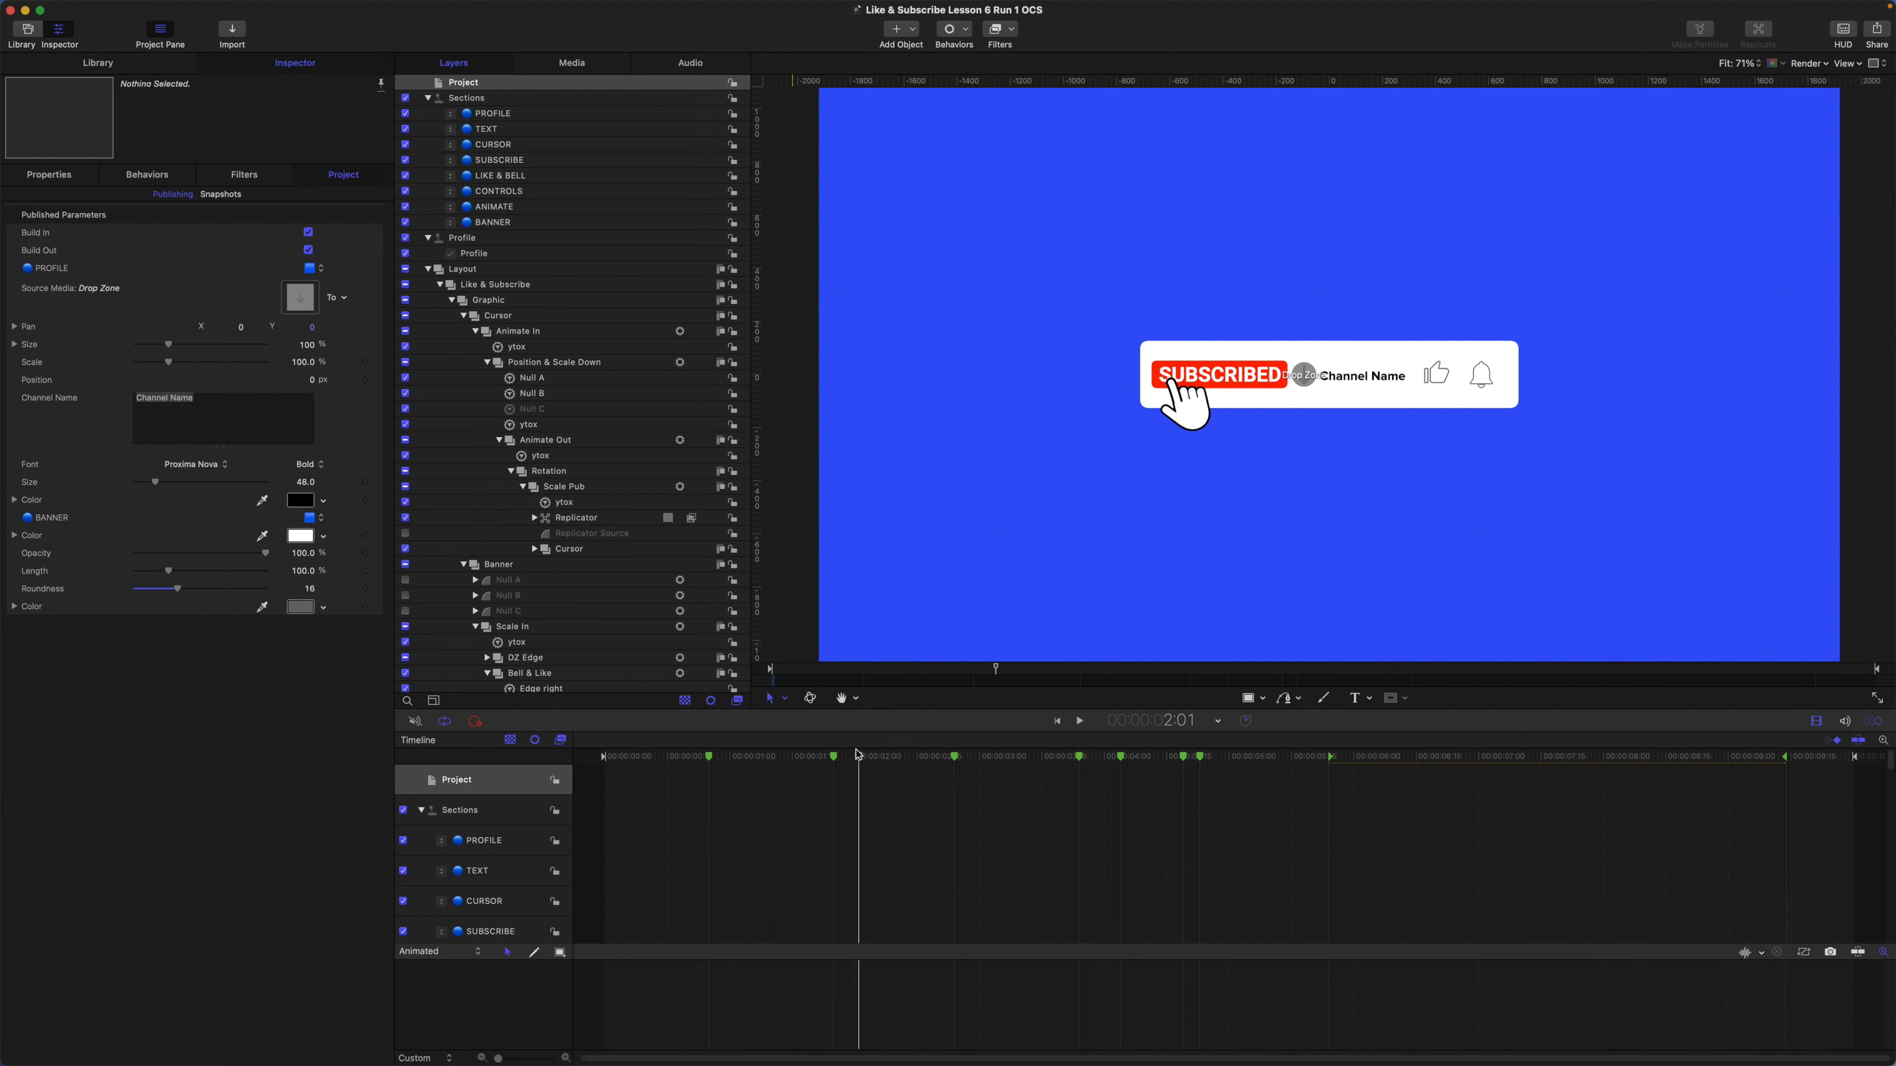
Add a new group above the Like & Subscribe group inside Layout and name it Controls.
left_click(505, 287)
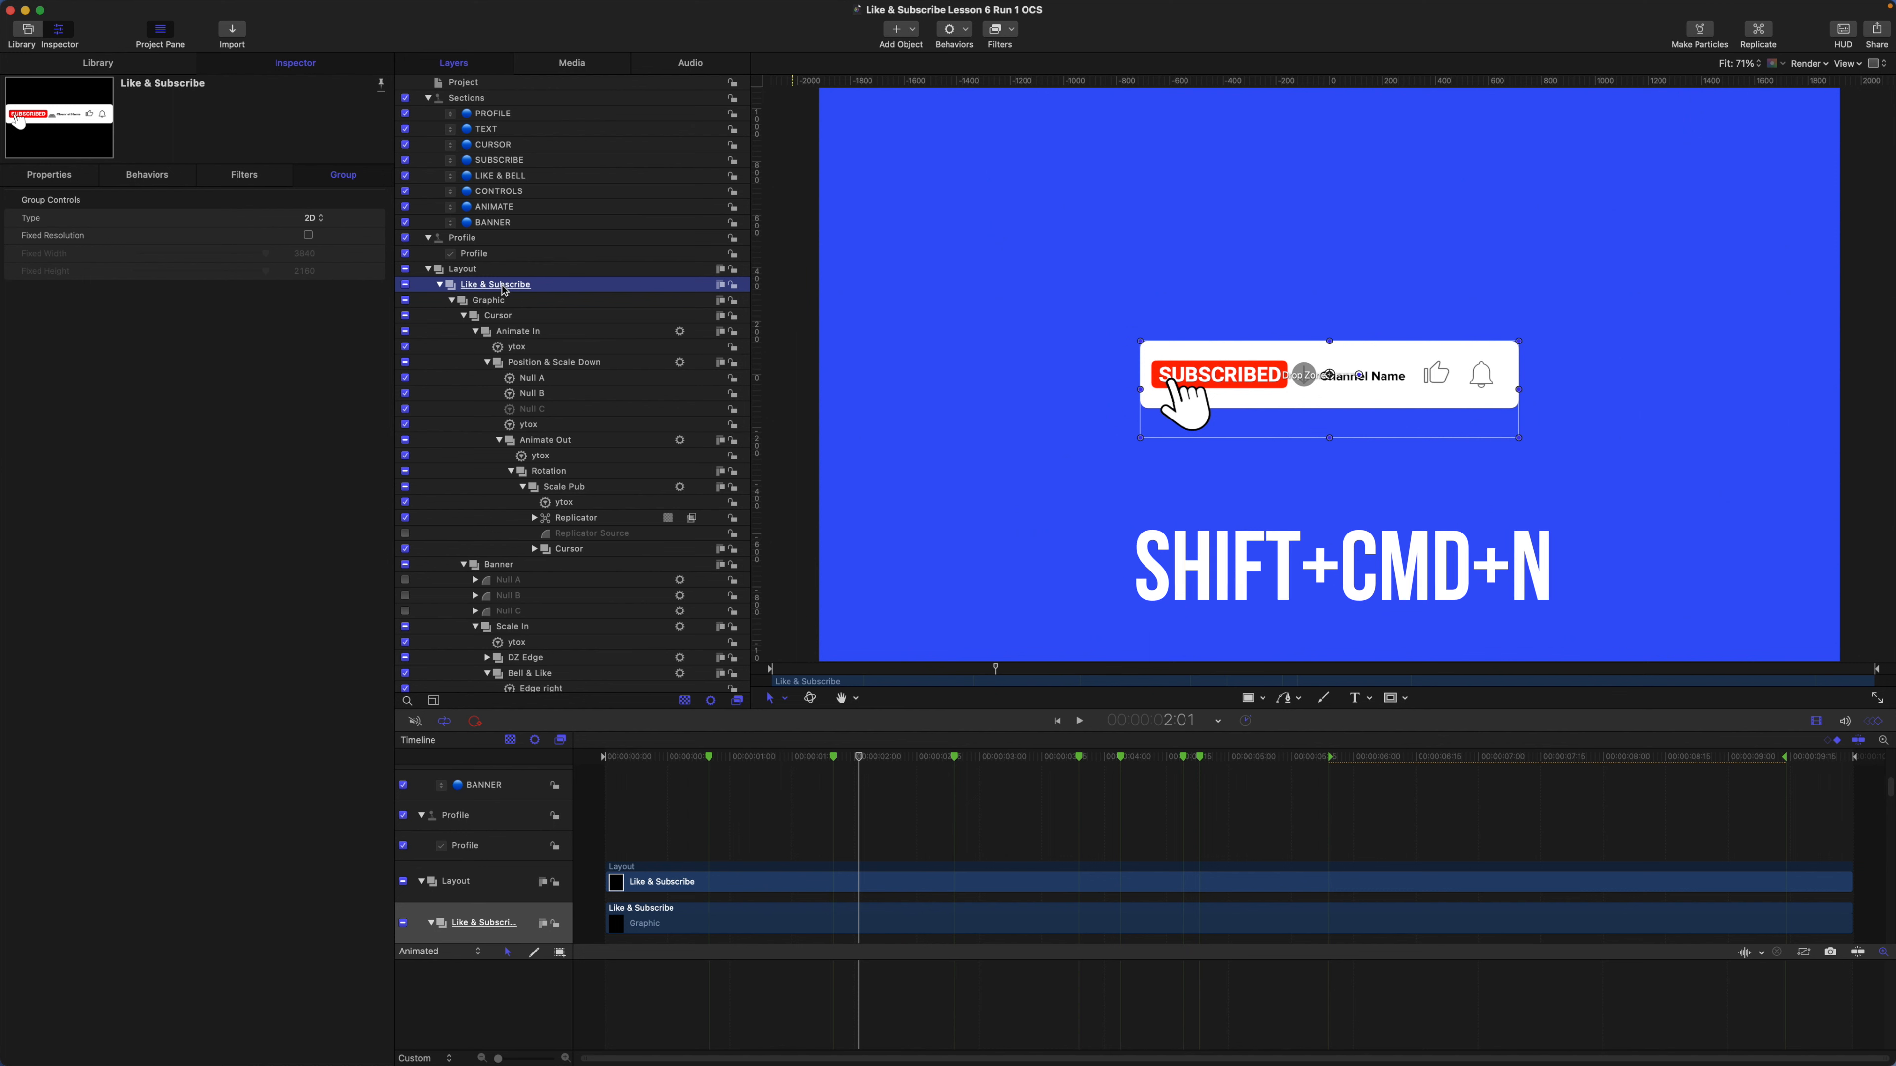
key("shift+super+n")
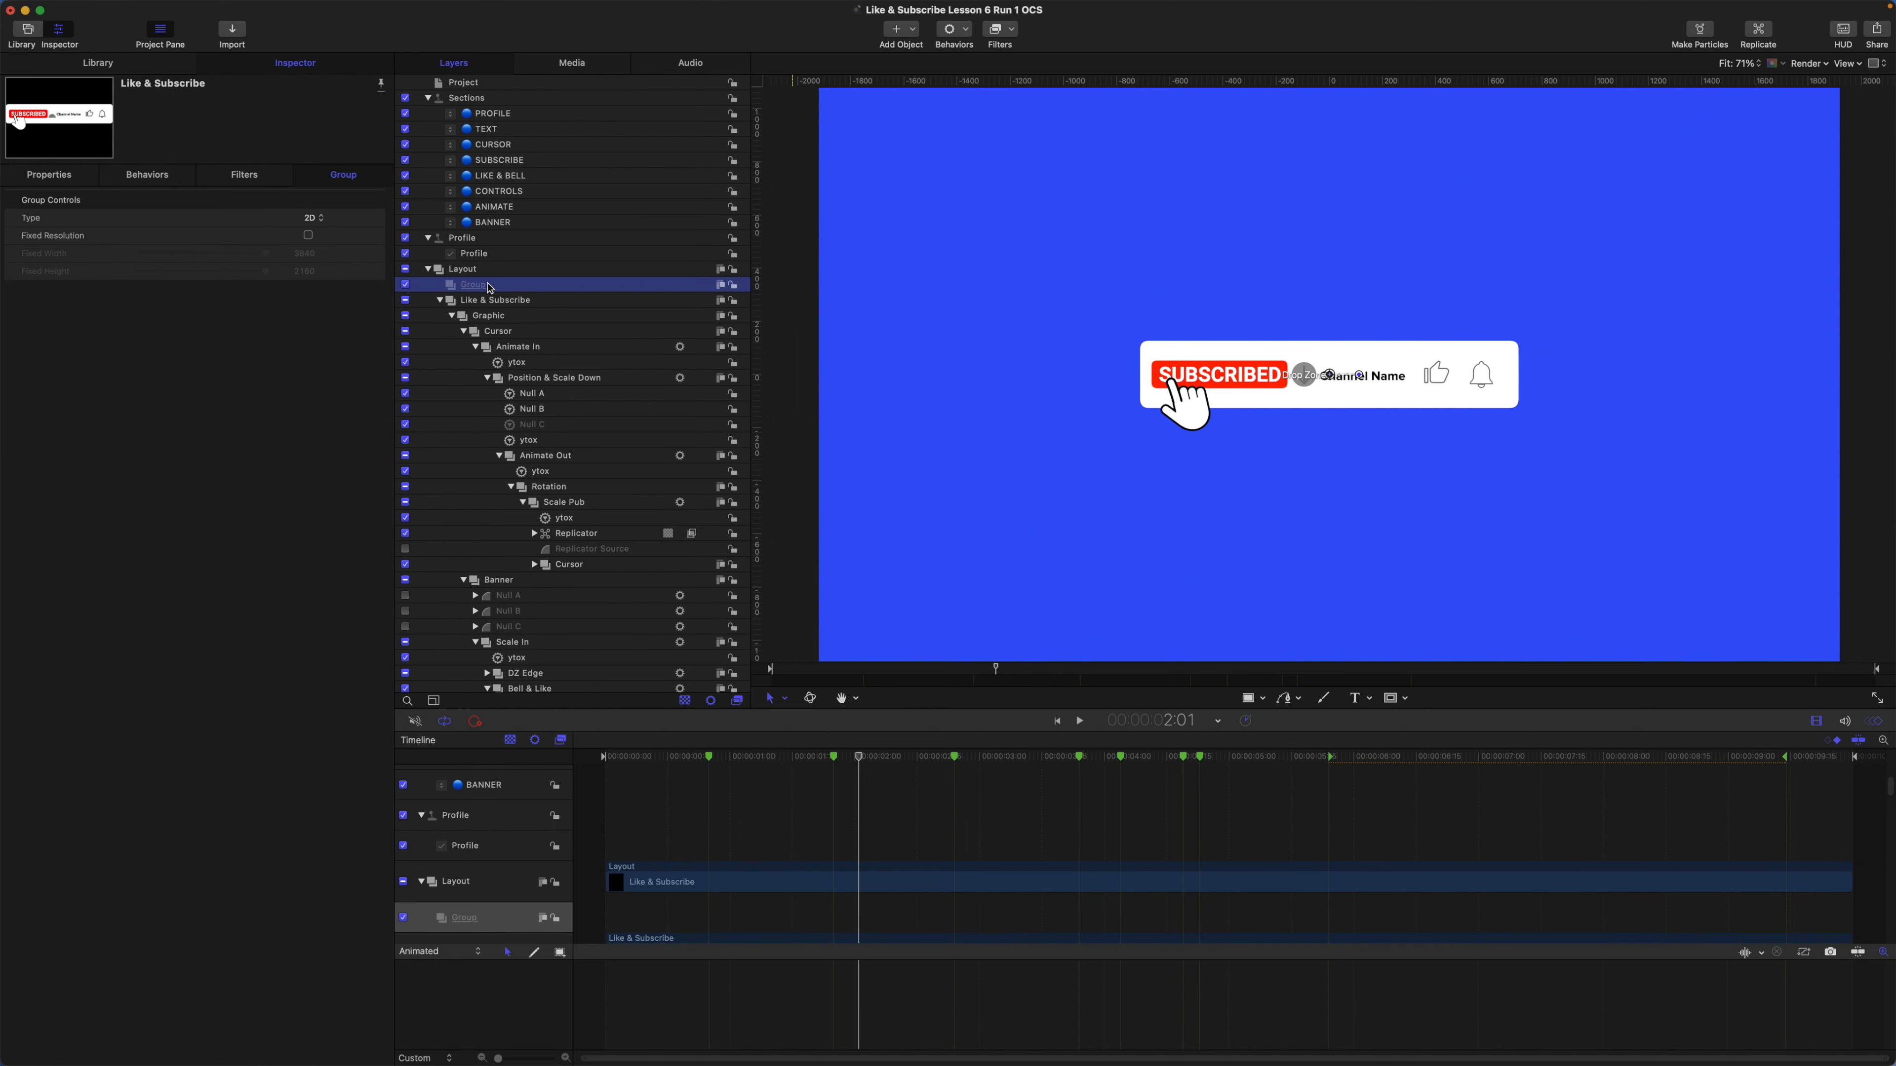
double_click(489, 286)
type("Controls")
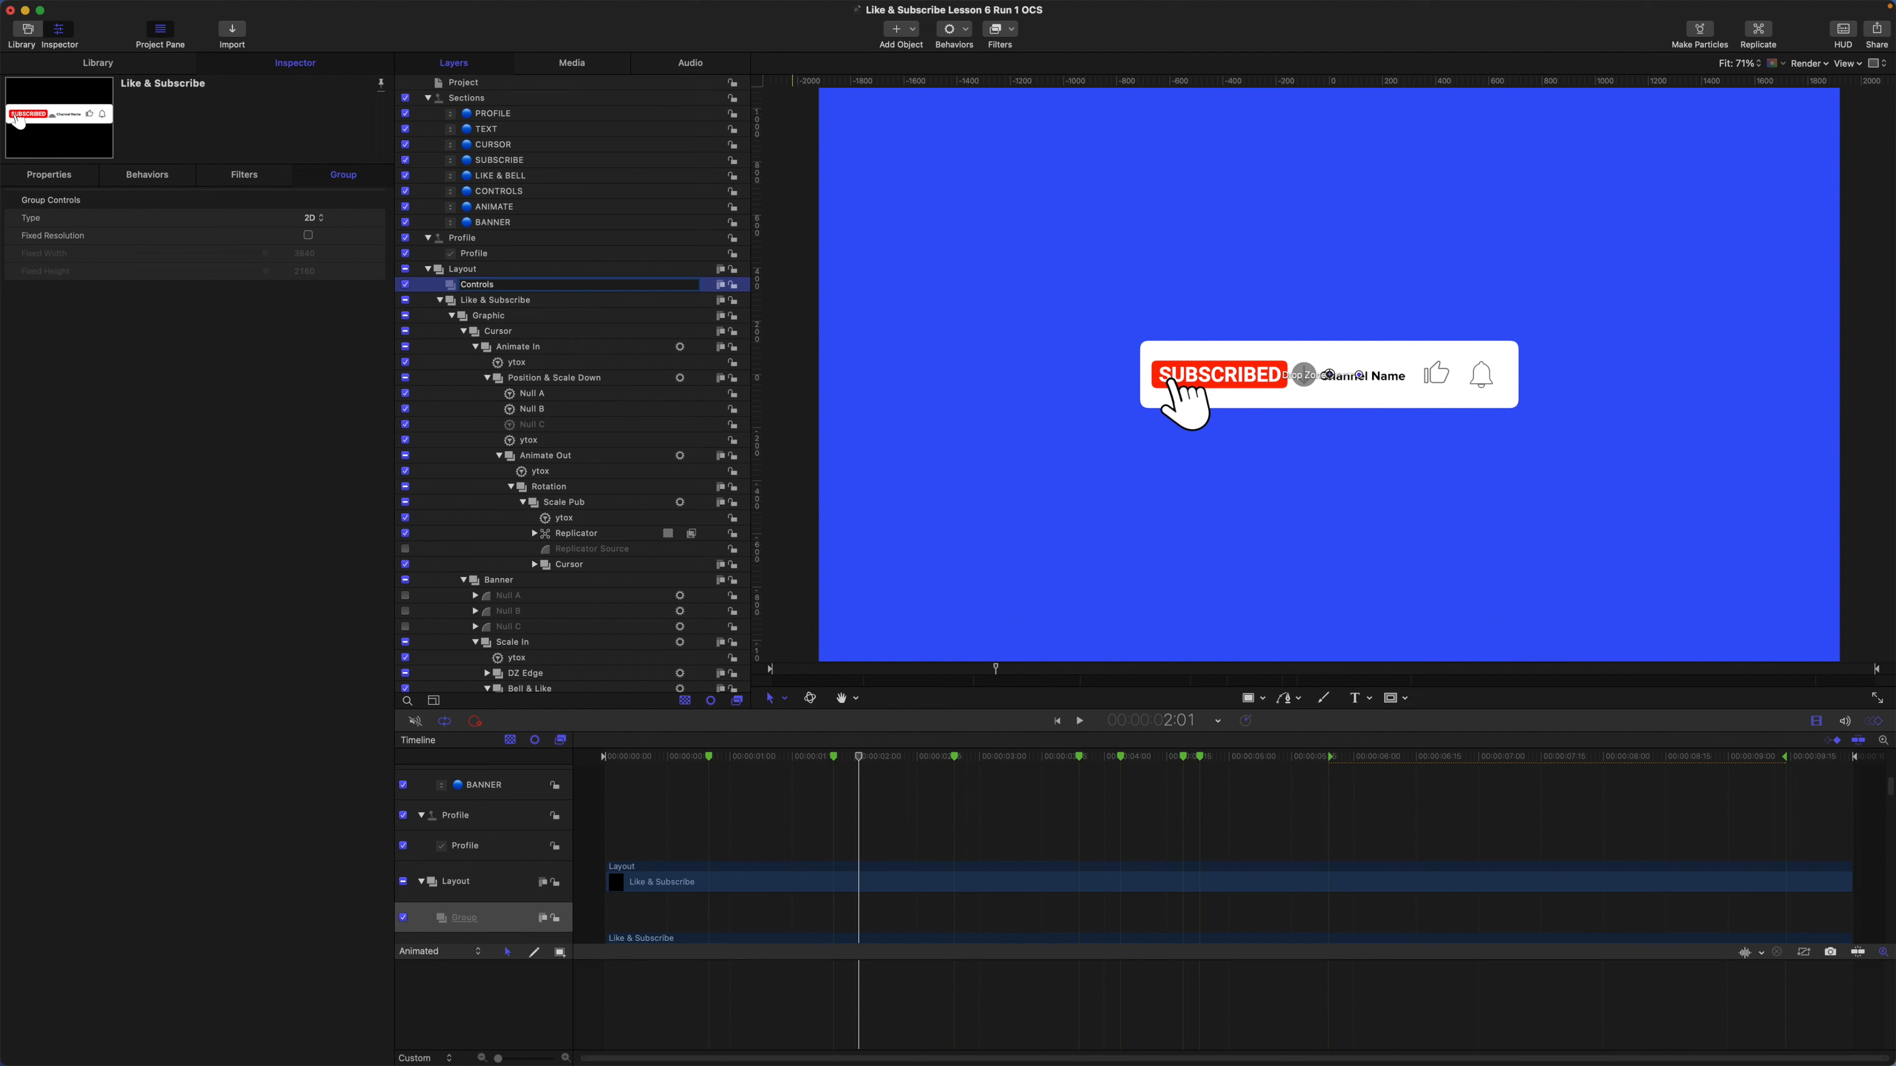
key("Return")
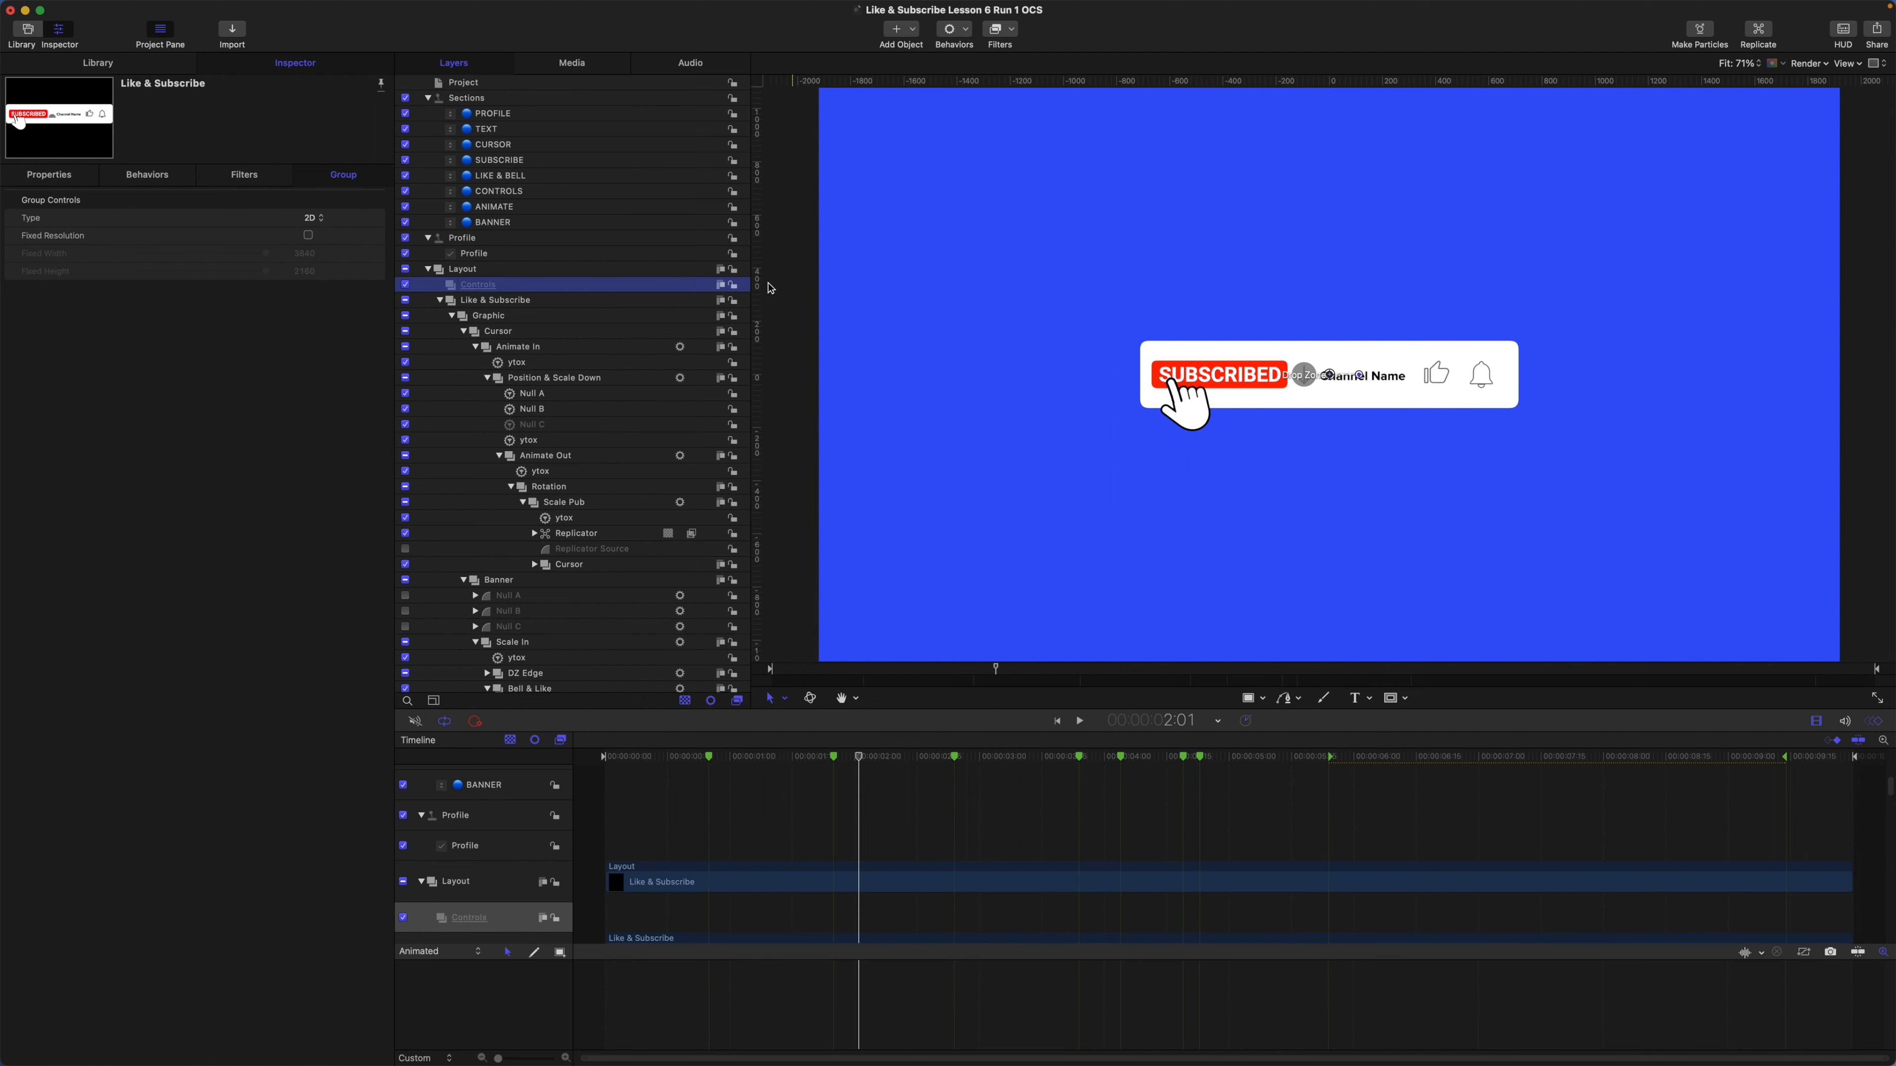
Add a Color Solid generator to the Controls group, named Pos Rotation and with its visibility turned off.
left_click(918, 35)
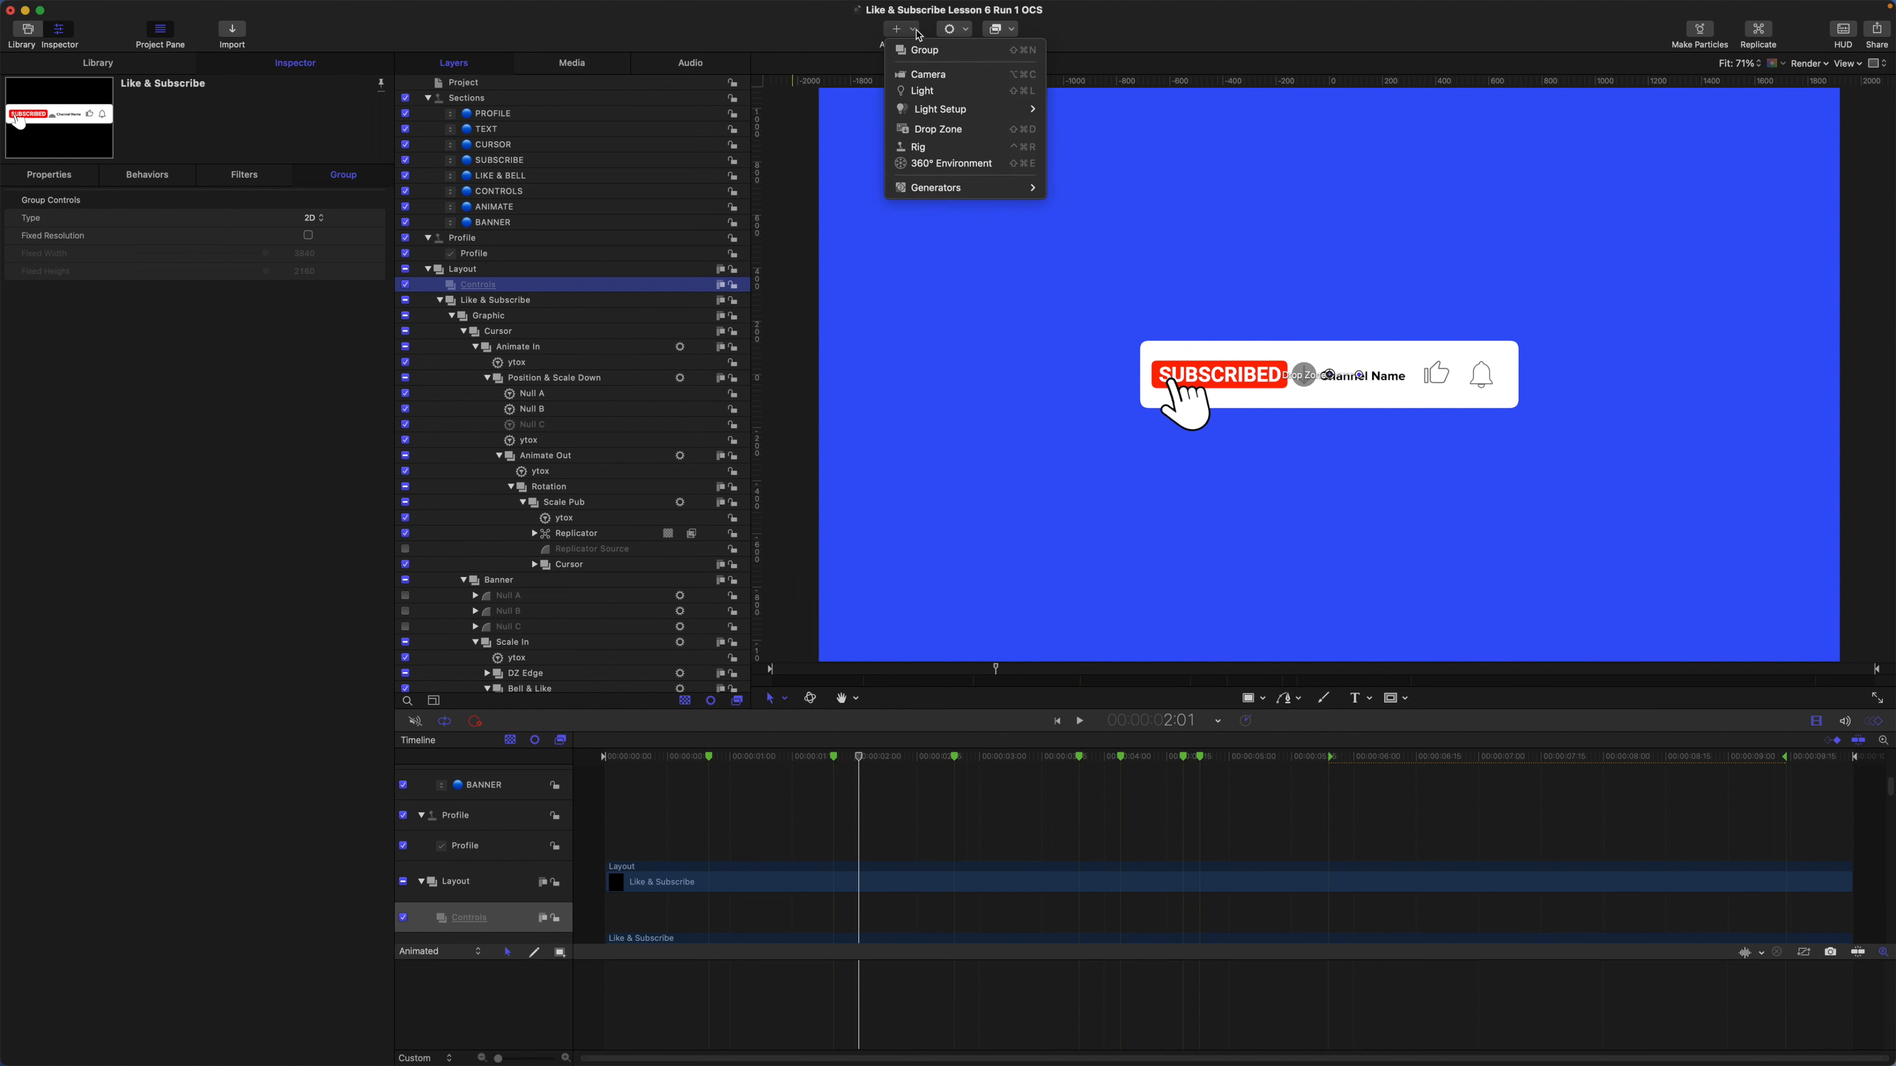
mouse_move(959, 187)
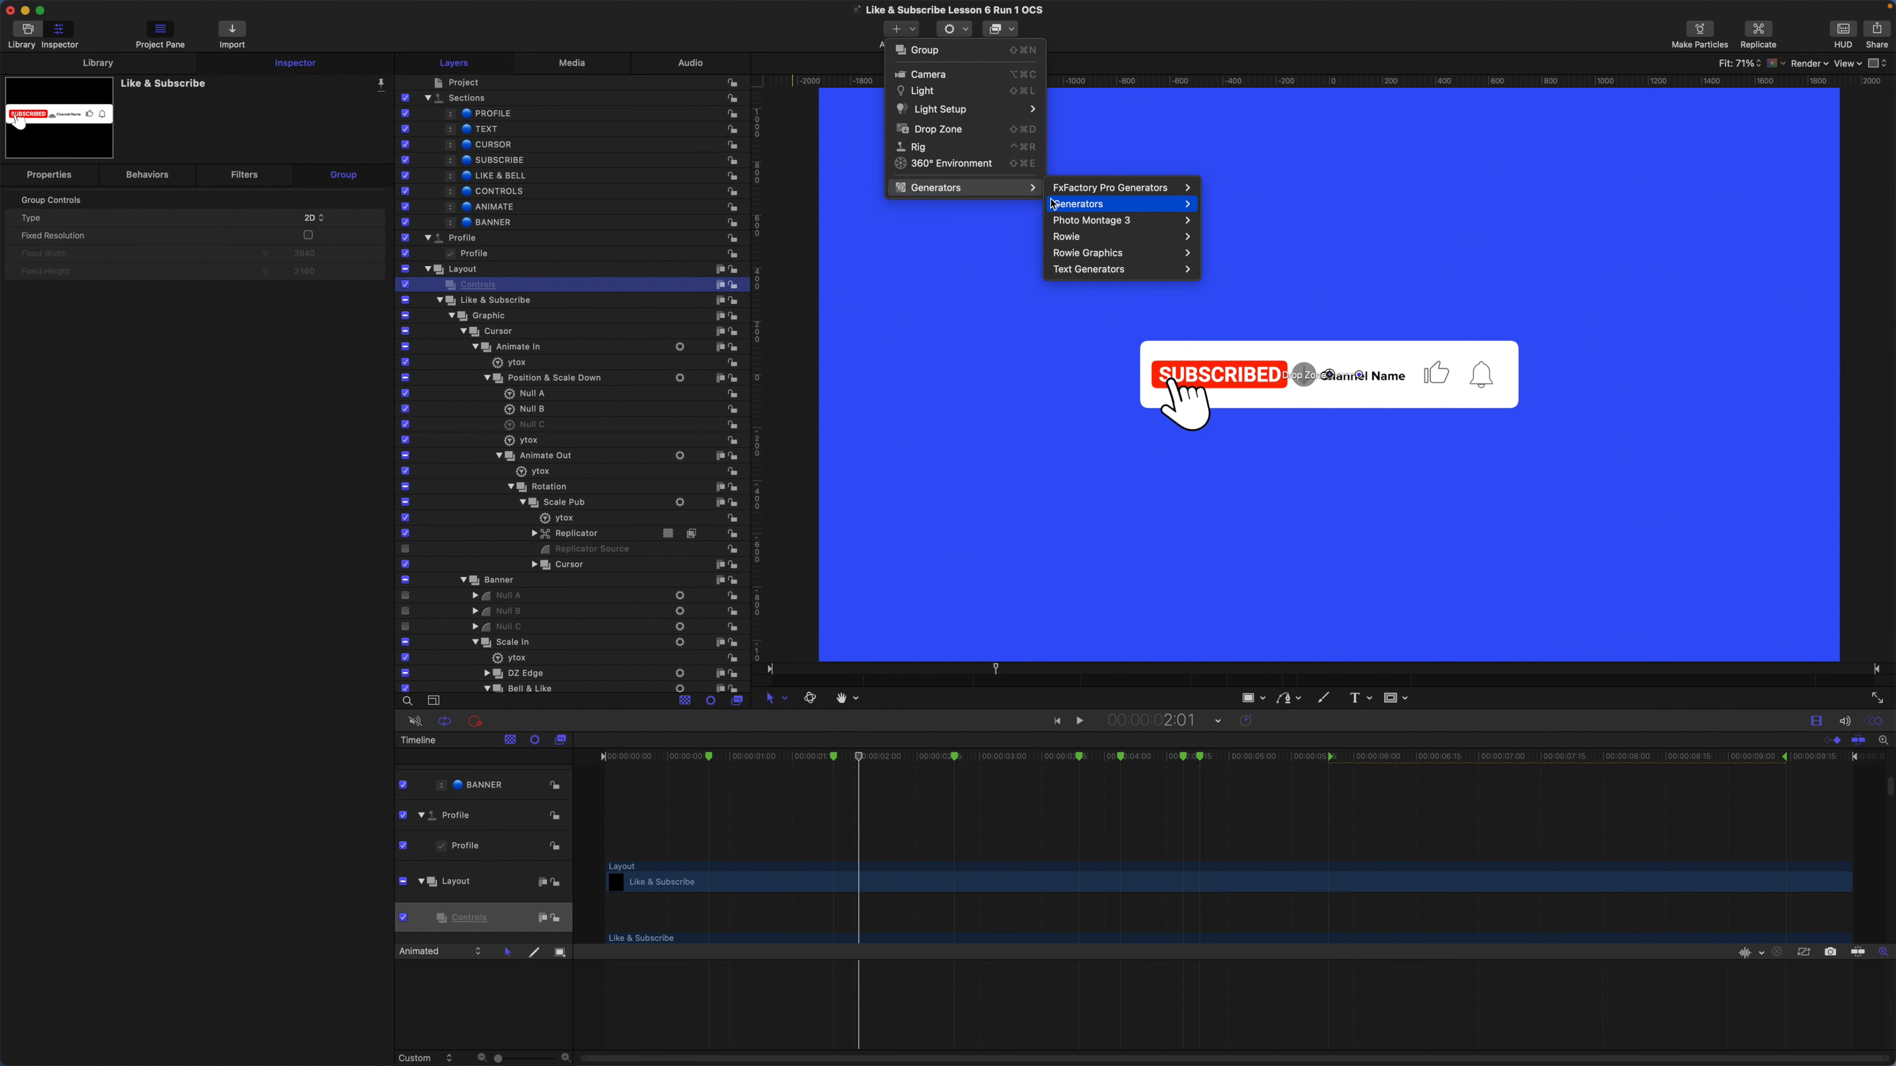
mouse_move(1067, 209)
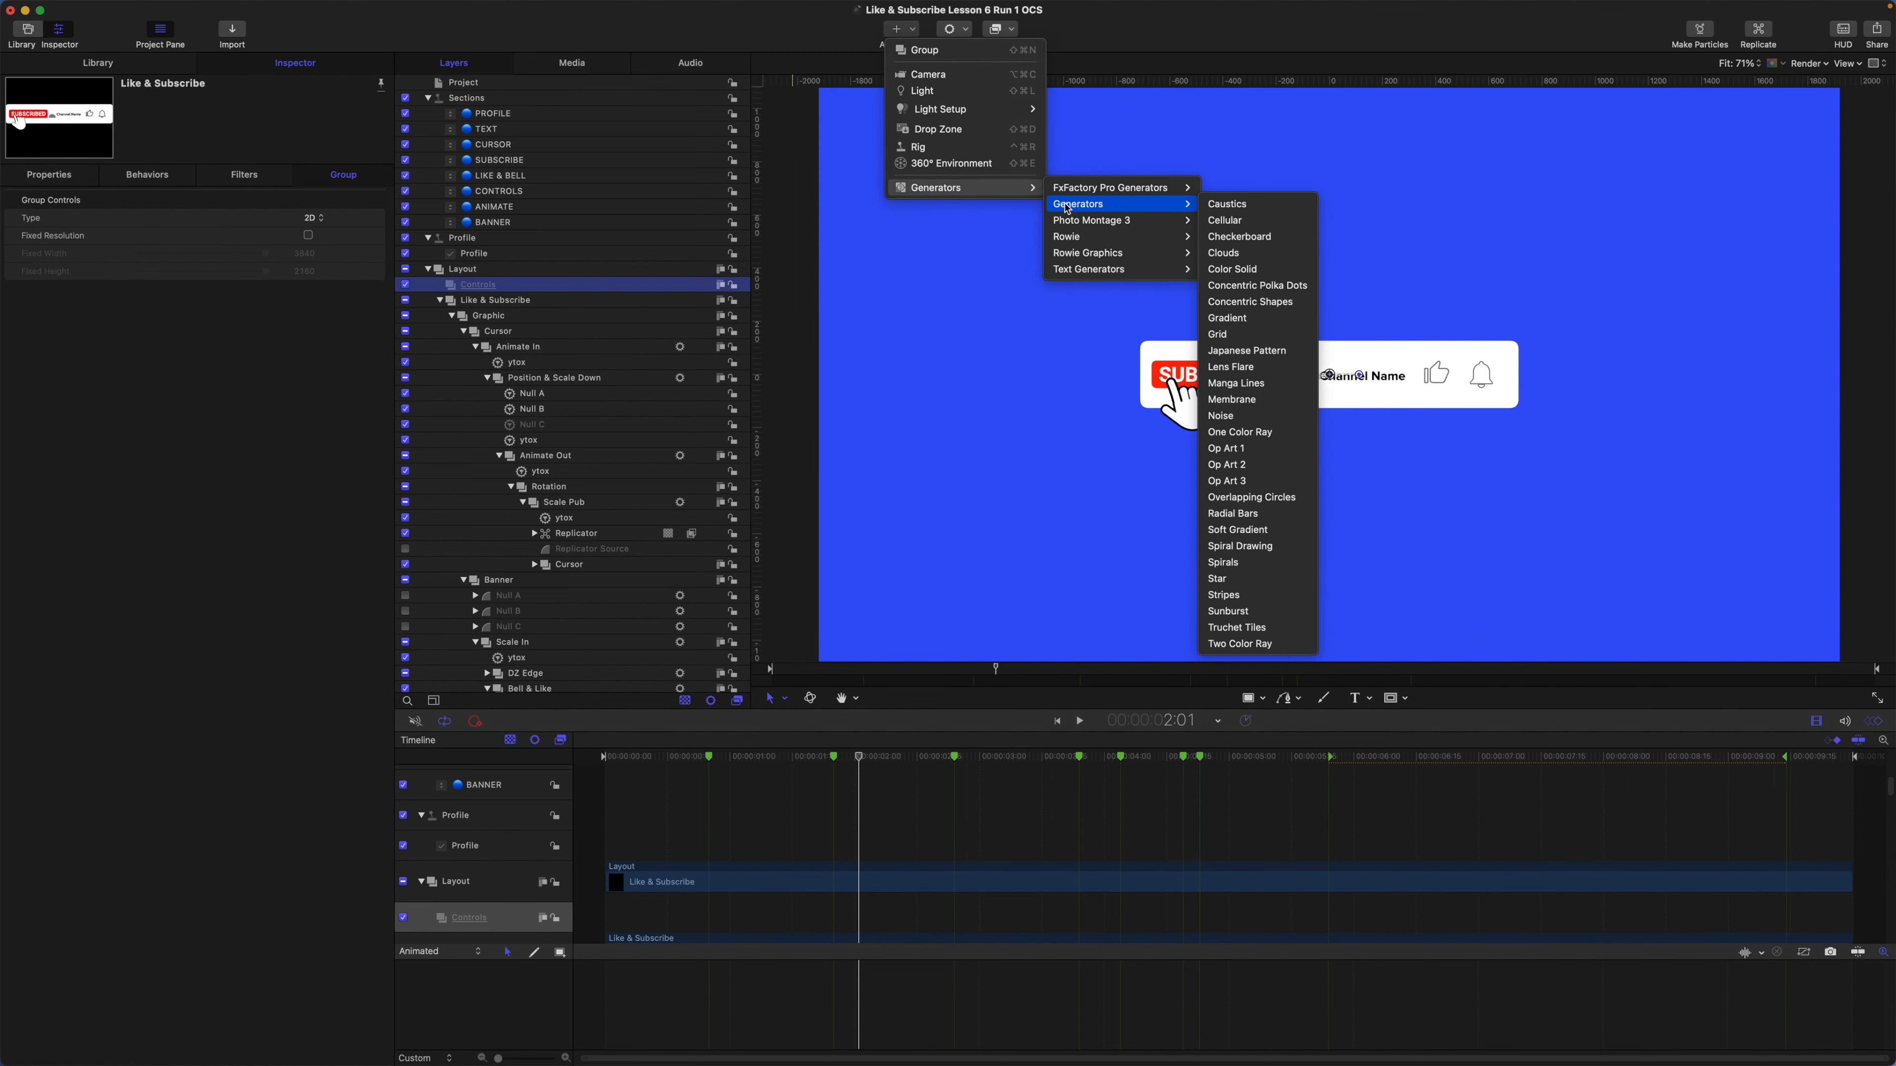
left_click(1282, 271)
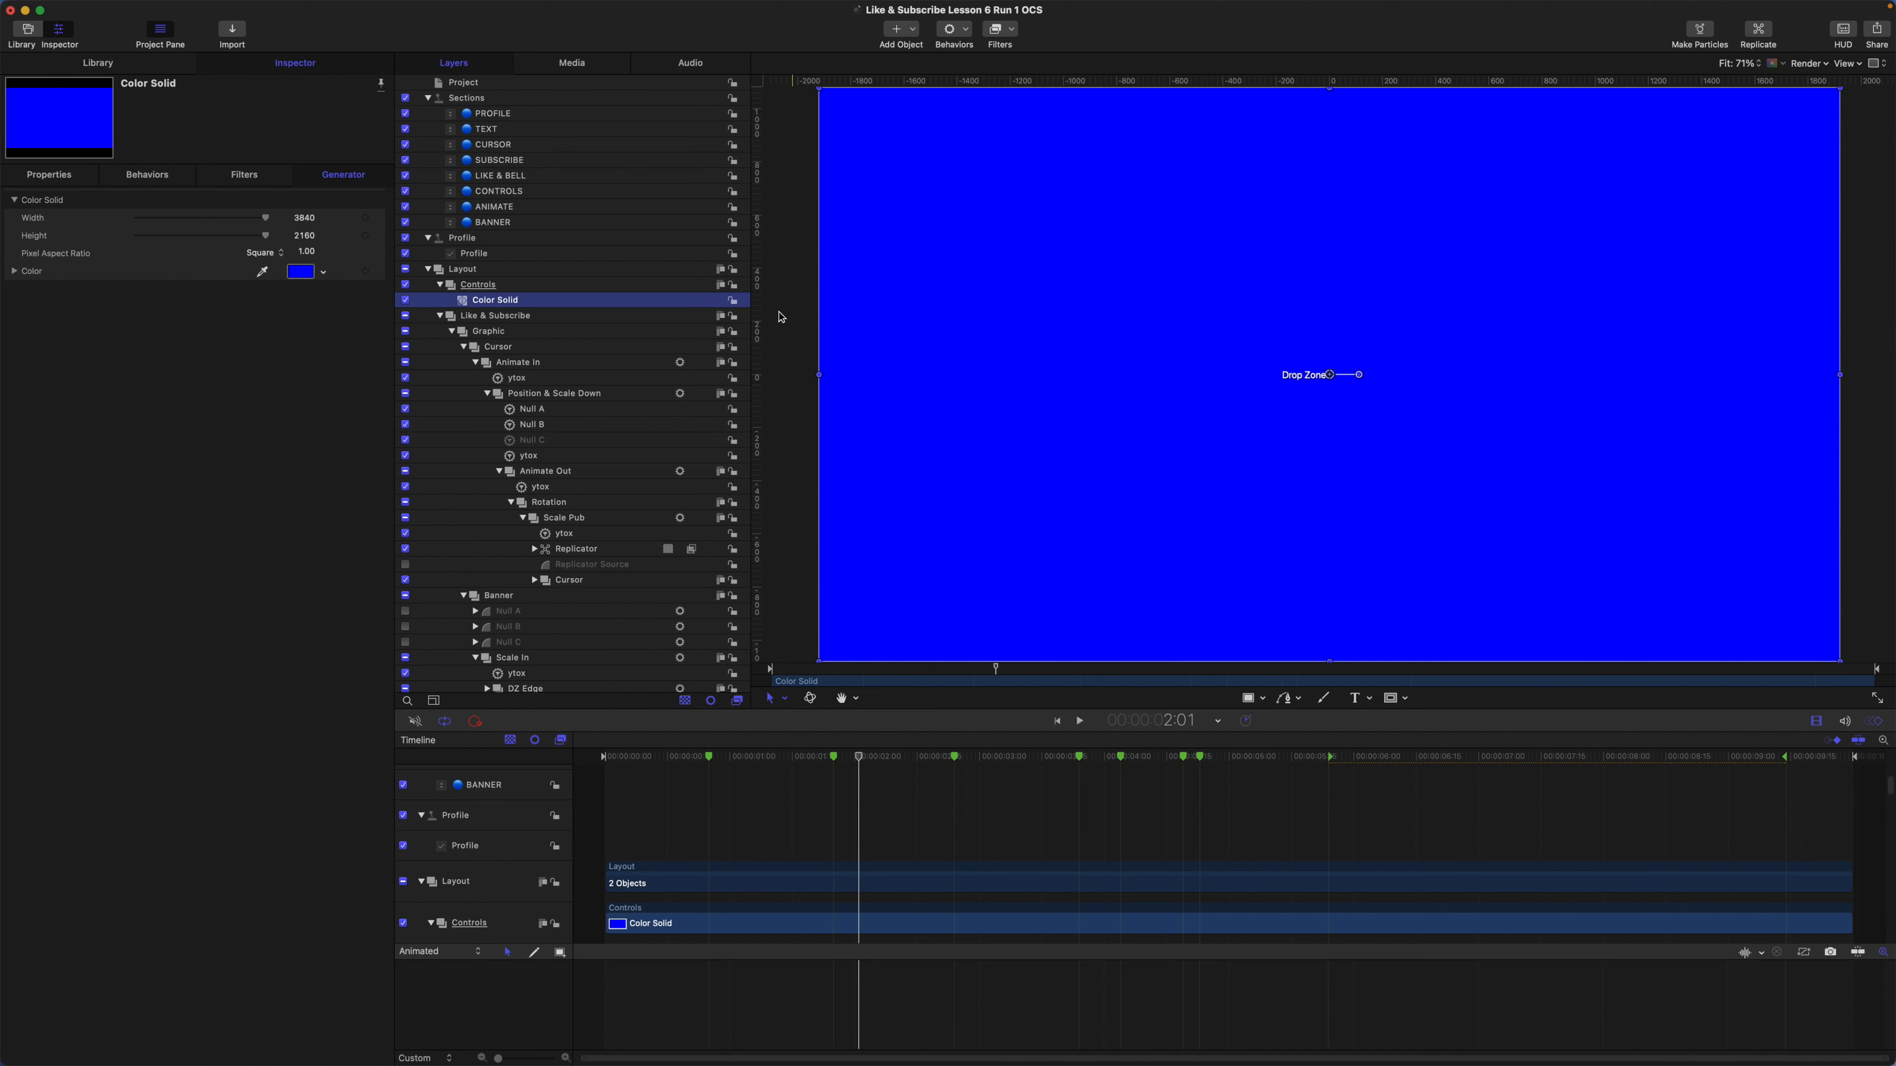
left_click(405, 300)
double_click(495, 300)
type("Pos Rotation")
key("Return")
Duplicate the Pos Rotation color solid and rename the copy Scale.
key("super+d")
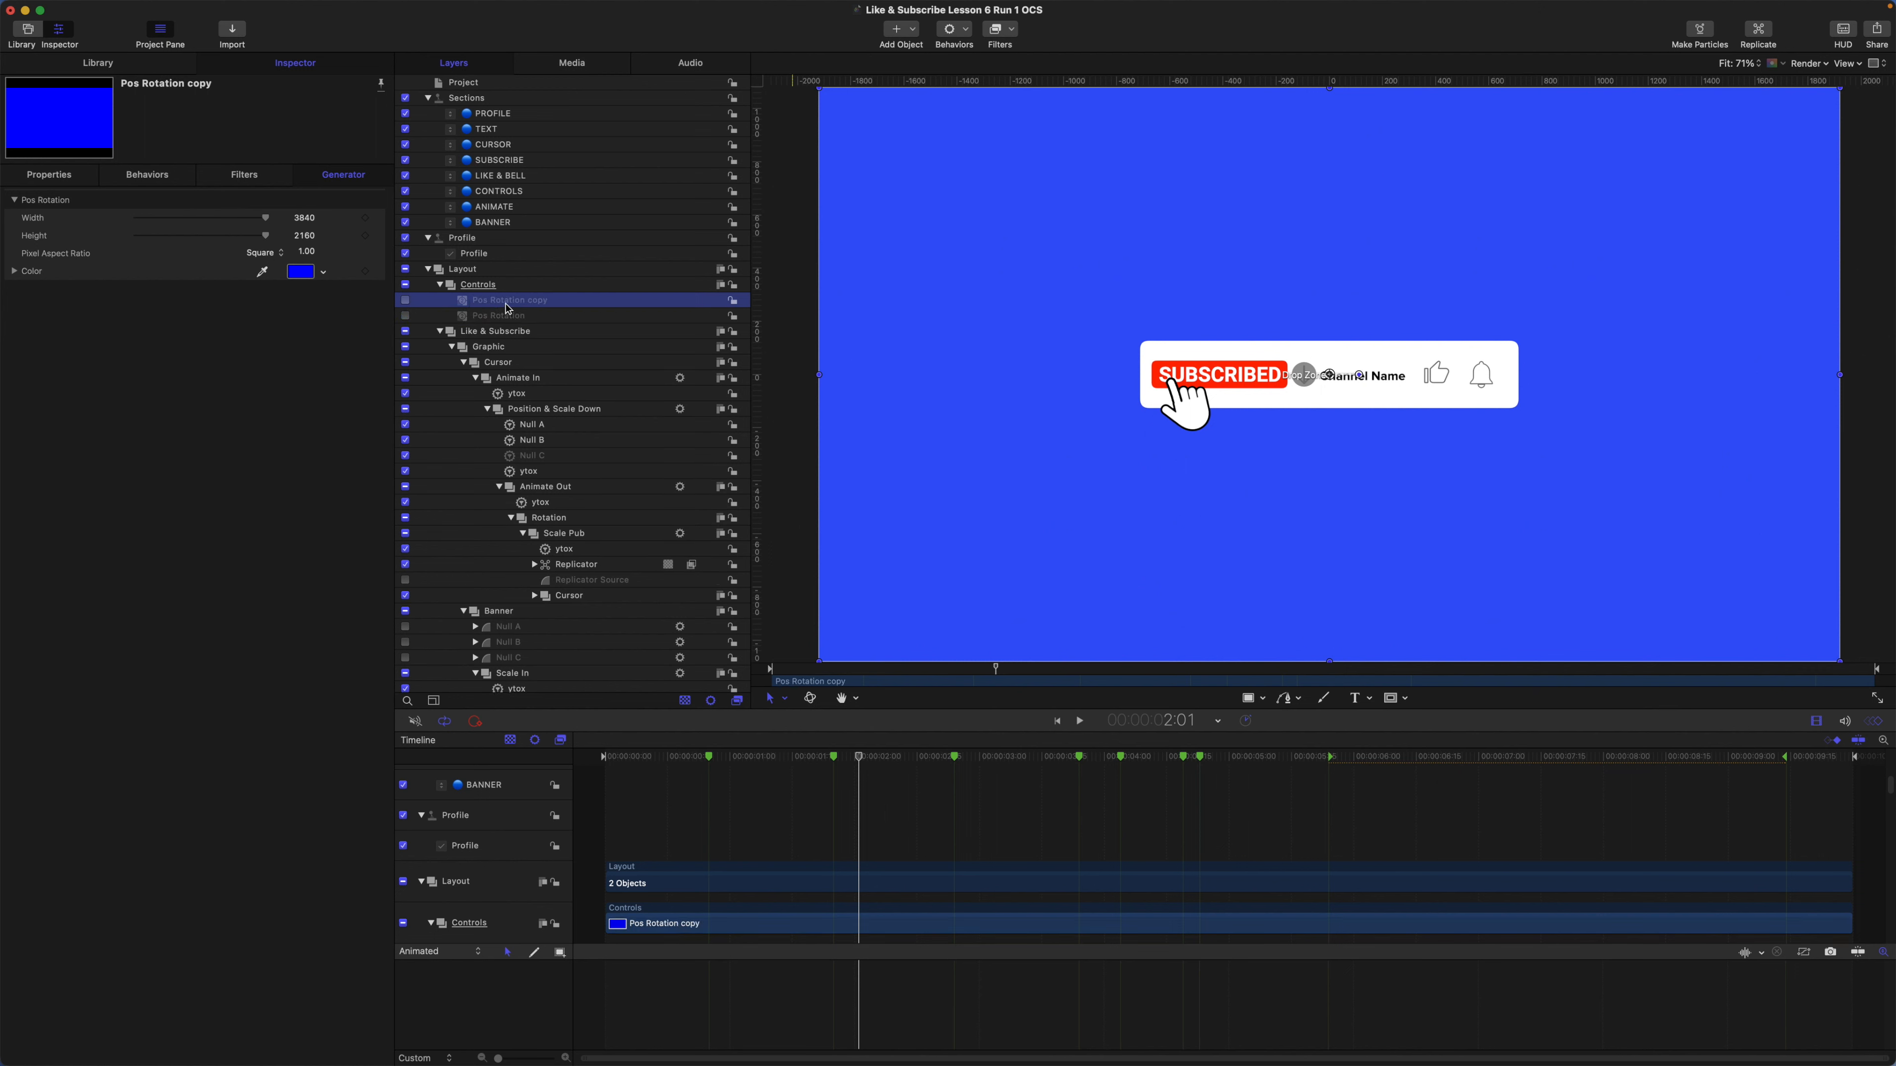
double_click(472, 301)
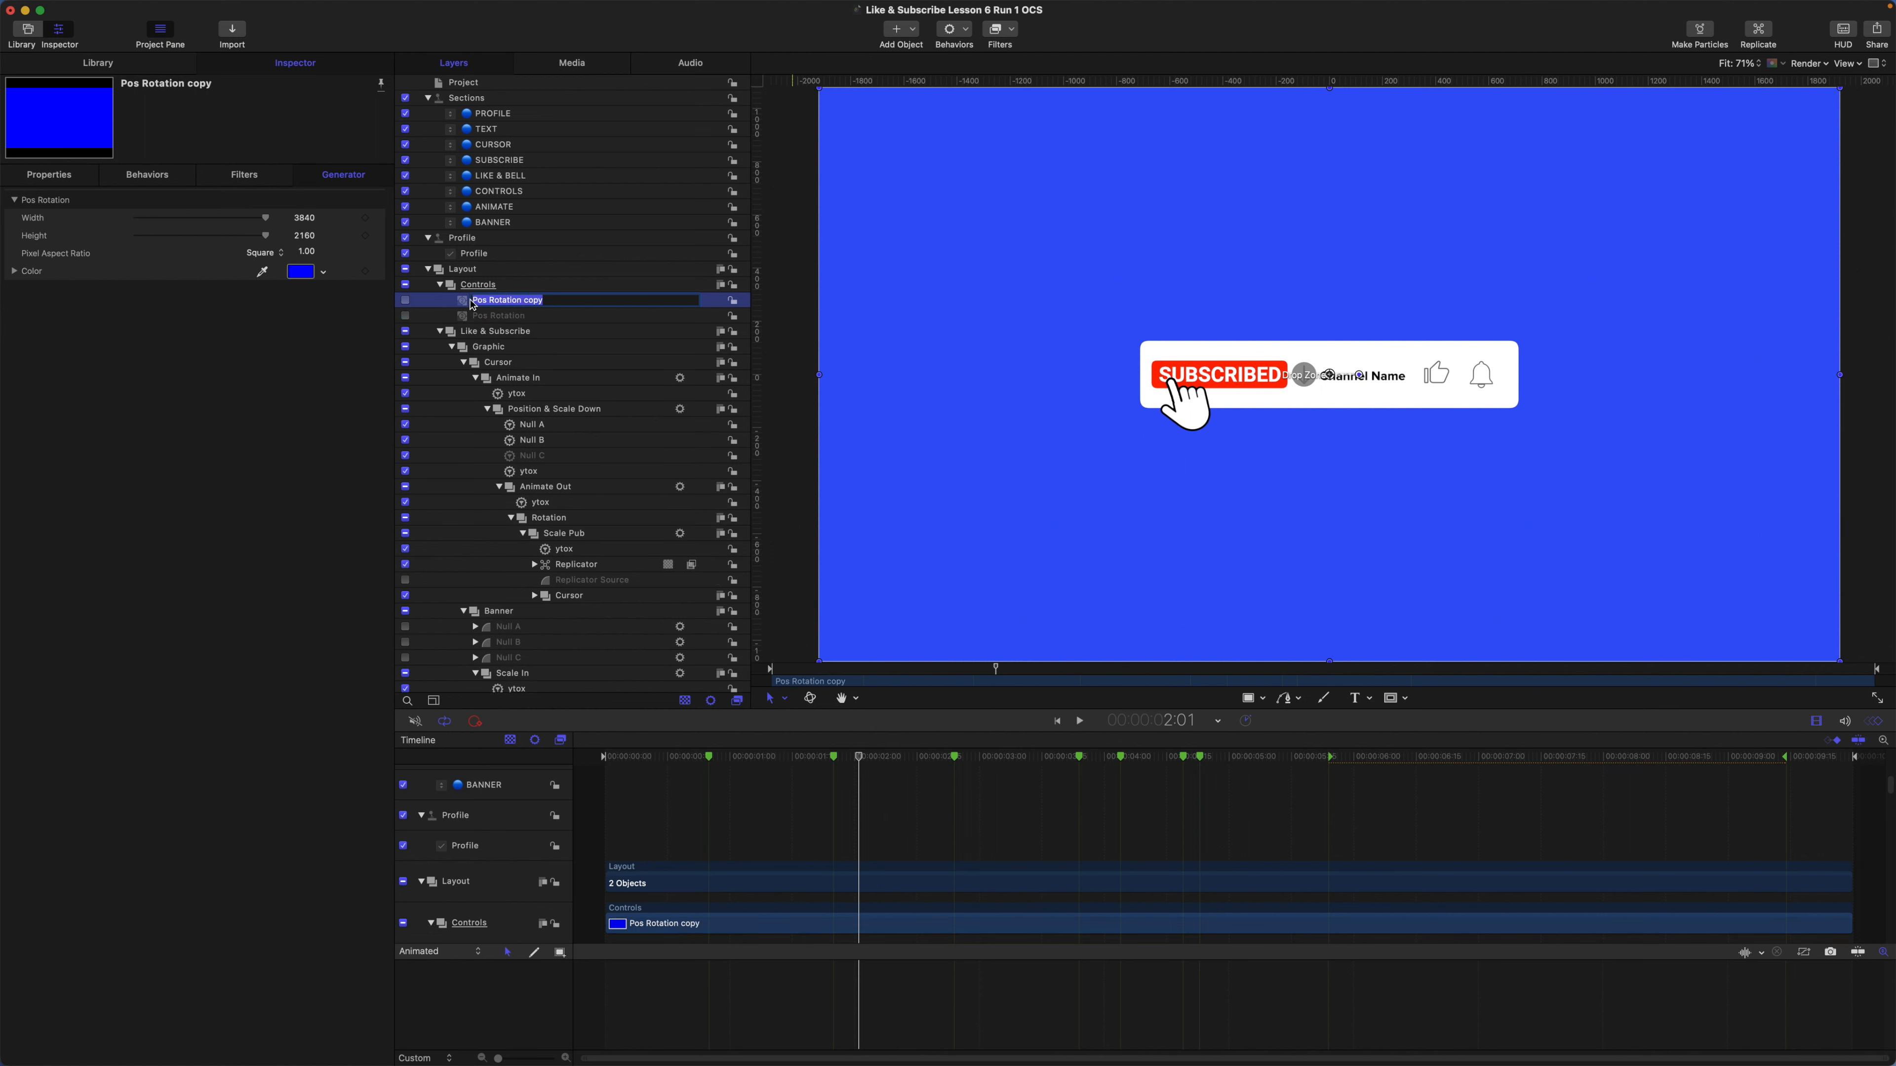
type("Scale")
key("Return")
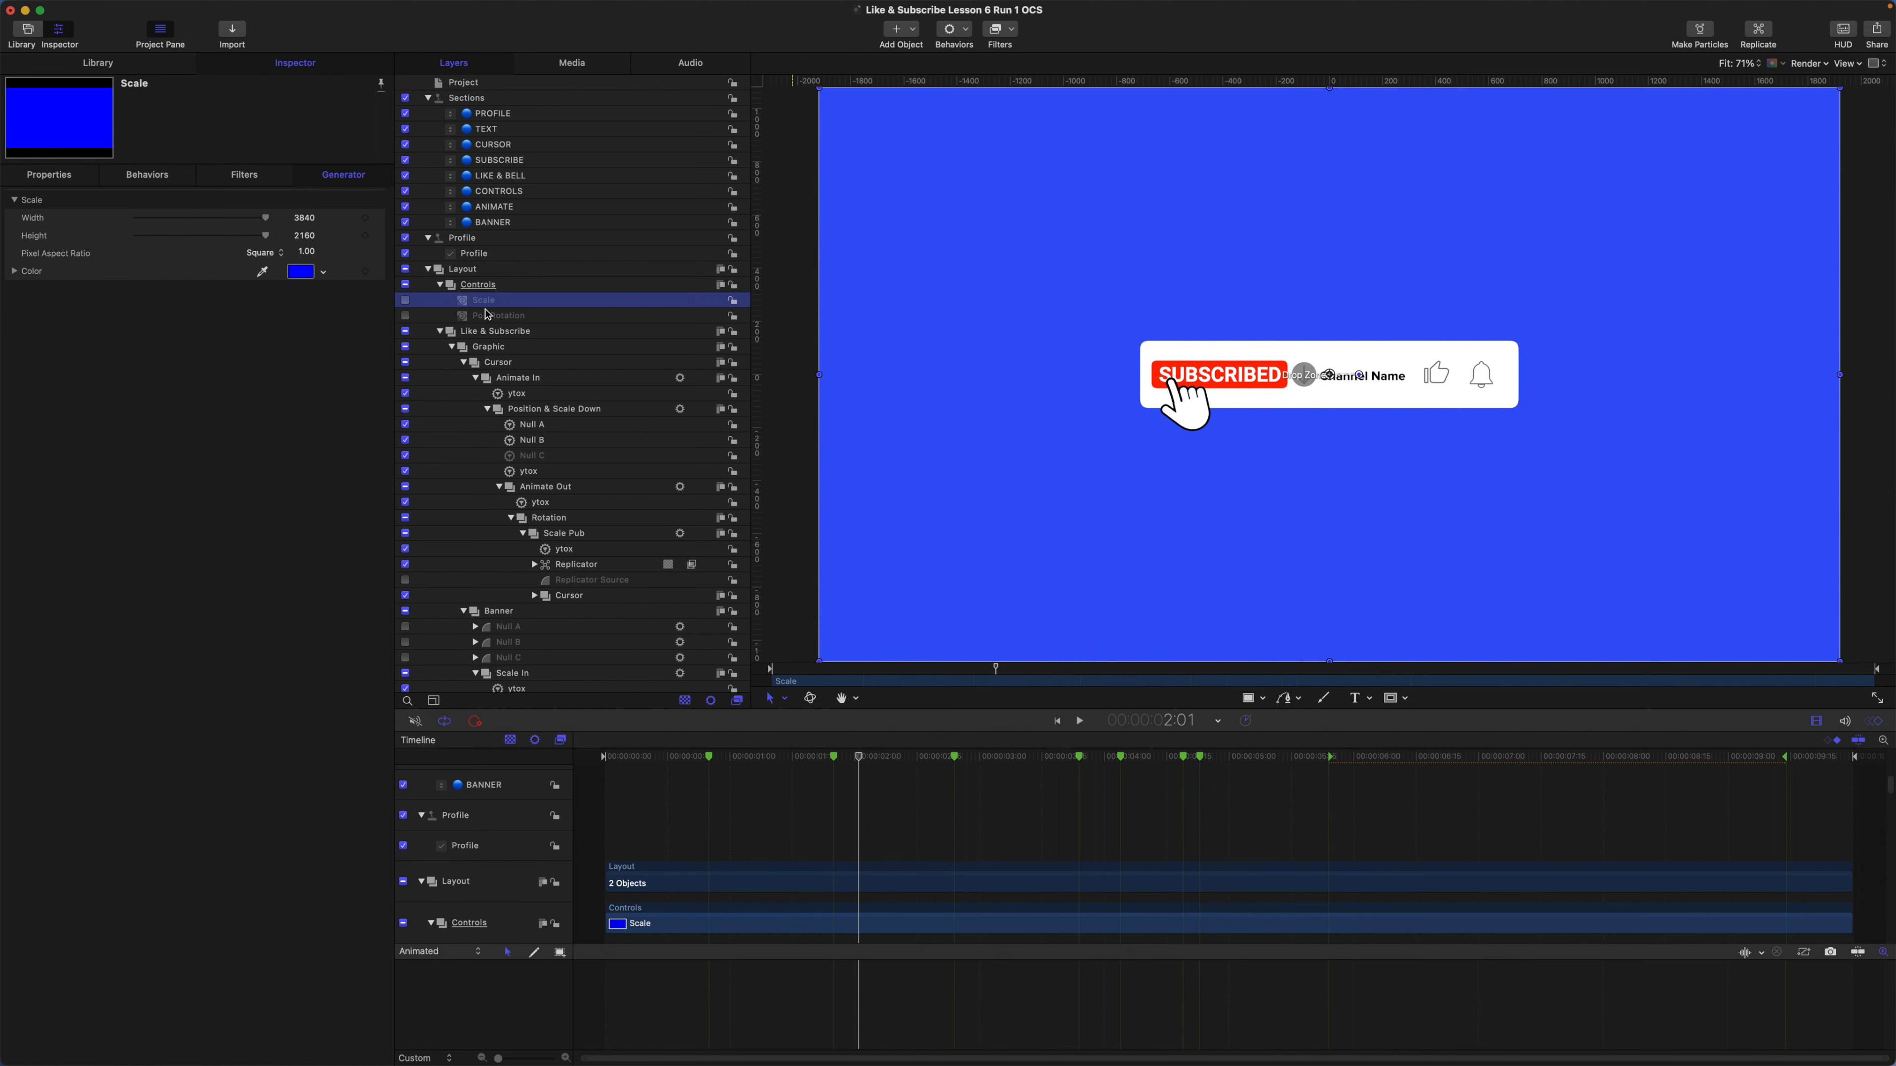
Apply the Scrape distortion filter to the Pos Rotation color solid.
left_click(495, 316)
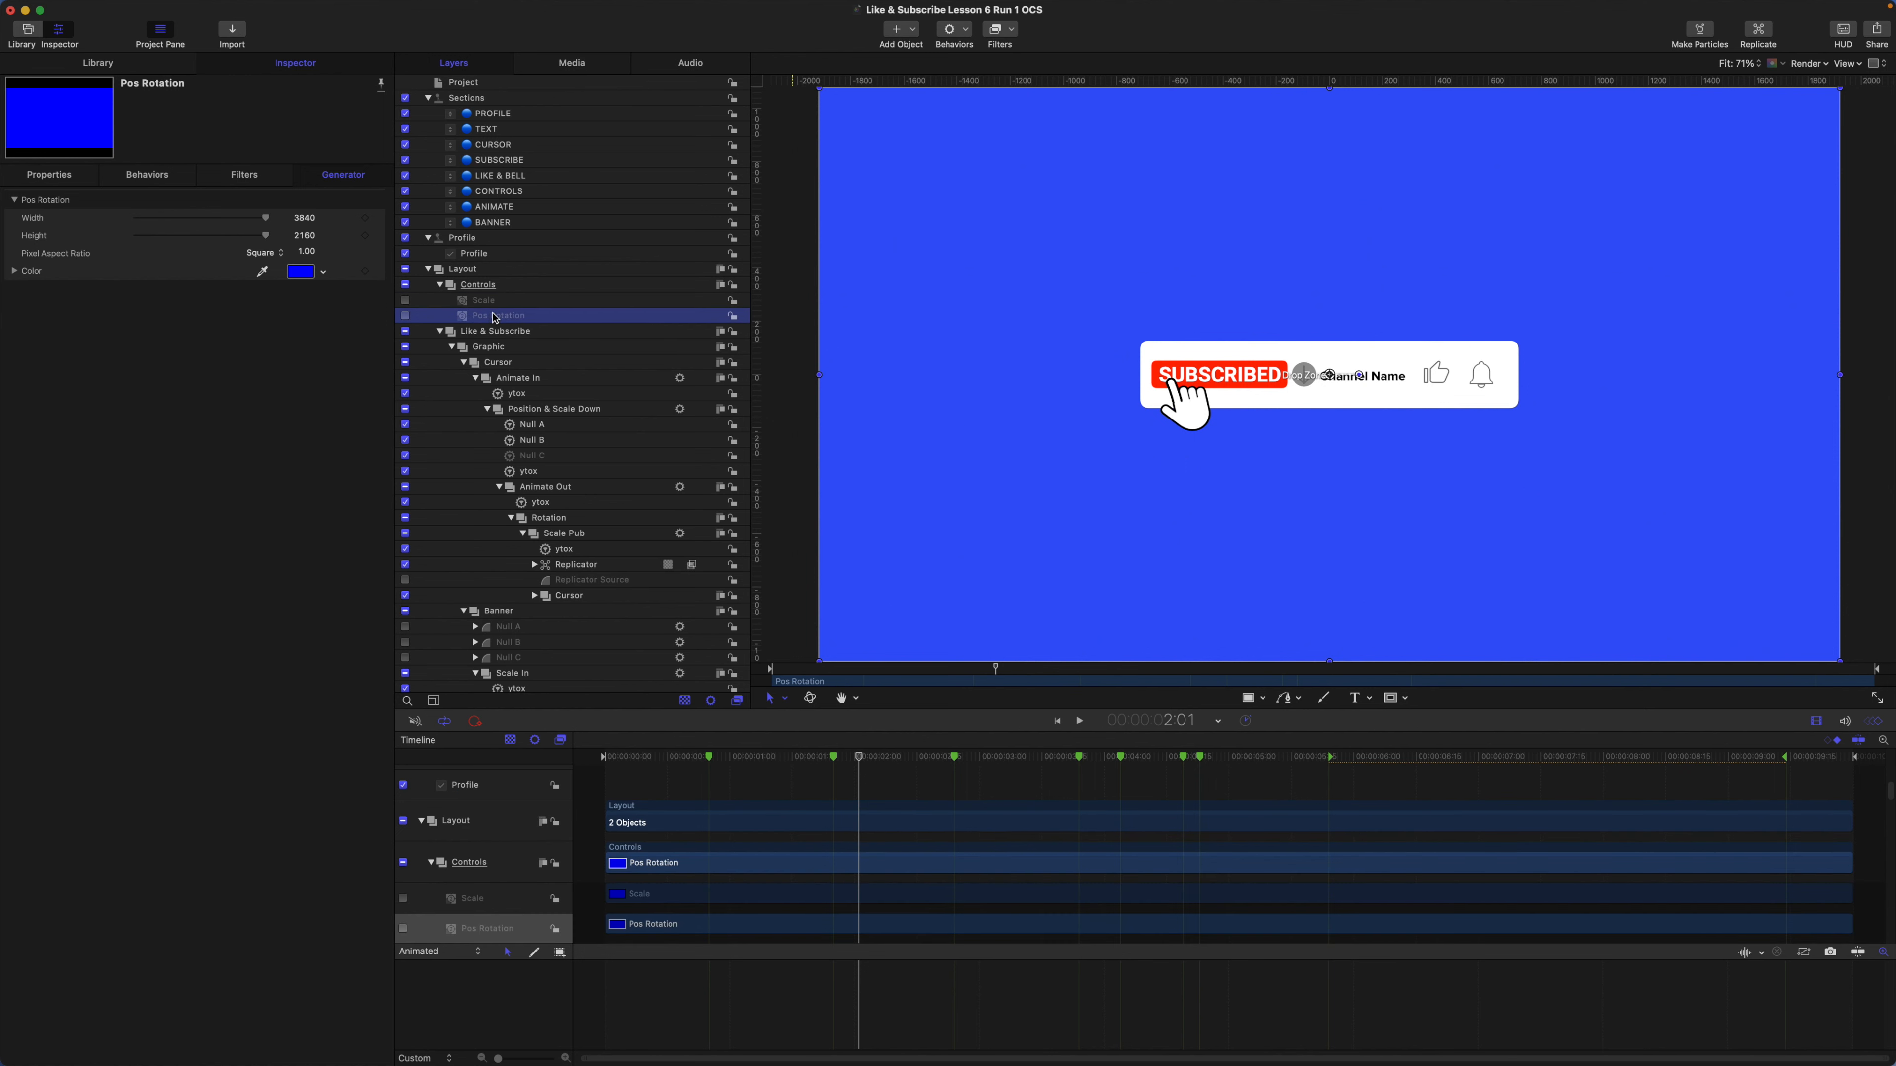
left_click(1013, 30)
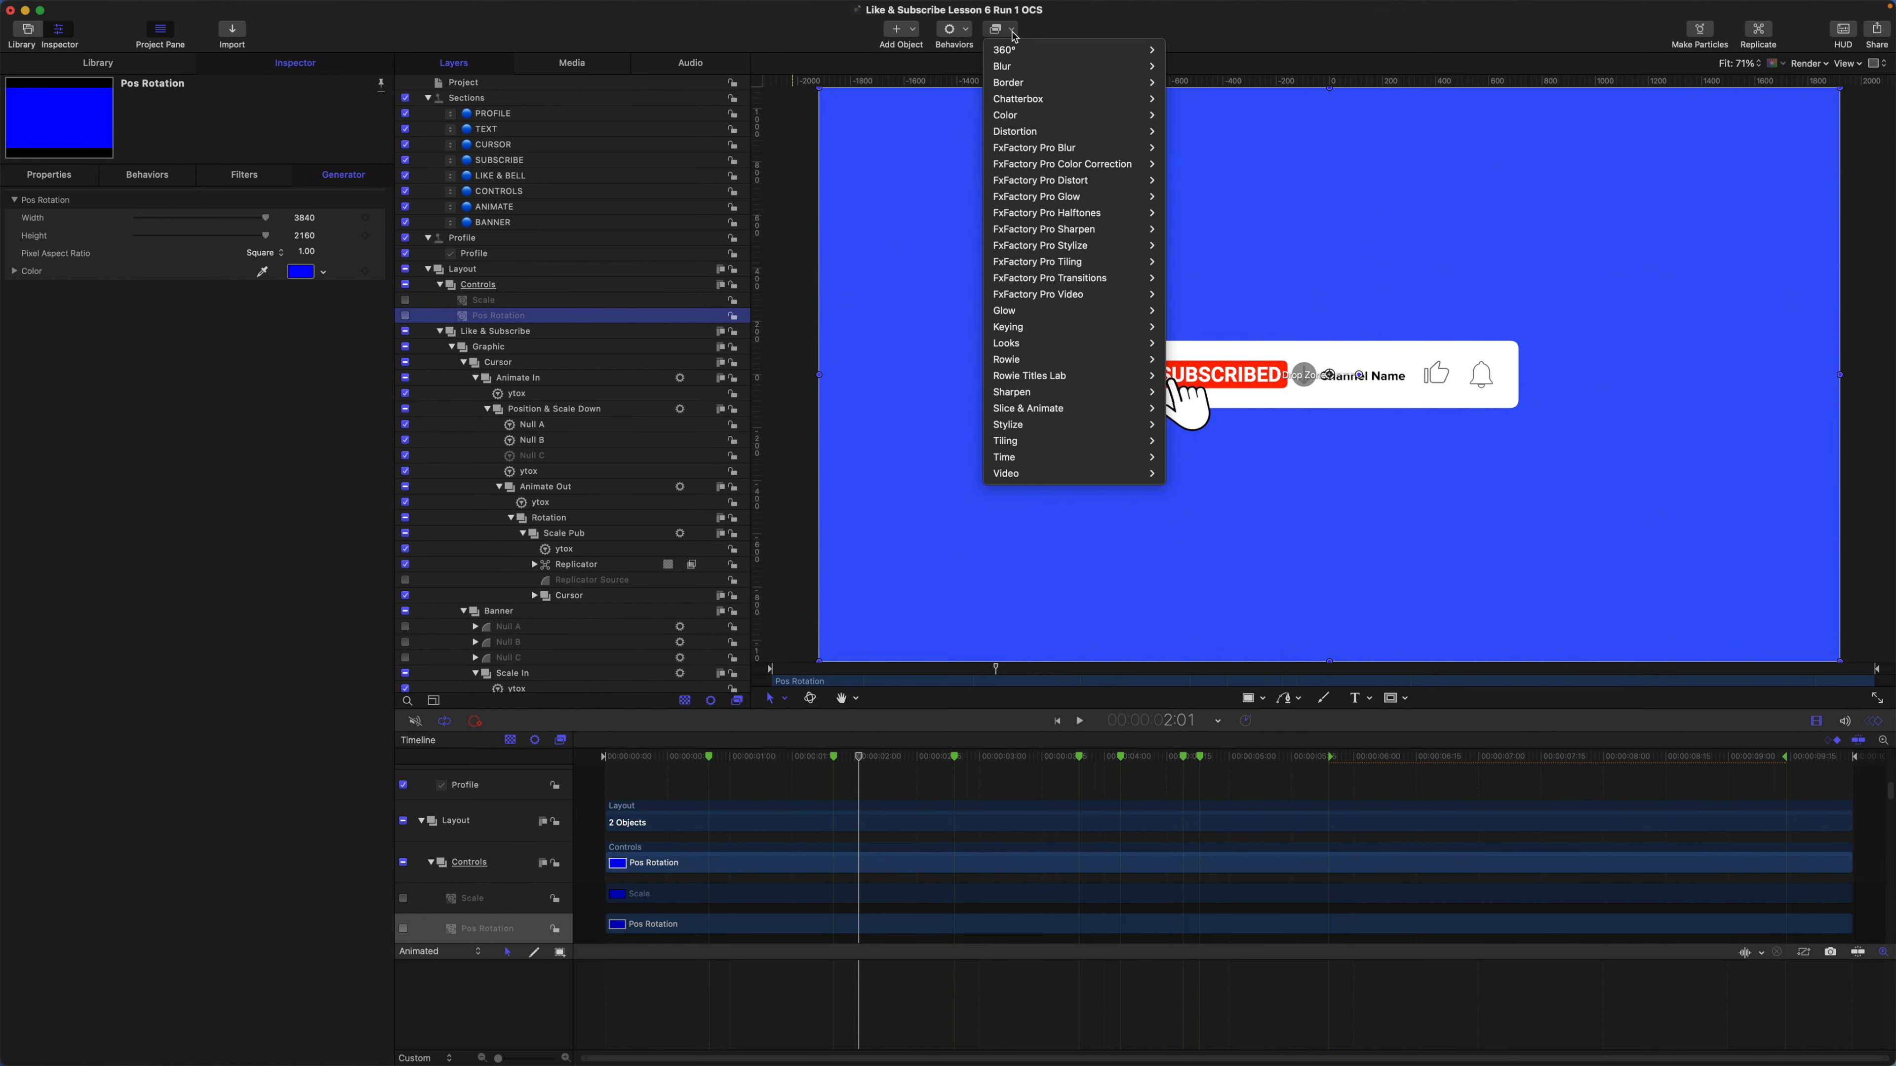
mouse_move(1126, 134)
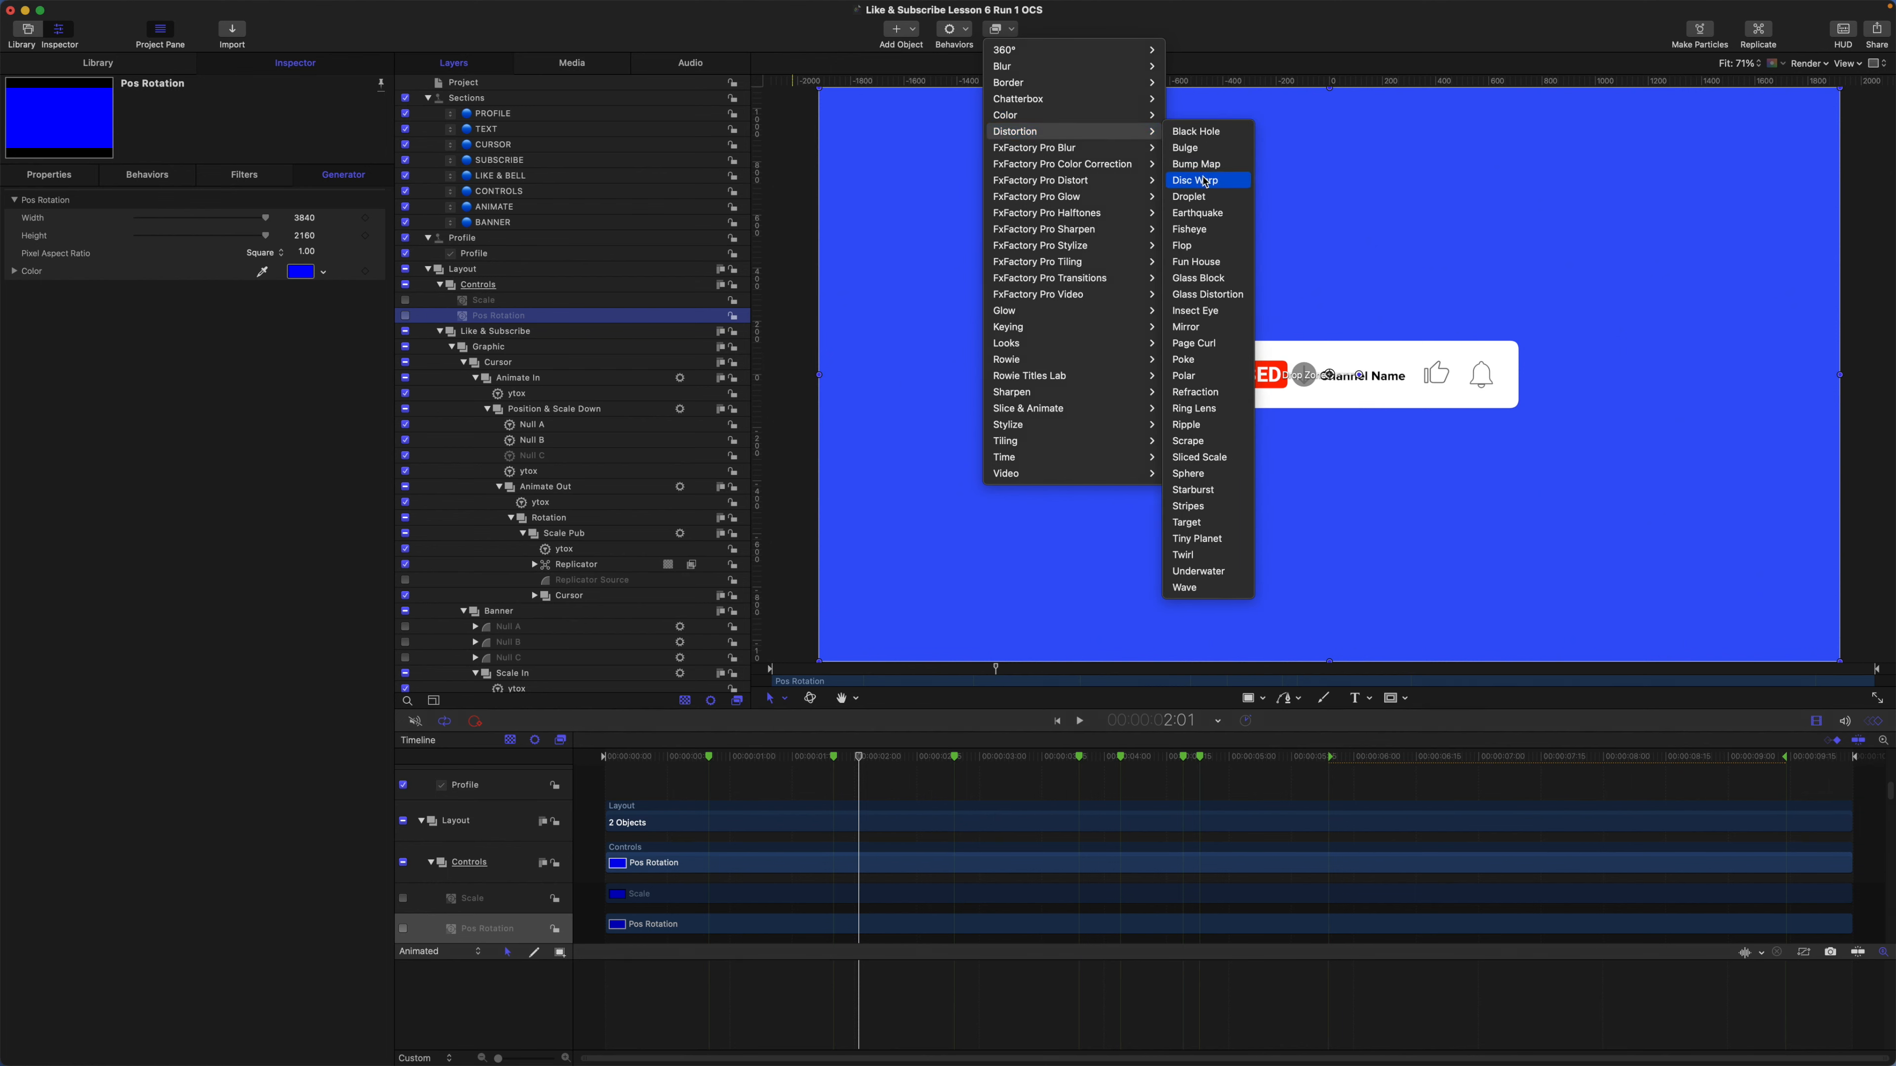
left_click(1189, 441)
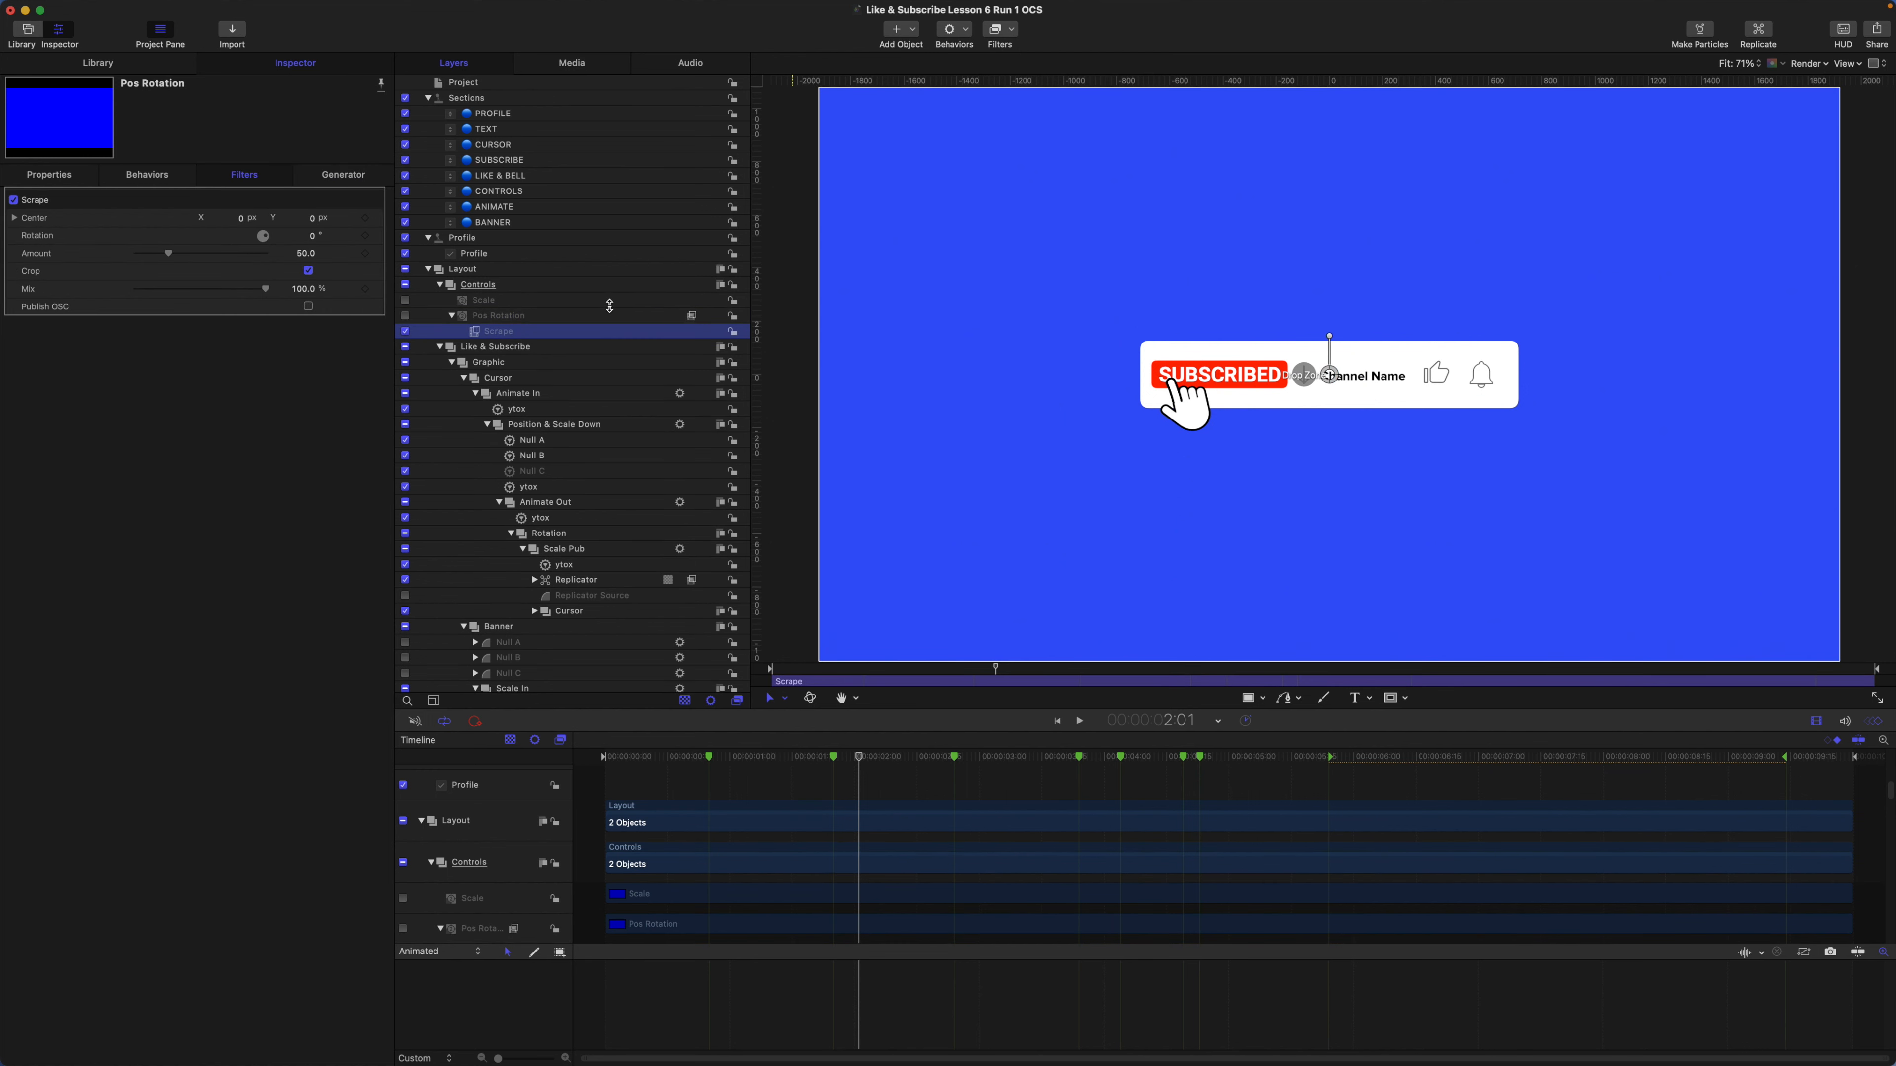
Apply the Bulge distortion filter to the Scale color solid.
left_click(489, 301)
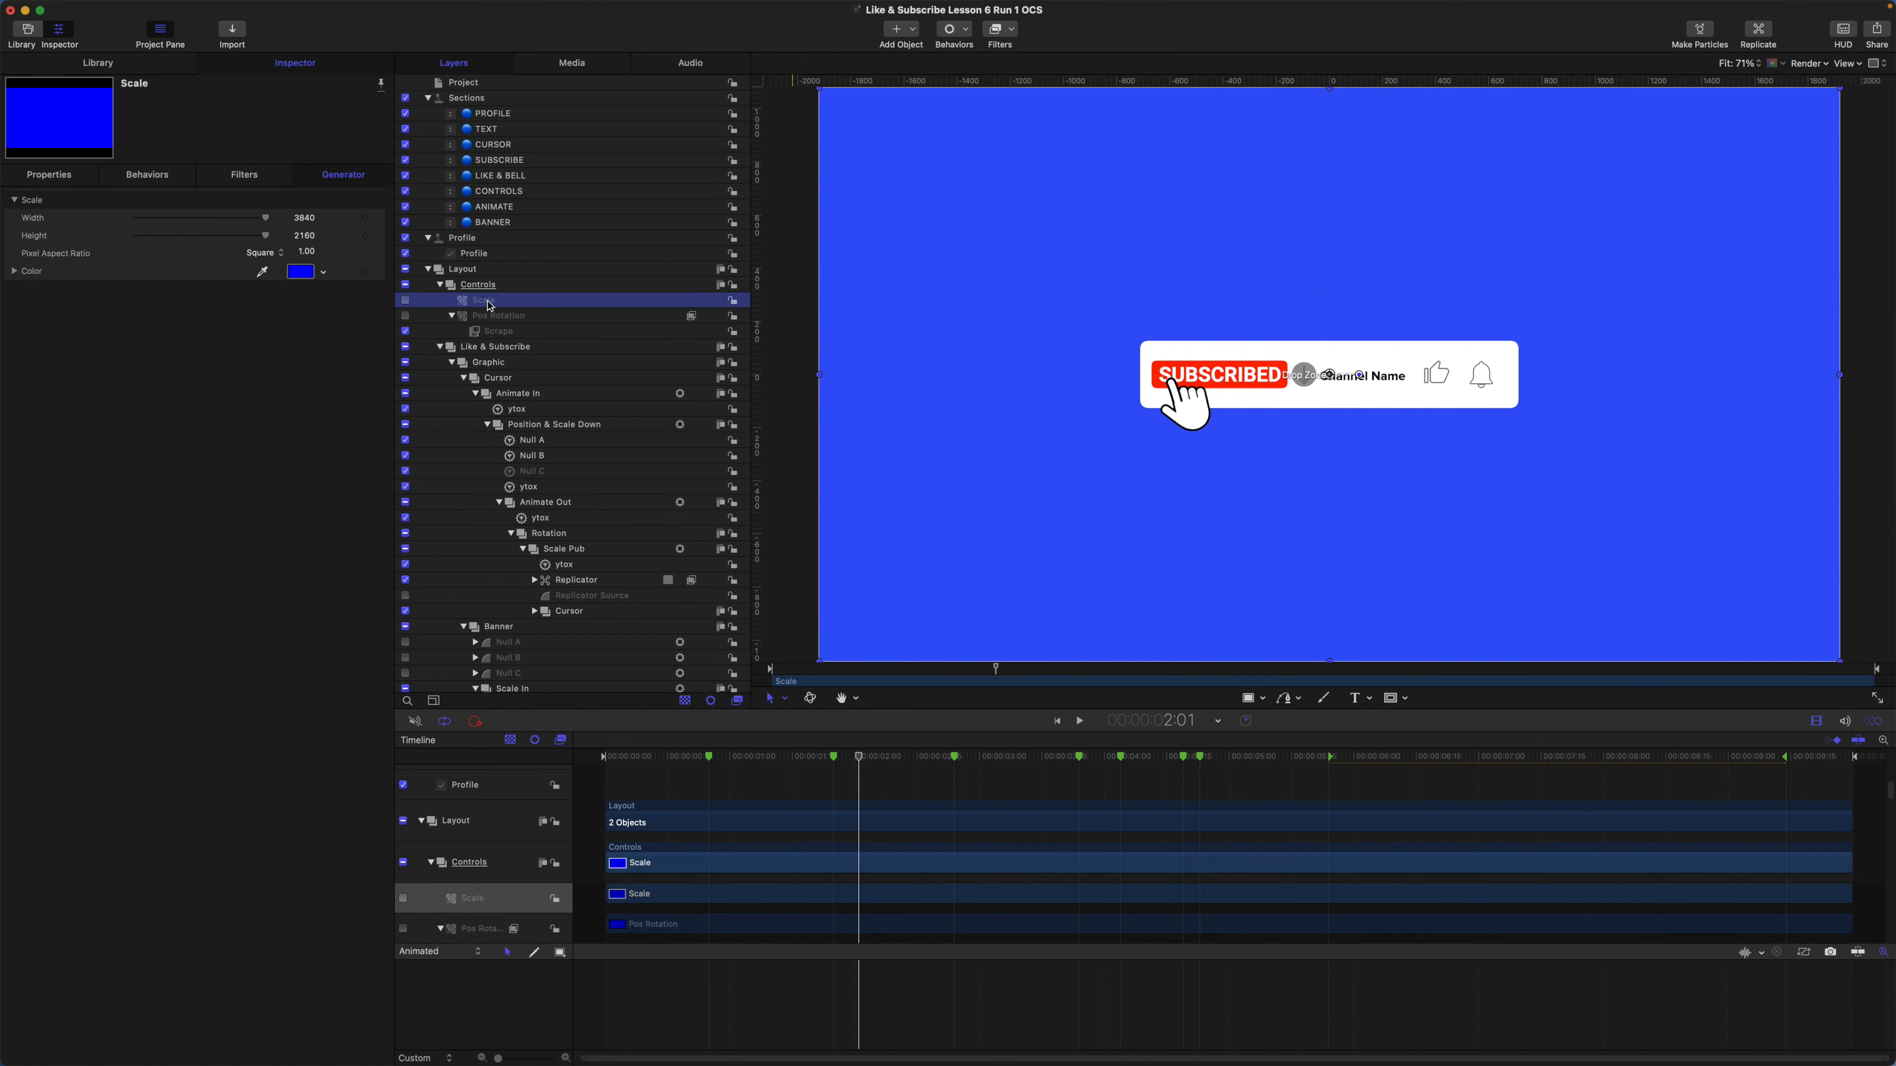
left_click(1009, 32)
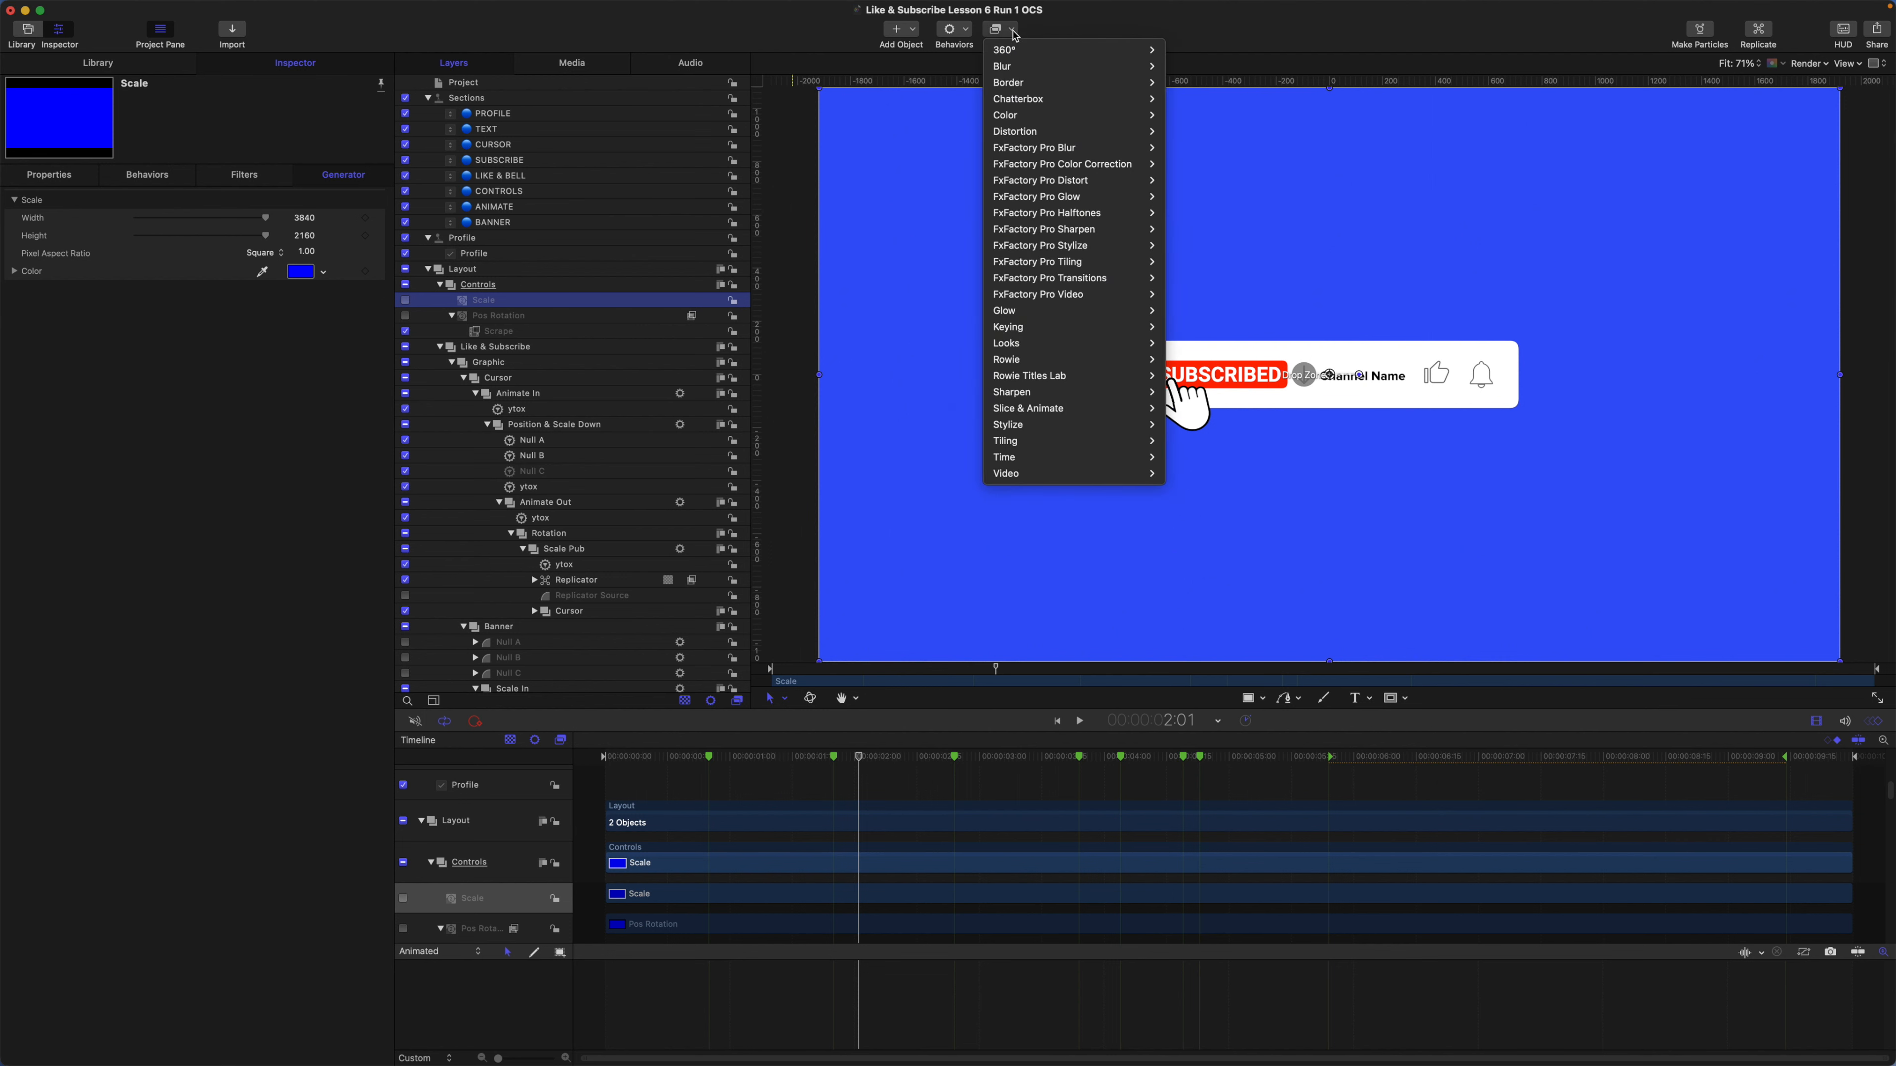
mouse_move(1025, 117)
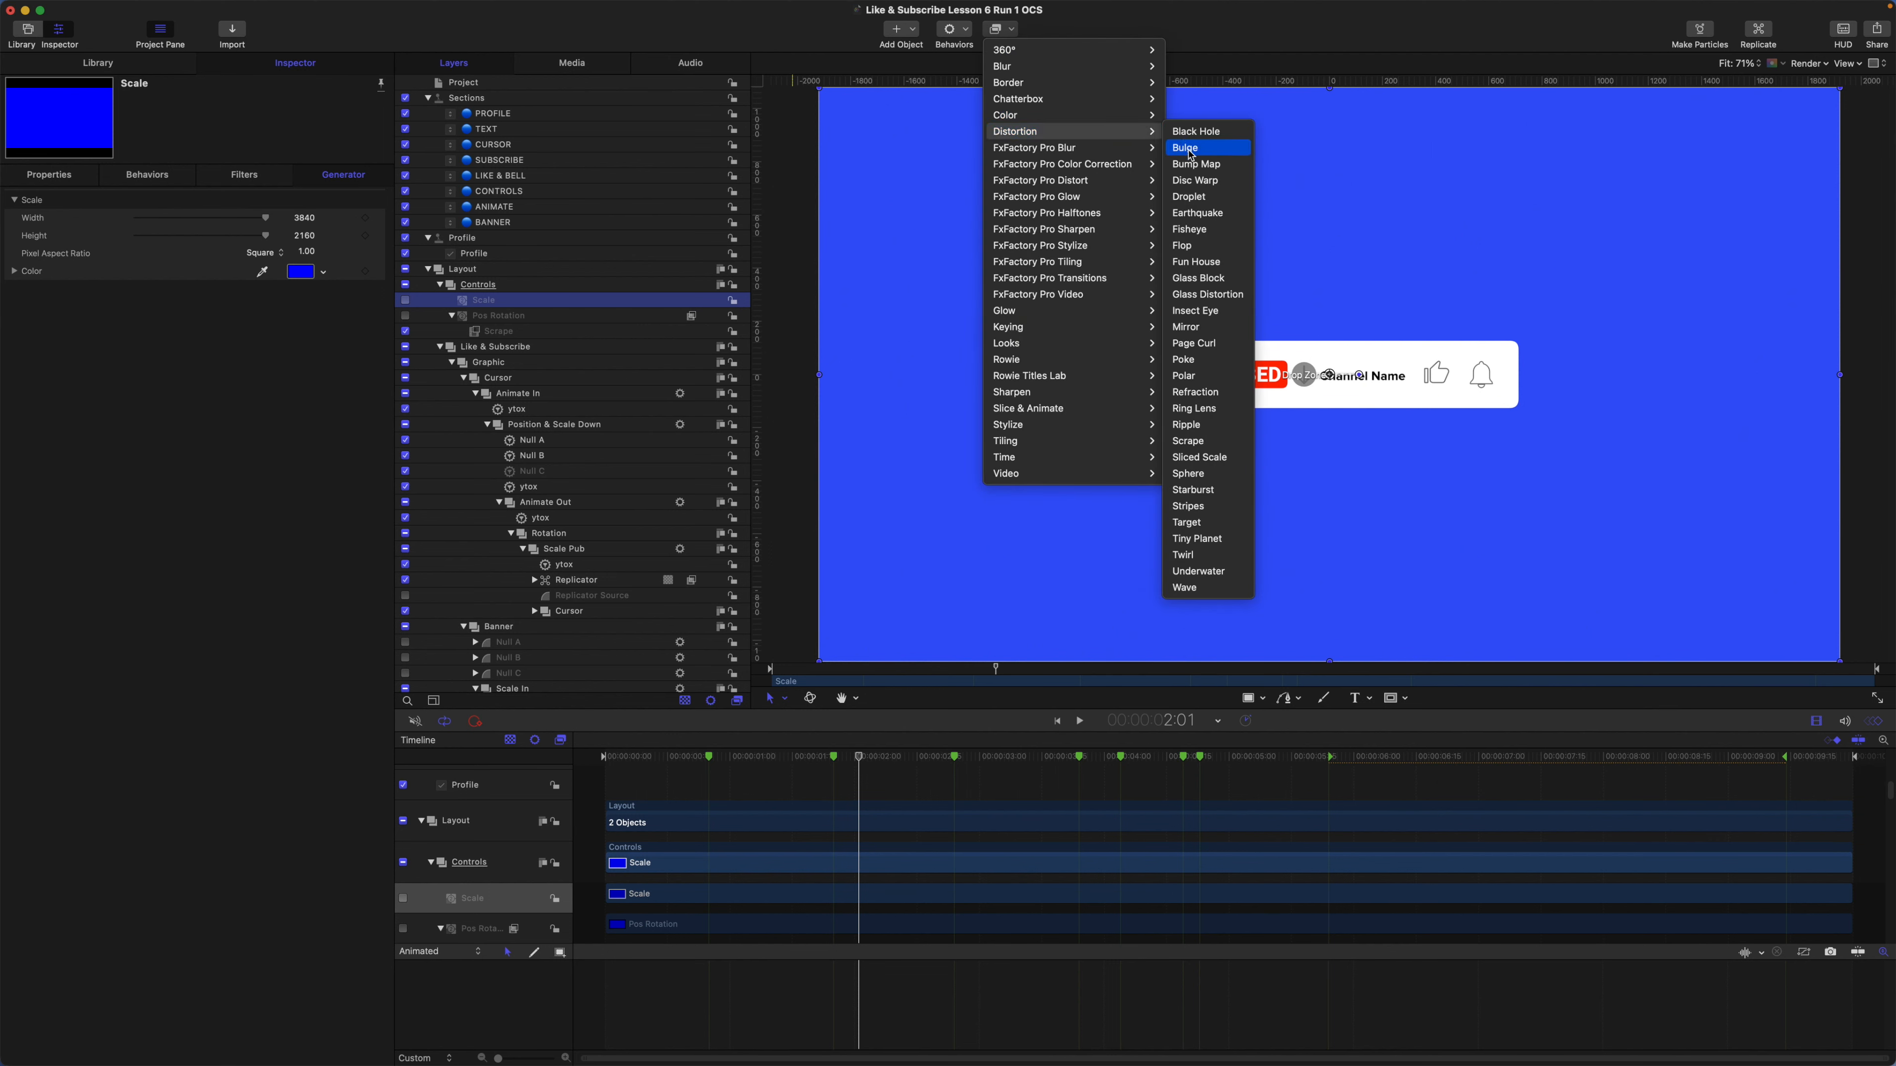
left_click(1216, 153)
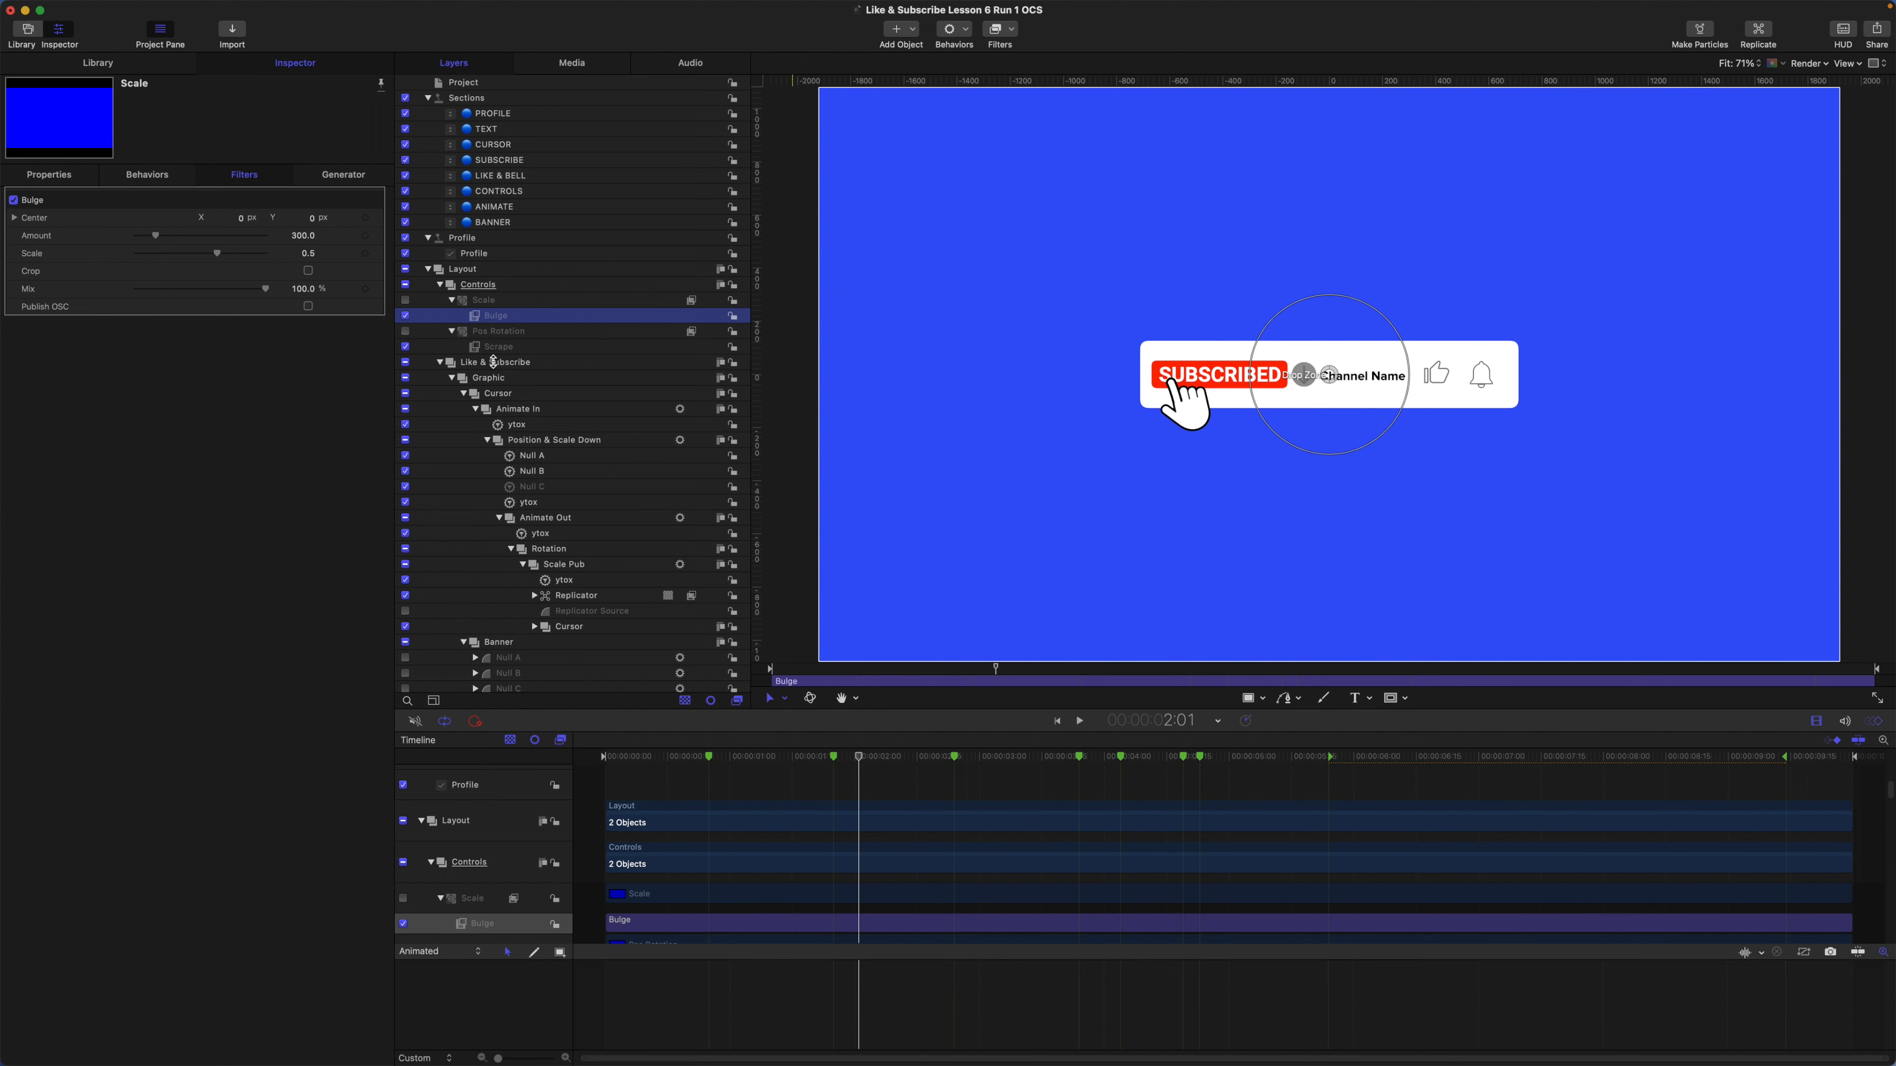
Link the Bulge filter's Center to the Scrape filter's Center, using Pos Rotation as the source object.
left_click(509, 346)
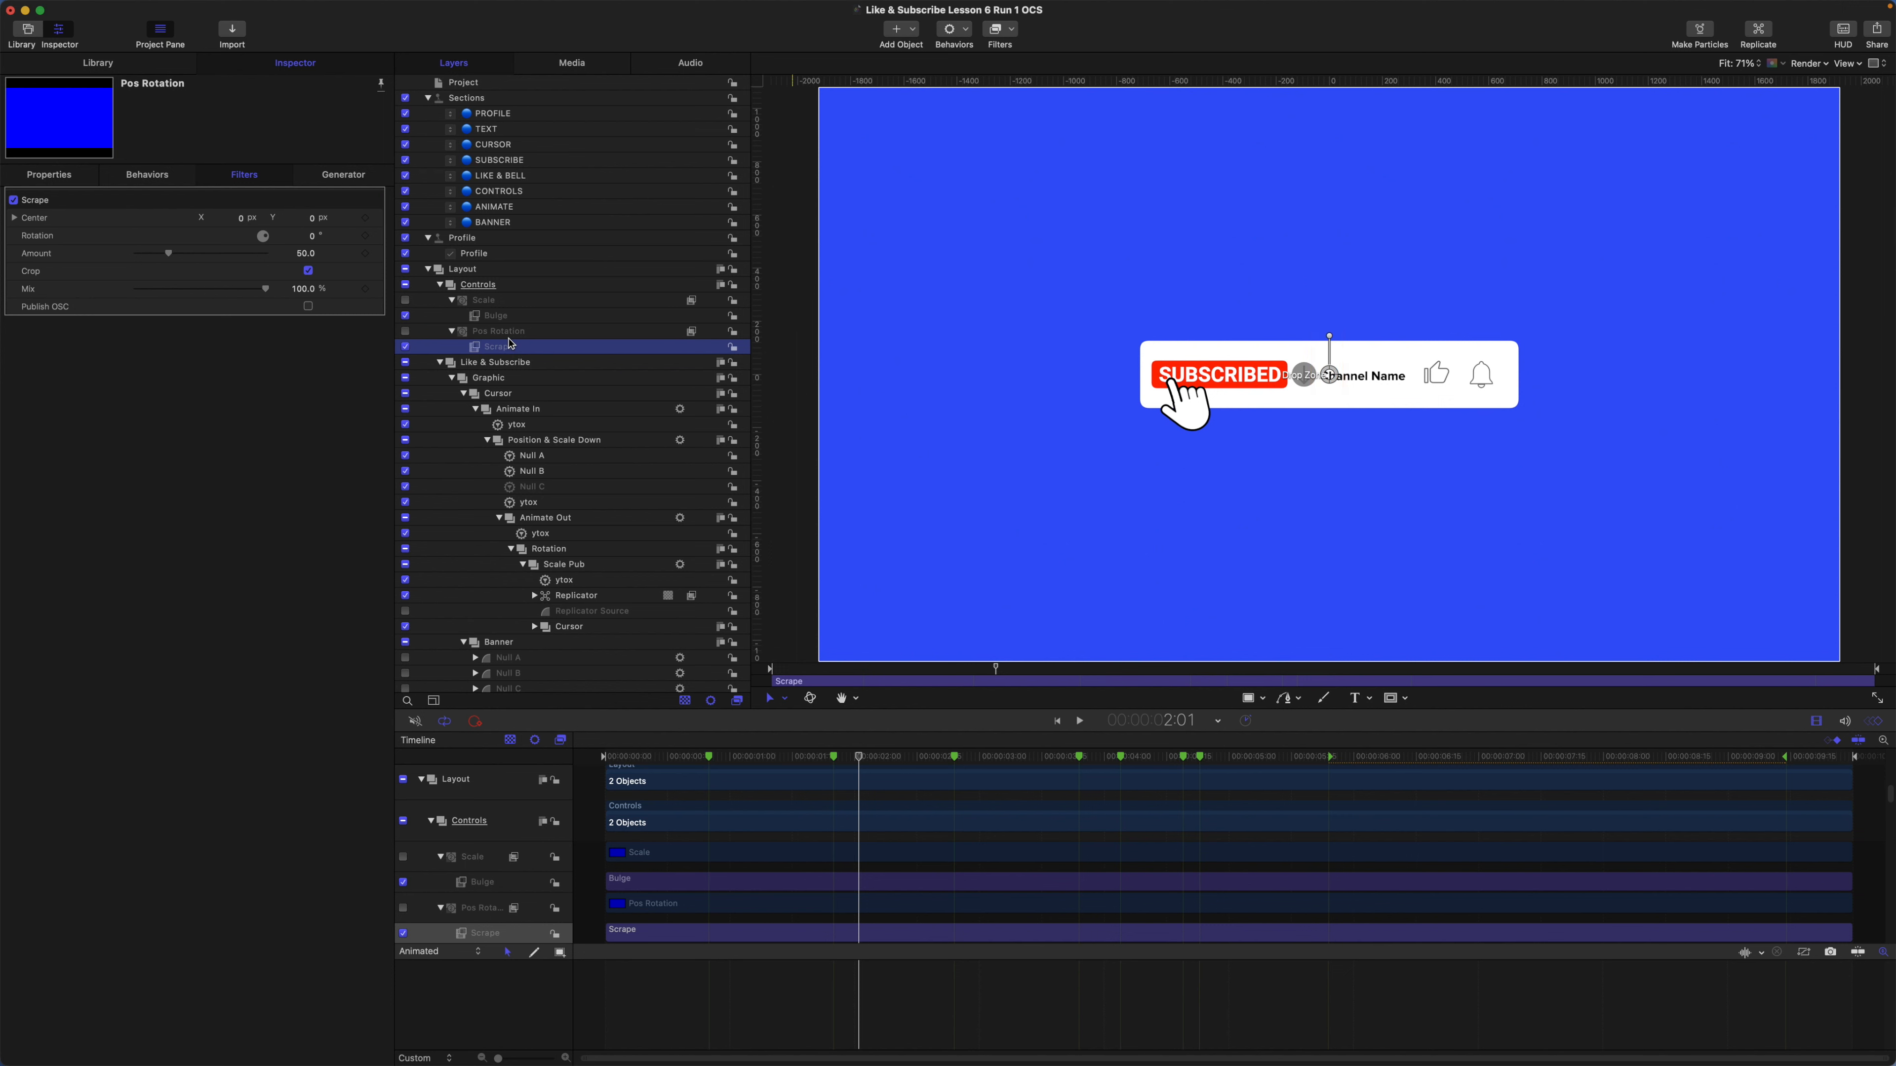
left_click(507, 318)
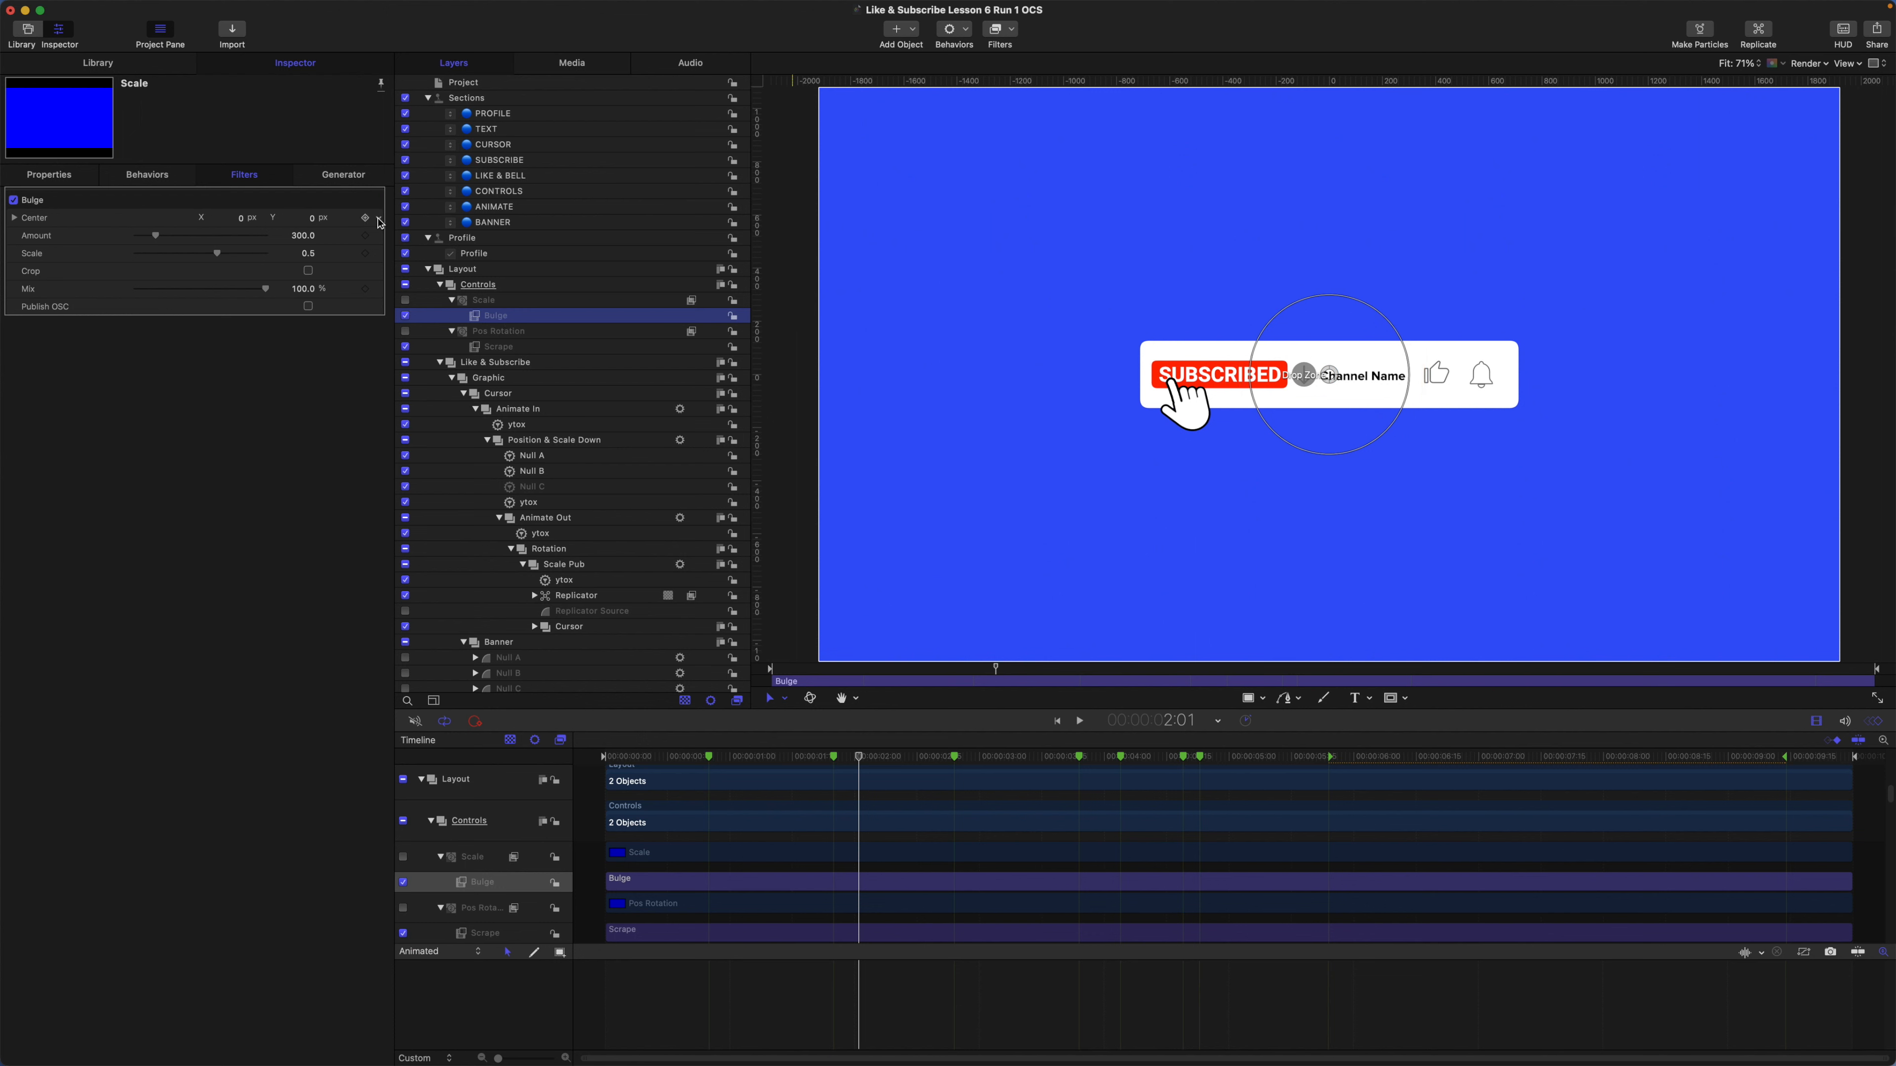
left_click(380, 223)
mouse_move(414, 373)
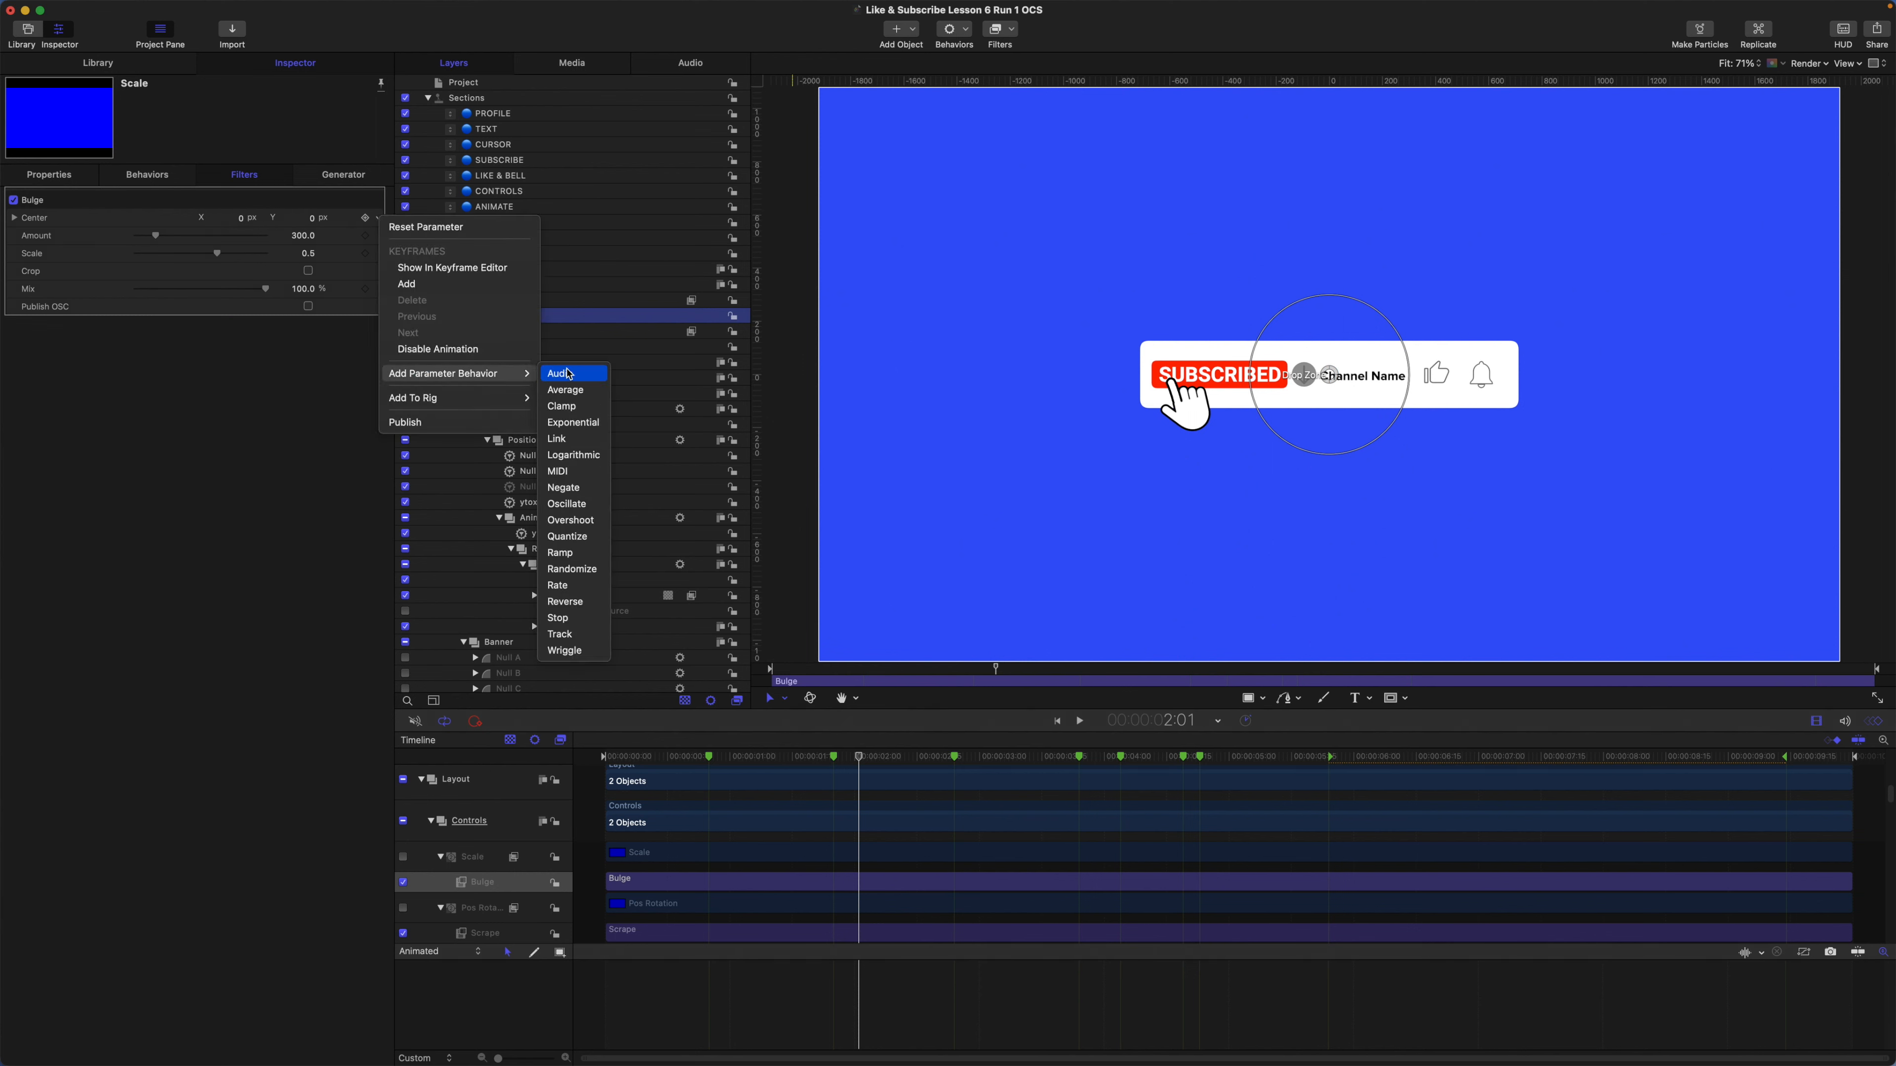
left_click(559, 438)
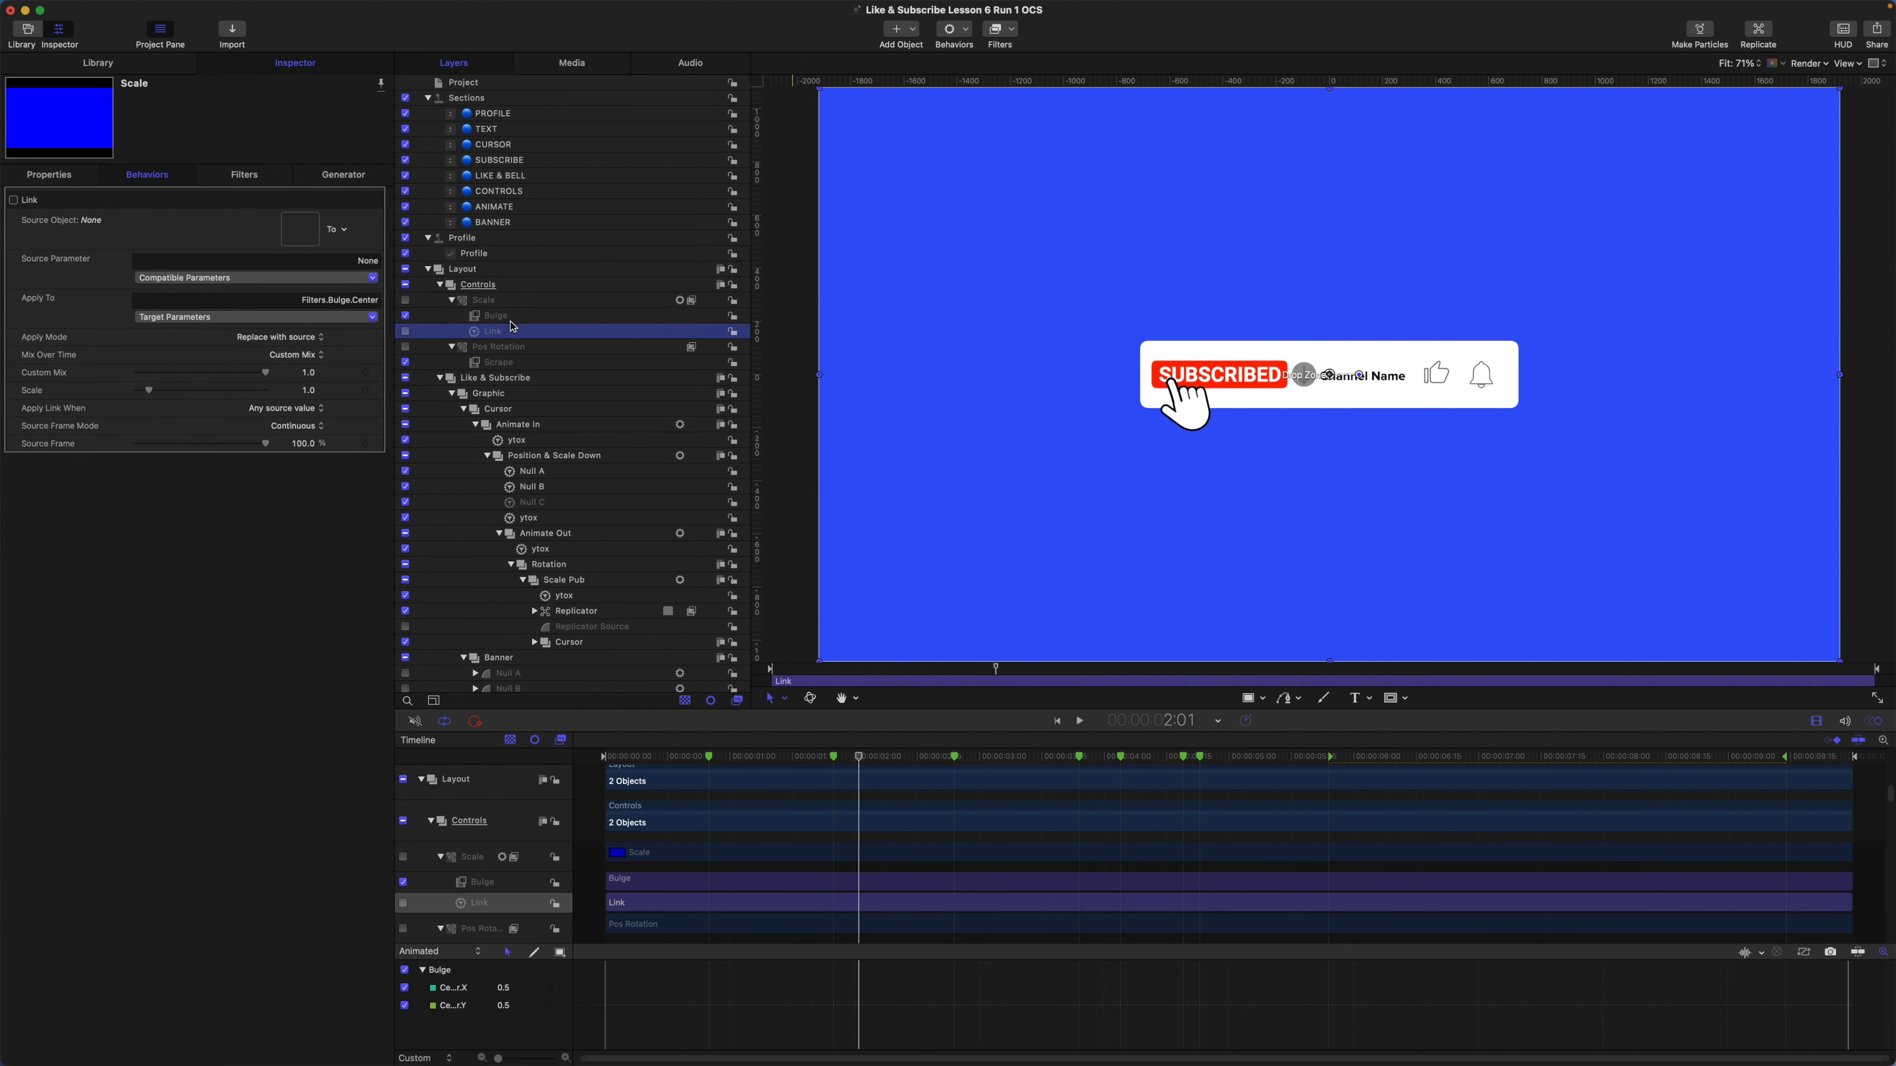
left_click_drag(503, 351, 311, 235)
left_click(328, 282)
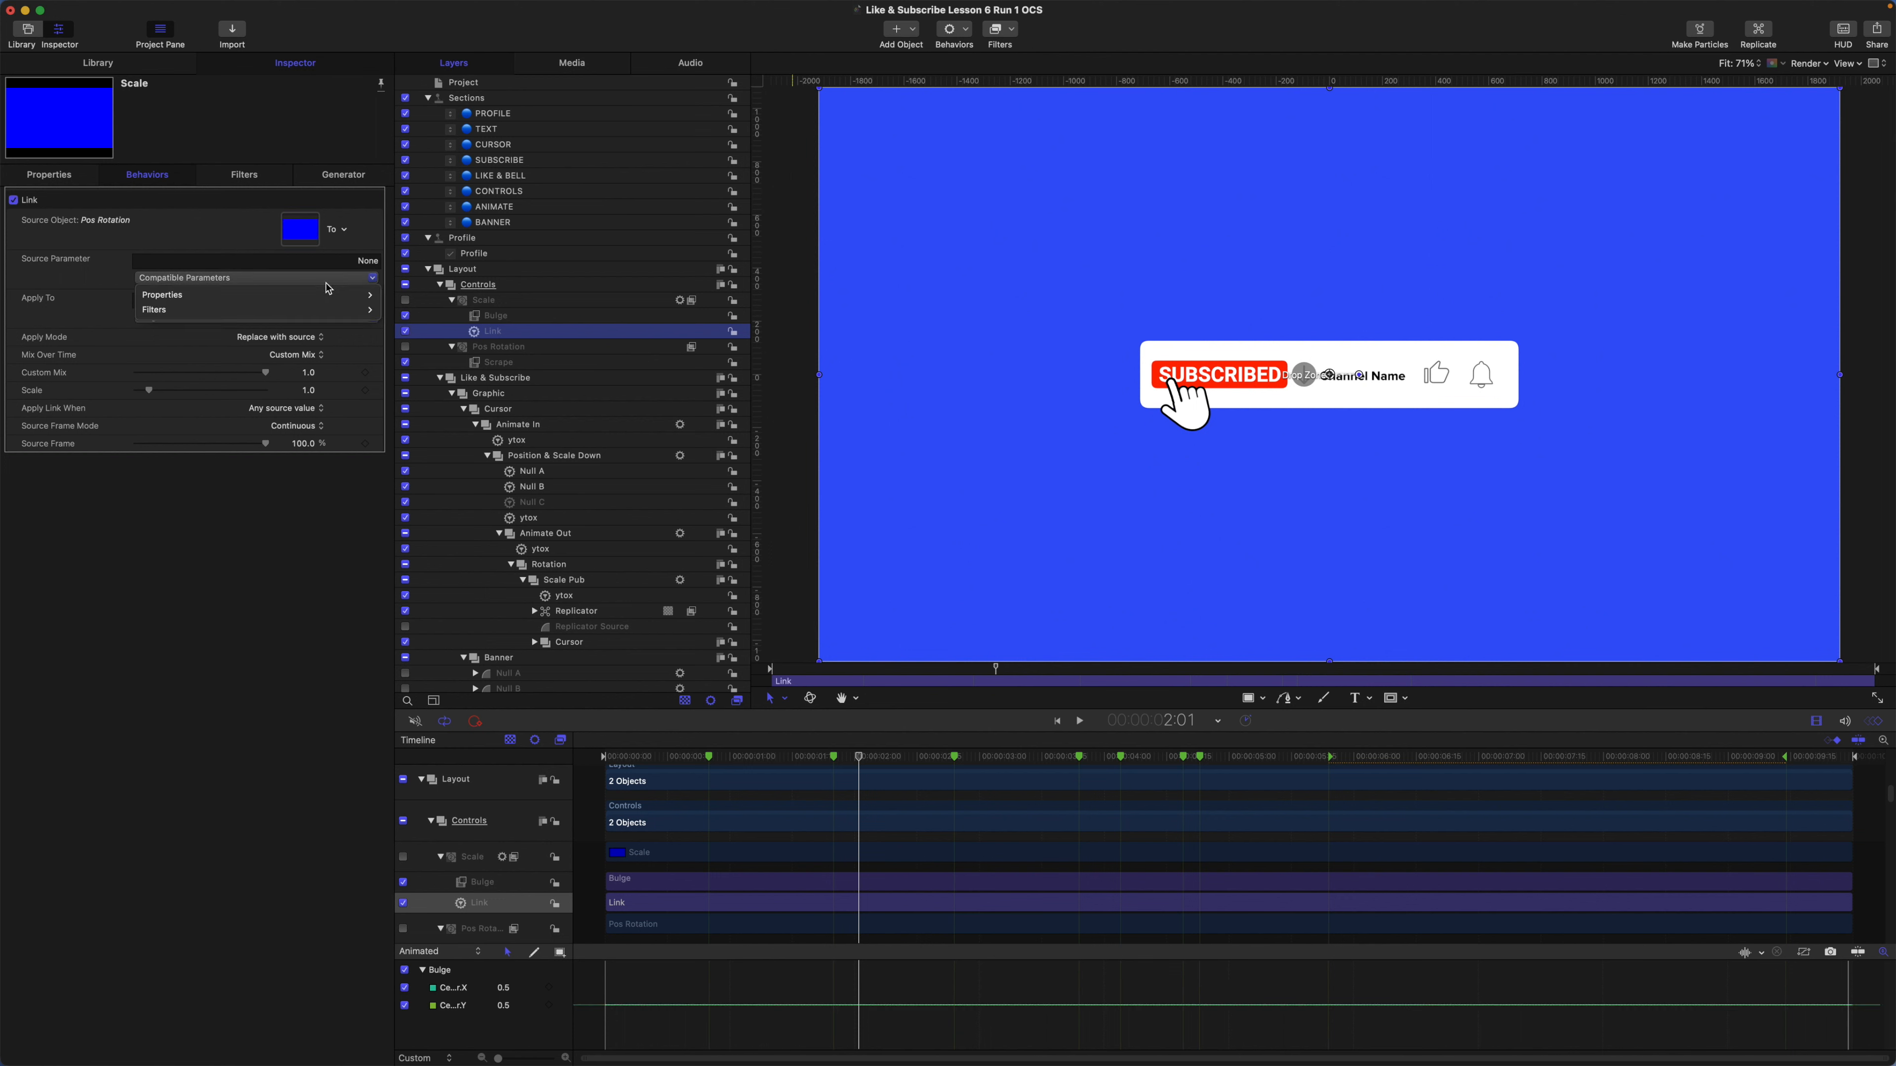
mouse_move(325, 311)
mouse_move(413, 313)
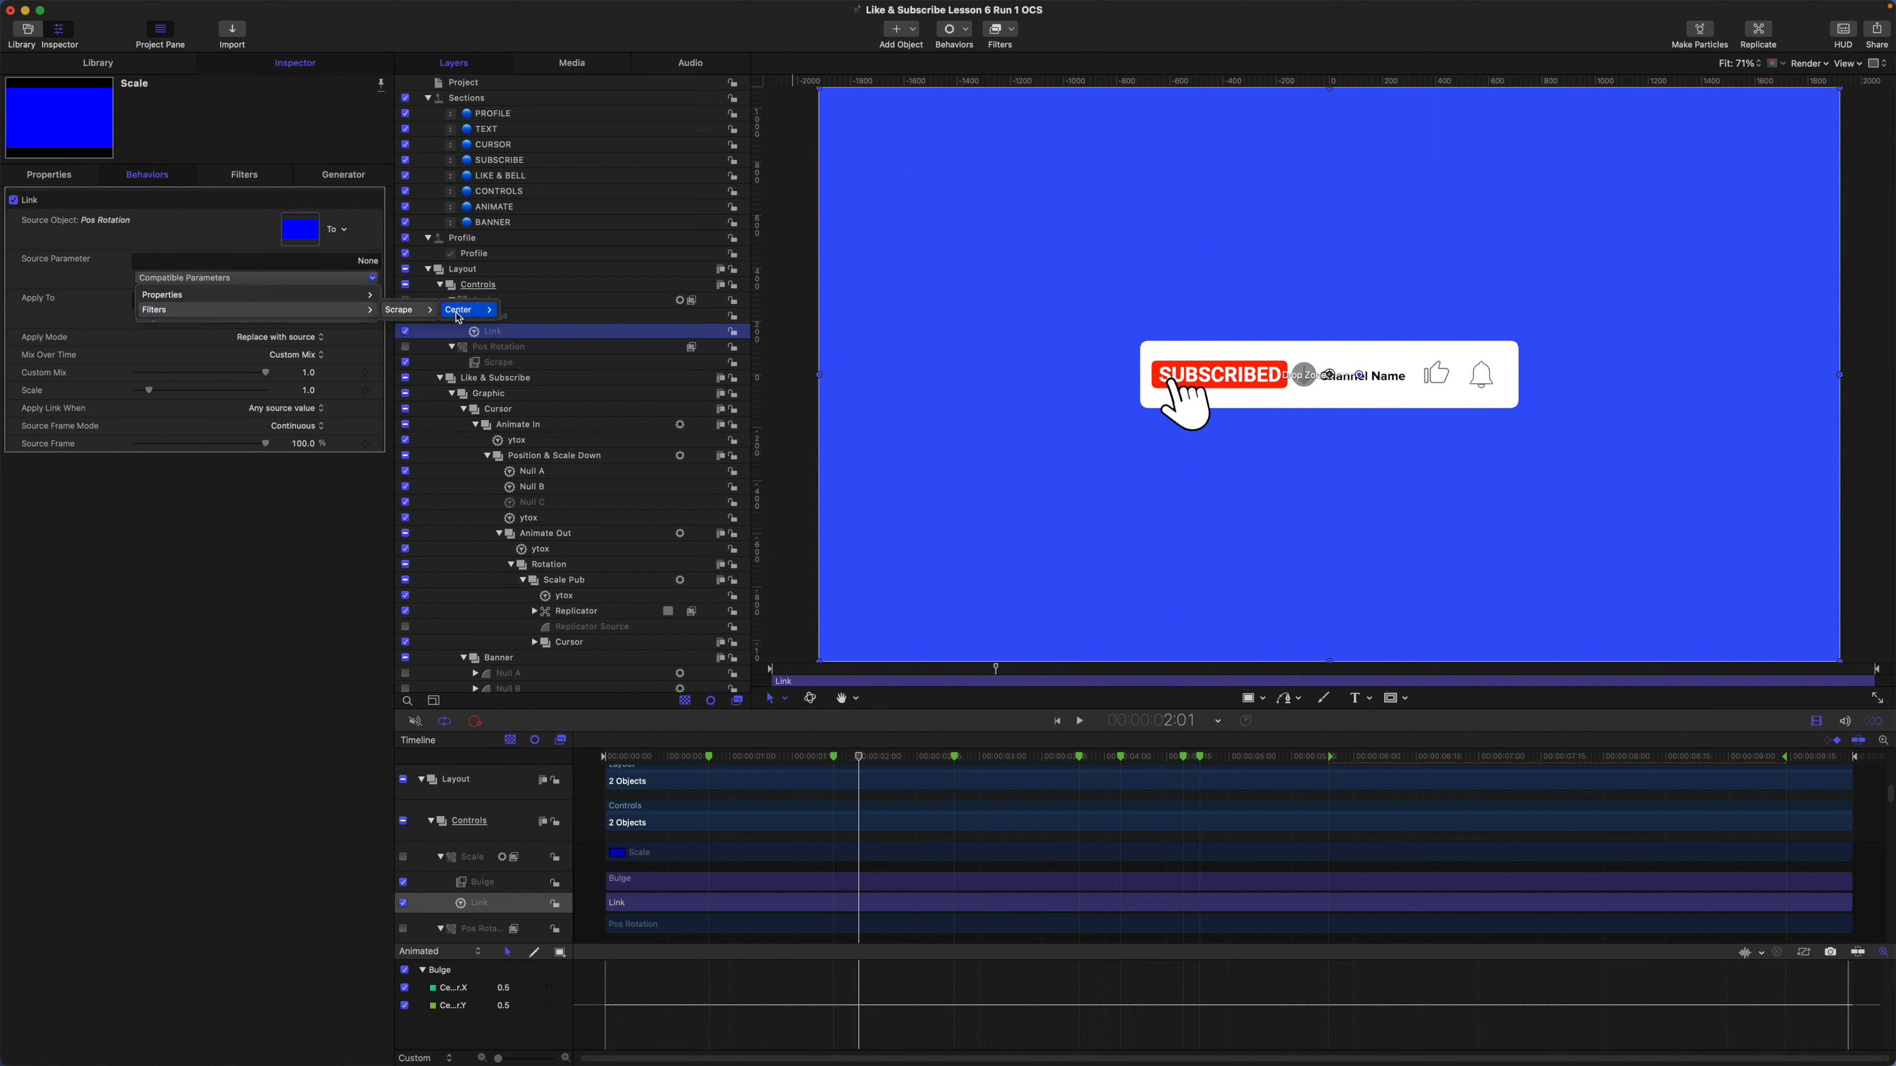
left_click(510, 310)
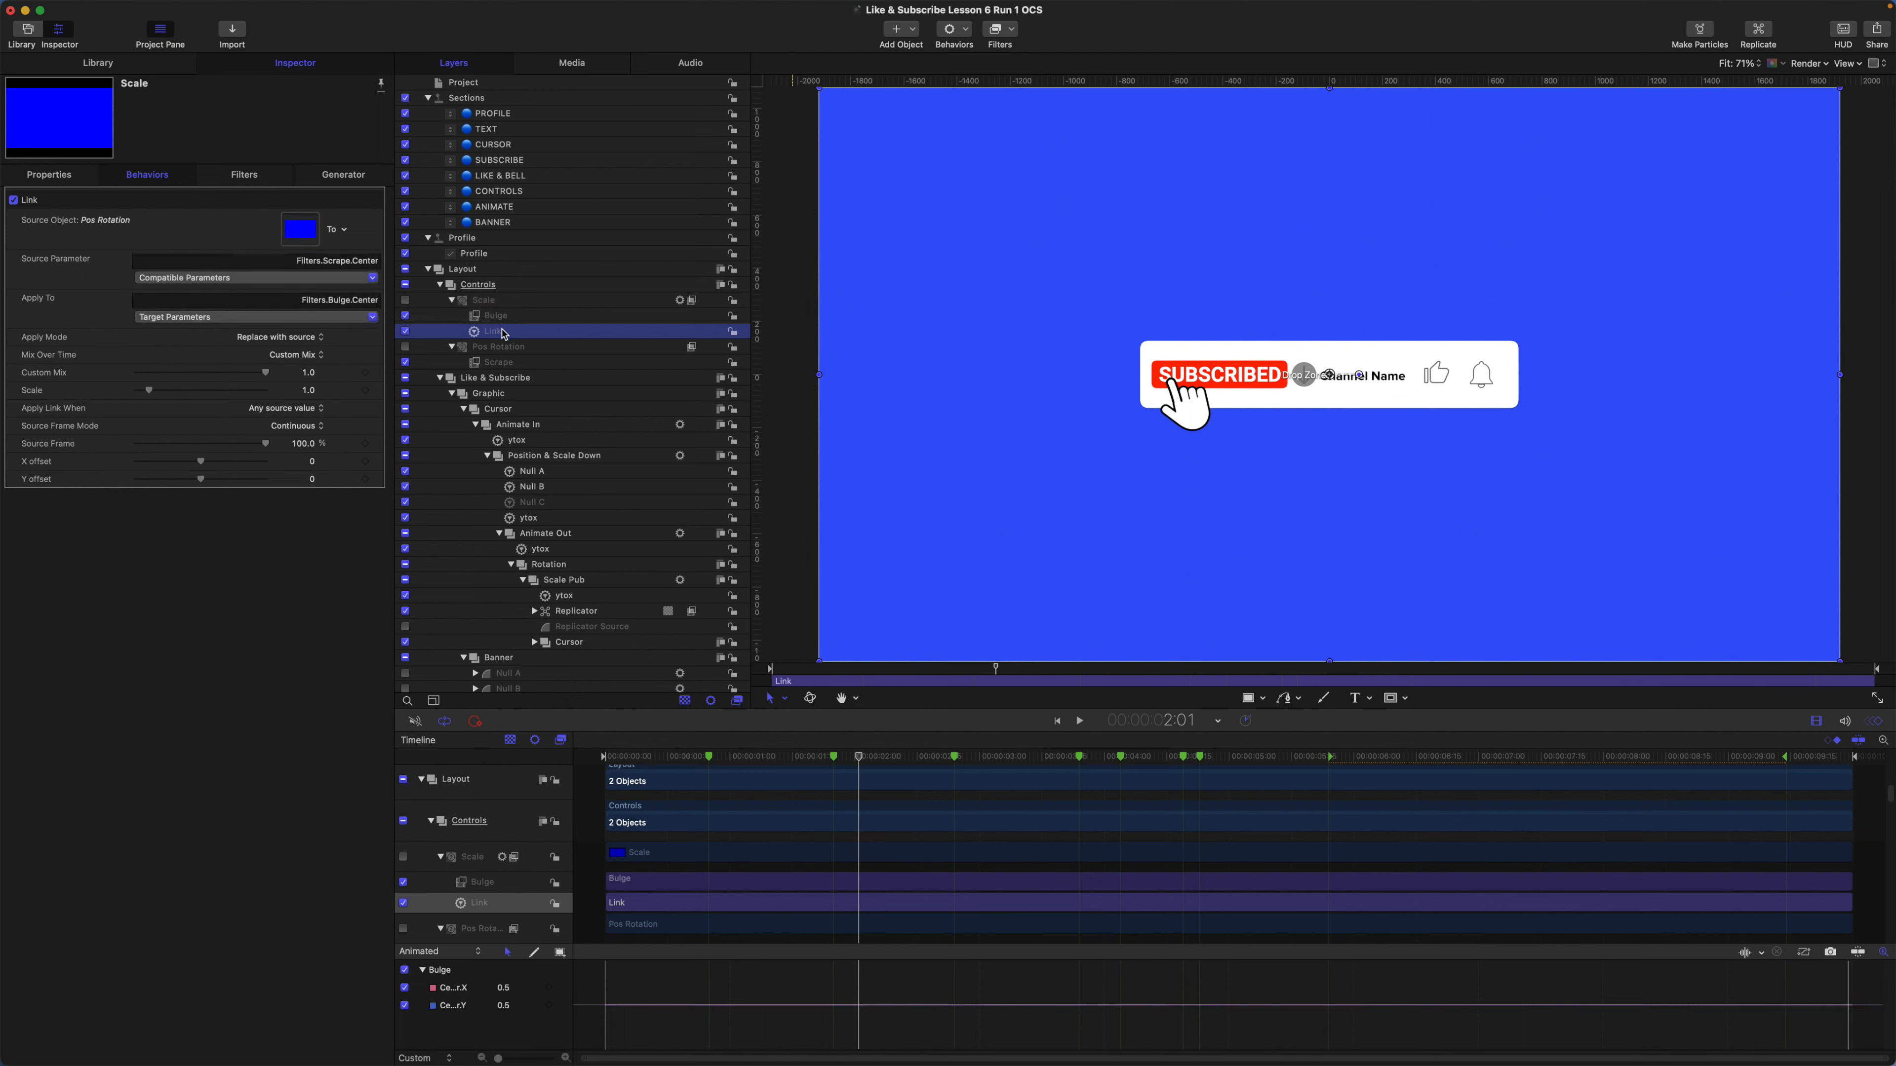
Rename the Link behavior under the Scale color solid as pos.
double_click(504, 334)
type("pos")
key("Return")
Rename the Bulge filter as Scale and the Scrape filter as Pos Rotation.
double_click(496, 316)
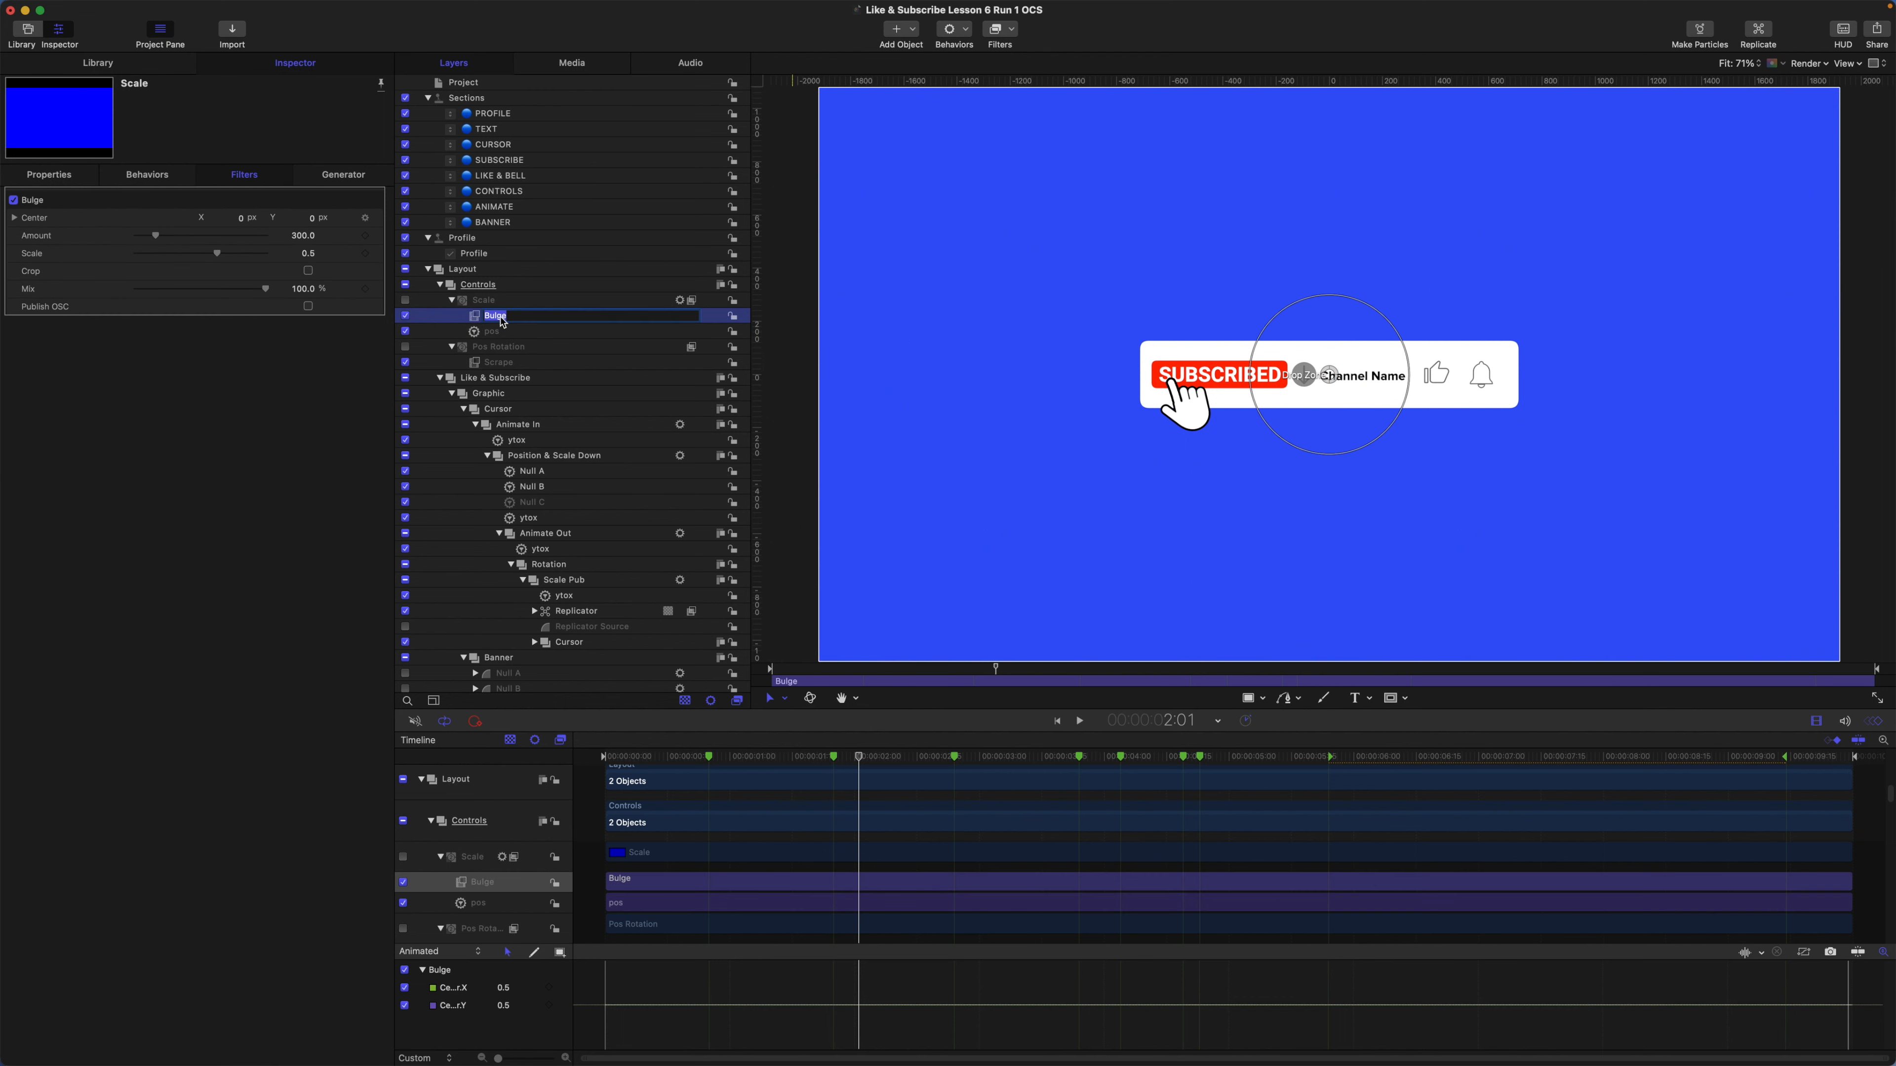
type("Scale")
key("Return")
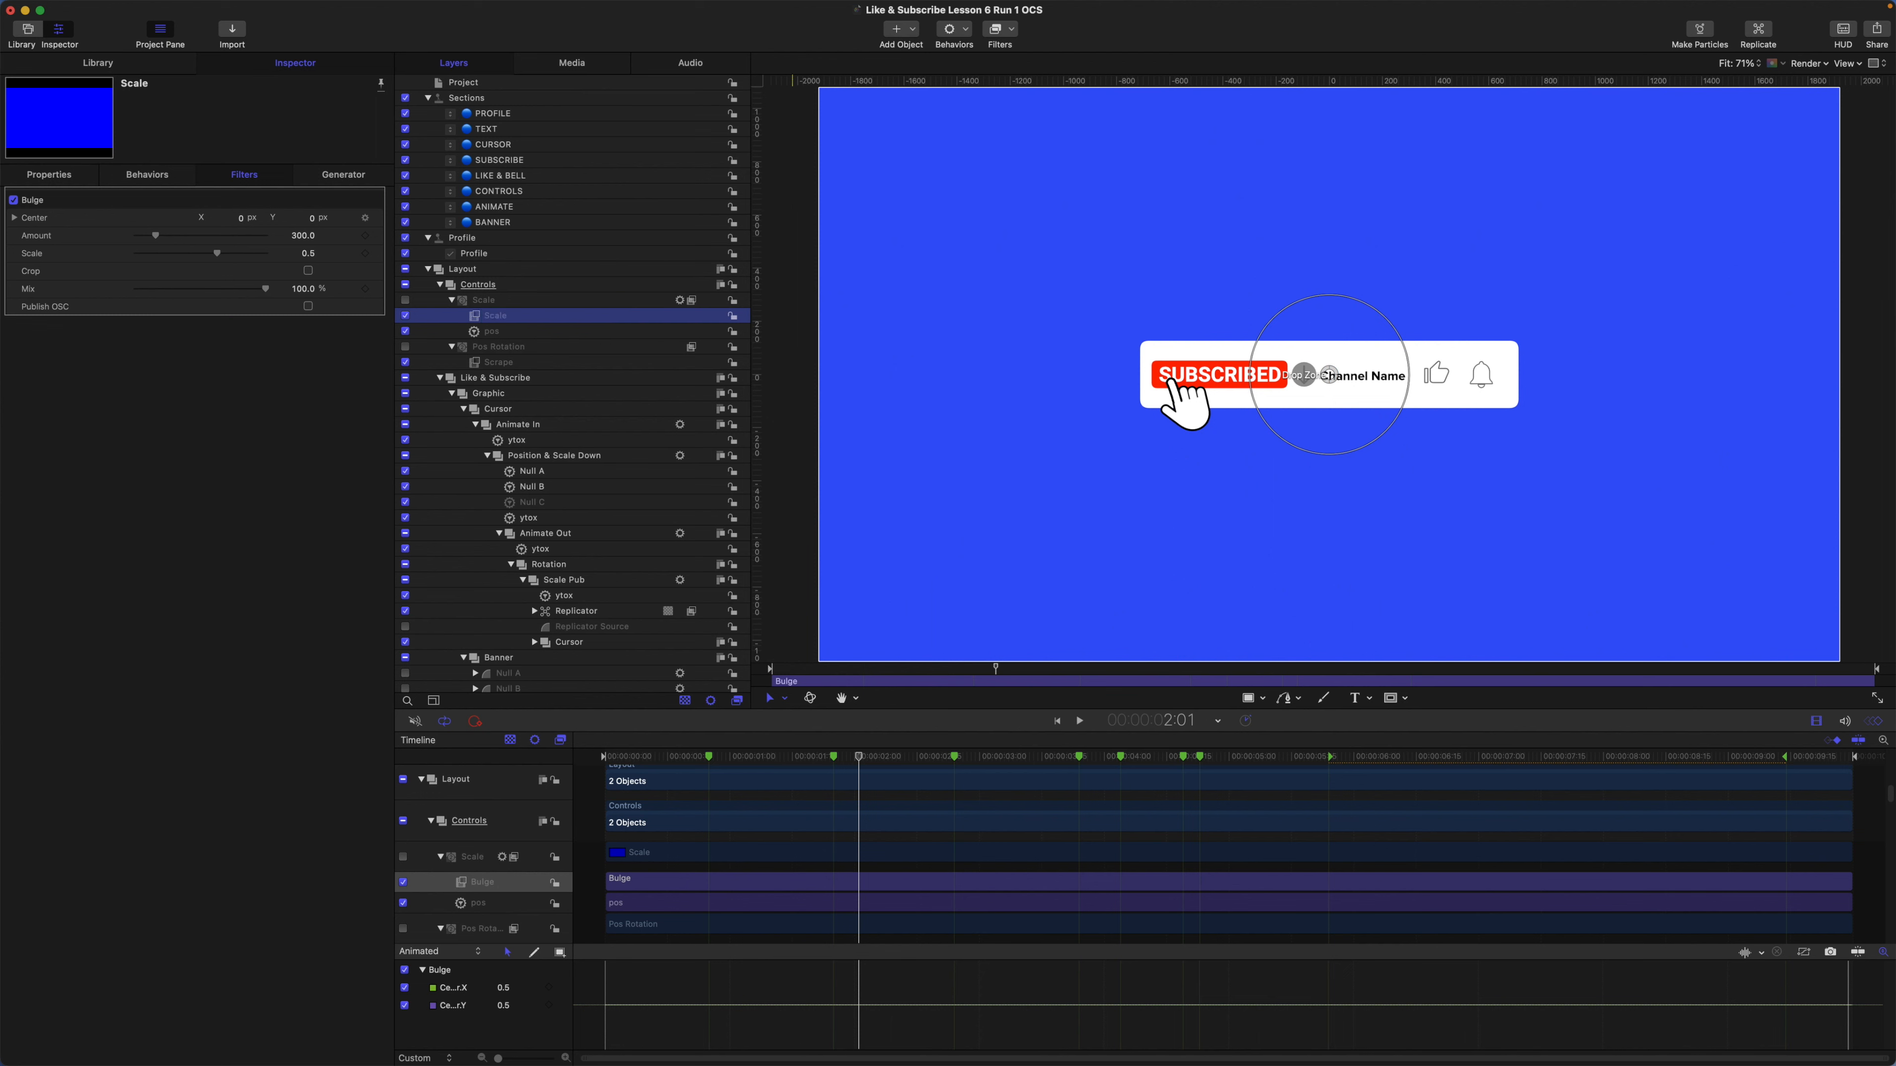
double_click(507, 363)
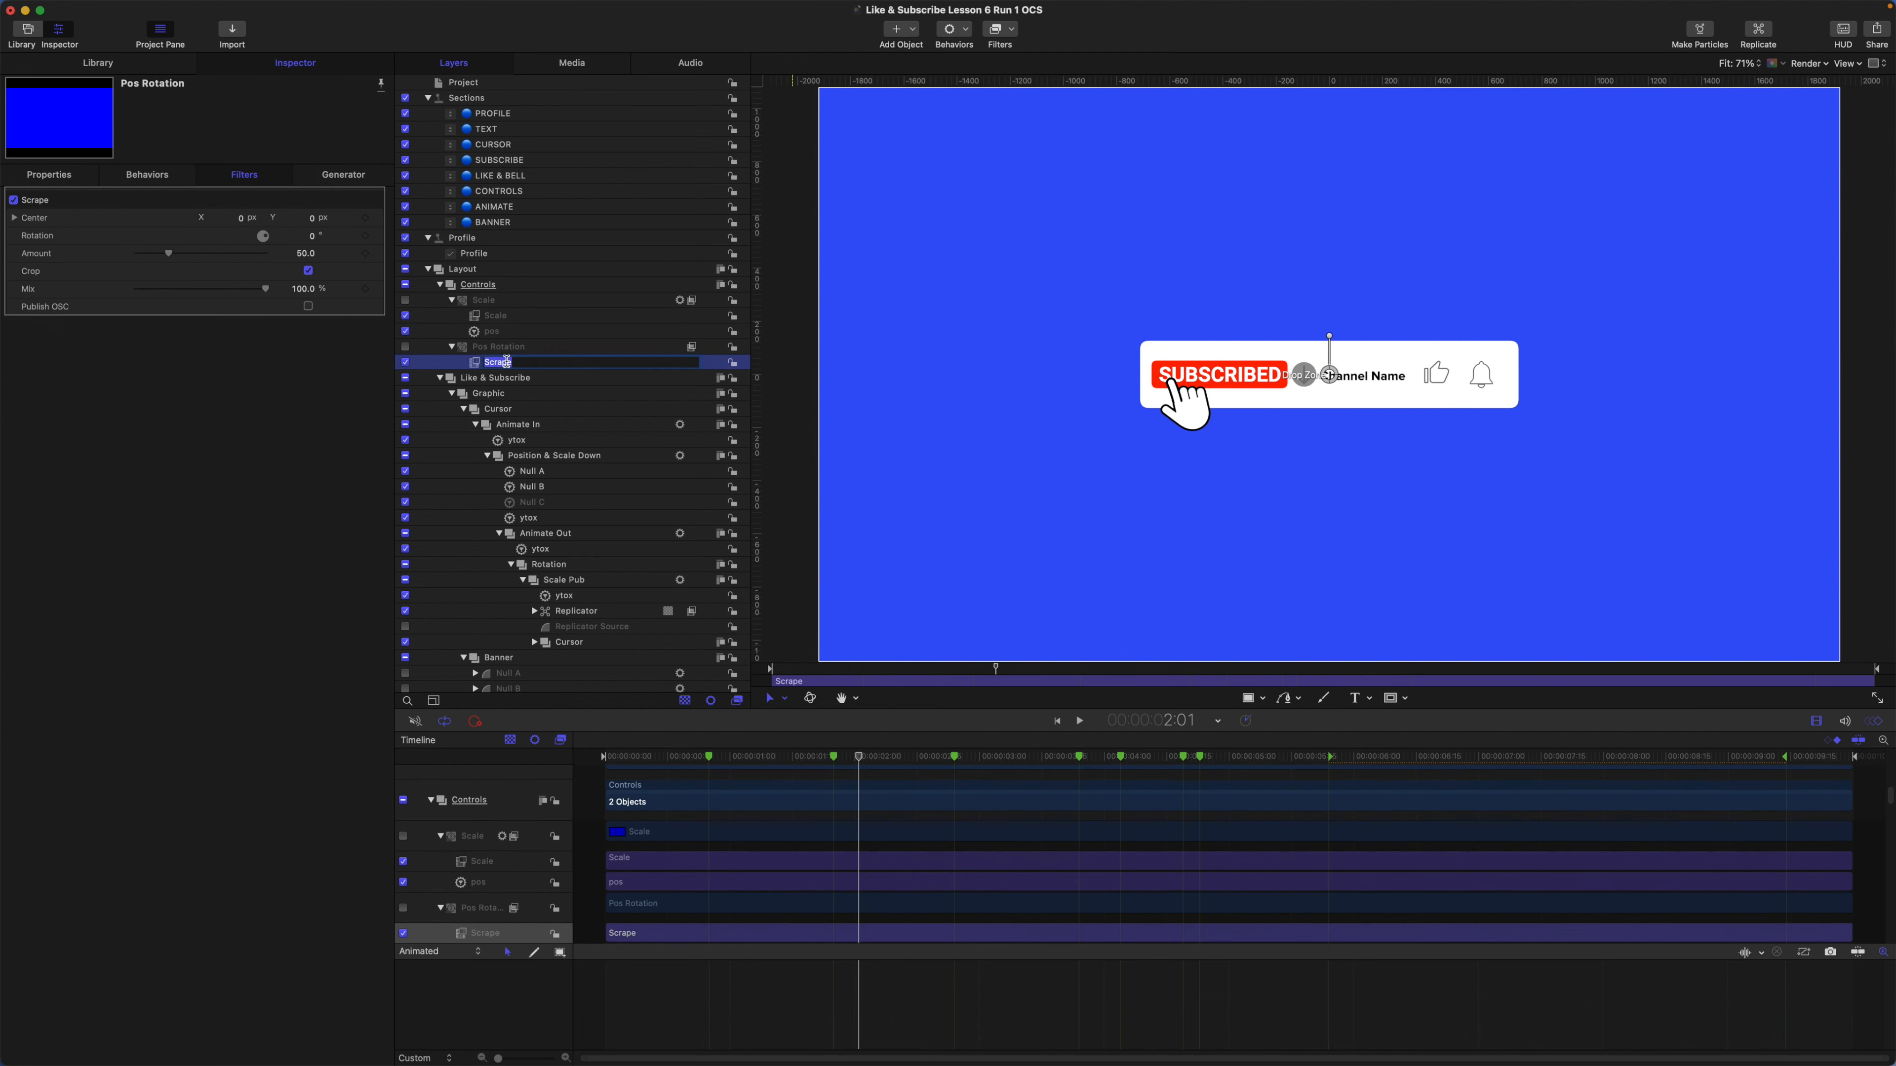
type("Pos Rotation")
key("Return")
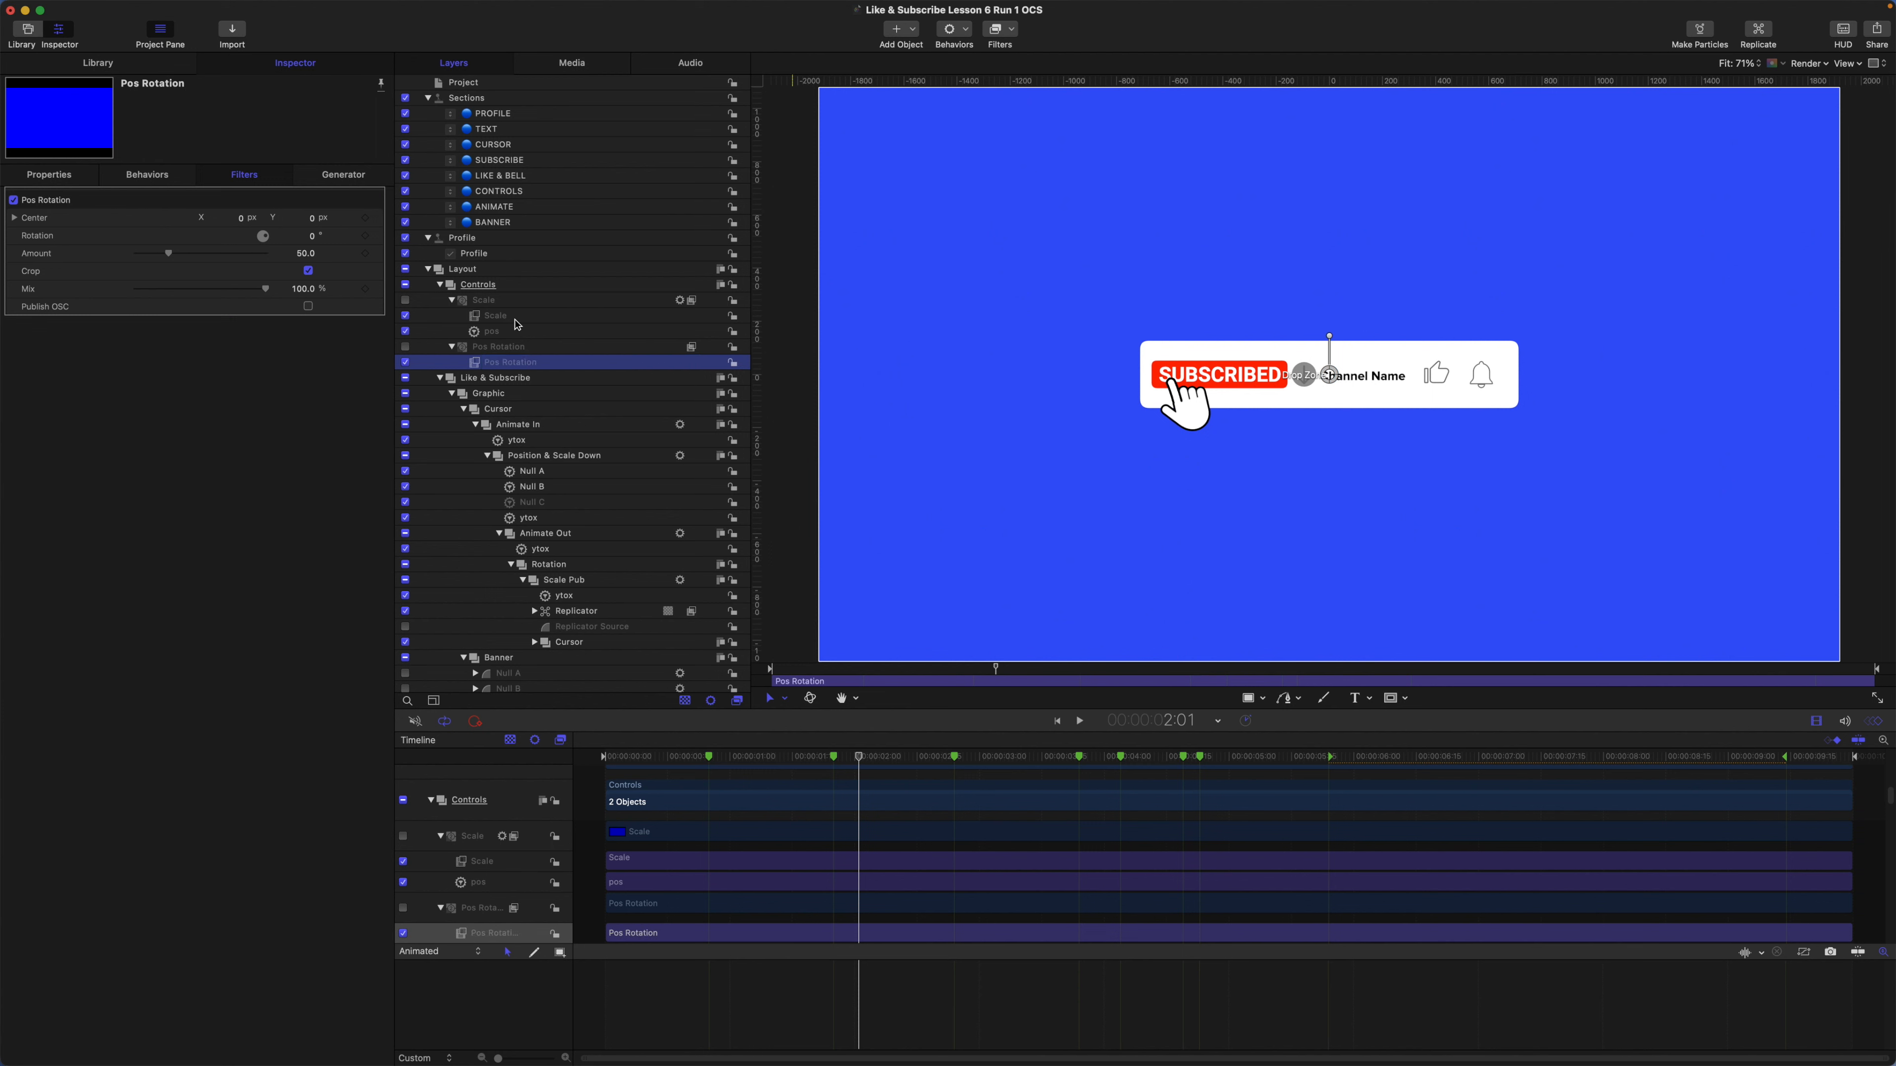
Test the center link by raising the Pos Rotation filter's Center Y to about 296 px, and undo the change.
left_click_drag(311, 218, 321, 190)
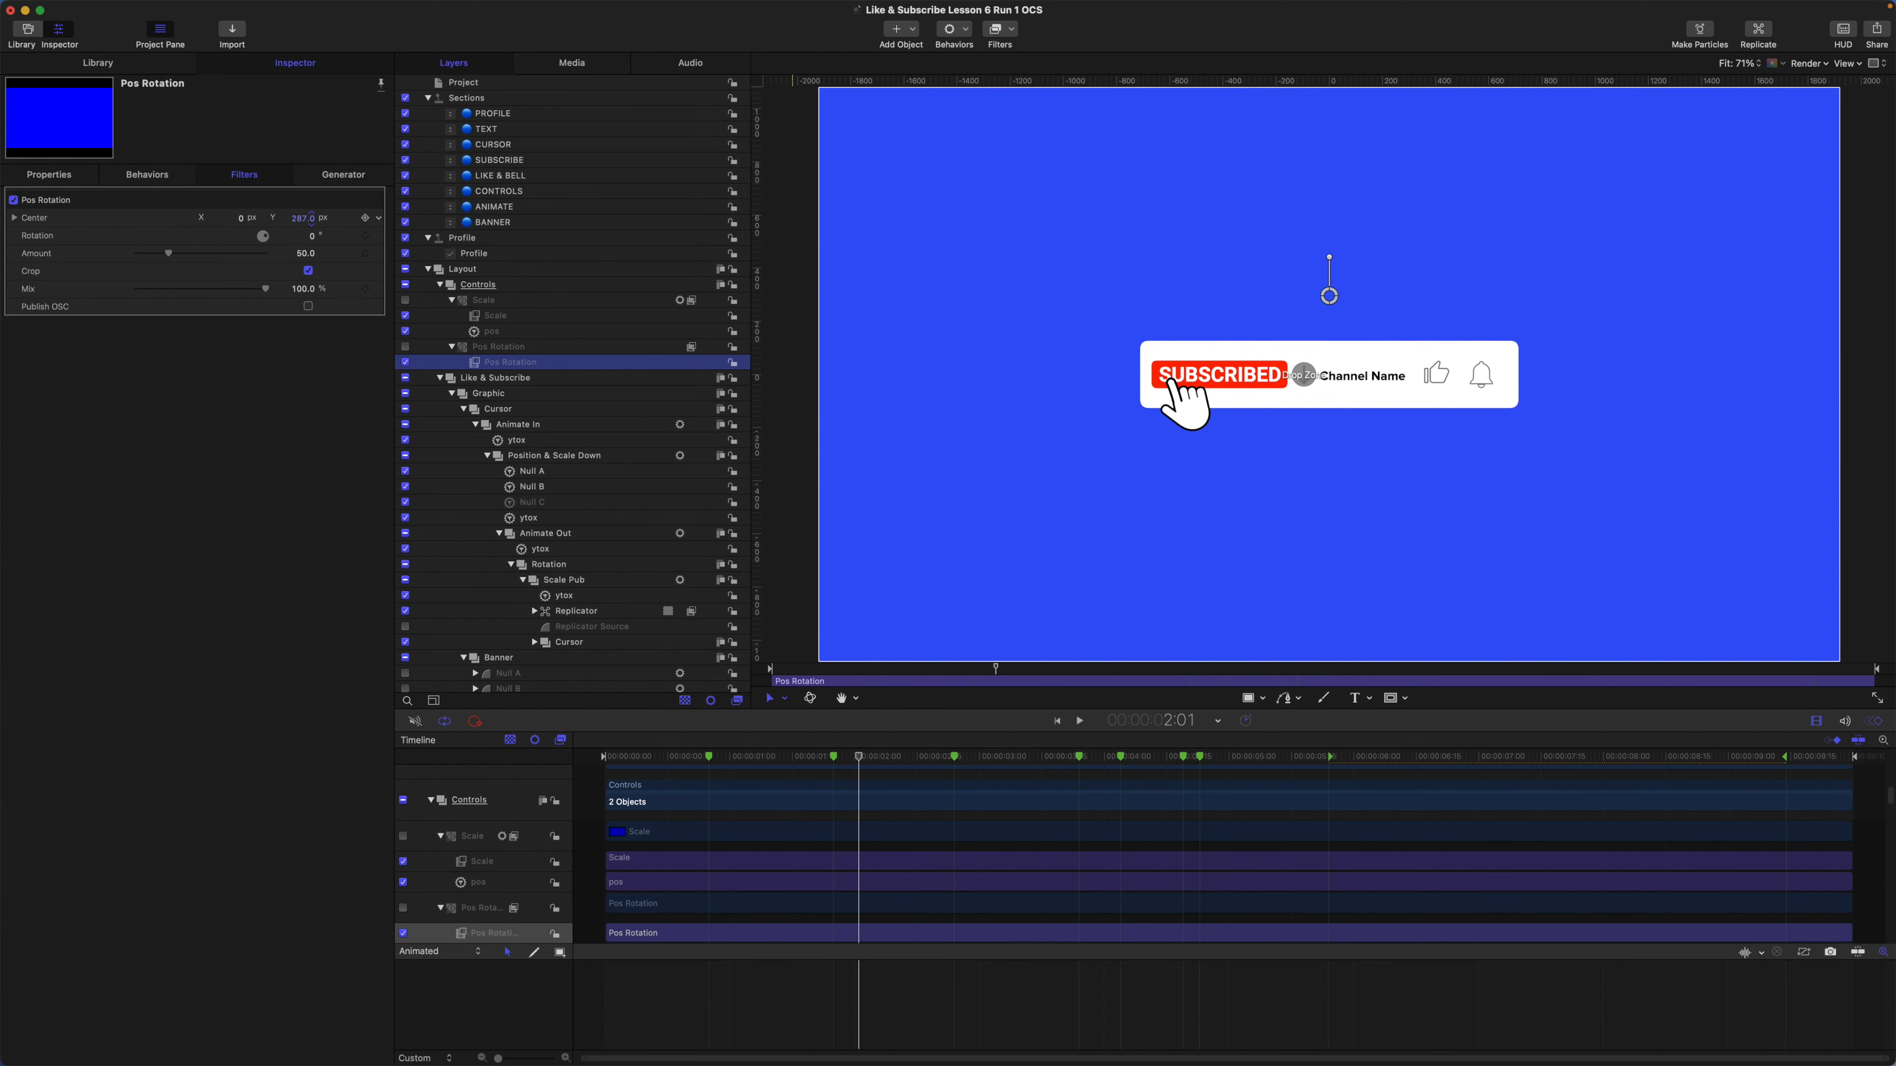
left_click(496, 317)
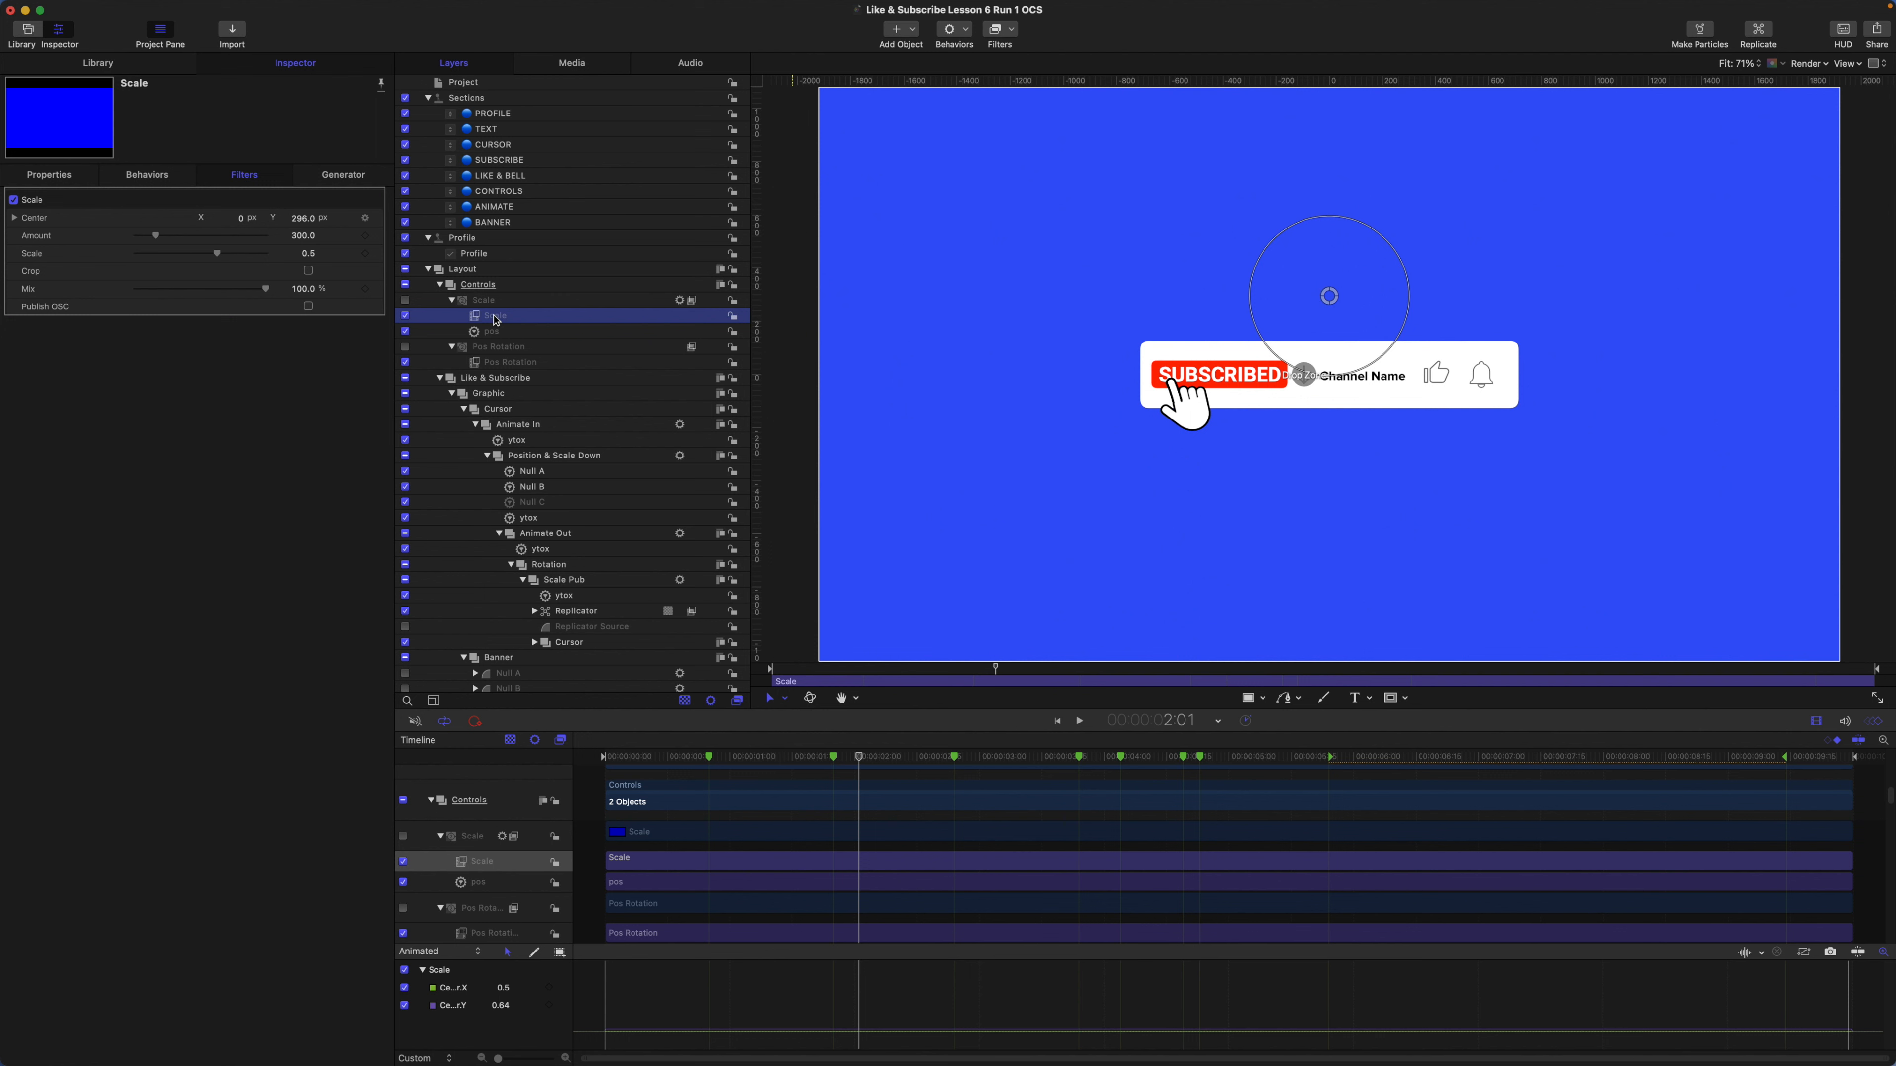
key("super+z")
Add a Link parameter behavior to the Like & Subscribe group's Position X and rename it as pos x.
left_click(500, 379)
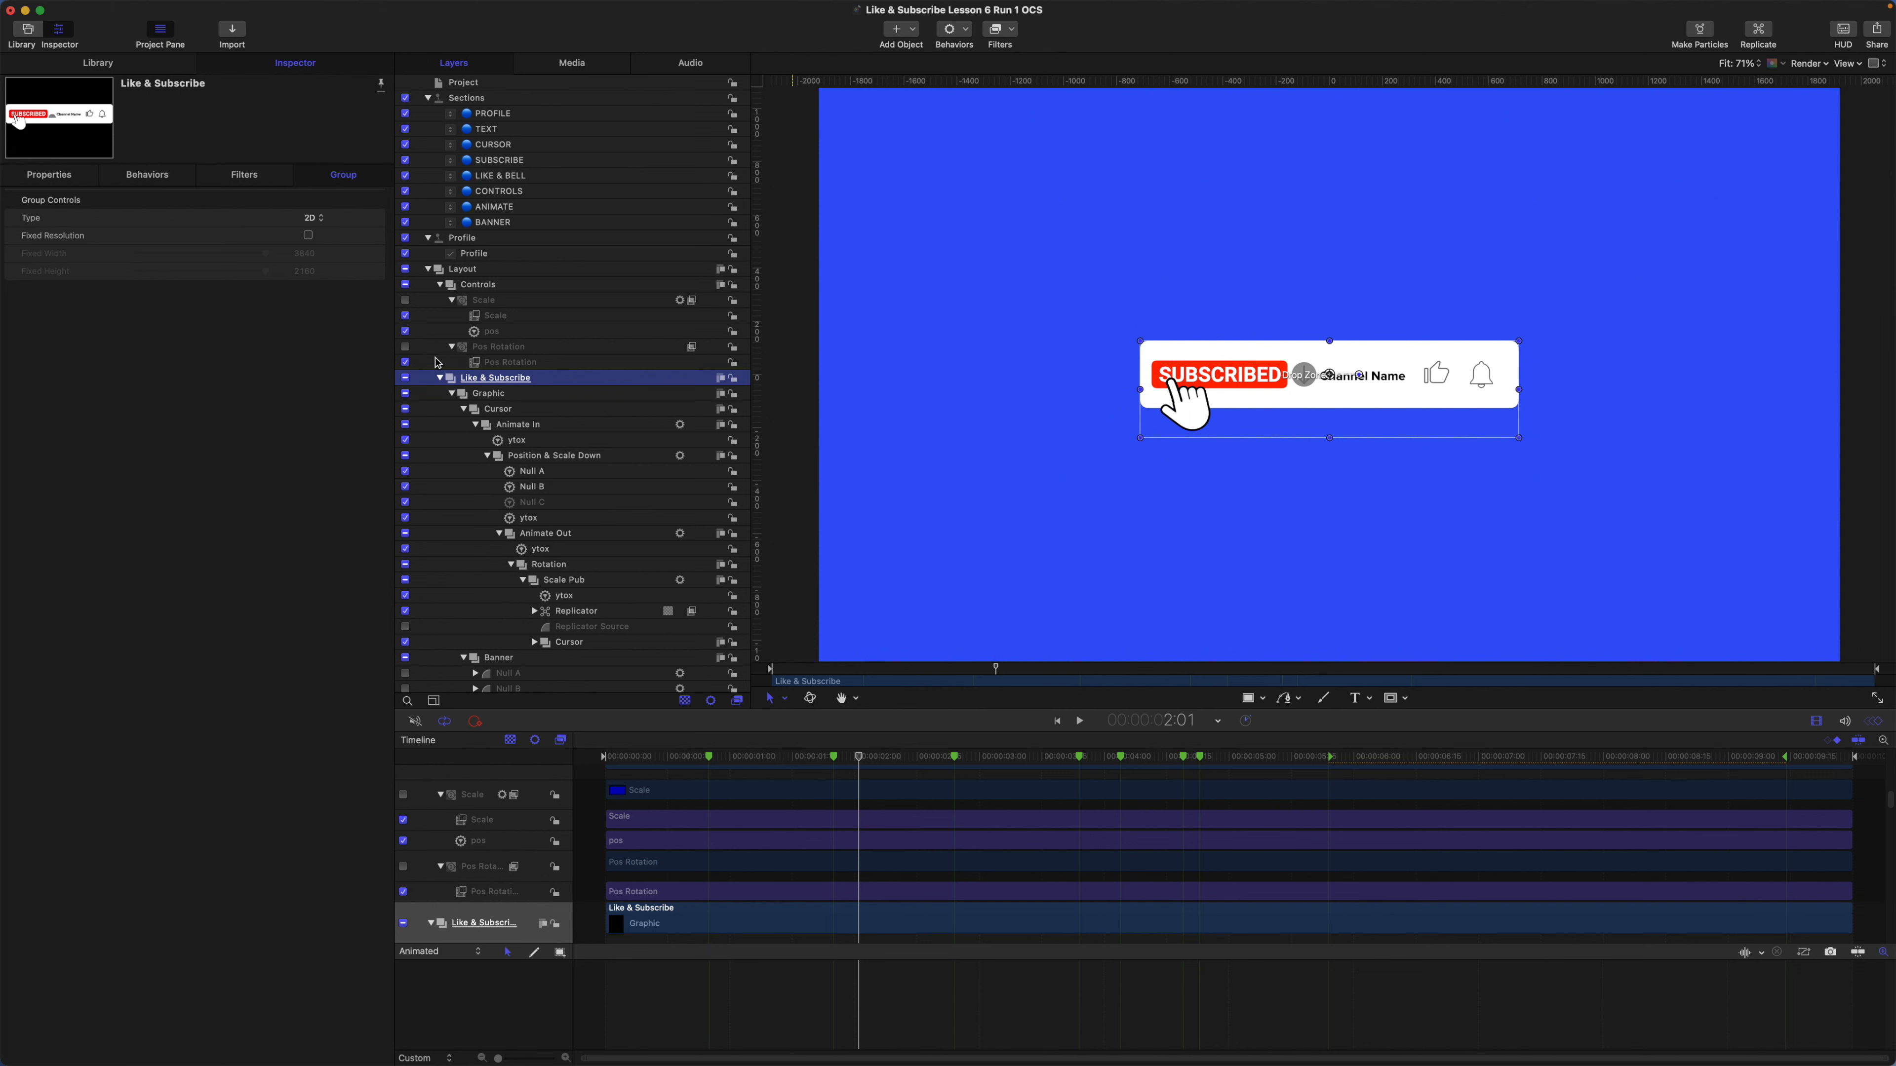
left_click(45, 178)
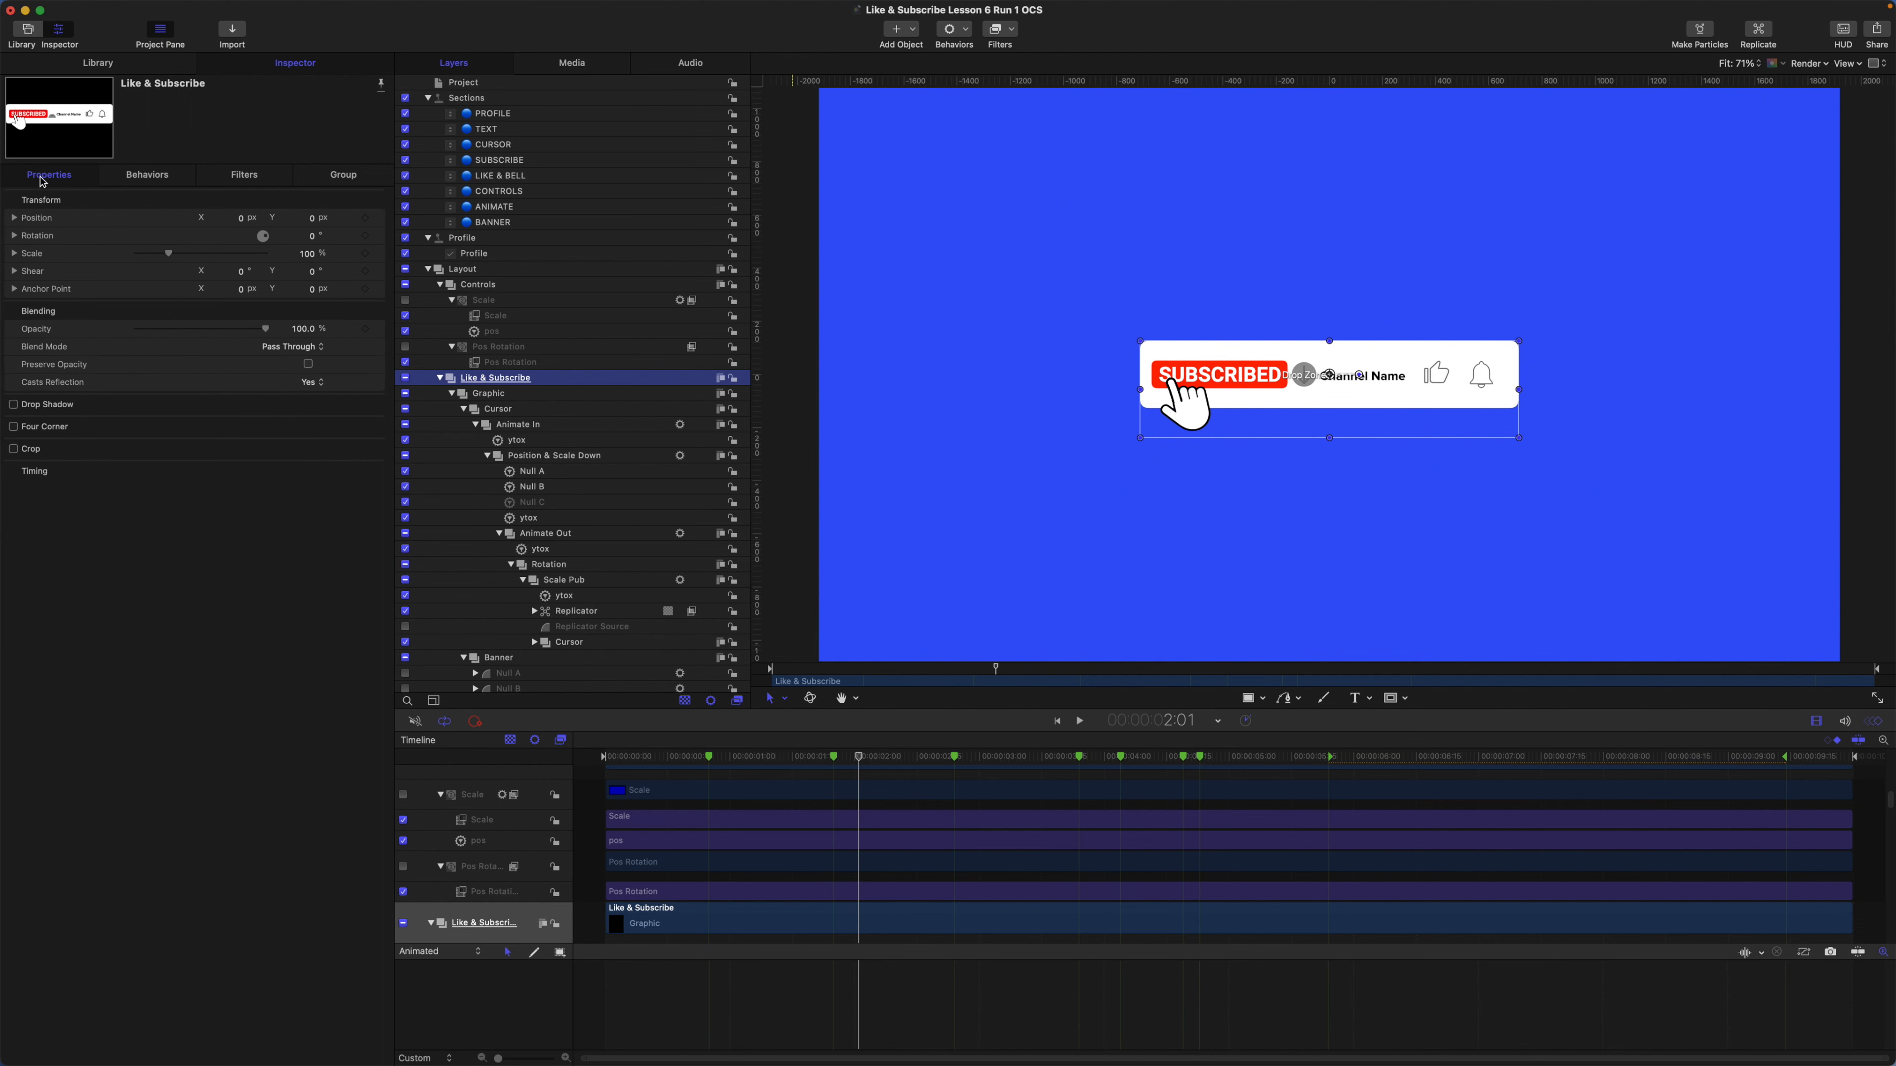
left_click(14, 217)
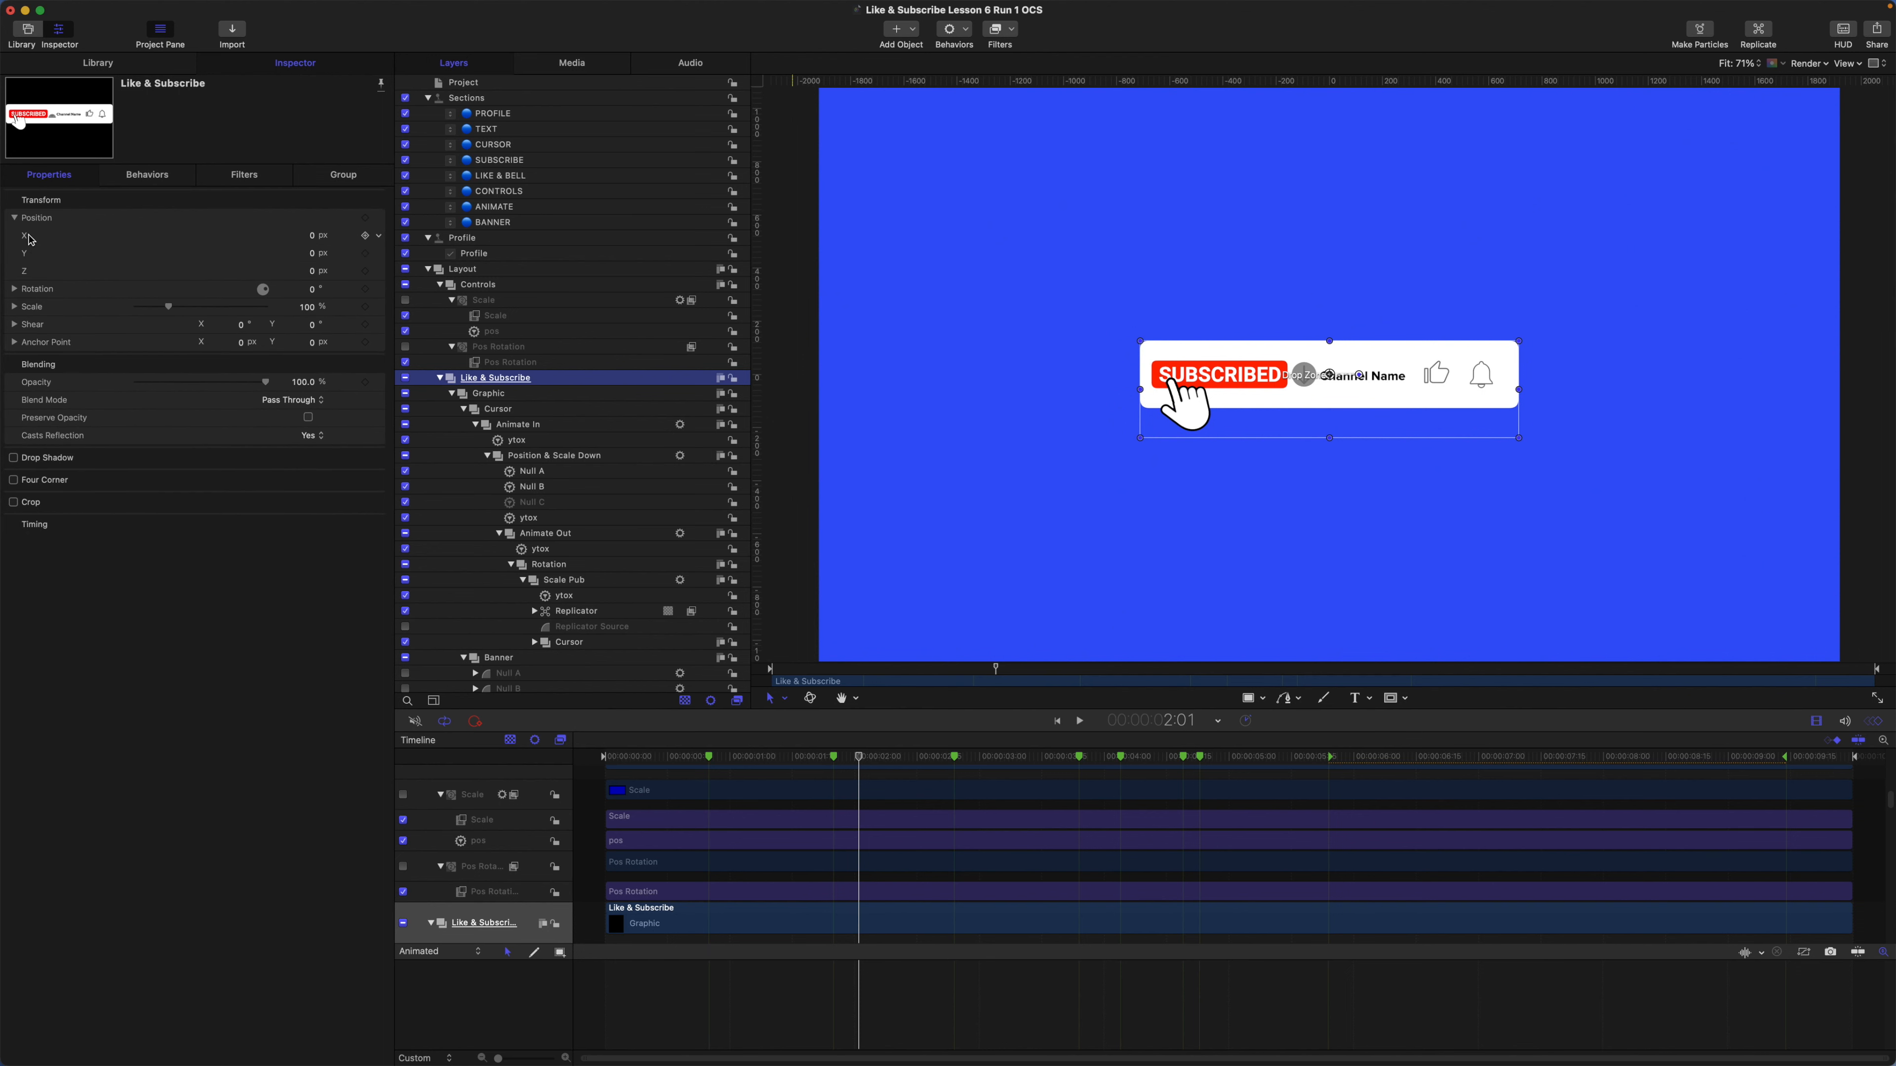
left_click(380, 236)
mouse_move(442, 388)
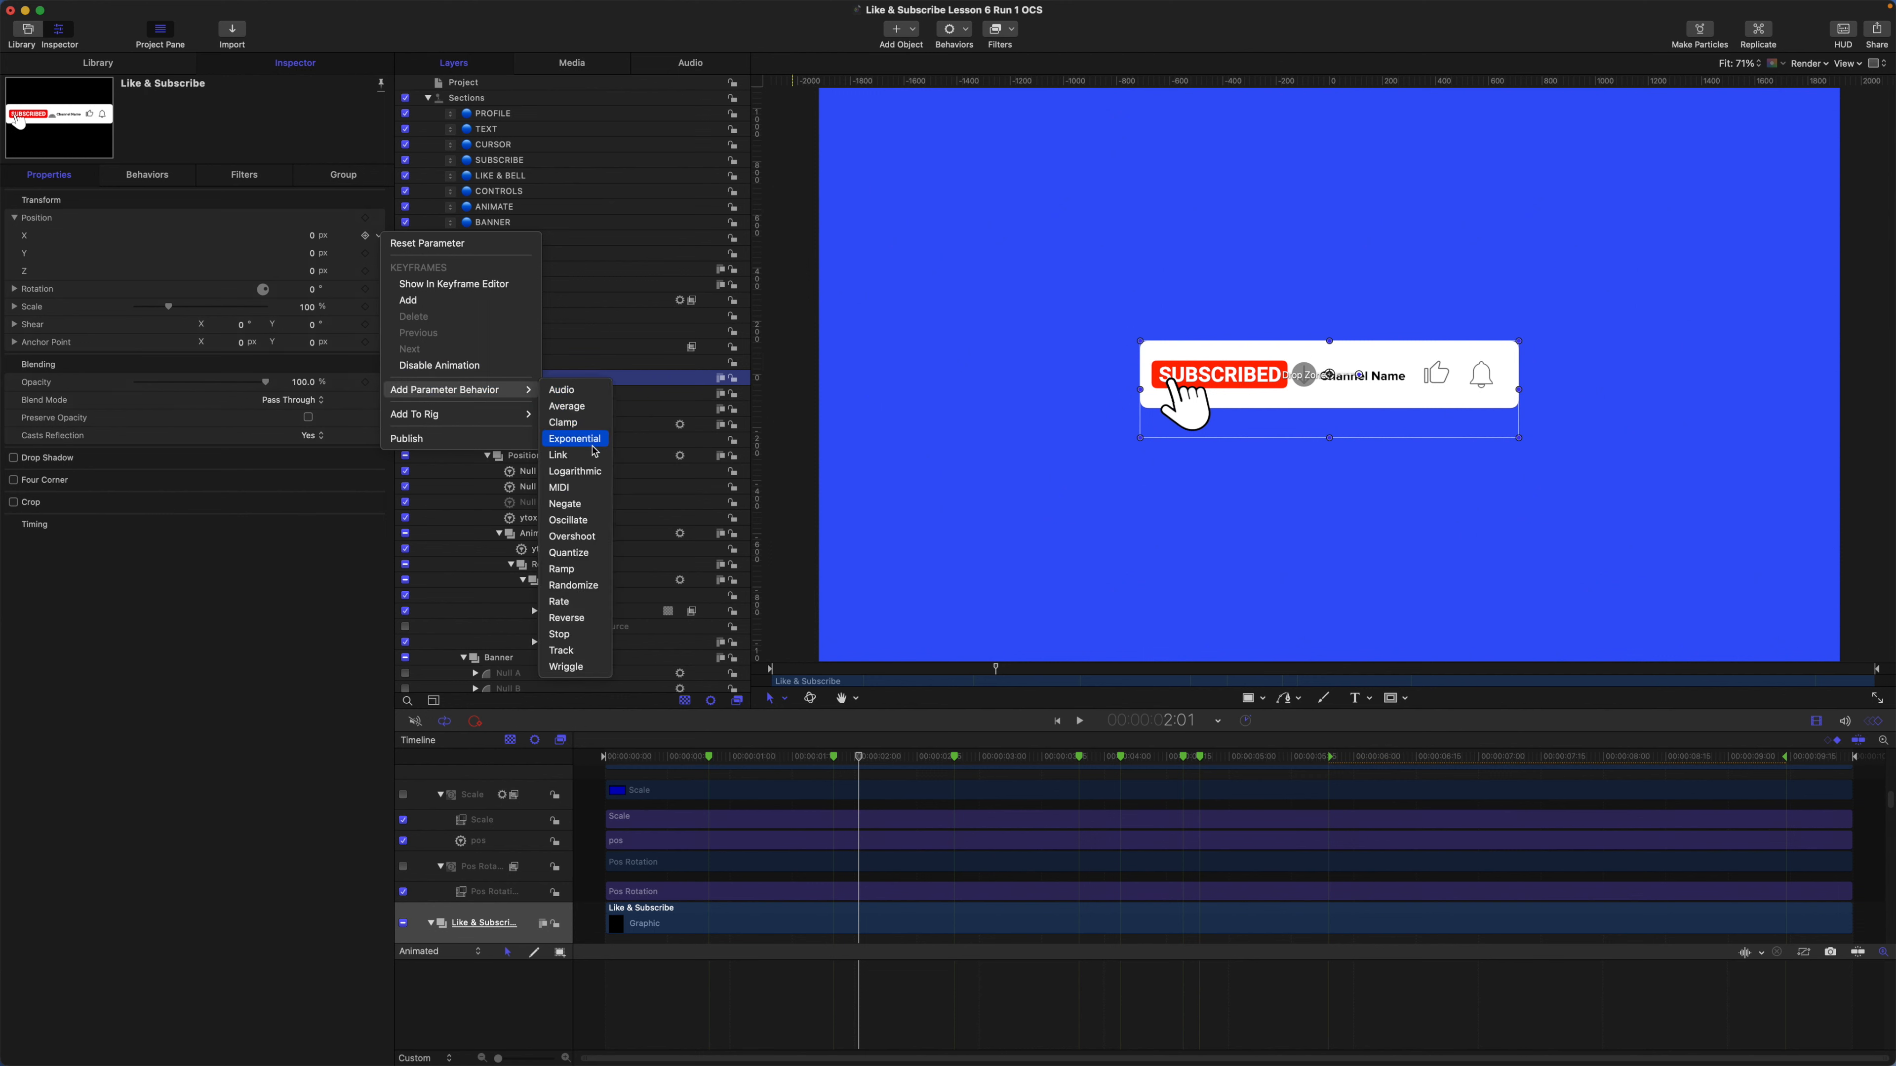
left_click(571, 457)
double_click(498, 395)
type("pos x")
key("Return")
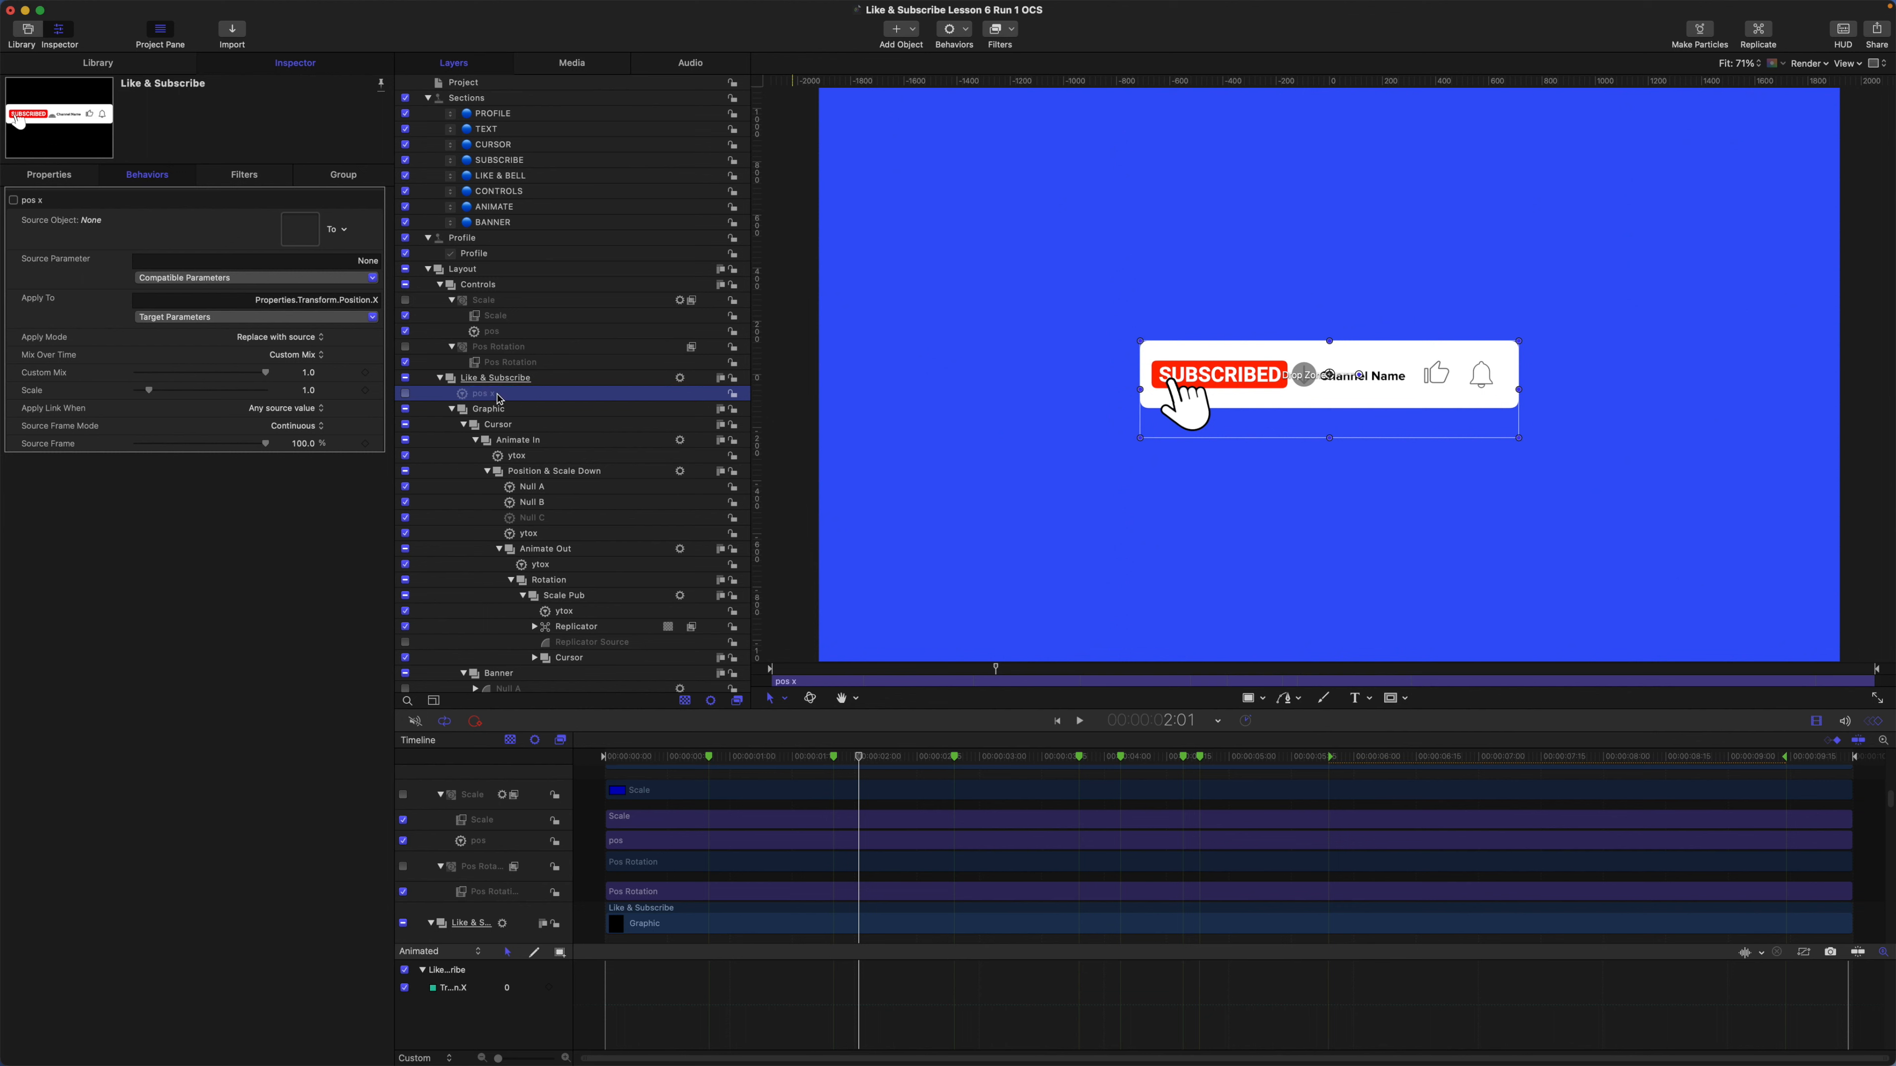
Add a Link parameter behavior to the Like & Subscribe group's Position Y and rename it as pos y.
left_click(492, 380)
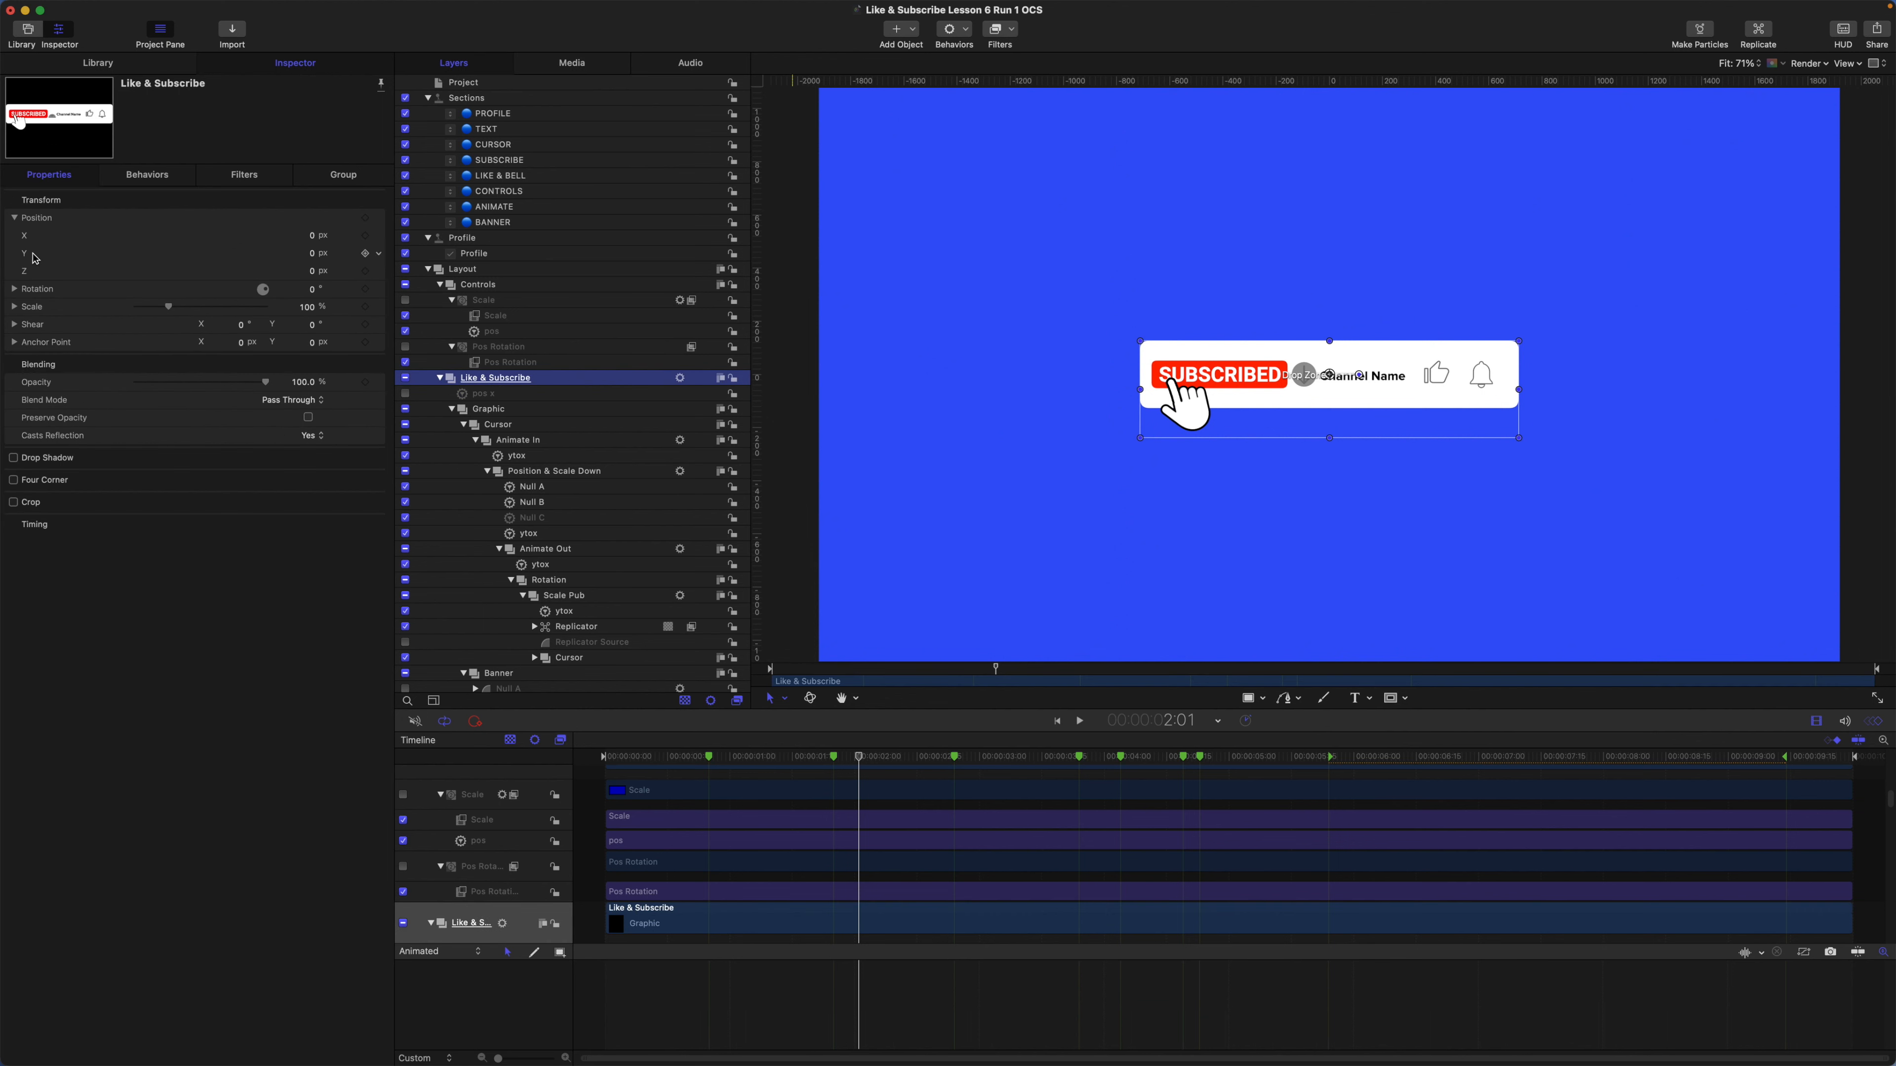
left_click(376, 257)
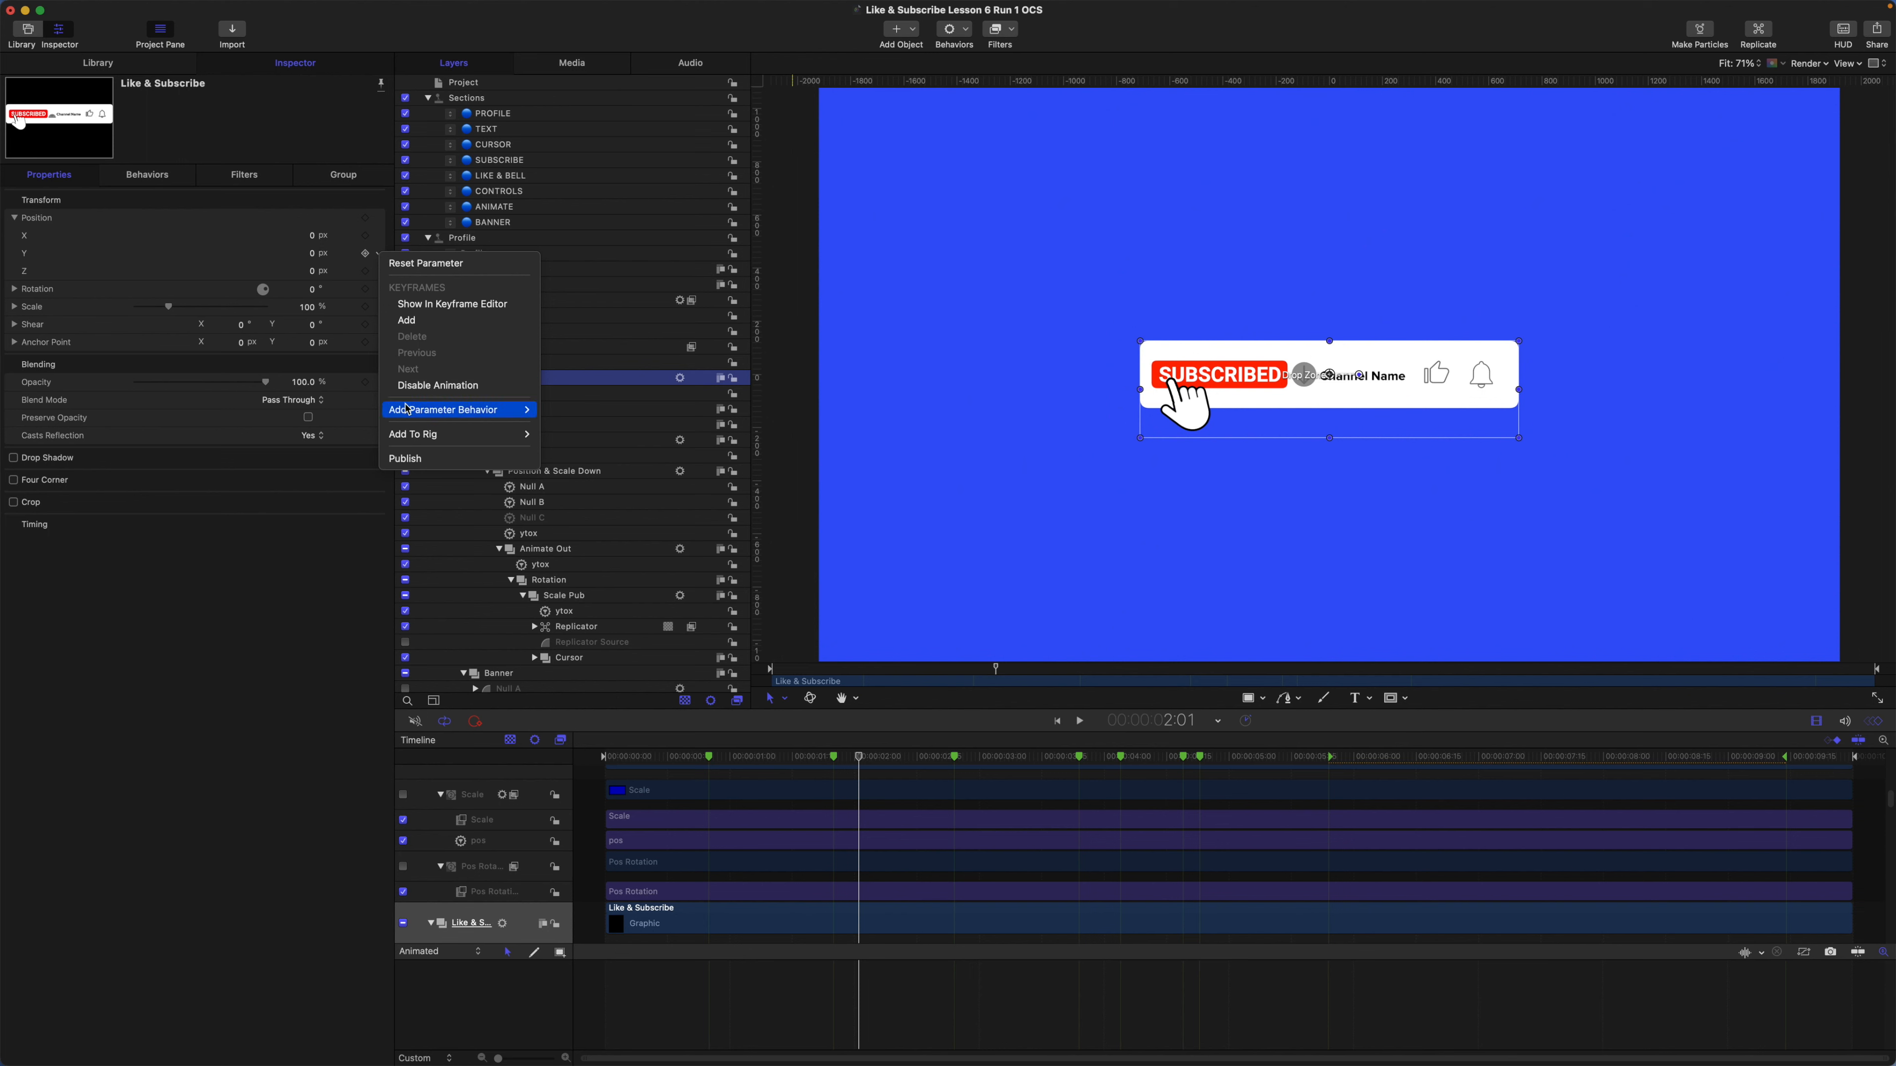
mouse_move(515, 409)
left_click(579, 479)
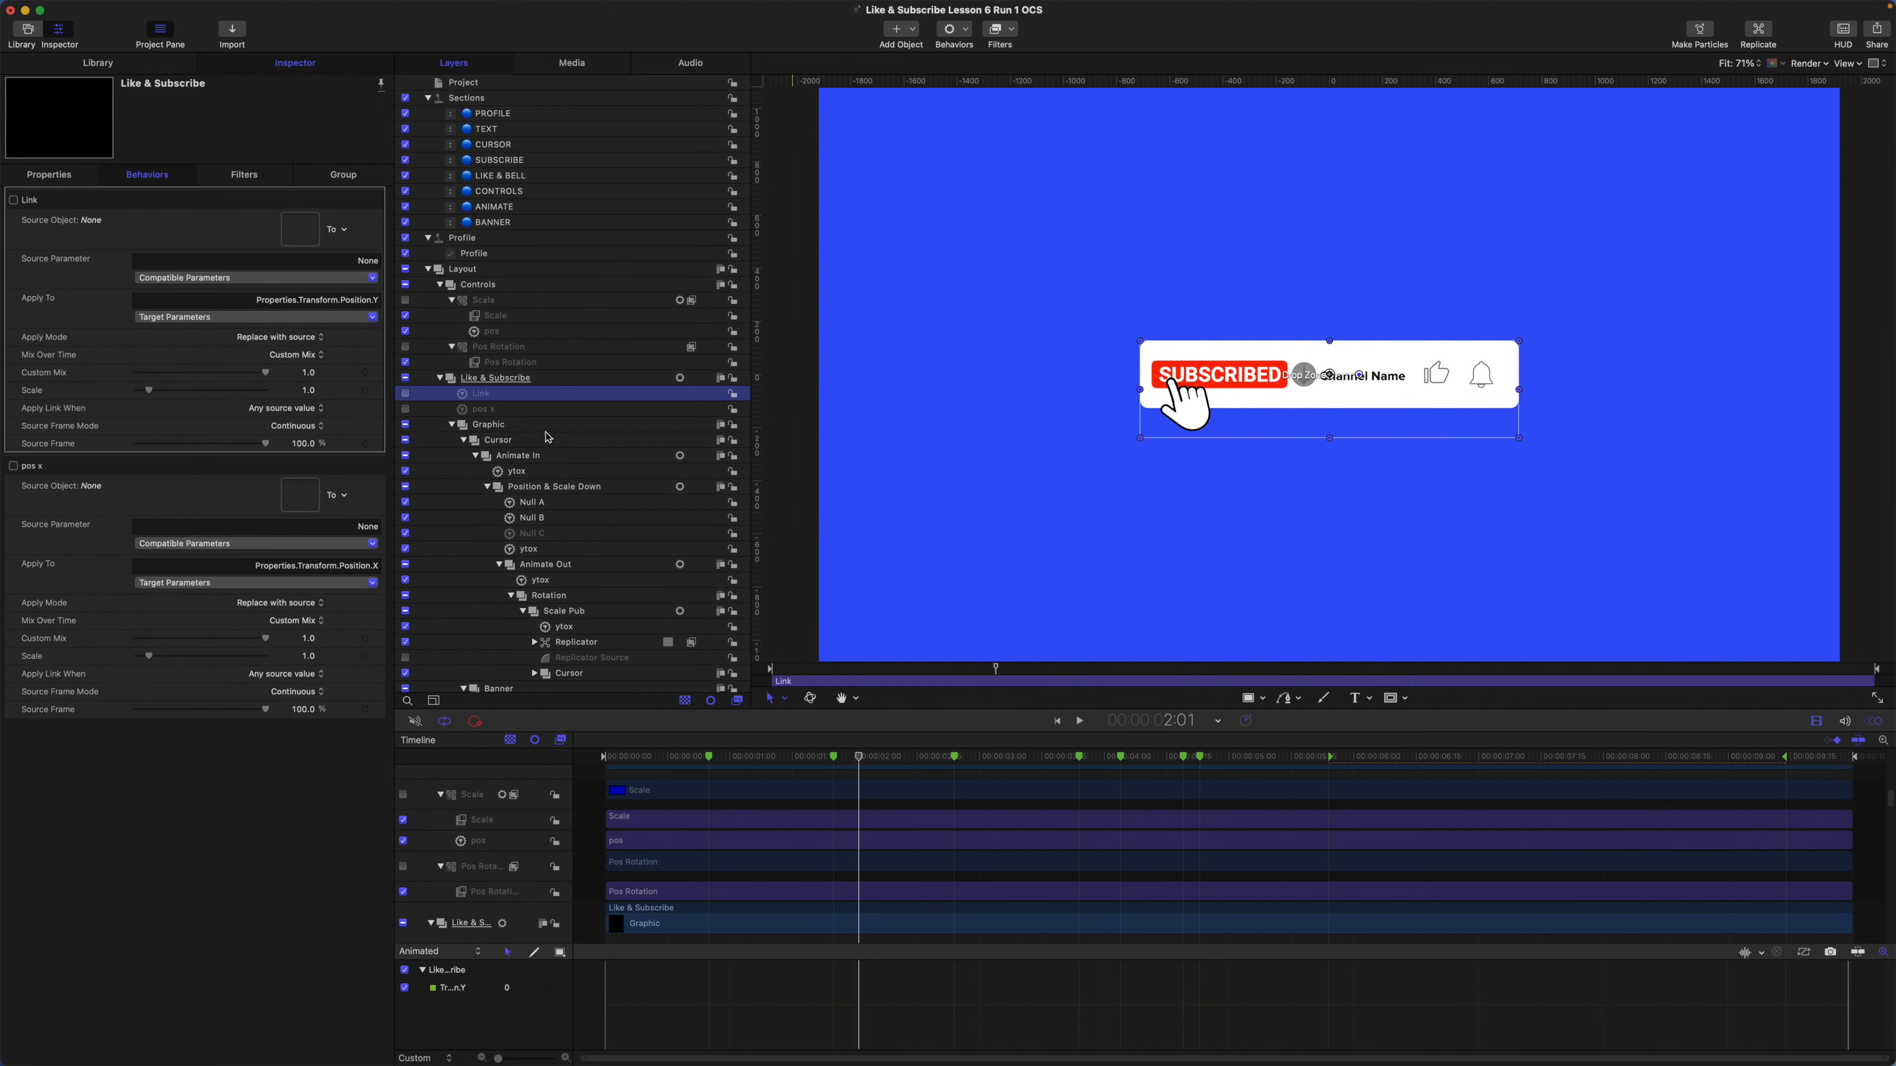
double_click(491, 396)
type("p")
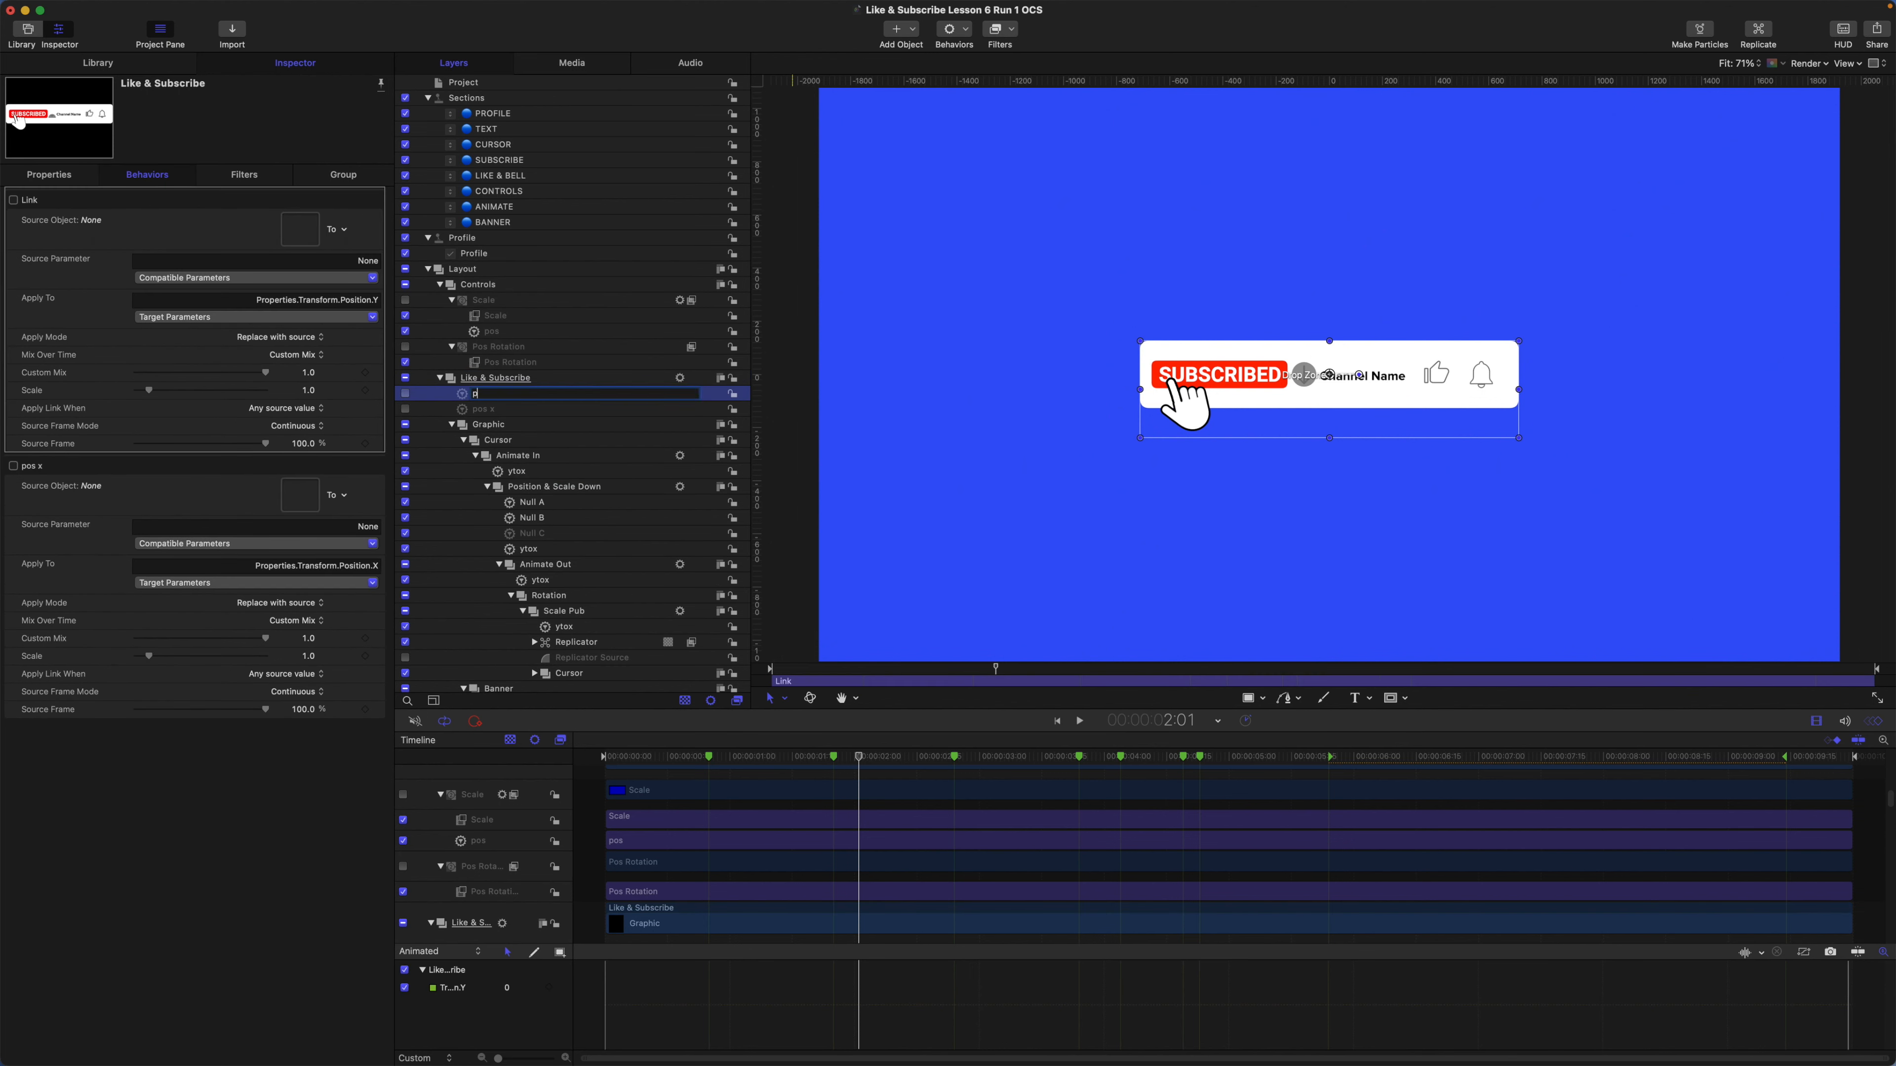
type("os y")
key("Return")
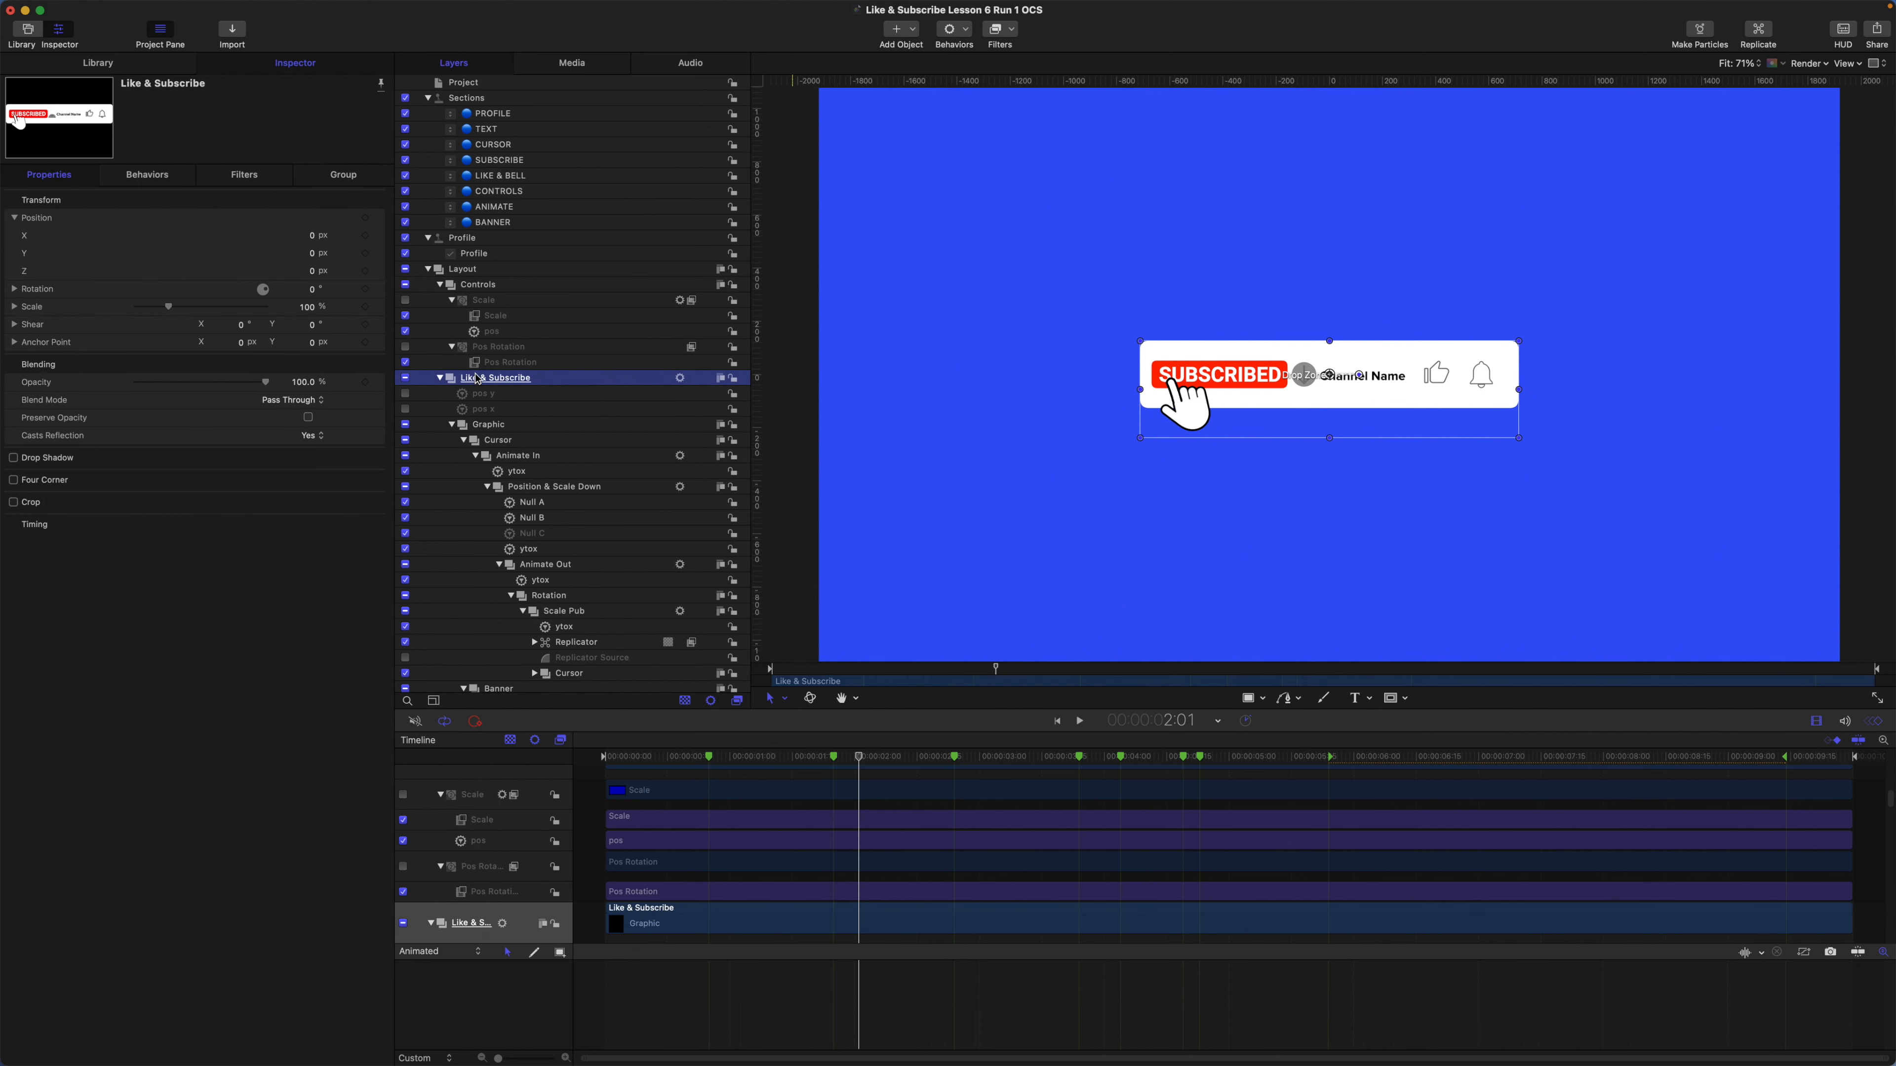
Add a Link parameter behavior to the Like & Subscribe group's Scale X and rename it as x scale.
left_click(12, 306)
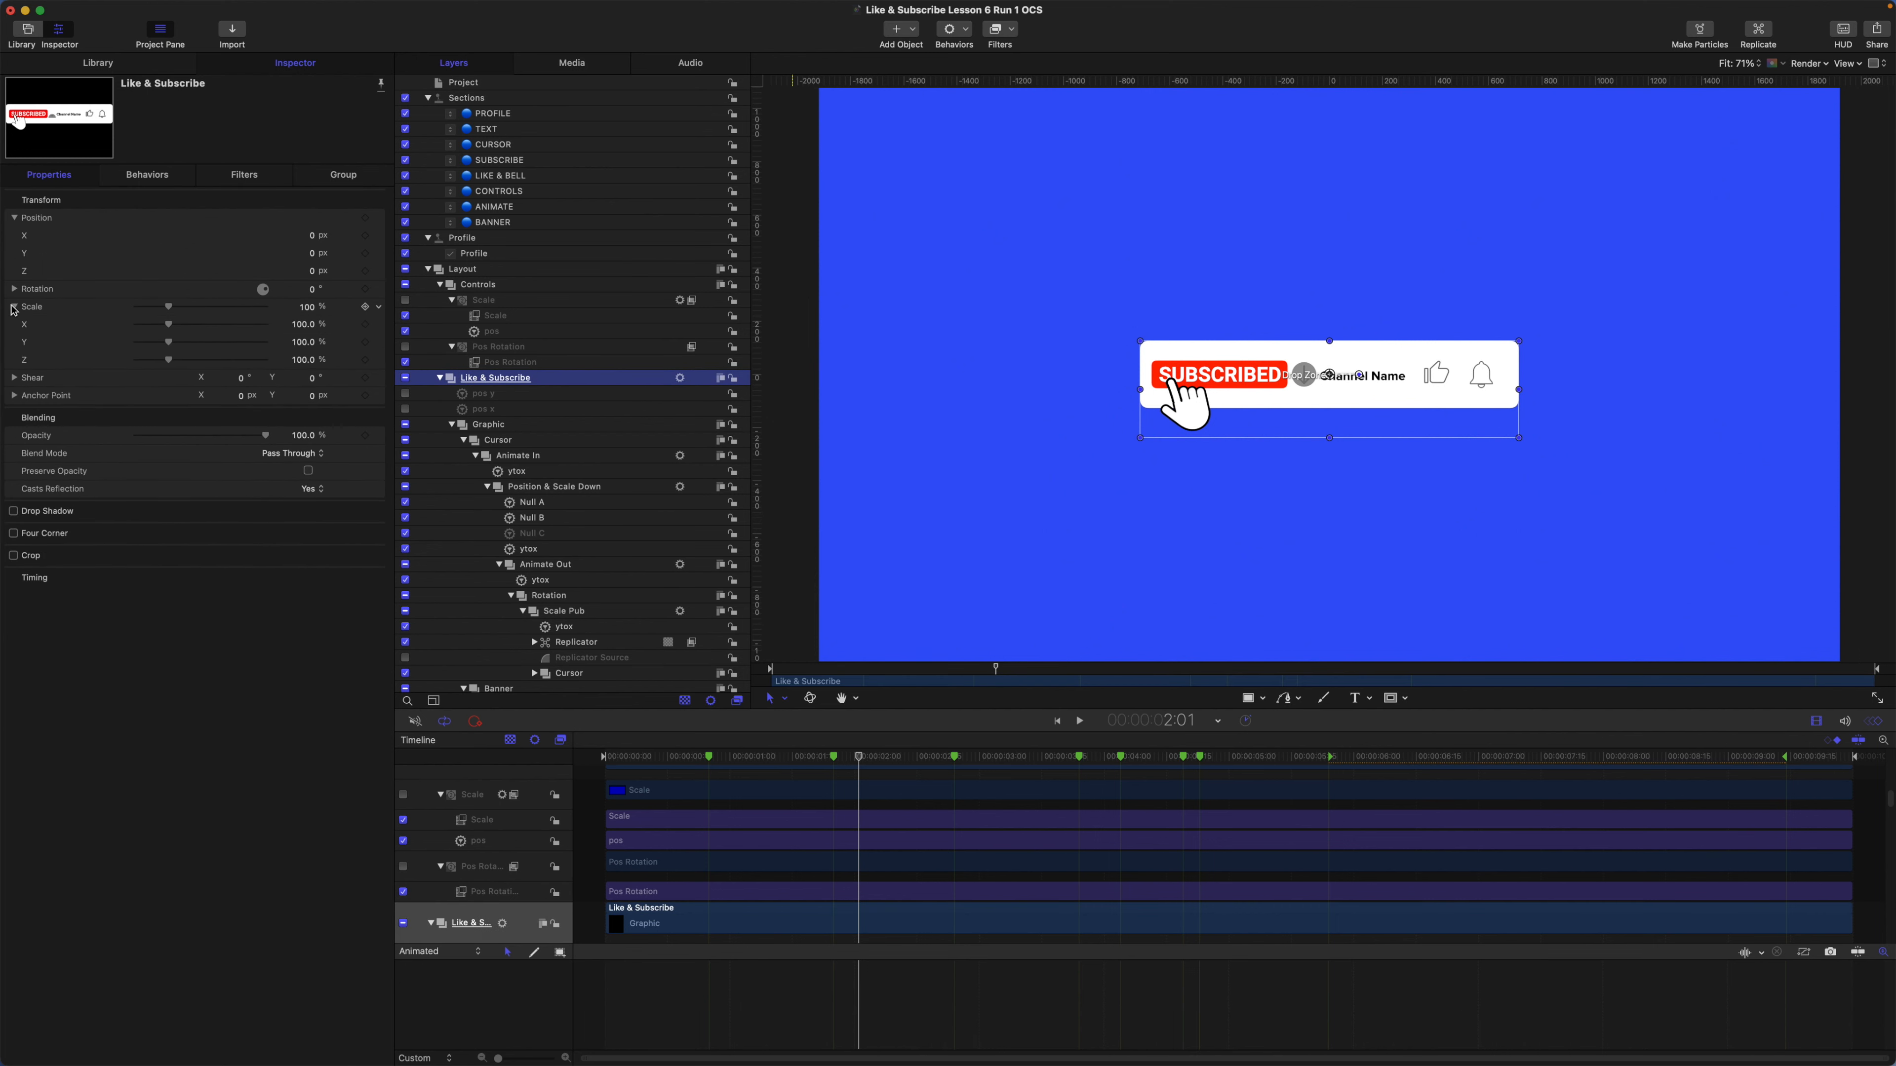
left_click(378, 324)
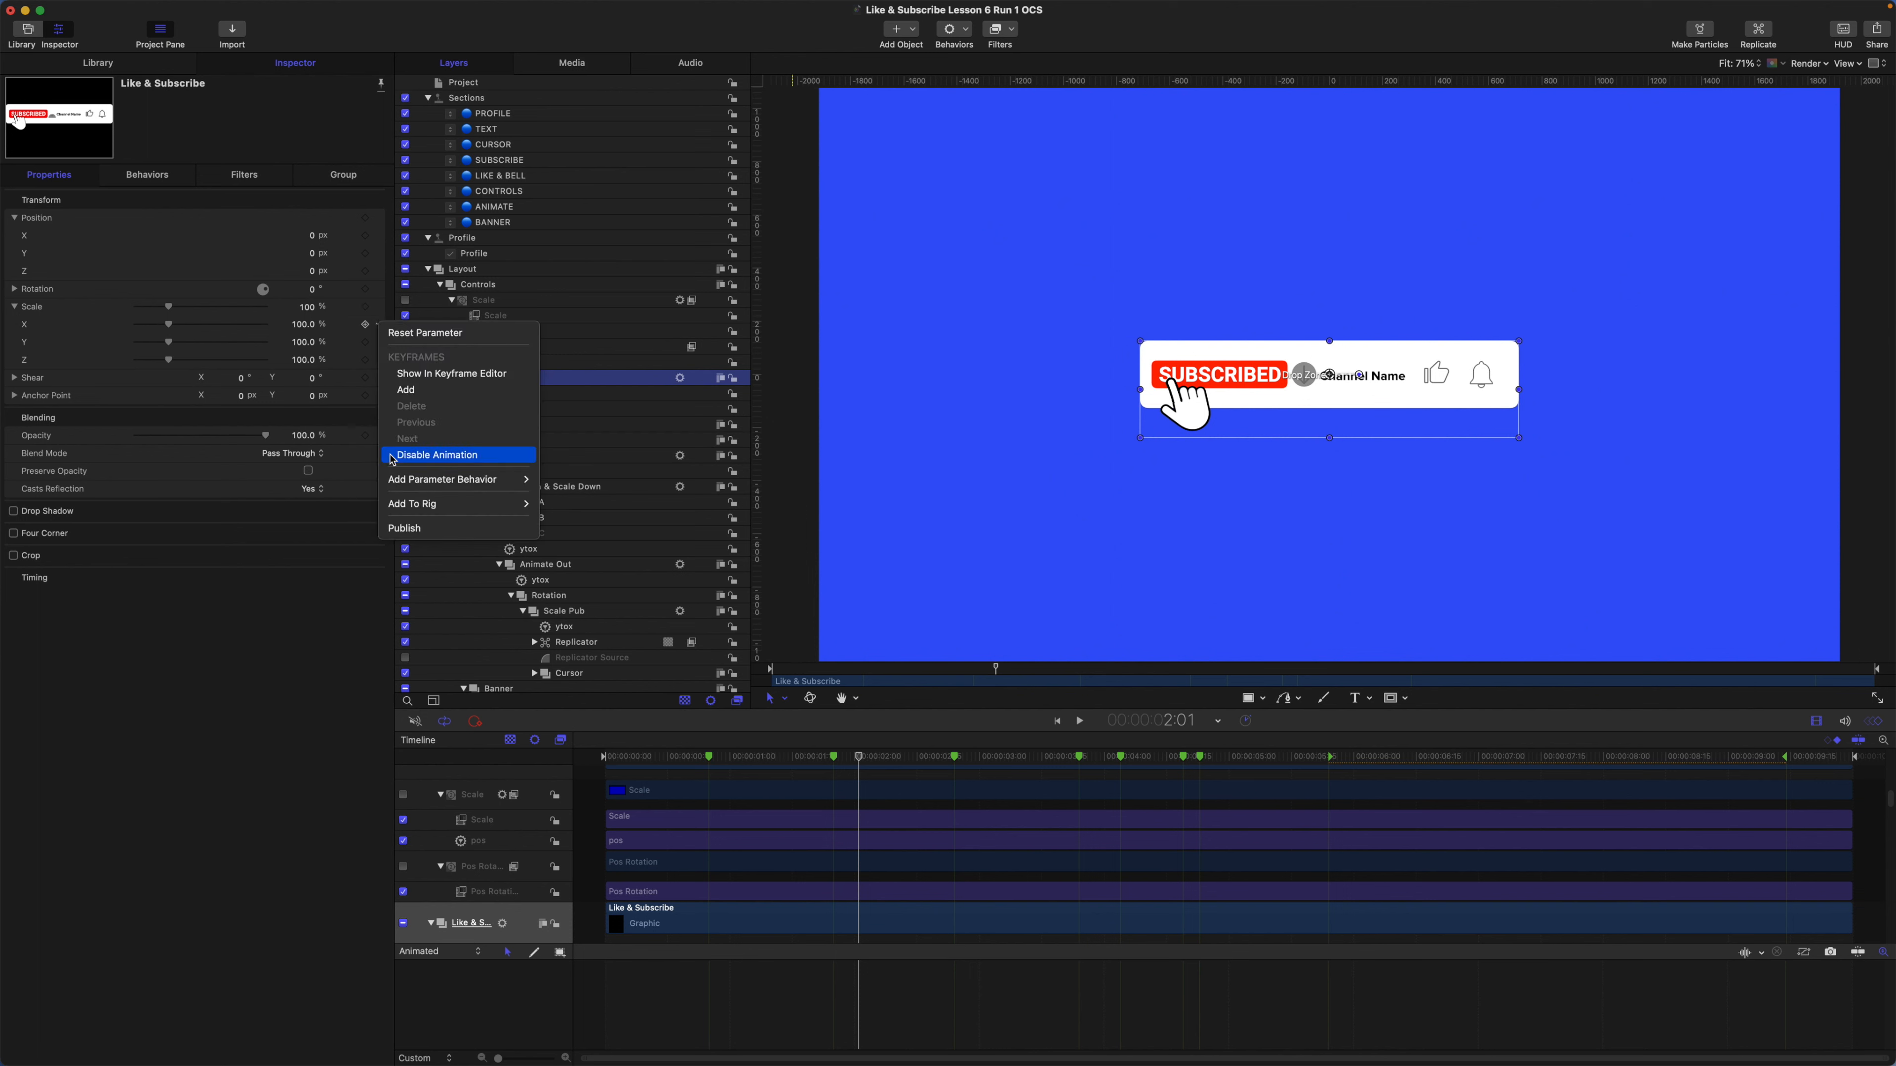
mouse_move(466, 478)
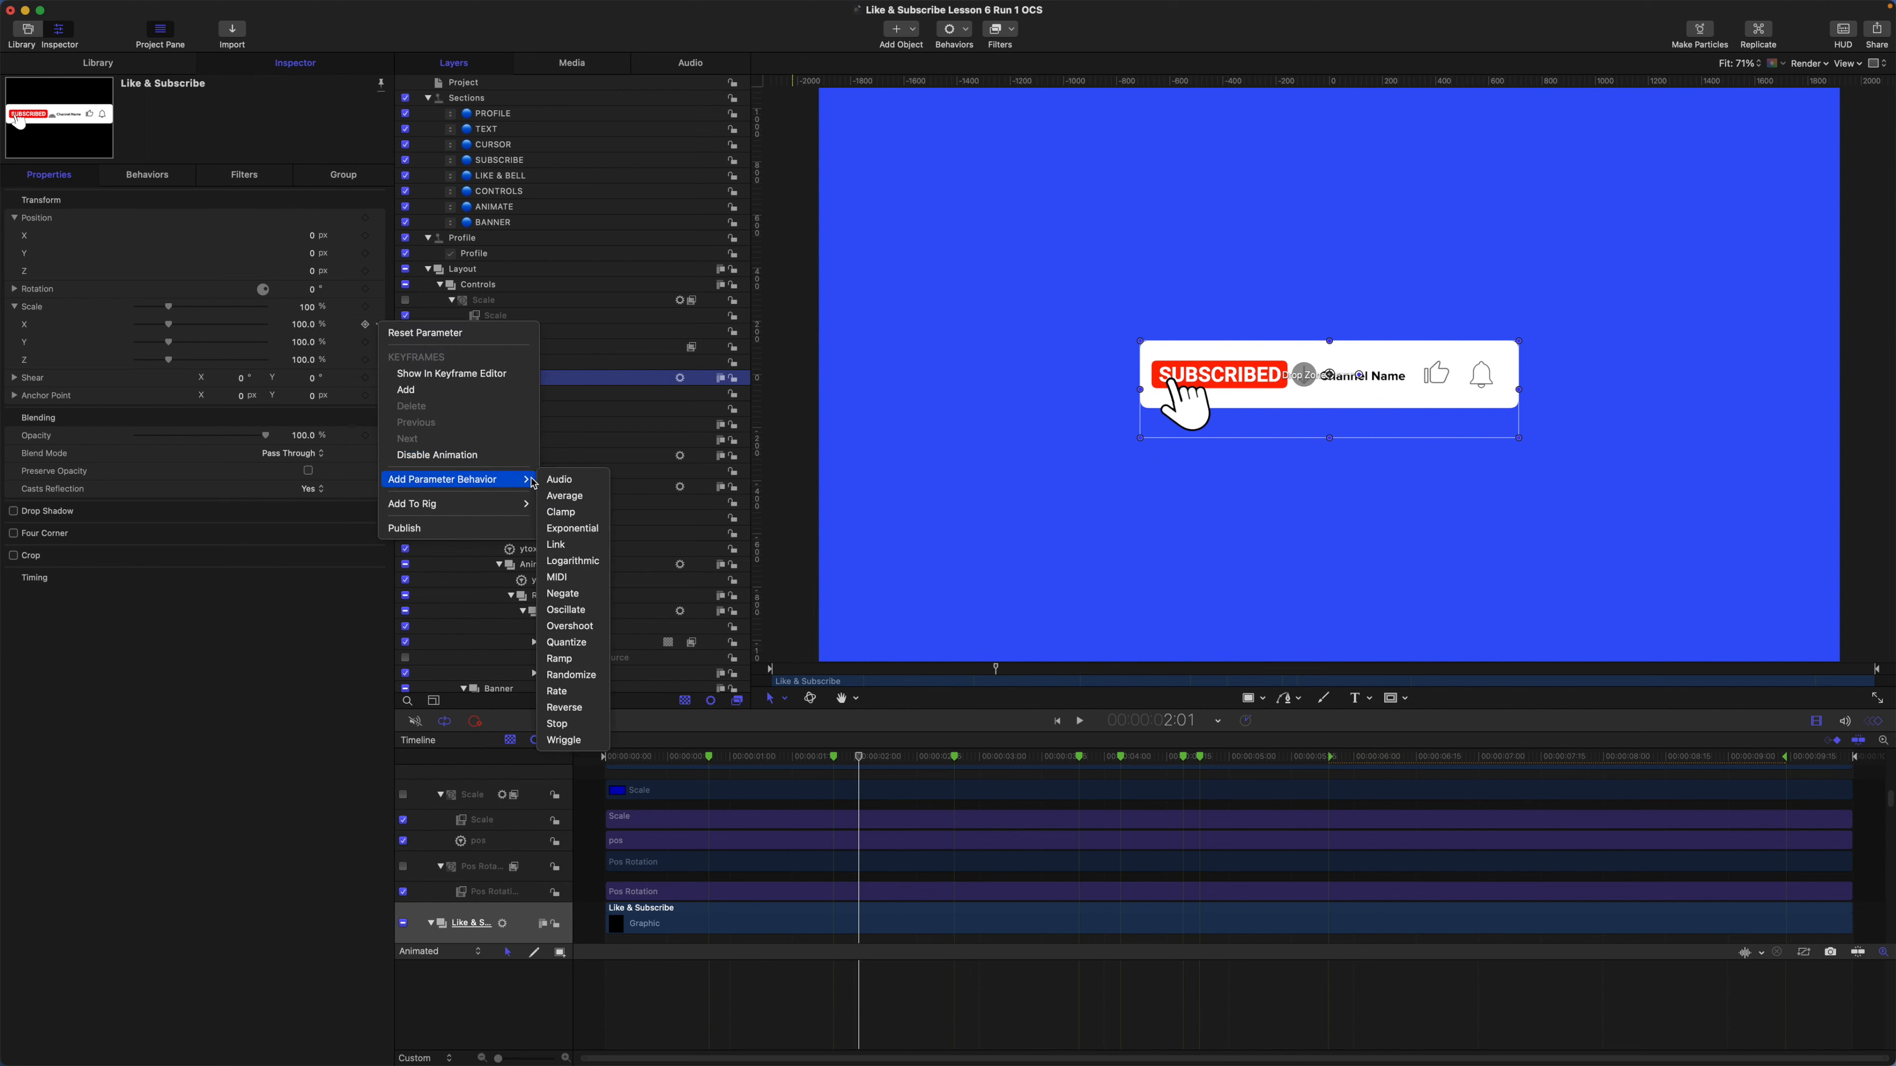
left_click(589, 543)
double_click(488, 393)
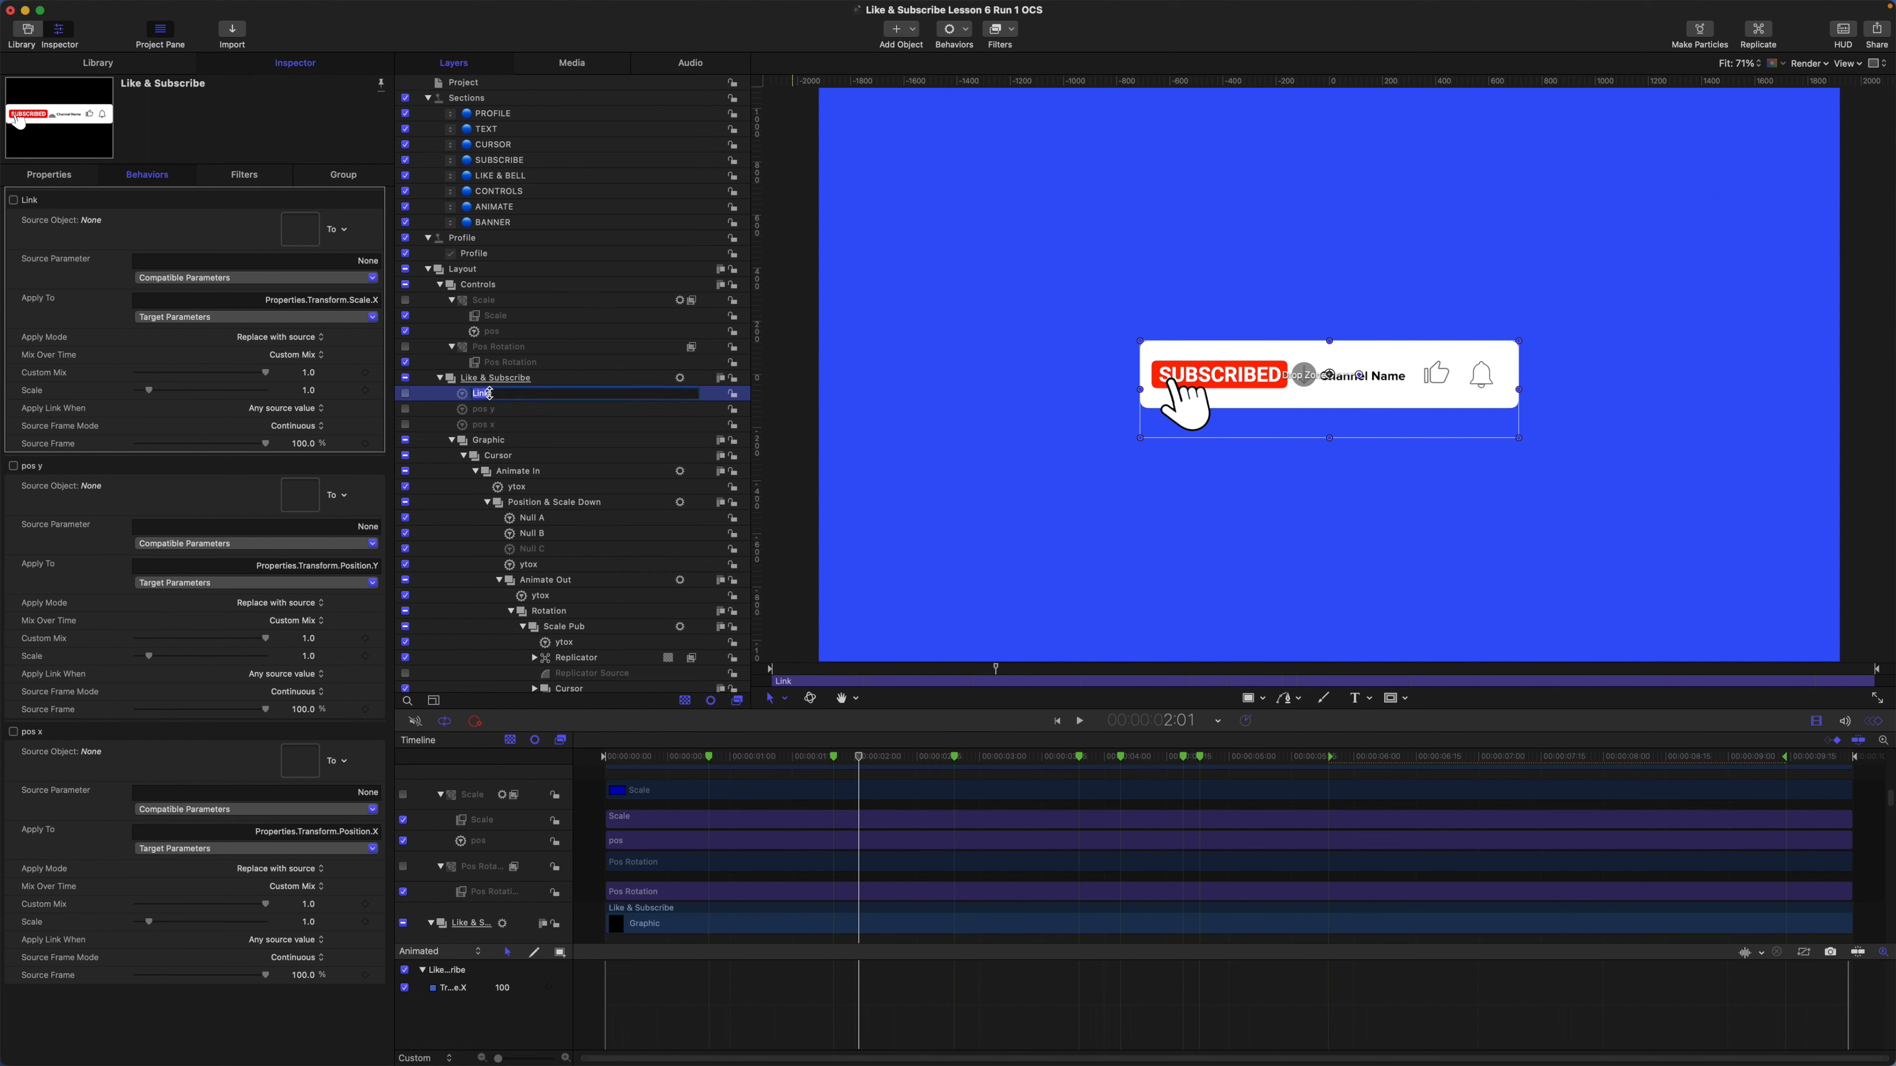
type("x scale")
key("Return")
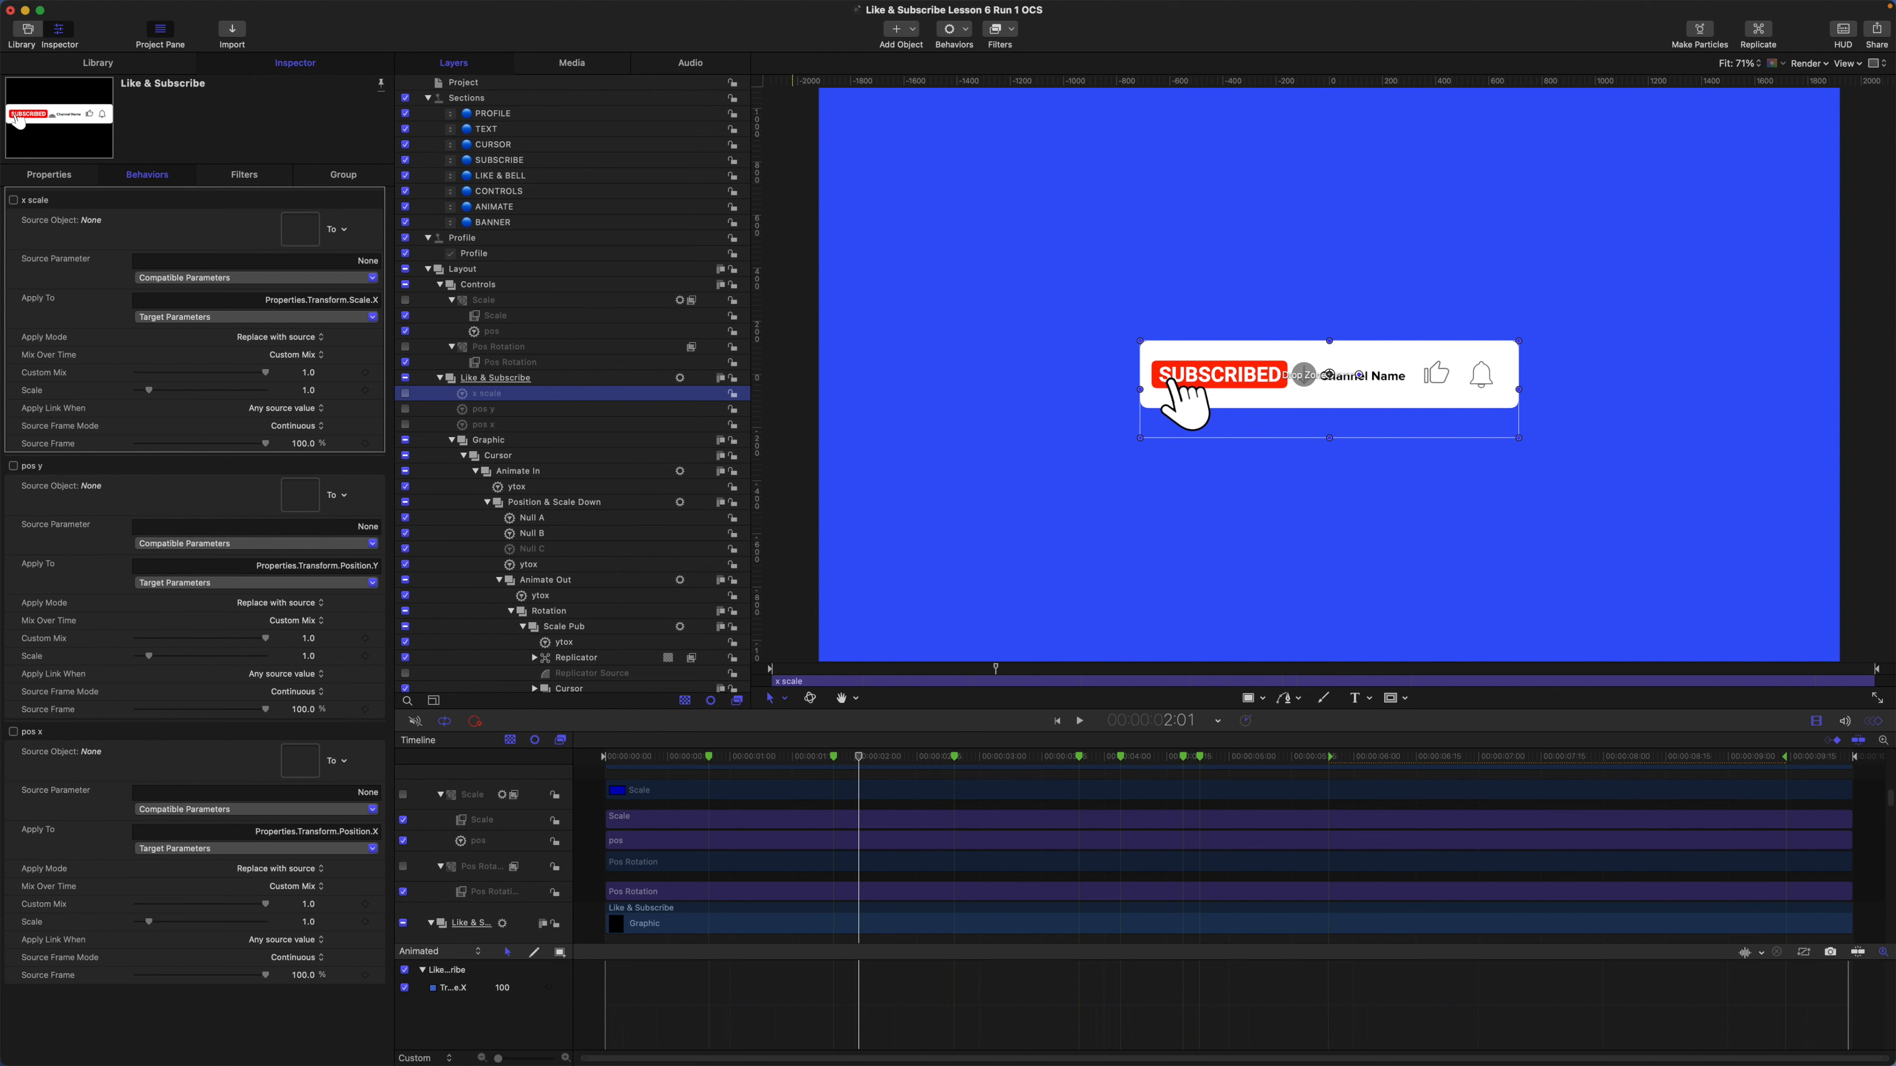
Add a Link parameter behavior to the Like & Subscribe group's Scale Y and rename it as yscale.
left_click(495, 379)
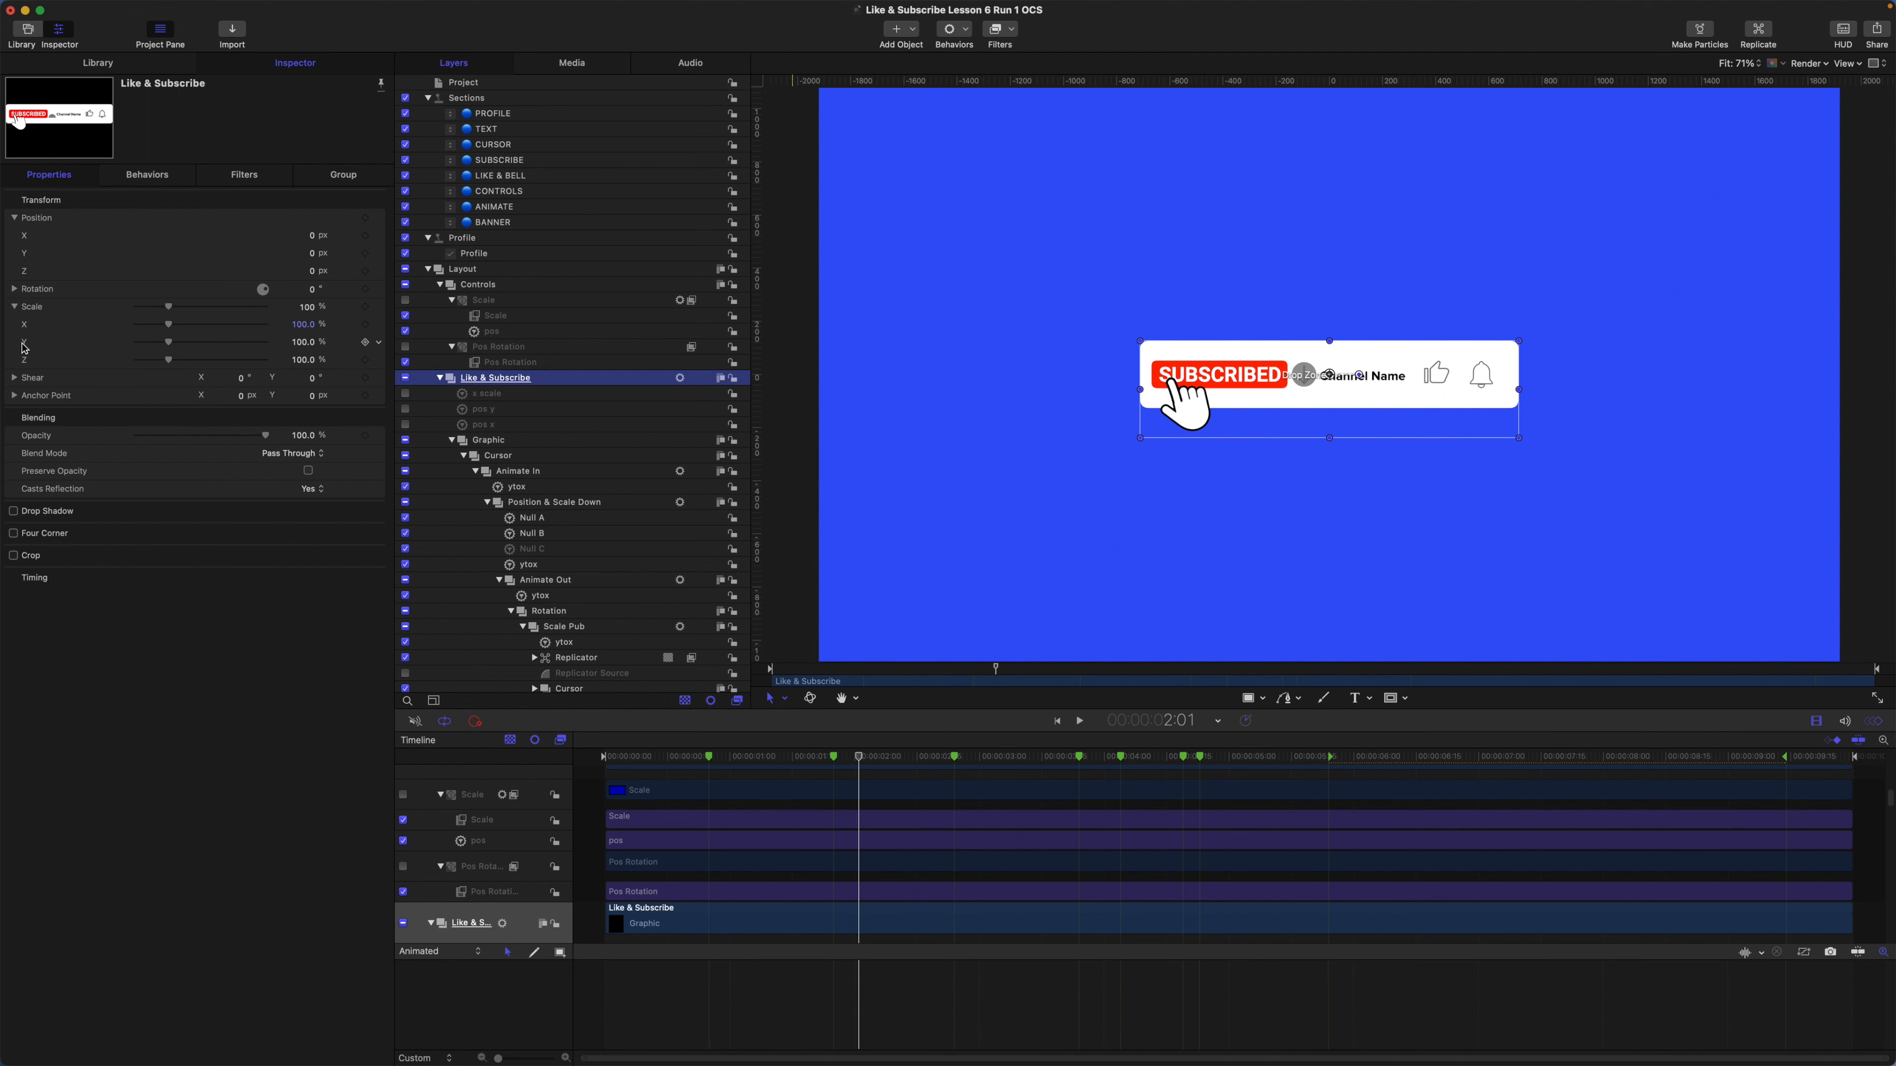
left_click(378, 343)
mouse_move(432, 498)
left_click(582, 563)
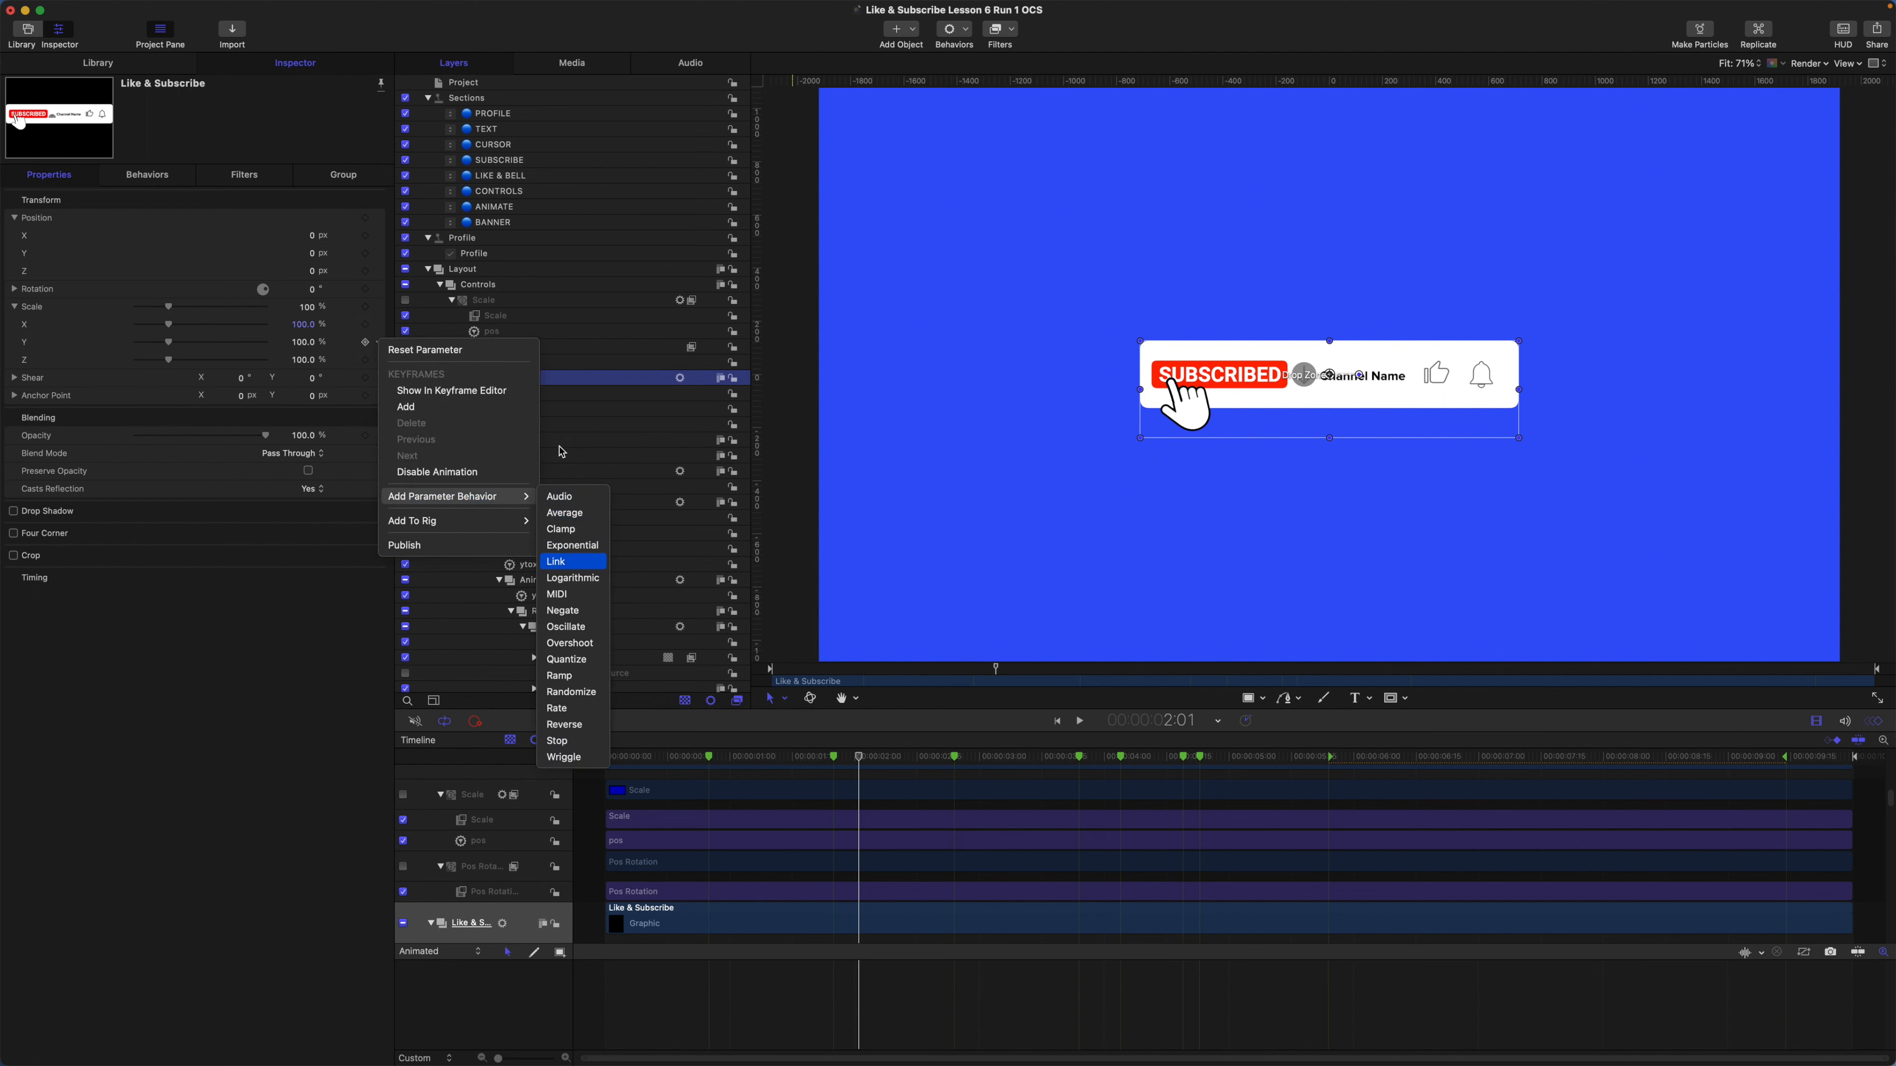
double_click(485, 394)
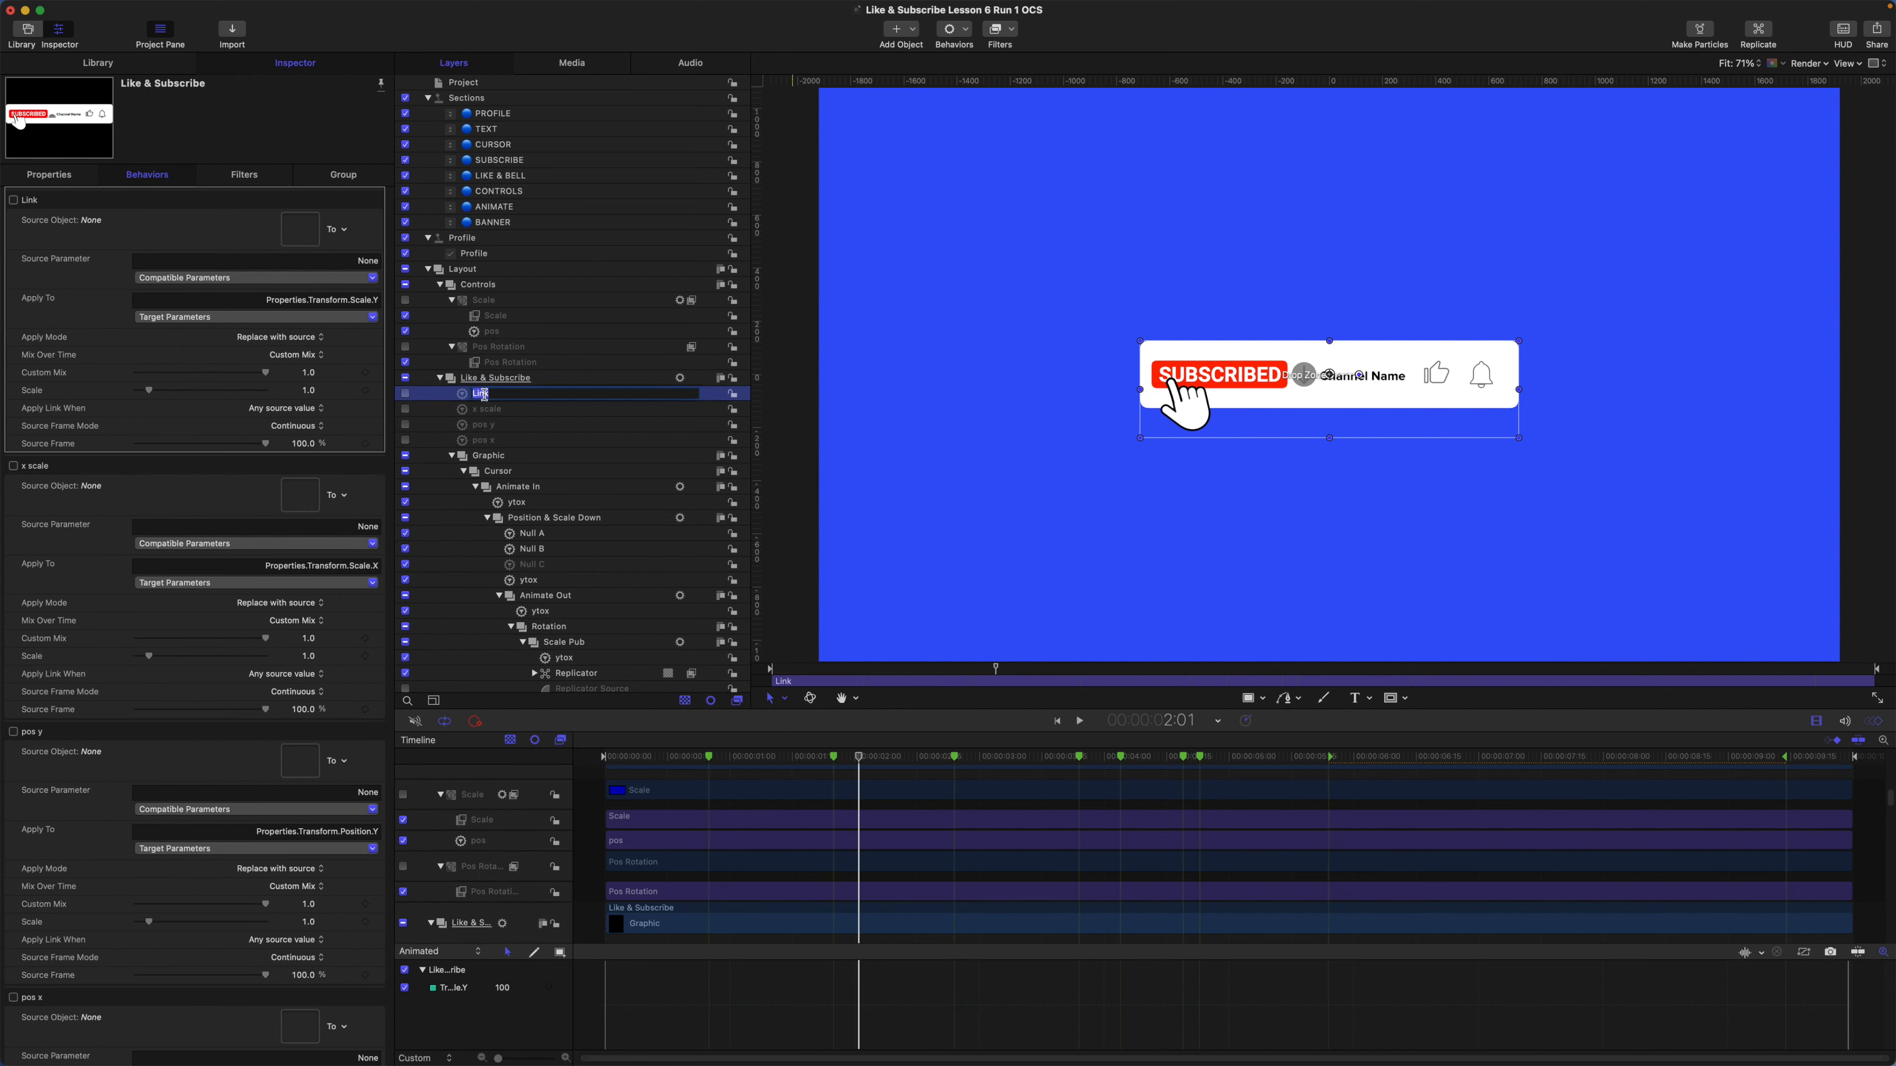
type("yscale")
key("Return")
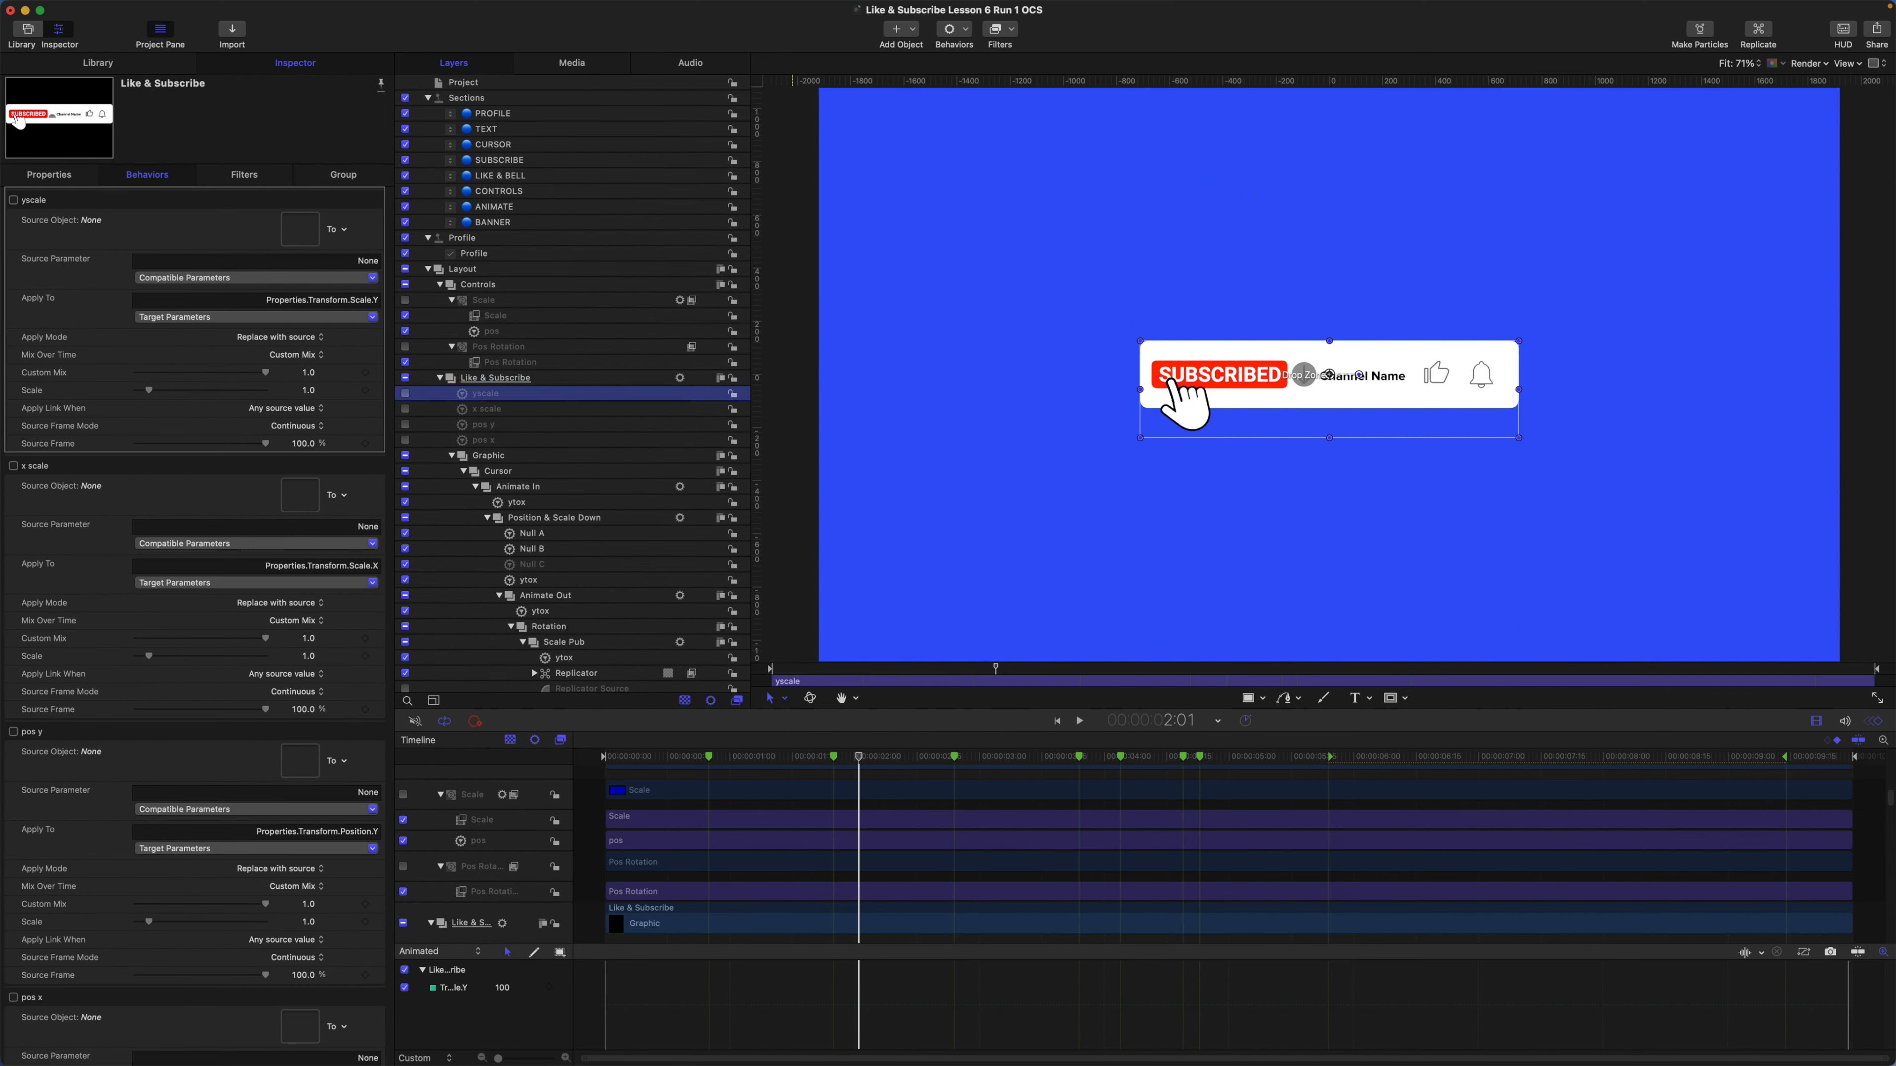
Add a Link parameter behavior to the Like & Subscribe group's Rotation Z and rename it as rotation.
left_click(480, 381)
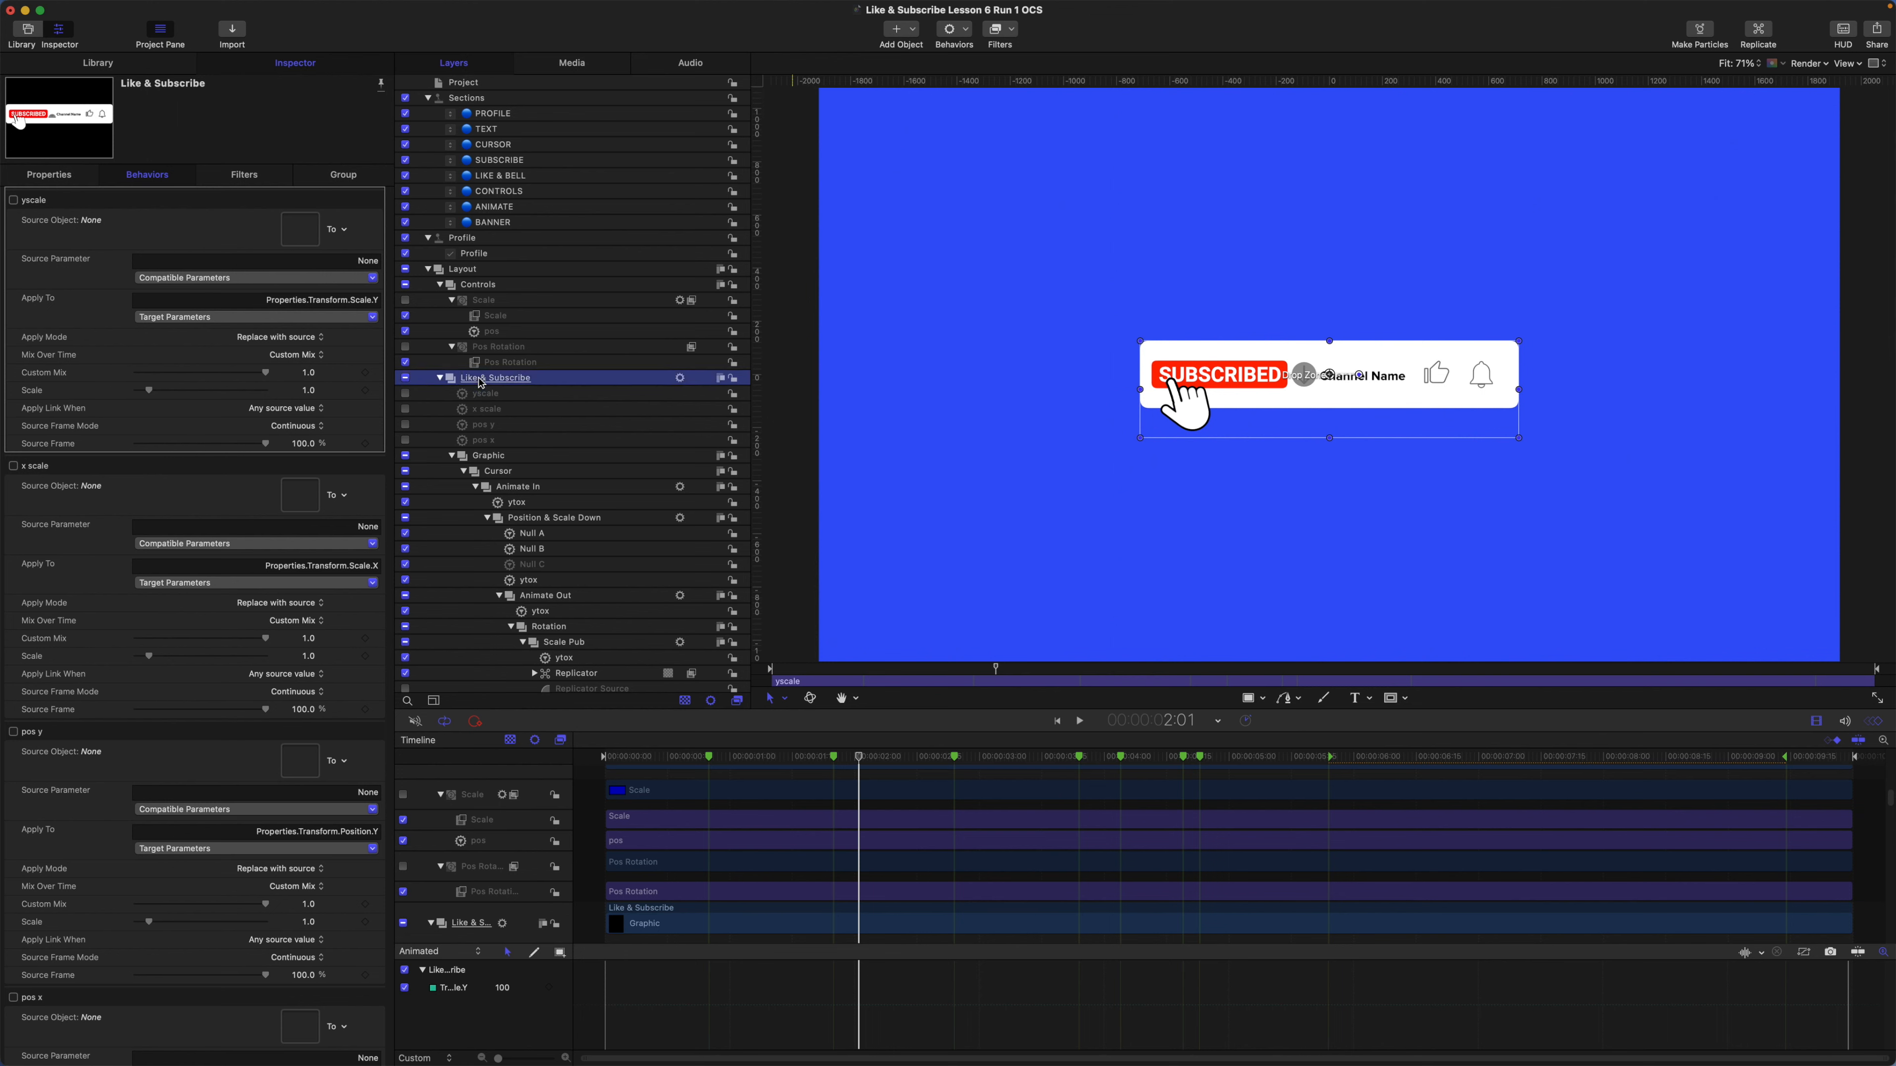
left_click(13, 290)
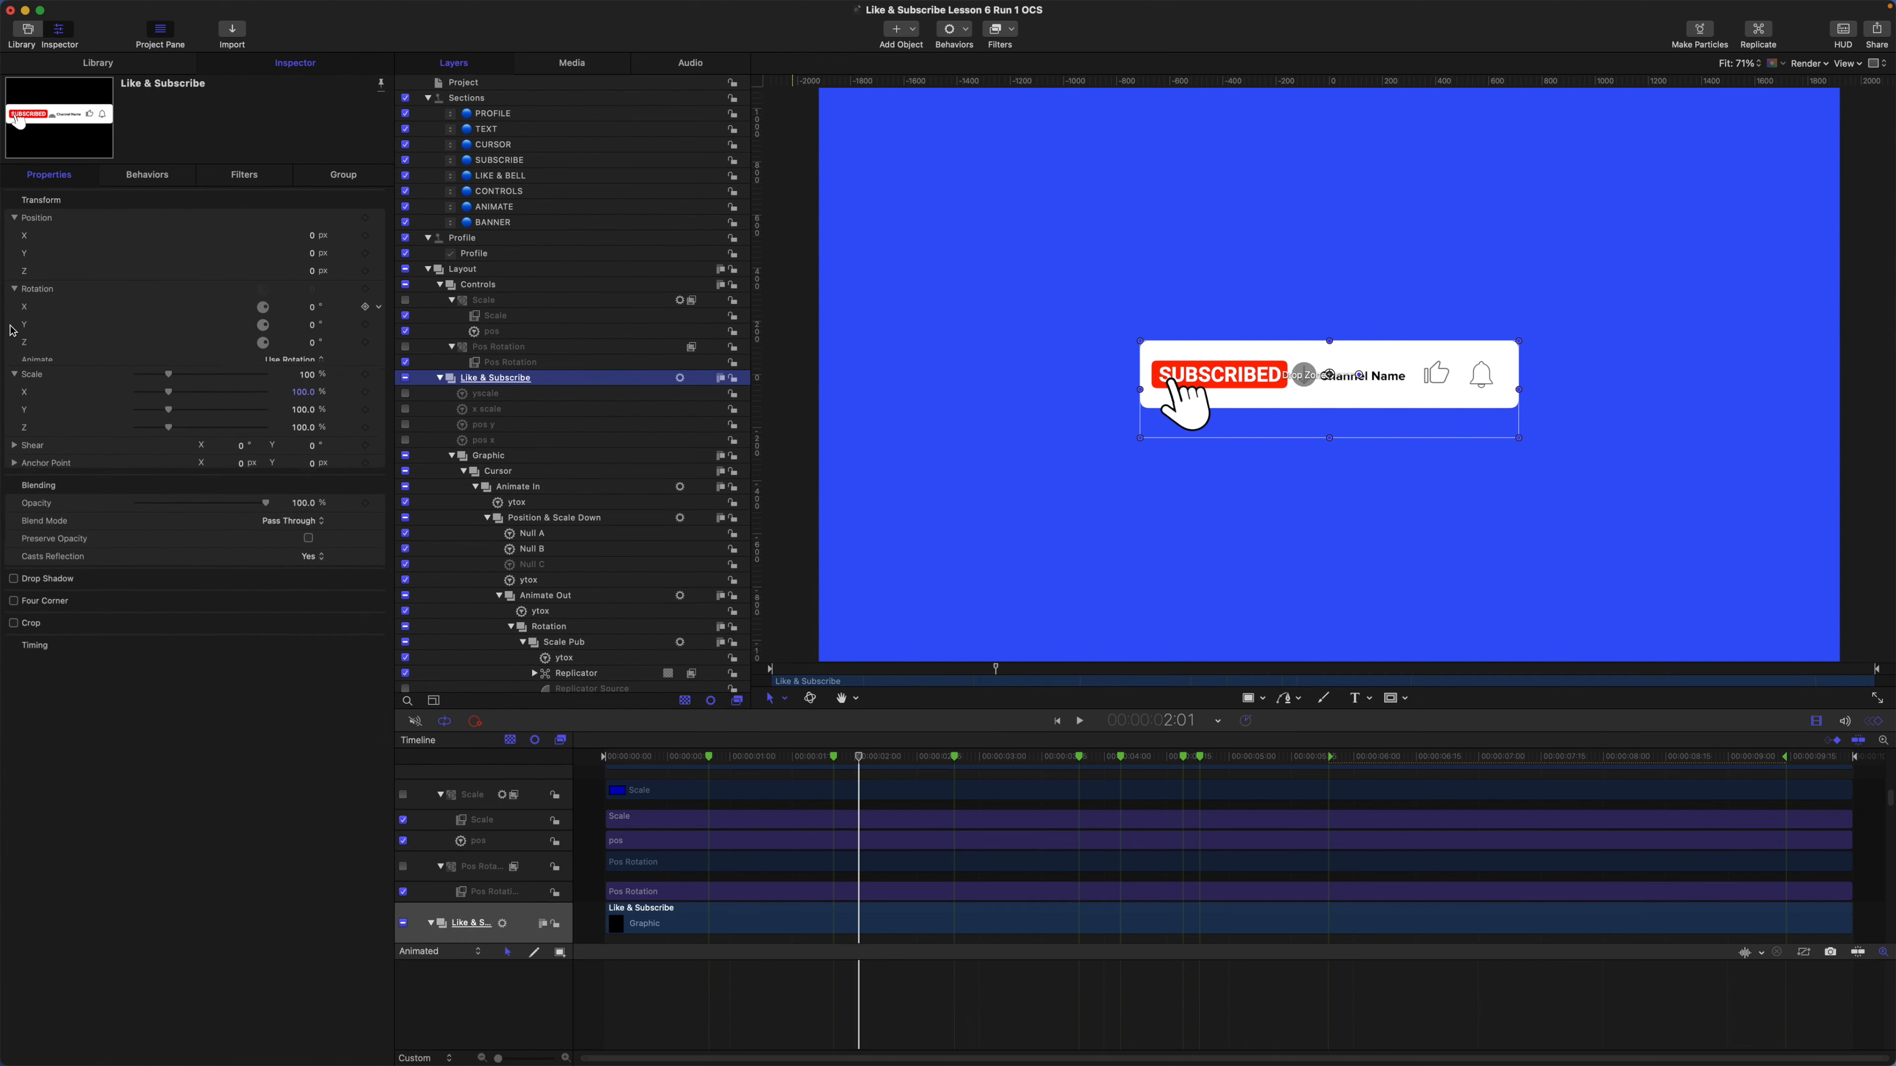
left_click(379, 344)
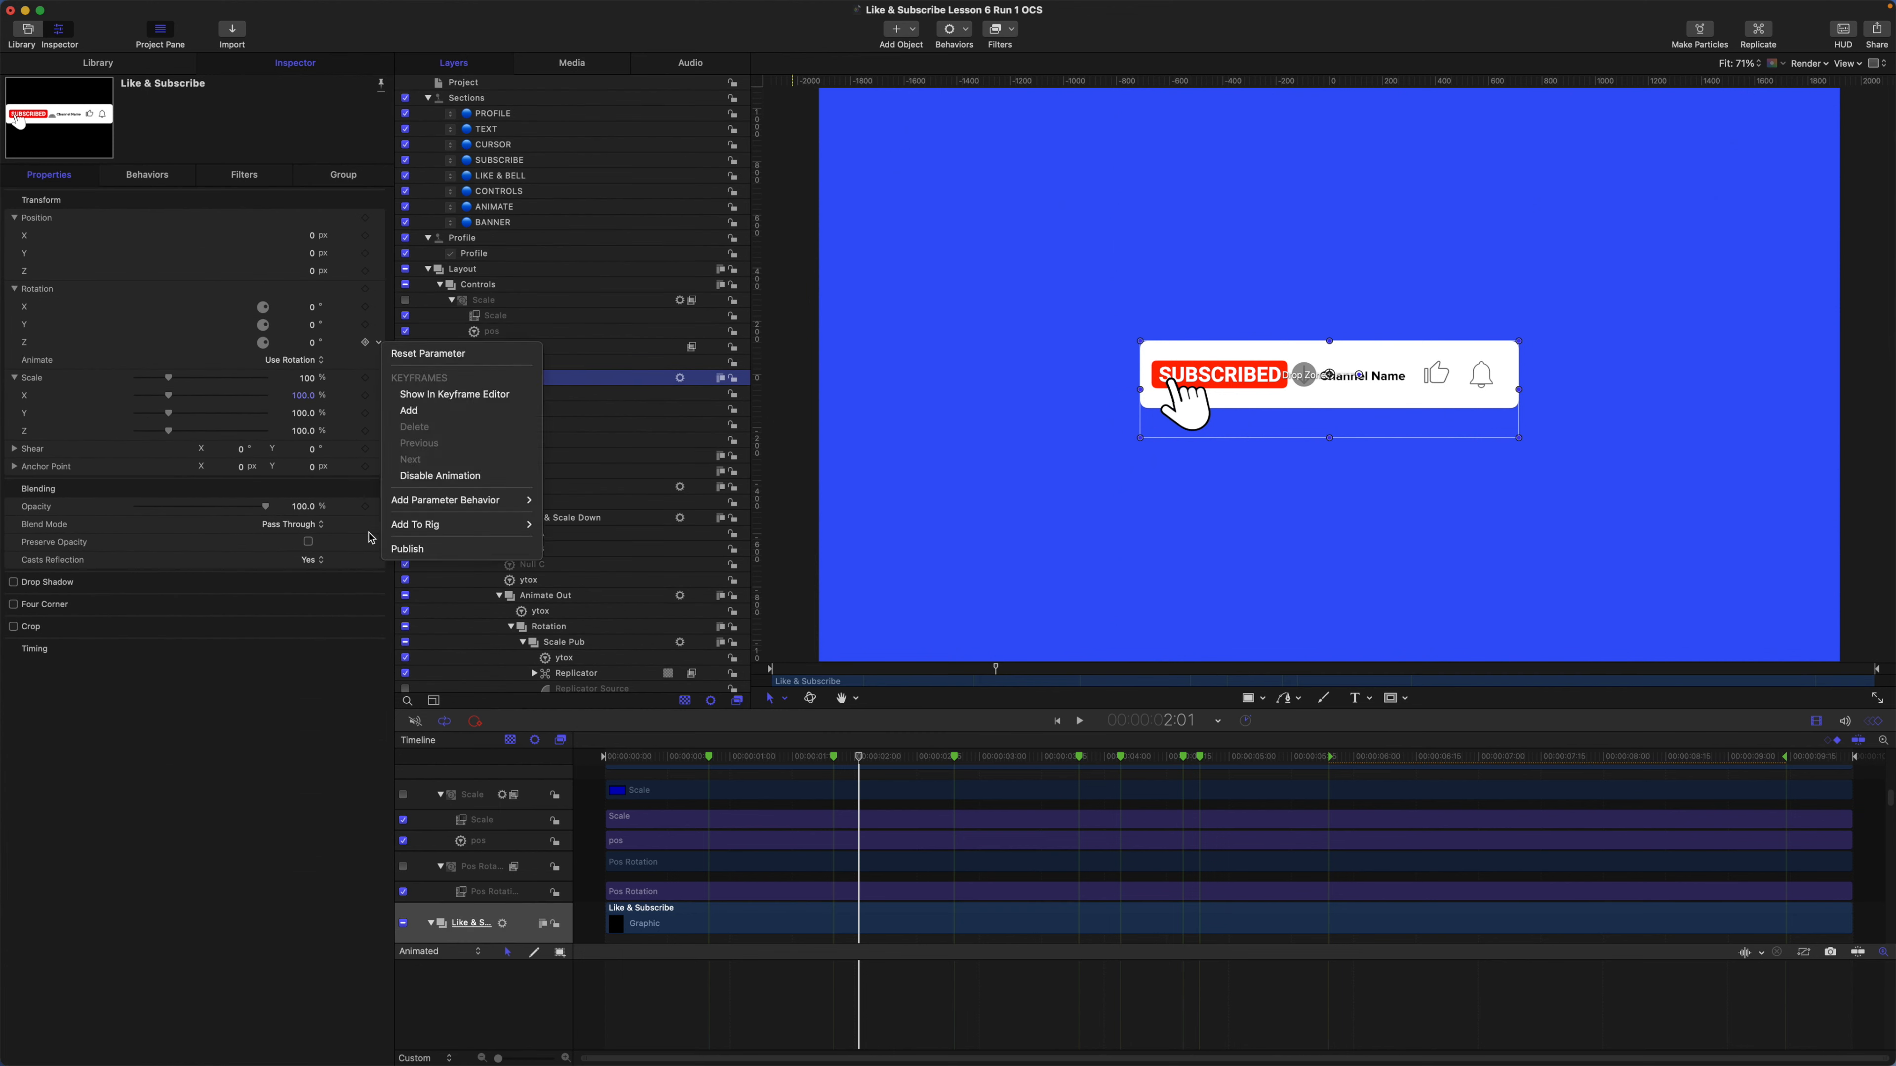
mouse_move(515, 500)
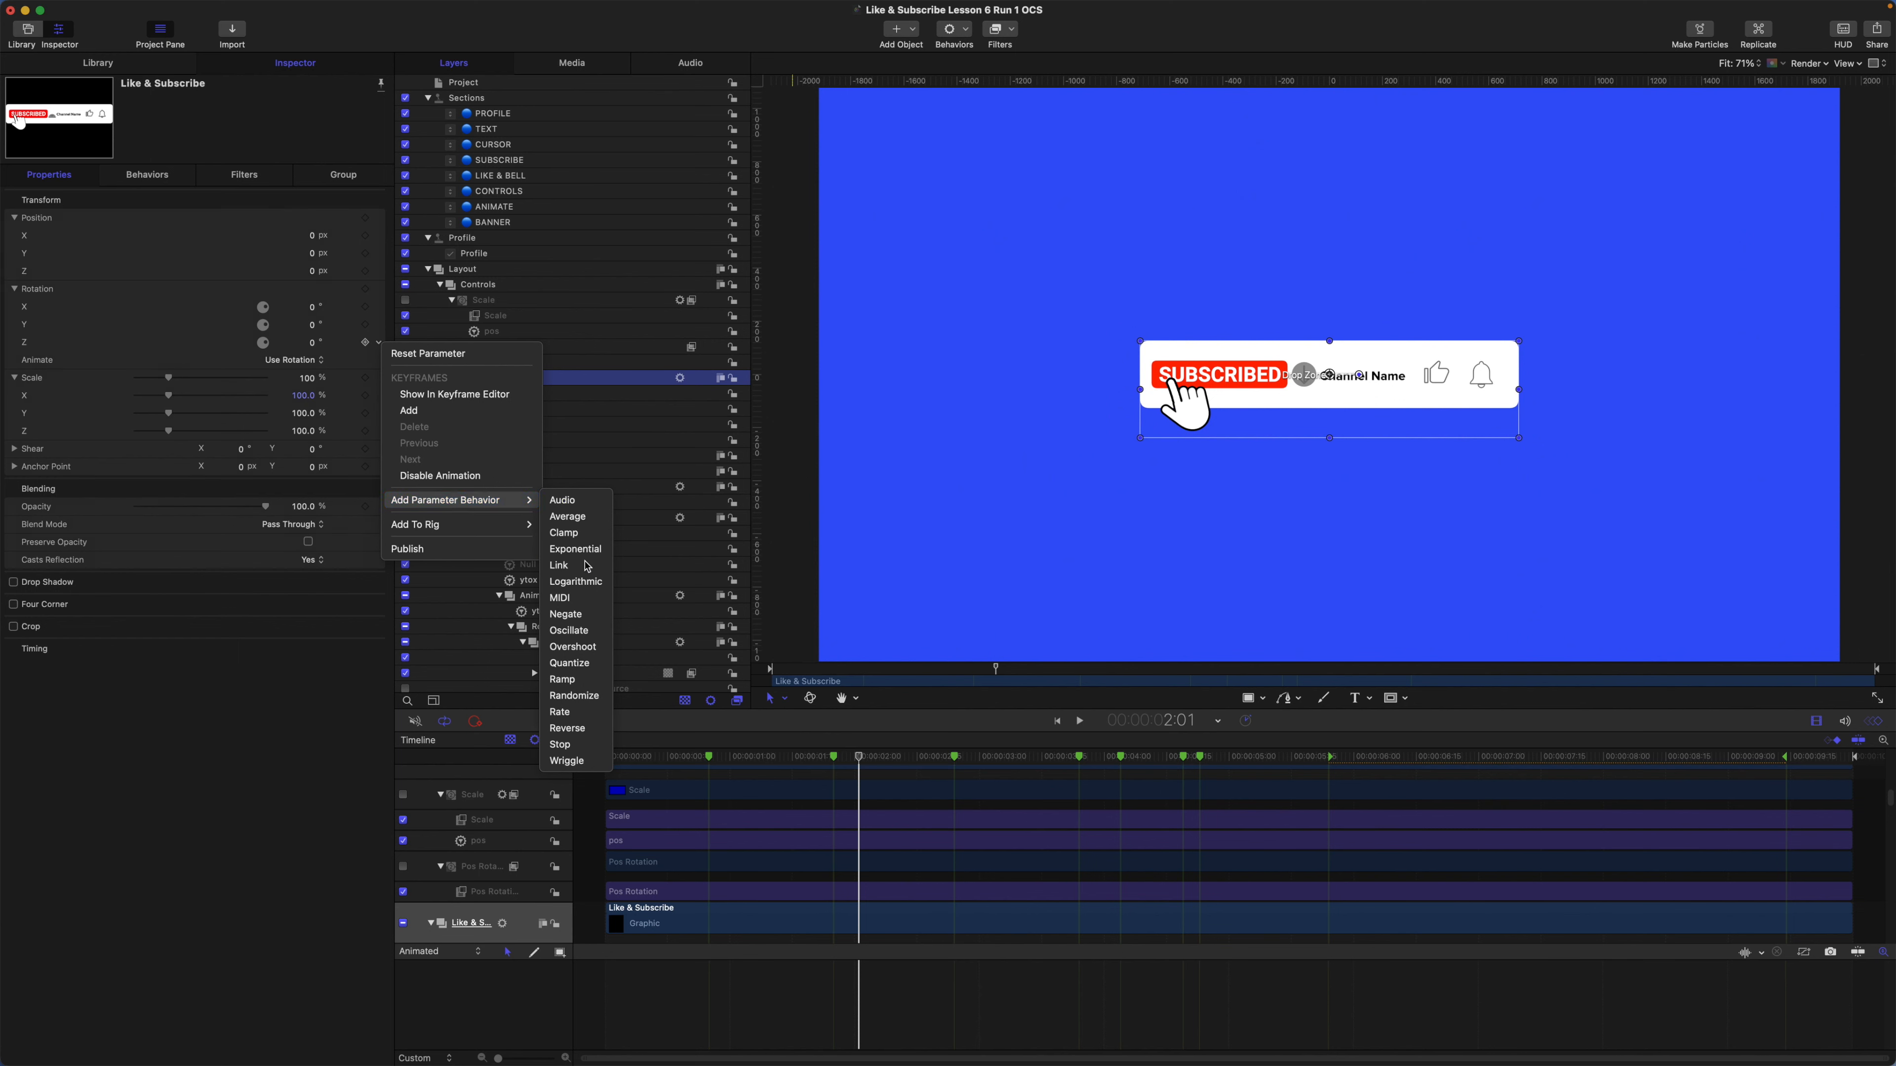
left_click(559, 565)
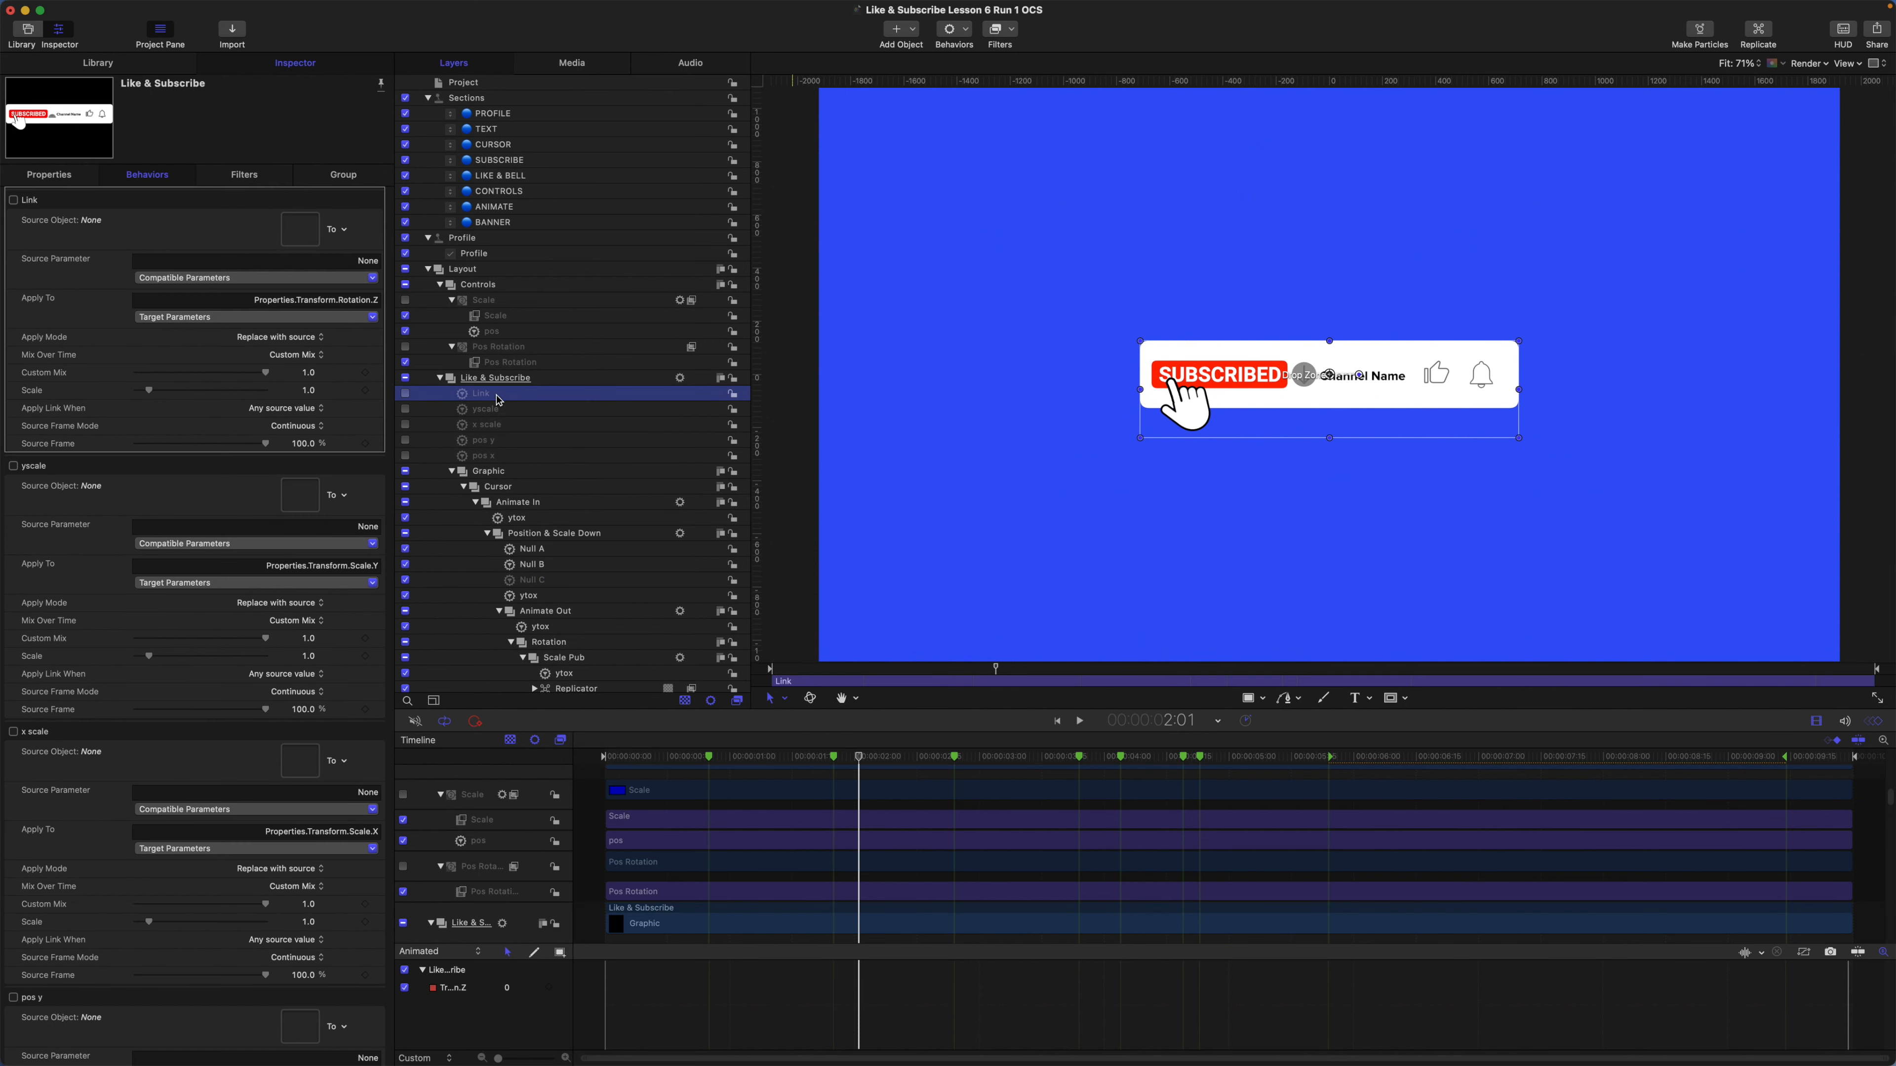
double_click(497, 395)
type("rotation")
key("Return")
left_click(513, 411)
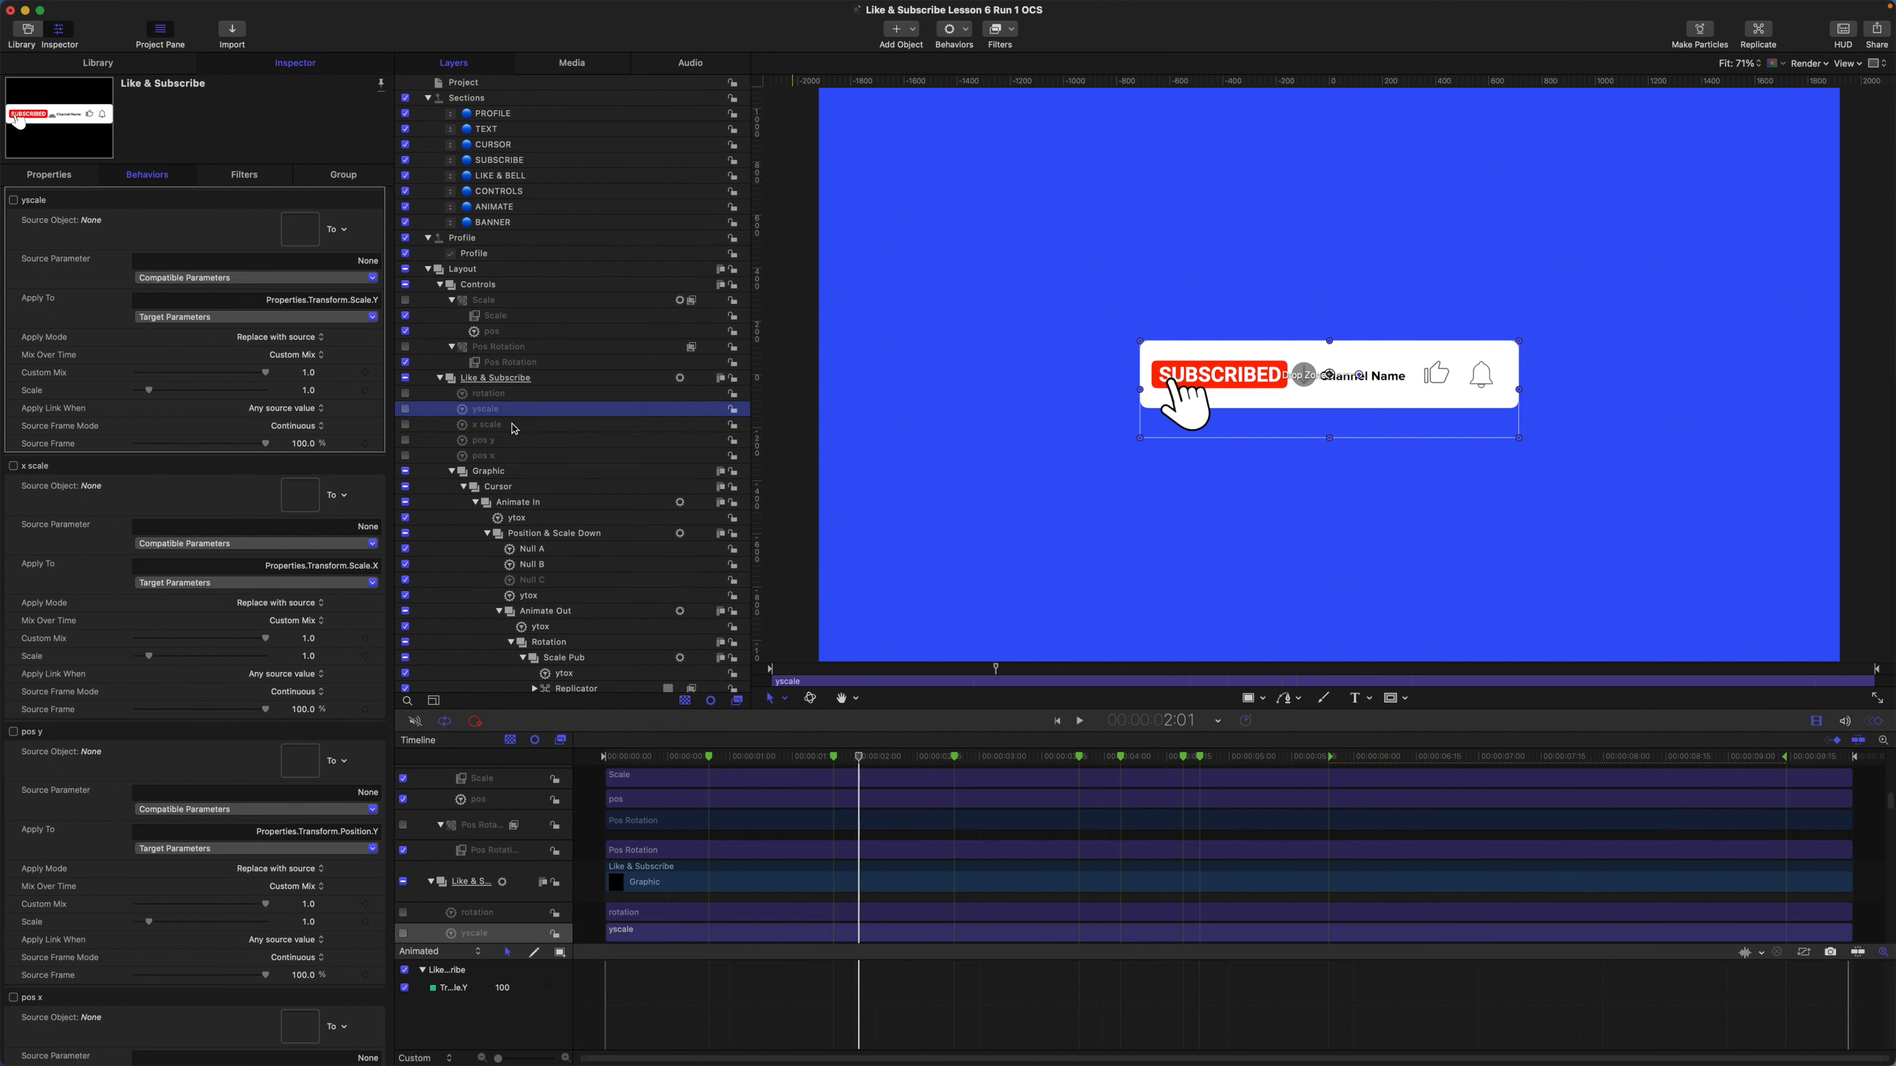
left_click(514, 424)
left_click(514, 440)
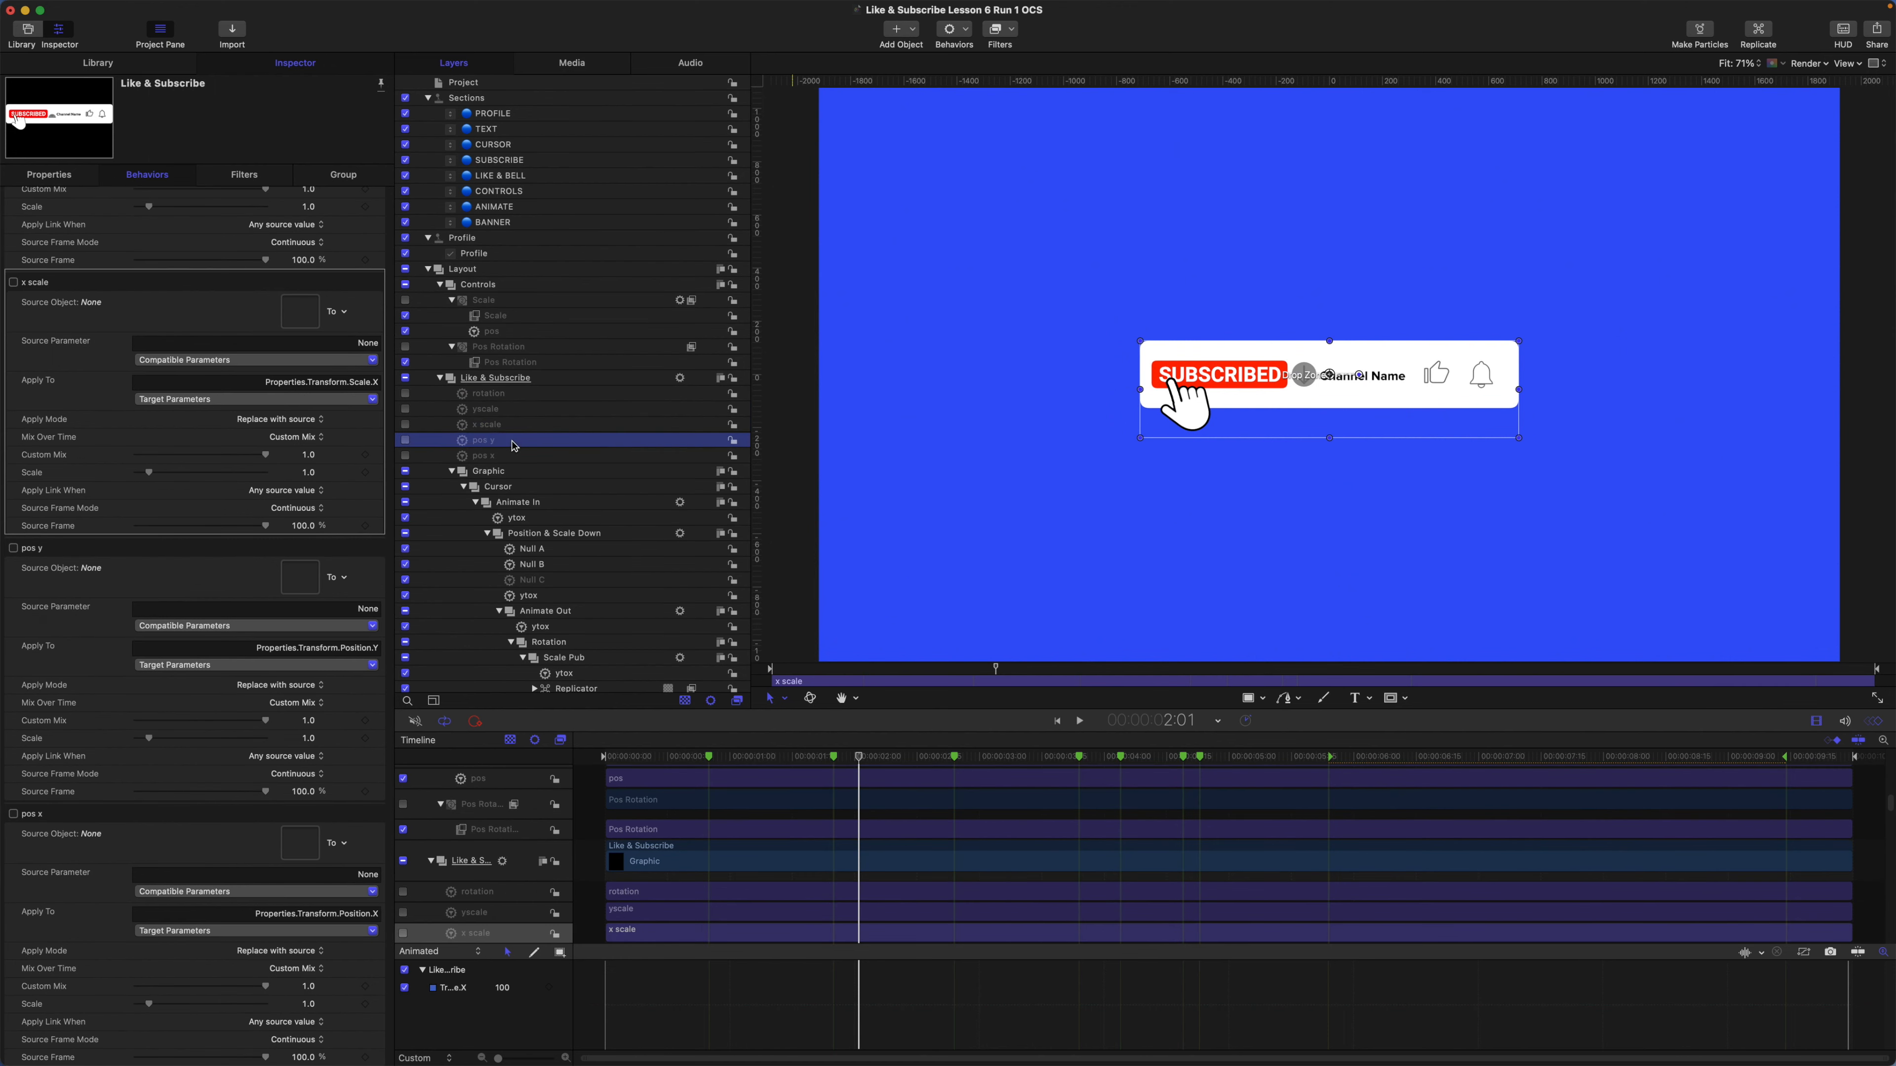
left_click(513, 456)
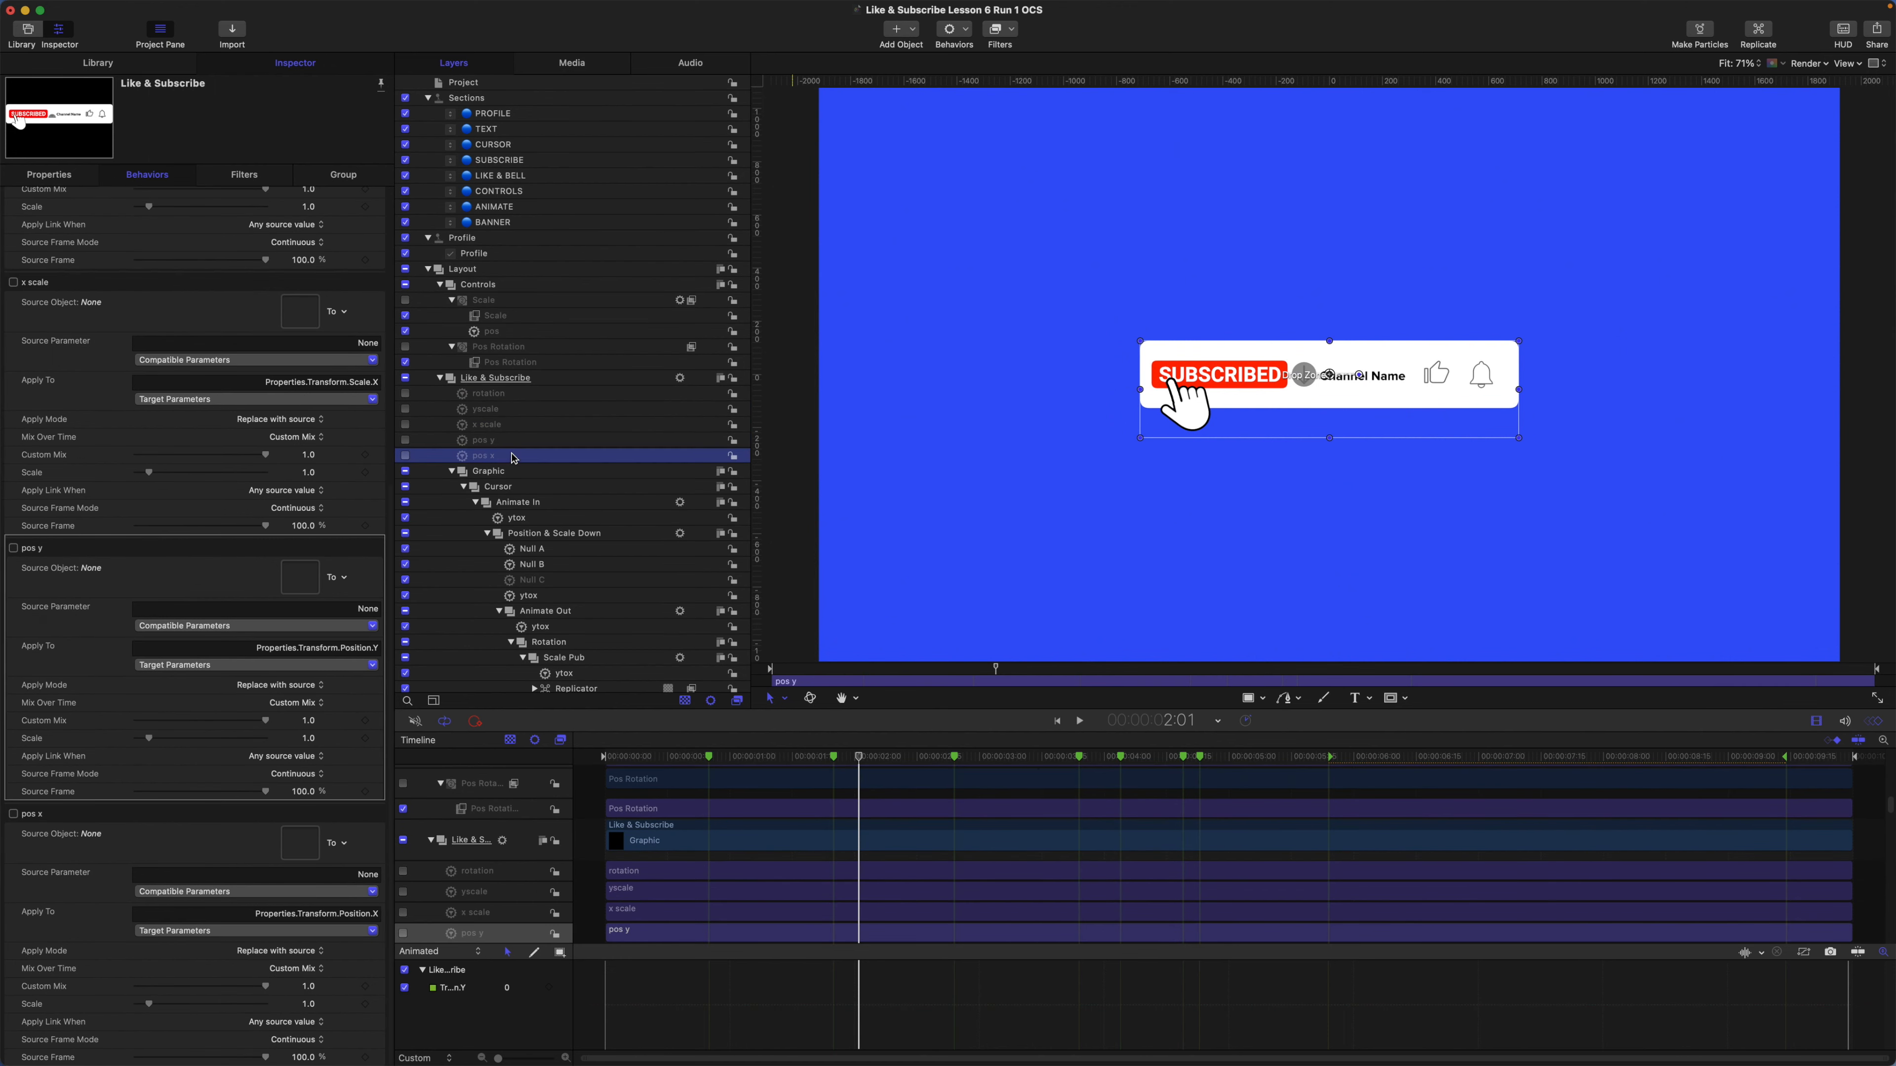
Set the rotation link's source object to the Pos Rotation color solid and its source parameter to the Pos Rotation filter's Rotation.
left_click(506, 396)
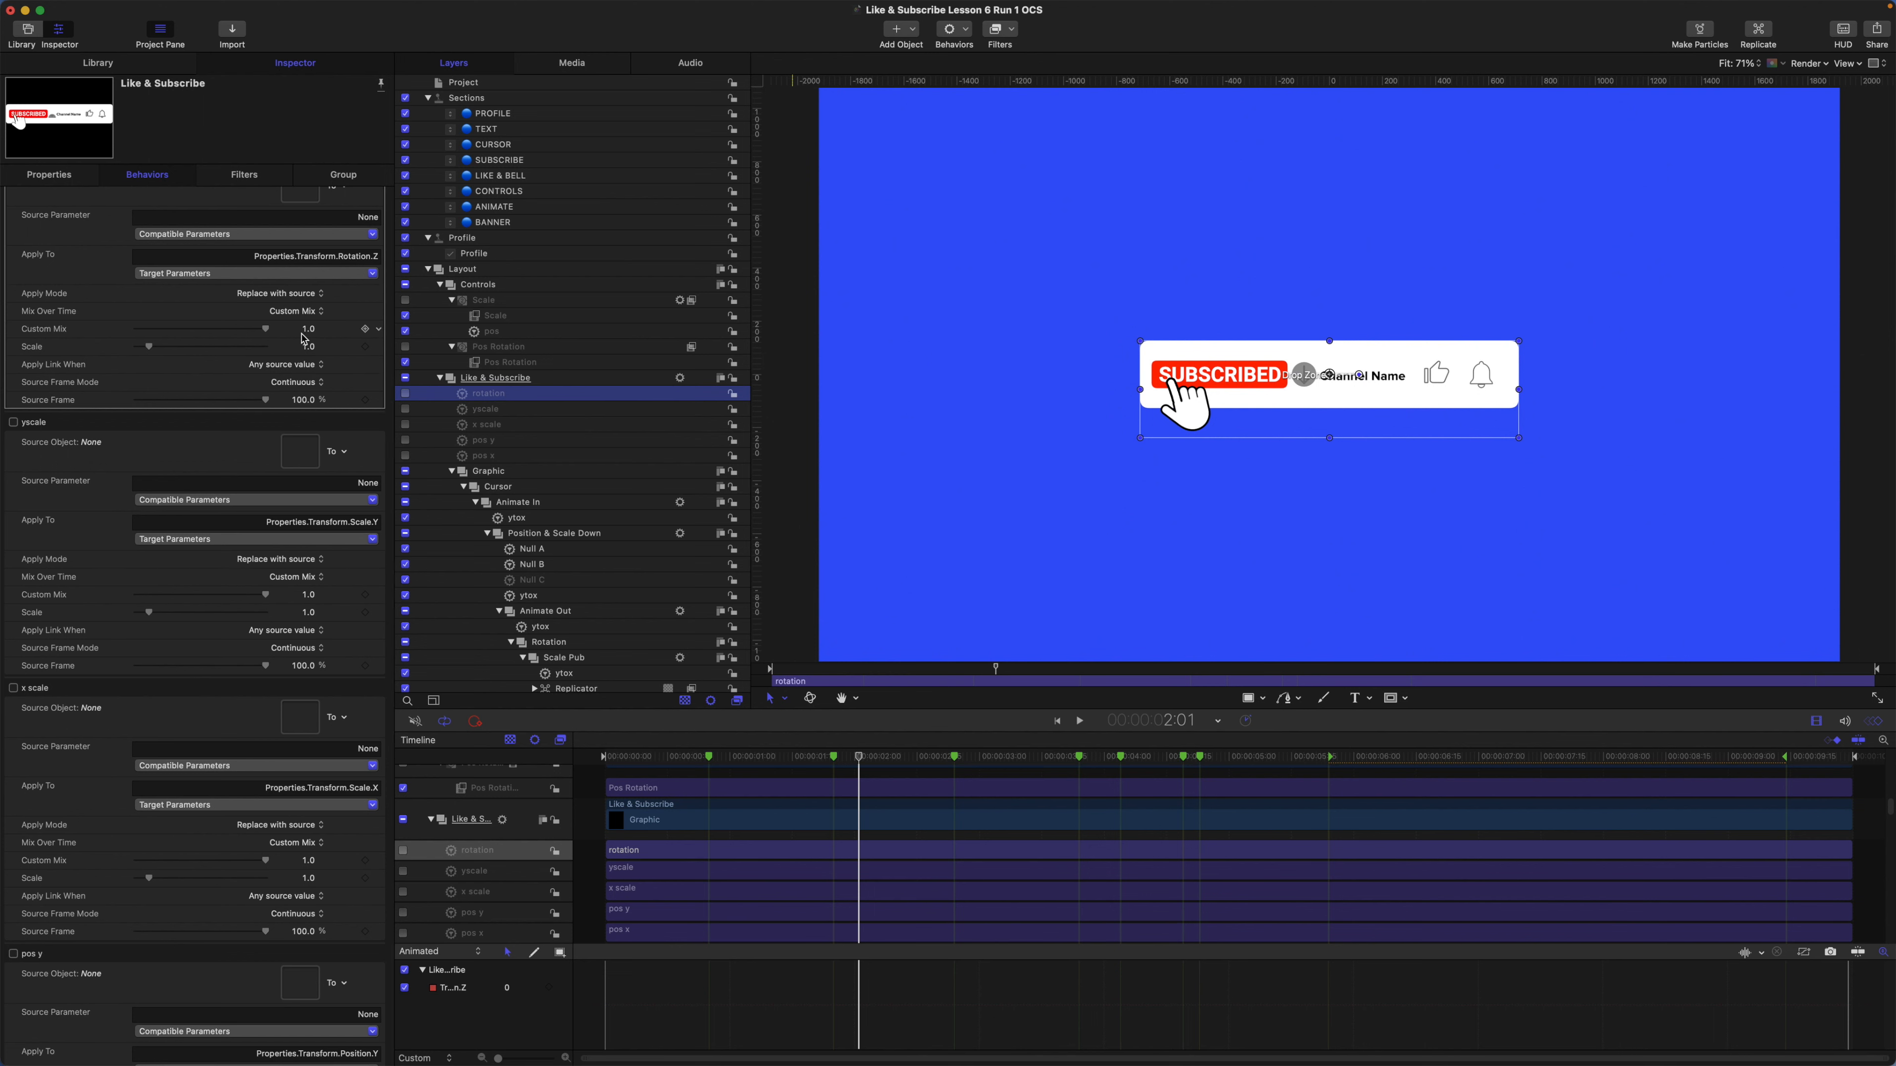
scroll(302, 338, "down", 1)
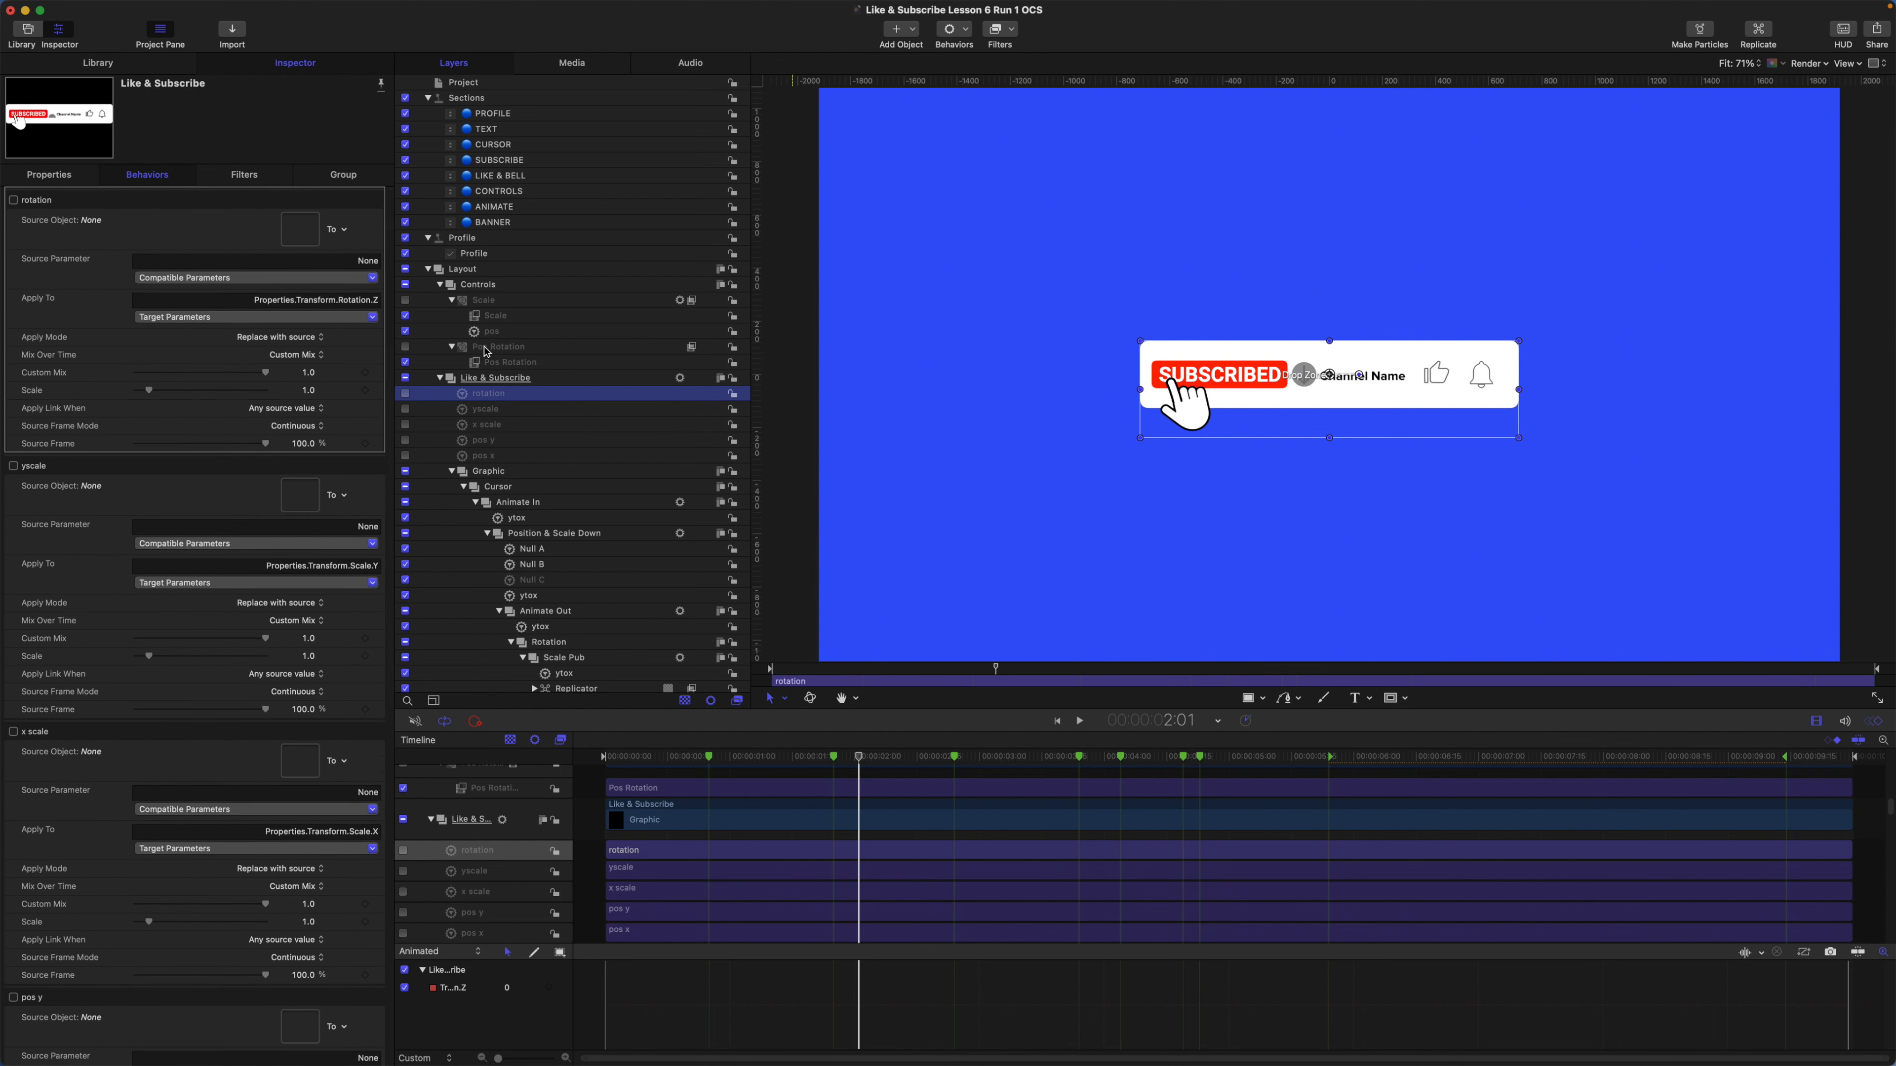
left_click_drag(486, 353, 307, 230)
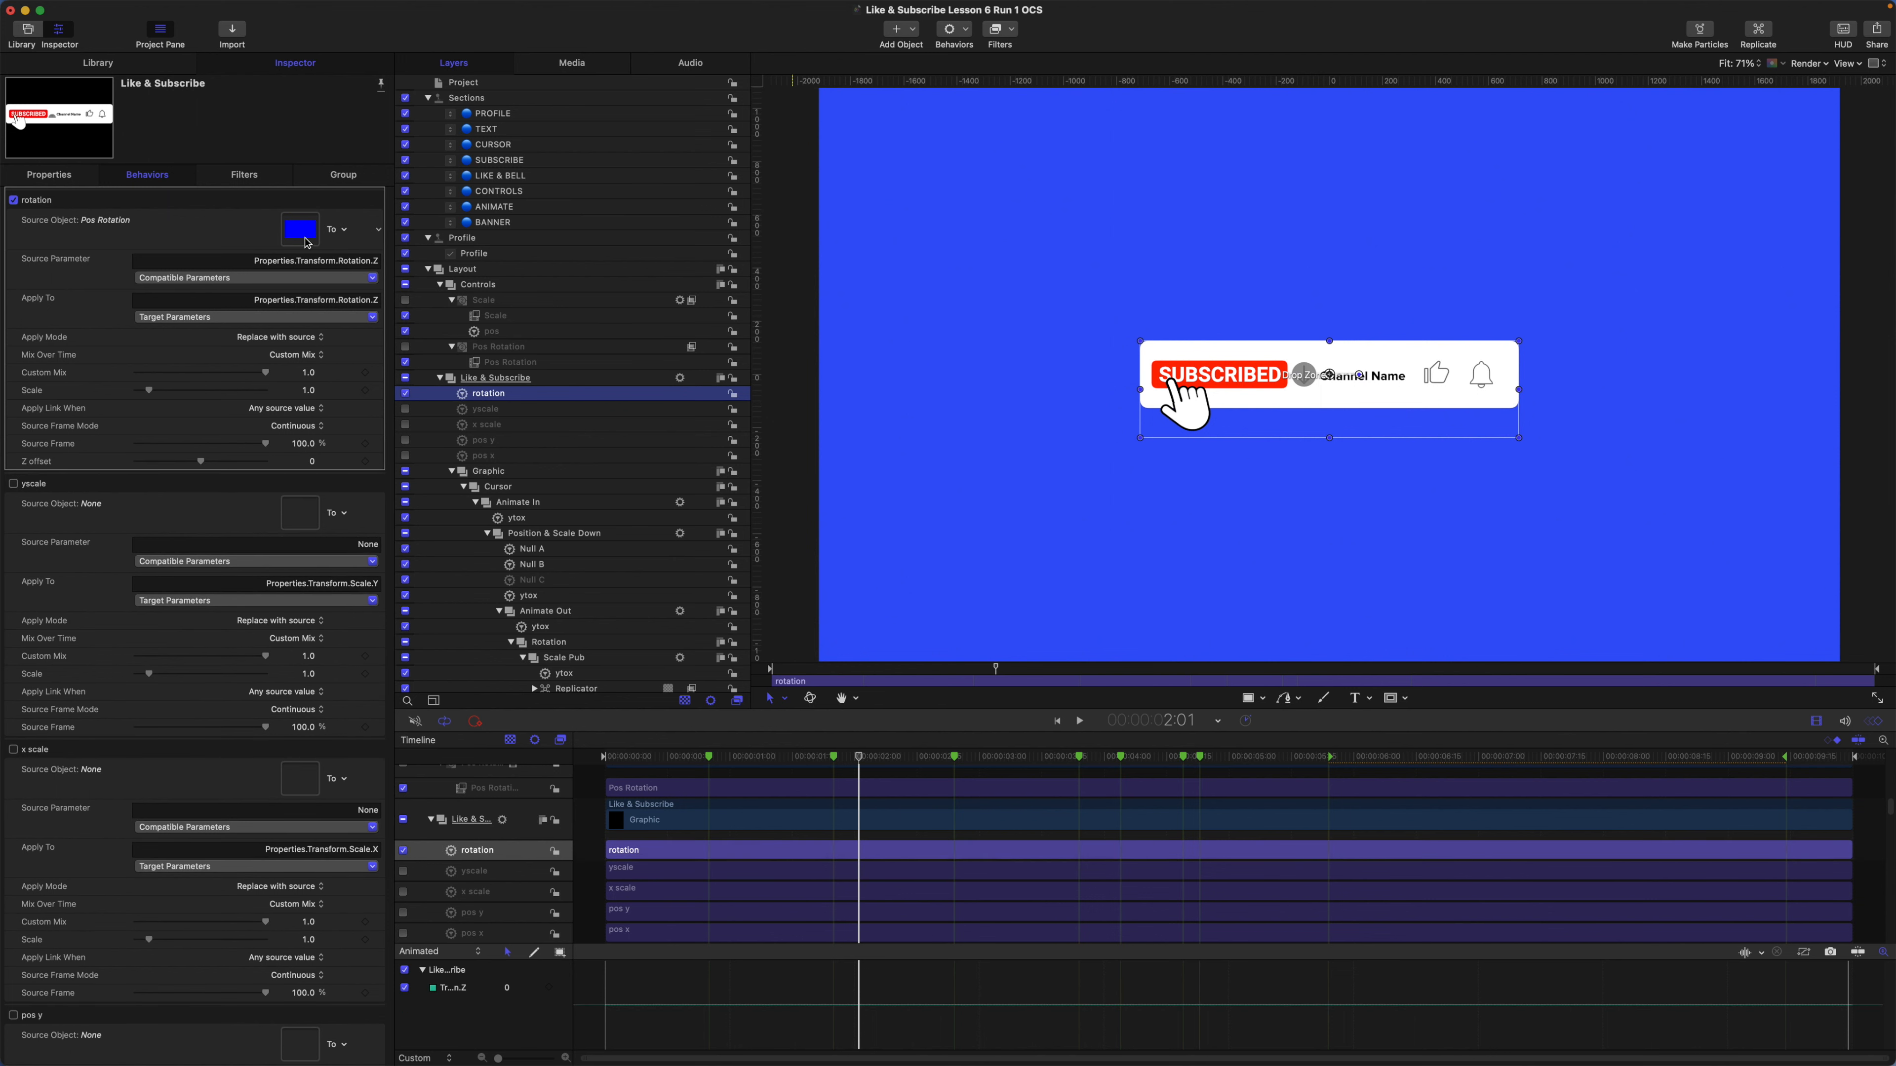
left_click(317, 280)
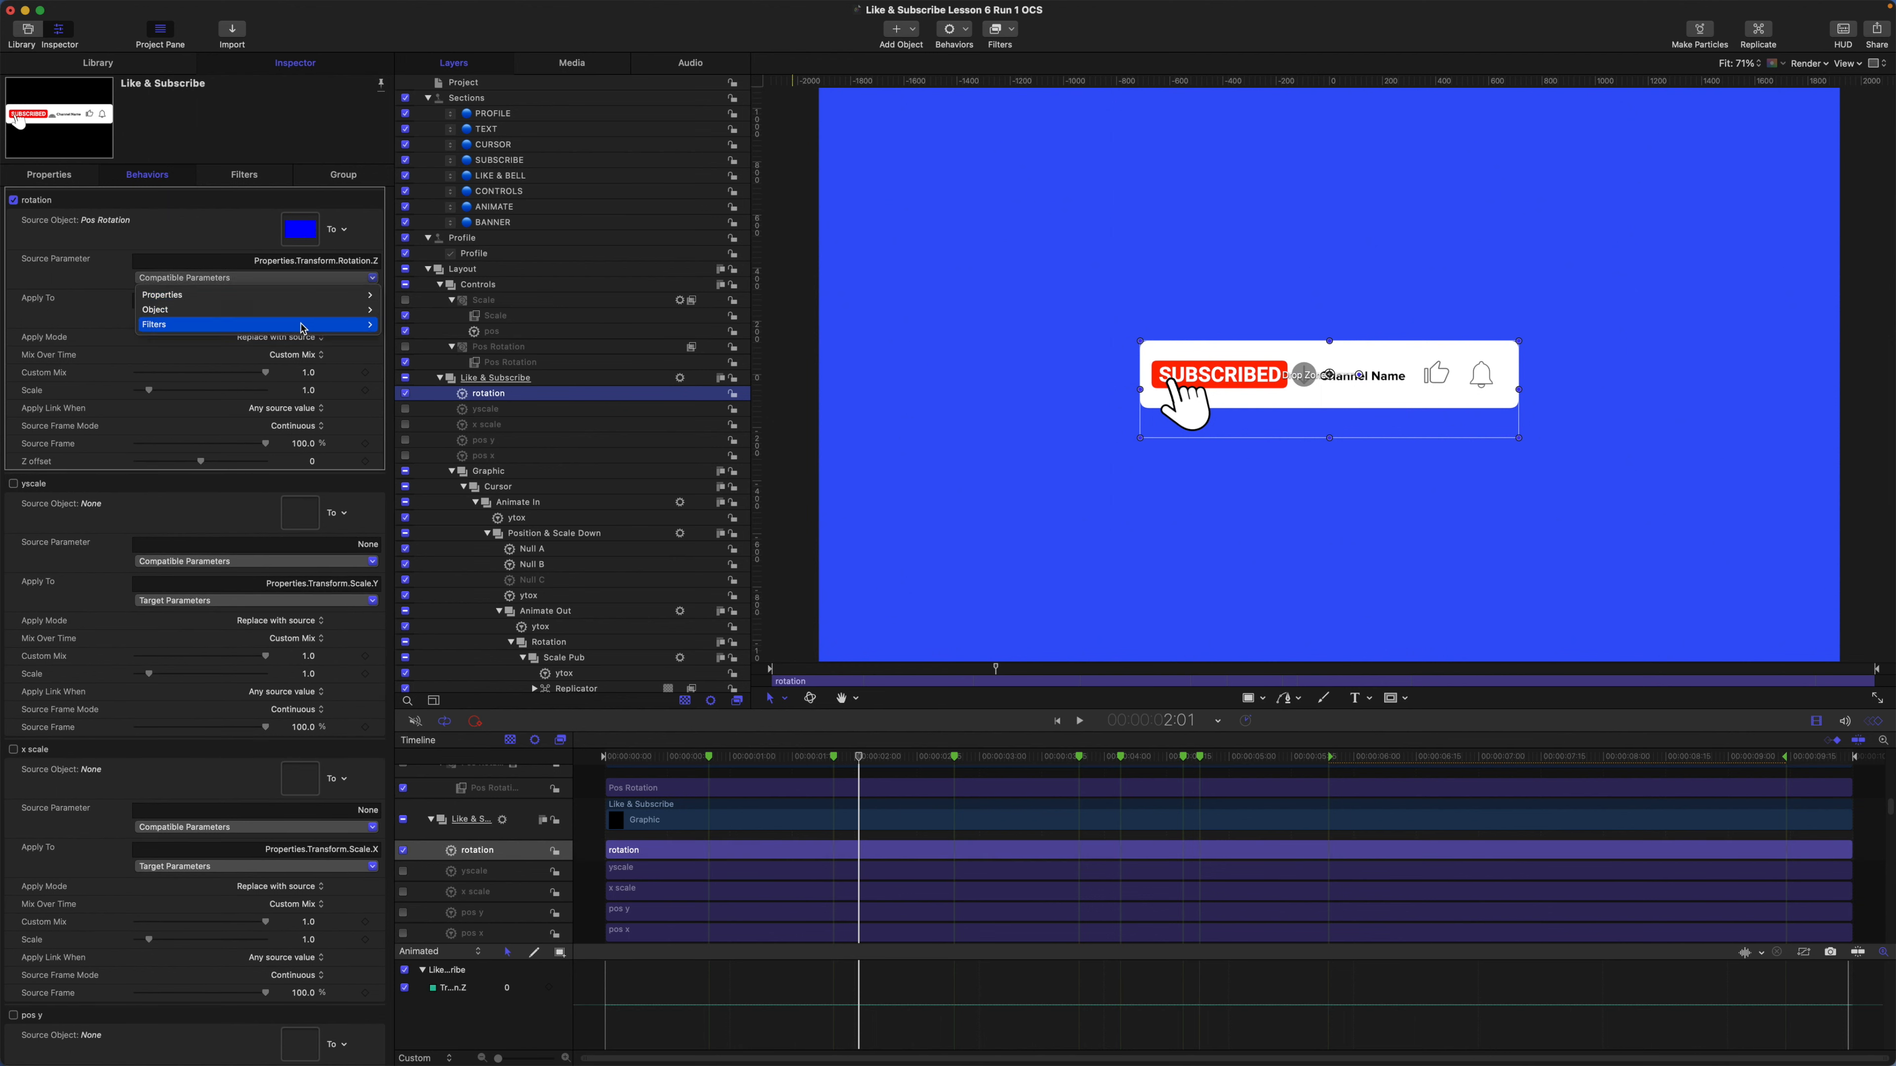
mouse_move(306, 327)
mouse_move(414, 332)
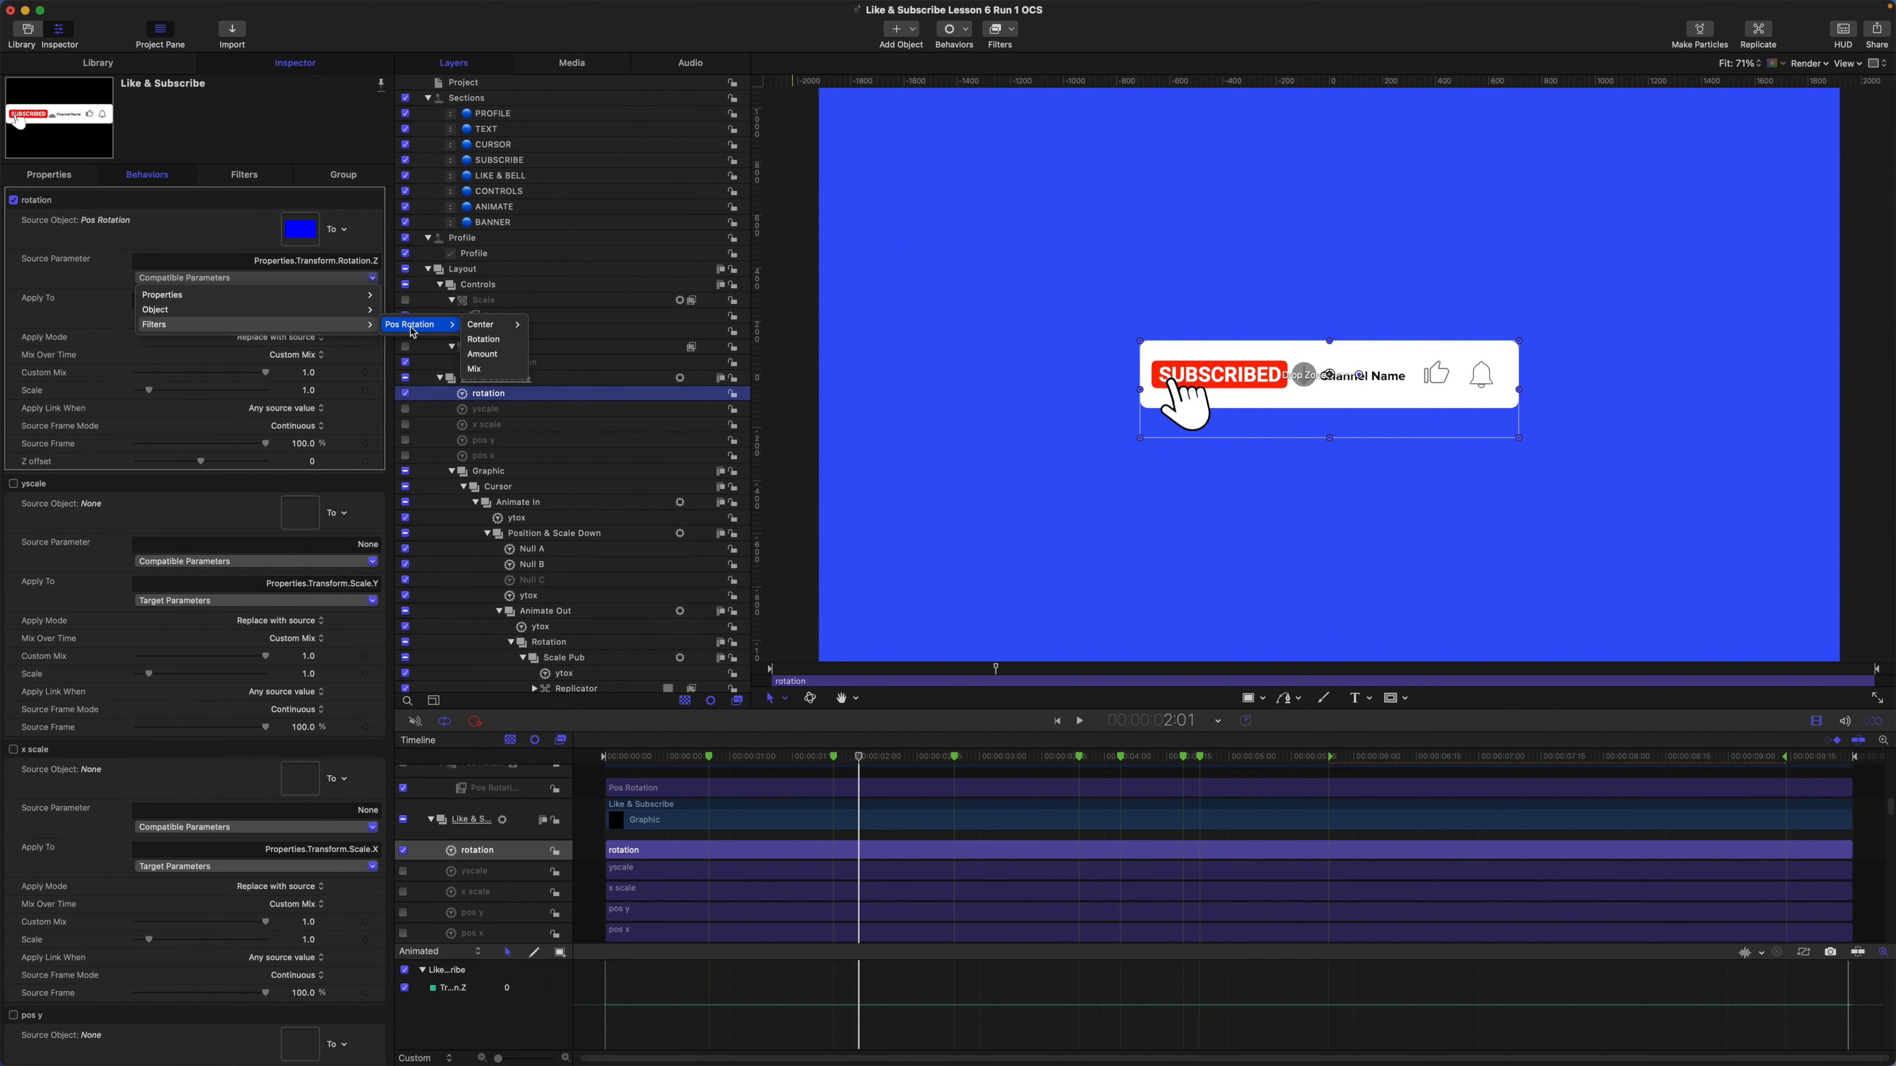
left_click(491, 342)
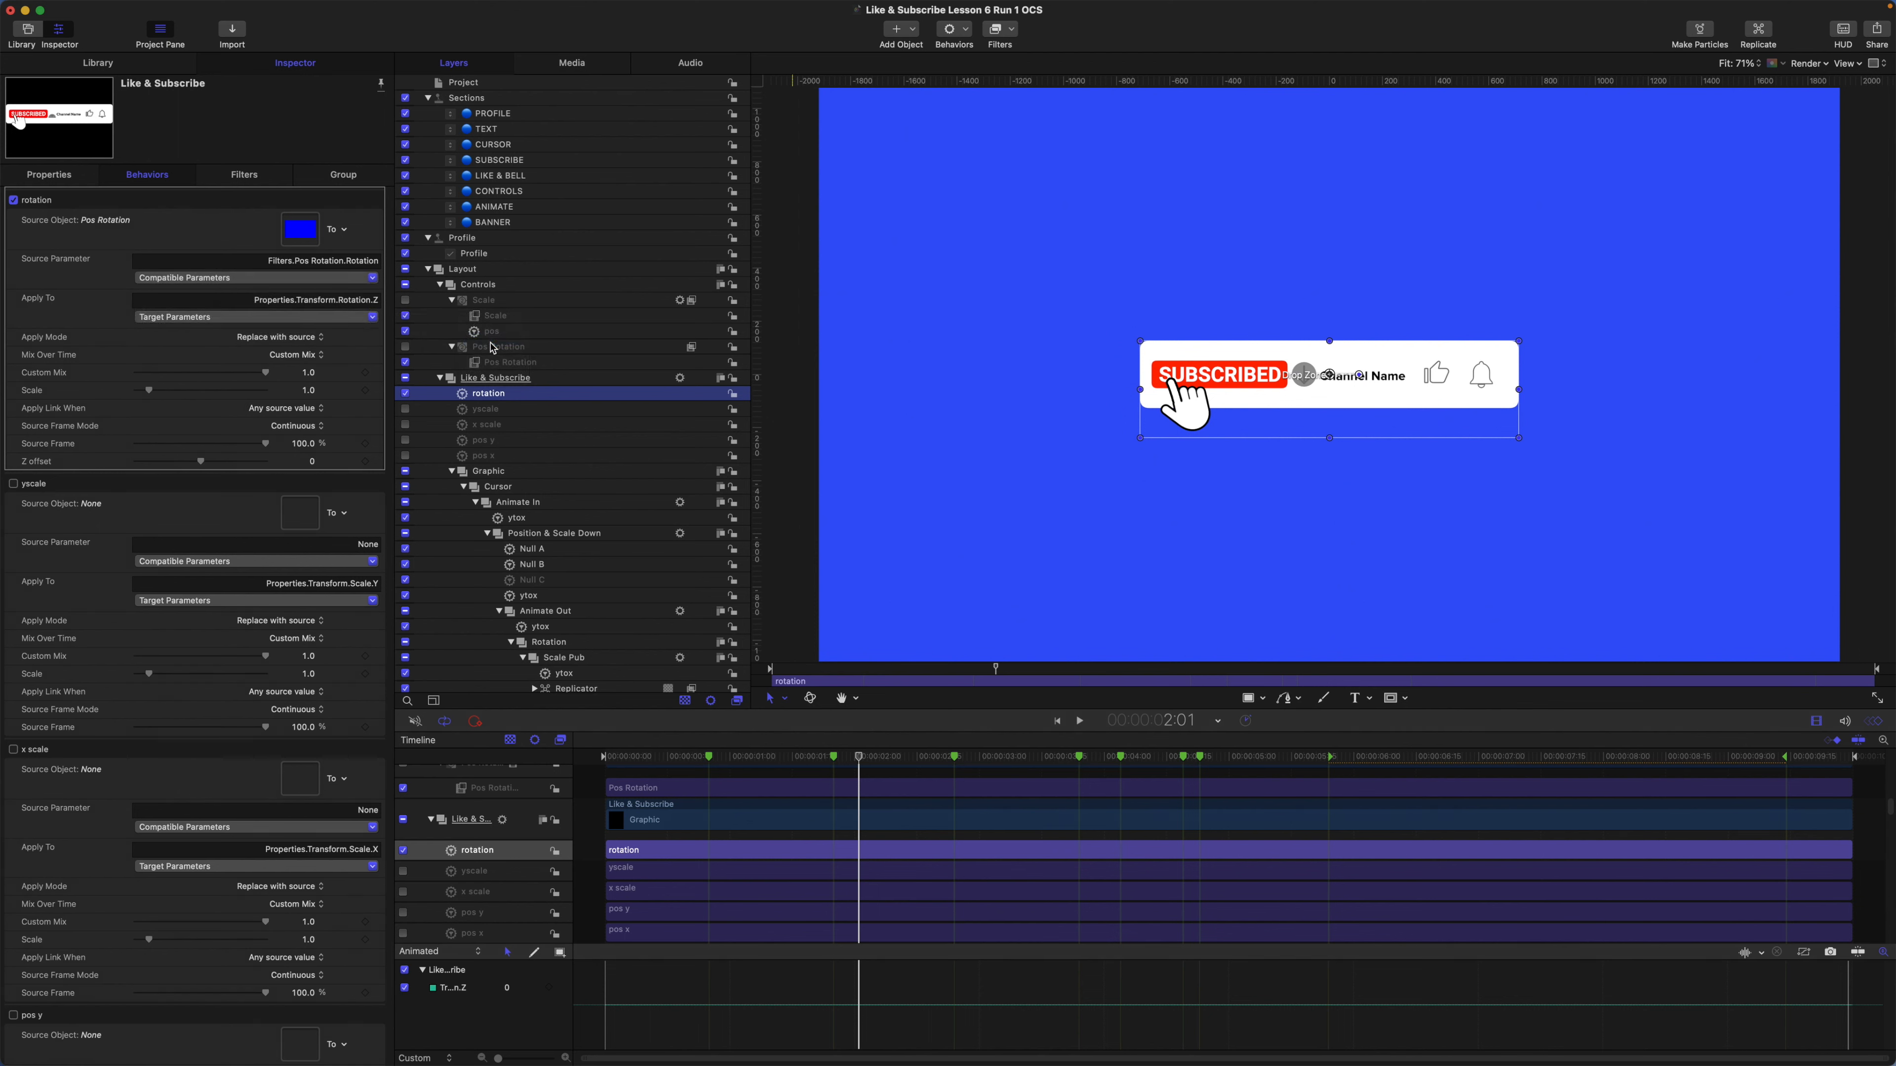
Test the rotation link by turning the Pos Rotation filter's on-screen control to about 28°, and undo the change.
left_click(510, 364)
left_click_drag(1329, 338, 1310, 340)
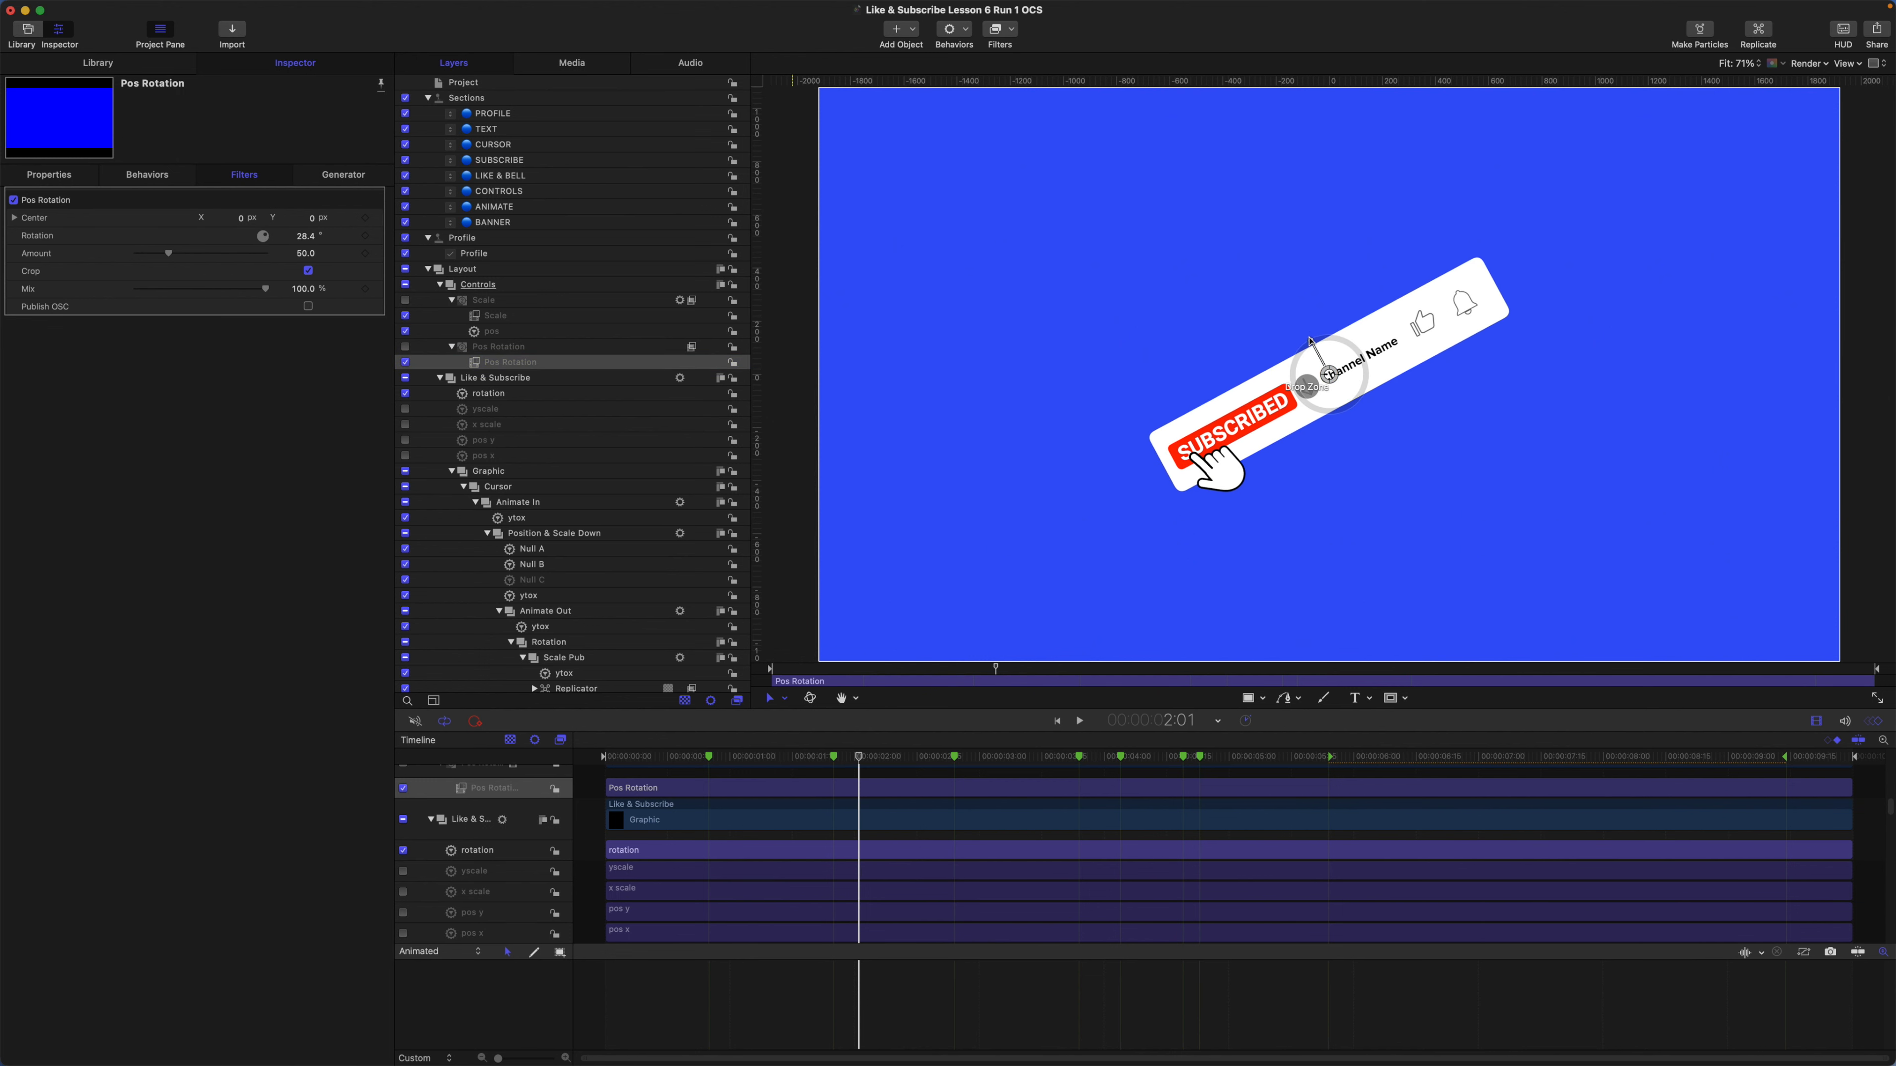
key("super+z")
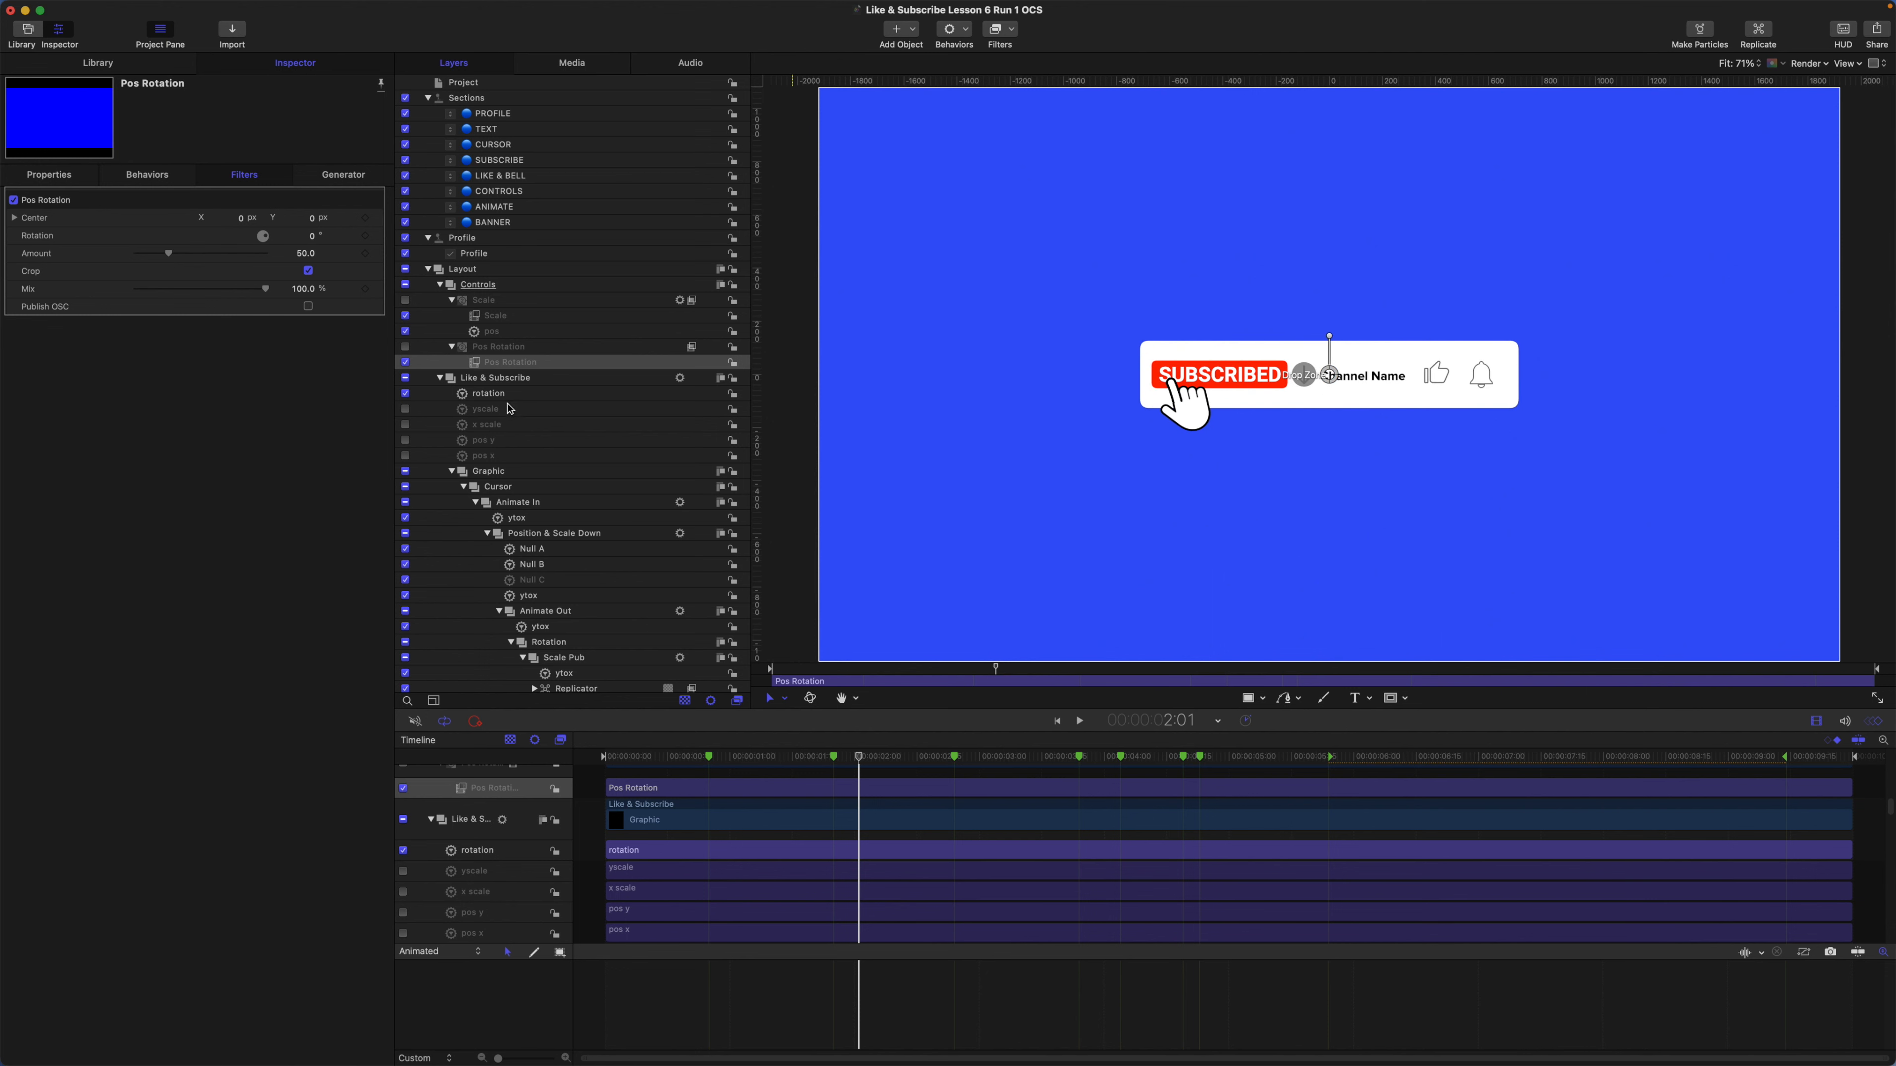
Assign the Scale color solid as the source object of the yscale and x scale link behaviors.
left_click(492, 412)
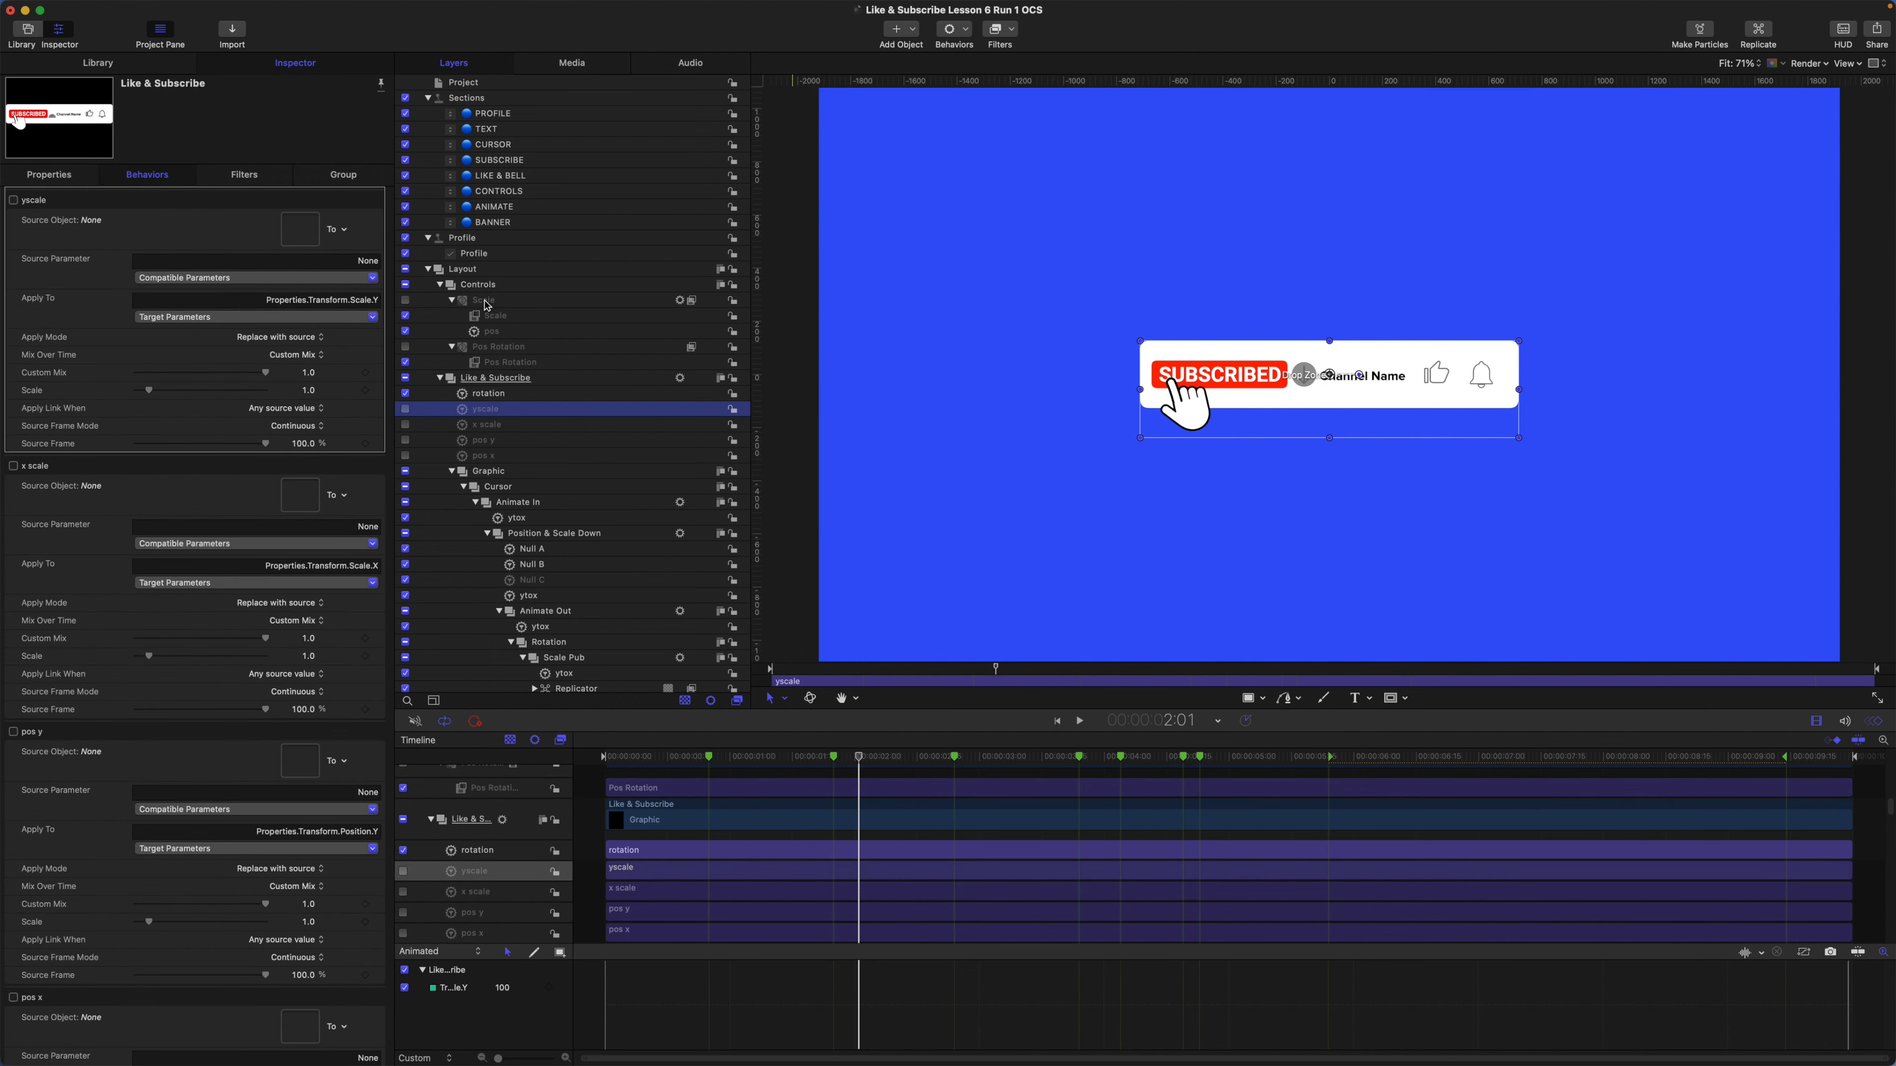
left_click_drag(487, 305, 311, 236)
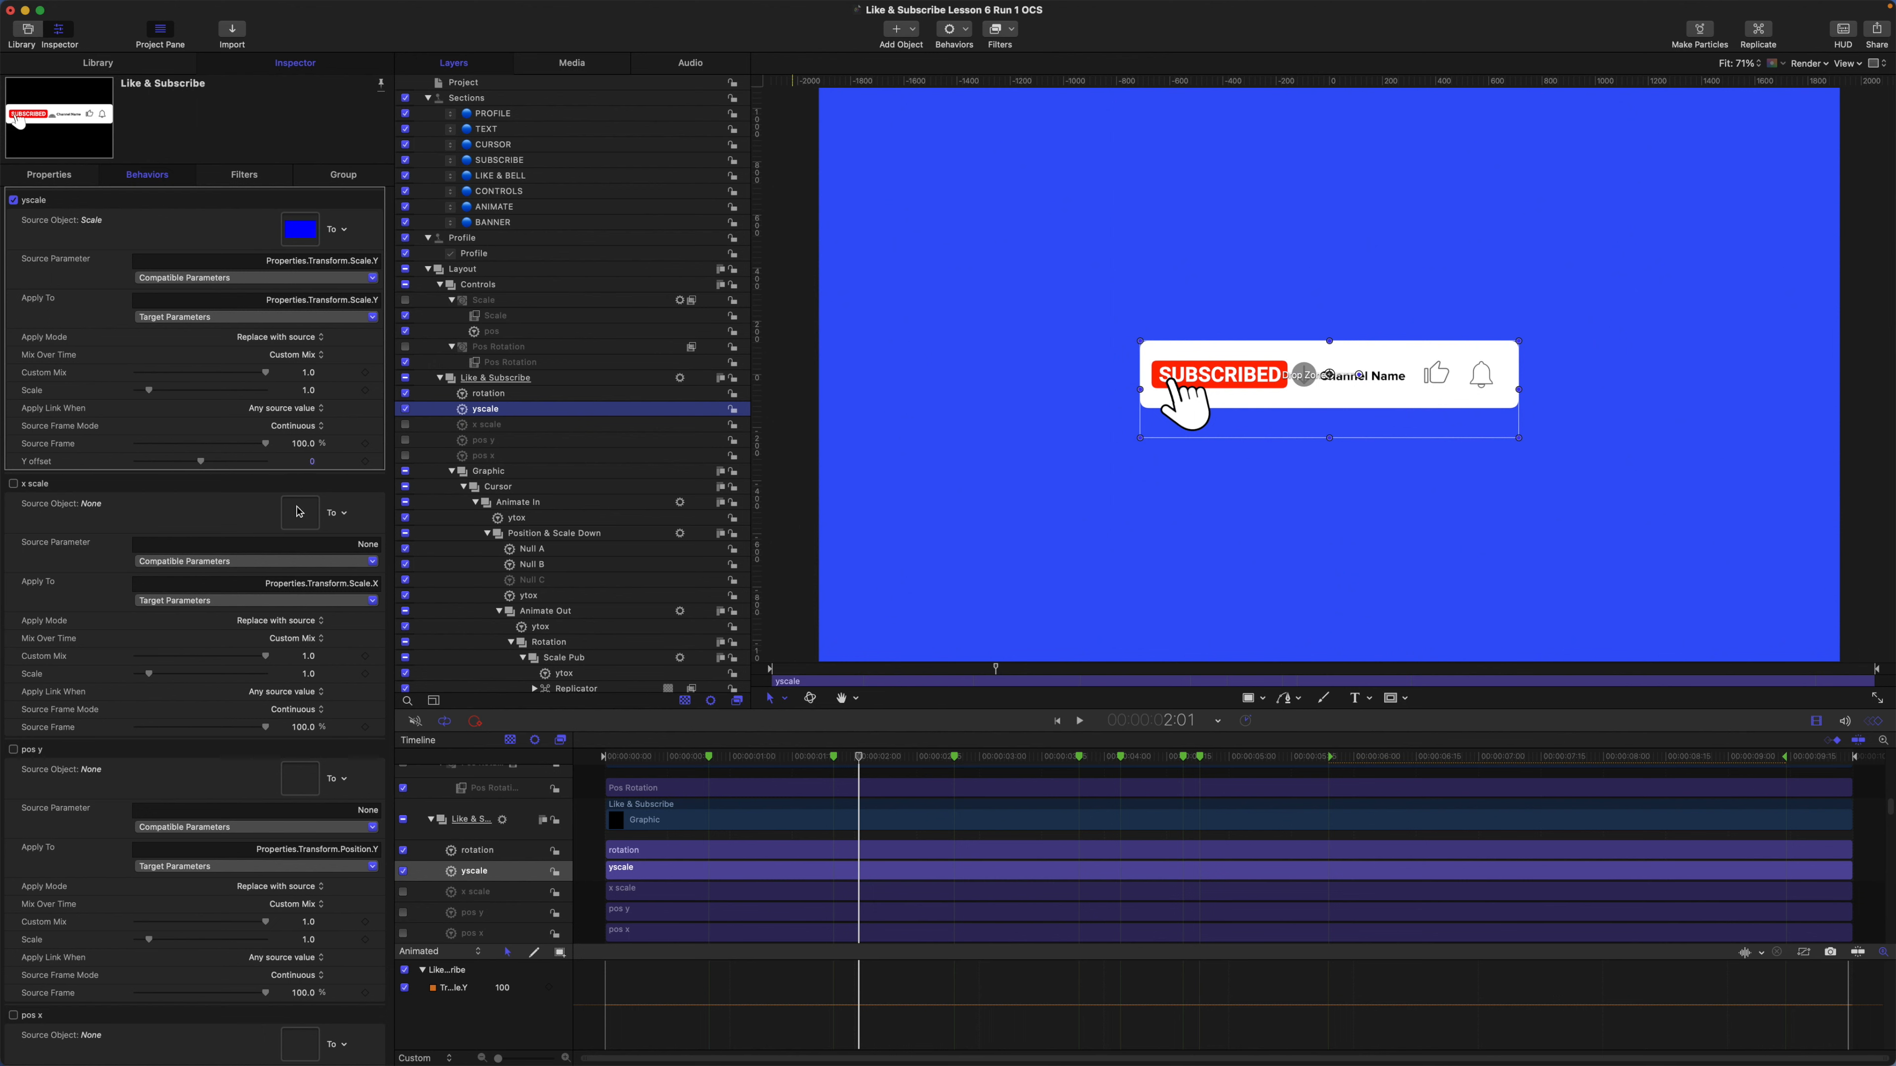
left_click_drag(299, 512, 299, 513)
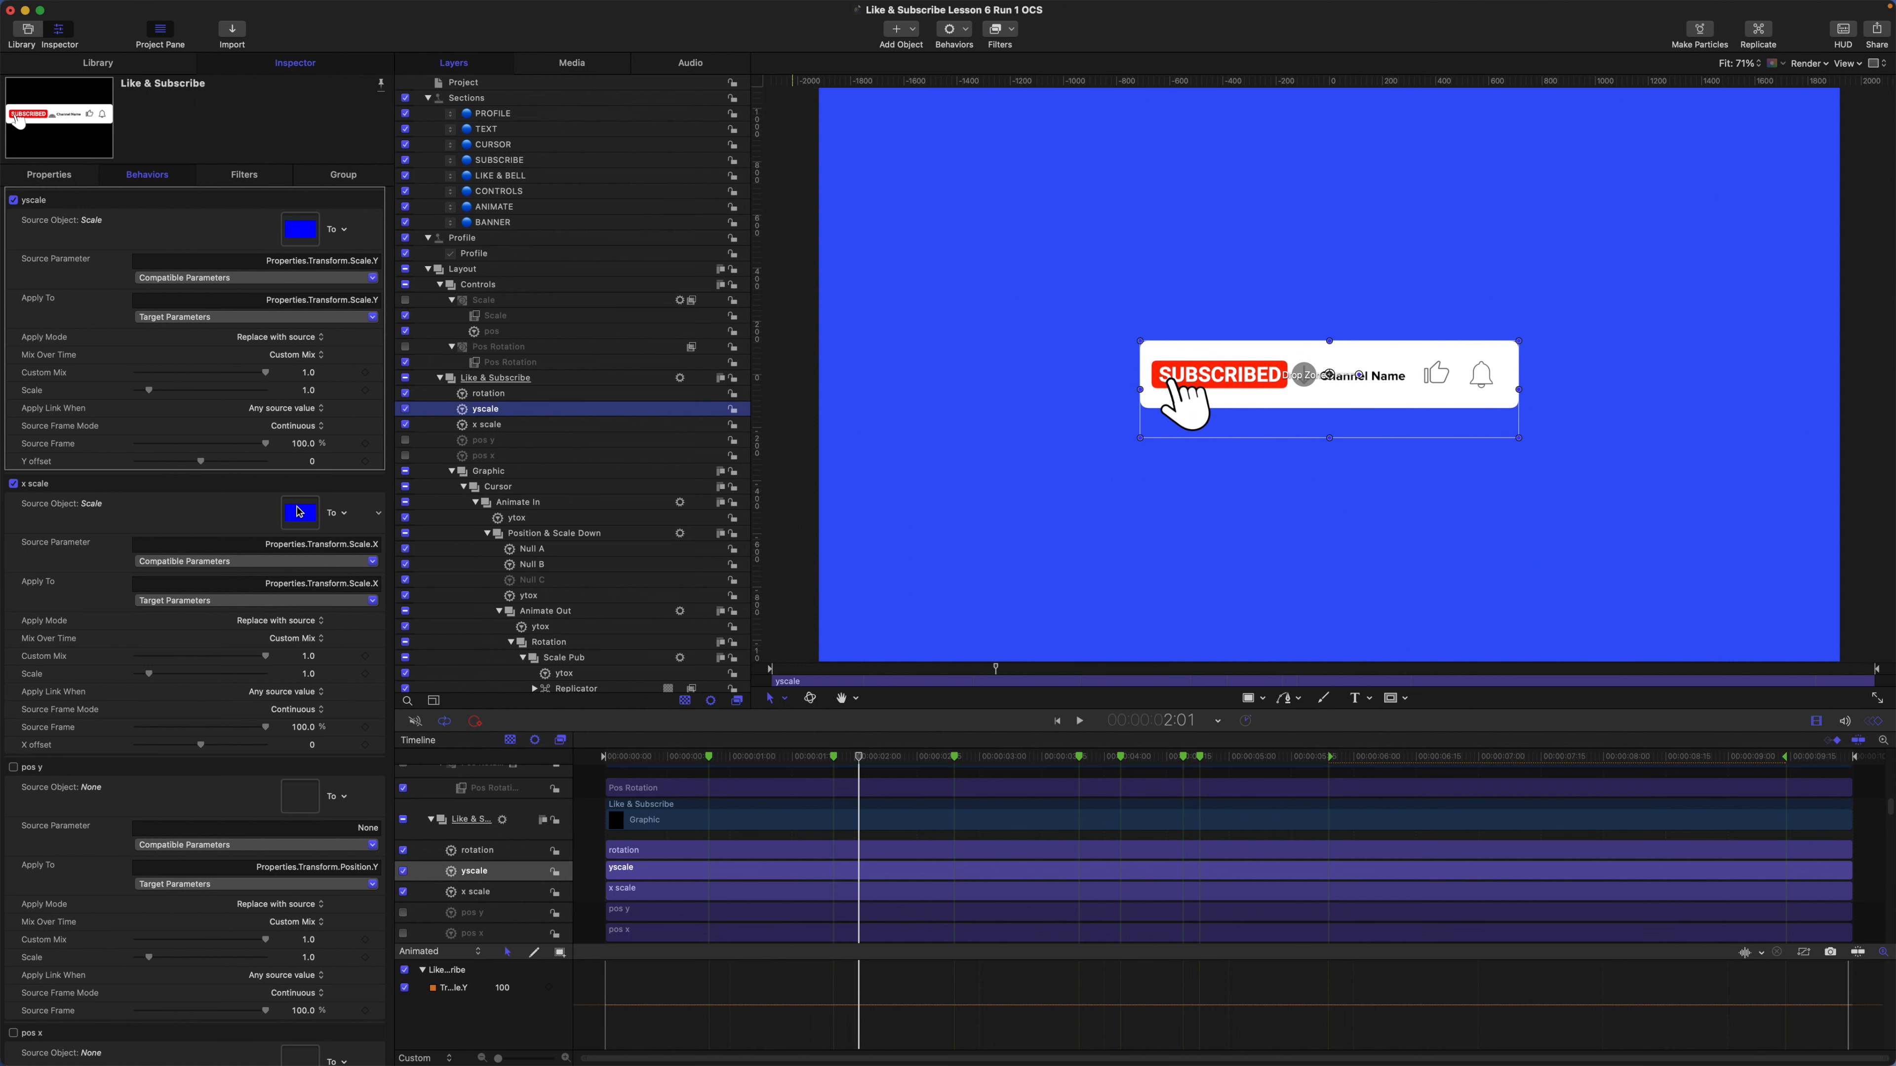
Set the yscale link's source parameter to the Scale filter's Amount.
left_click(322, 280)
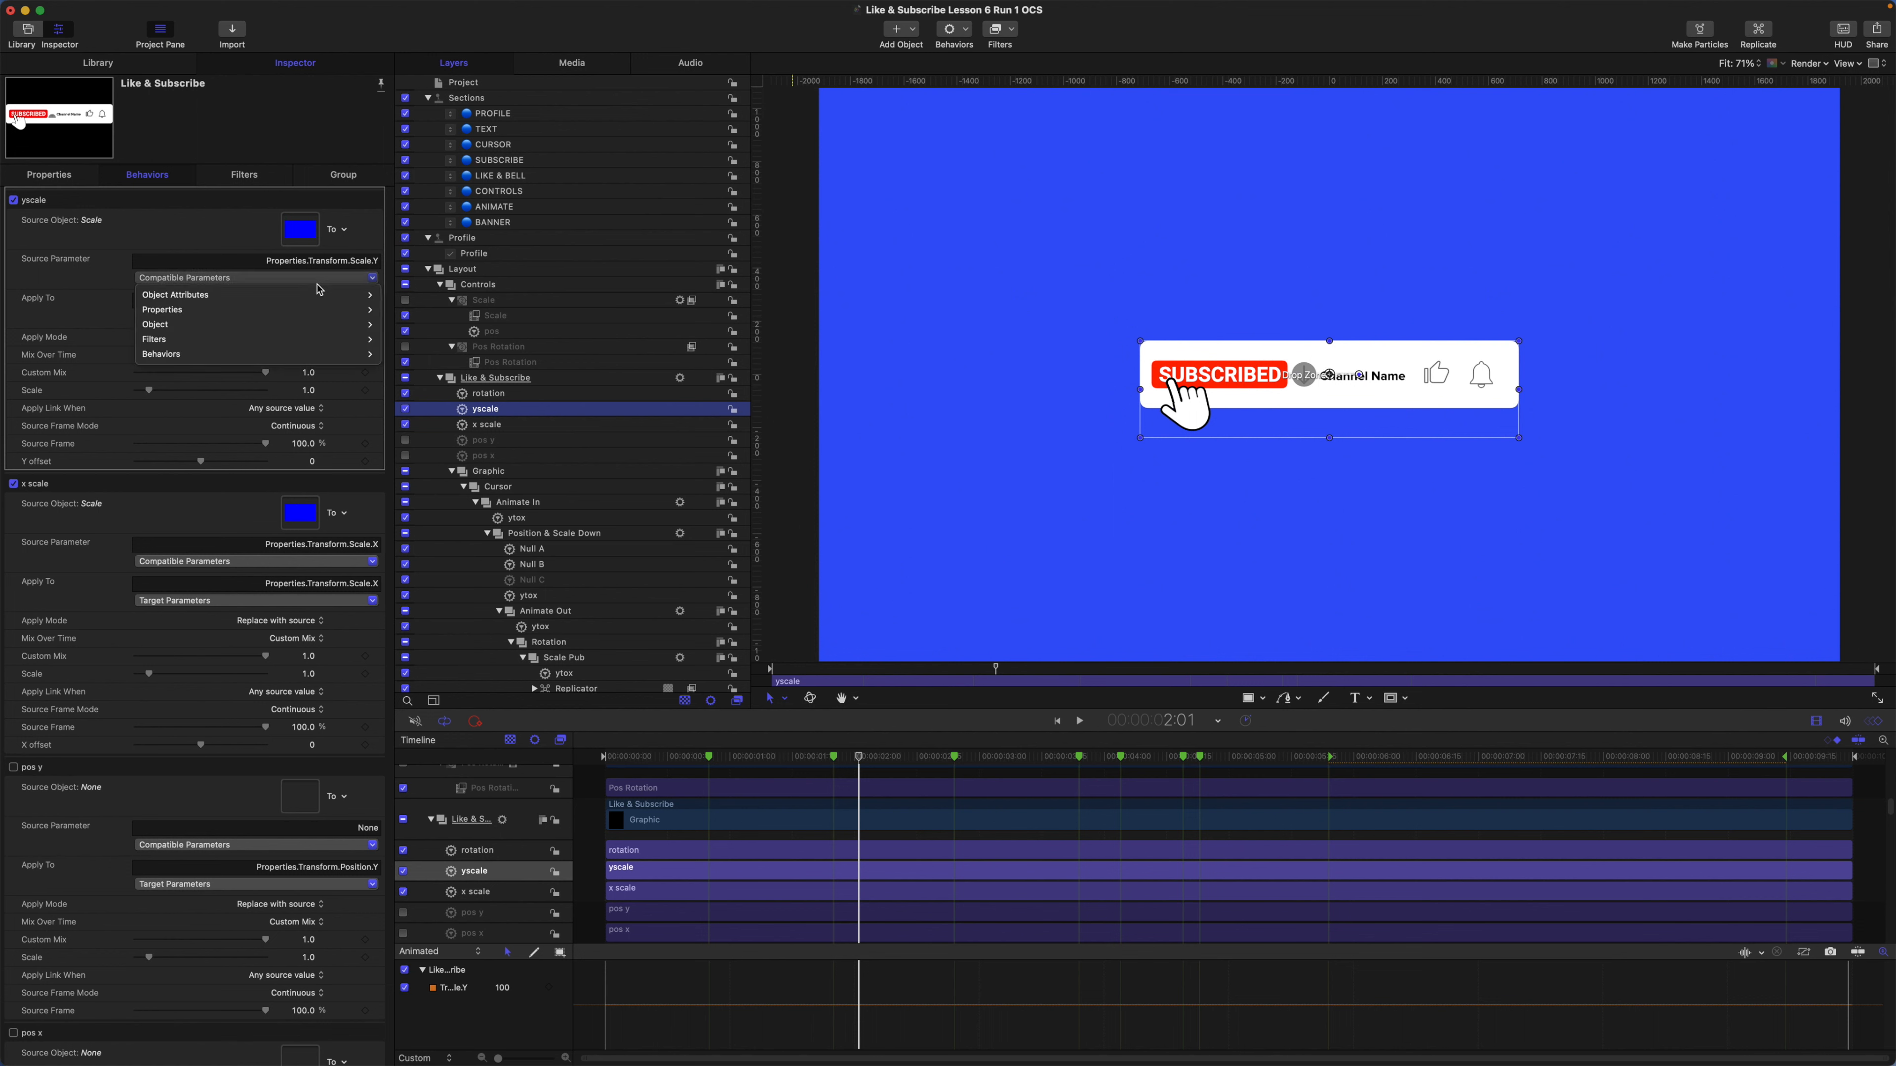
mouse_move(306, 342)
mouse_move(394, 344)
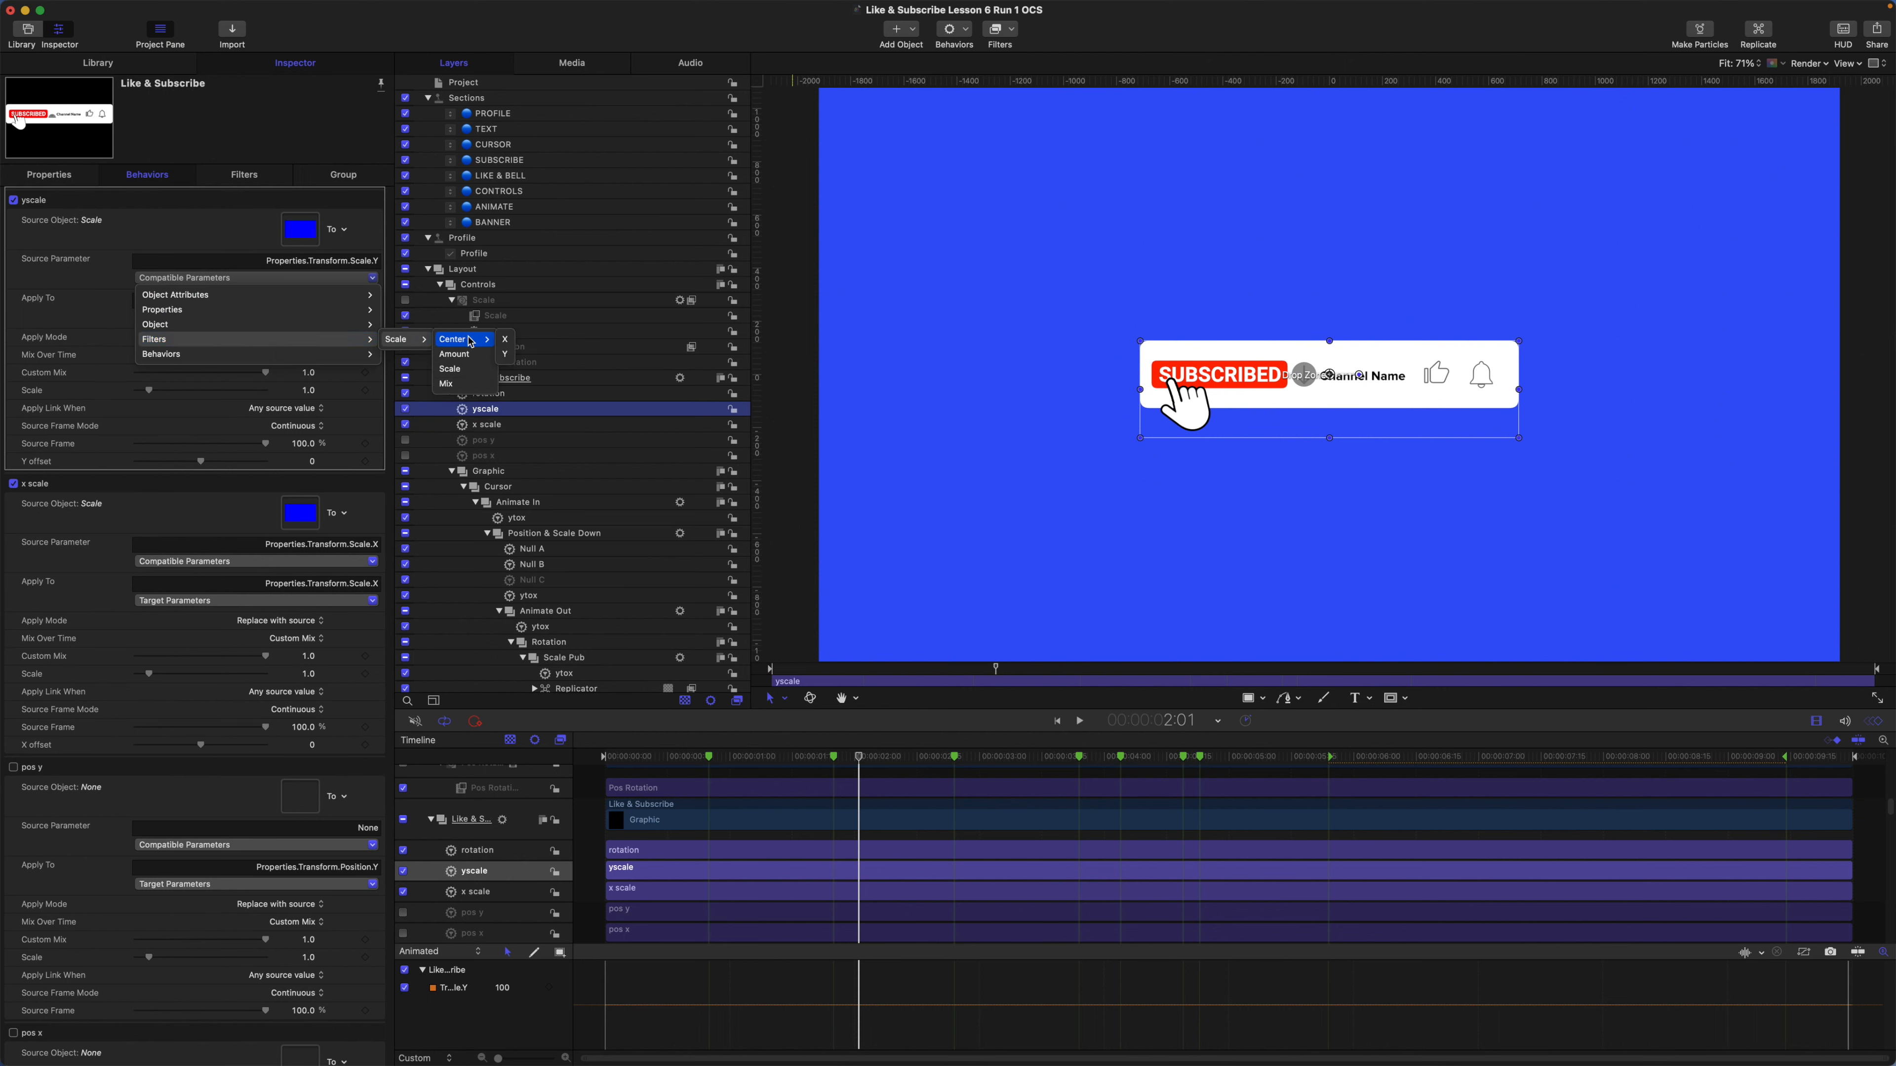
left_click(470, 357)
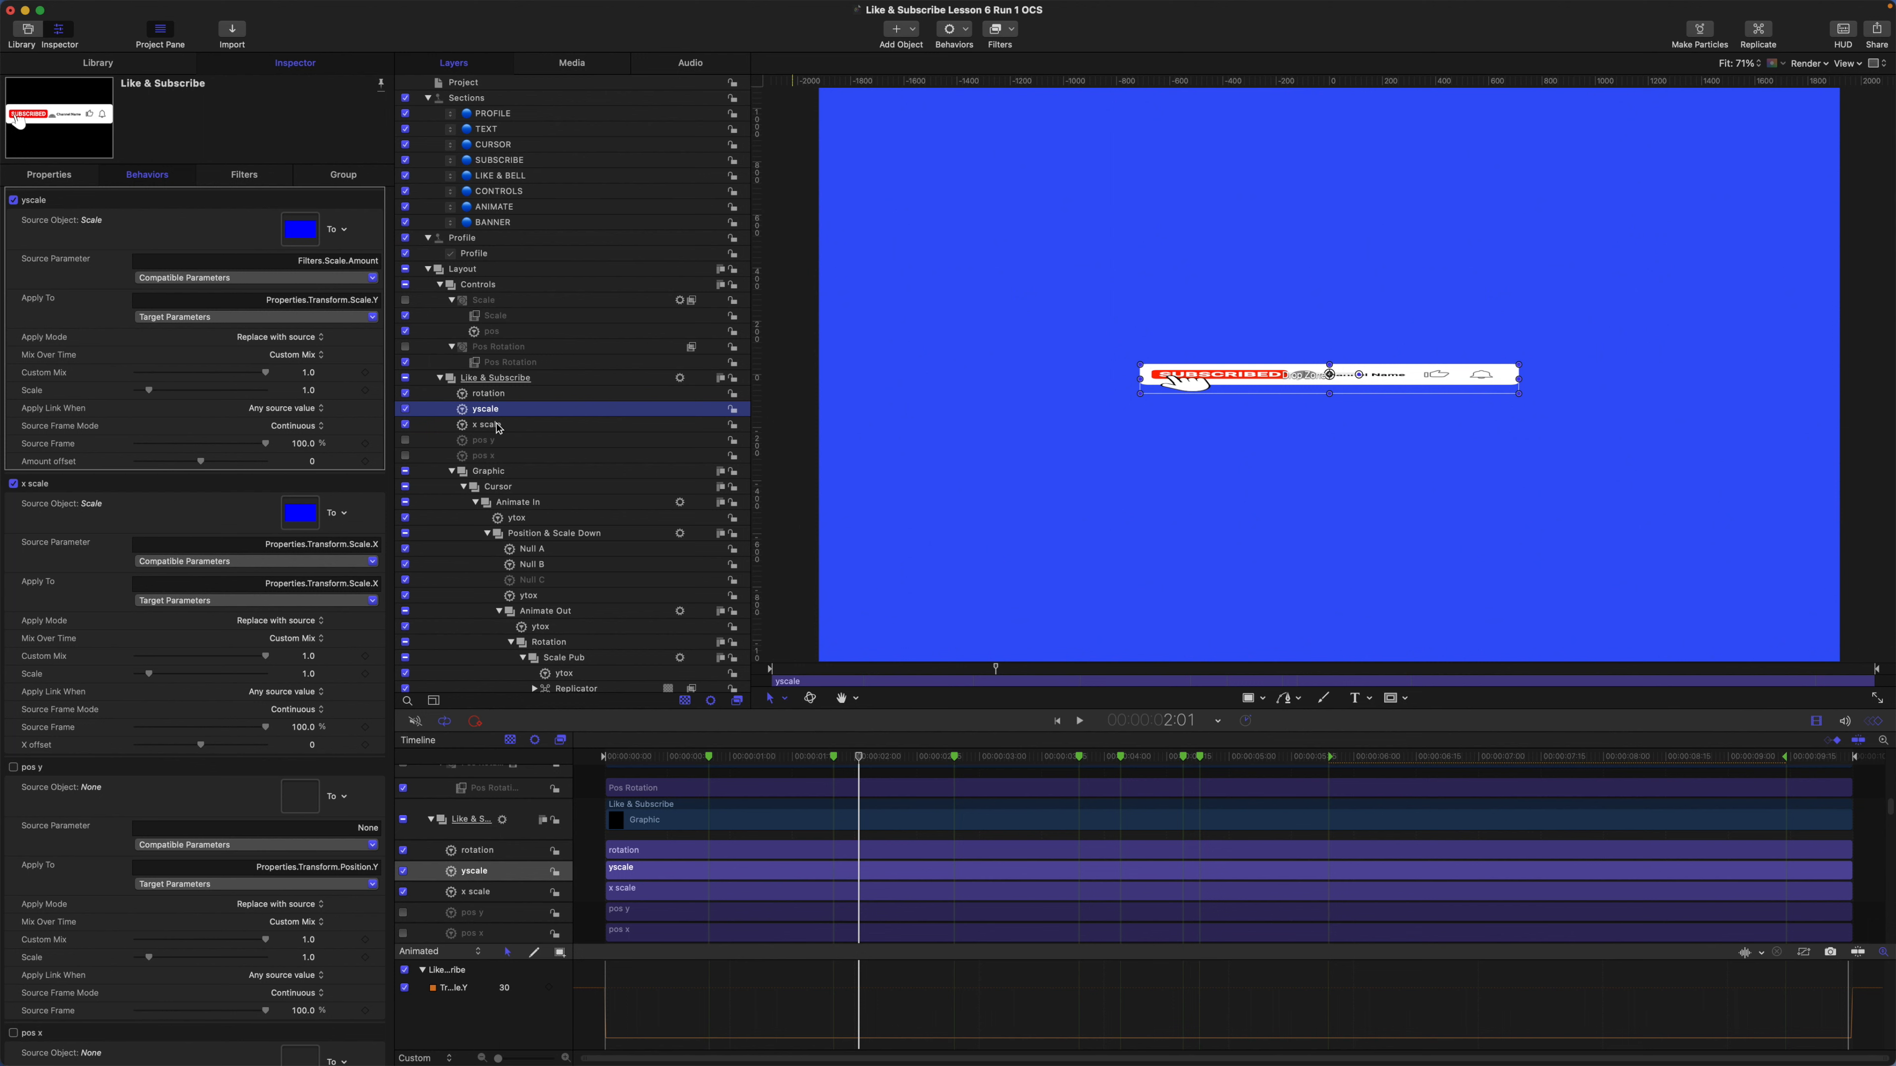
Set the x scale link's source parameter to the Scale filter's Amount.
left_click(324, 562)
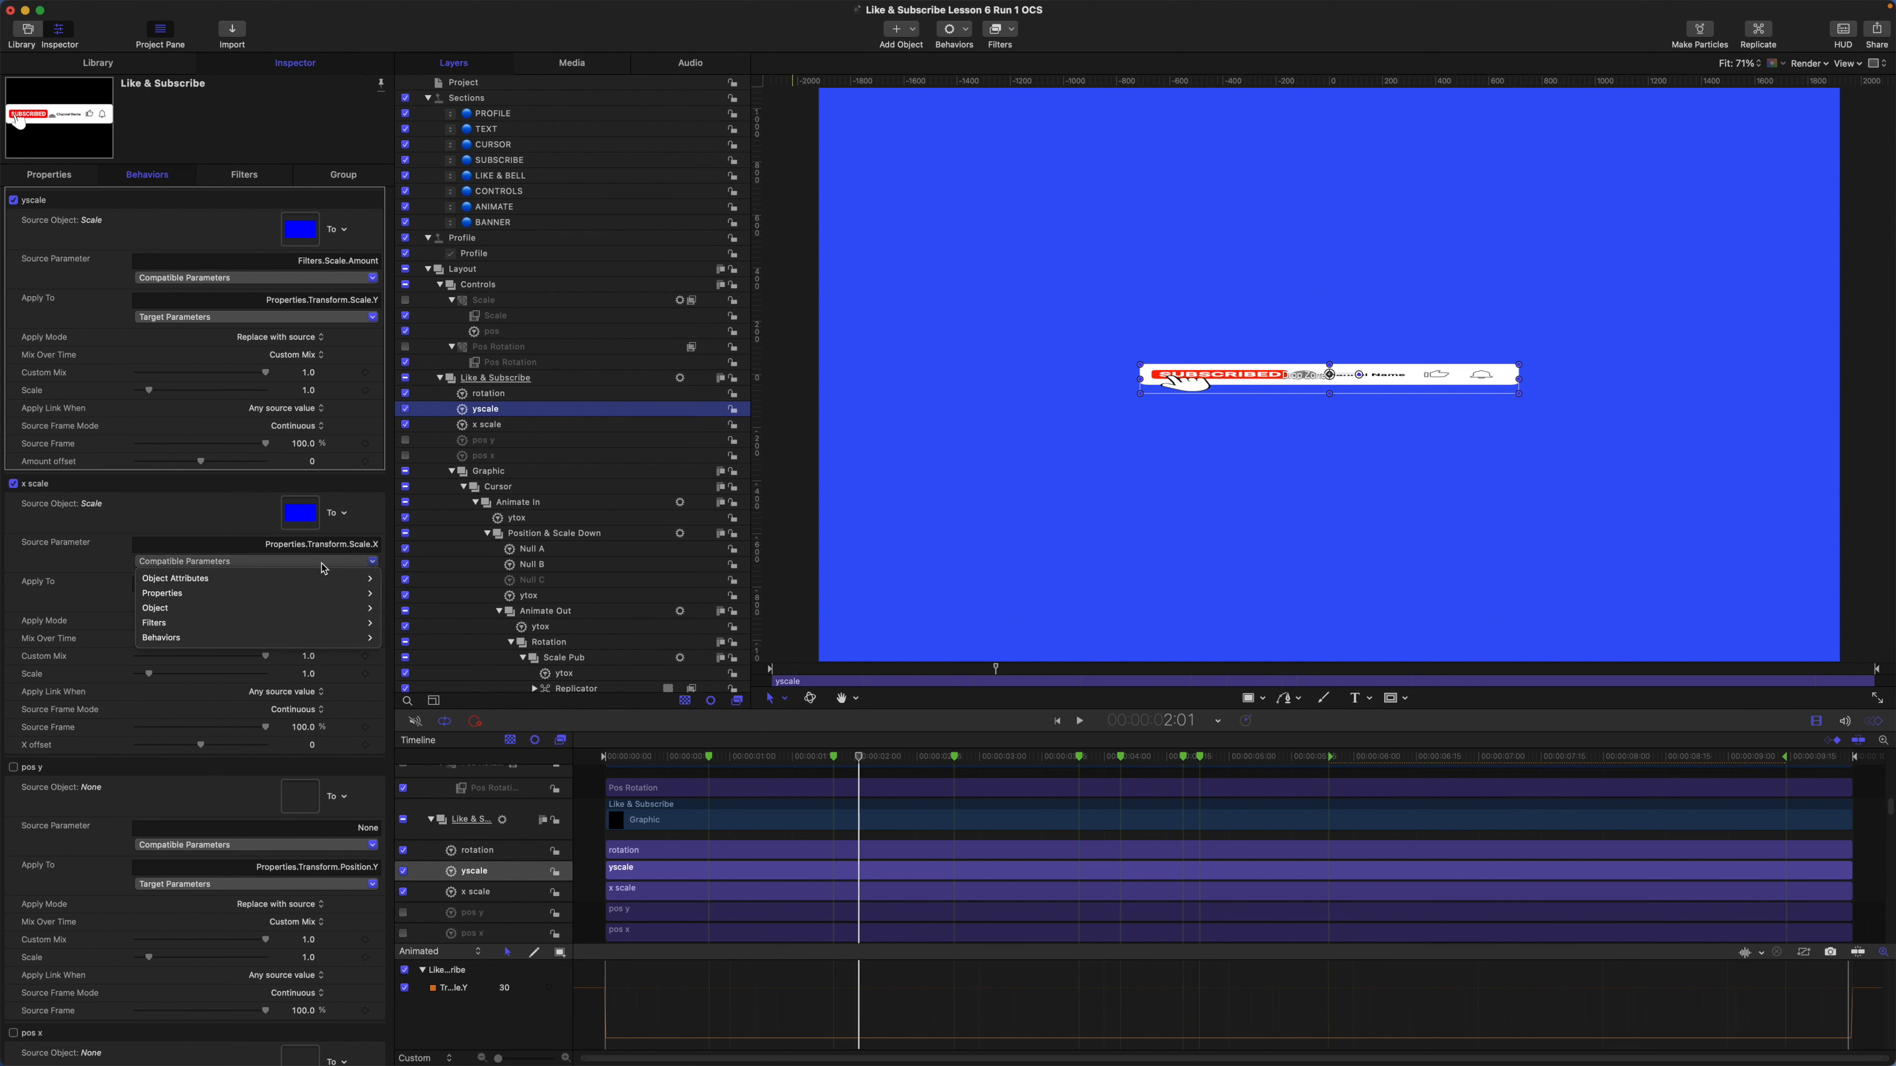
mouse_move(313, 626)
mouse_move(401, 626)
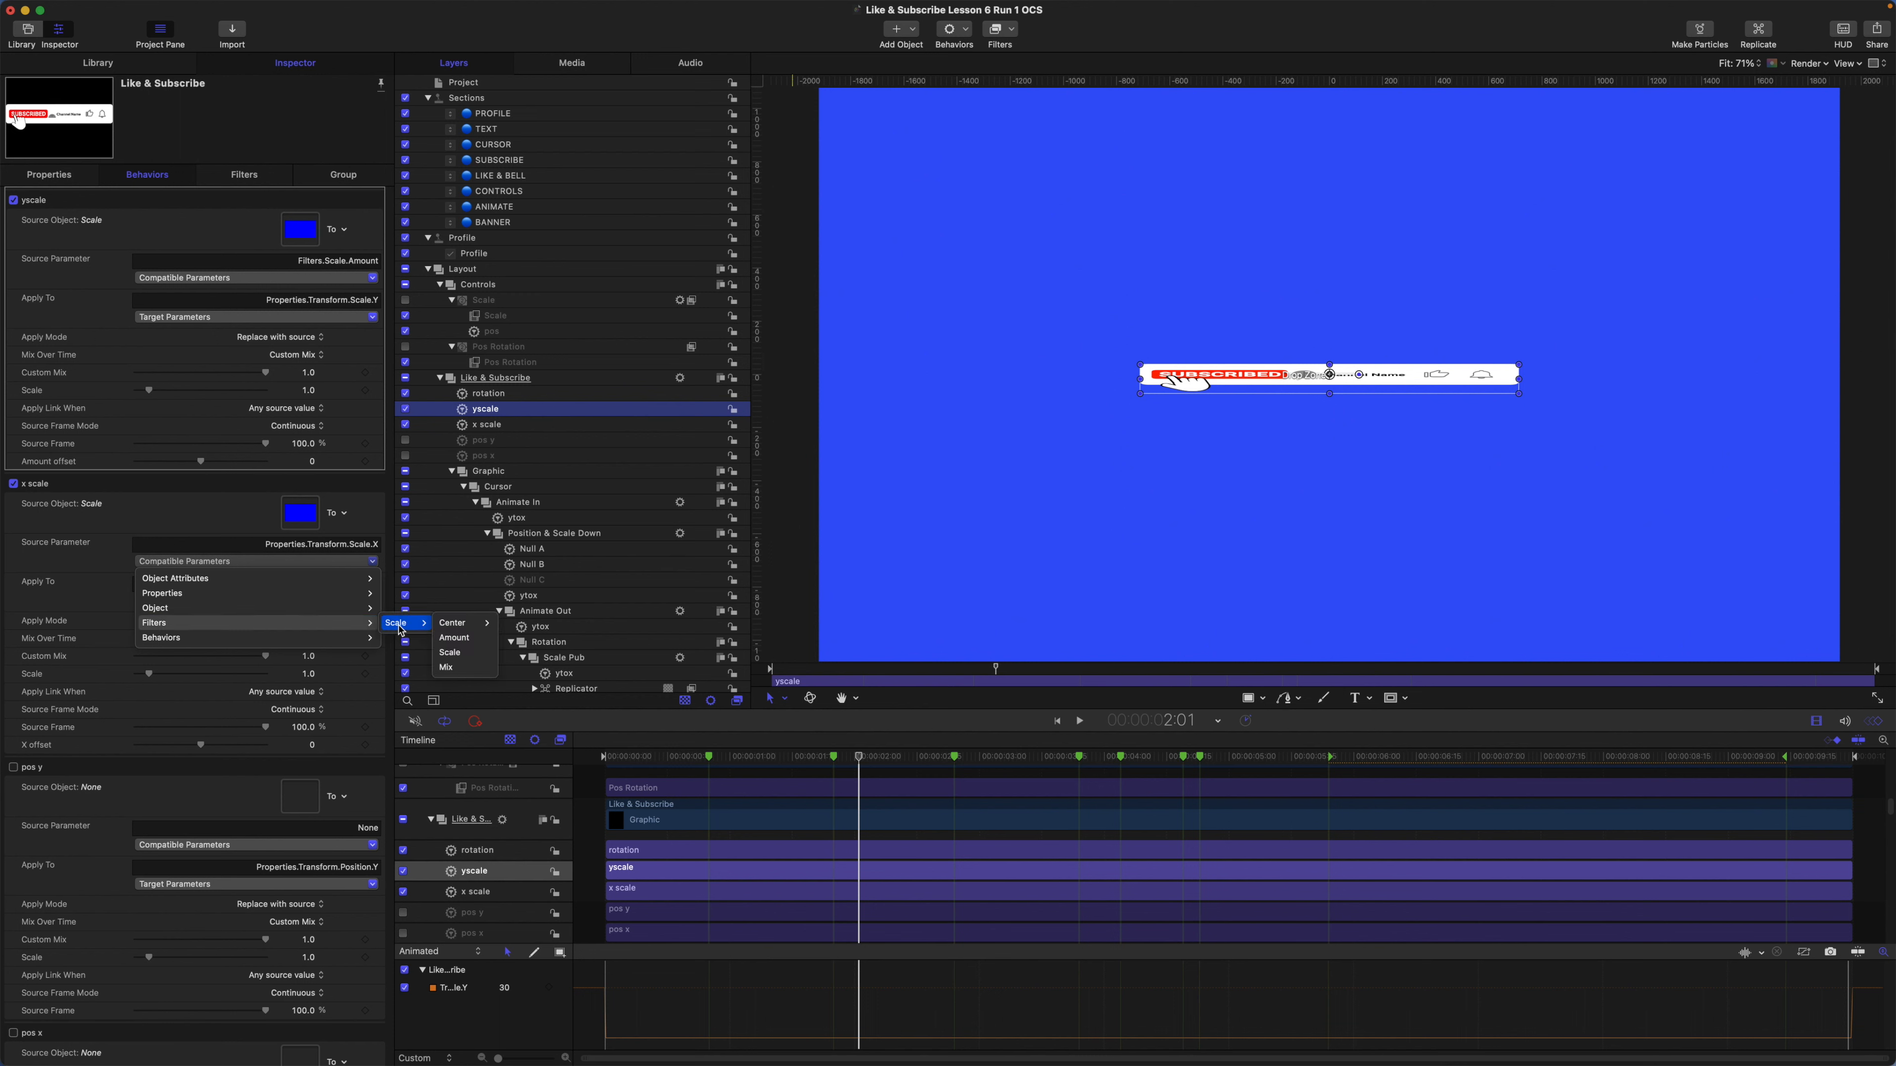
left_click(473, 638)
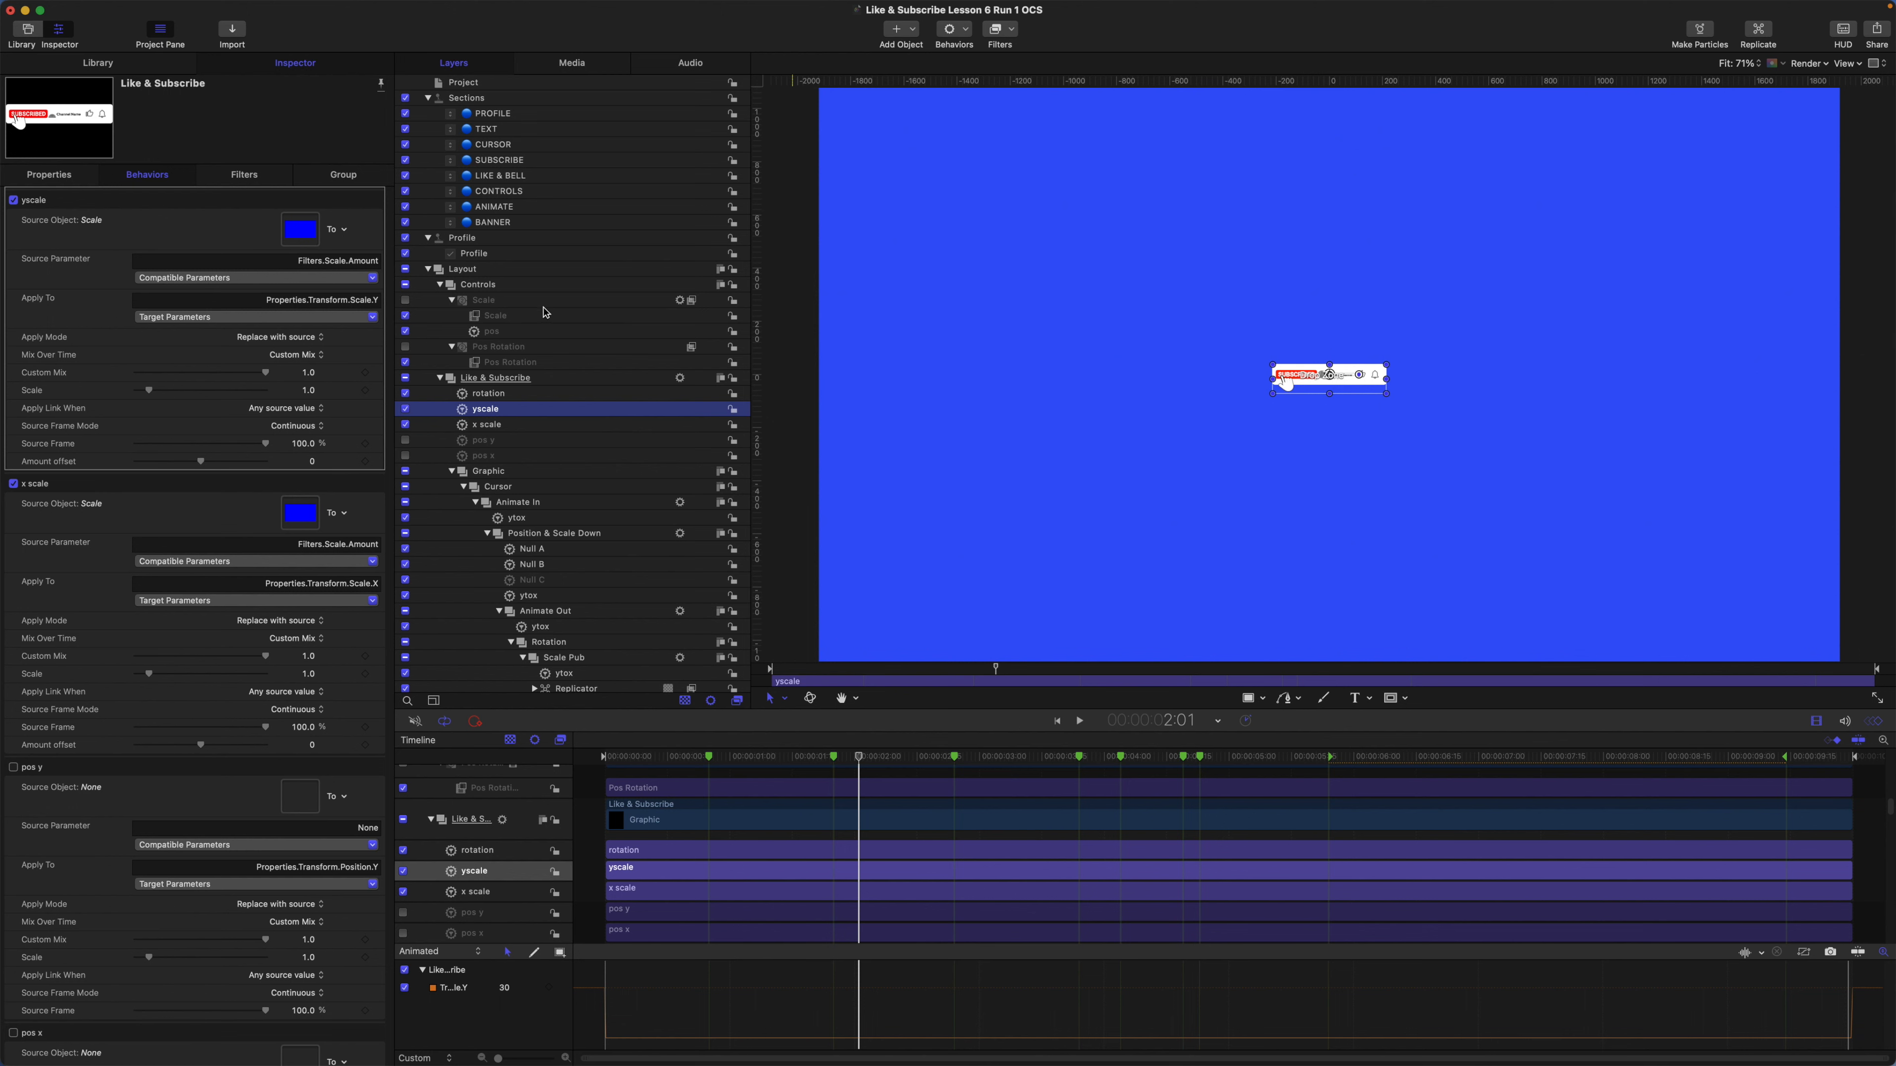
Check the Scale filter's Amount, and set the Scale multiplier of both the yscale and x scale links to 3.33.
left_click(504, 320)
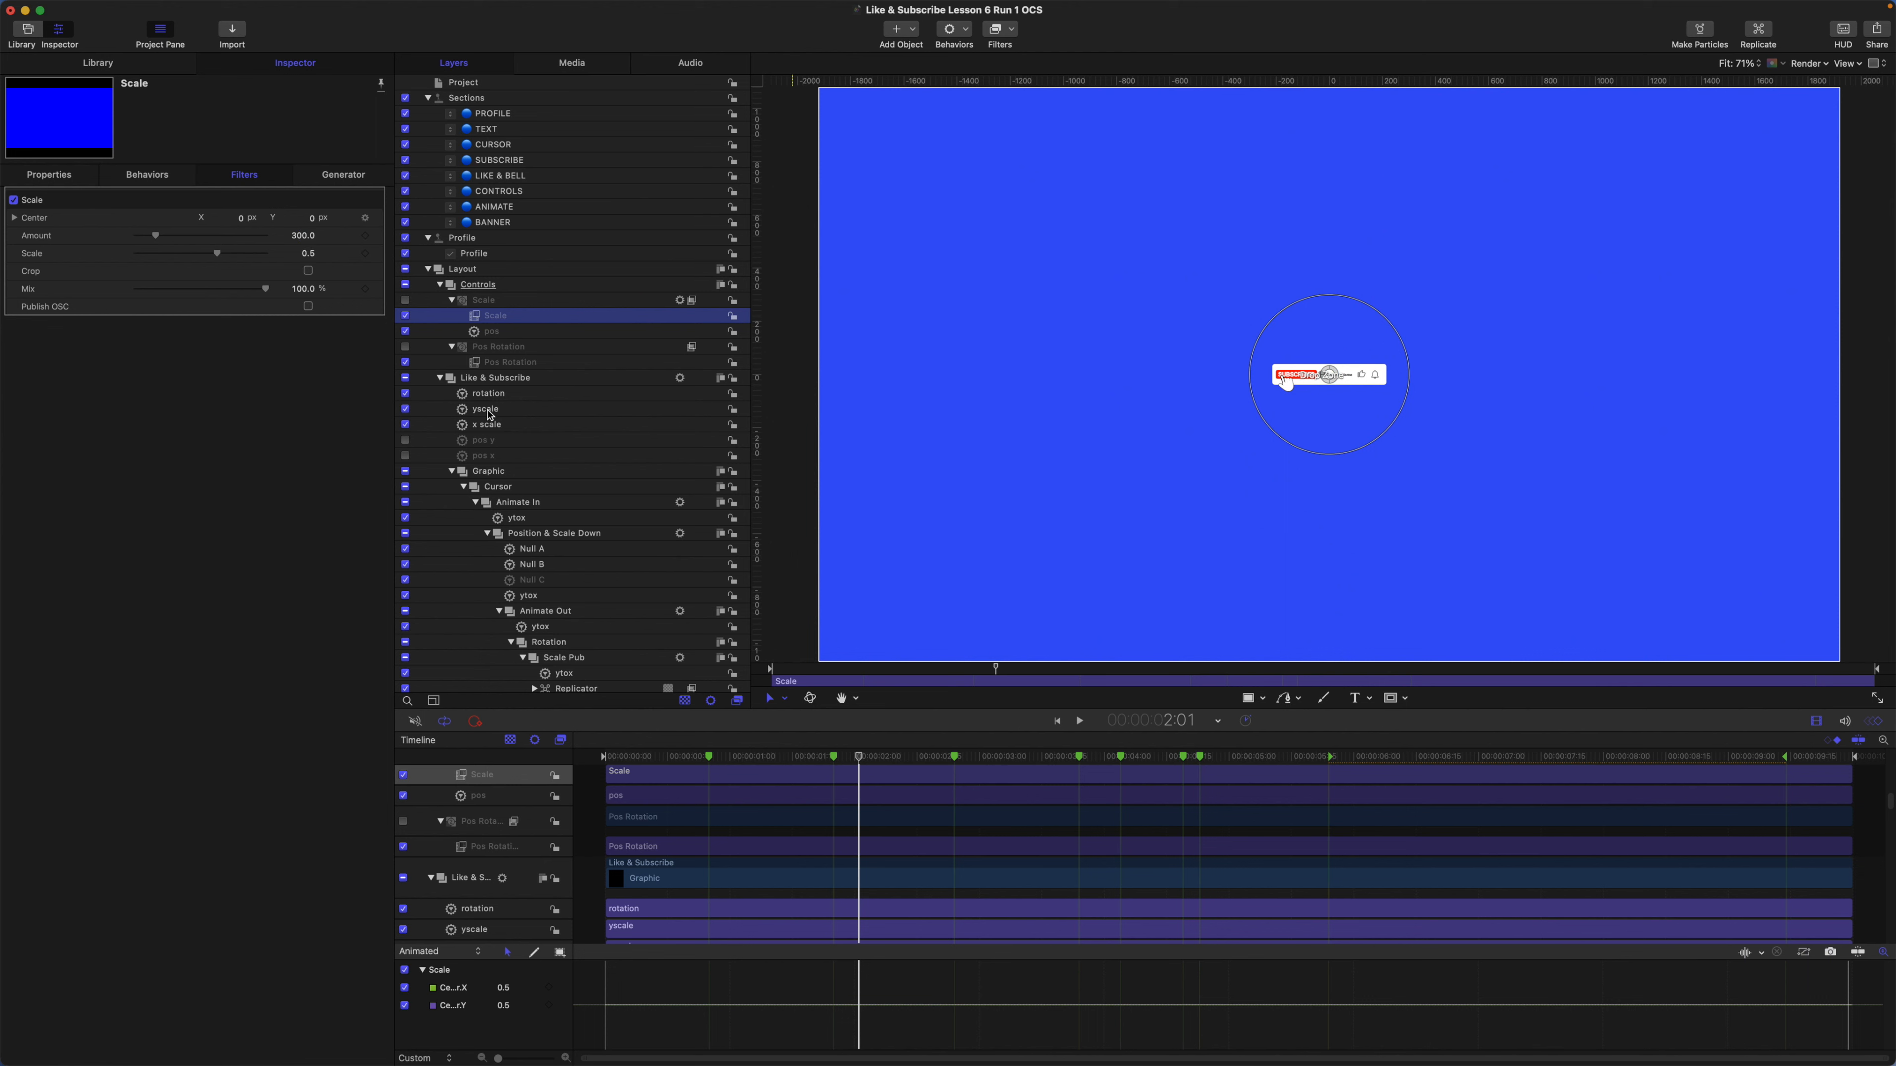
left_click(490, 416)
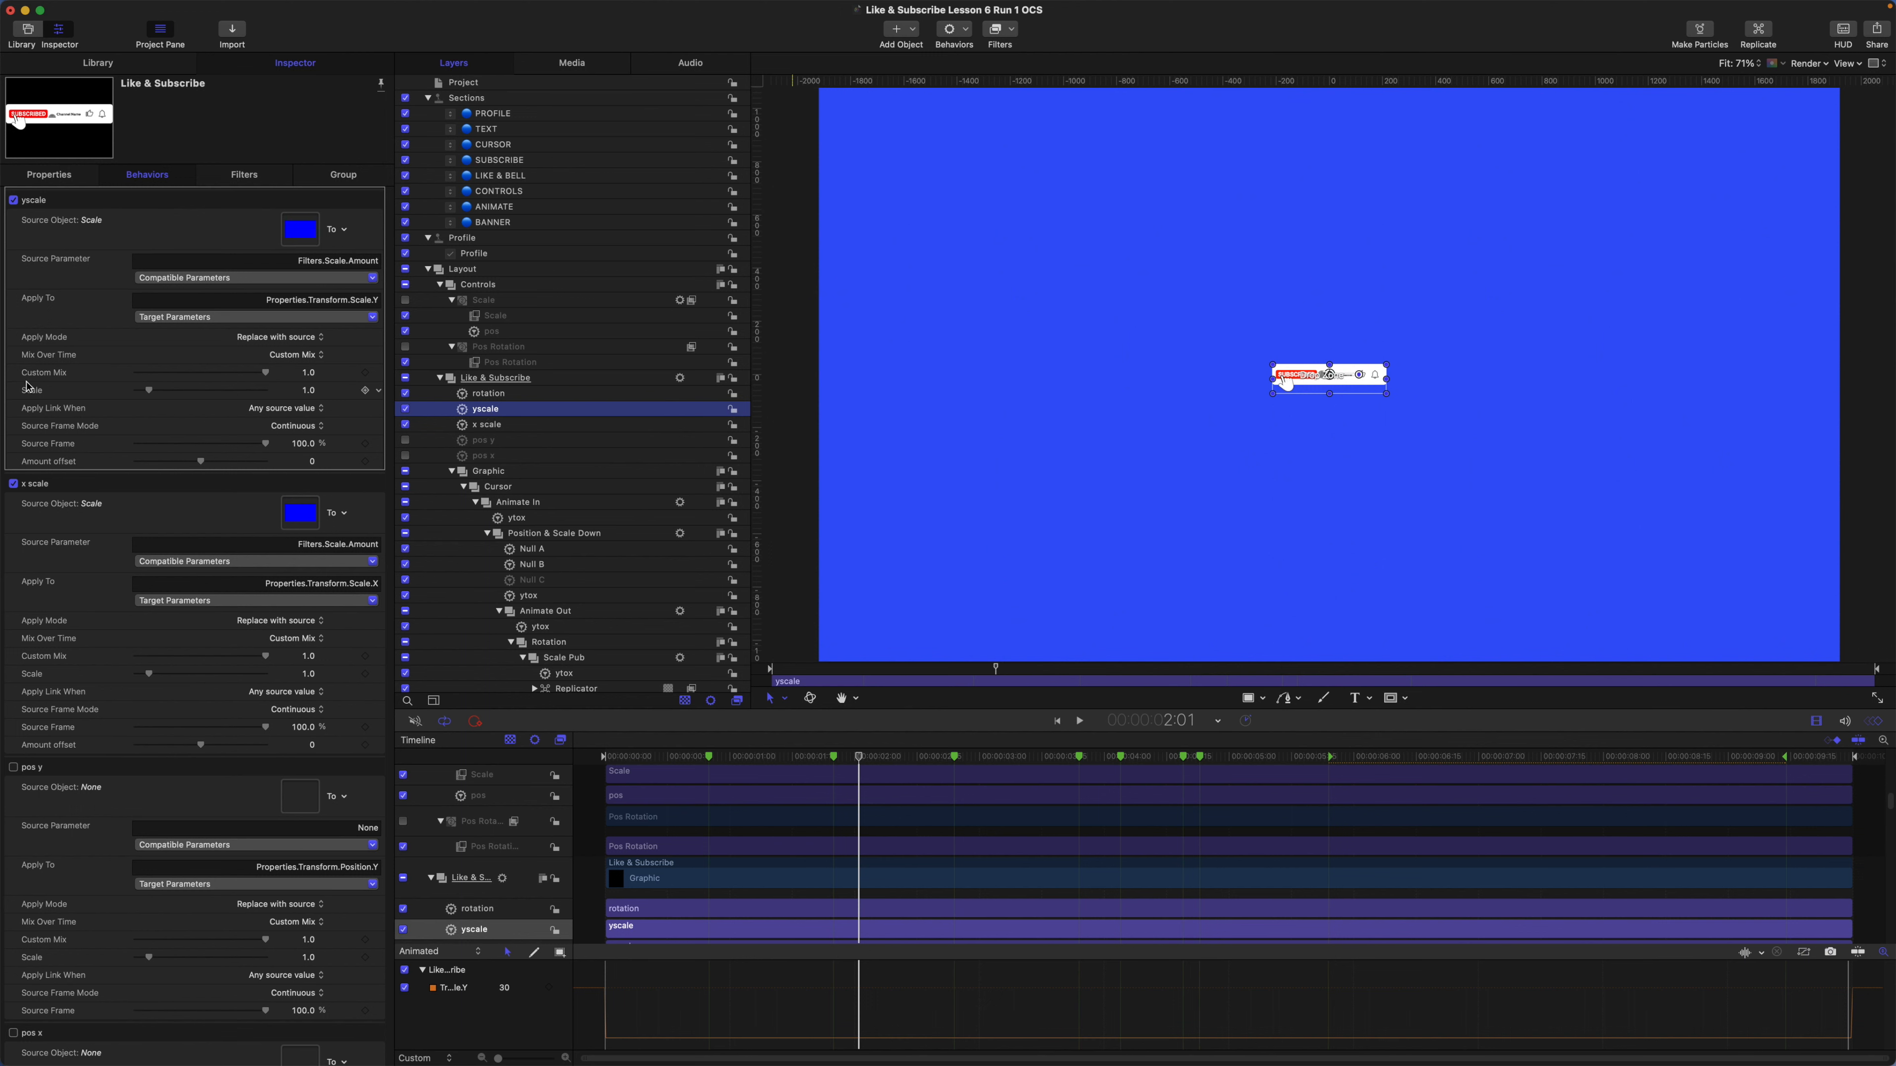
left_click(311, 393)
type("3.33")
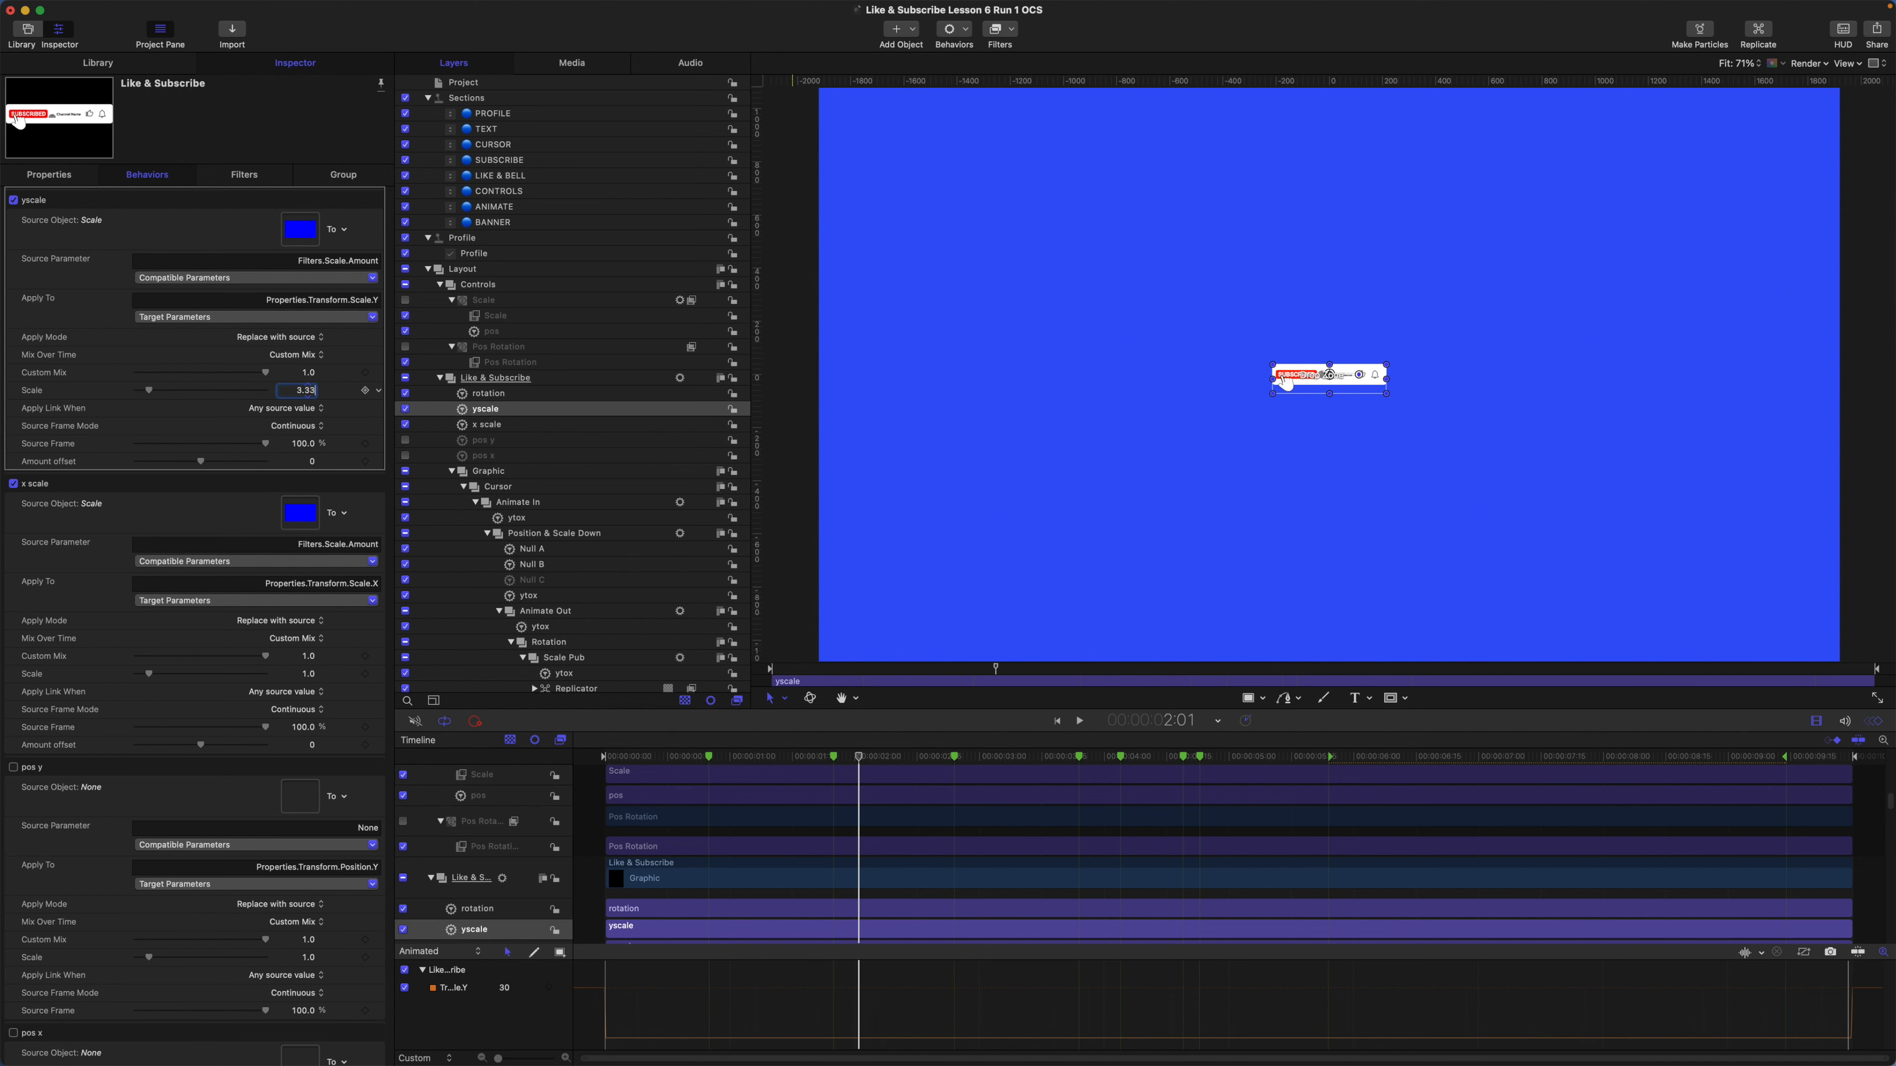
key("Return")
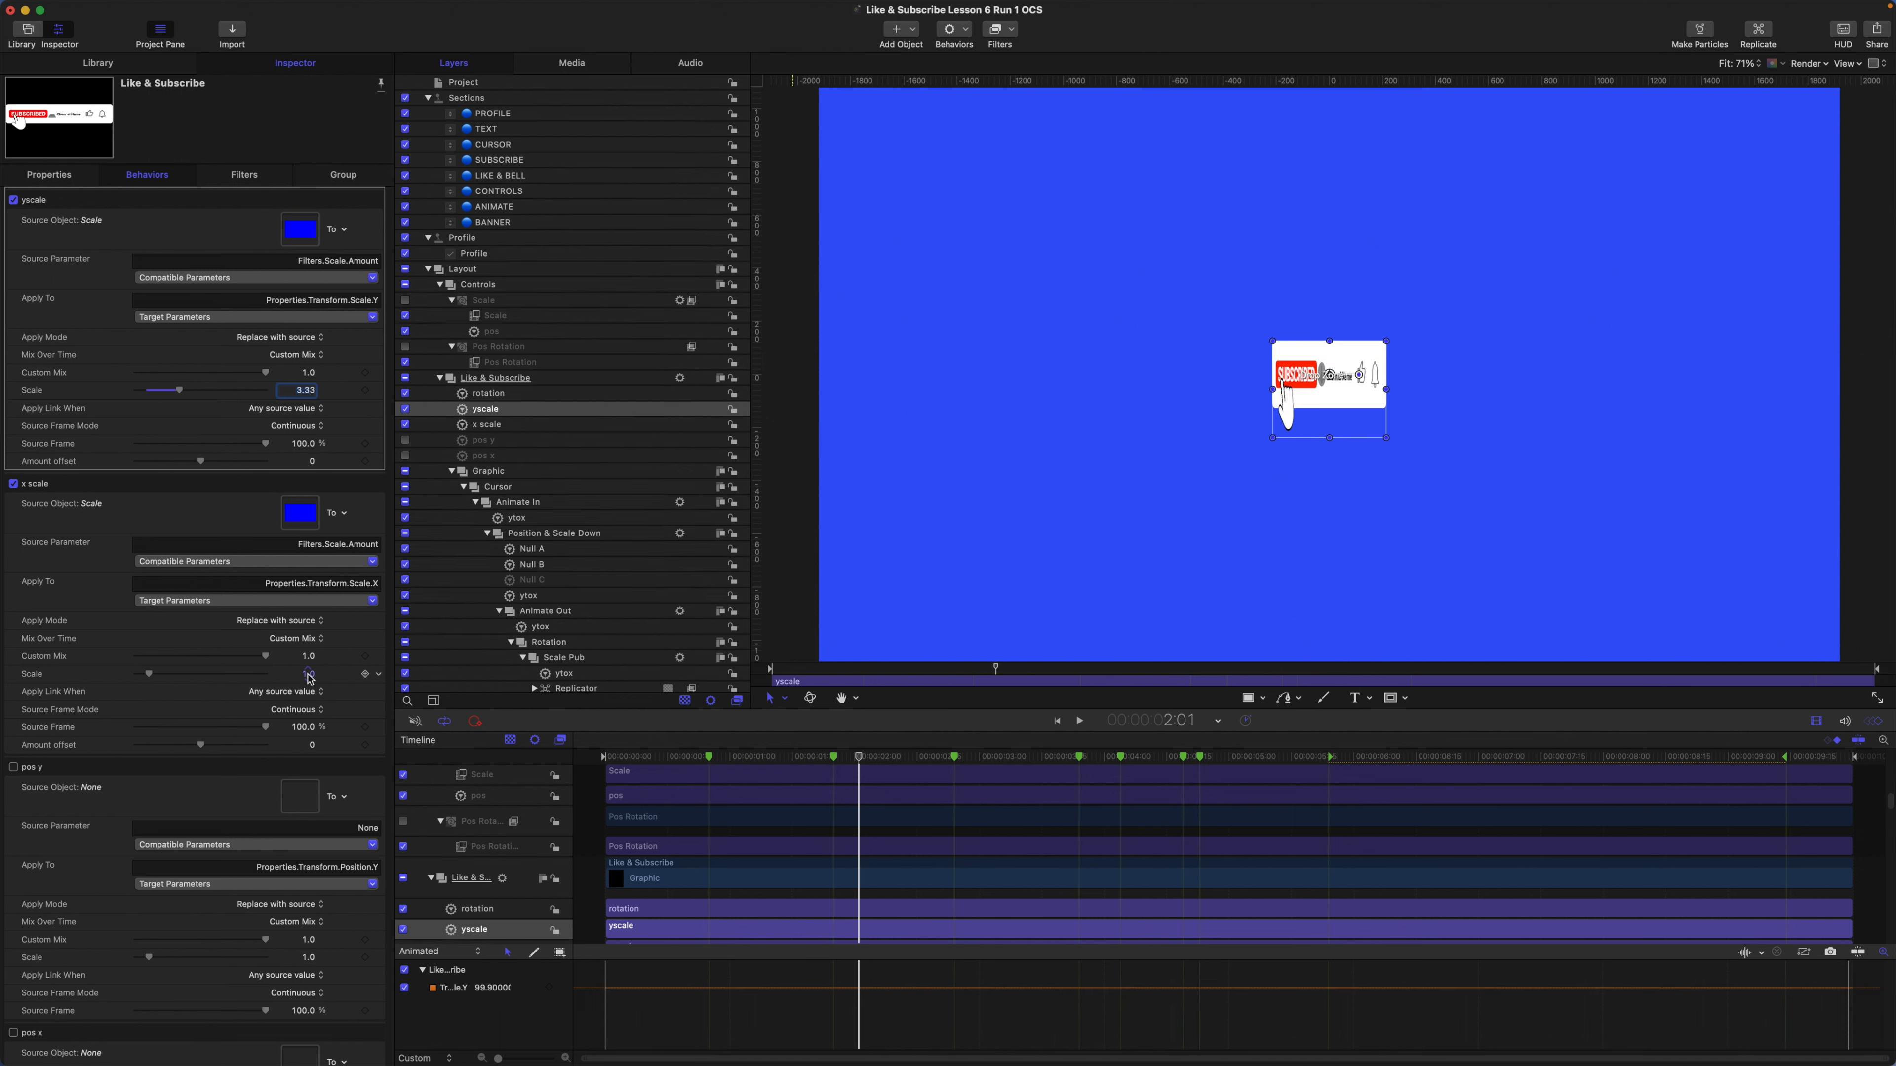
left_click(309, 674)
type("3.33")
key("Return")
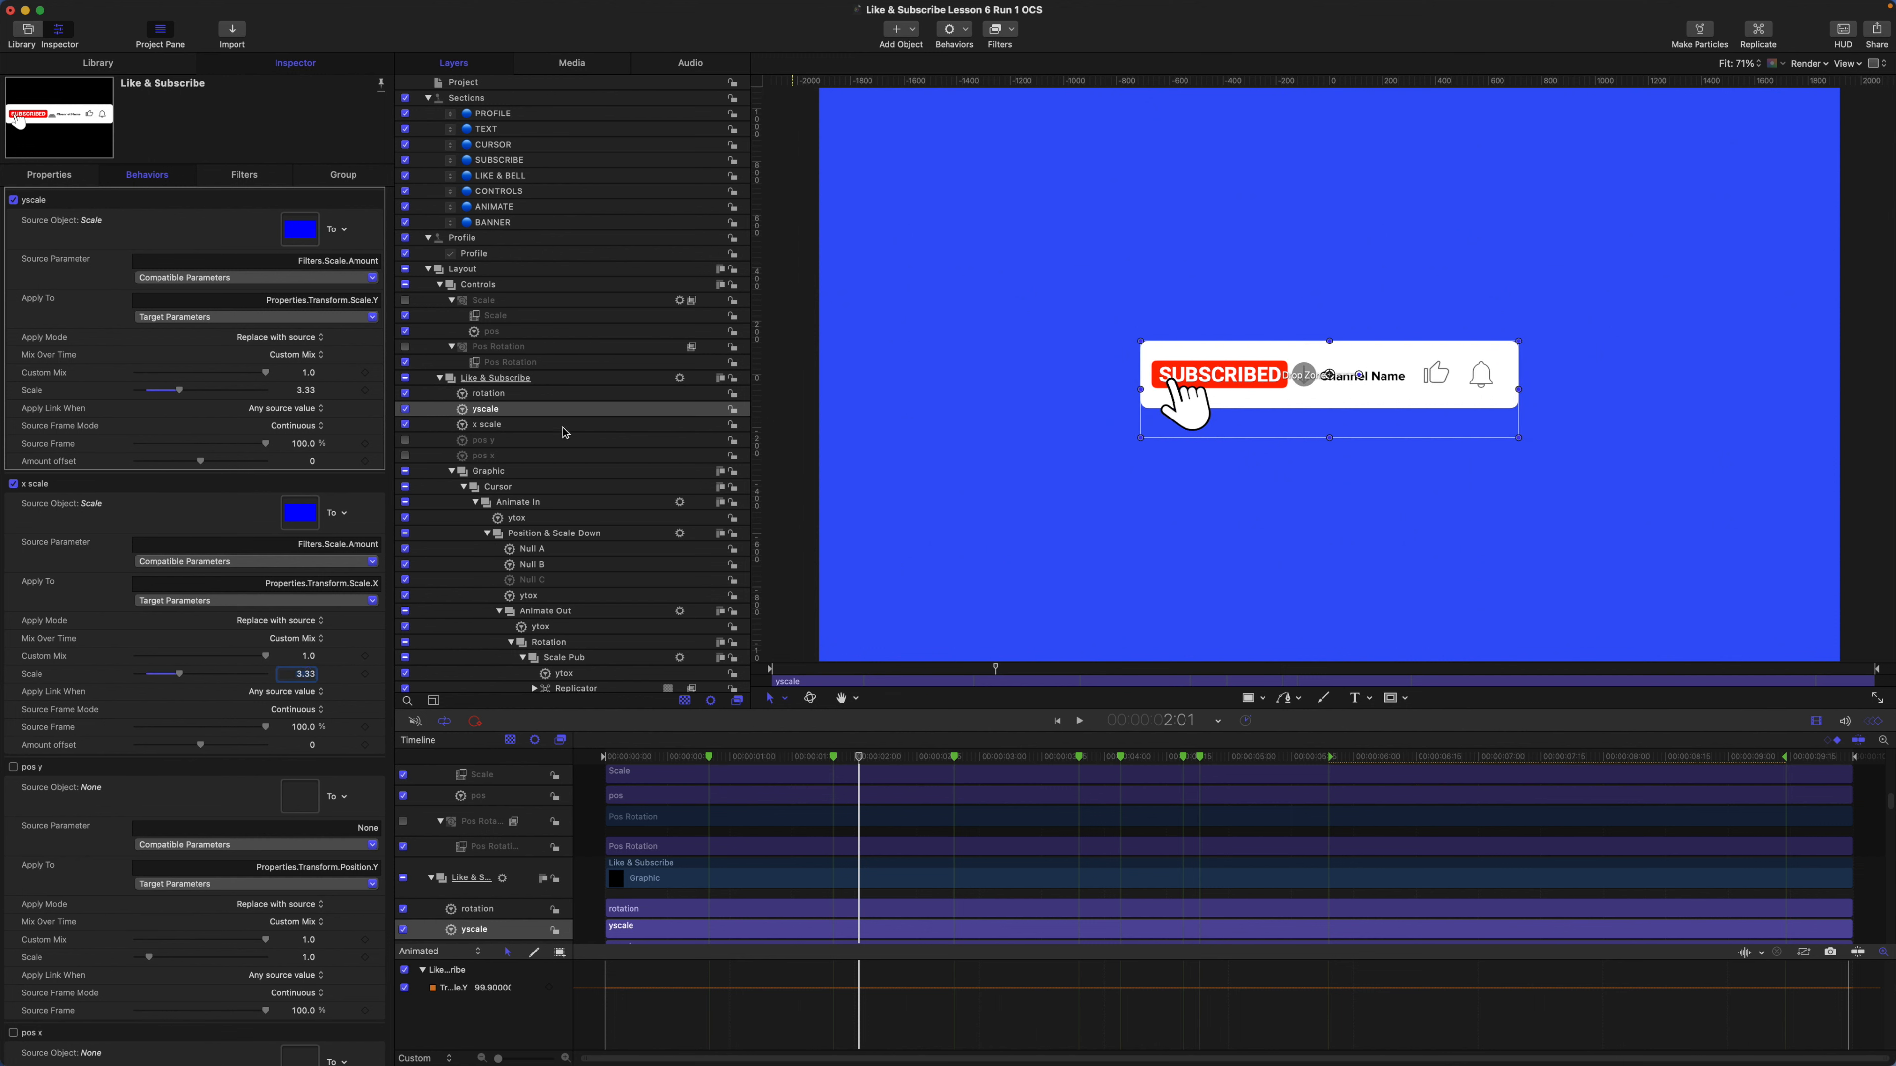
Test the scale links by enlarging the Scale filter's on-screen circle to an Amount of about 462, and undo the change.
left_click(509, 320)
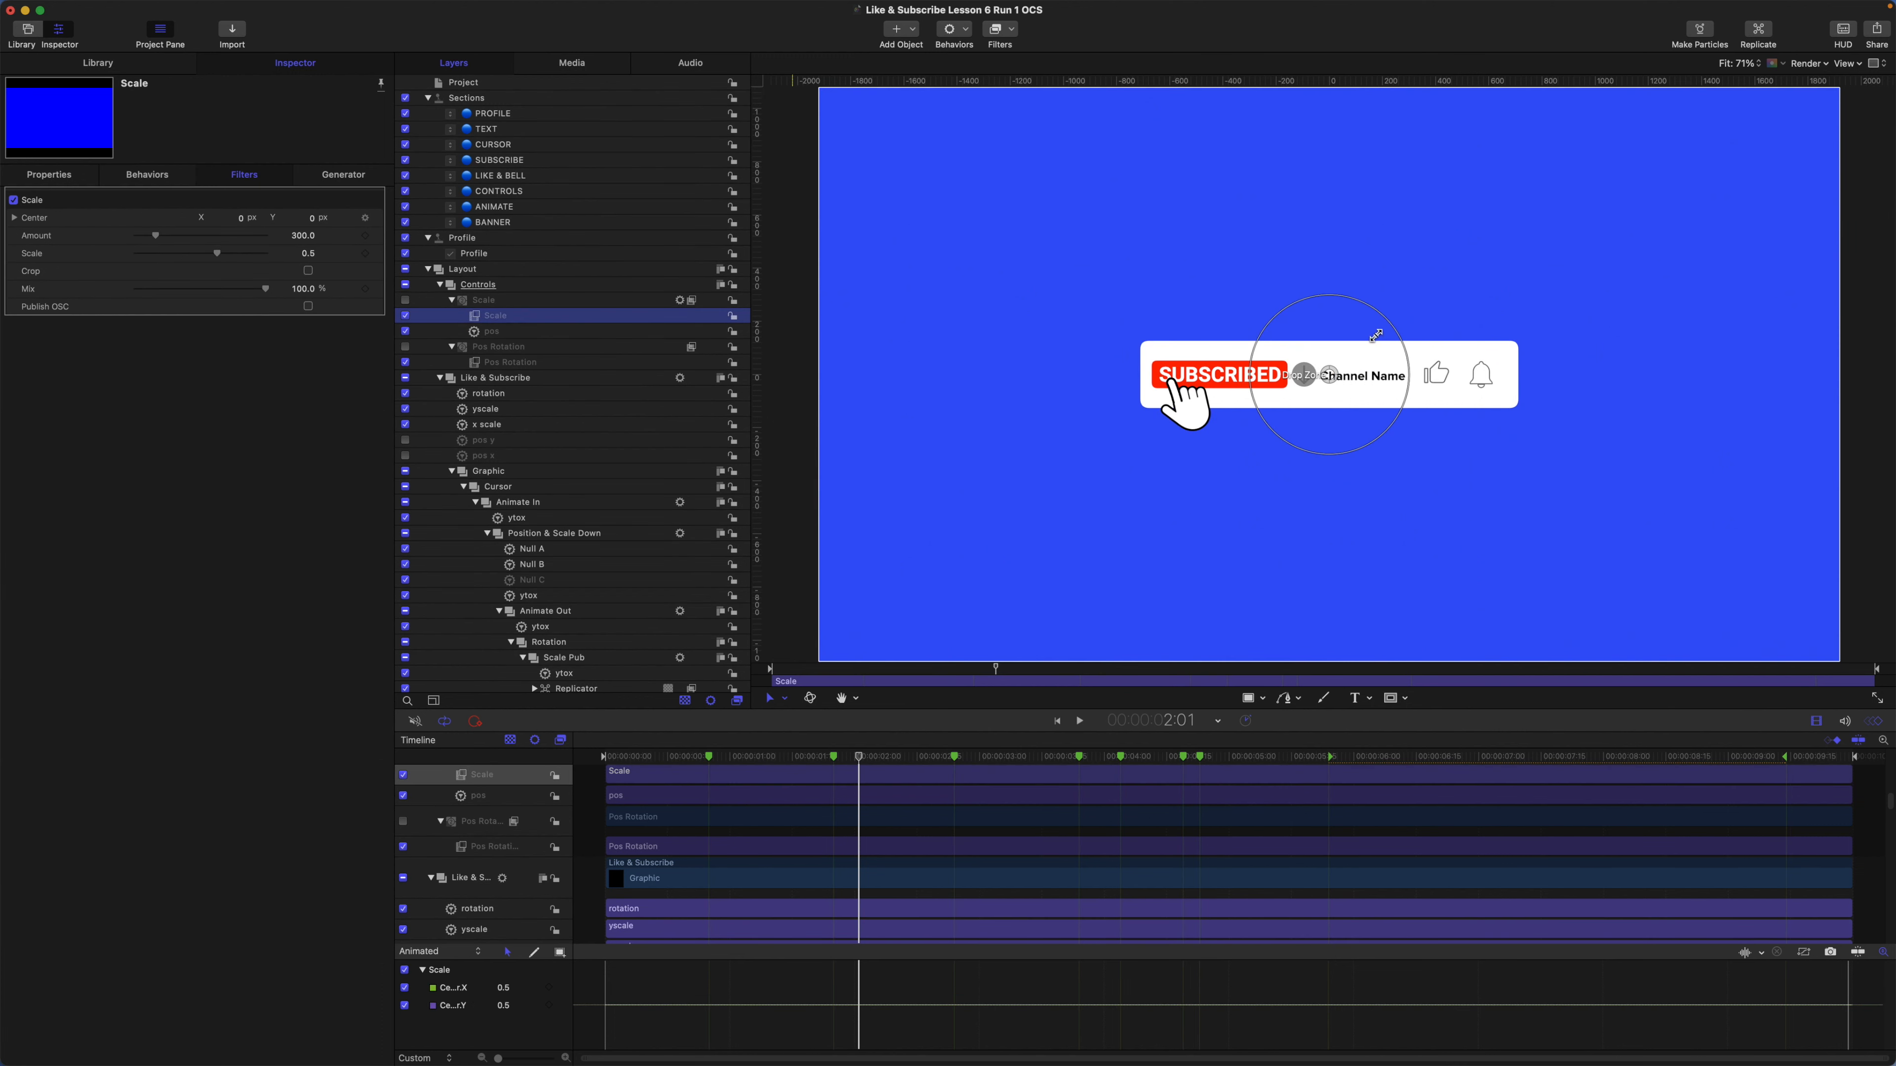
mouse_move(1384, 317)
left_mouse_down()
mouse_move(1448, 319)
mouse_move(1411, 319)
left_mouse_up()
key("super+z")
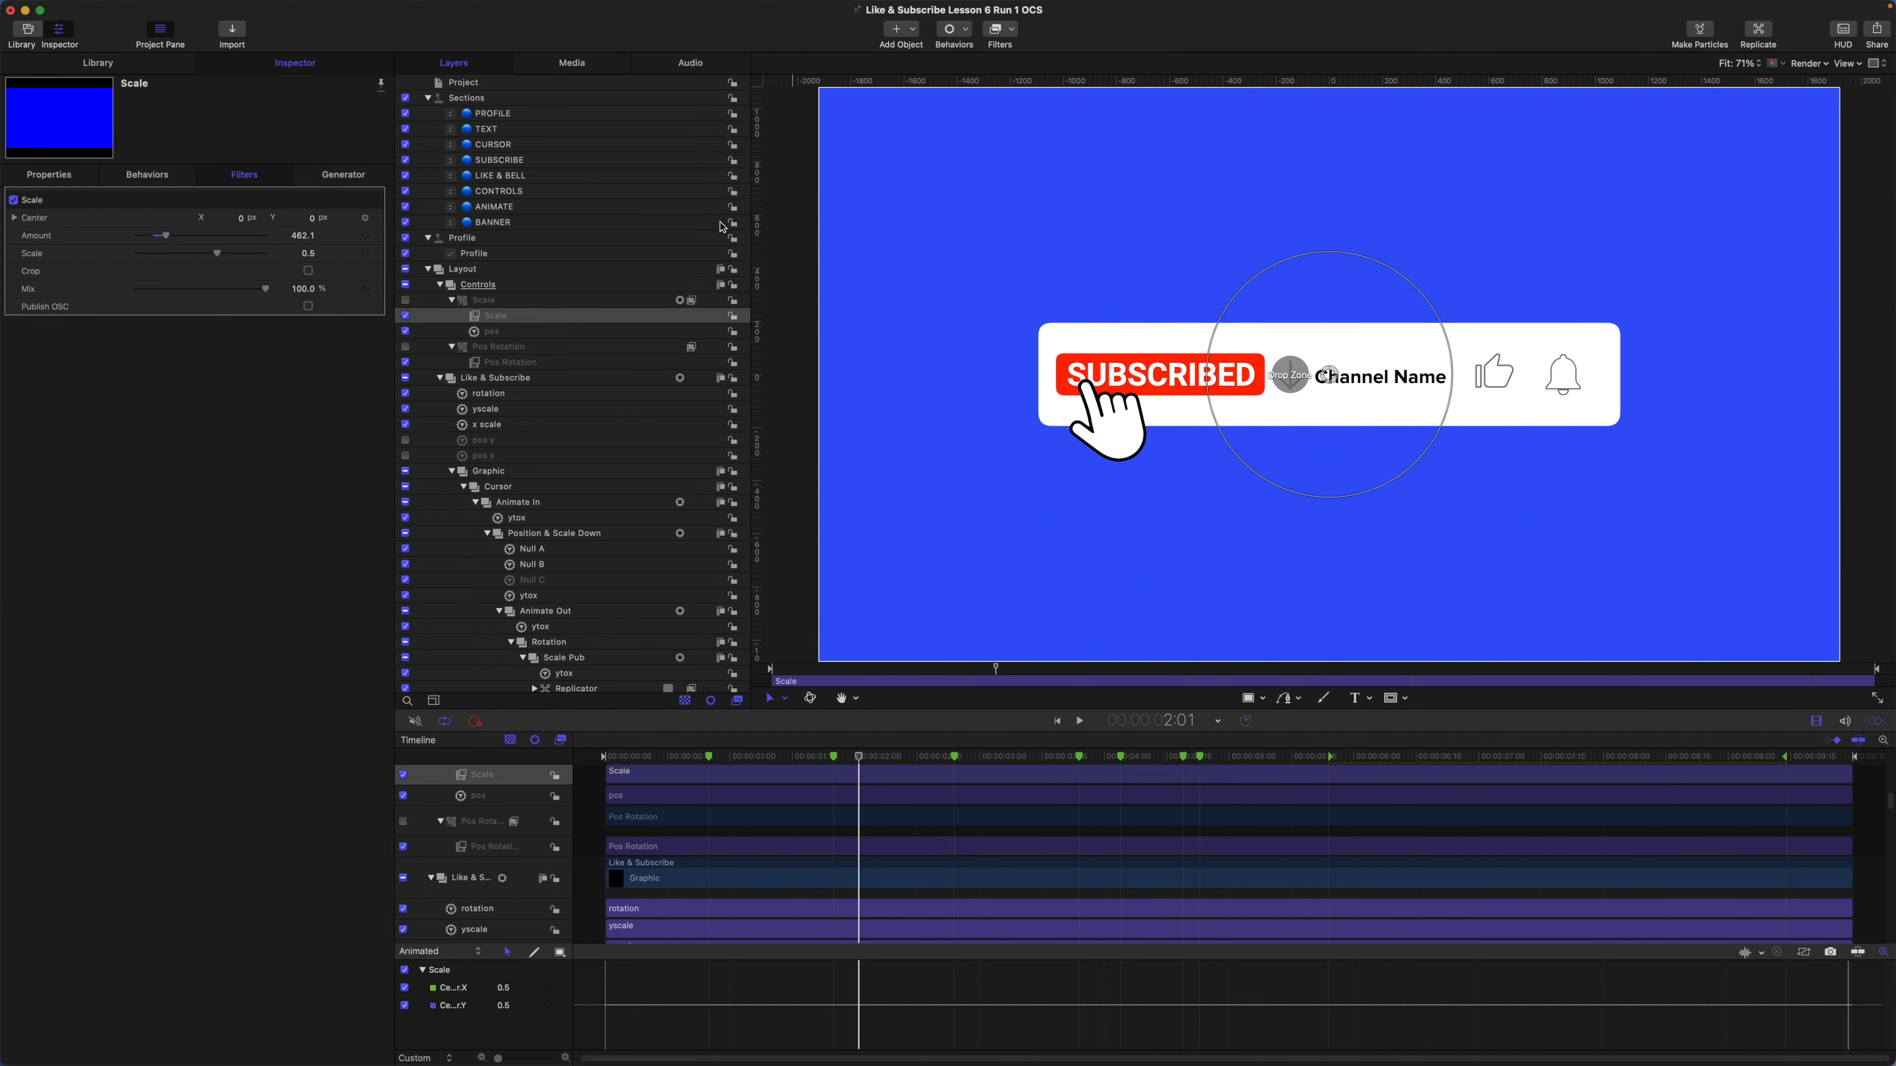
key("super+z")
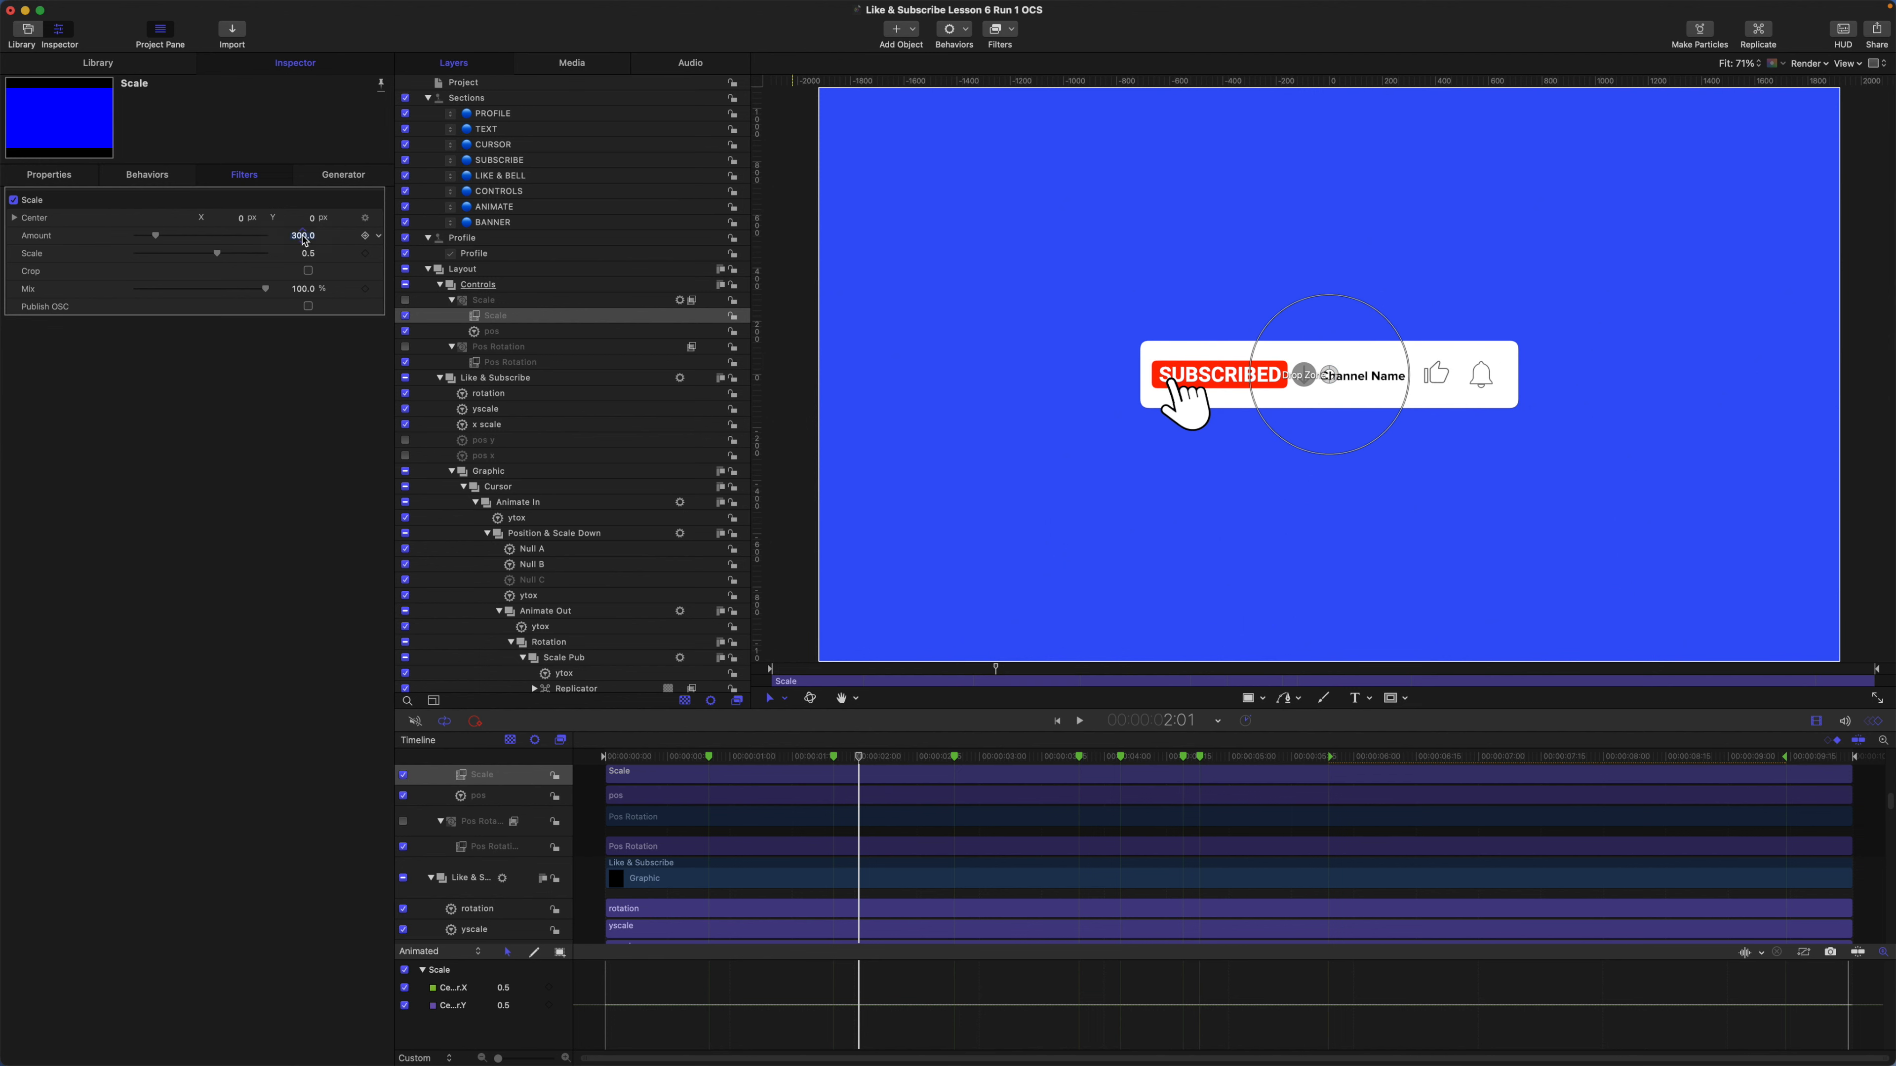
Try an Amount of 100 on the Scale filter.
left_click(303, 238)
type("100")
key("Return")
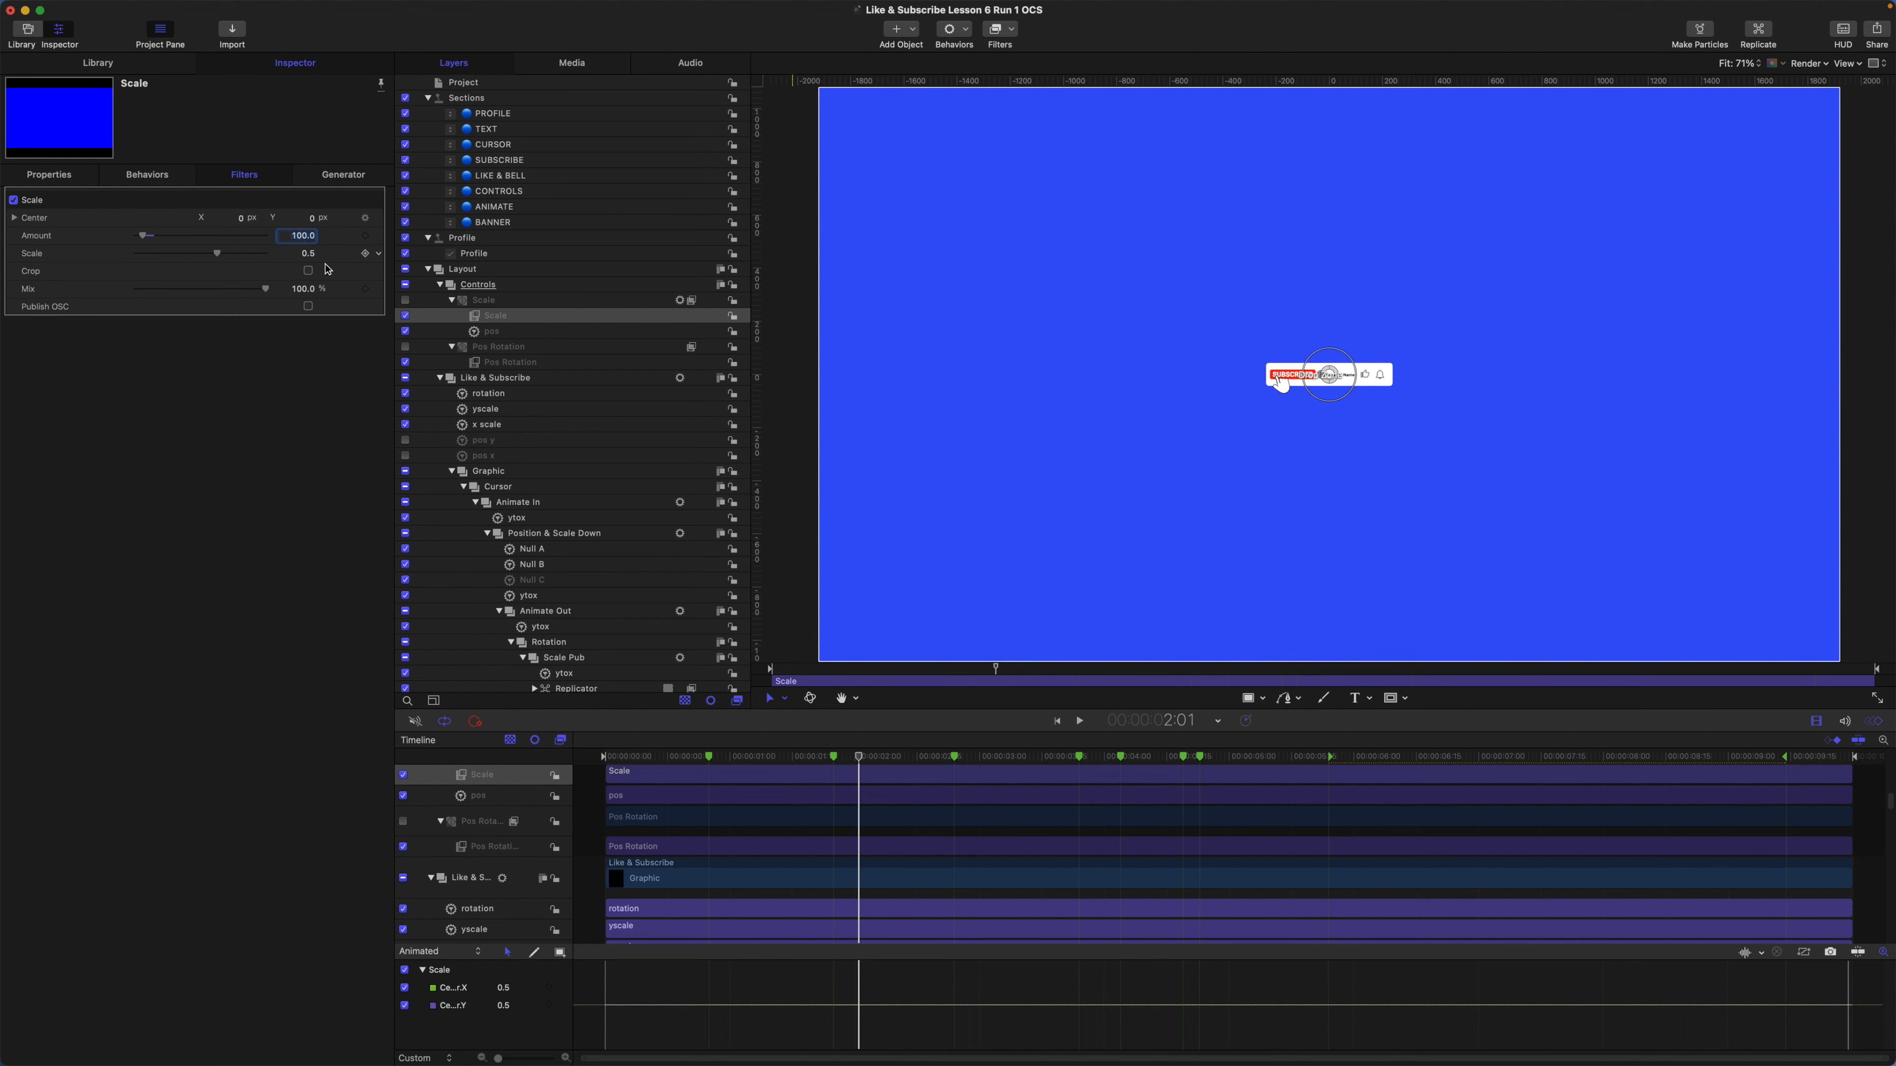
Try a Scale multiplier of 10 on both the yscale and x scale links.
left_click(486, 409)
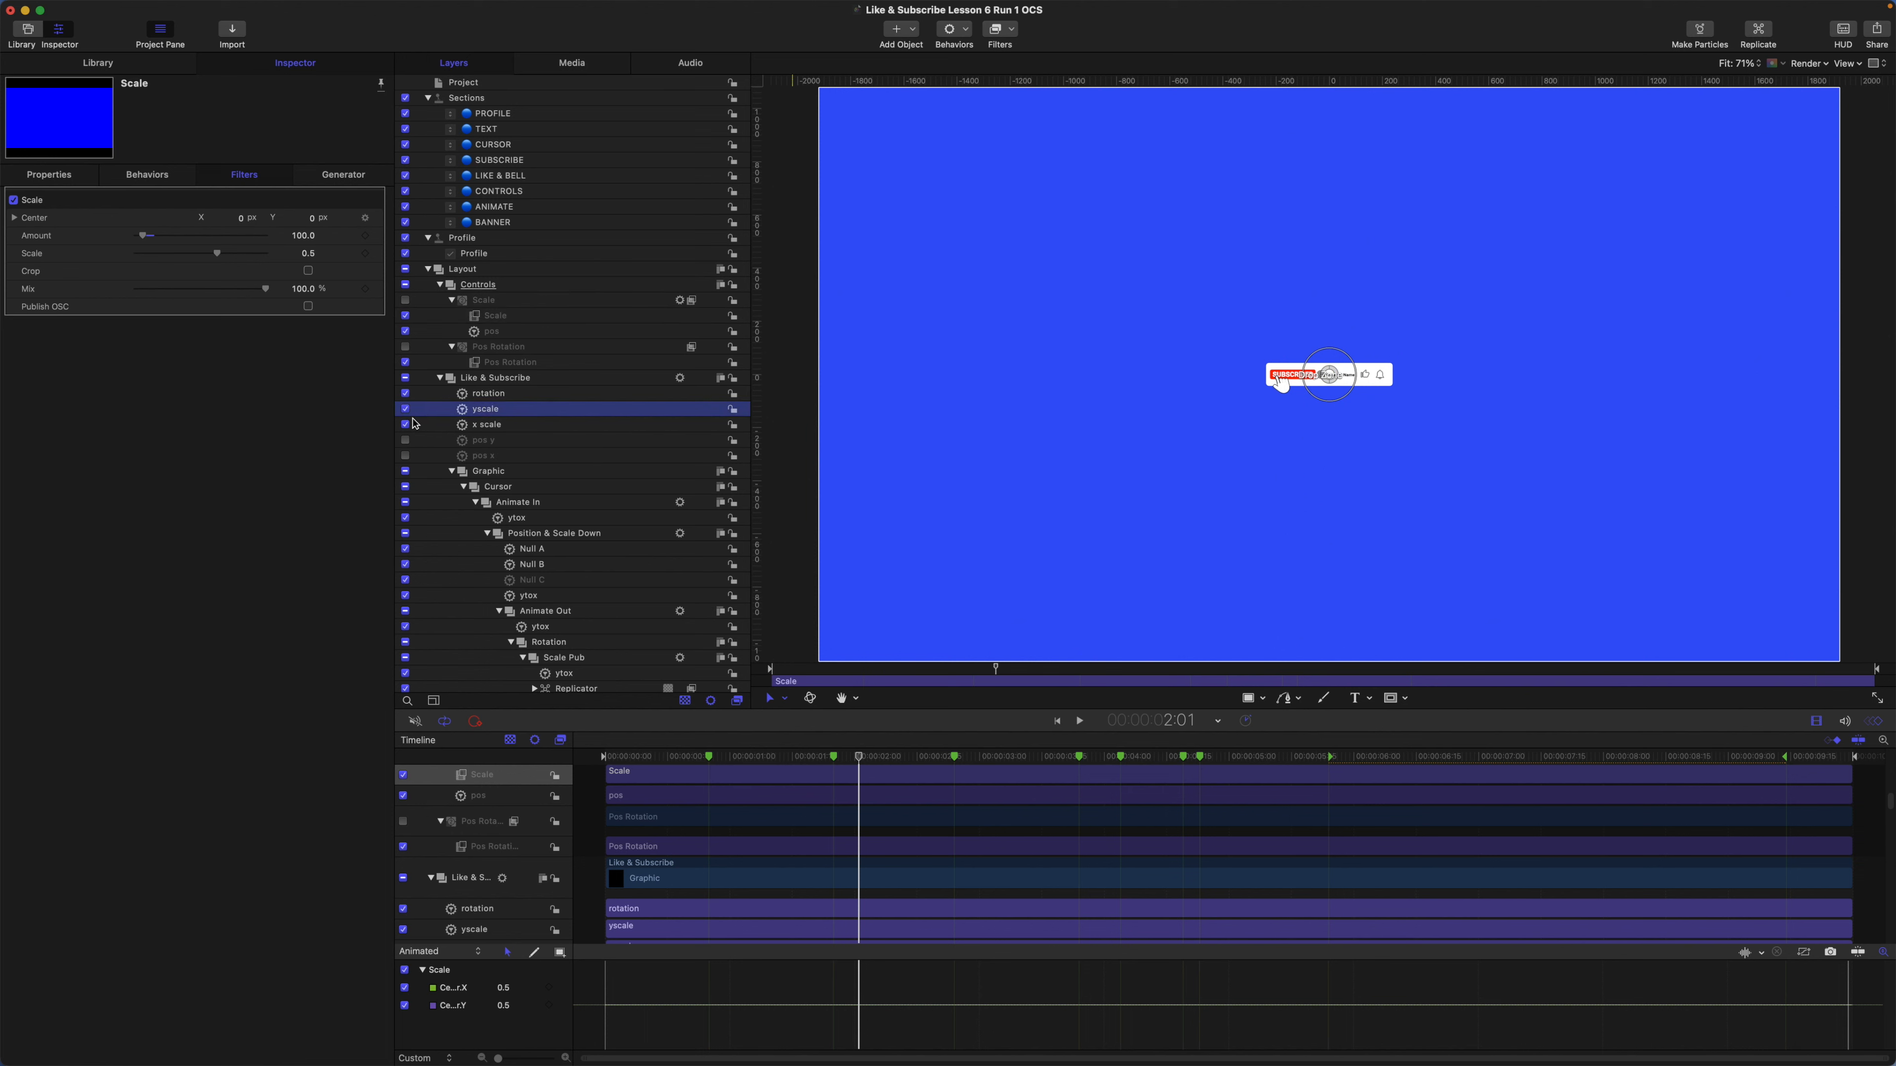
left_click(306, 391)
type("10")
key("Return")
left_click(306, 673)
type("10")
key("Return")
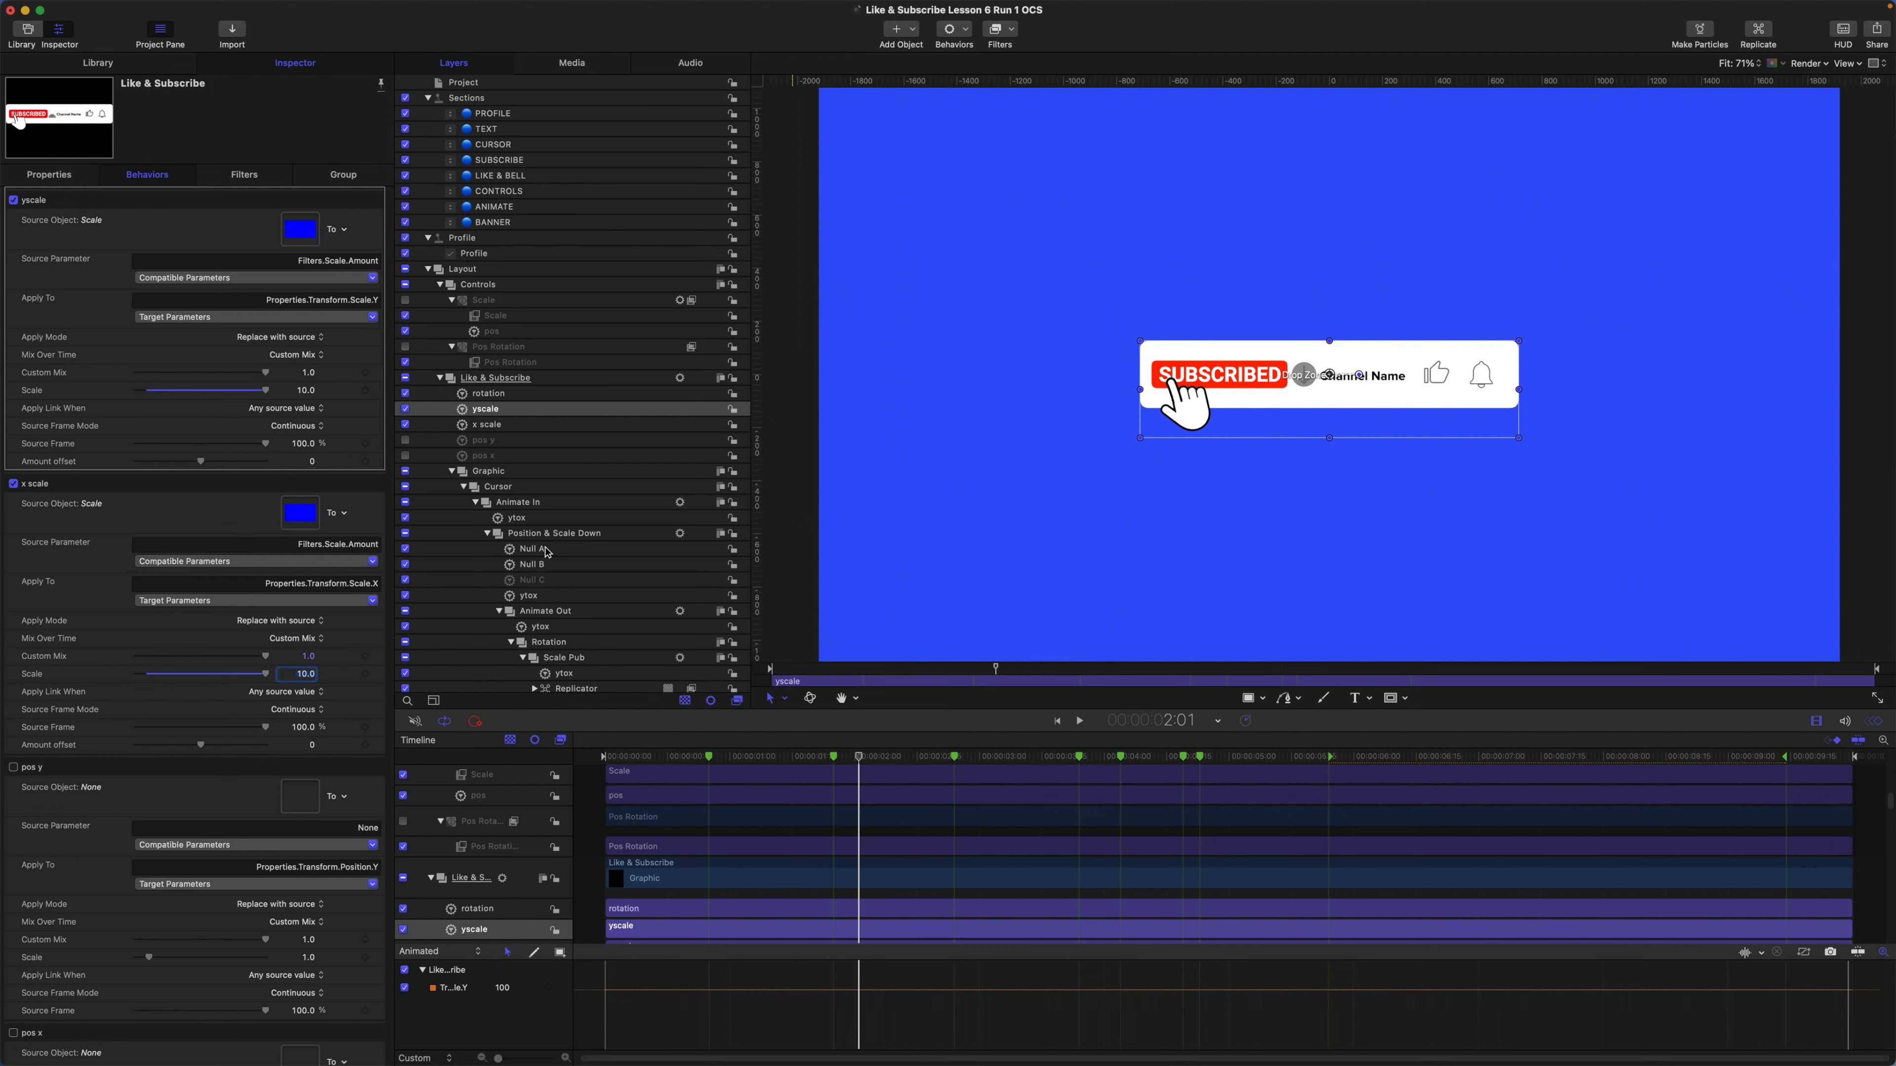
Undo the Scale multiplier changes on both scale links and the Amount change on the Scale filter.
key("super+z")
key("super+z")
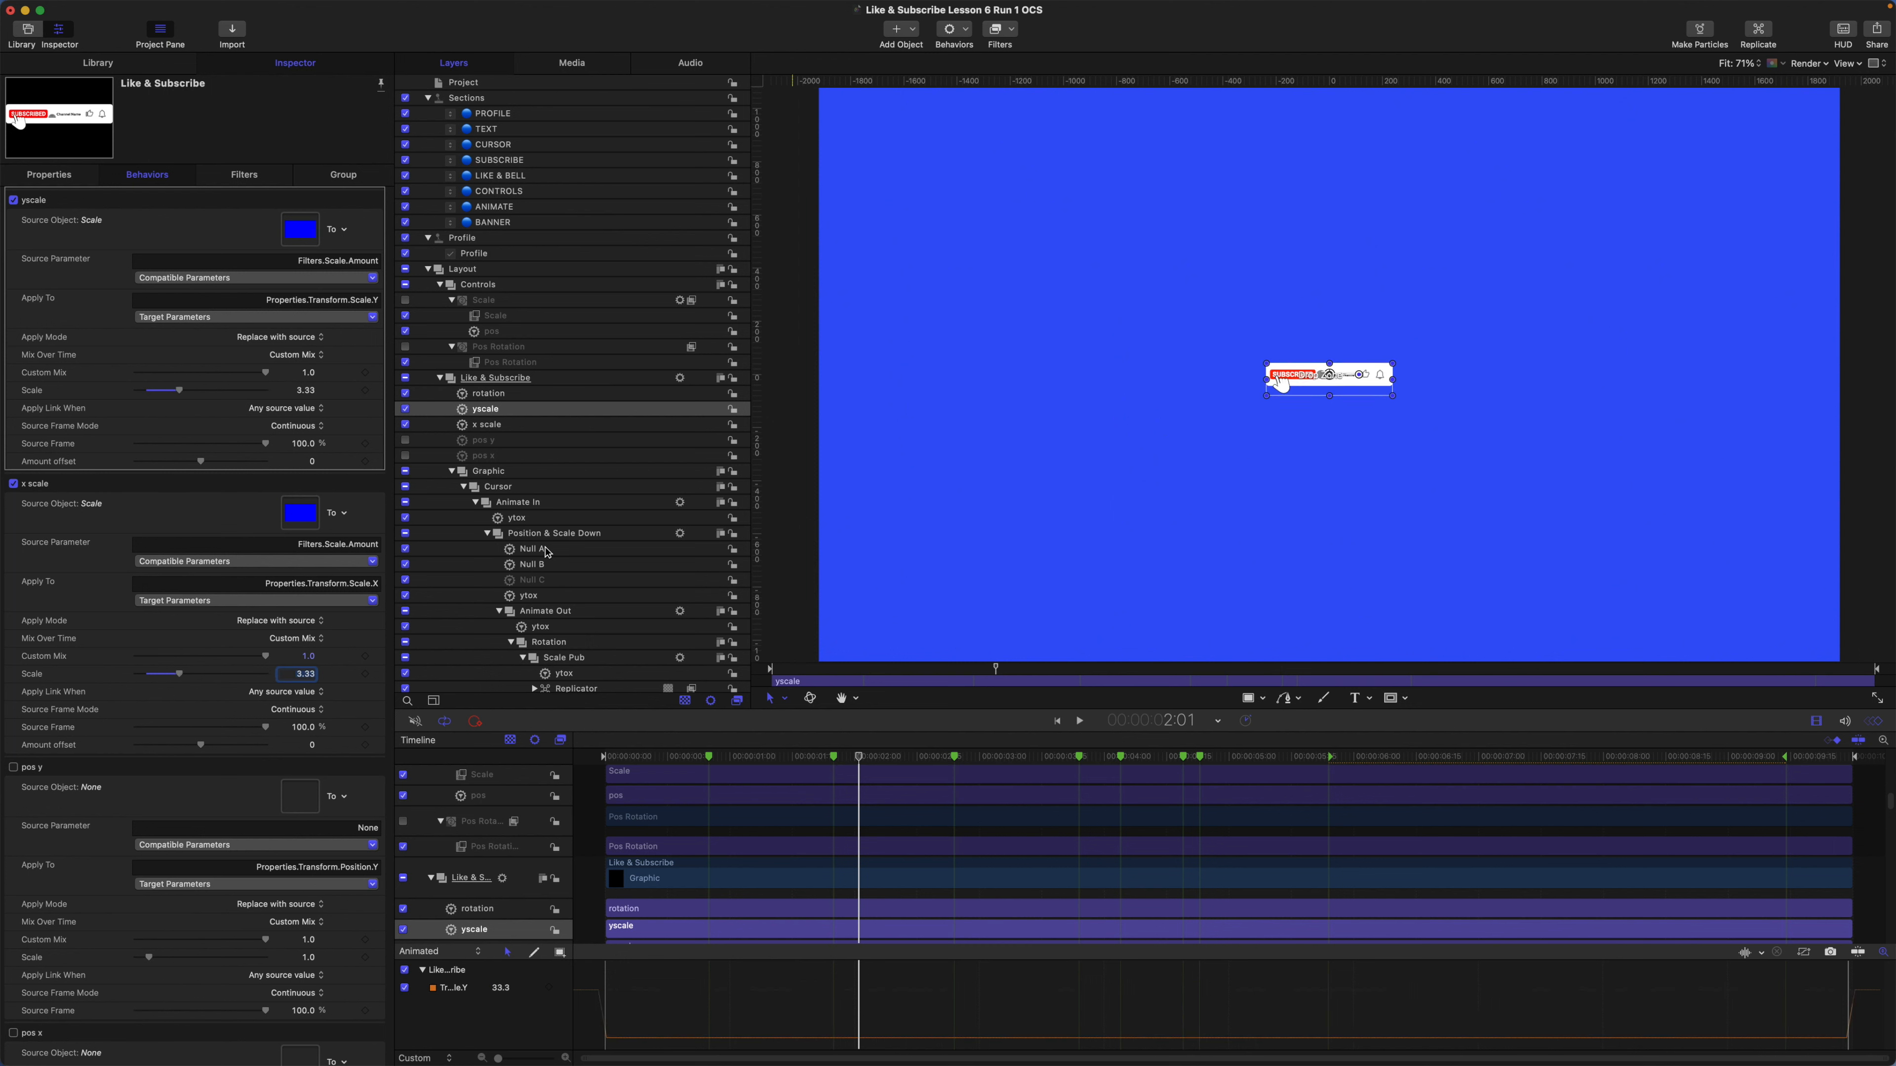
key("super+z")
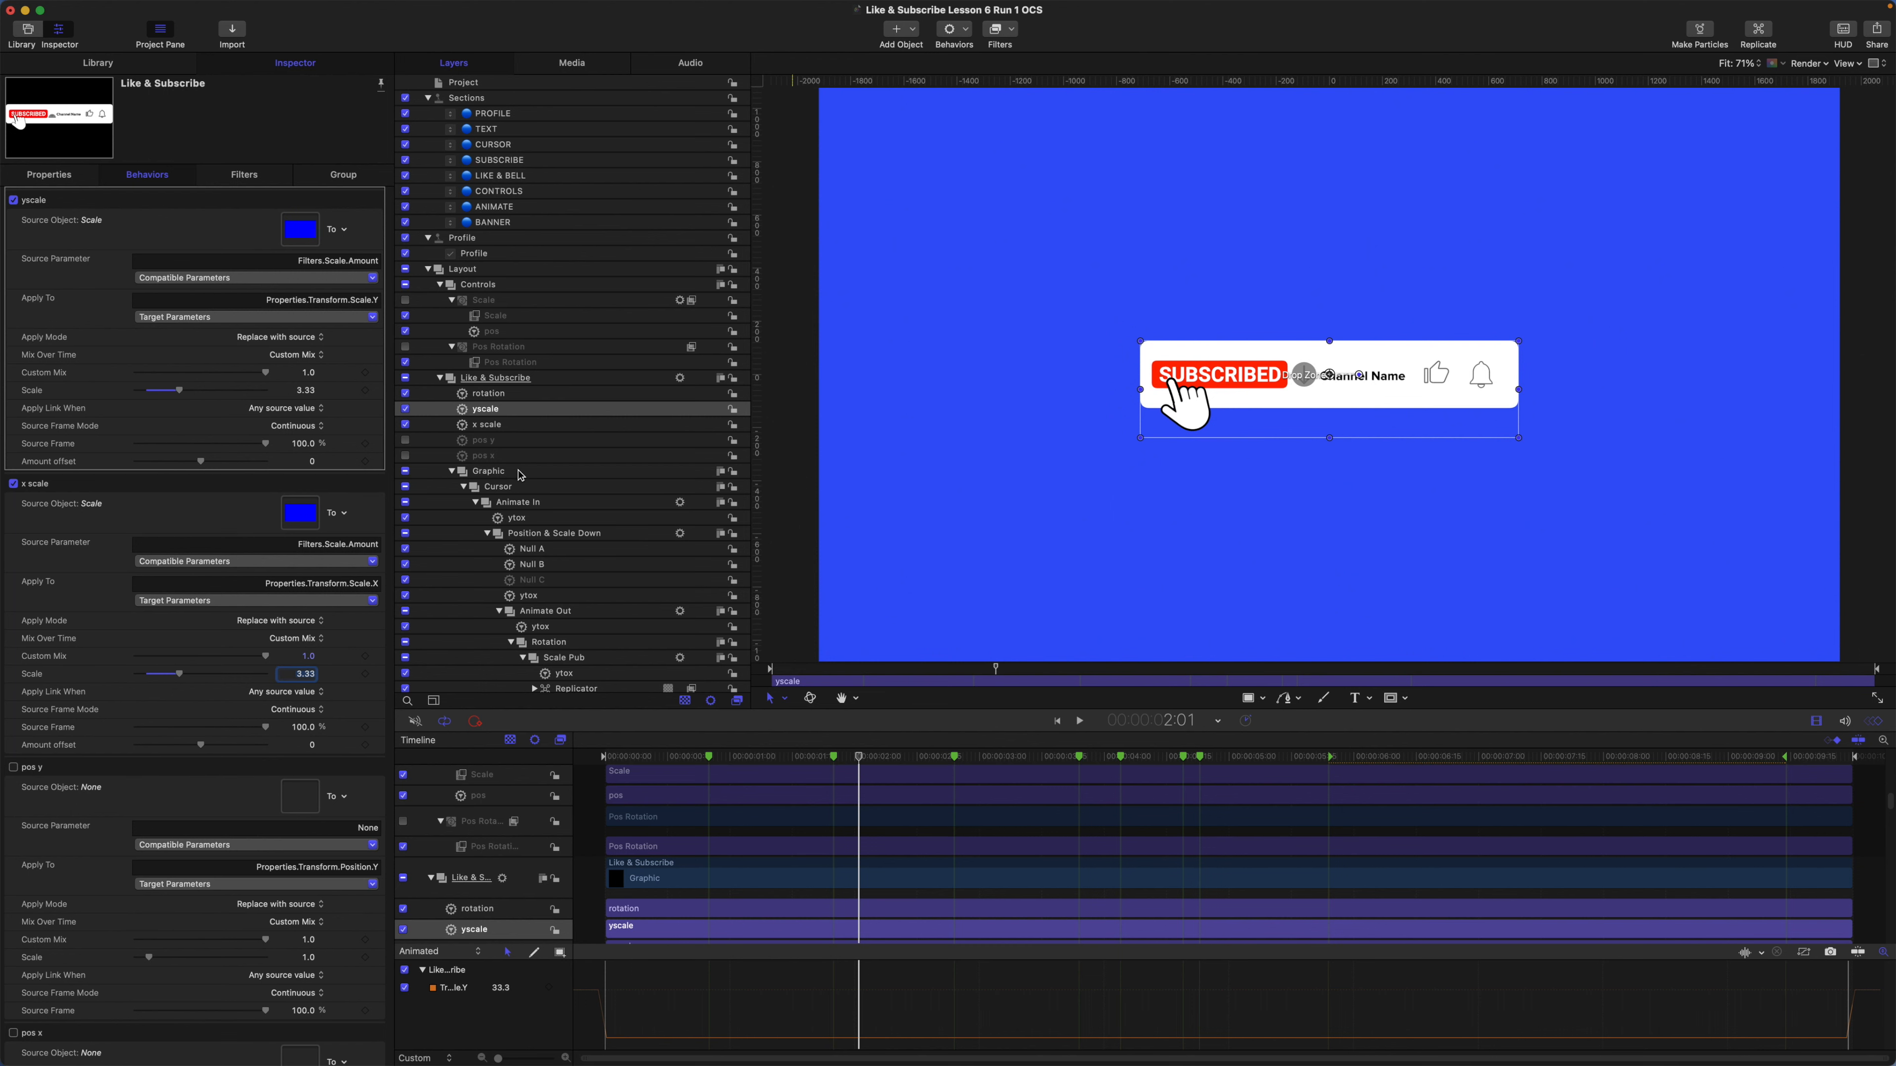
Assign the Pos Rotation color solid as the source object of the pos y and pos x link behaviors.
left_click(492, 441)
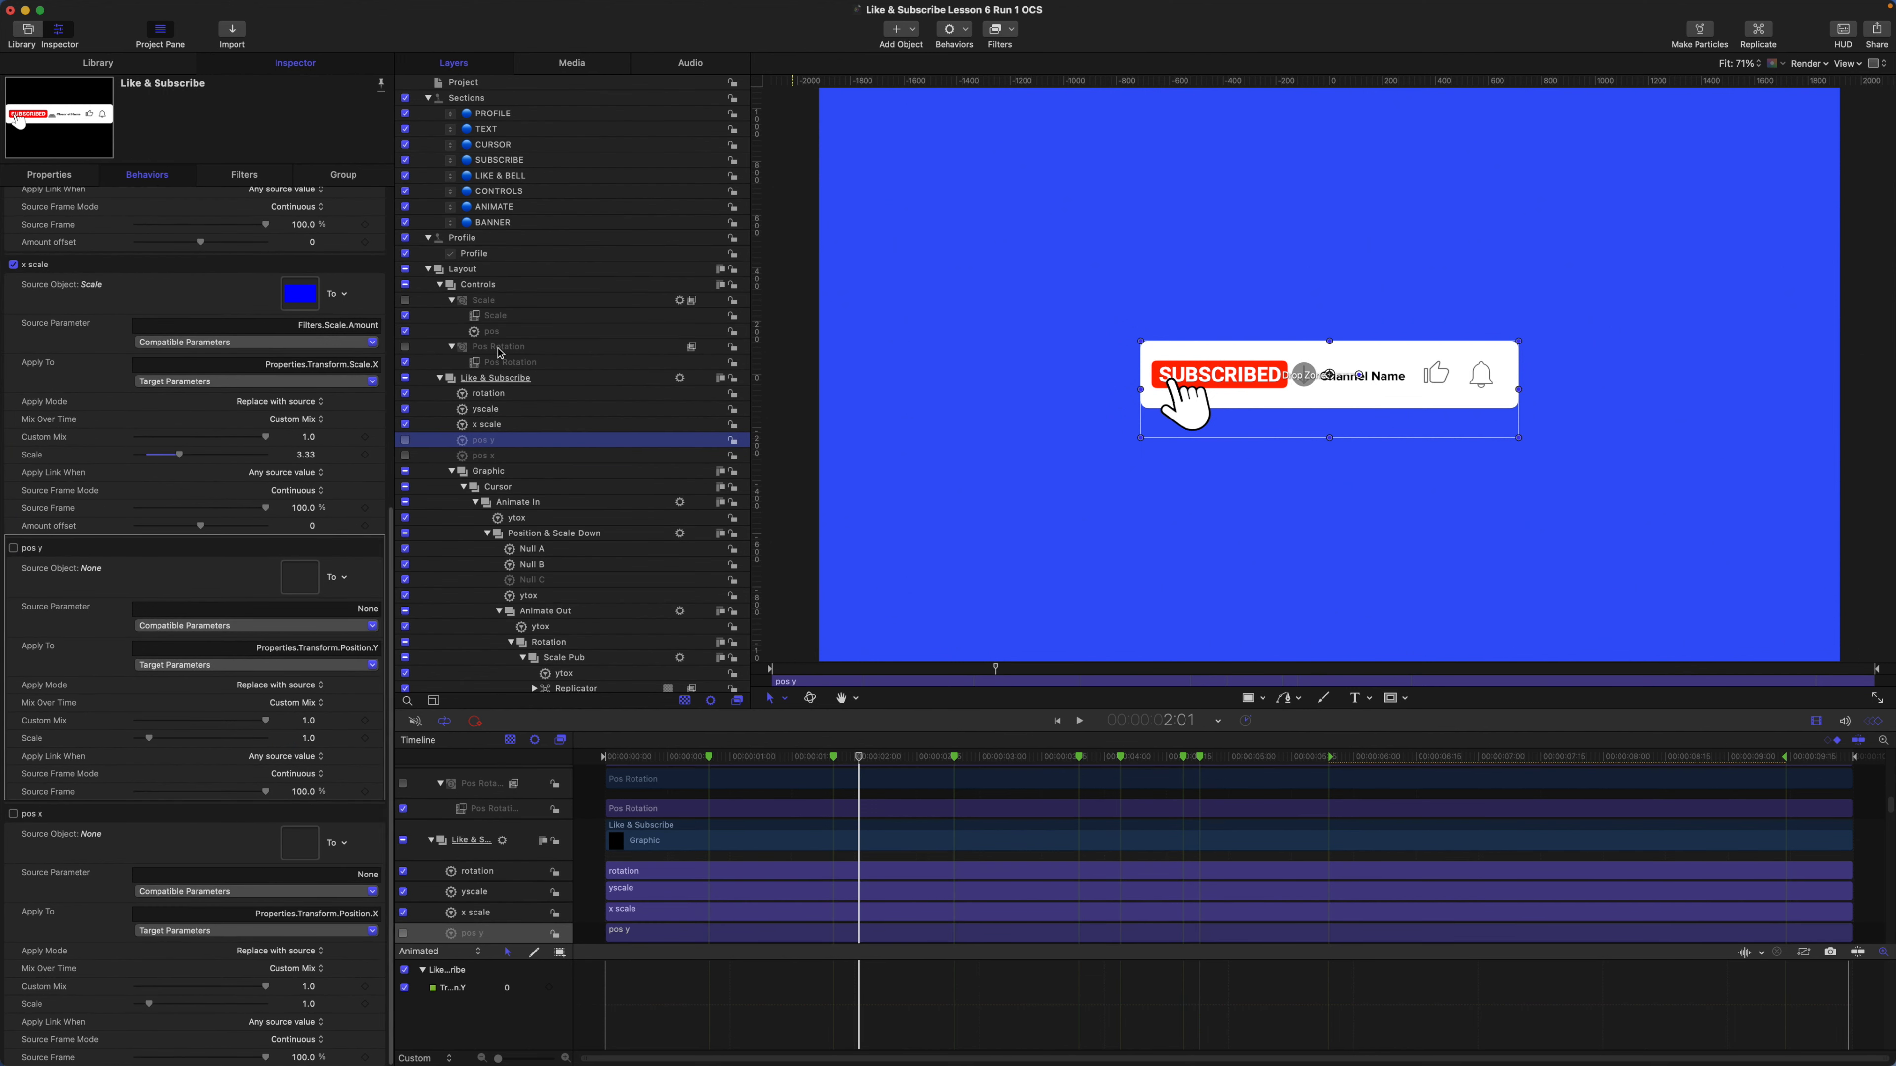
left_click_drag(500, 353, 299, 576)
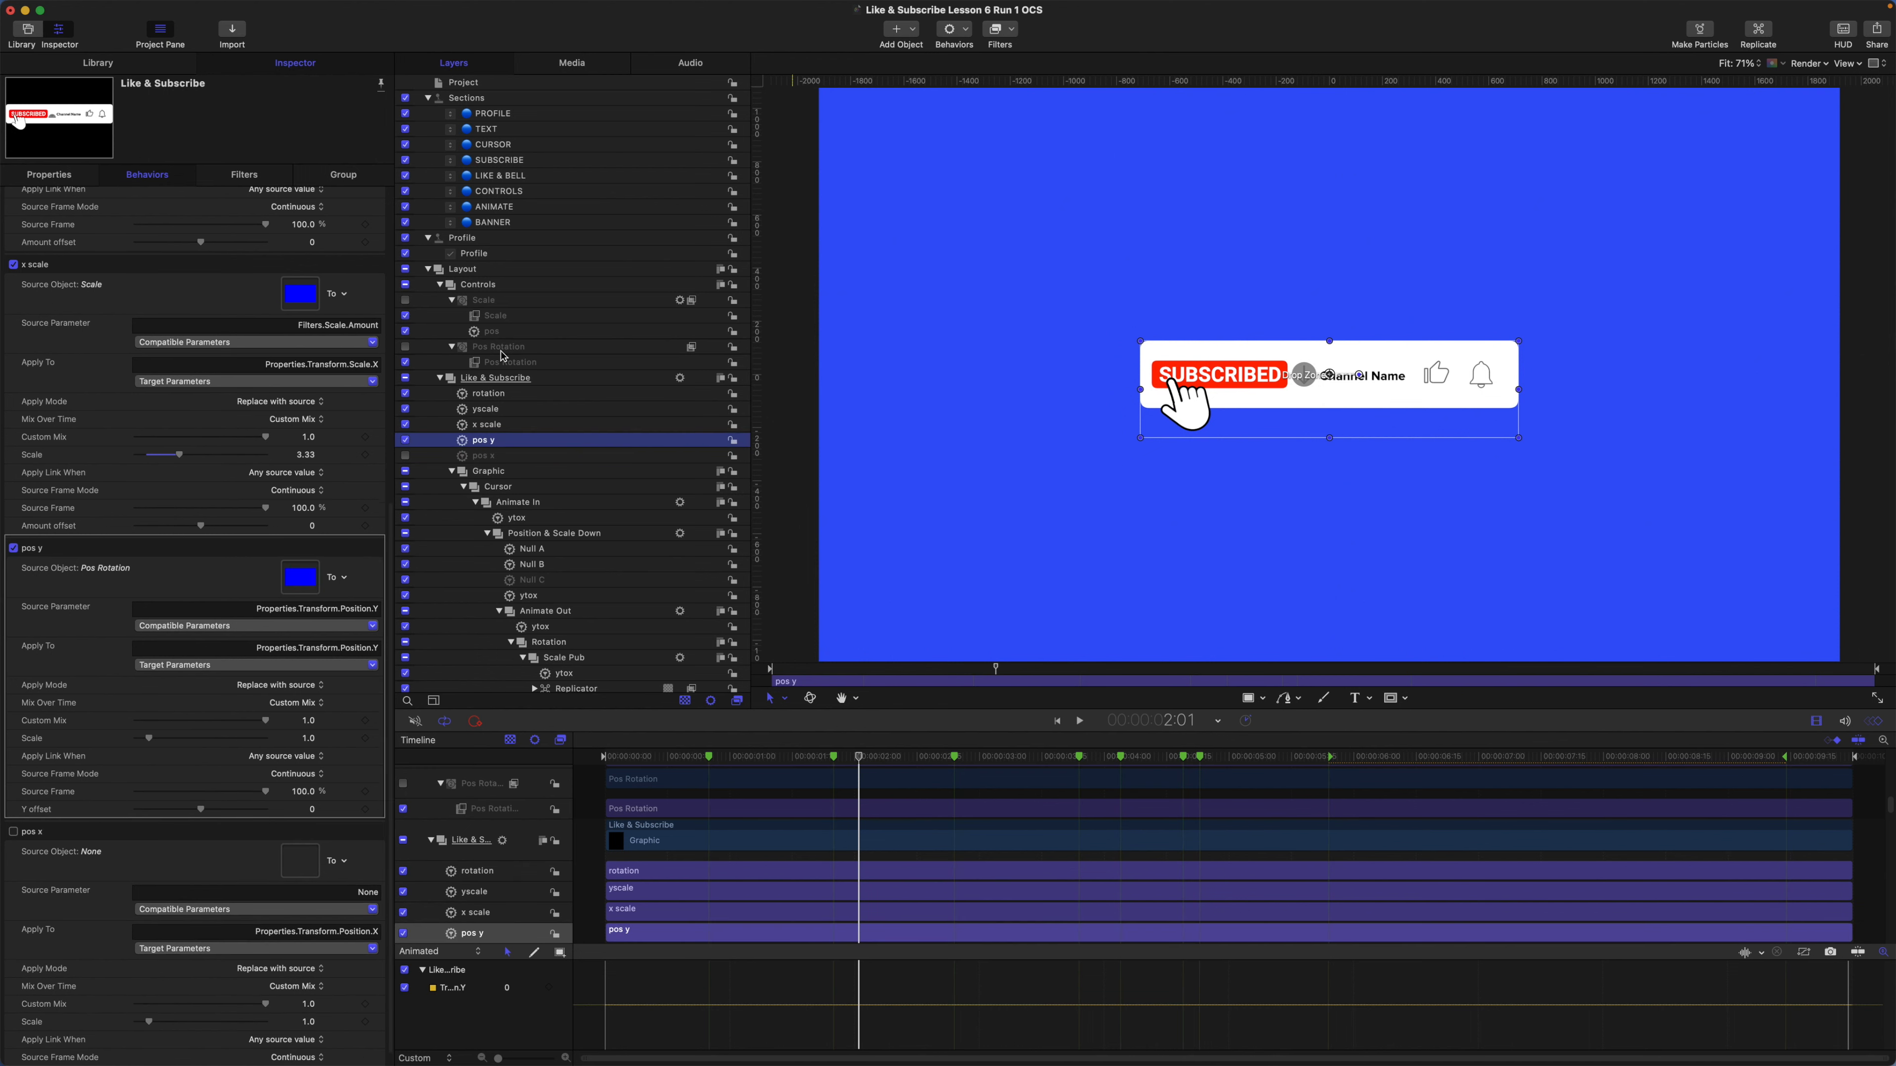
left_click_drag(365, 729, 298, 863)
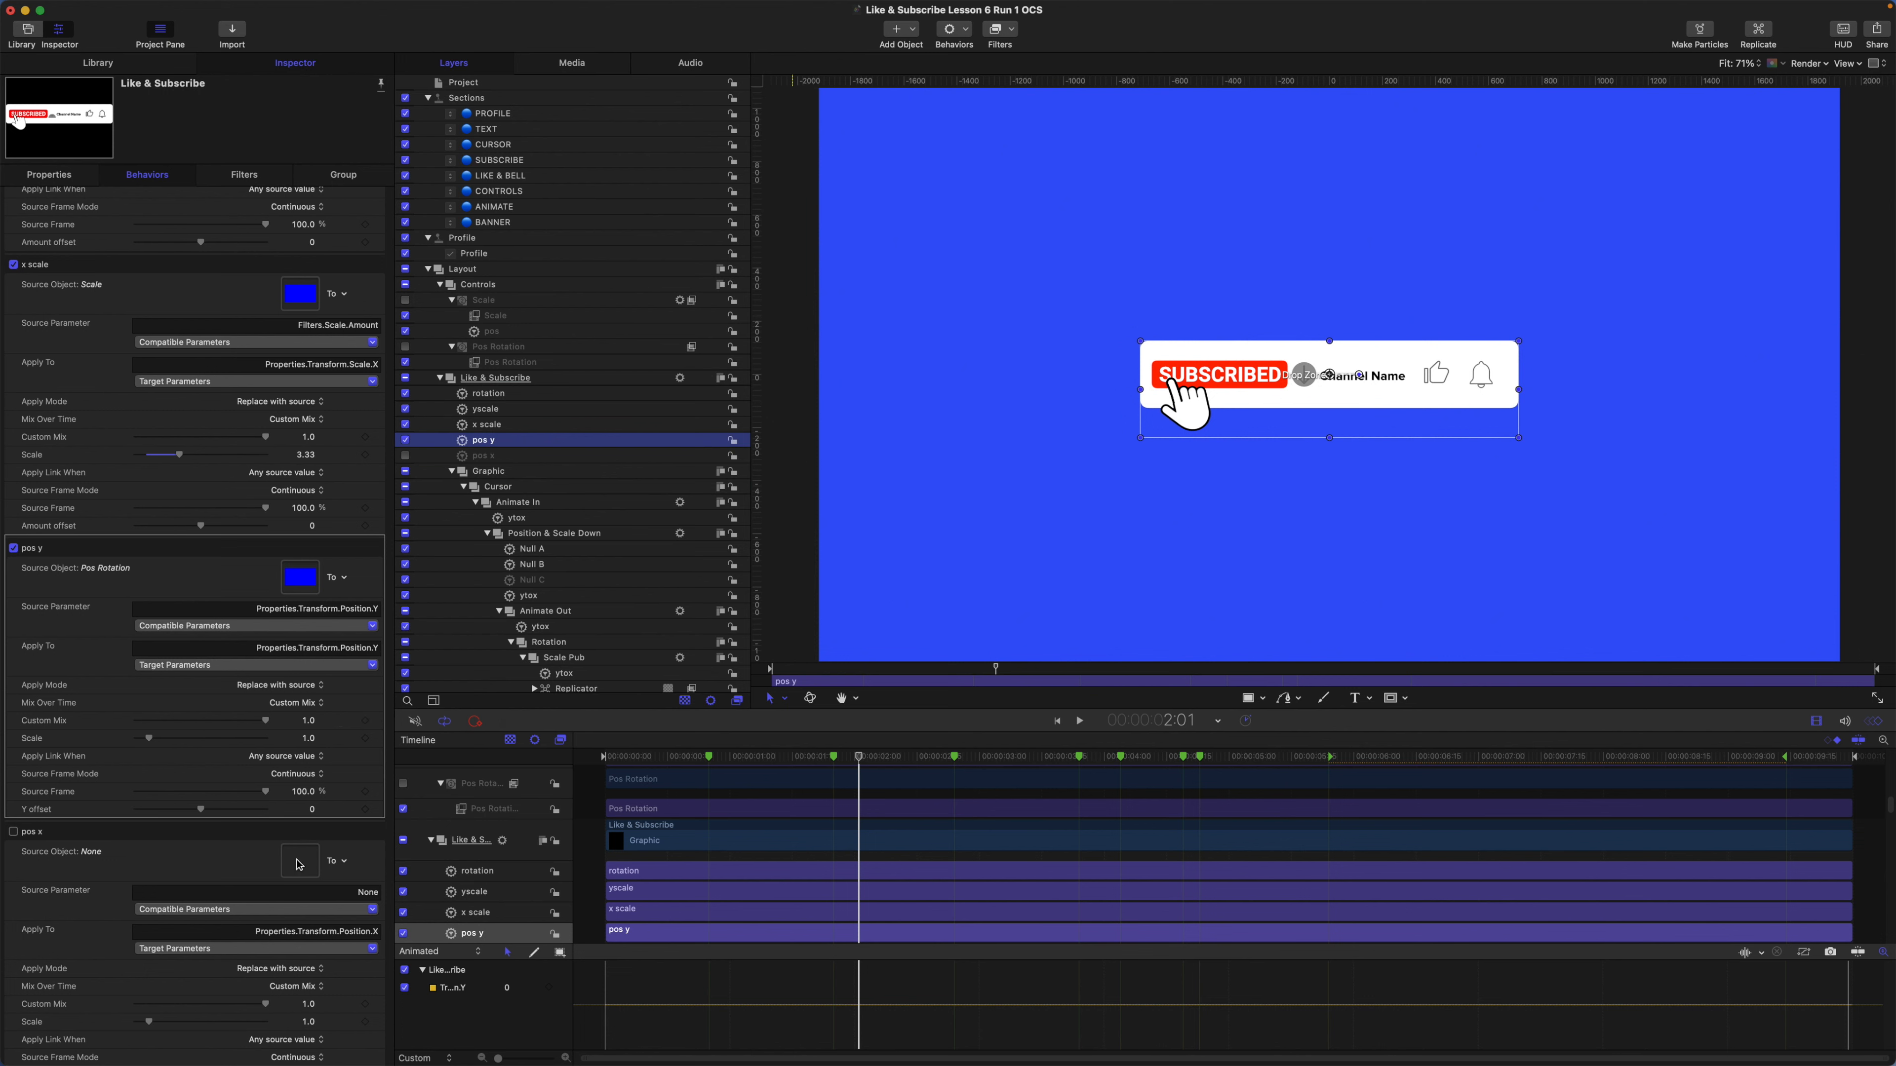
Set the pos y link's source parameter to the Pos Rotation filter's Center Y.
left_click(347, 634)
mouse_move(329, 686)
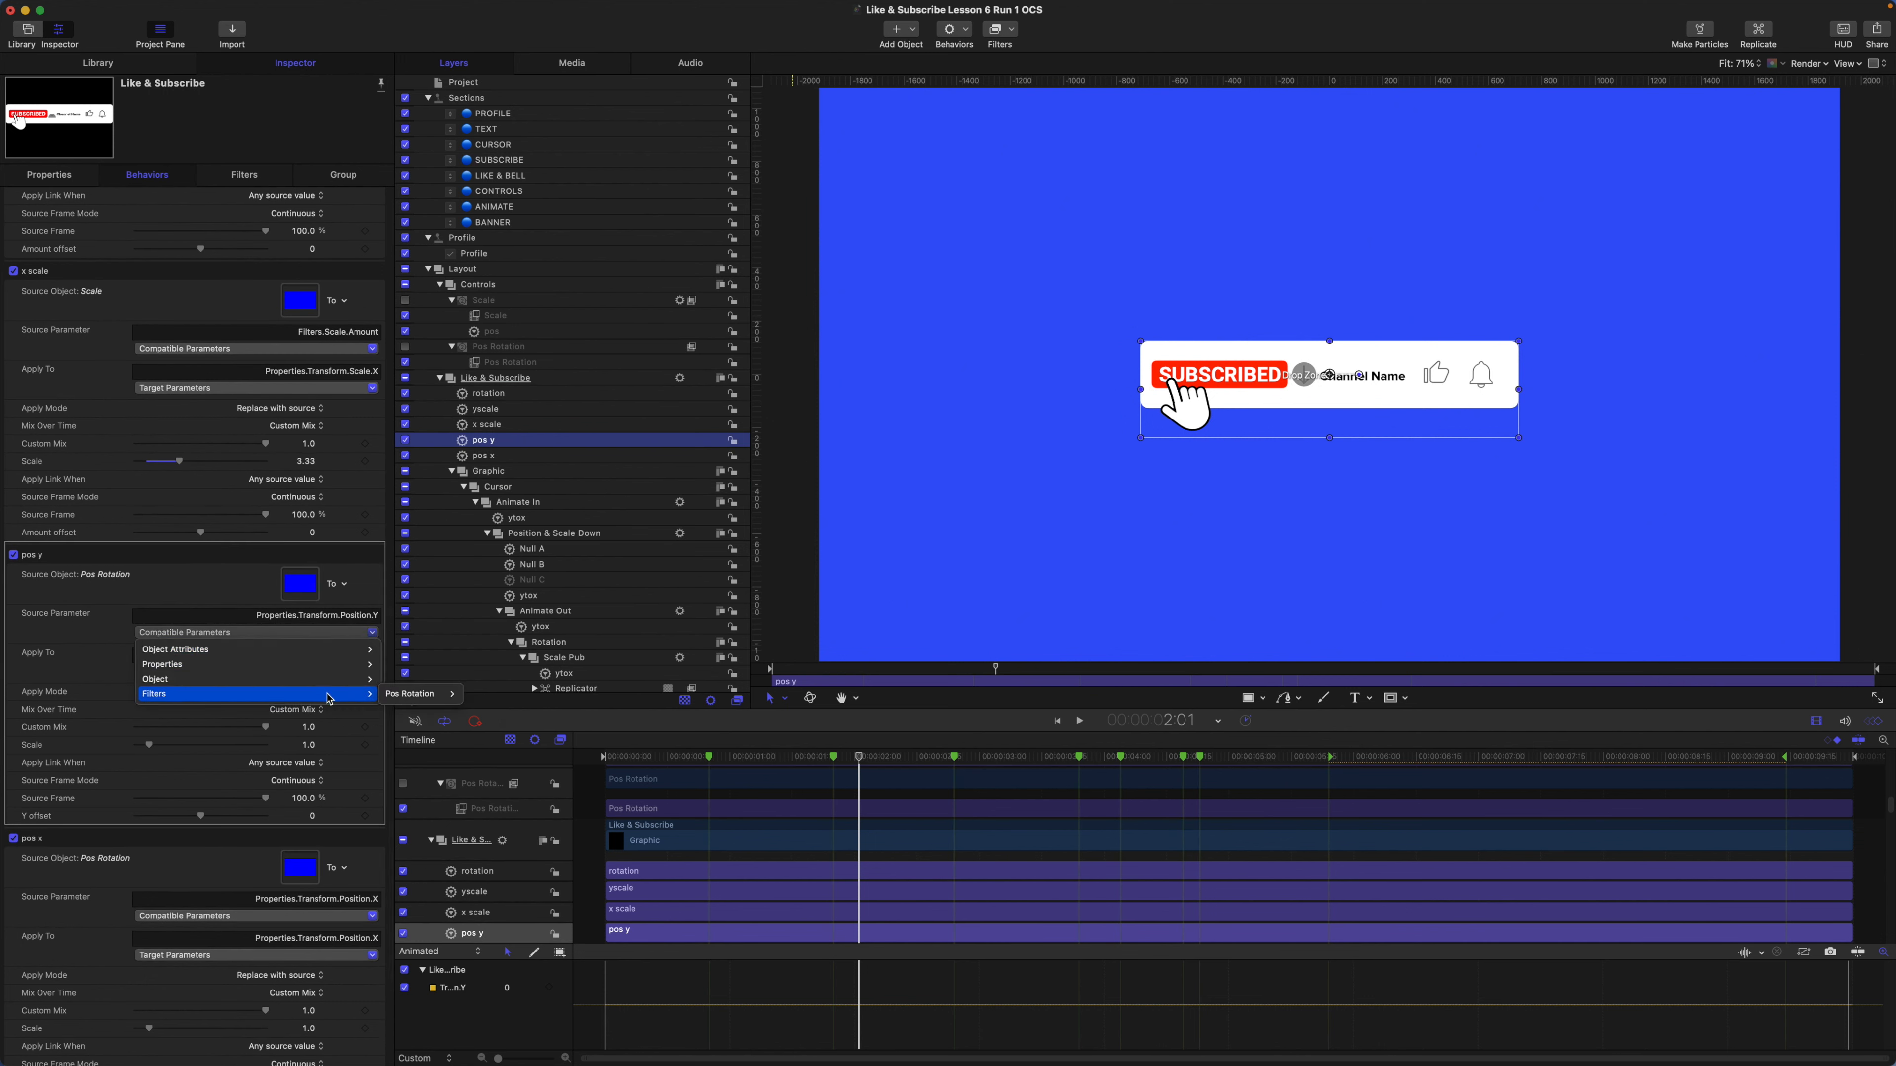
mouse_move(416, 695)
mouse_move(481, 694)
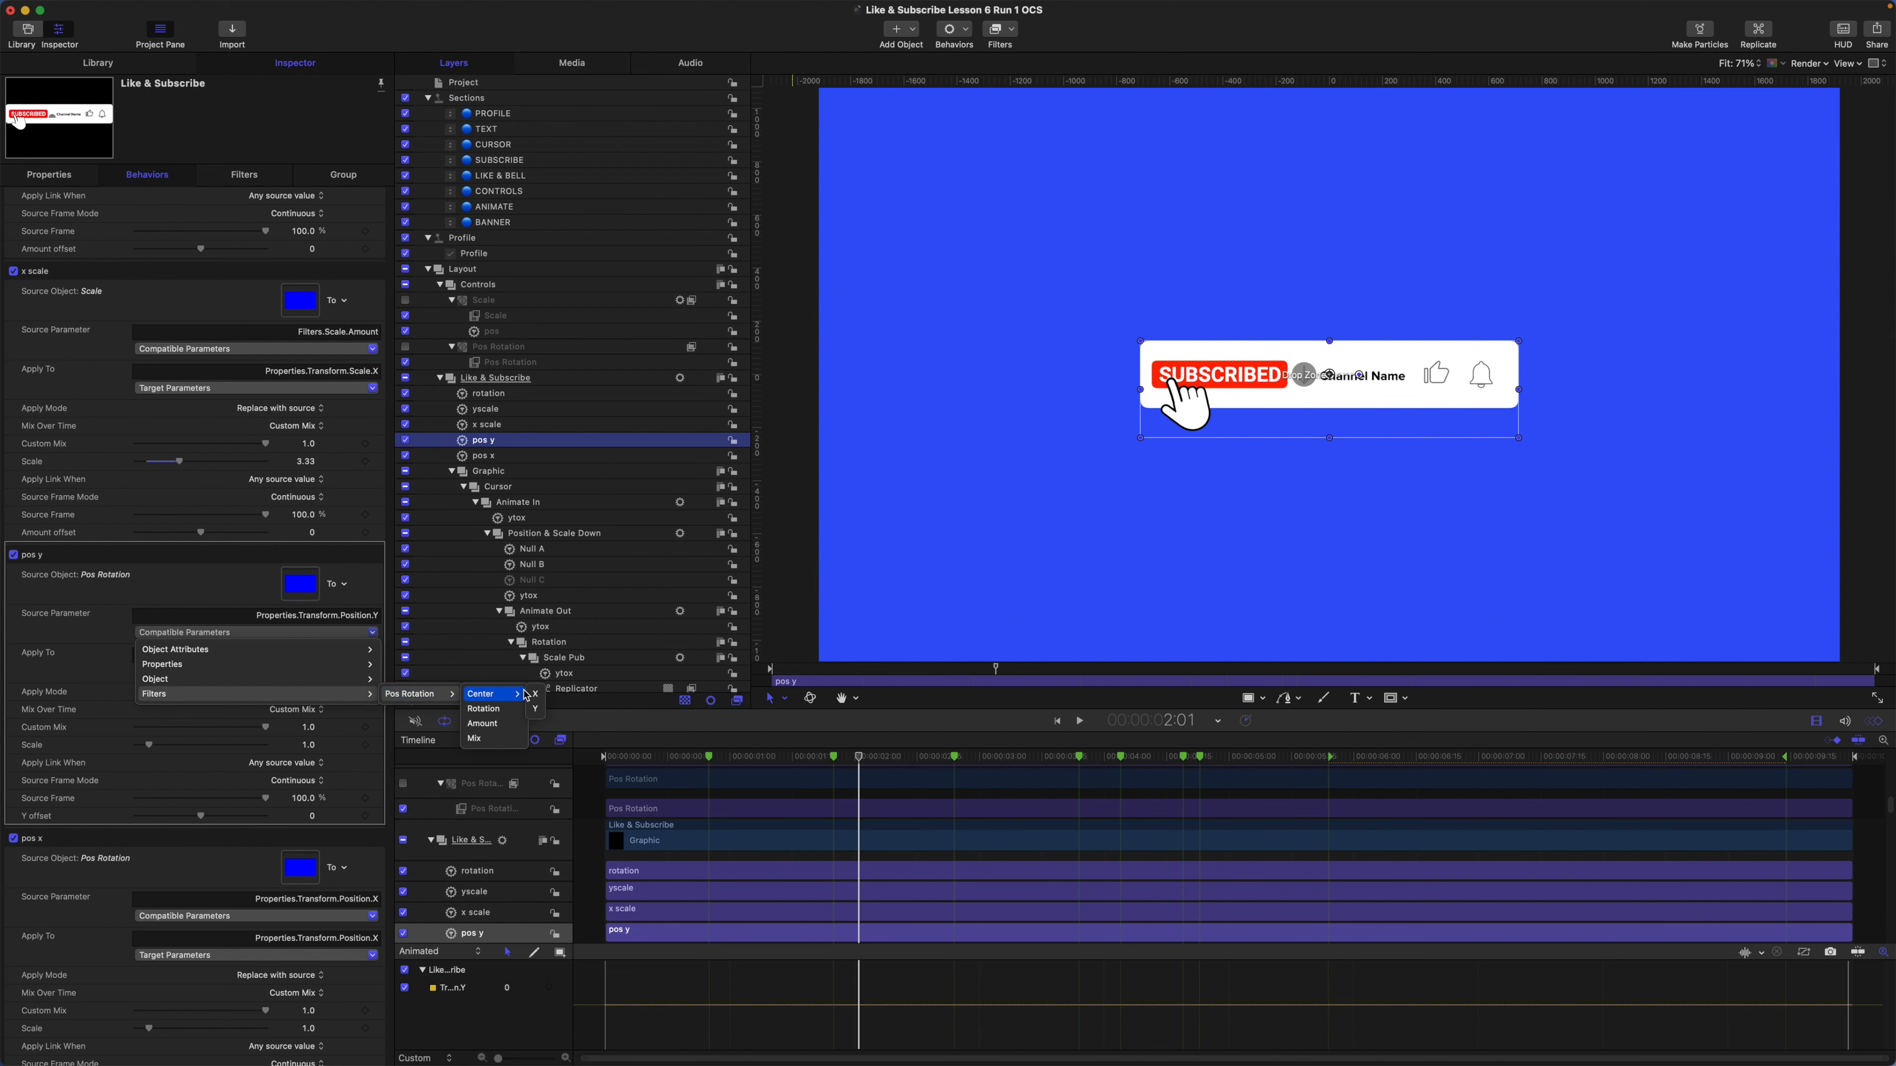
left_click(536, 710)
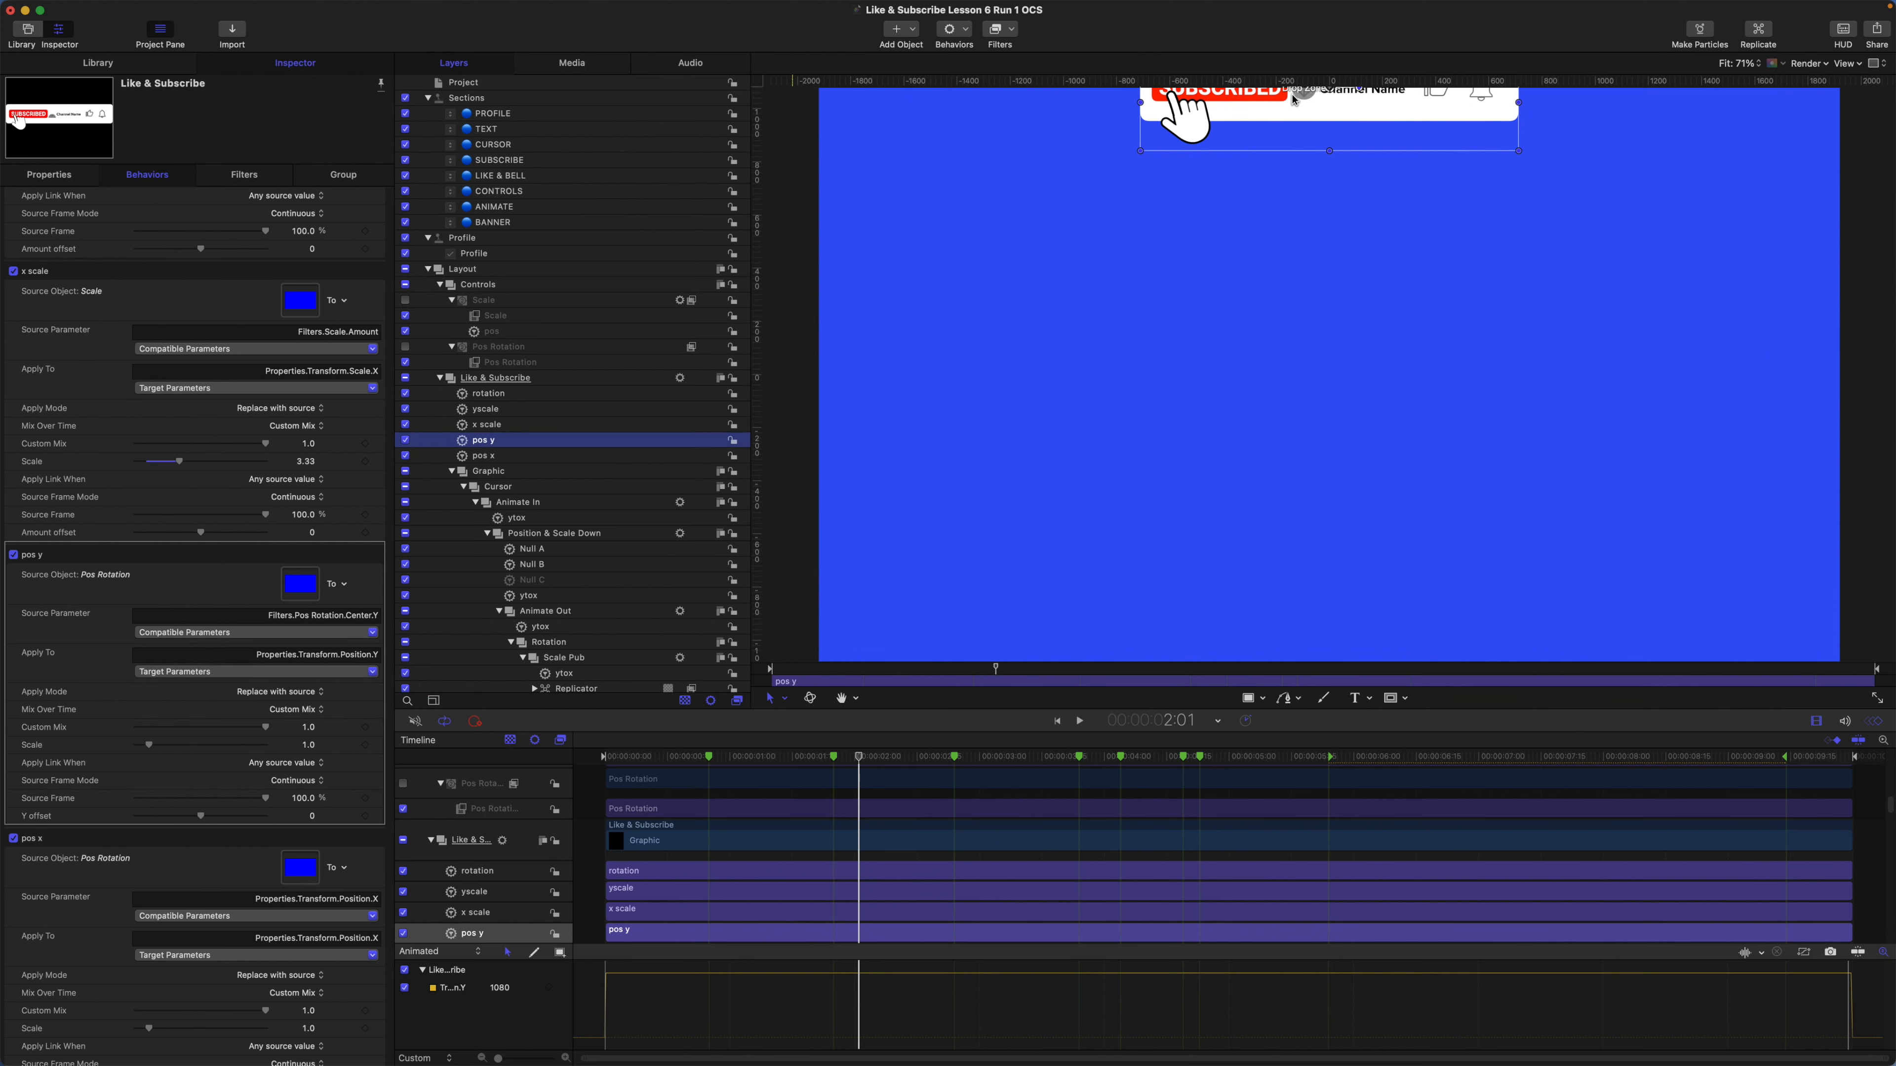
Set the pos x link's source parameter to the Pos Rotation filter's Center X.
left_click(313, 919)
mouse_move(331, 978)
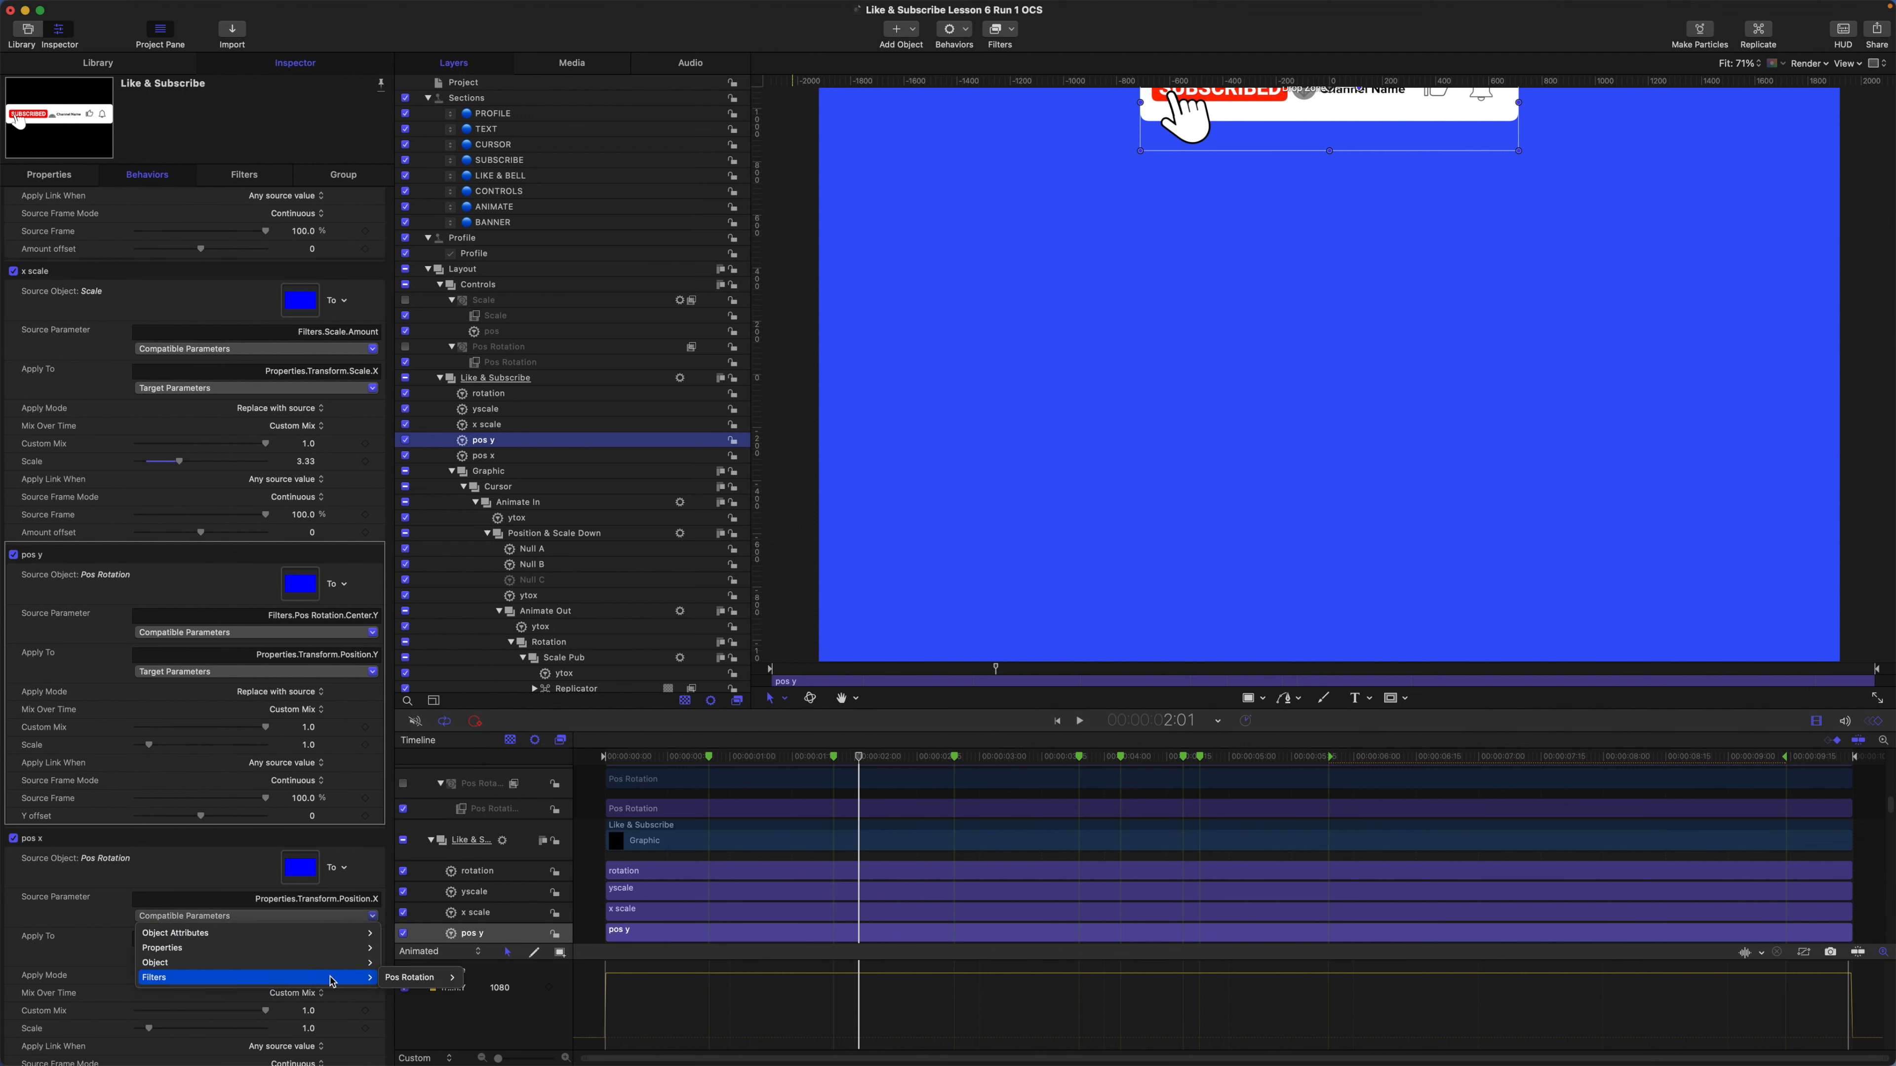
mouse_move(418, 978)
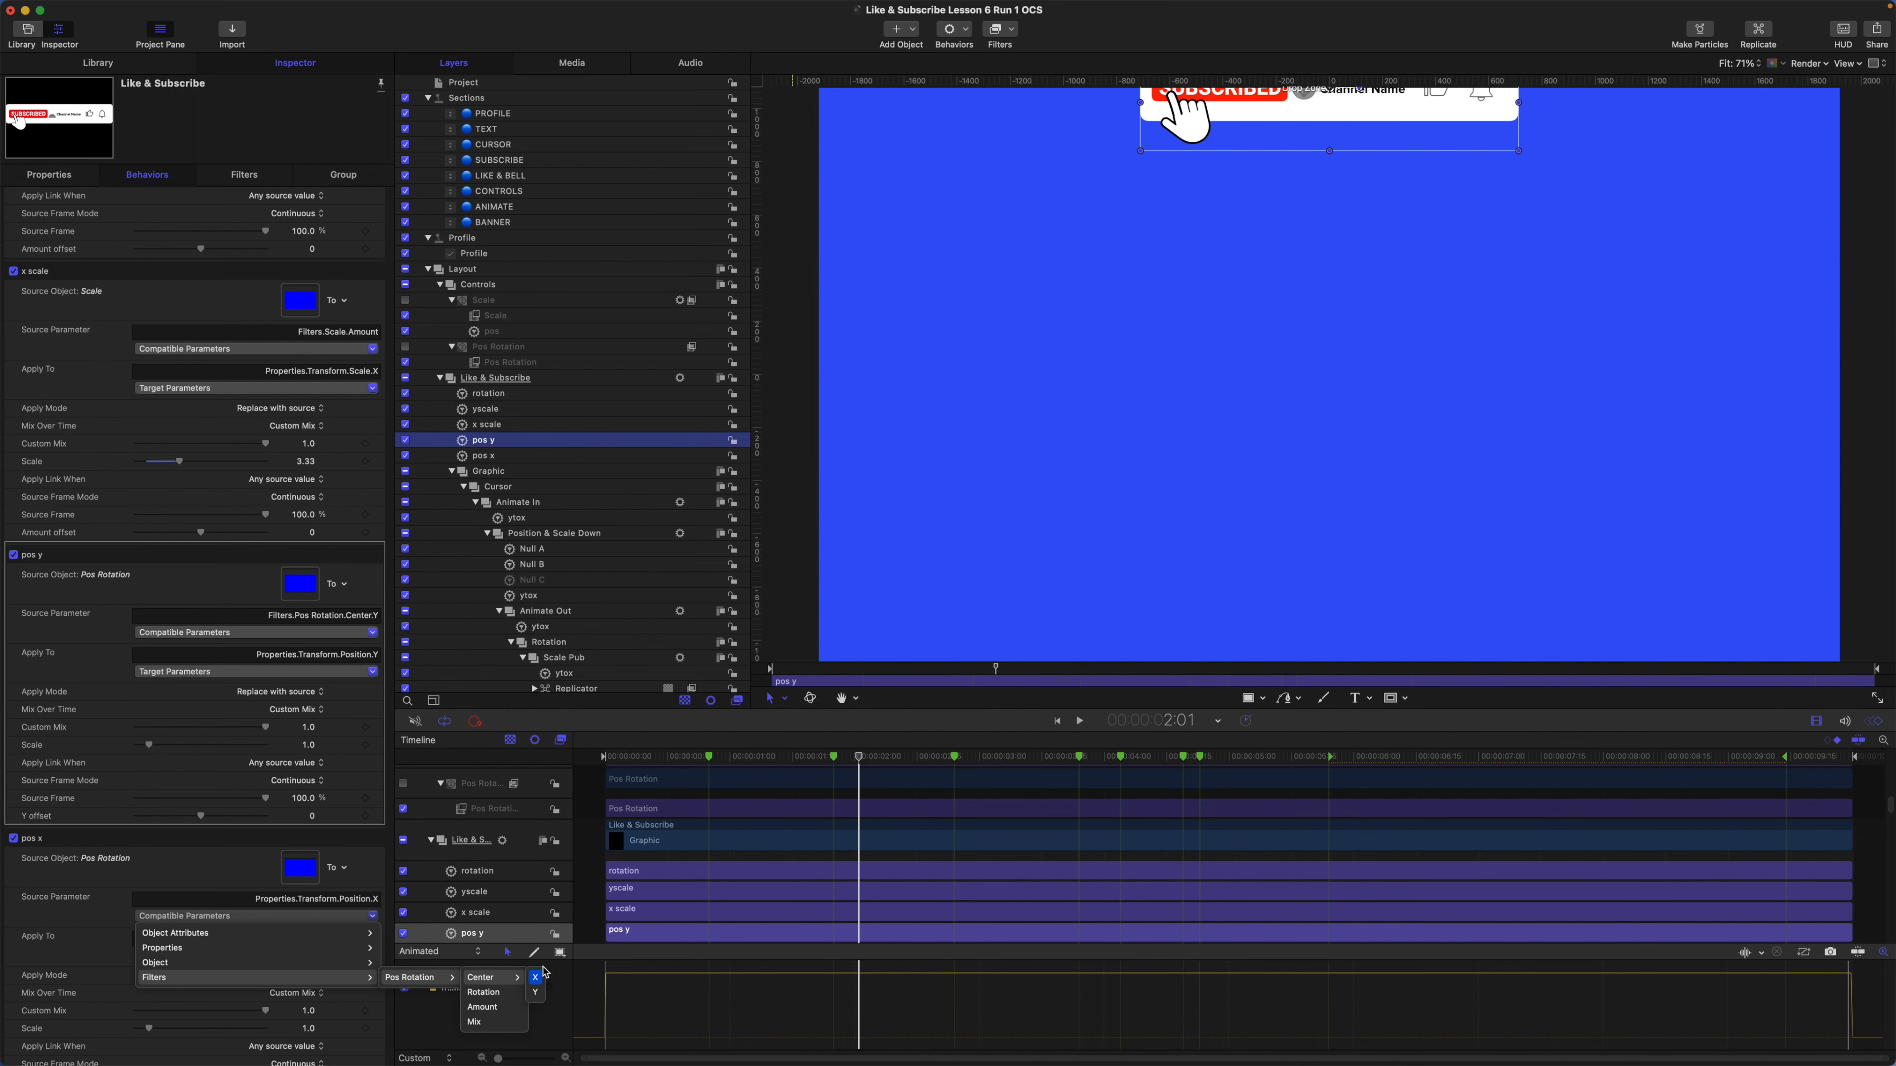
left_click(535, 978)
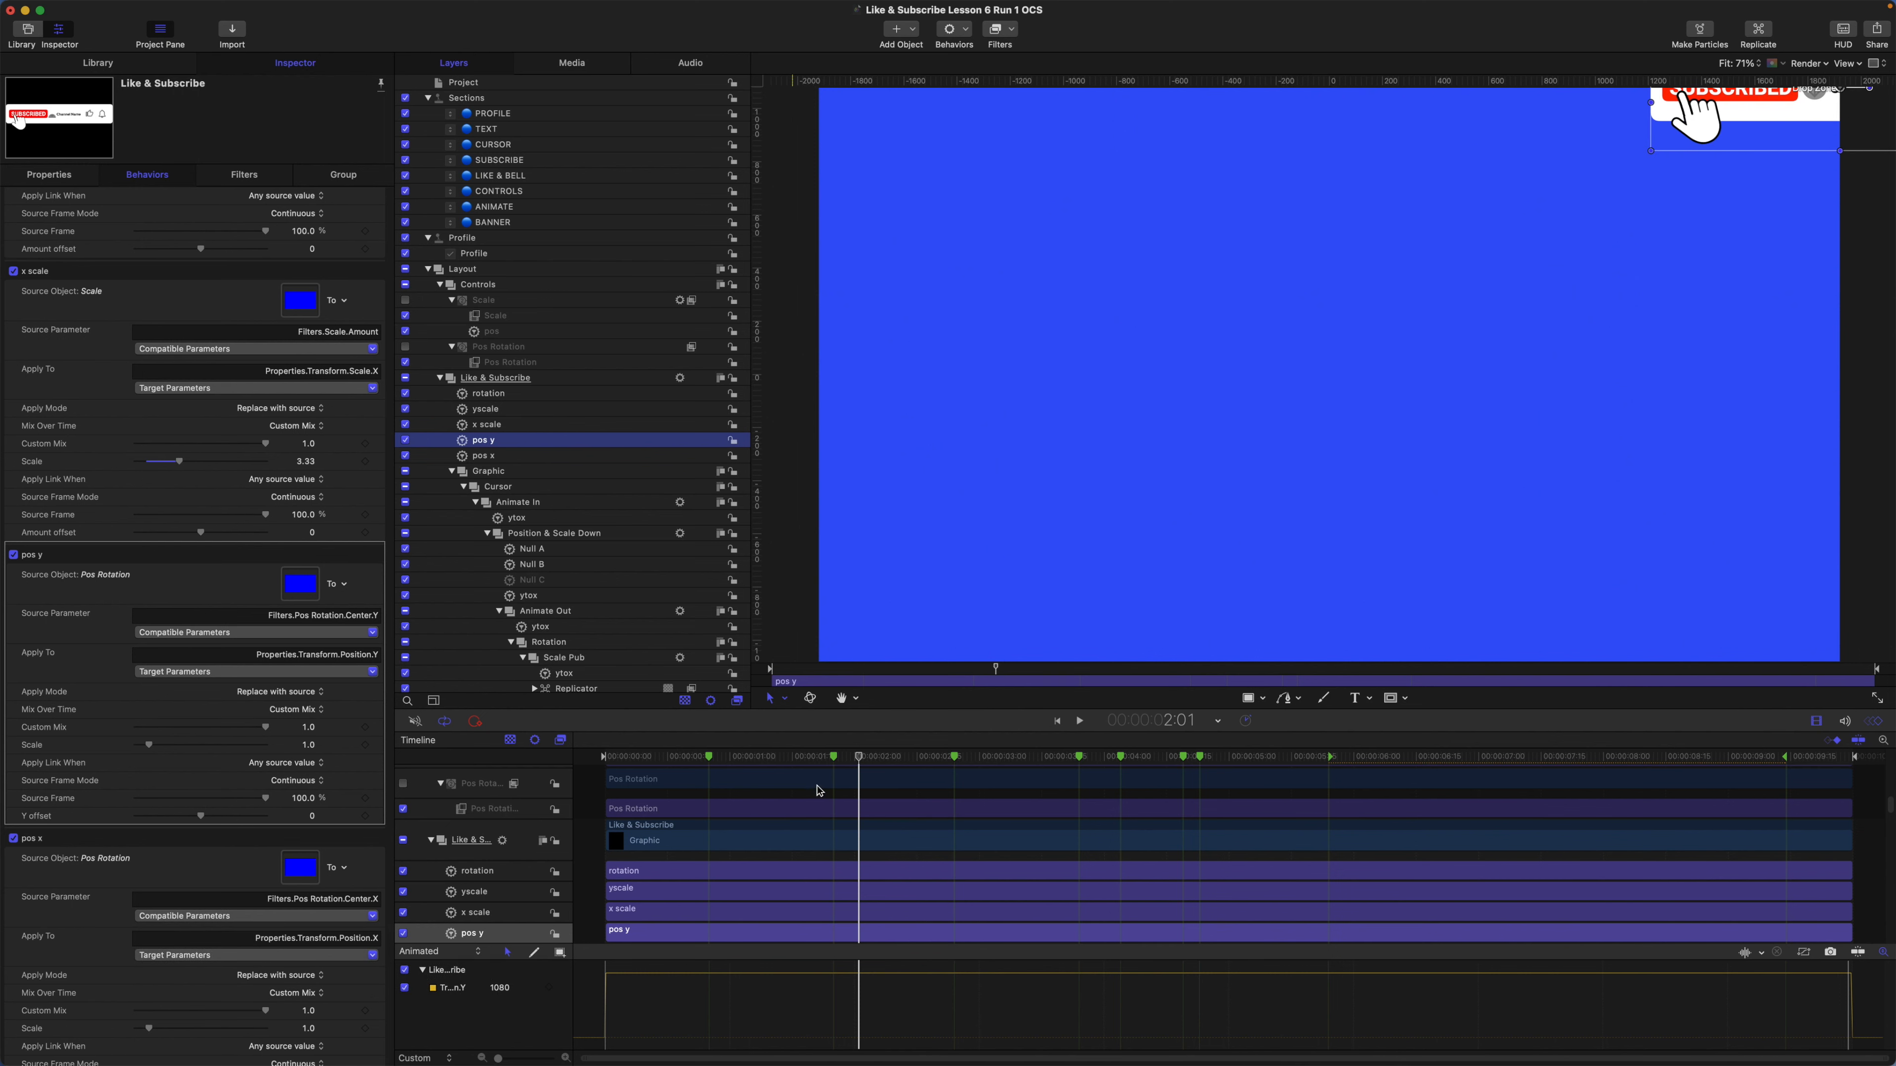
Set the pos y link's Y offset to -0.5.
left_click(312, 816)
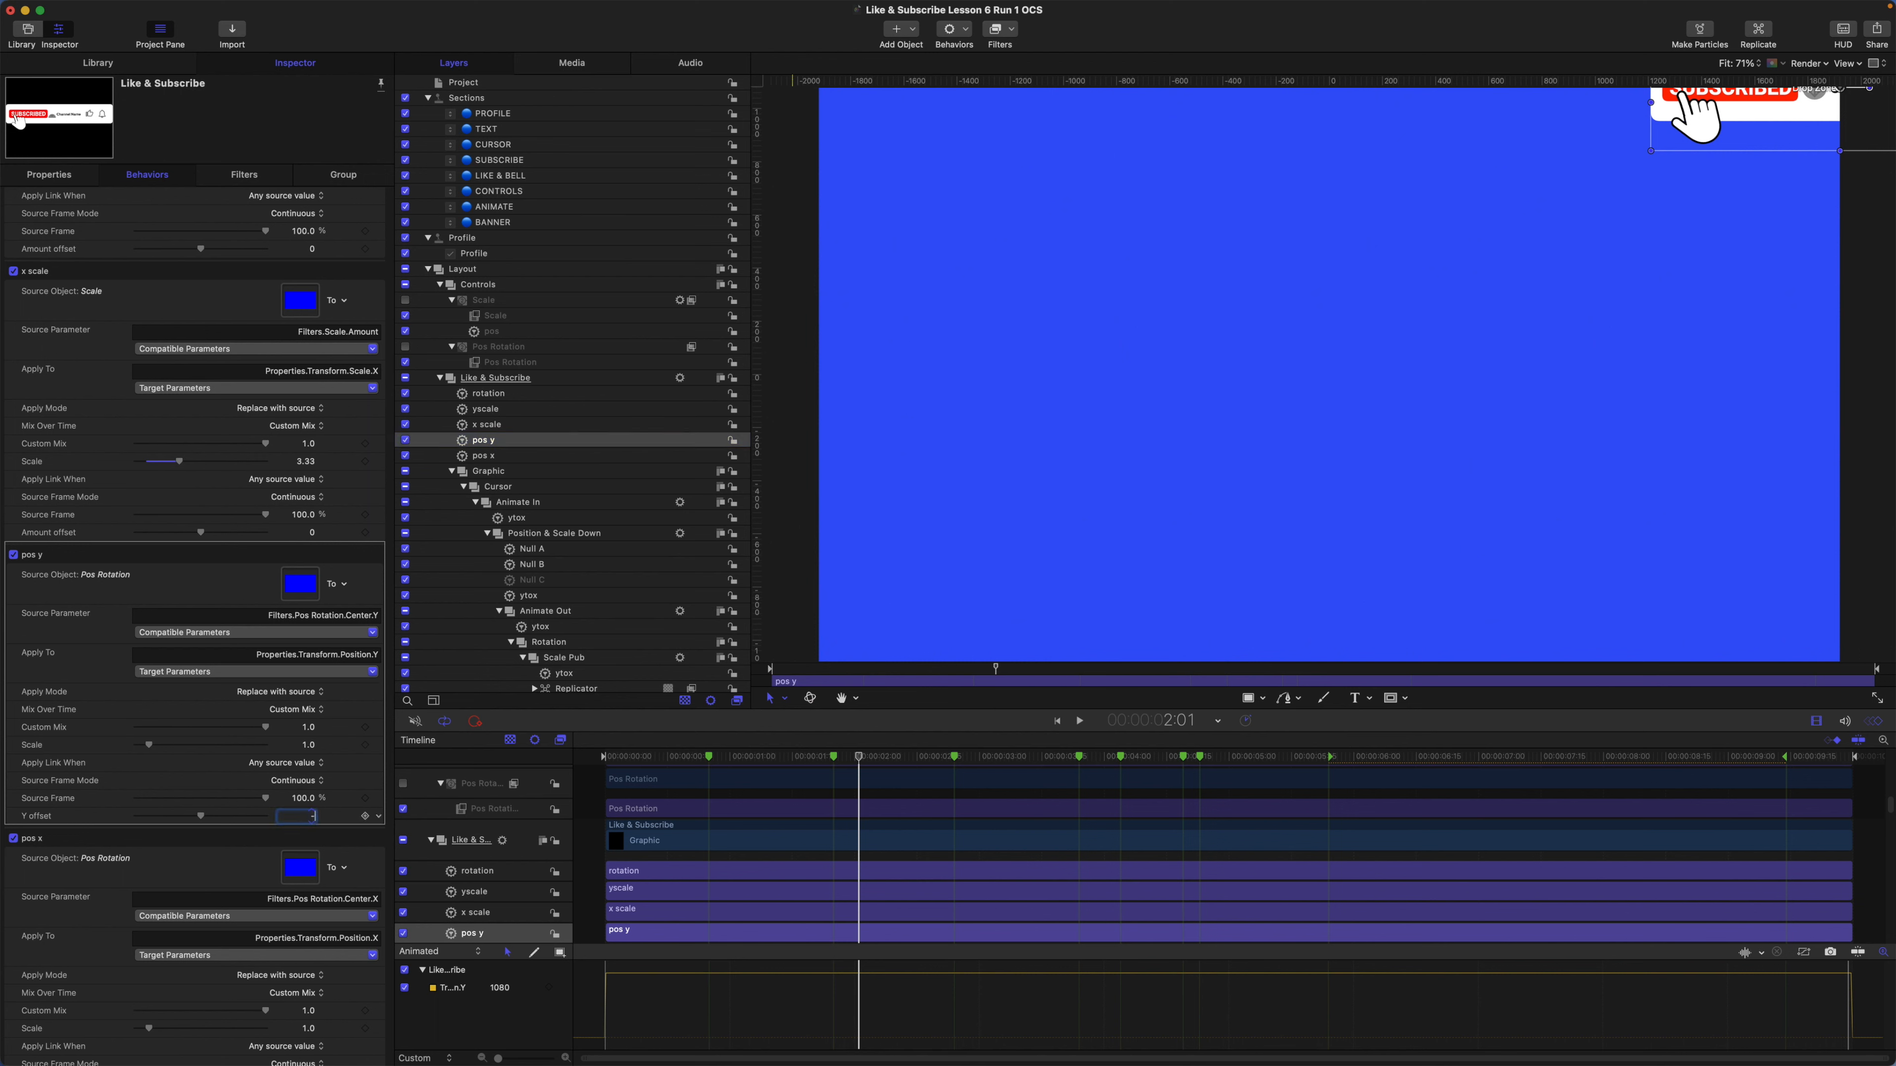
type("-.5")
key("Return")
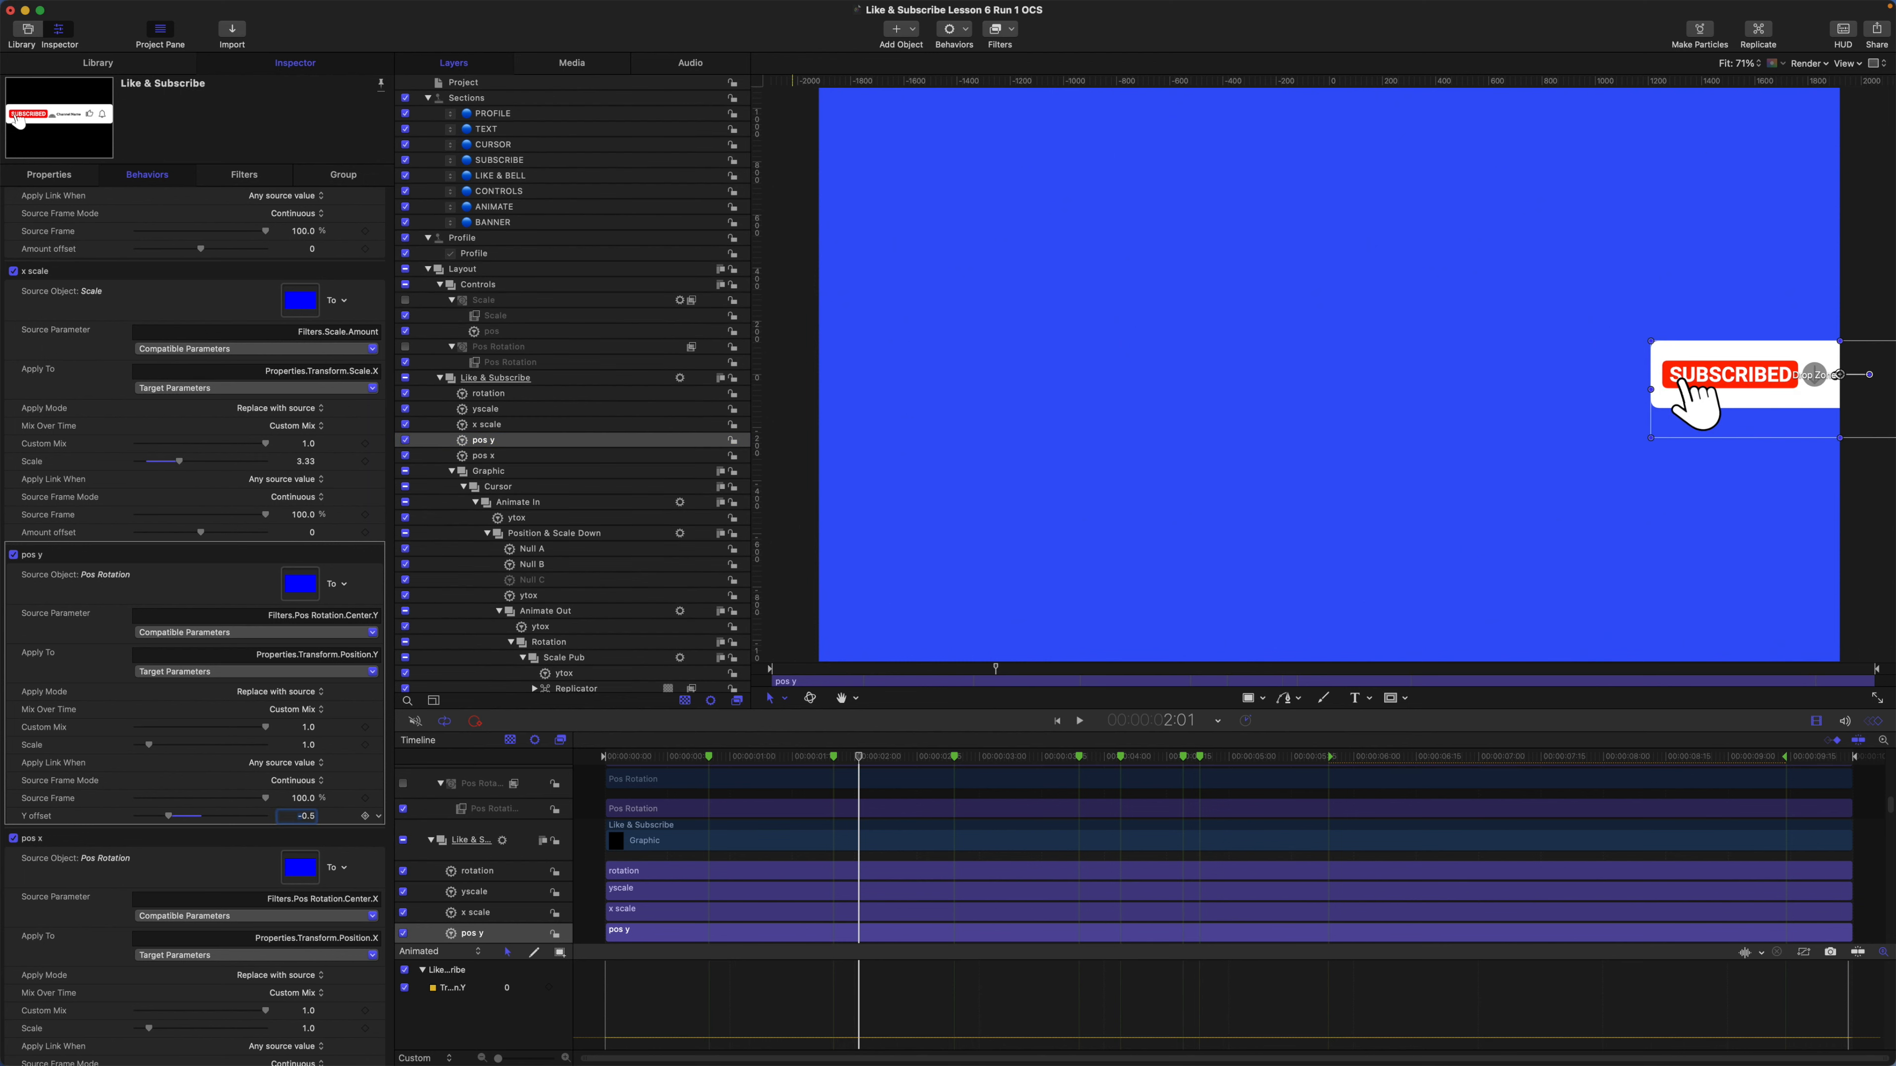
Set the pos x link's X offset to -0.5.
scroll(288, 1052, "down", 2)
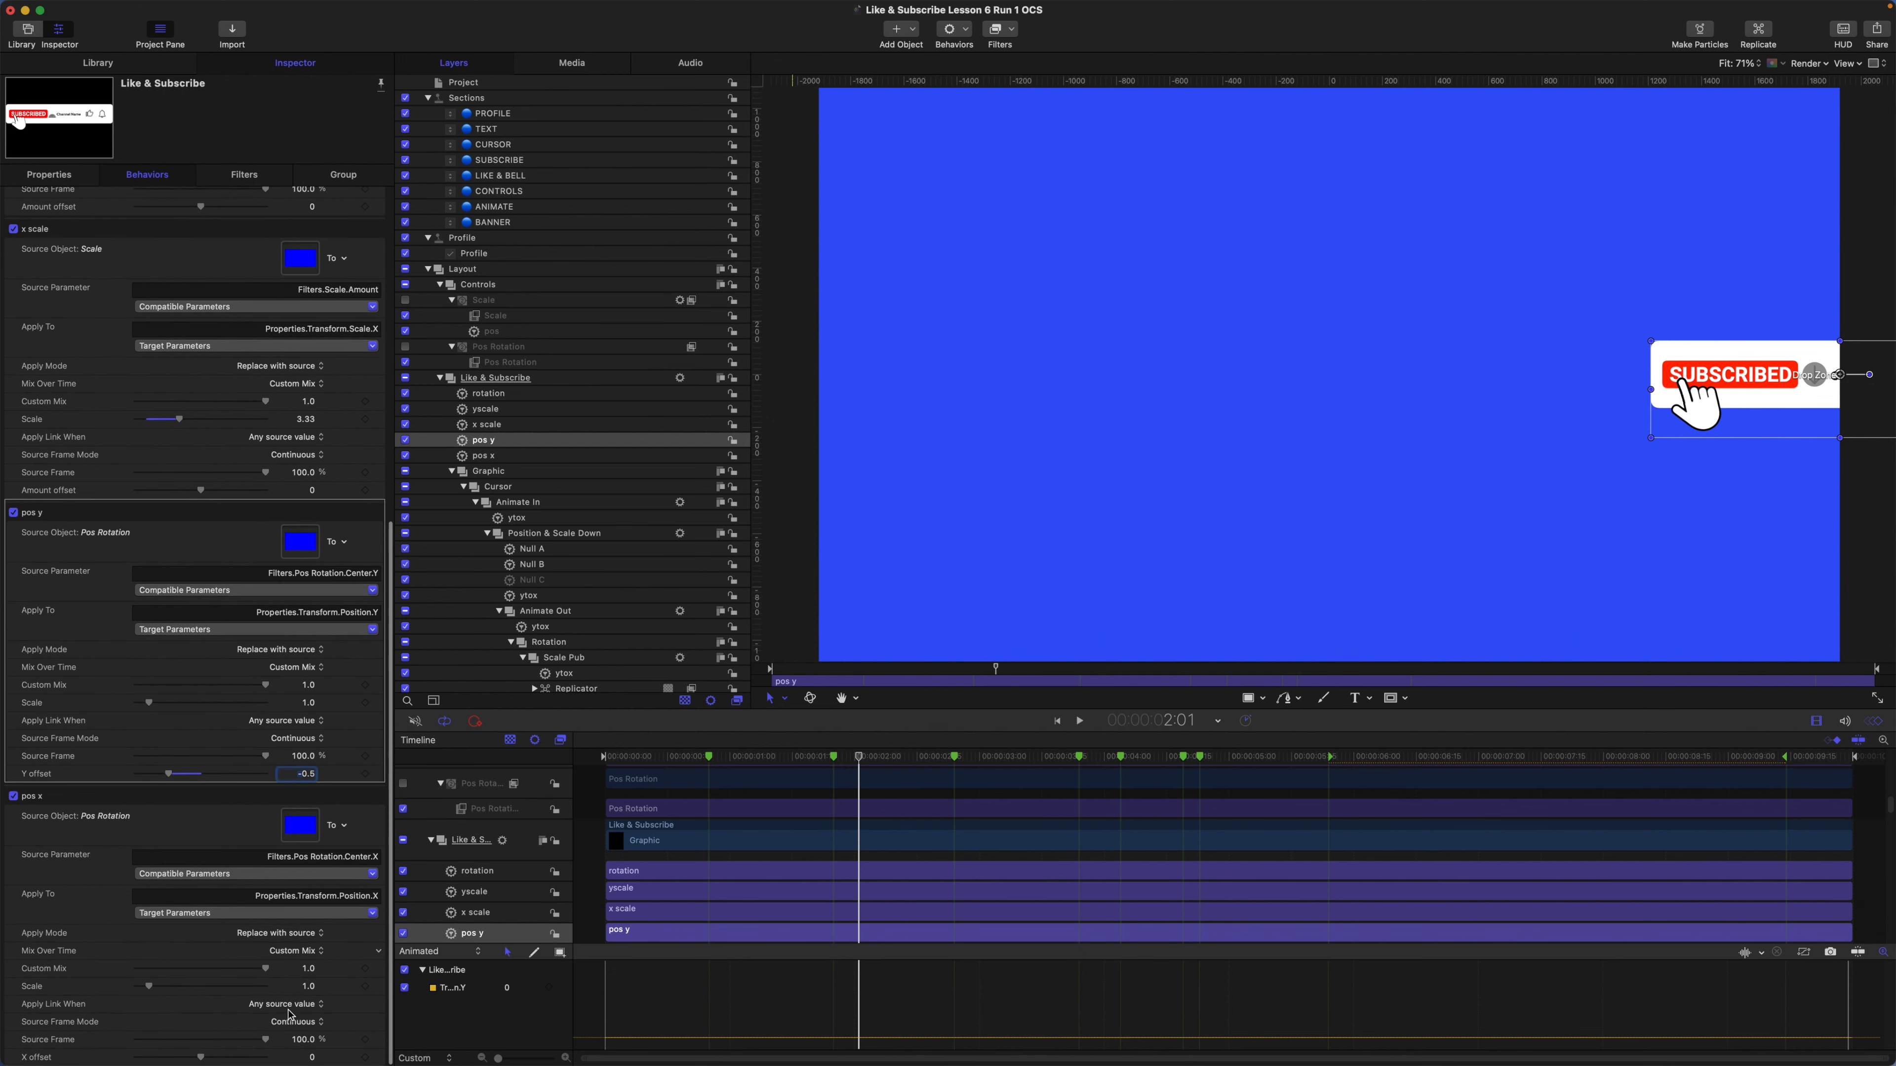
left_click(312, 1058)
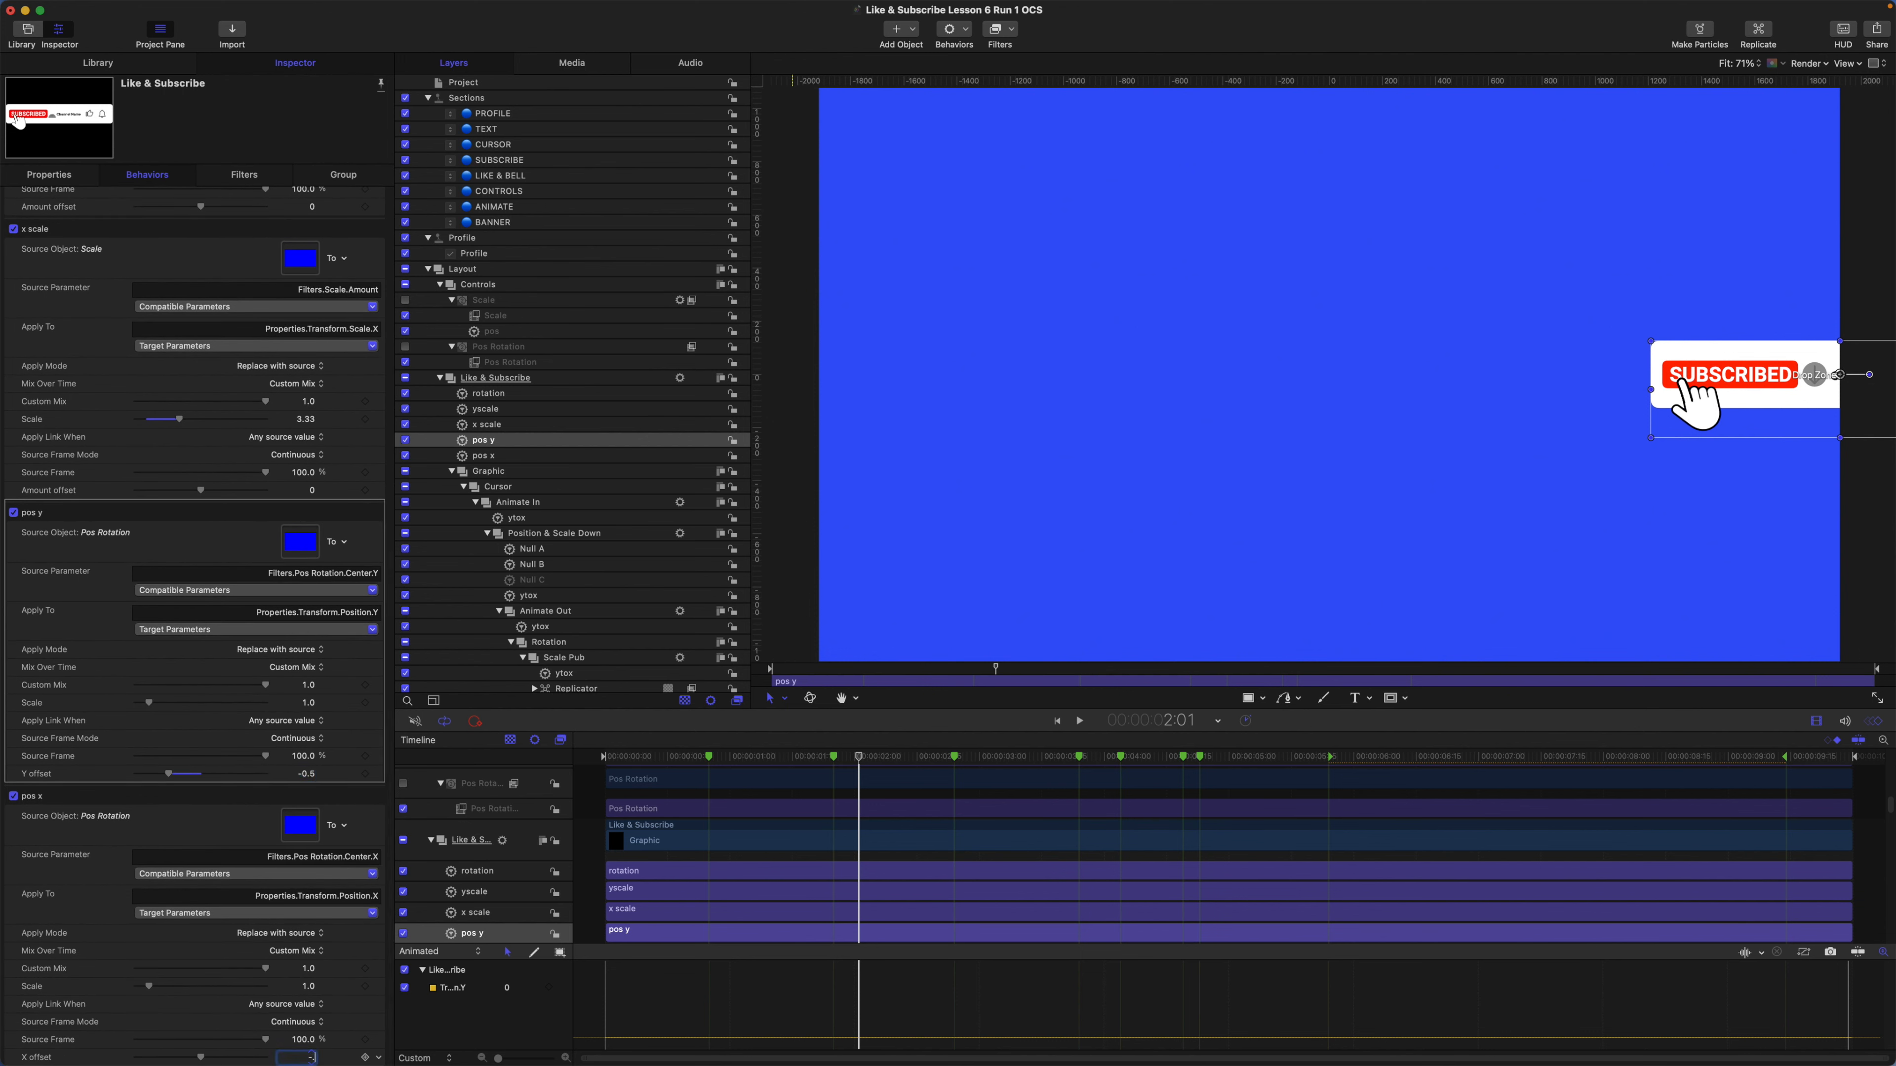
type("-.5")
key("Return")
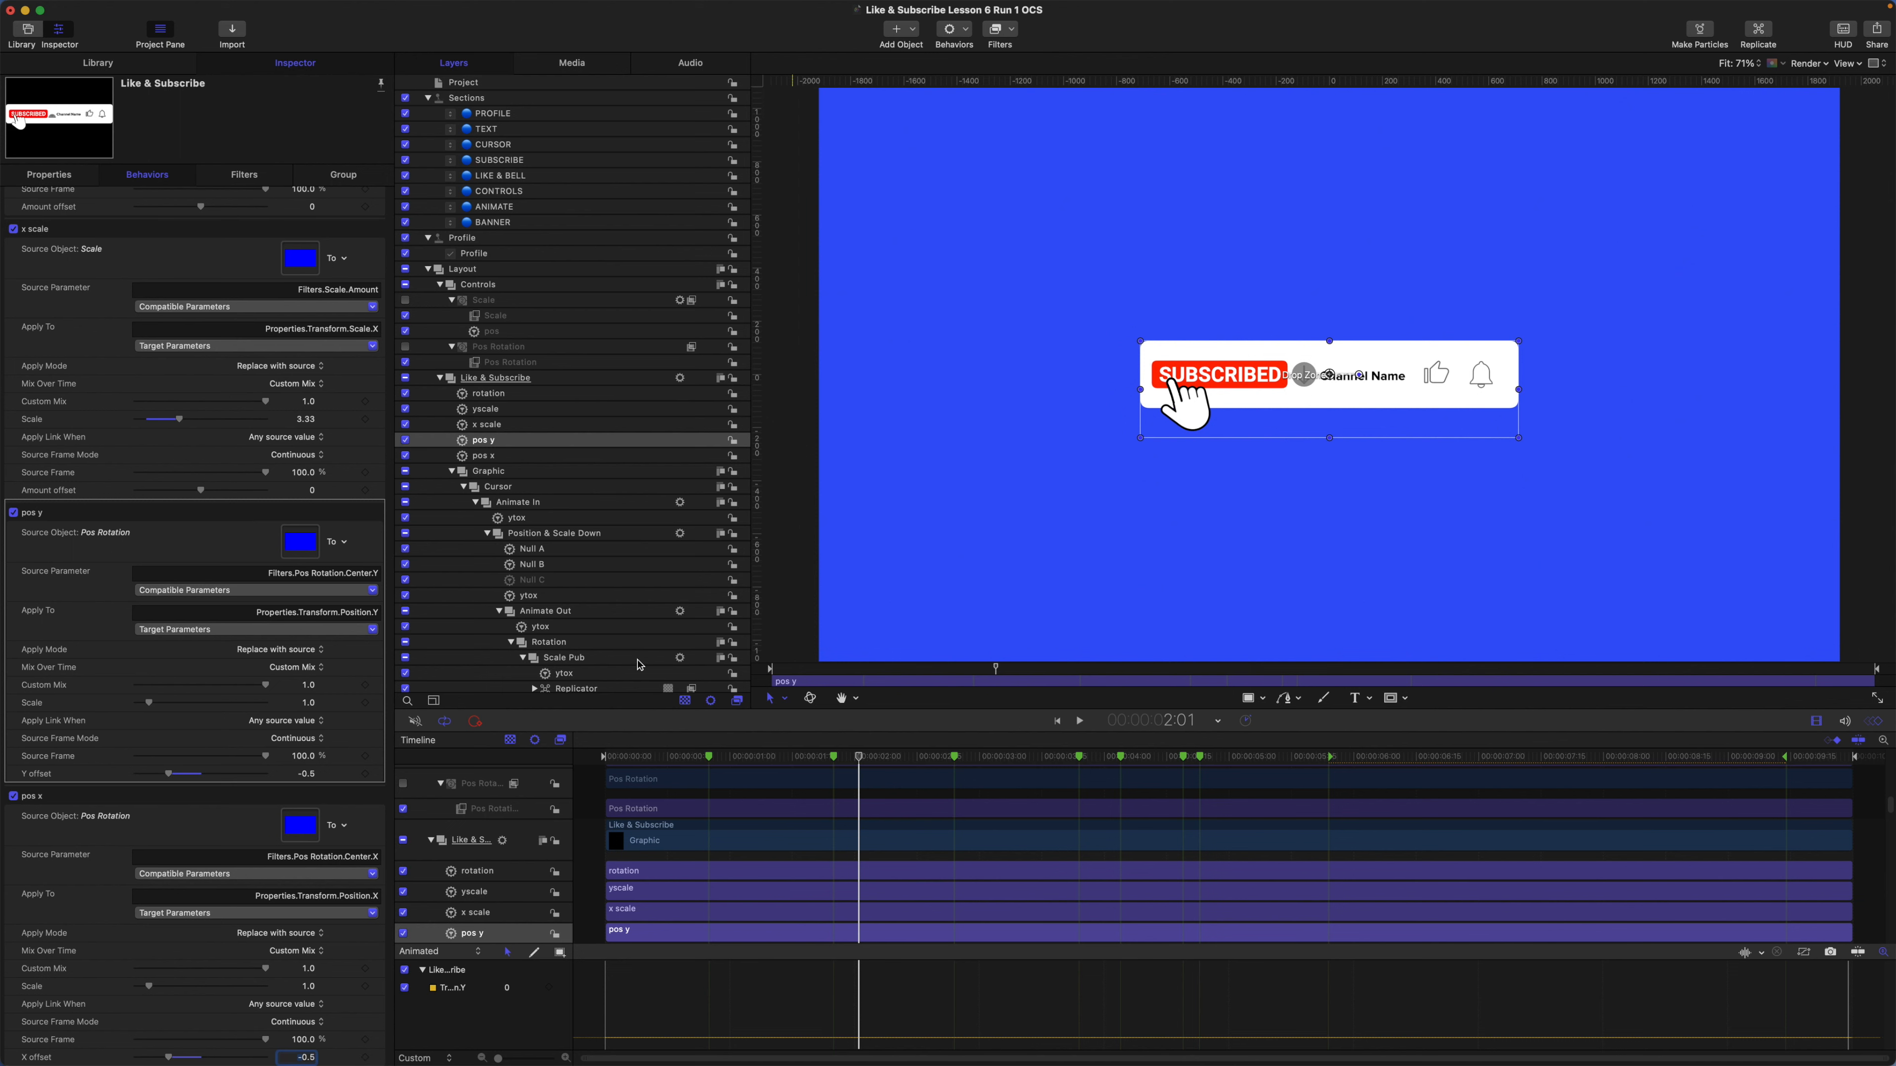
Set the Pos Rotation filter's Center Y to 200 px and check the separate X and Y values of Center.
left_click(521, 364)
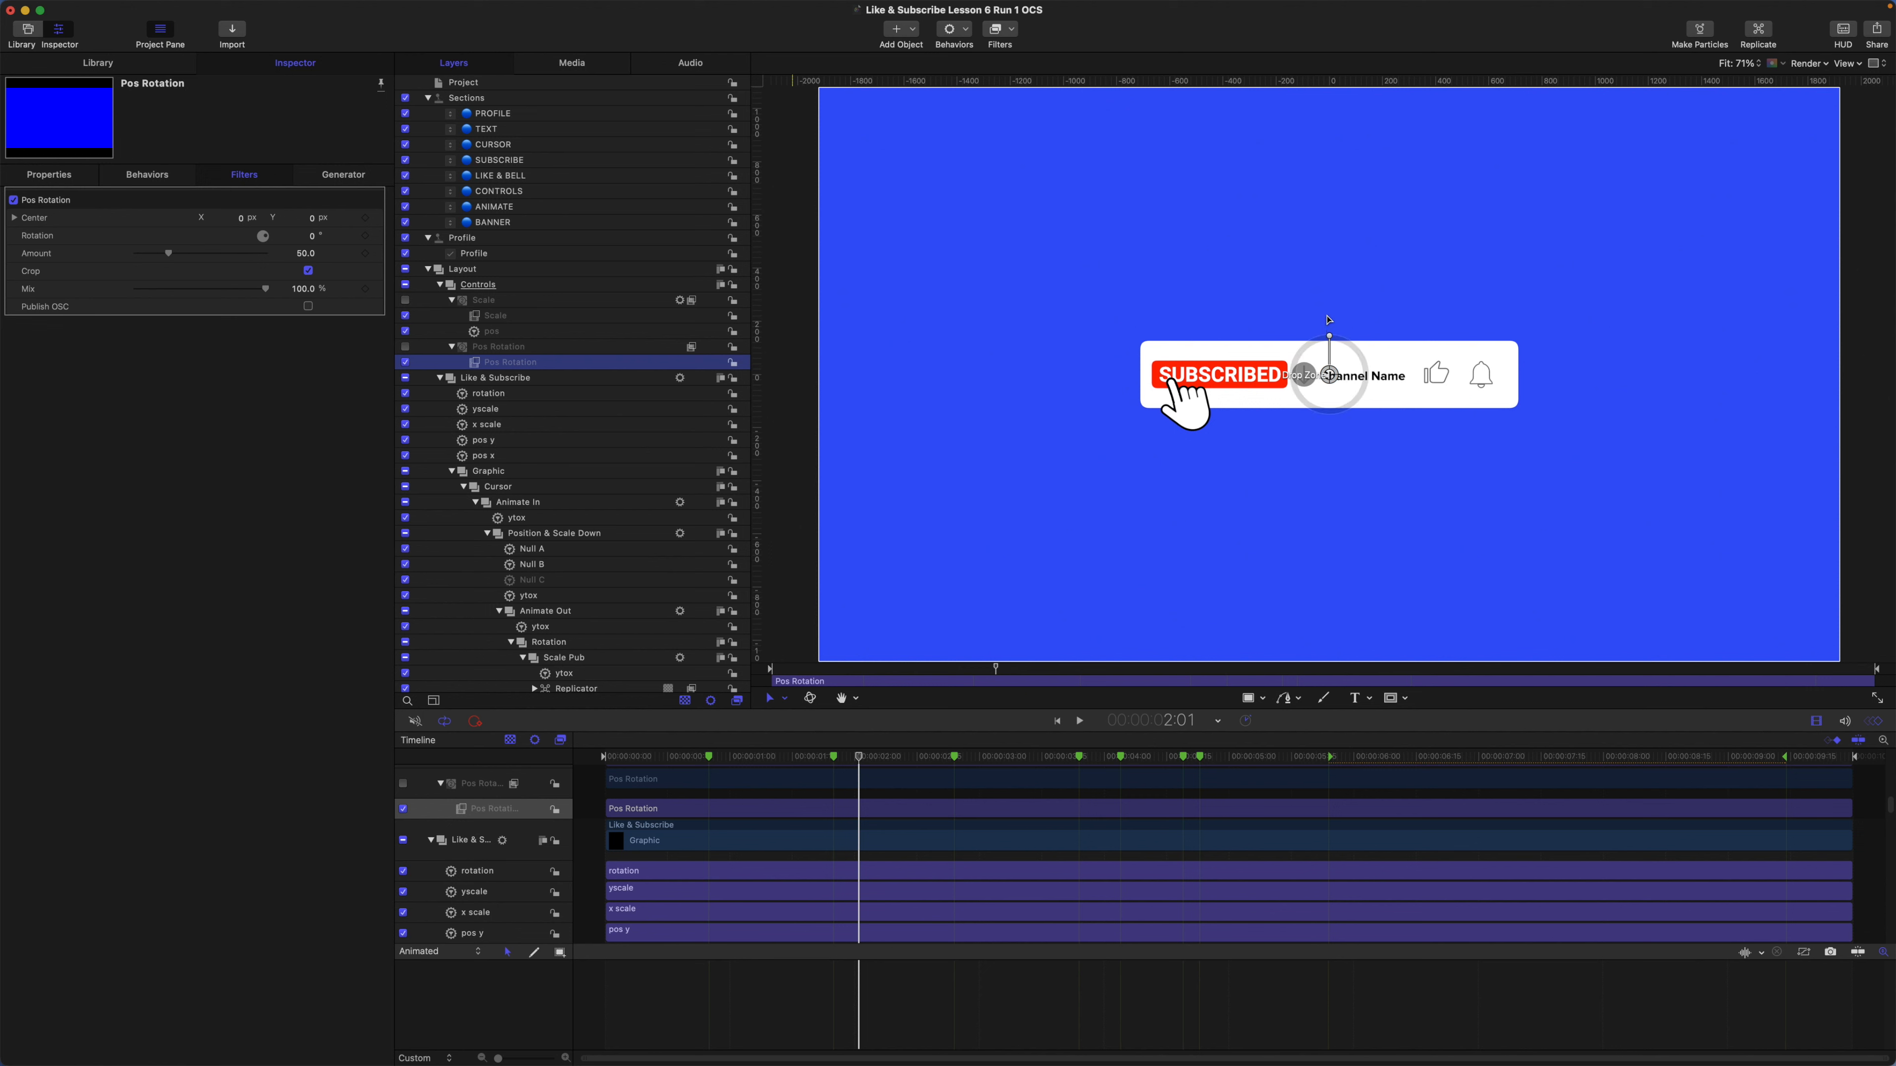
left_click(313, 218)
type("200")
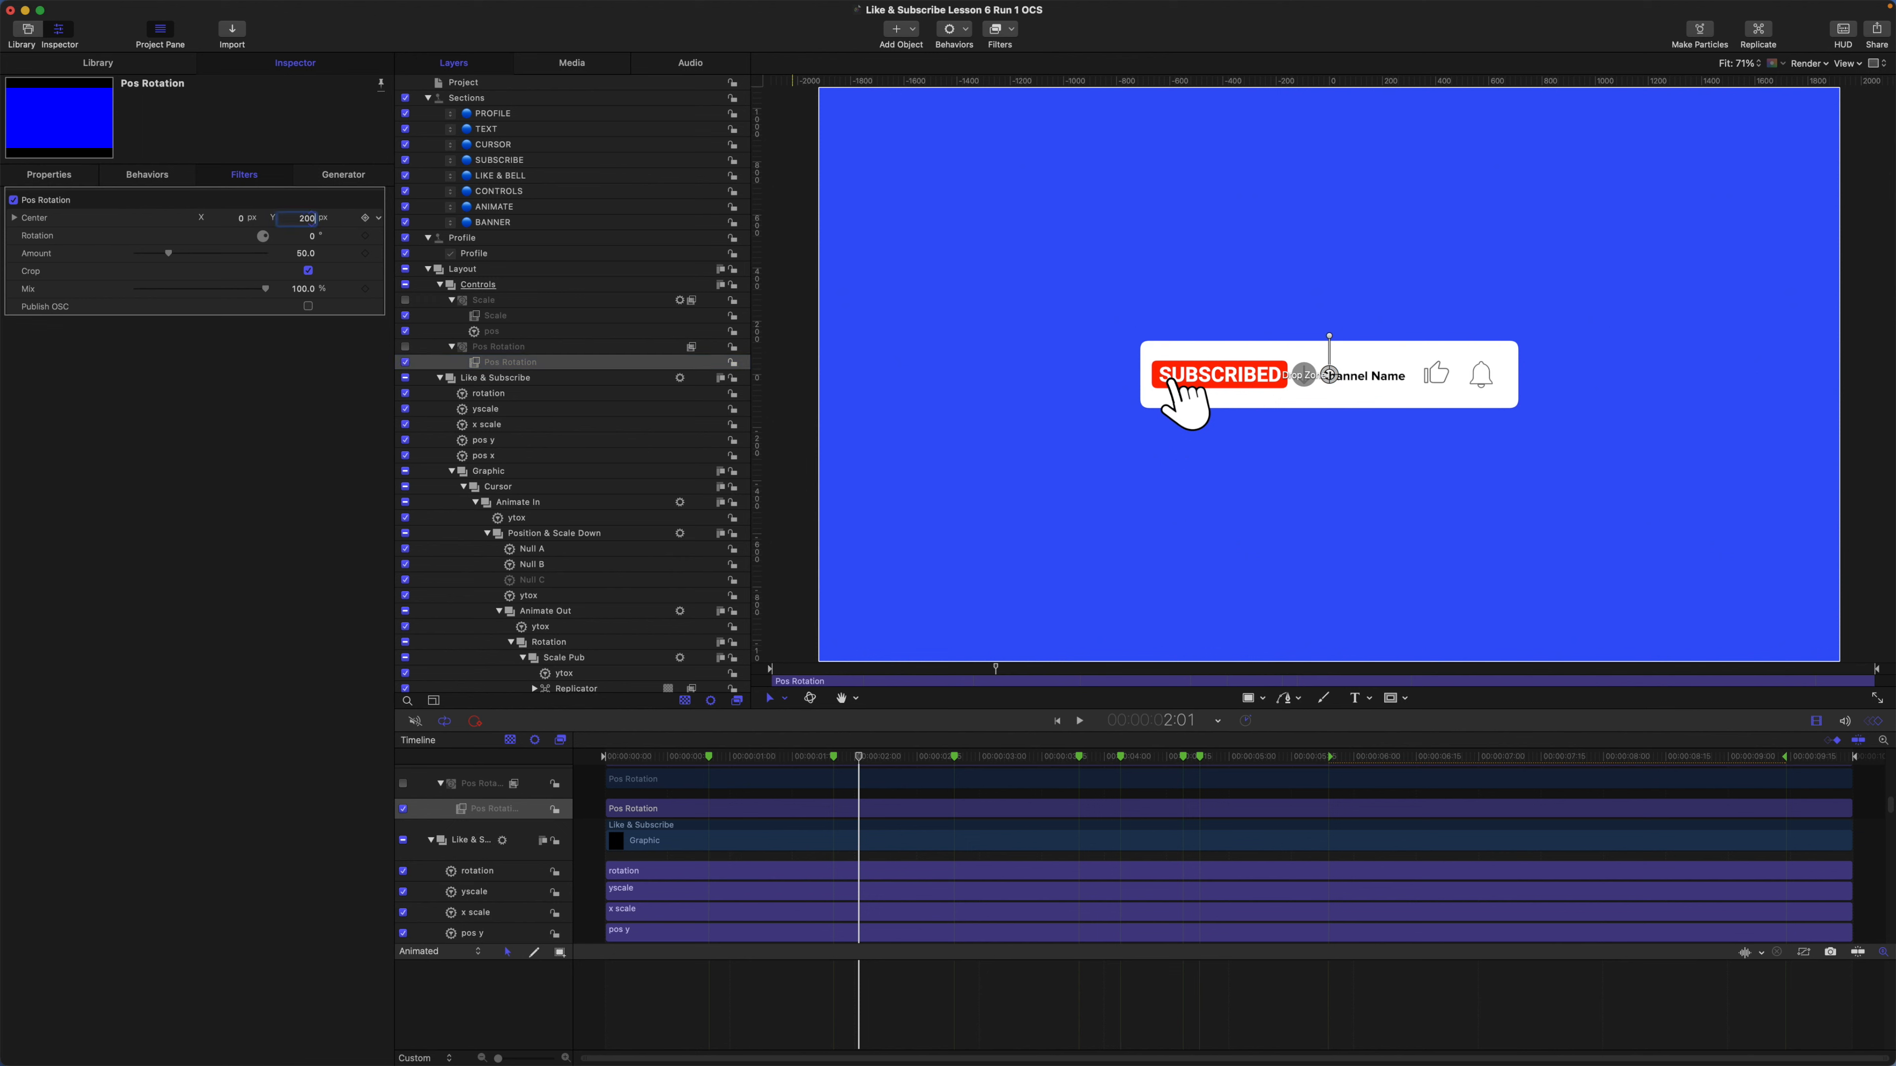
key("Return")
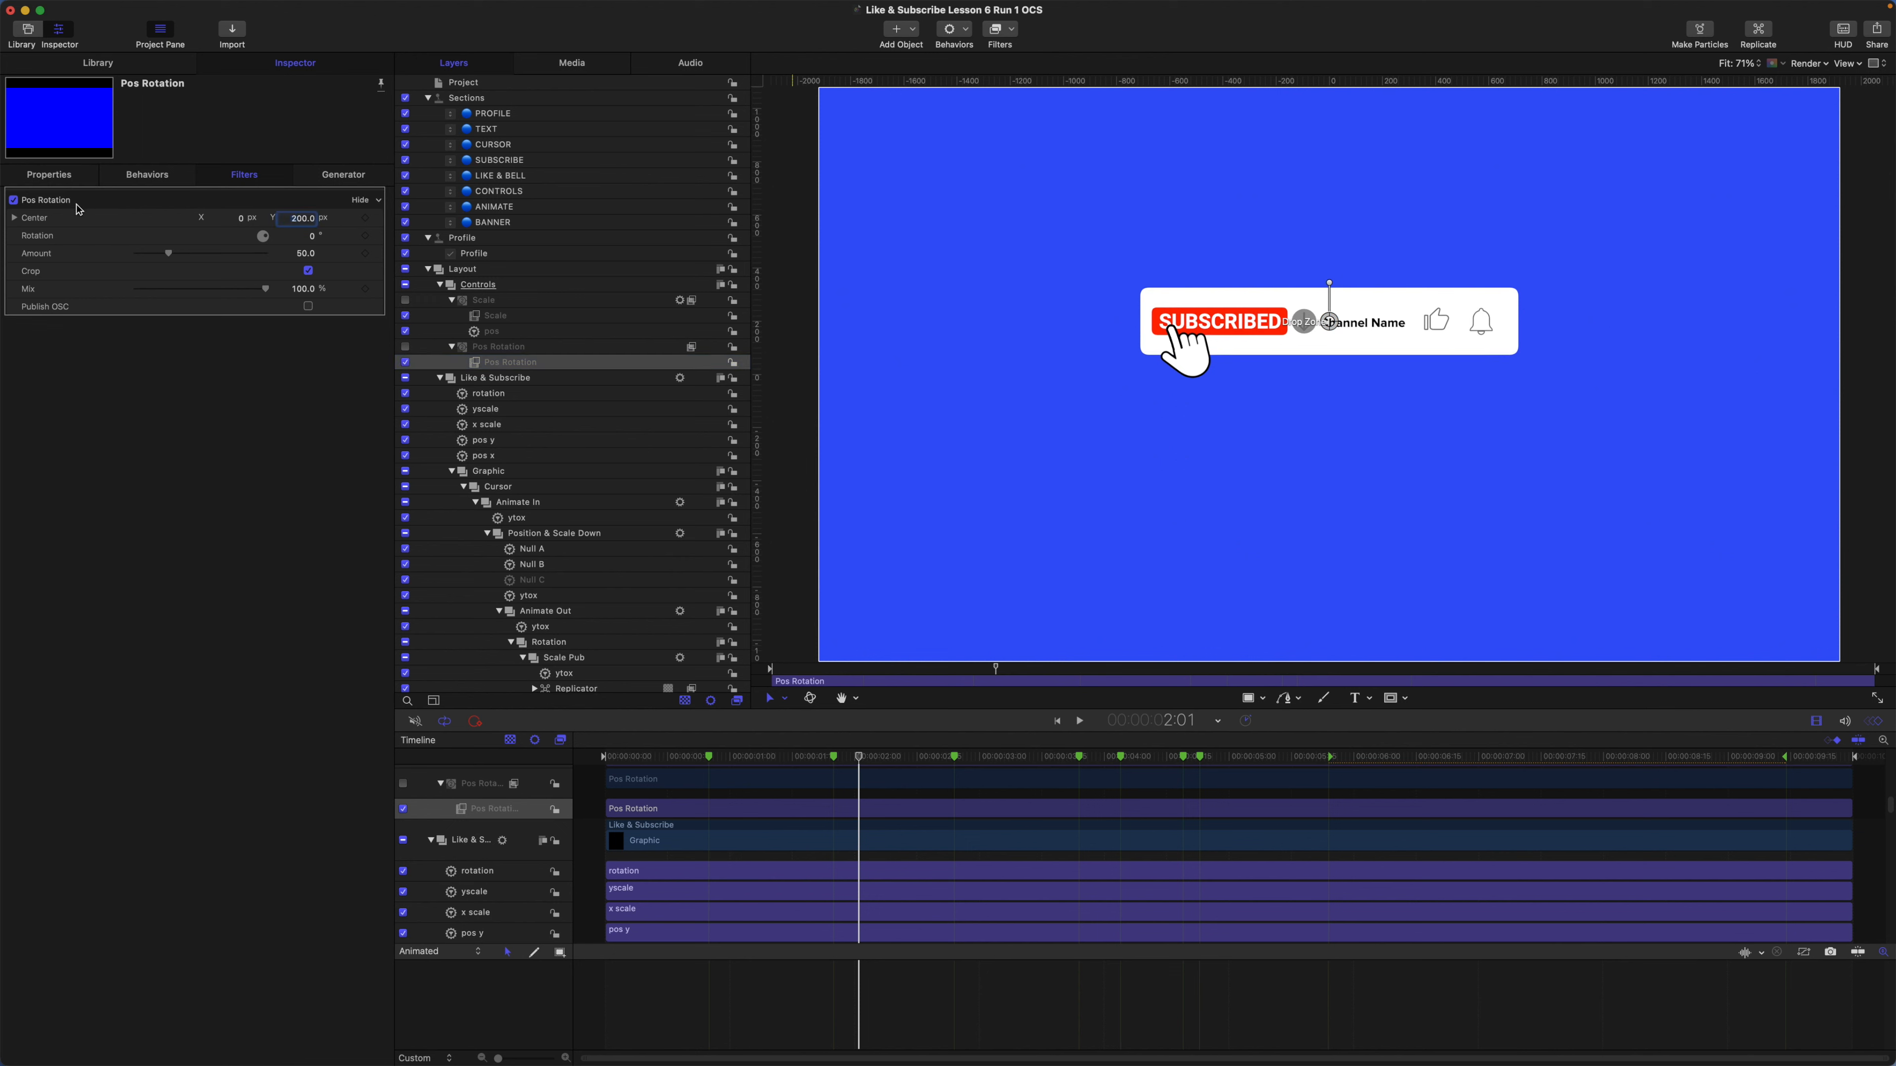
left_click(14, 218)
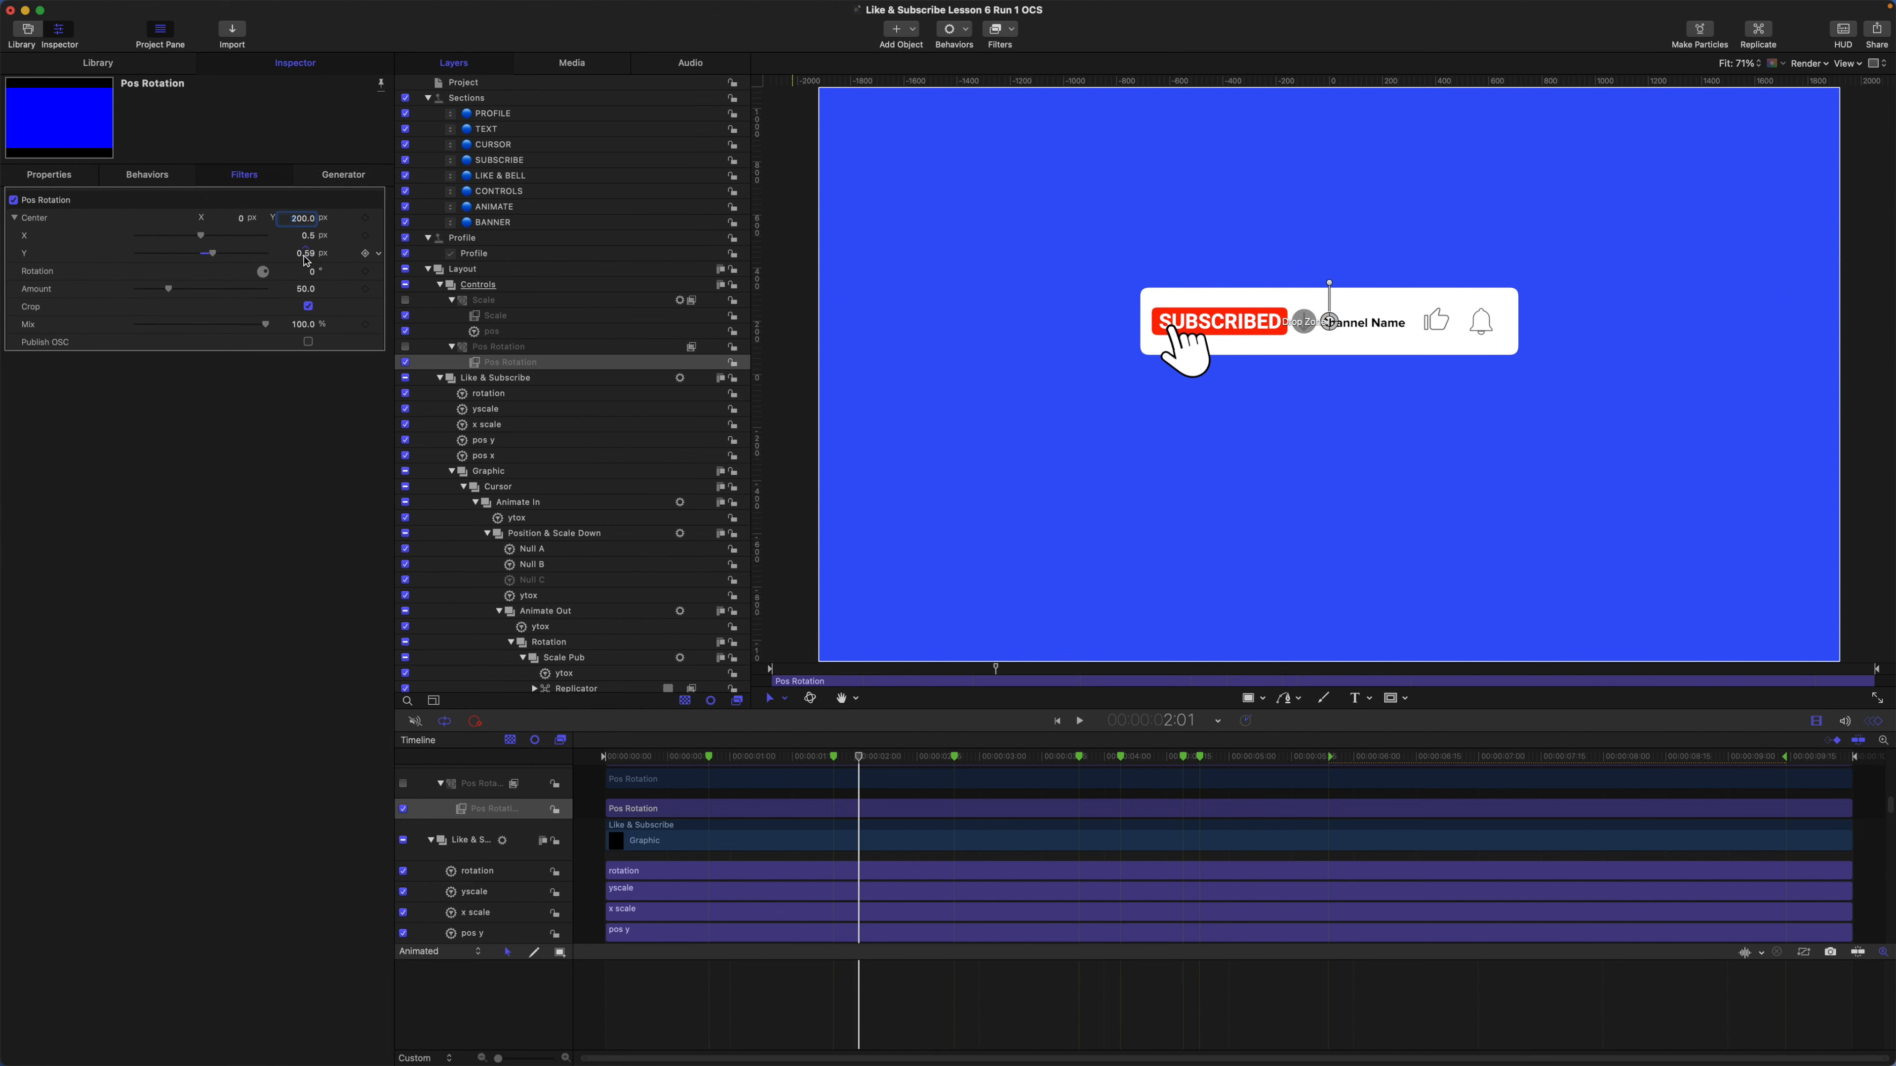
left_click(8, 216)
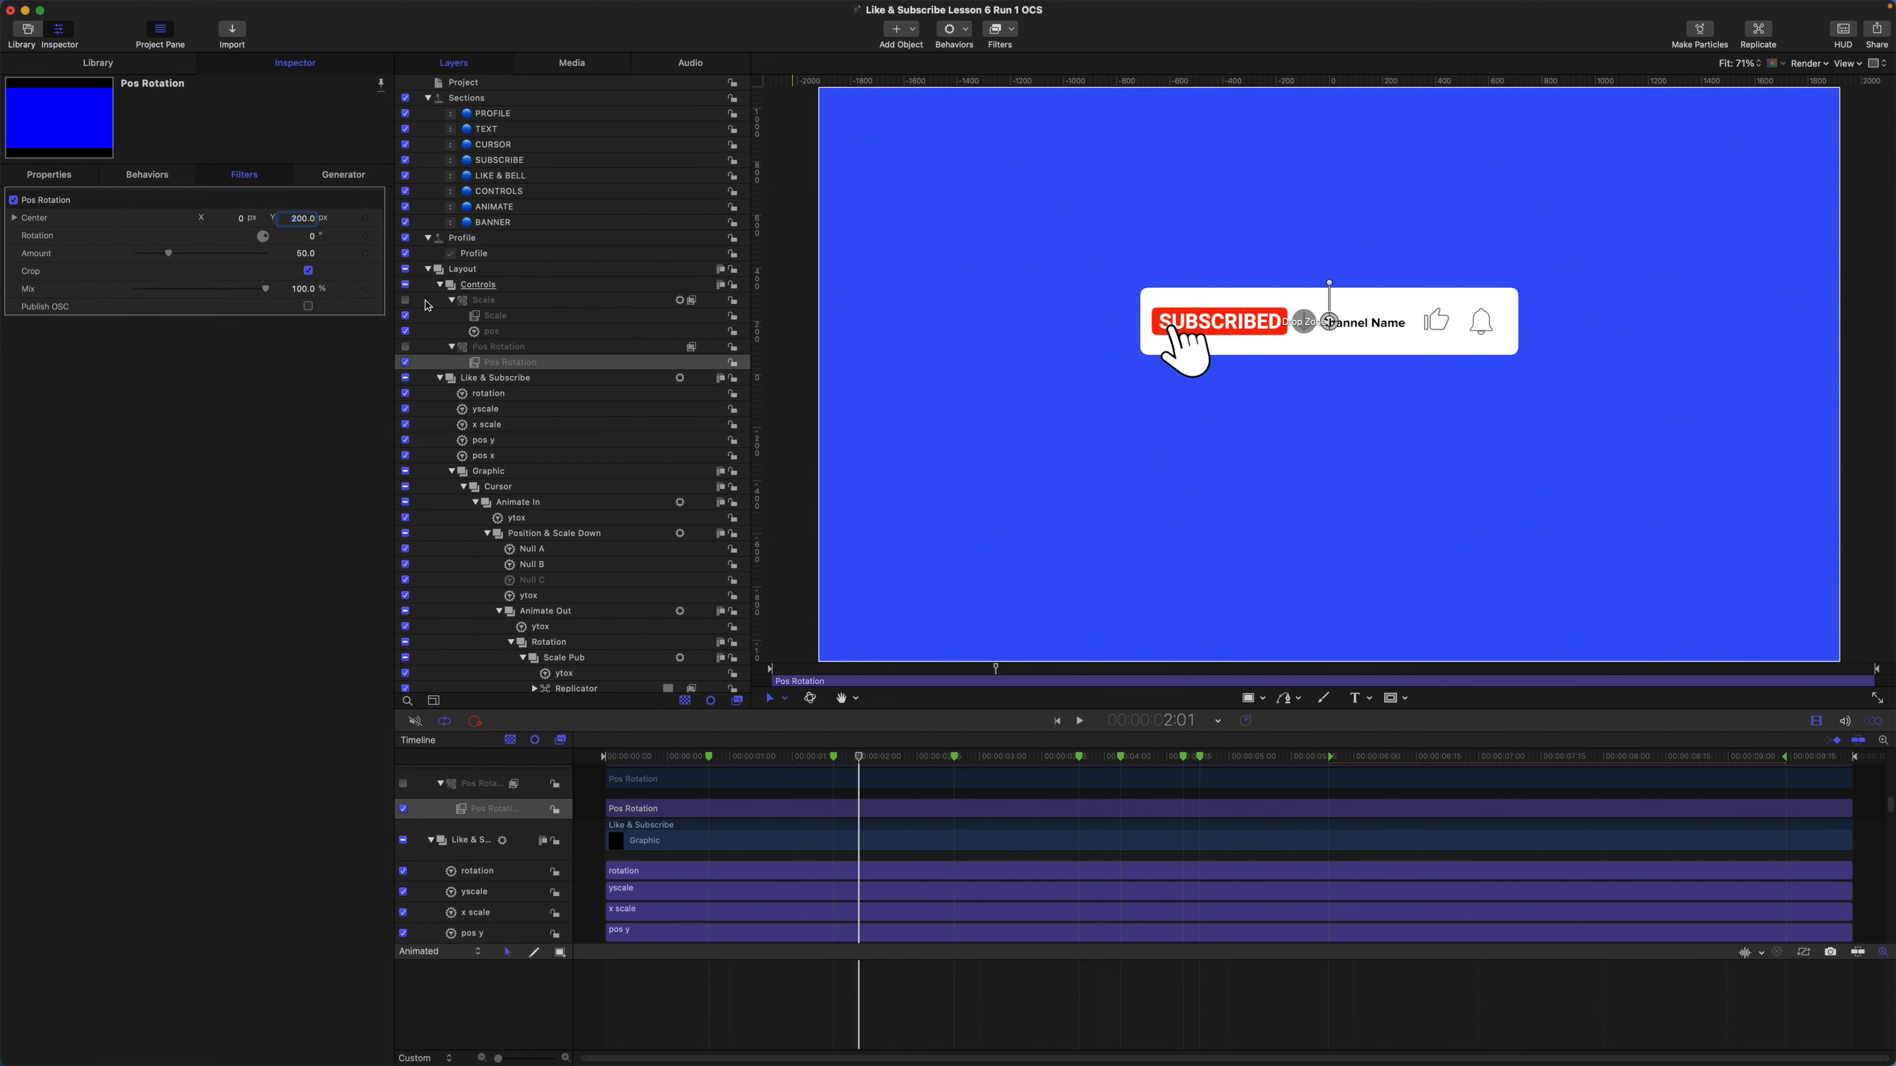
Set the pos y link's Y offset to -0.59.
left_click(496, 443)
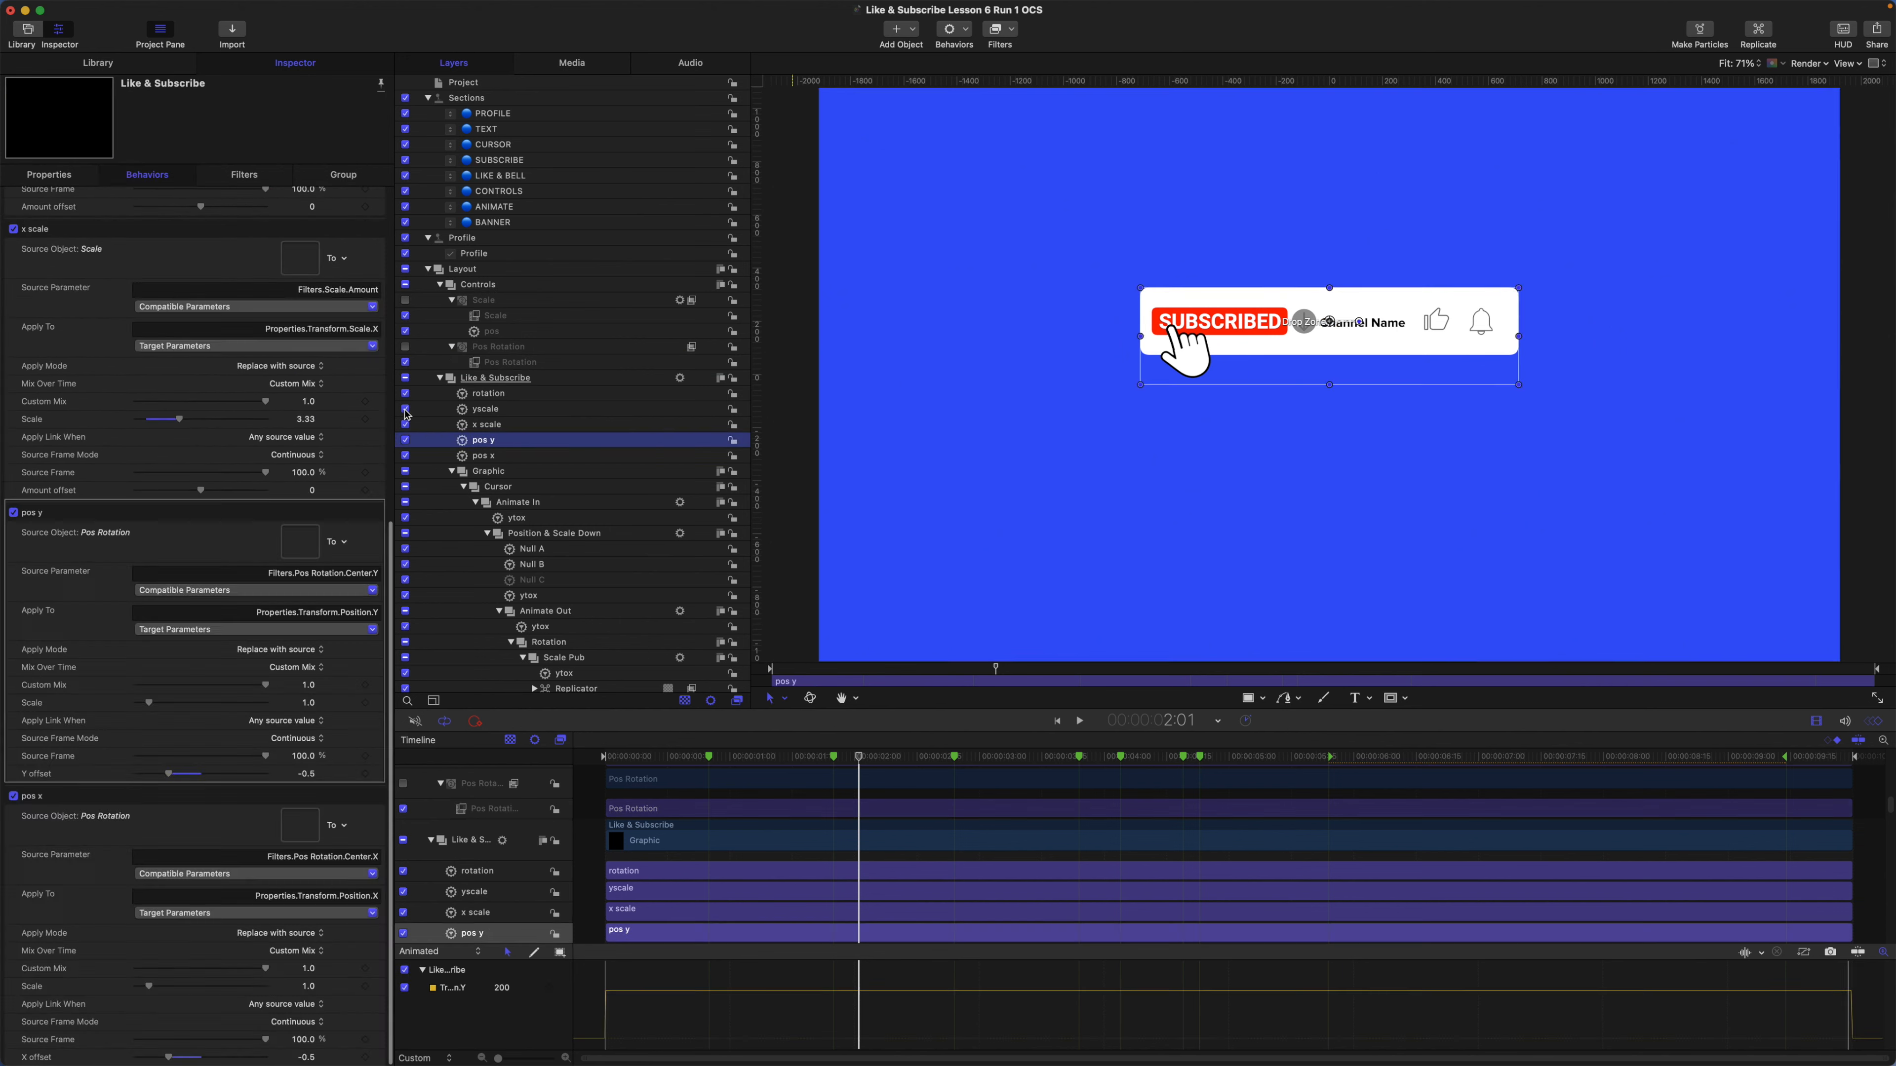
left_click(308, 775)
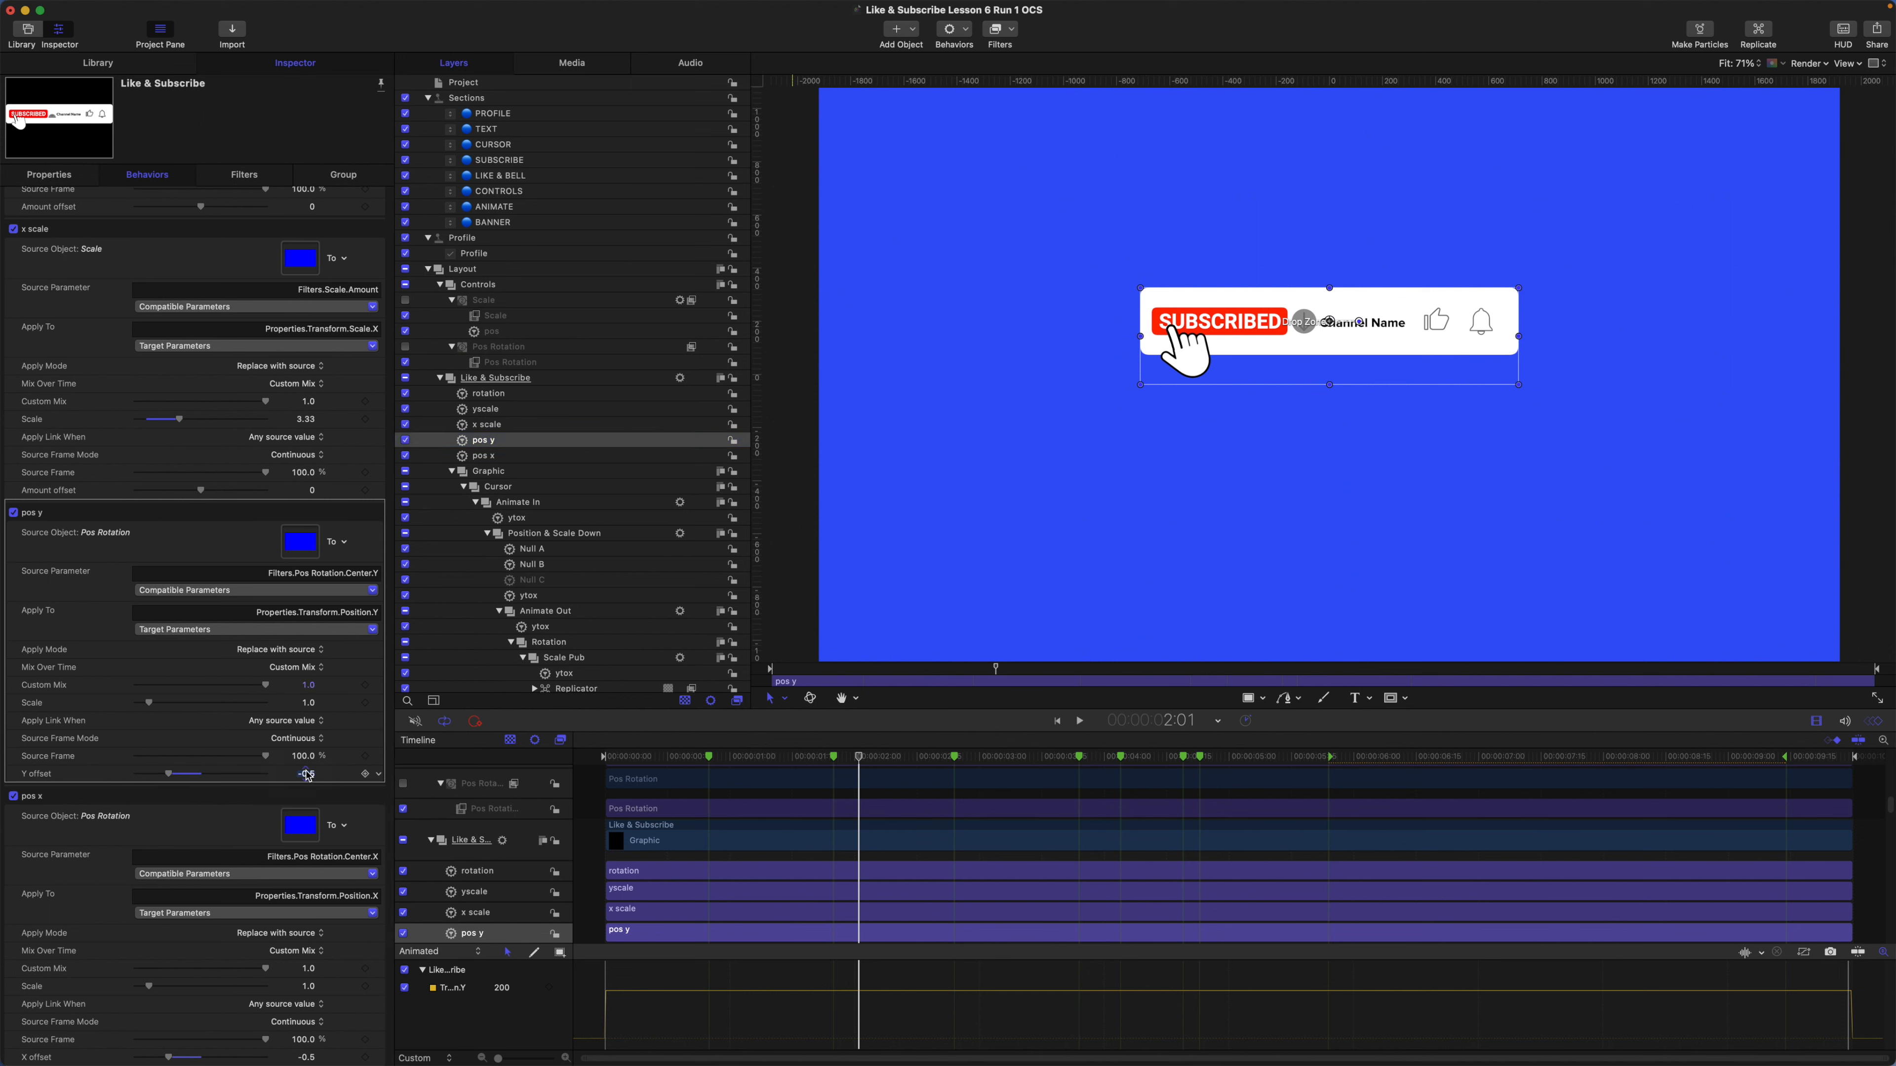
type("-")
key("Return")
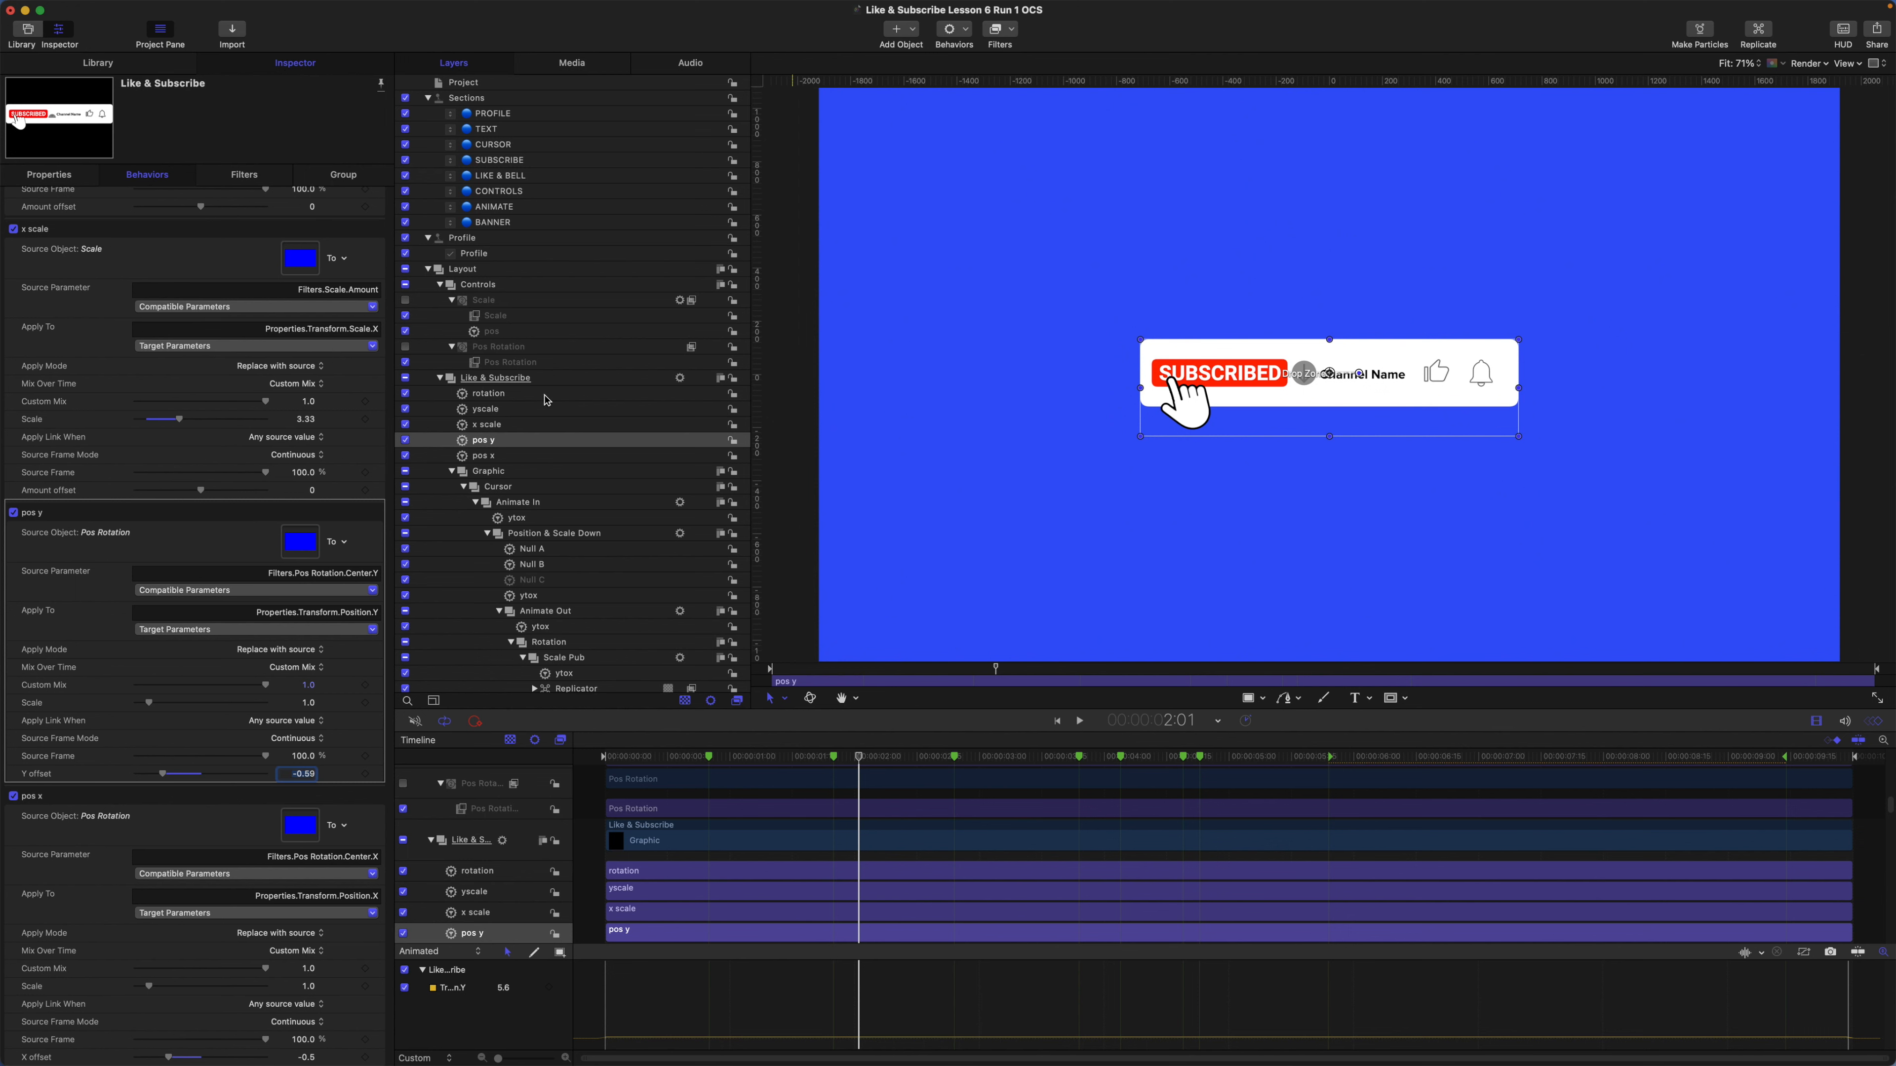
Set the Pos Rotation filter's Center Y to 300 px.
left_click(527, 366)
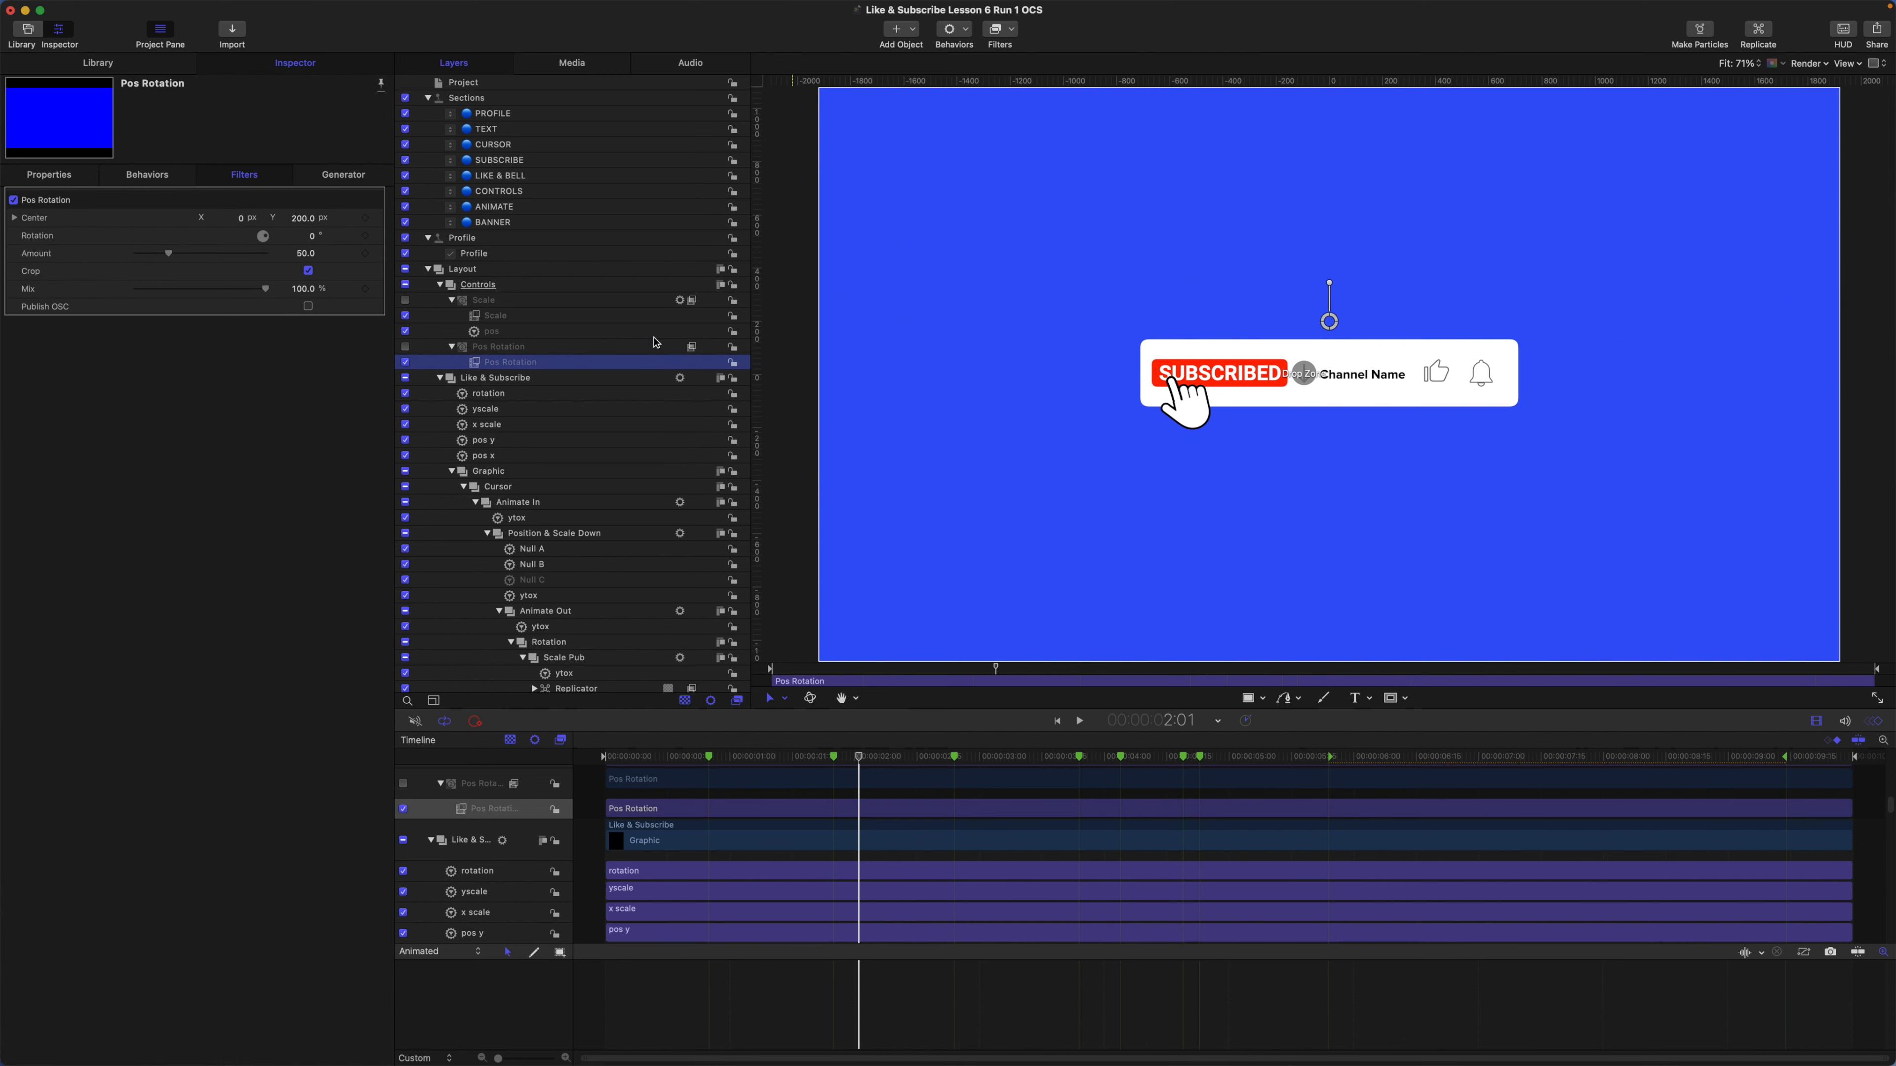
left_click(506, 319)
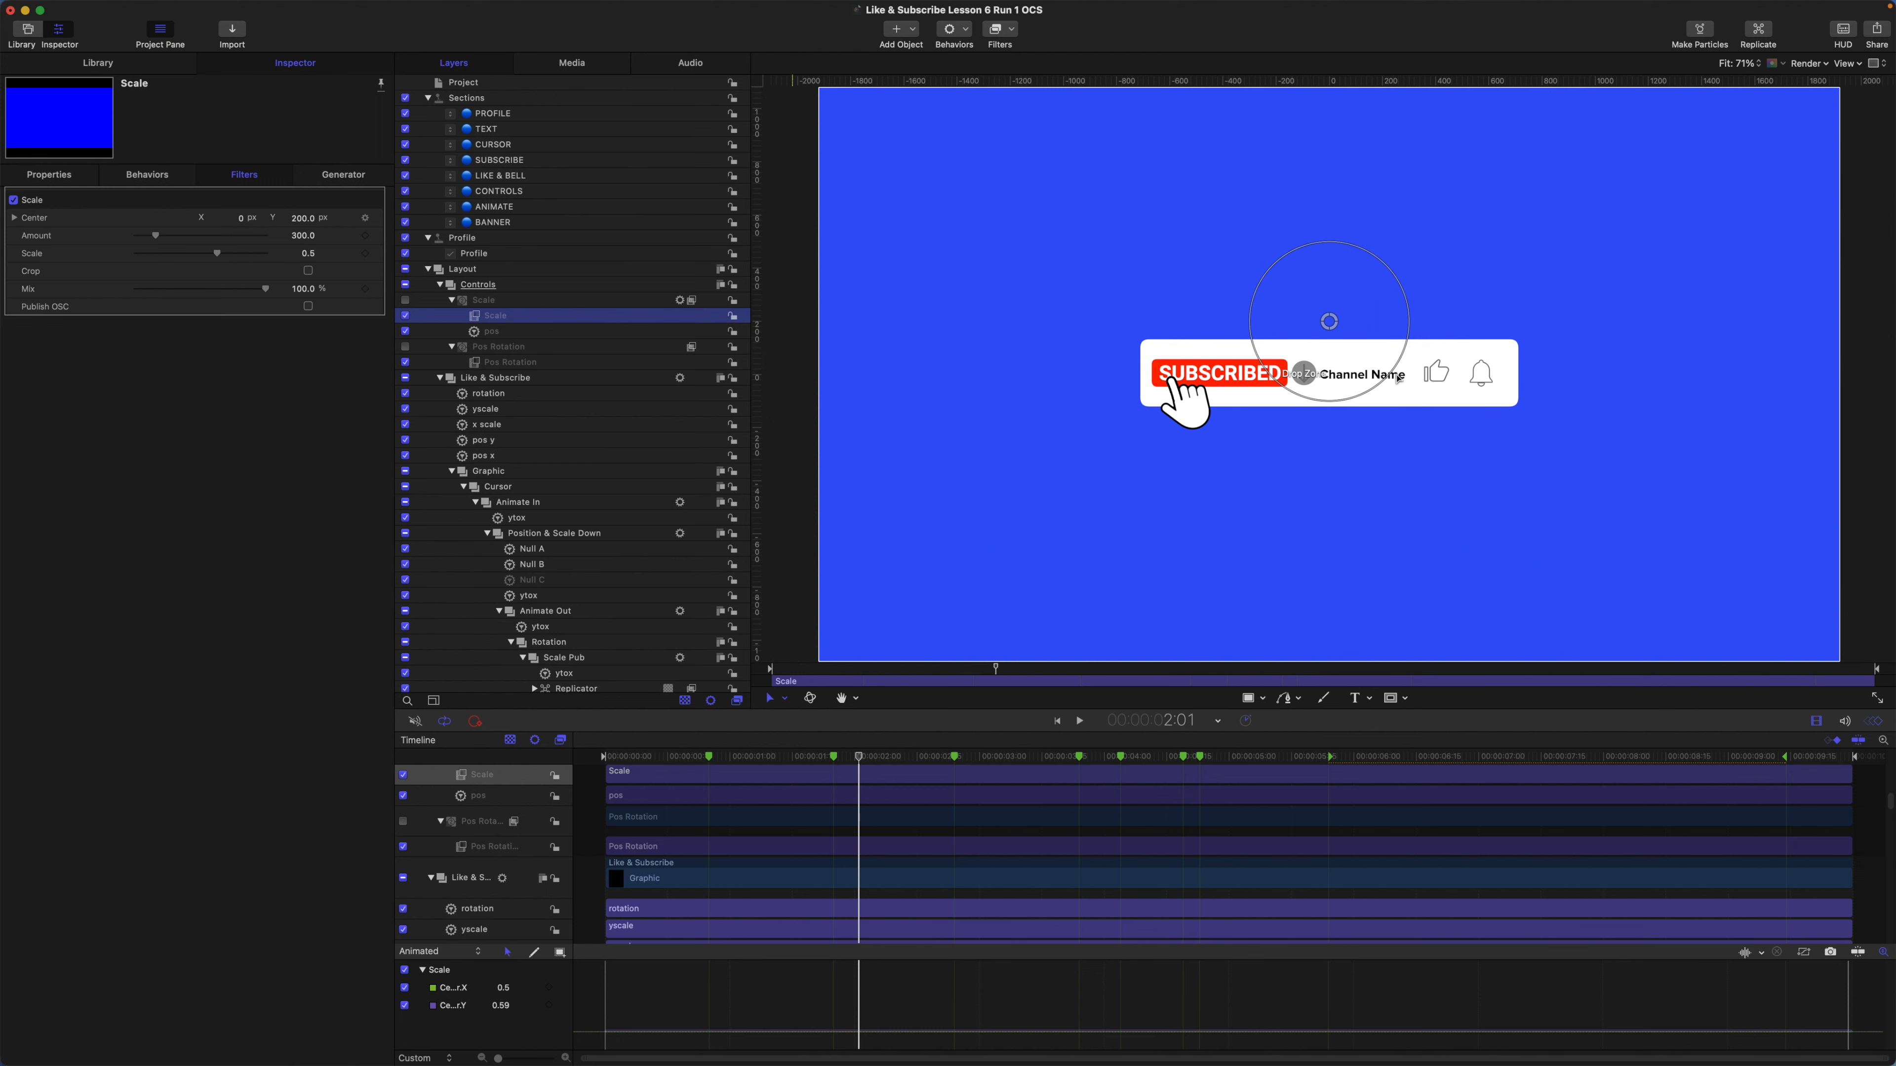
left_click(500, 366)
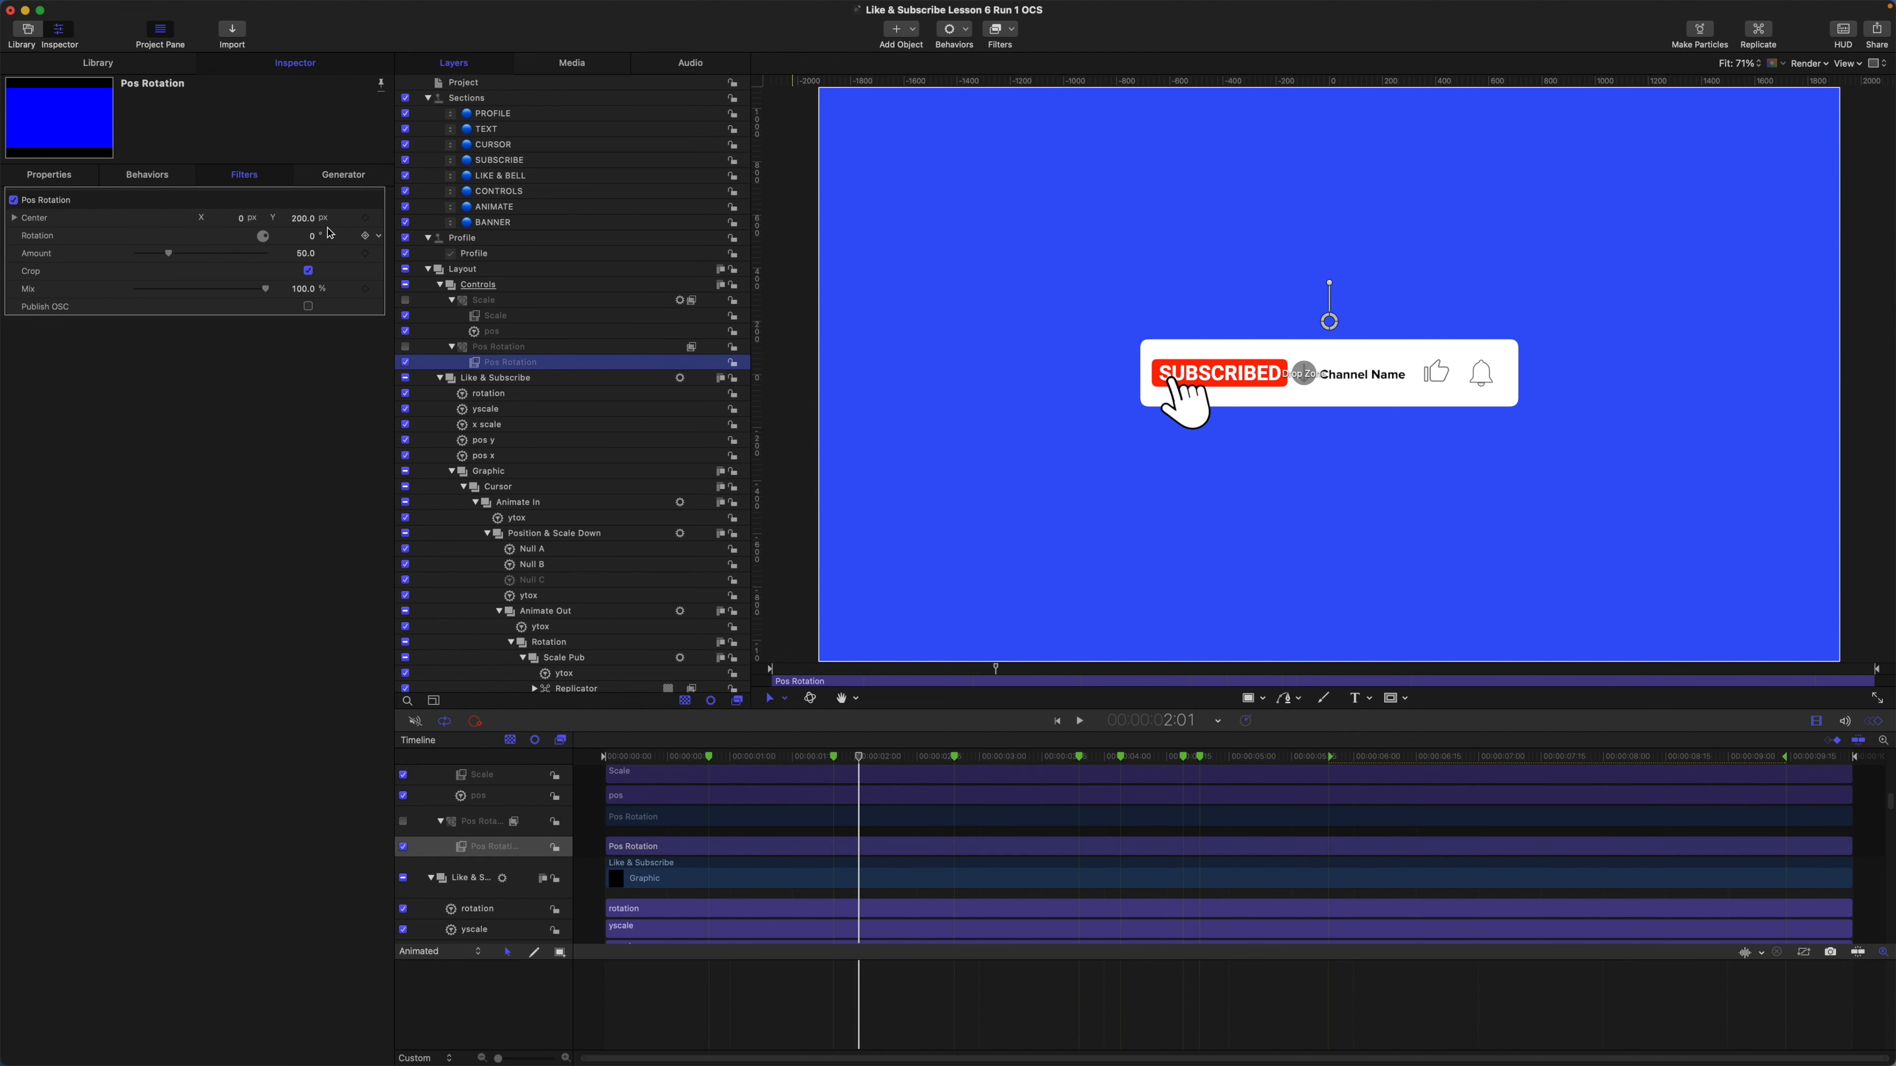
left_click(302, 217)
type("300")
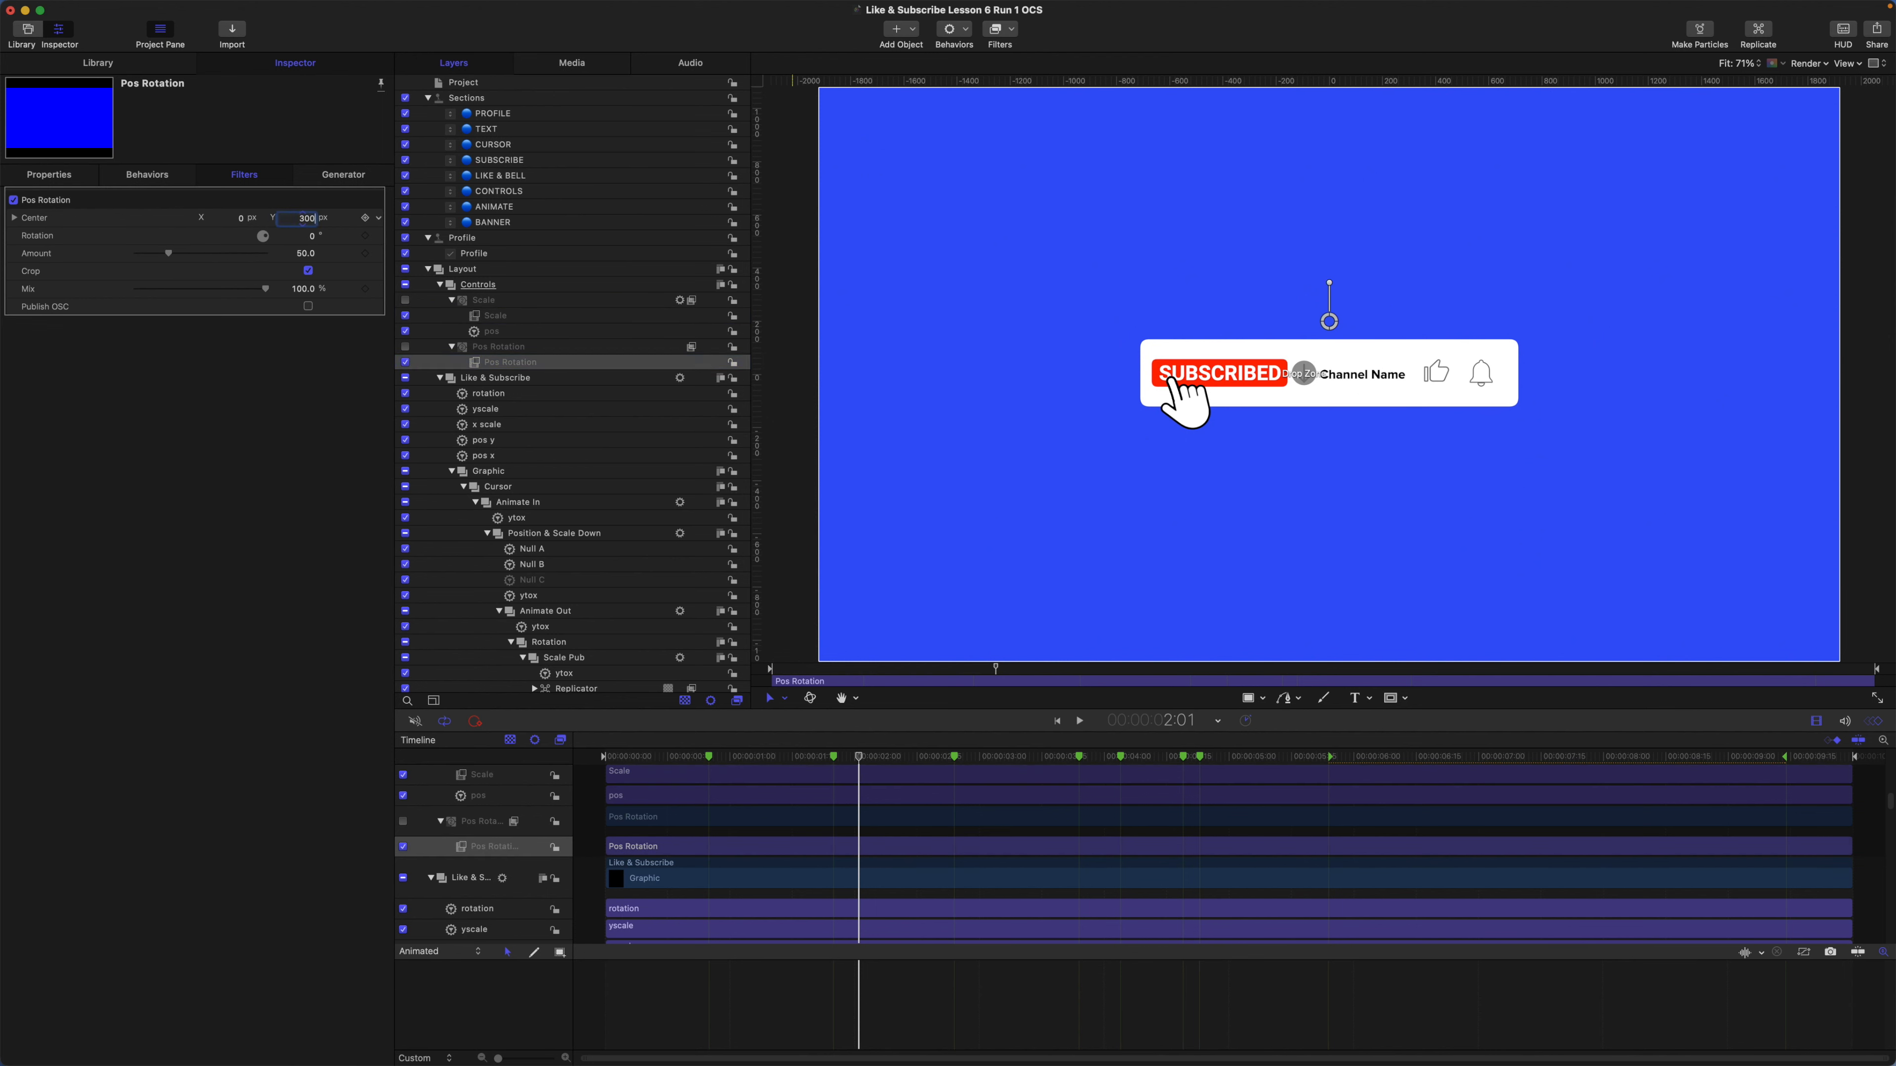
key("Return")
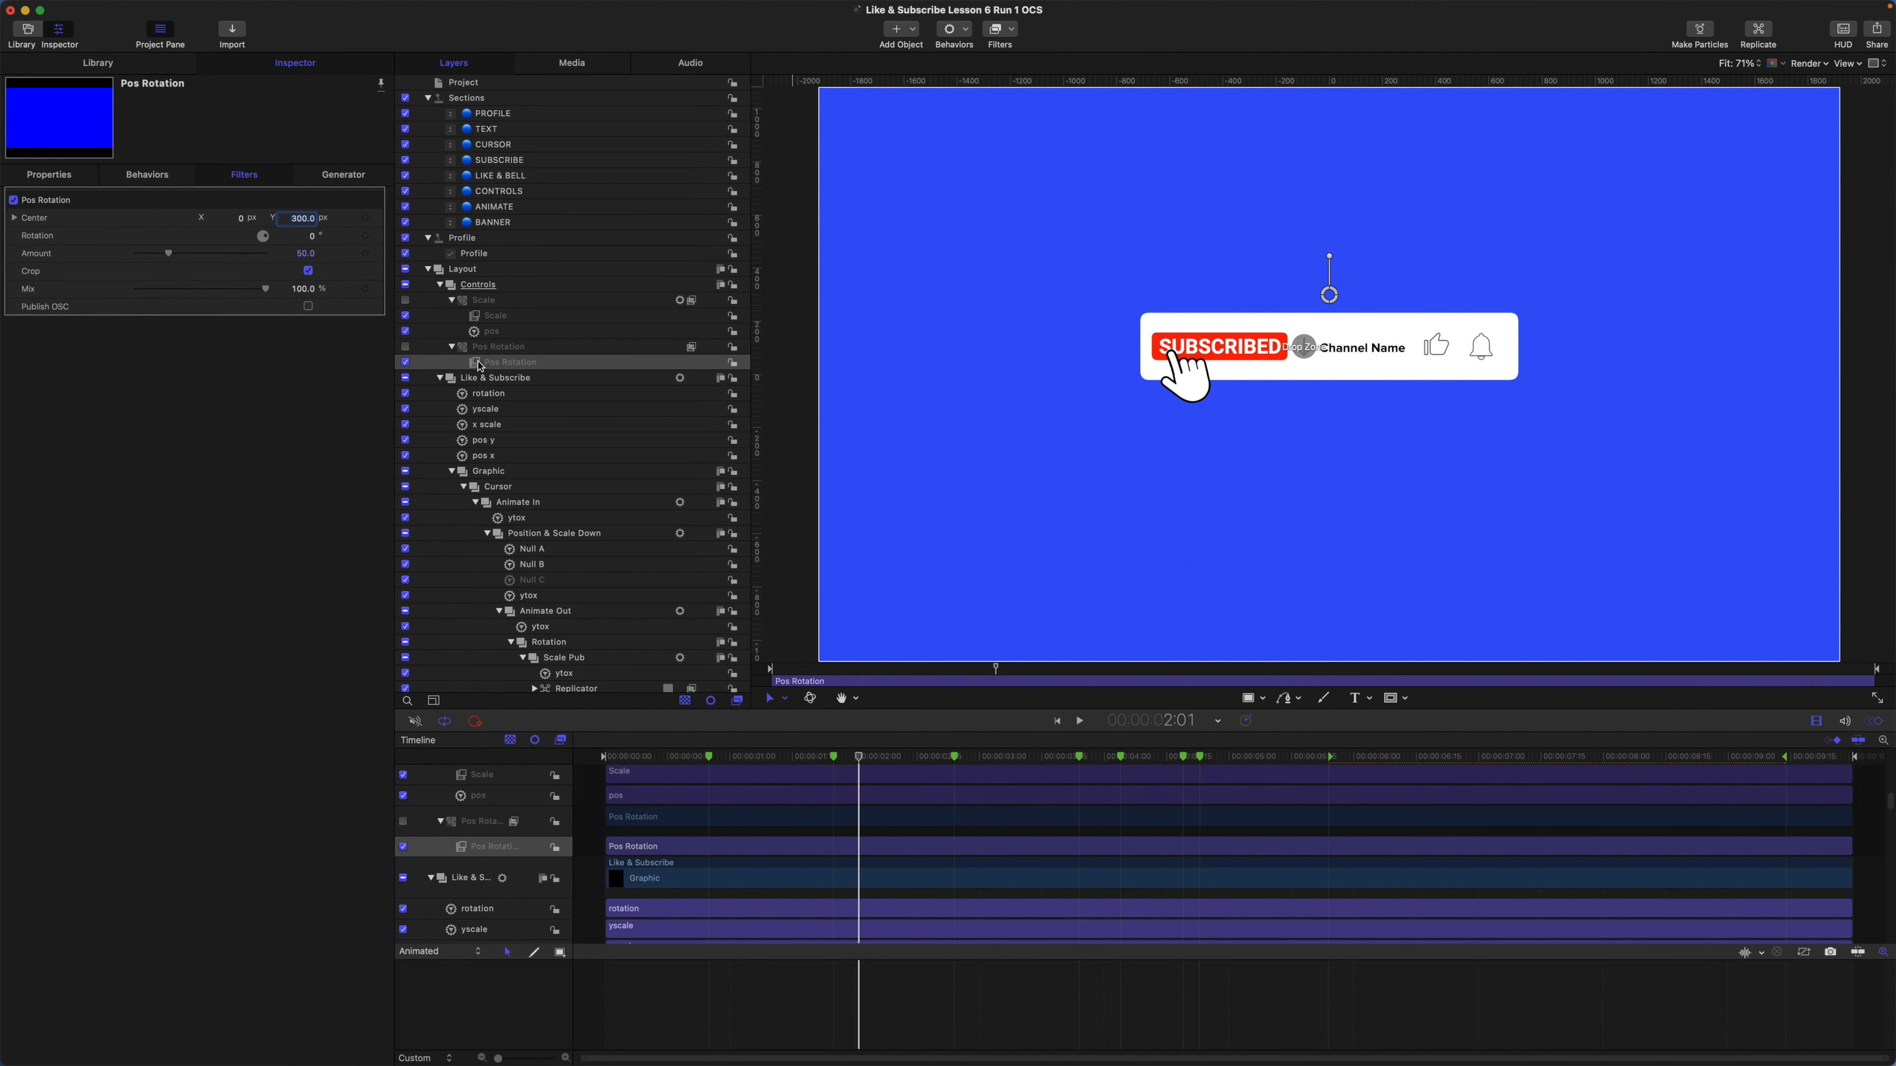
Set the pos y link's Y offset to -0.64.
left_click(502, 442)
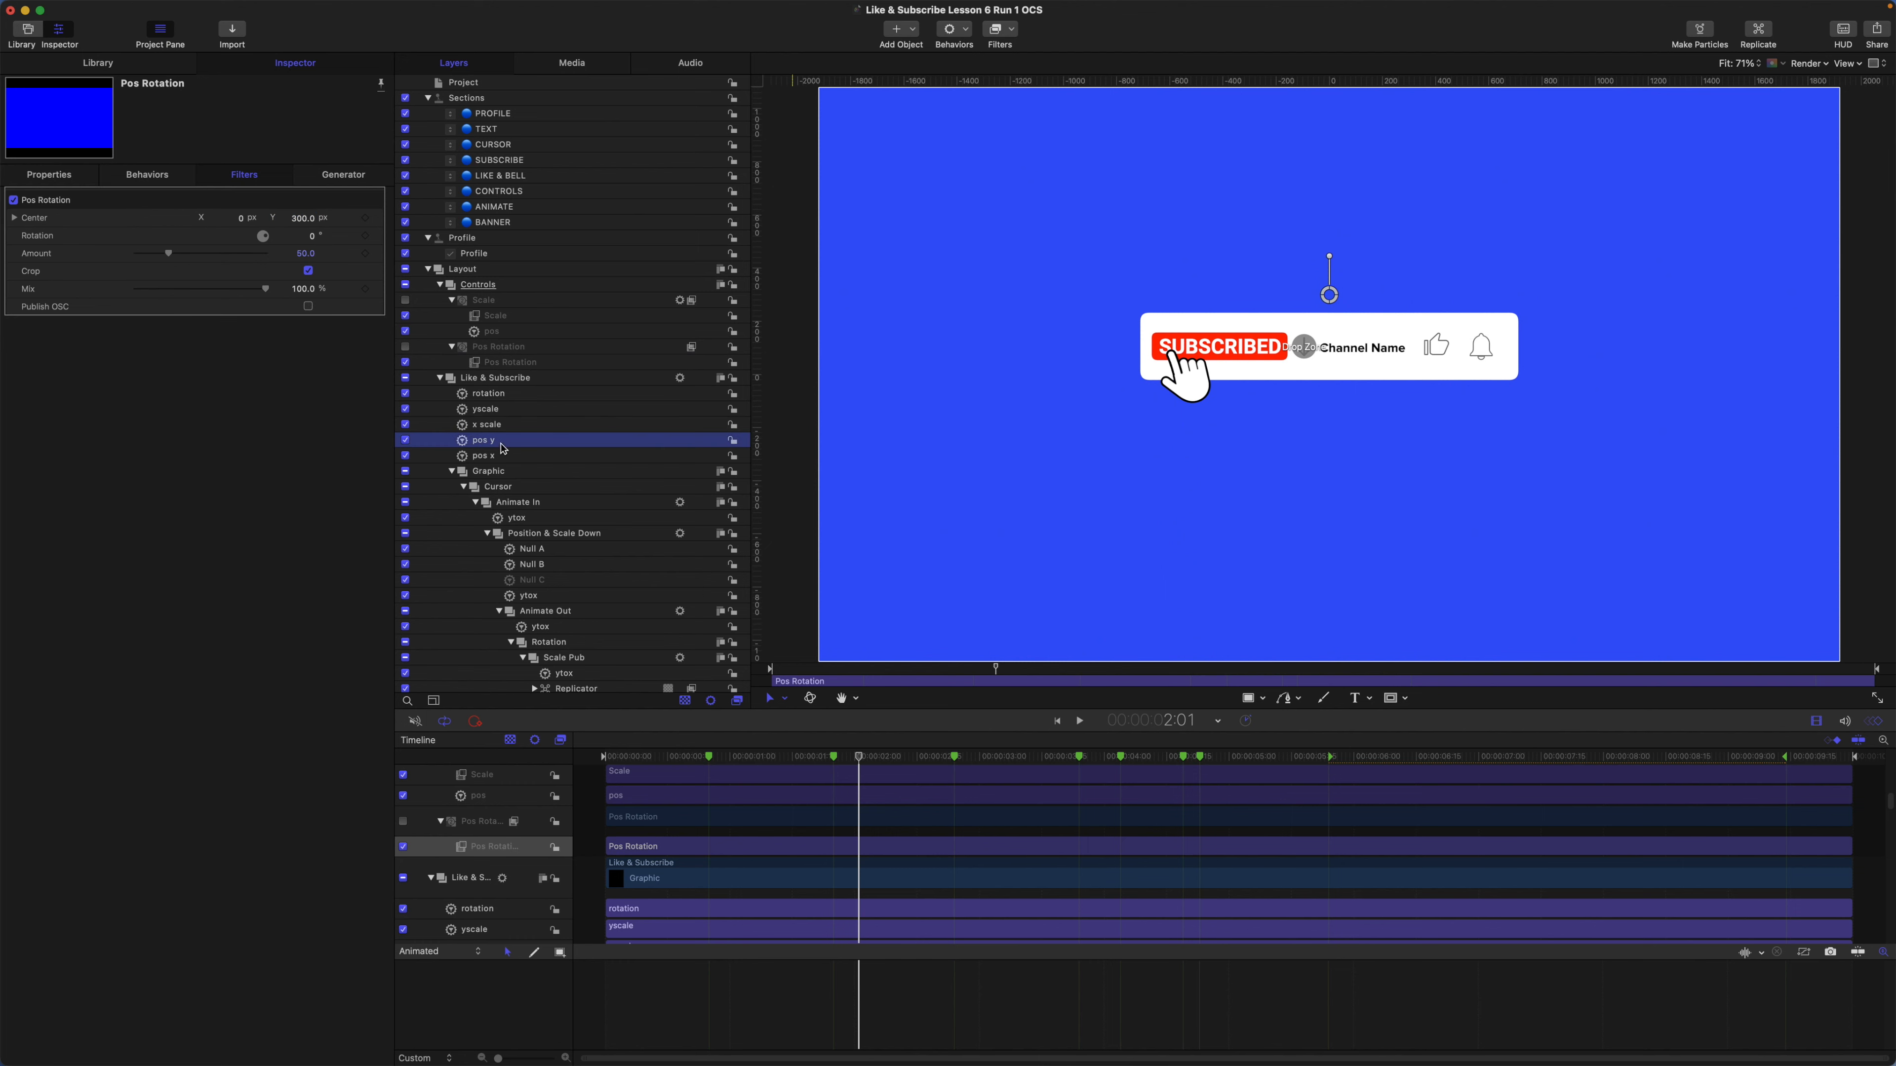
left_click(312, 775)
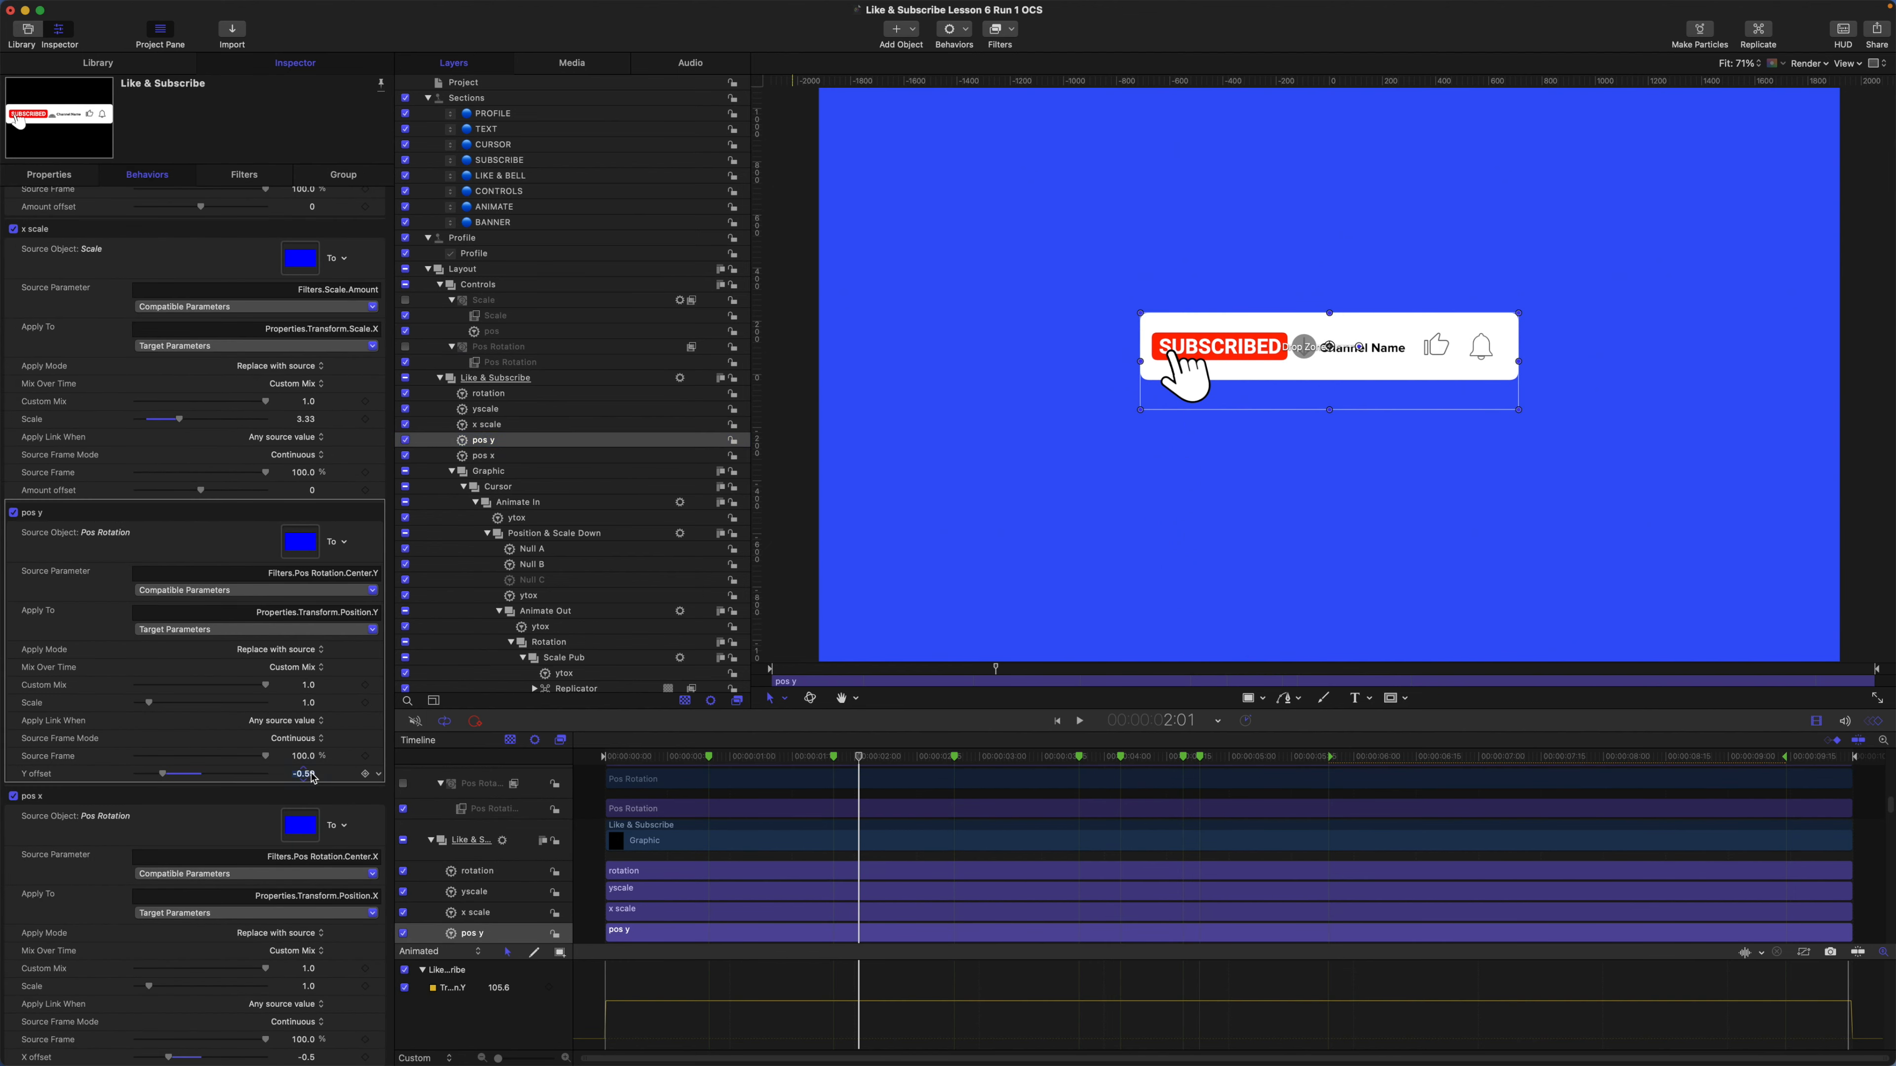
type("-0")
type(".64")
key("Return")
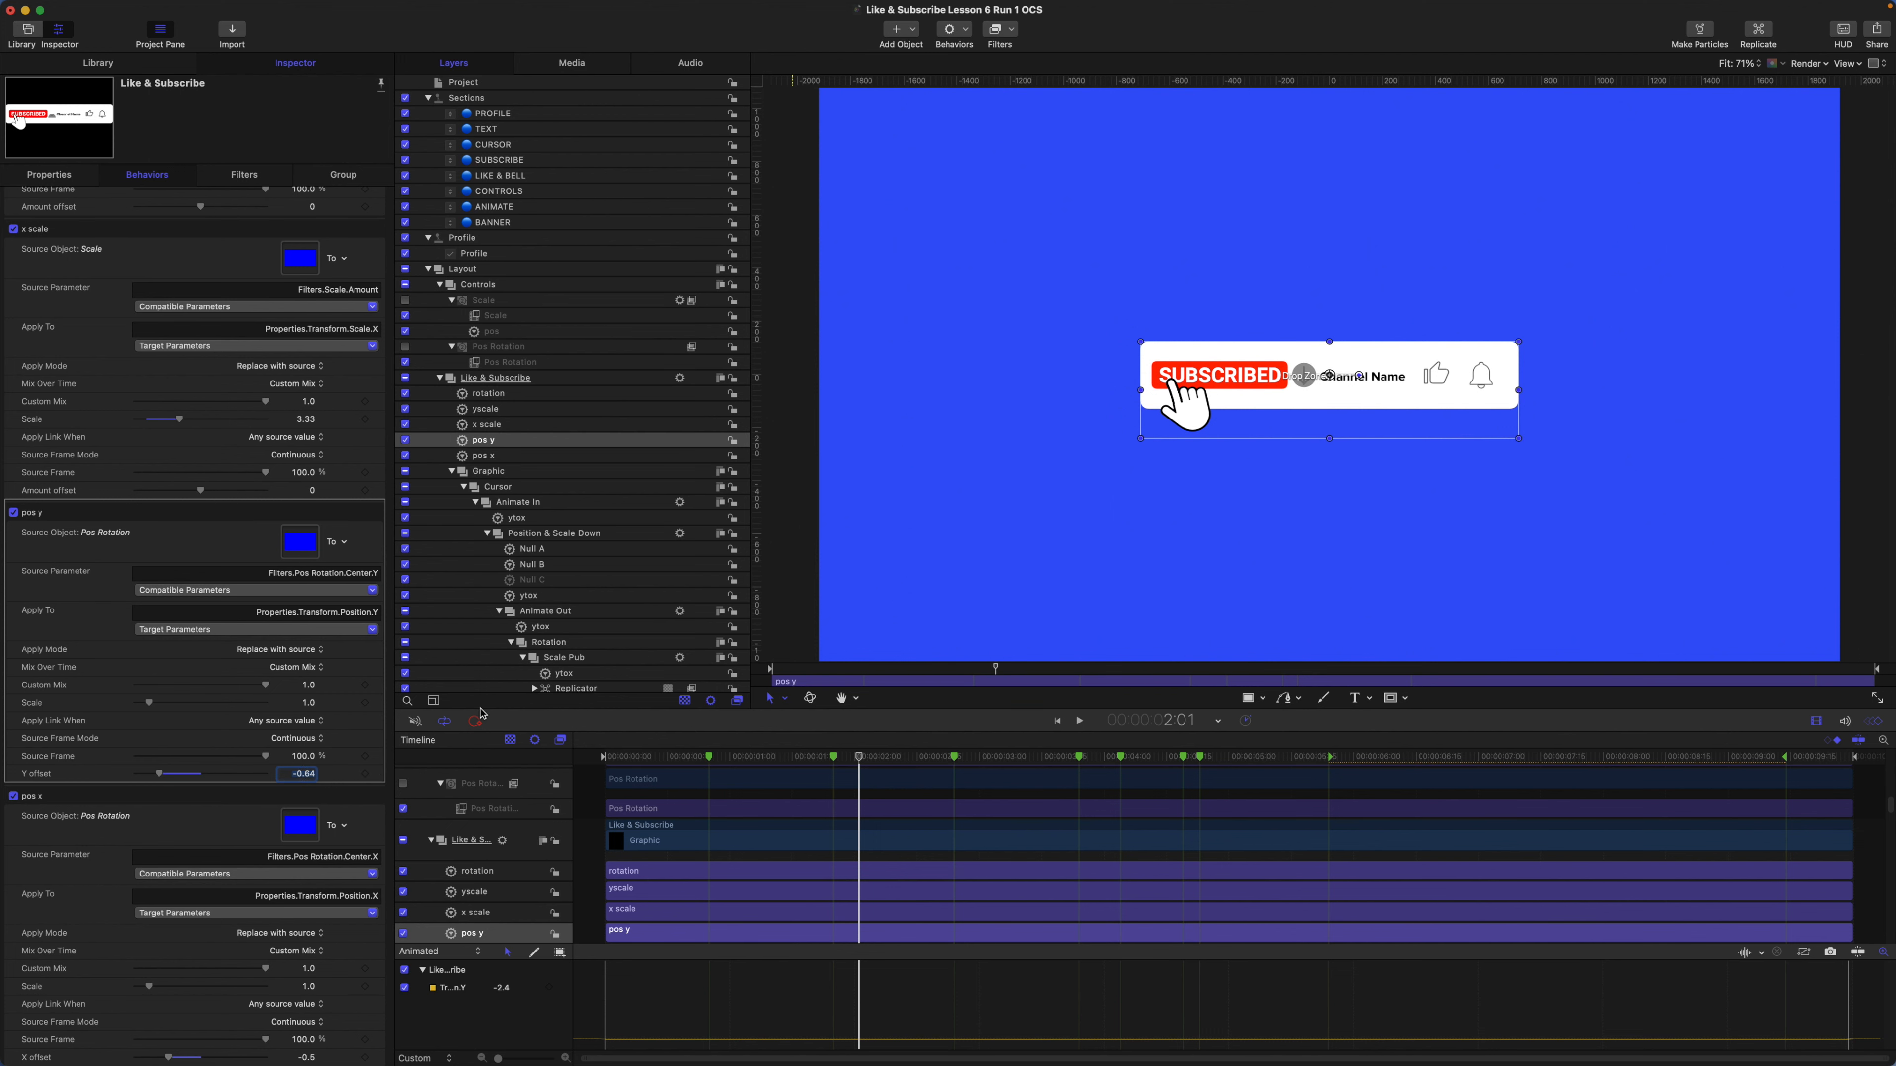
Publish the CONTROLS widget from the Sections rig.
left_click(523, 316)
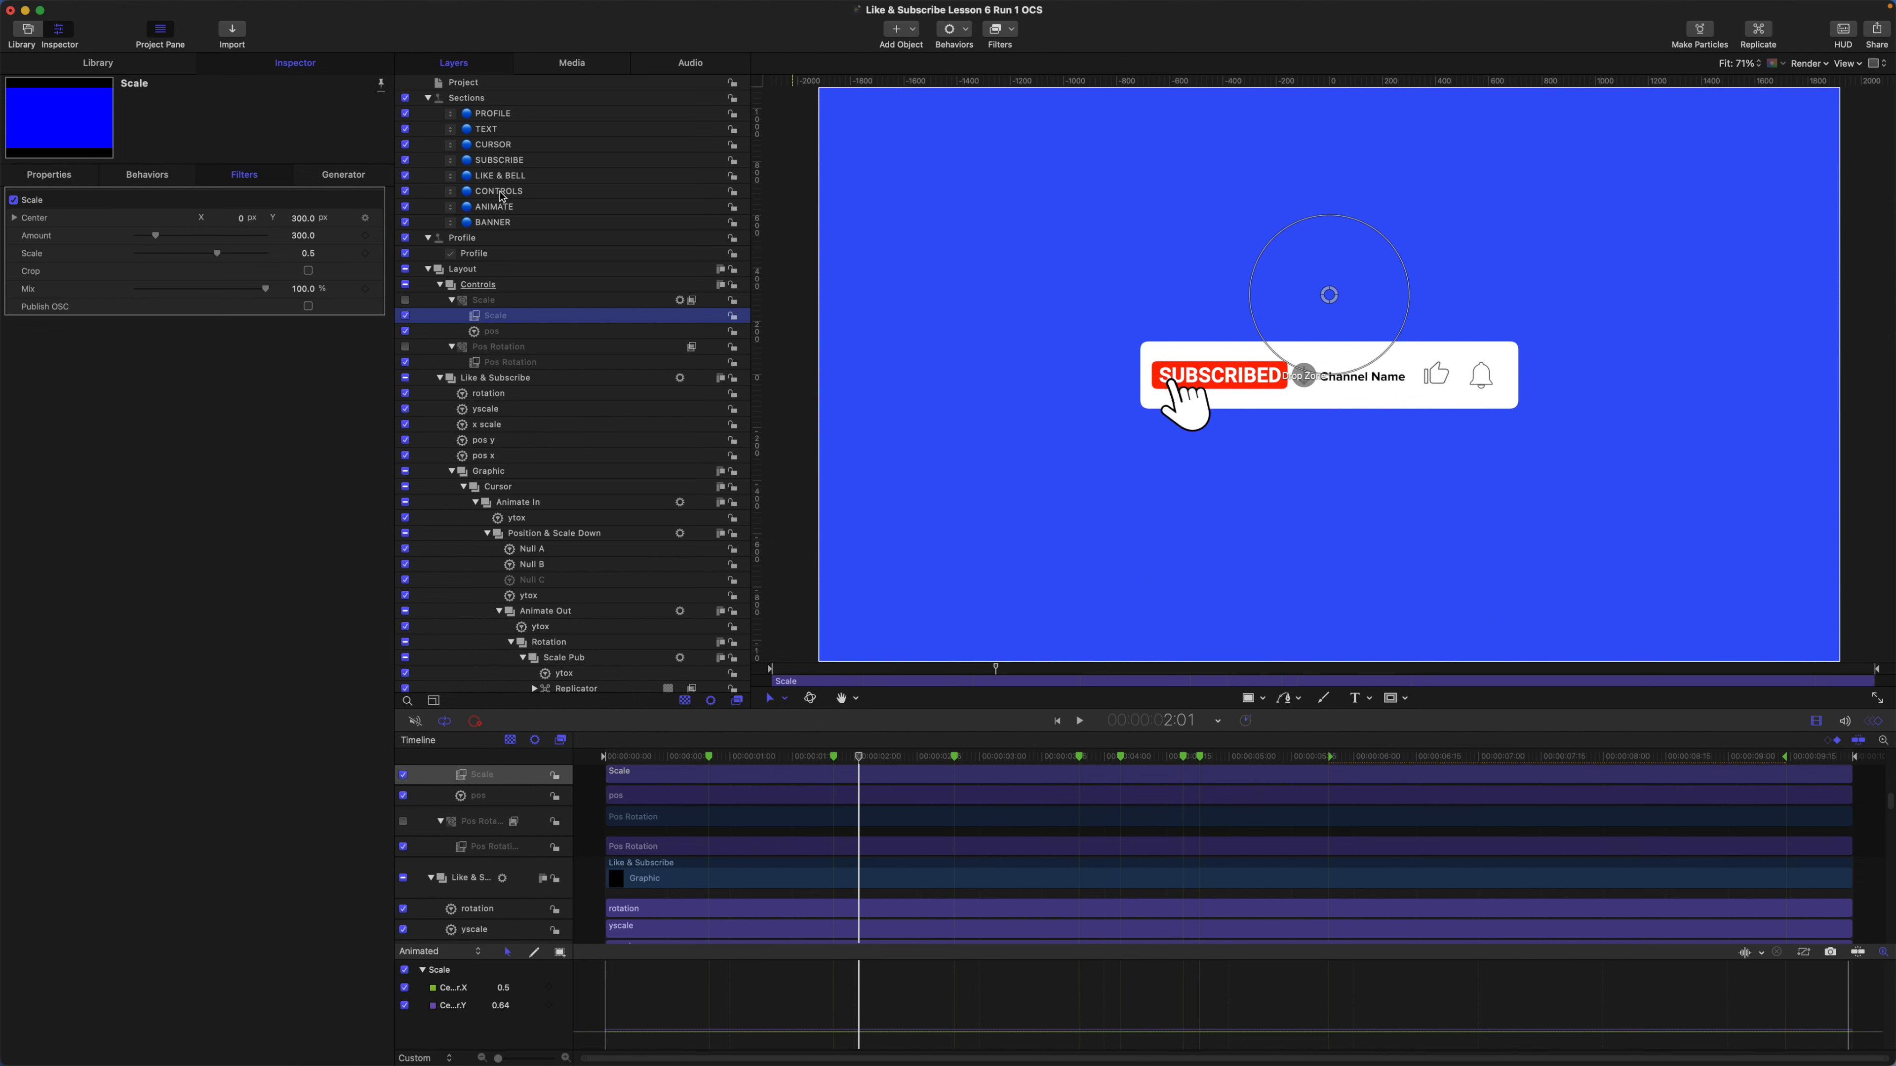
left_click(501, 193)
right_click(71, 223)
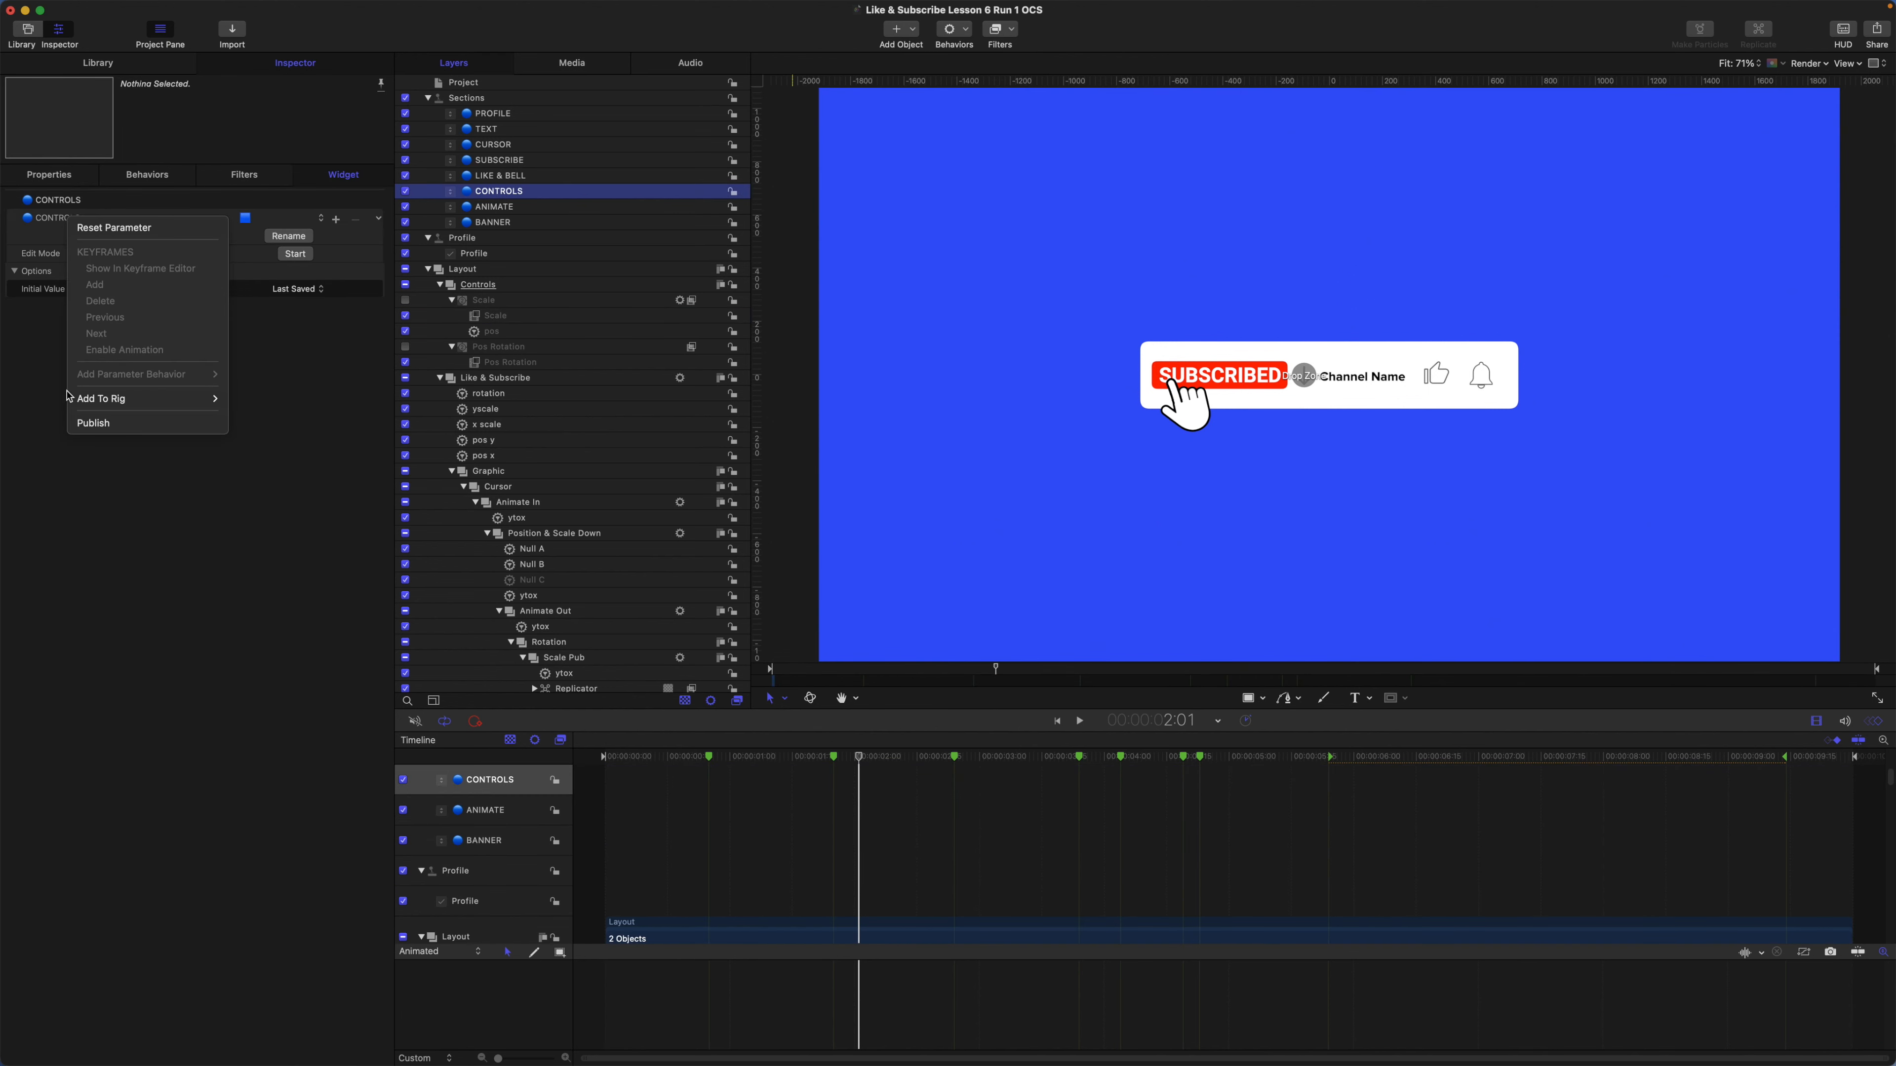
left_click(92, 423)
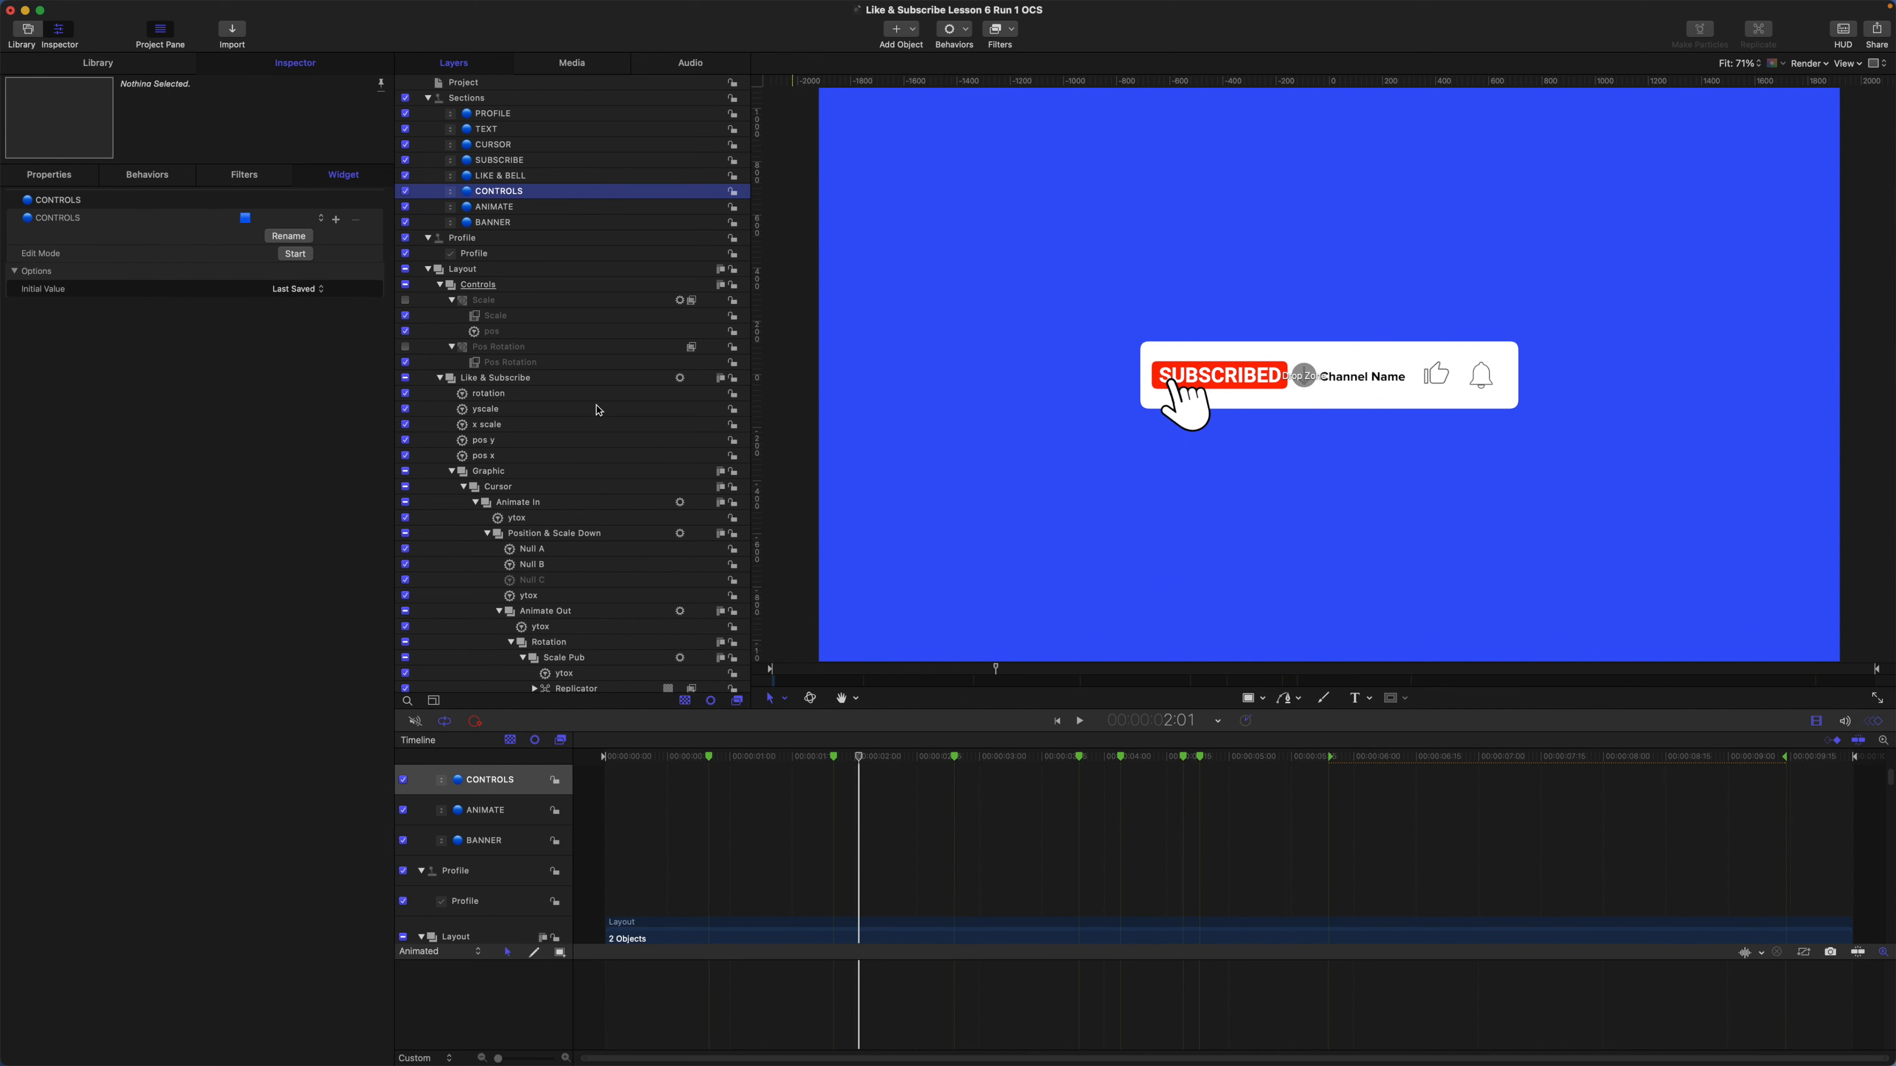
Publish the Pos Rotation filter's Center and Rotation parameters and enable Publish OSC.
left_click(542, 364)
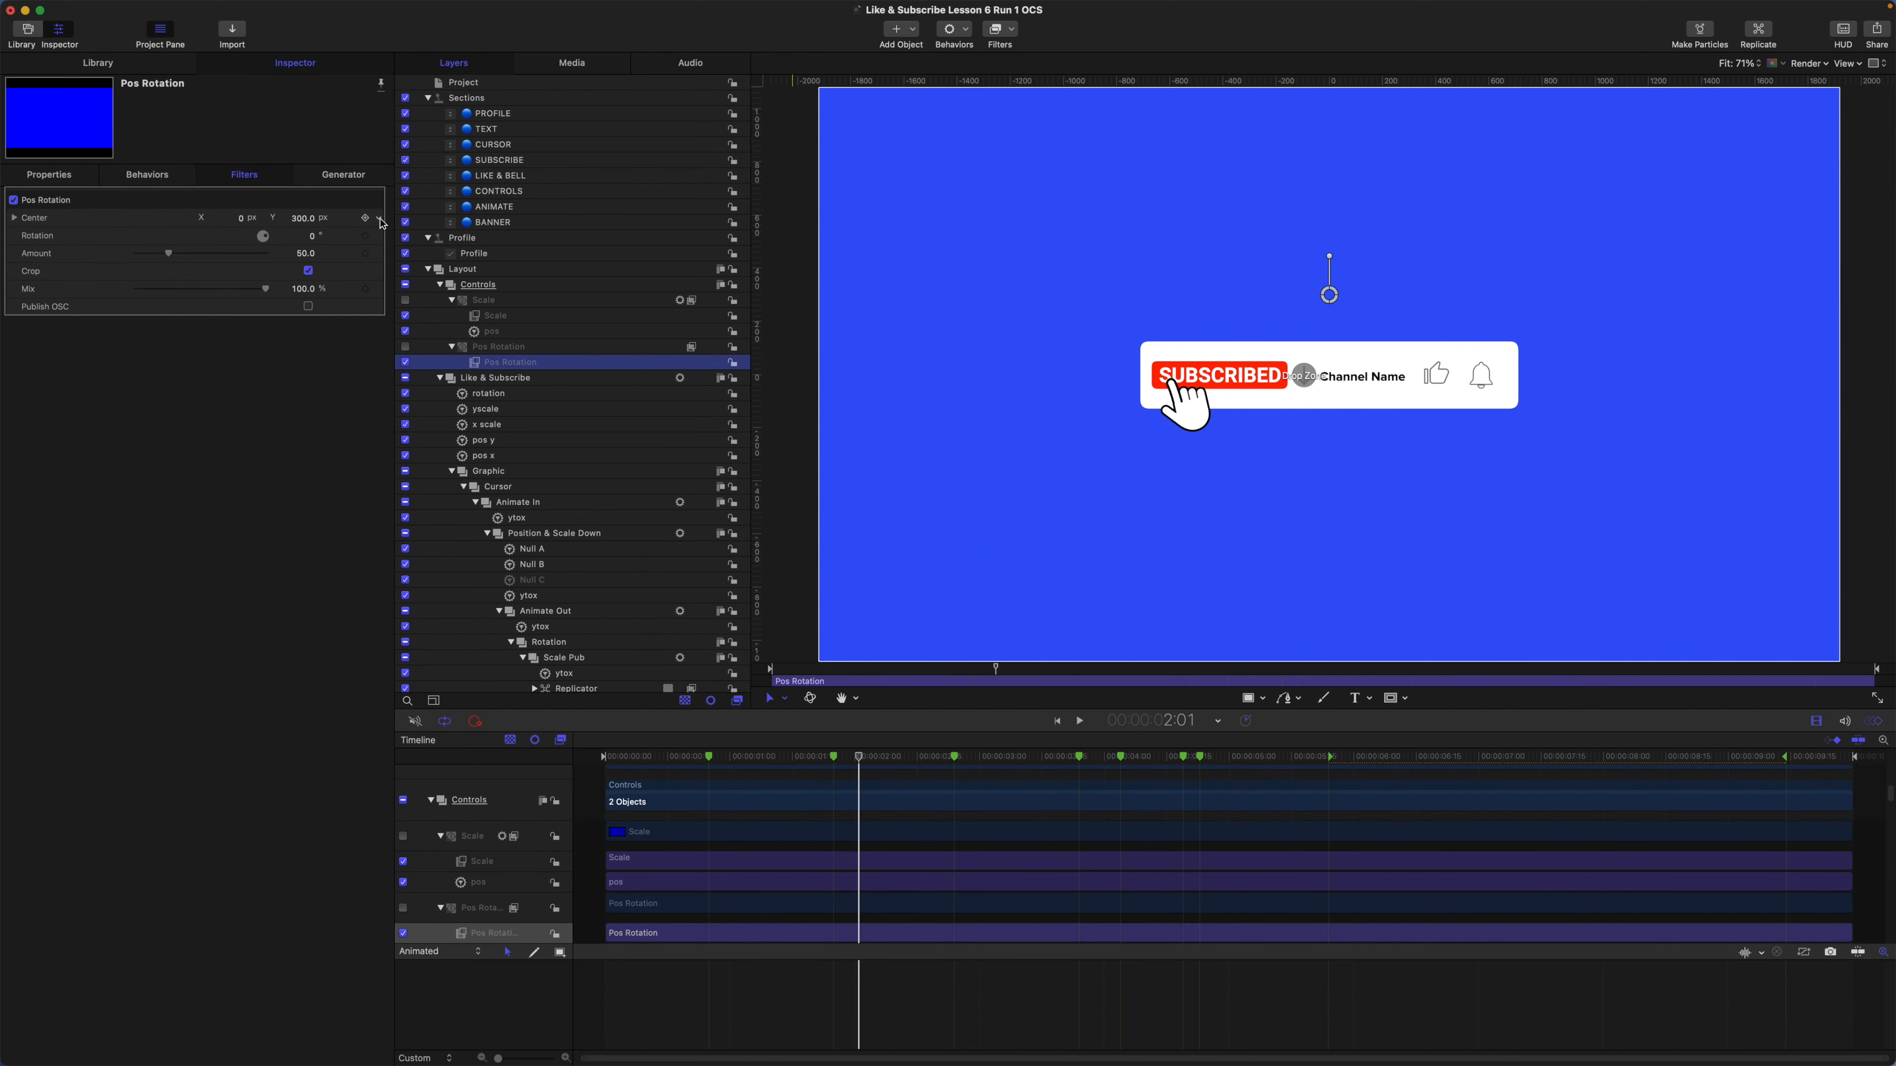
left_click(383, 221)
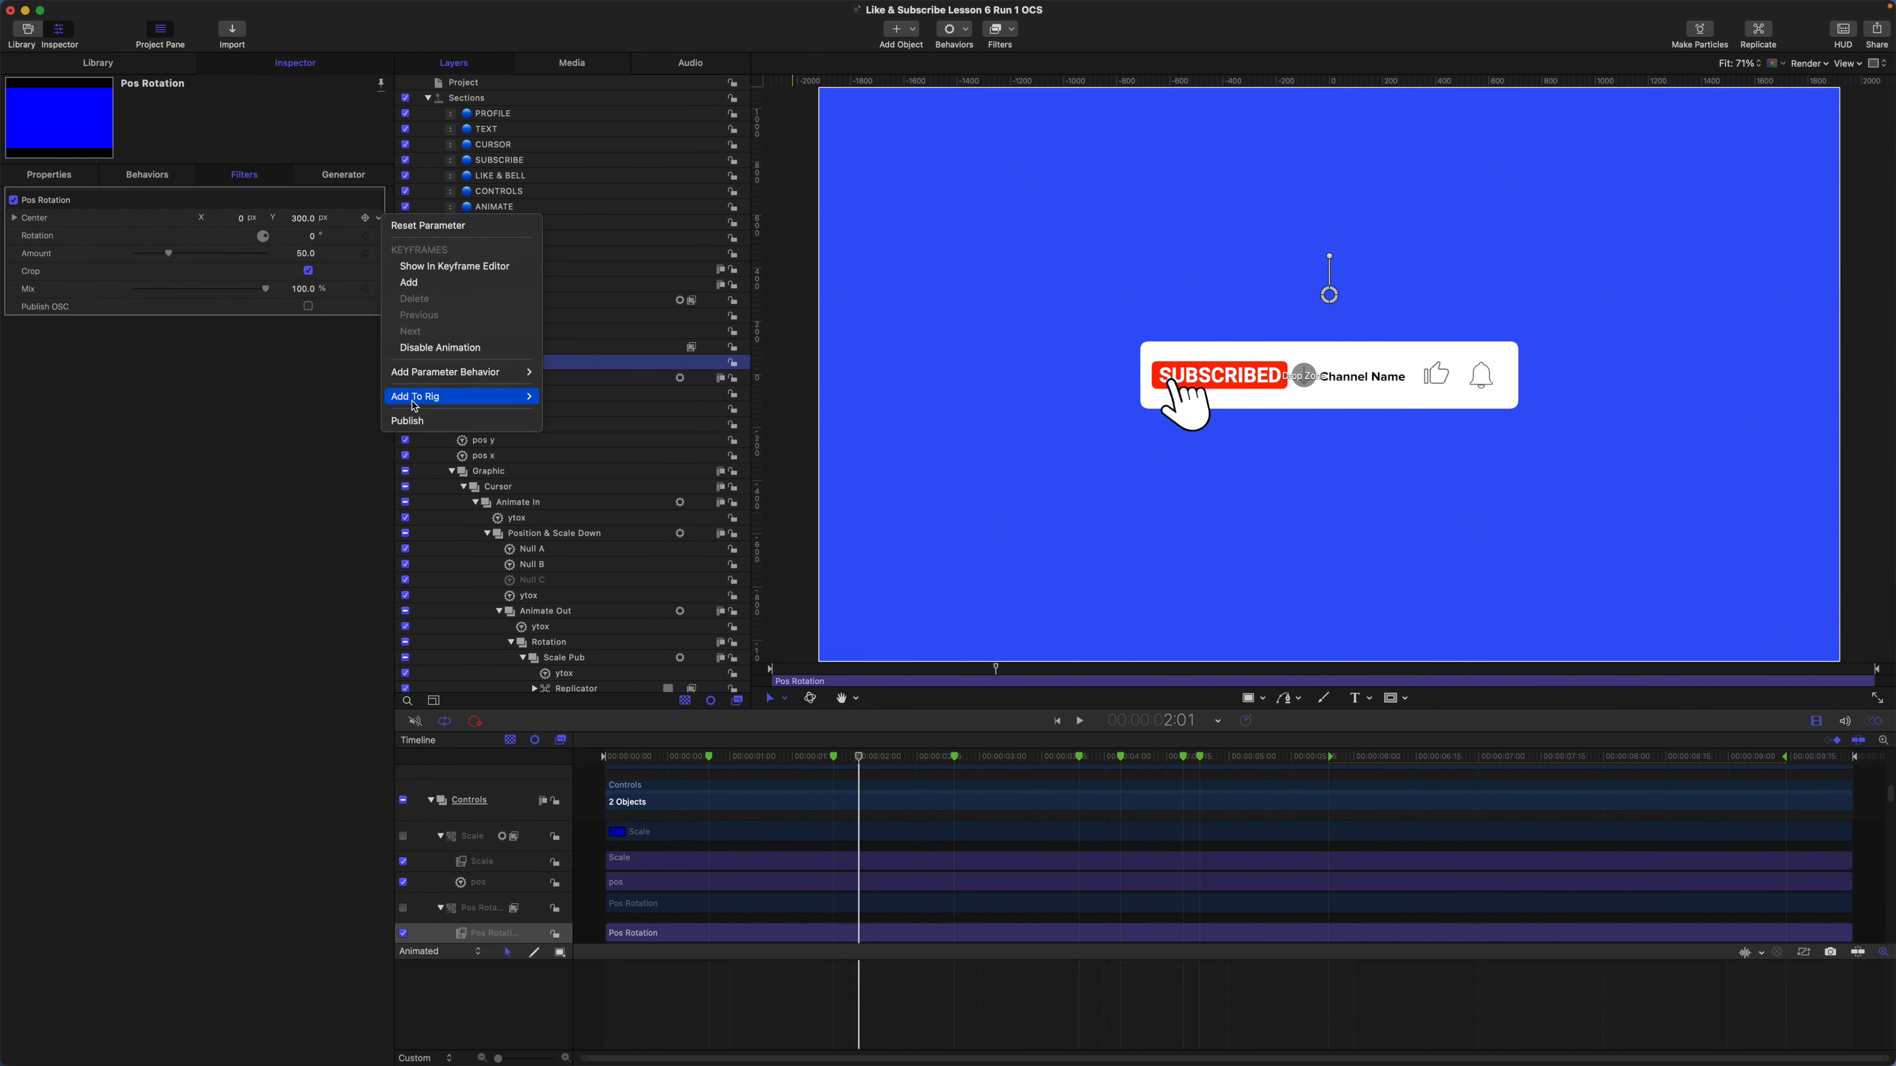
left_click(448, 419)
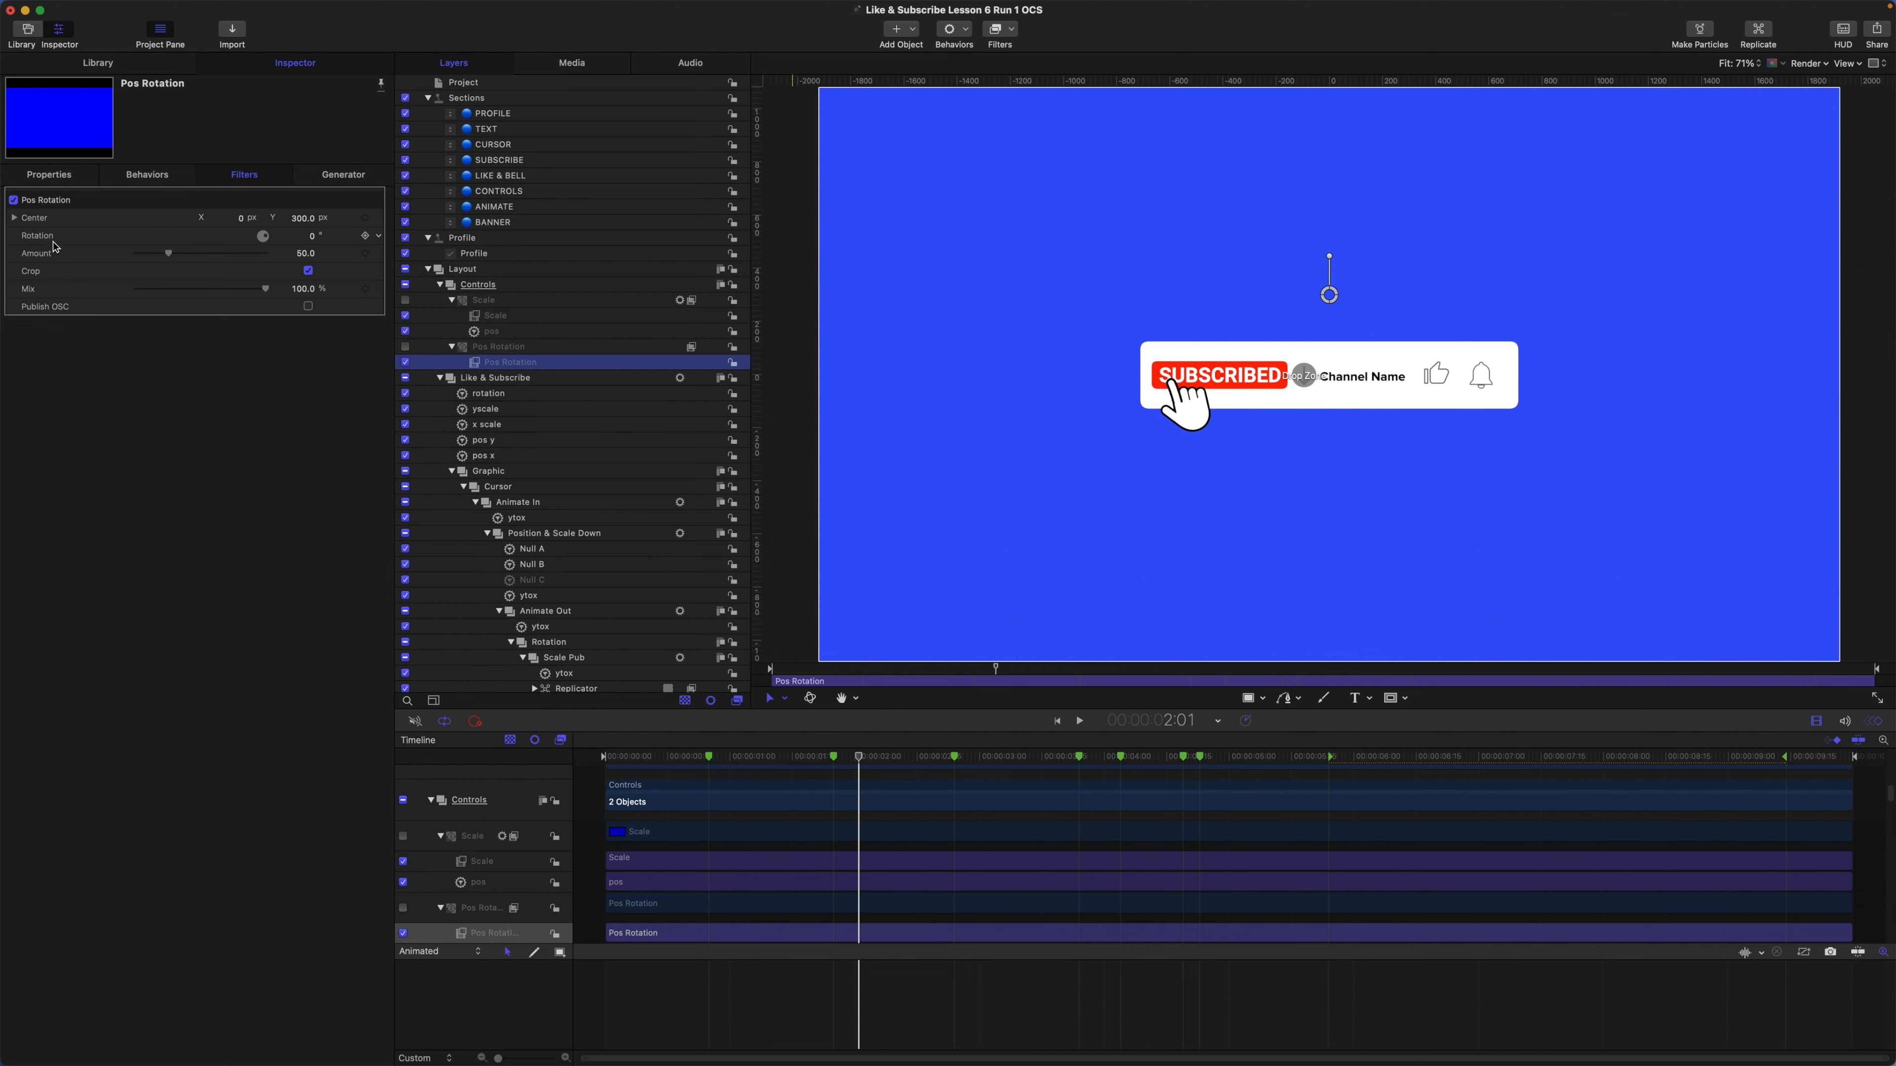
left_click(379, 238)
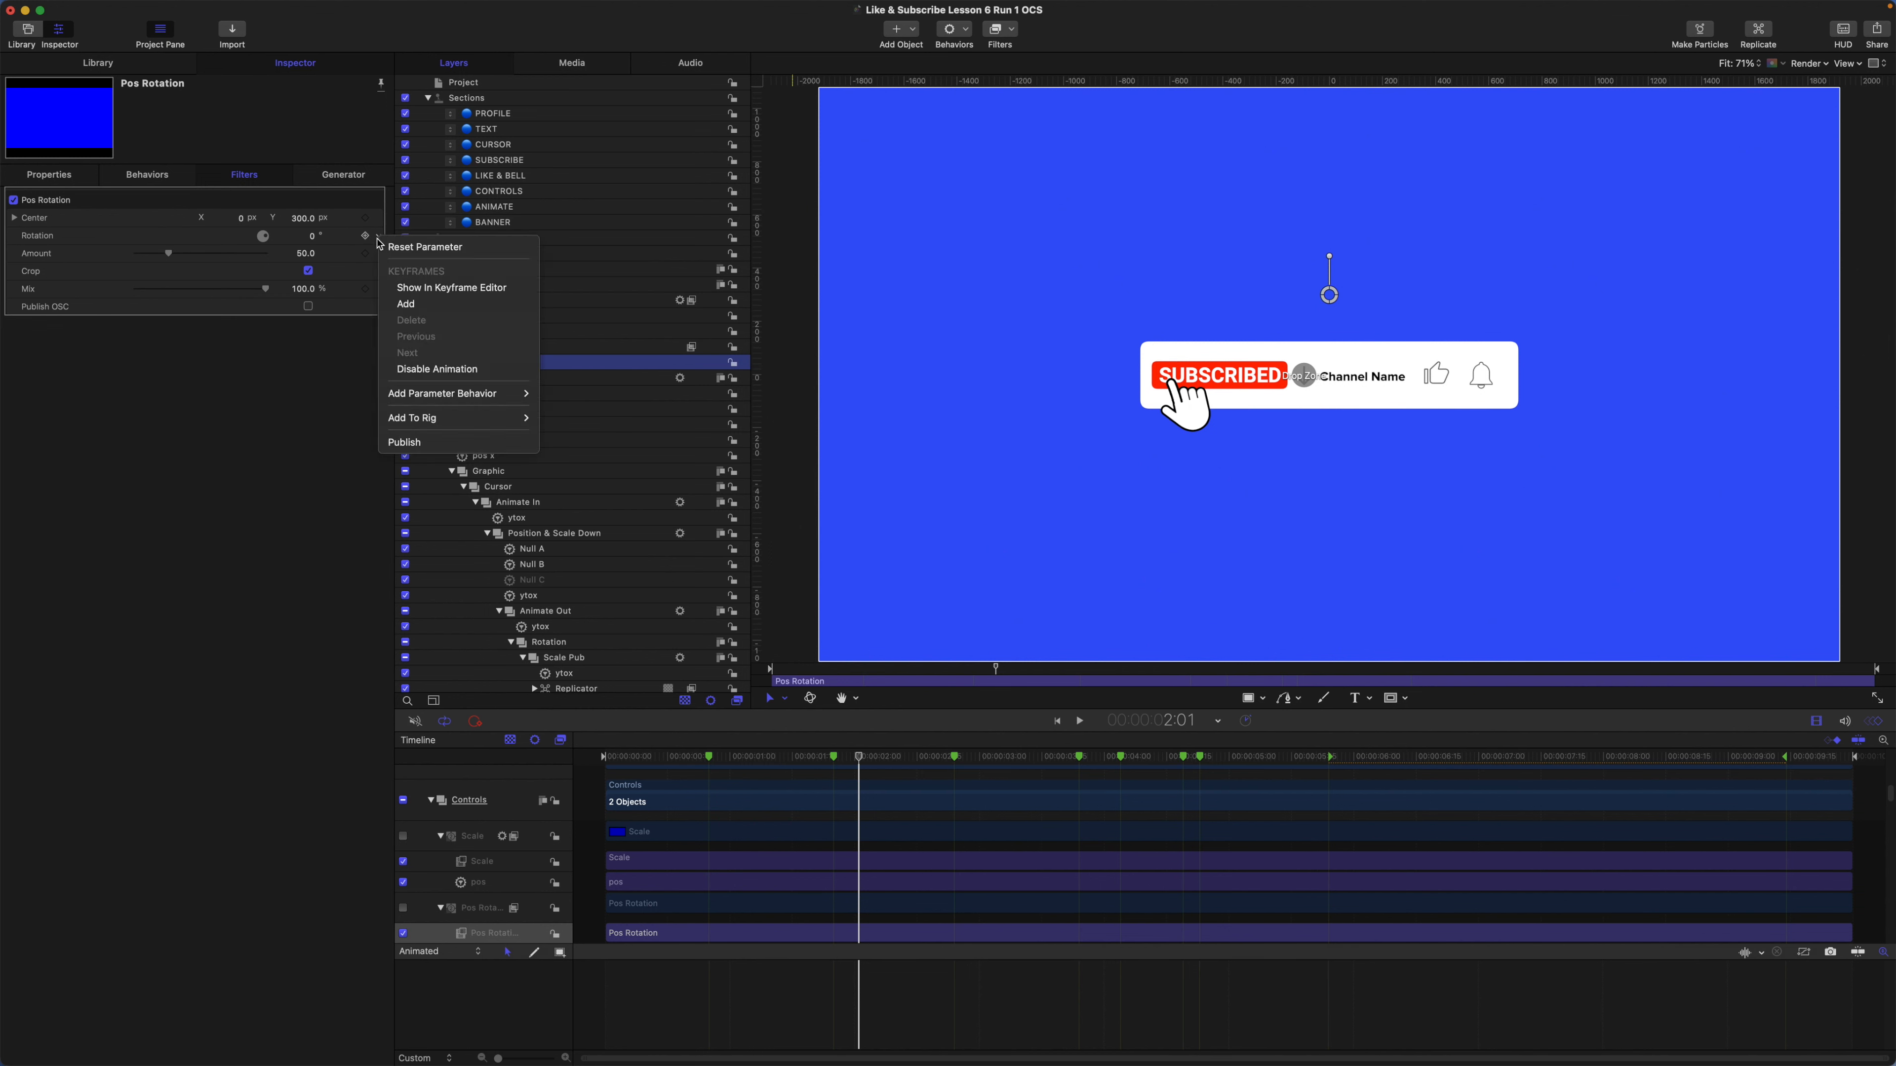
left_click(404, 447)
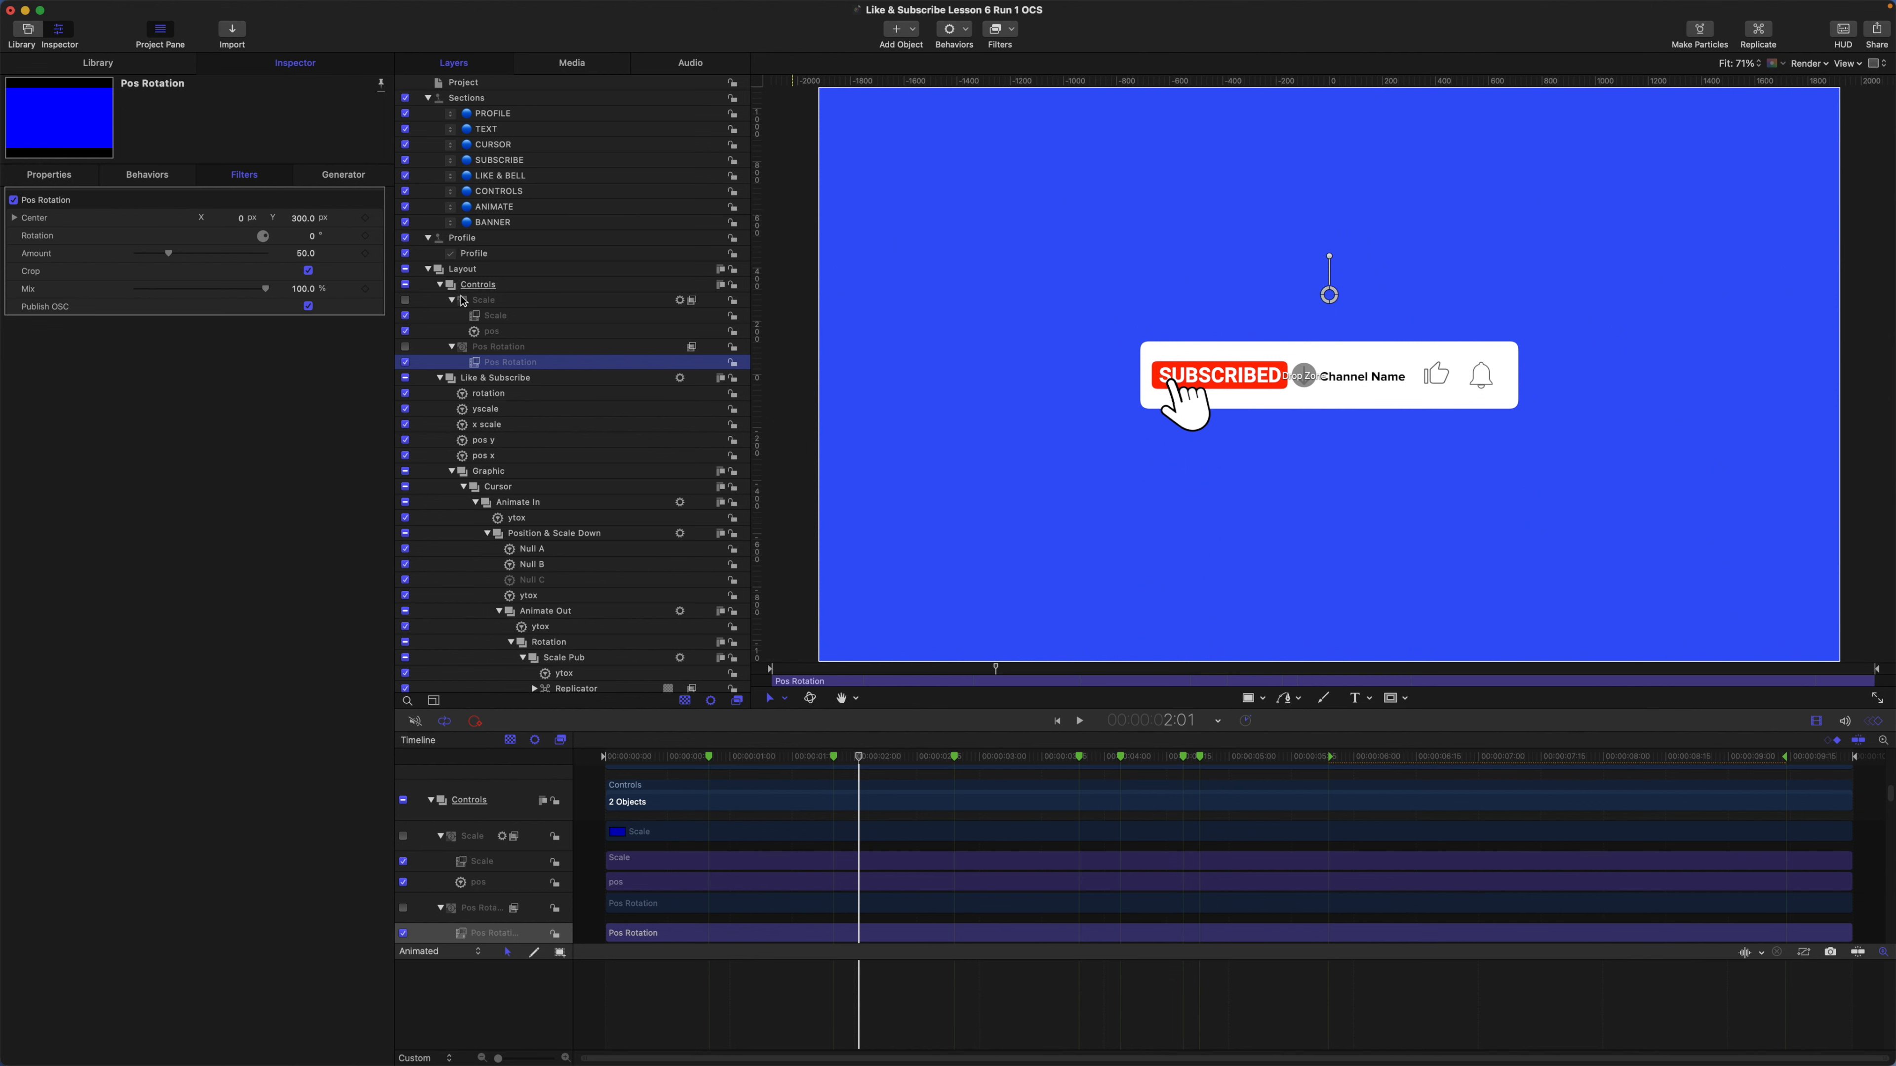
Move the CONTROLS heading above PROFILE in the project's published parameters.
left_click(467, 83)
left_click(333, 173)
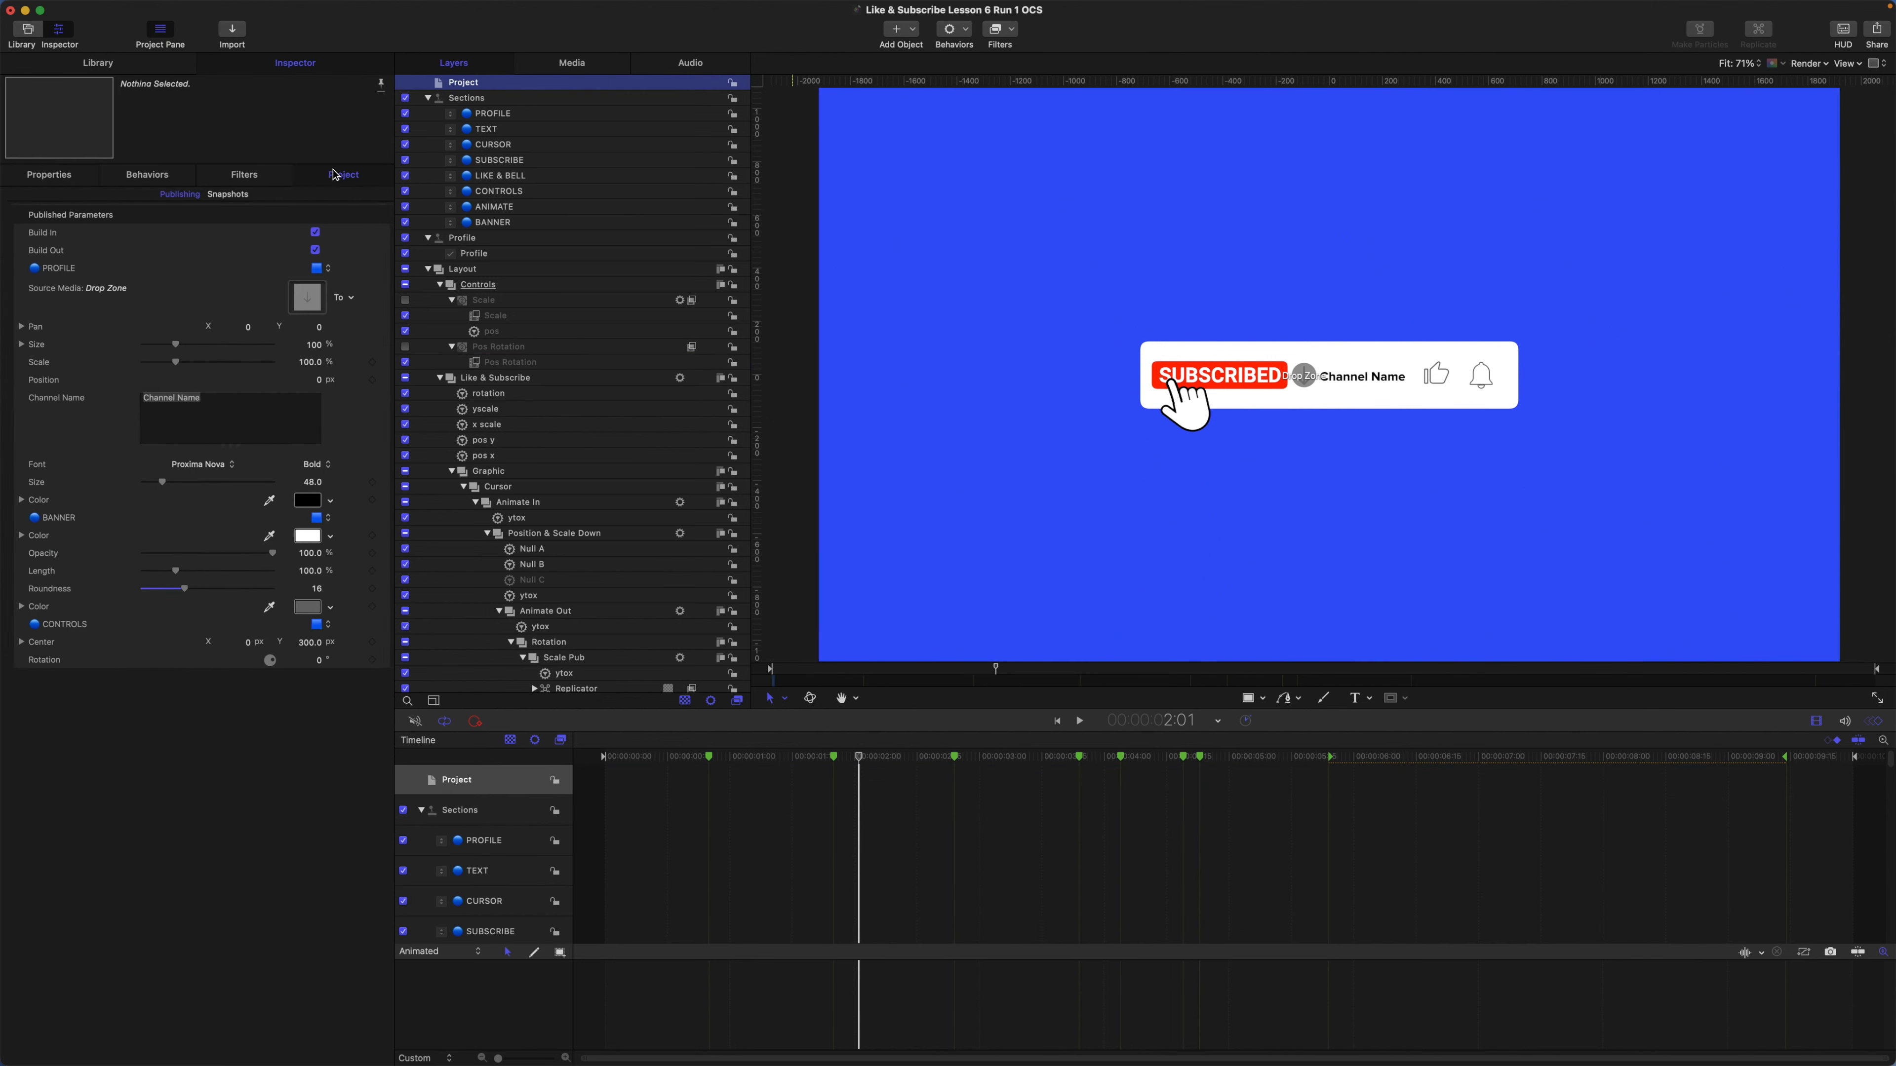
left_click(57, 627)
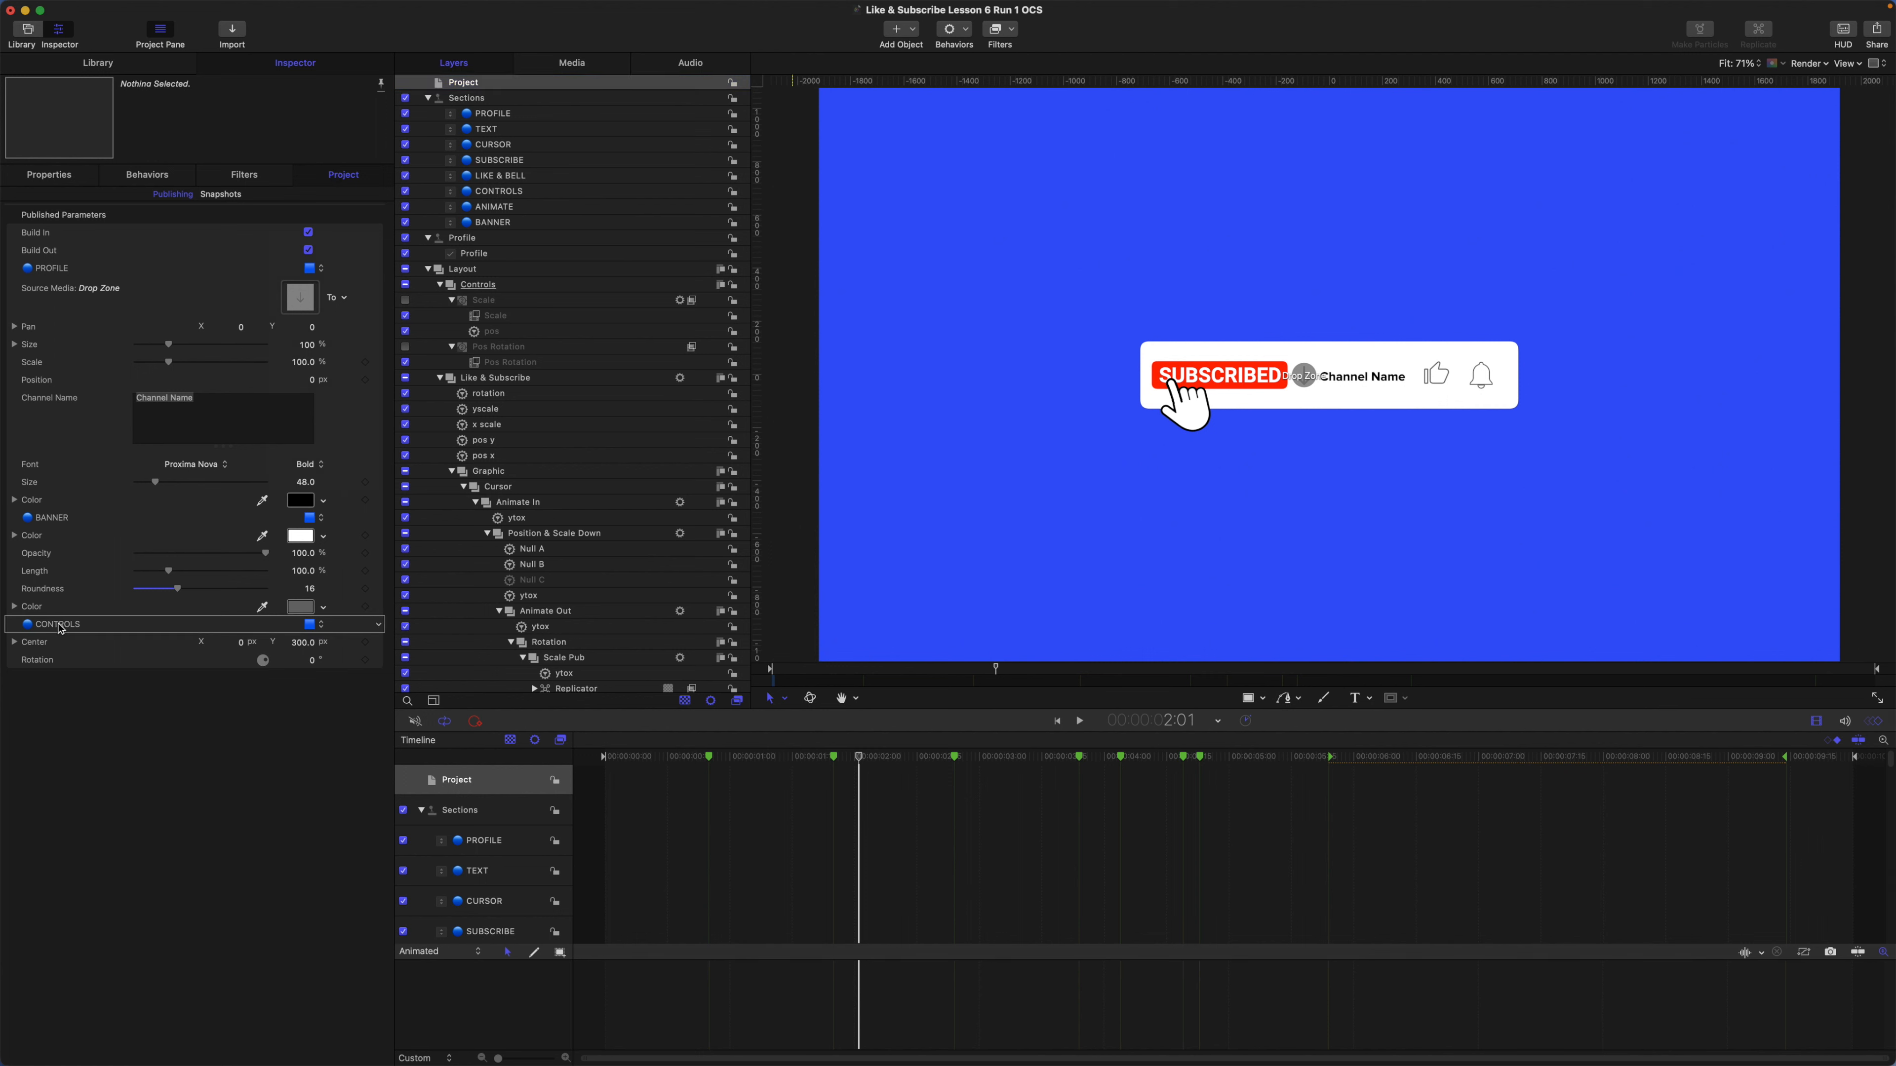
left_click_drag(60, 629, 60, 268)
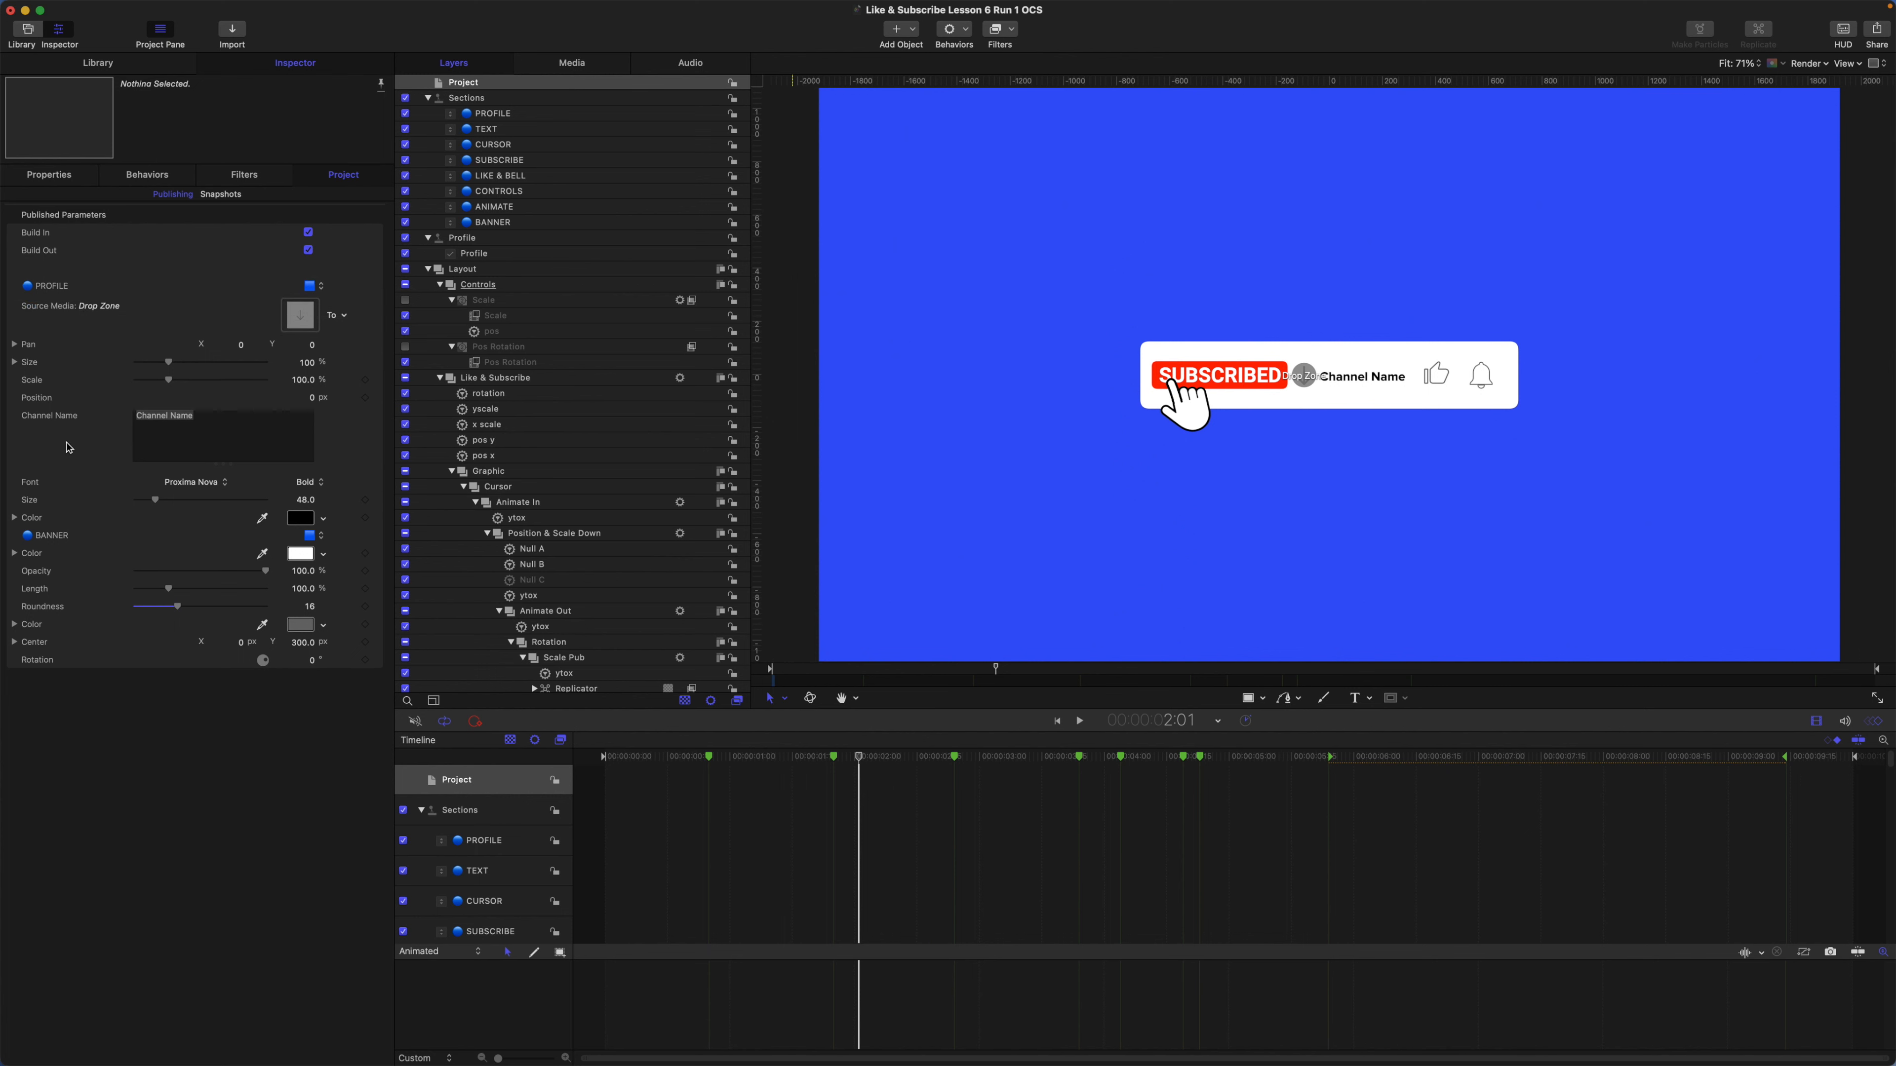
Move the published Center and Rotation parameters directly under the CONTROLS heading and rename Center to Position.
left_click(55, 644)
left_click(53, 660, "shift")
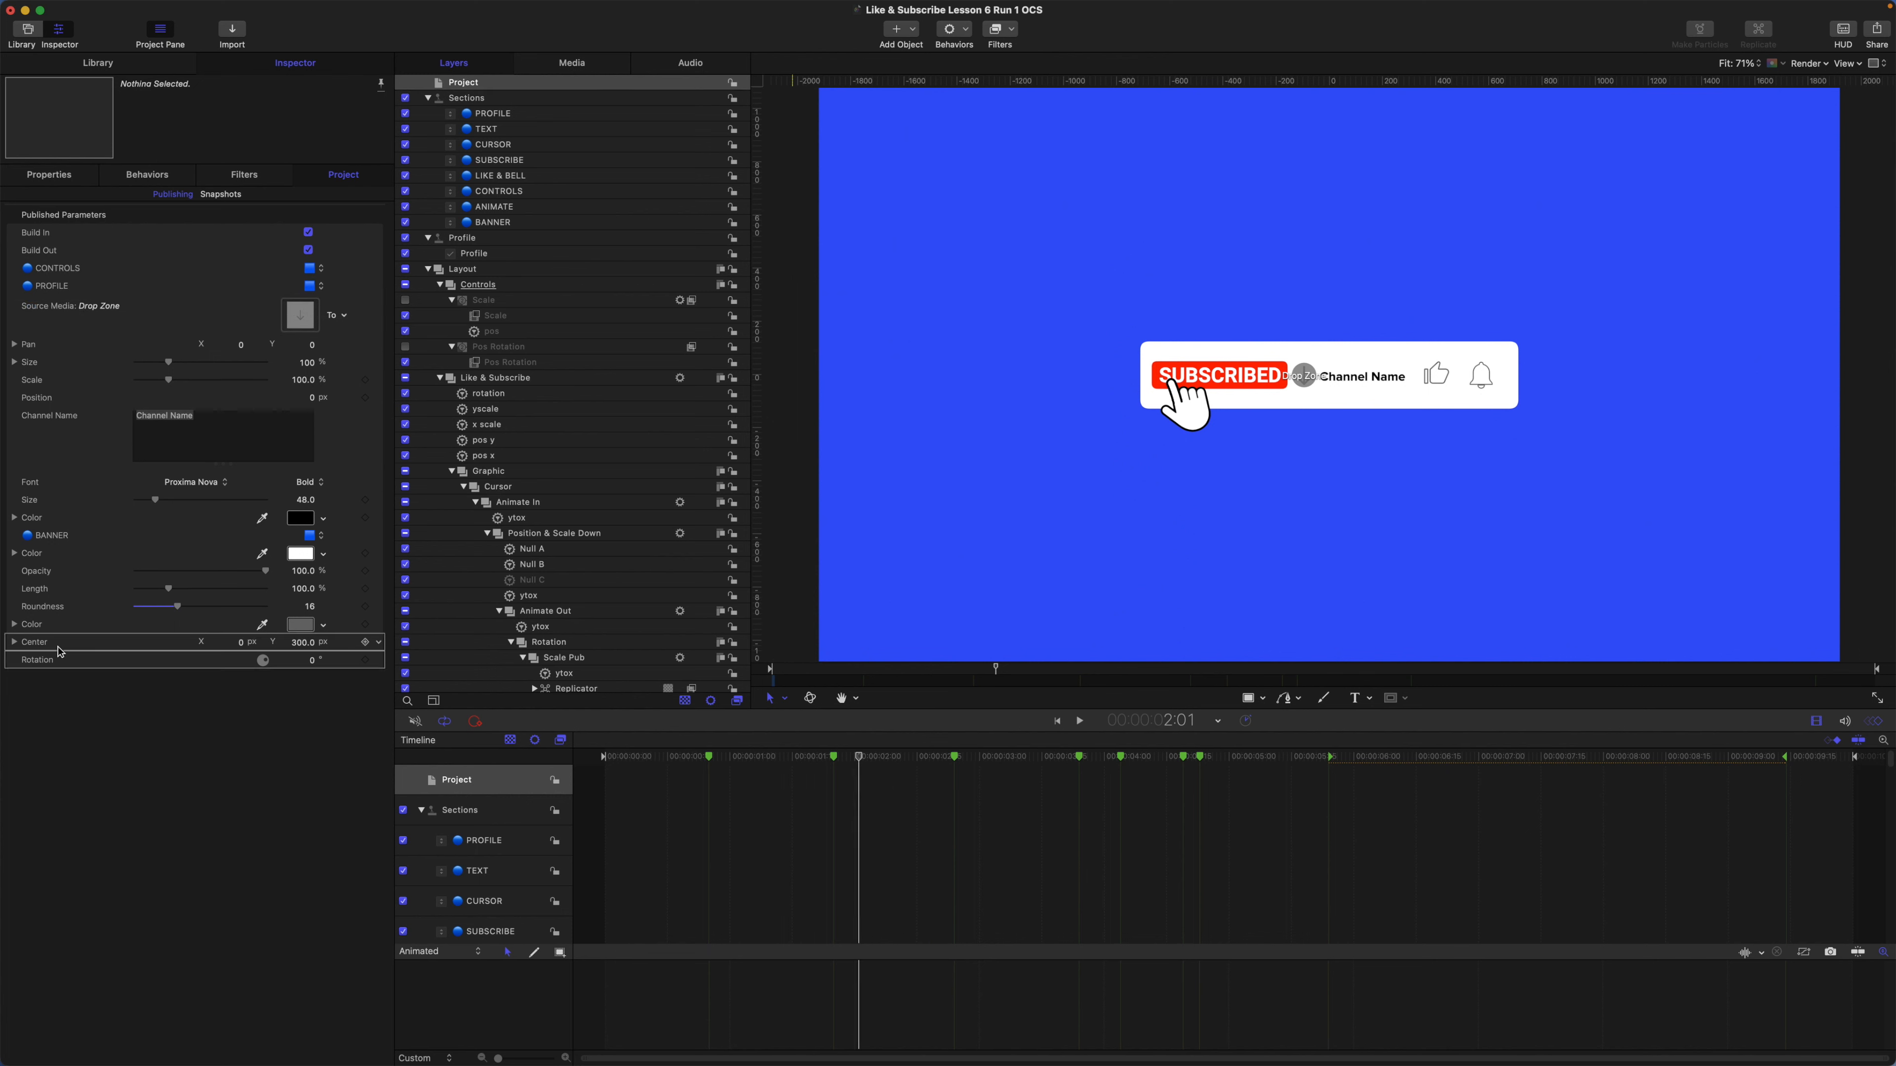
left_click_drag(61, 647, 61, 286)
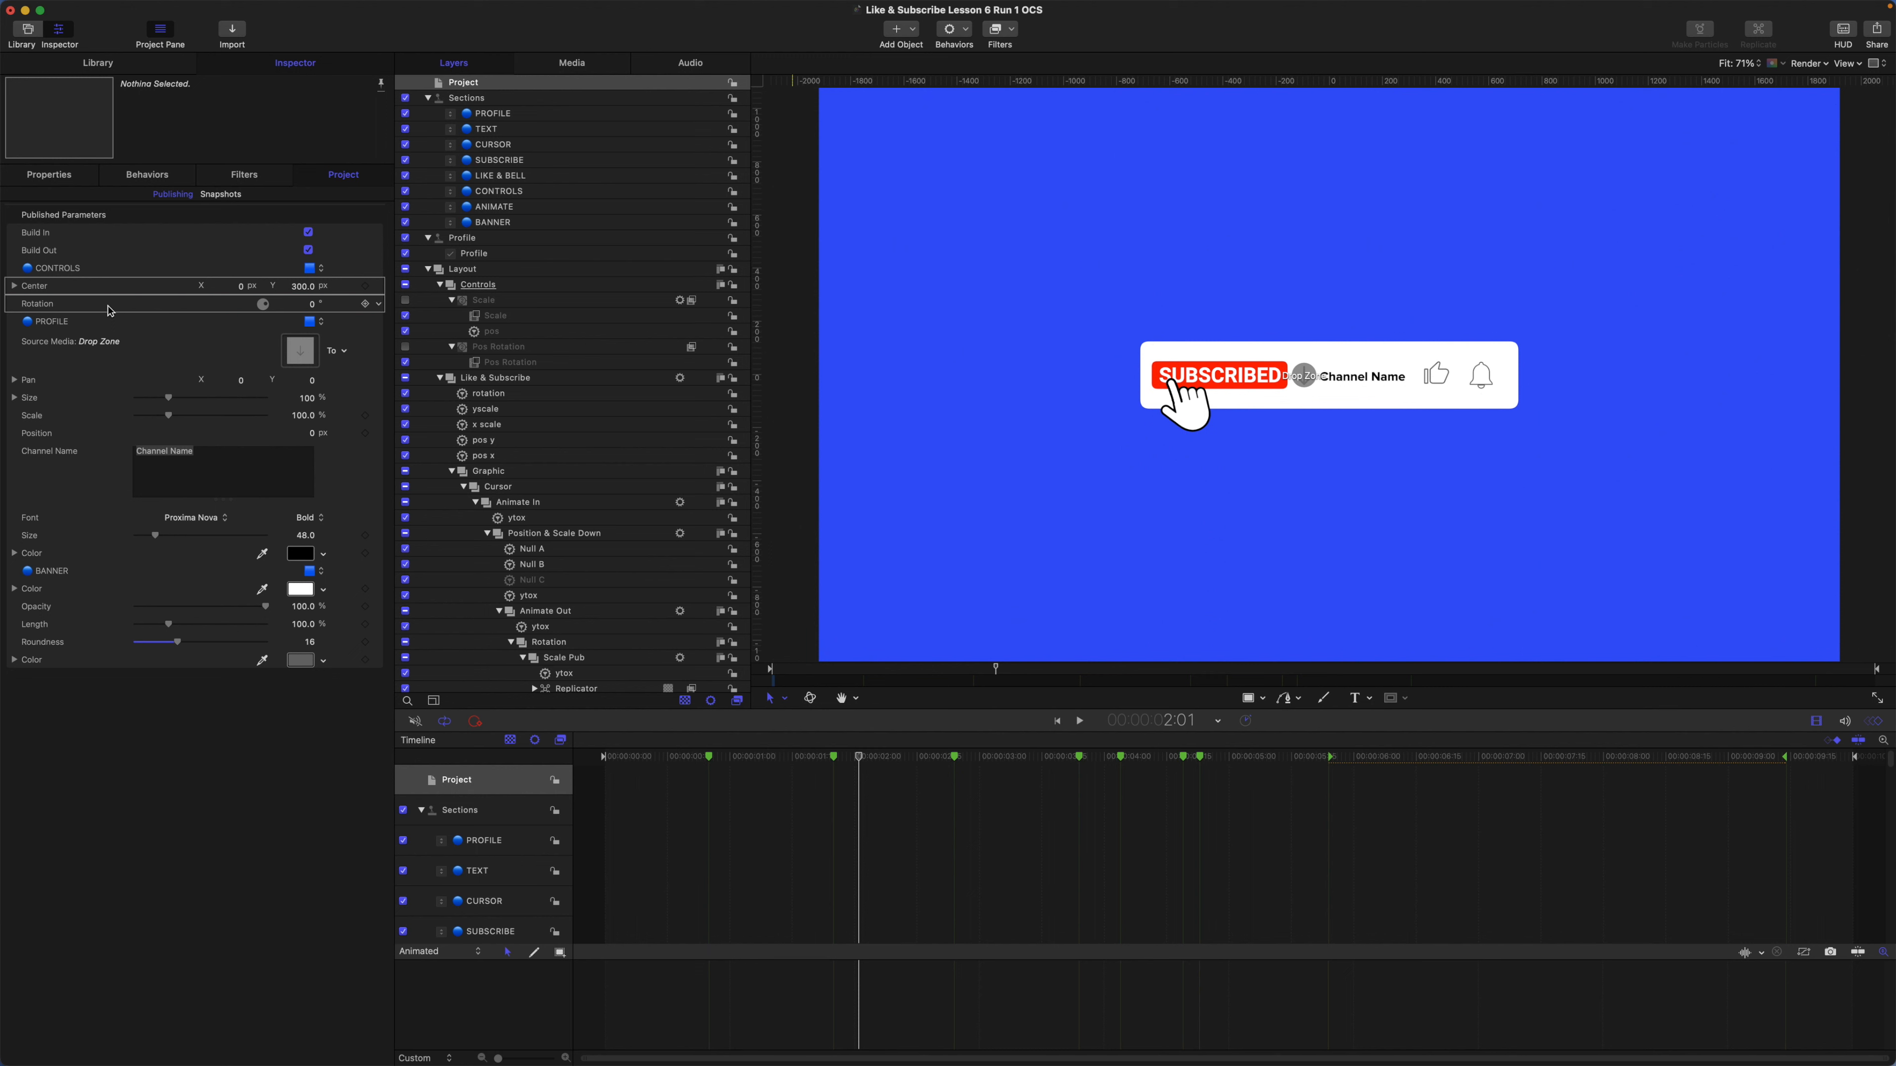
double_click(48, 286)
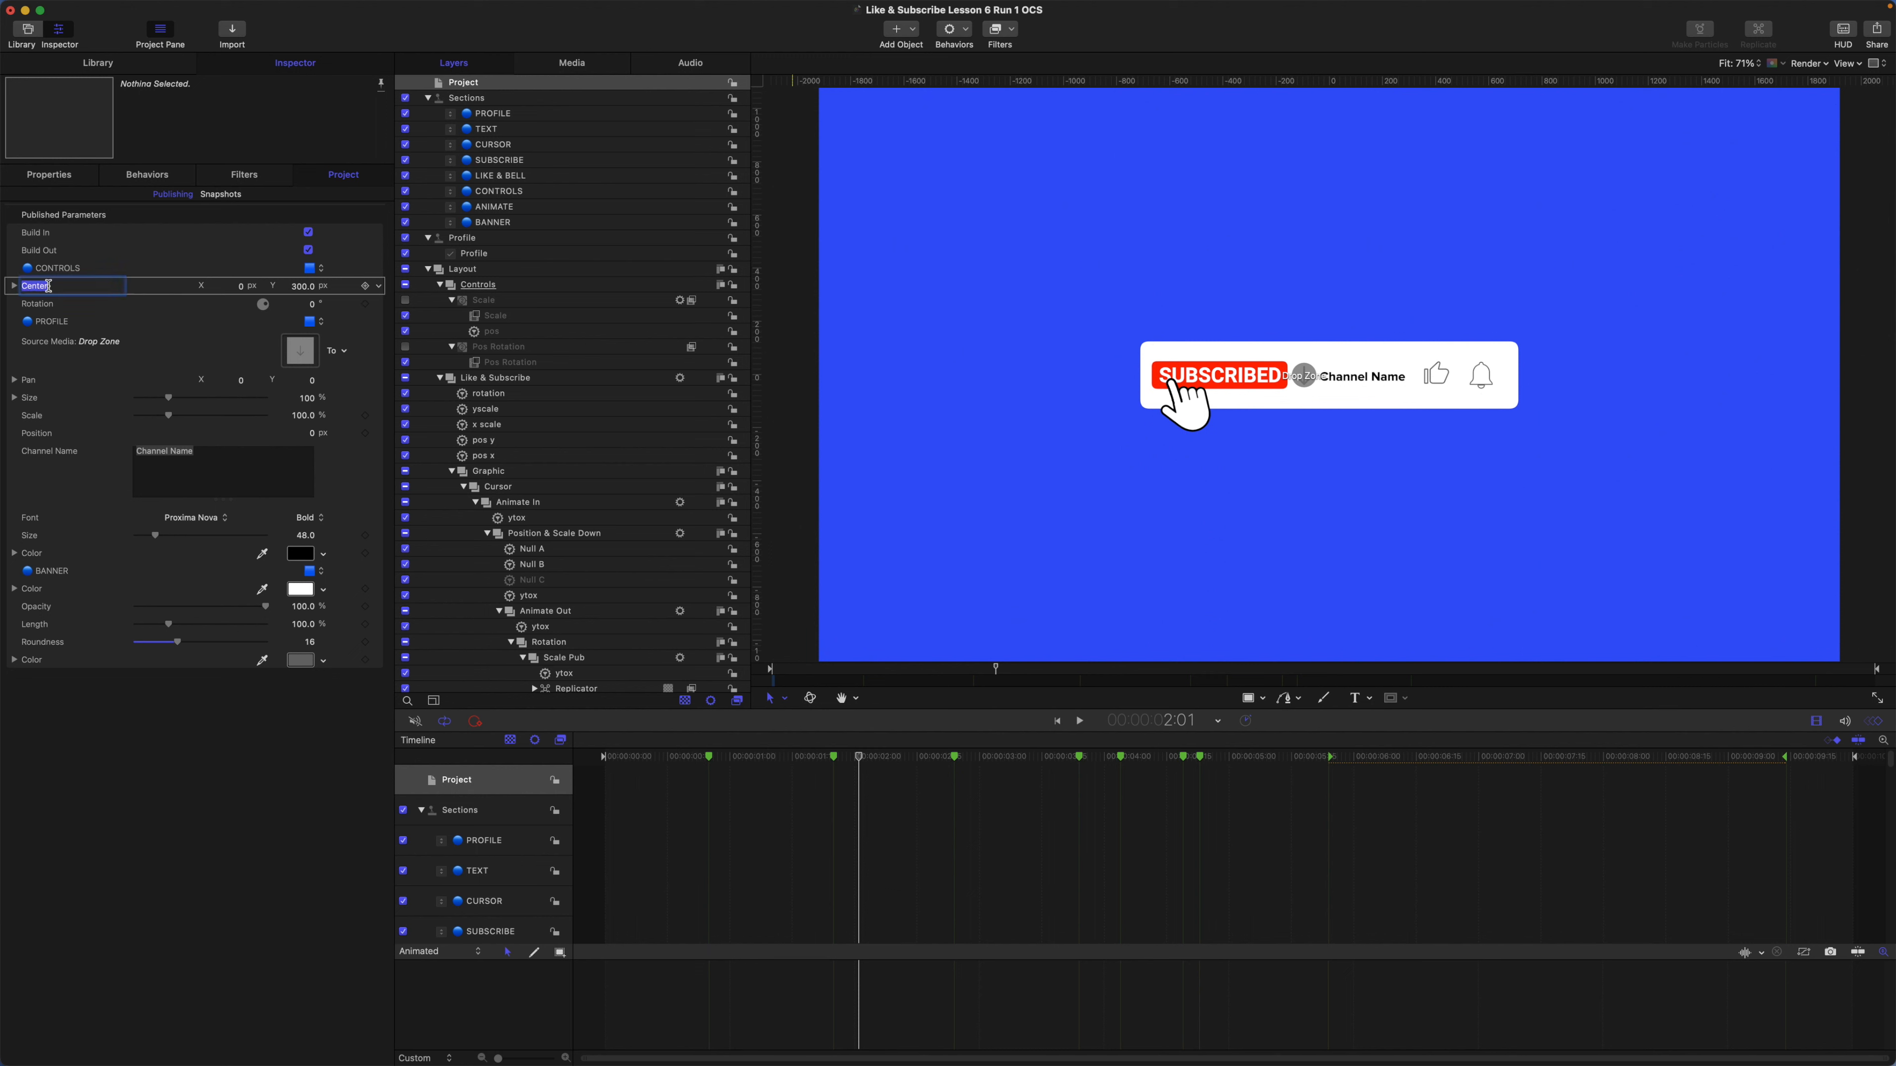
type("Position")
Publish the Amount parameter of the Scale filter in the Controls group.
left_click(506, 318)
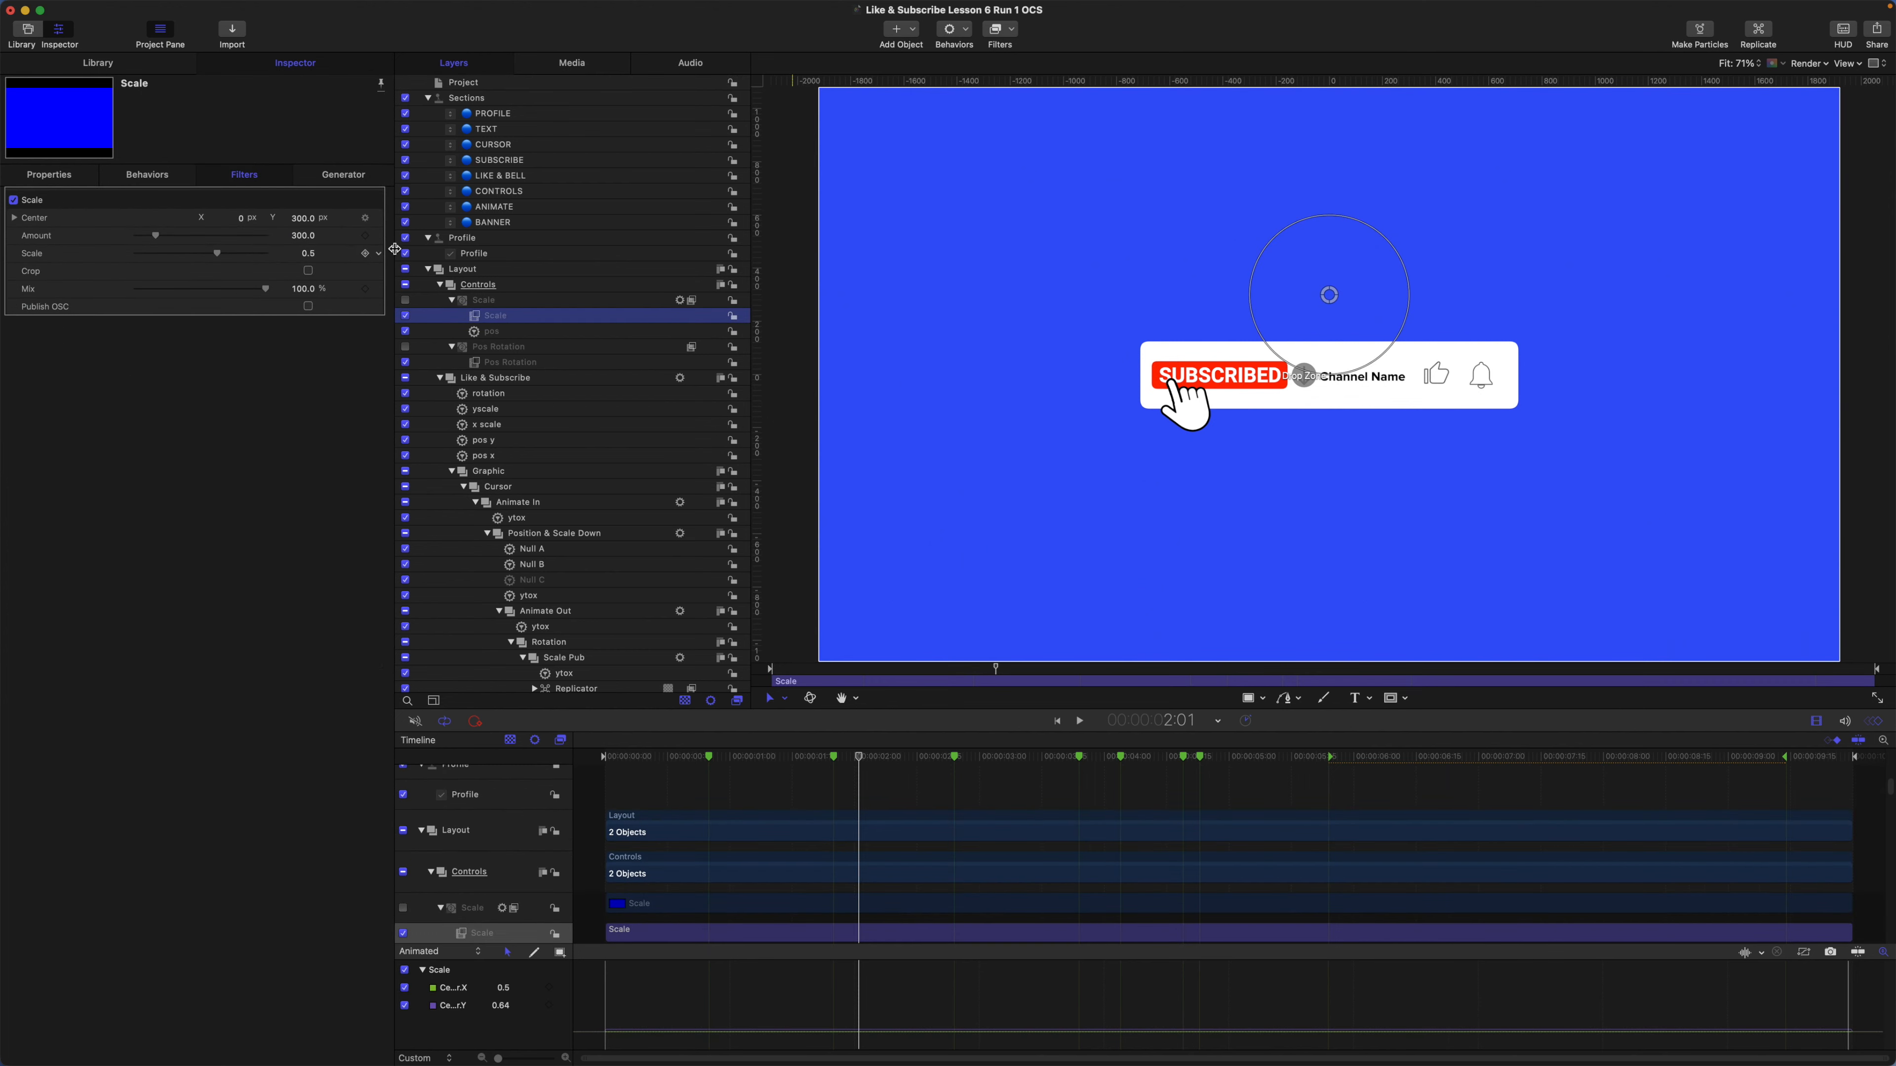
left_click(379, 236)
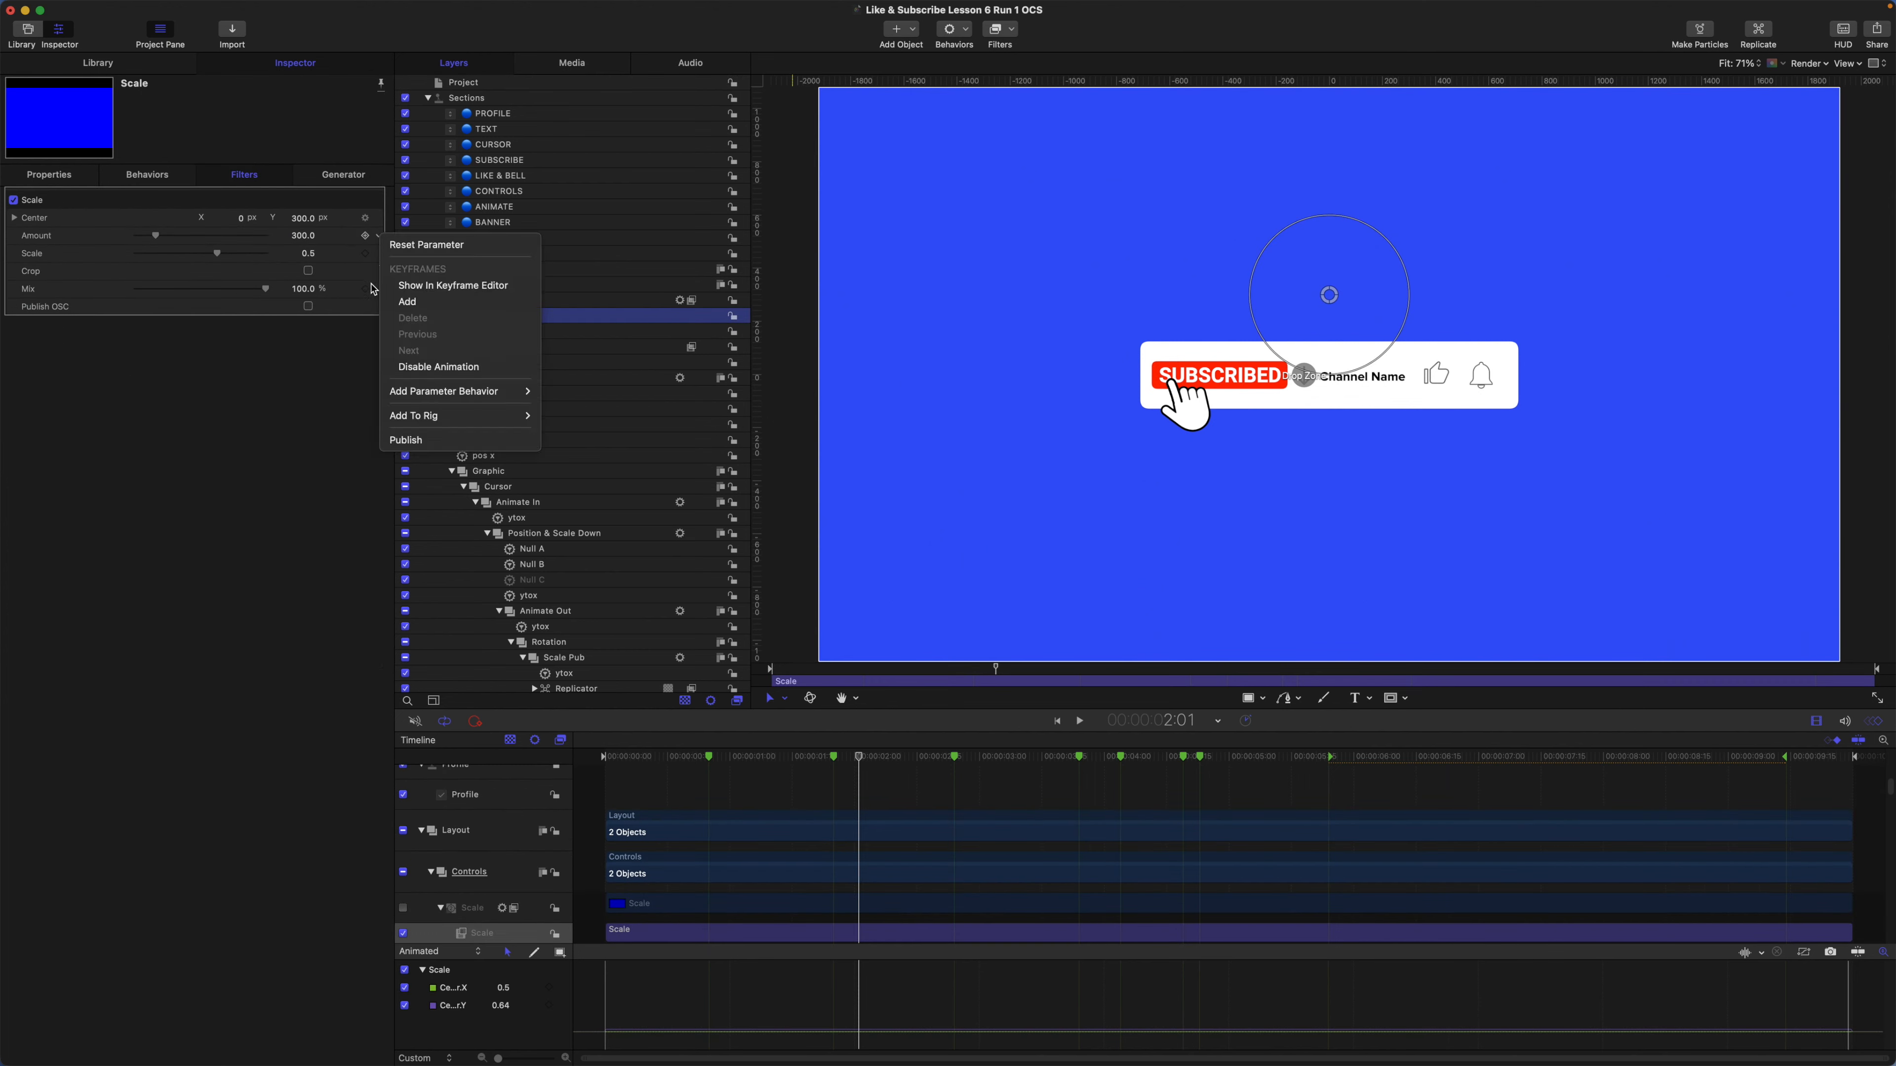
left_click(404, 440)
Move the project's published Amount parameter directly below Rotation in the CONTROLS section and rename it Scale.
left_click(466, 83)
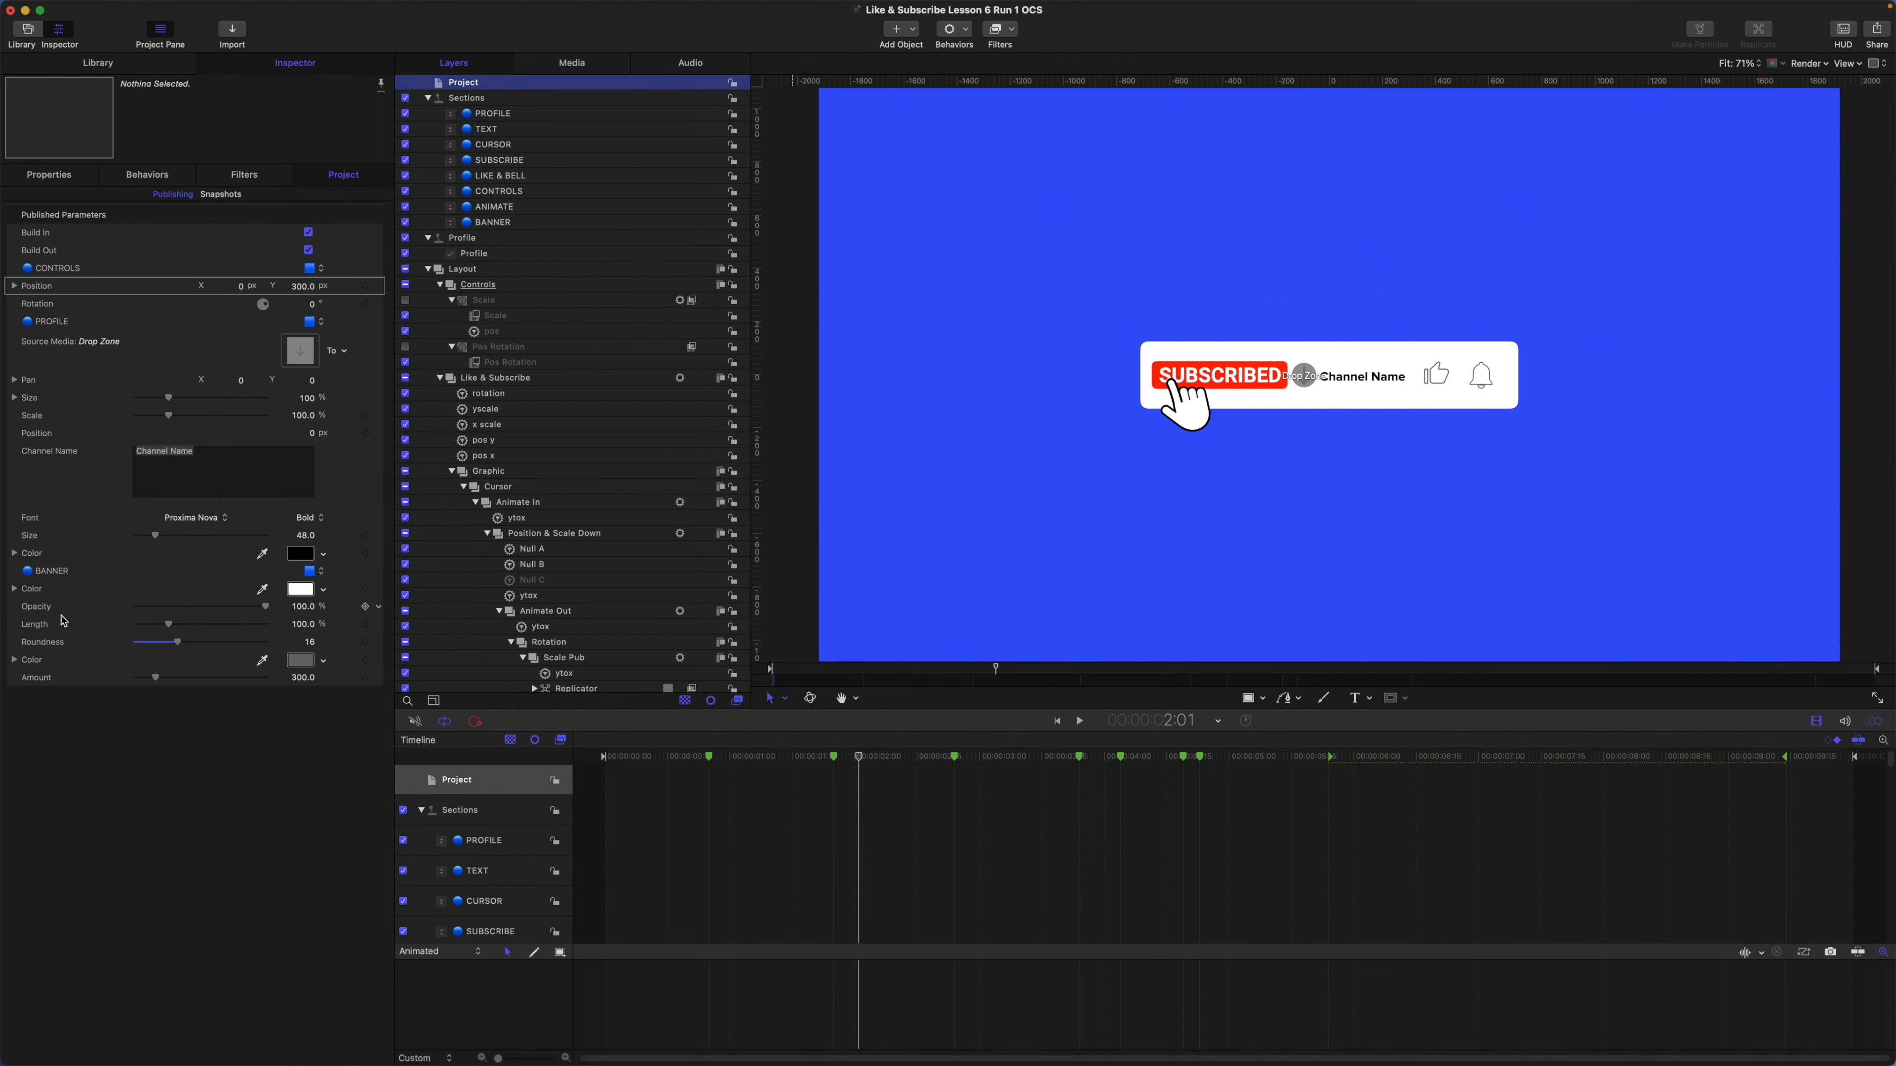
left_click_drag(52, 677, 50, 321)
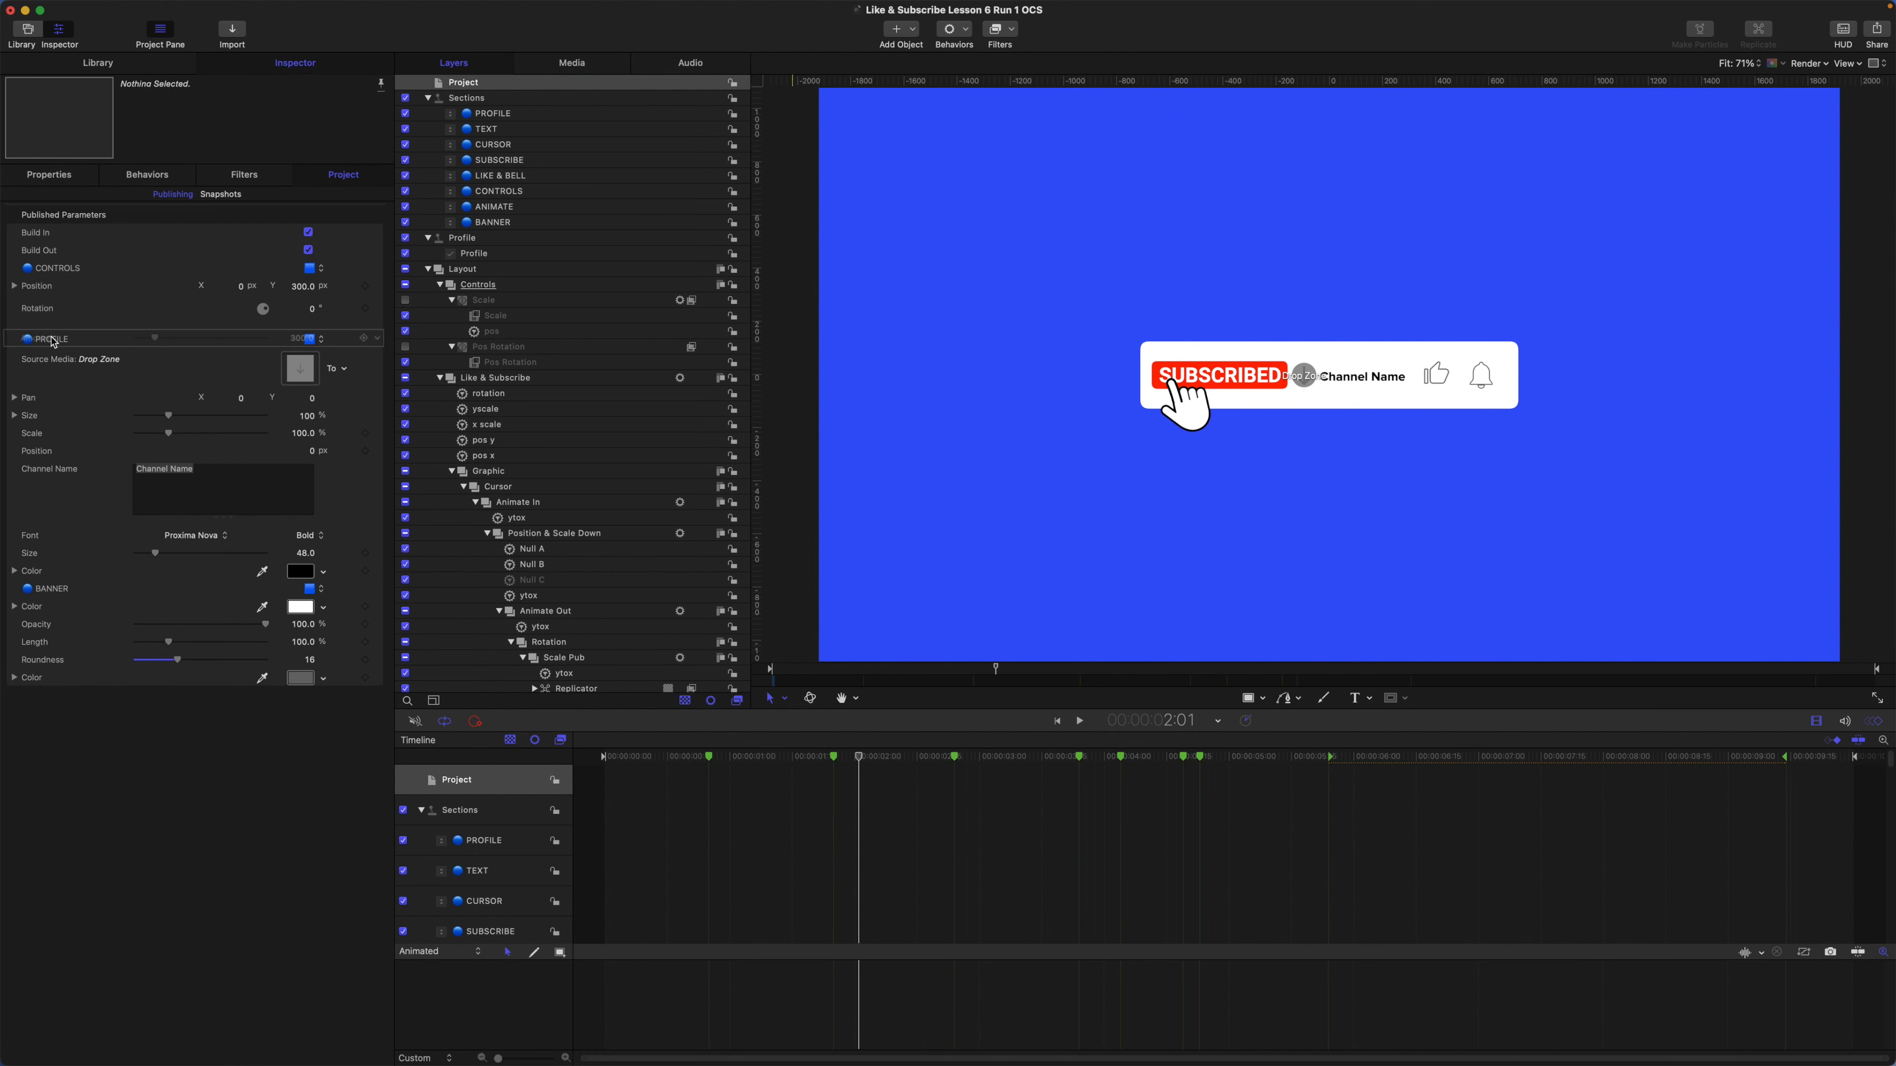
double_click(50, 321)
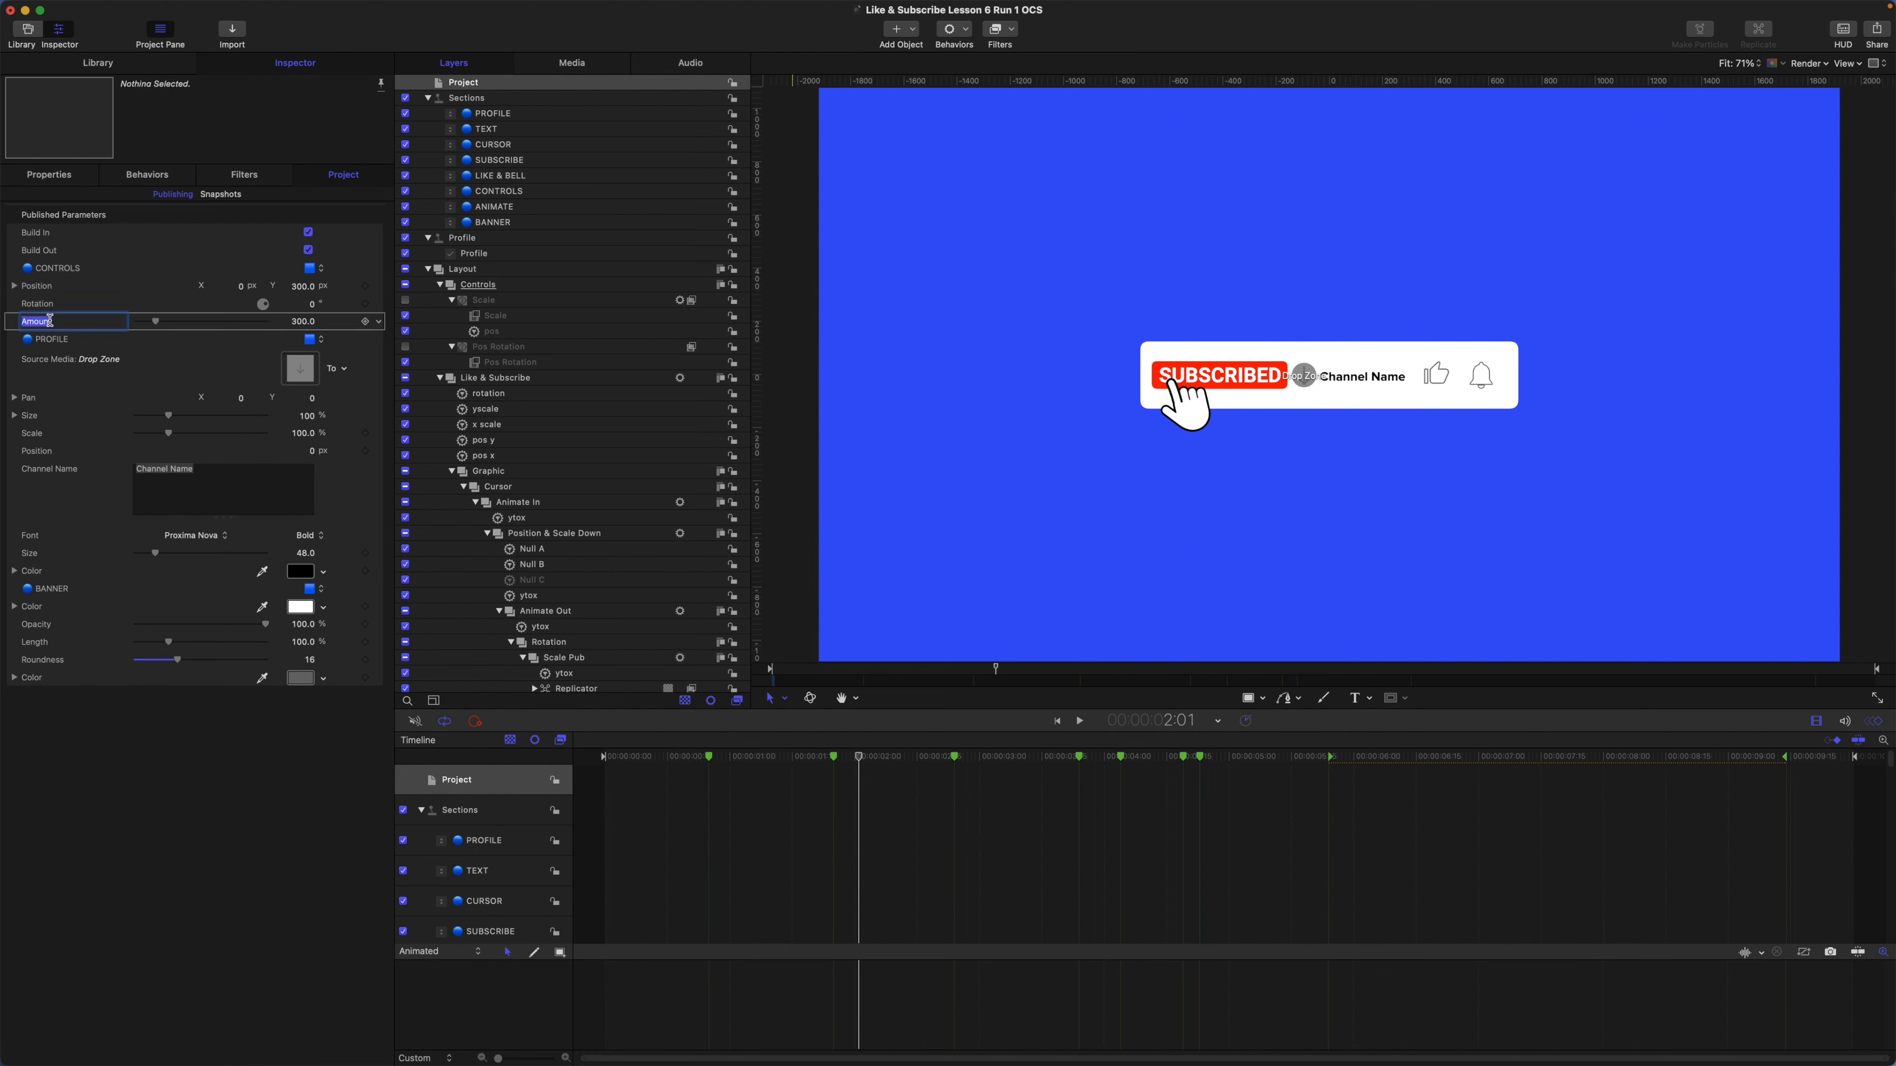
type("Scale")
Try out the published Position and Scale controls and undo the test changes.
left_click_drag(242, 286, 305, 322)
key("super+z")
key("super+z")
key("super+z")
key("super+z")
Publish the ANIMATE widget from the Sections rig.
left_click(495, 207)
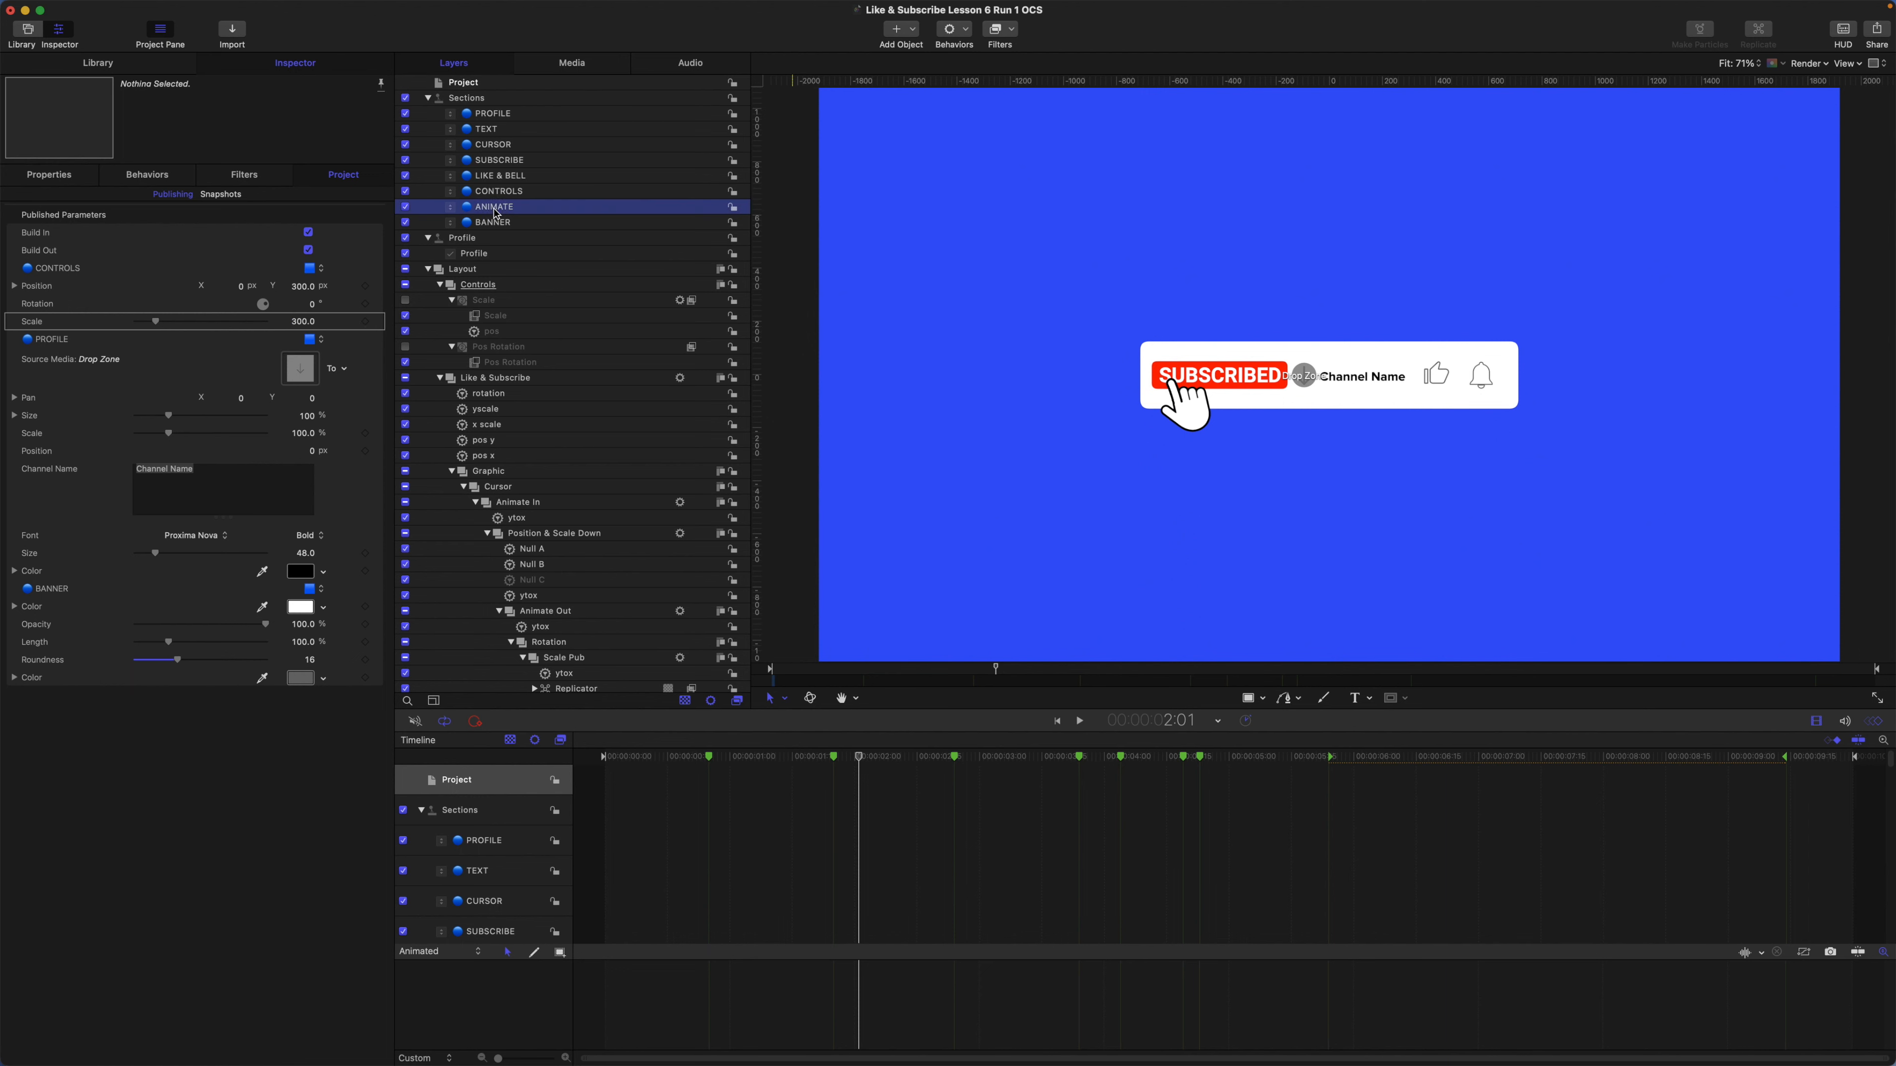
right_click(53, 223)
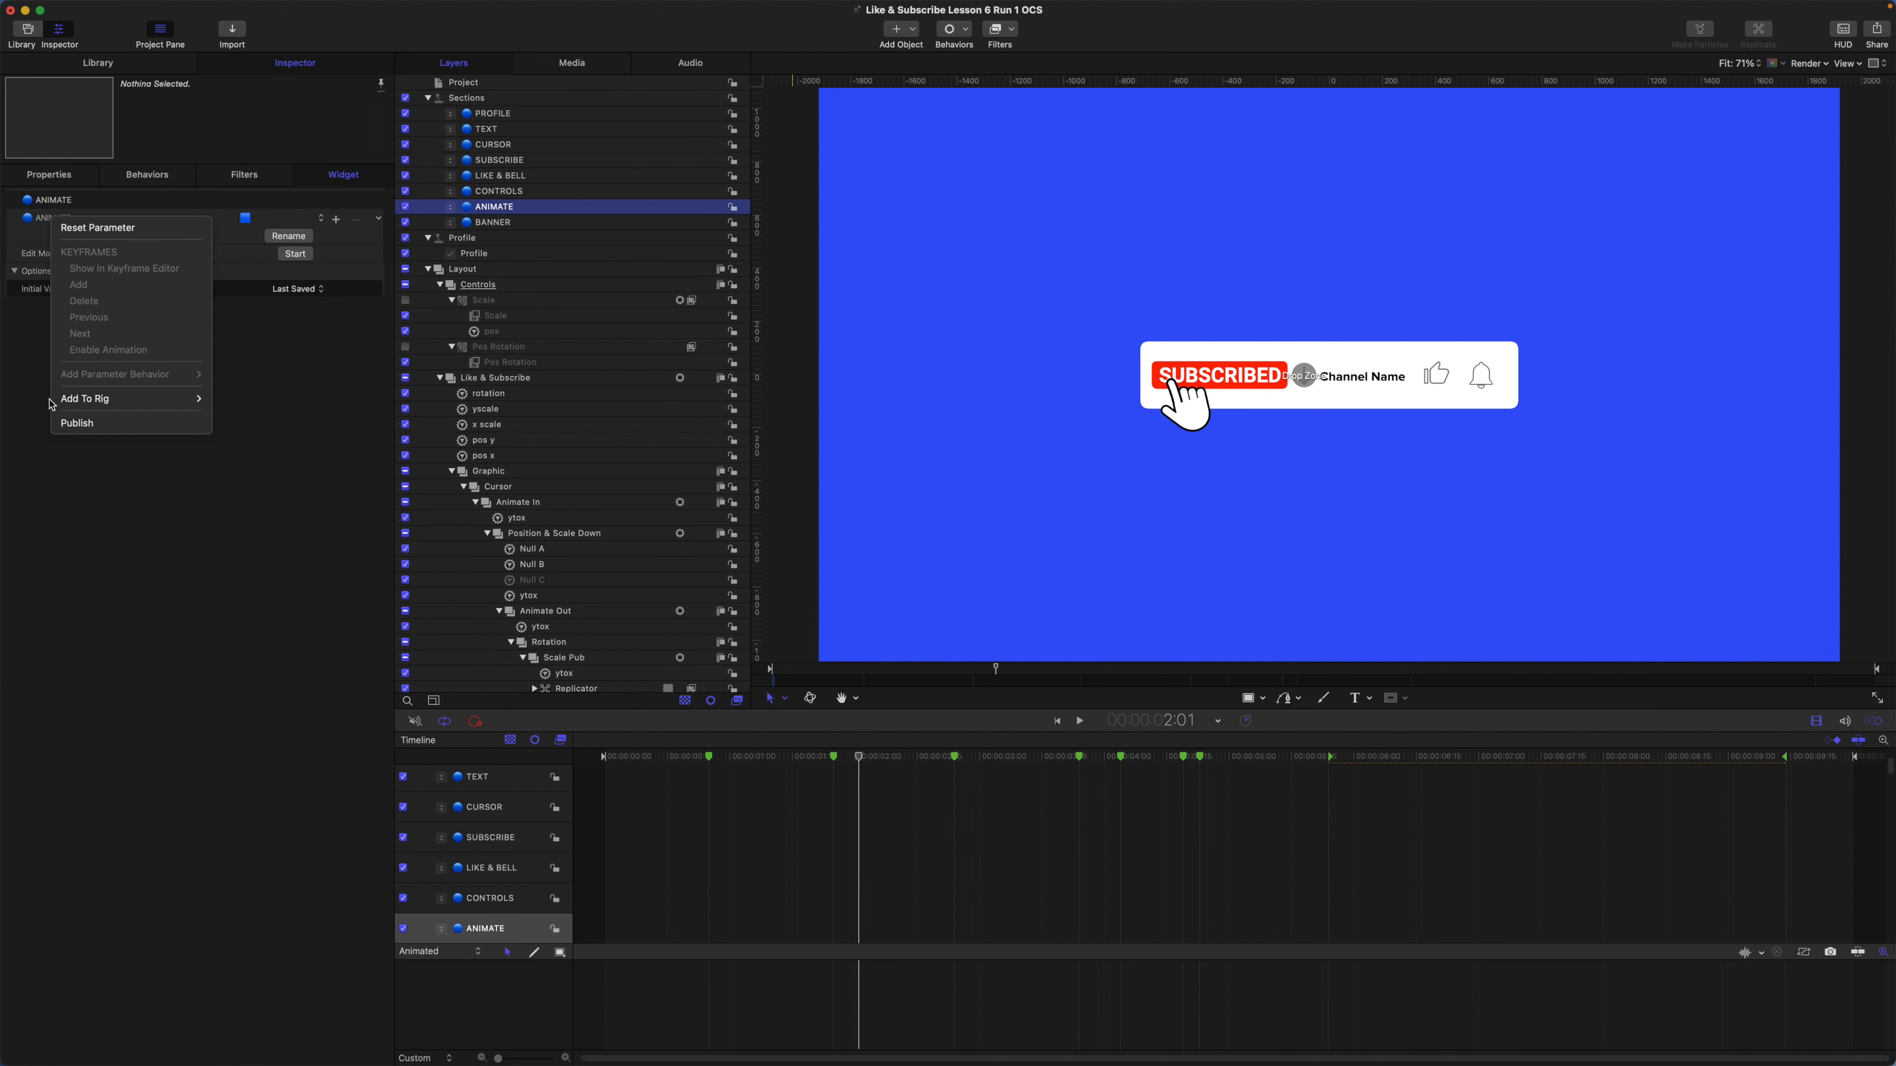
left_click(69, 428)
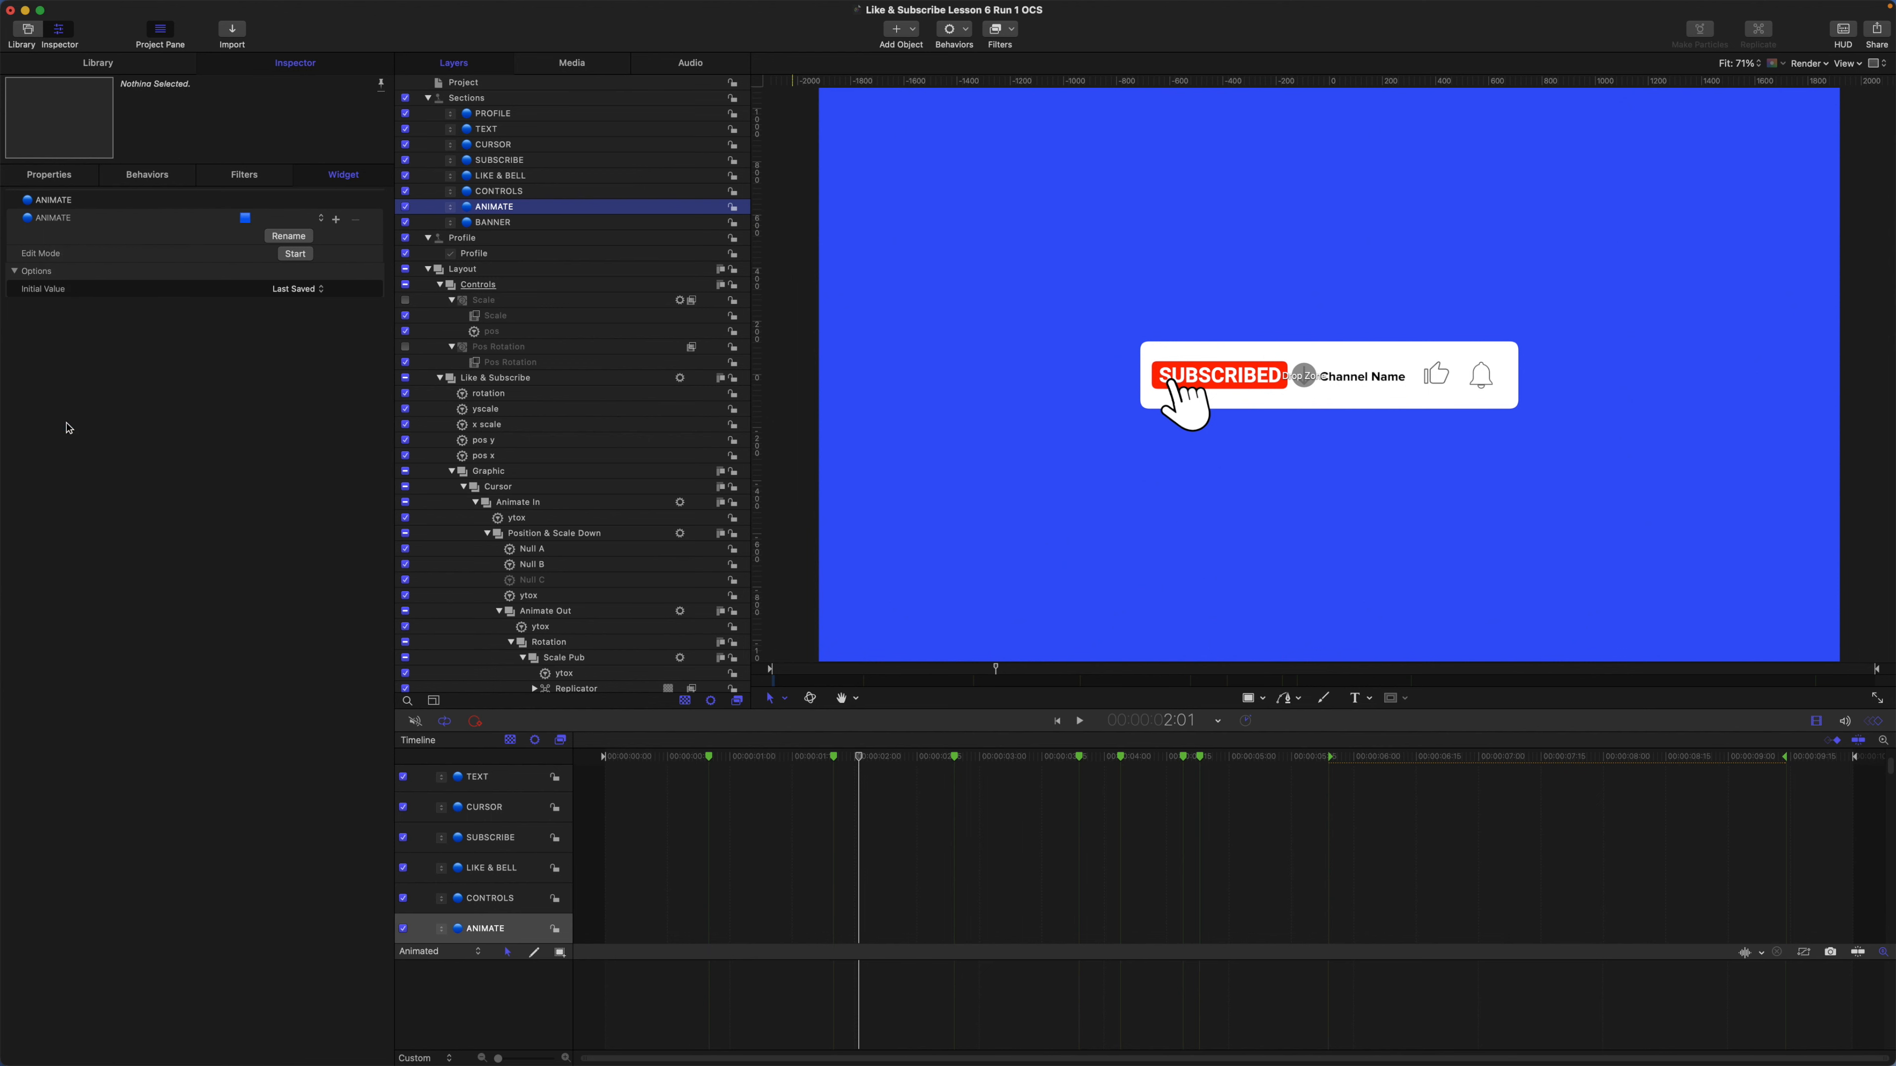
Move the ANIMATE heading above Build In at the start of the project's published parameters.
left_click(515, 84)
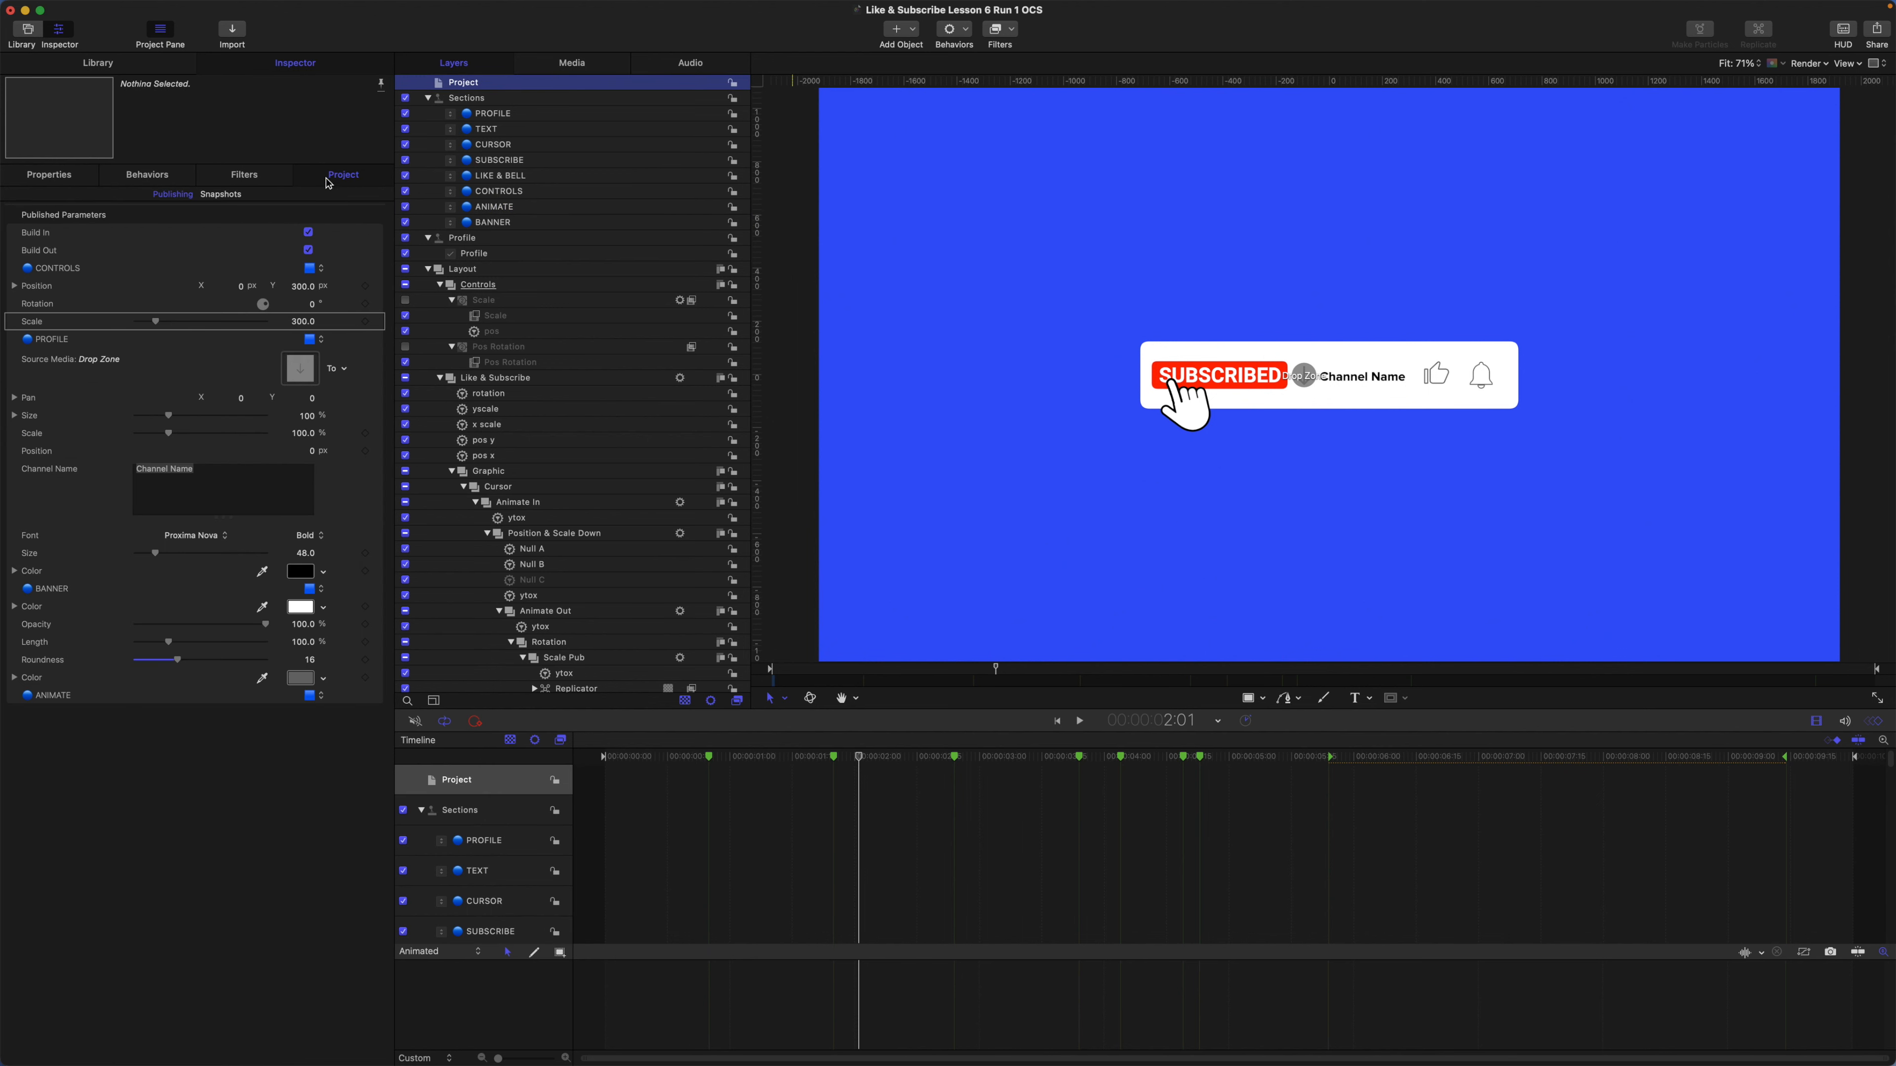
left_click(63, 698)
left_click_drag(63, 698, 74, 252)
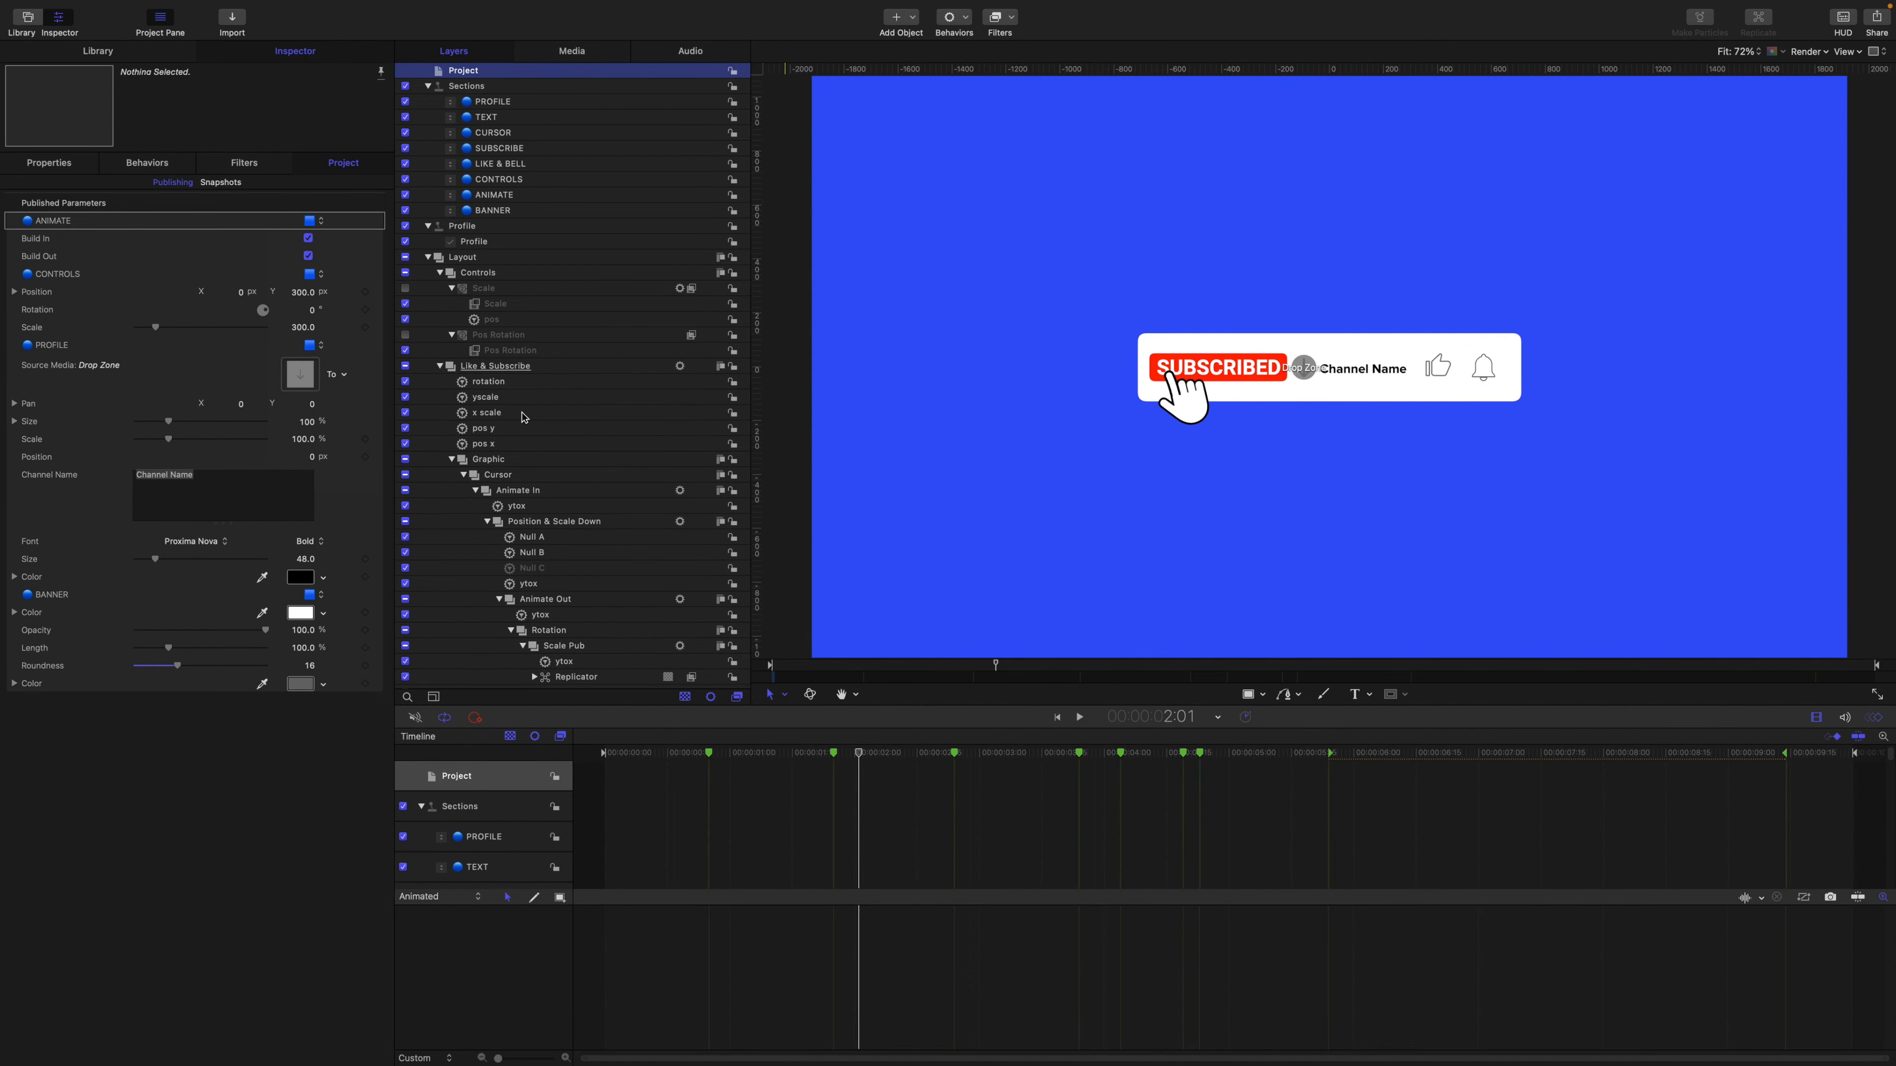
Examine the position link offsets, the Center values of the Scale and Pos Rotation filters, and the project's width and height.
left_click(487, 443)
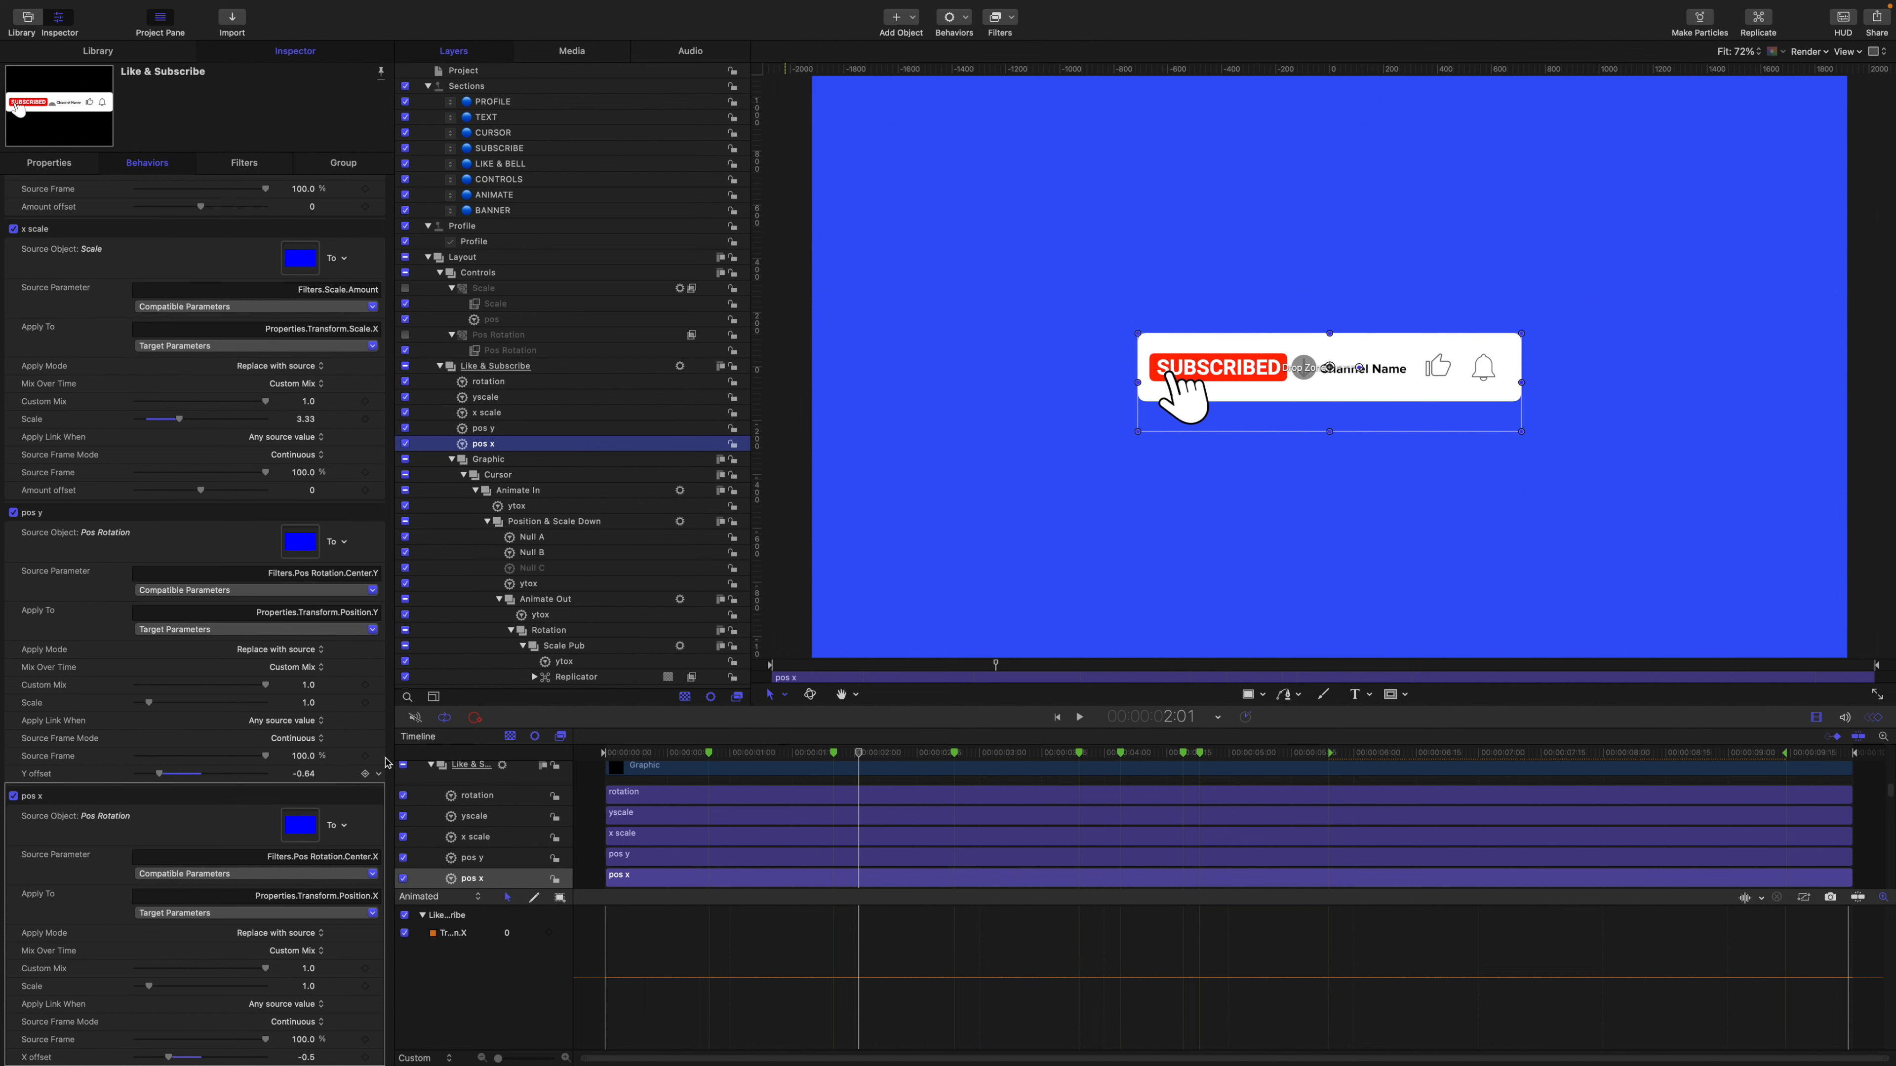
left_click(509, 352)
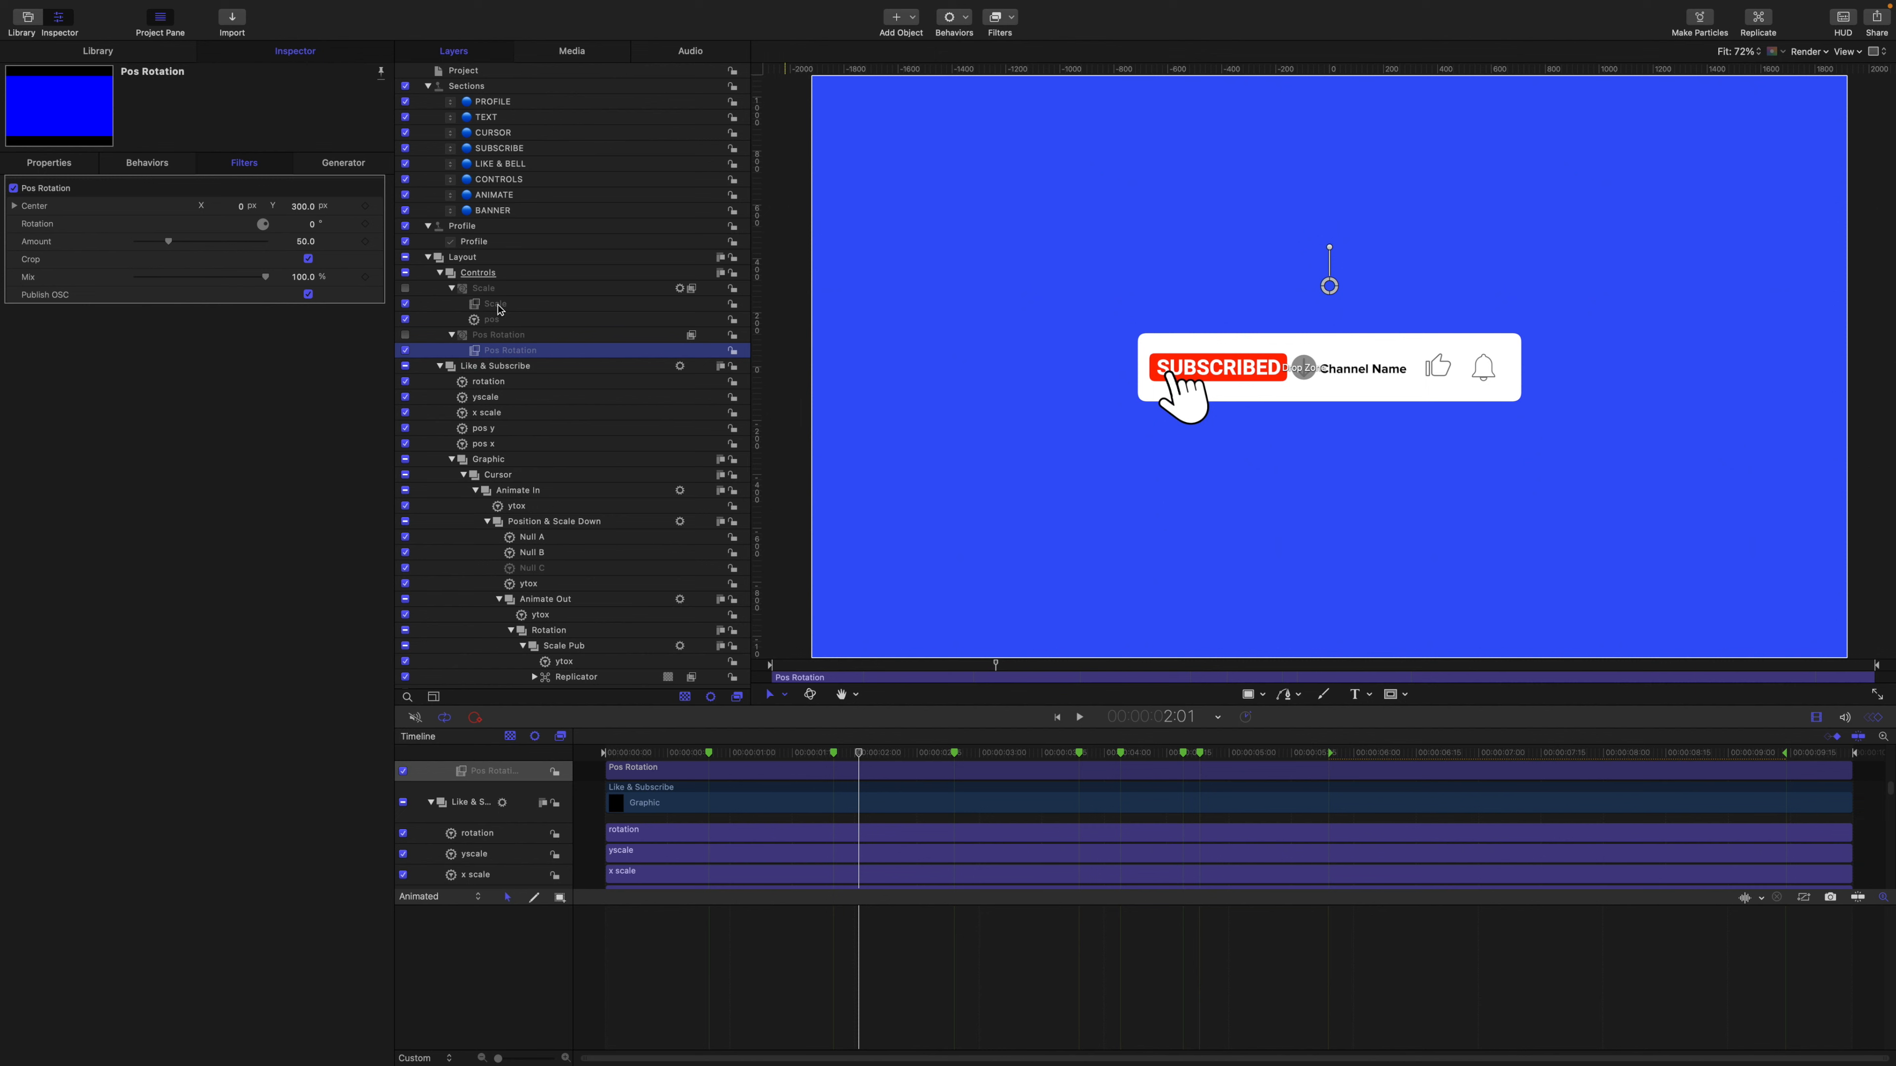
left_click(500, 305)
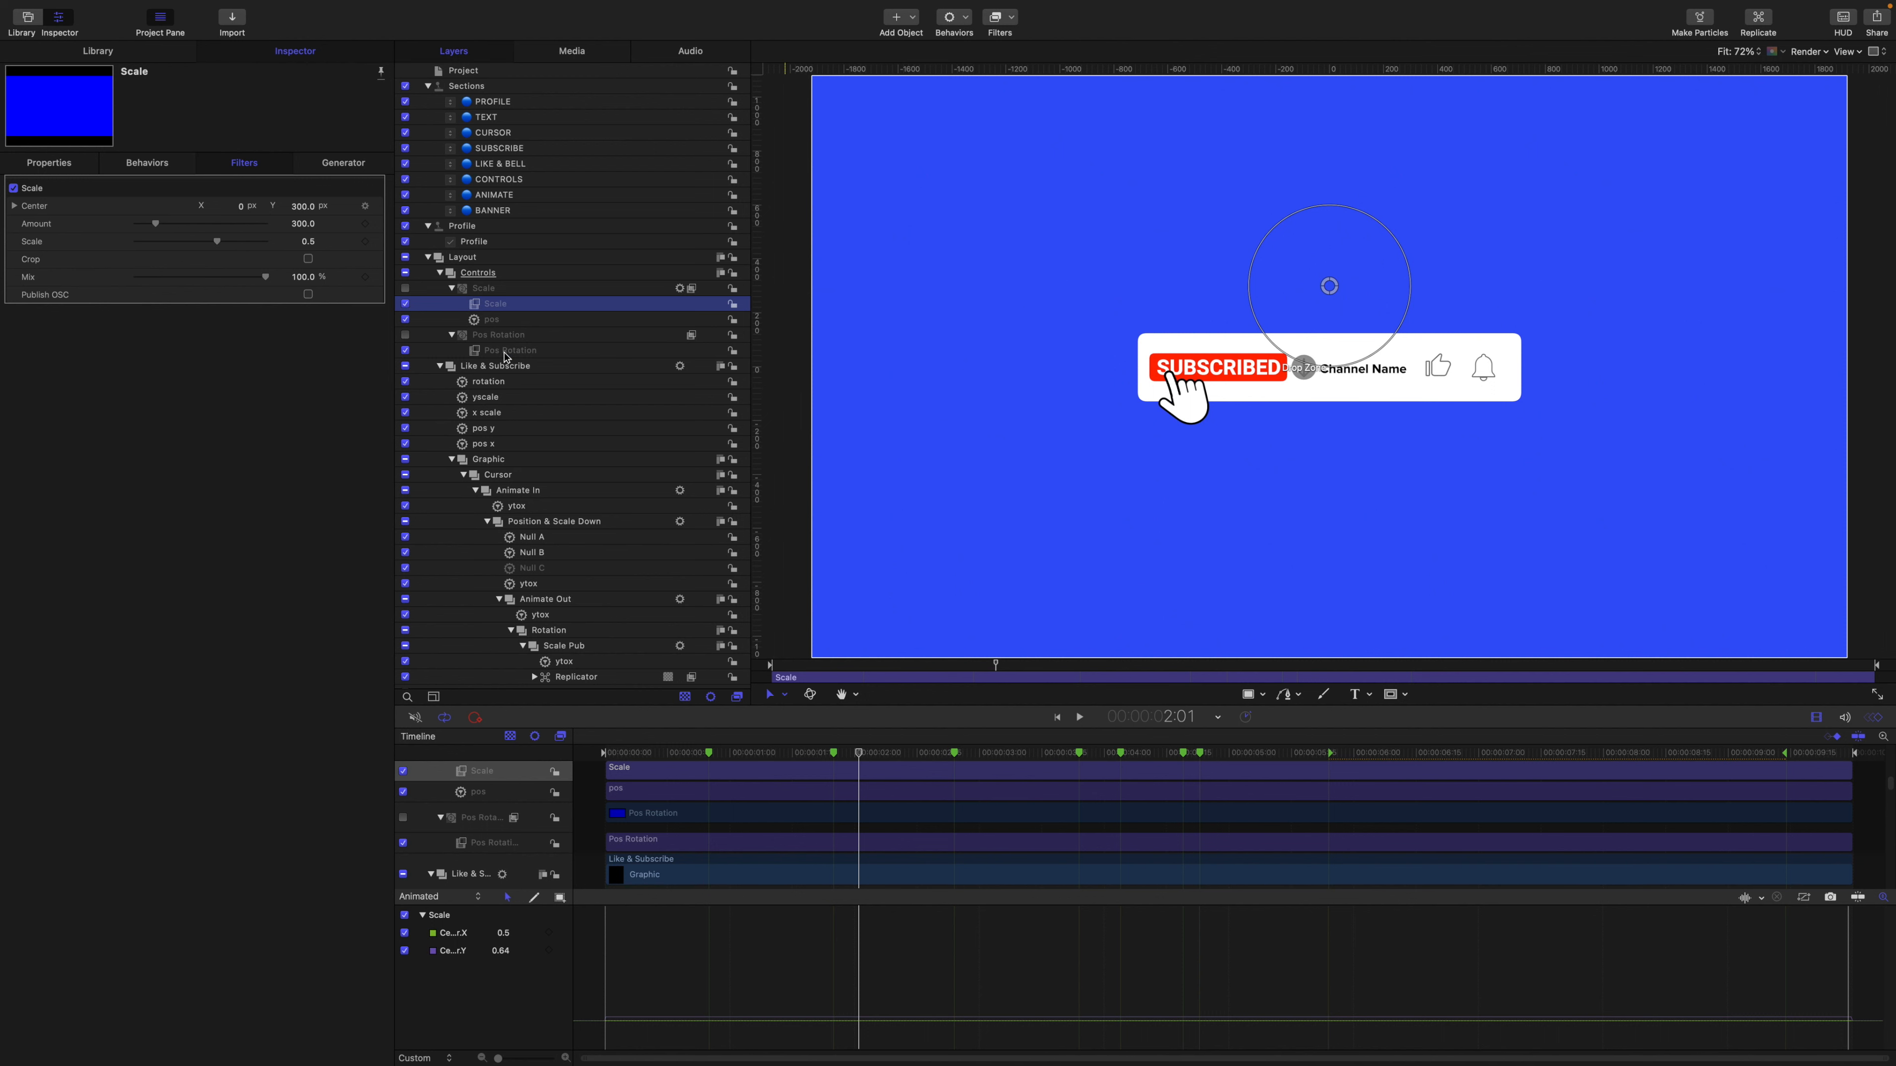
left_click(507, 351)
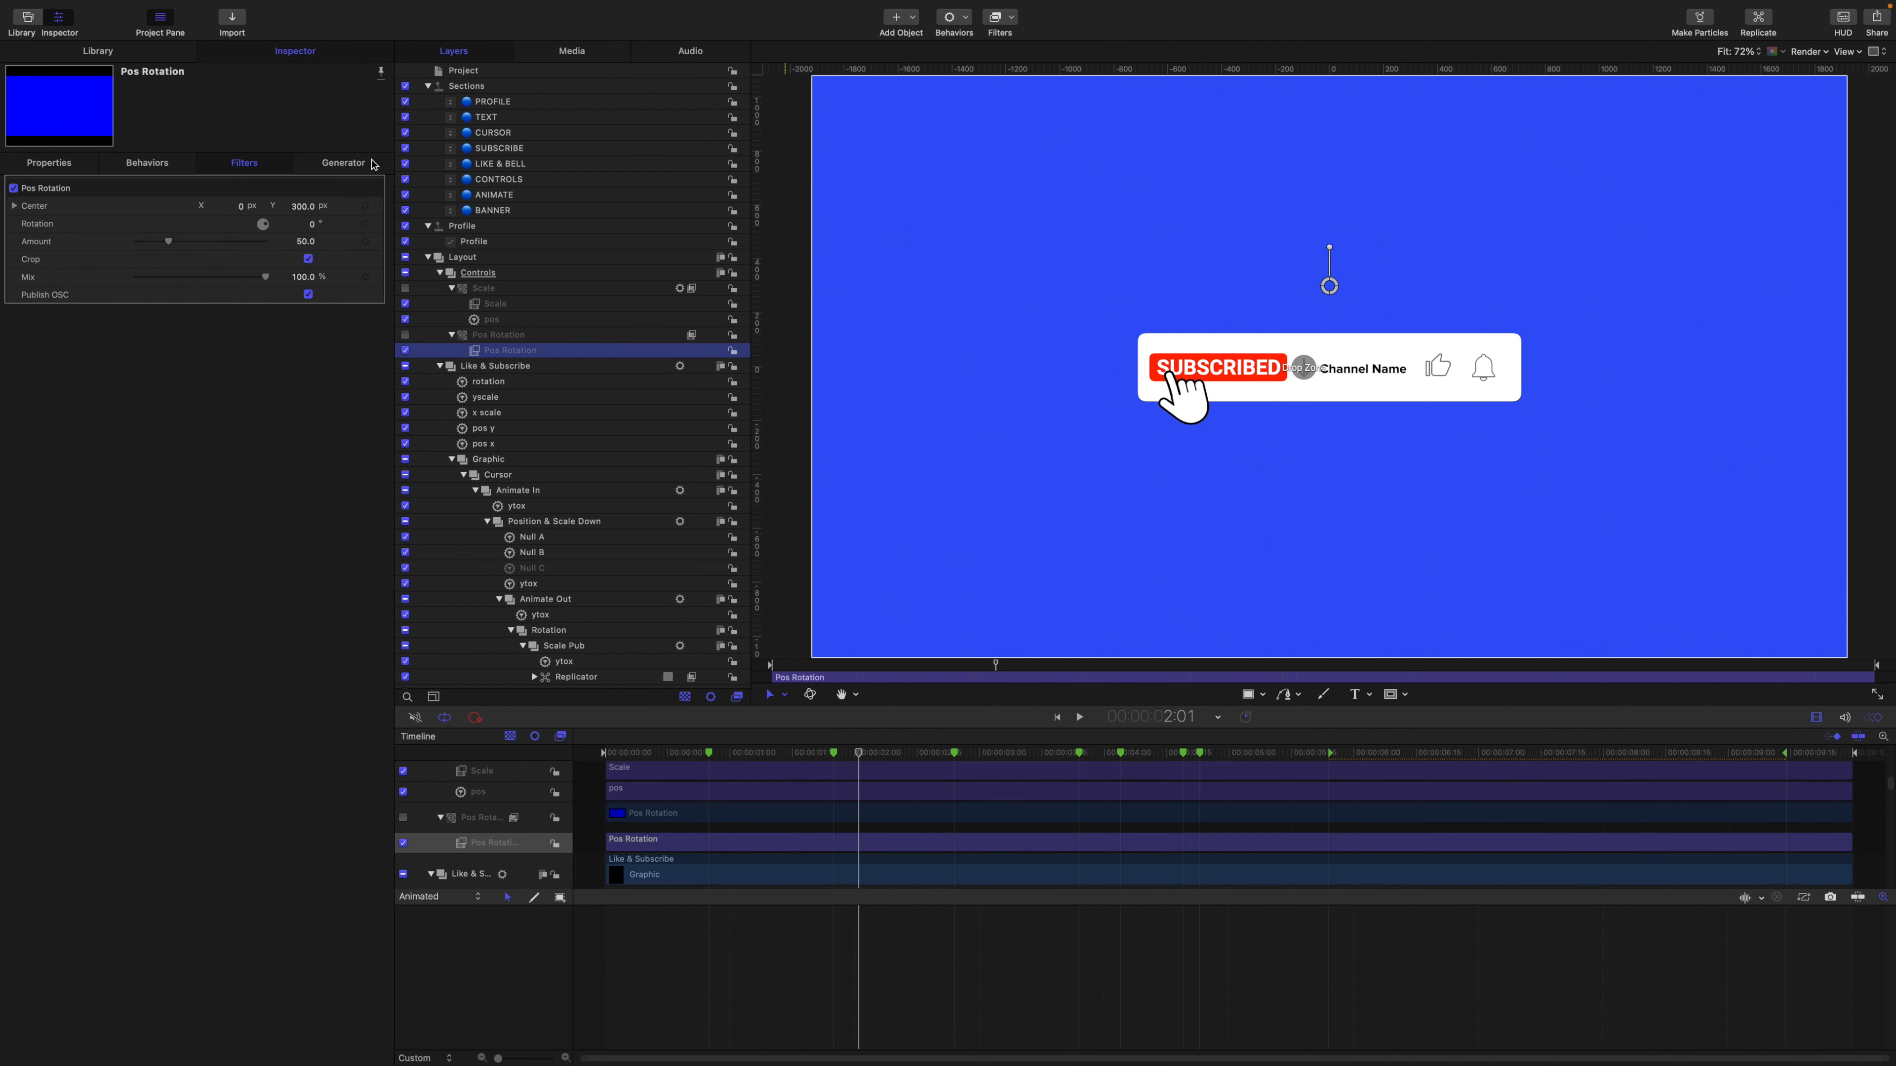
left_click(14, 205)
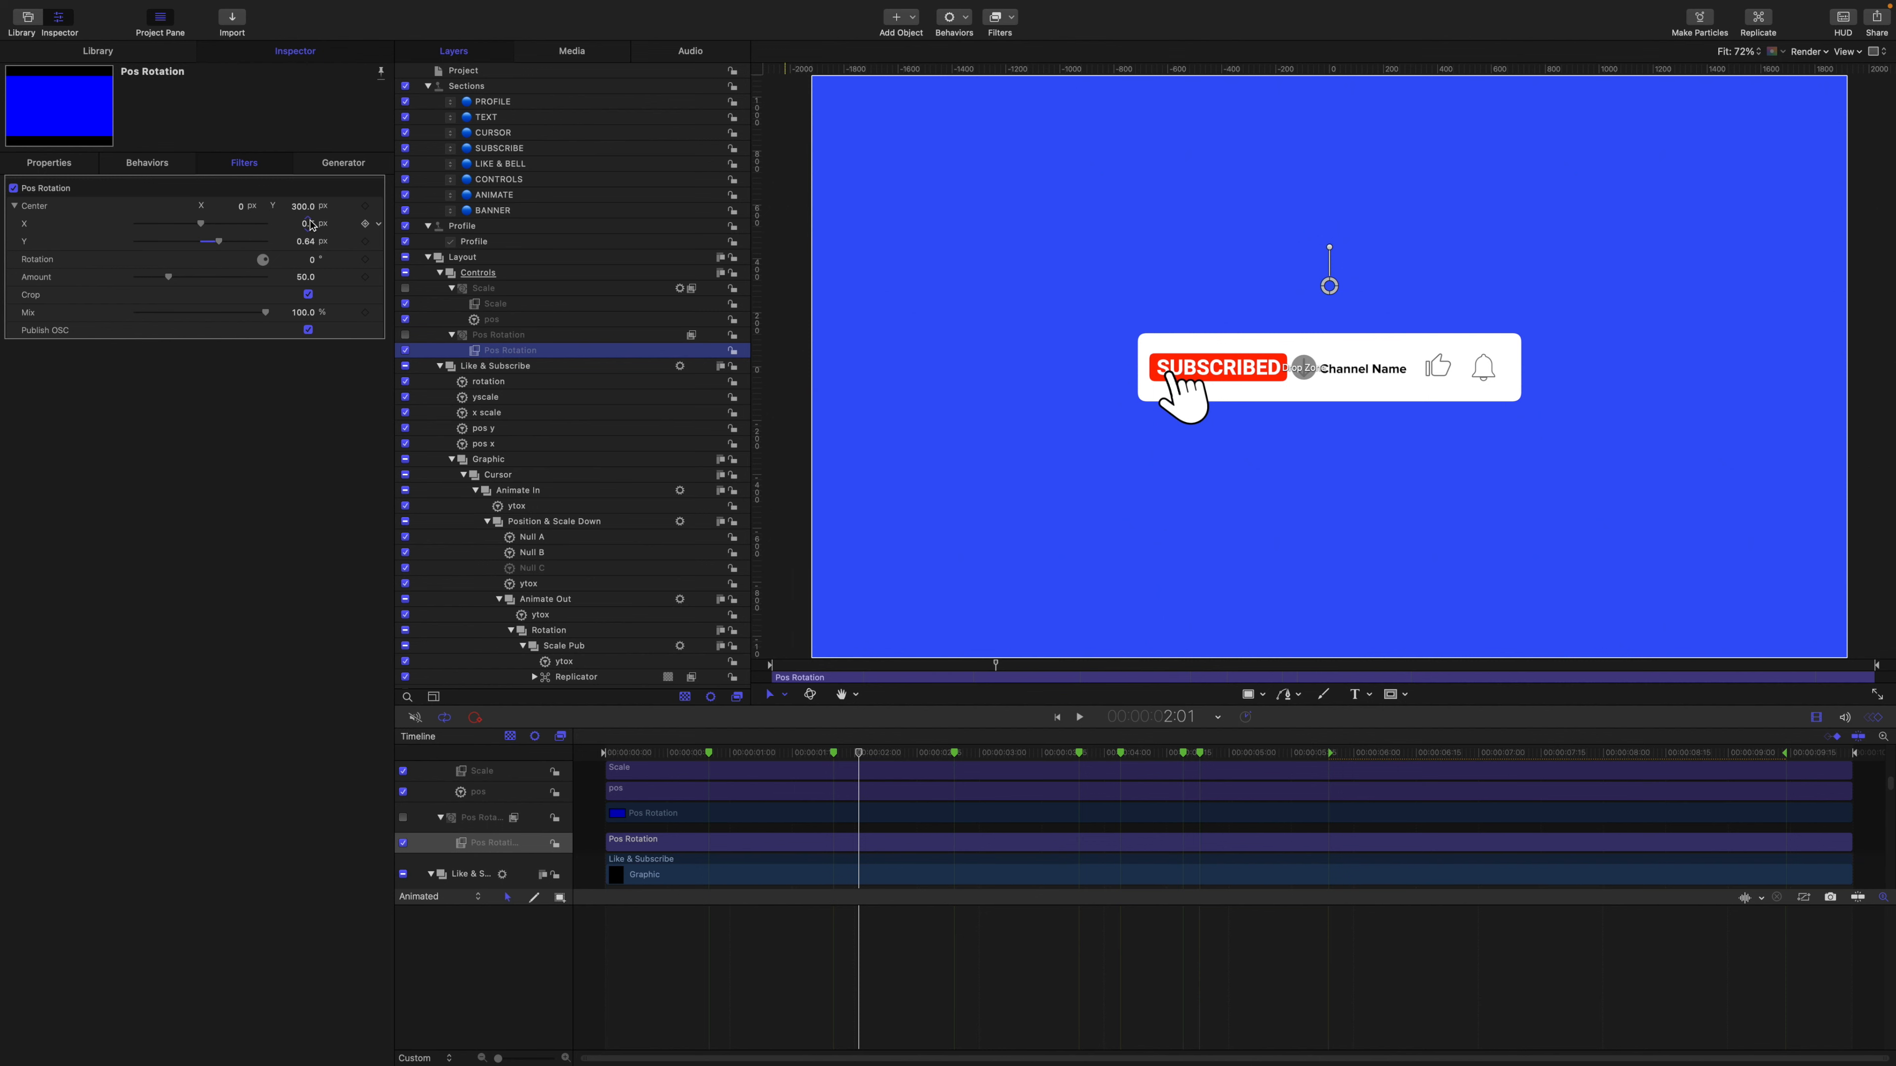
left_click(481, 72)
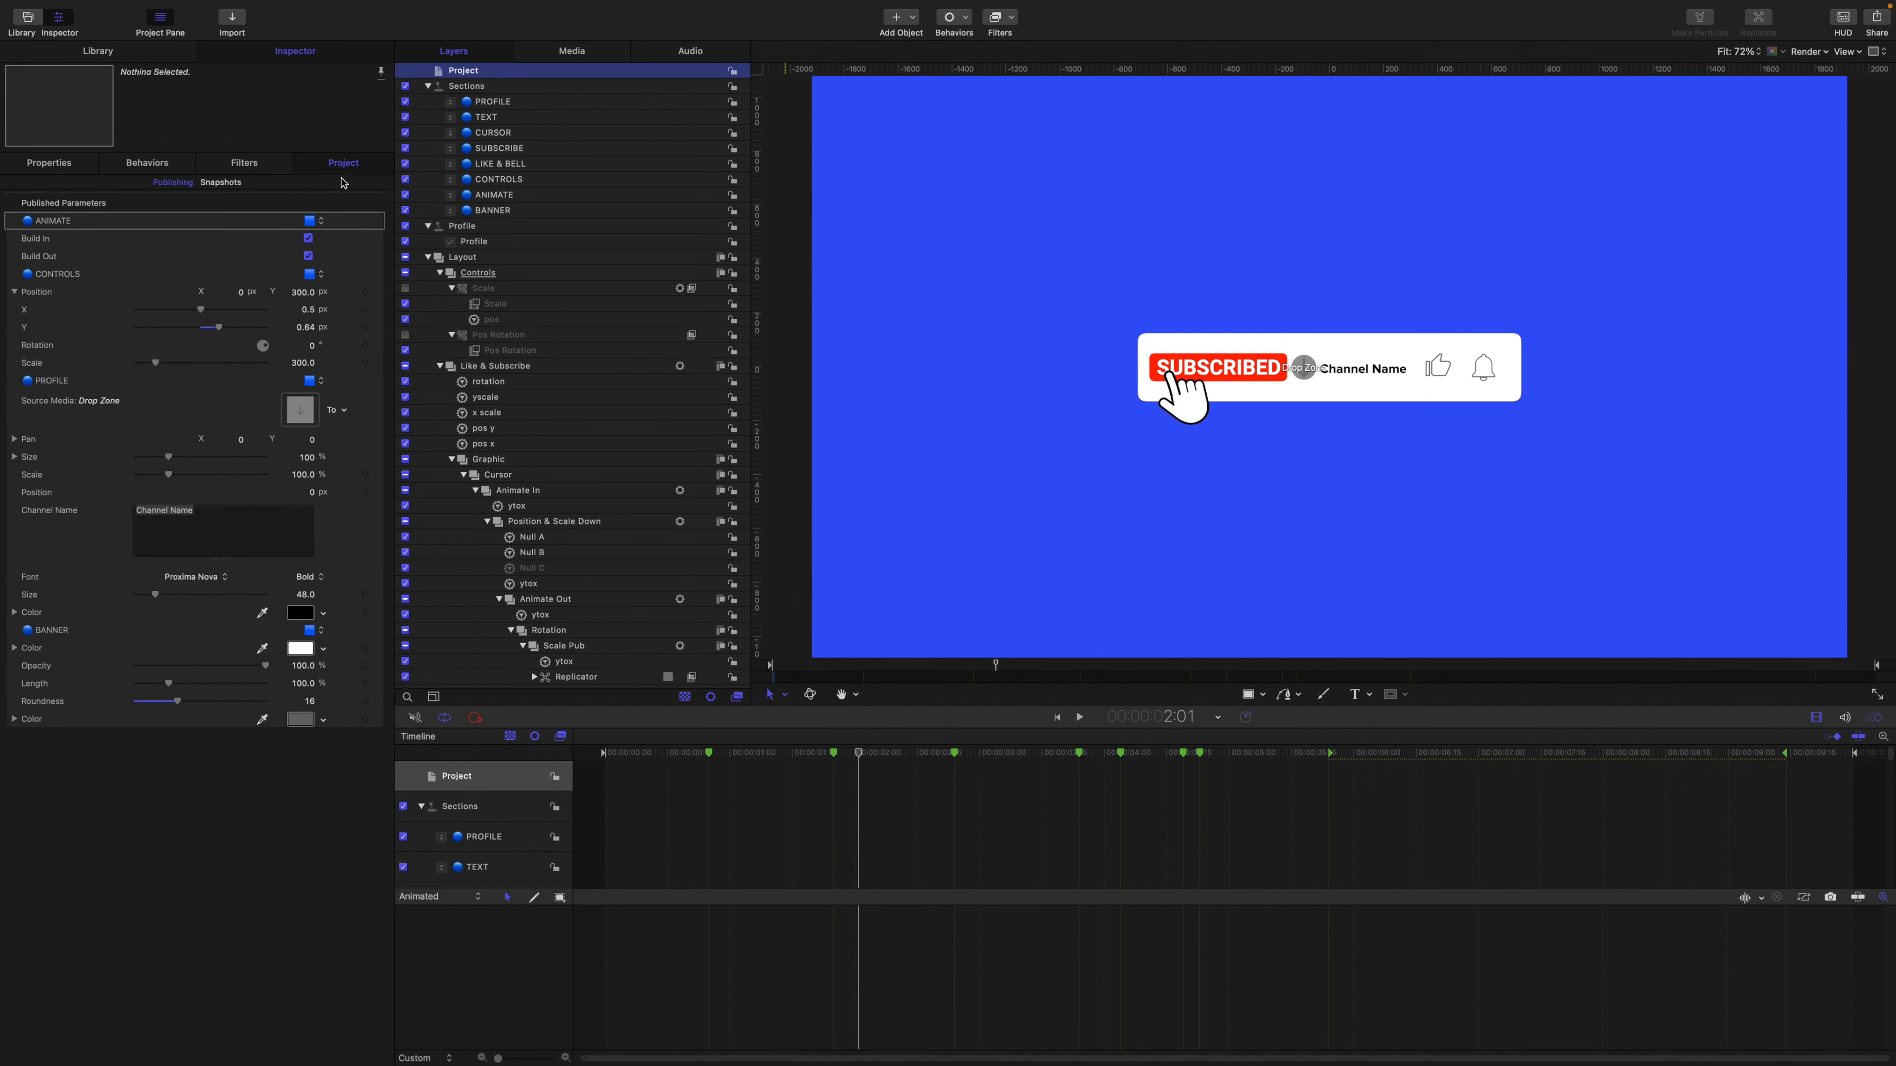
left_click(43, 164)
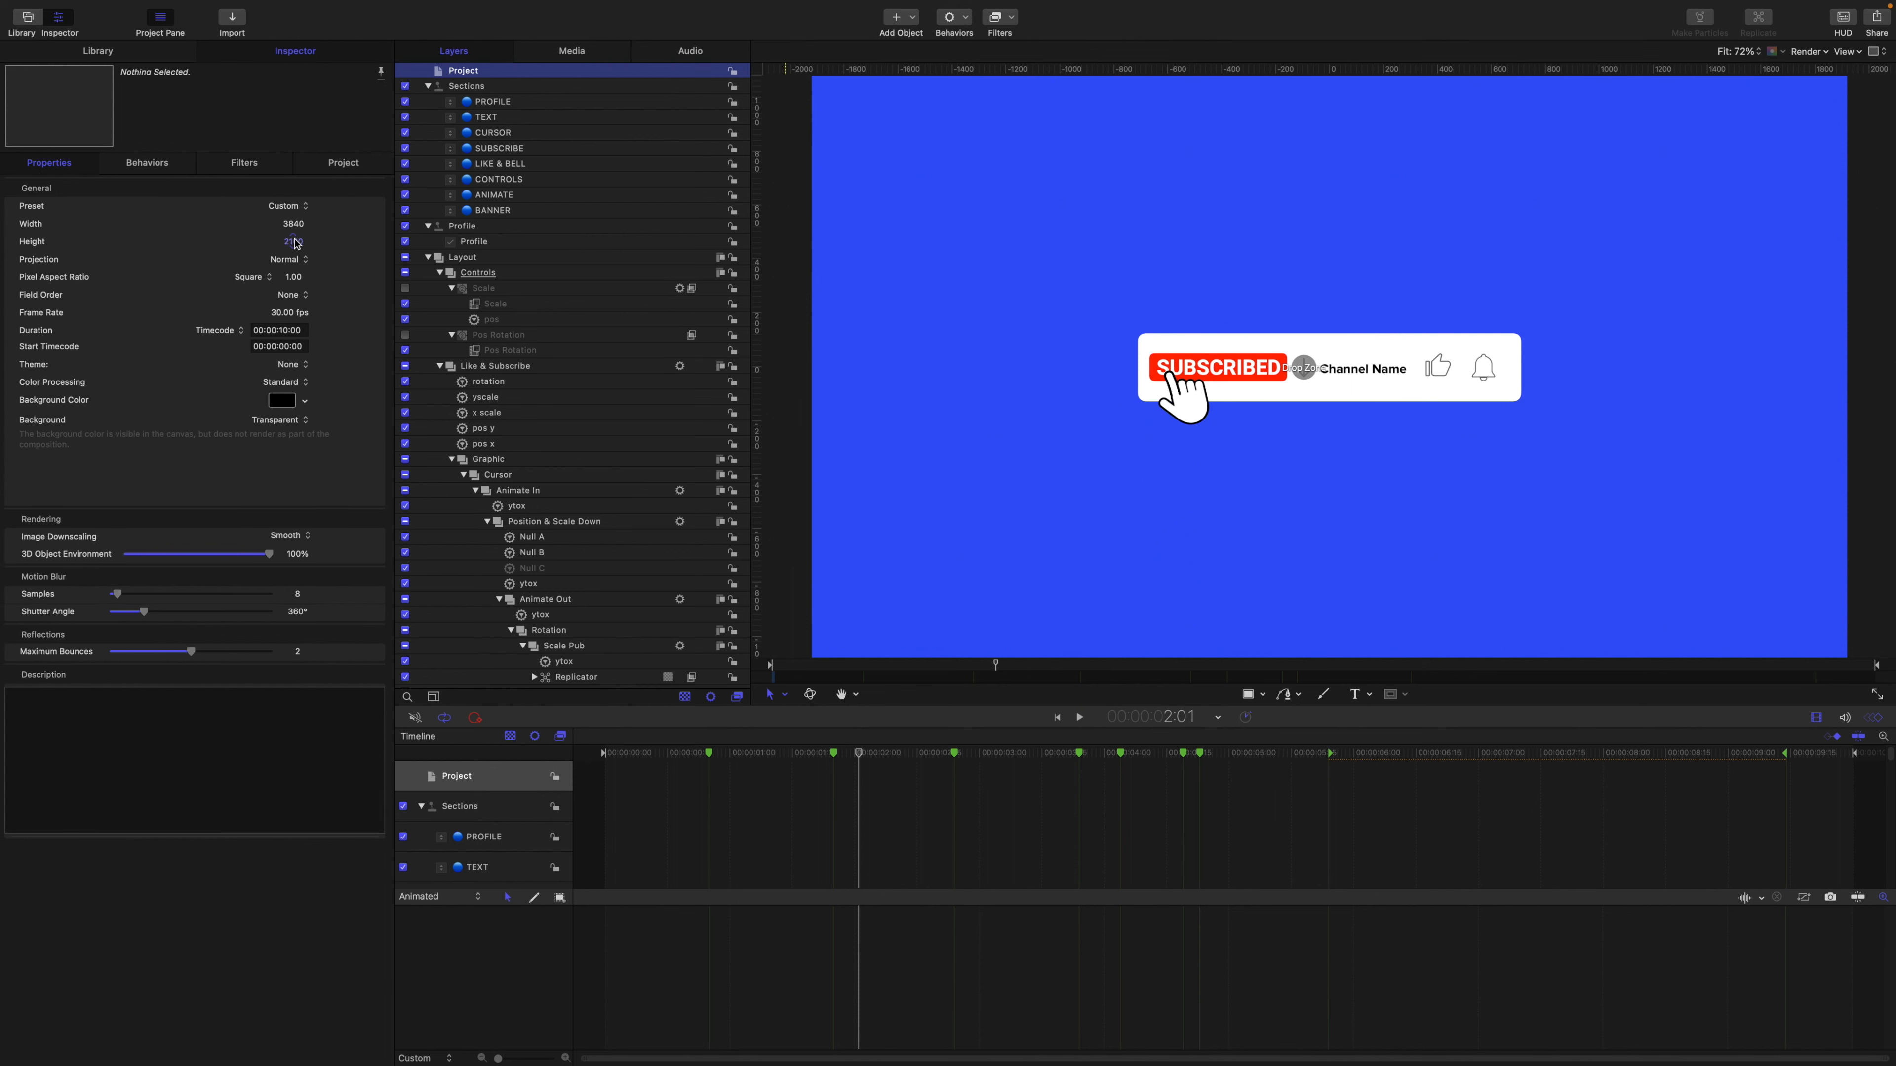
Set the Pos Rotation filter's Center X and Y sub-values to 1 to test the graphic's offset from the control.
left_click(515, 351)
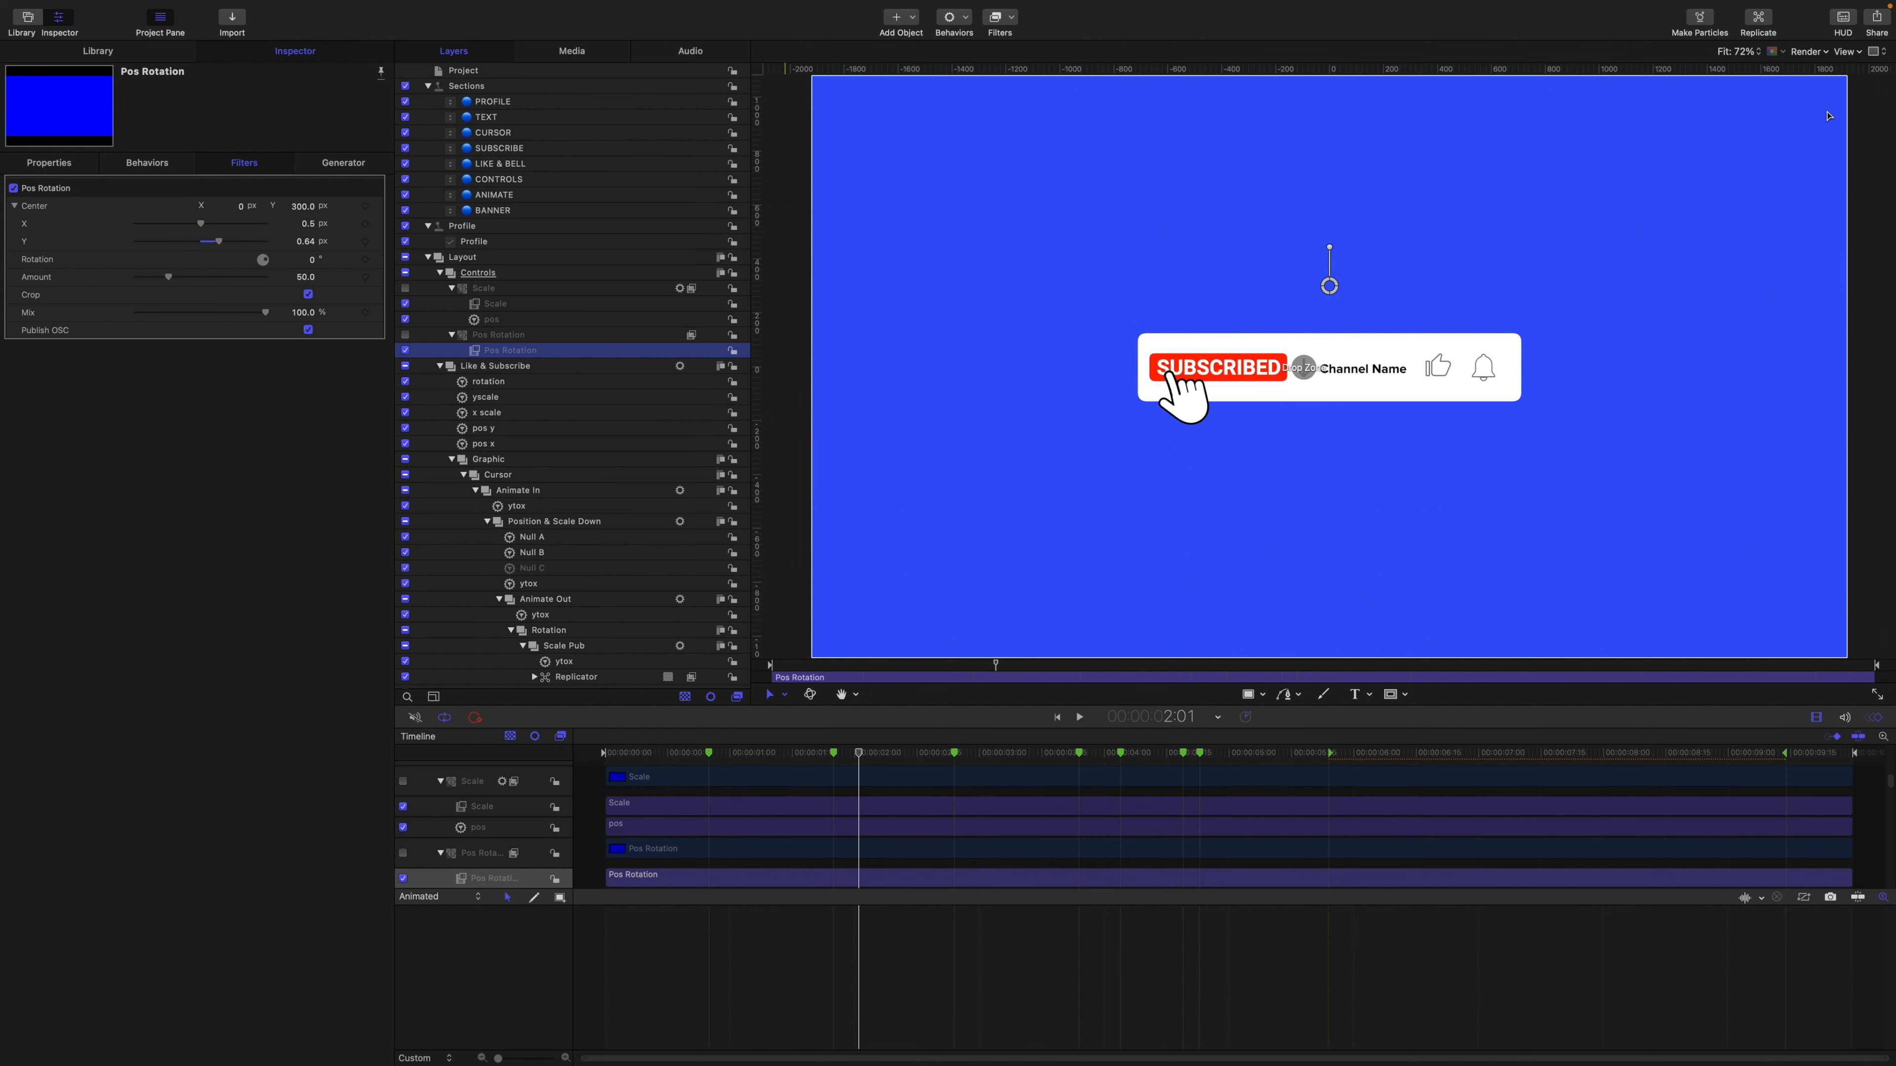
left_click(307, 223)
type("1")
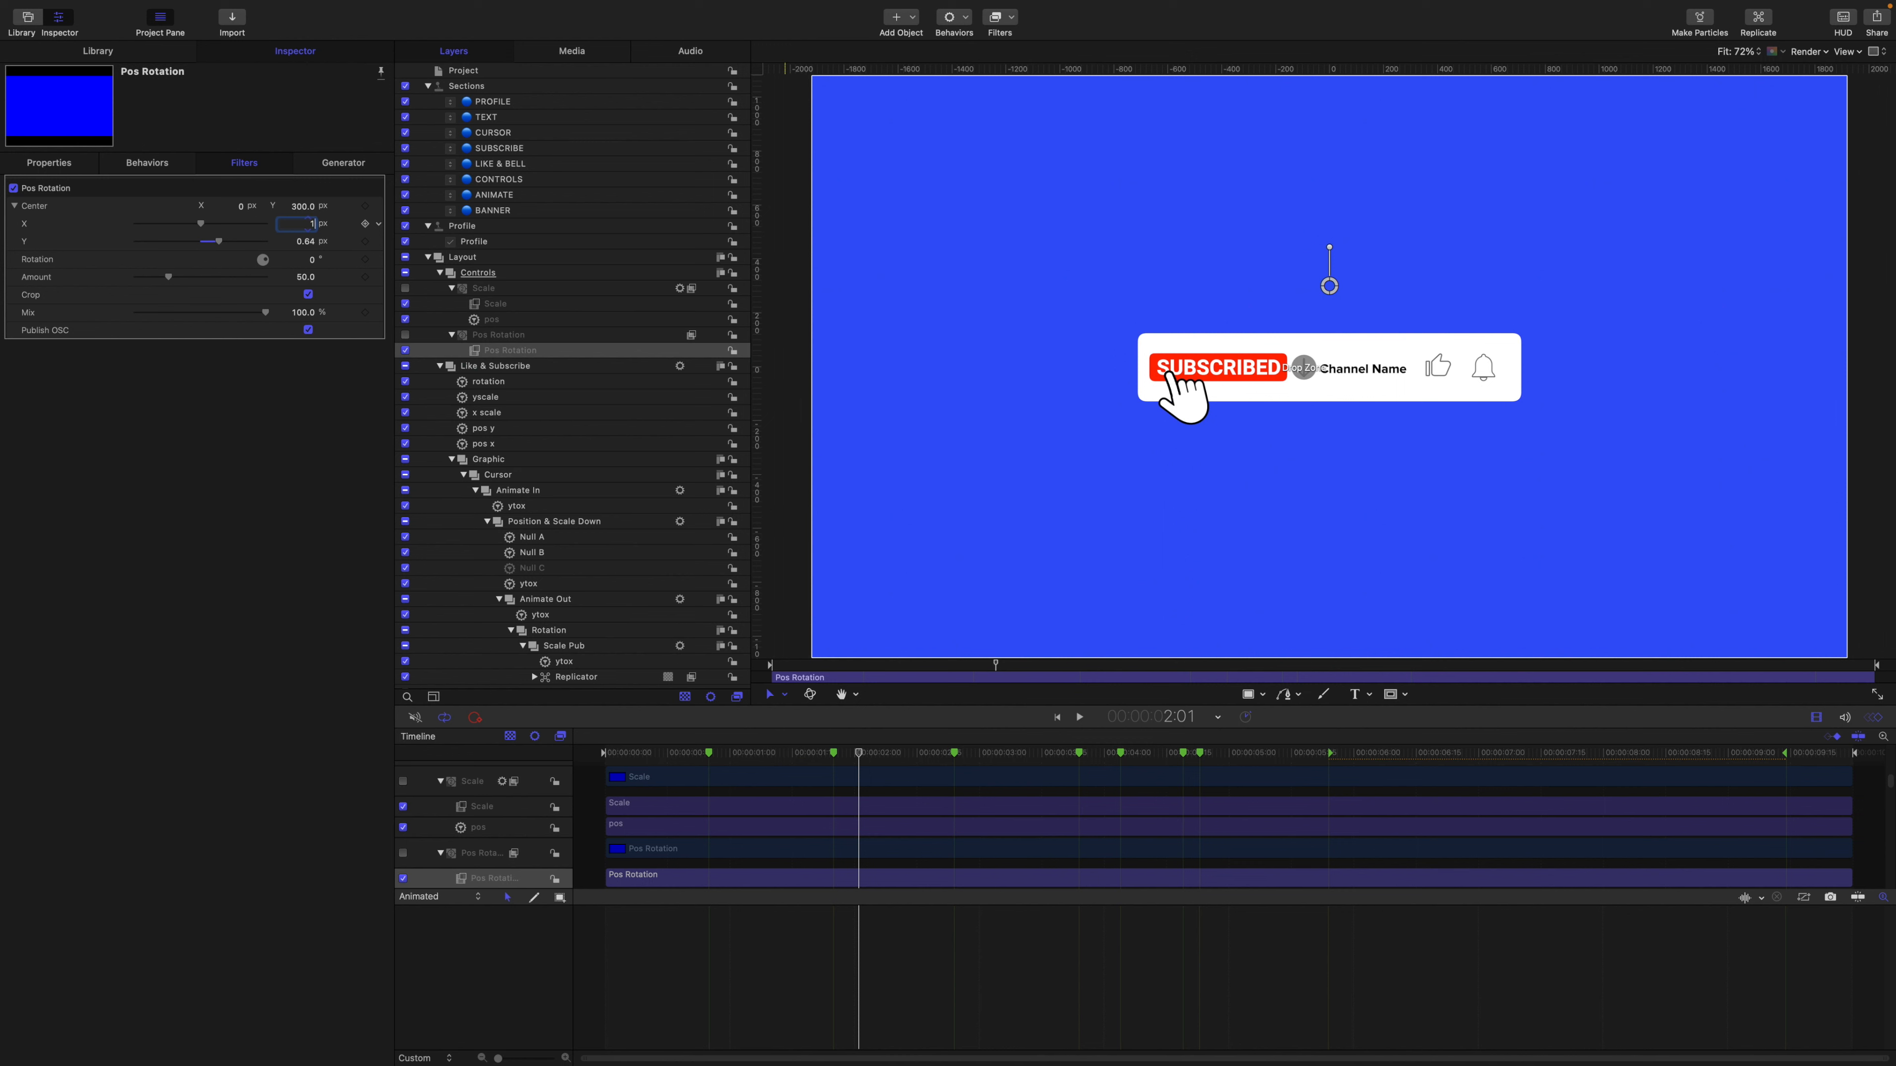
key("Return")
key("Tab")
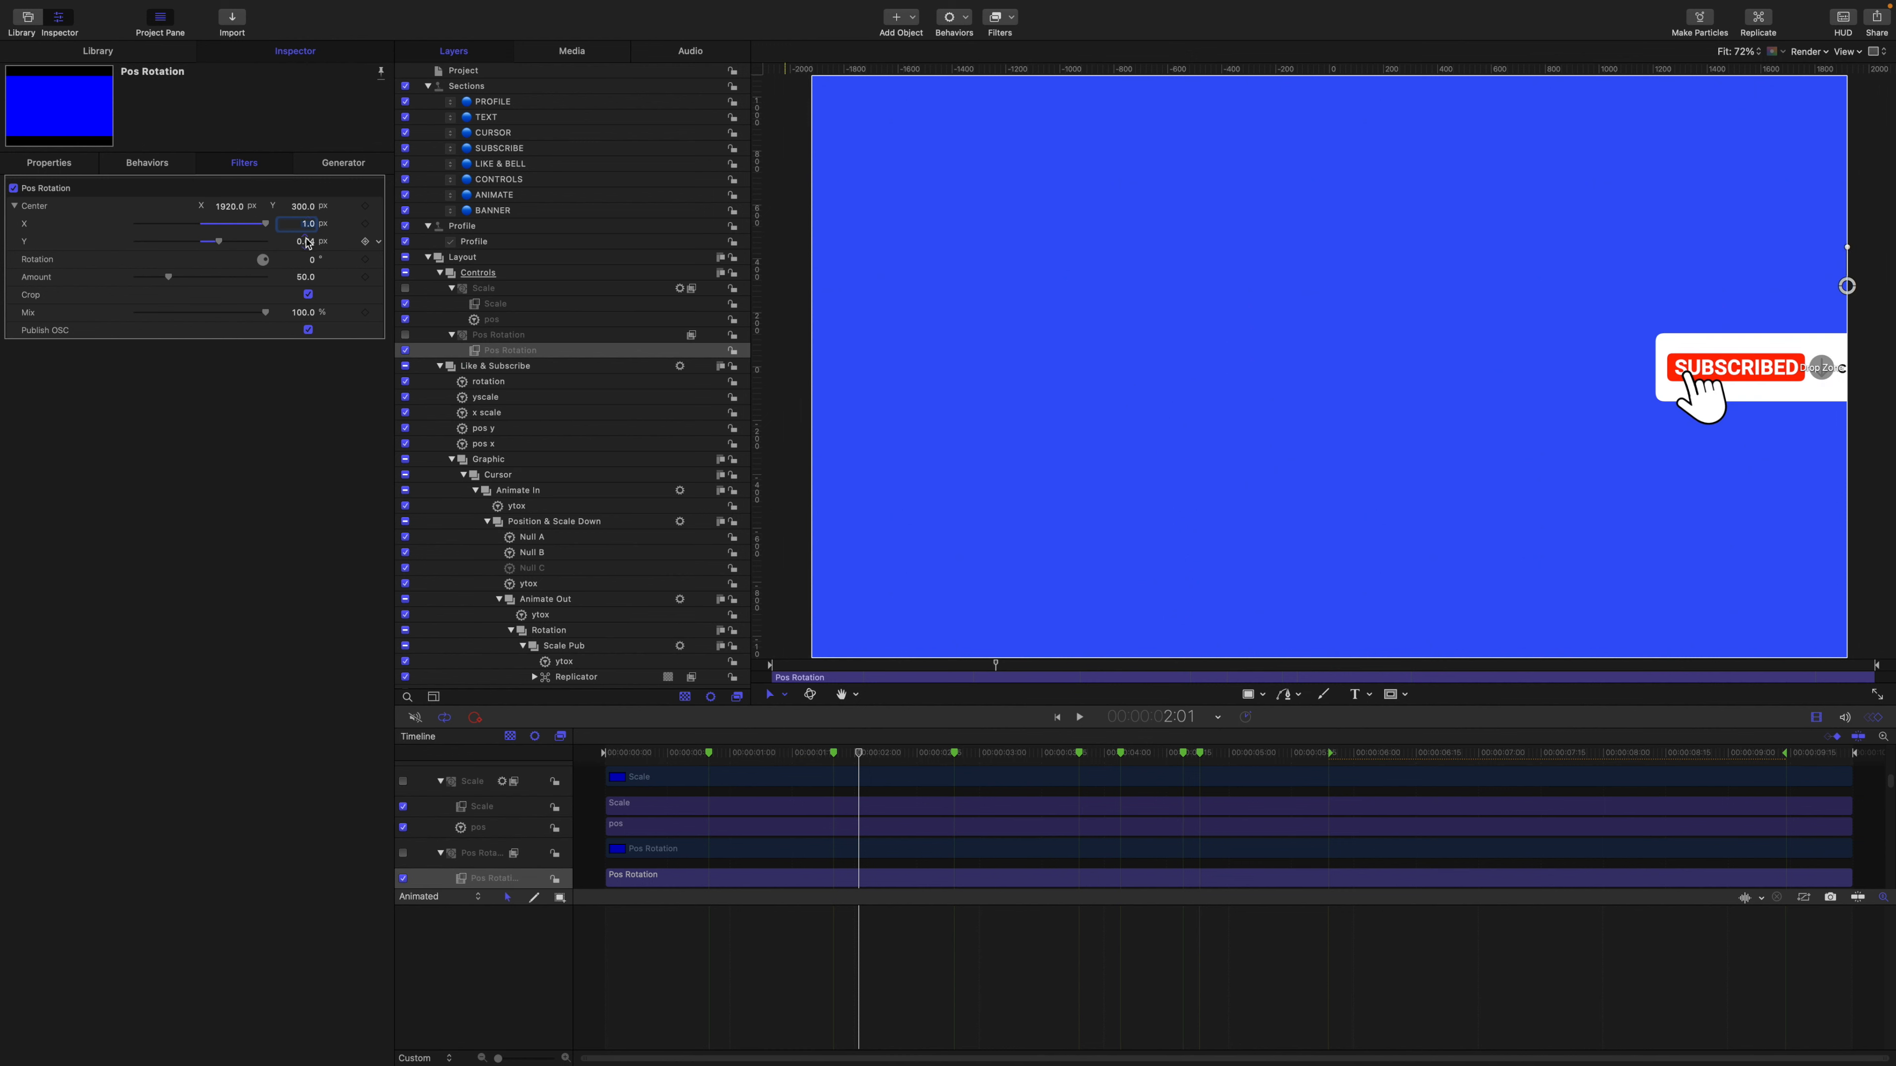
type("1")
key("Return")
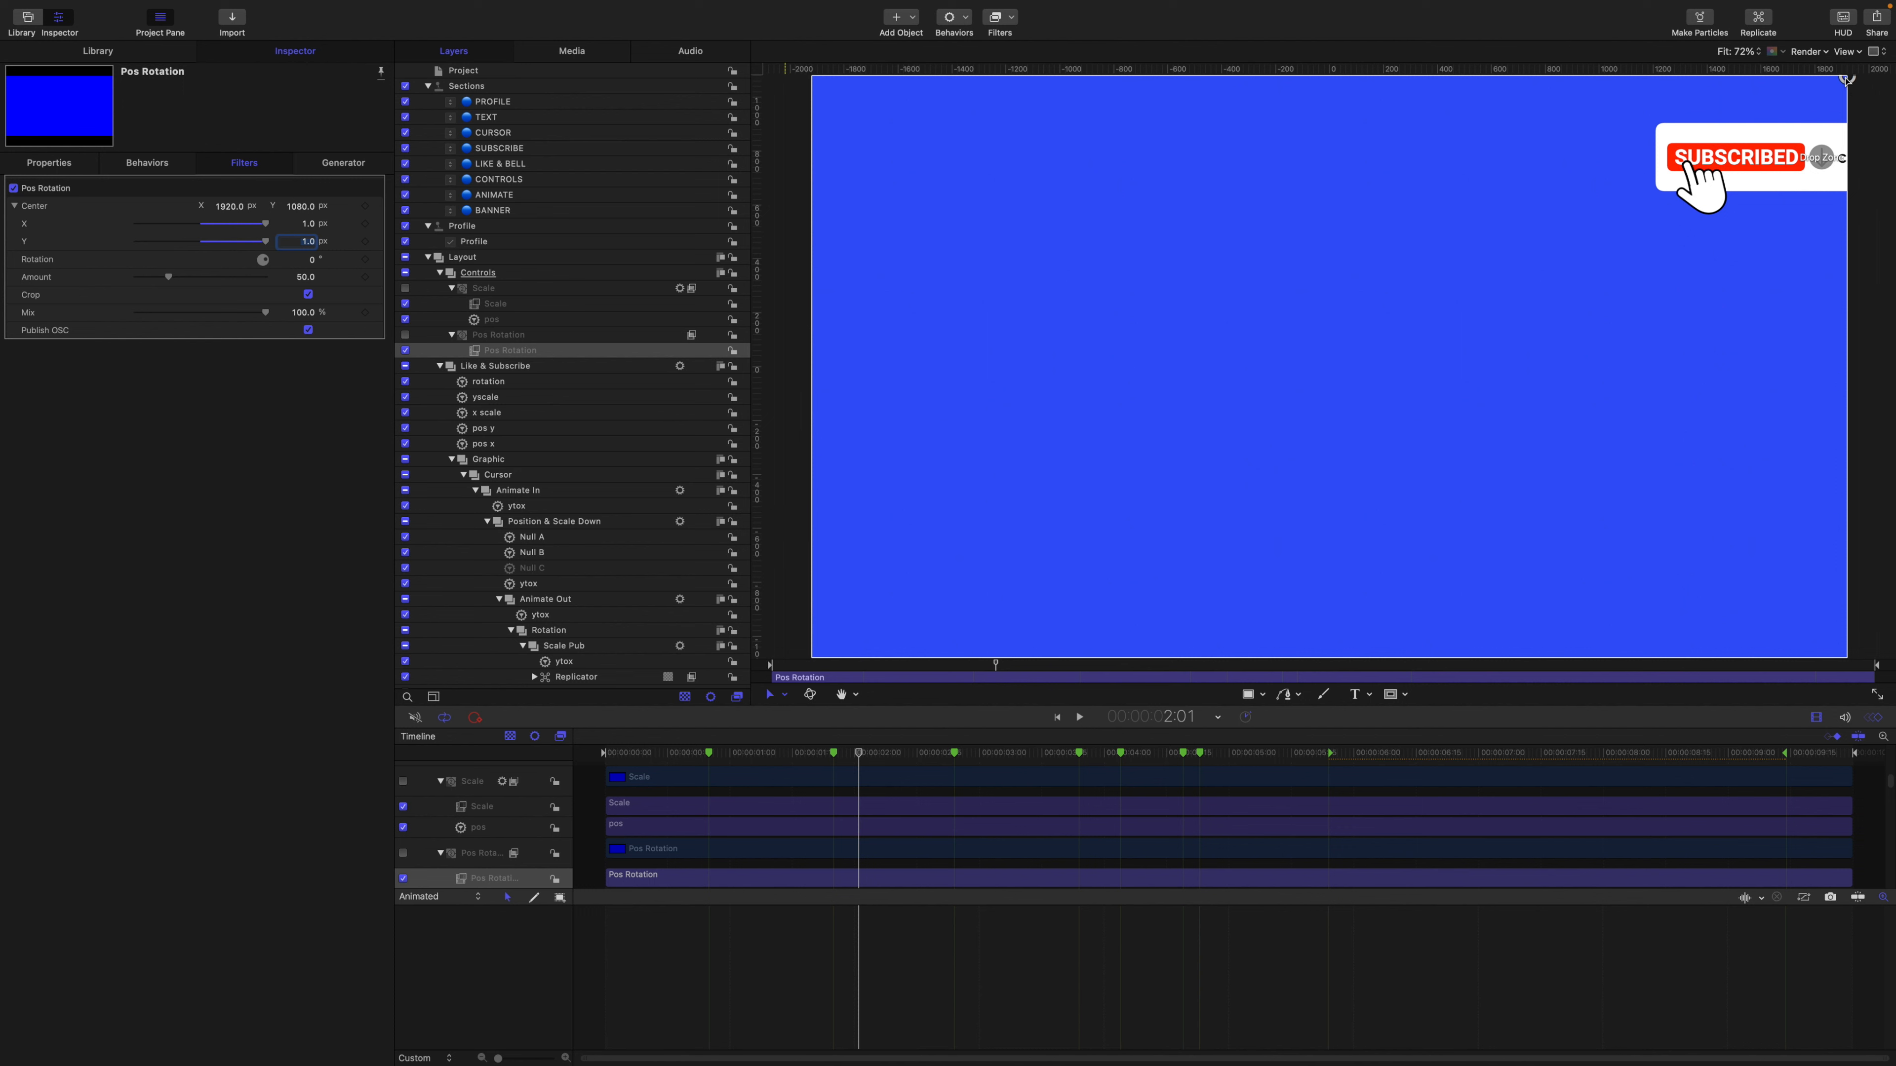
Set the Pos Rotation filter's Center X and Y sub-values to 0, and restore X to 0.5 and Y to 0.64.
left_click(307, 223)
type("0")
key("Return")
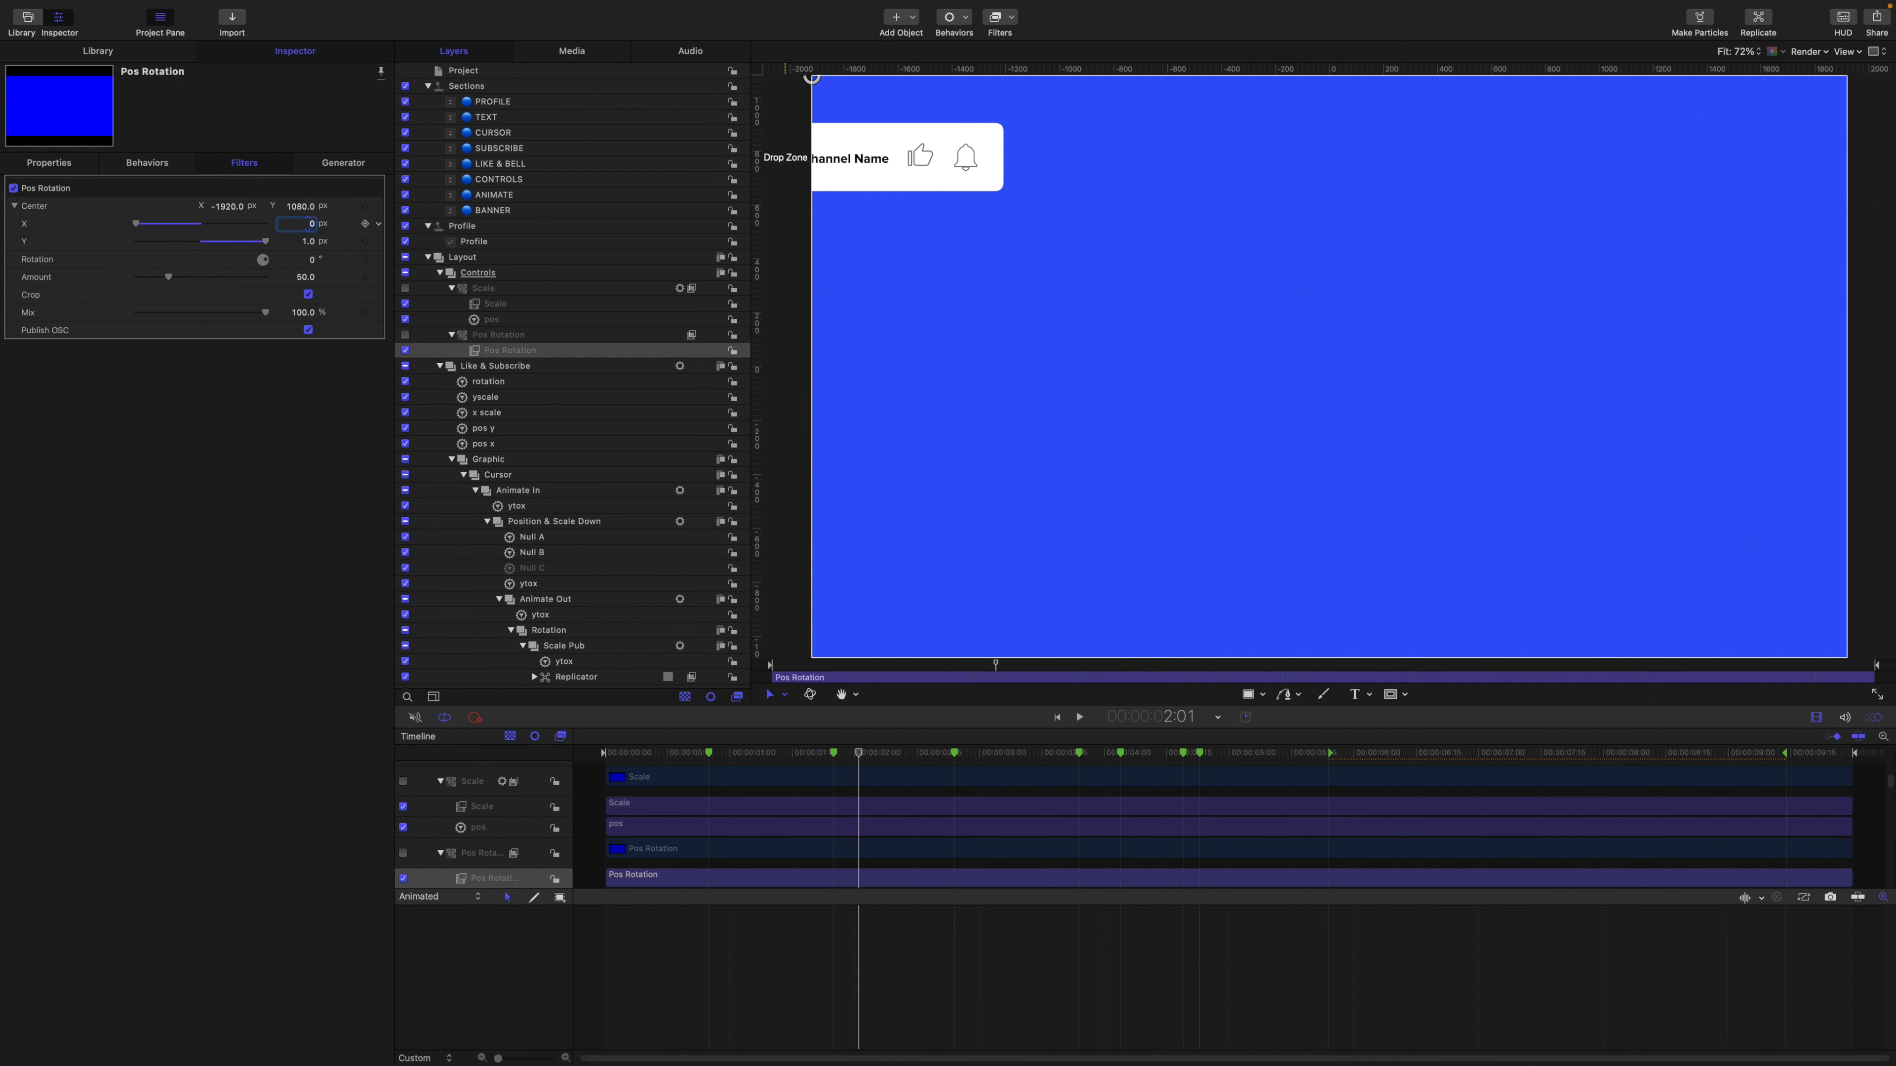
left_click(308, 240)
type("0")
key("Return")
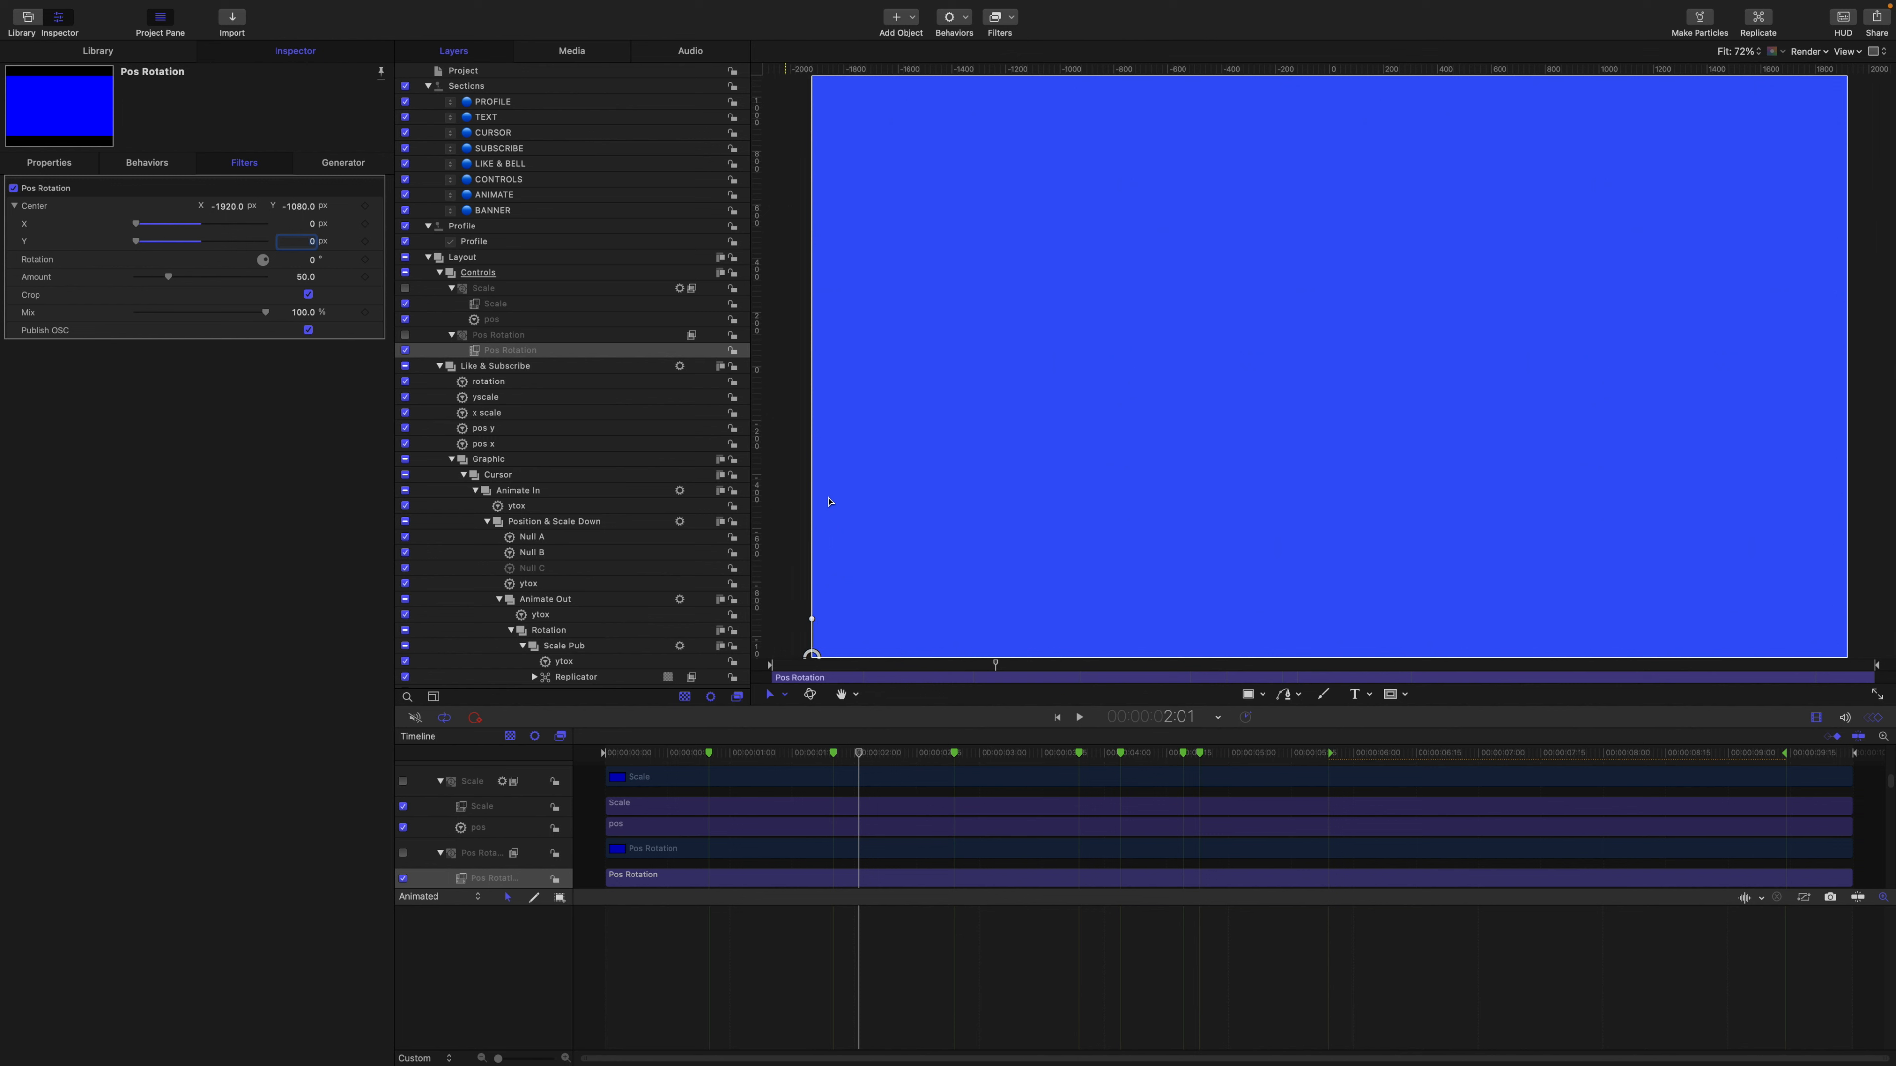
type("1")
key("Return")
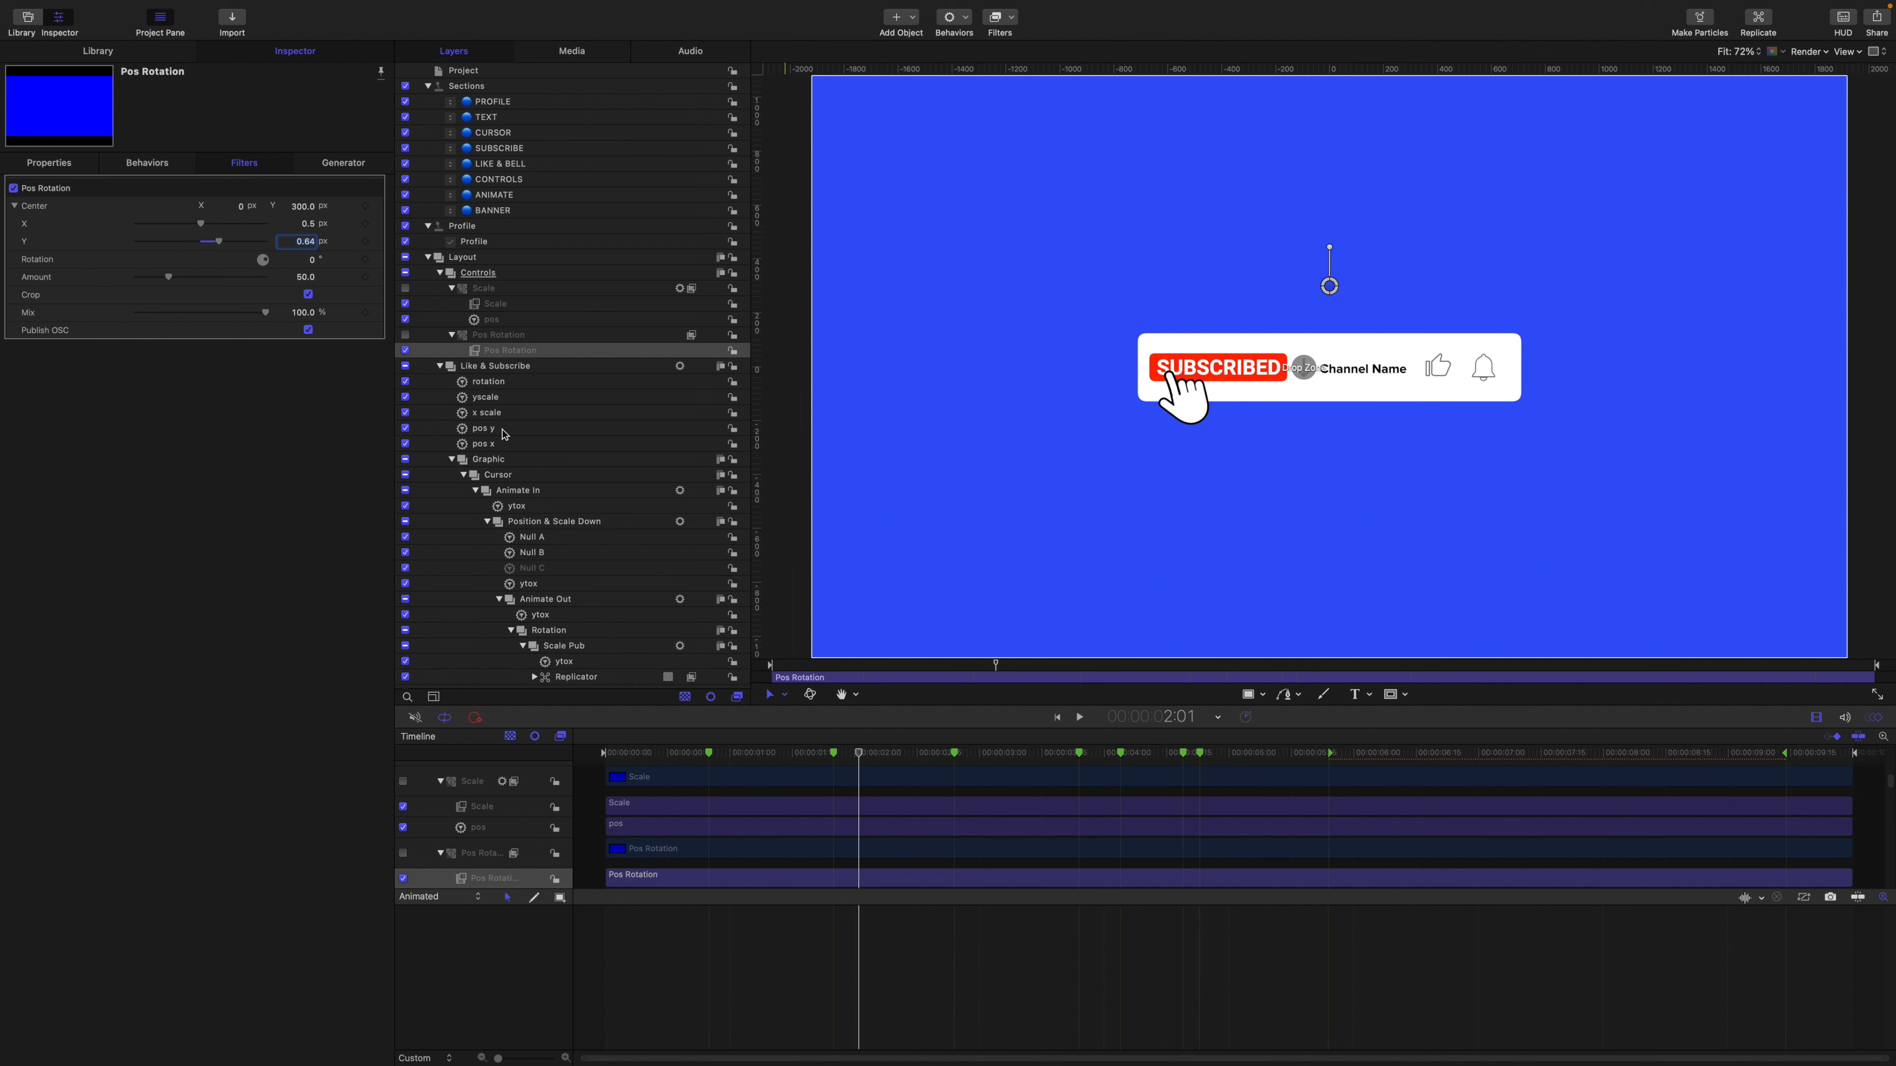
Review the rotation, scale and position link behaviors on the Like & Subscribe group.
left_click(494, 444)
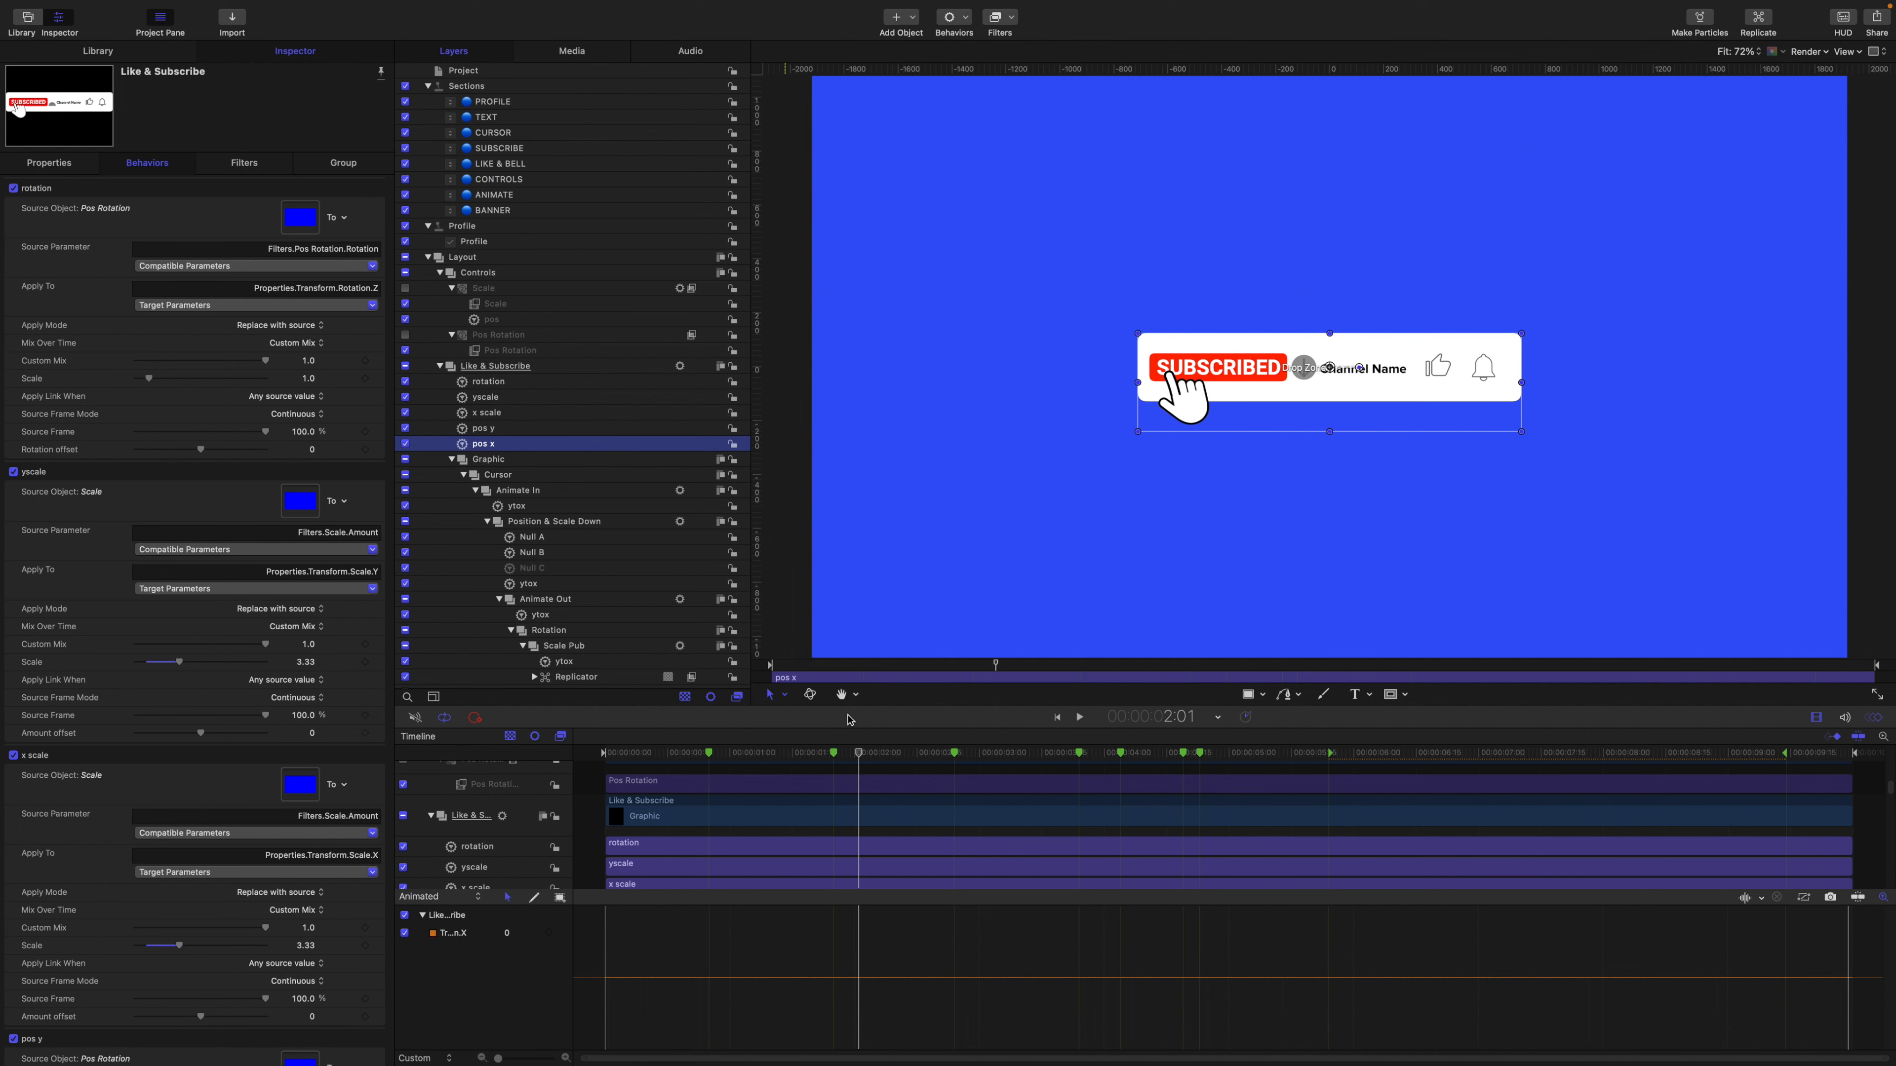
Publish the CURSOR widget from the Sections rig.
left_click(506, 135)
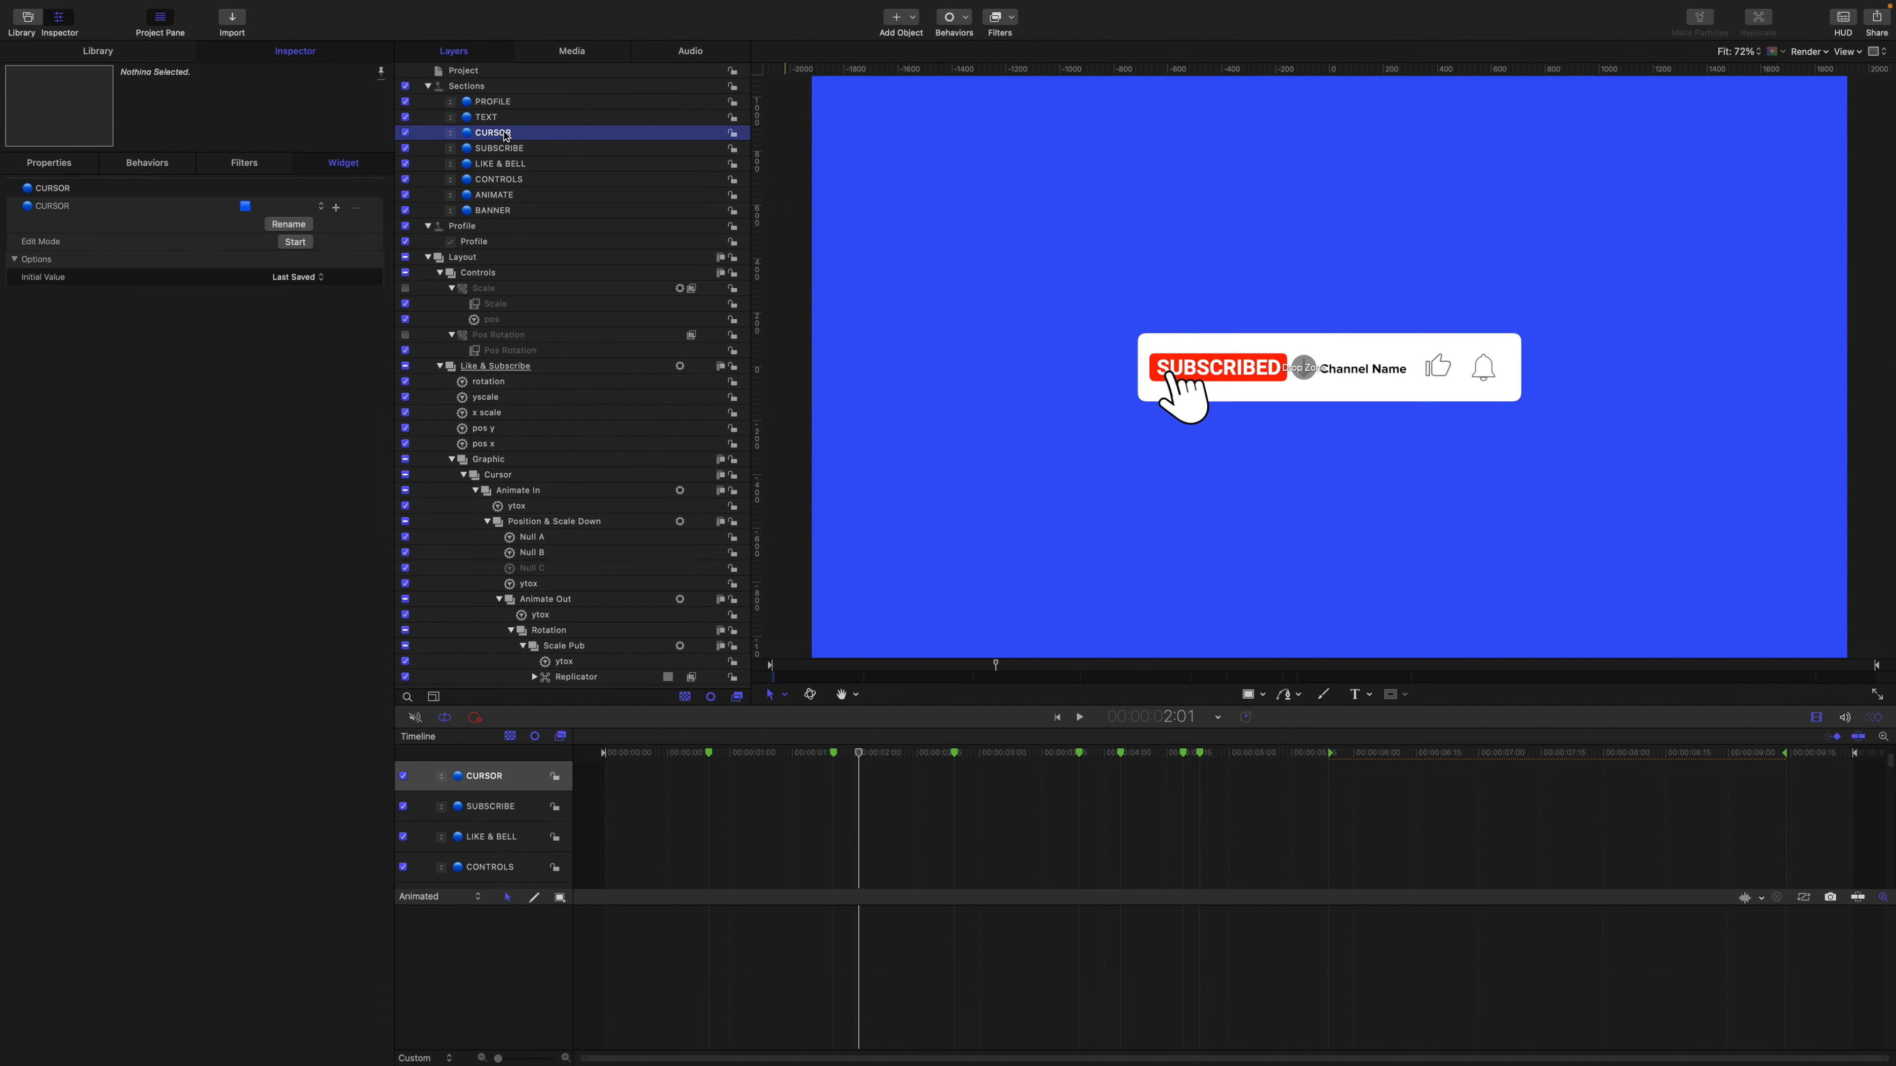
left_click(53, 208)
right_click(54, 208)
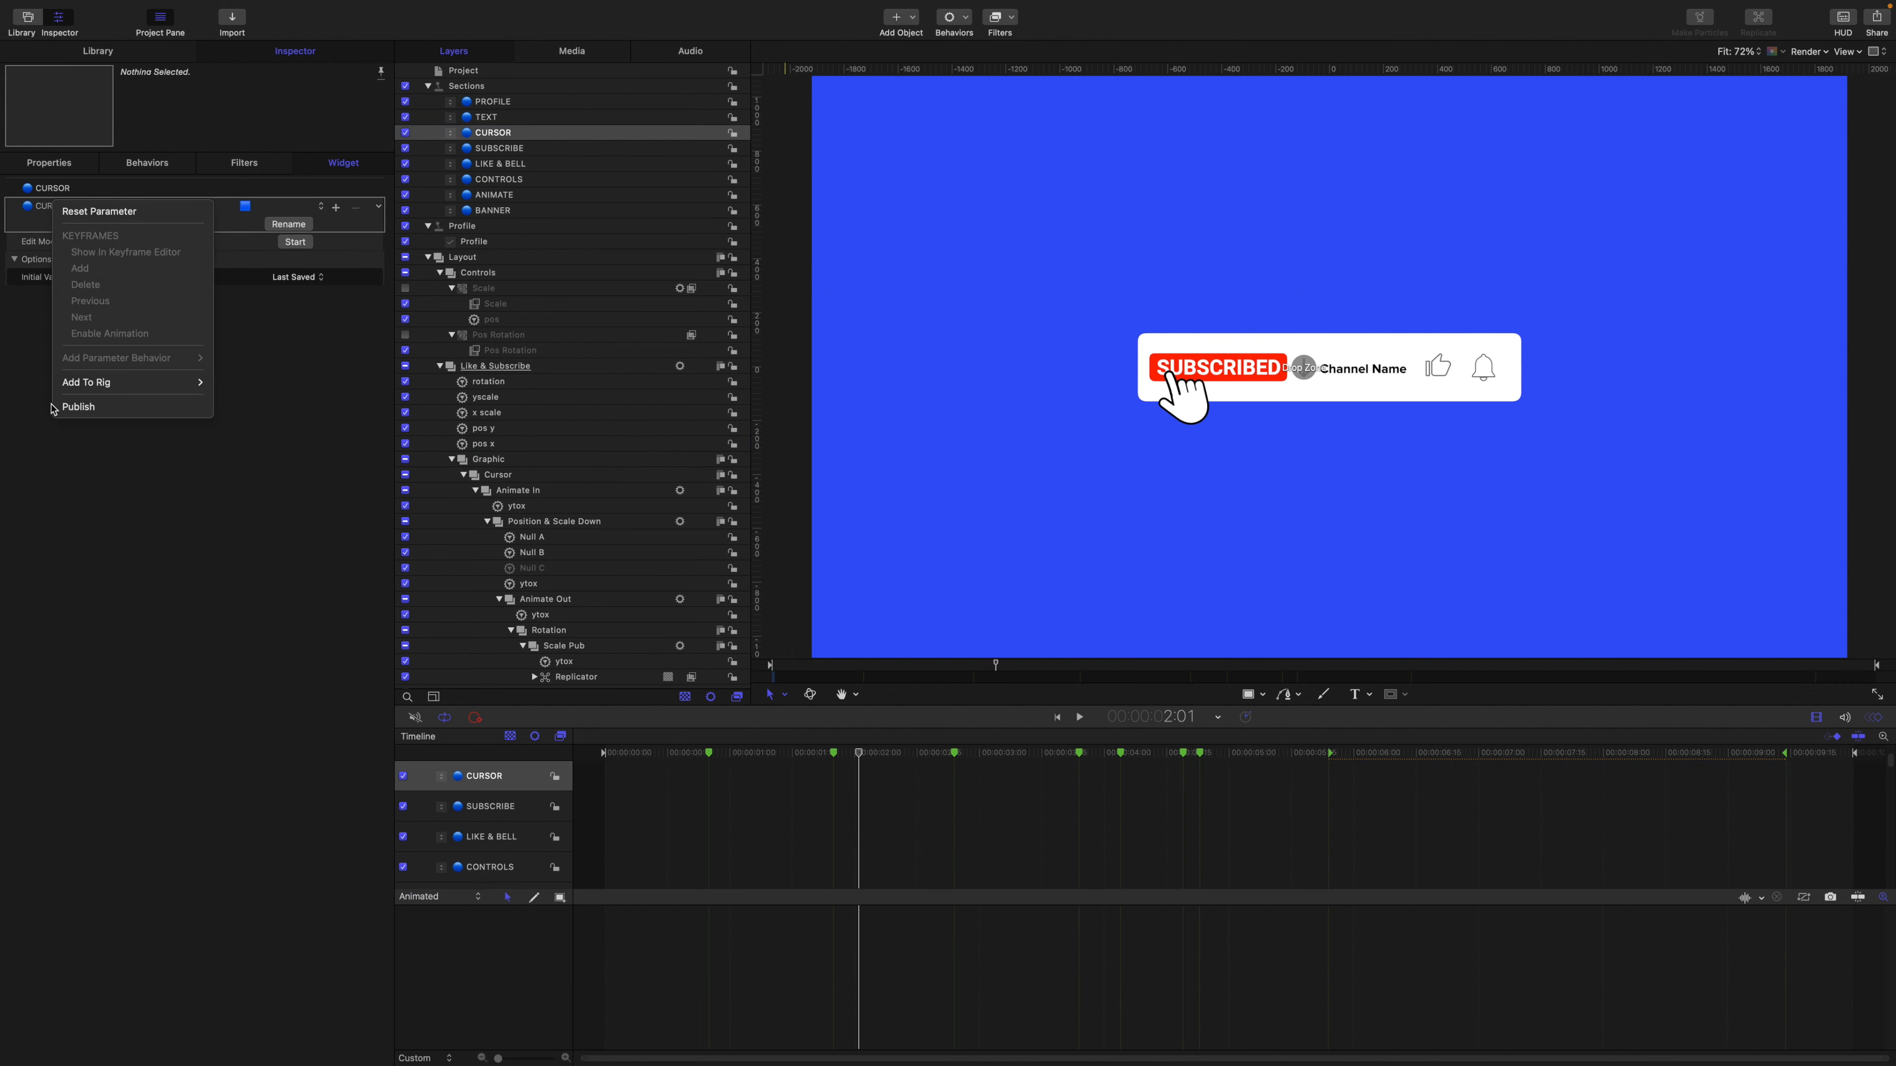
left_click(68, 412)
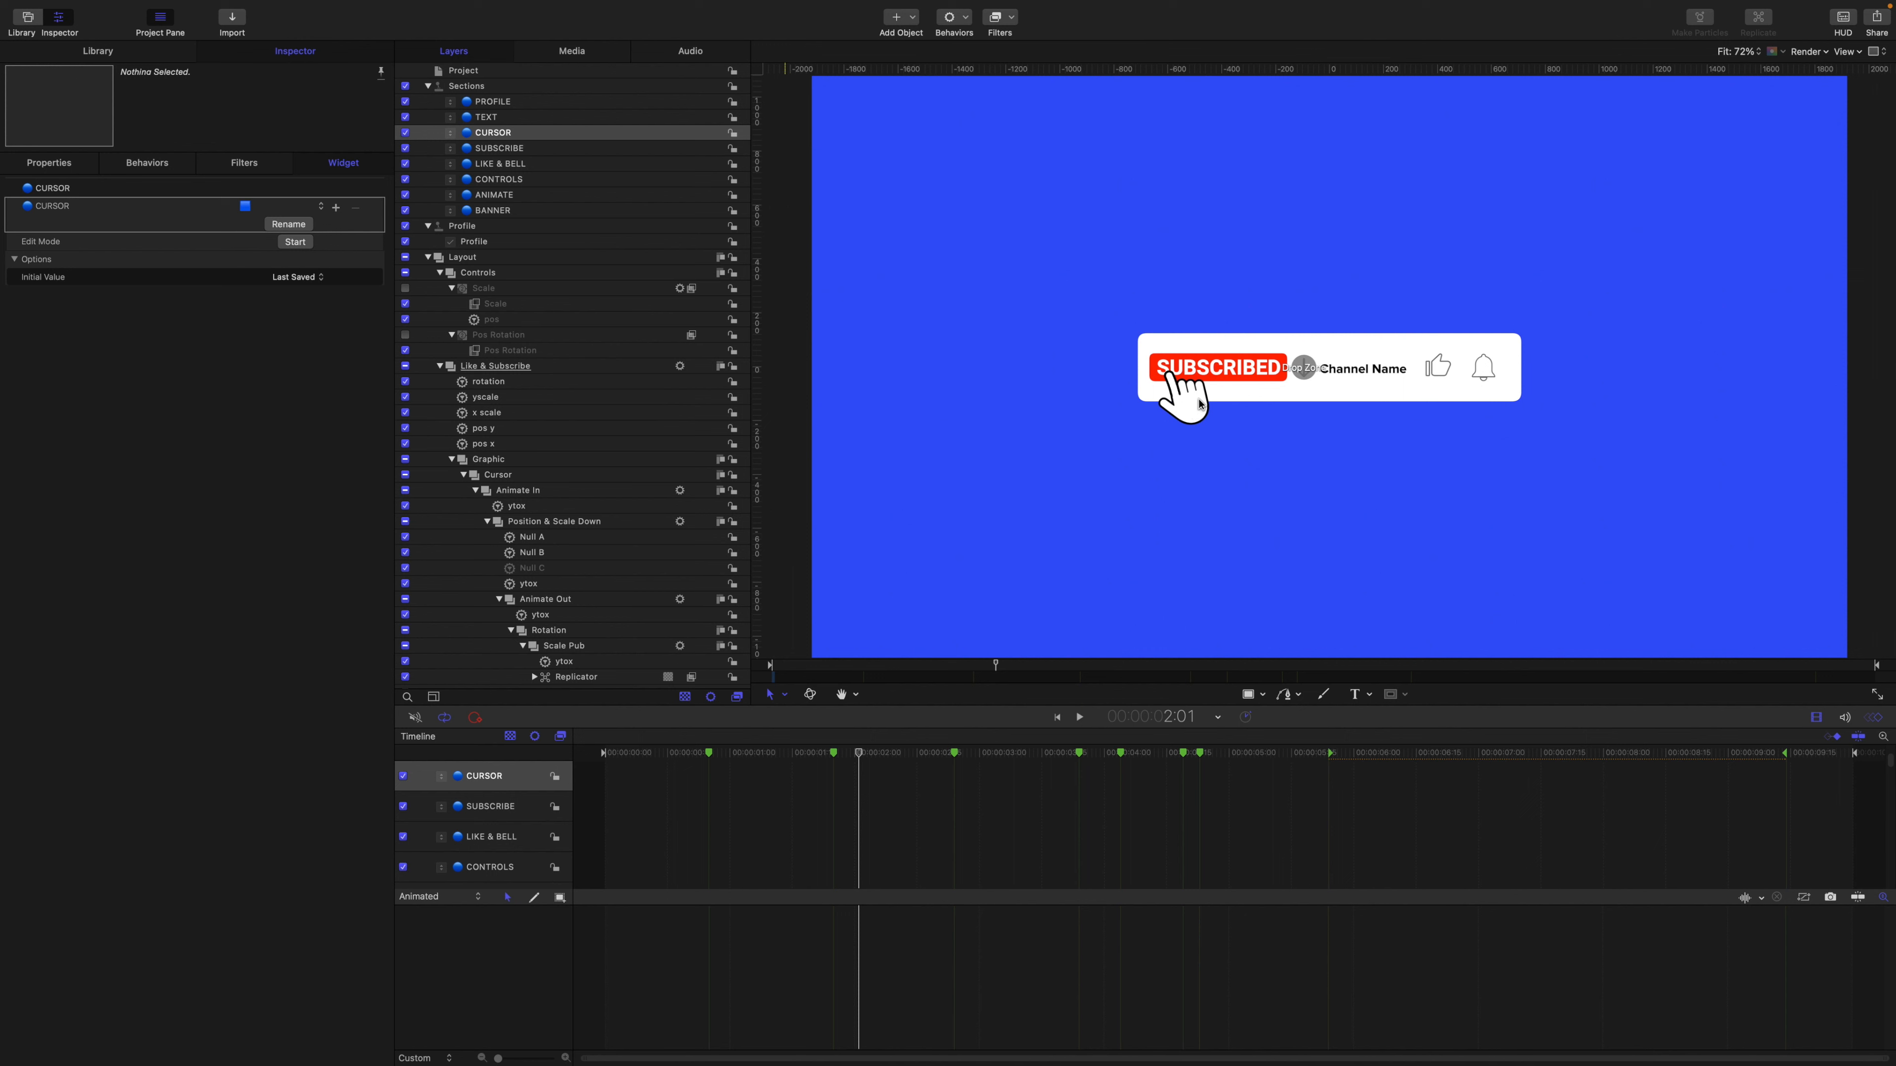
Expand the cursor's artwork and Replicator layers, and add a Link parameter behavior to the Color of the Replicator's Stroke filter.
scroll(512, 363, "down", 5)
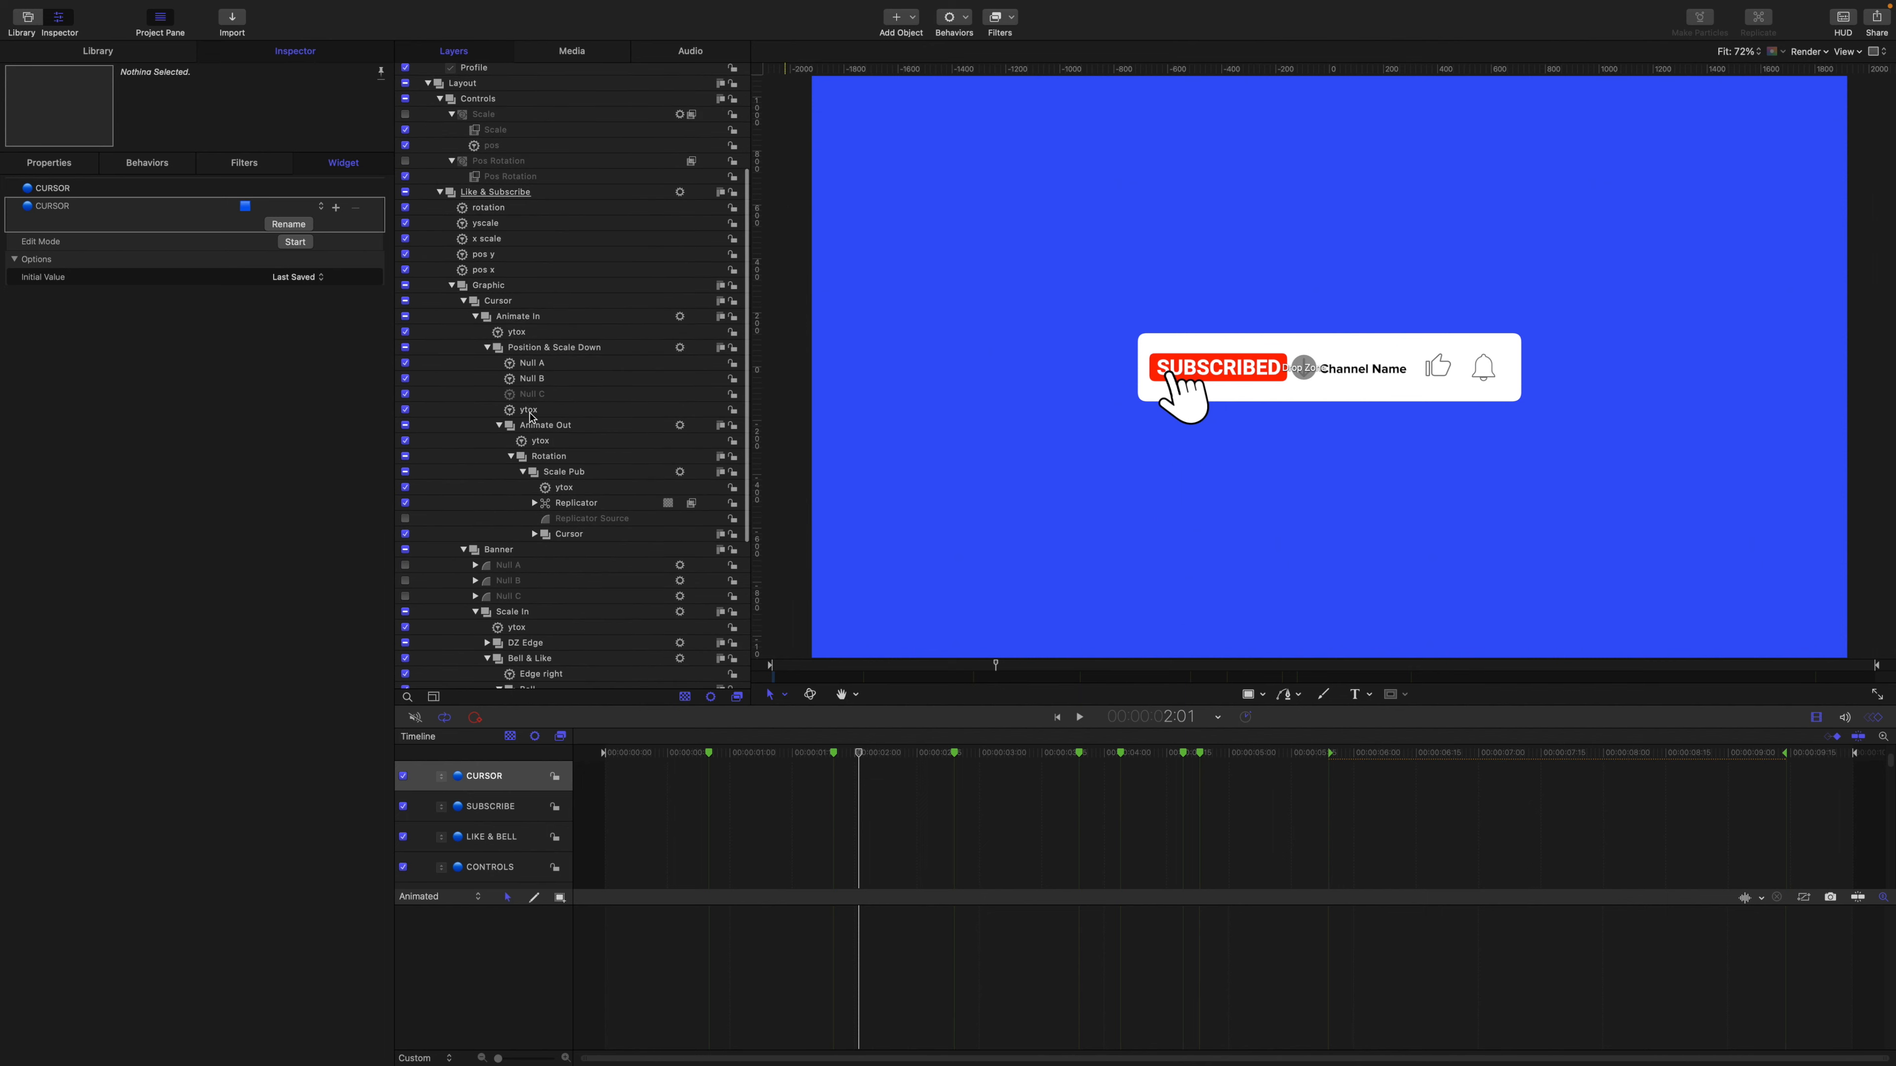
scroll(532, 423, "down", 3)
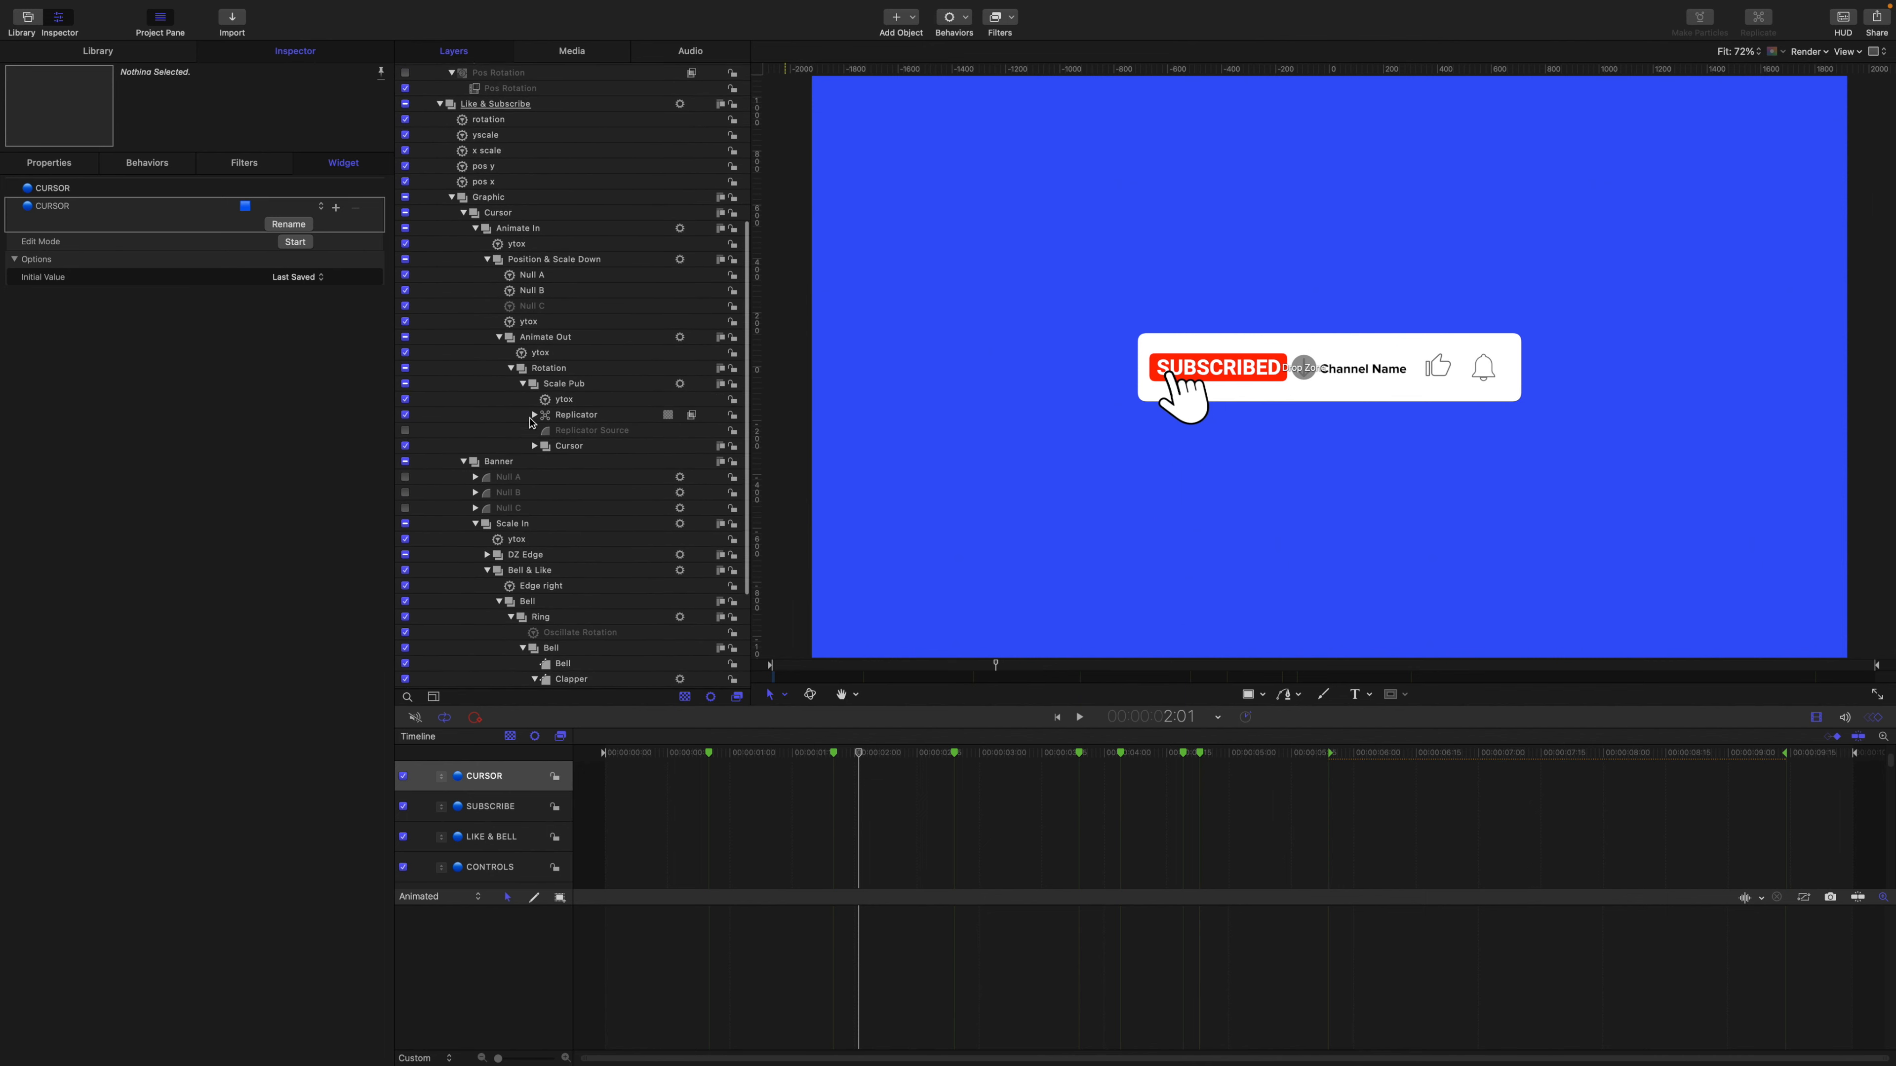
left_click(535, 445)
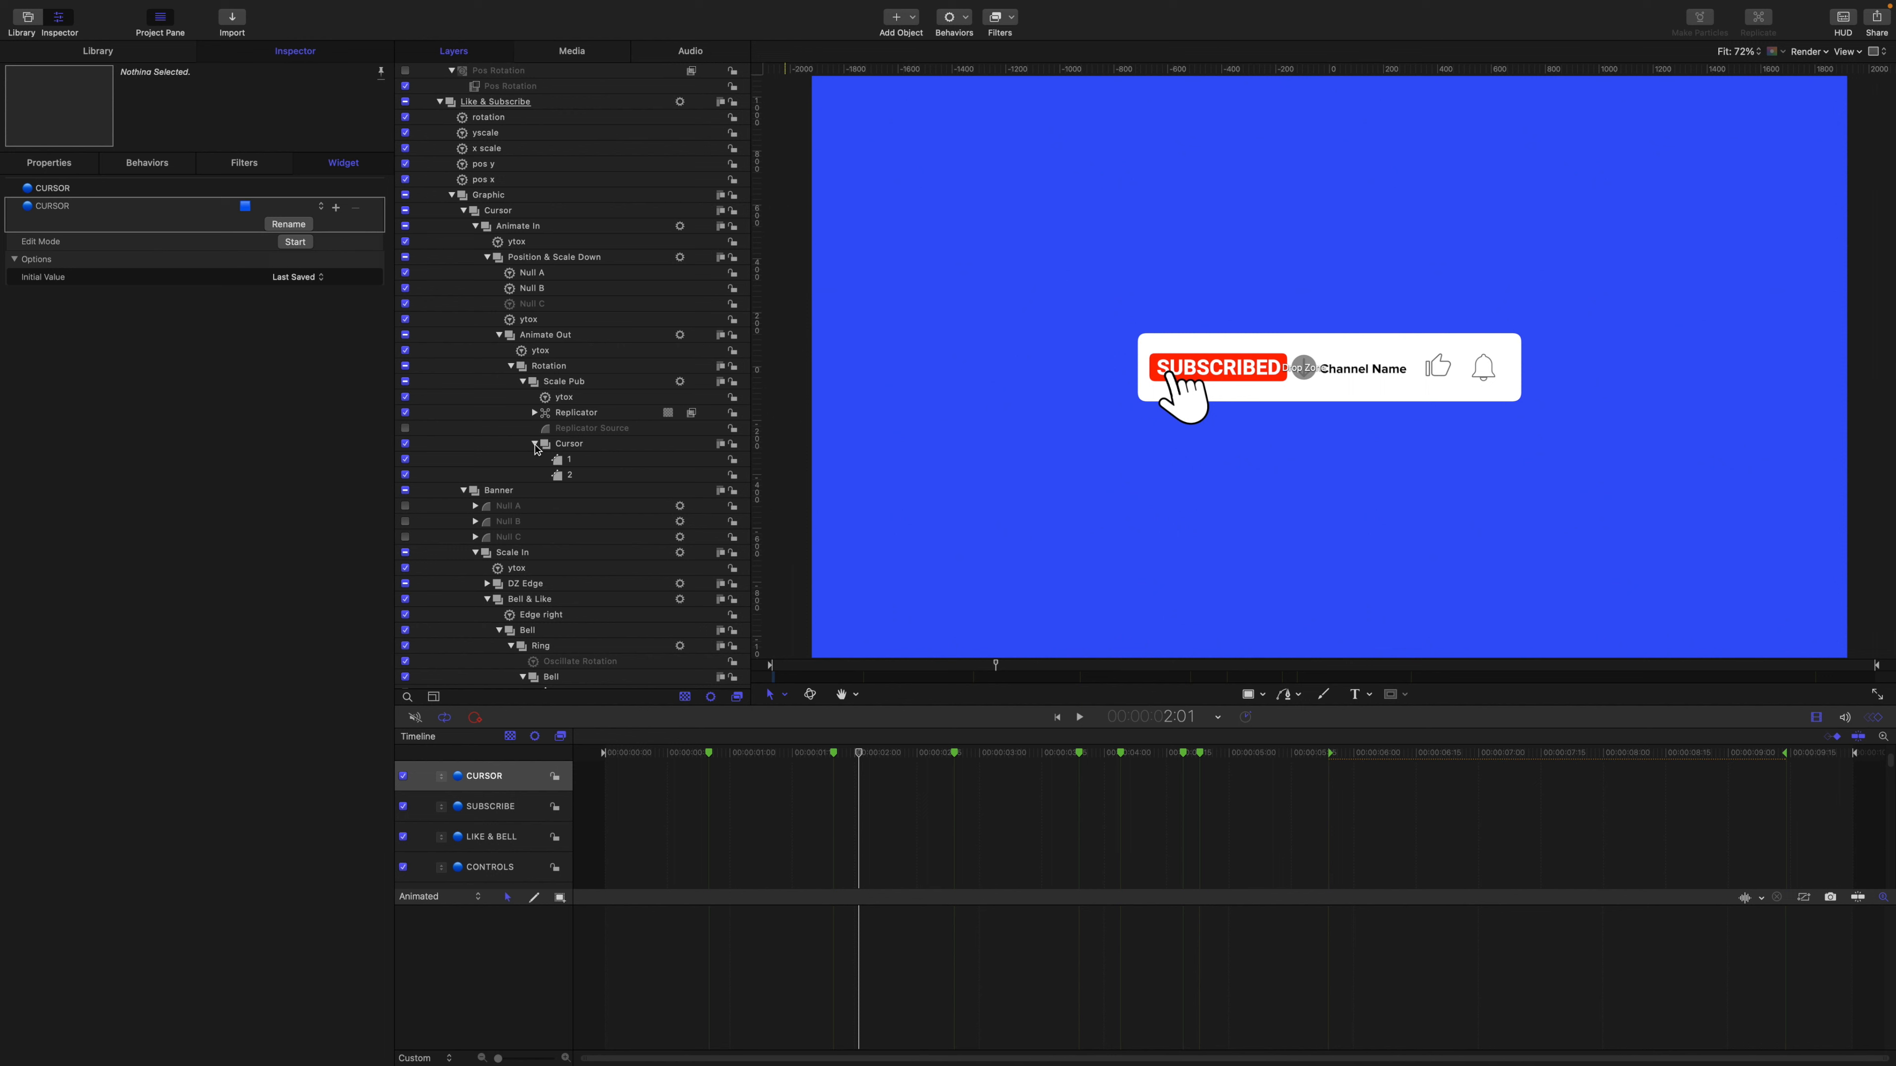
left_click(534, 413)
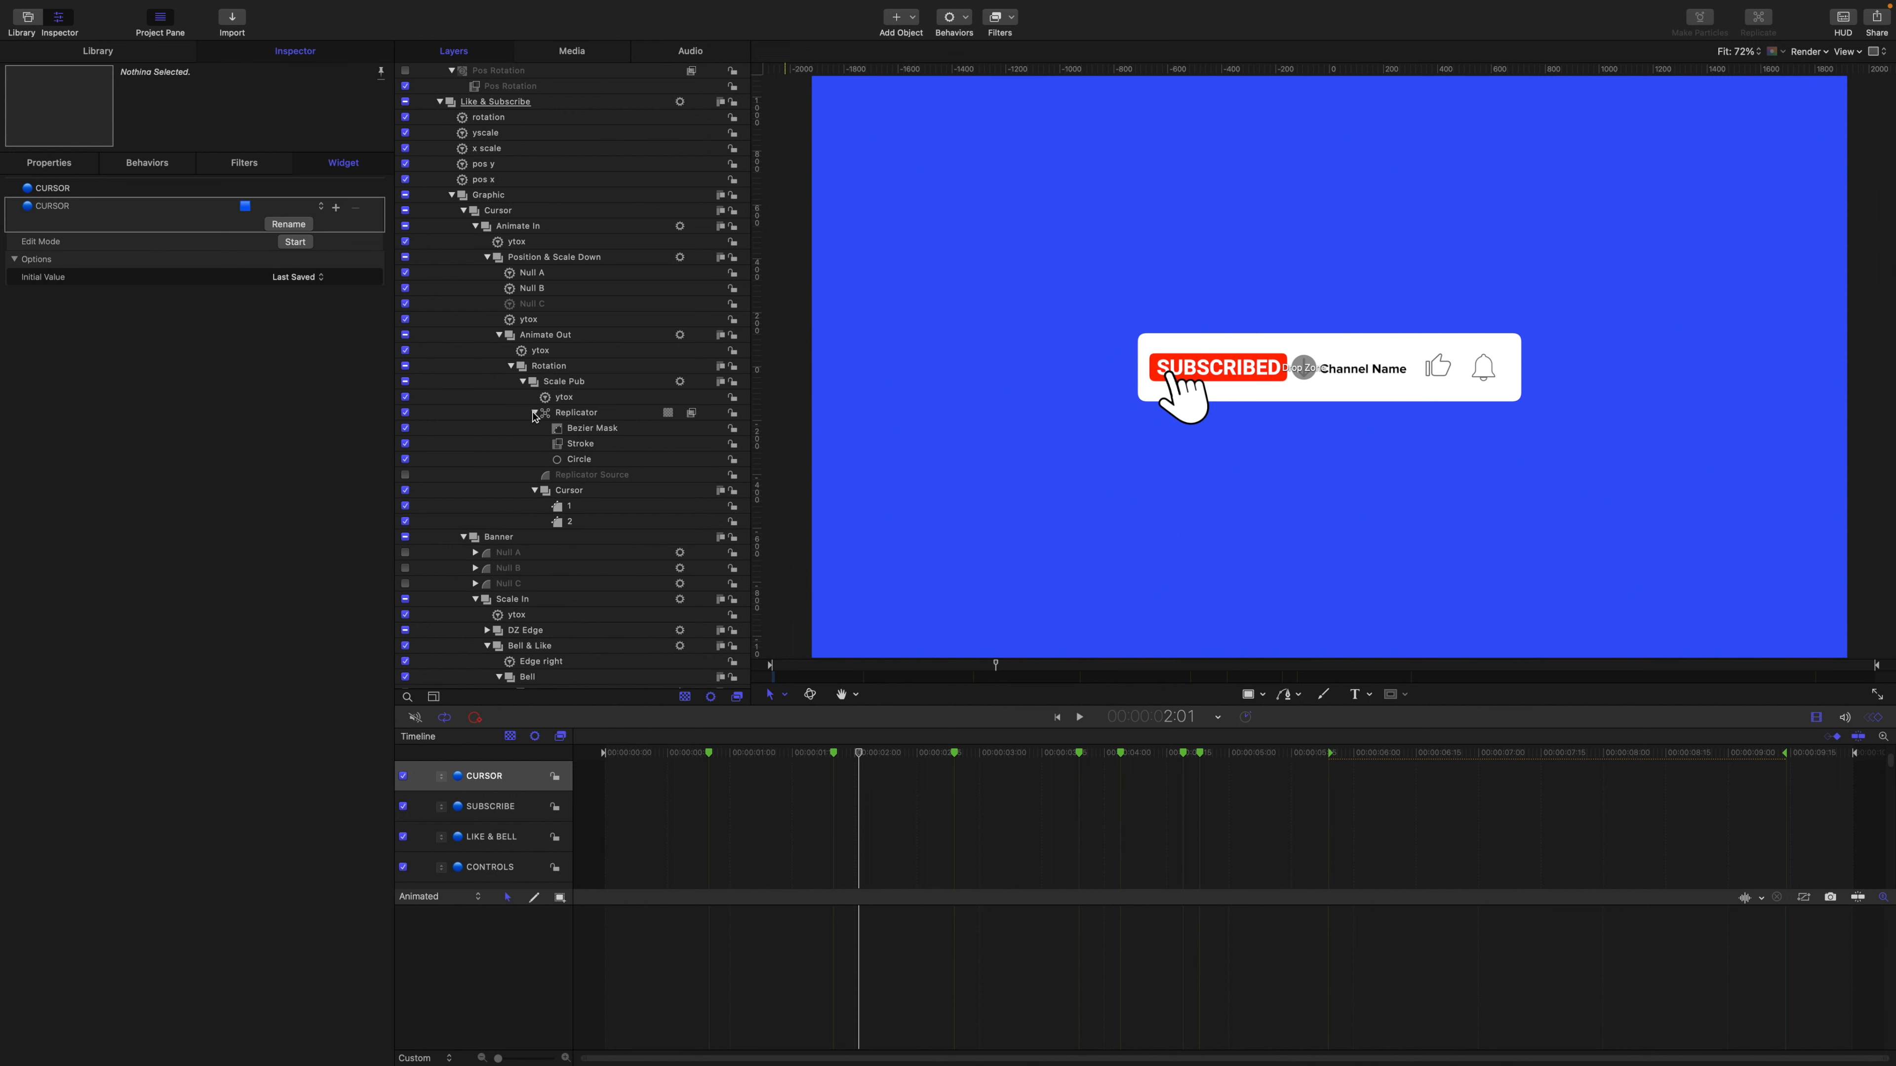
left_click(576, 444)
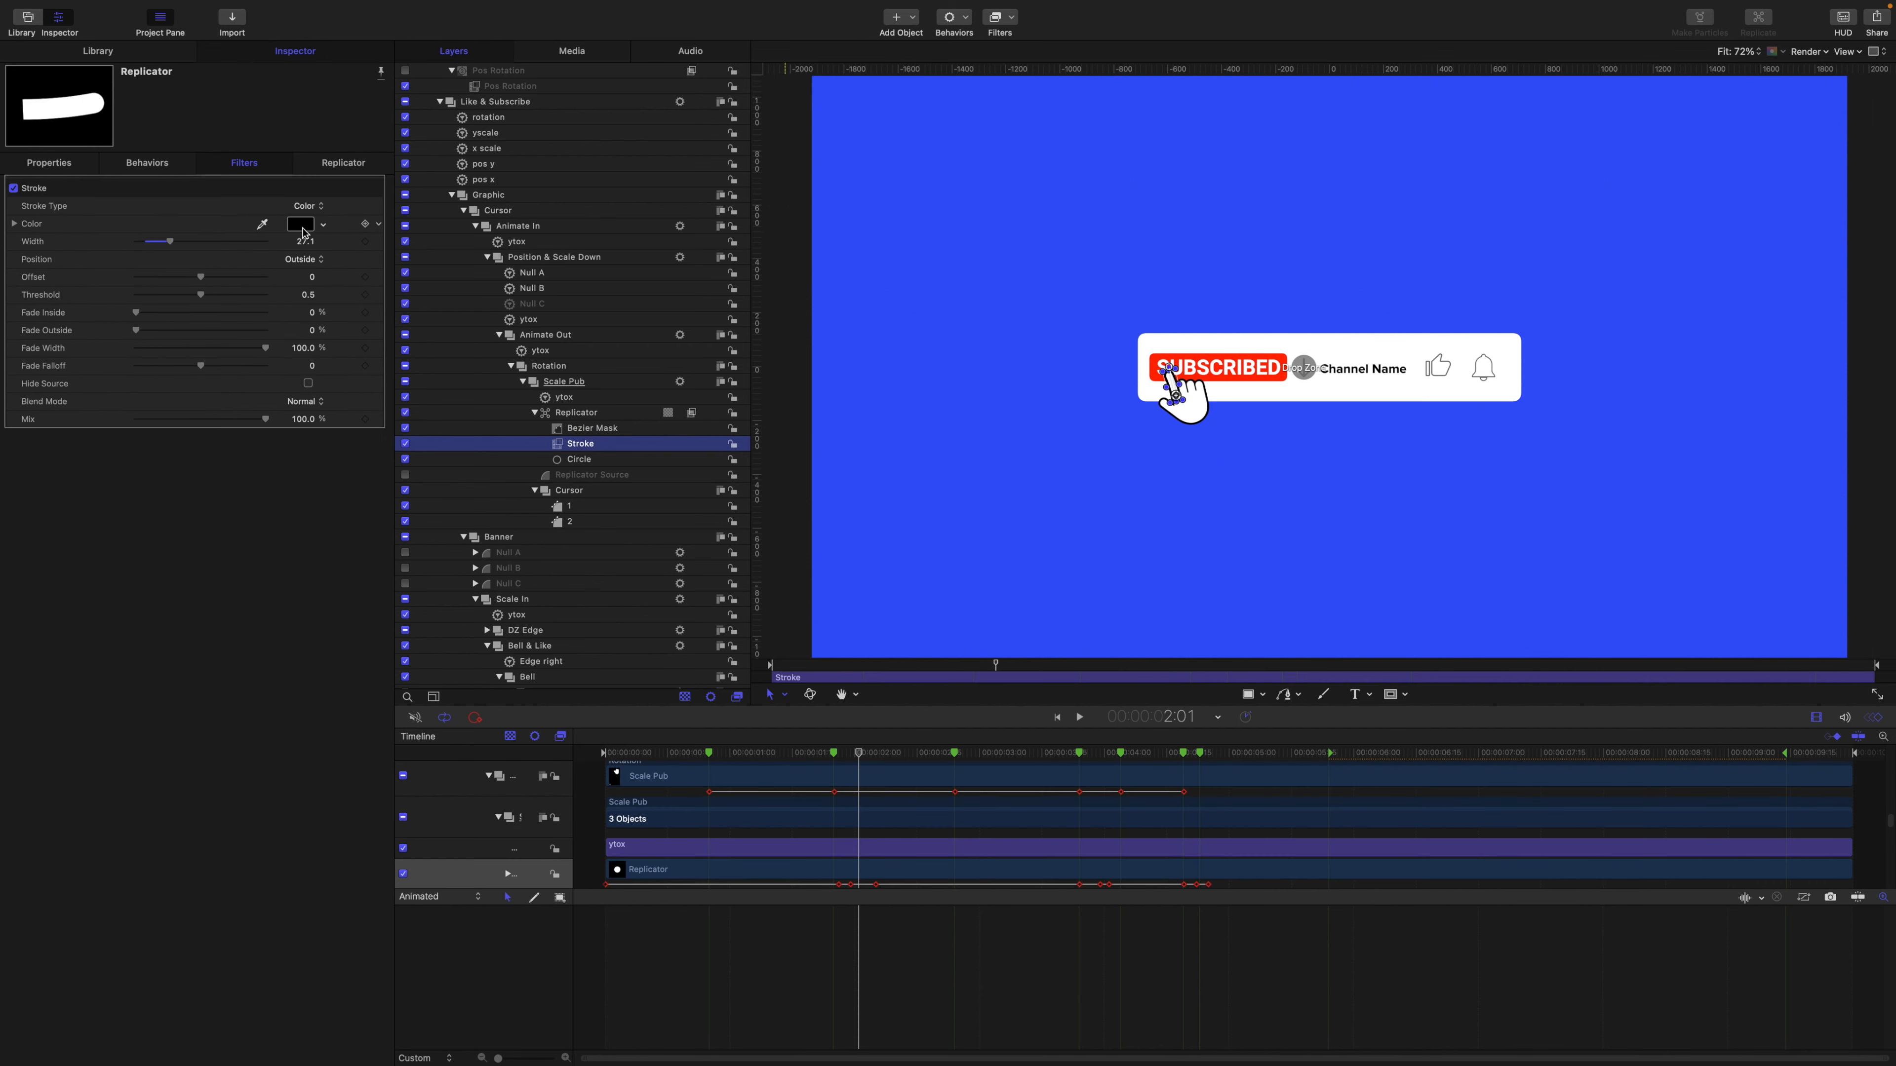
left_click(379, 242)
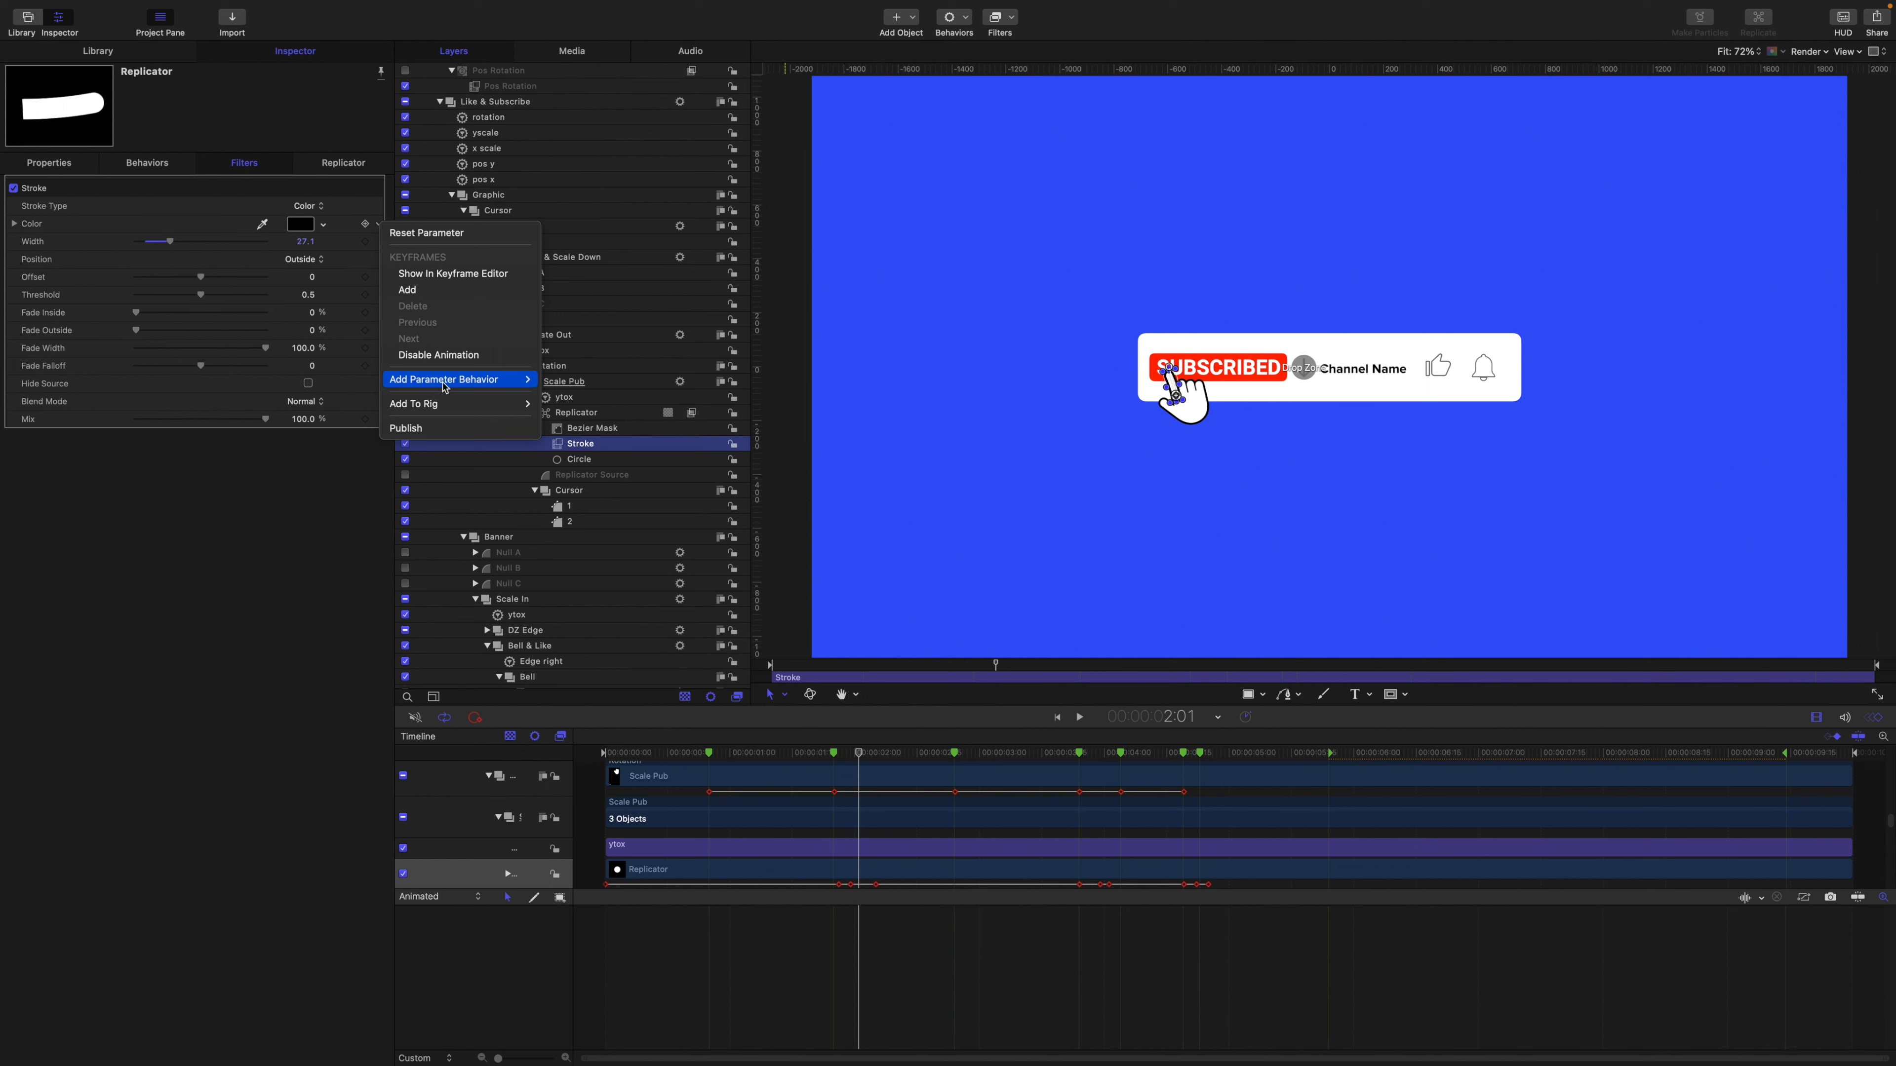
mouse_move(444, 387)
left_click(579, 439)
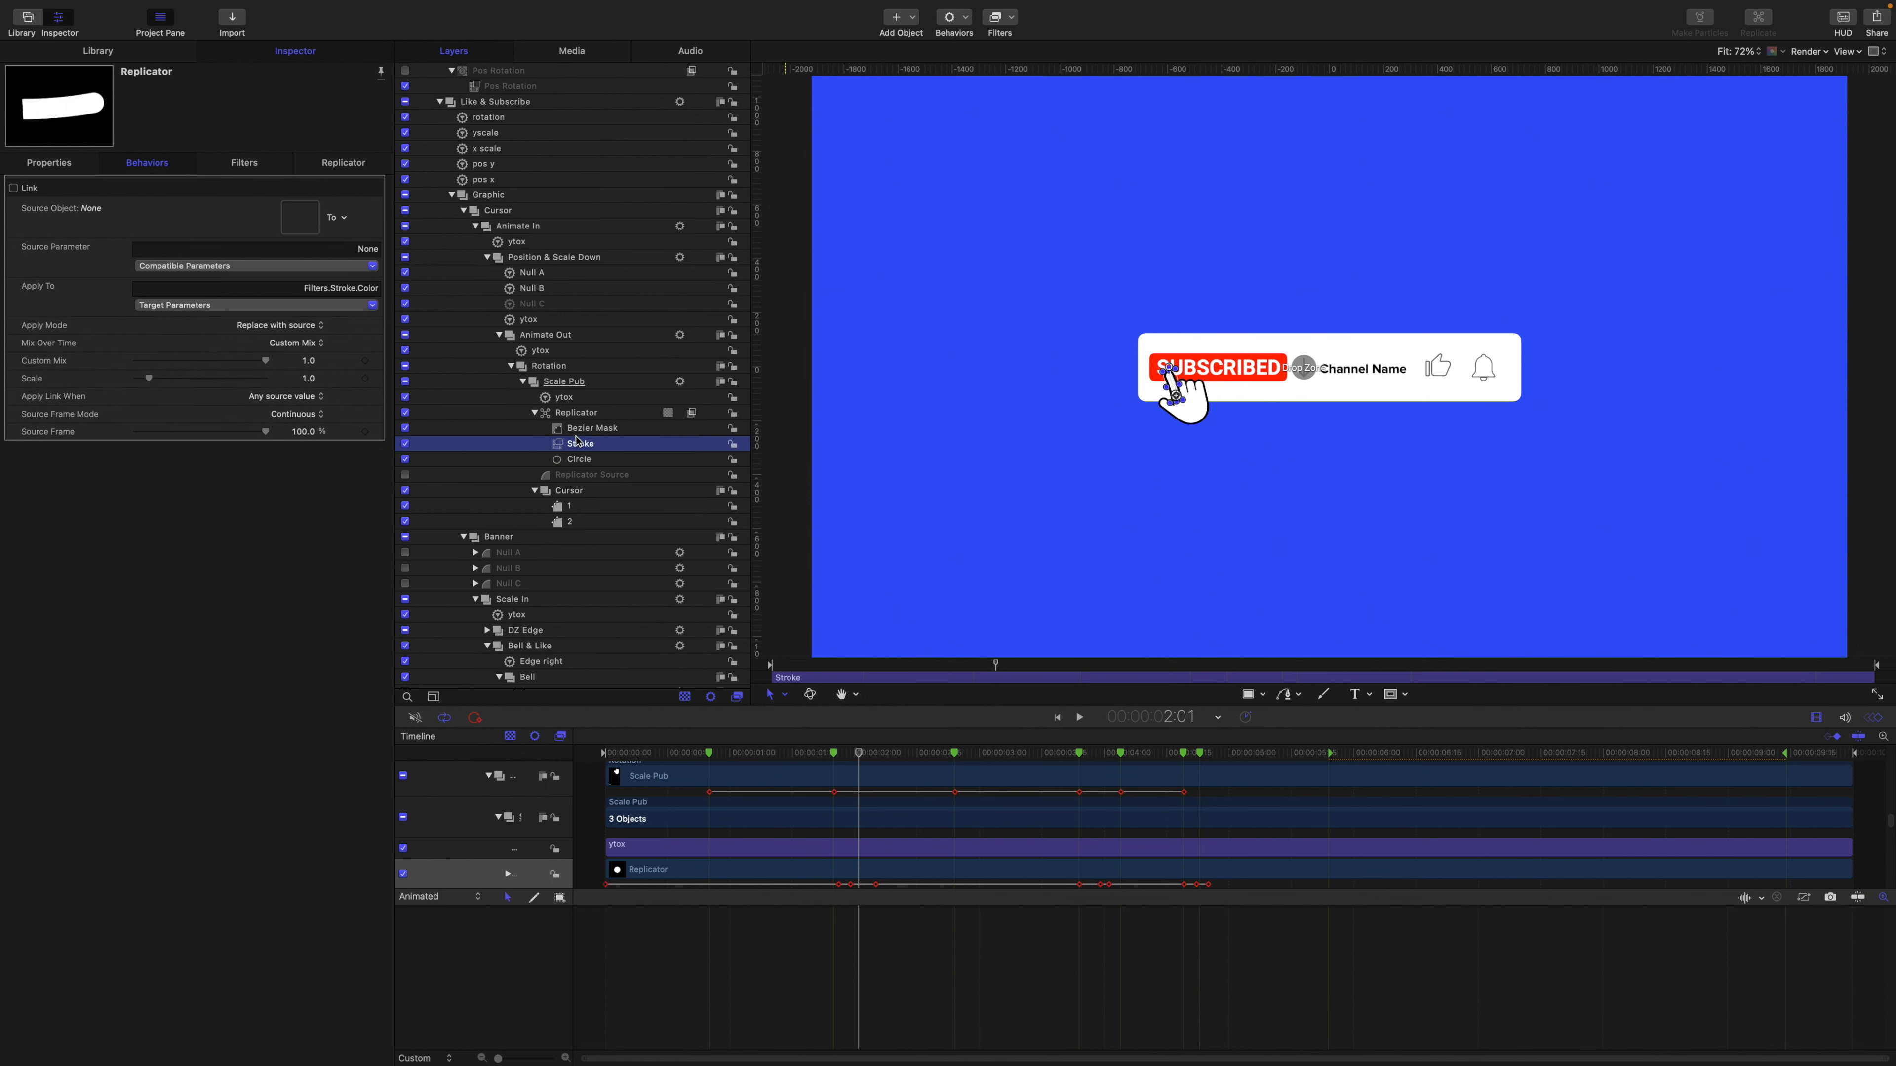
Try cursor shape 2 as the source of the Stroke Color Link behavior, and delete that behavior from the Replicator.
left_click_drag(570, 534, 308, 222)
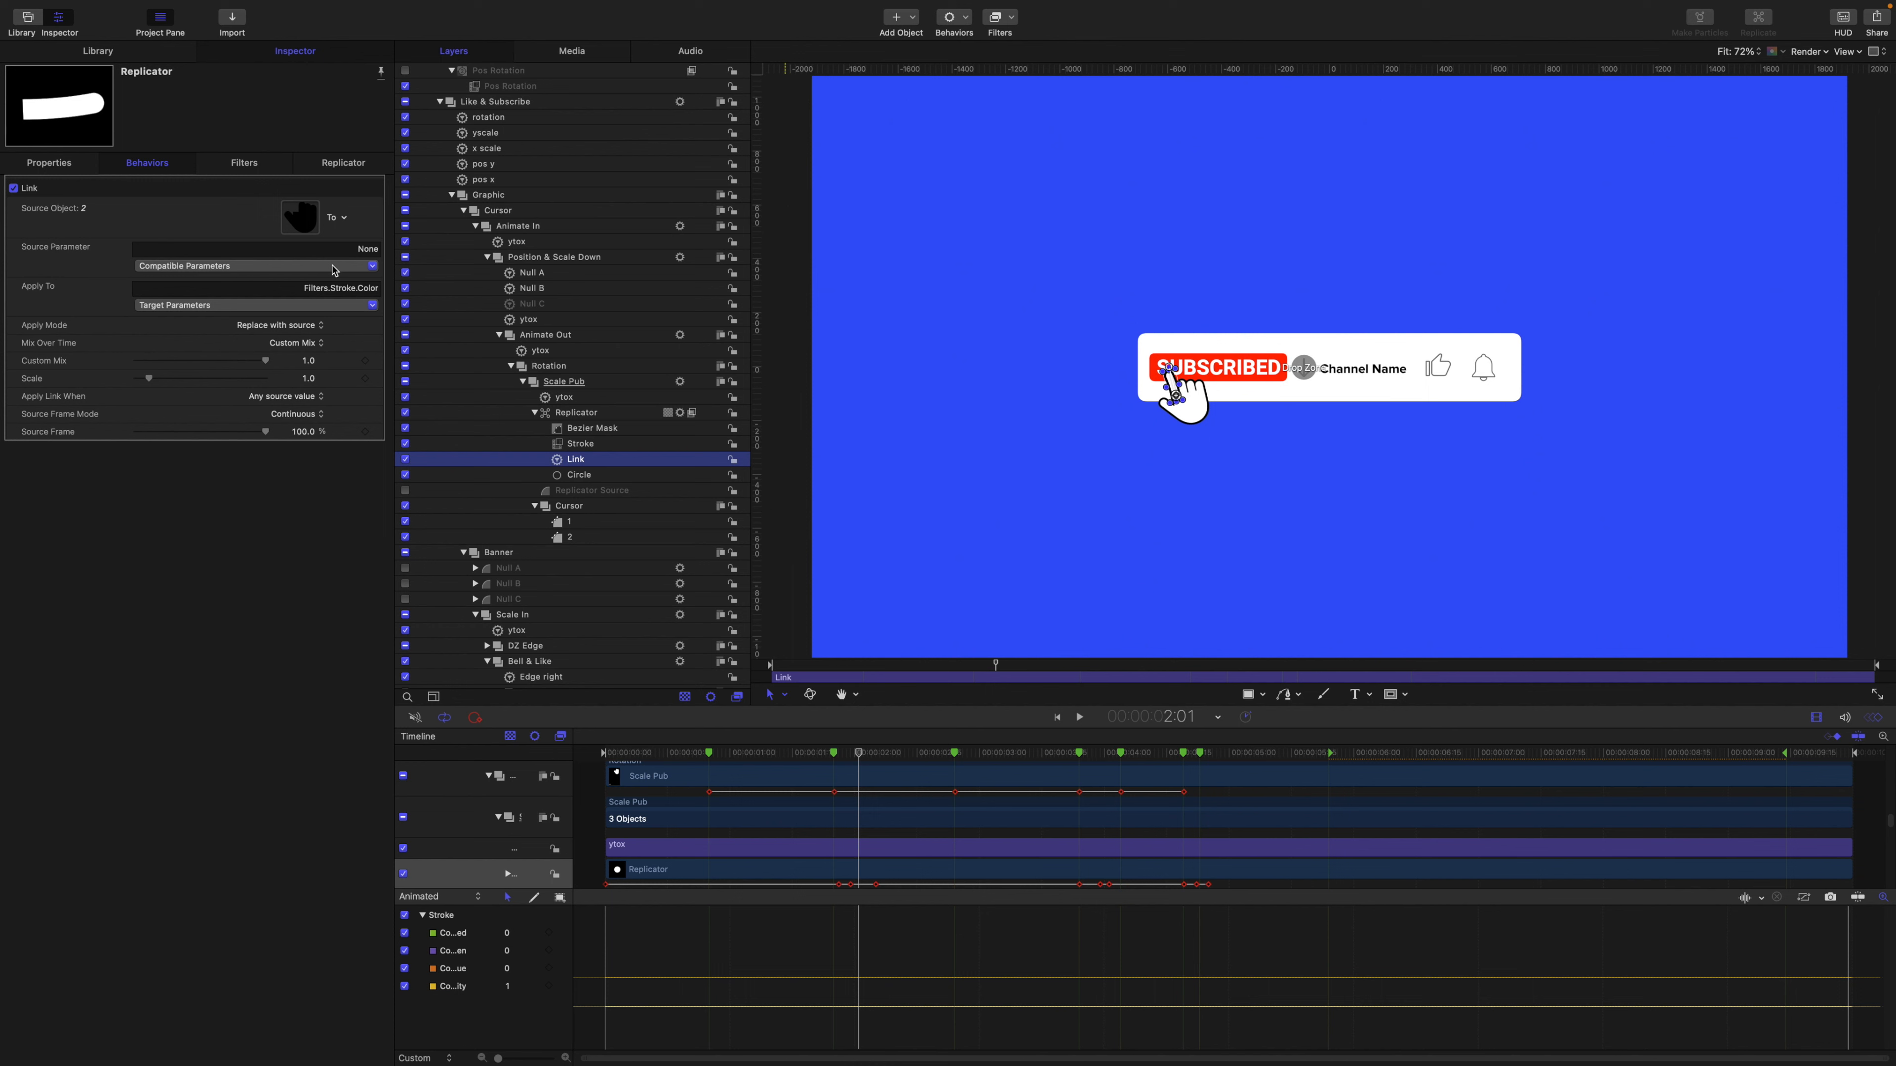
key("Delete")
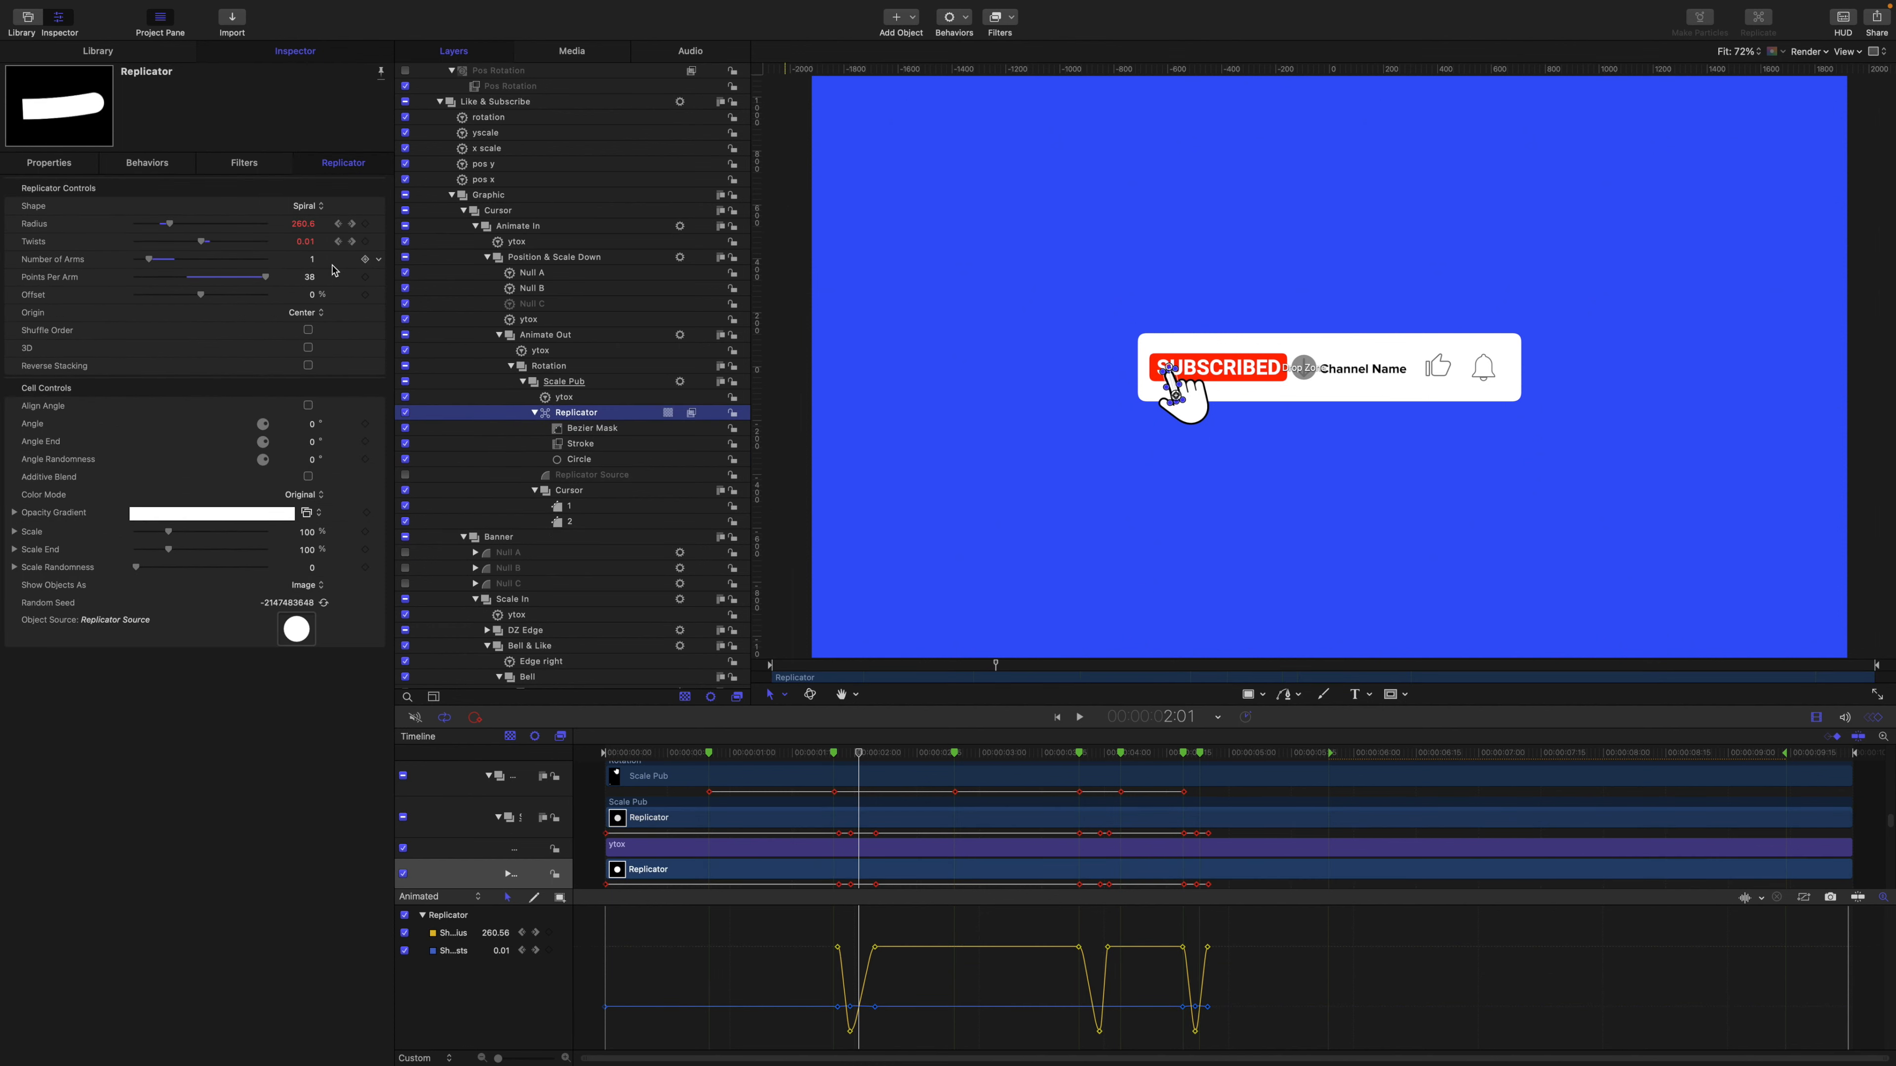
Add a Link parameter behavior to the Red channel of the Replicator's Stroke color and rename it red.
left_click(580, 445)
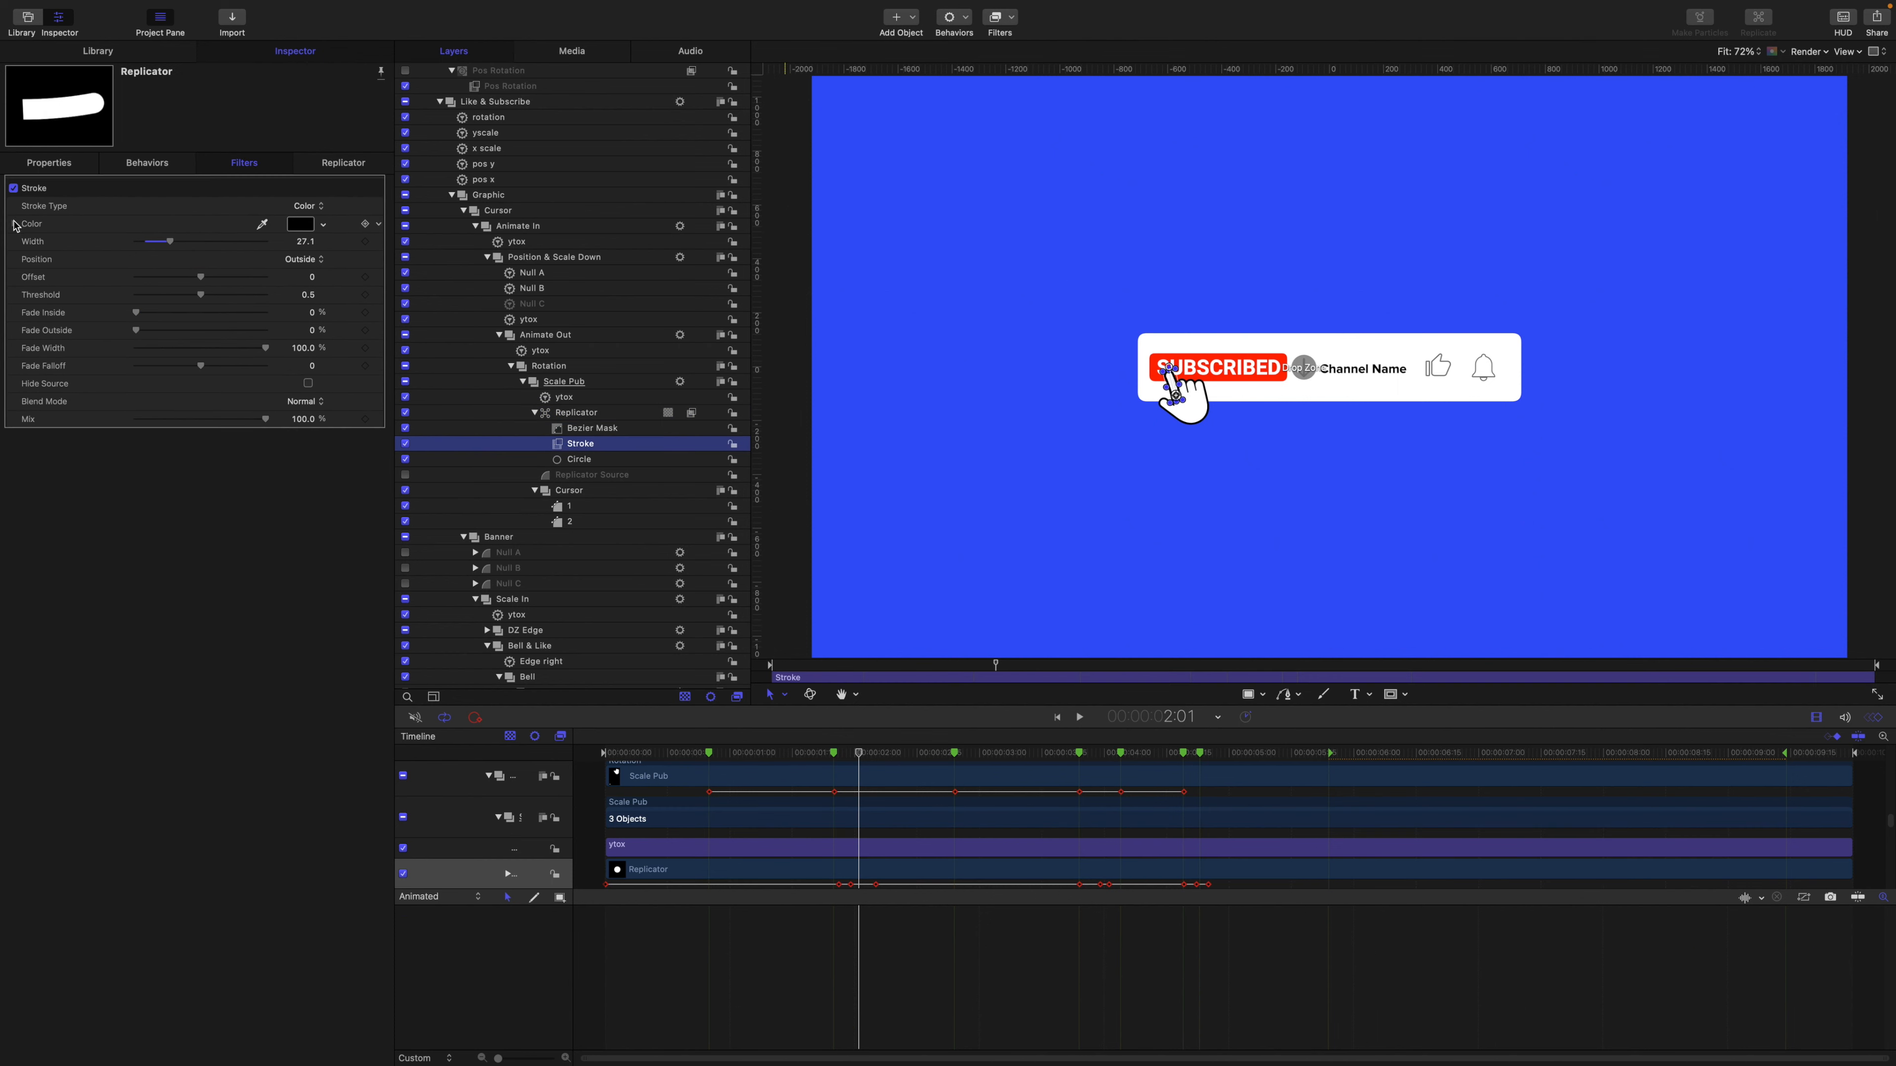
left_click(15, 224)
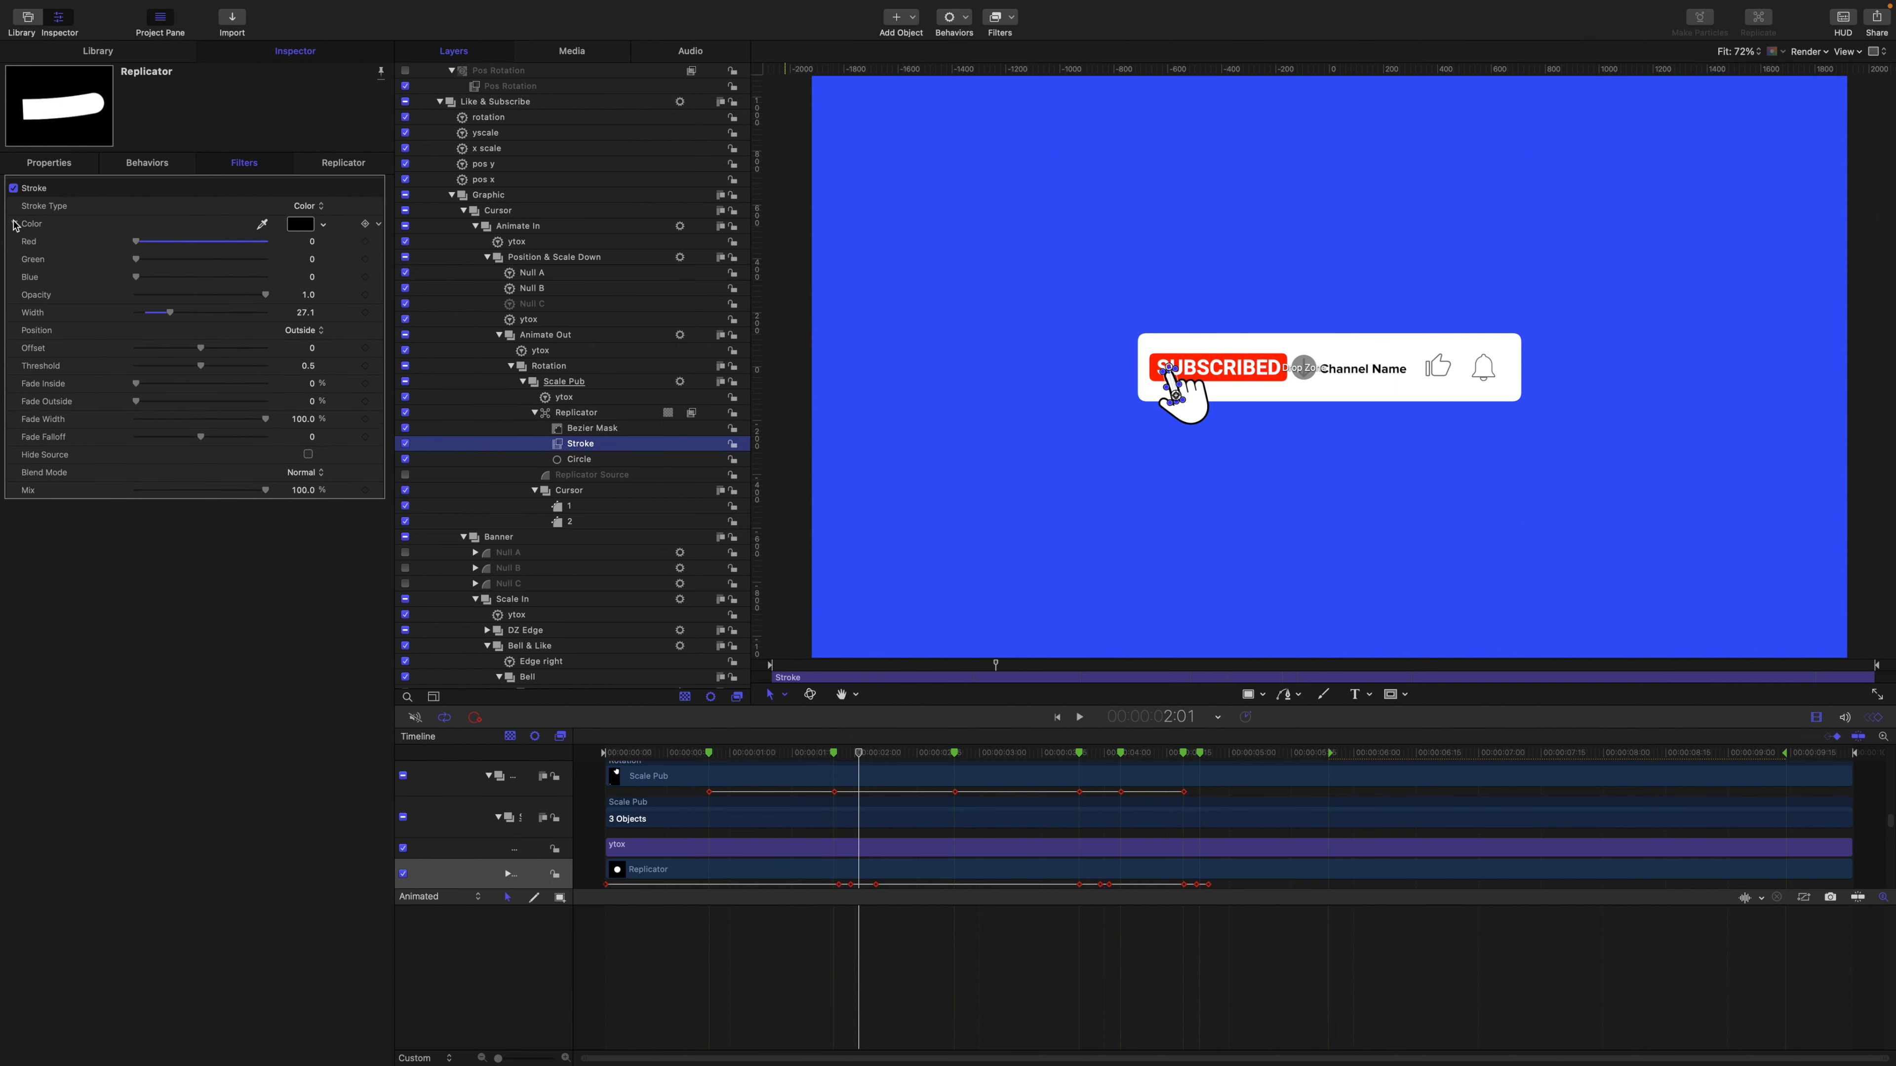
left_click(379, 242)
mouse_move(467, 401)
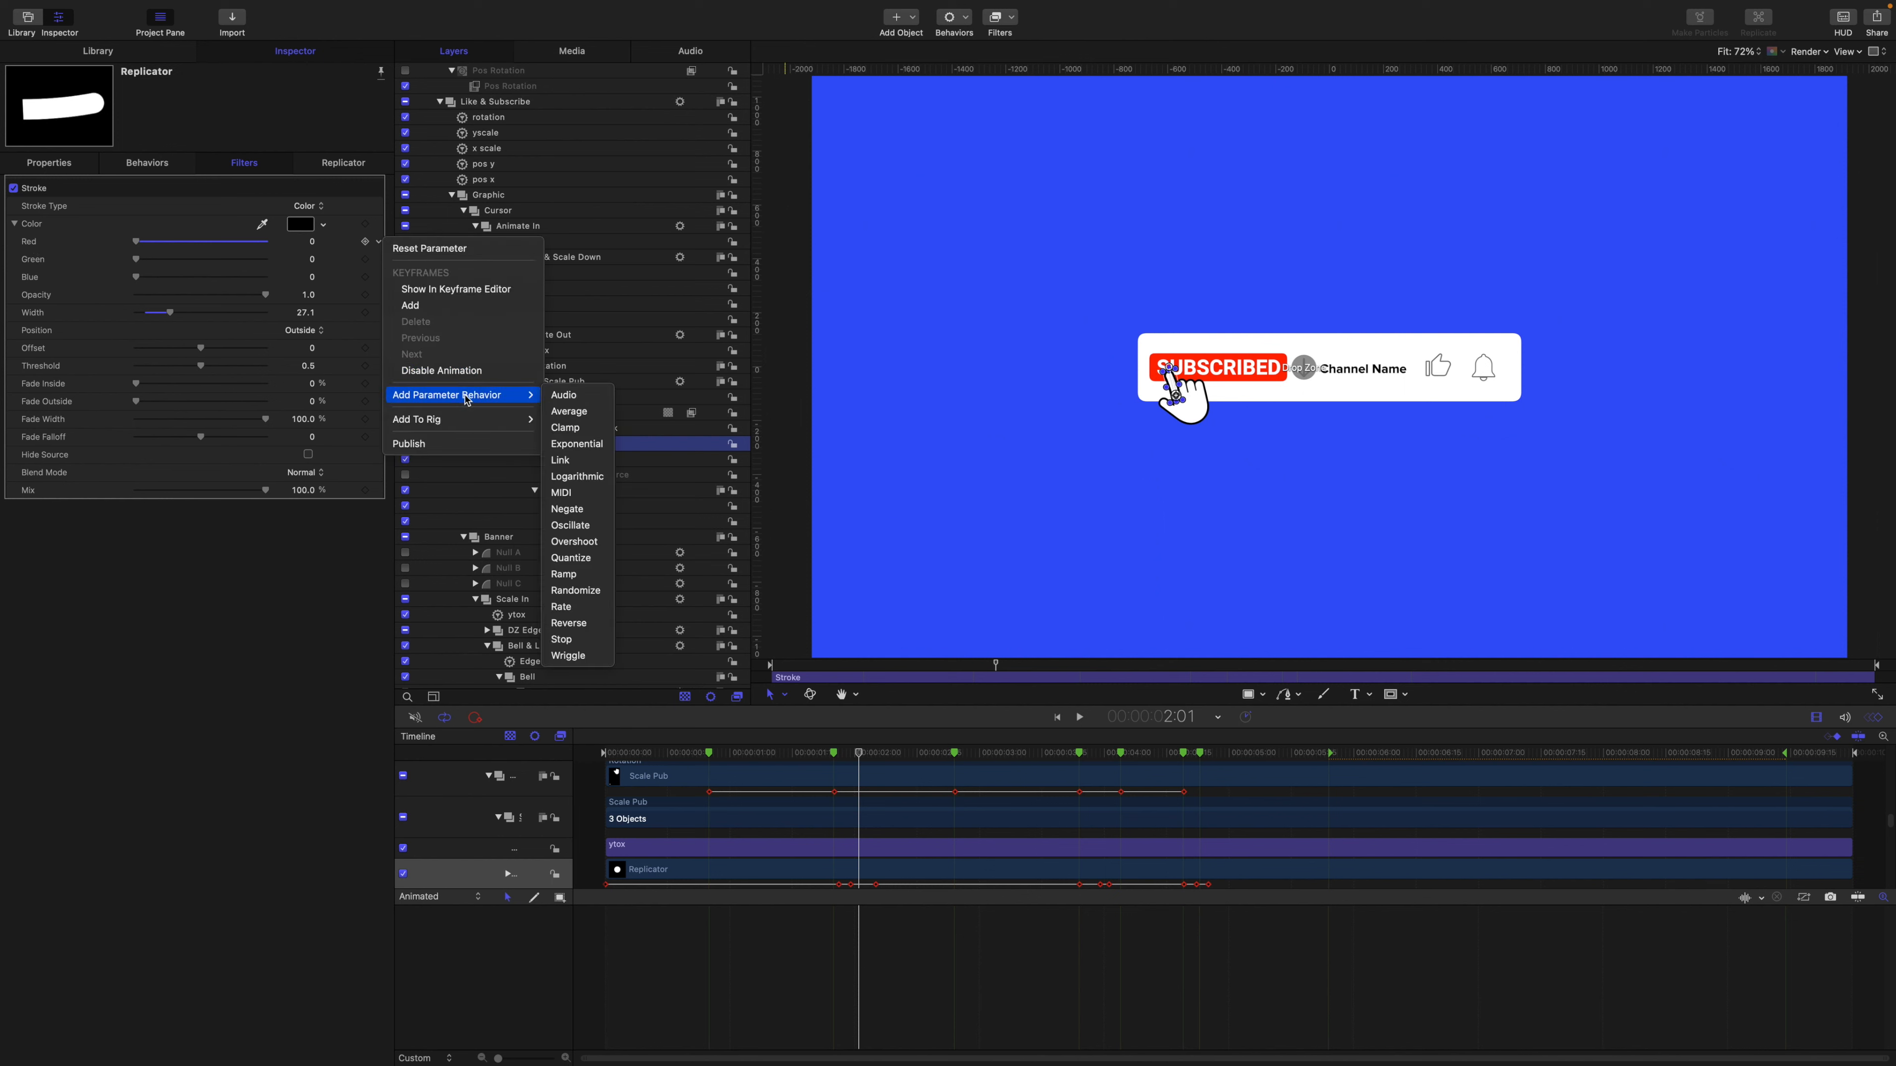
left_click(560, 460)
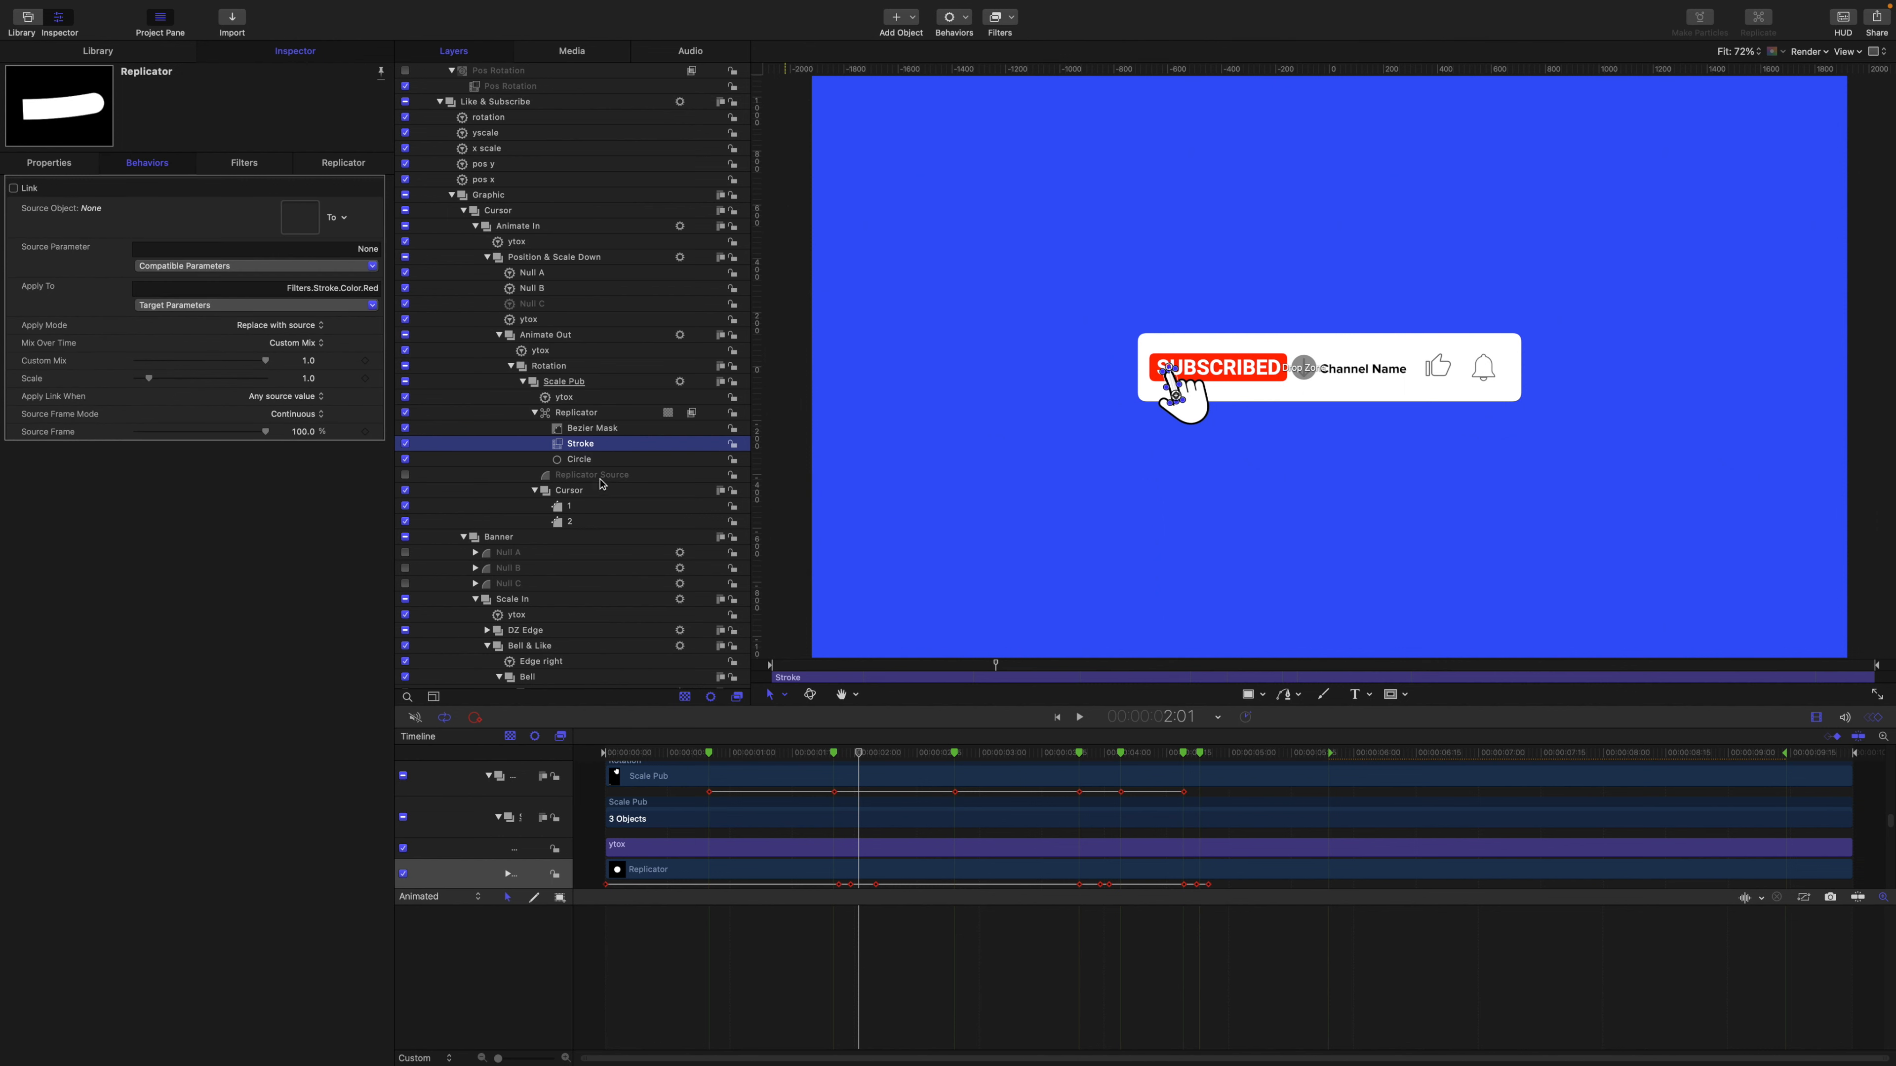
double_click(585, 459)
type("red")
key("Return")
Add a Link parameter behavior to the Green channel of the Stroke color and rename it green.
left_click(587, 446)
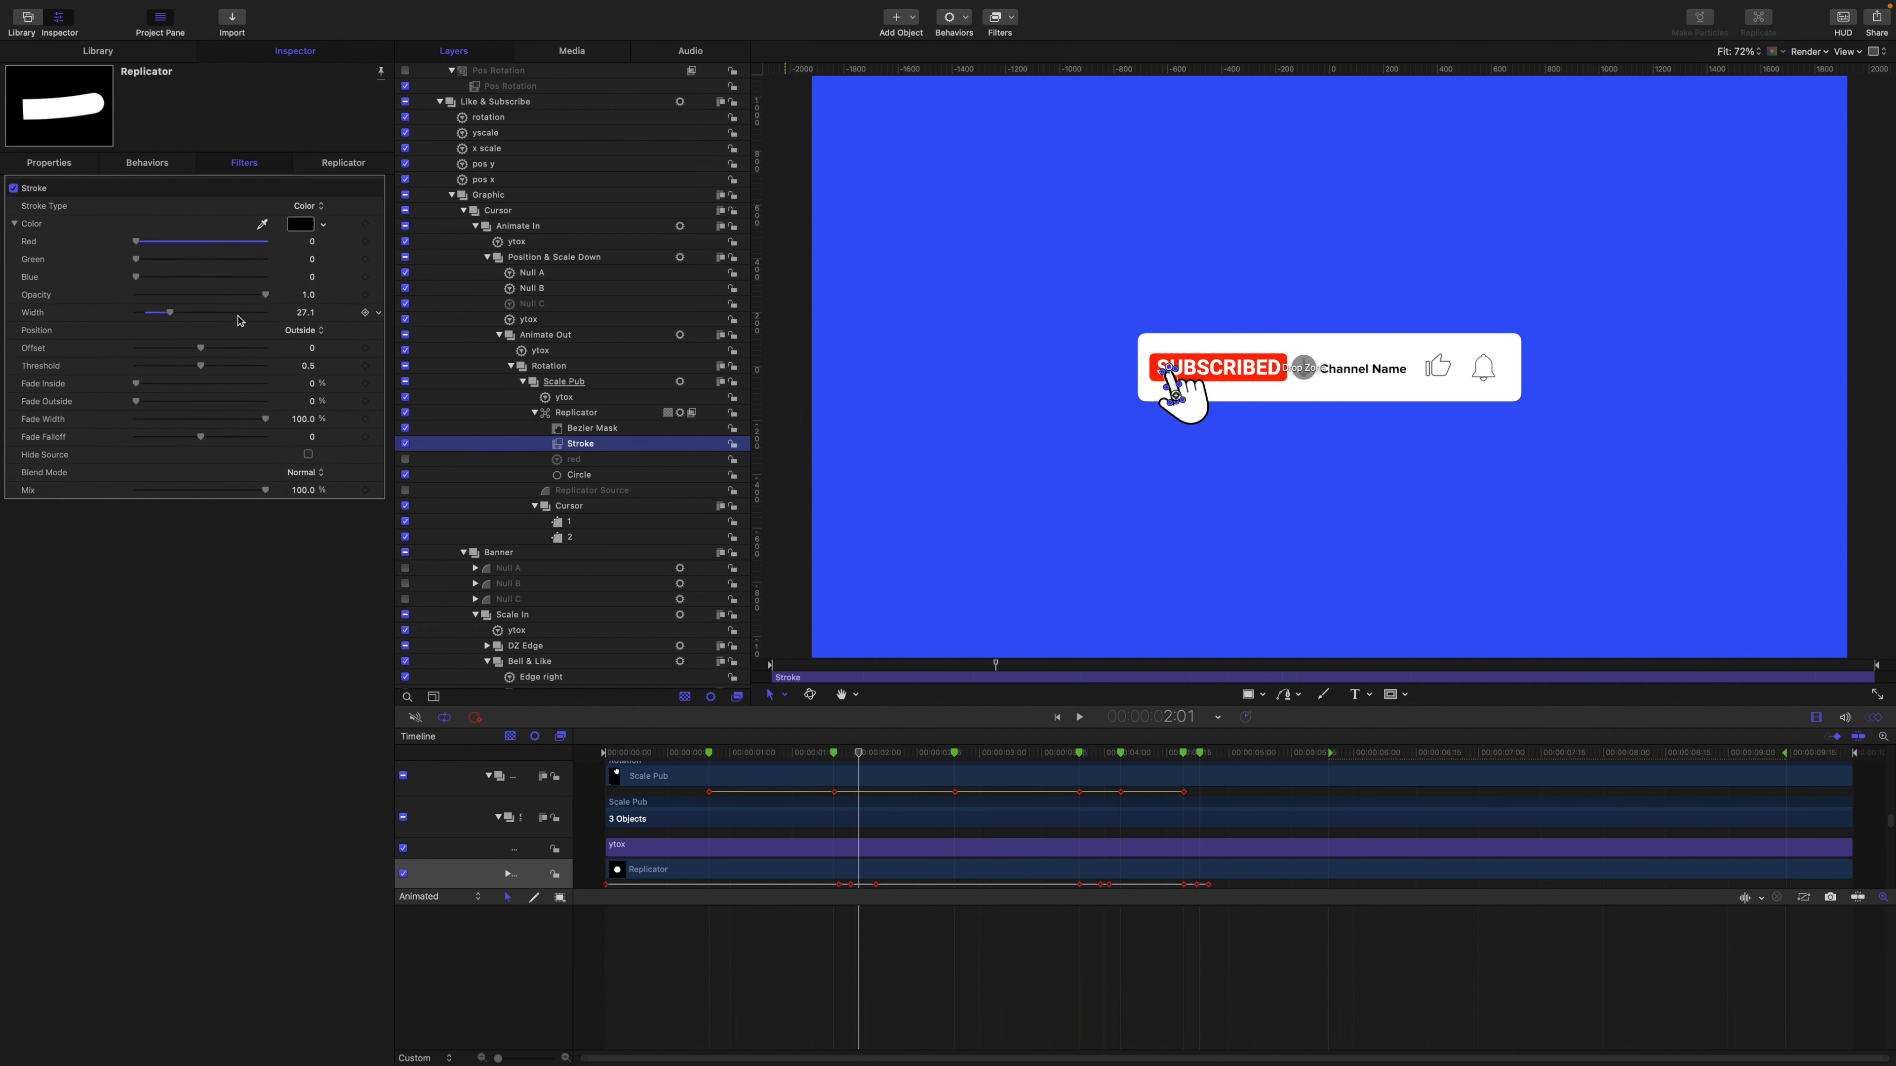
left_click(378, 259)
mouse_move(420, 419)
left_click(570, 477)
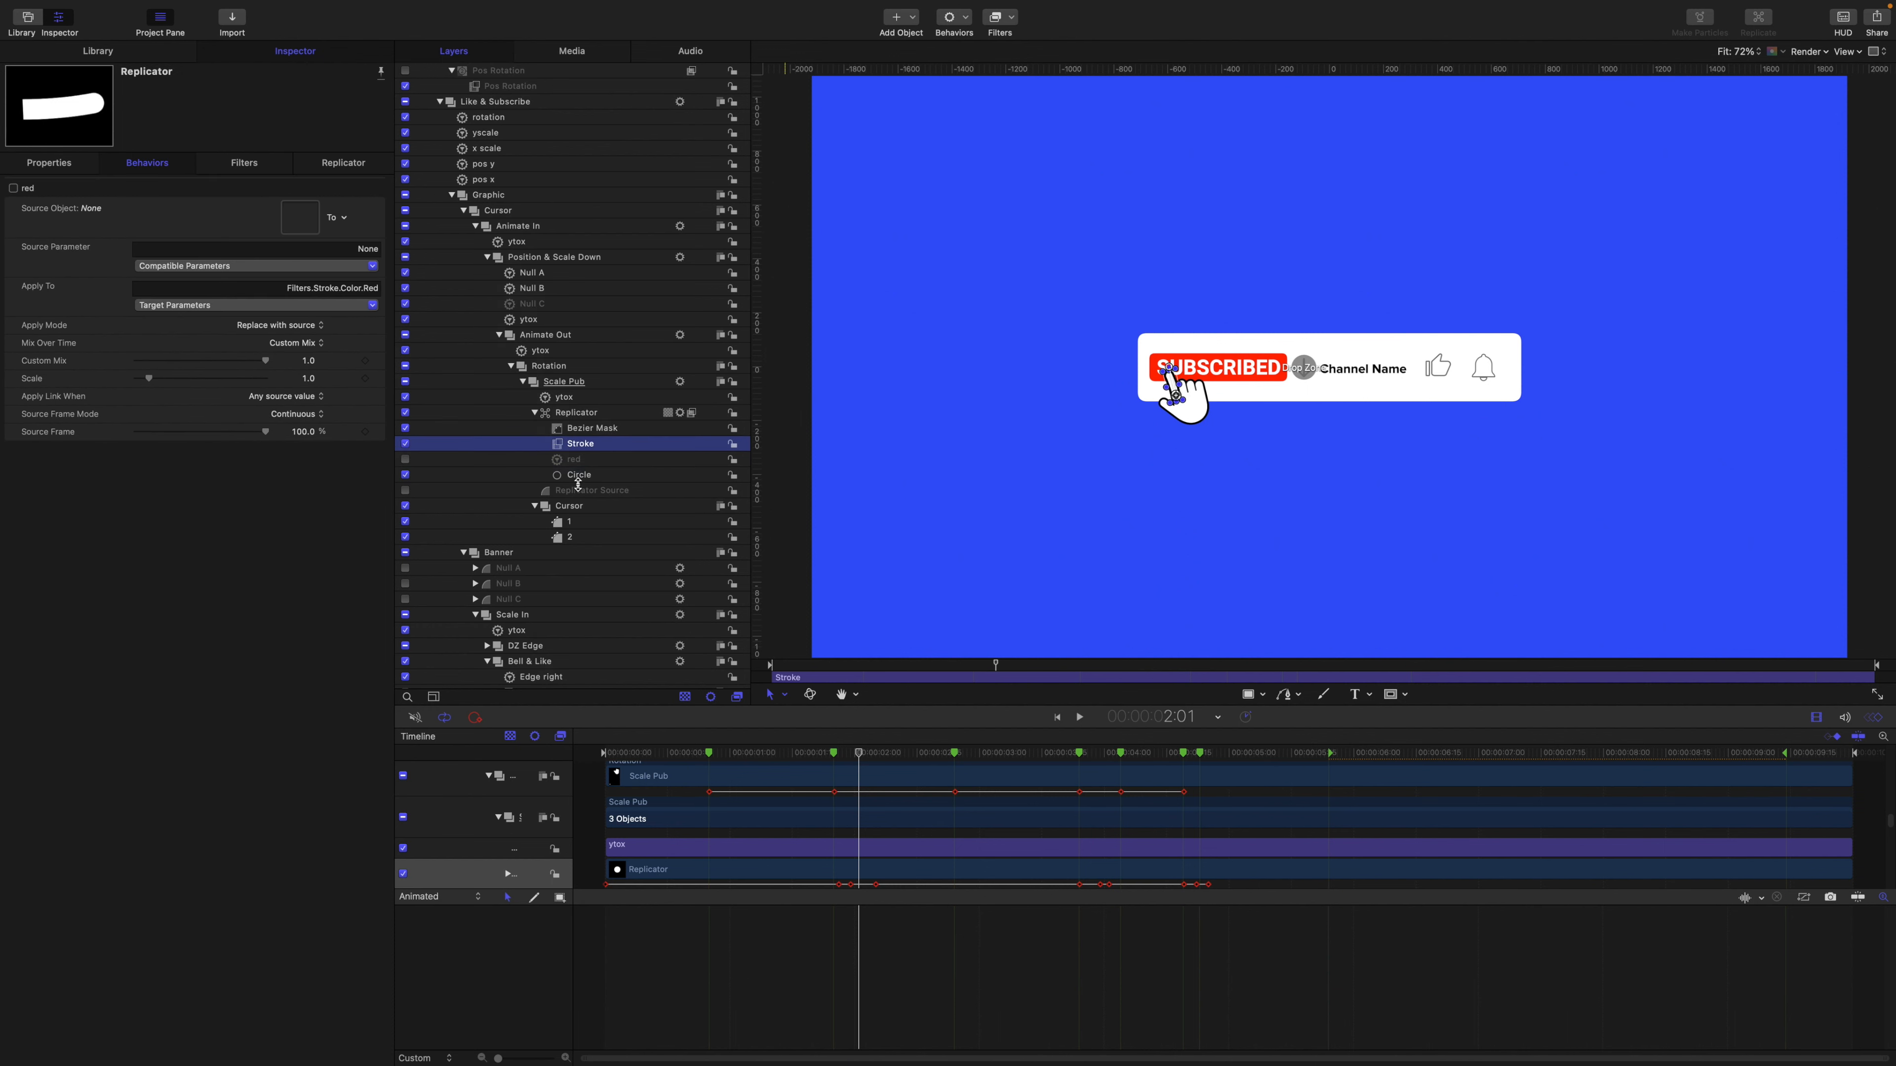
double_click(583, 461)
type("green")
key("Return")
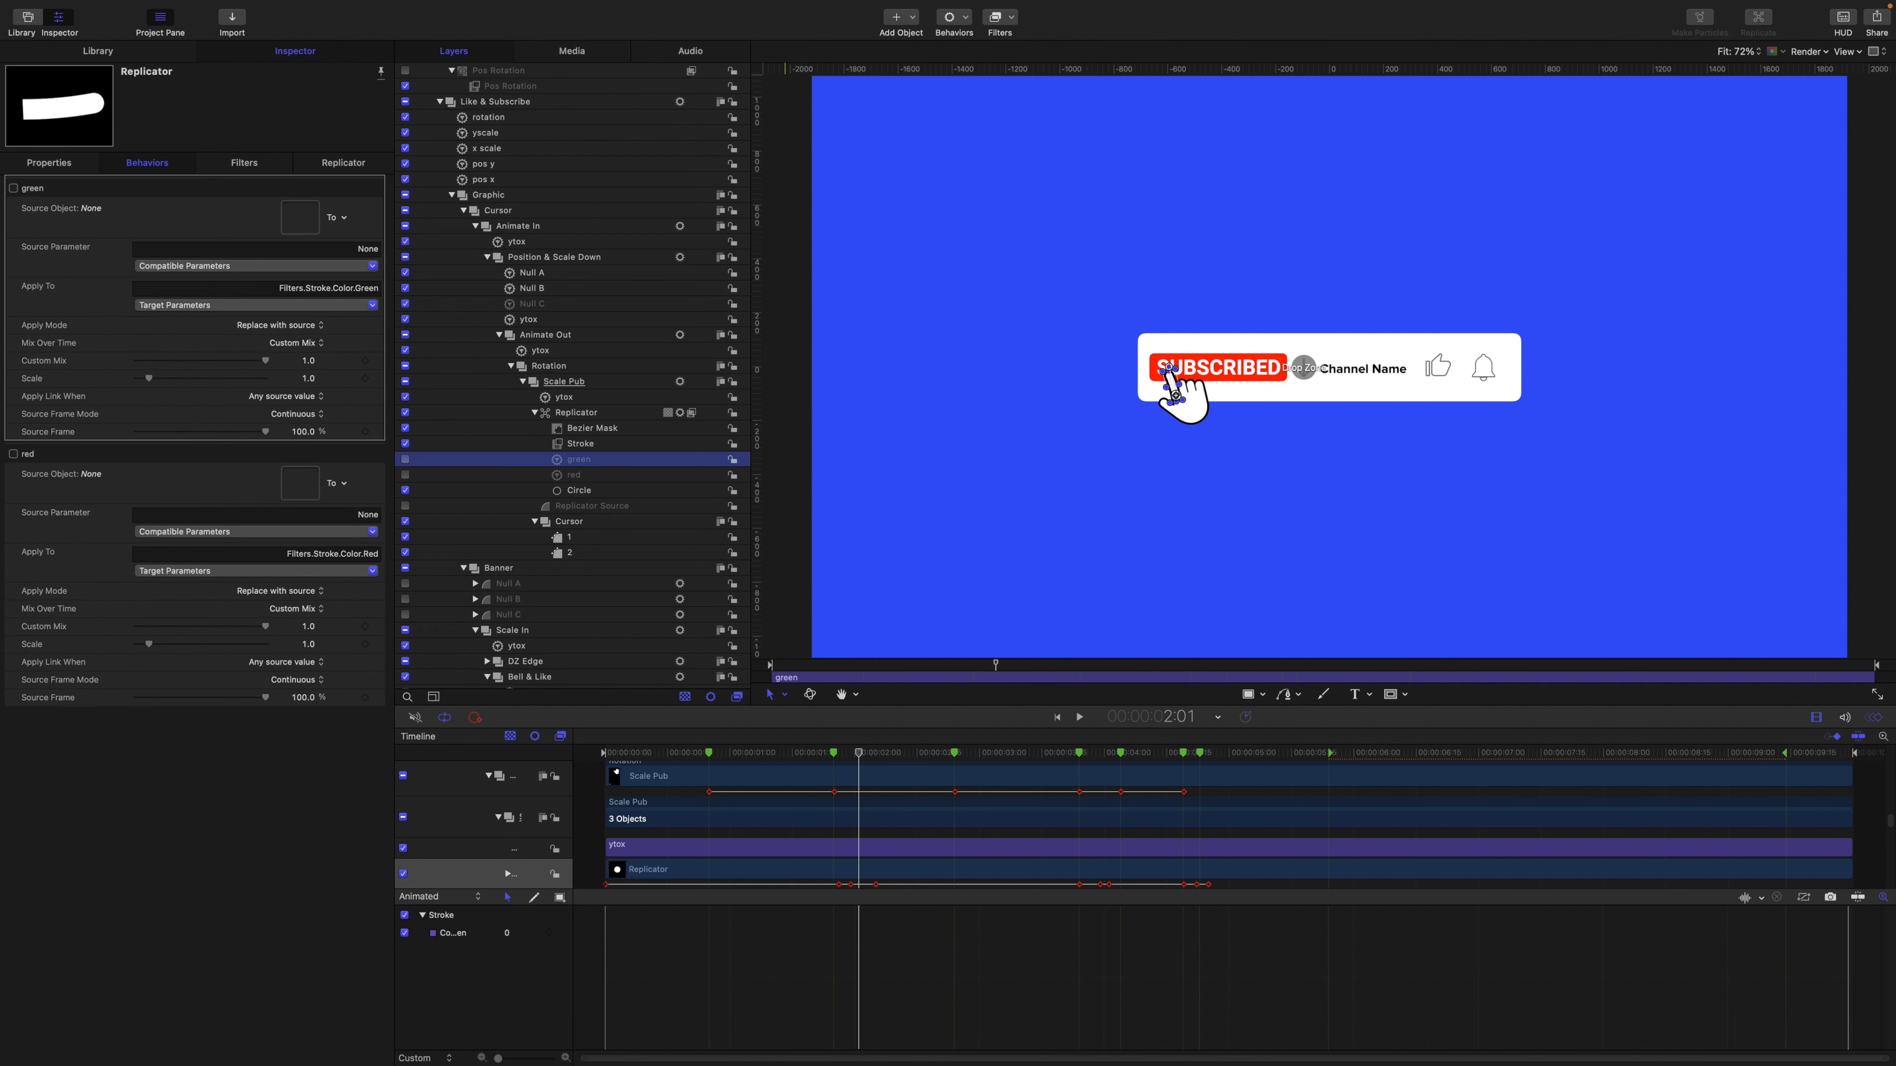
Add a Link parameter behavior to the Blue channel of the Stroke color and rename it blue.
left_click(587, 444)
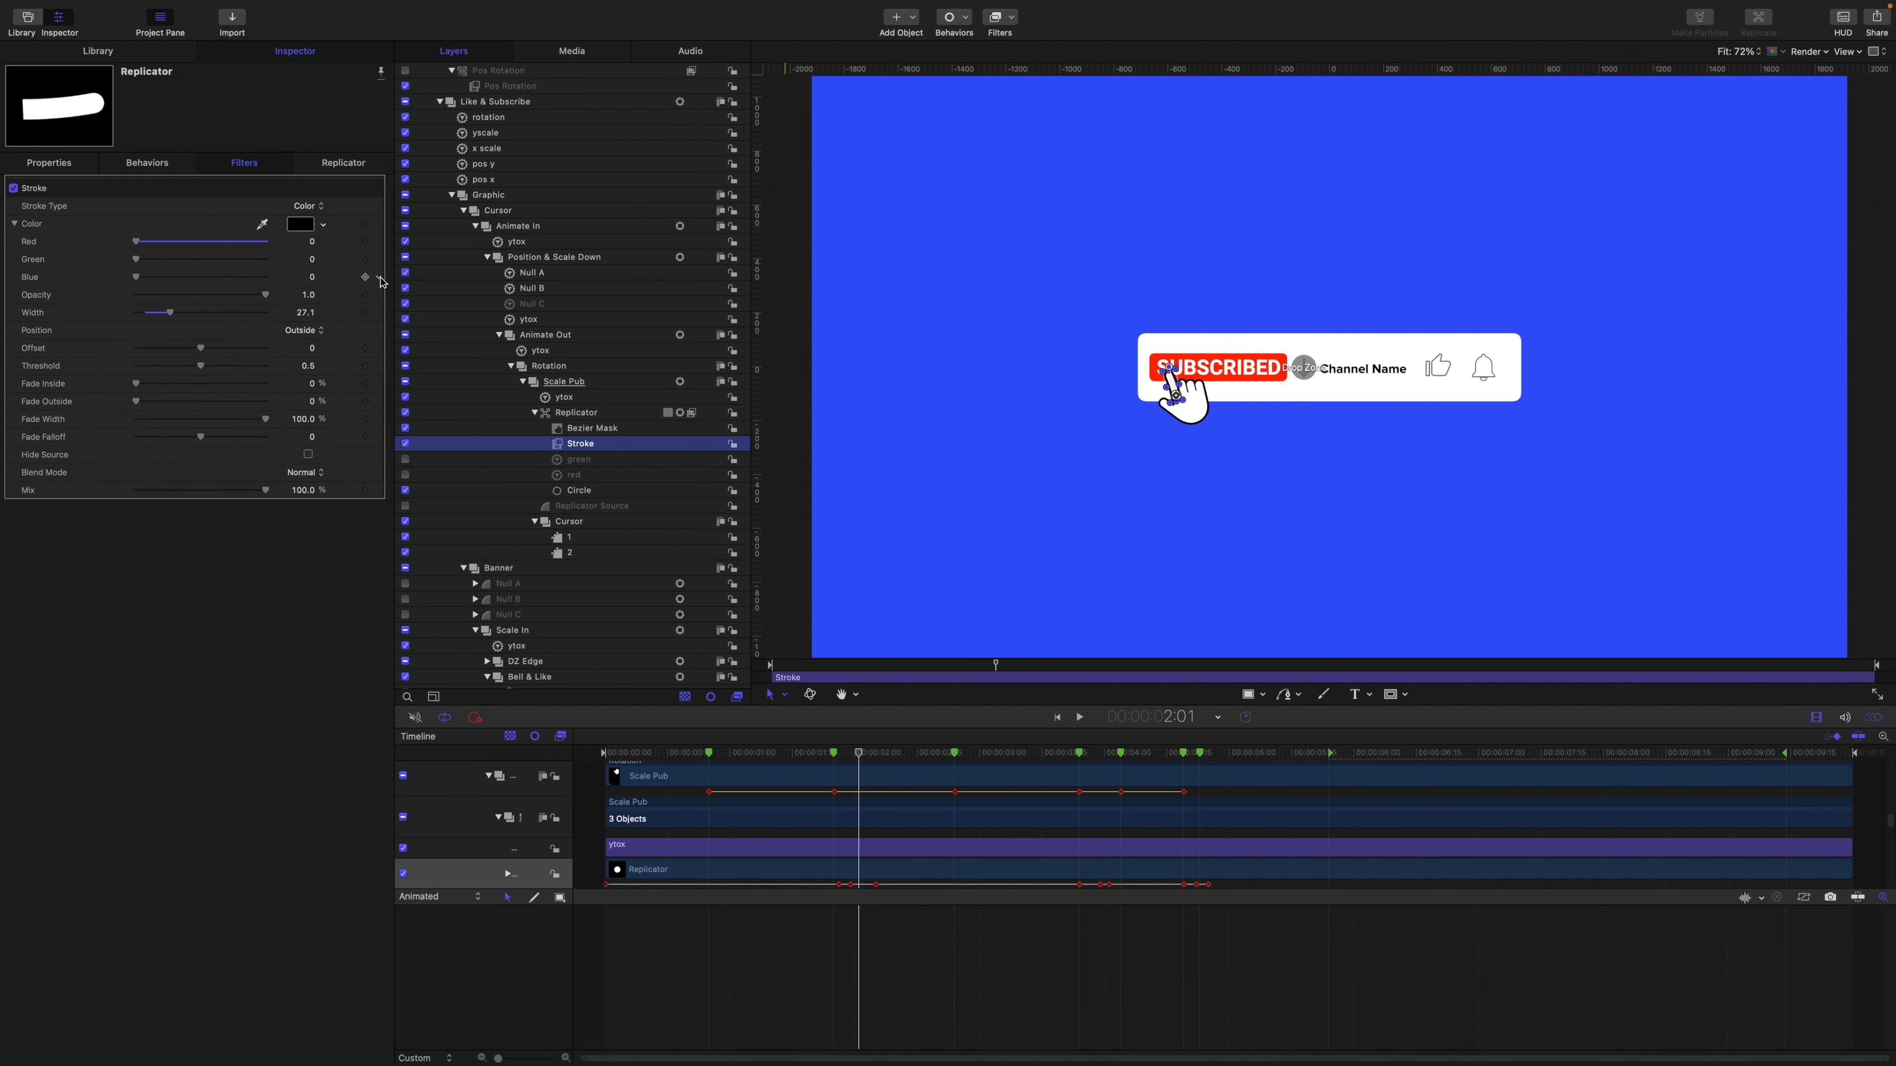
left_click(379, 277)
mouse_move(519, 435)
left_click(589, 498)
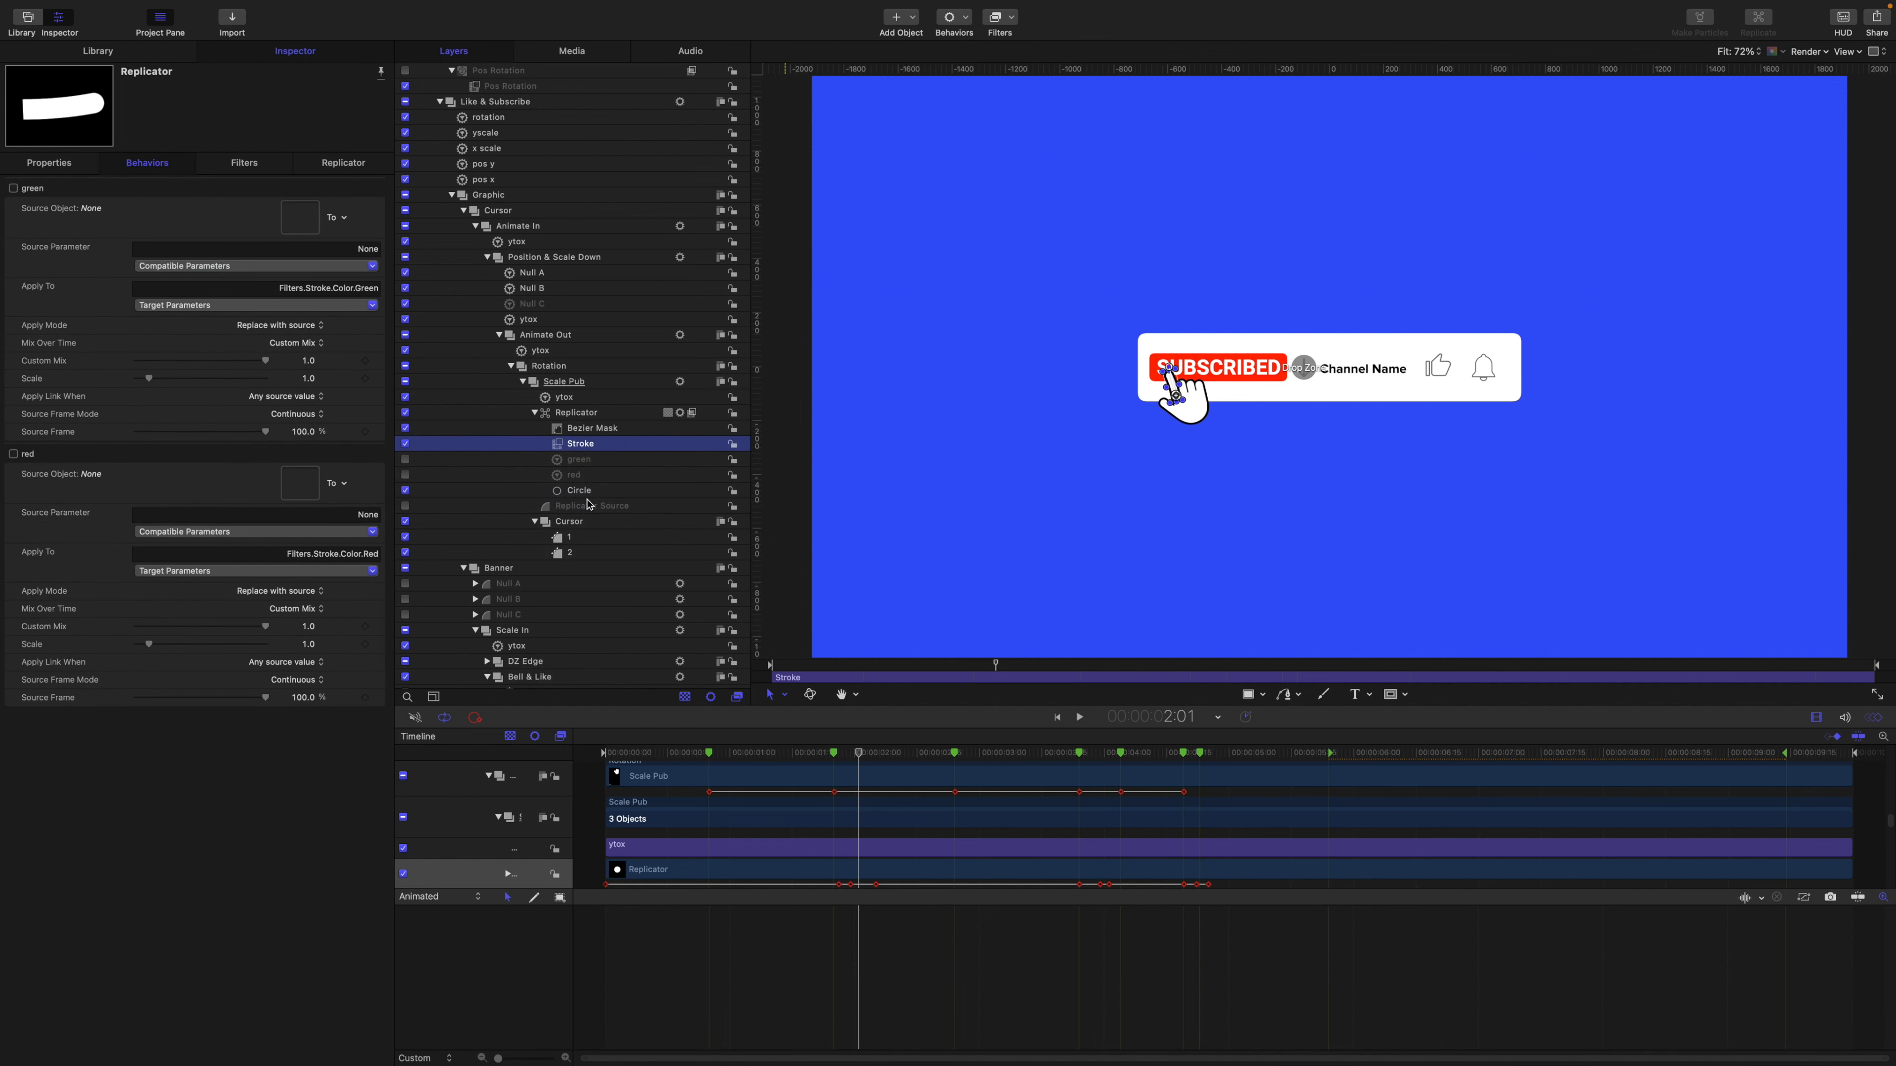
double_click(575, 460)
type("blue")
key("Return")
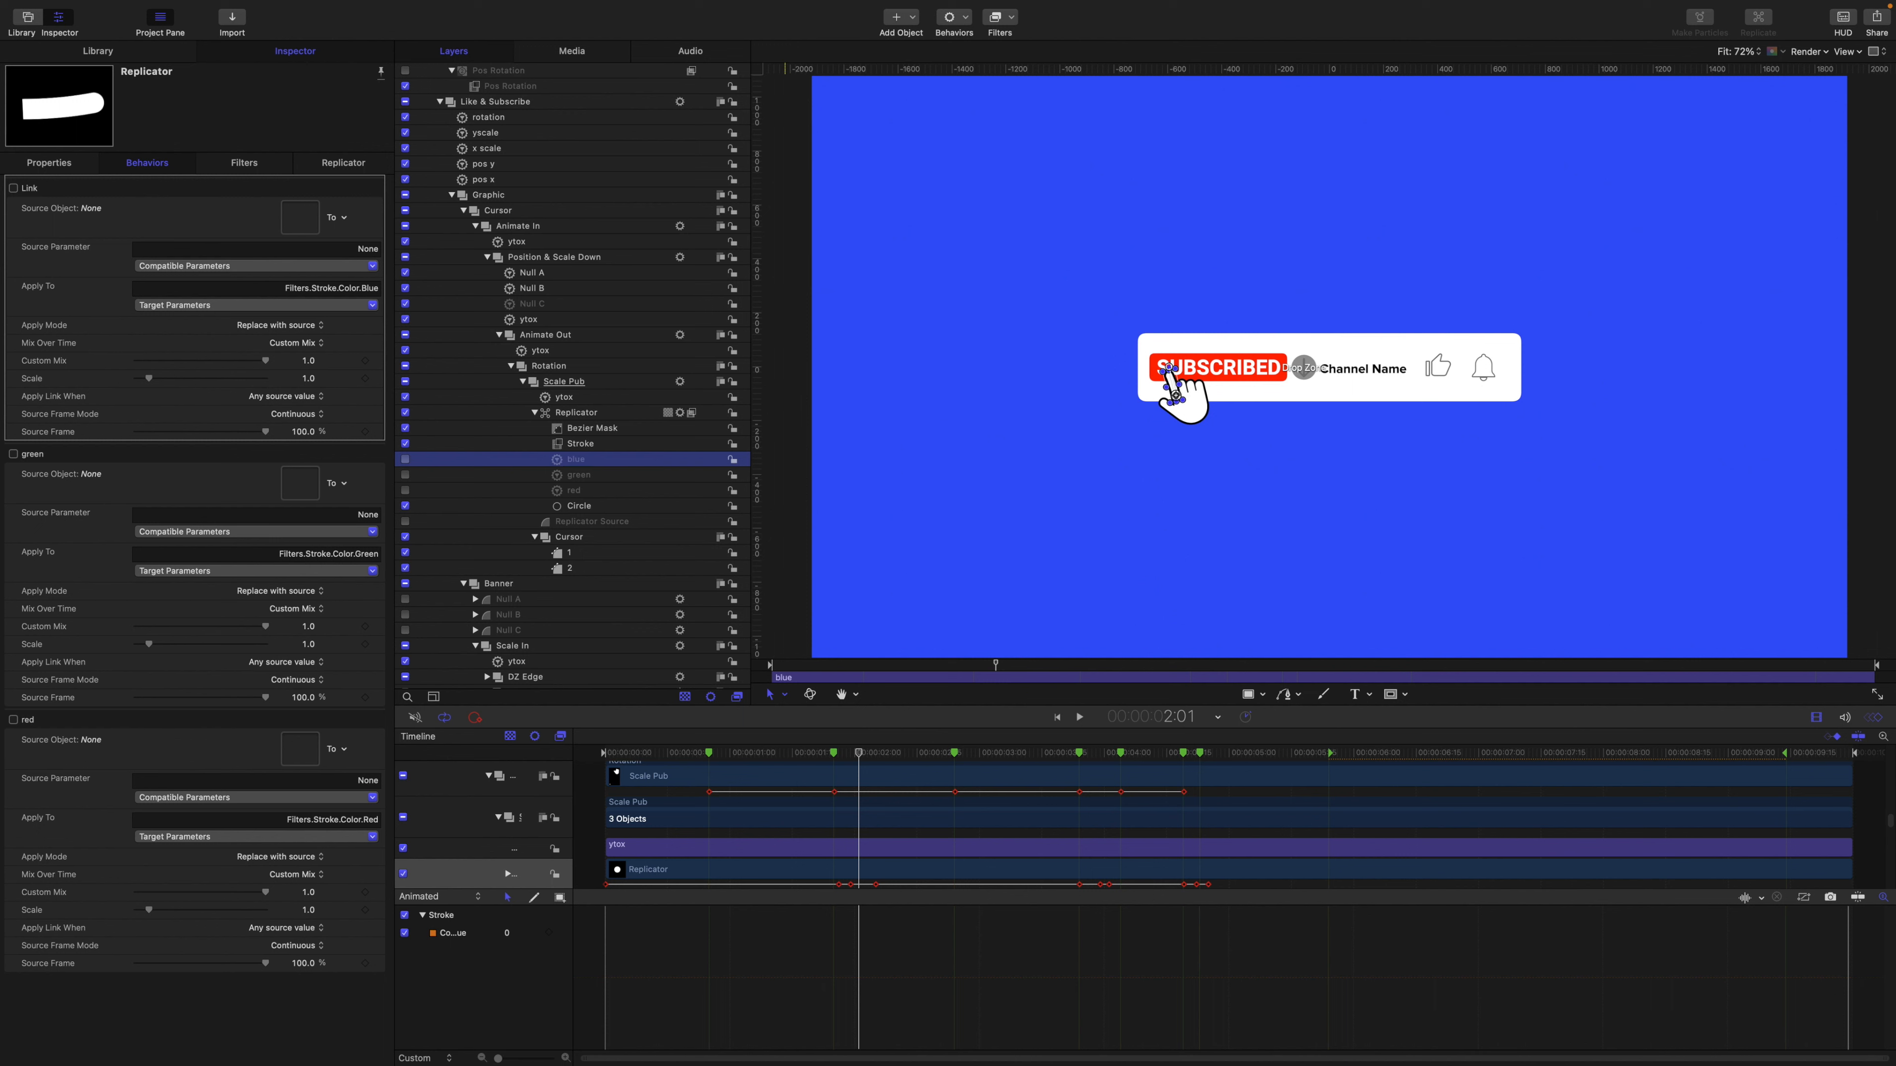
Assign cursor shape 2 as source object of the blue, green and red links, and set the blue link's source parameter to Fill Color Blue.
left_click_drag(570, 568, 302, 748)
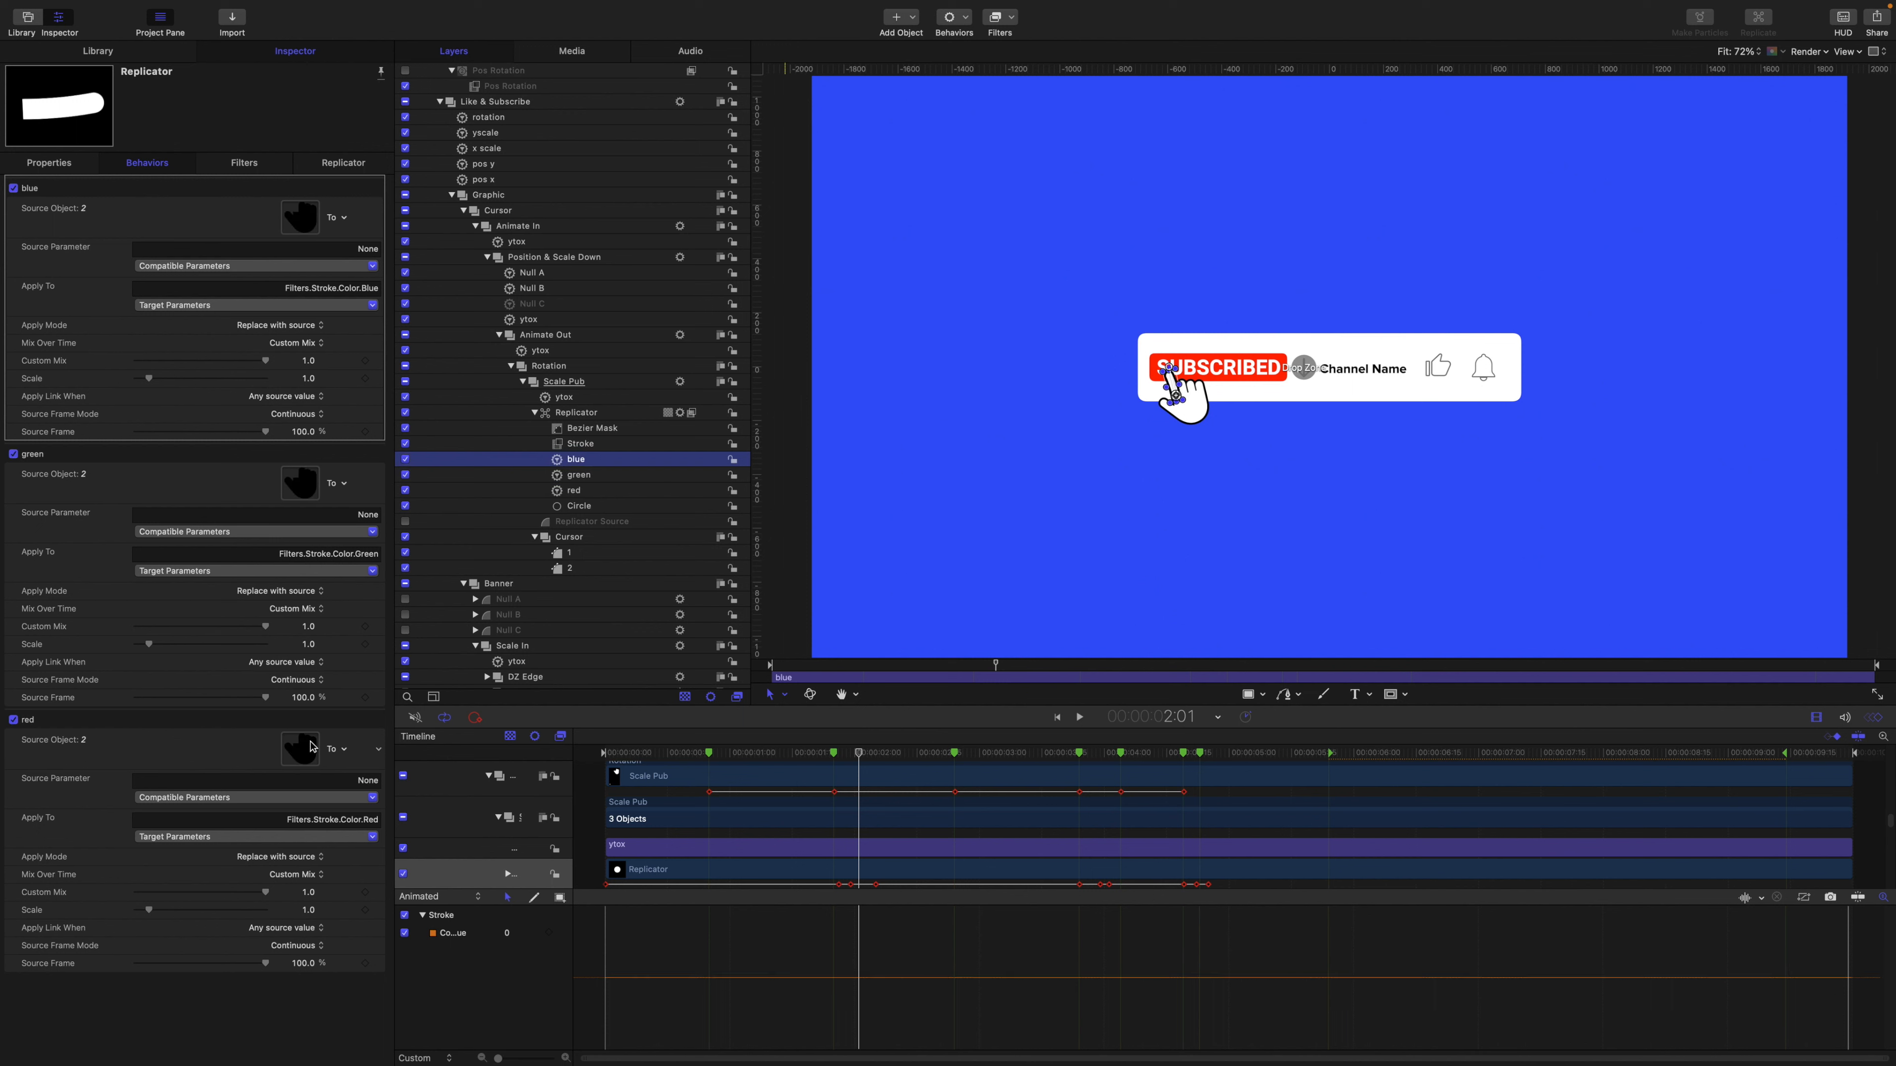
left_click(353, 269)
mouse_move(351, 312)
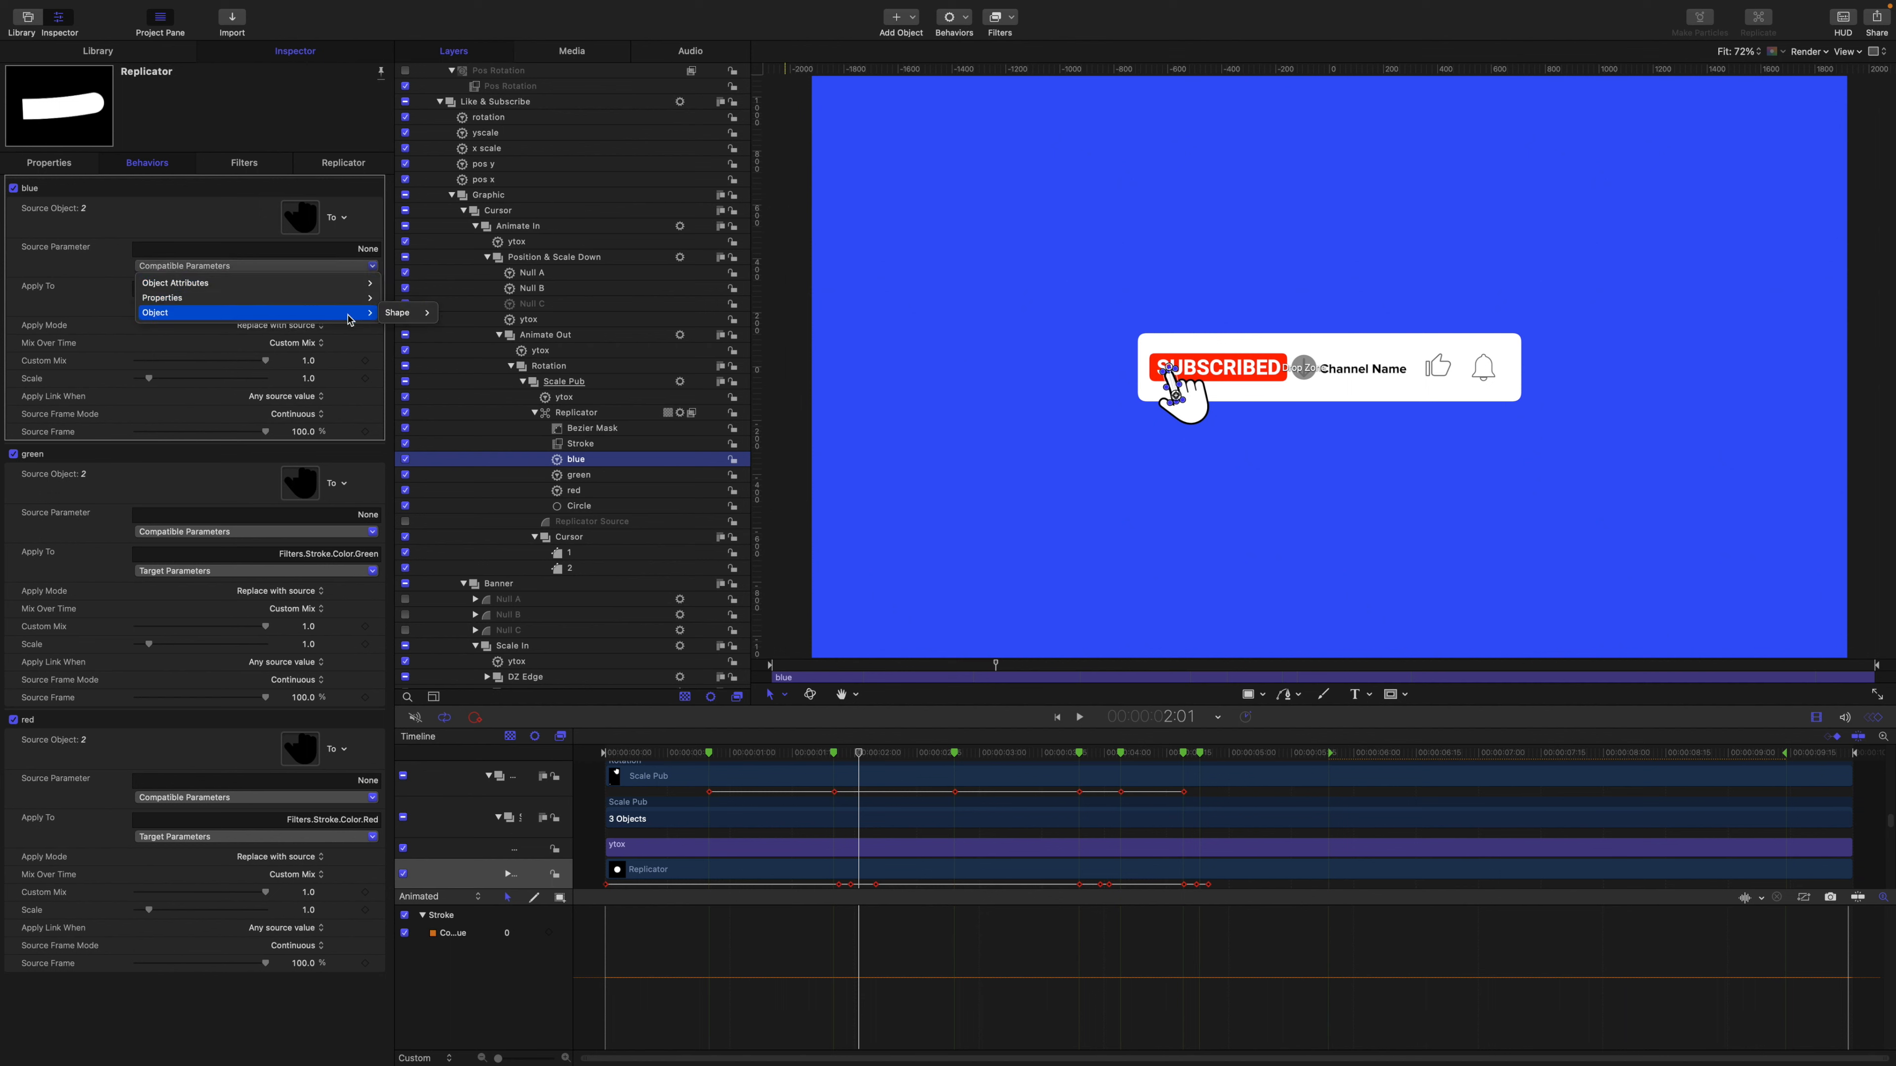
mouse_move(469, 327)
mouse_move(552, 327)
left_click(603, 357)
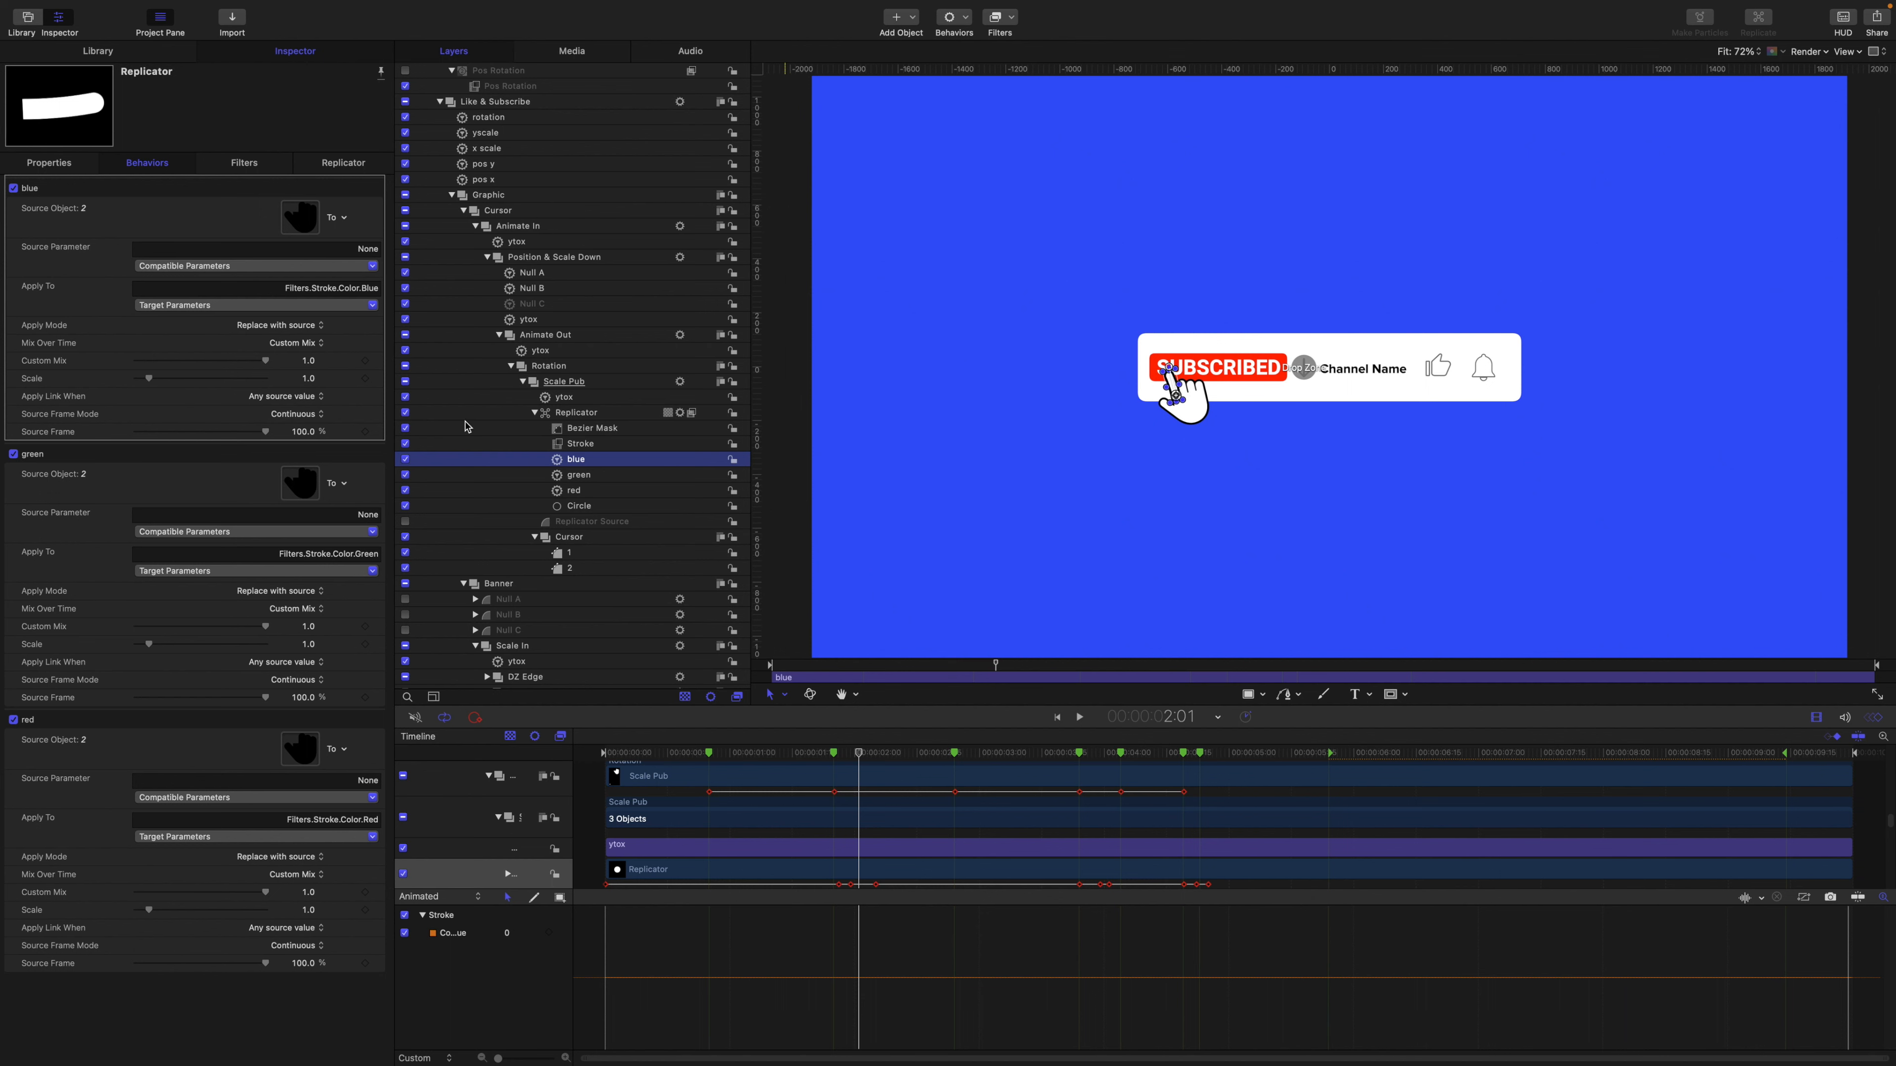
Set the green link's source parameter to the Green channel of the shape's Fill Color.
left_click(352, 549)
mouse_move(349, 598)
mouse_move(407, 595)
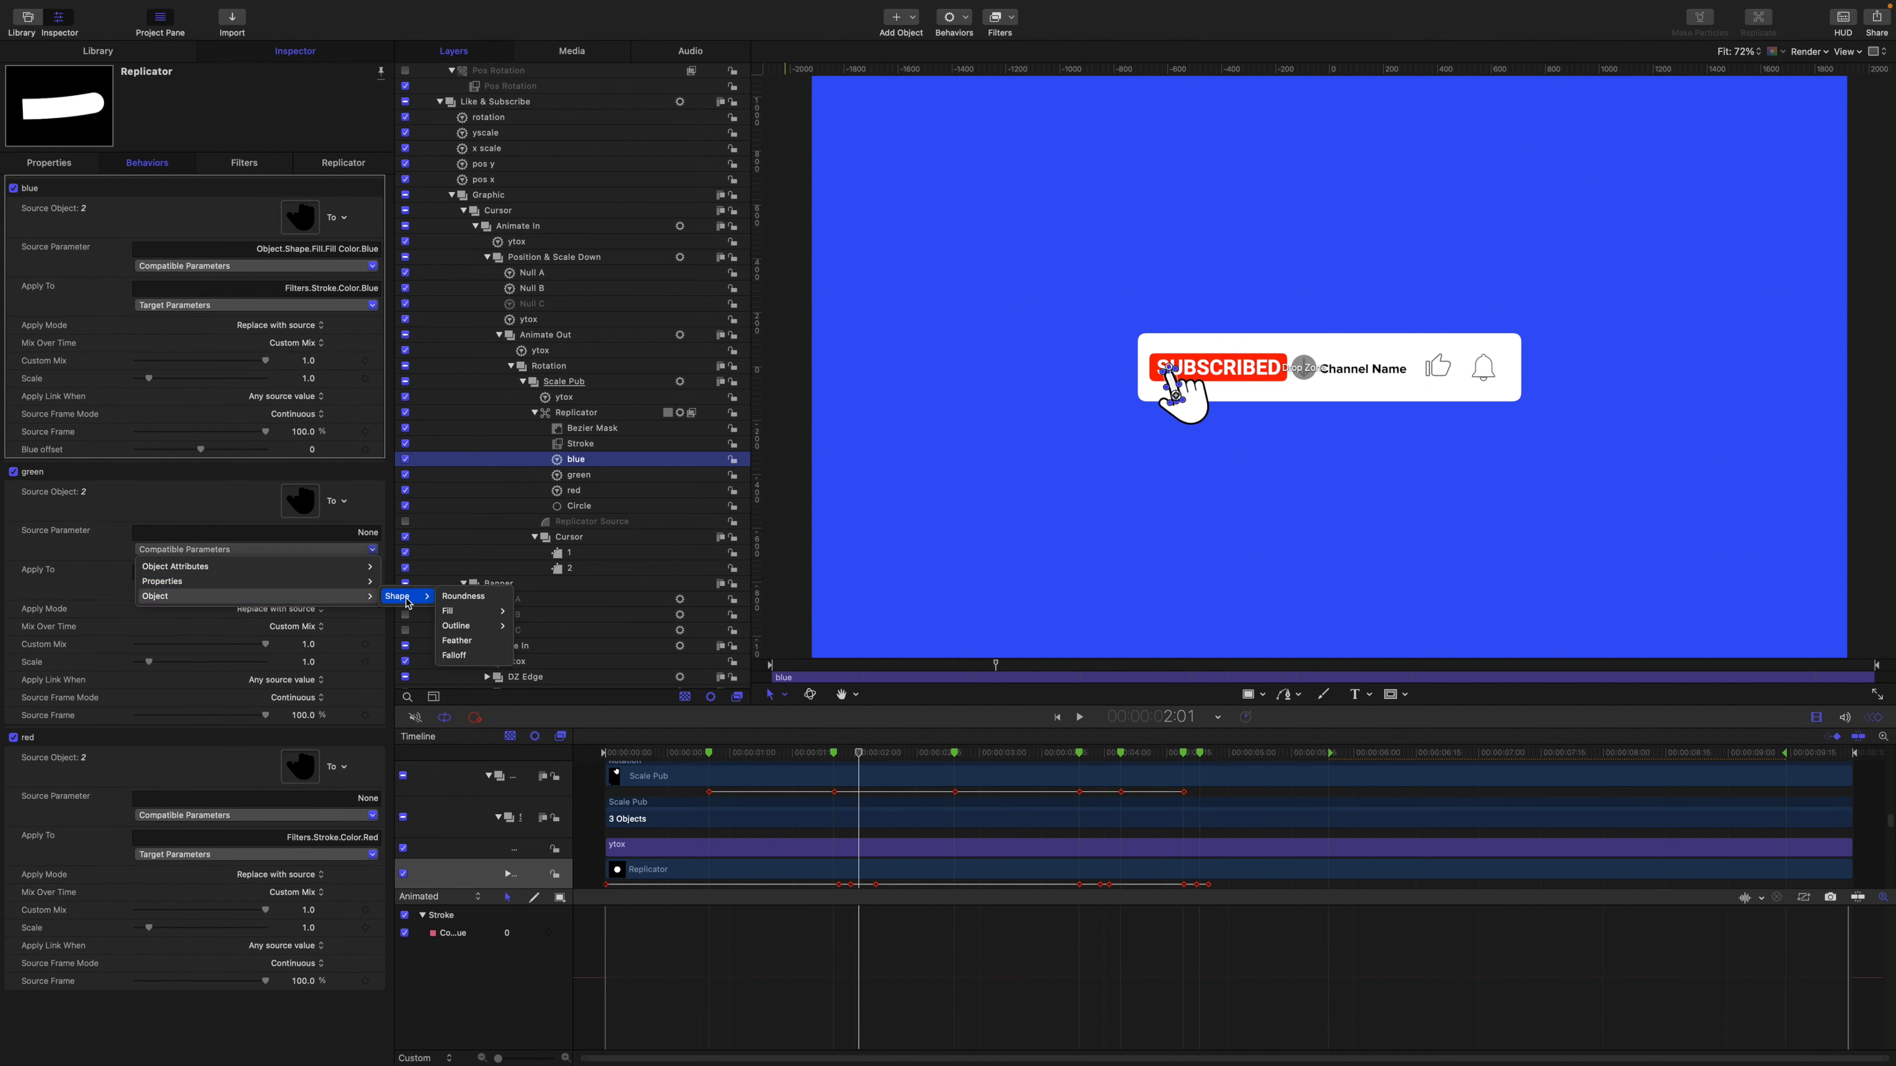
mouse_move(470, 611)
mouse_move(548, 611)
left_click(605, 628)
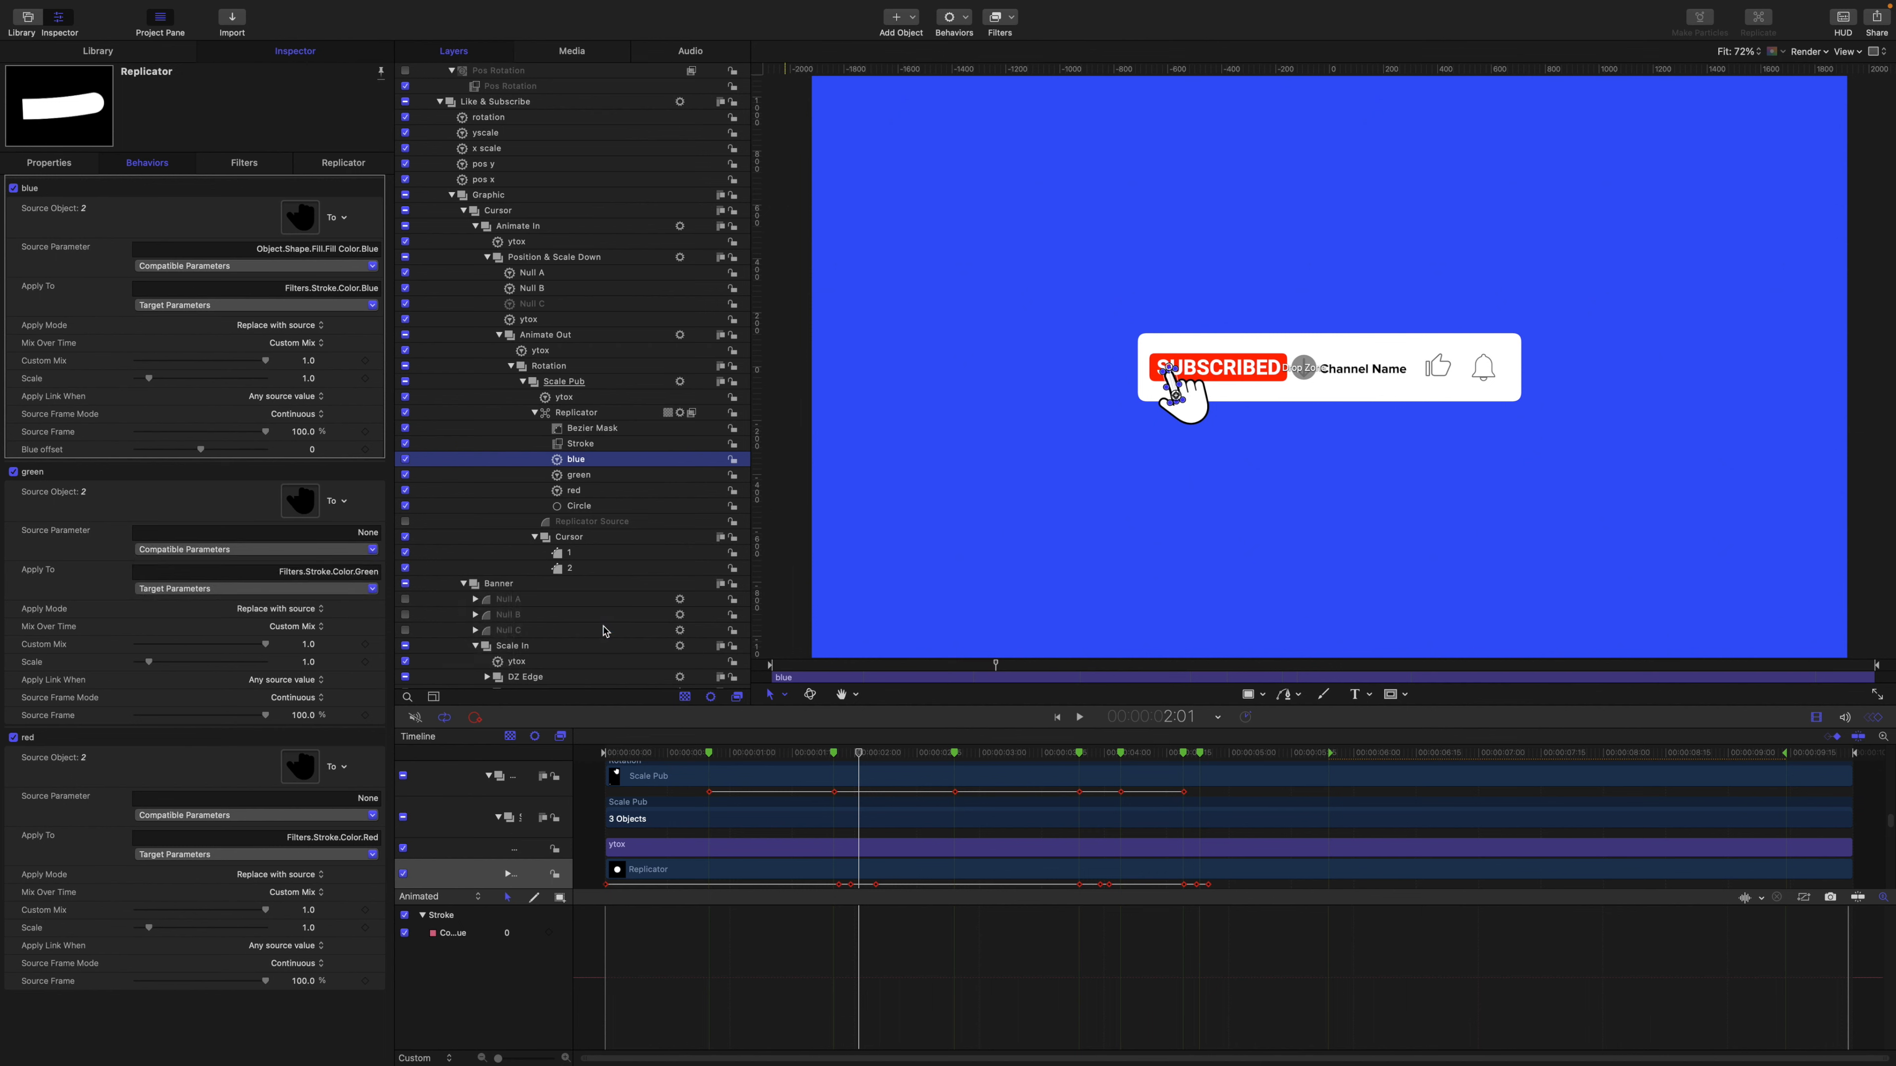
Set the red link's source parameter to the Red channel of the shape's Fill Color.
left_click(340, 837)
mouse_move(343, 879)
mouse_move(407, 879)
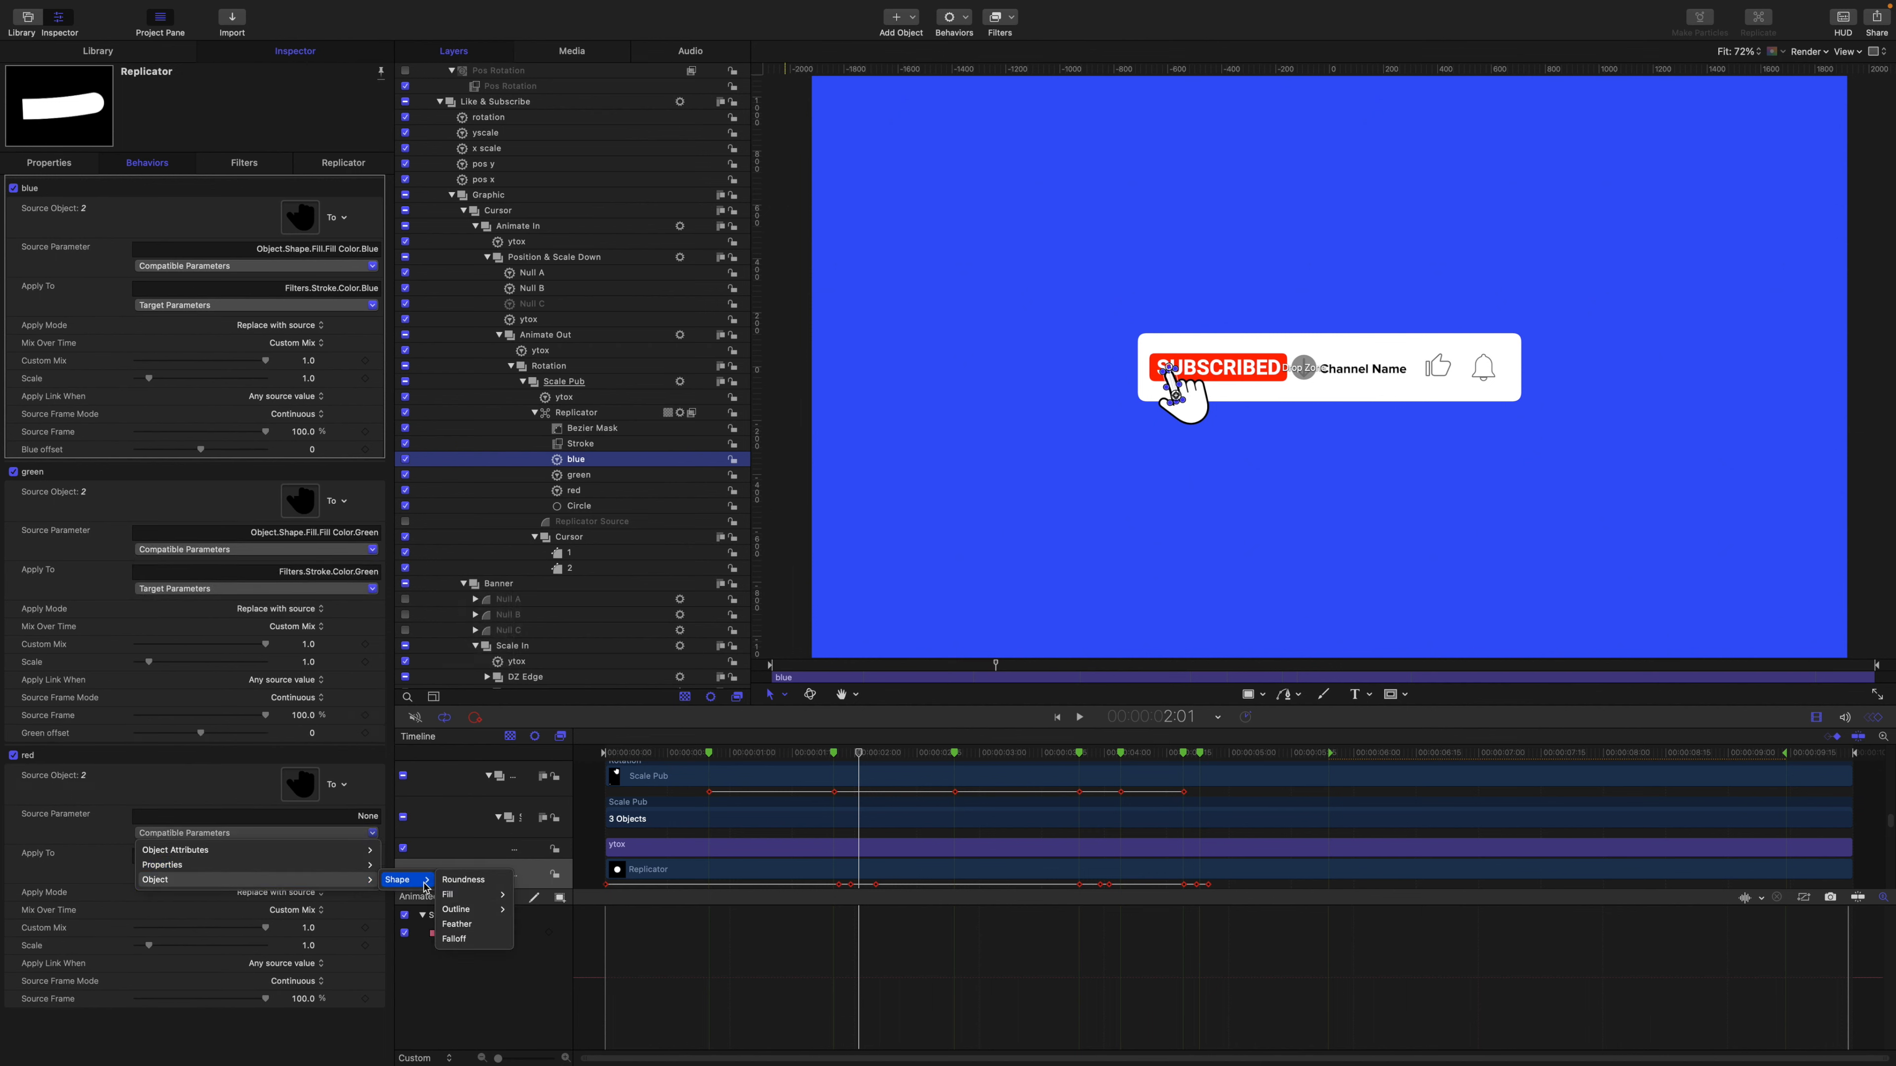
mouse_move(466, 895)
mouse_move(548, 895)
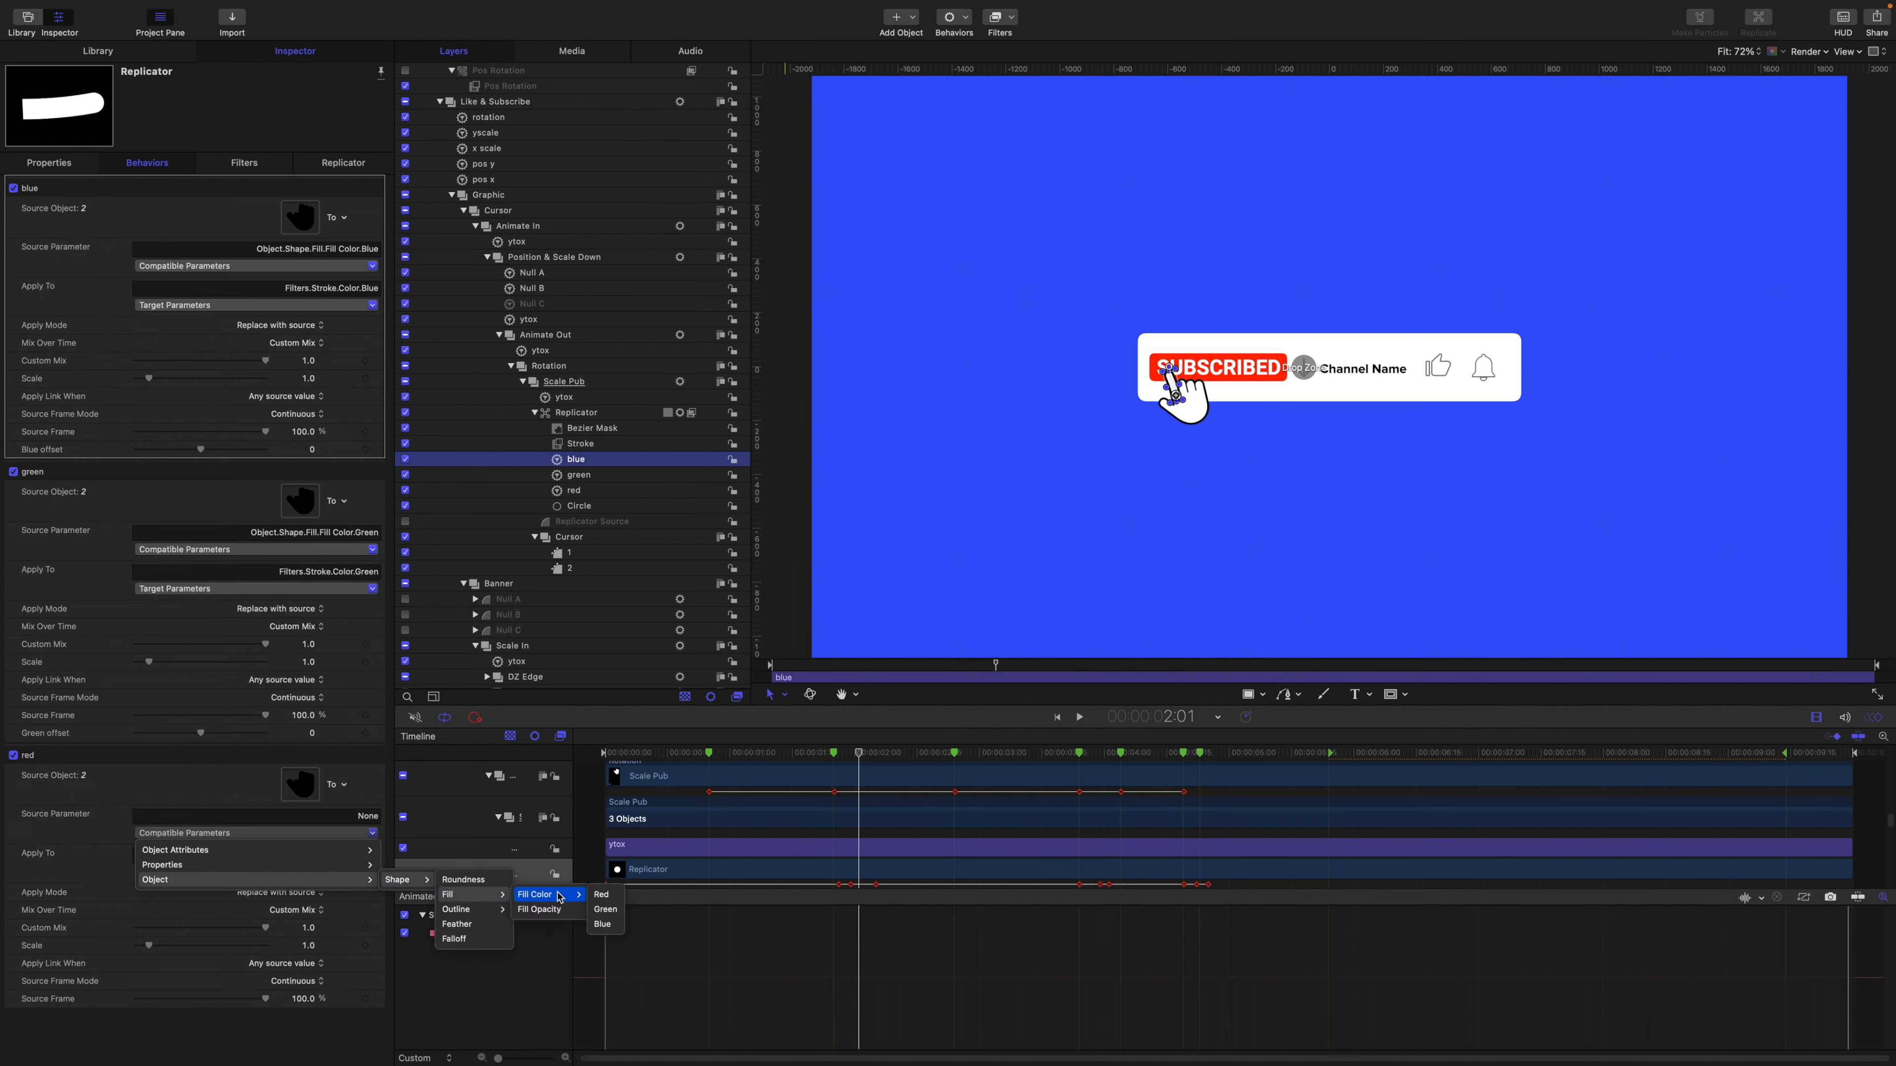
left_click(614, 897)
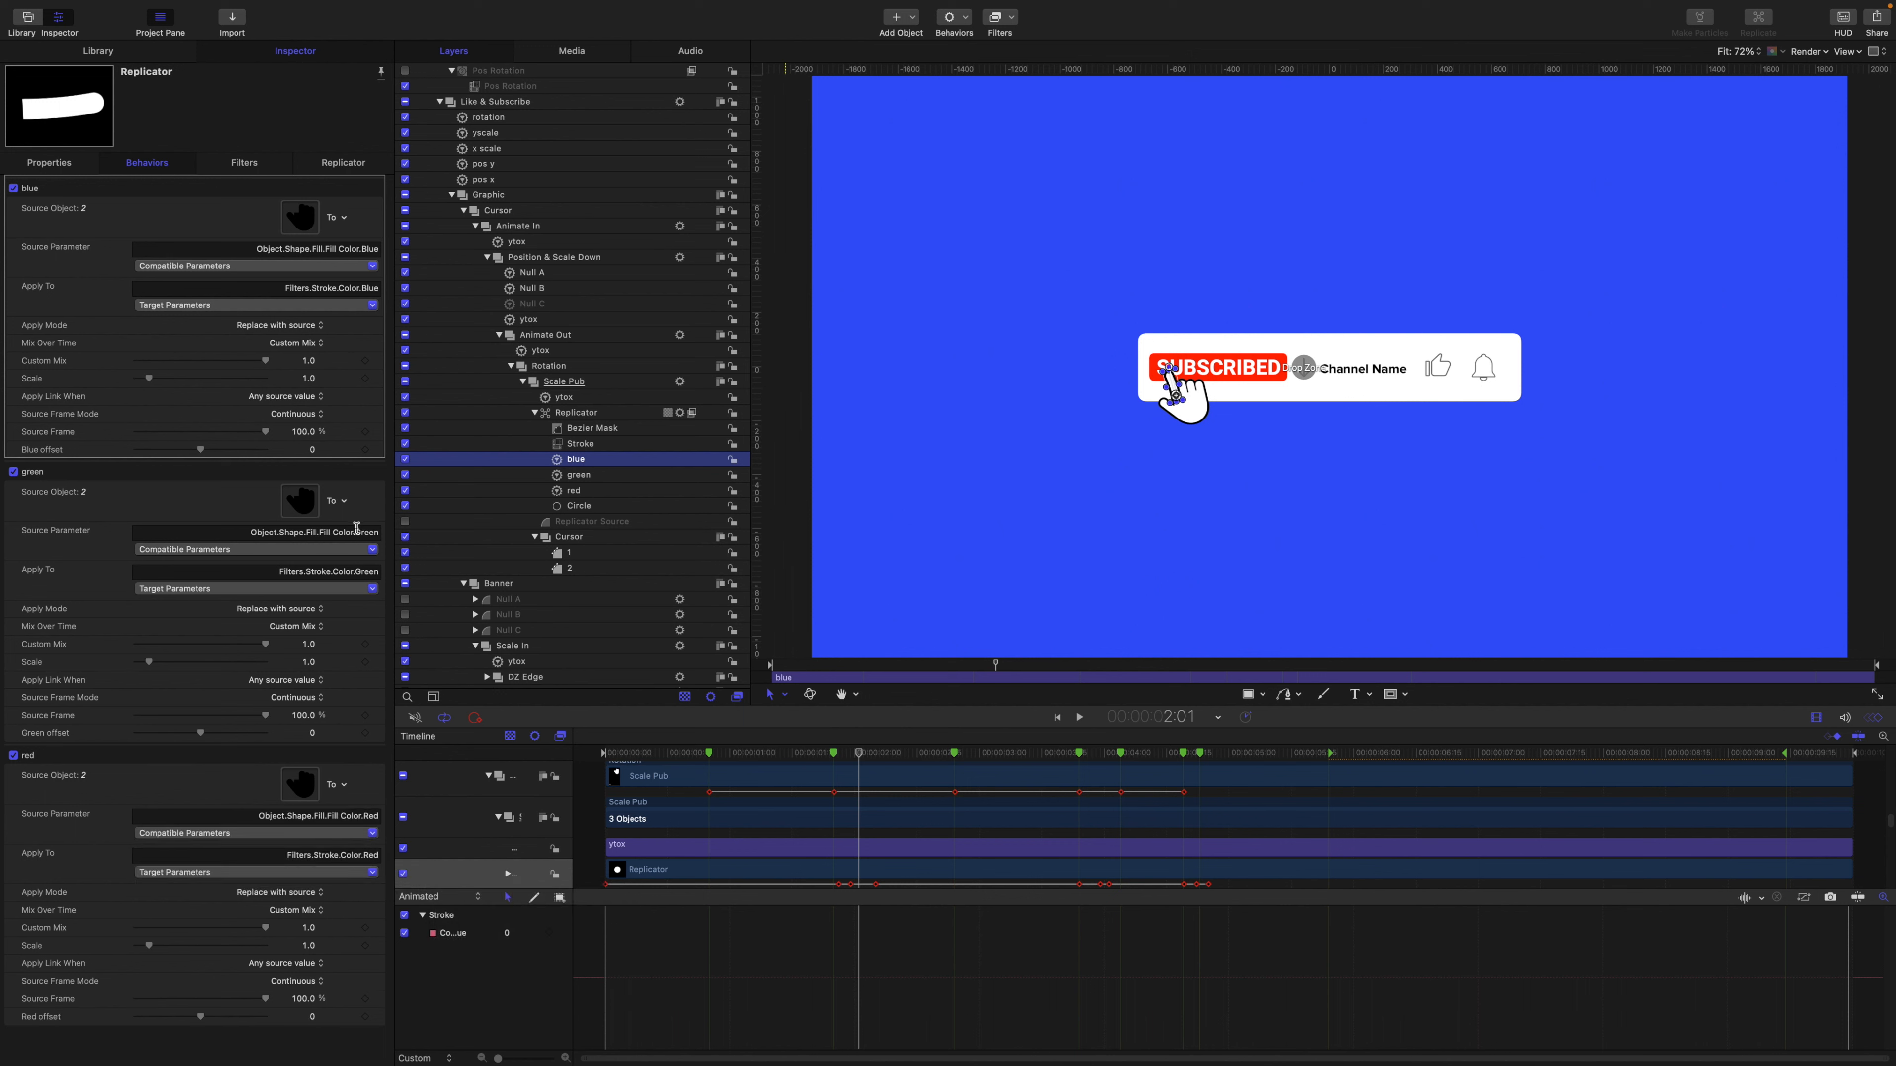
Test the linked stroke color by filling cursor shape 2 with yellow-orange and light blue, and undo both color changes.
left_click(569, 569)
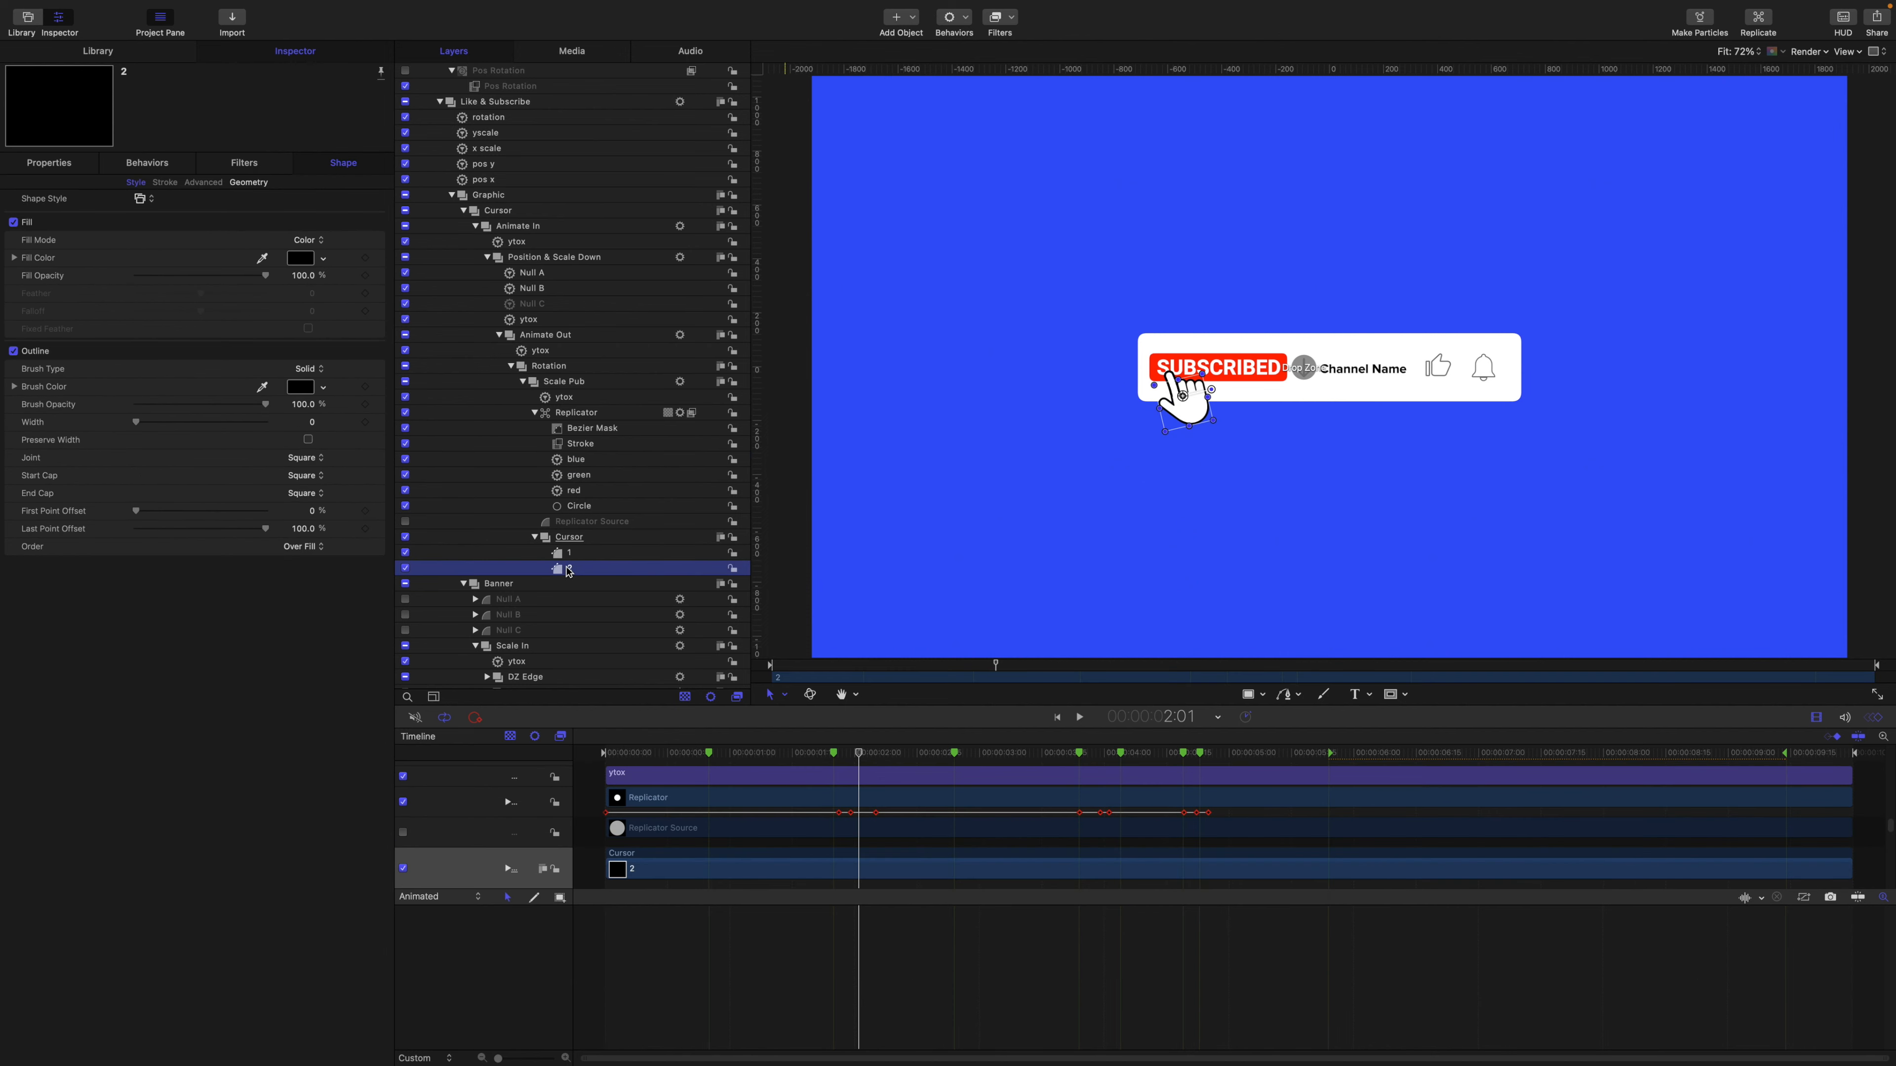
left_click(325, 260)
left_click(342, 290)
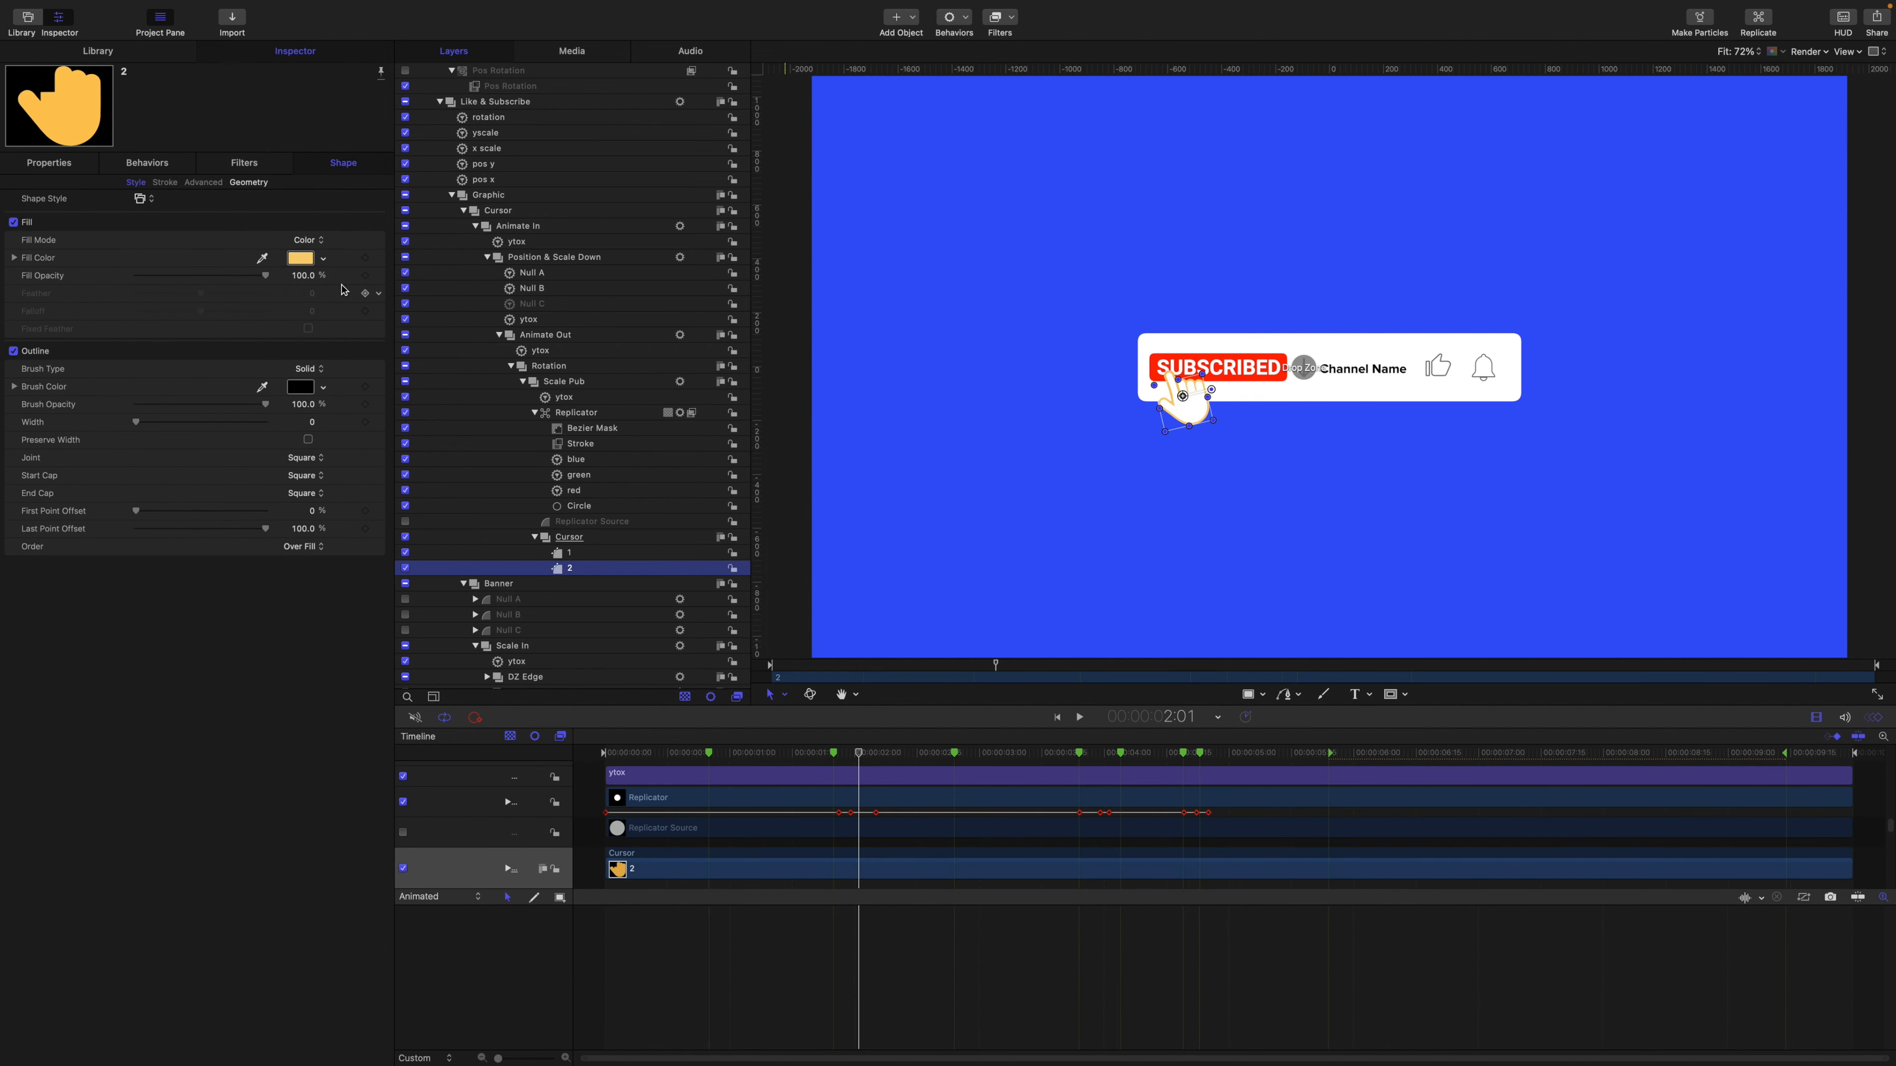
left_click(325, 259)
left_click(368, 352)
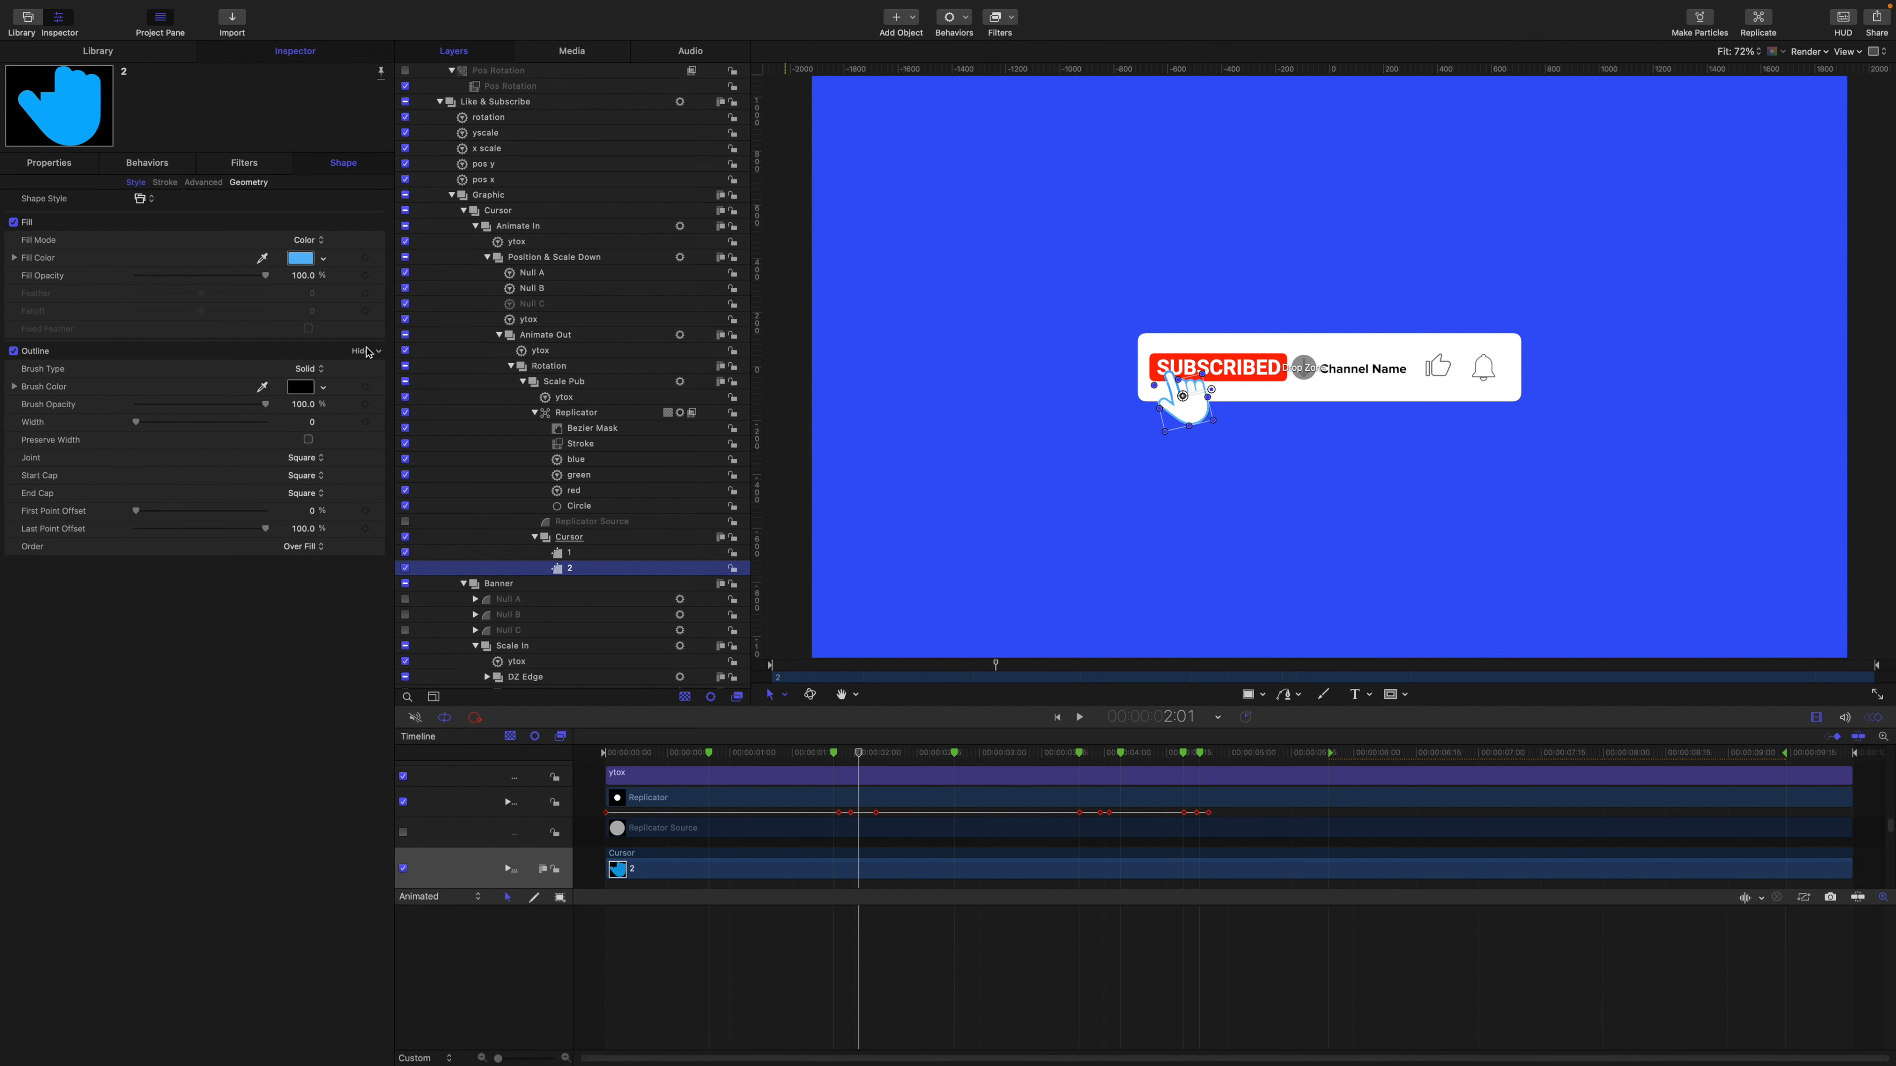
key("super+z")
key("super+z")
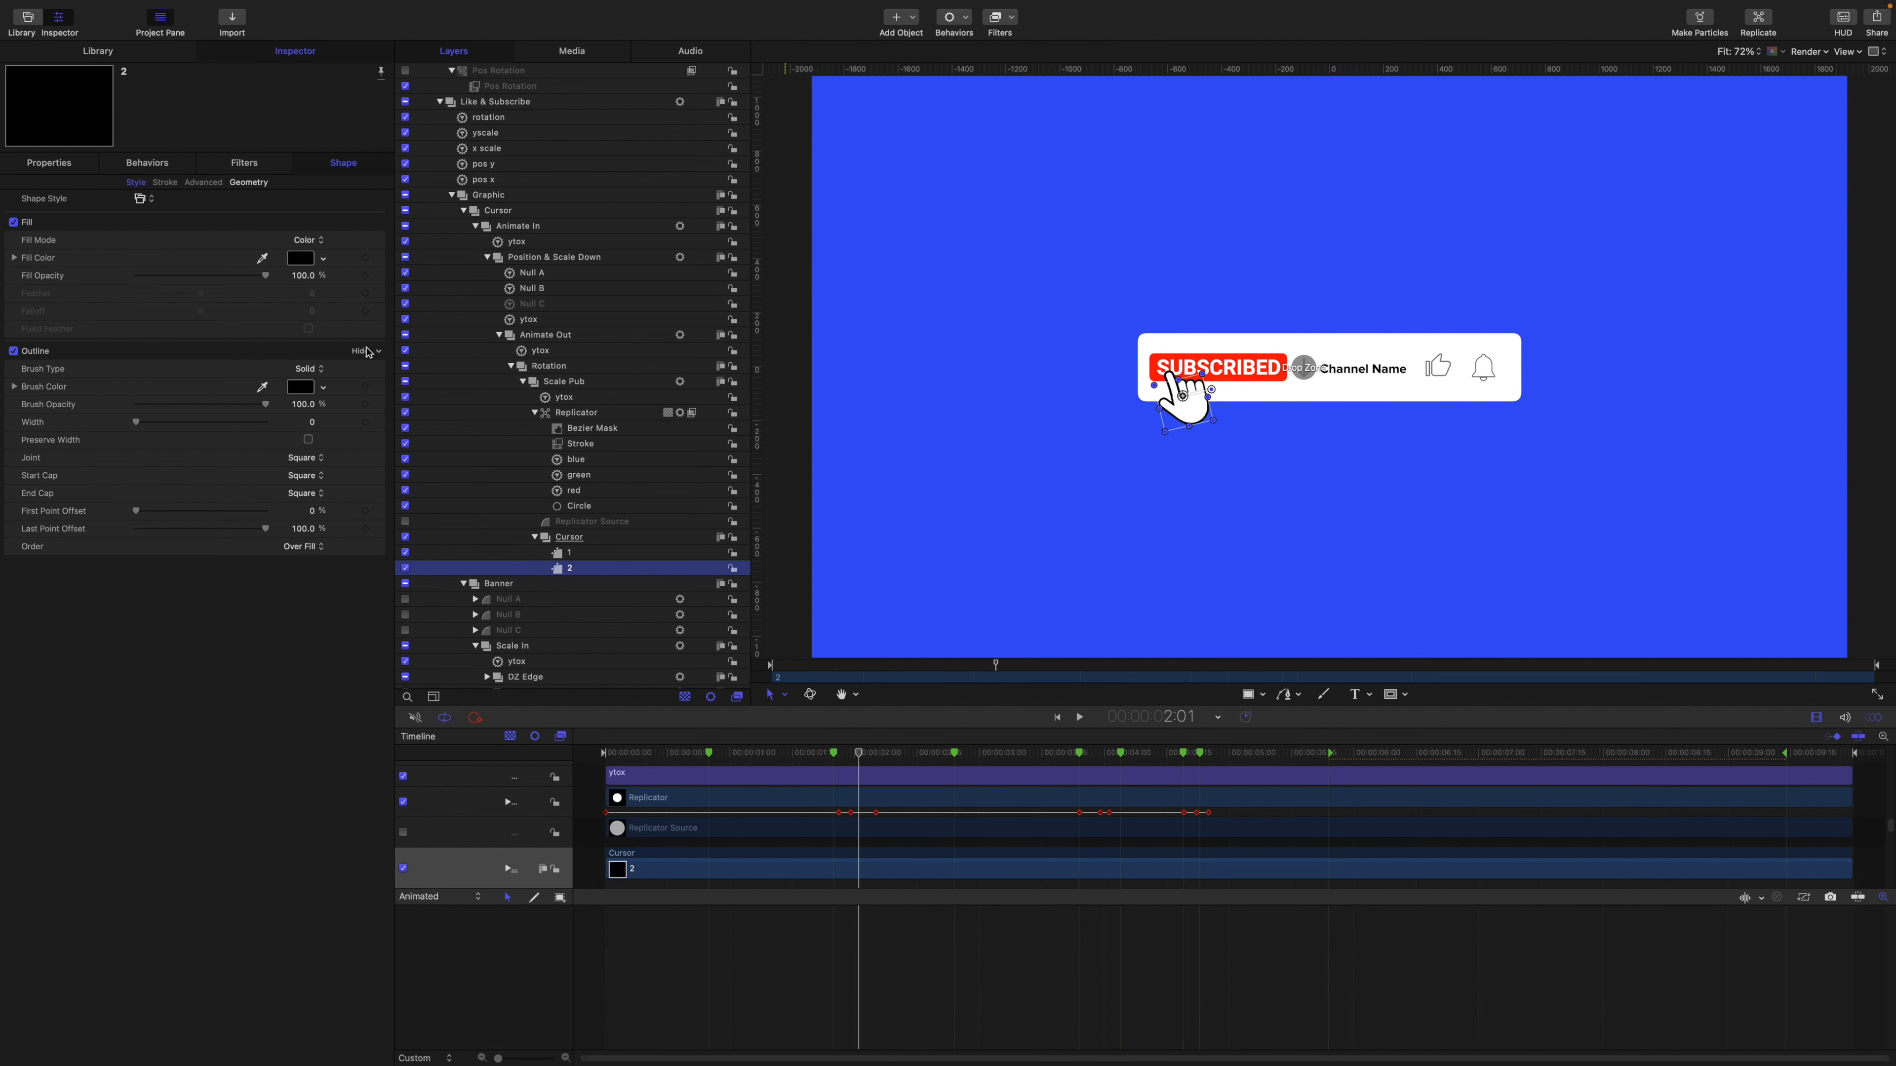
Hide the on-screen overlays in the canvas.
key("super+slash")
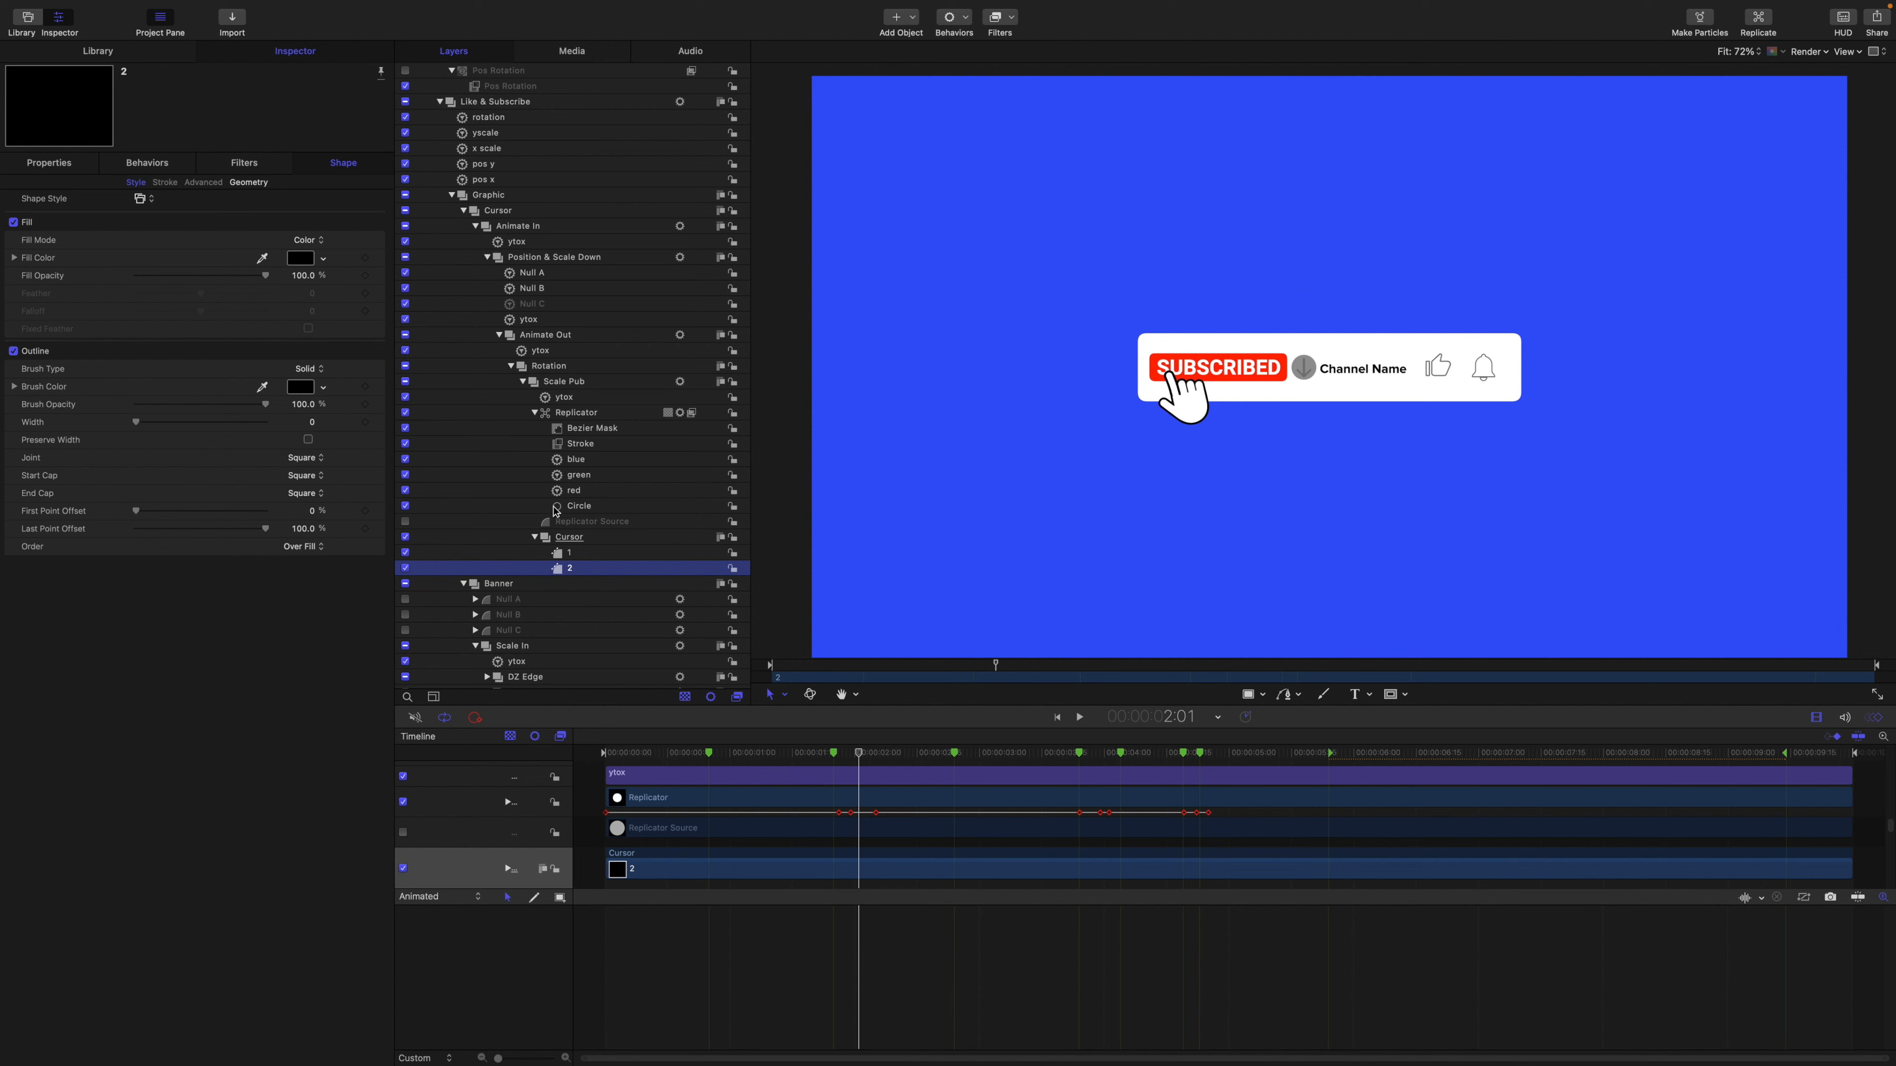
Add a Link parameter behavior to cursor shape 1's Fill Color with the Replicator Source as its source object.
left_click(571, 556)
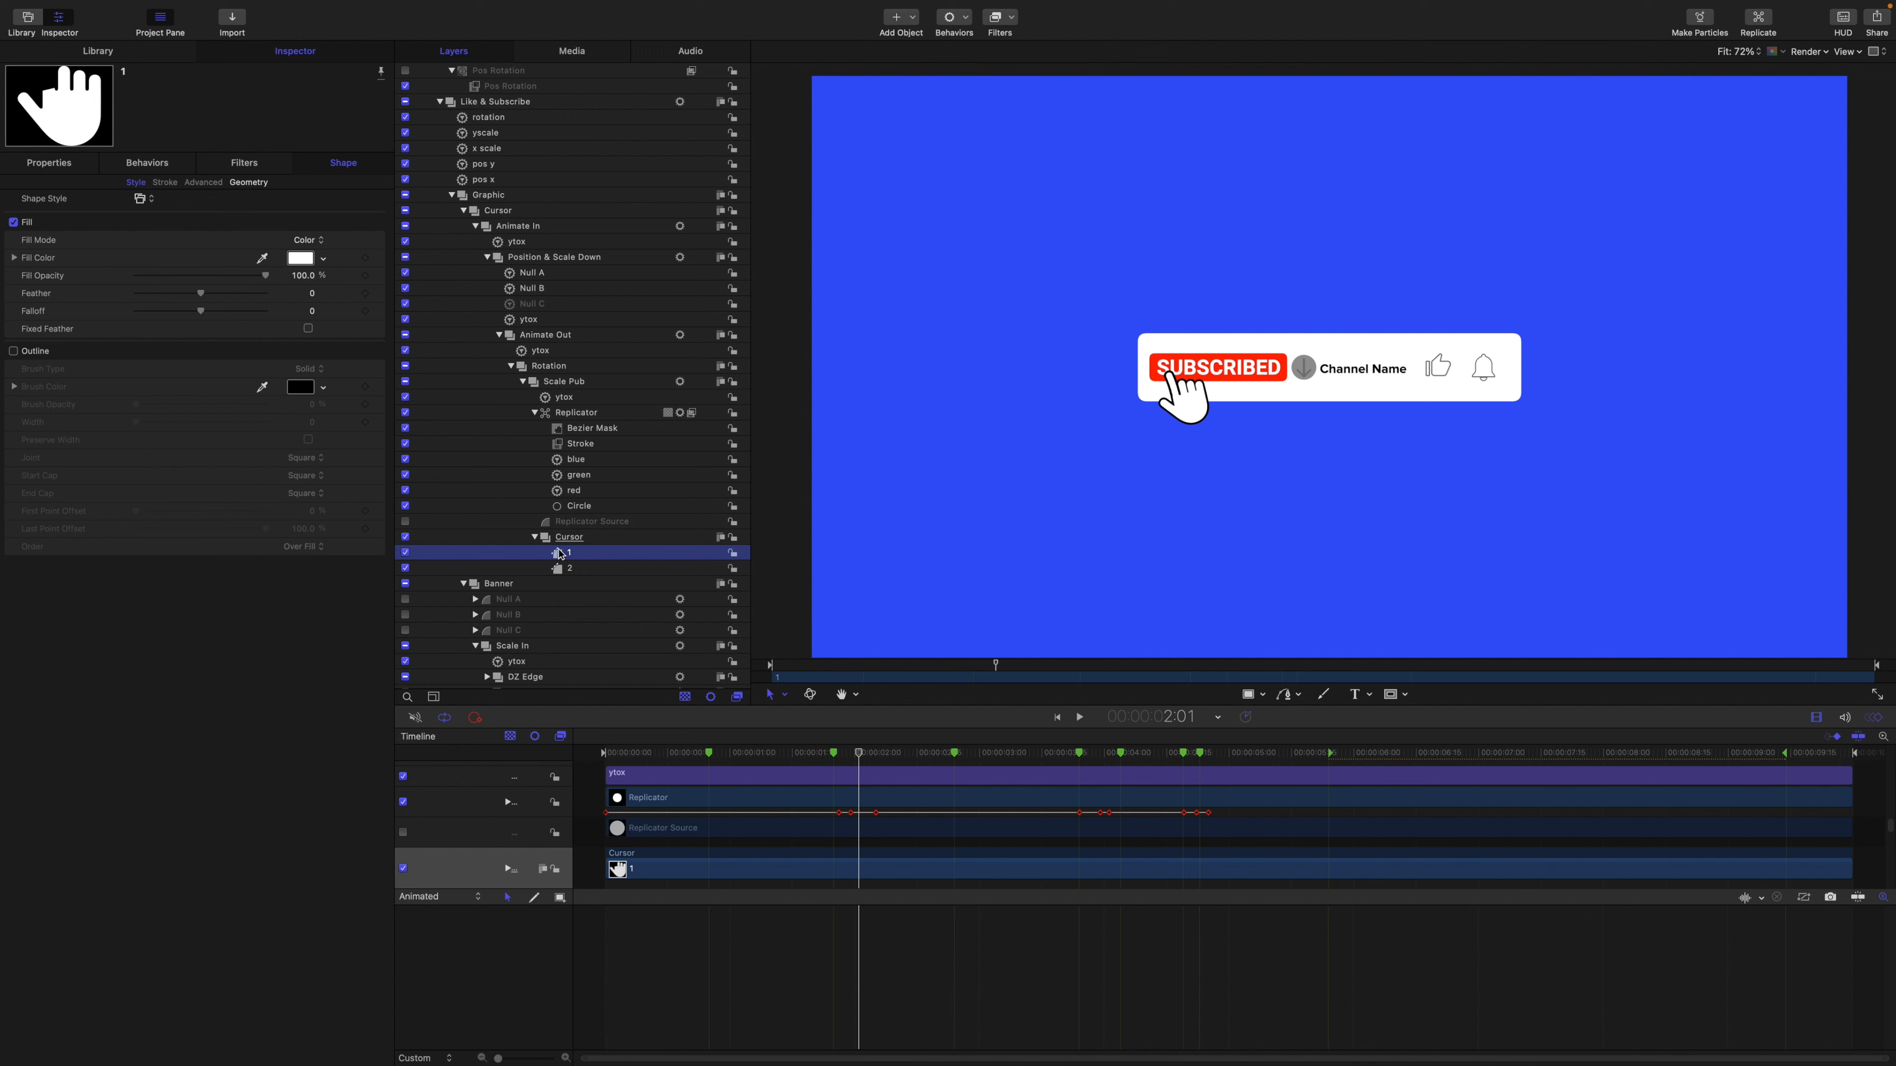
left_click(378, 258)
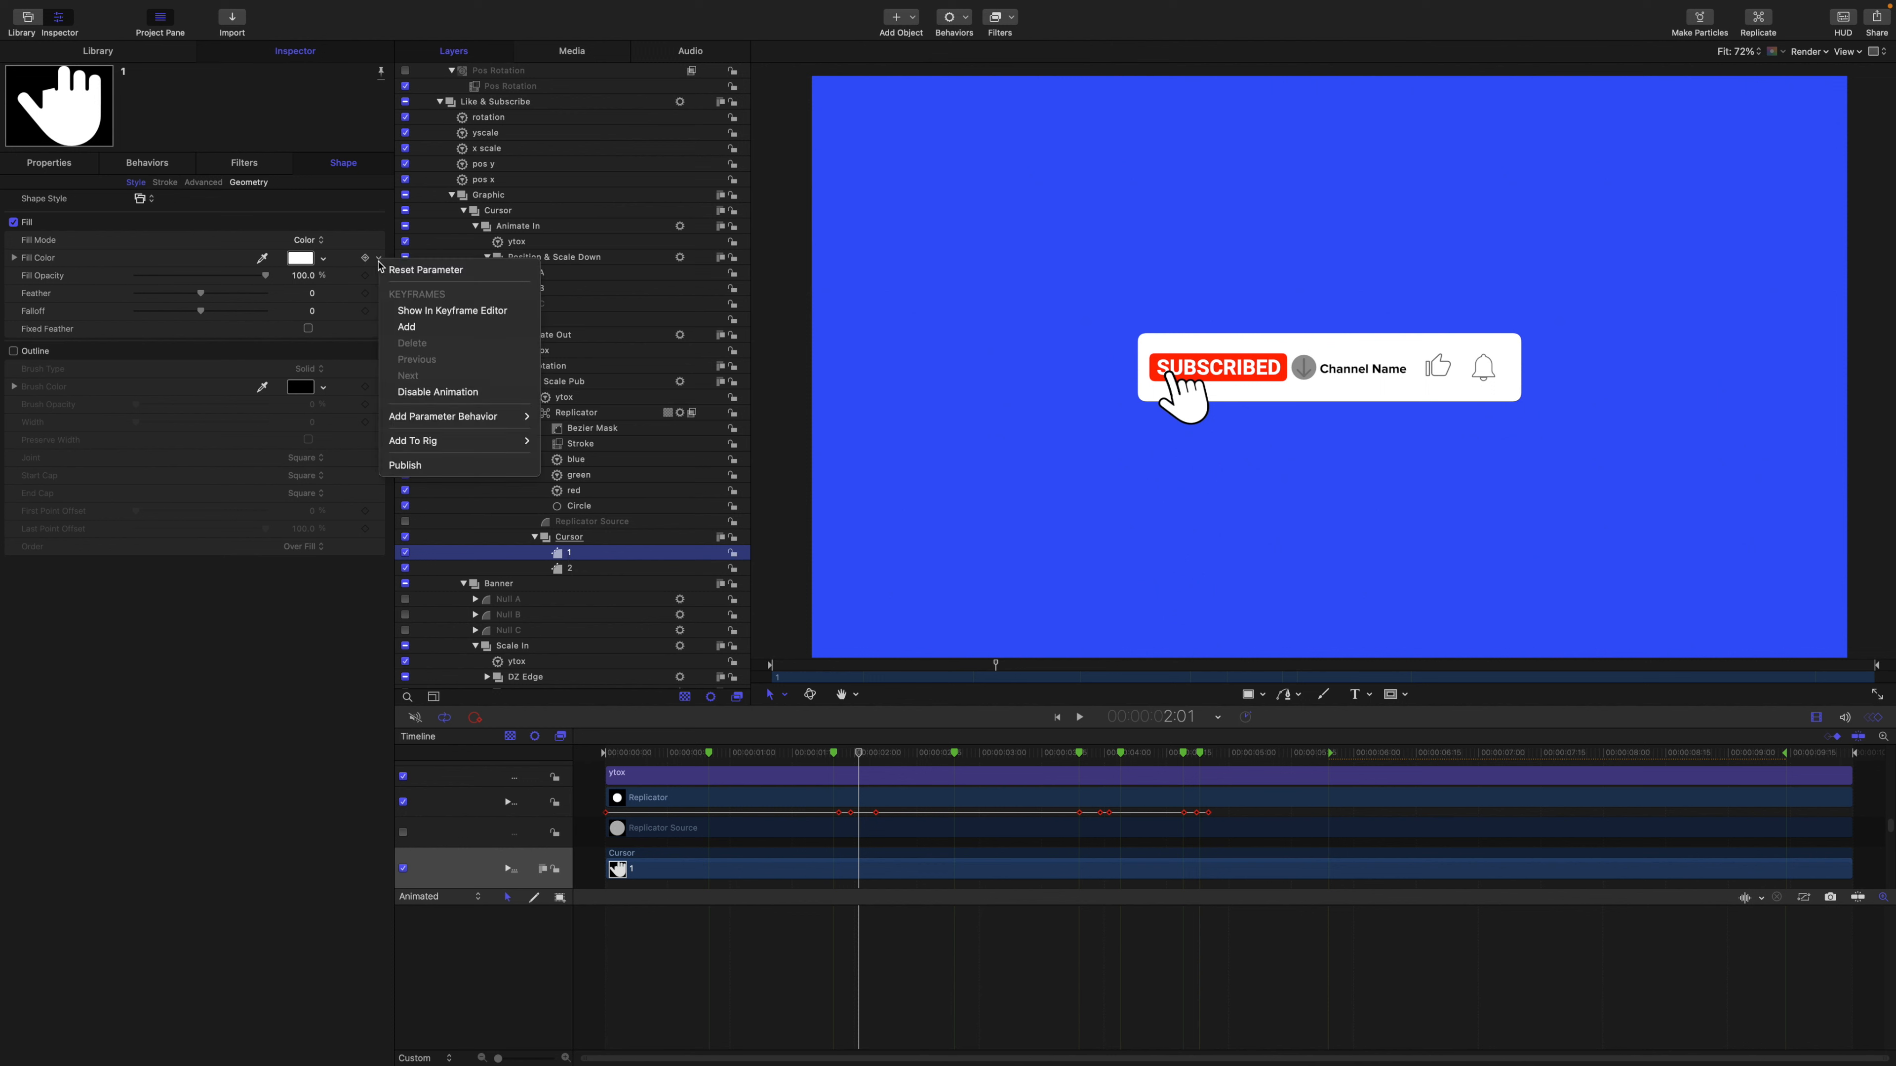
mouse_move(440, 416)
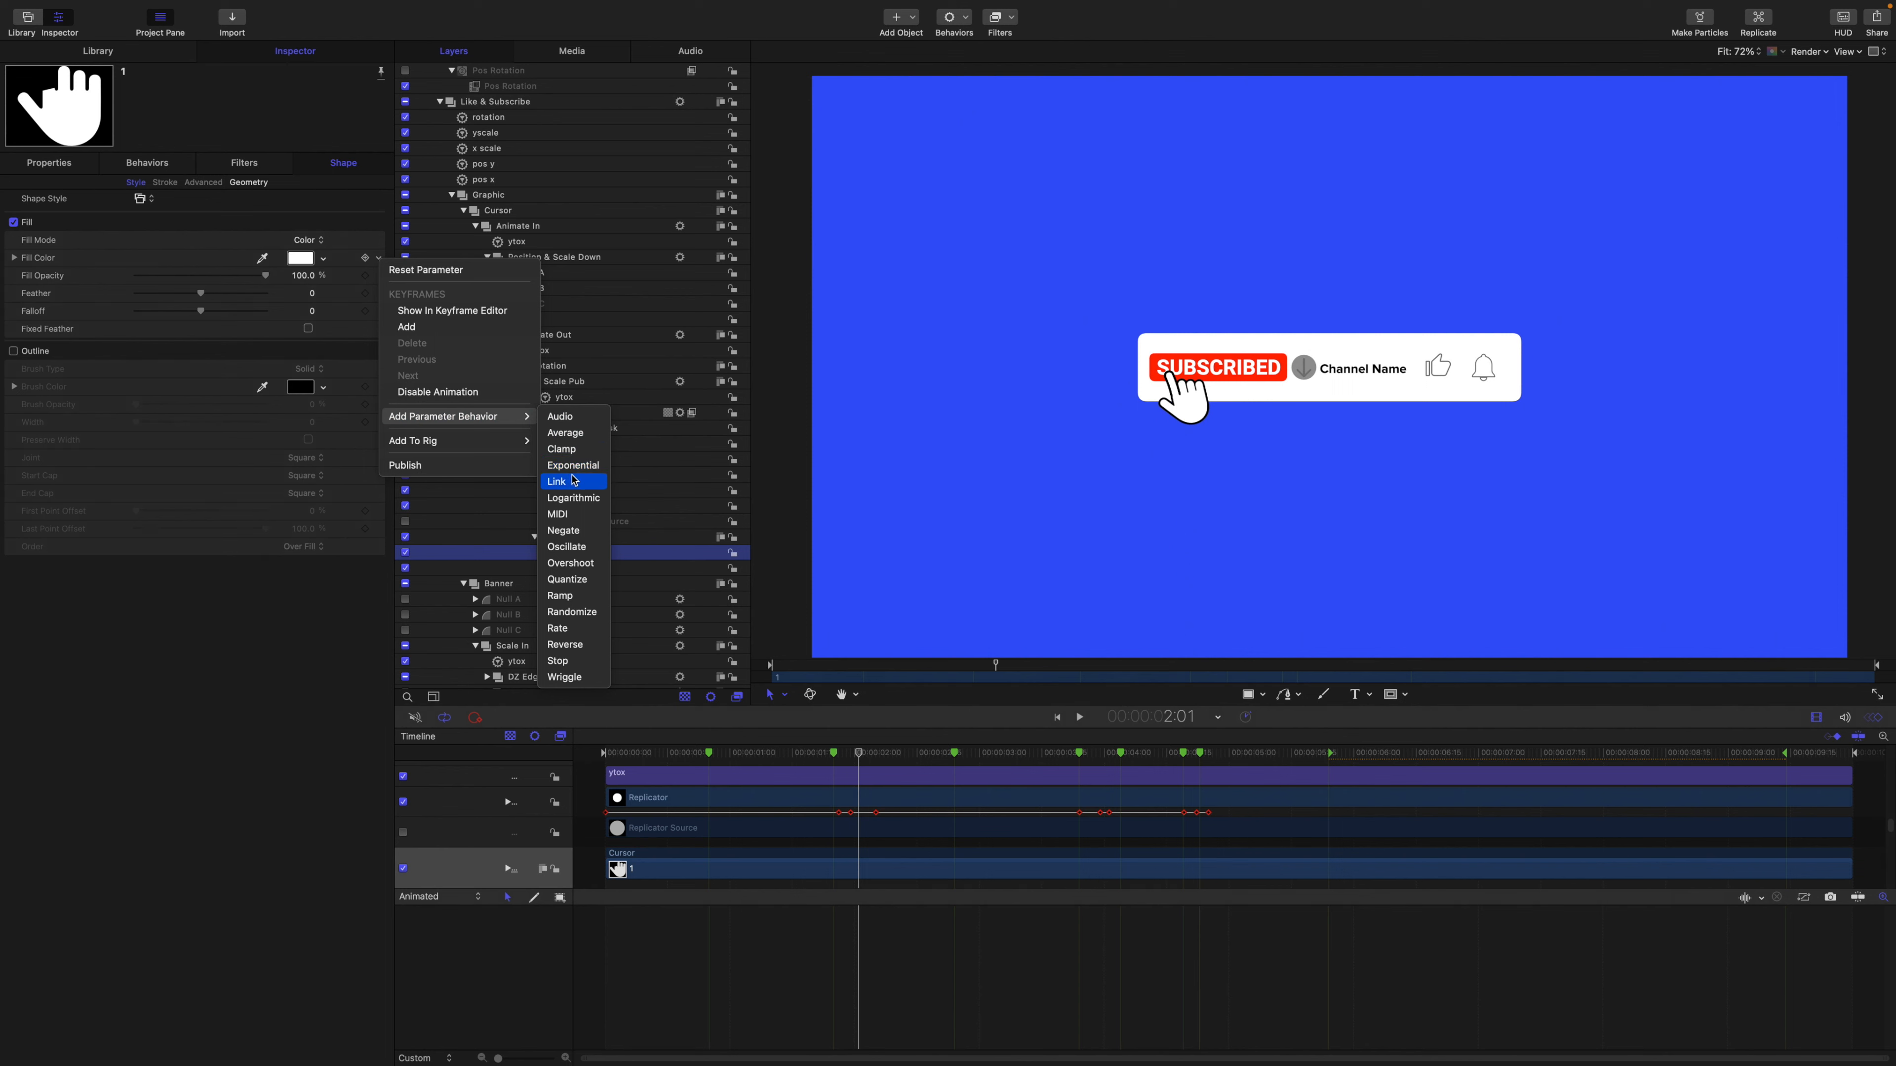
left_click(575, 493)
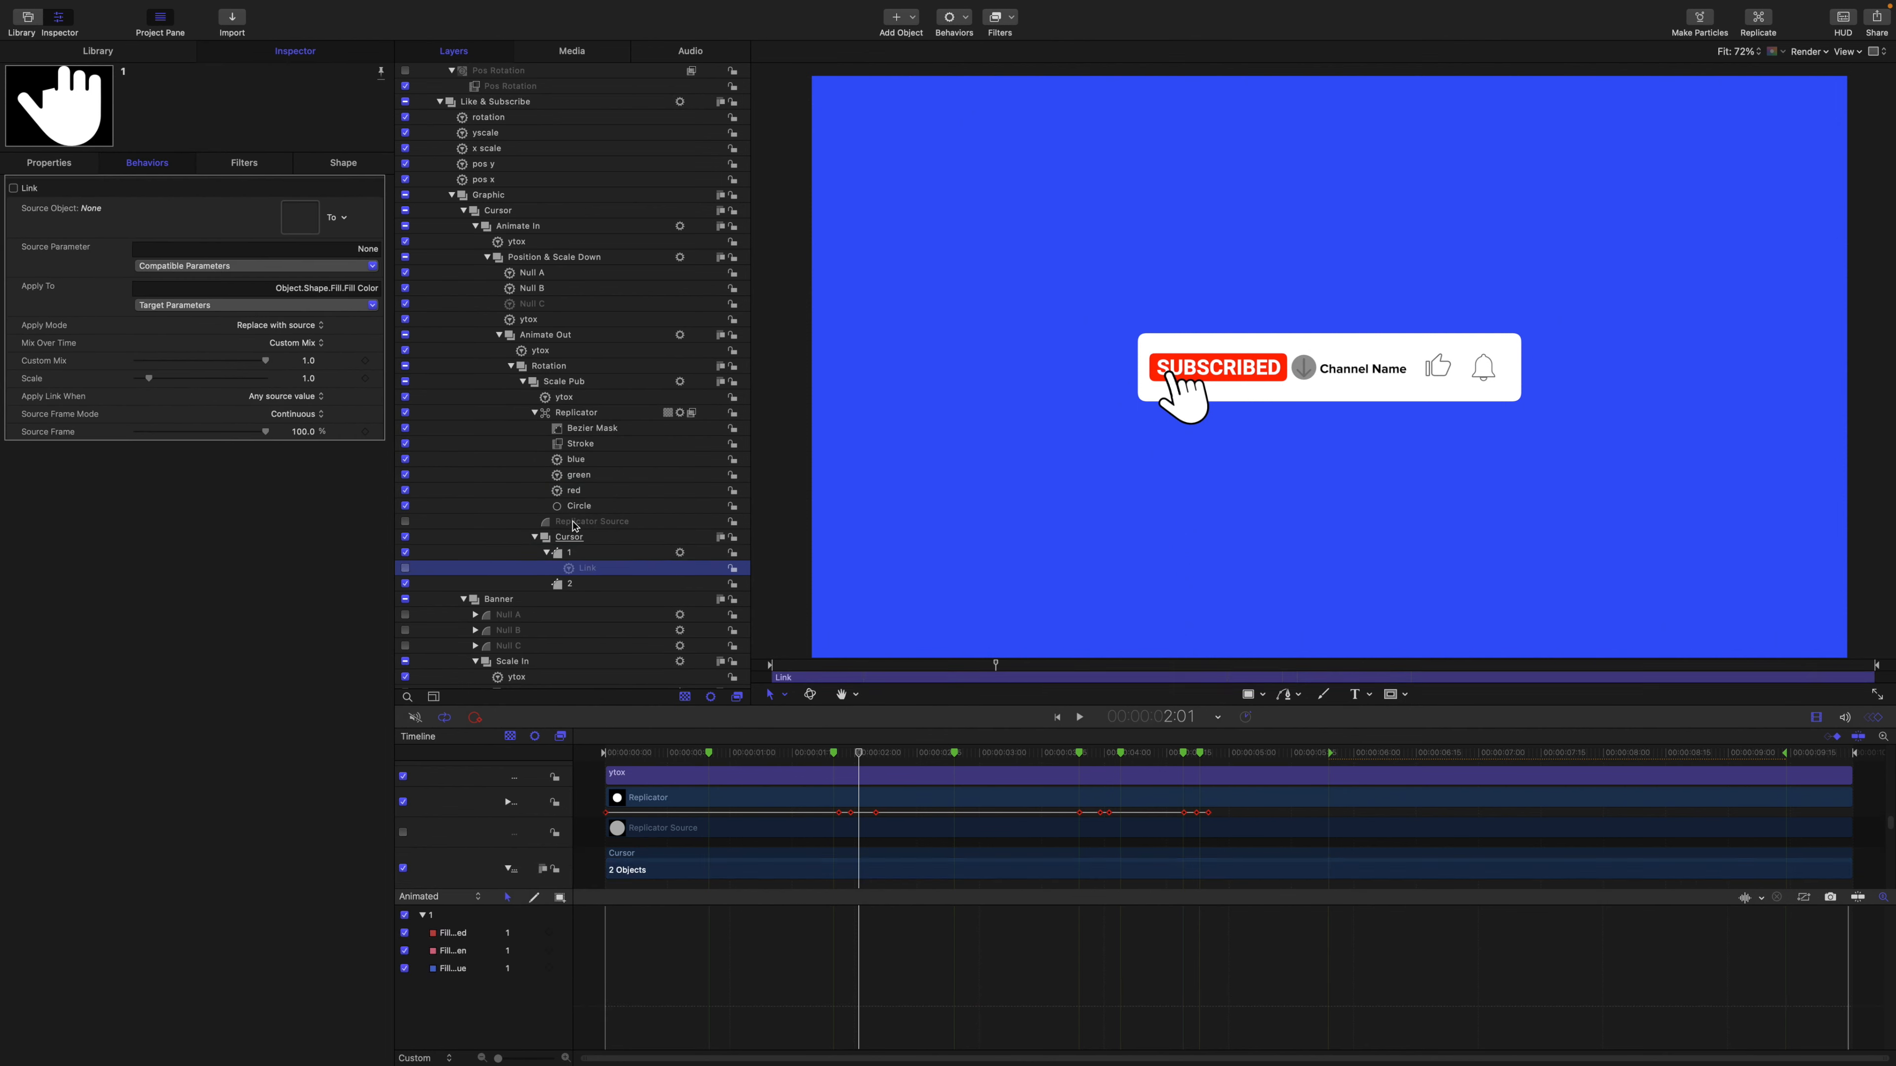
left_click_drag(576, 522, 299, 217)
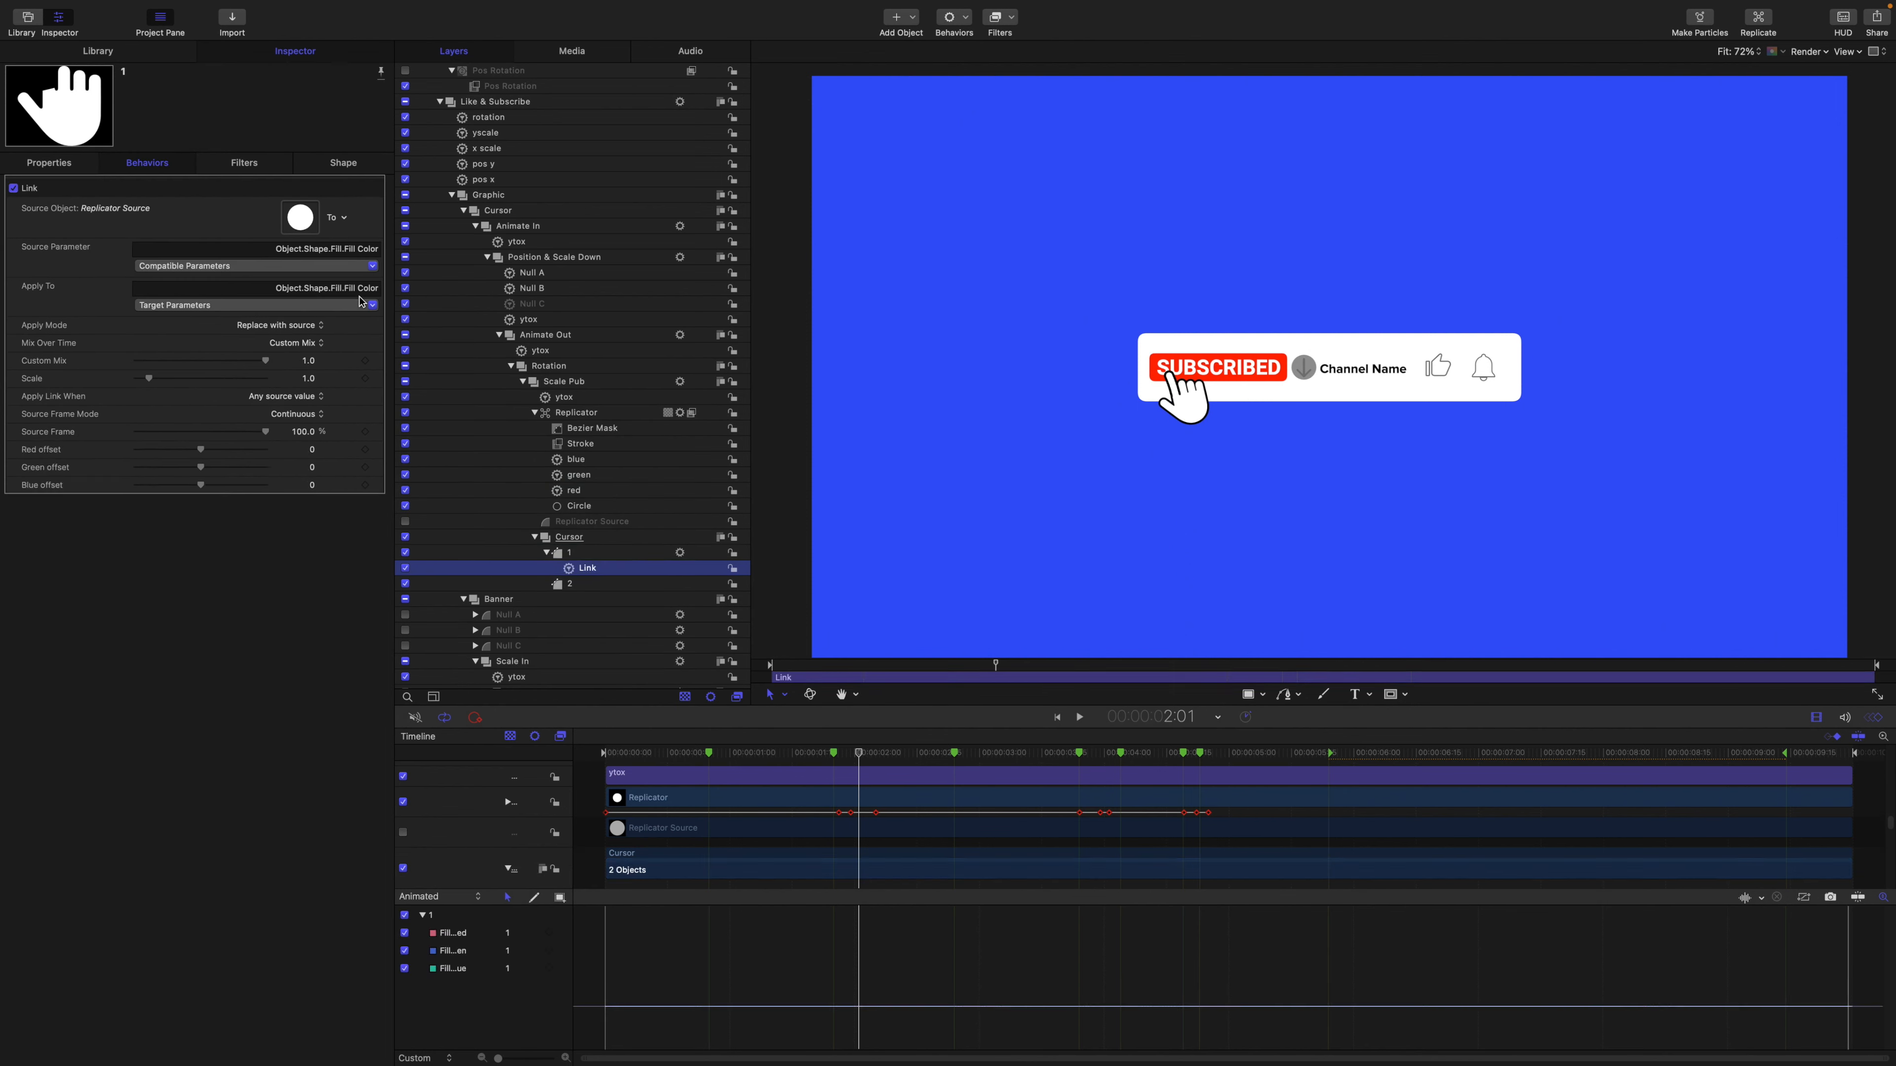
Test the fill link by coloring the Replicator Source green, and undo the color change.
left_click(579, 525)
left_click(323, 258)
left_click_drag(365, 285, 381, 329)
left_click(382, 329)
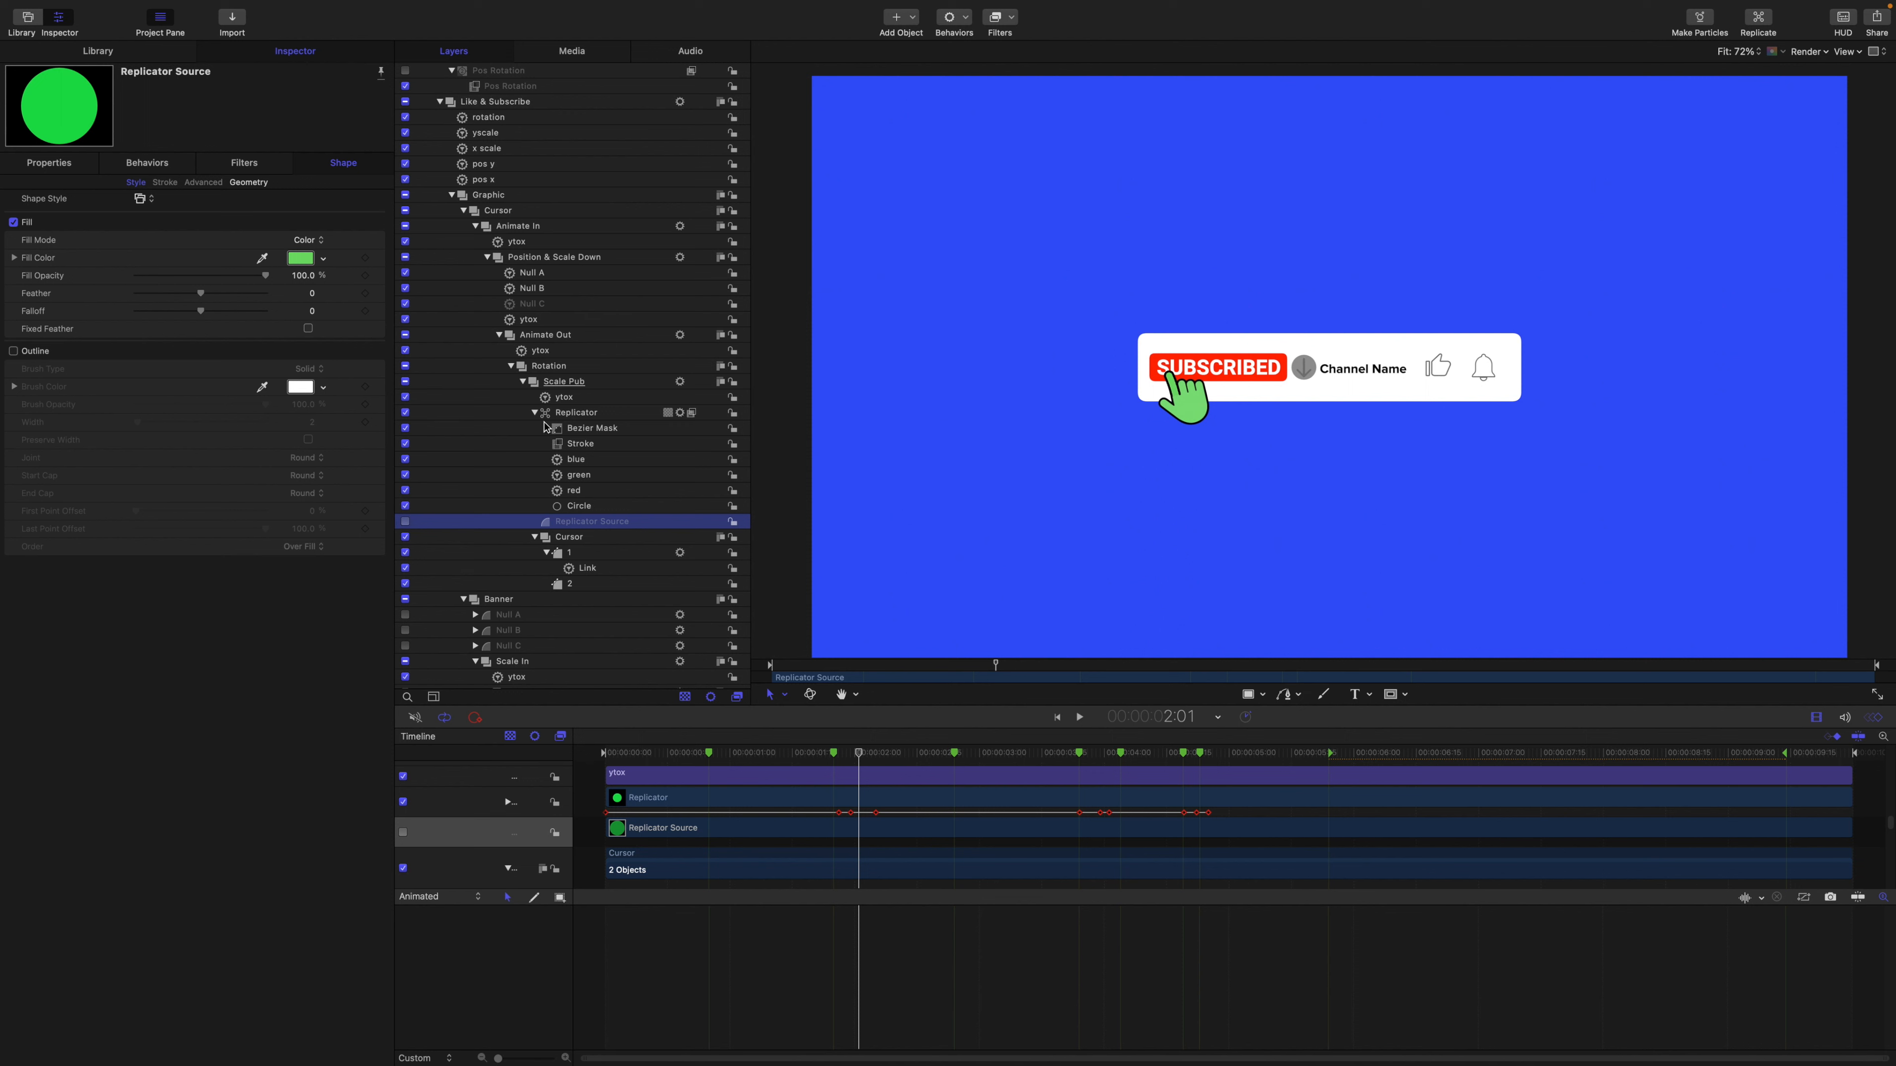
key("super+z")
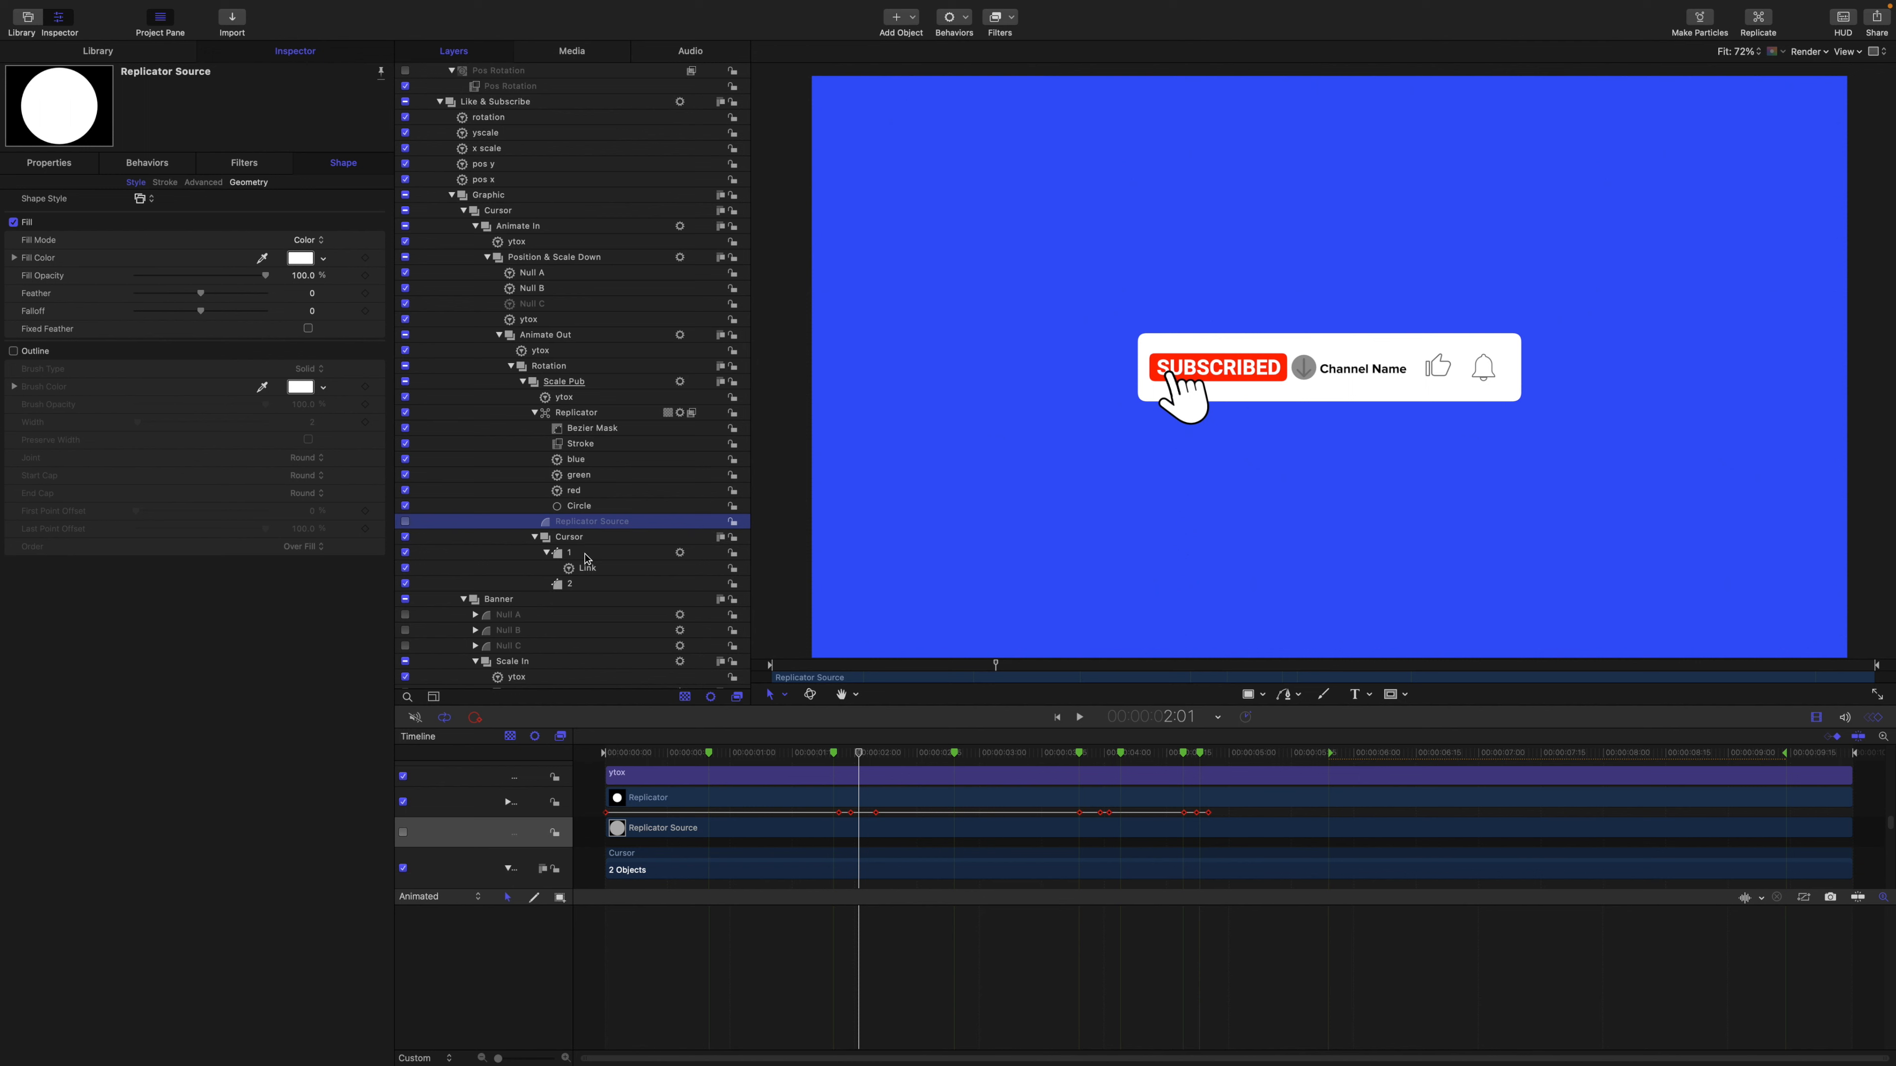
Delete the Link behavior from cursor shape 1.
left_click(587, 569)
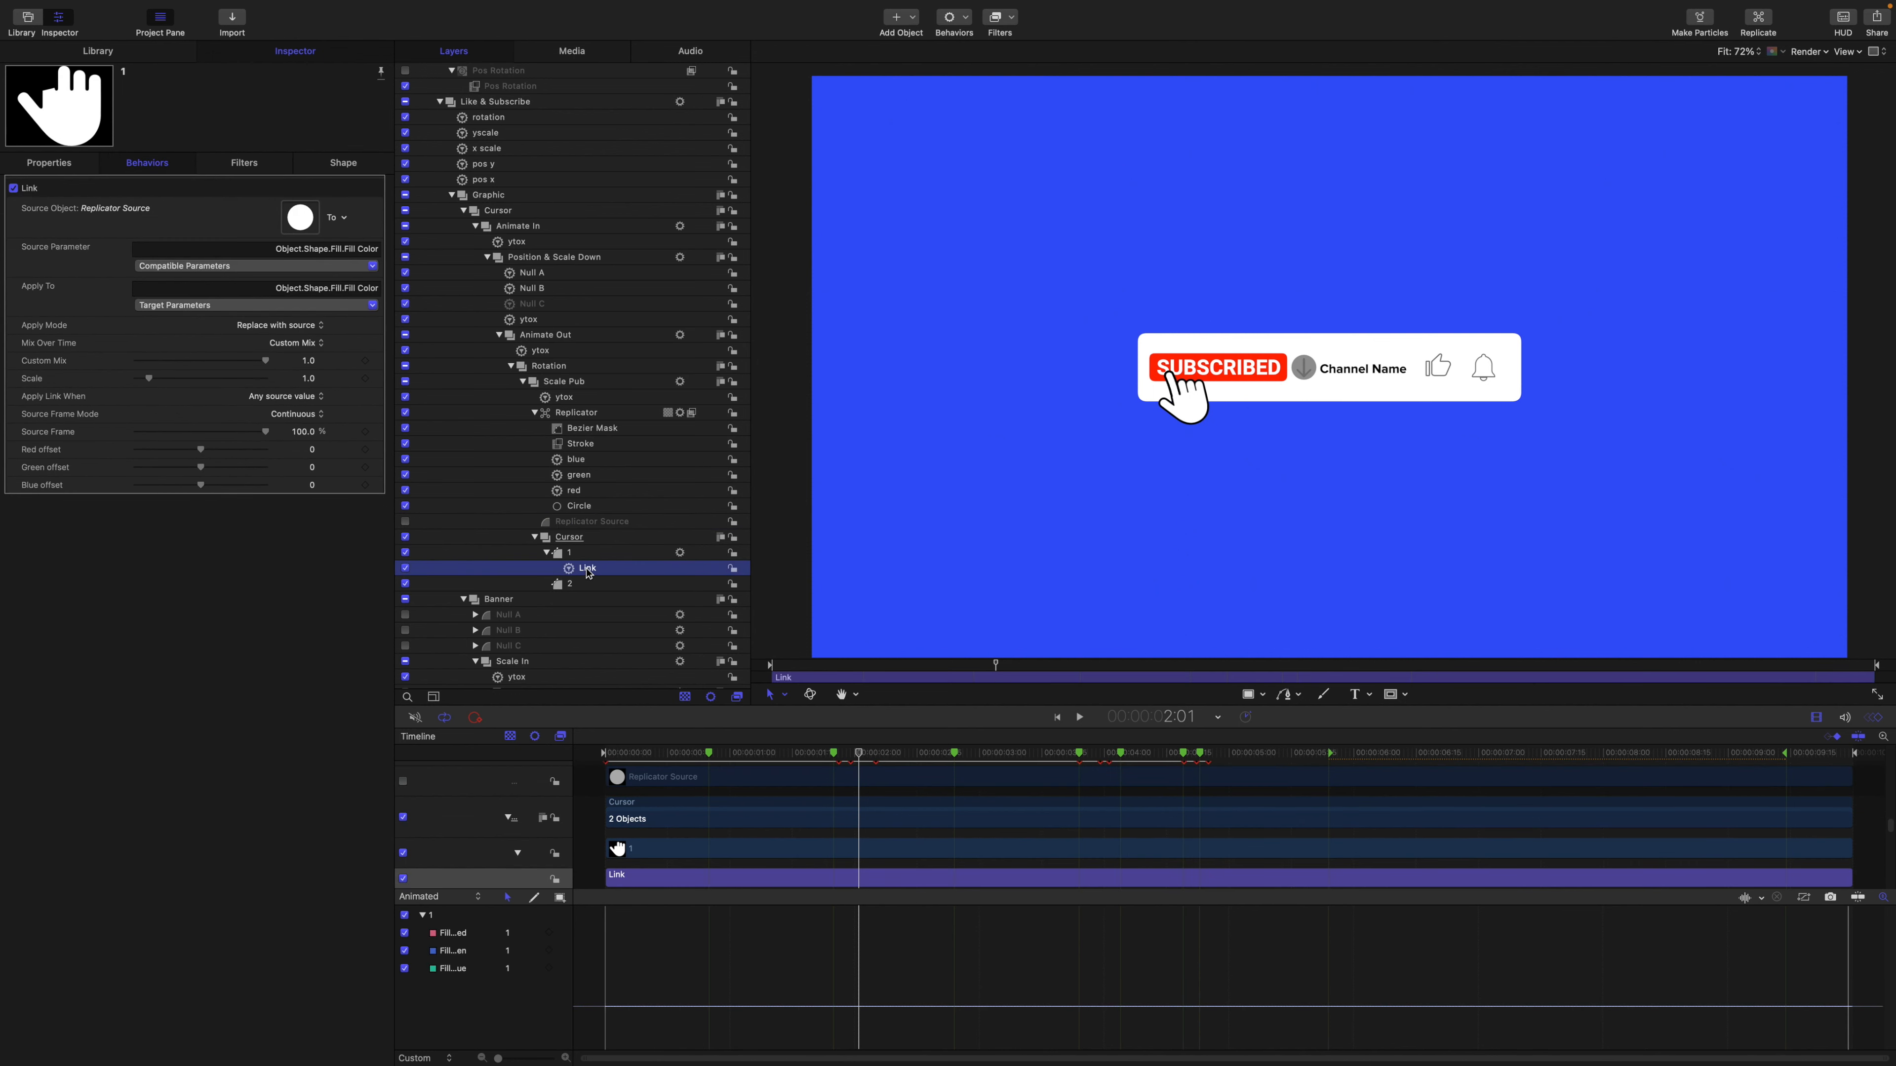
key("Delete")
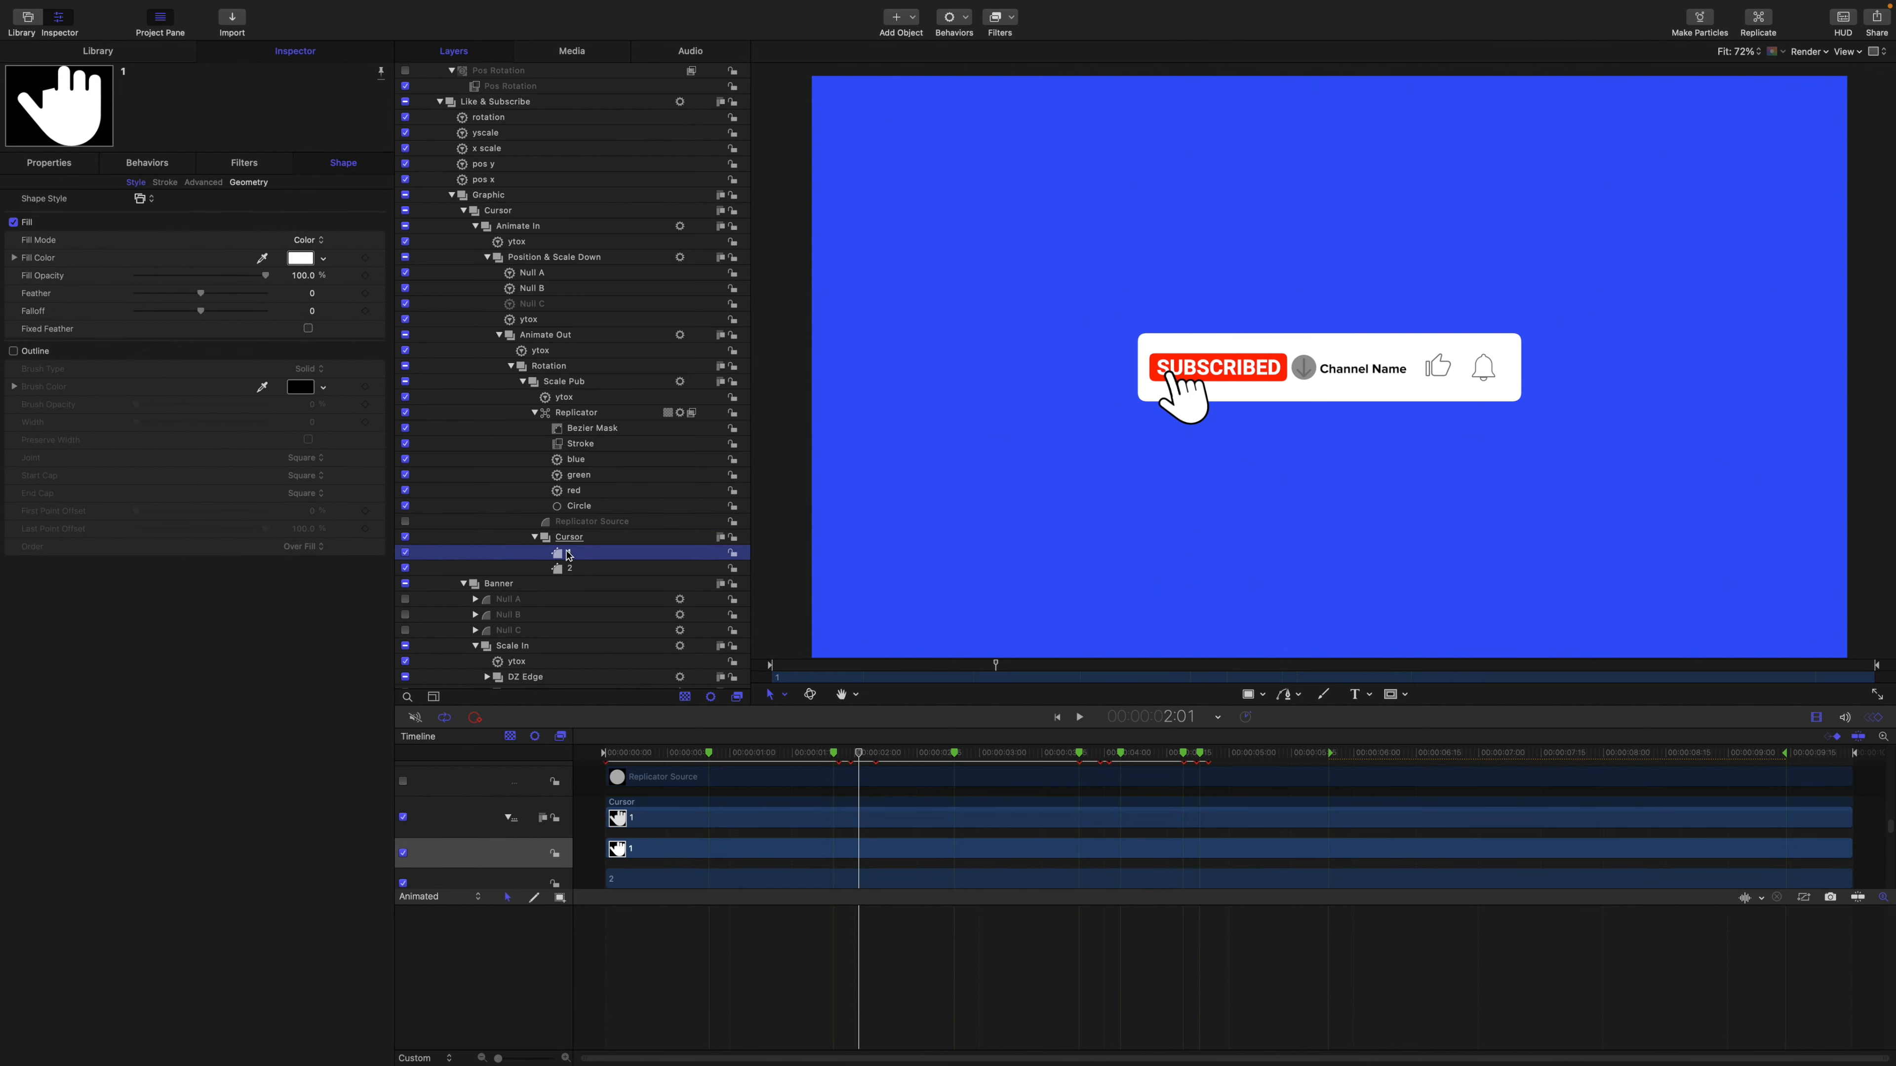
Apply the Stylize Fill filter to cursor shape 1.
left_click(1015, 21)
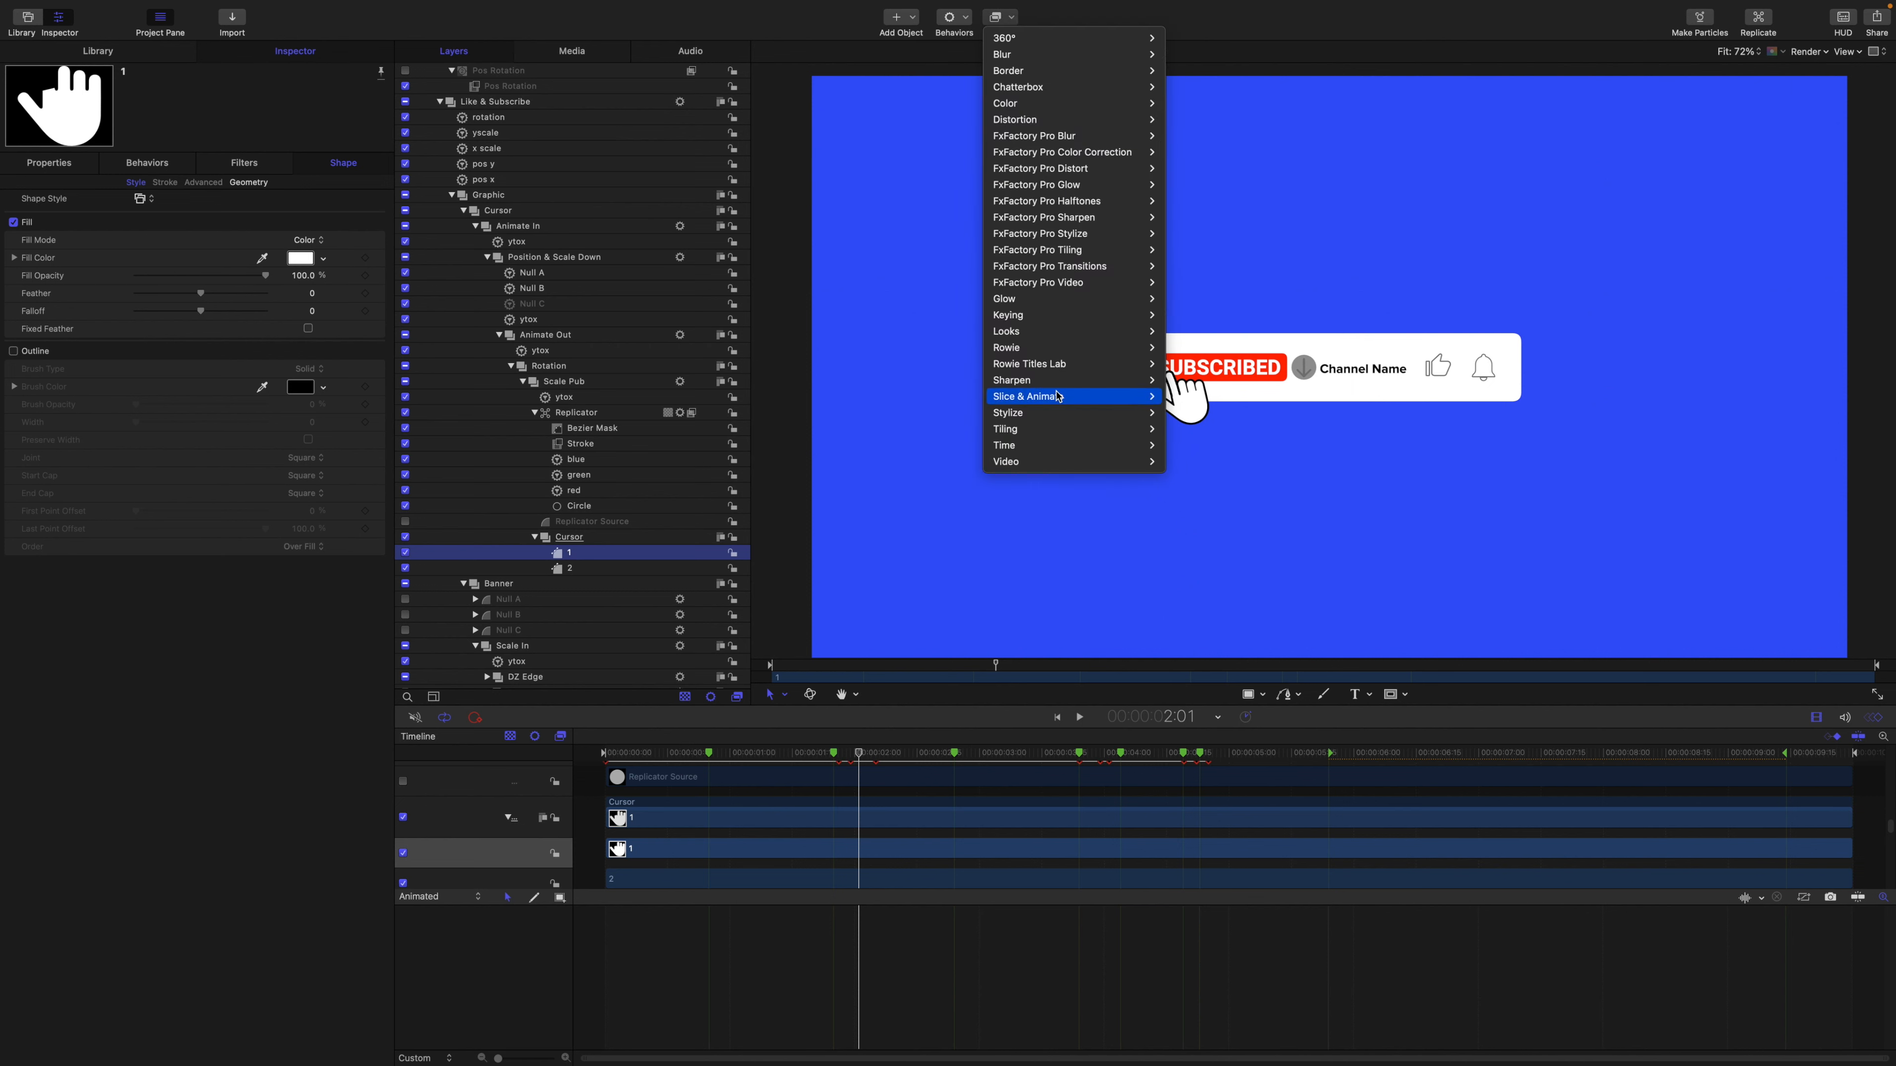
mouse_move(1061, 420)
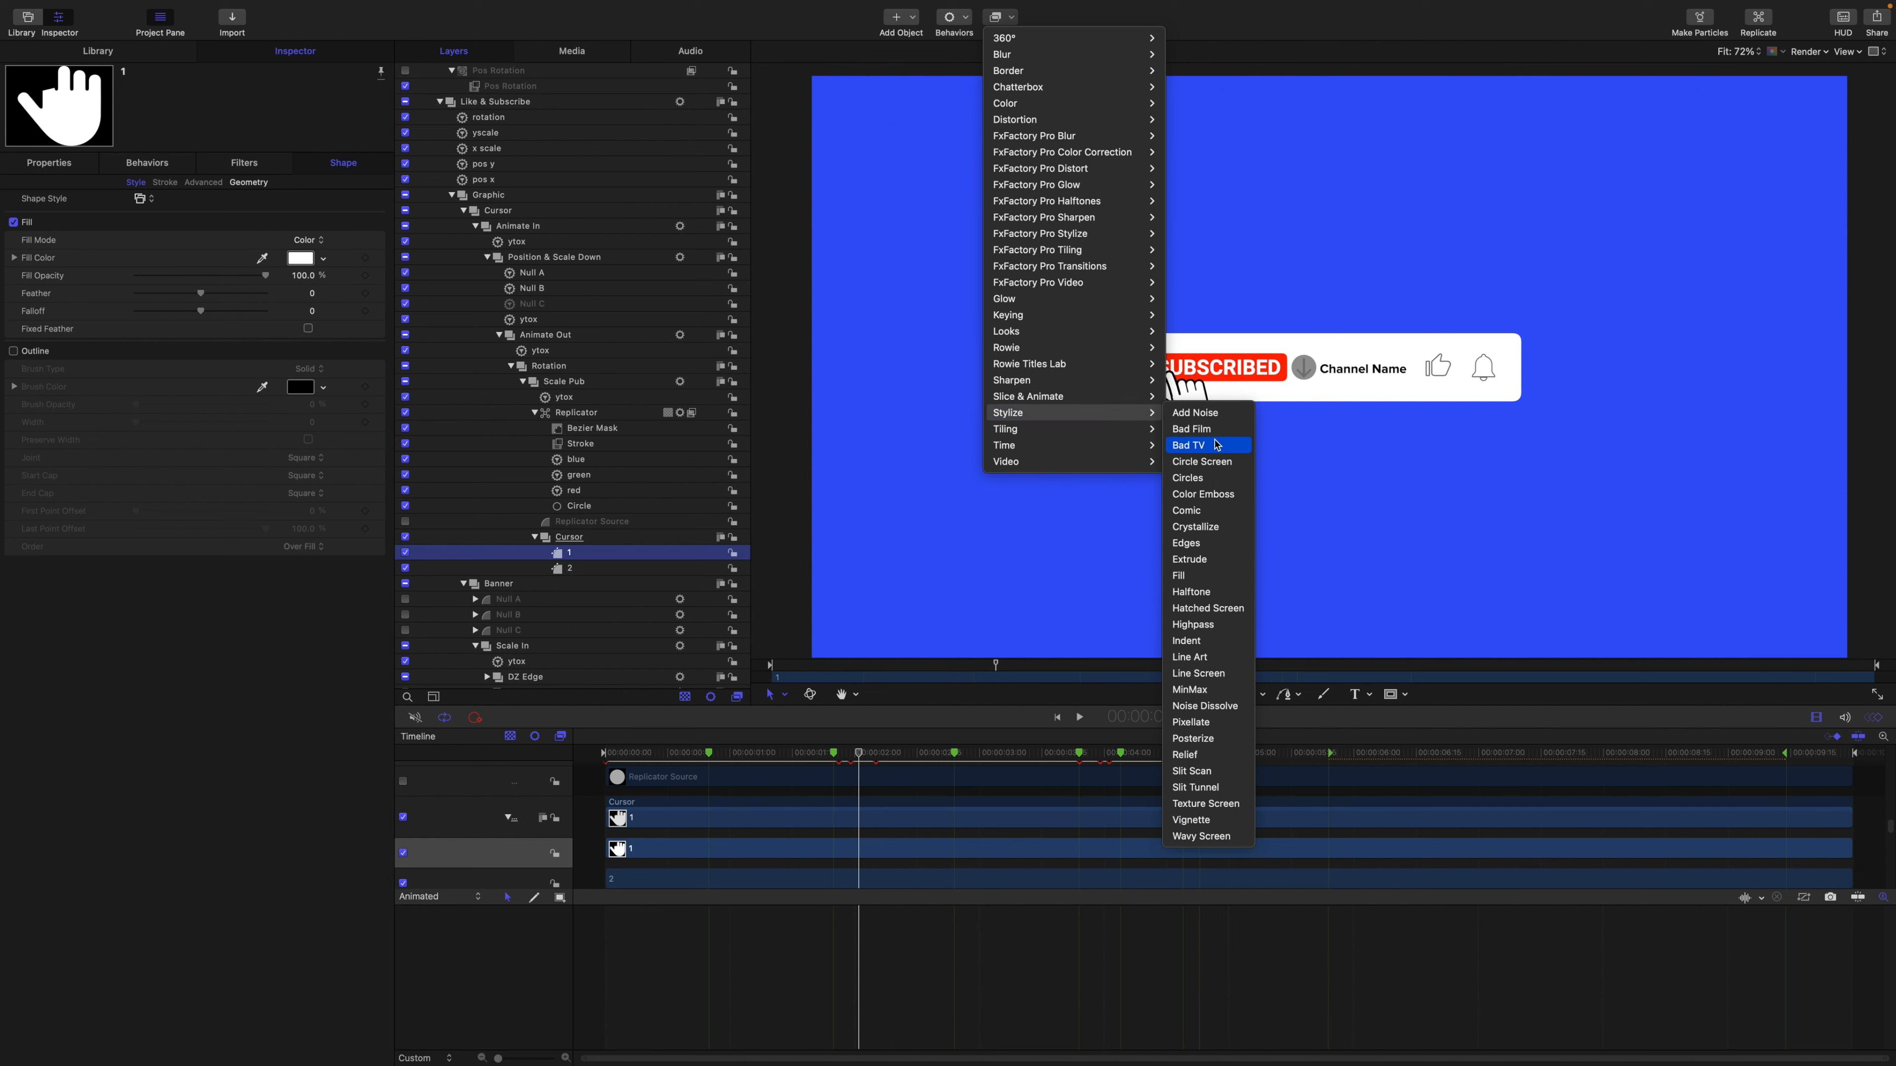
left_click(1209, 576)
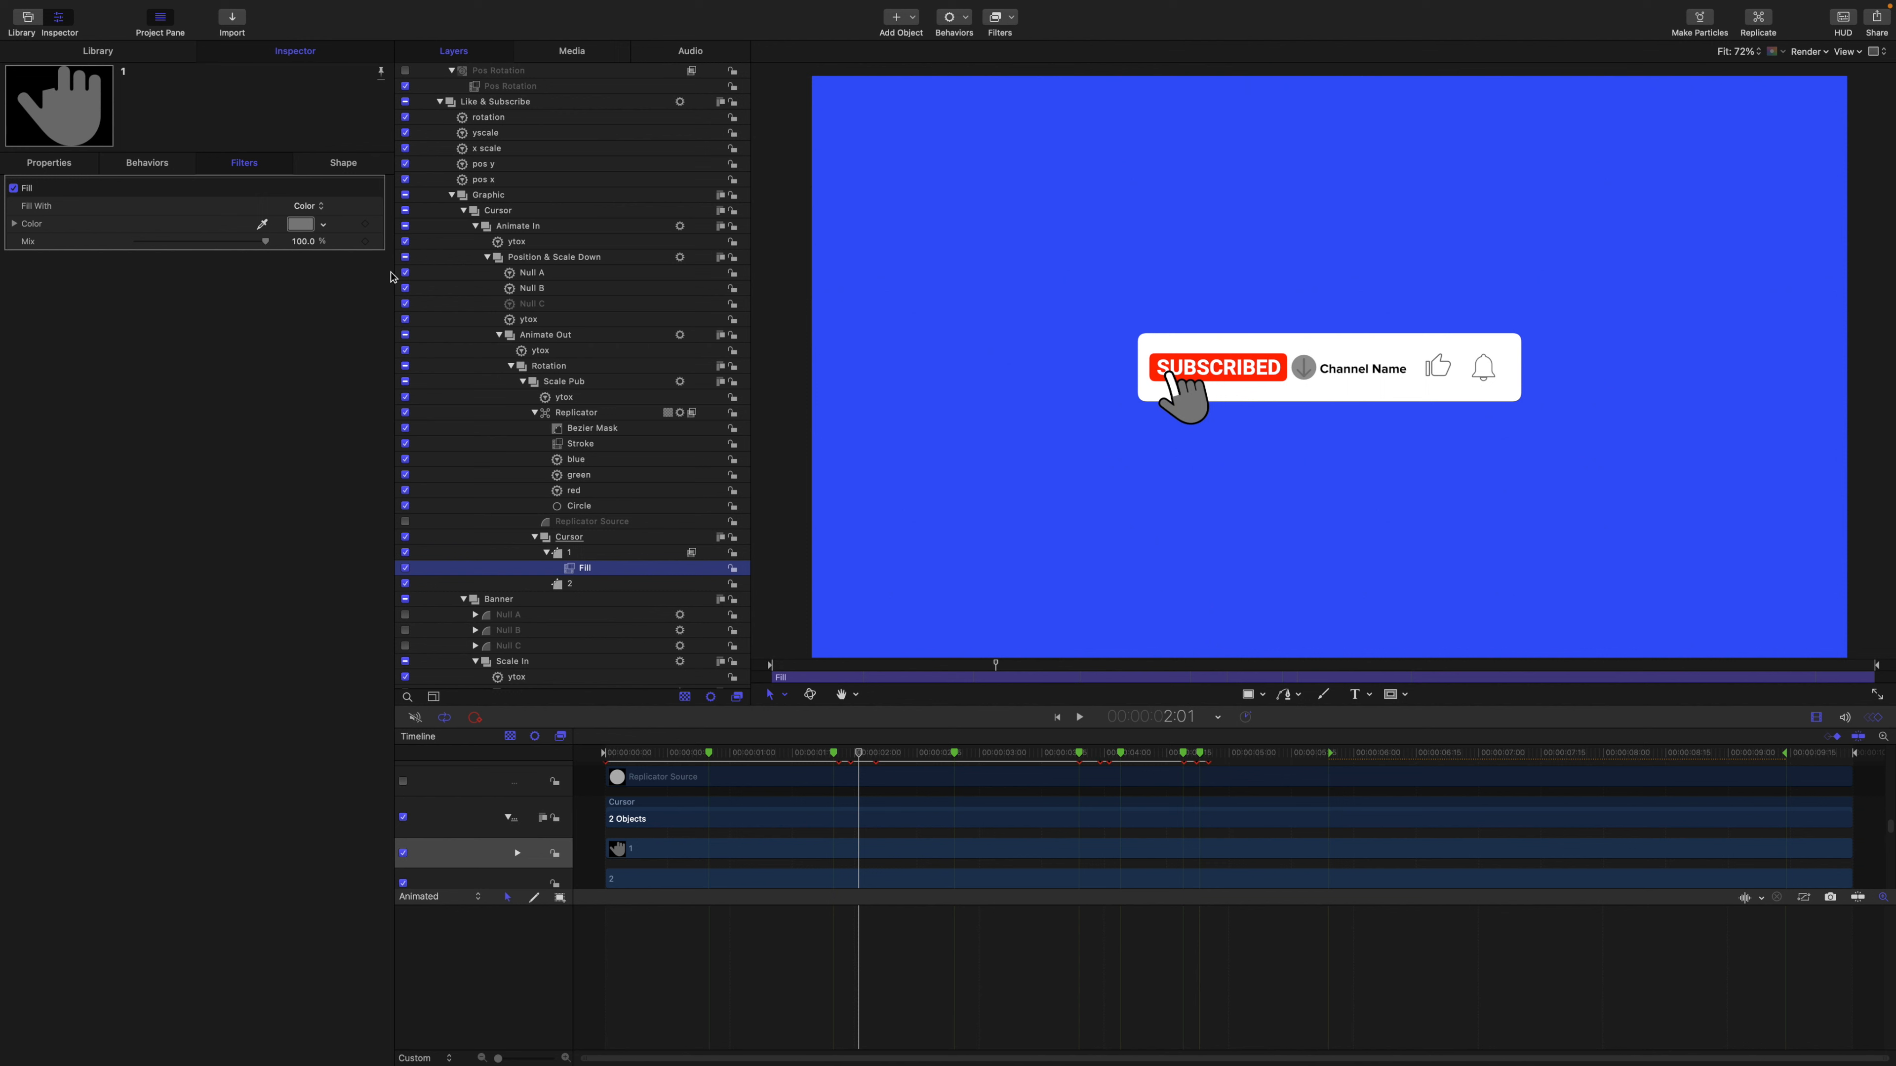
Add a Link parameter behavior to the Fill filter's Color, sourced from the Replicator Source's shape Fill Color.
left_click(380, 227)
mouse_move(444, 381)
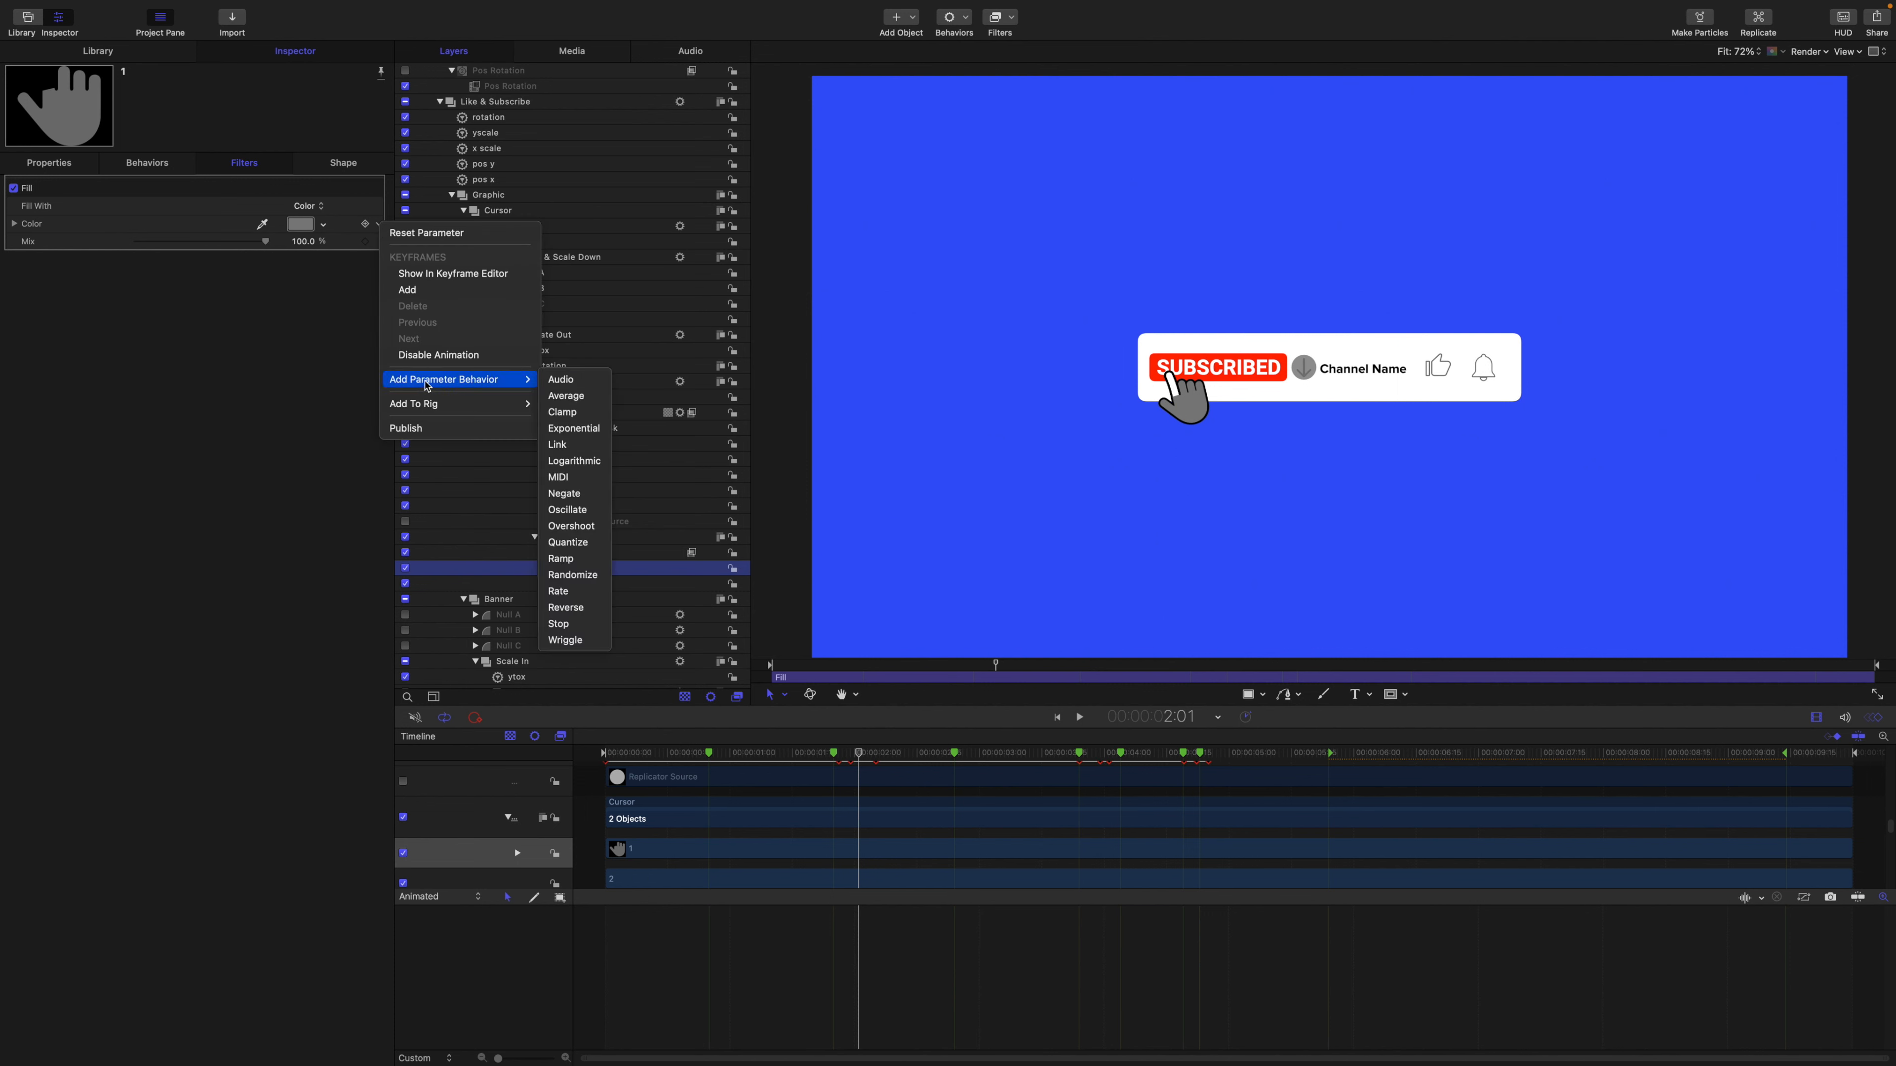
left_click(570, 446)
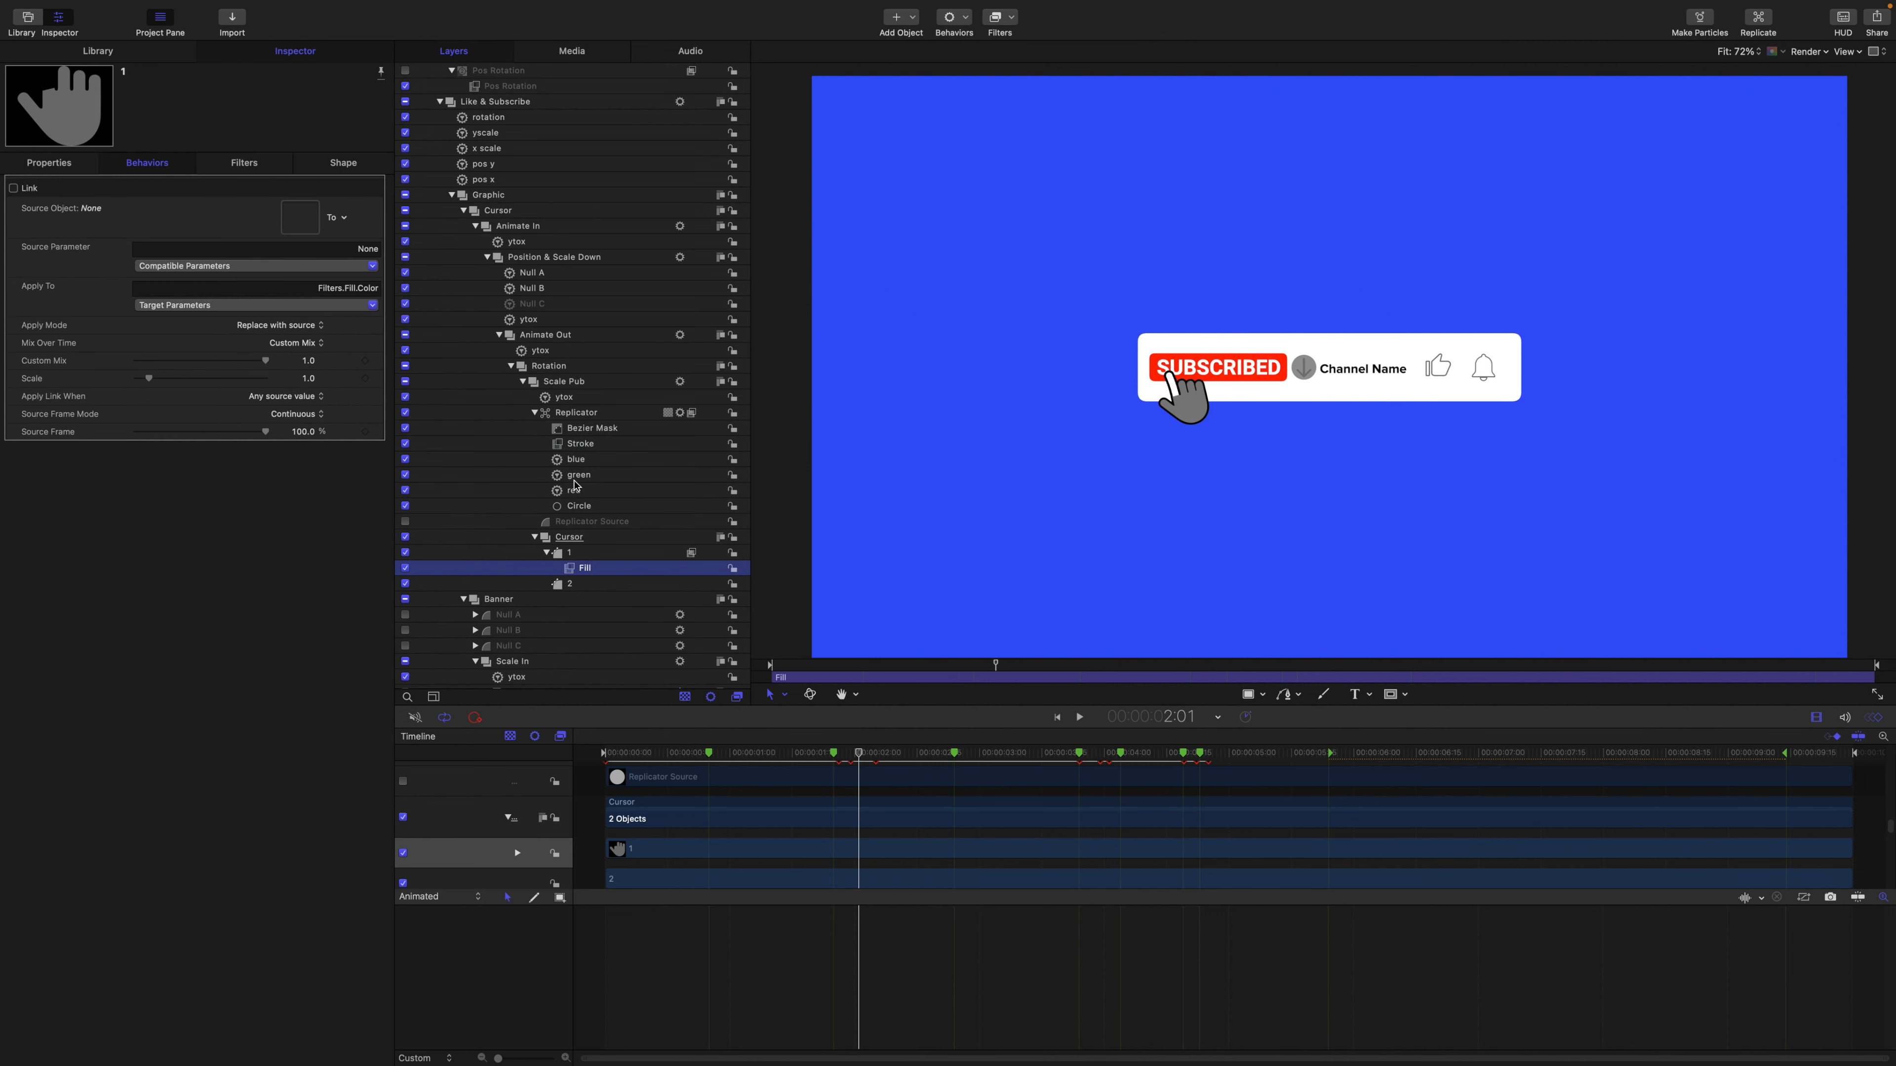
left_click_drag(568, 521, 300, 228)
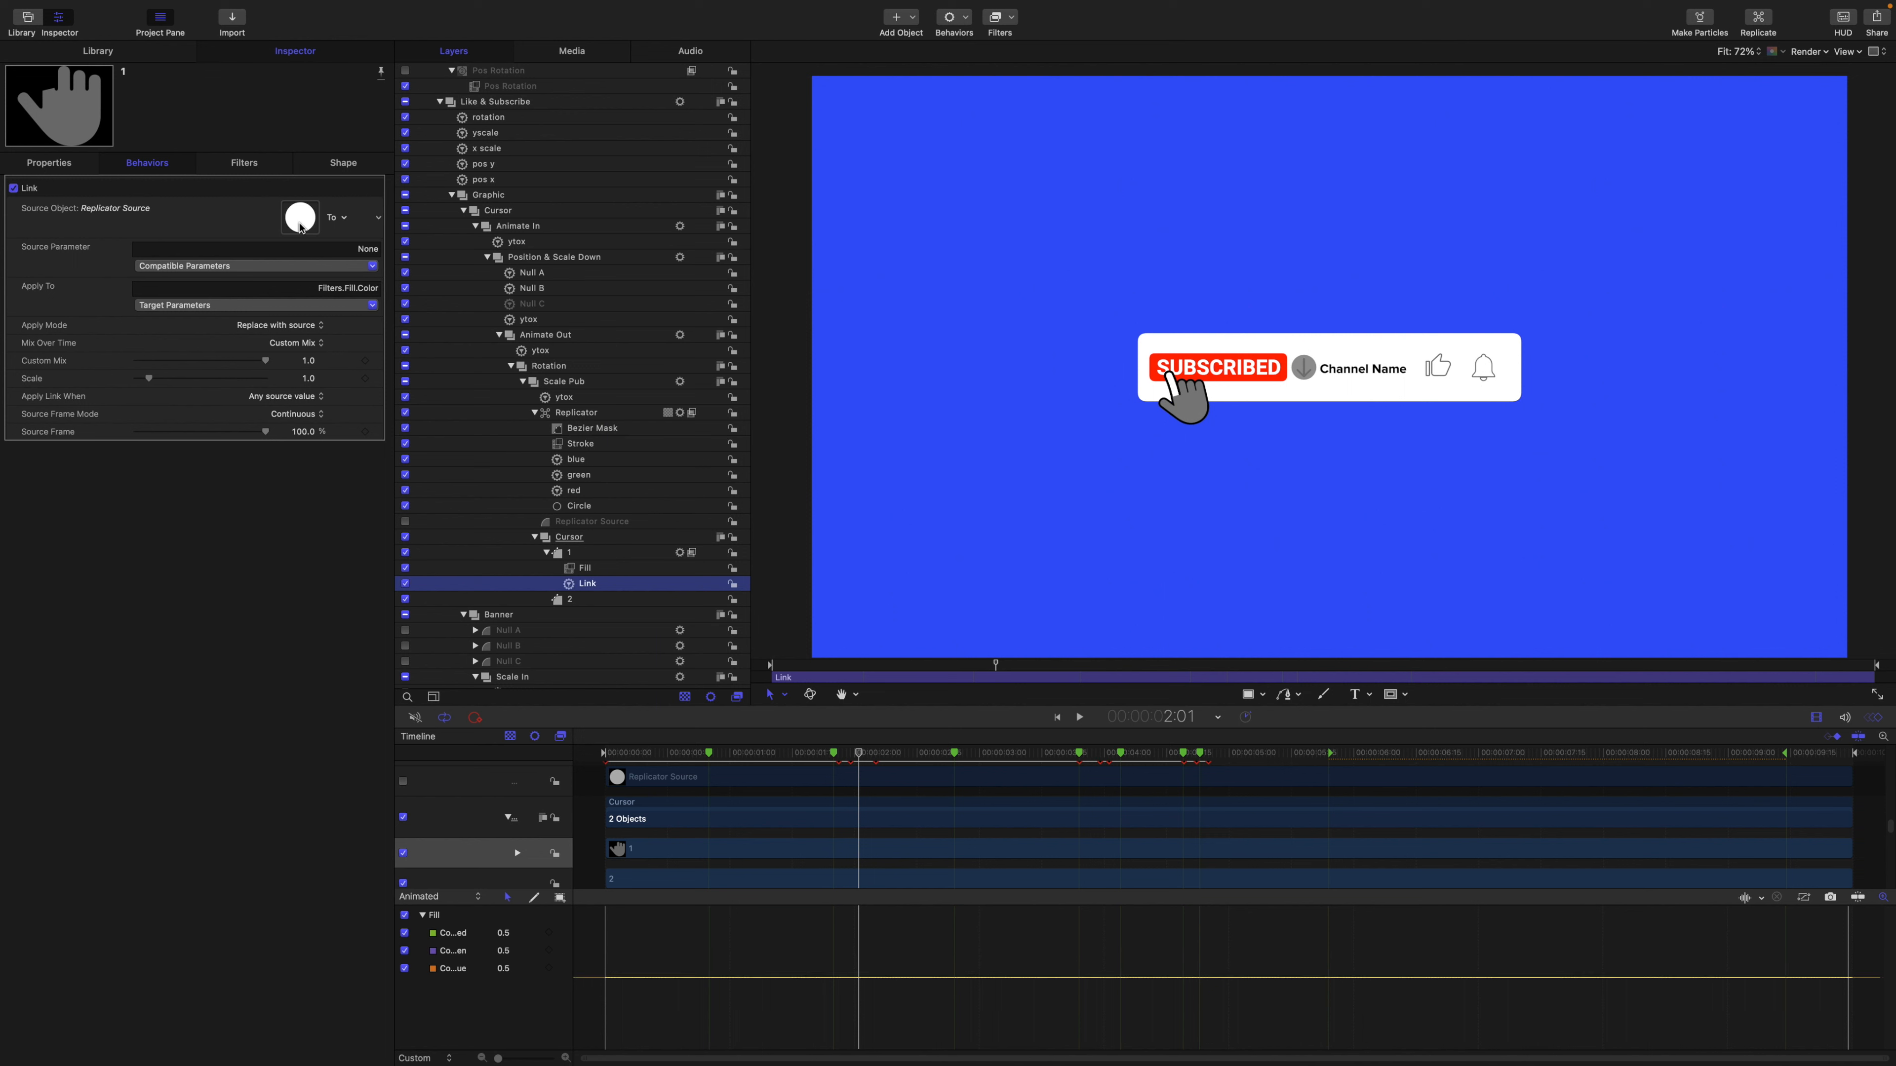
left_click(333, 268)
mouse_move(348, 300)
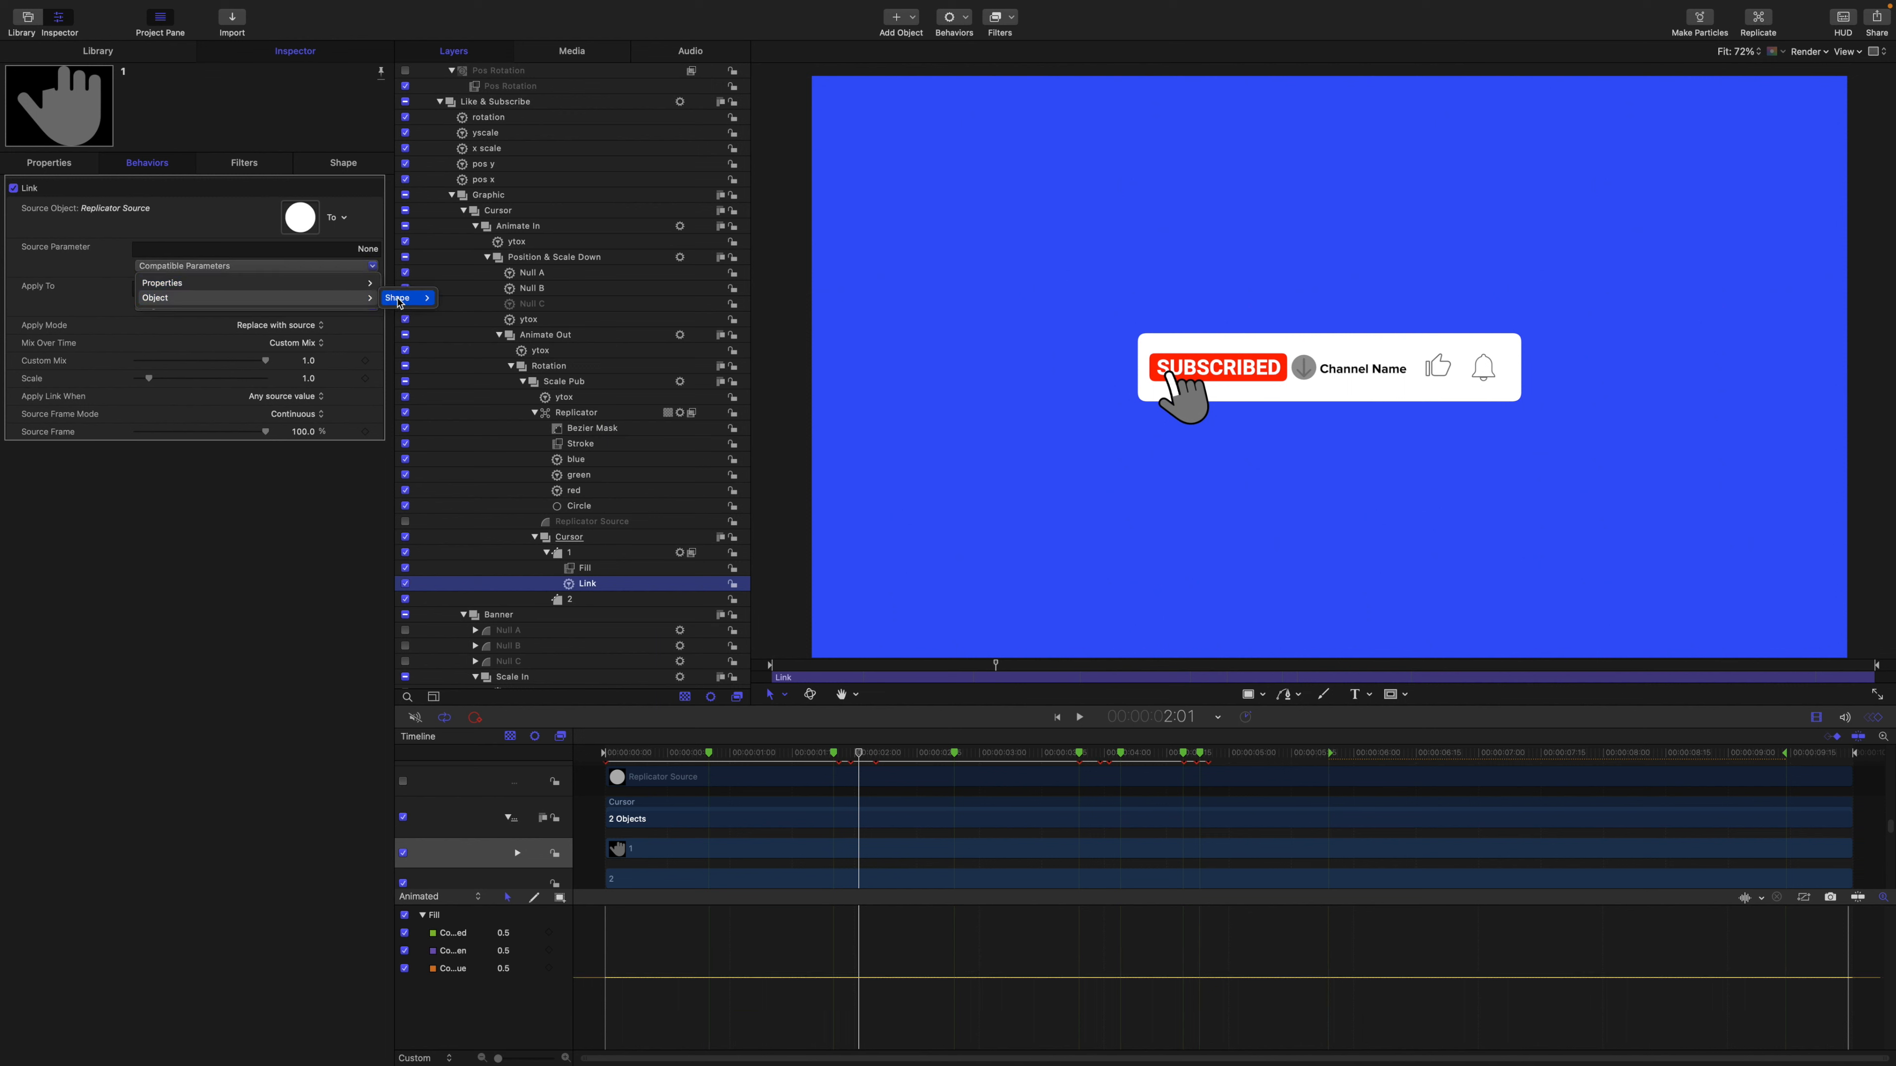
mouse_move(420, 303)
left_click(576, 299)
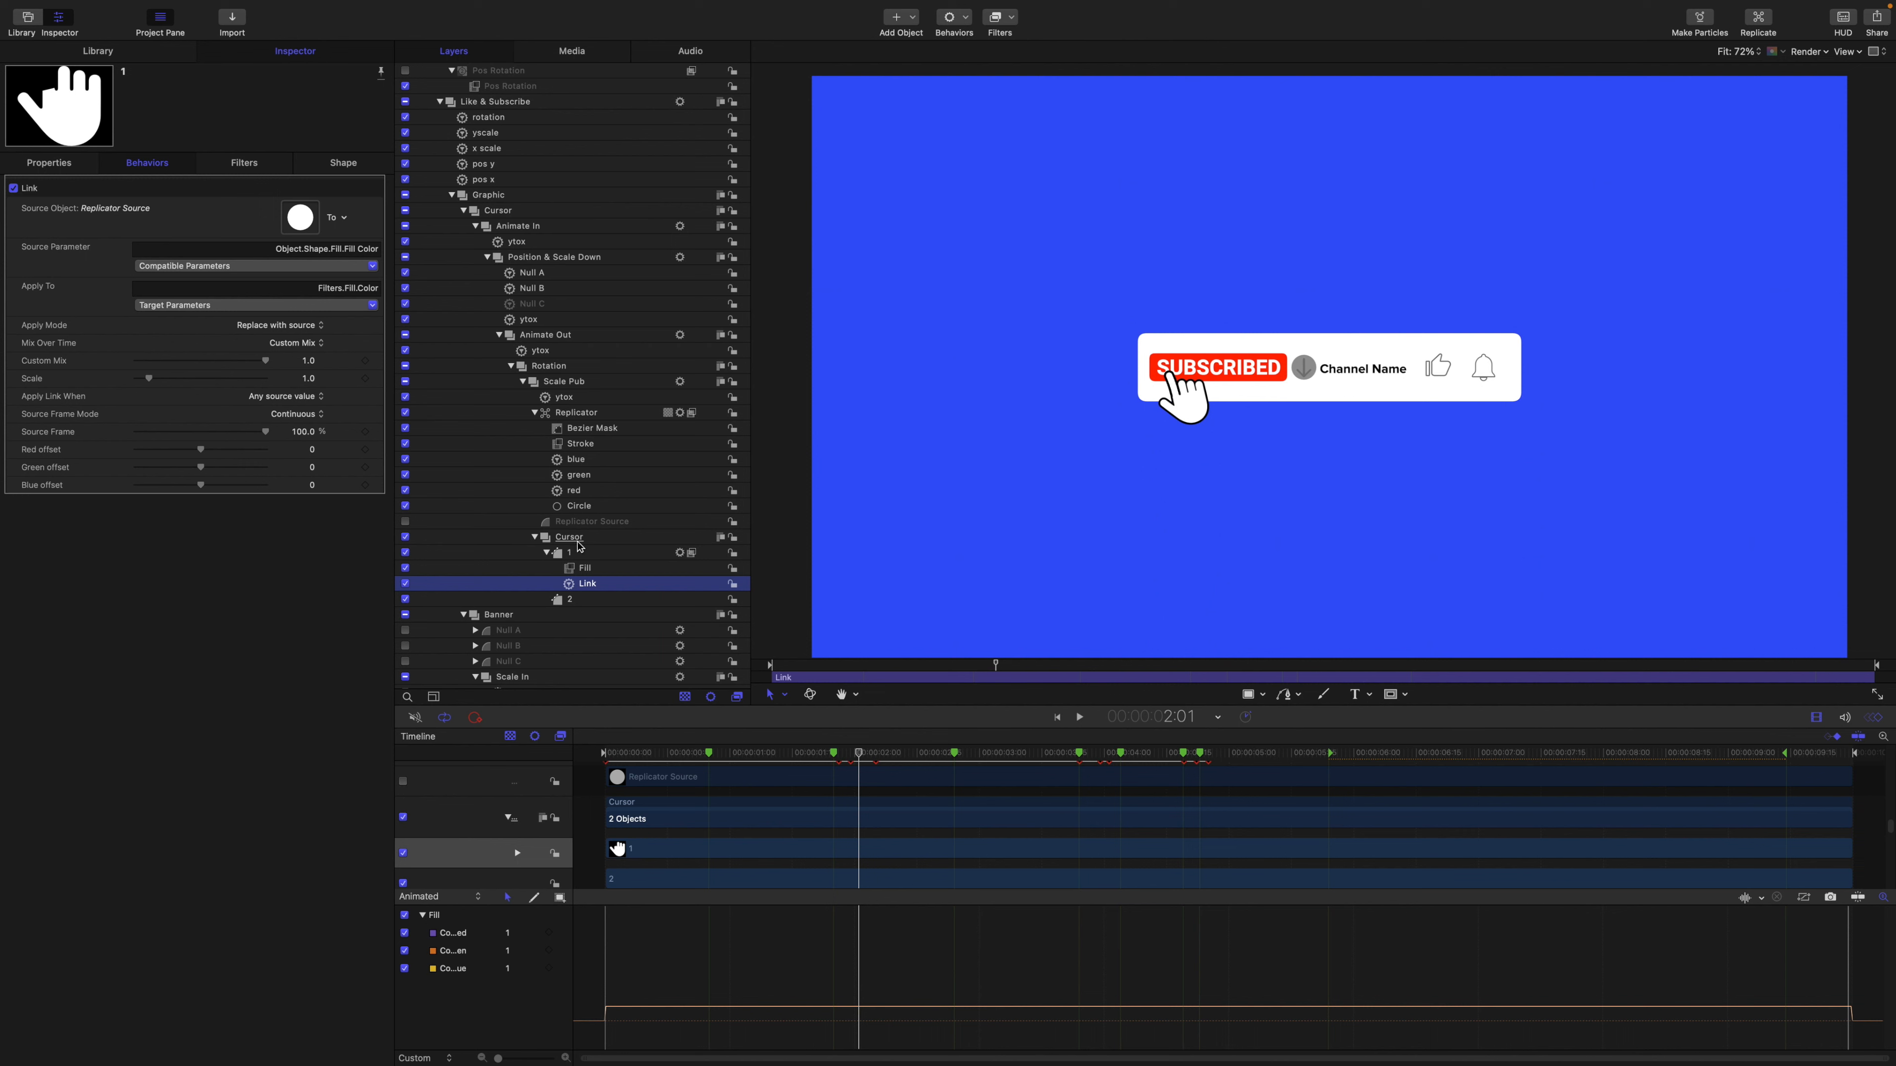
Test the filter link by coloring the Replicator Source orange, and undo the color change.
left_click(579, 522)
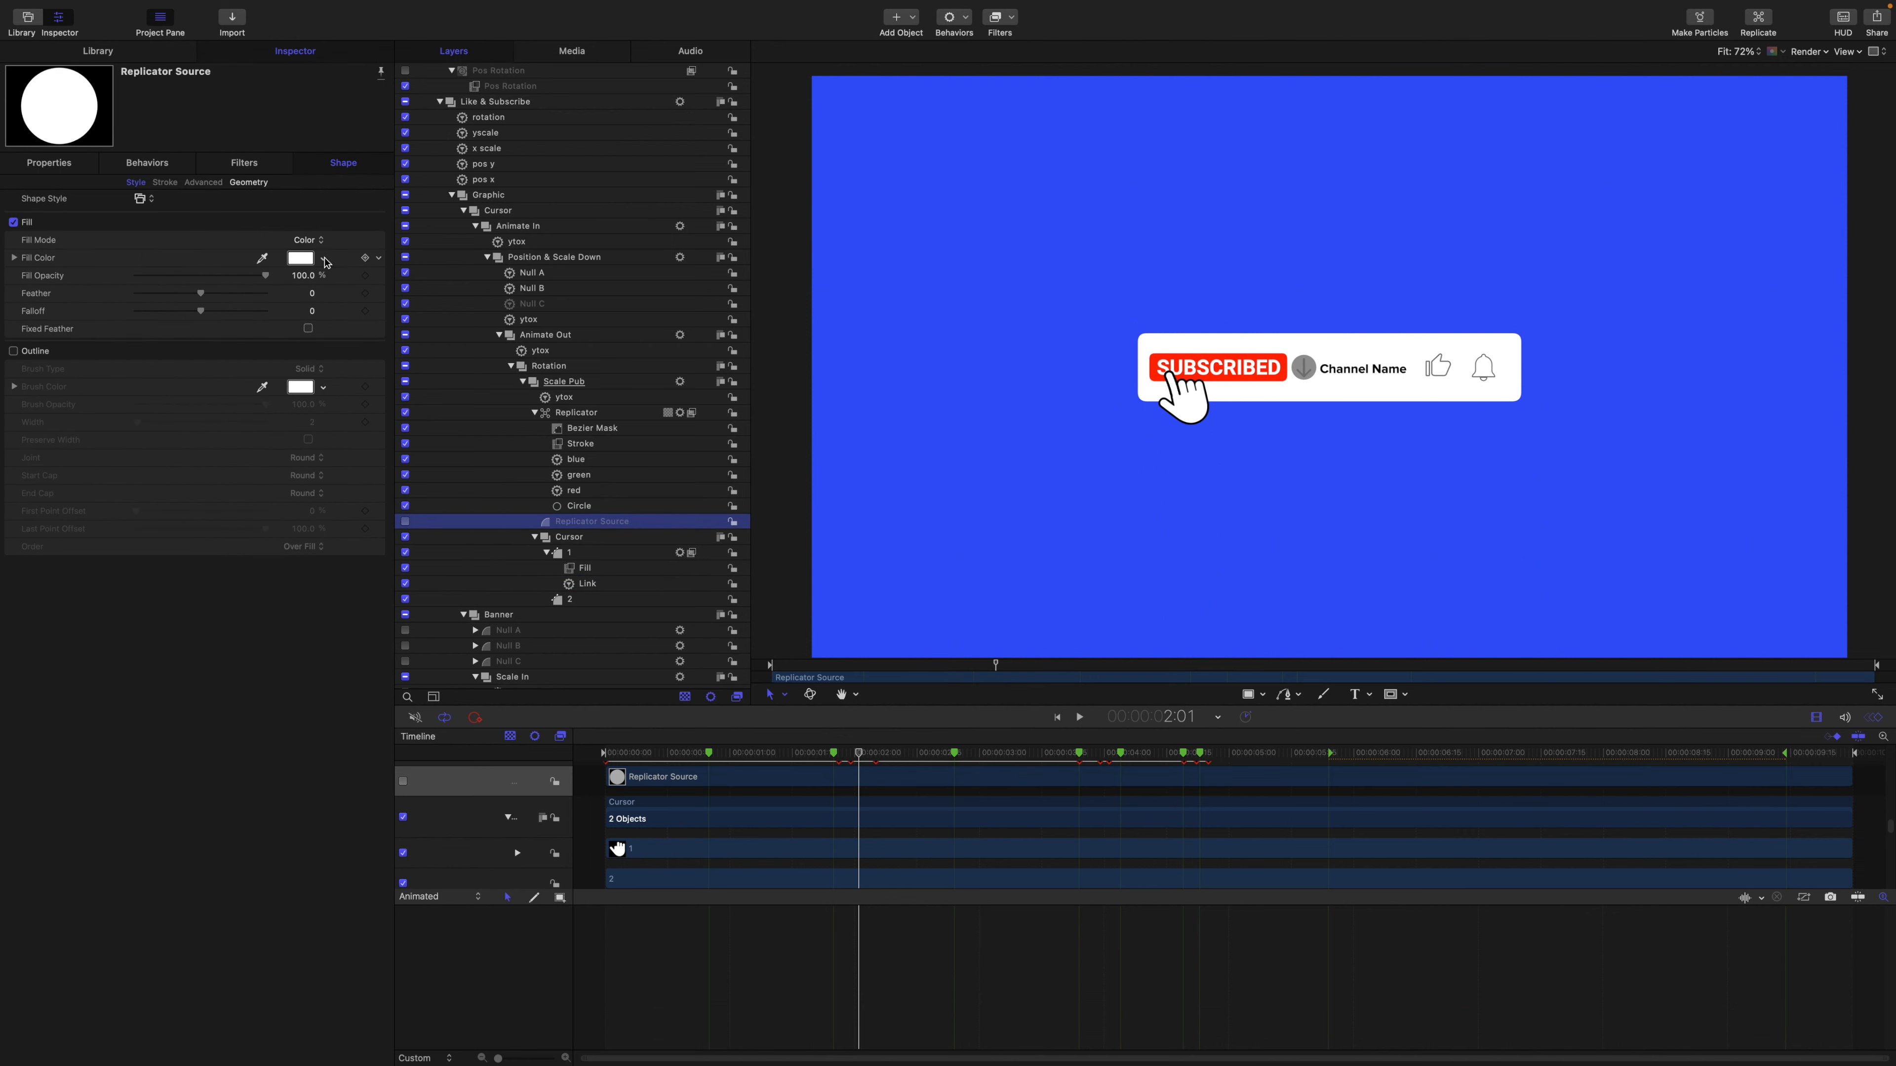
left_click_drag(323, 258, 469, 307)
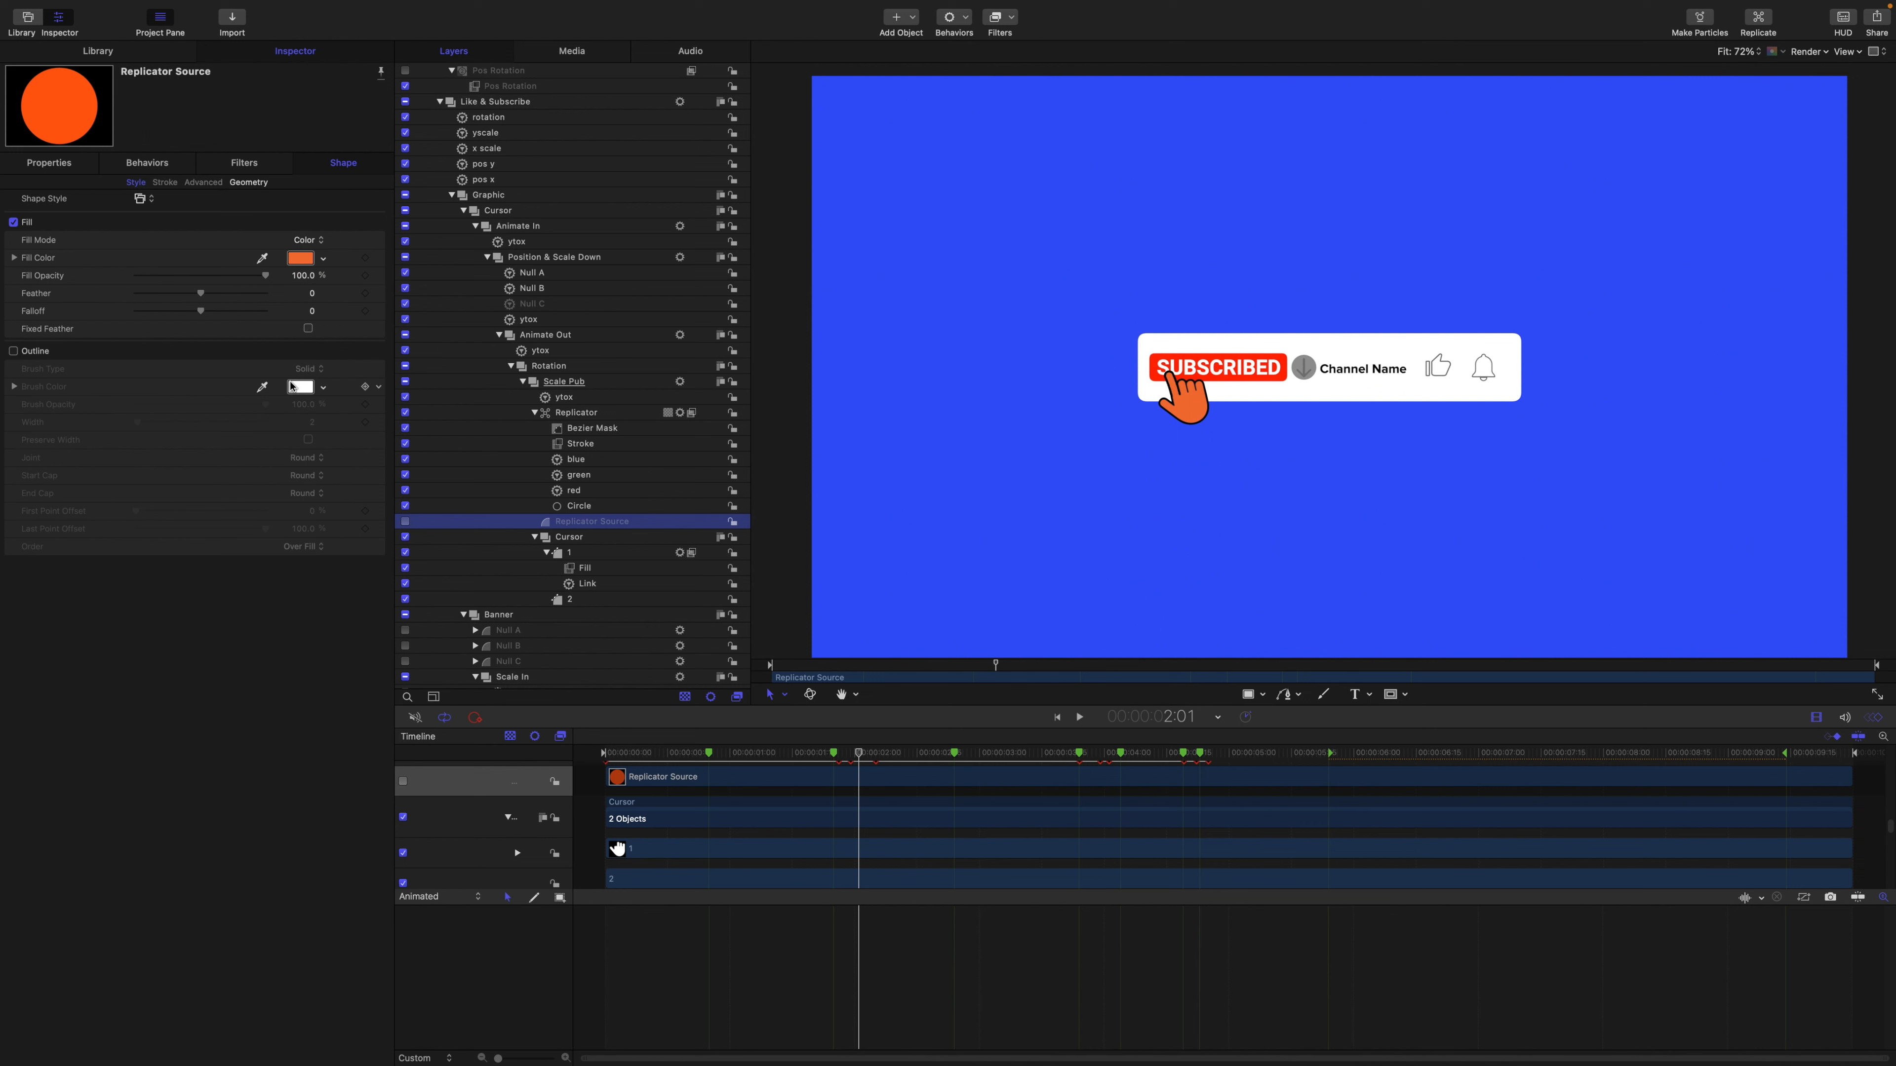
key("super+z")
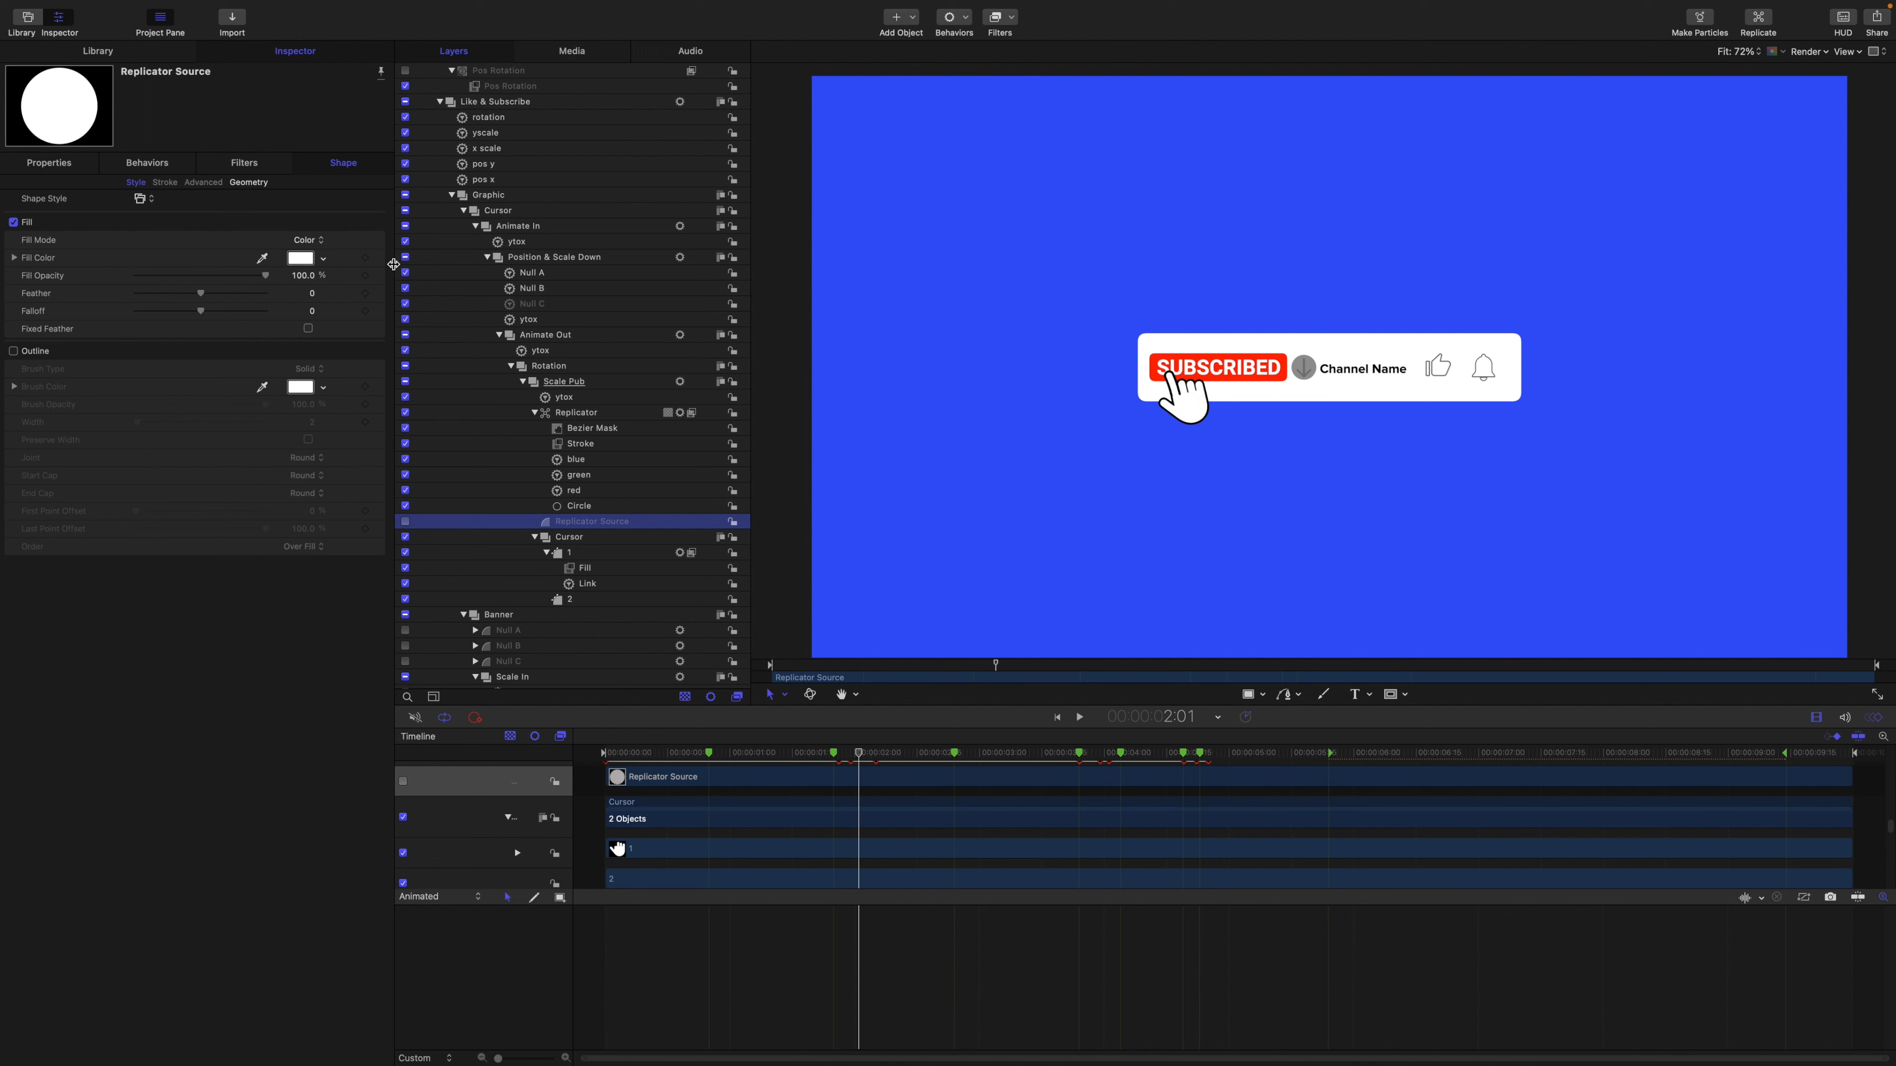
Publish the Fill Color parameters of the Replicator Source and cursor shape 2.
left_click(375, 258)
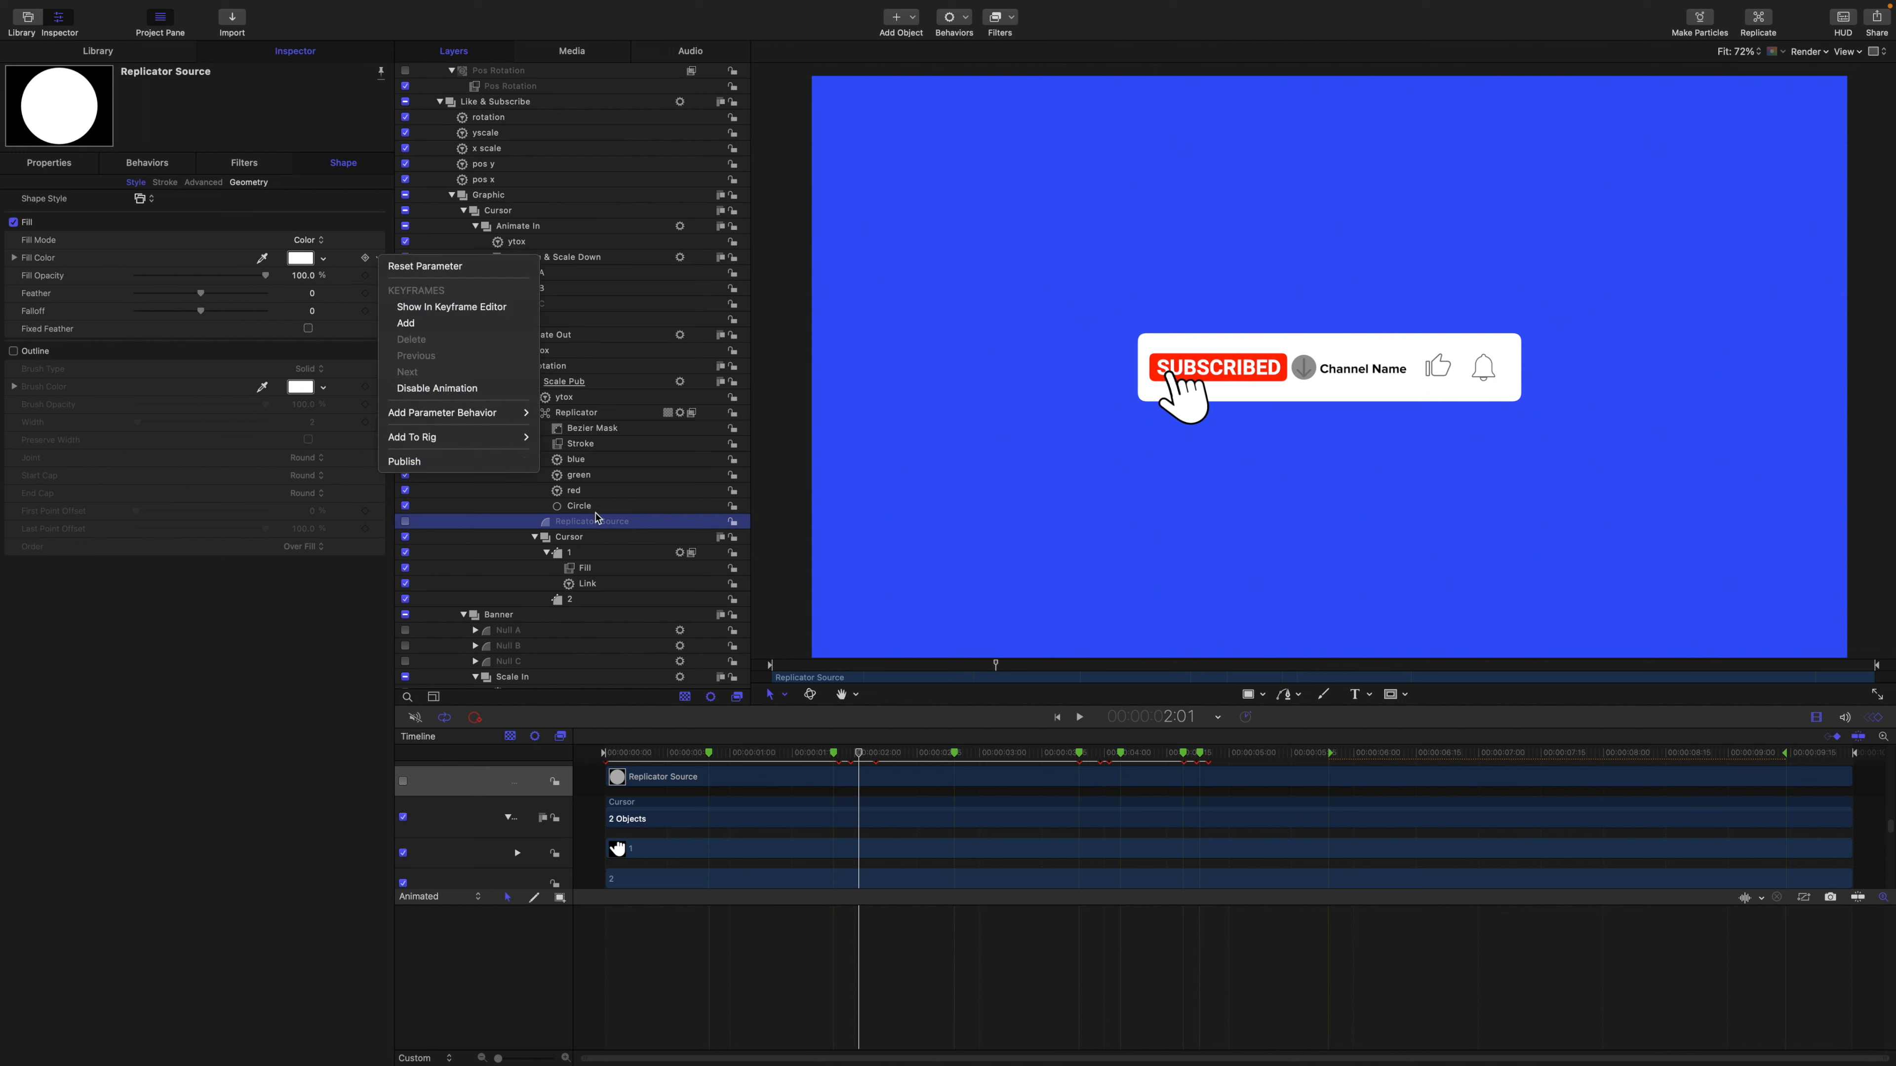
left_click(426, 469)
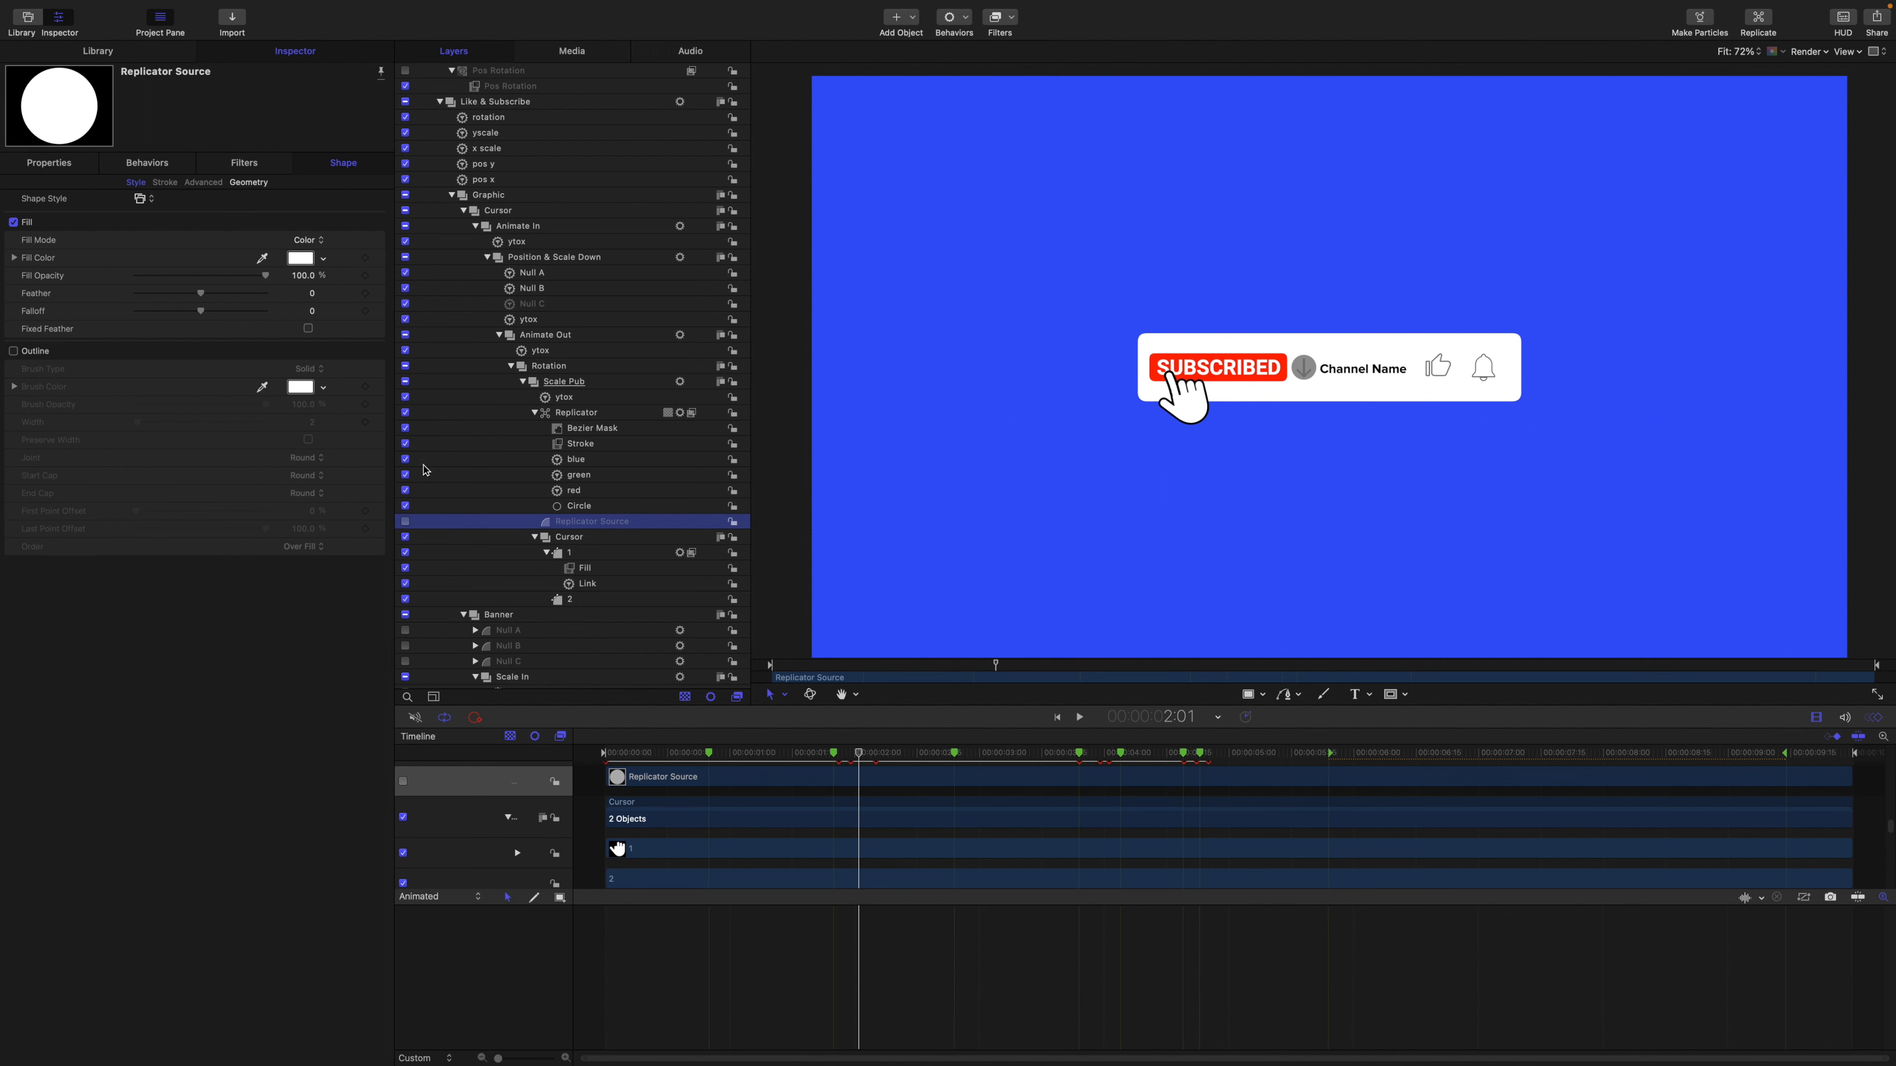
left_click(573, 603)
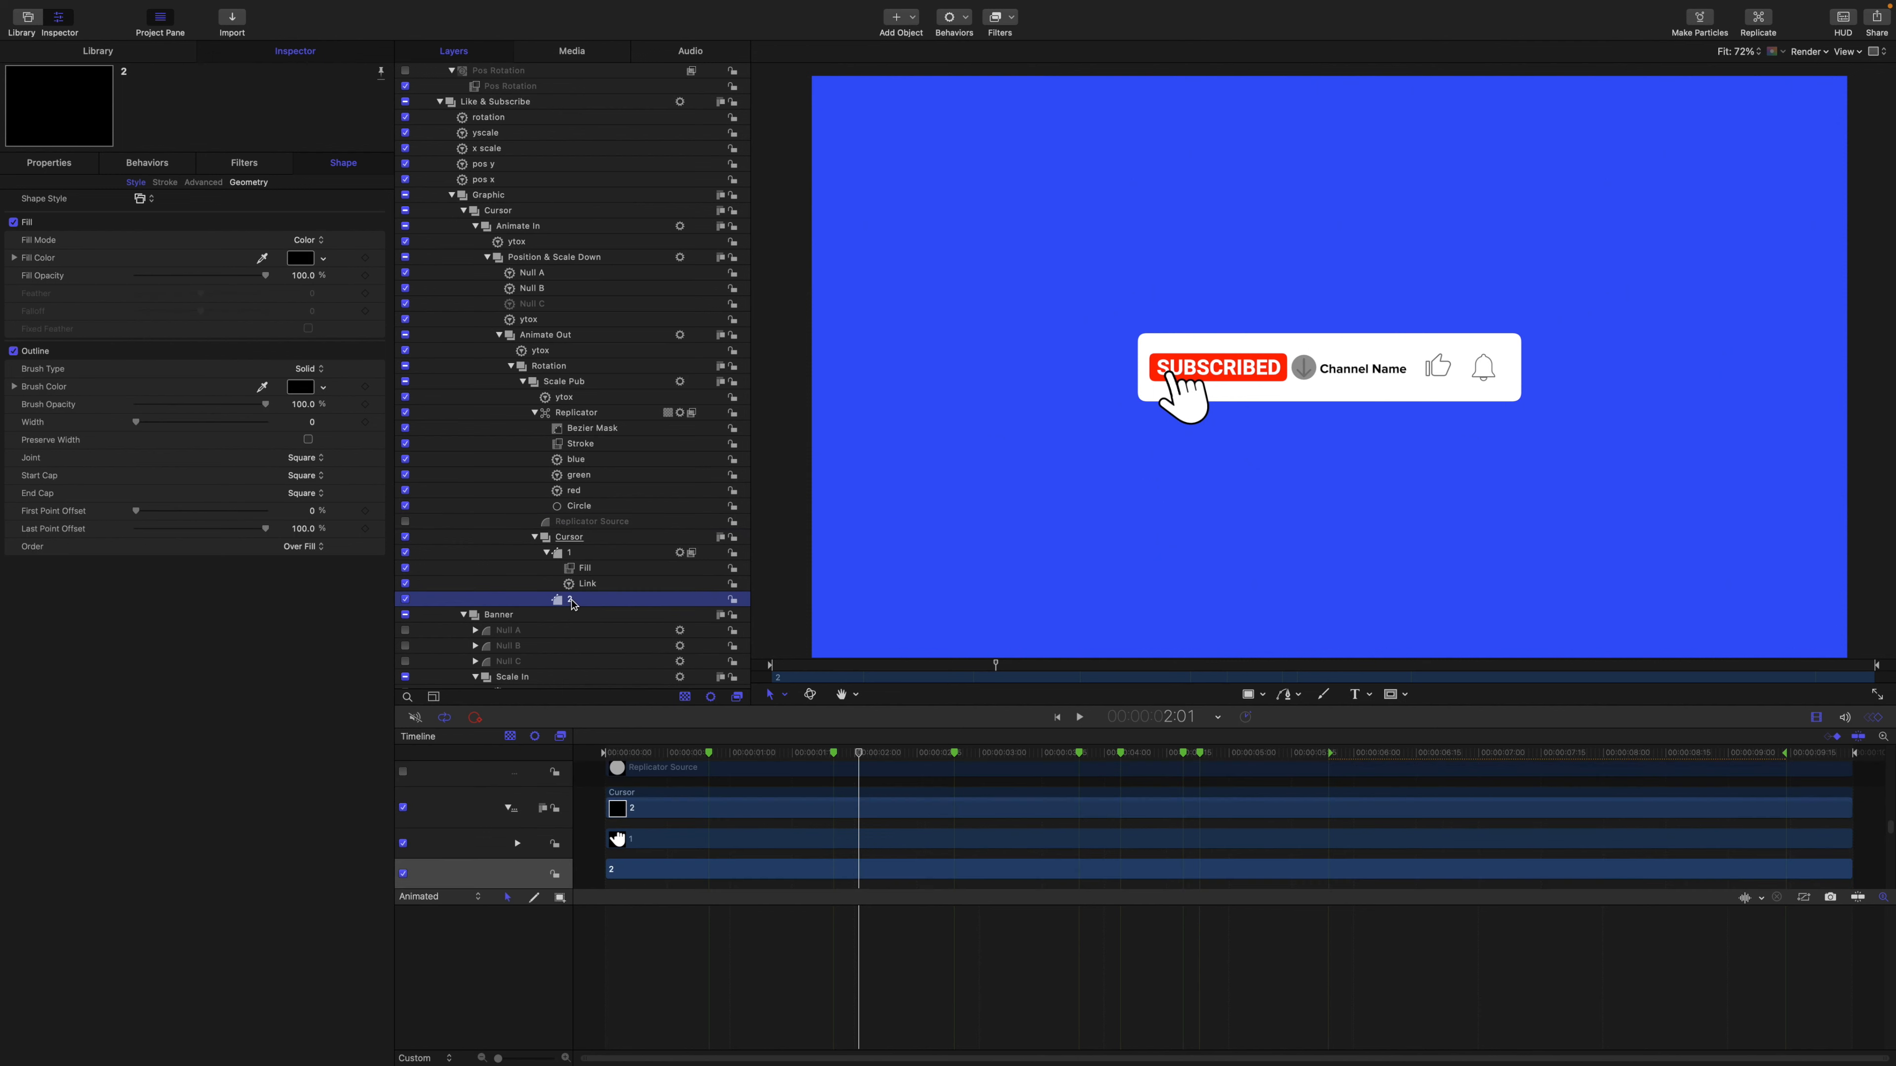
left_click(376, 259)
left_click(396, 462)
Rename the two published Fill Color parameters in the project's CURSOR section as Color 1 and Color 2.
scroll(538, 373, "up", 5)
left_click(463, 69)
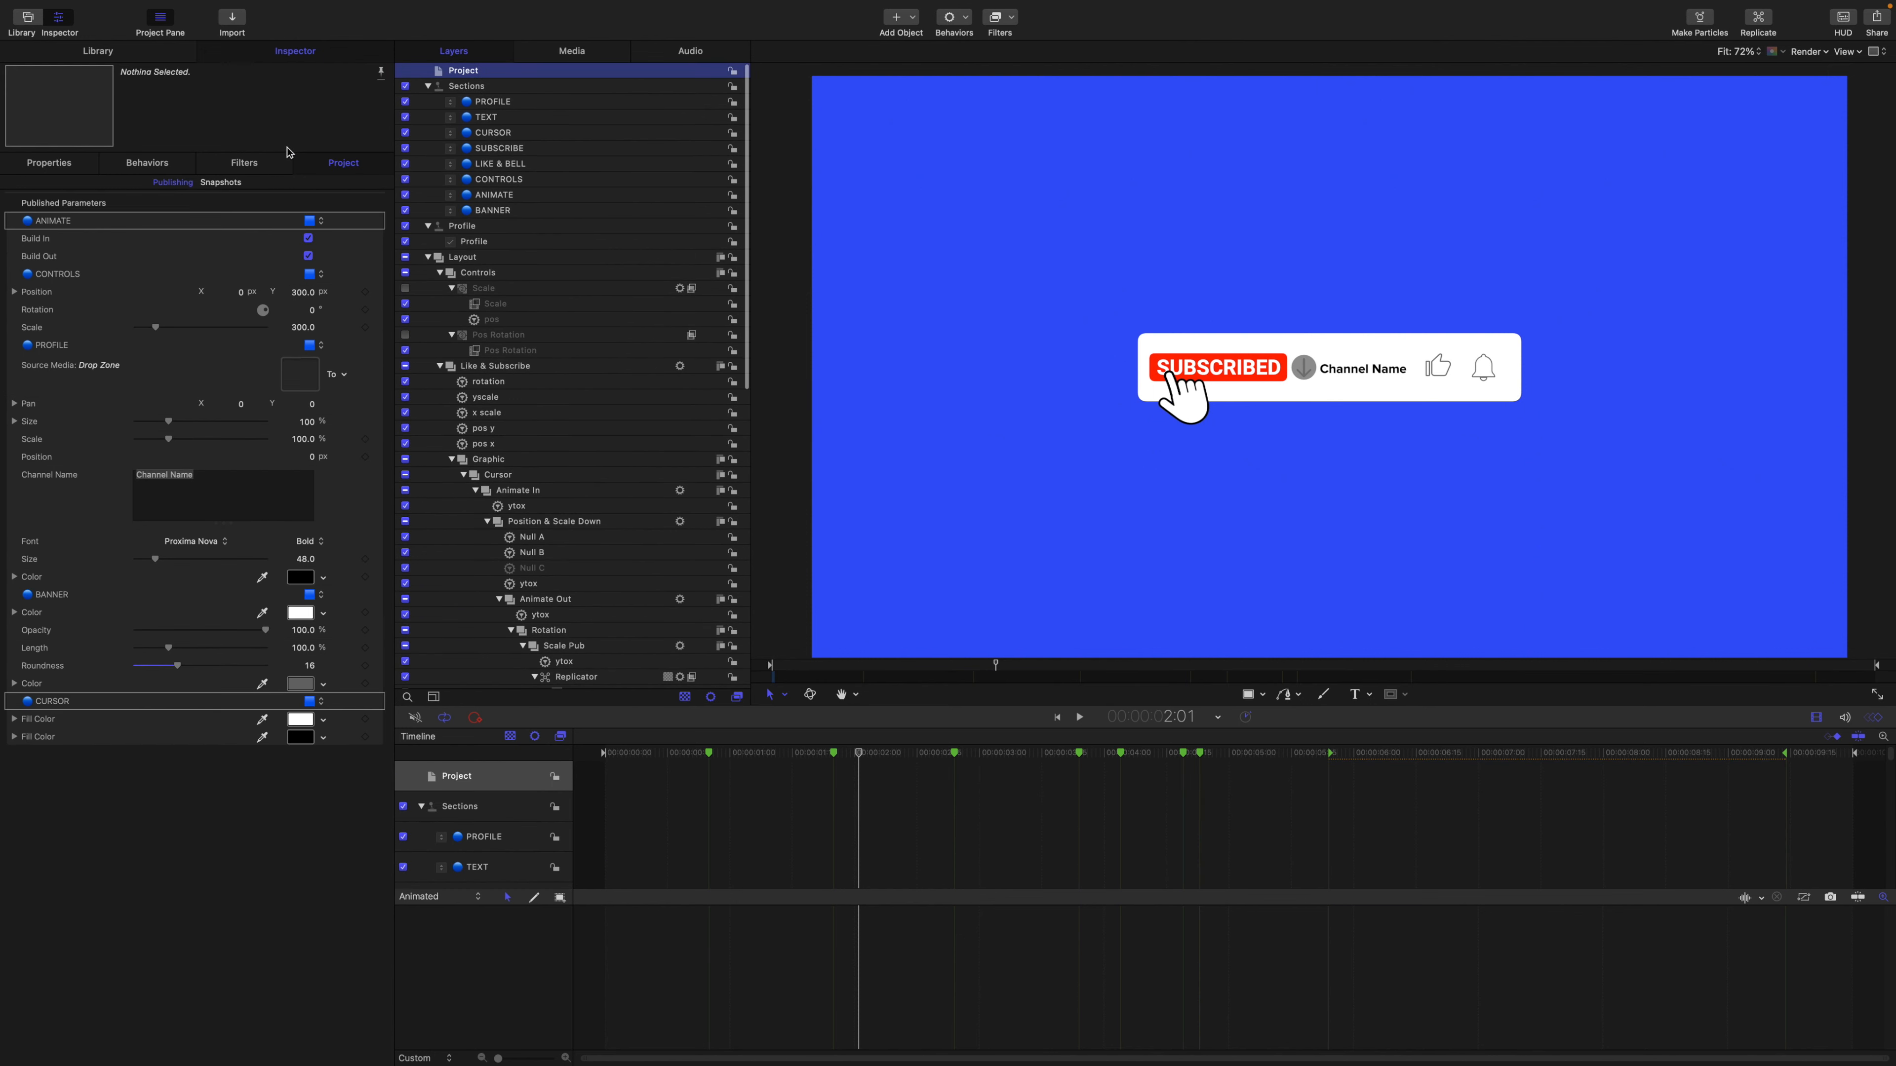
left_click(47, 722)
double_click(47, 721)
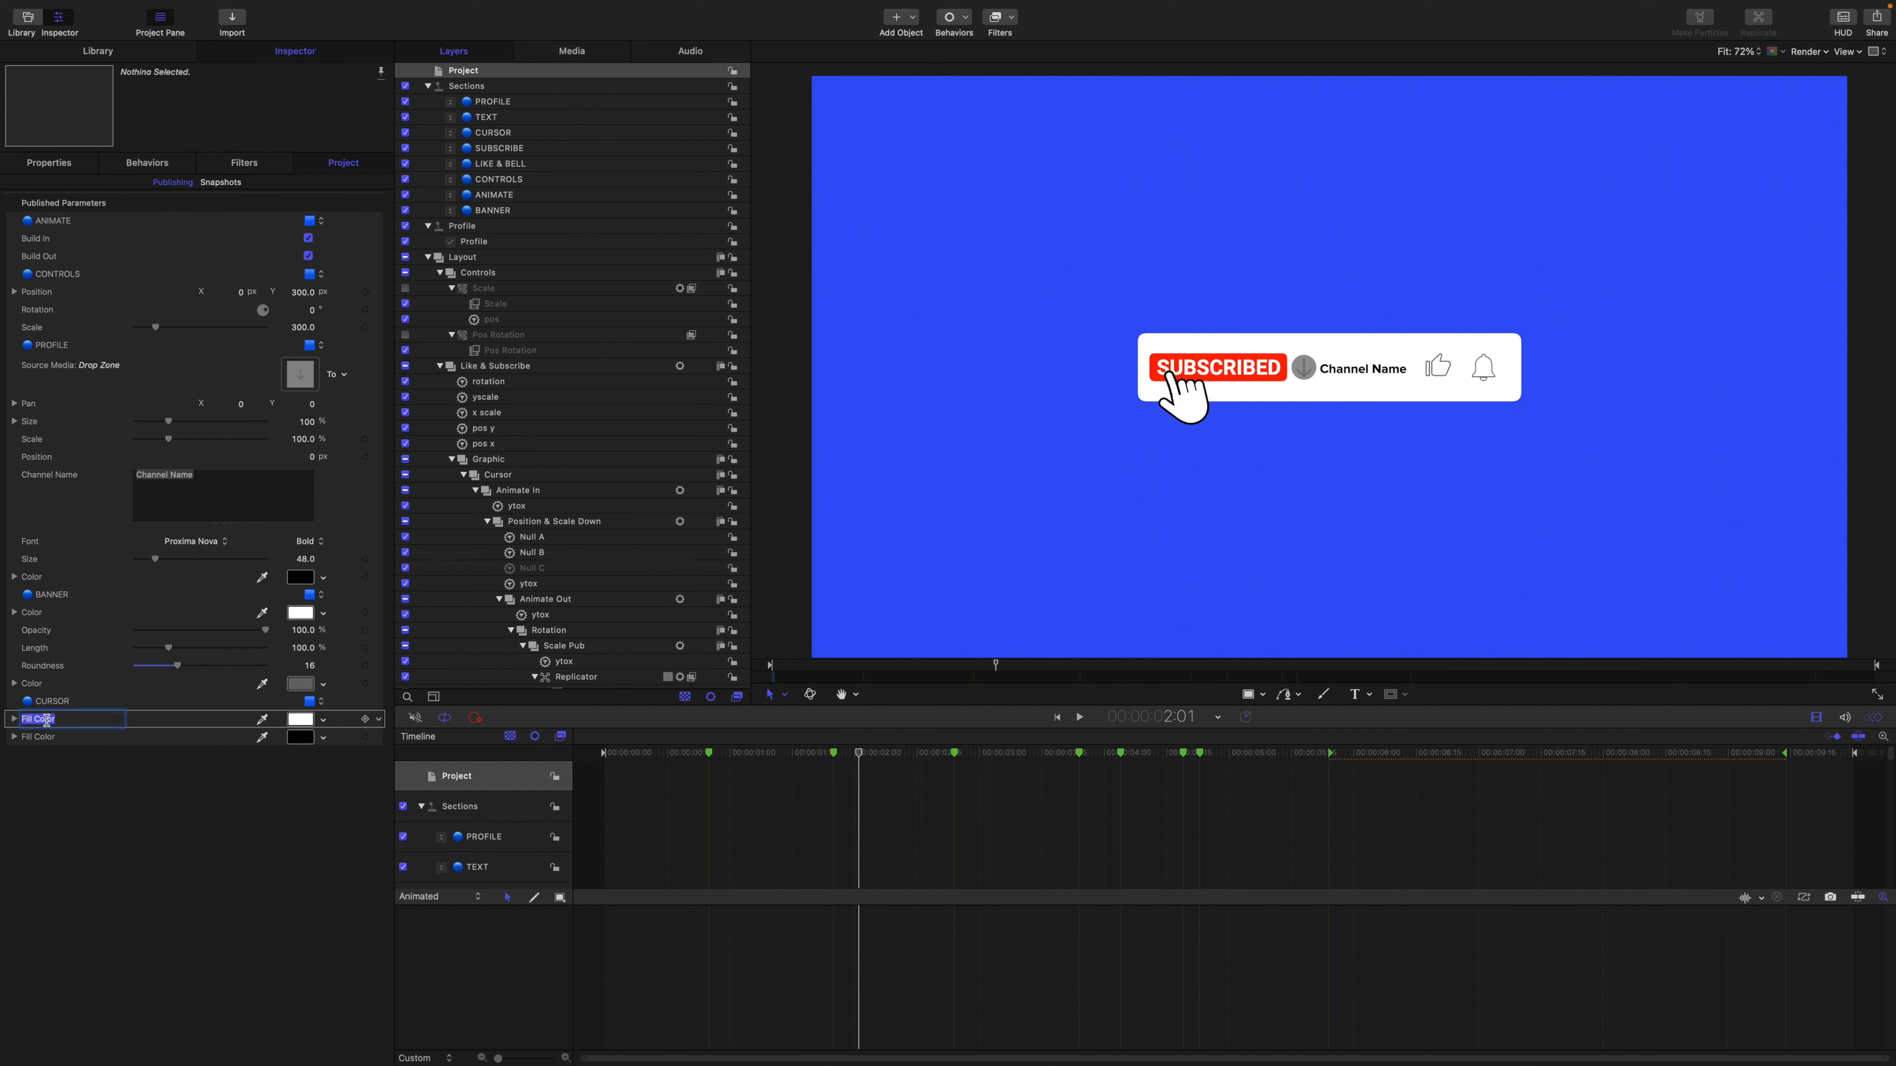
type("Co")
left_click(45, 741)
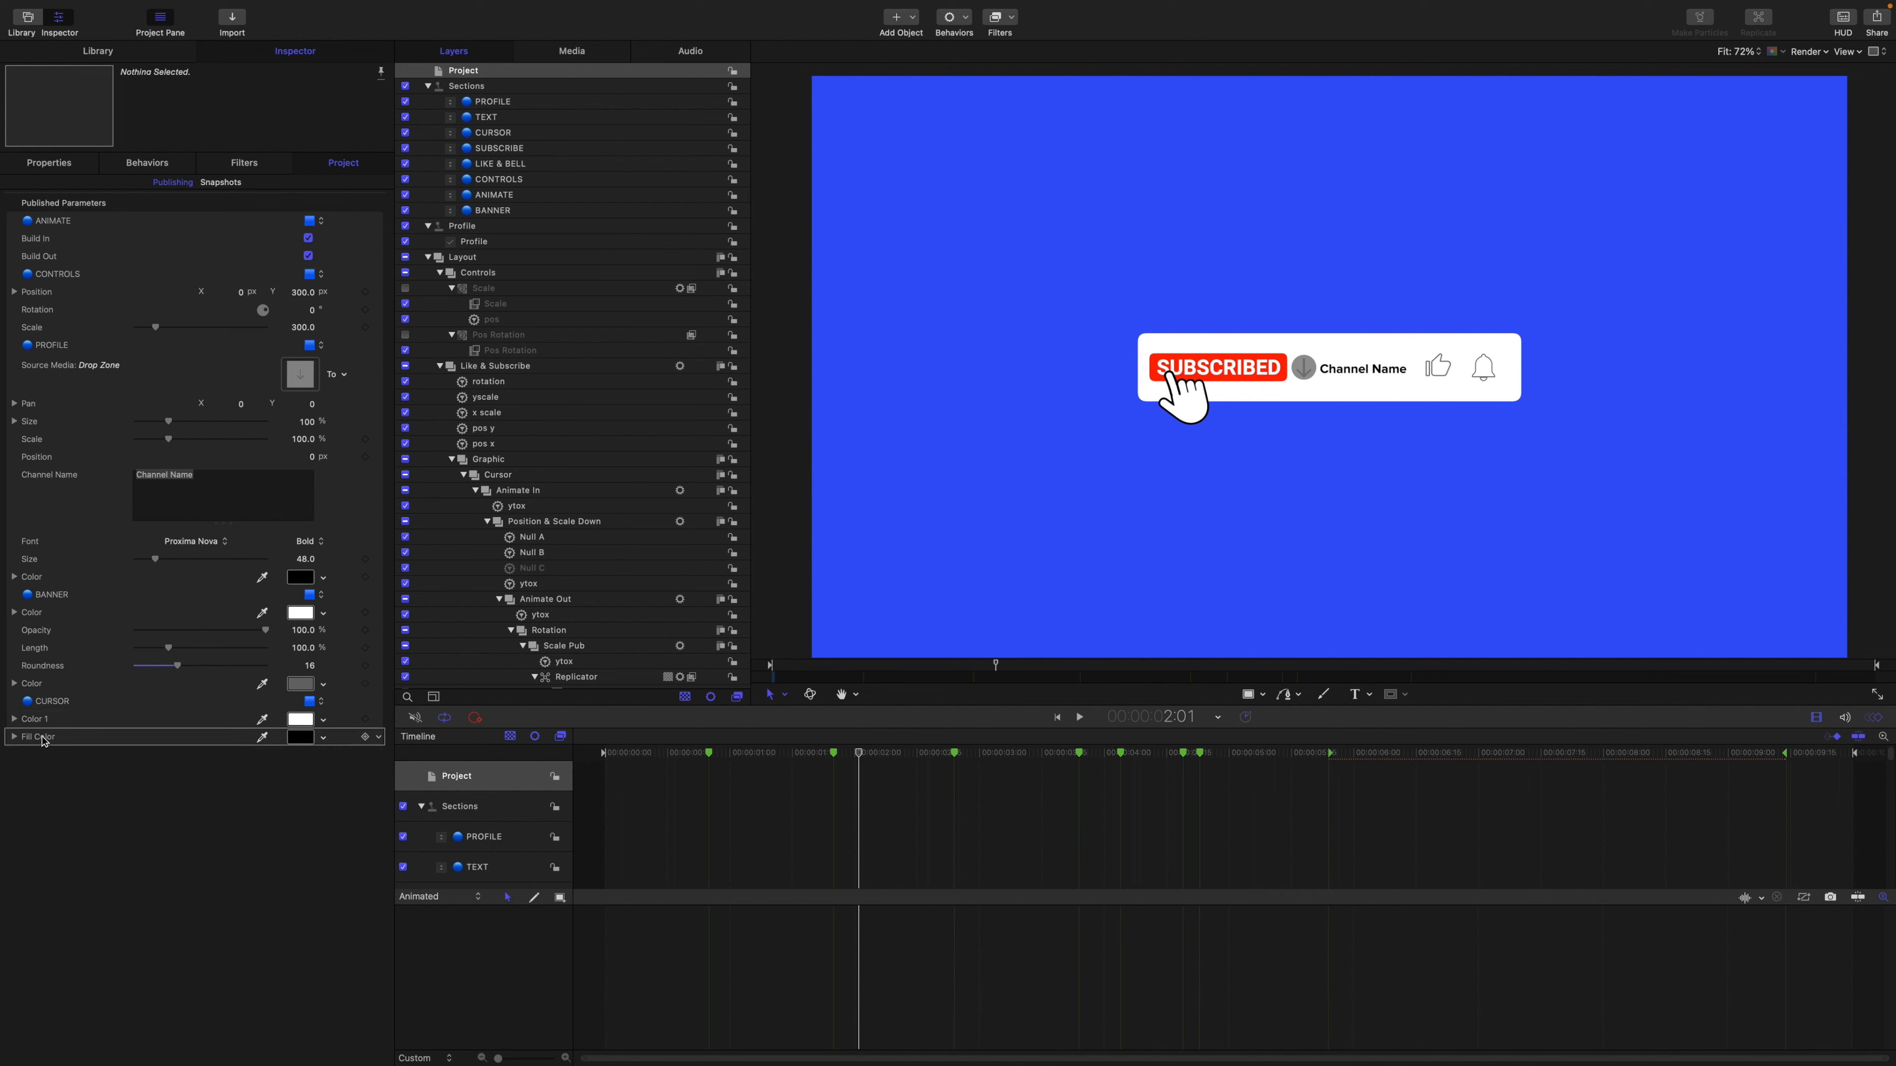
double_click(44, 738)
type("C")
Select the Scale Pub group and show the on-screen overlays in the canvas.
scroll(592, 492, "down", 5)
scroll(592, 492, "down", 2)
scroll(590, 494, "down", 2)
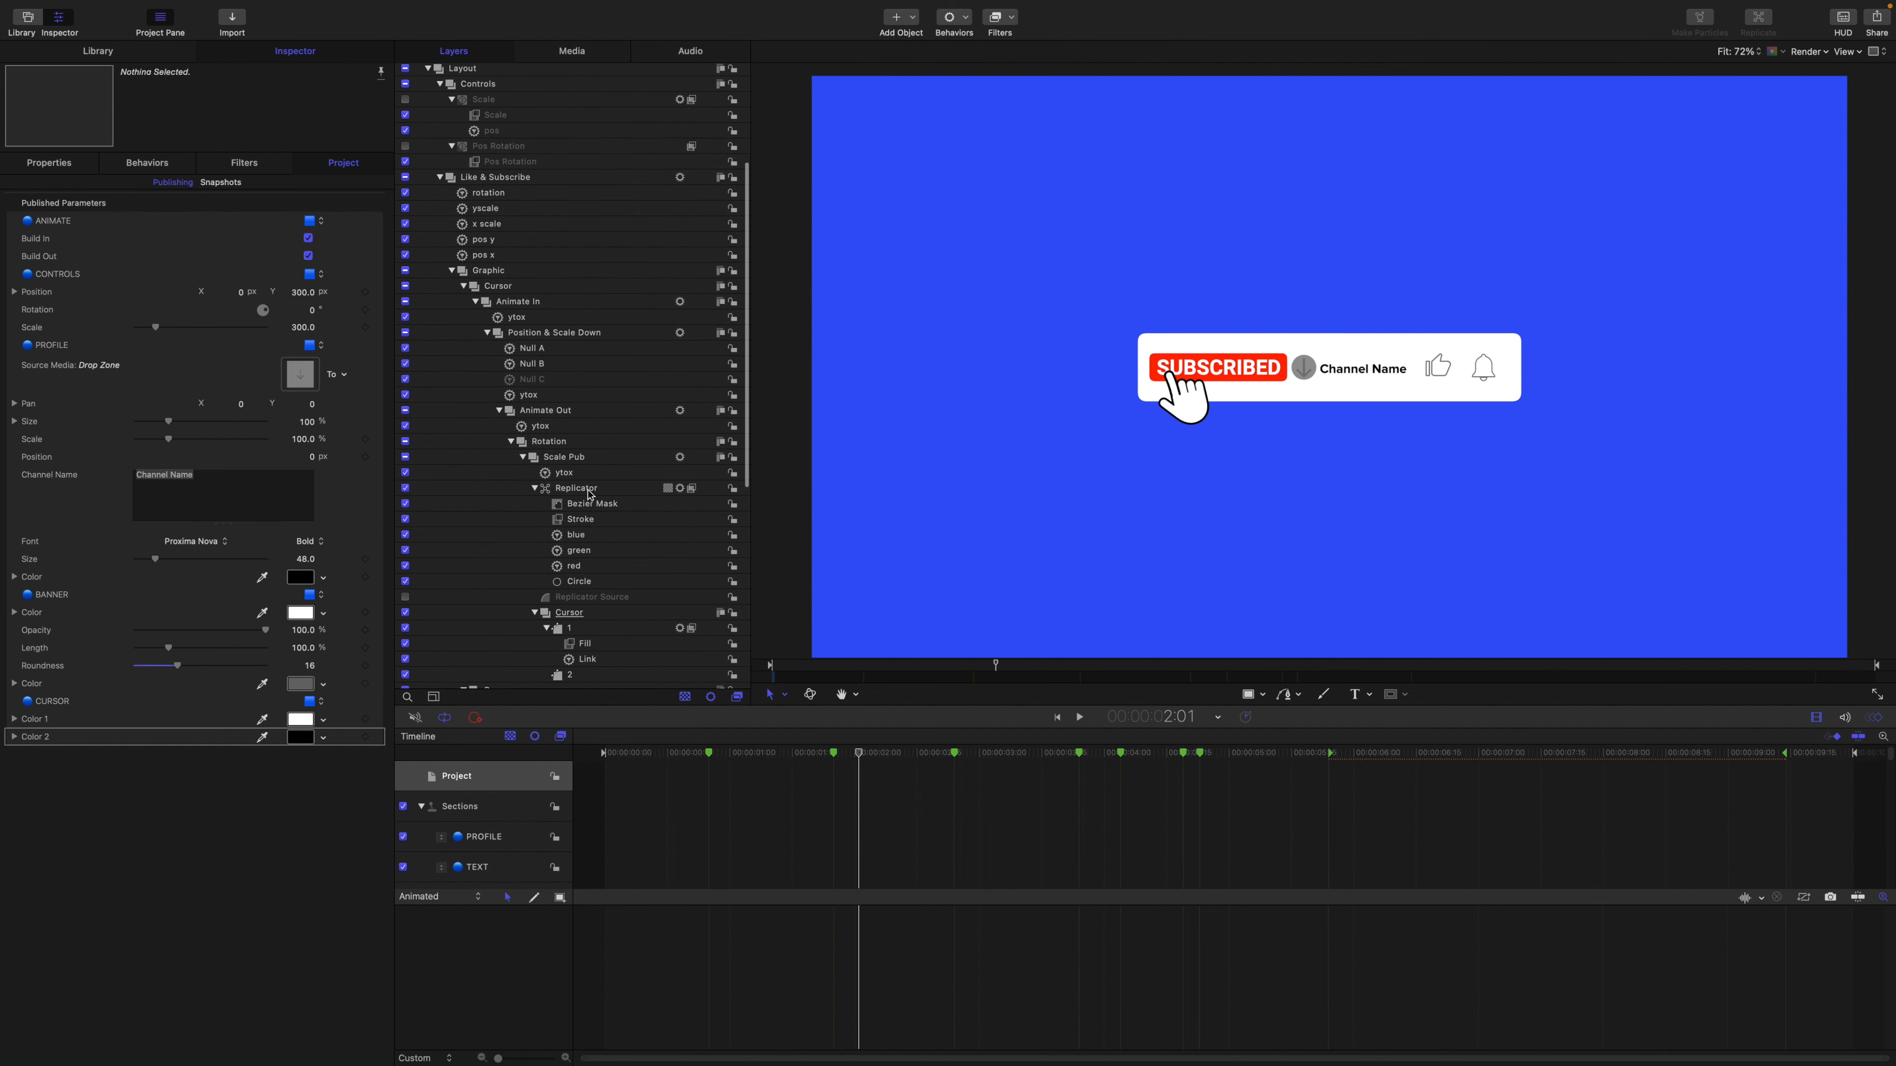
left_click(574, 461)
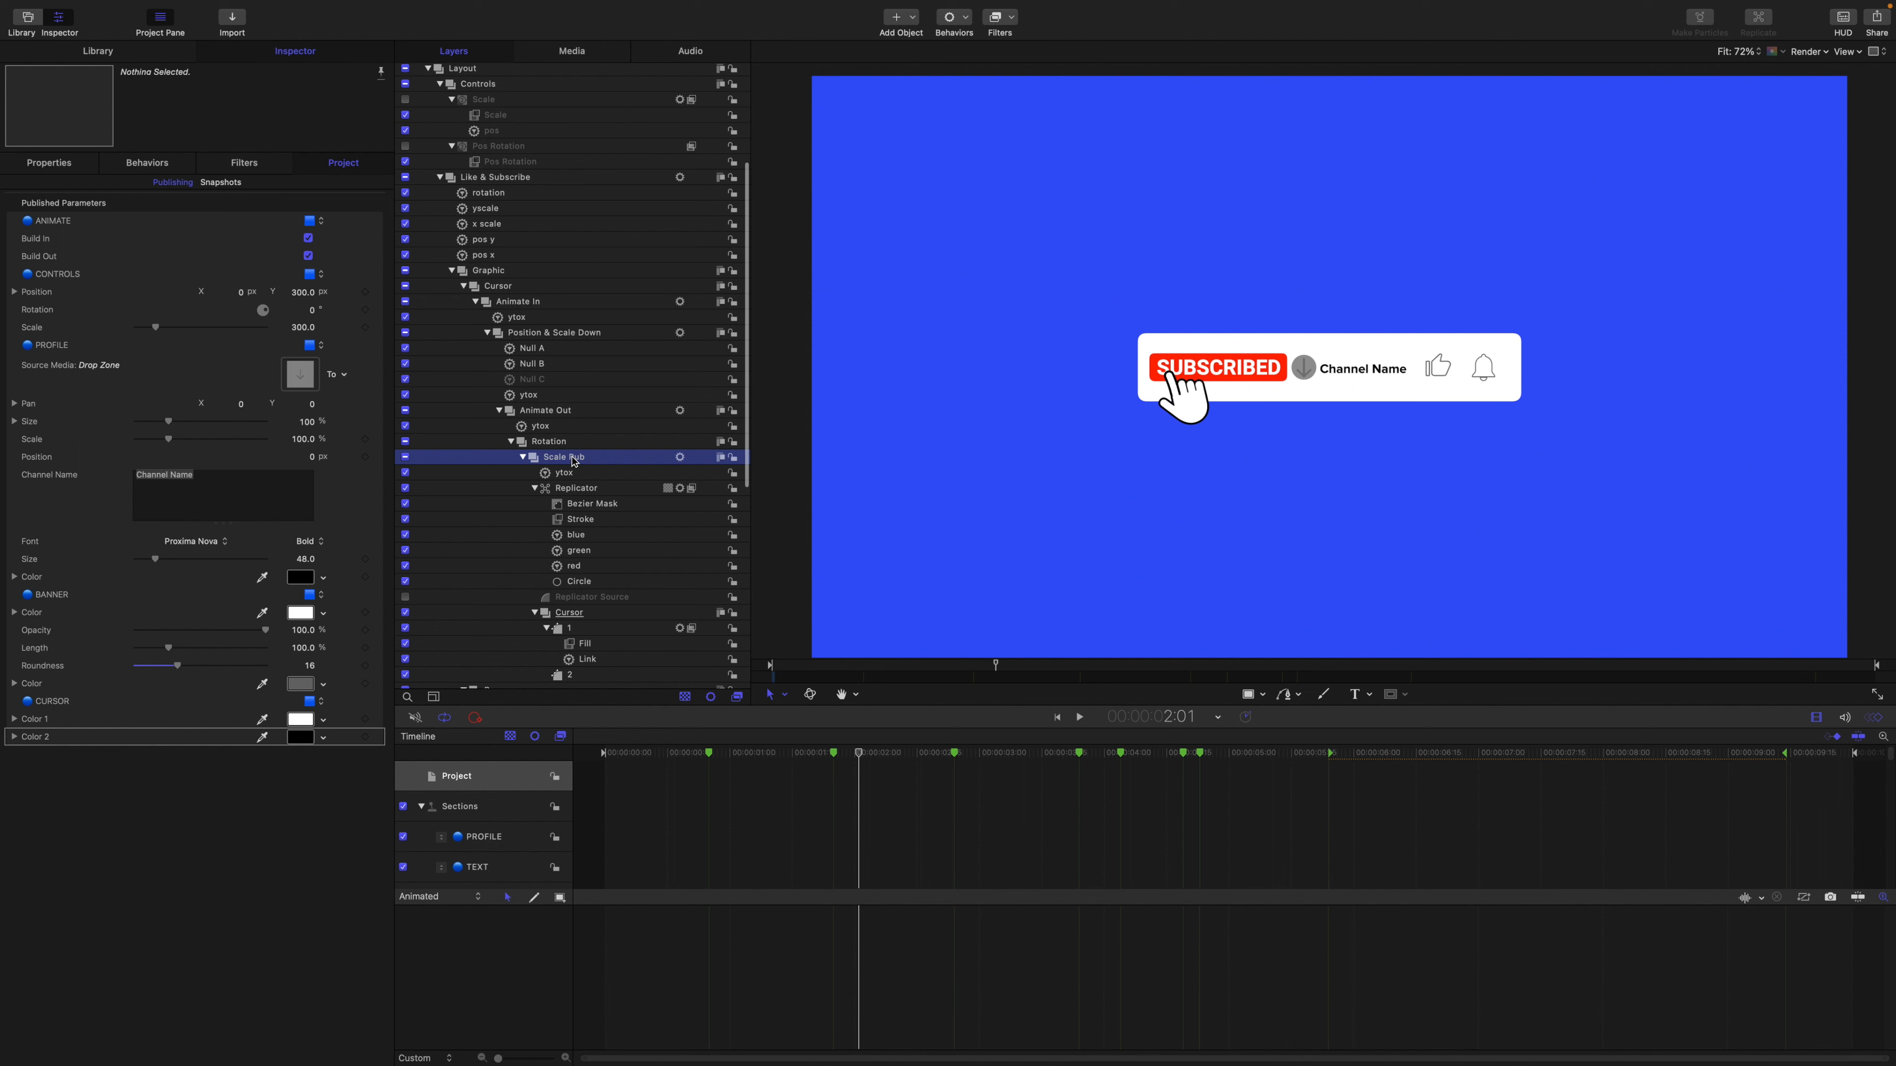
left_click(575, 462)
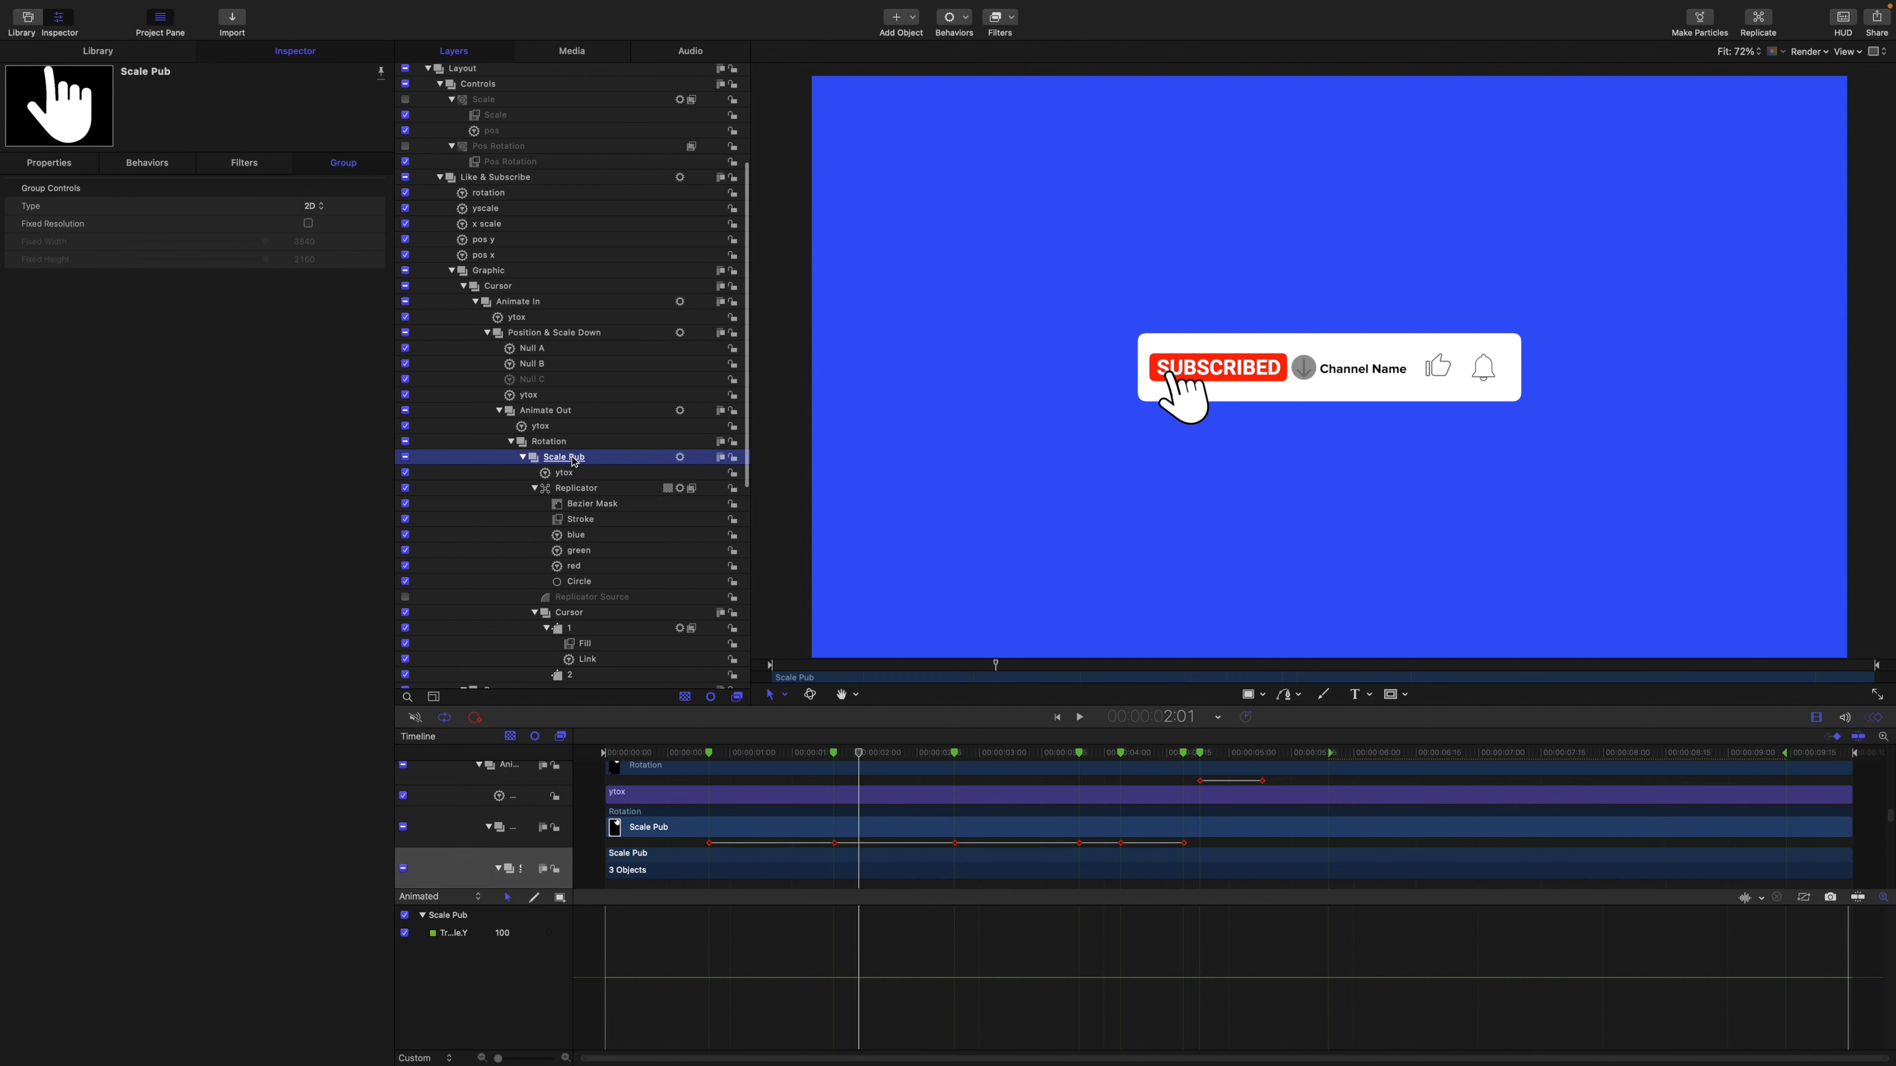
key("super+slash")
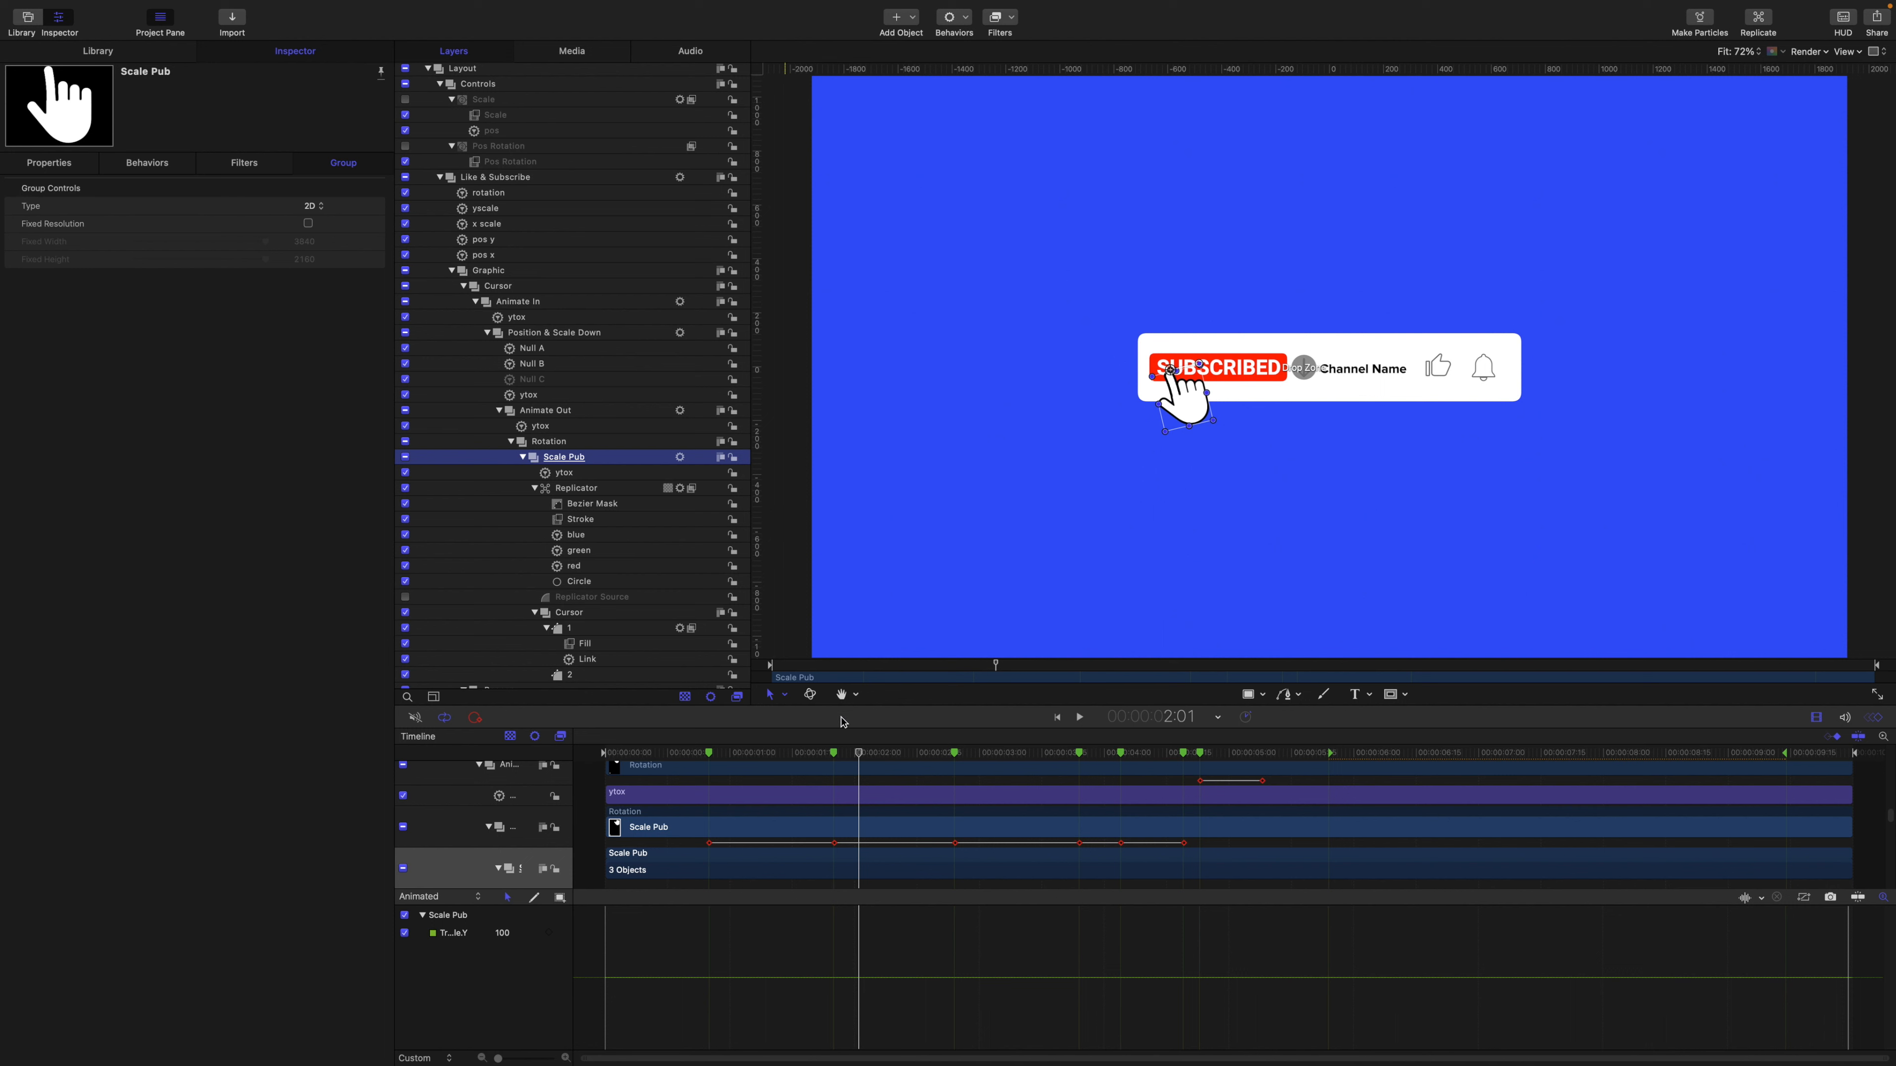
Try the Scale Pub group's X scale at 188% during playback from the start, and reset the X scale.
left_click_drag(860, 755, 987, 762)
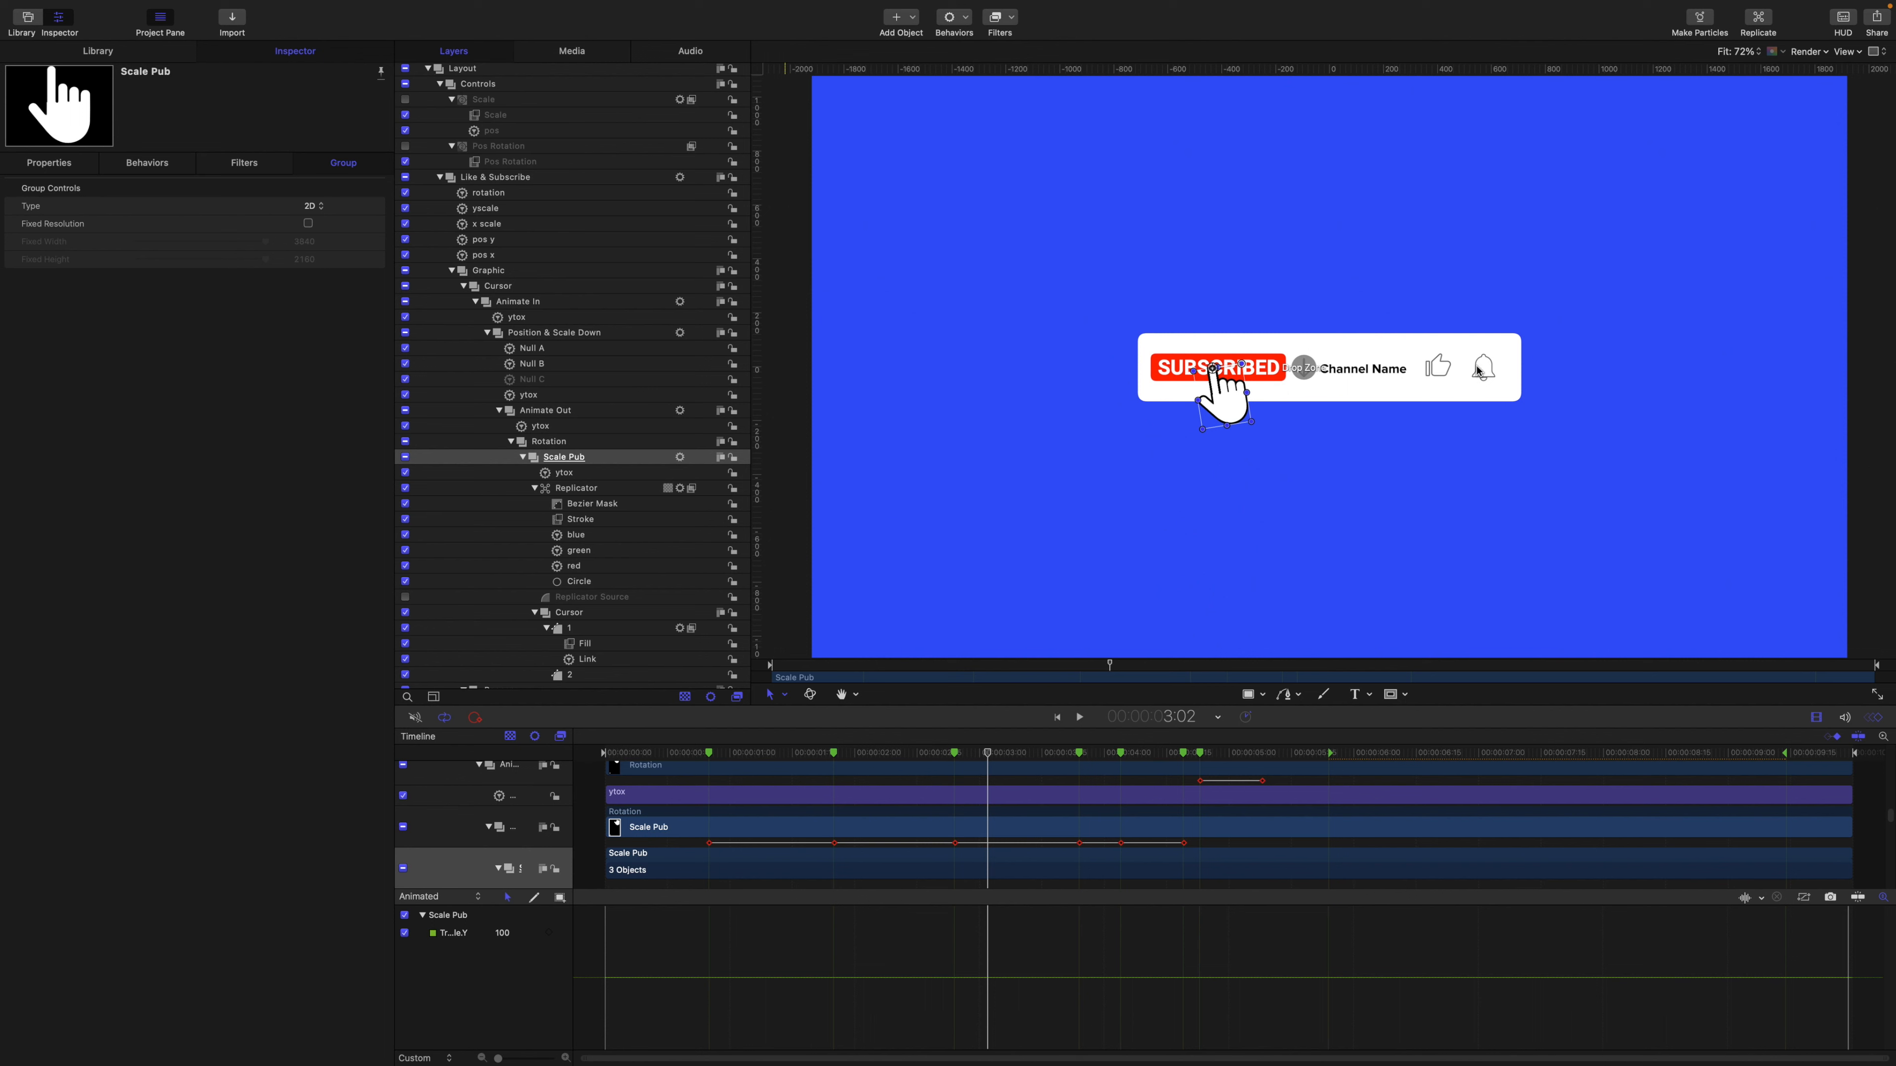
left_click(47, 165)
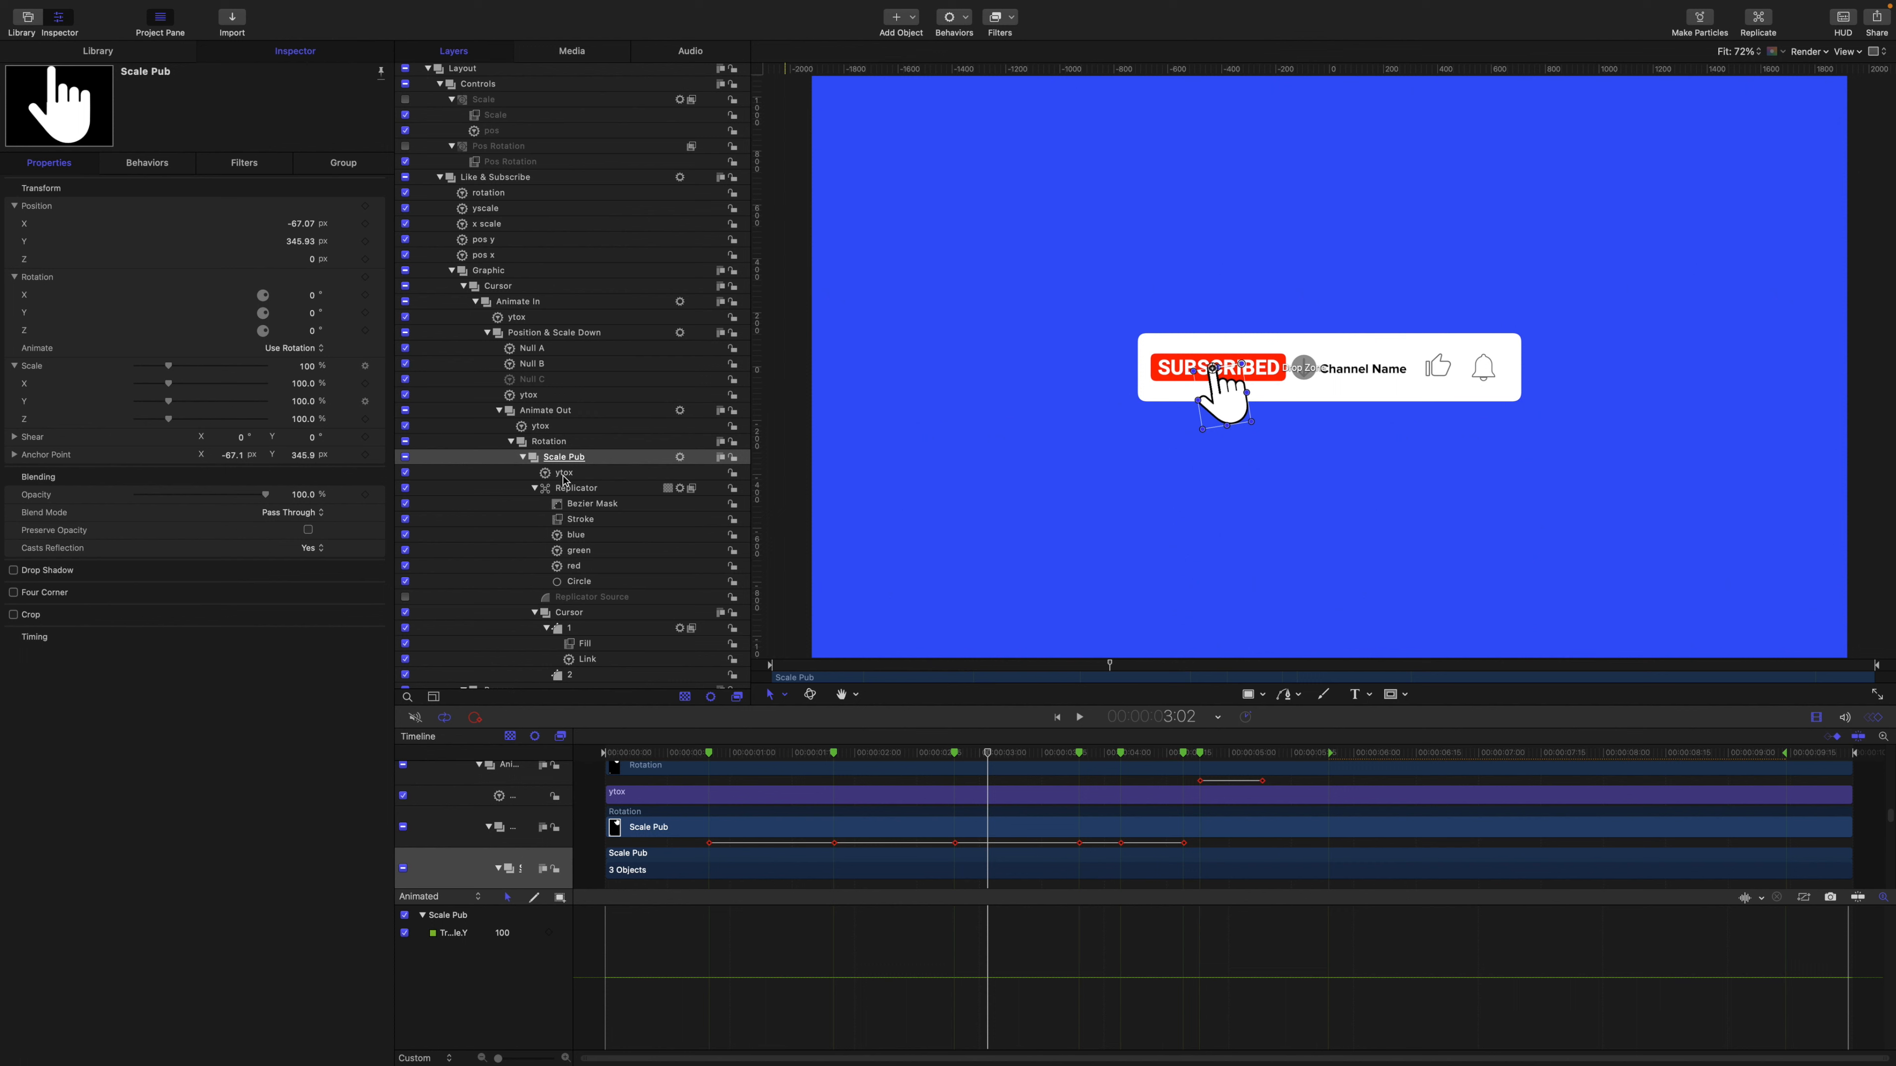
left_click_drag(302, 389, 366, 389)
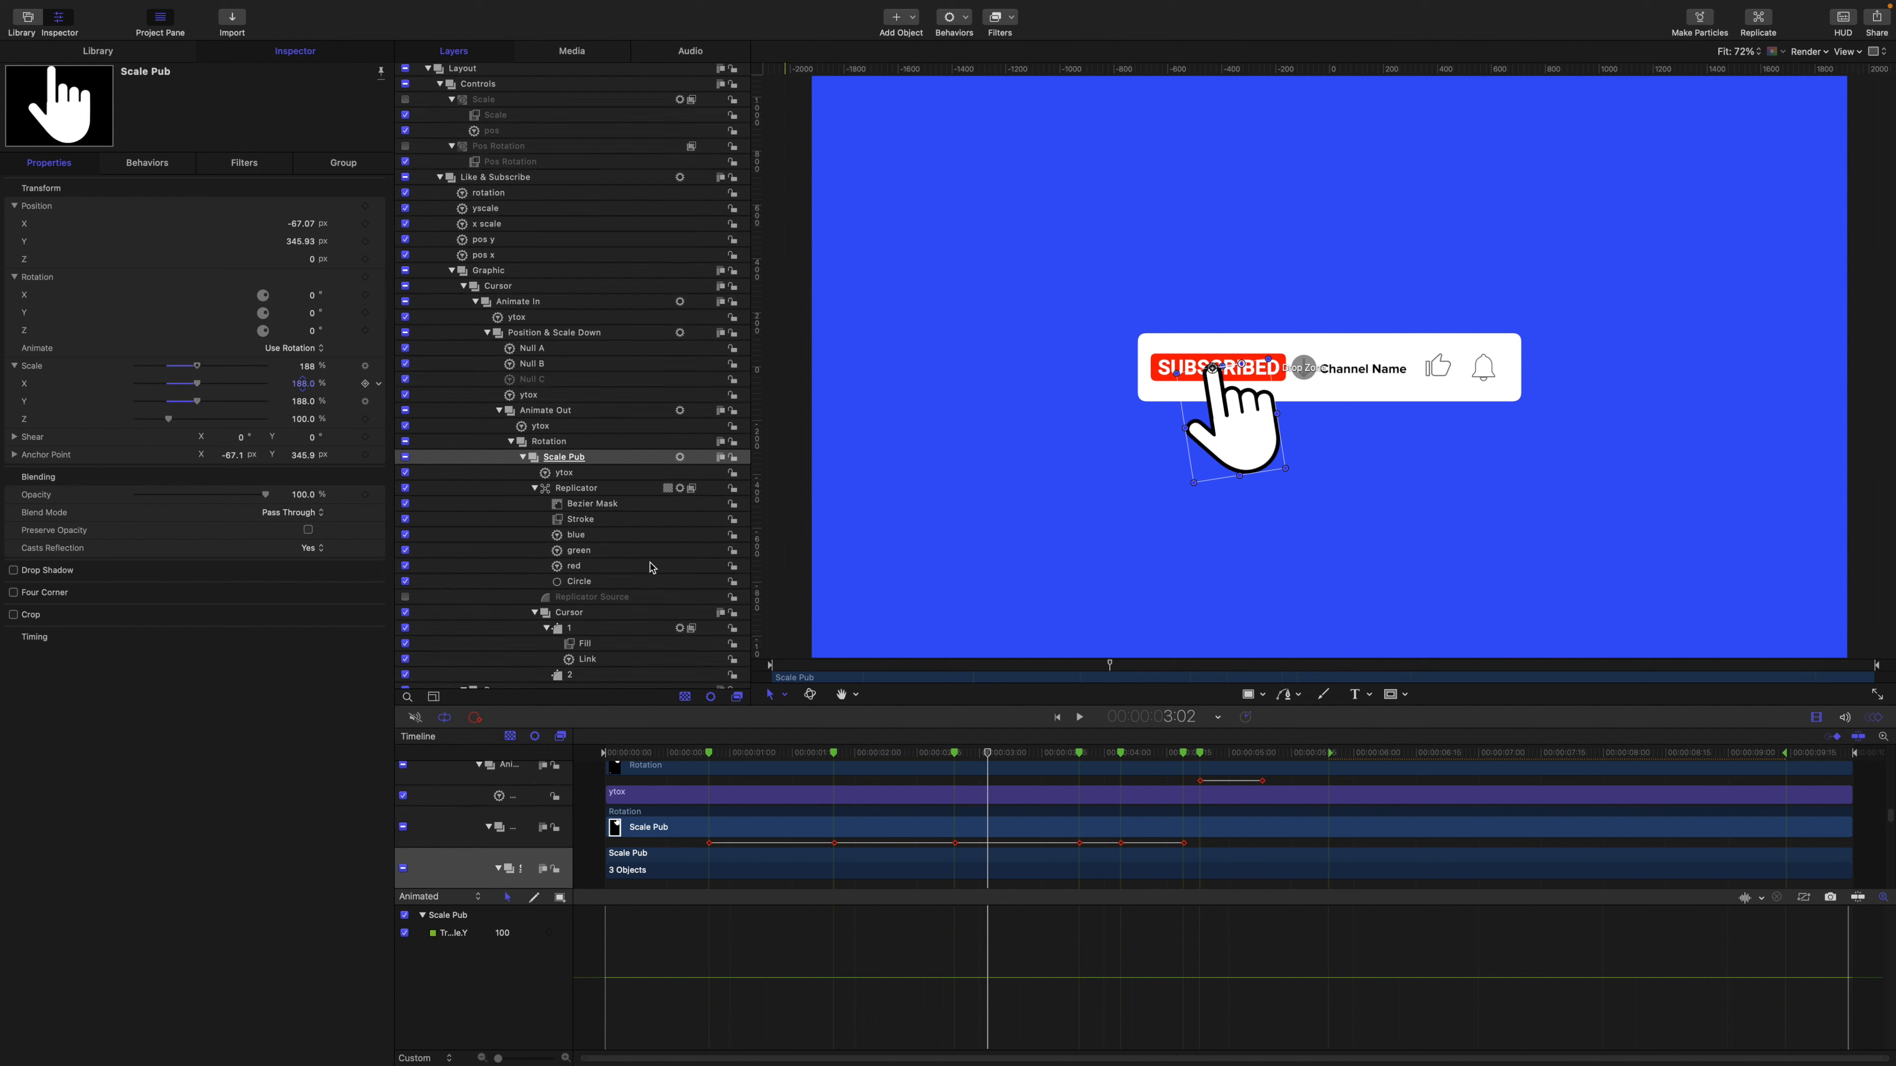
key("Home")
key("space")
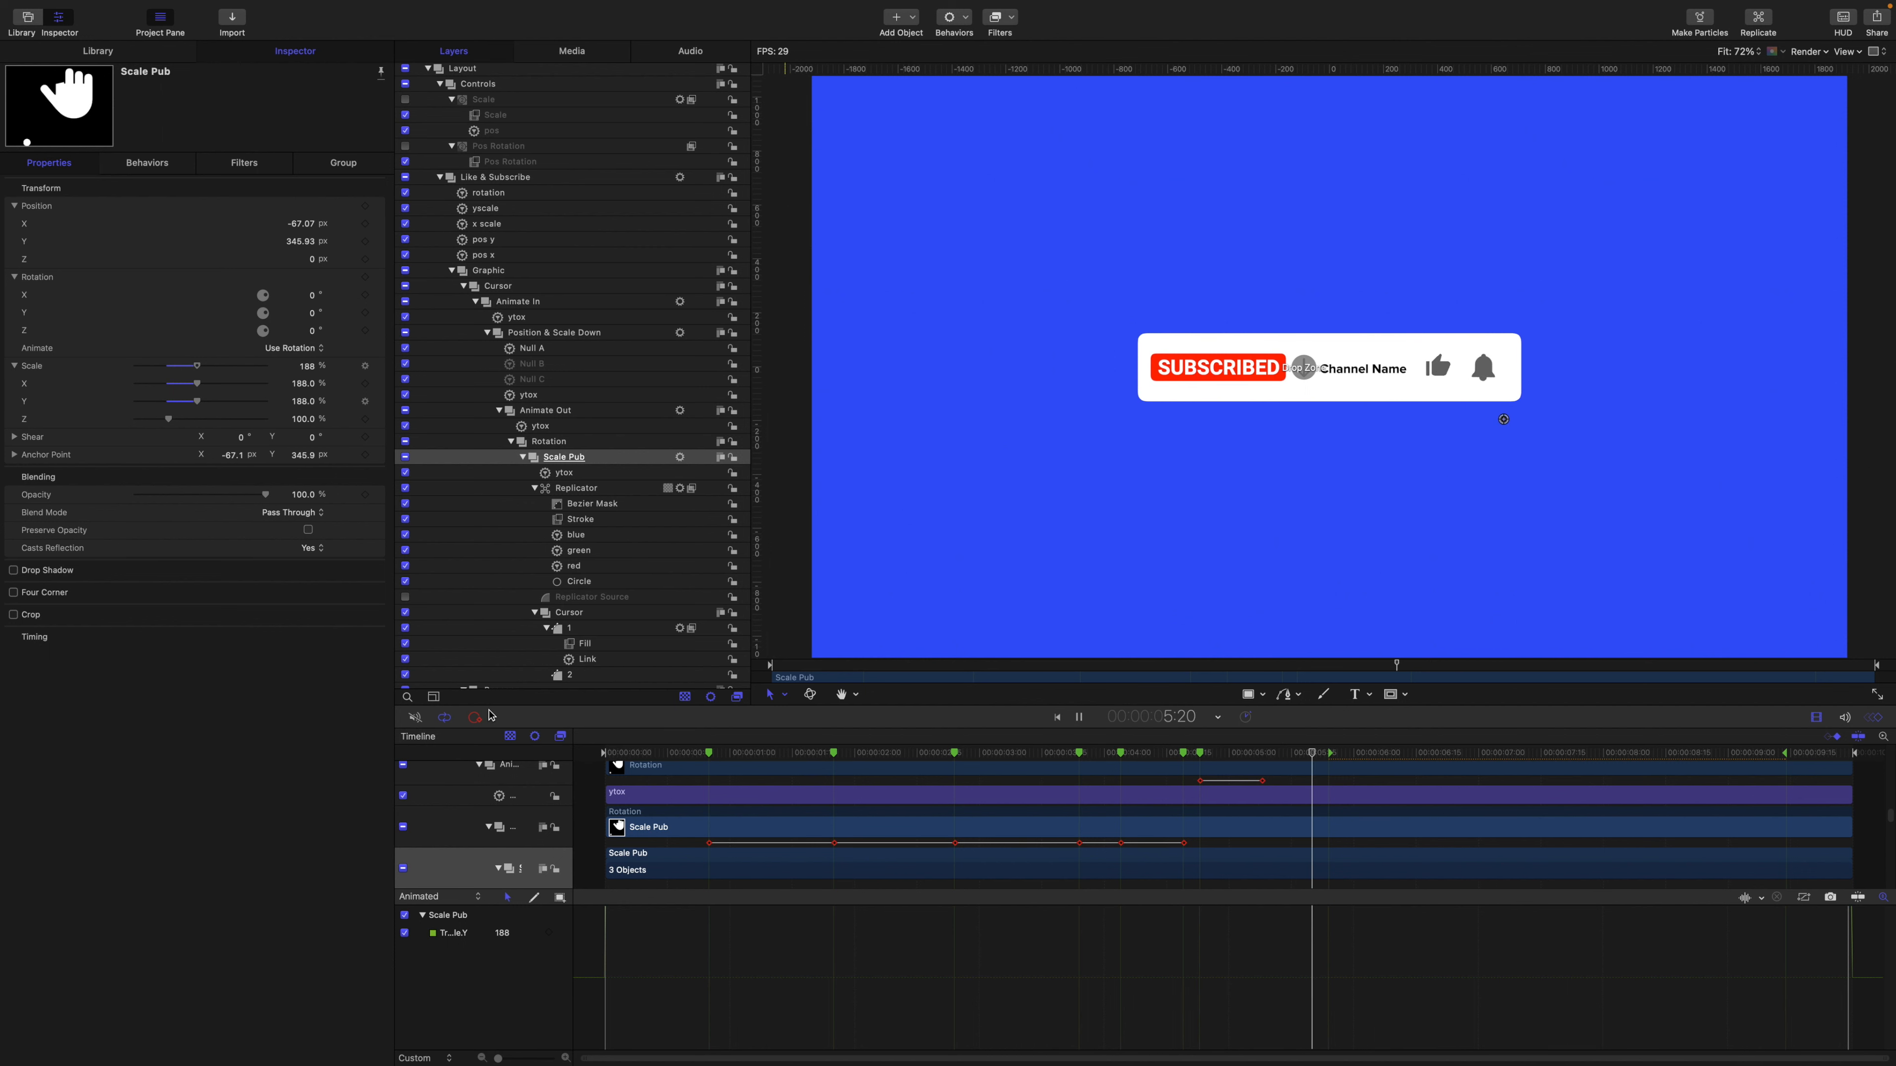
key("space")
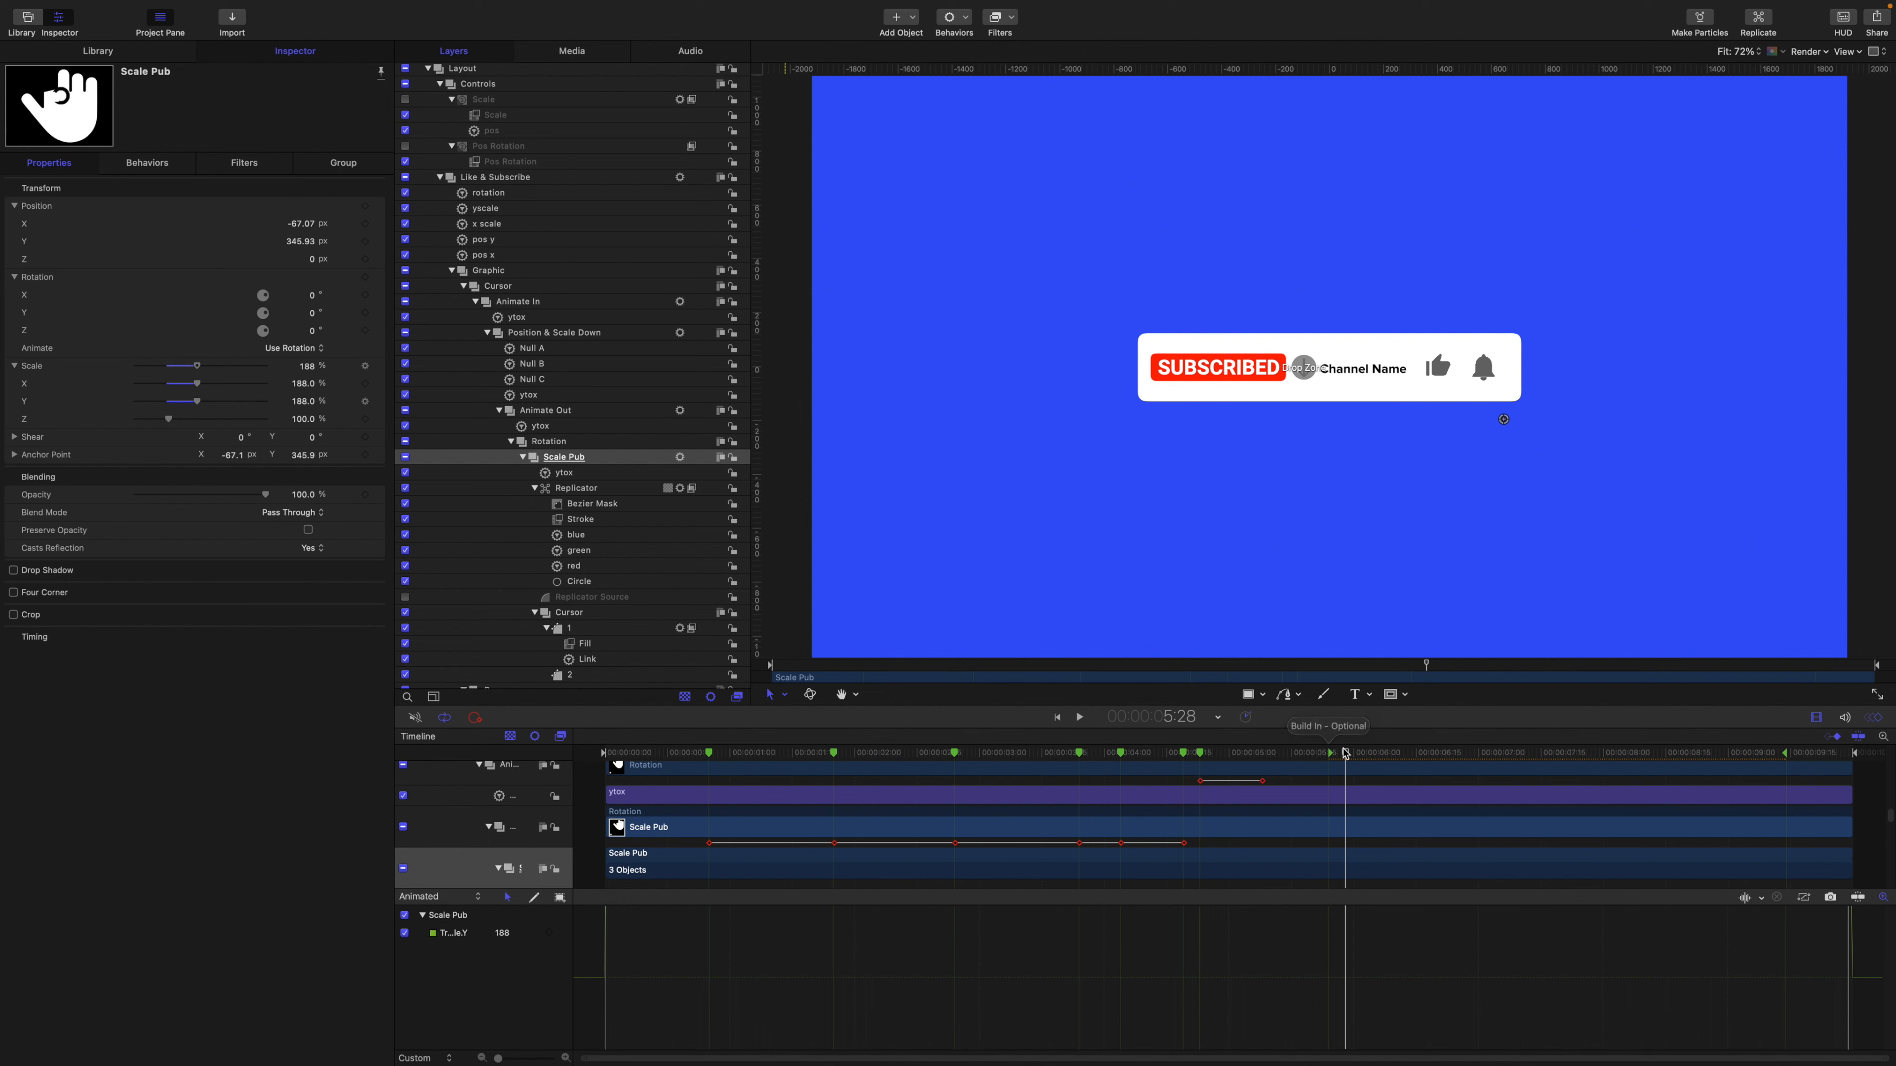
left_click_drag(1345, 754, 838, 761)
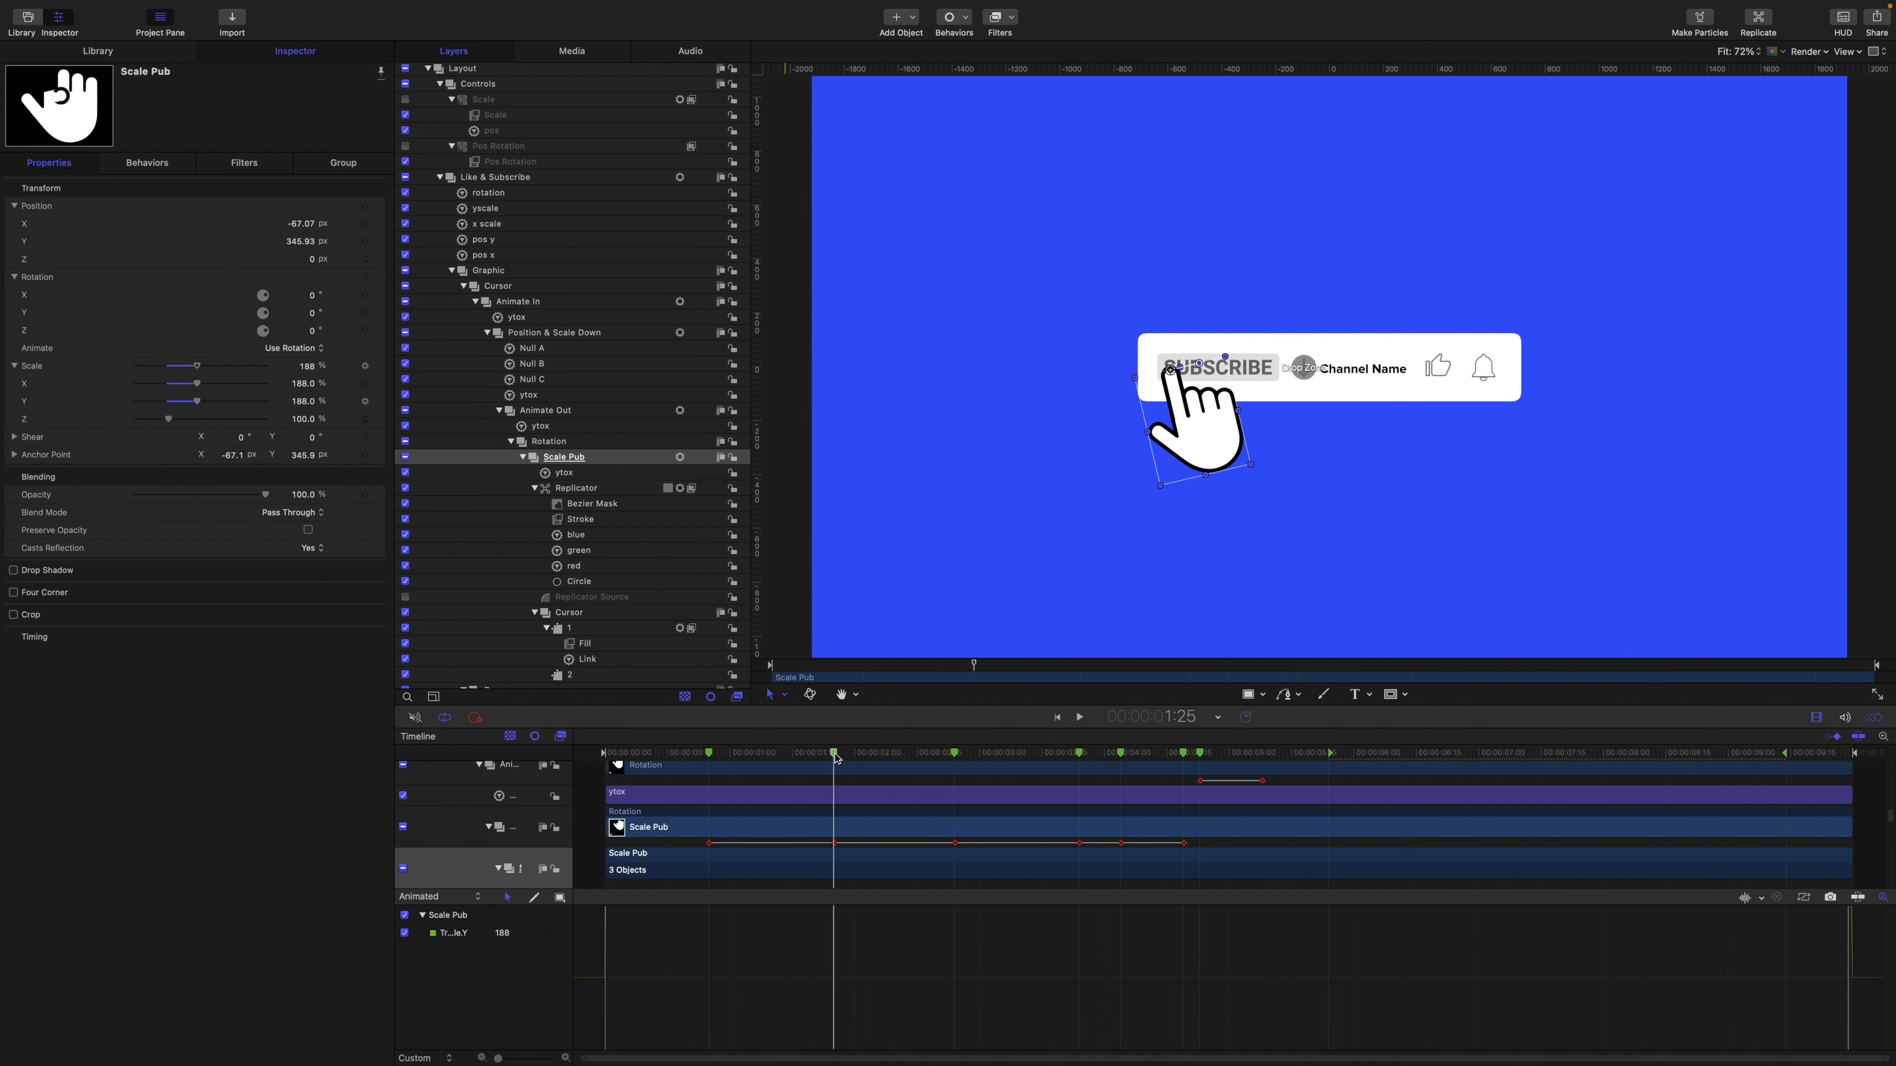
left_click(379, 385)
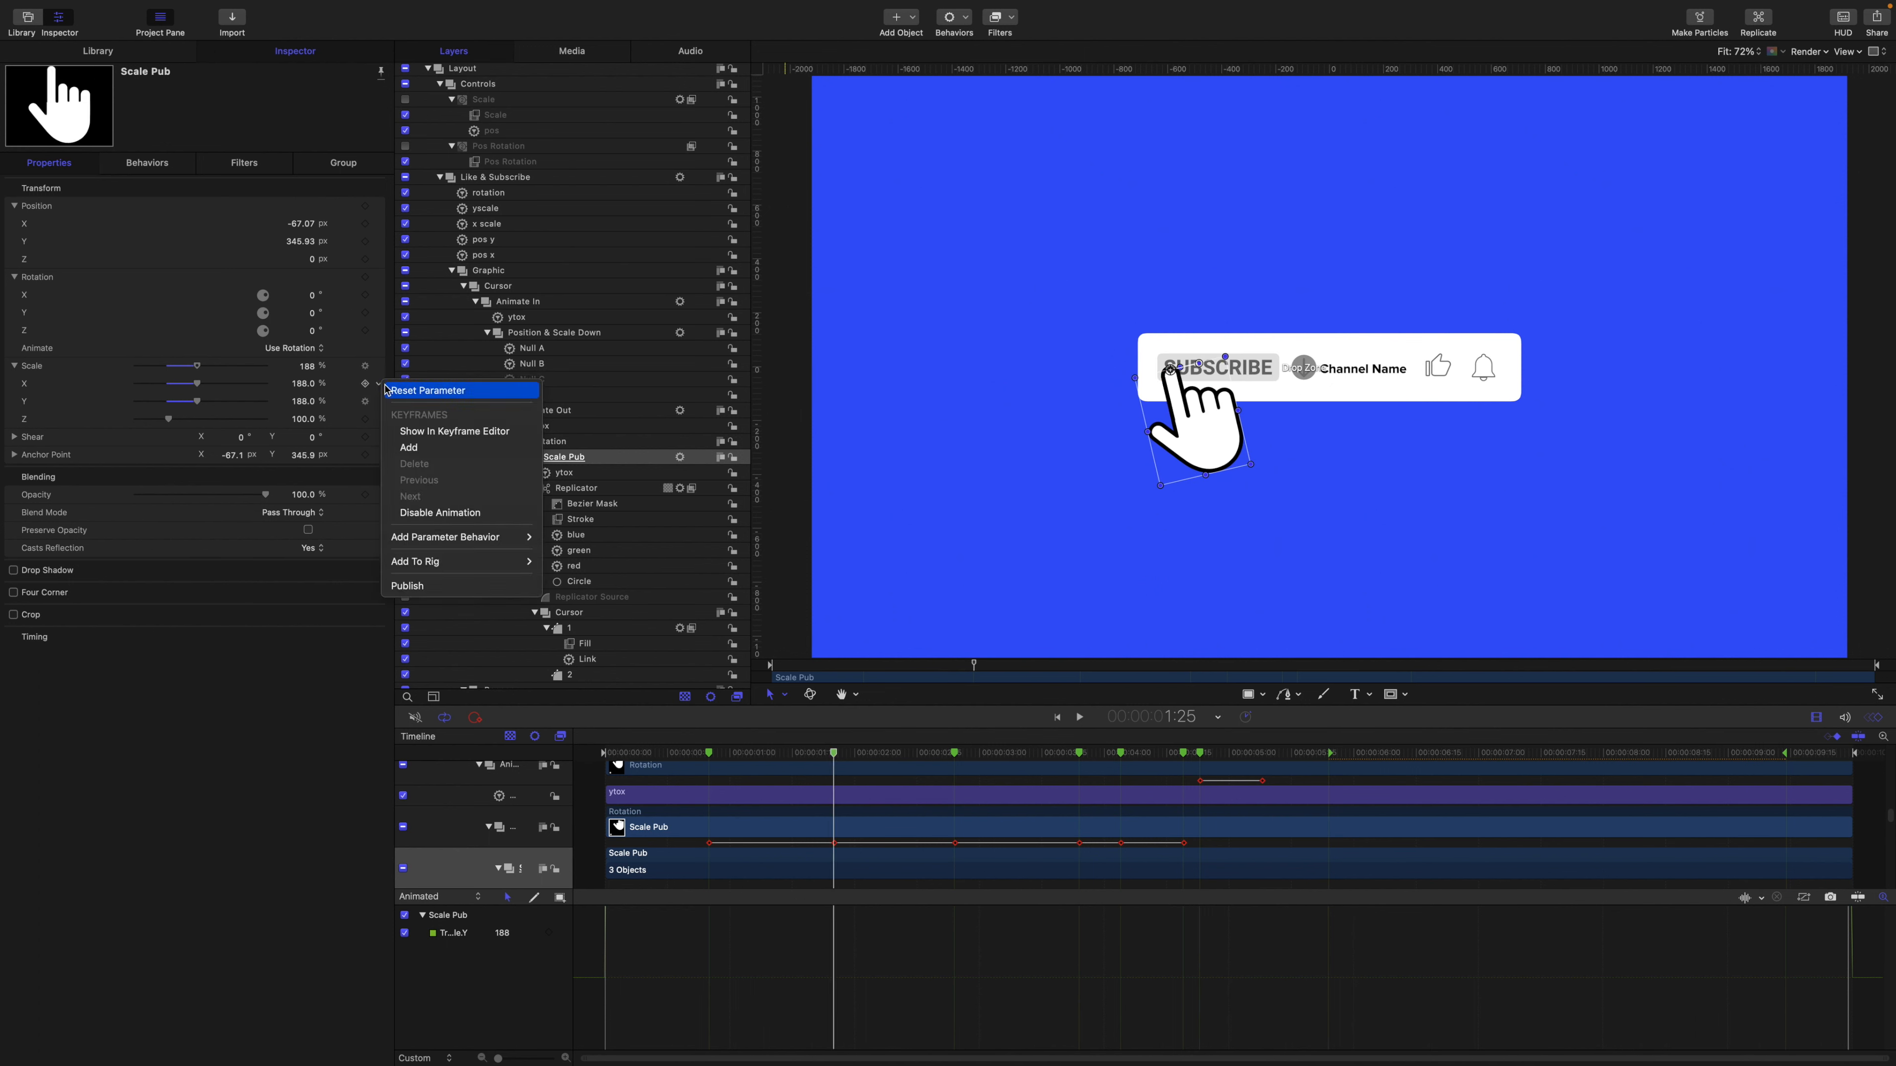
left_click(427, 390)
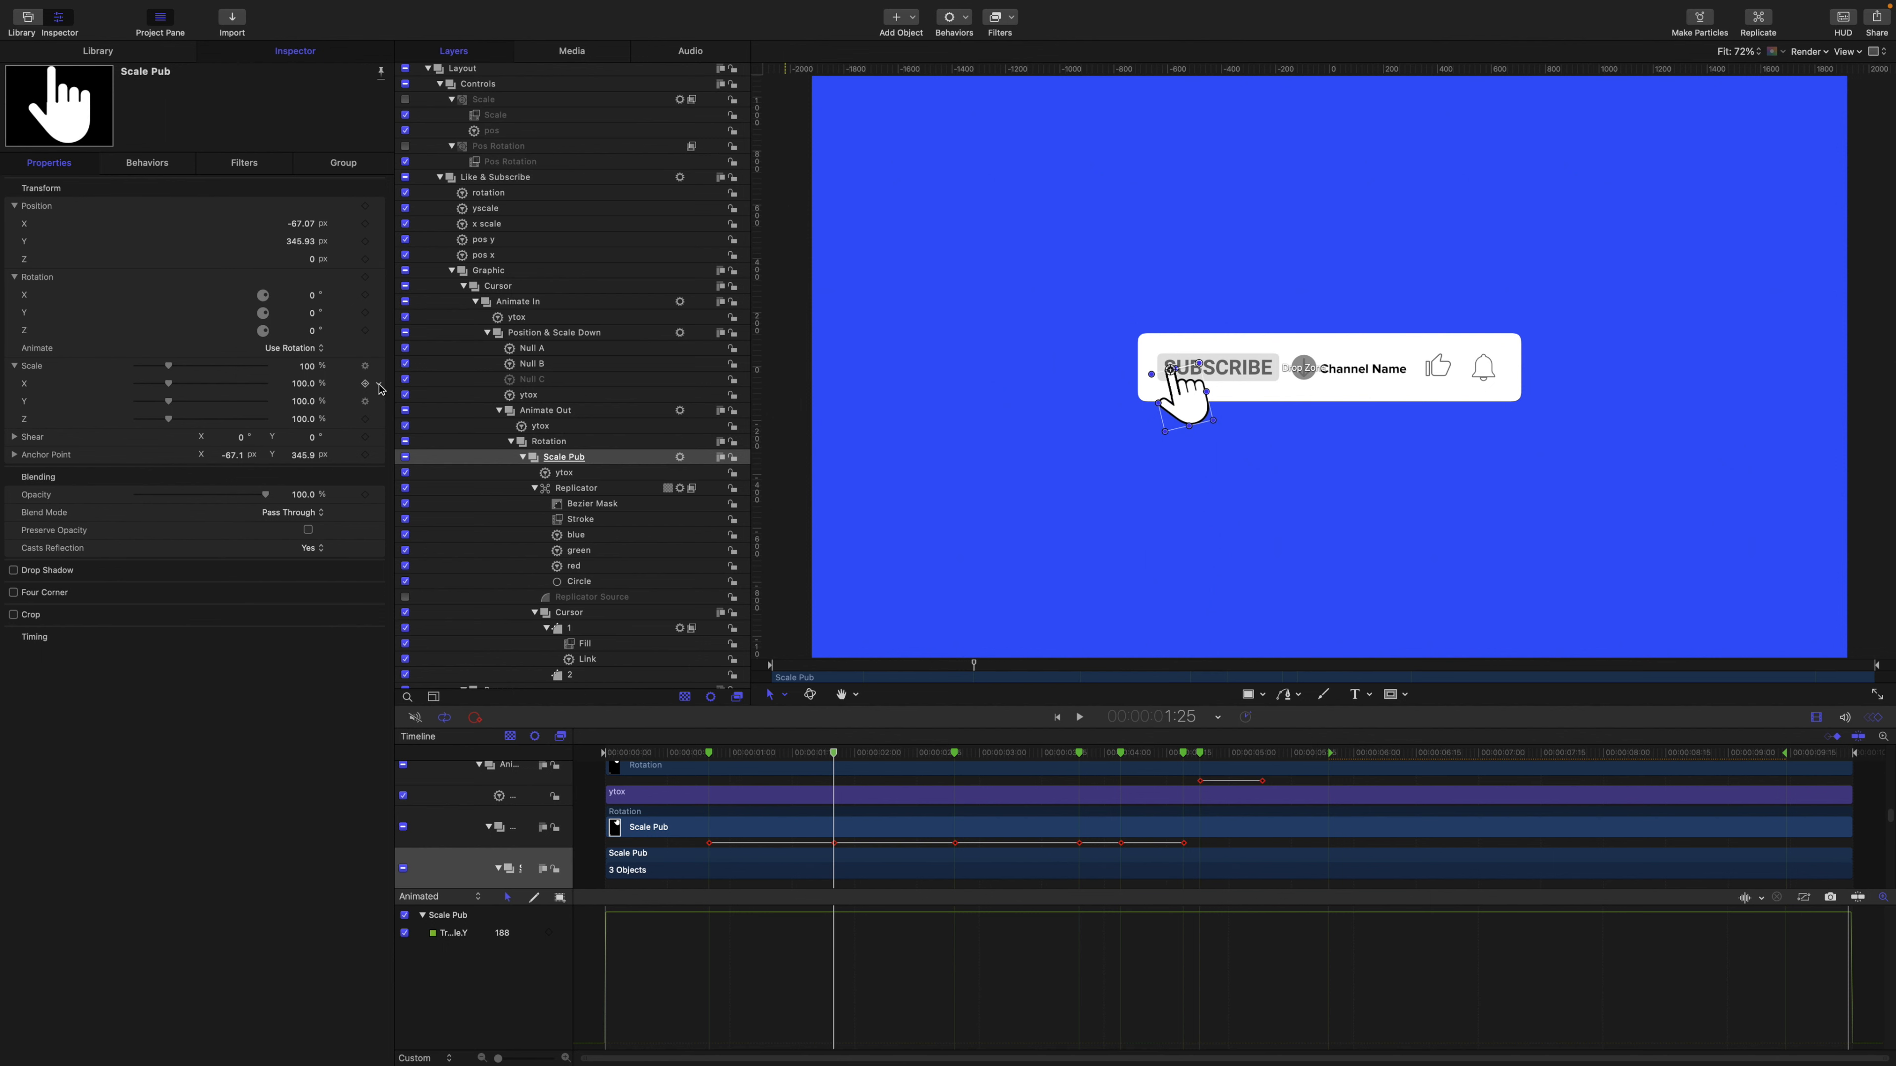
Publish the Scale Pub group's X scale and rename the published parameter as Size.
left_click(379, 385)
left_click(401, 589)
scroll(475, 225, "up", 5)
left_click(470, 71)
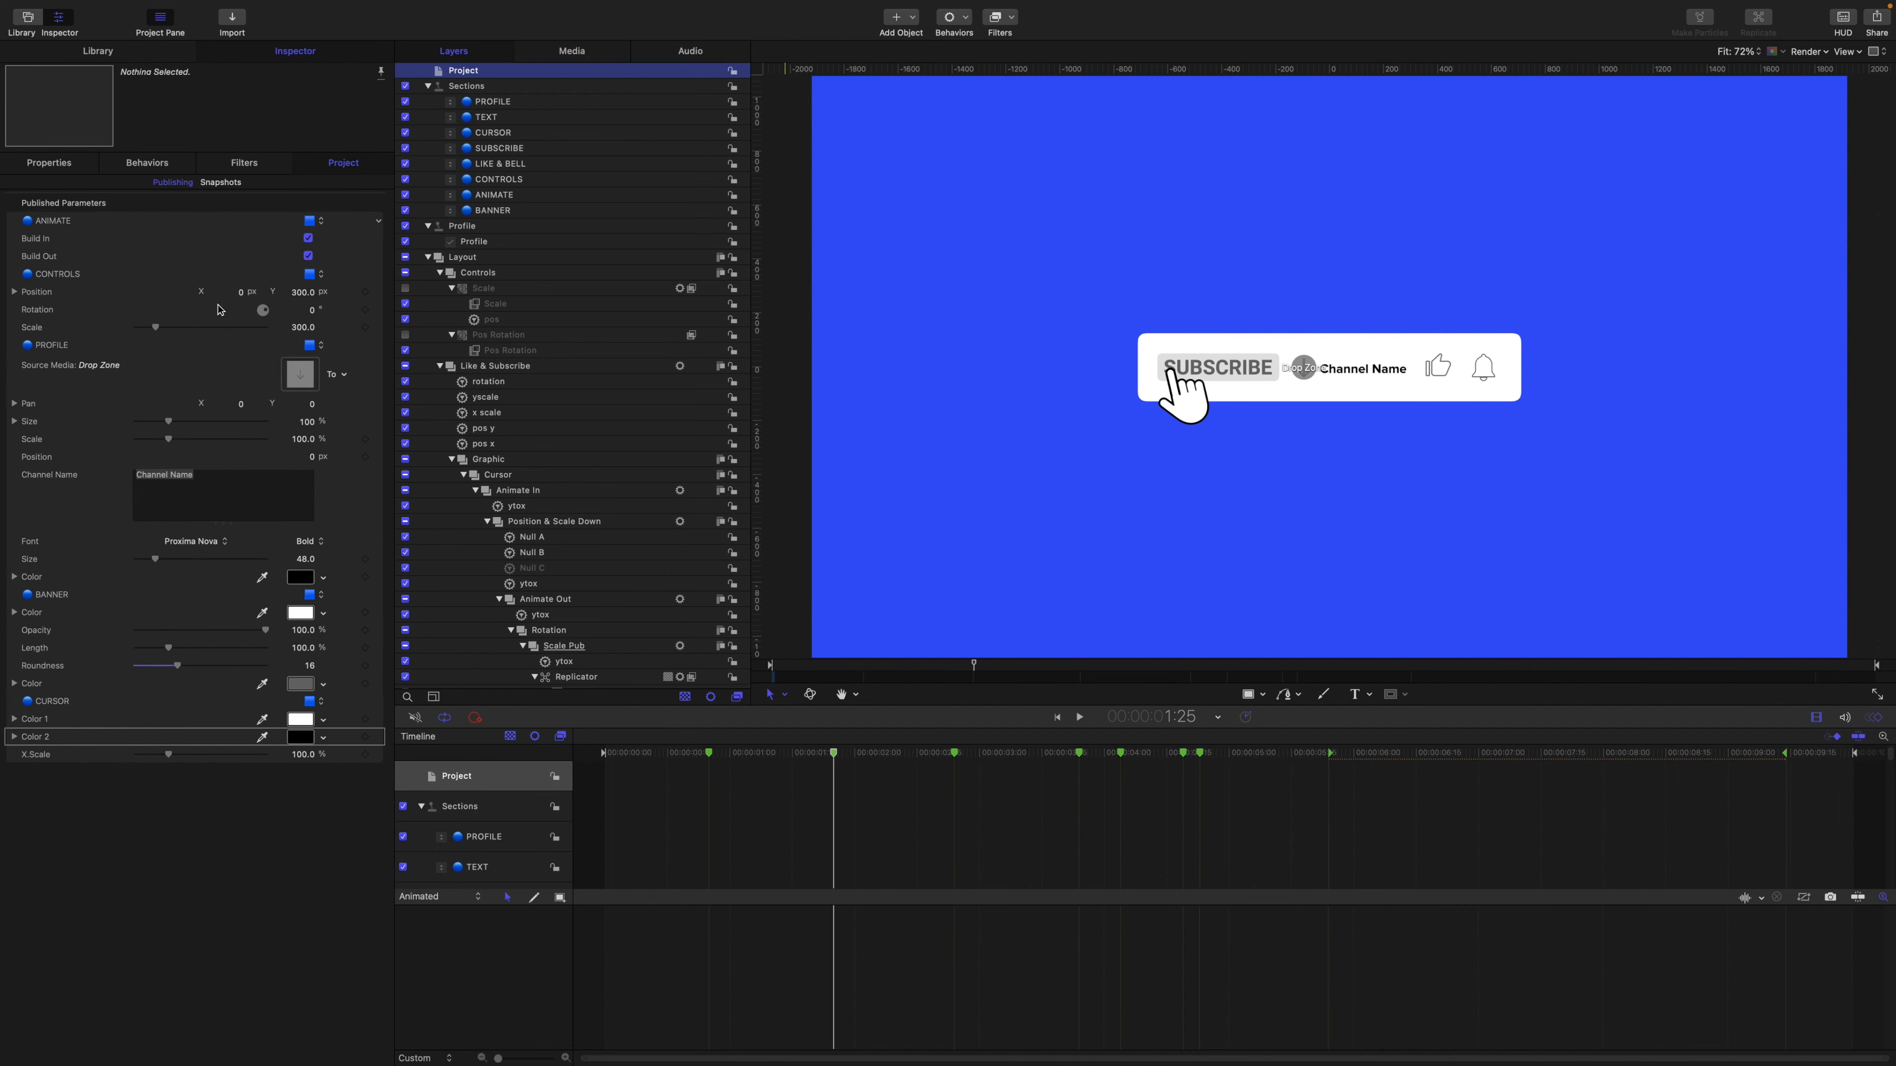
left_click(40, 756)
double_click(41, 757)
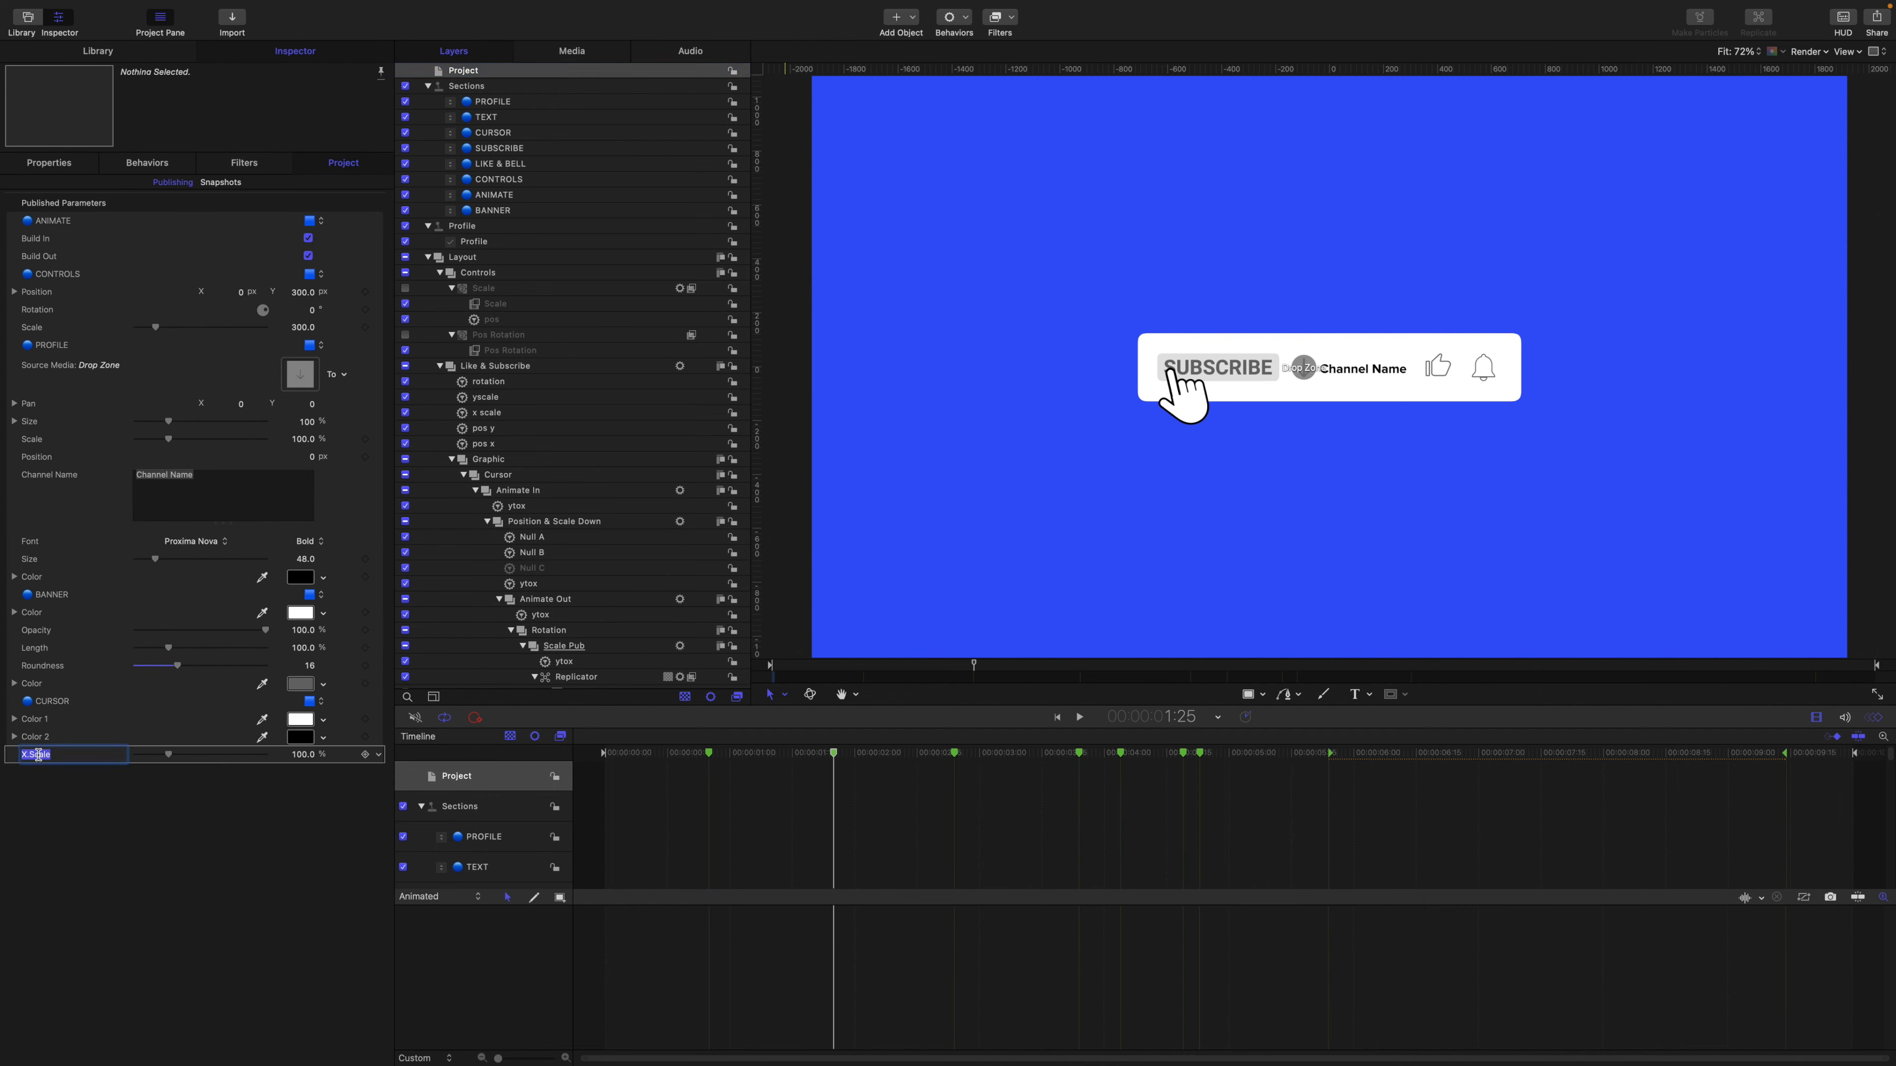
type("Size")
key("Return")
Move the published Size parameter above Color 1 in the CURSOR section.
left_click(39, 739)
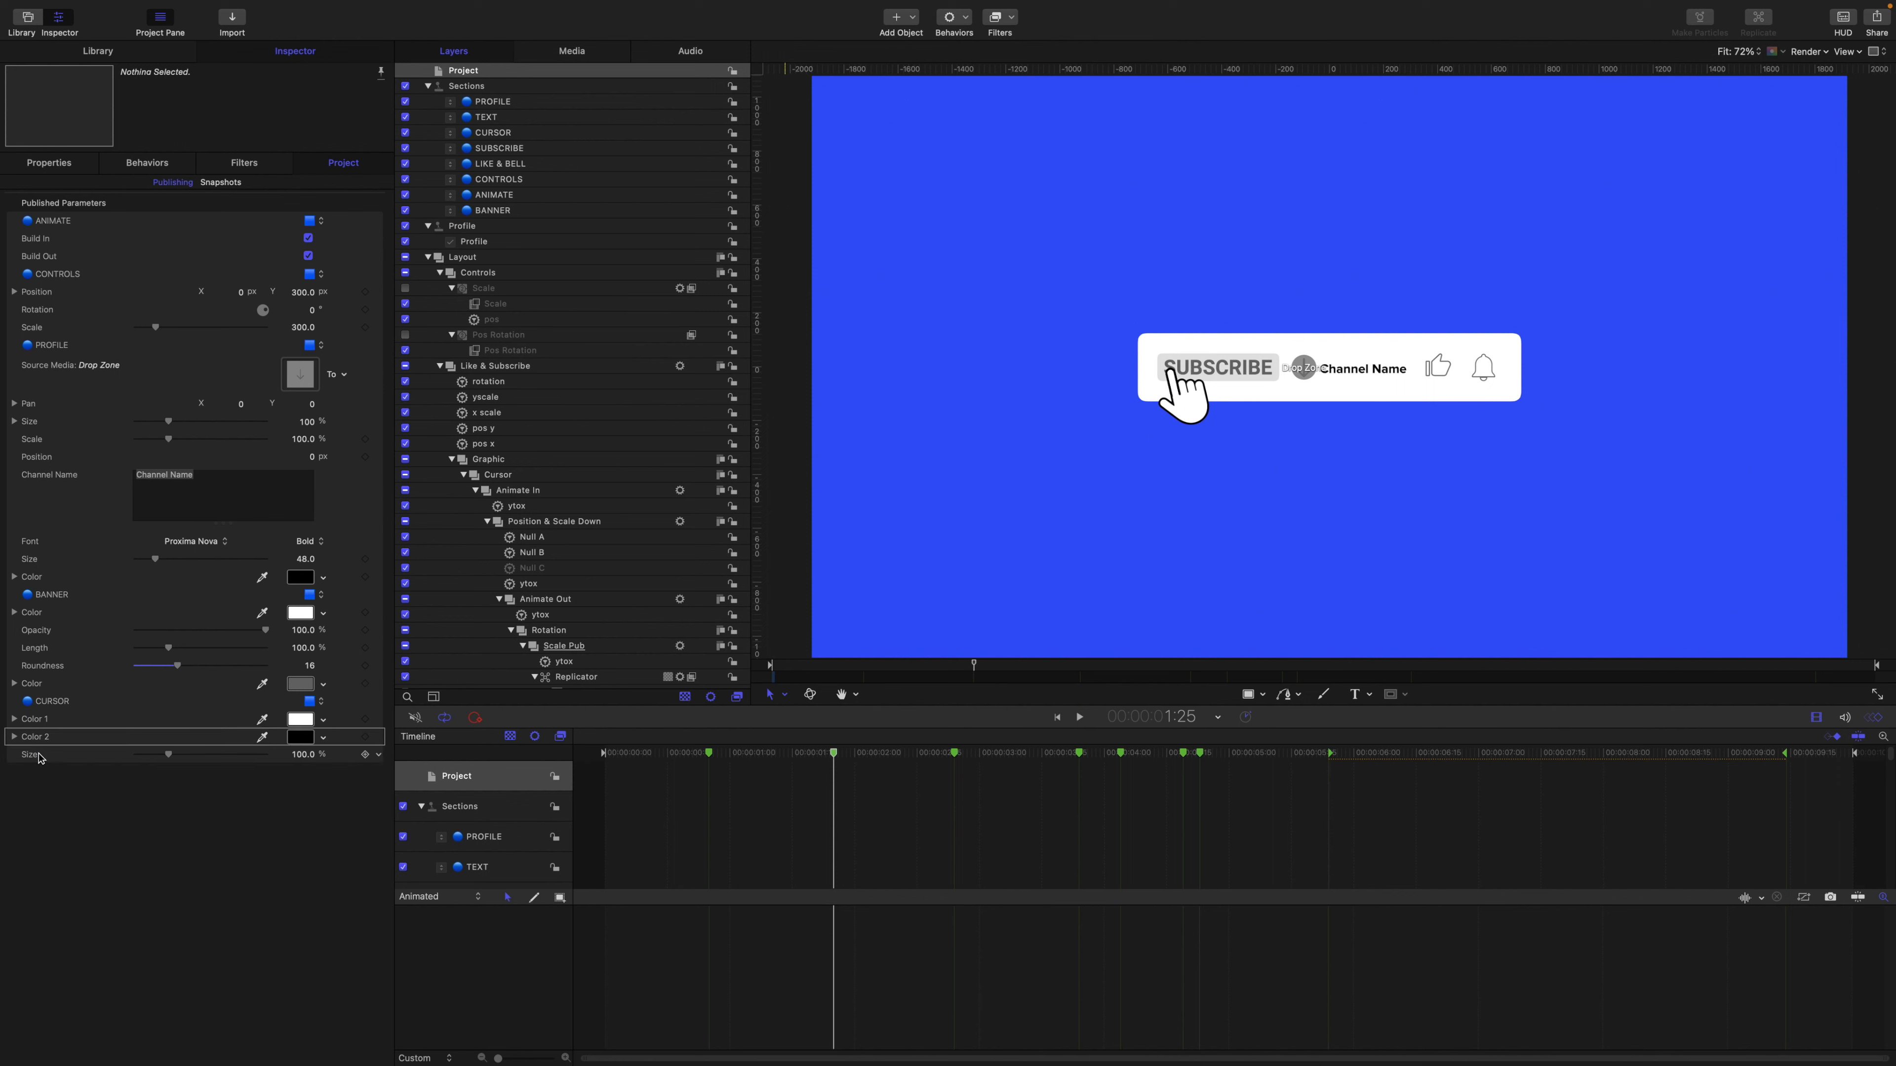
left_click(42, 756)
left_click_drag(44, 757, 41, 724)
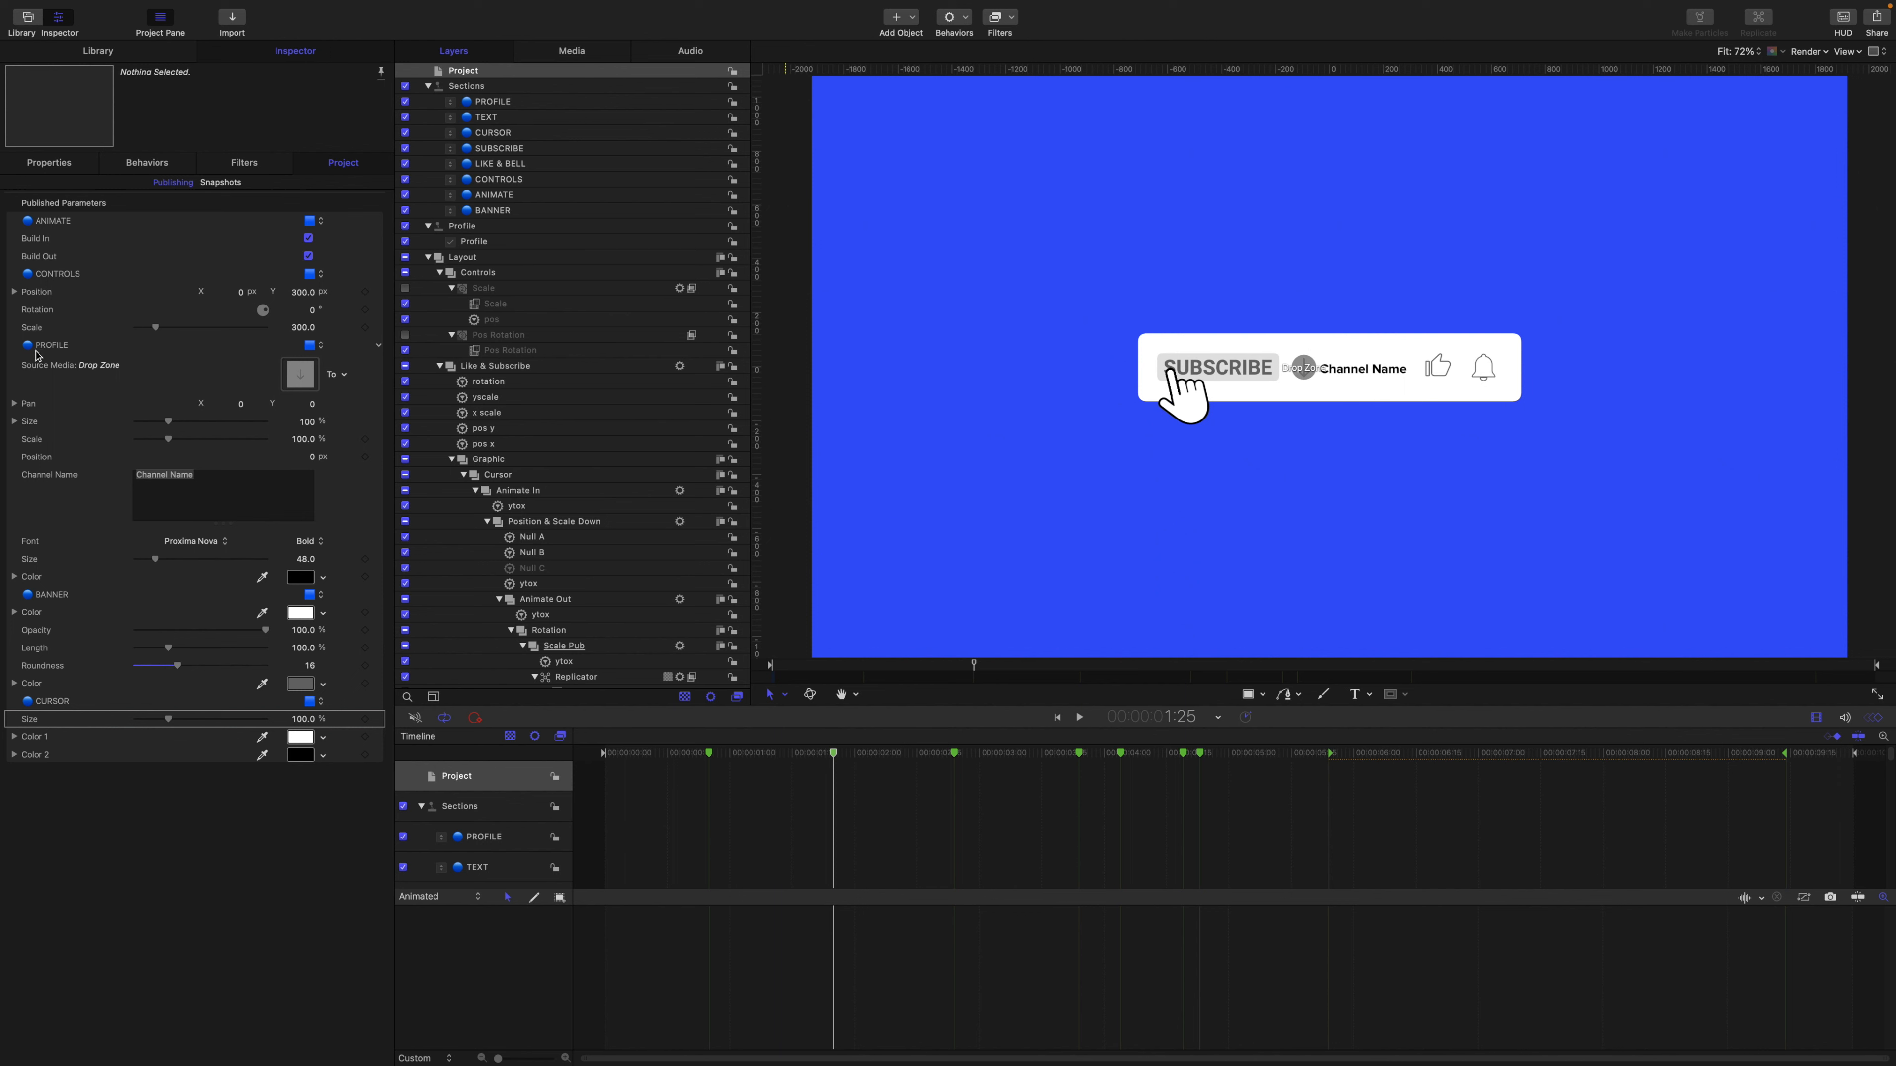
Publish the Profile widget's checkbox and move it directly beneath the PROFILE header in the published parameters.
left_click(503, 242)
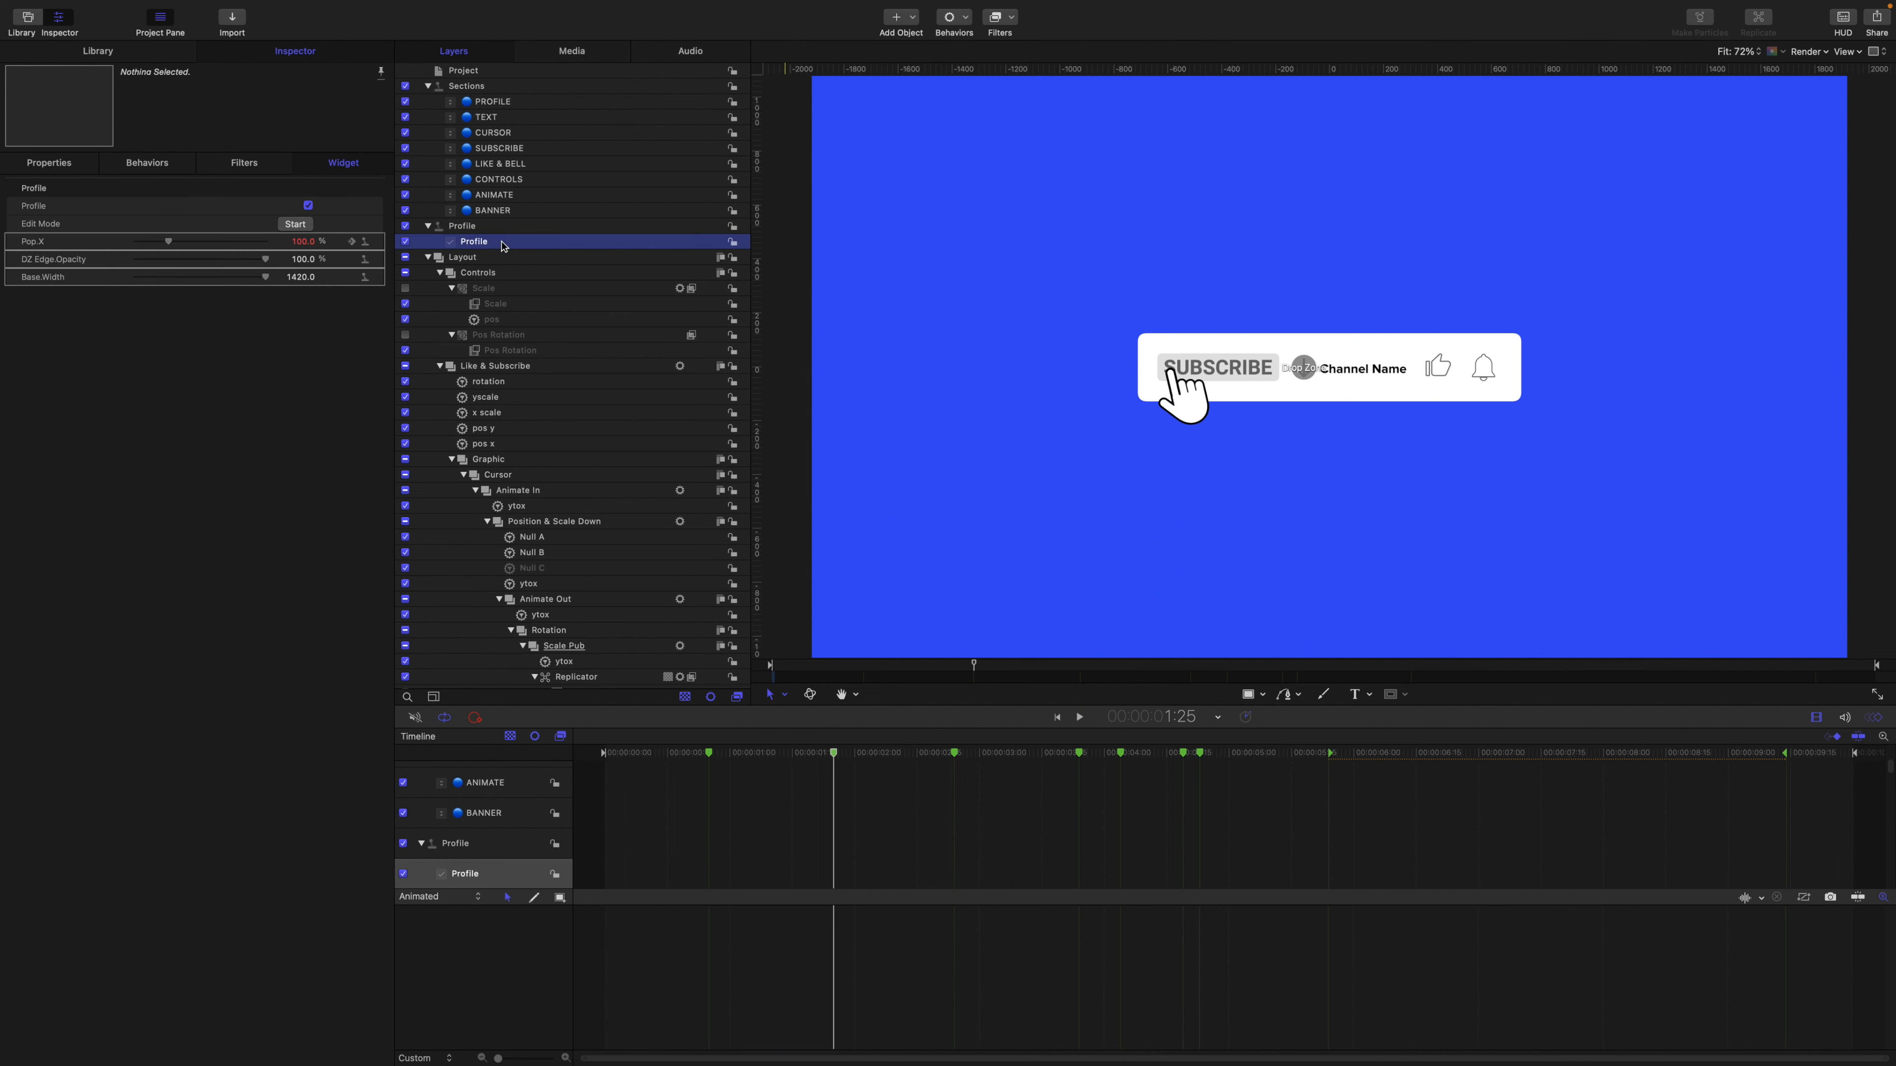
right_click(51, 207)
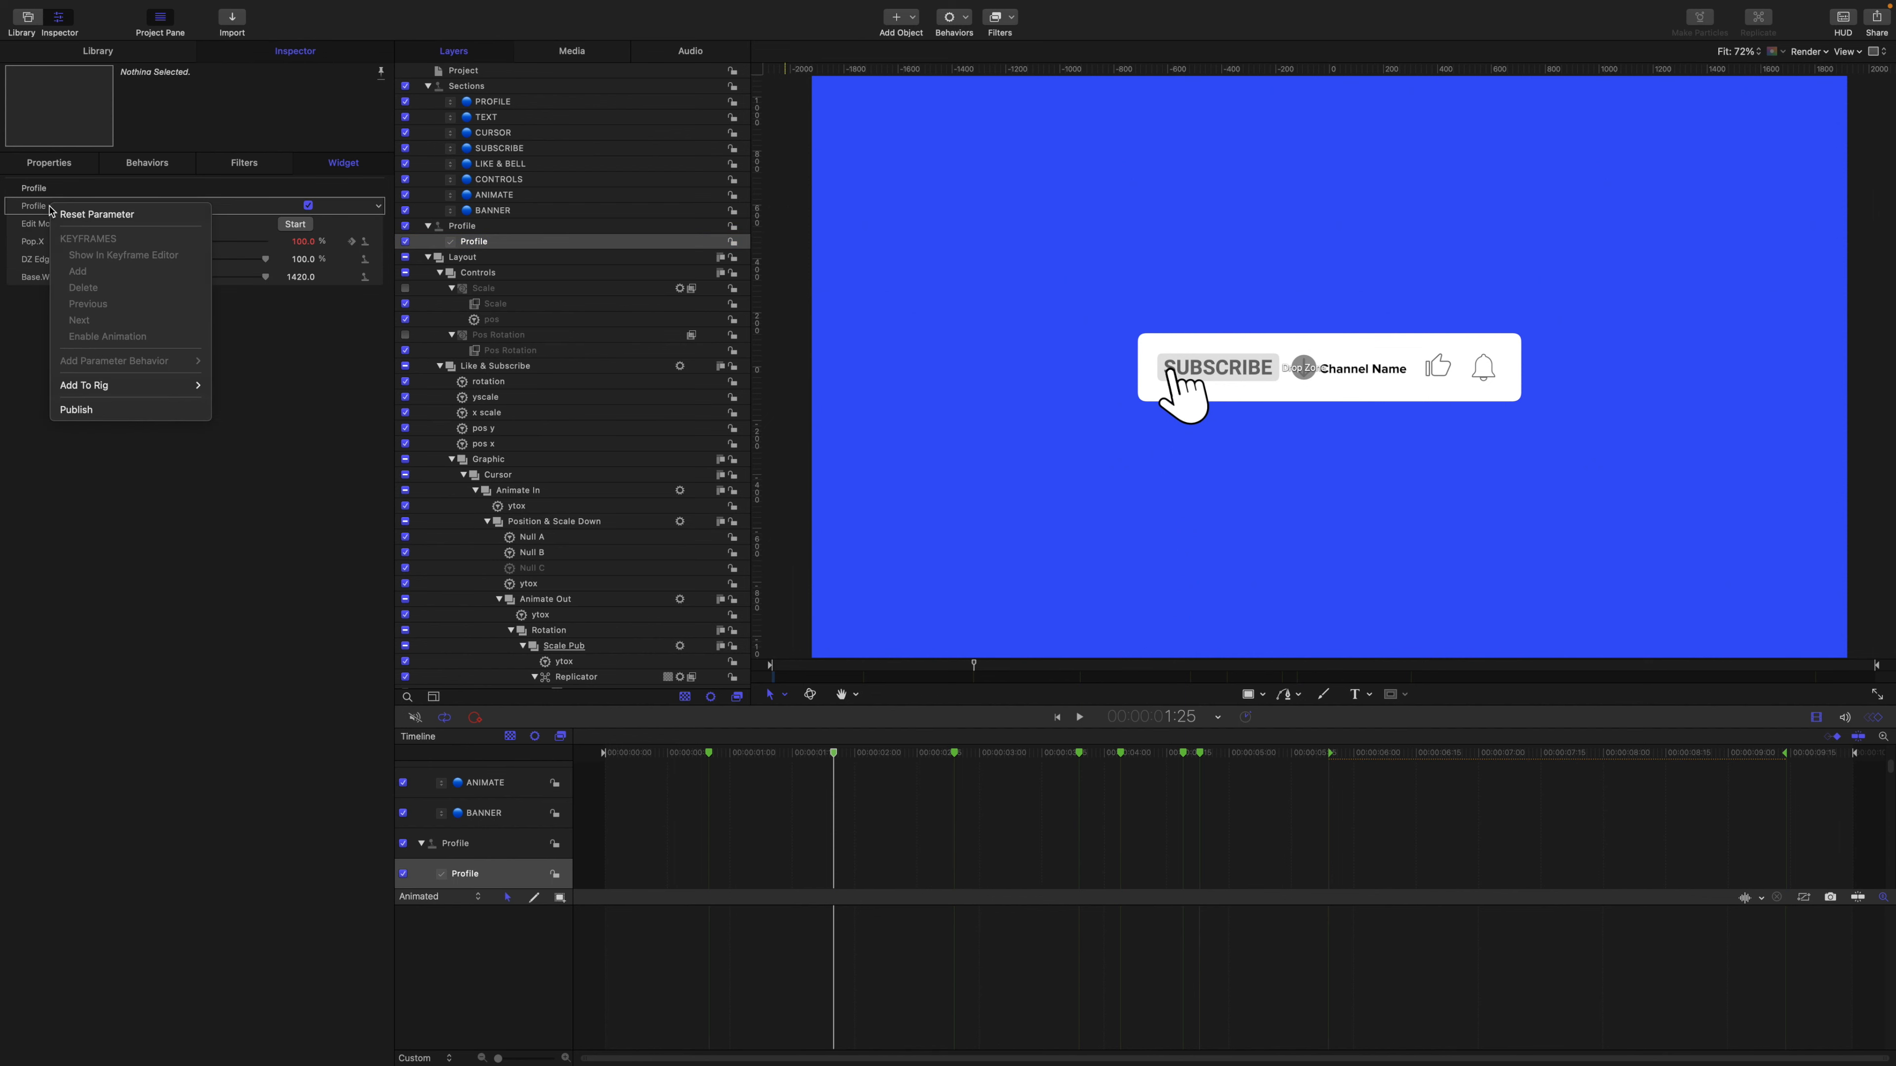
left_click(75, 411)
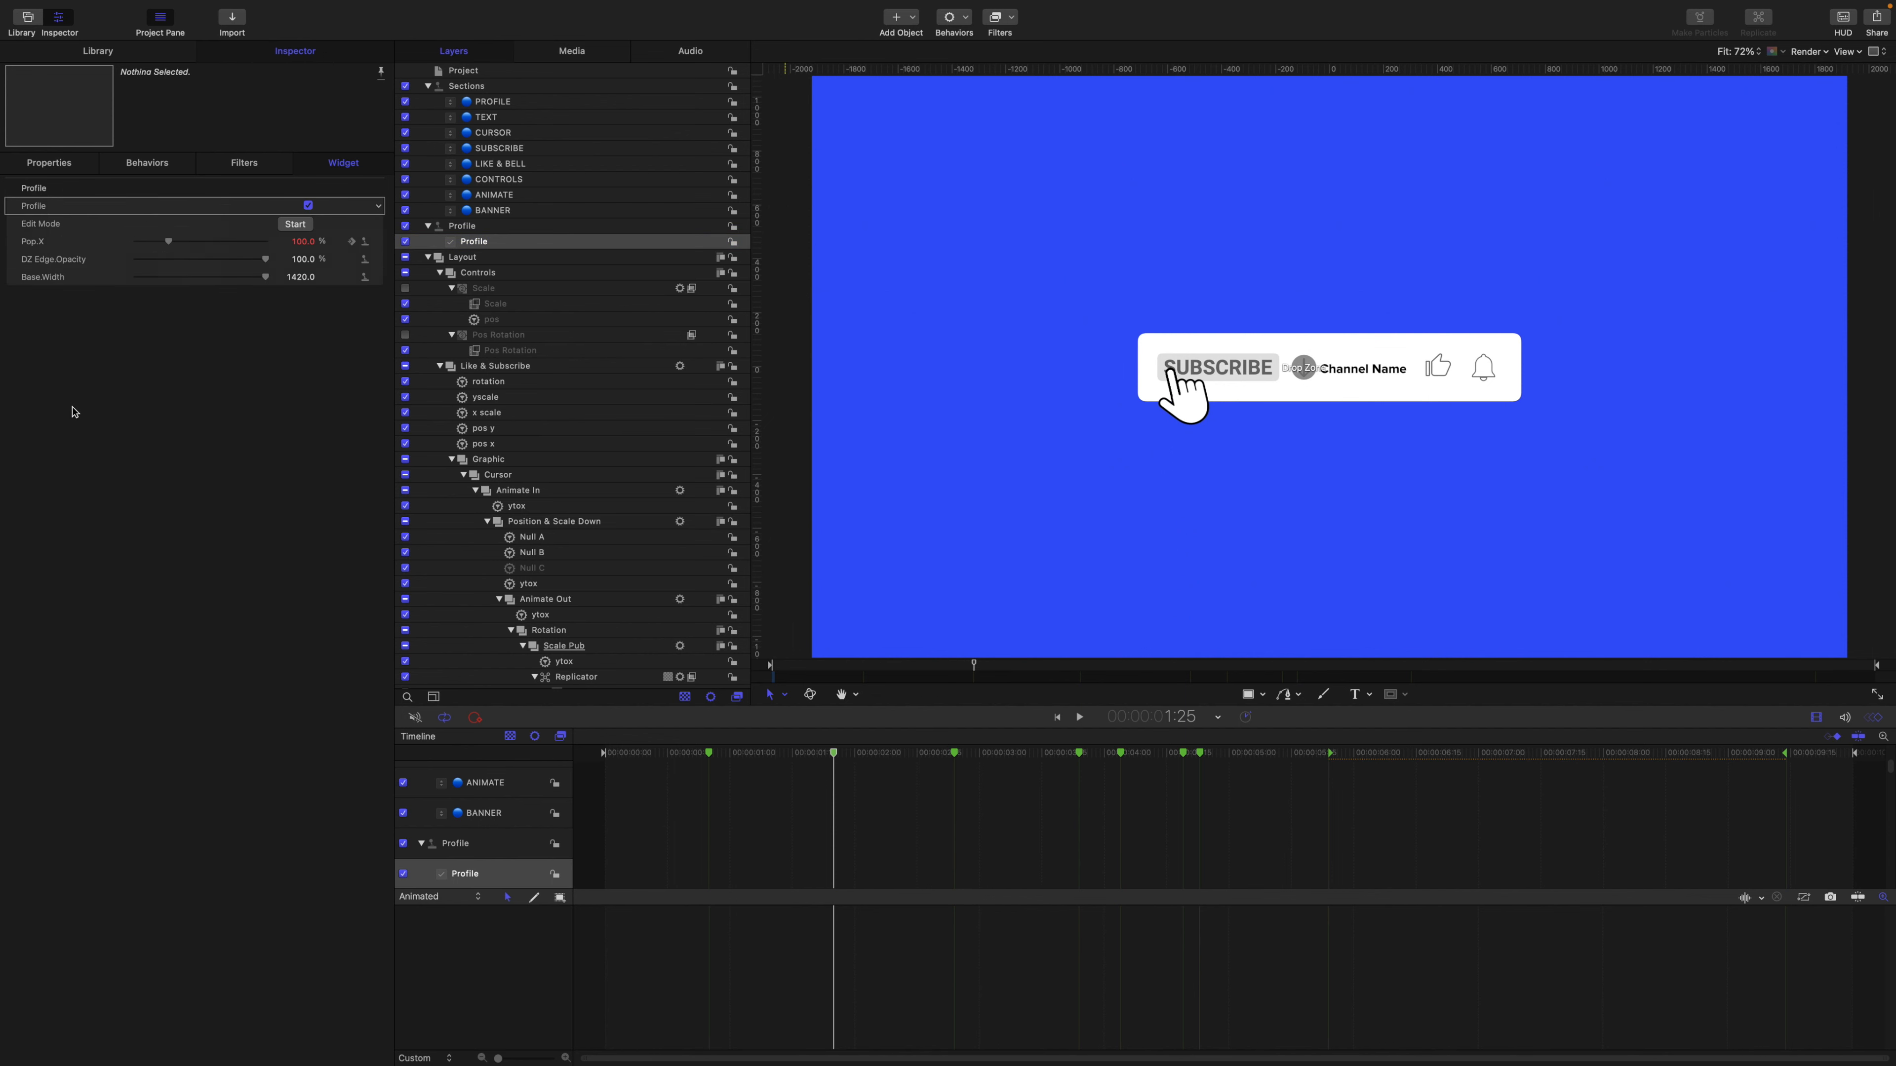
left_click(478, 73)
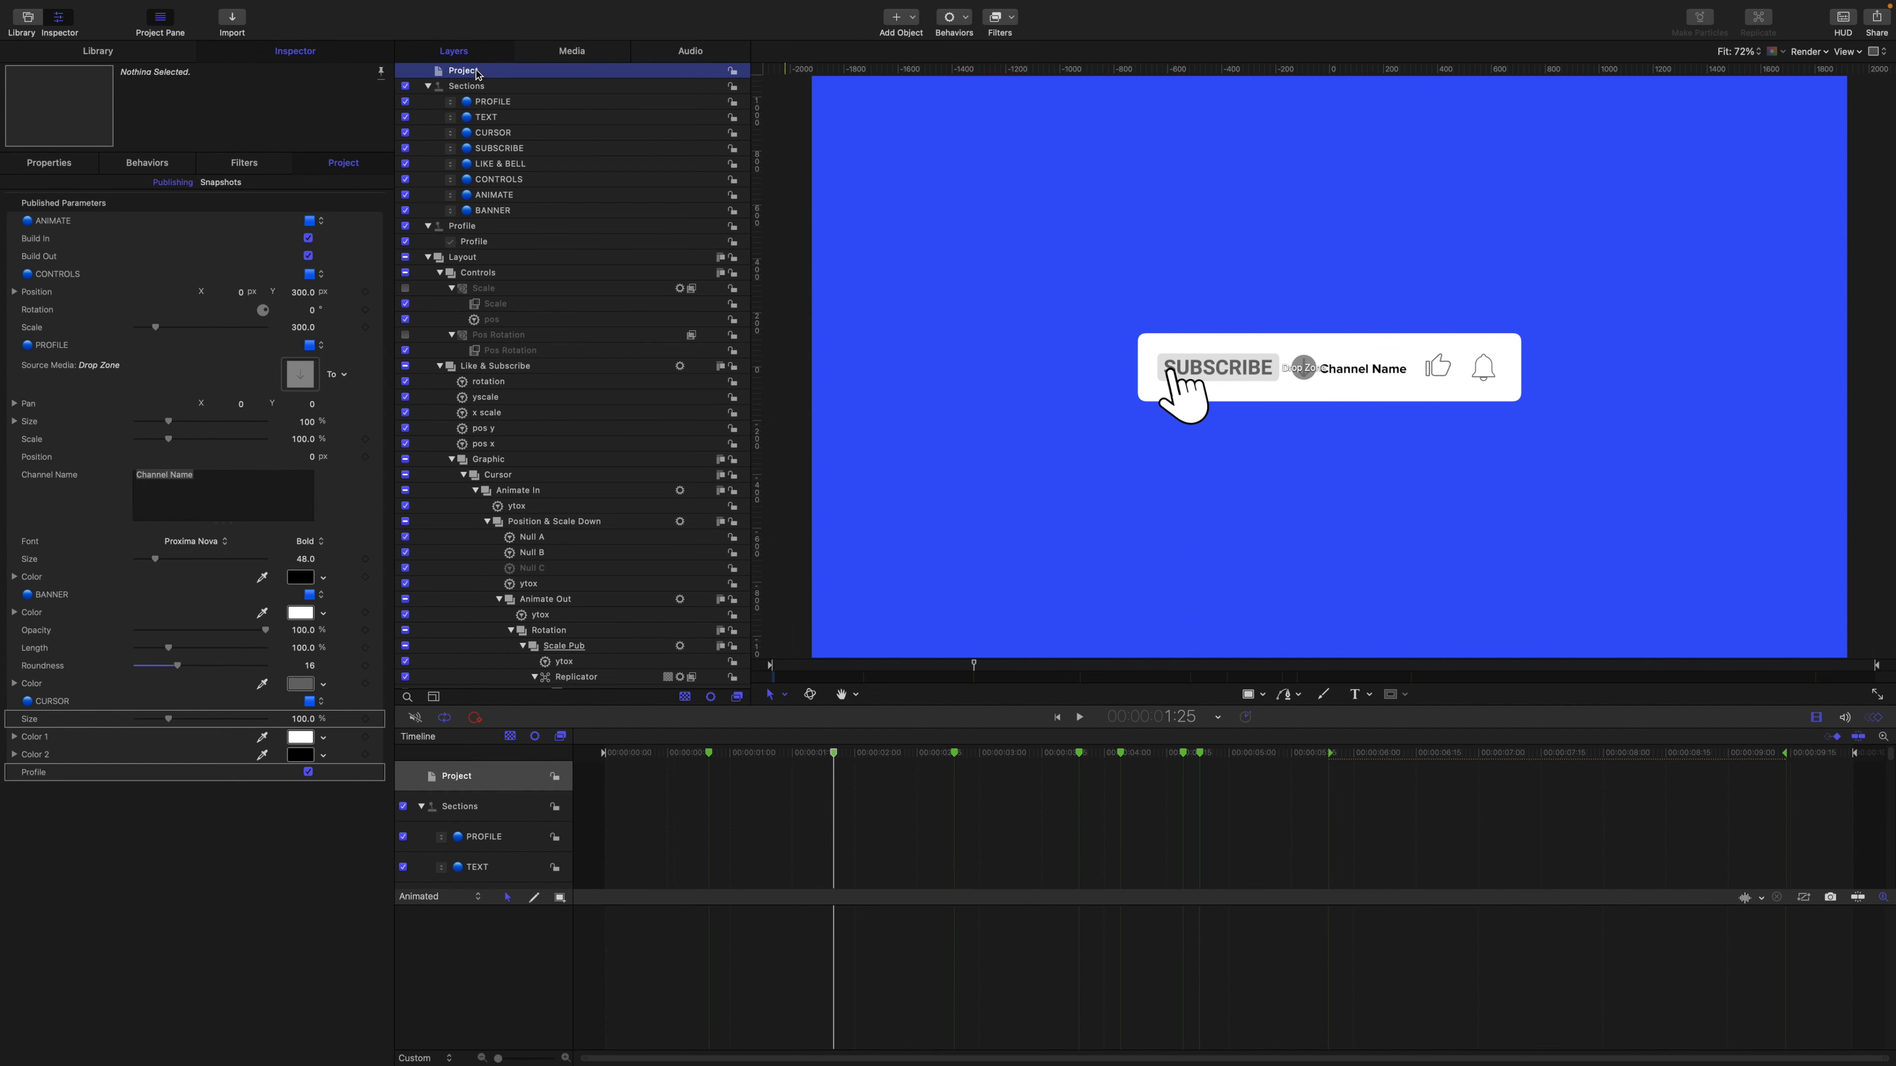
left_click(43, 756)
left_click(45, 778)
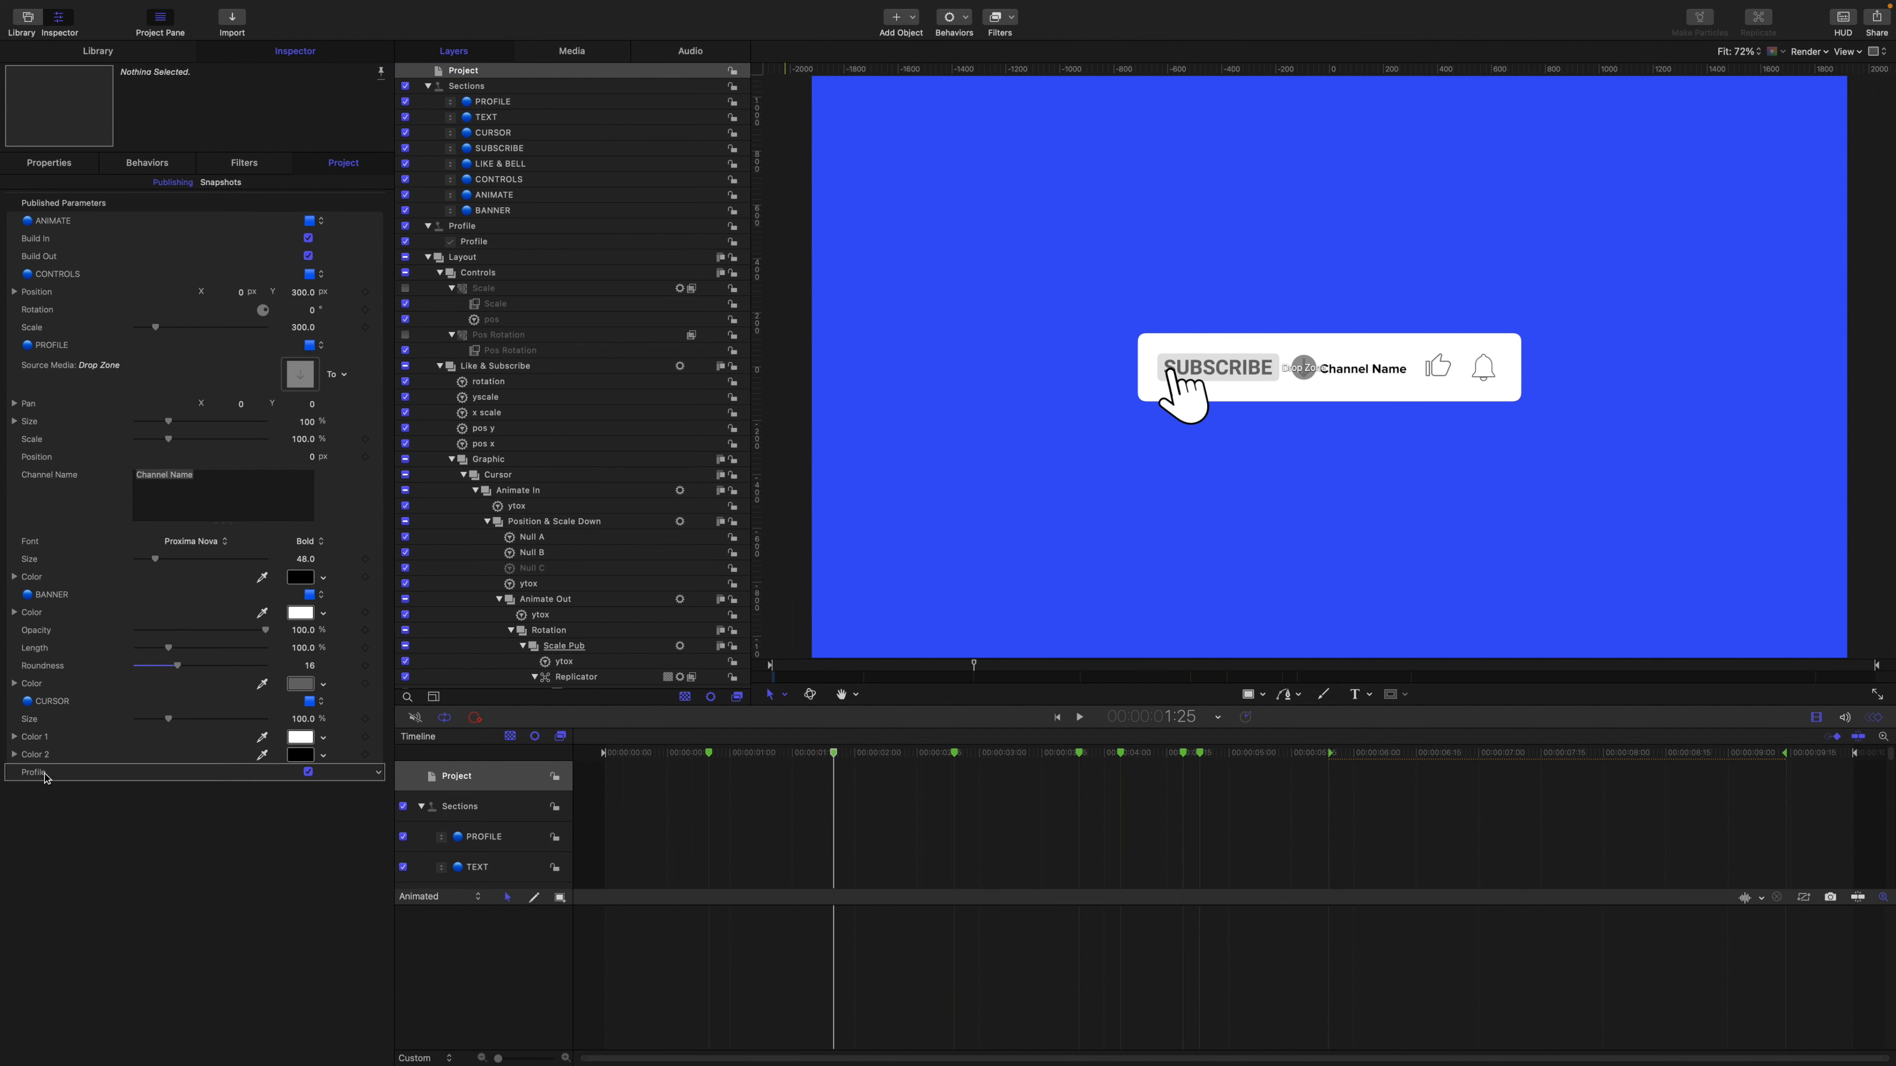
left_click_drag(45, 778, 75, 385)
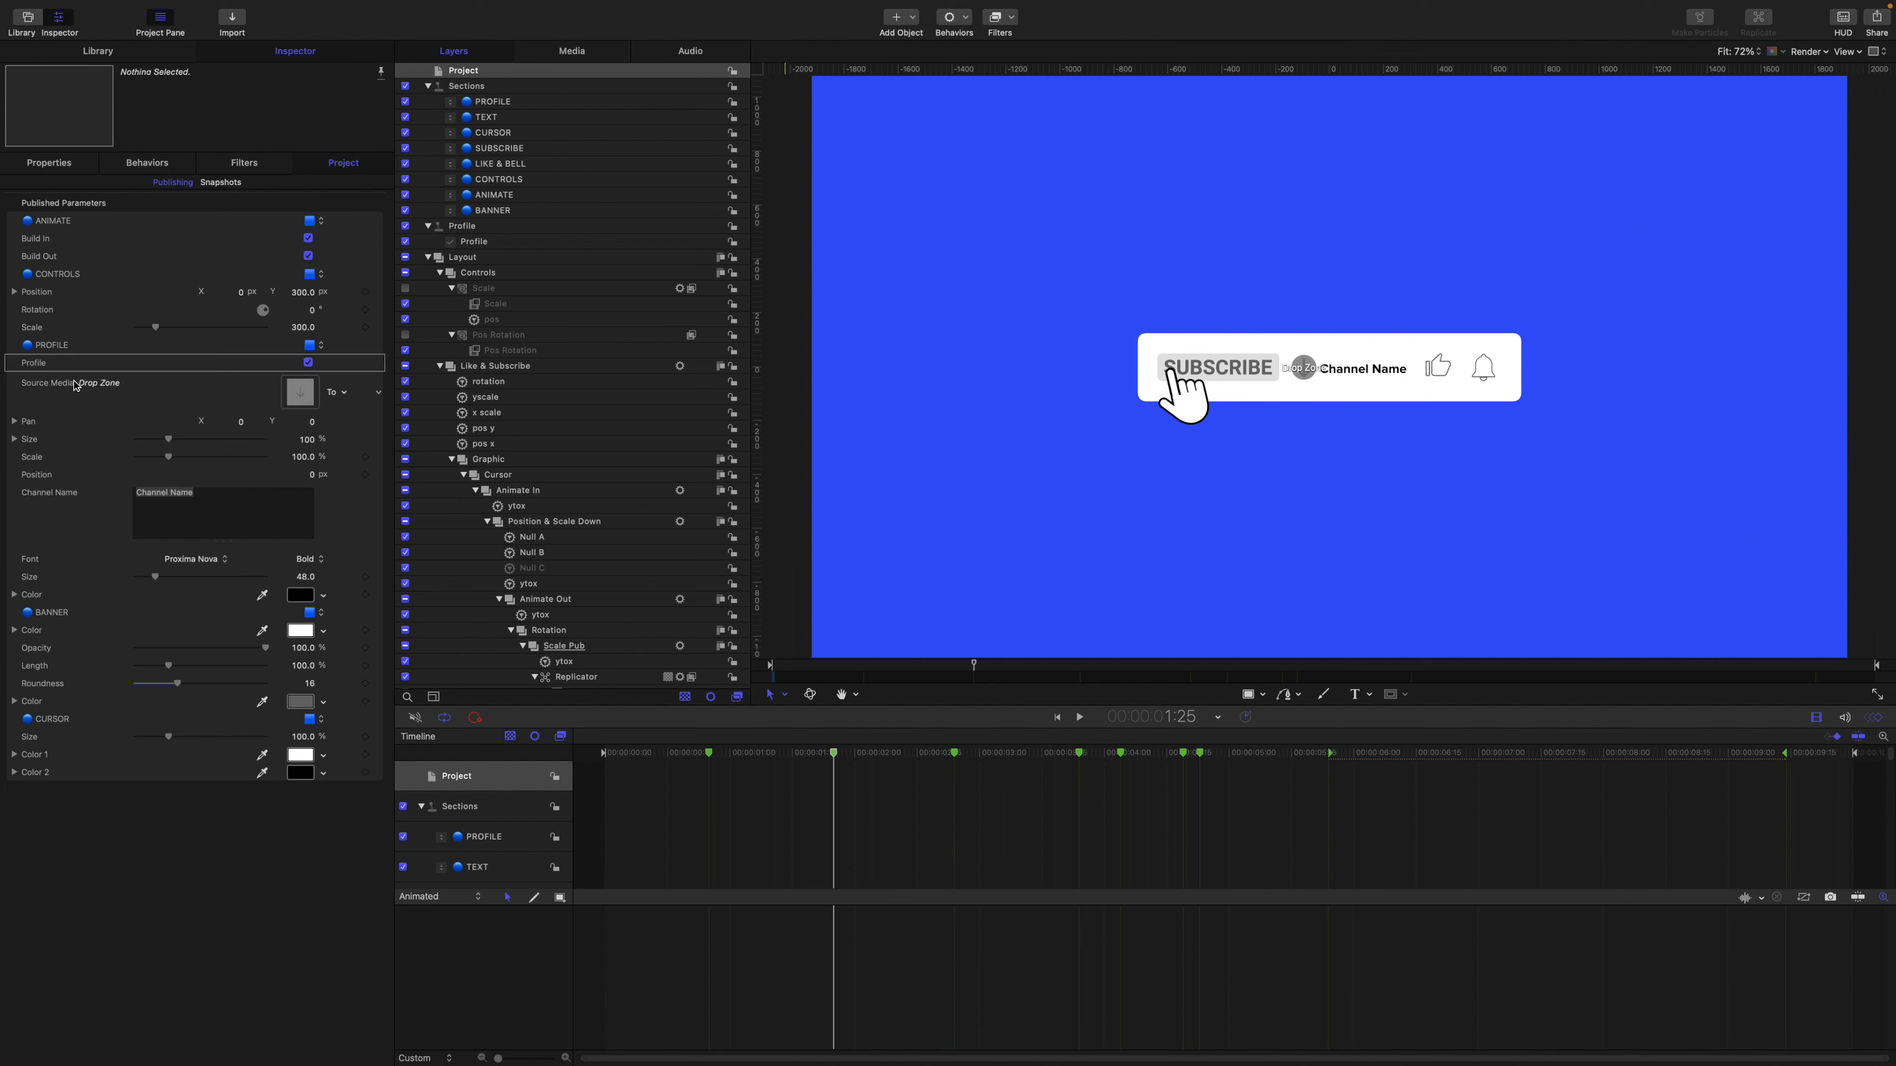
Add a Stylize Fill filter to the inner Bell group that holds the Bell shape and Clapper.
scroll(550, 398, "down", 5)
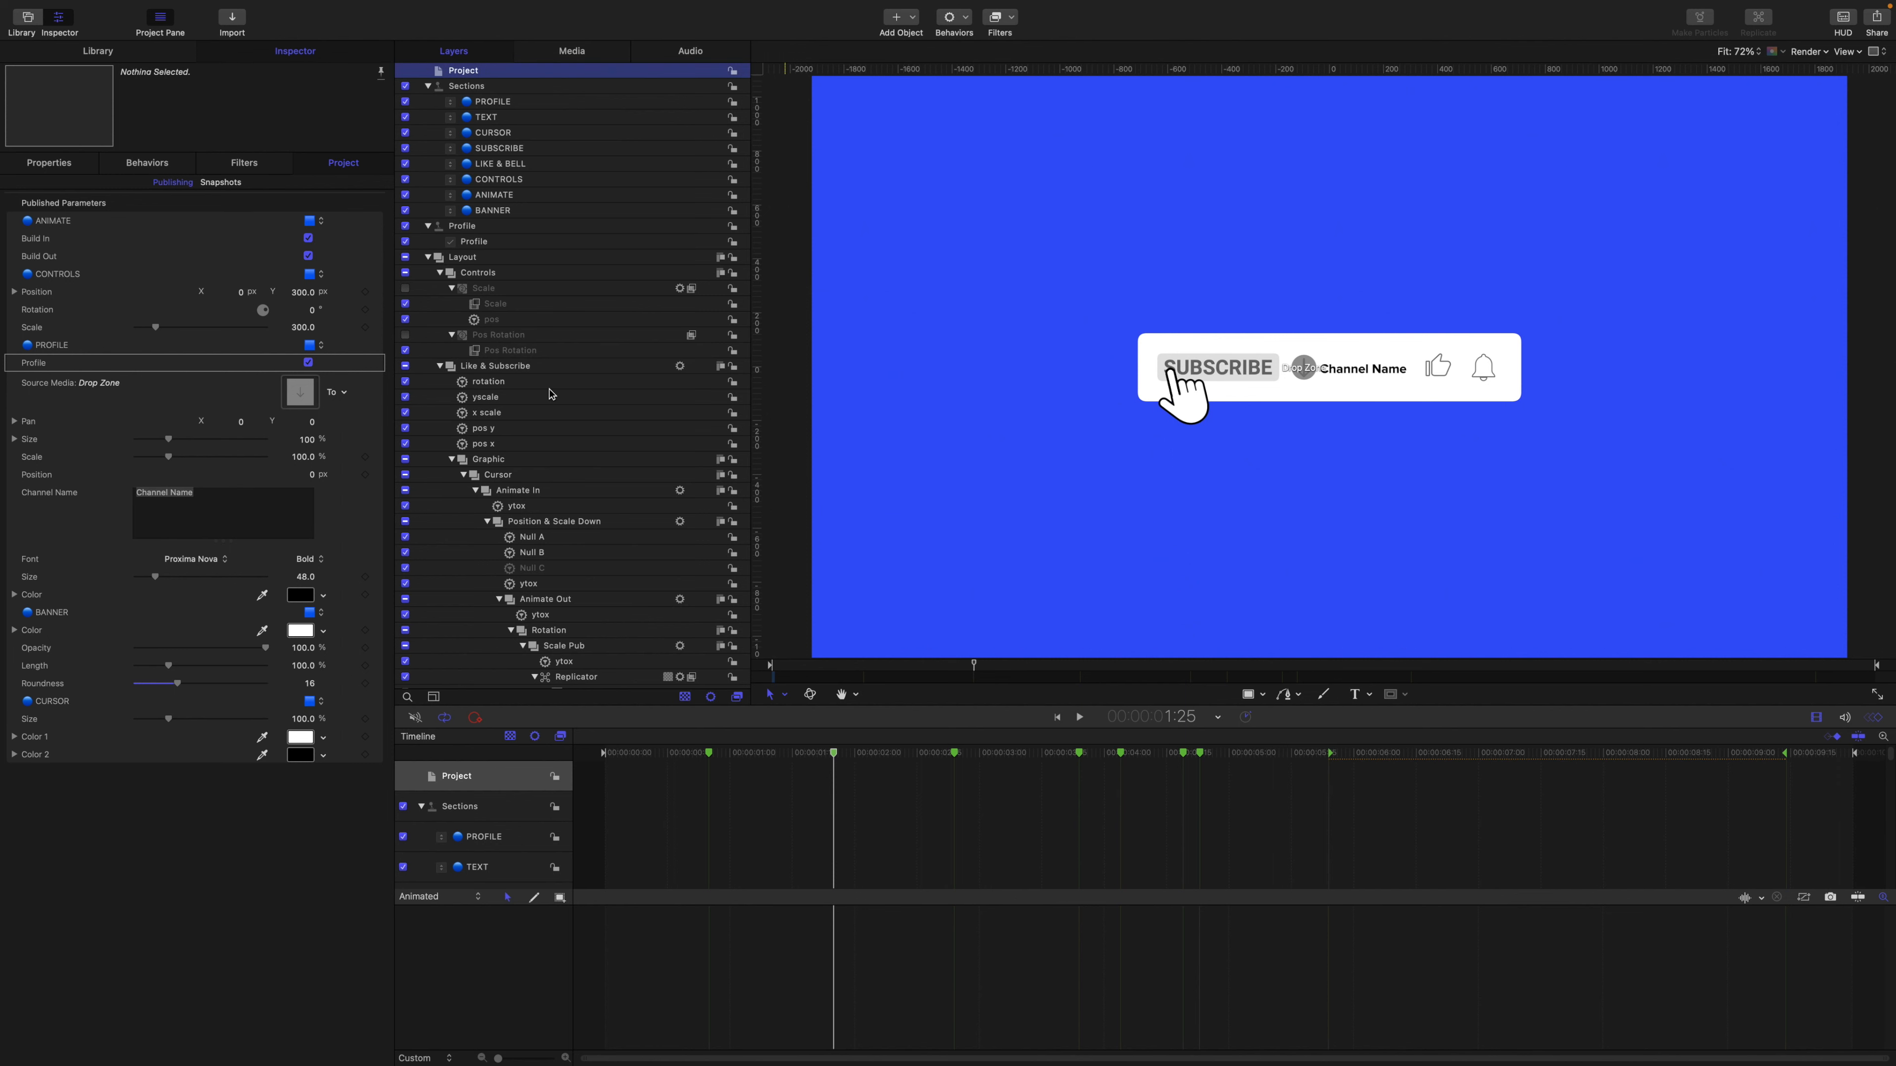
scroll(550, 398, "down", 10)
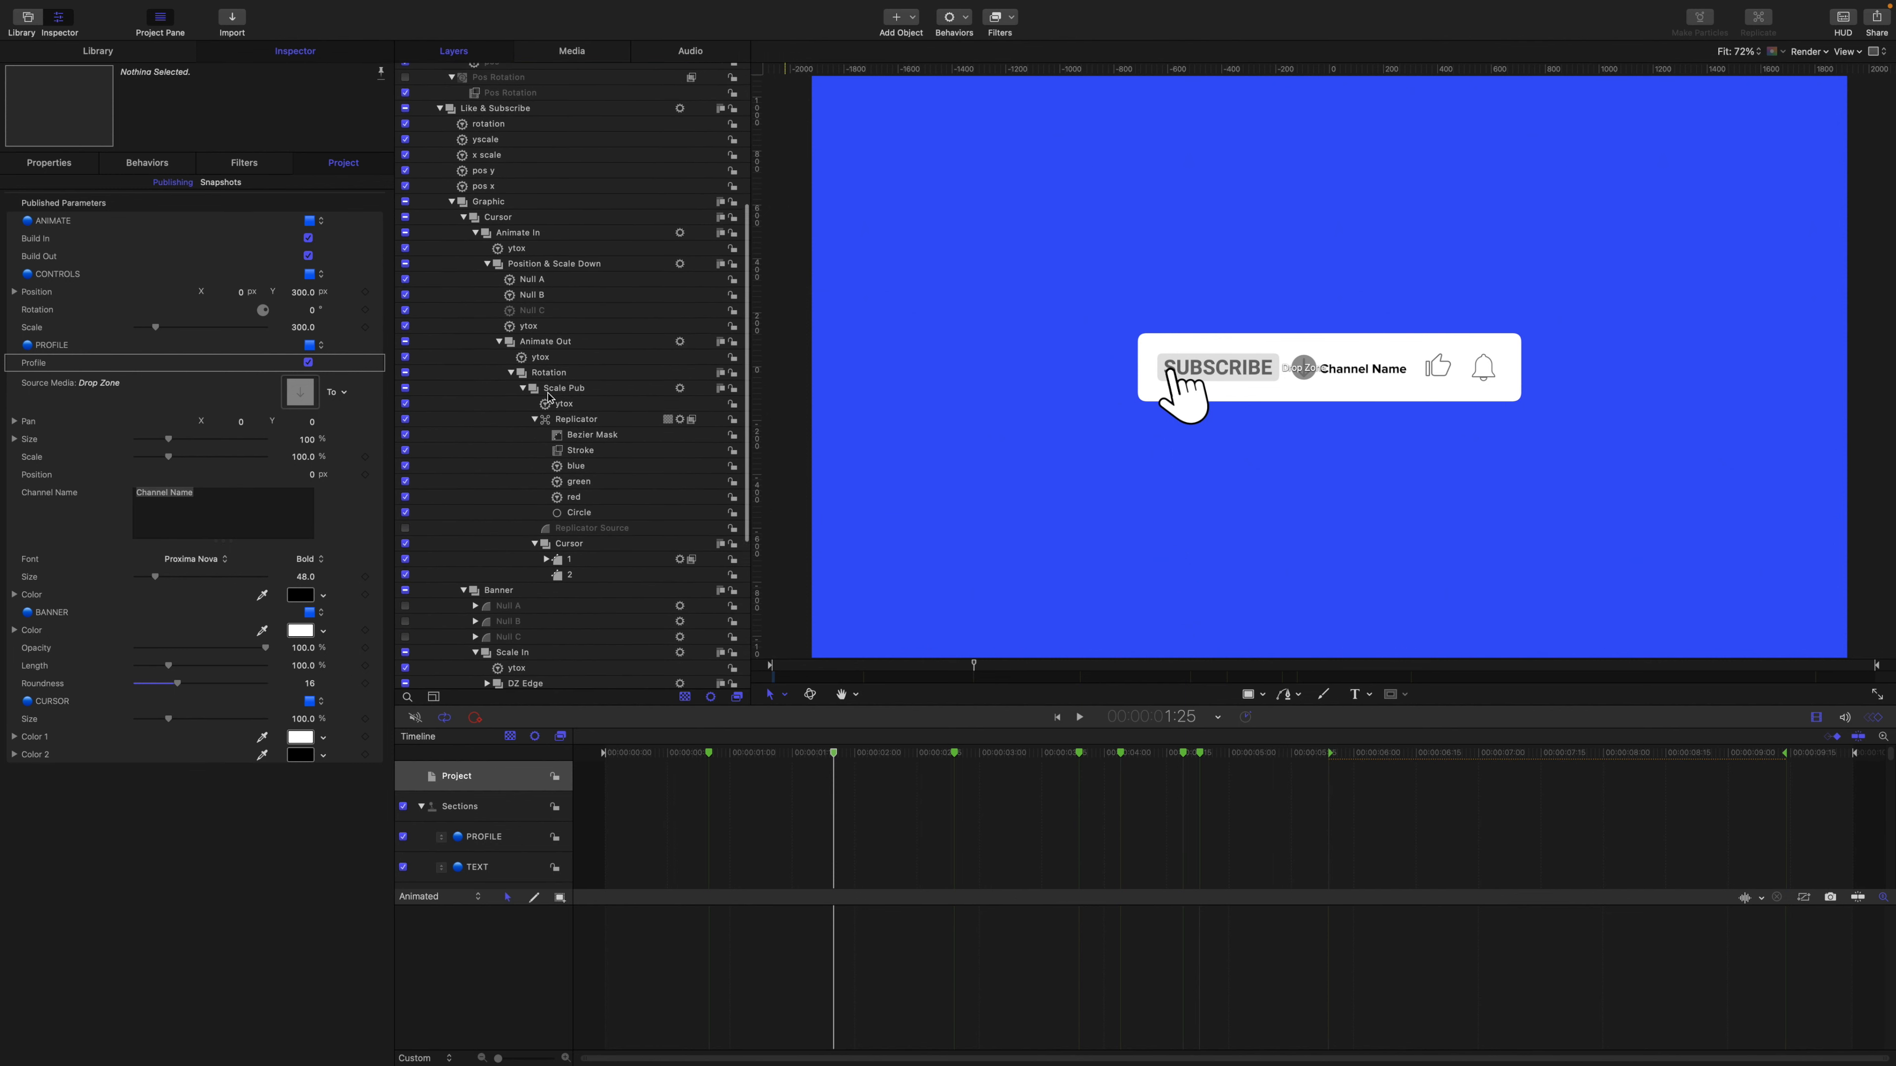
scroll(549, 398, "down", 3)
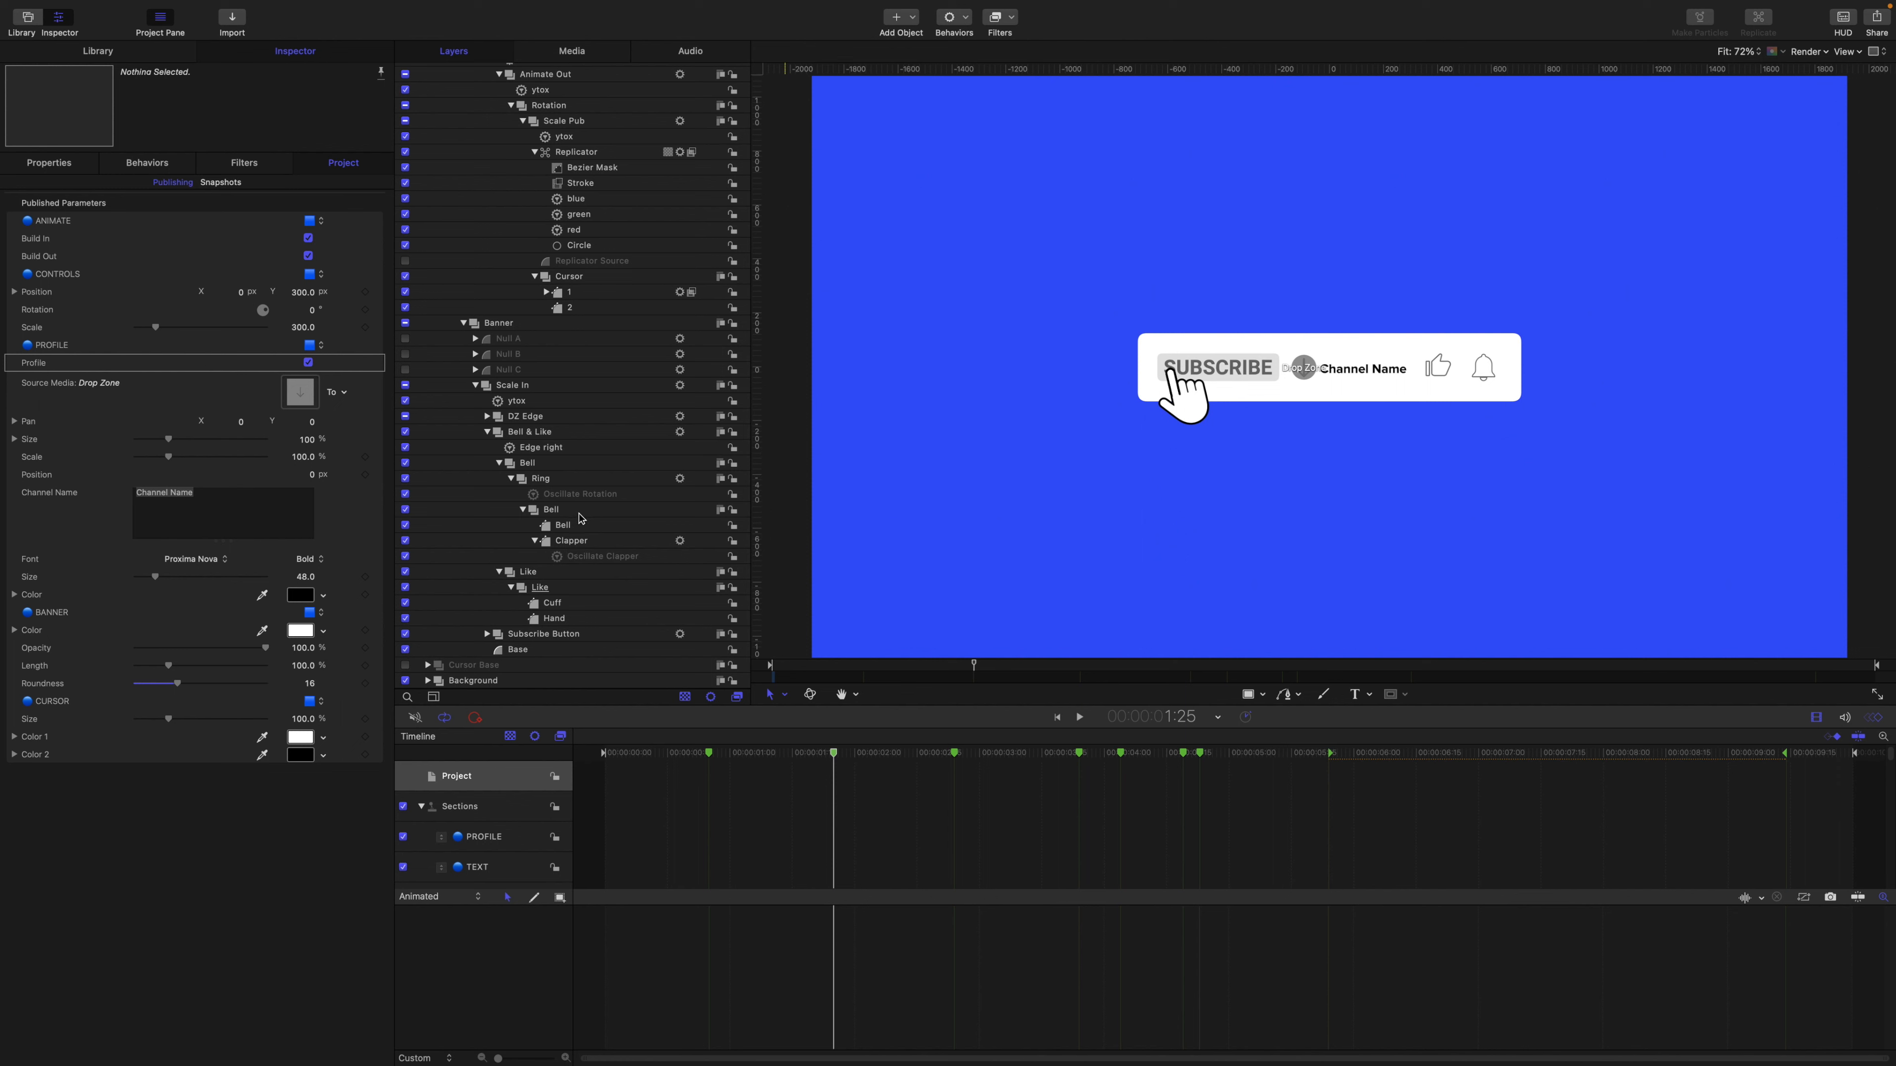
left_click(571, 526)
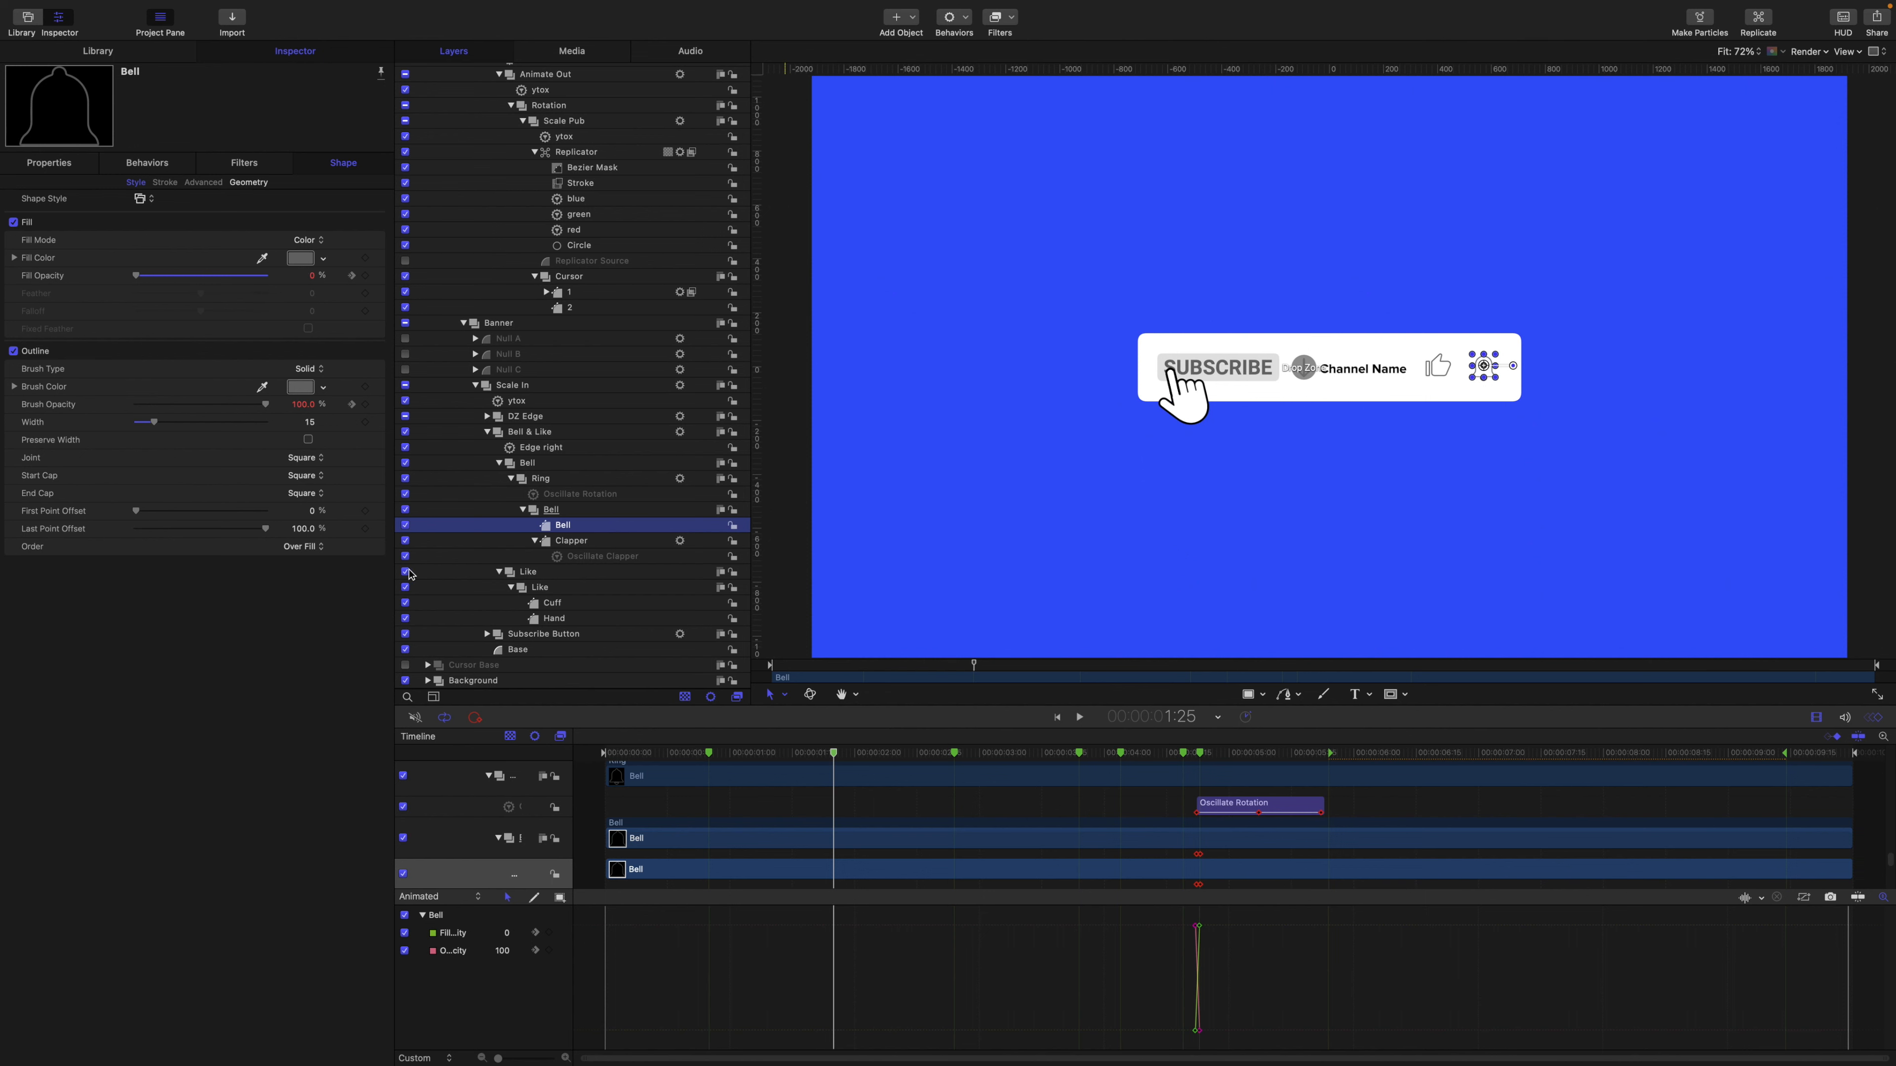
left_click(569, 512)
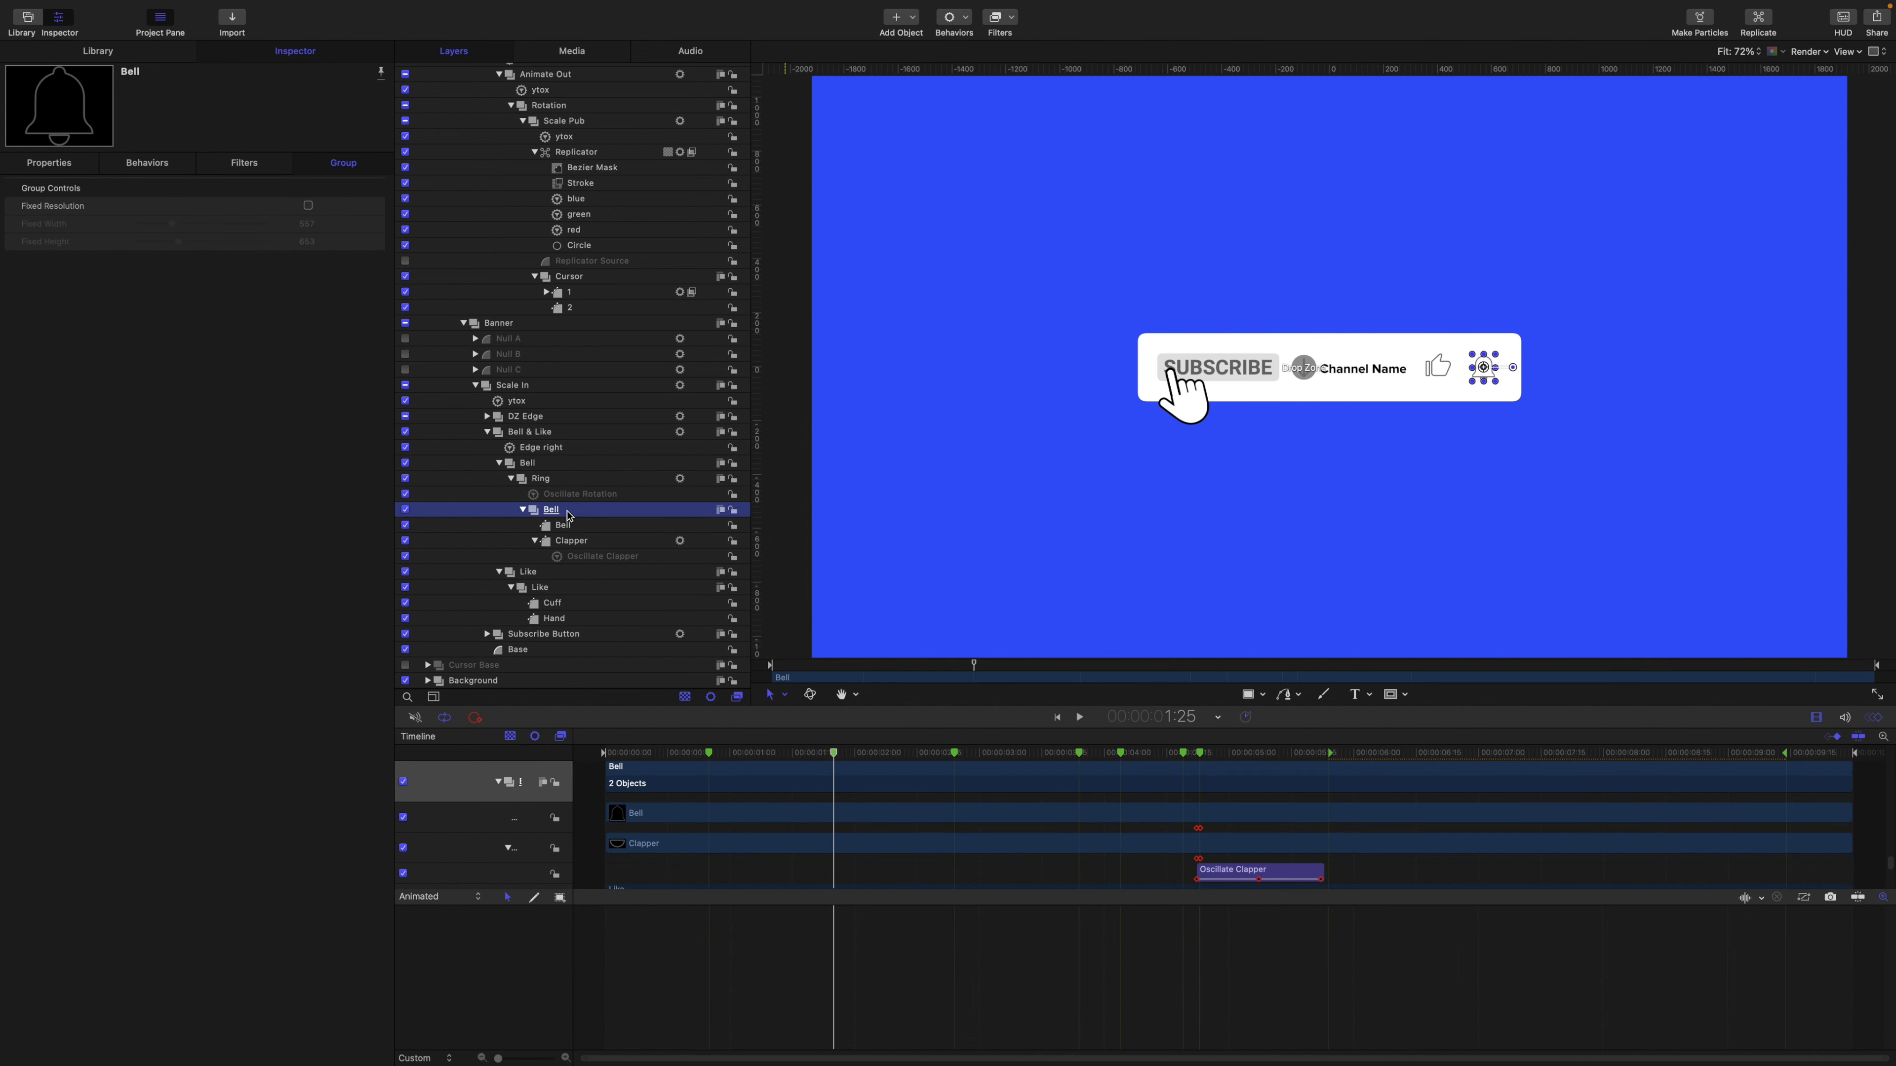
left_click(1012, 21)
mouse_move(1041, 412)
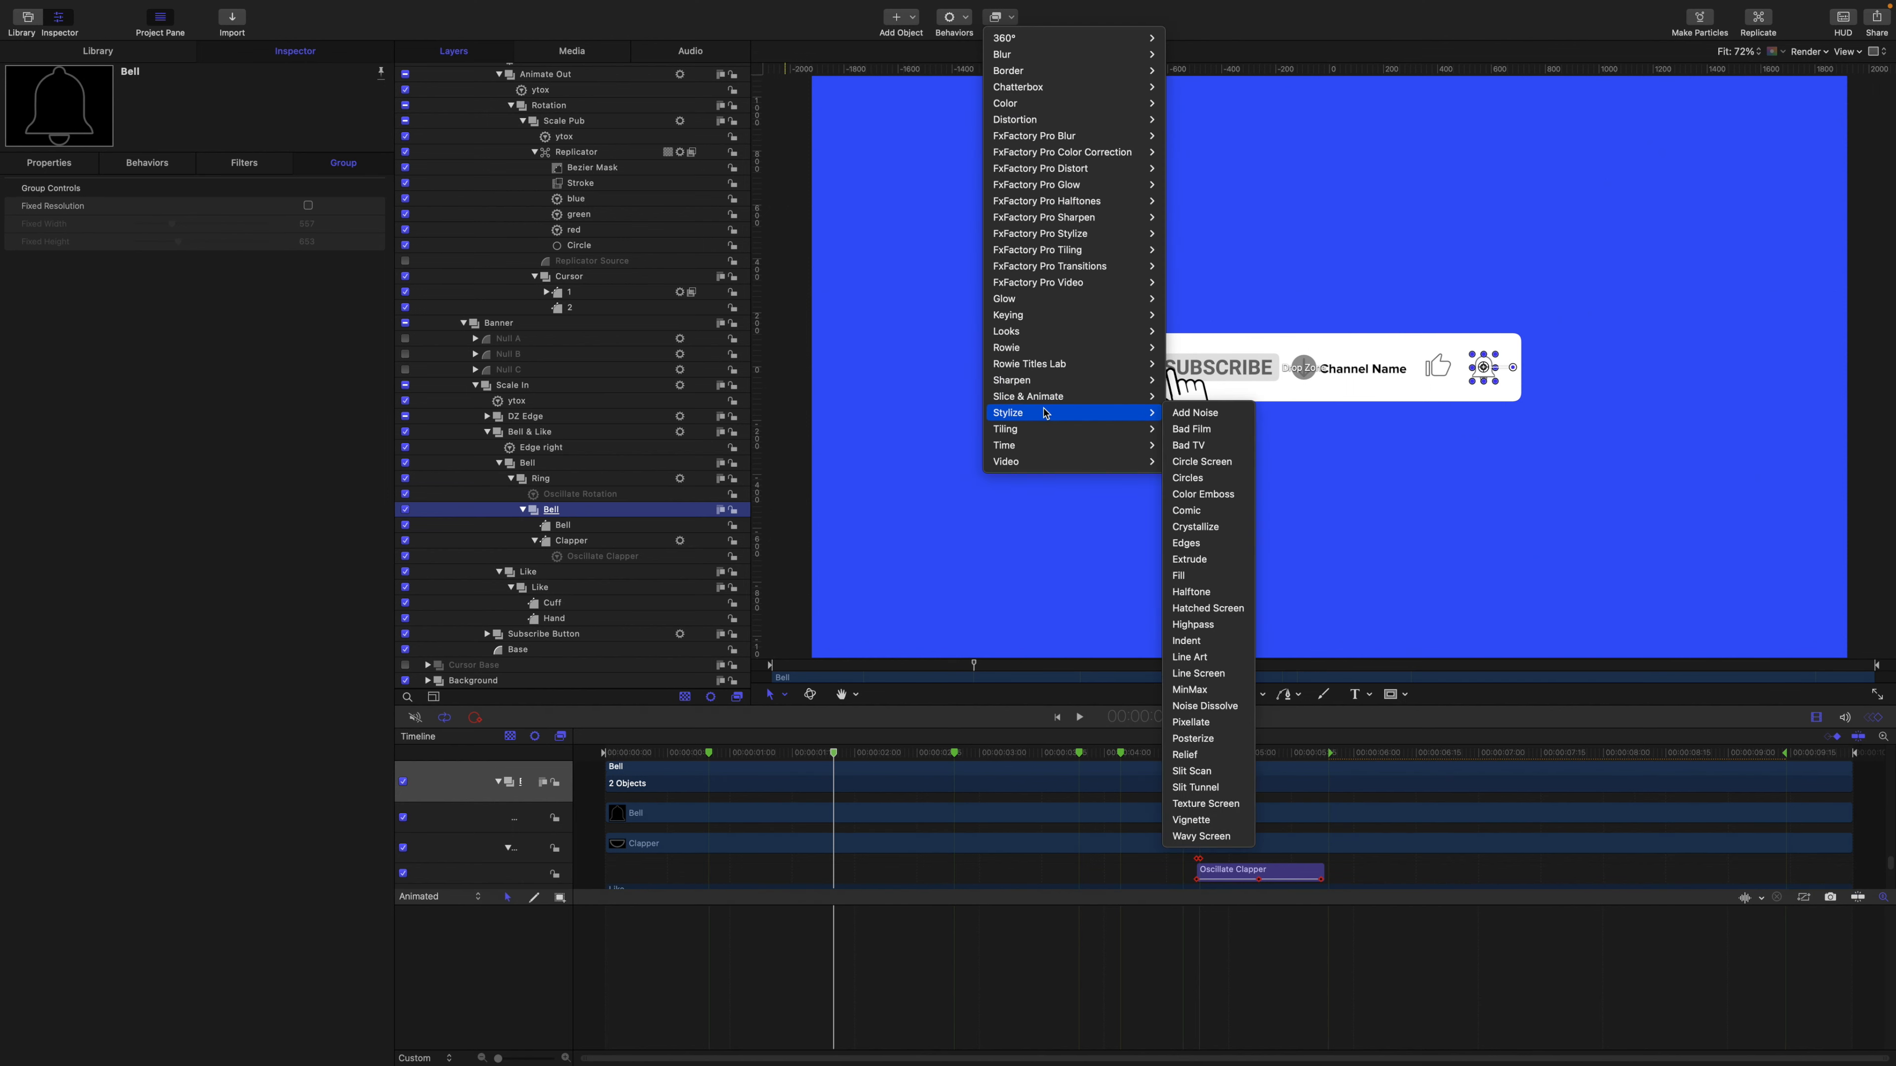
left_click(1241, 586)
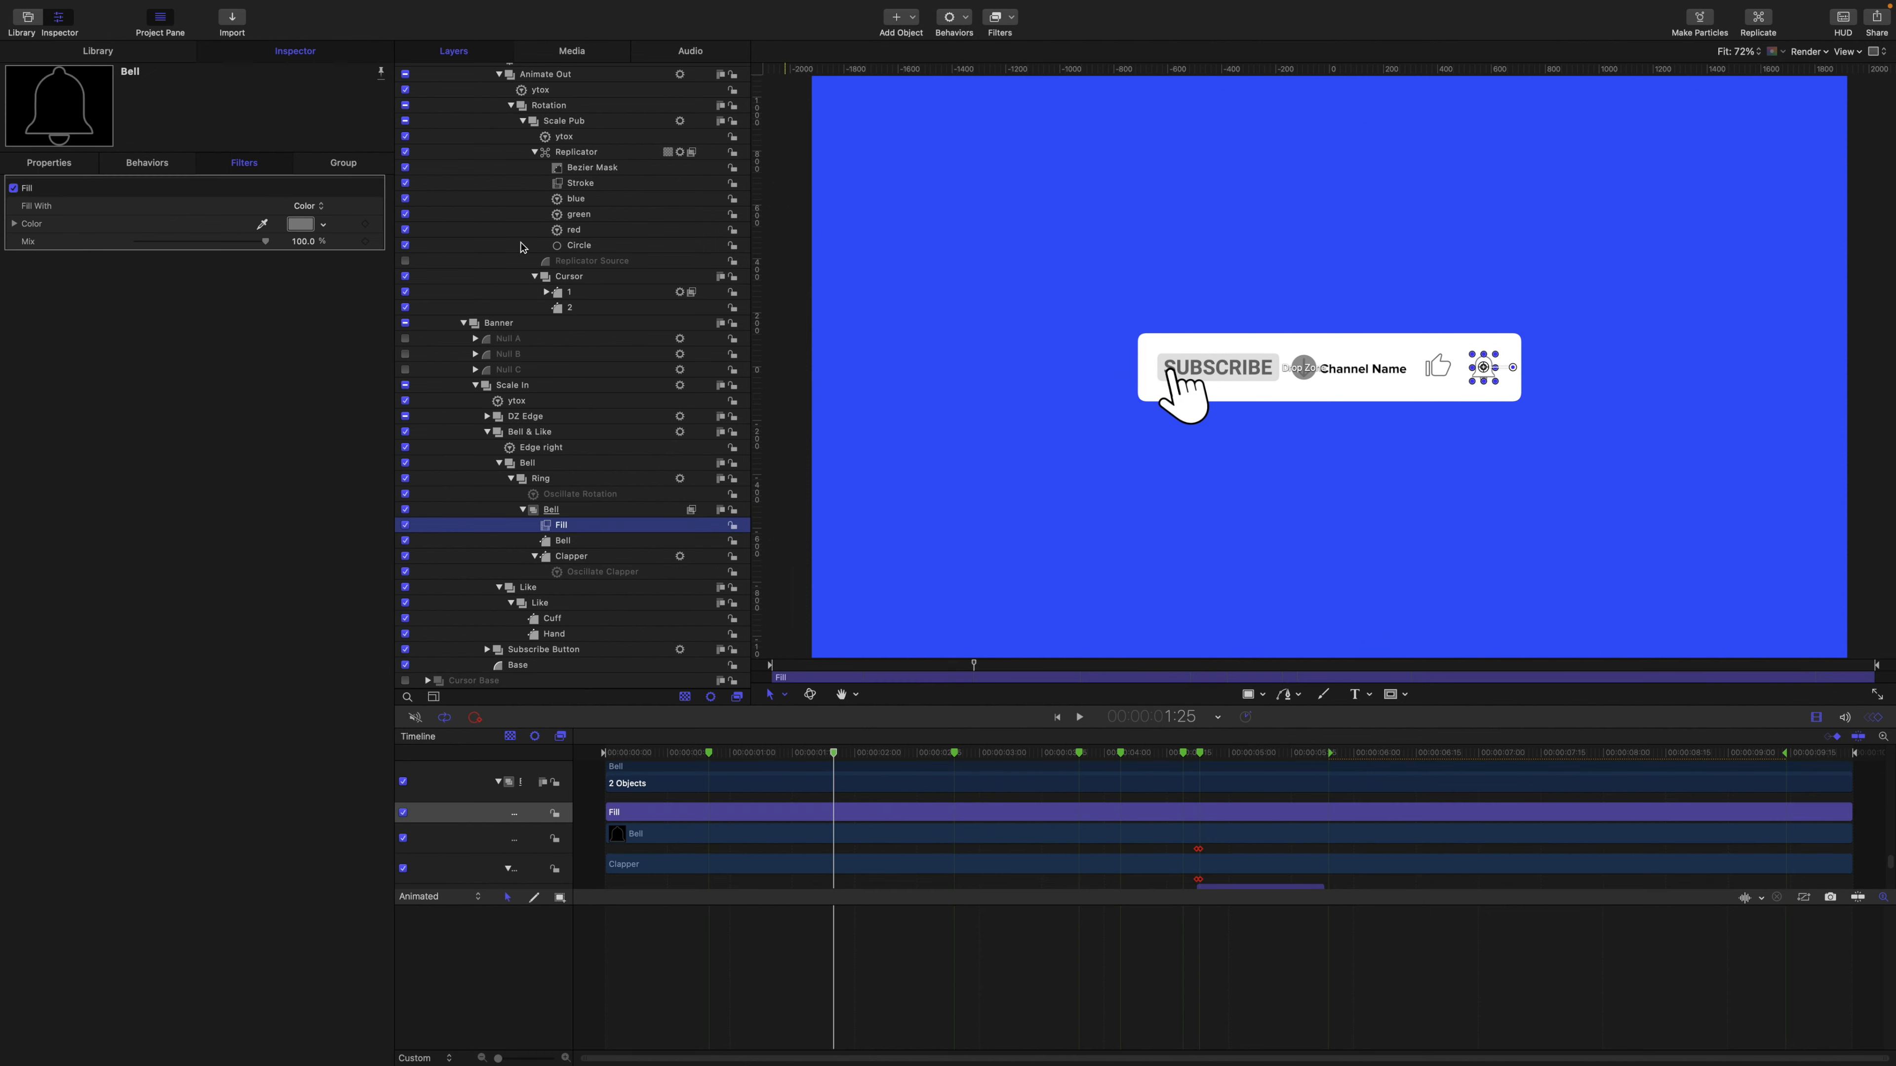
Set the Bell group's Fill filter color to hex 6B6B6B and publish that color parameter.
left_click(301, 224)
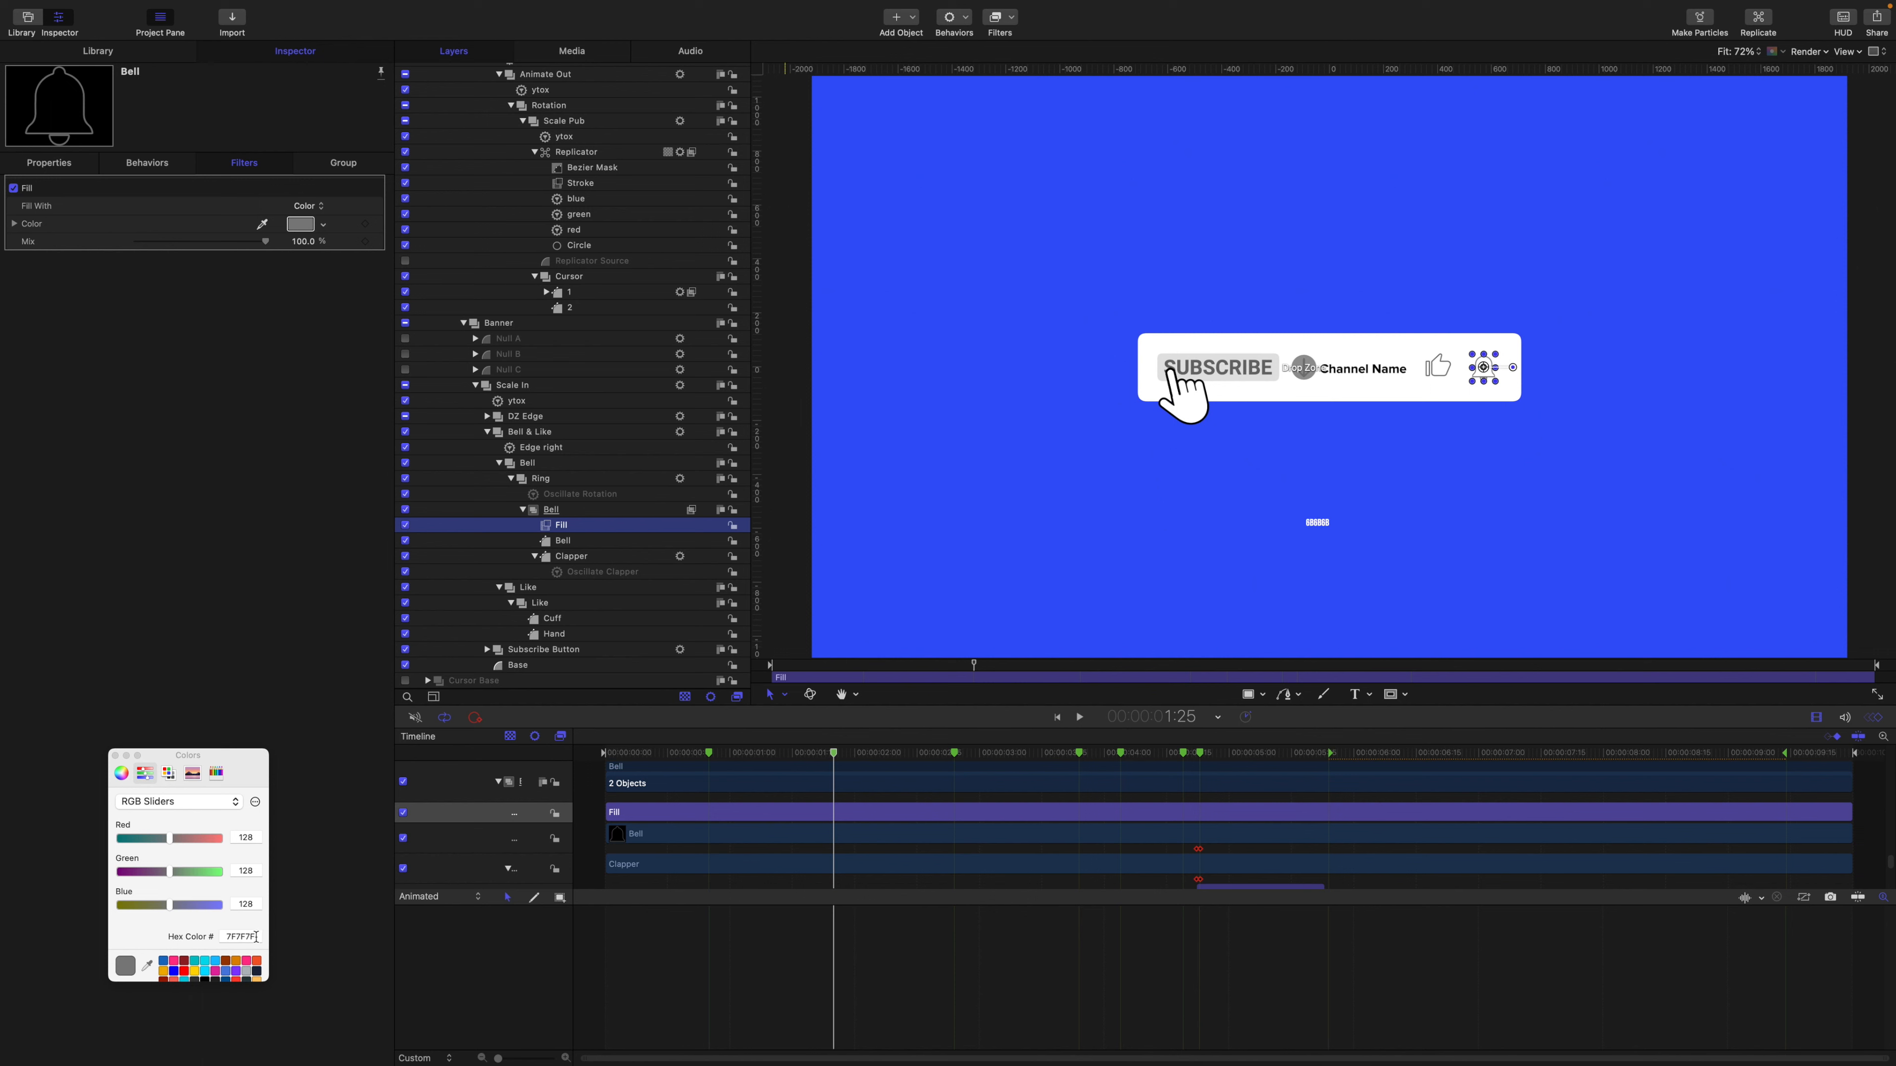
left_click_drag(255, 936, 218, 934)
type("6b6b6b")
key("Return")
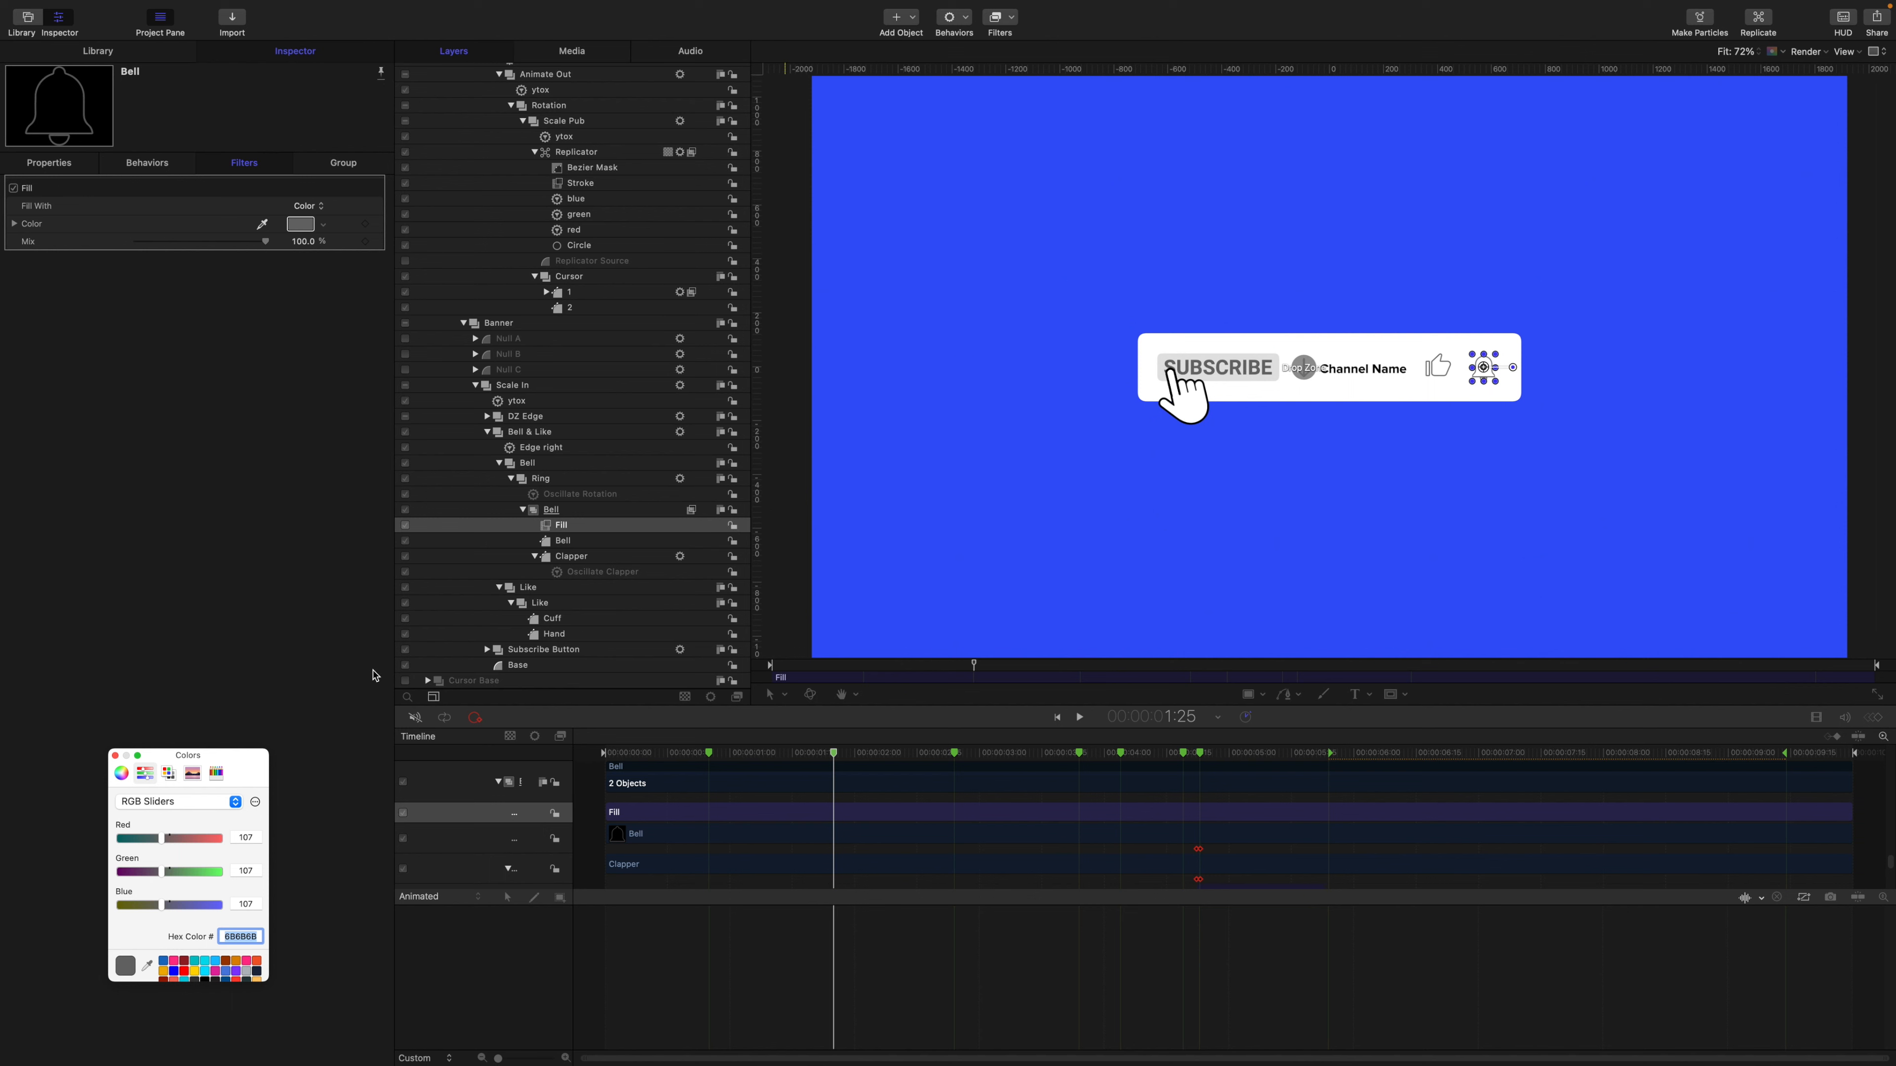
mouse_move(378, 227)
left_click(378, 226)
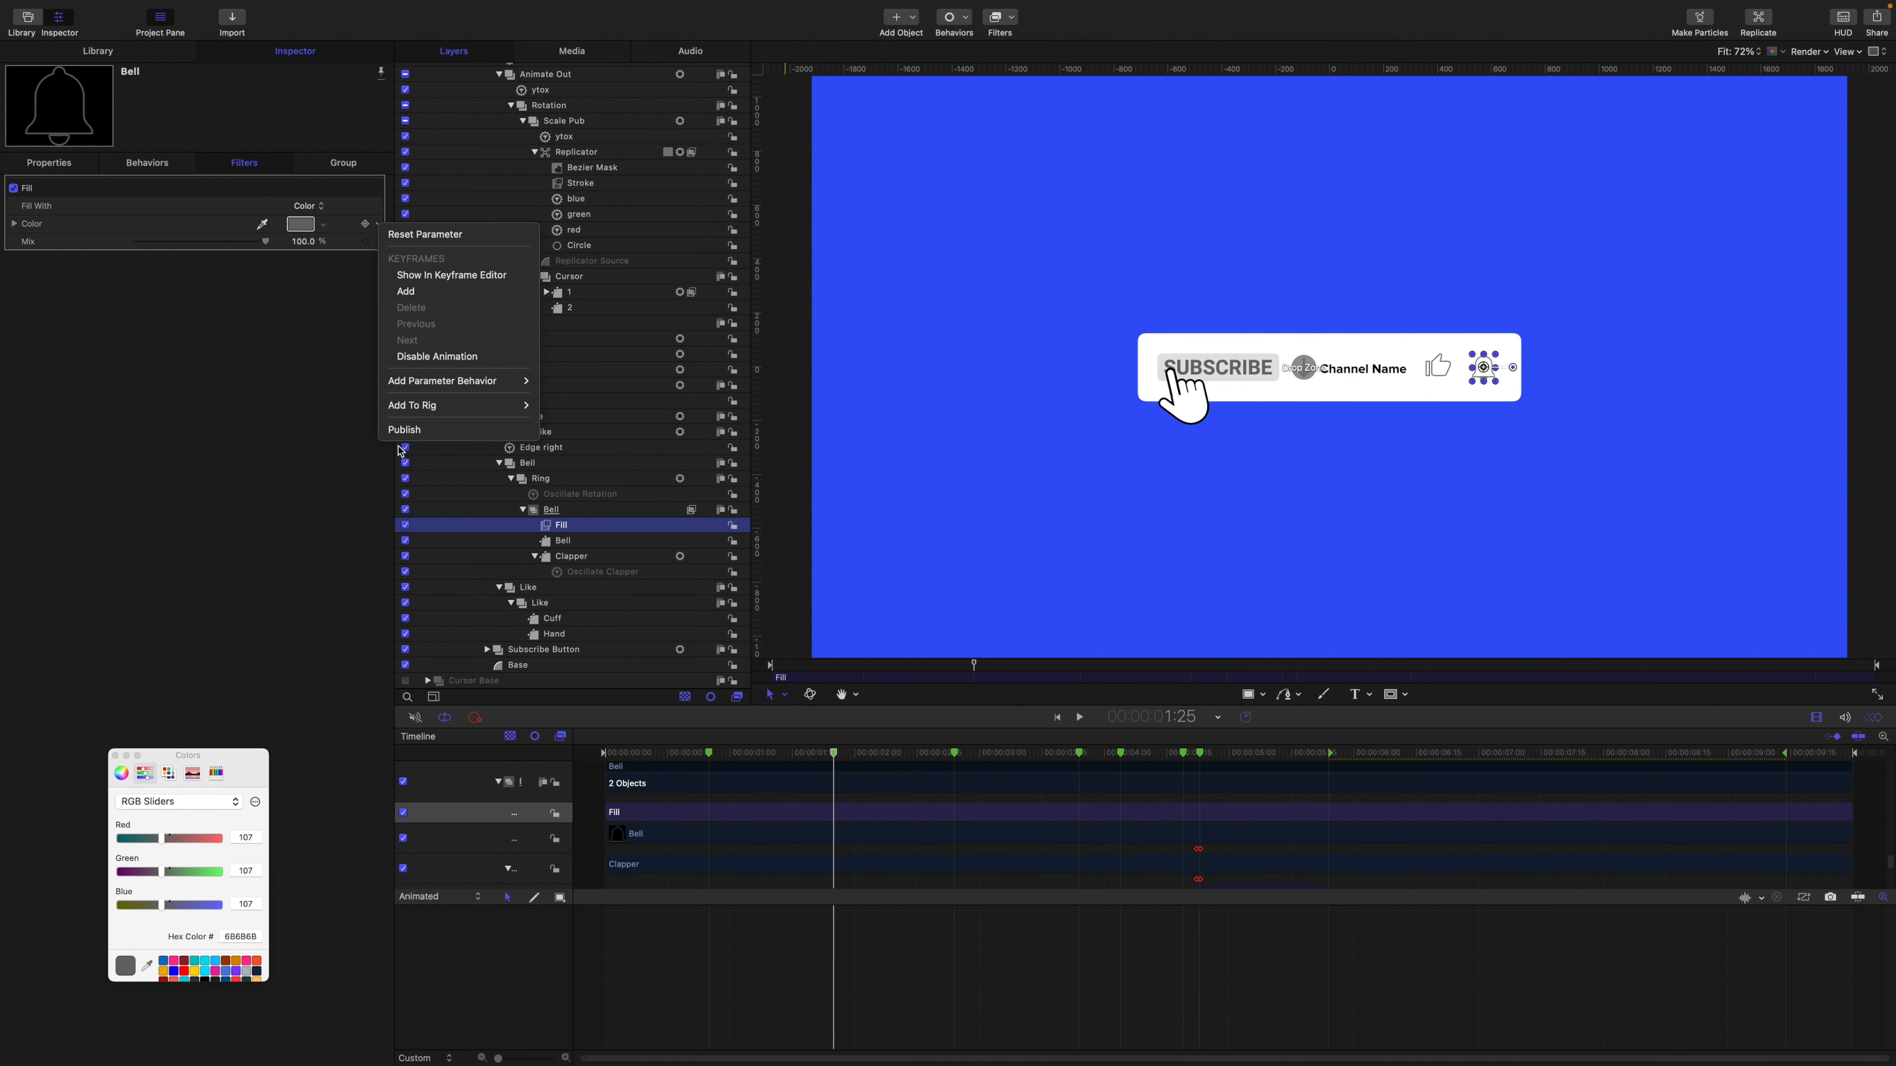
left_click(400, 428)
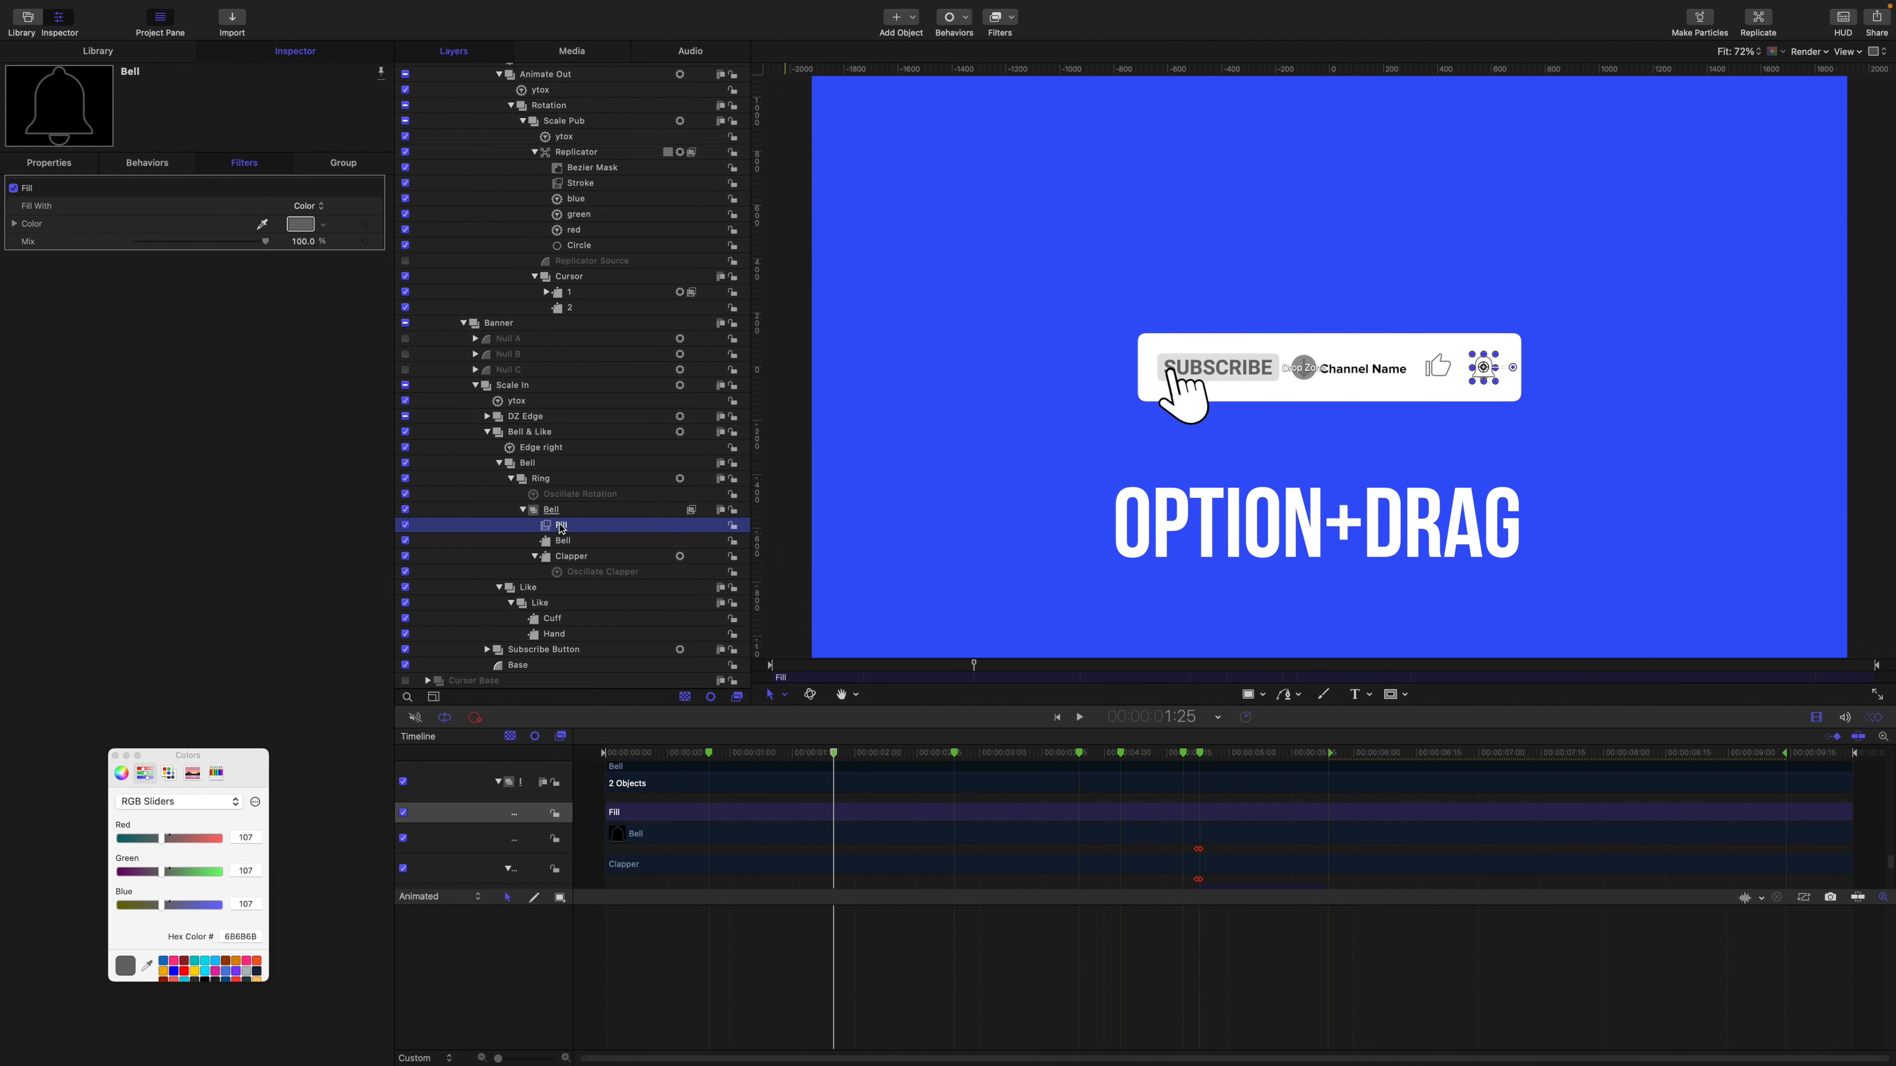
Duplicate the Bell group's Fill filter onto the inner Like group and rename the copy Fill.
left_click_drag(561, 528, 568, 622)
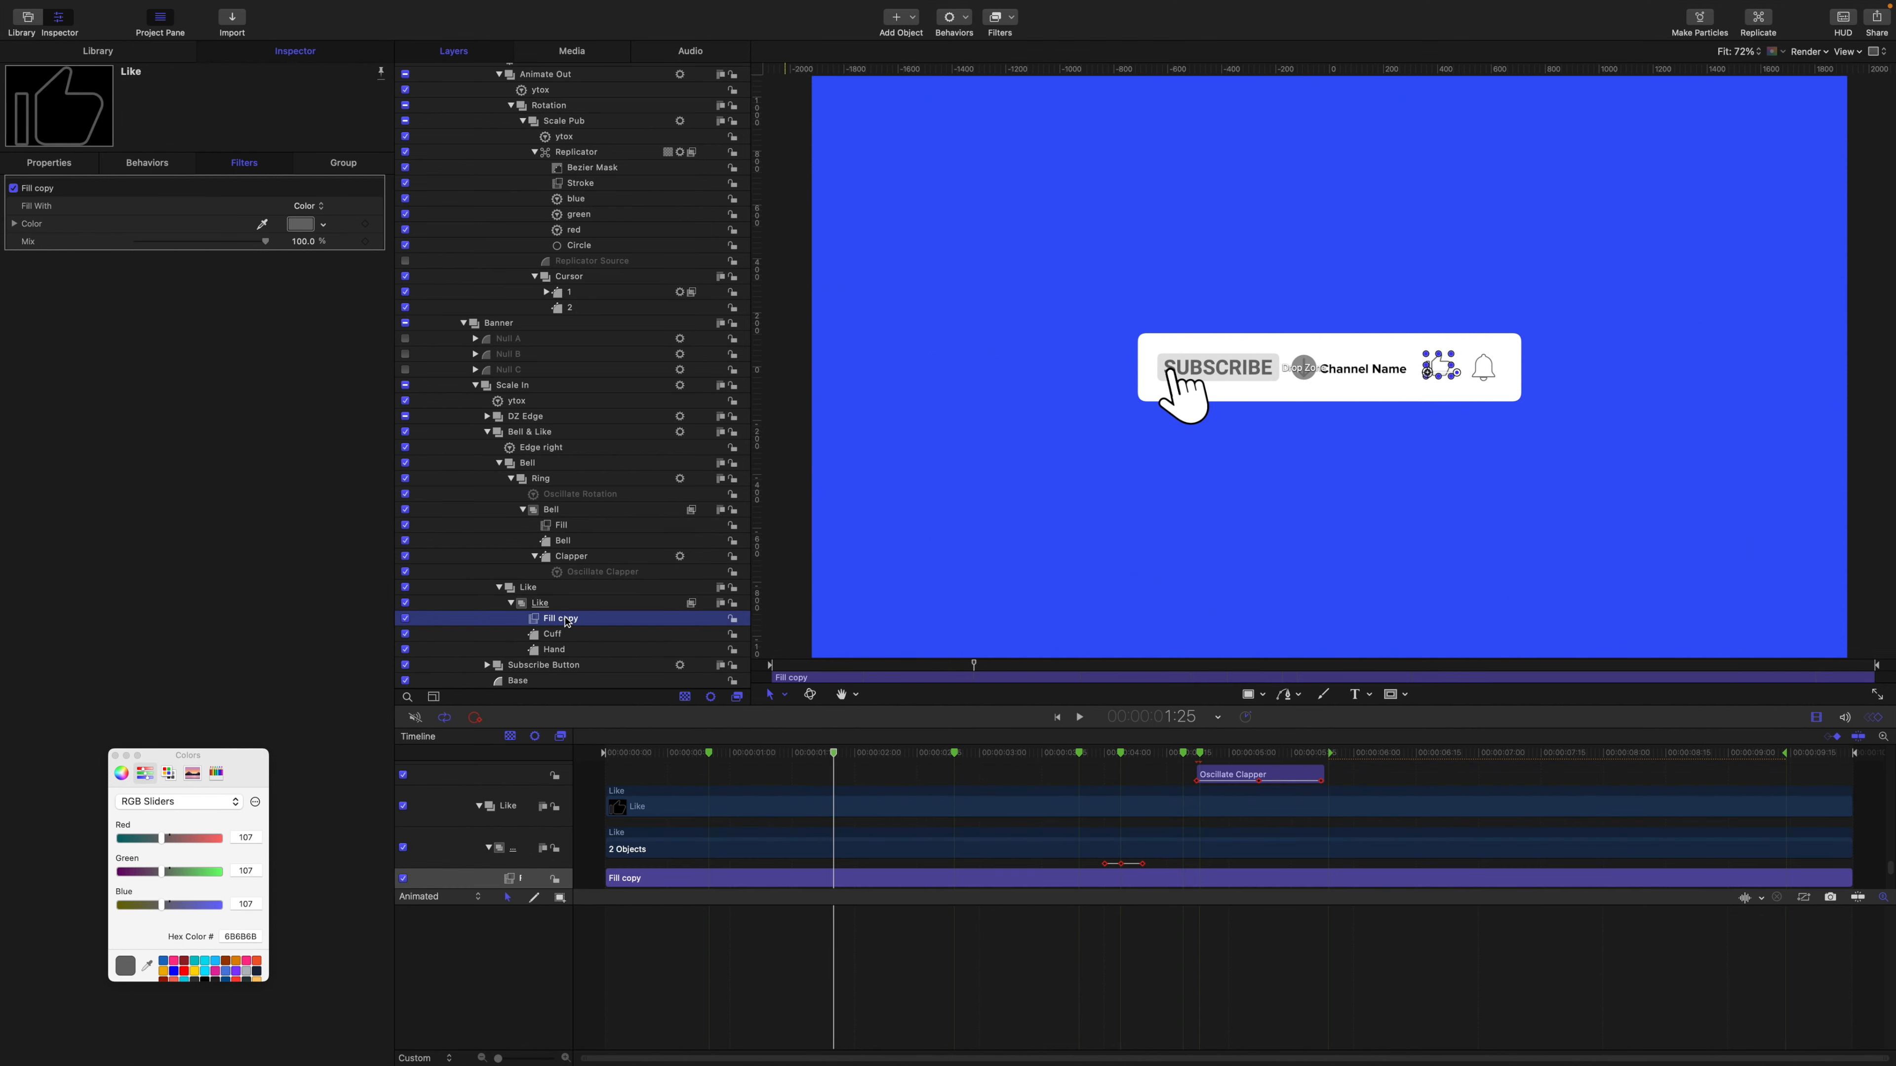
double_click(567, 622)
type("Fill")
key("Return")
Publish the Like group's Fill color and show the project's published parameters.
left_click(379, 229)
left_click(392, 431)
scroll(560, 446, "up", 15)
left_click(475, 71)
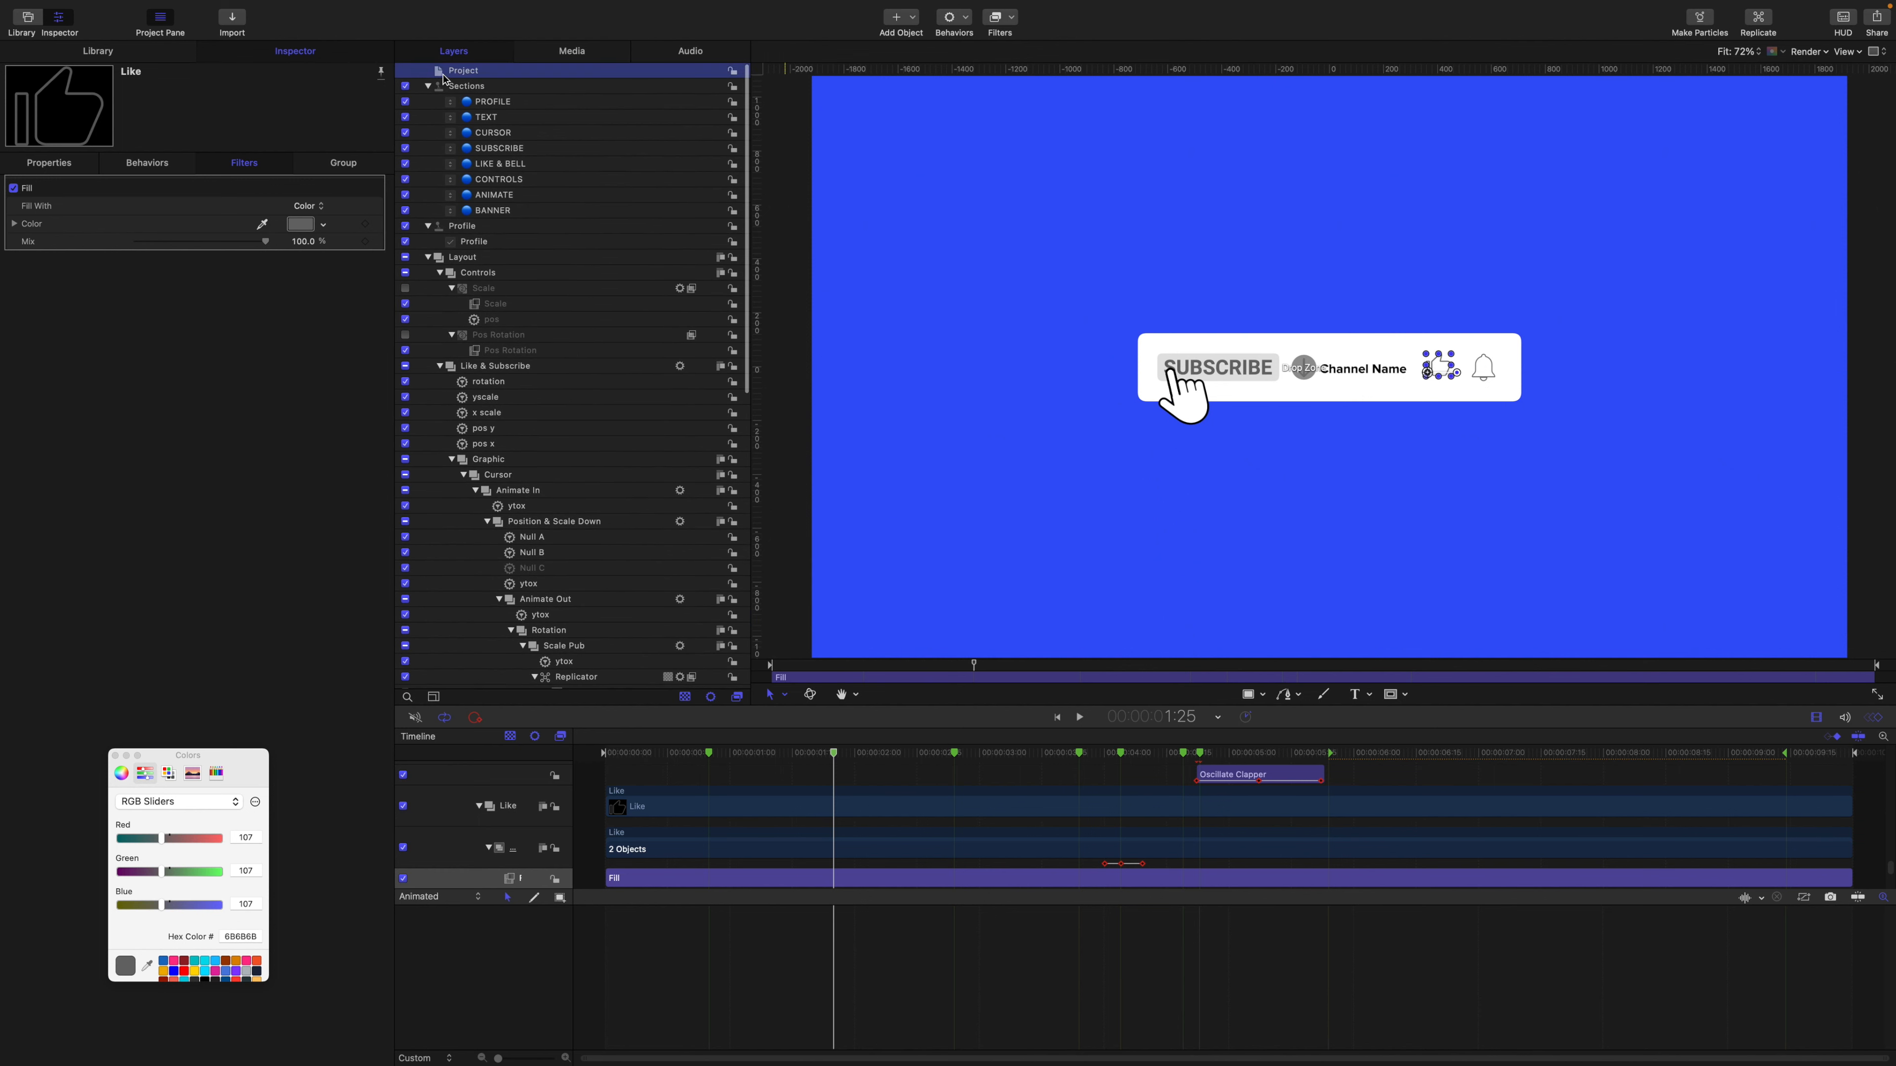
Try a light orange on the last published Color to identify its icon, and undo the color change.
left_click_drag(231, 756, 481, 778)
double_click(35, 789)
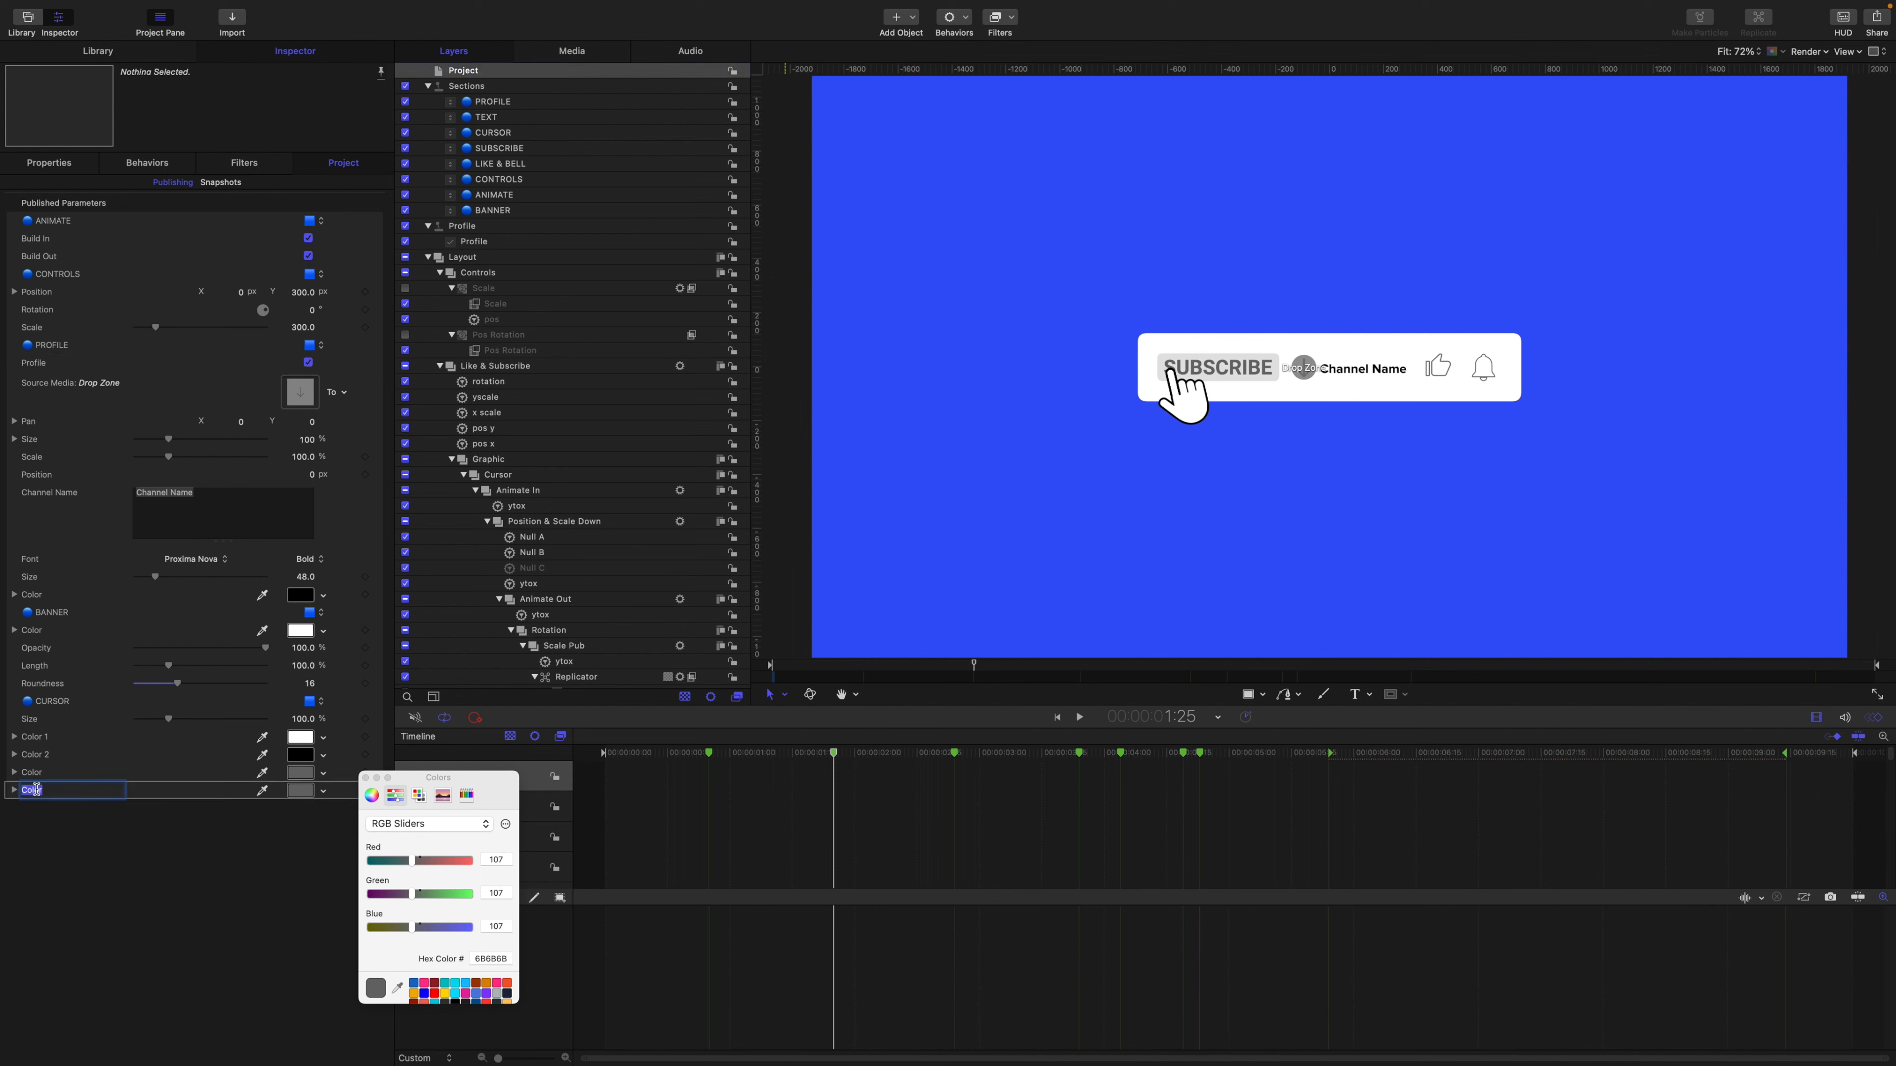
left_click(51, 821)
left_click_drag(324, 792, 330, 822)
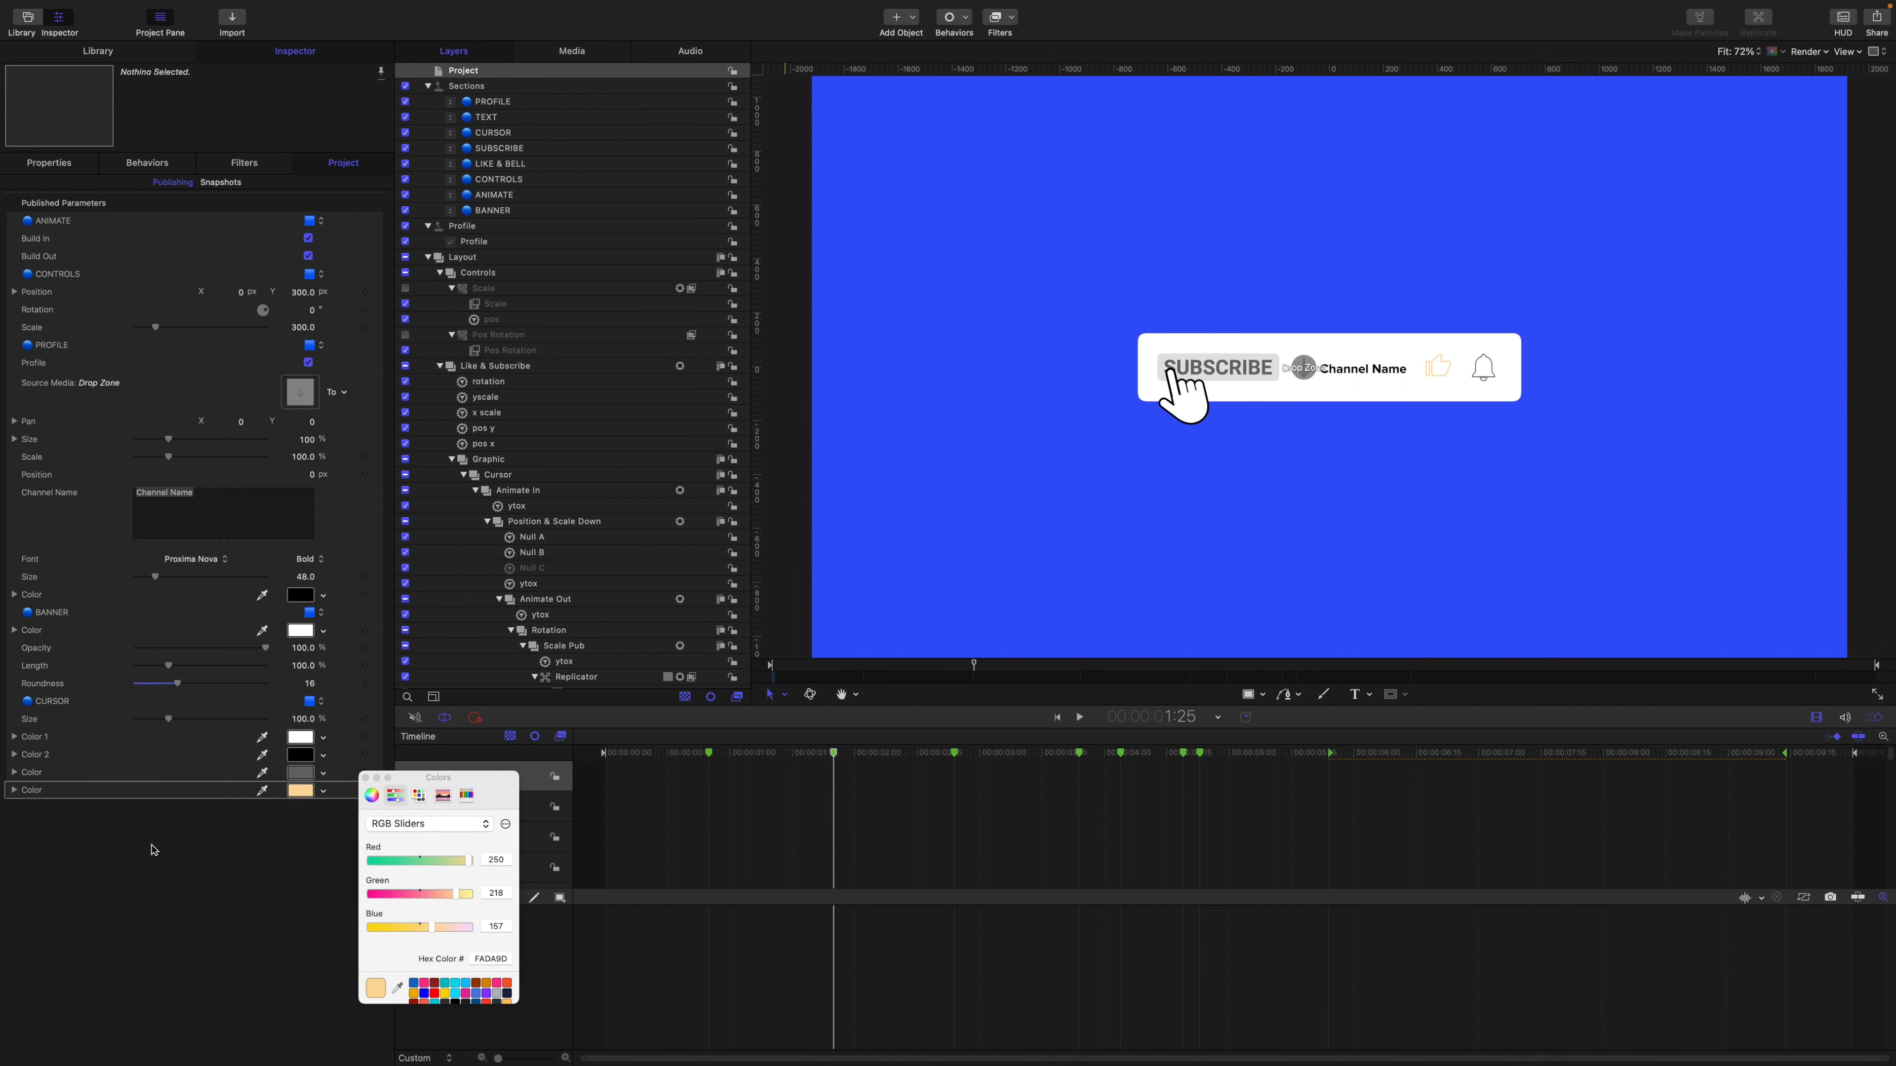
key("super+z")
Rename the last published Color as Like Color and the one above it as Bell Color.
double_click(42, 793)
type("Like Color")
key("Return")
left_click(36, 774)
double_click(36, 775)
type("Bell")
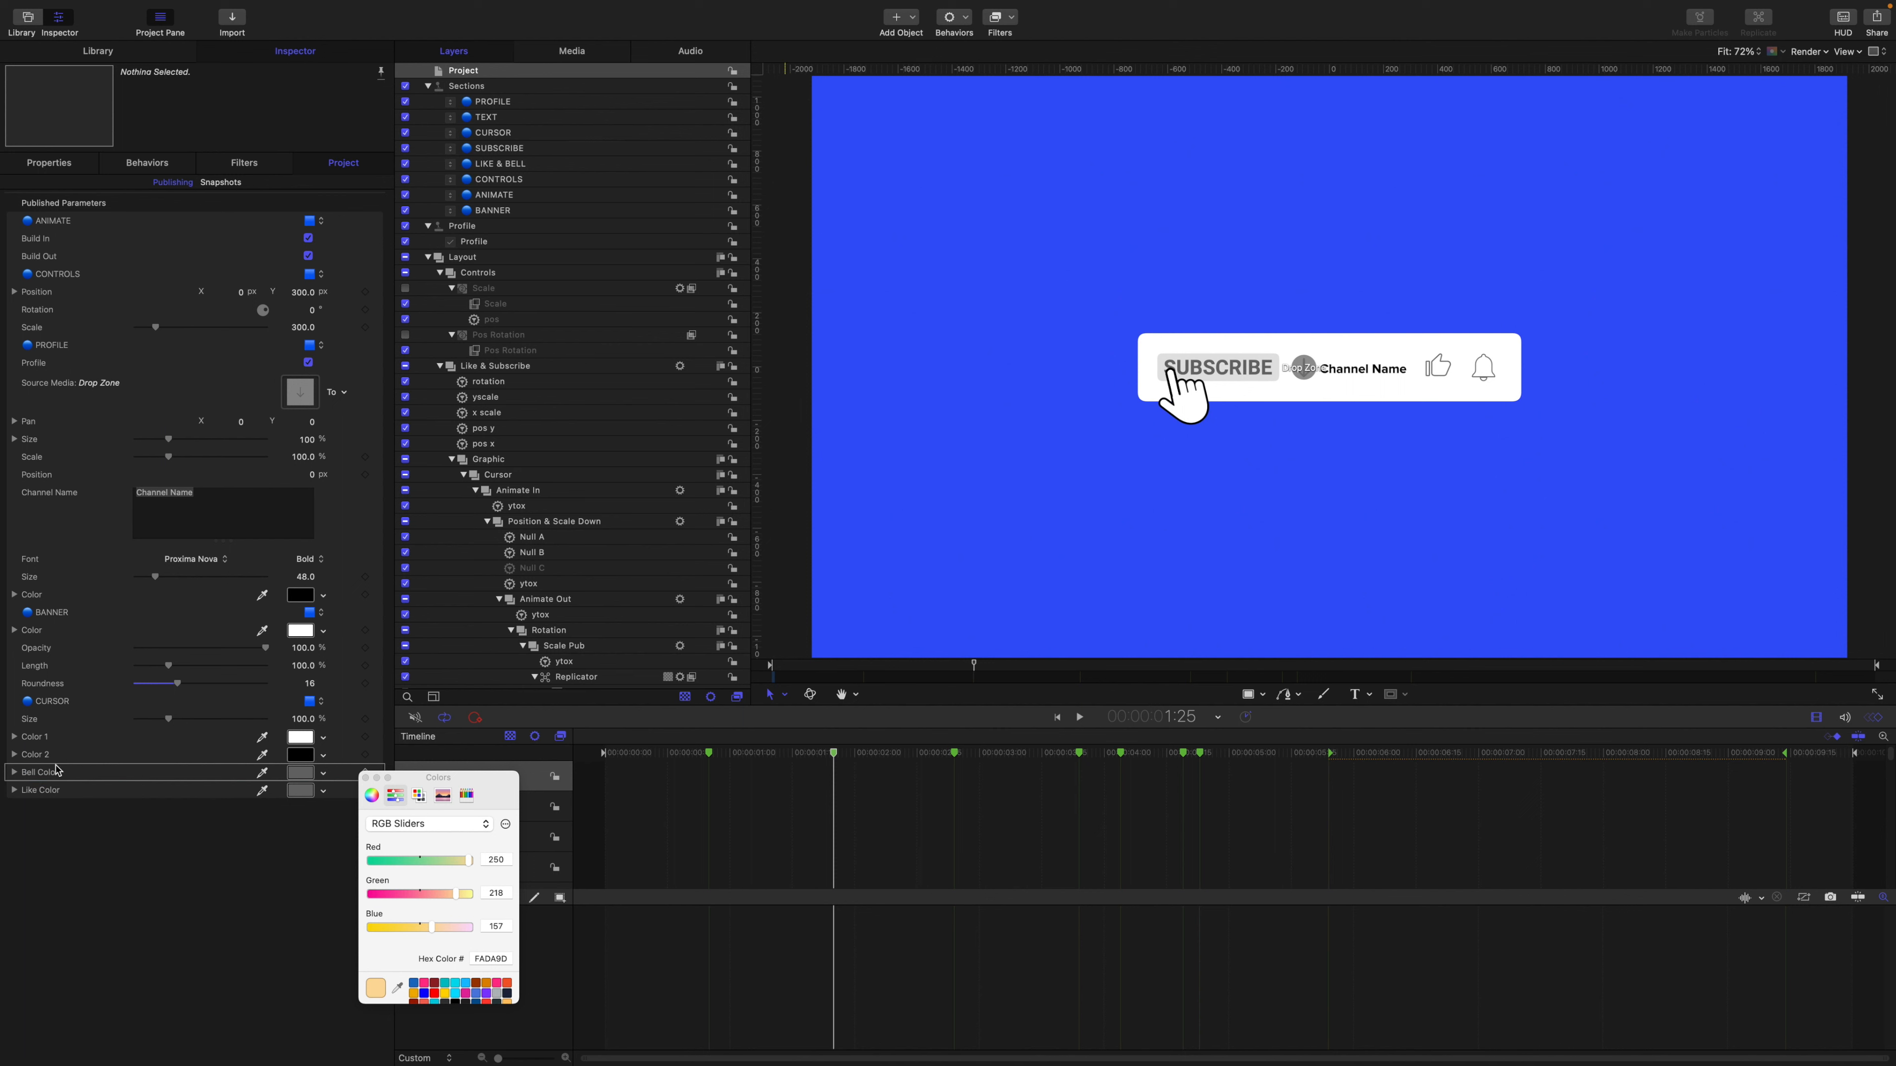
Publish the LIKE & BELL section header and move it above Bell Color in the published parameters.
left_click(501, 164)
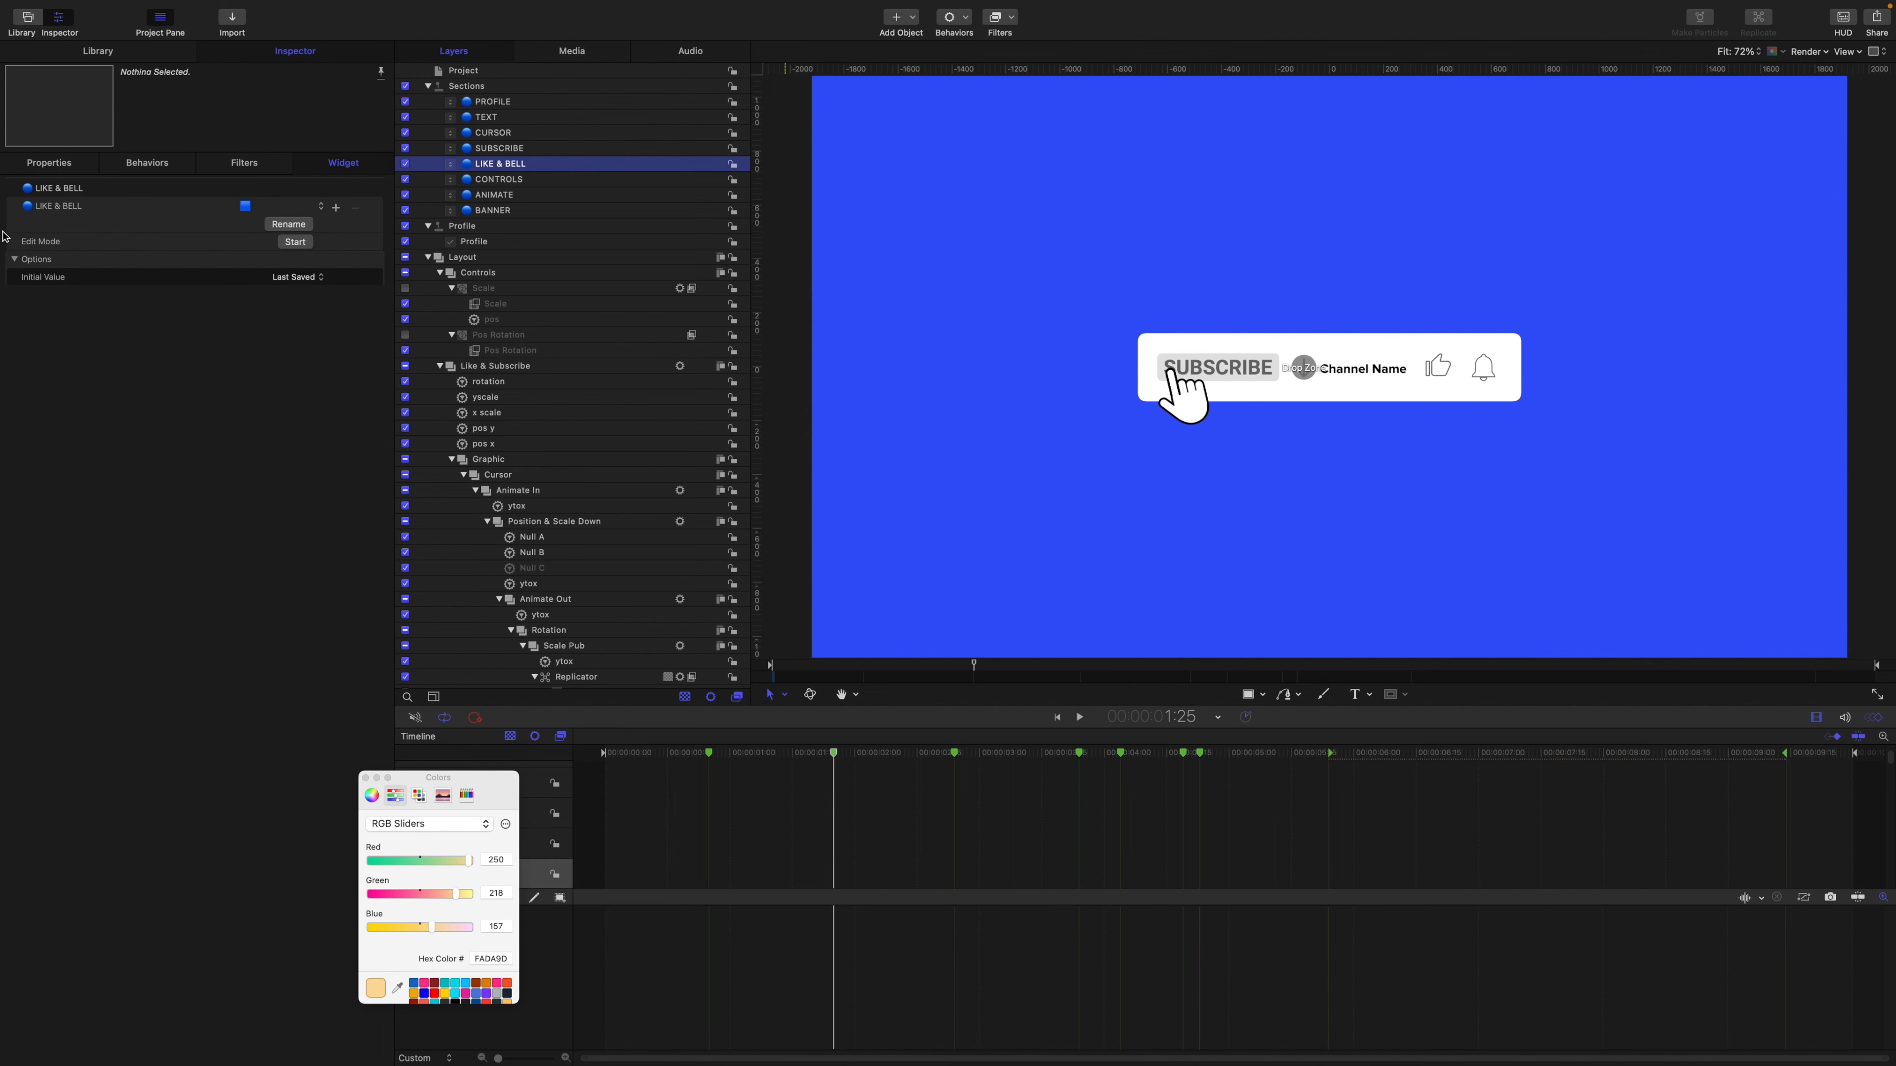
right_click(66, 208)
left_click(112, 415)
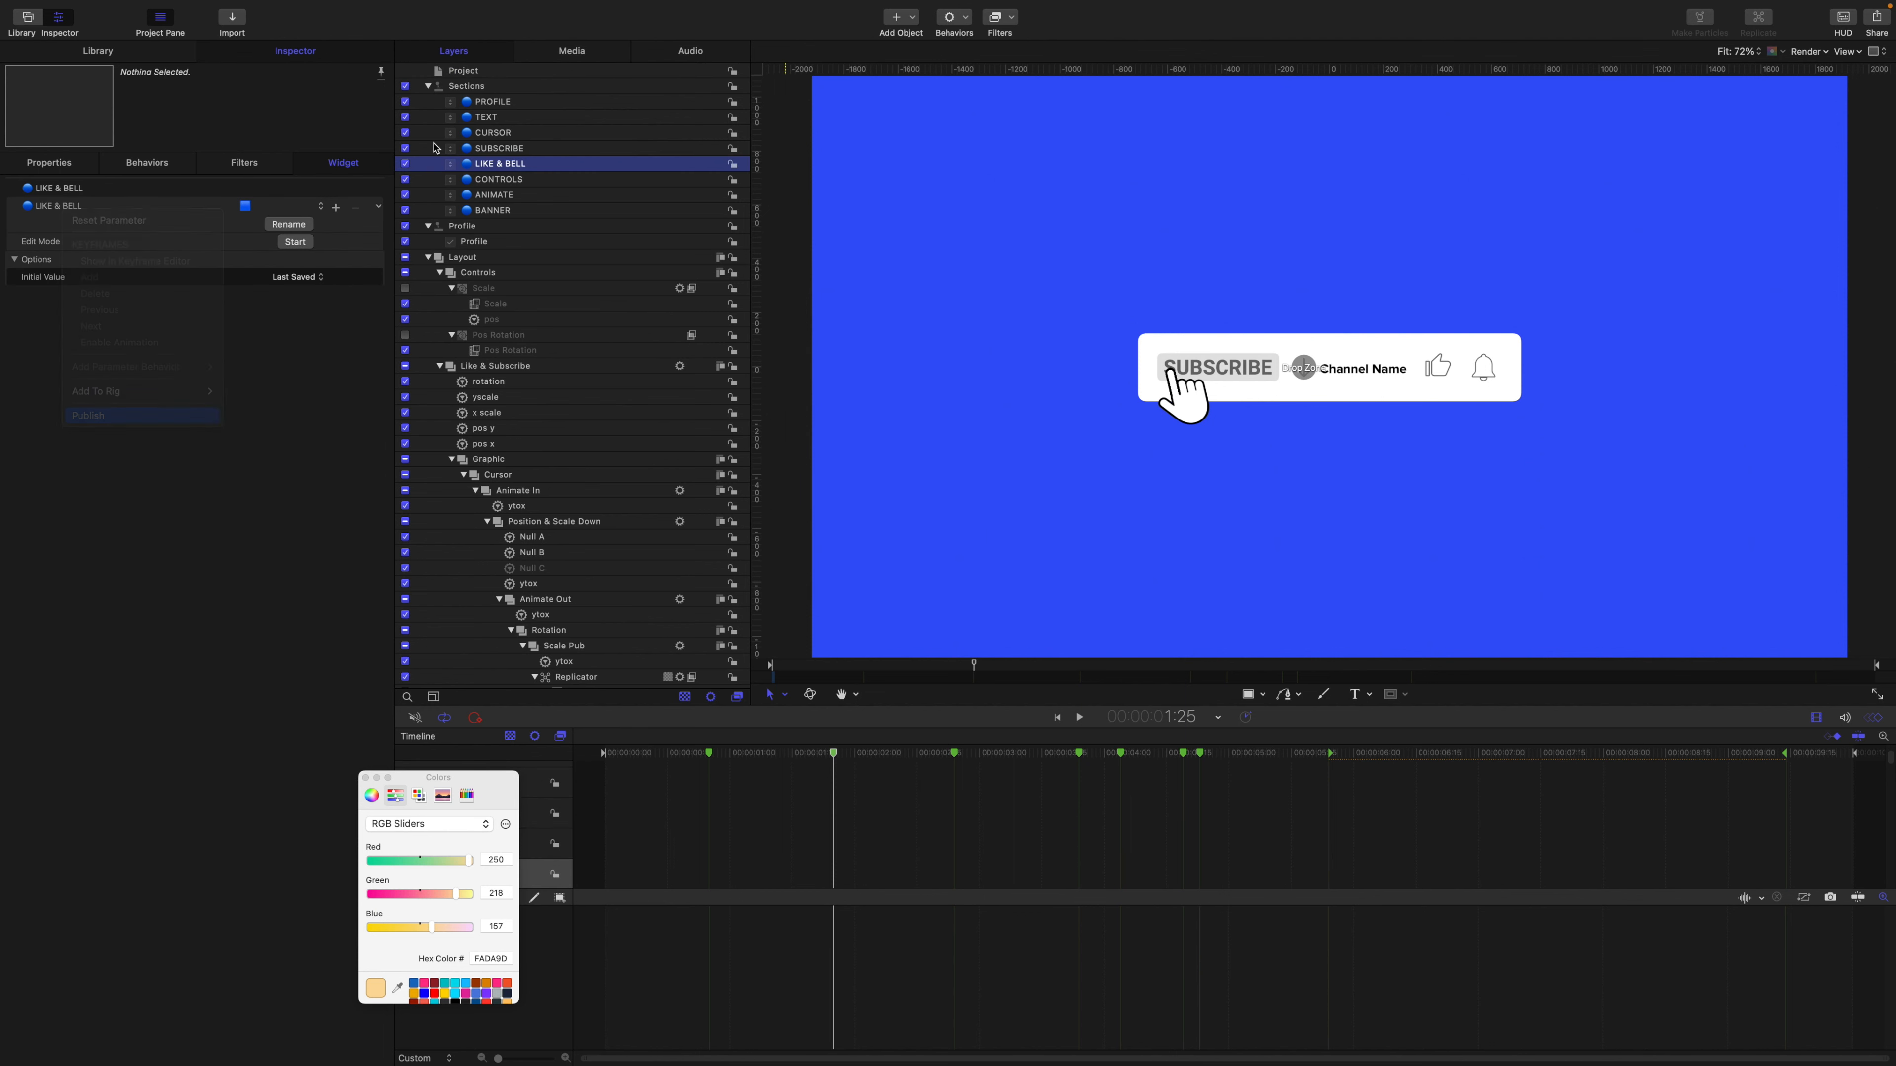
left_click(466, 71)
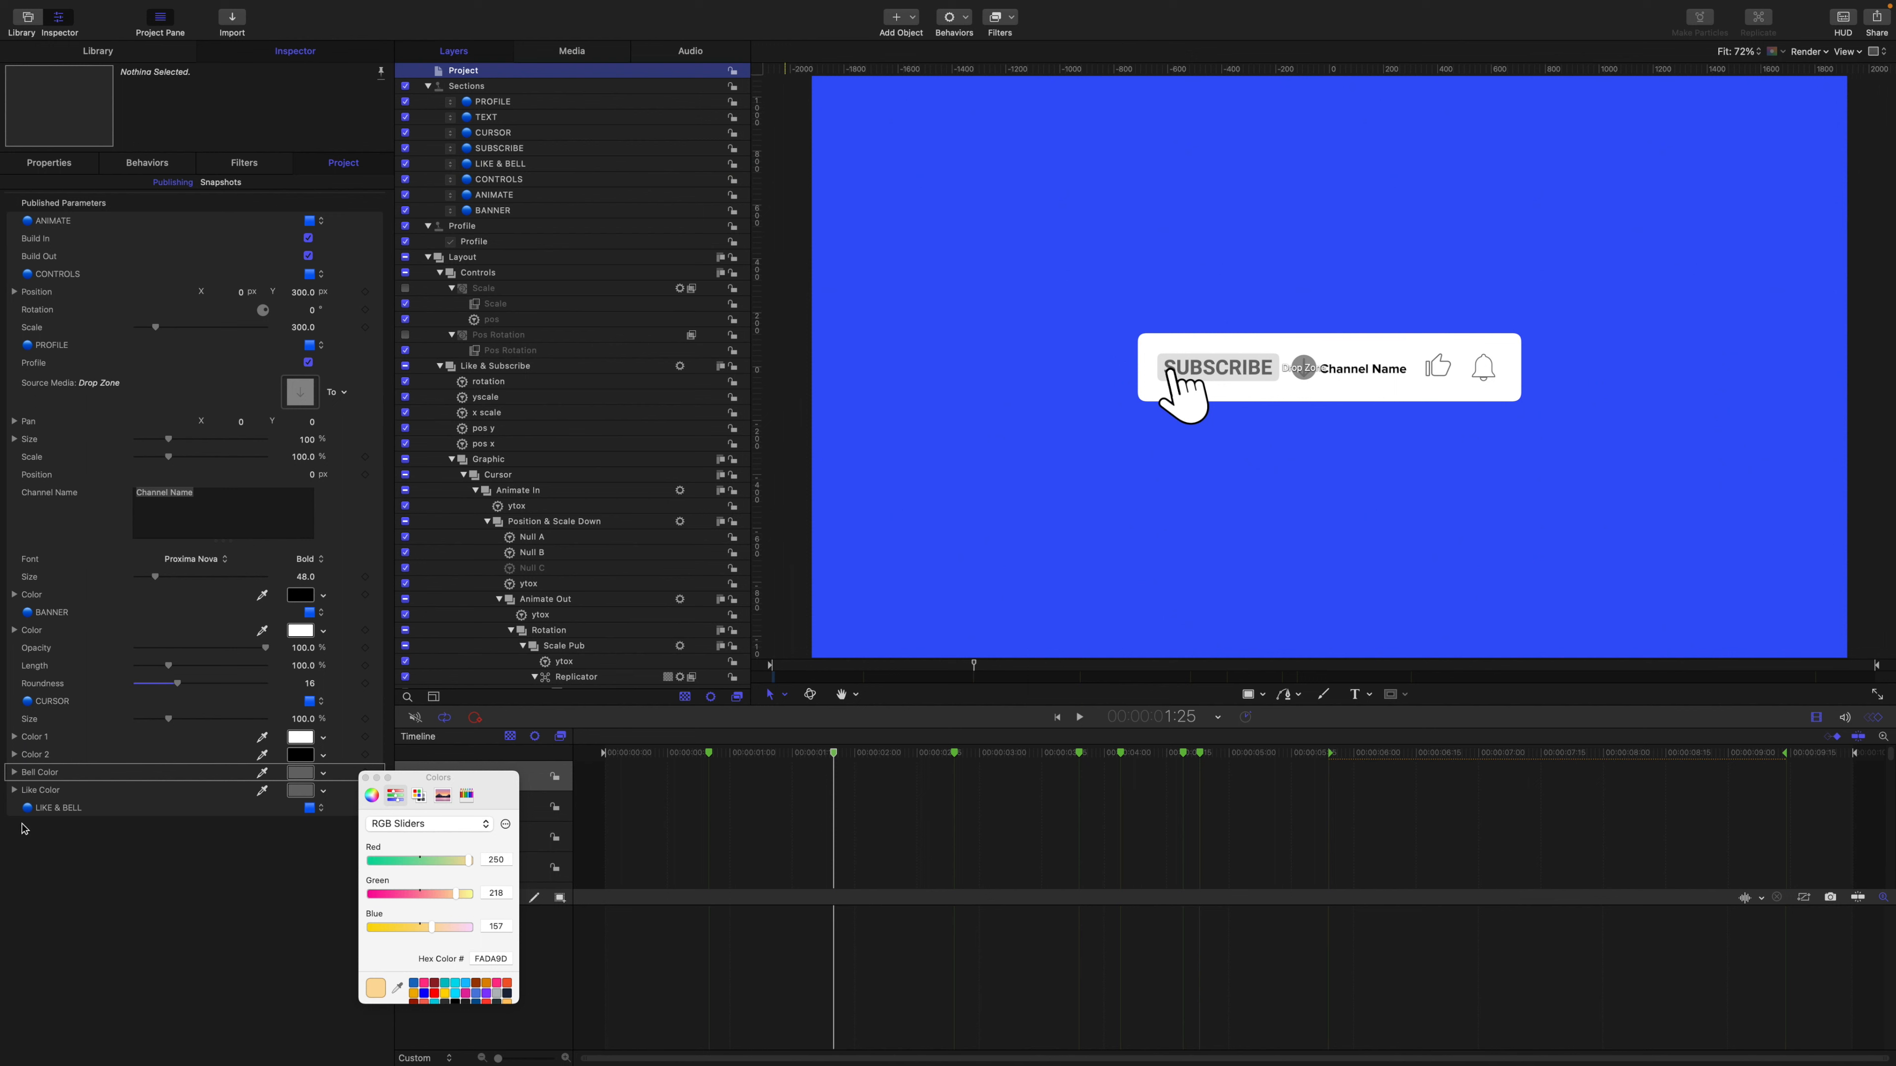
mouse_move(47, 810)
left_mouse_down()
mouse_move(62, 816)
mouse_move(62, 784)
left_mouse_up()
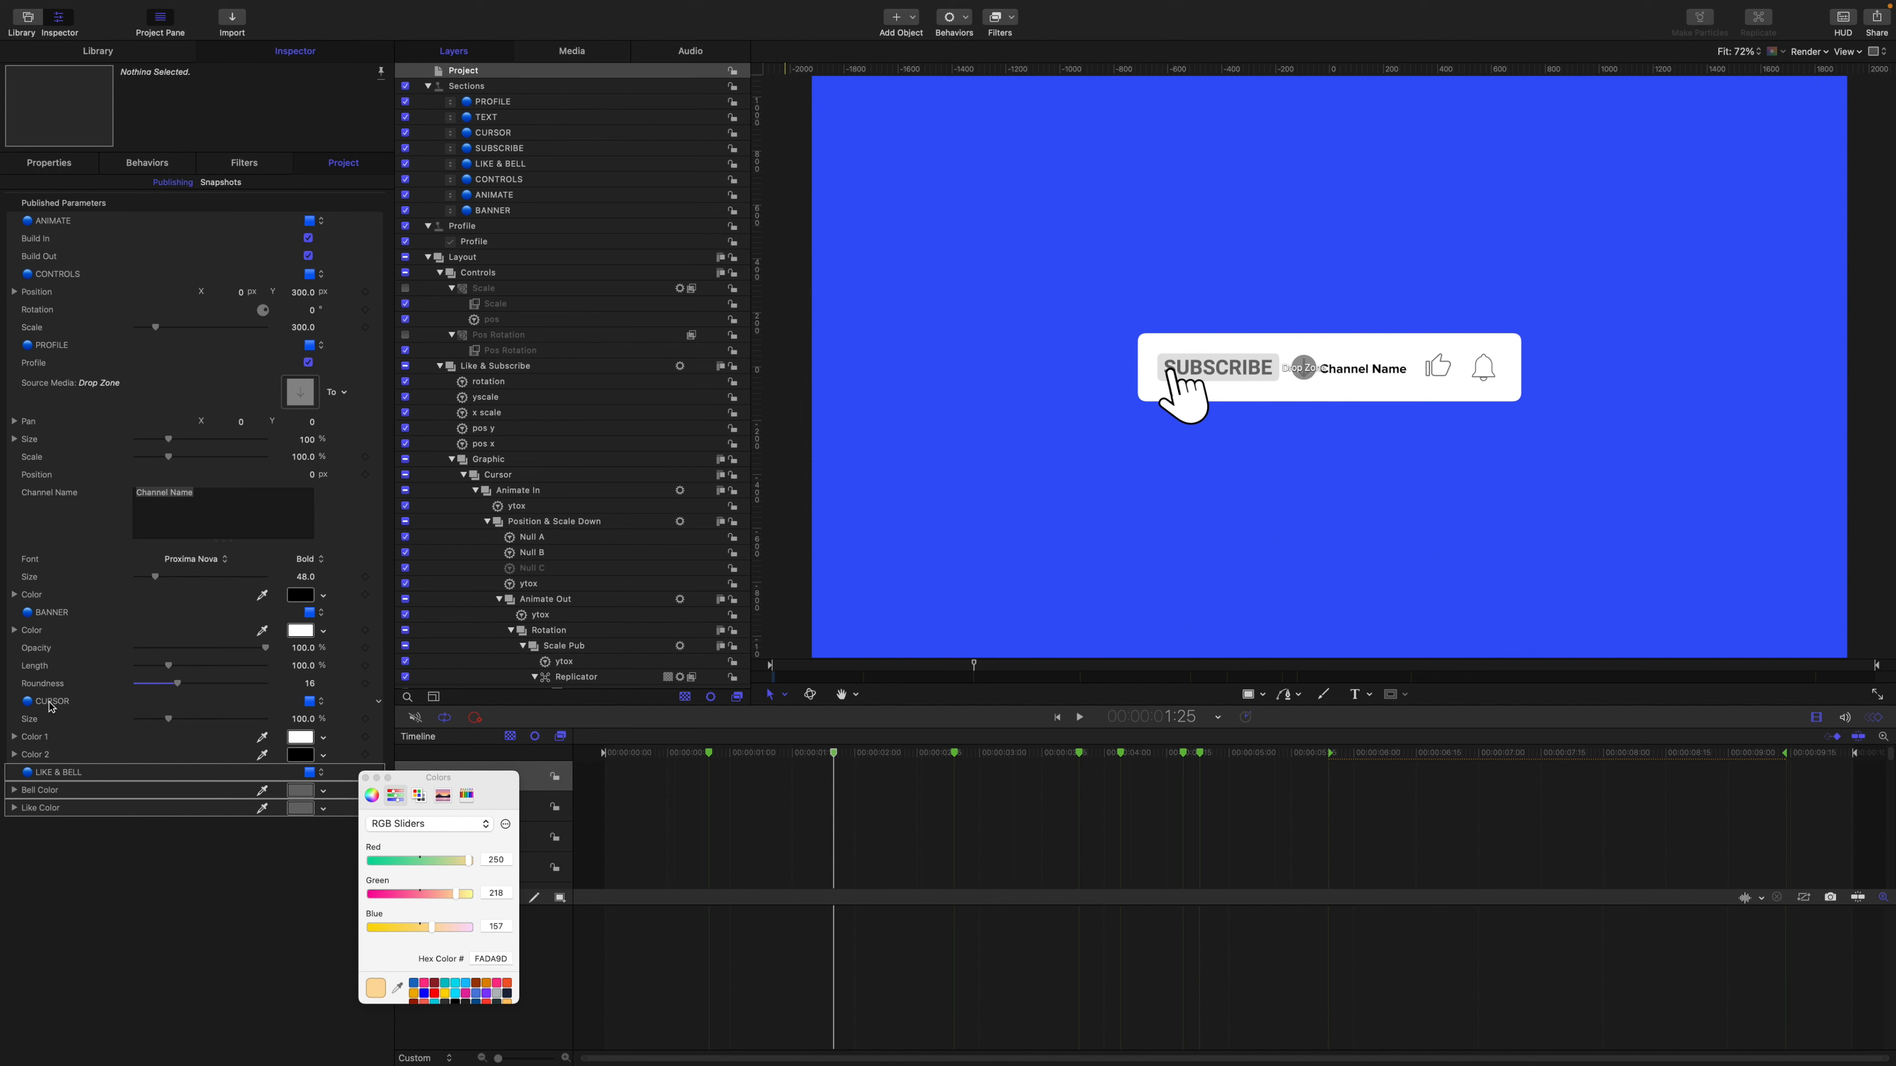
Move the BANNER header with its Color, Opacity, Length and Roundness parameters above the PROFILE section.
left_click(61, 613)
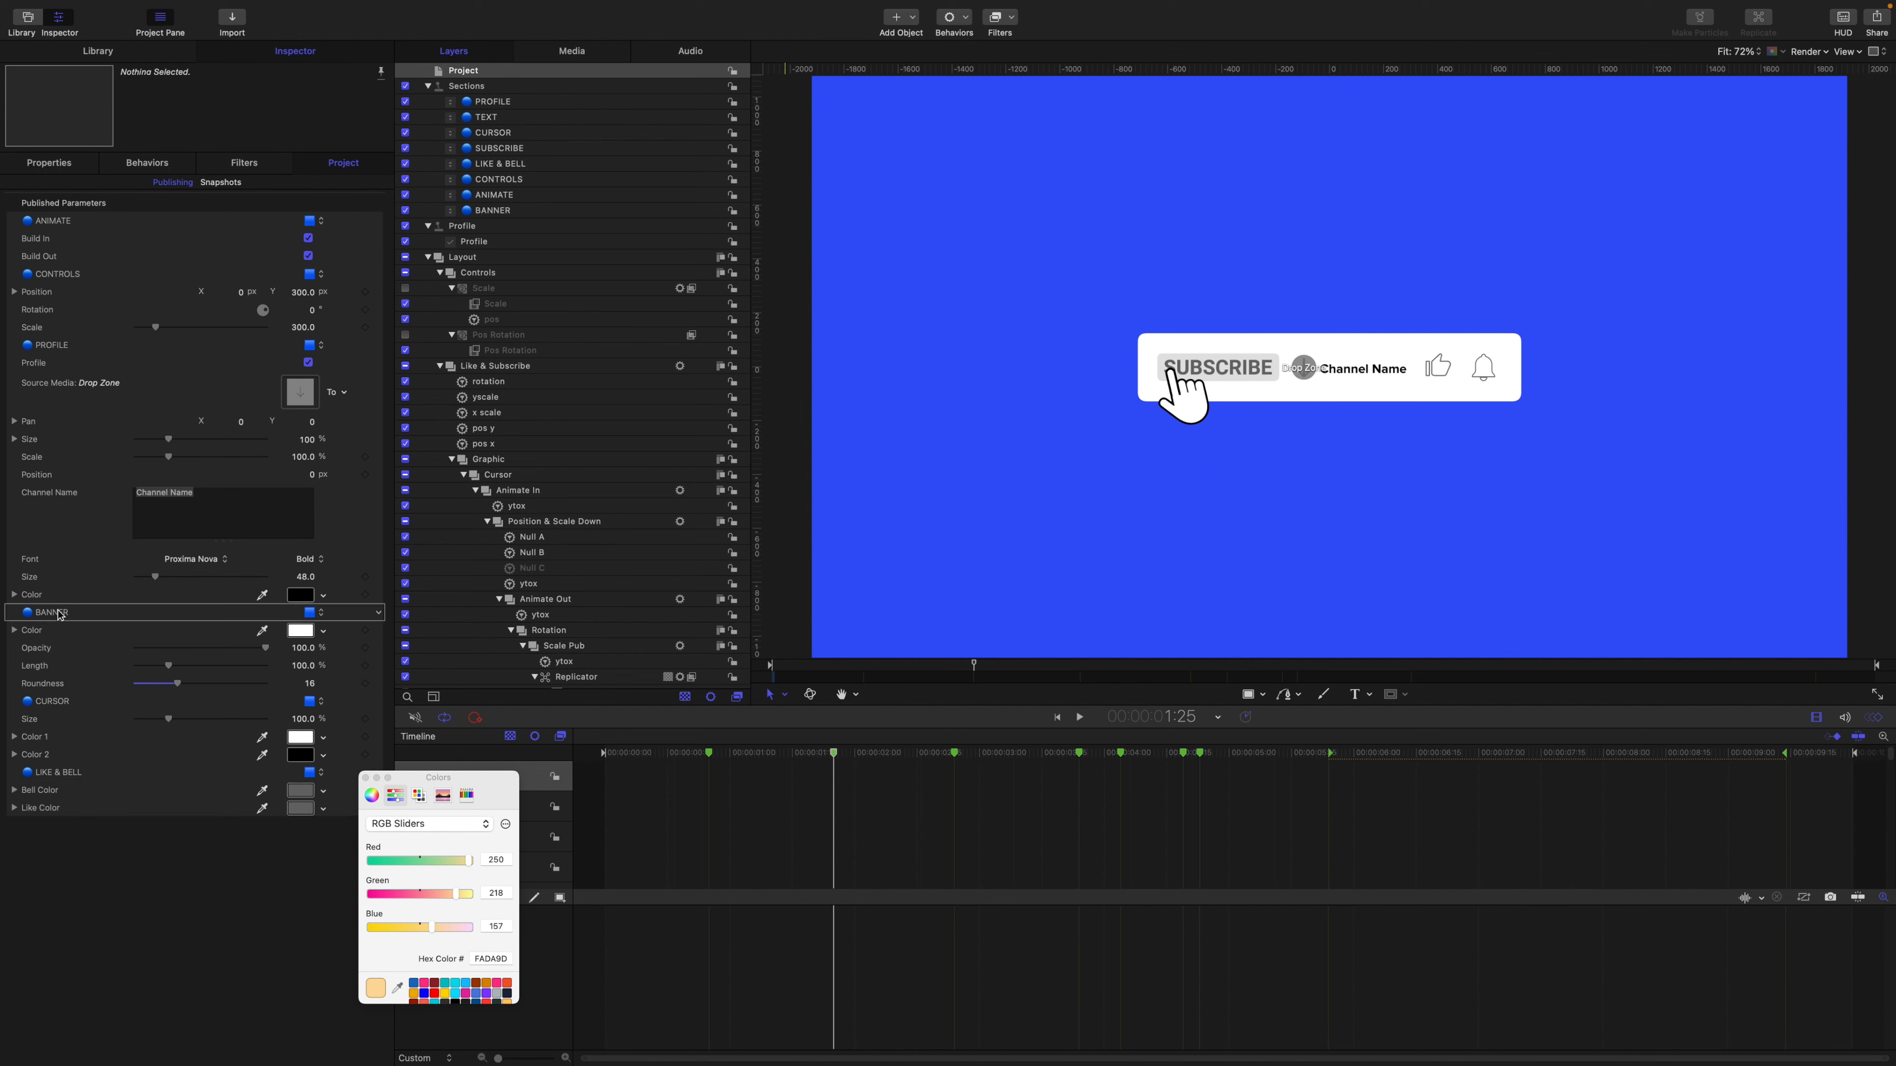
left_click(56, 683, "shift")
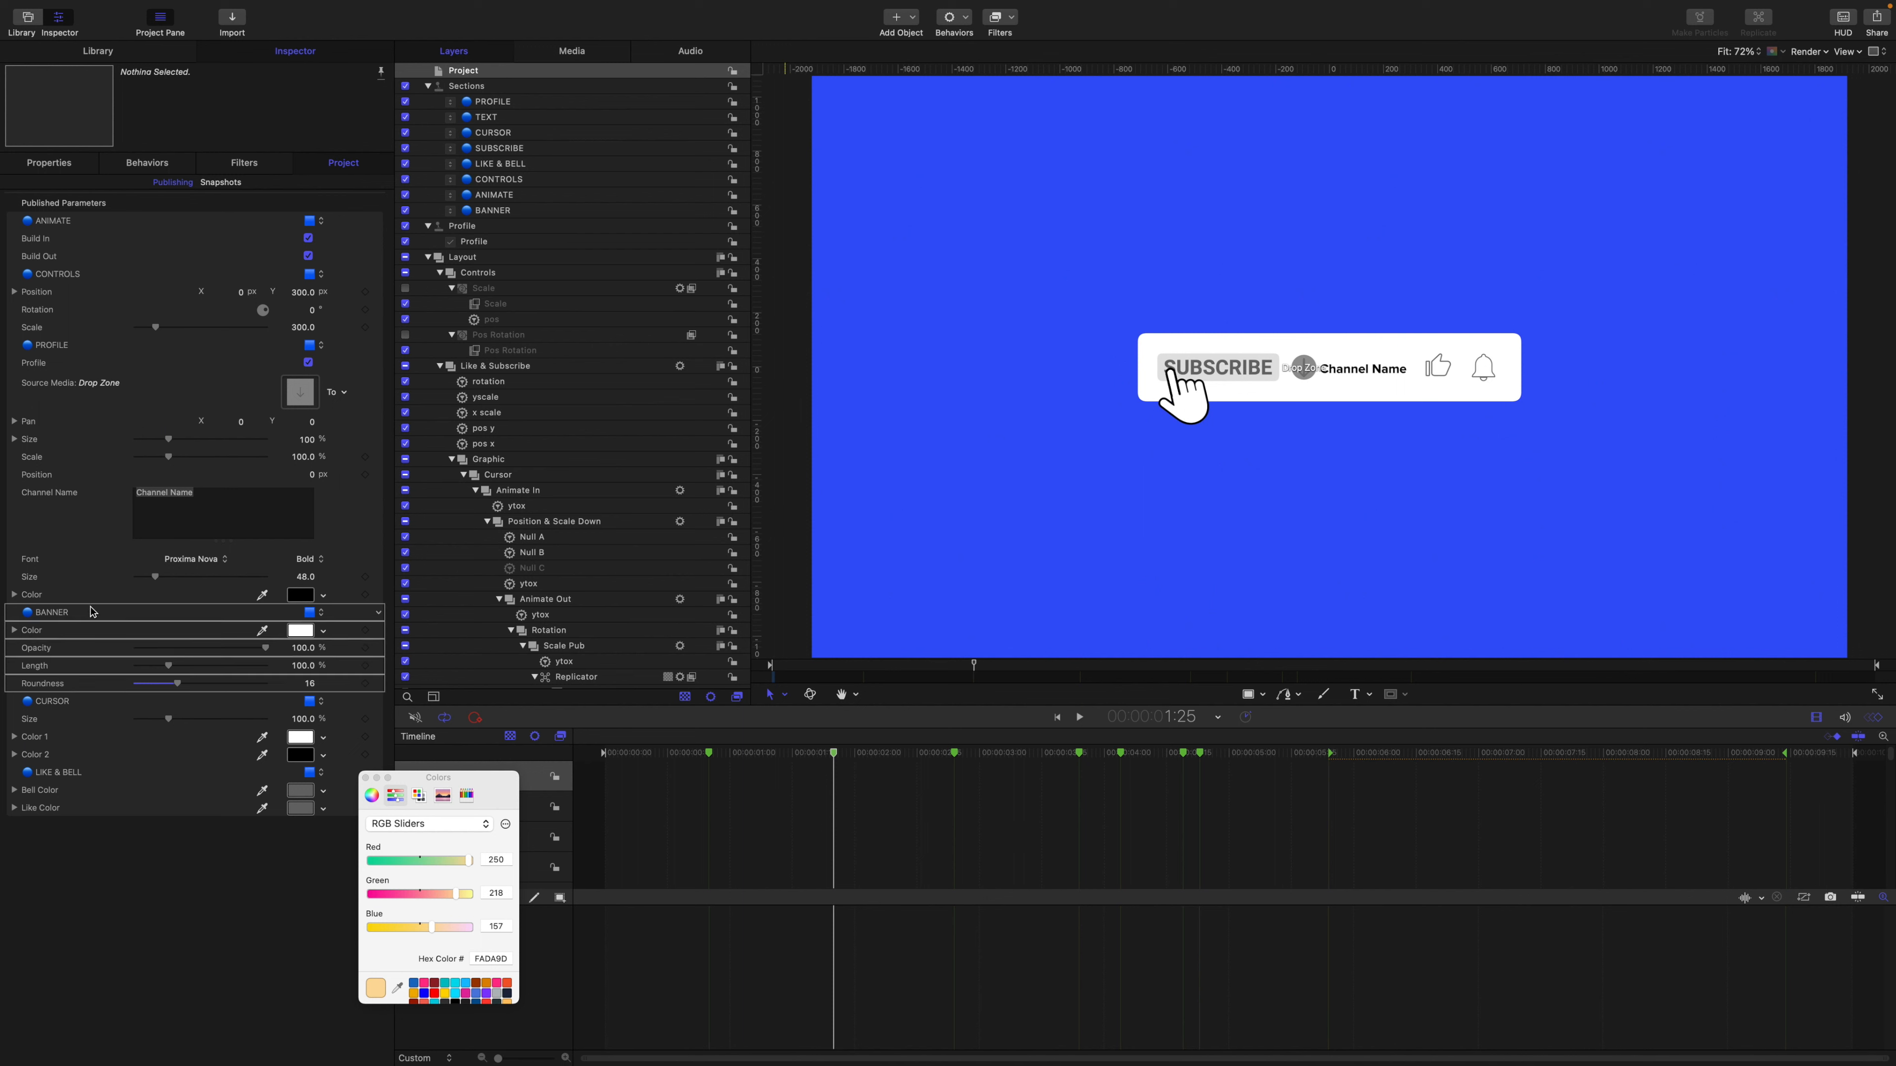
left_click_drag(91, 613, 86, 390)
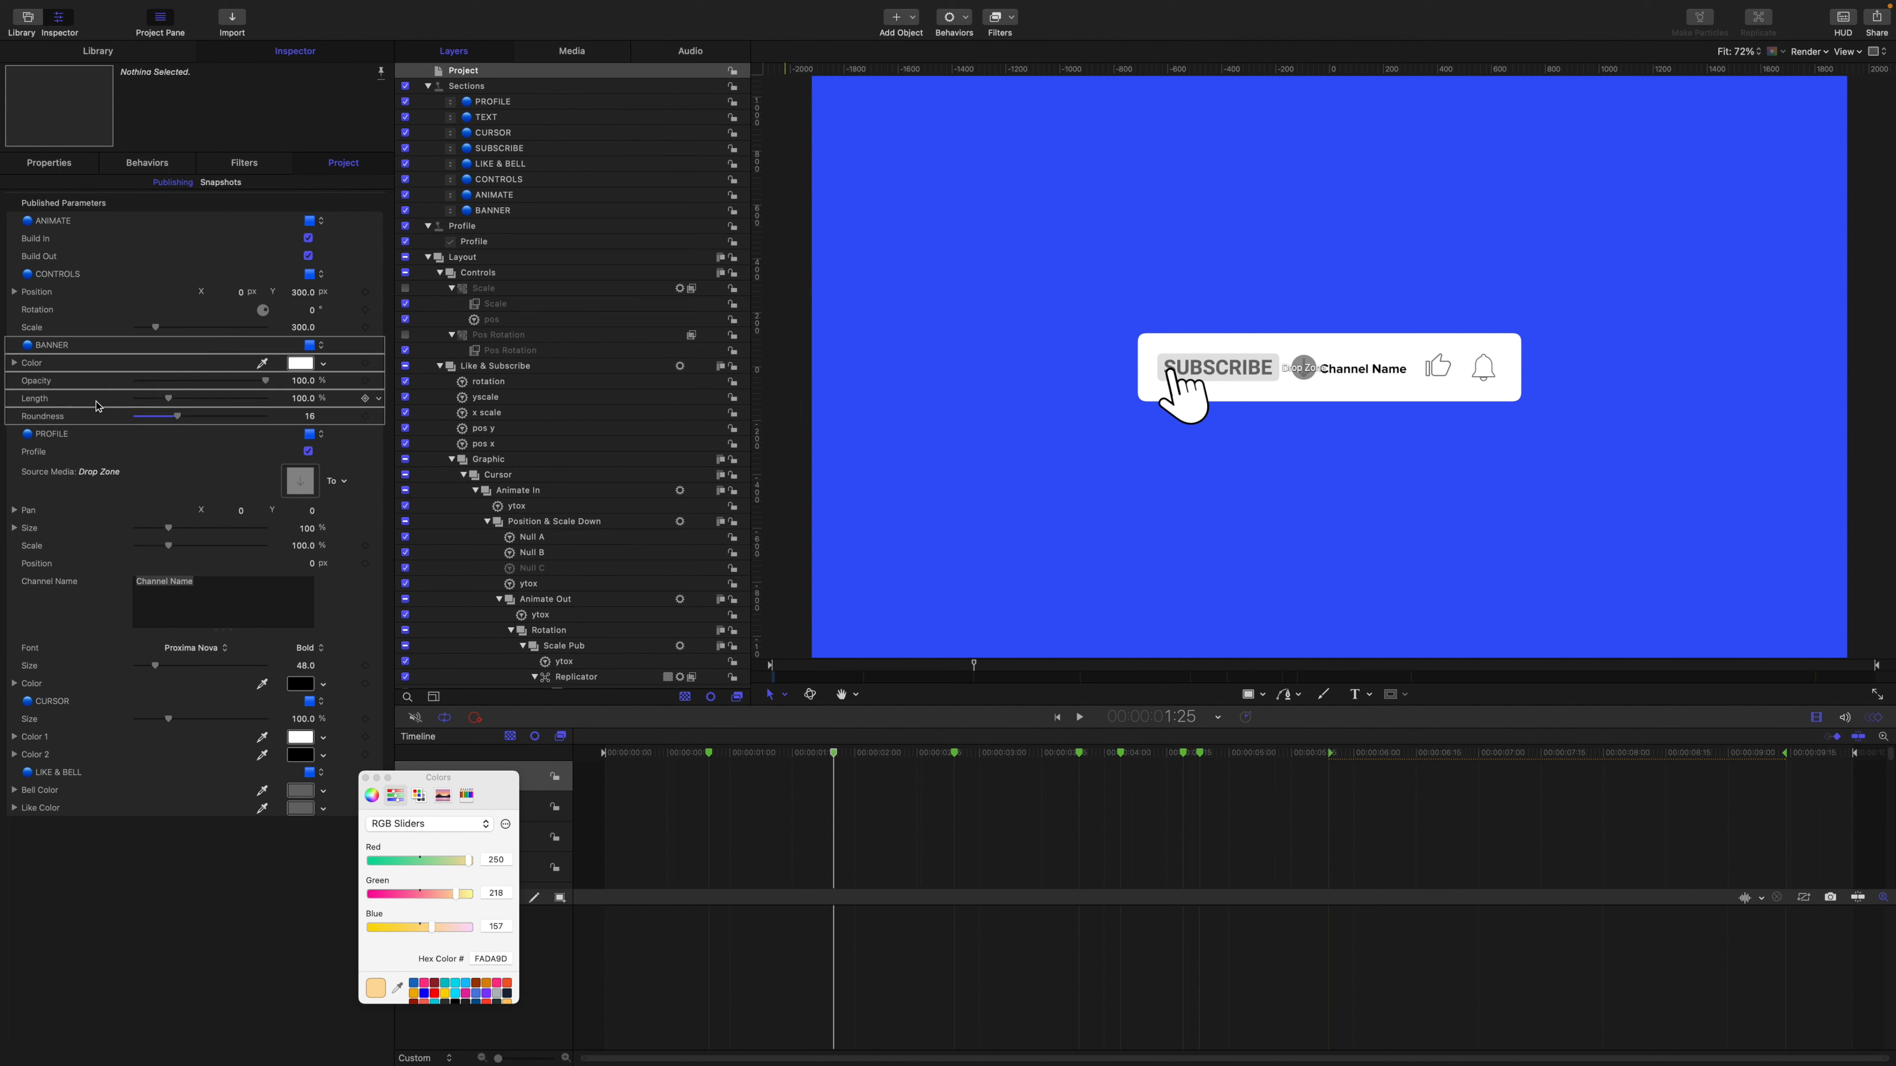
Move the LIKE & BELL section with its Bell Color and Like Color above the CURSOR section.
left_click(77, 435)
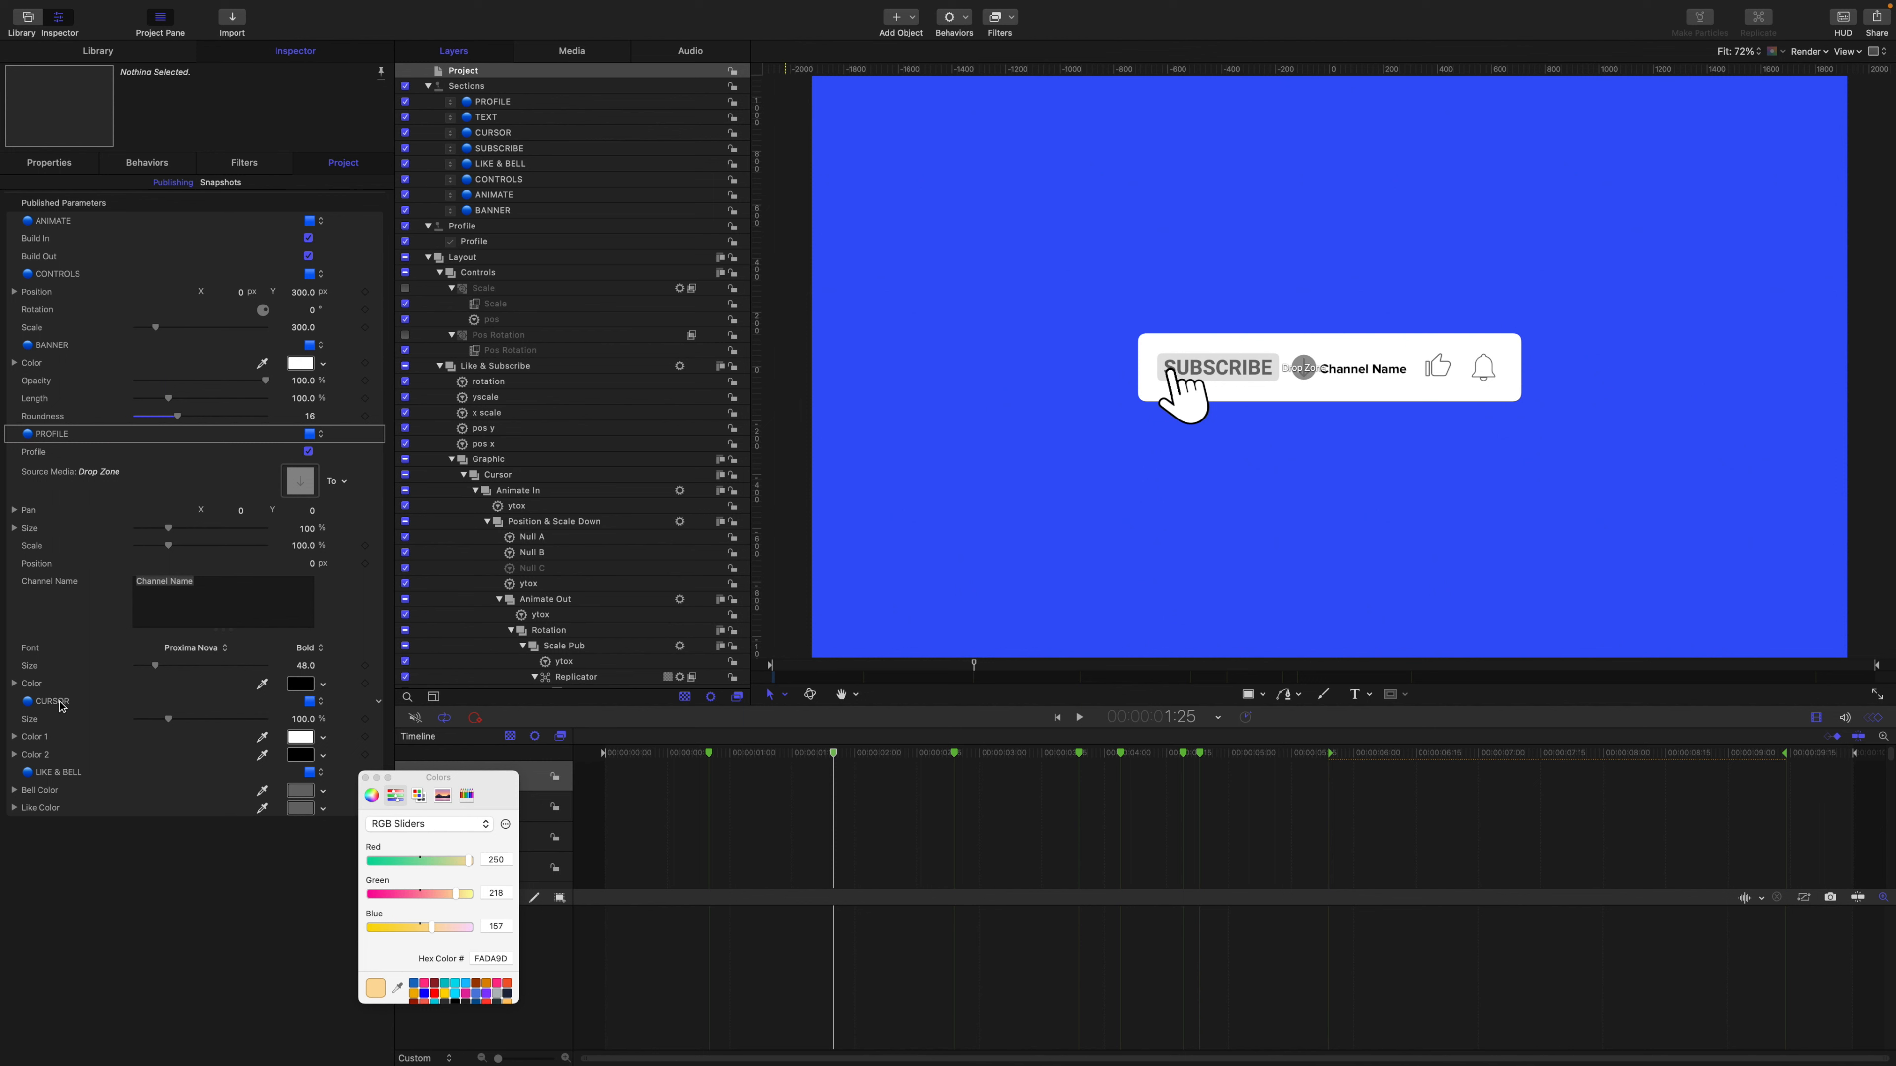
left_click(61, 773)
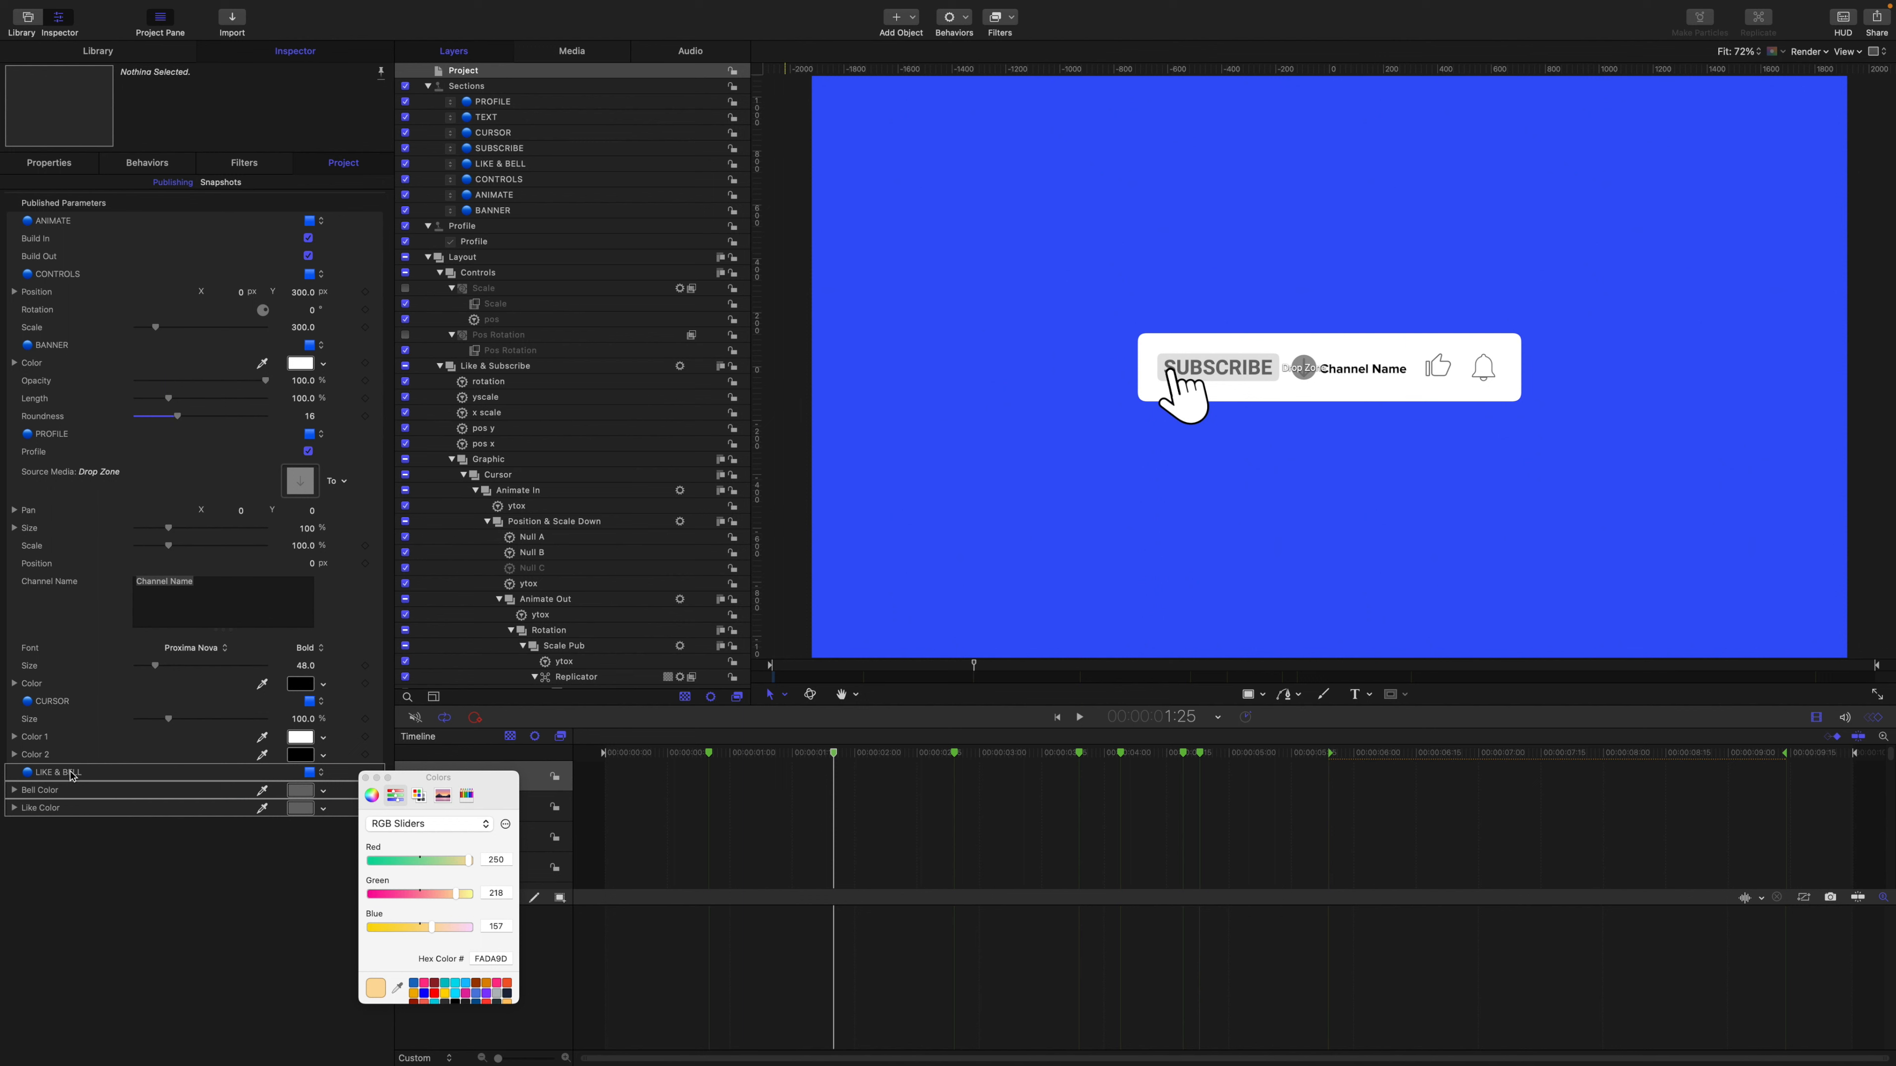
left_click_drag(72, 776, 93, 702)
Try different colors on the CURSOR section's Color 1 and Color 2, and undo the color changes.
left_click_drag(302, 777, 304, 781)
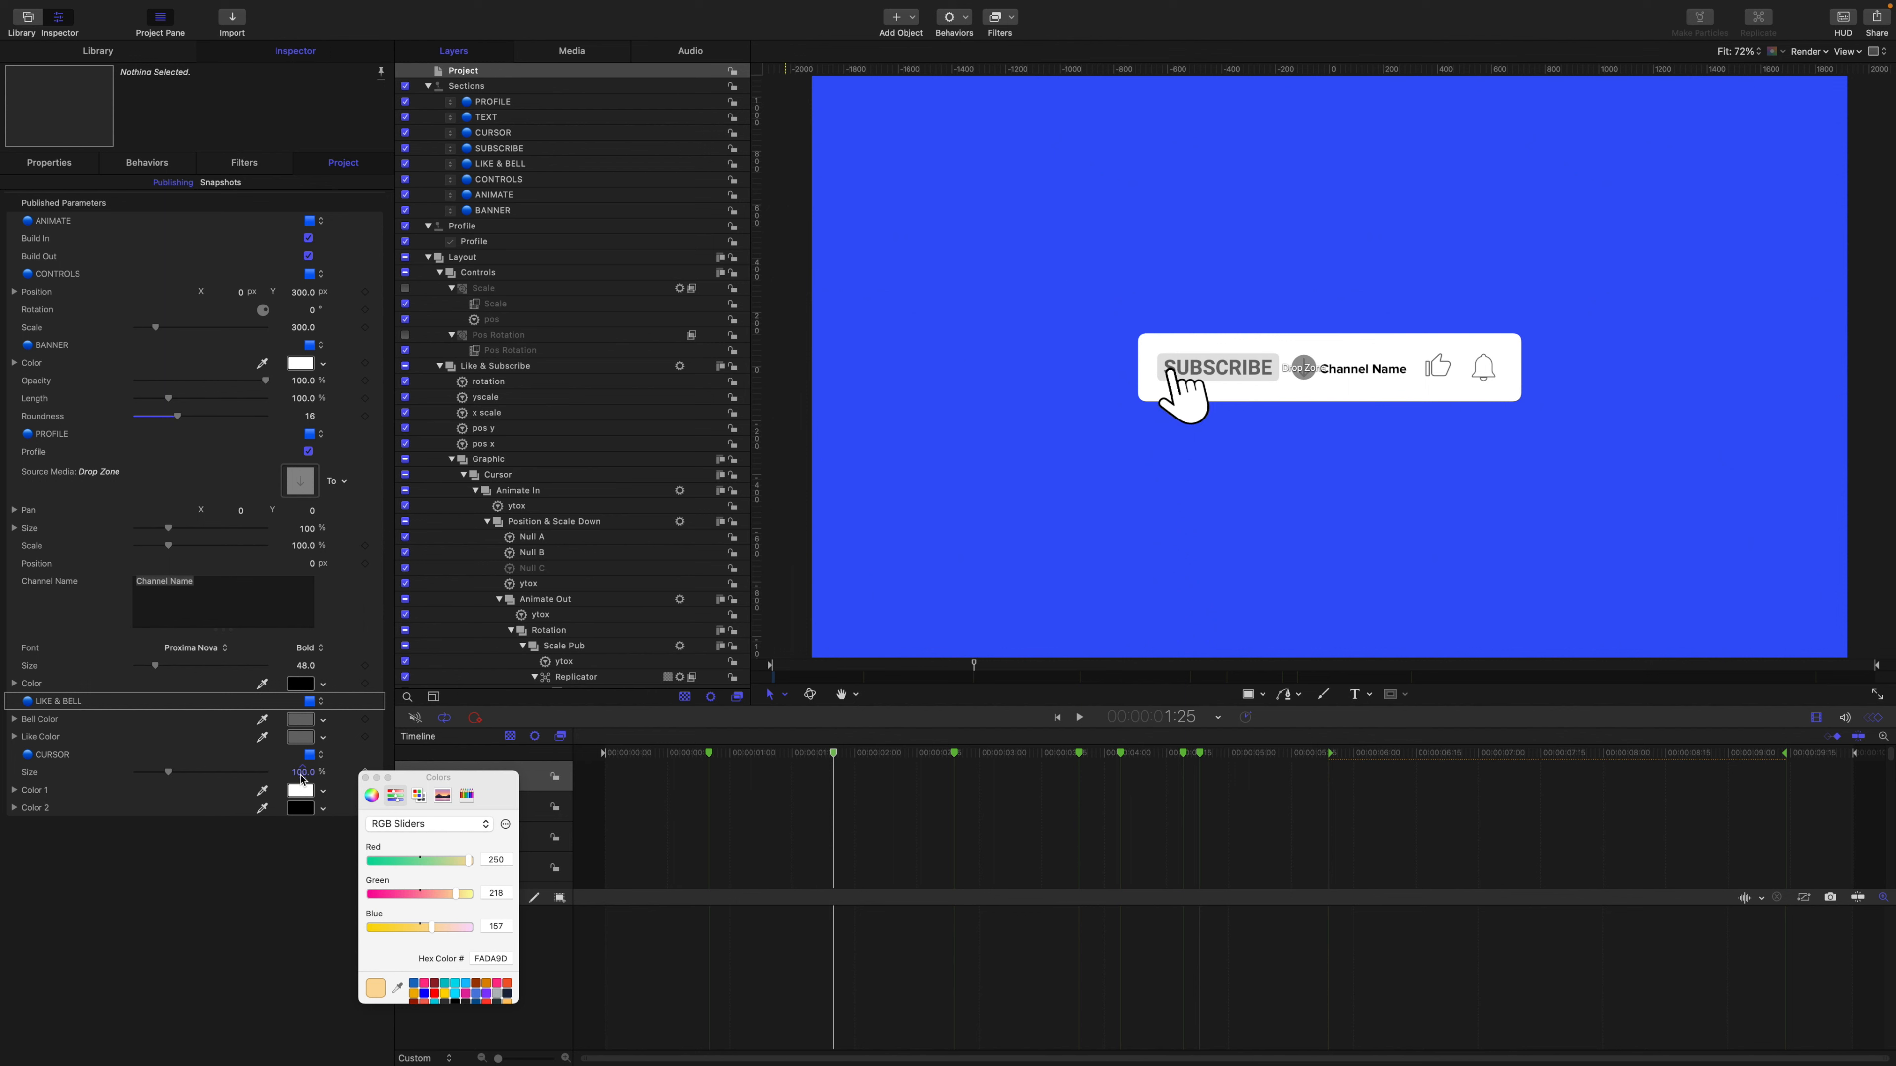
left_click(324, 791)
left_click(336, 813)
left_click(323, 808)
left_click(345, 848)
left_click(323, 791)
left_click(331, 837)
key("super+z")
key("super+z")
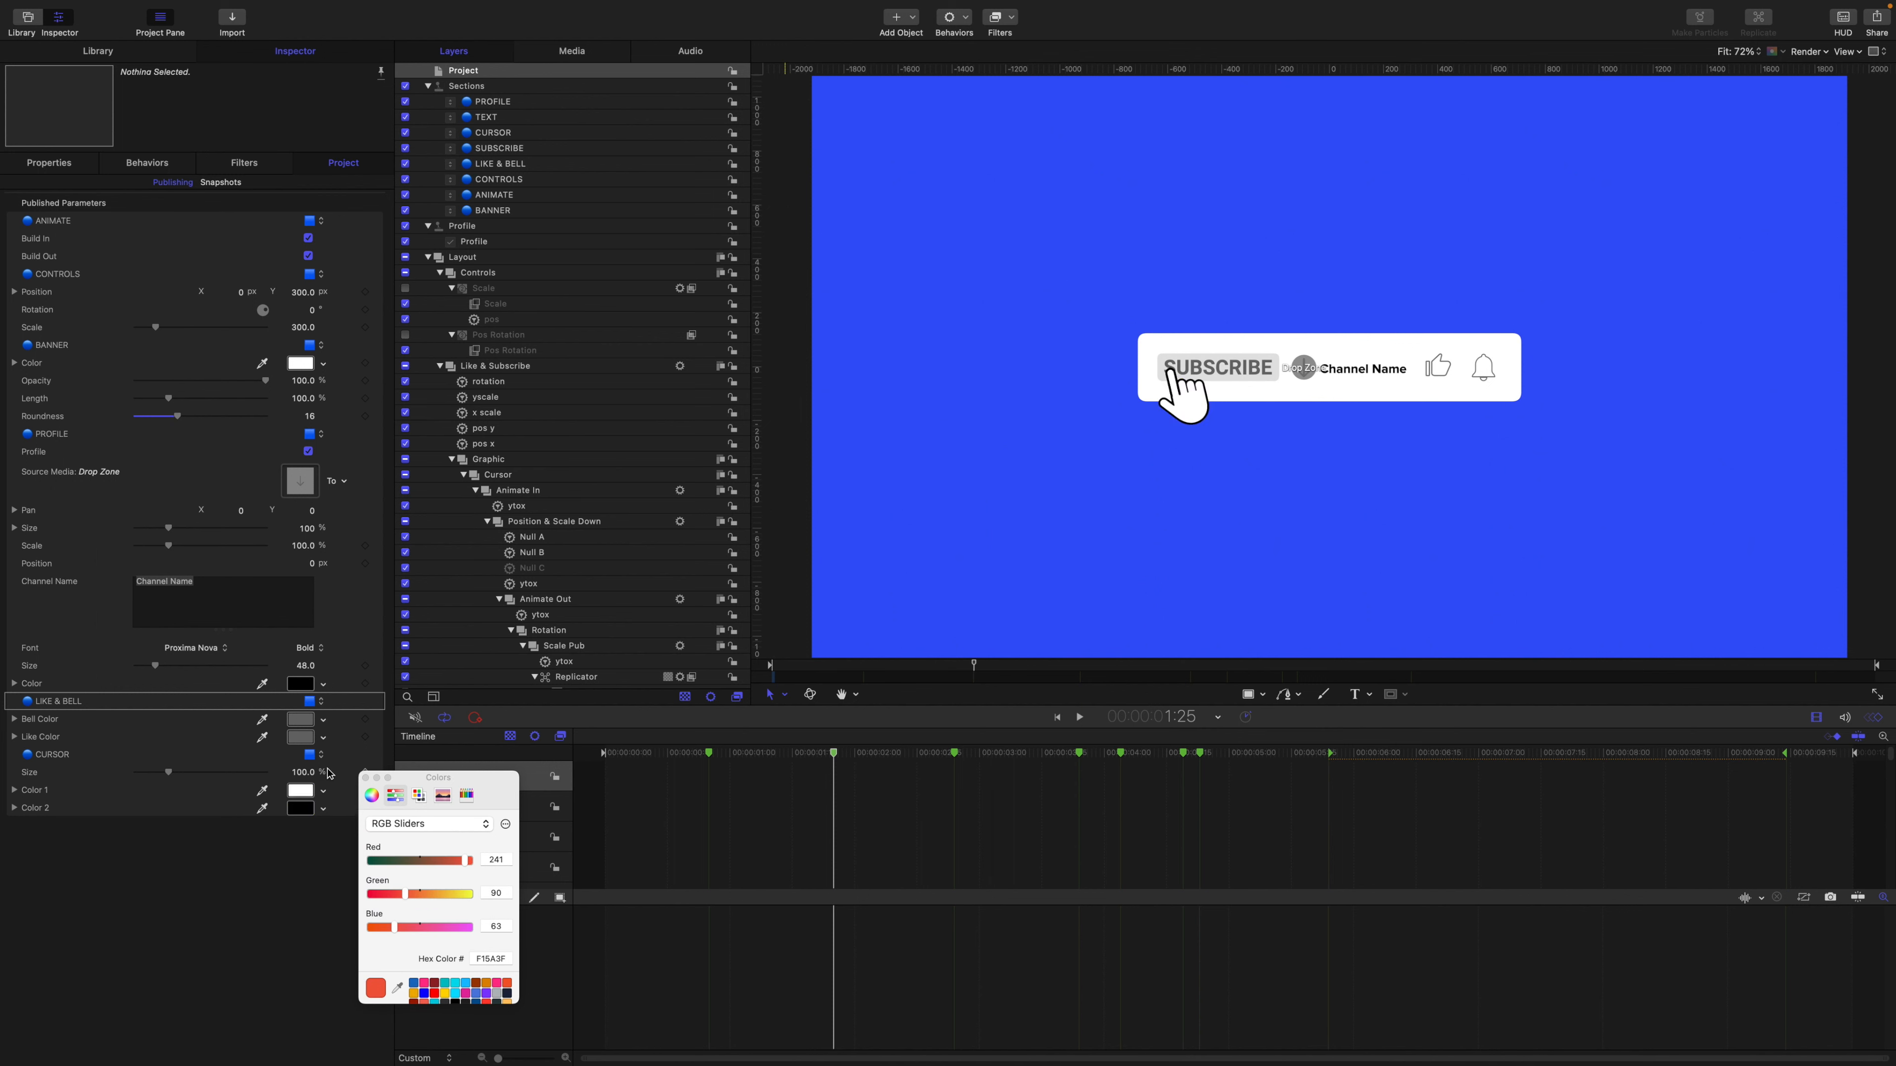
Try different colors on the LIKE & BELL section's Bell Color and Like Color, preview the icons, and undo the color changes.
left_click(323, 719)
left_click(353, 741)
left_click(324, 738)
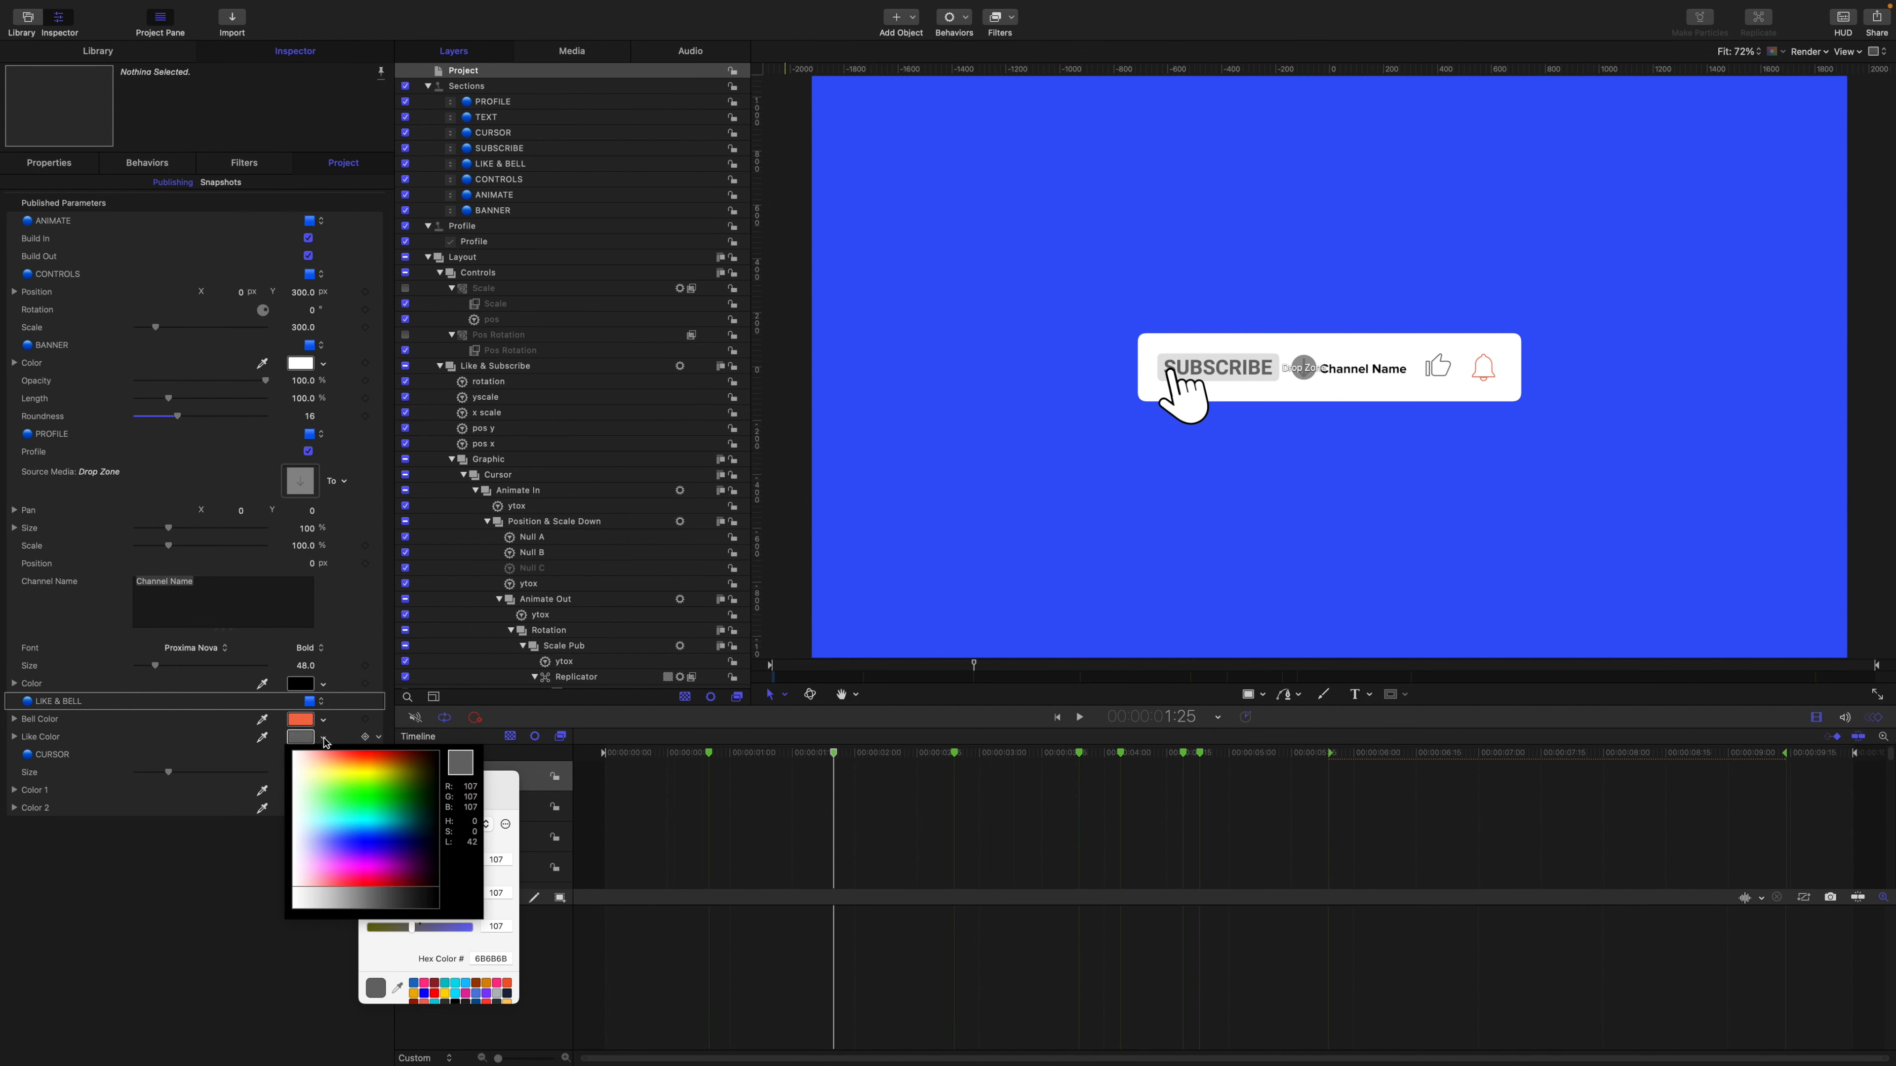
left_click(339, 775)
left_click_drag(833, 754, 1235, 861)
key("super+z")
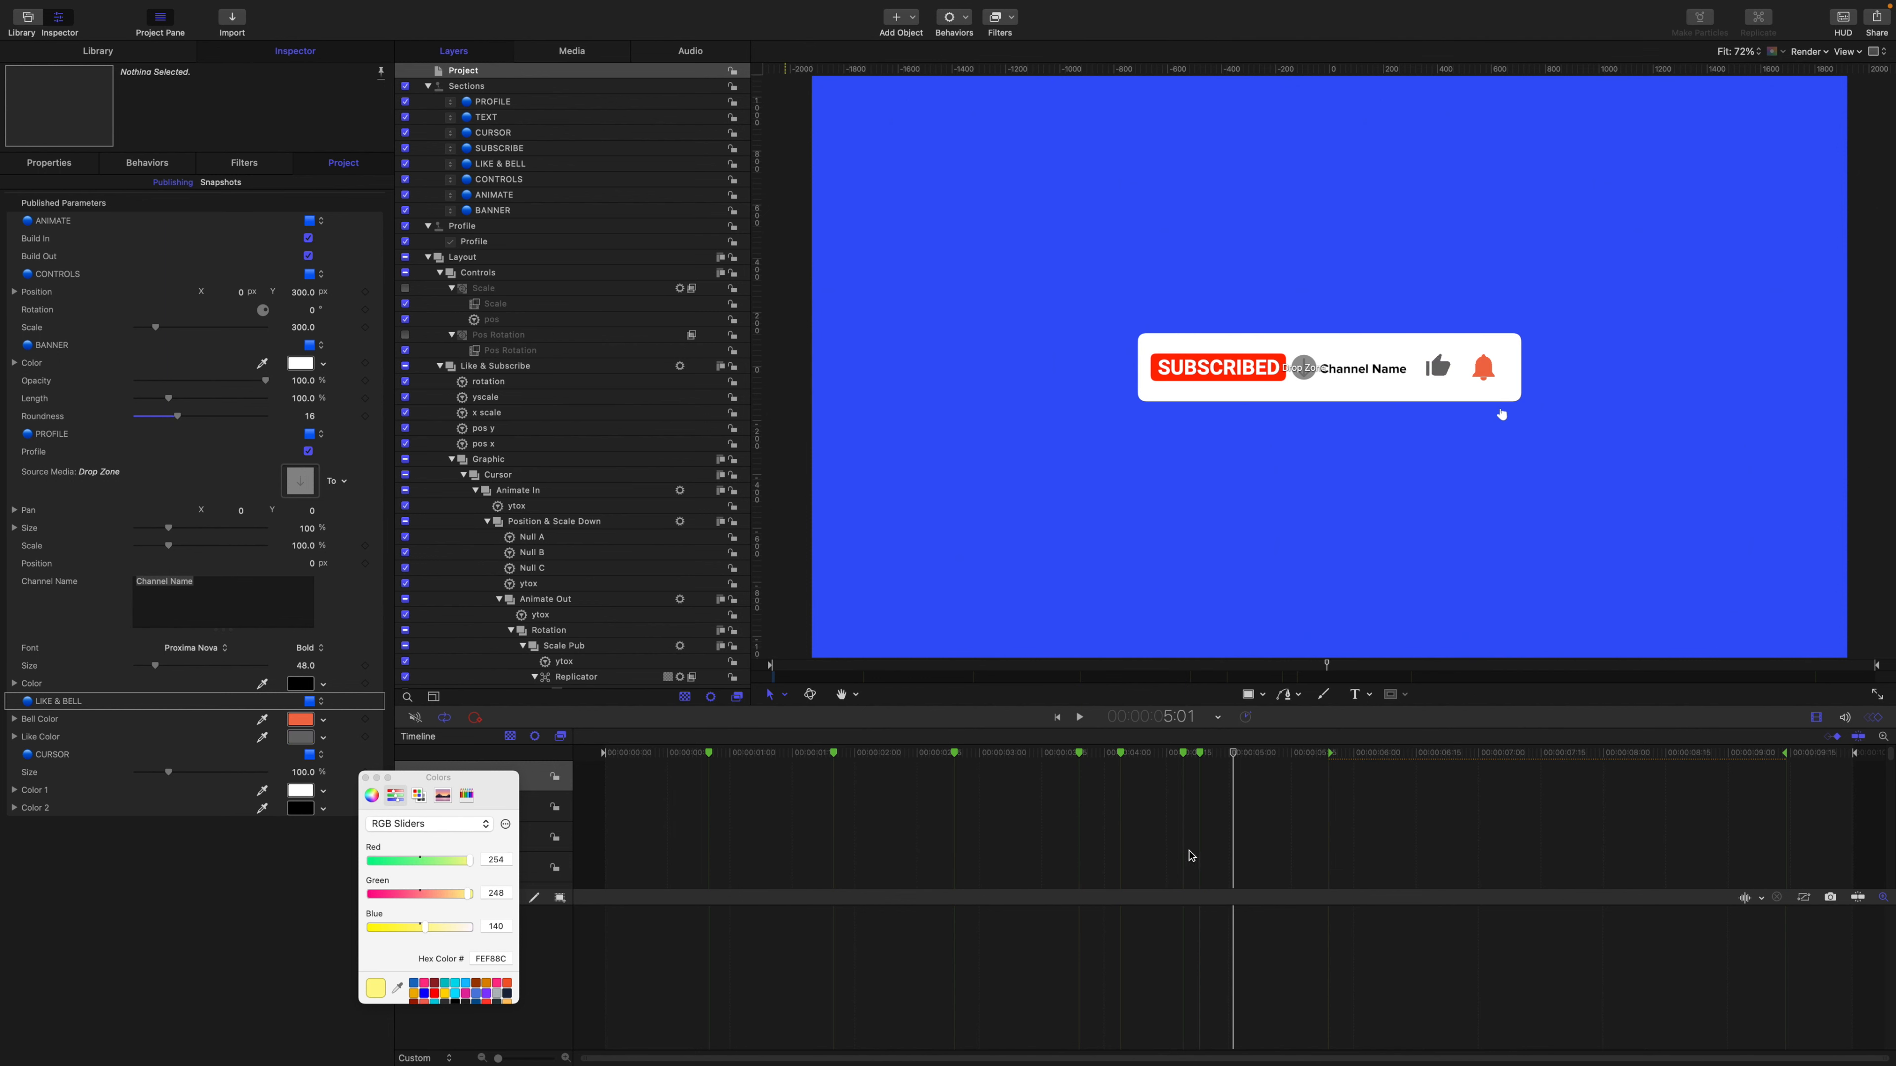
key("super+z")
left_click_drag(1233, 753, 934, 753)
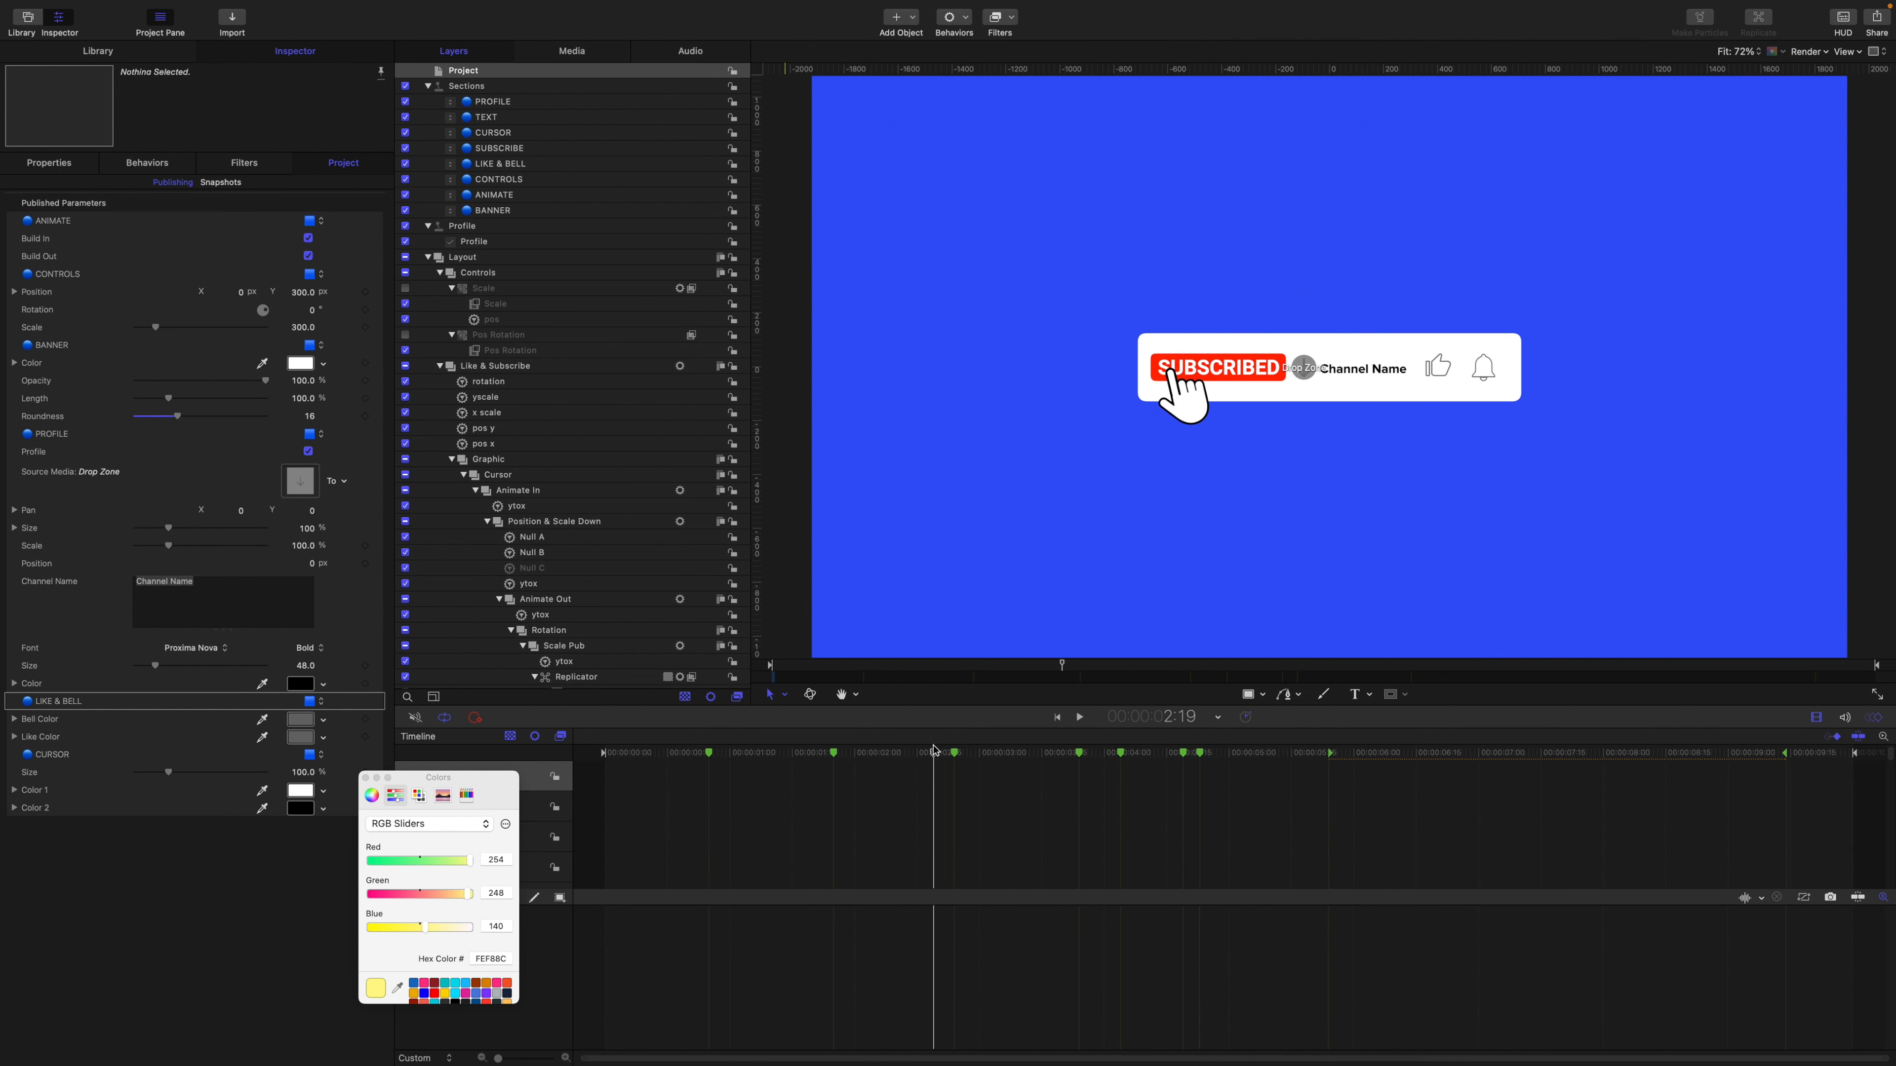
Publish the SUBSCRIBE section header and move it above the PROFILE section in the published parameters.
left_click(495, 154)
left_click(55, 211)
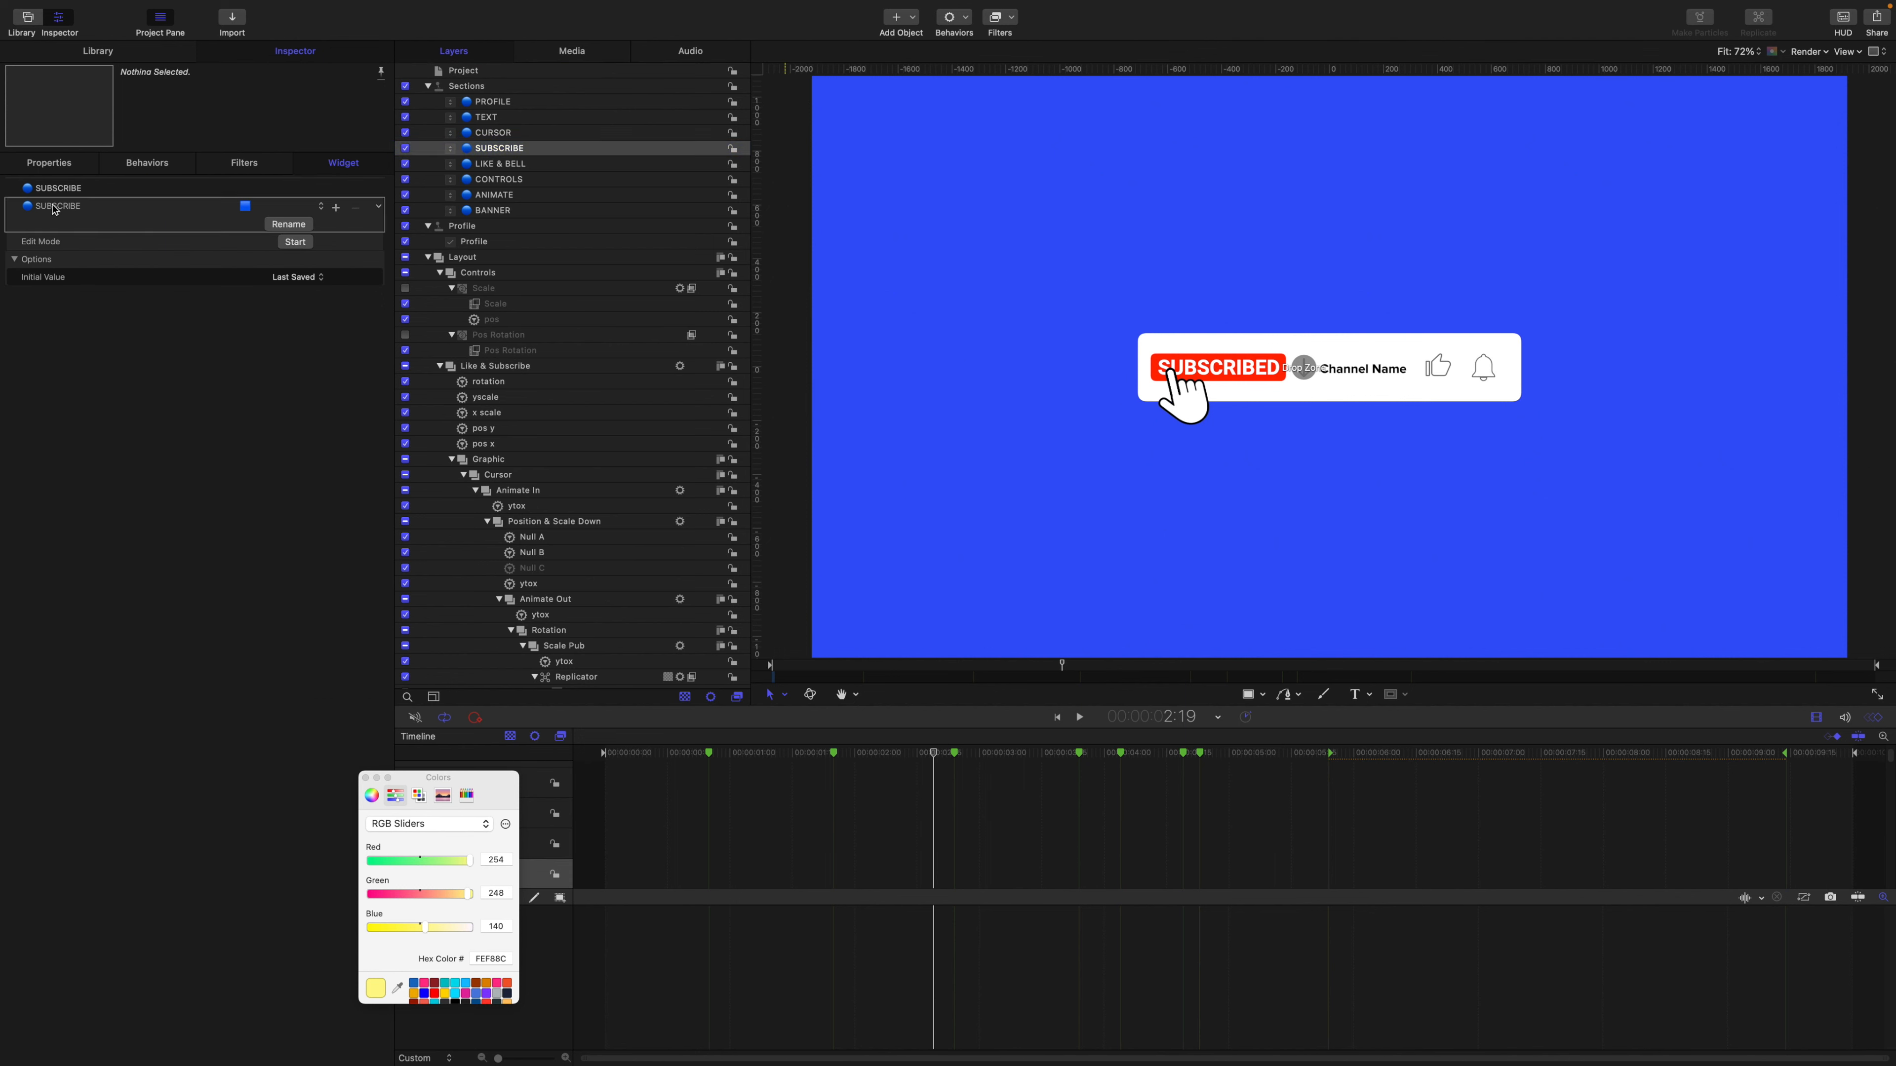
right_click(54, 211)
left_click(83, 409)
left_click(490, 70)
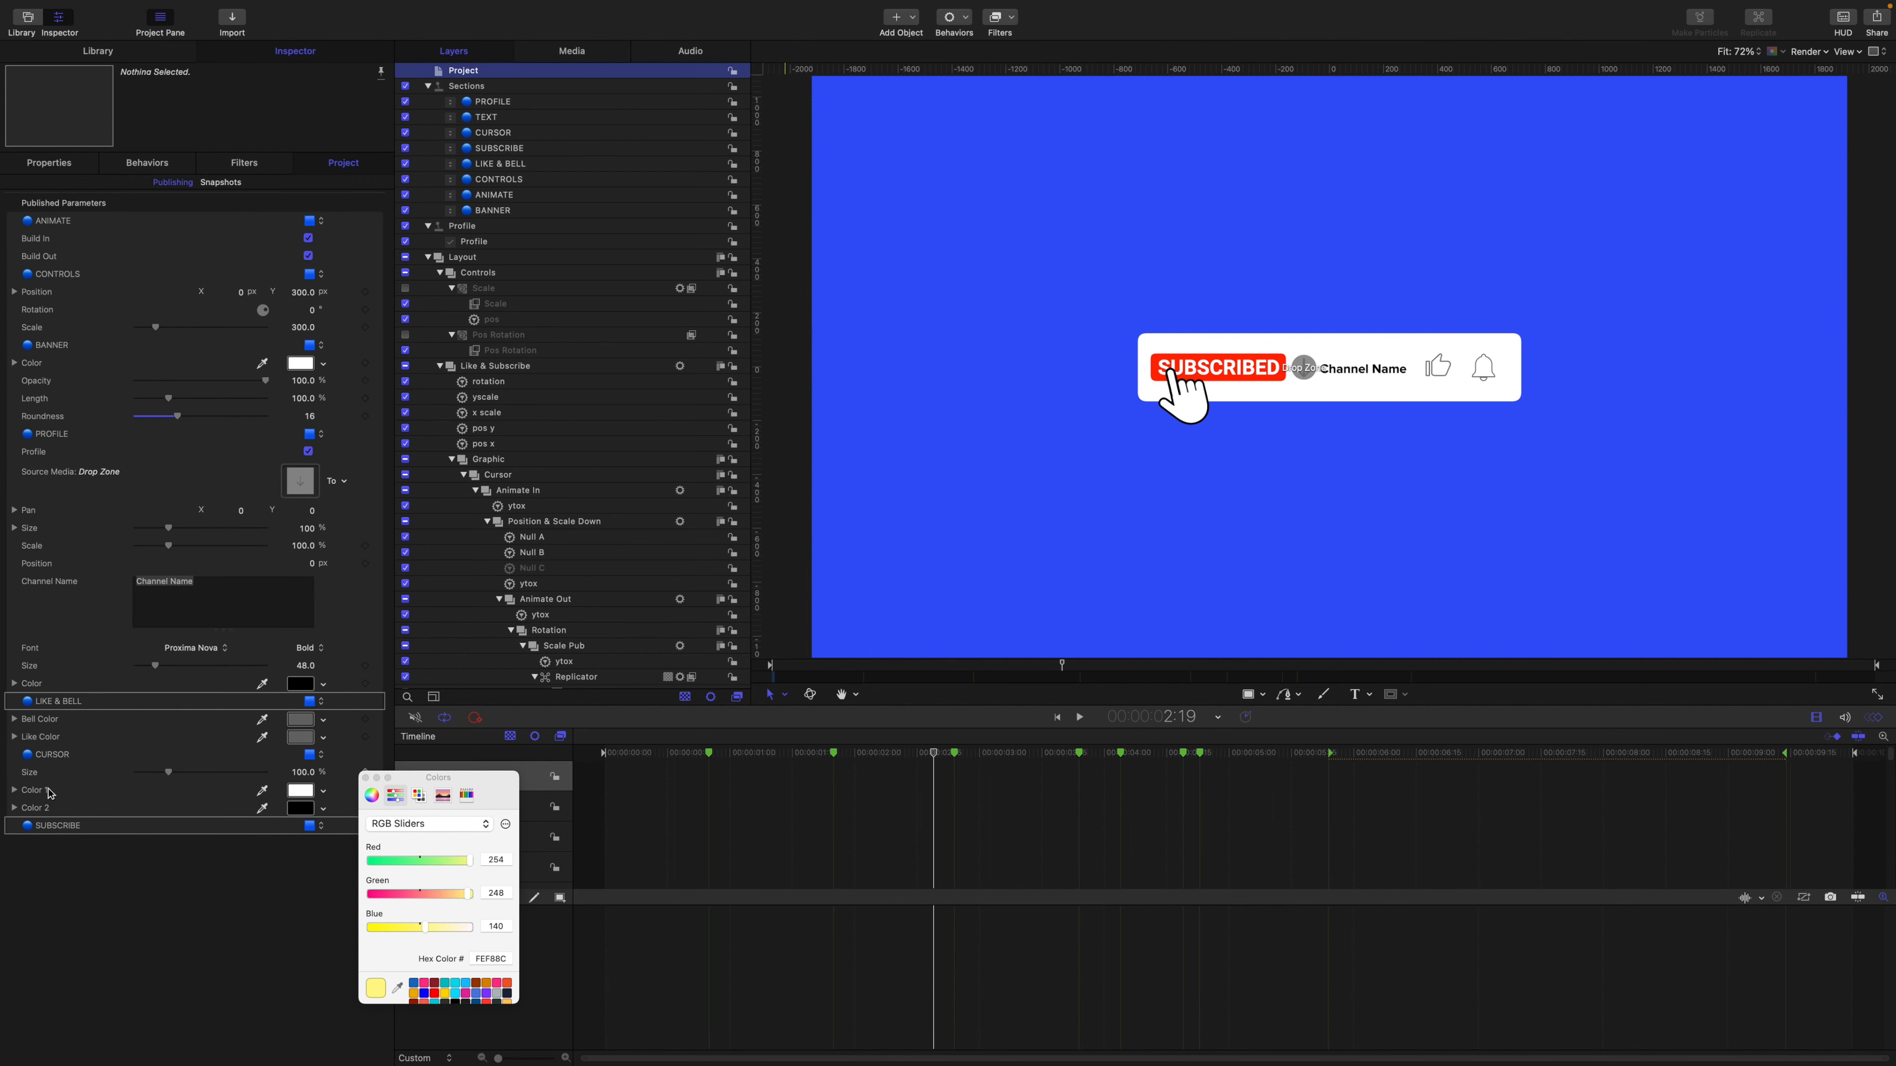
left_click(59, 817)
left_click(79, 827)
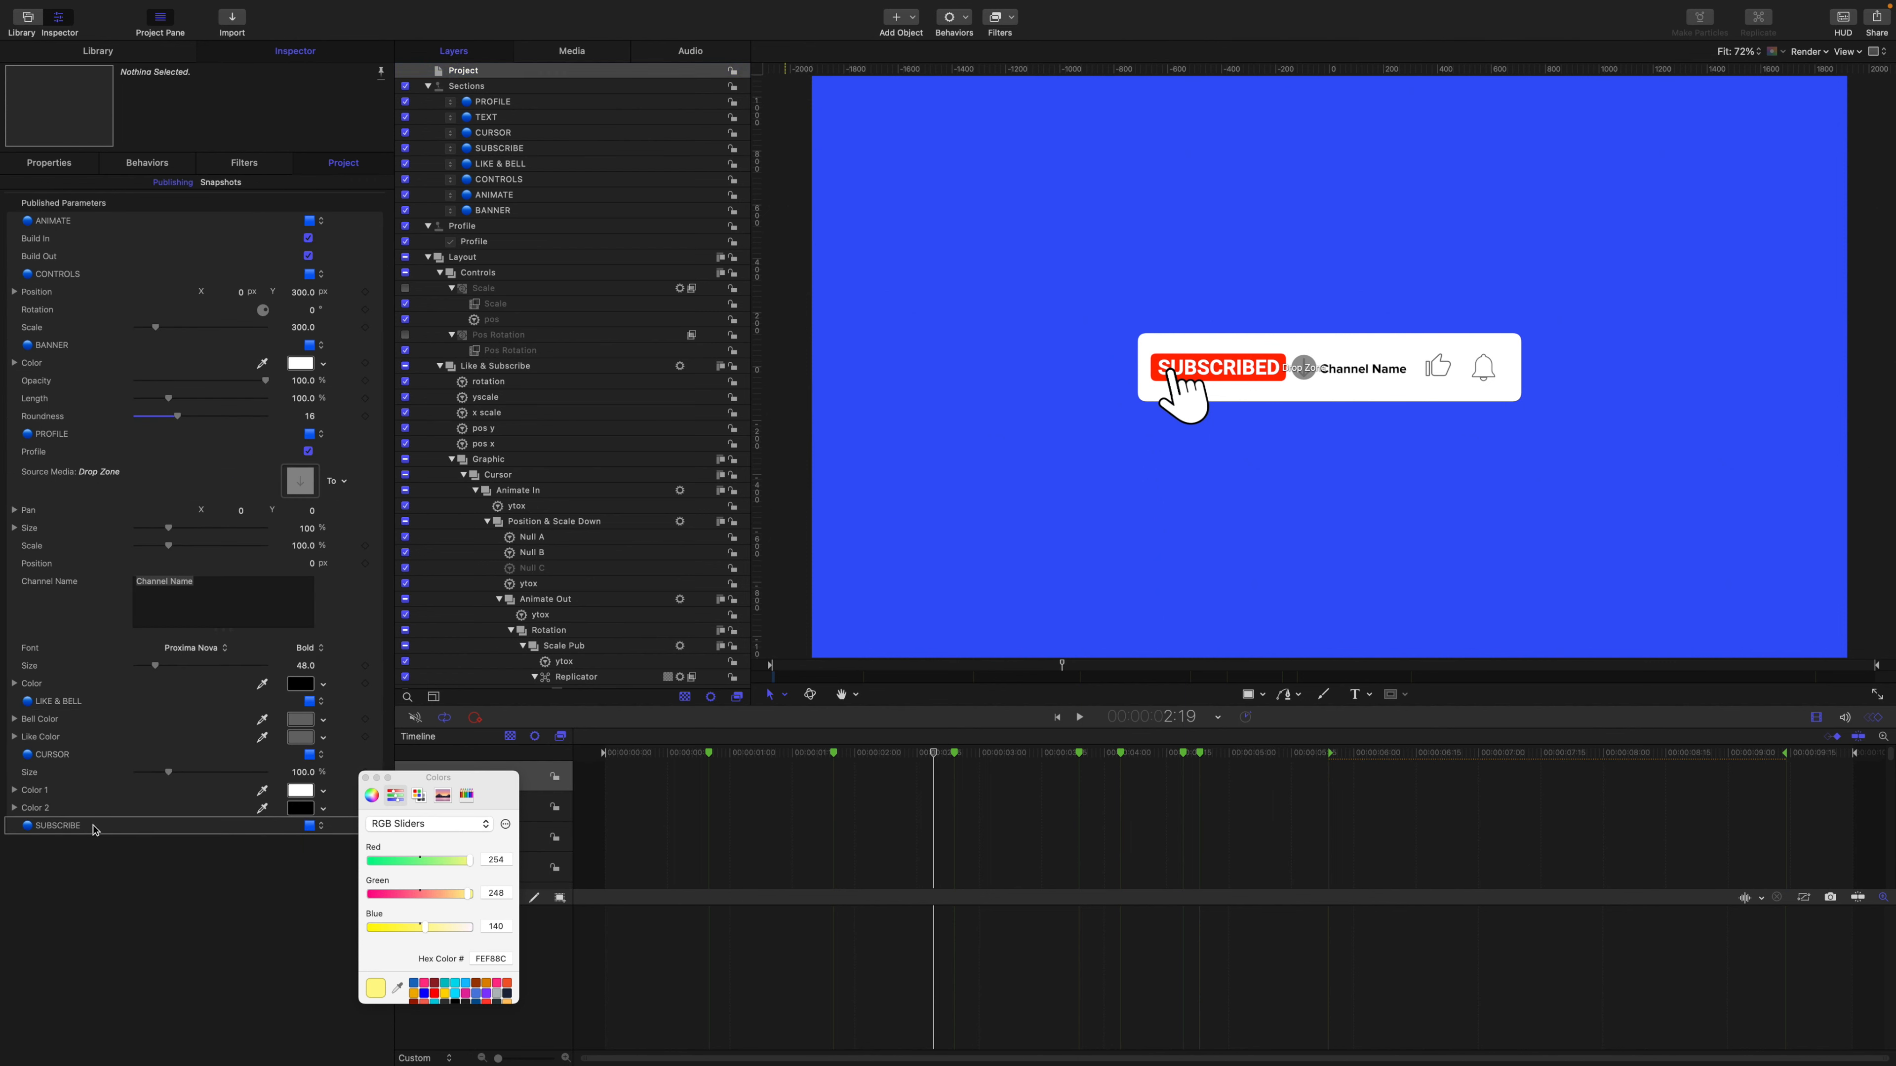
left_click_drag(94, 830, 99, 453)
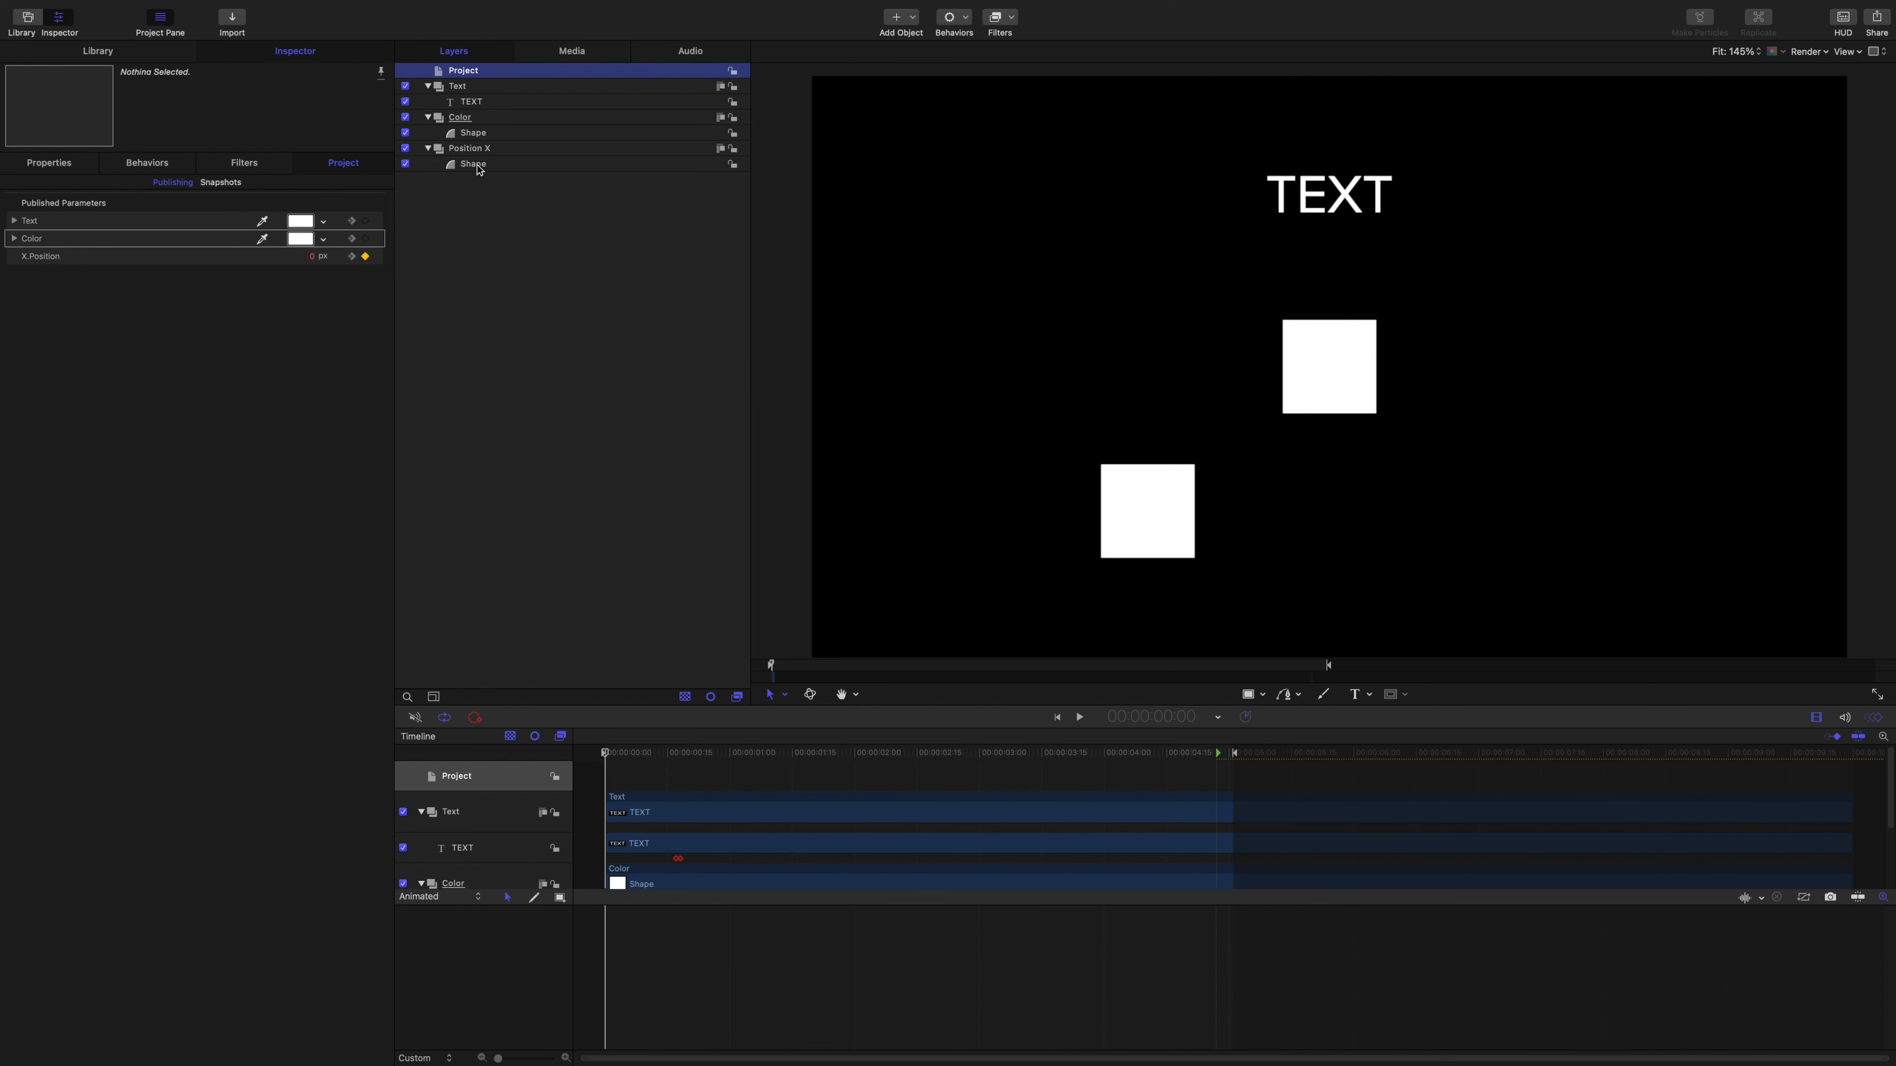
Preview the keyframed Text, Color and X.Position parameters in the demo project, and play The Keyframe Problem title in Final Cut Pro.
left_click_drag(611, 756, 750, 769)
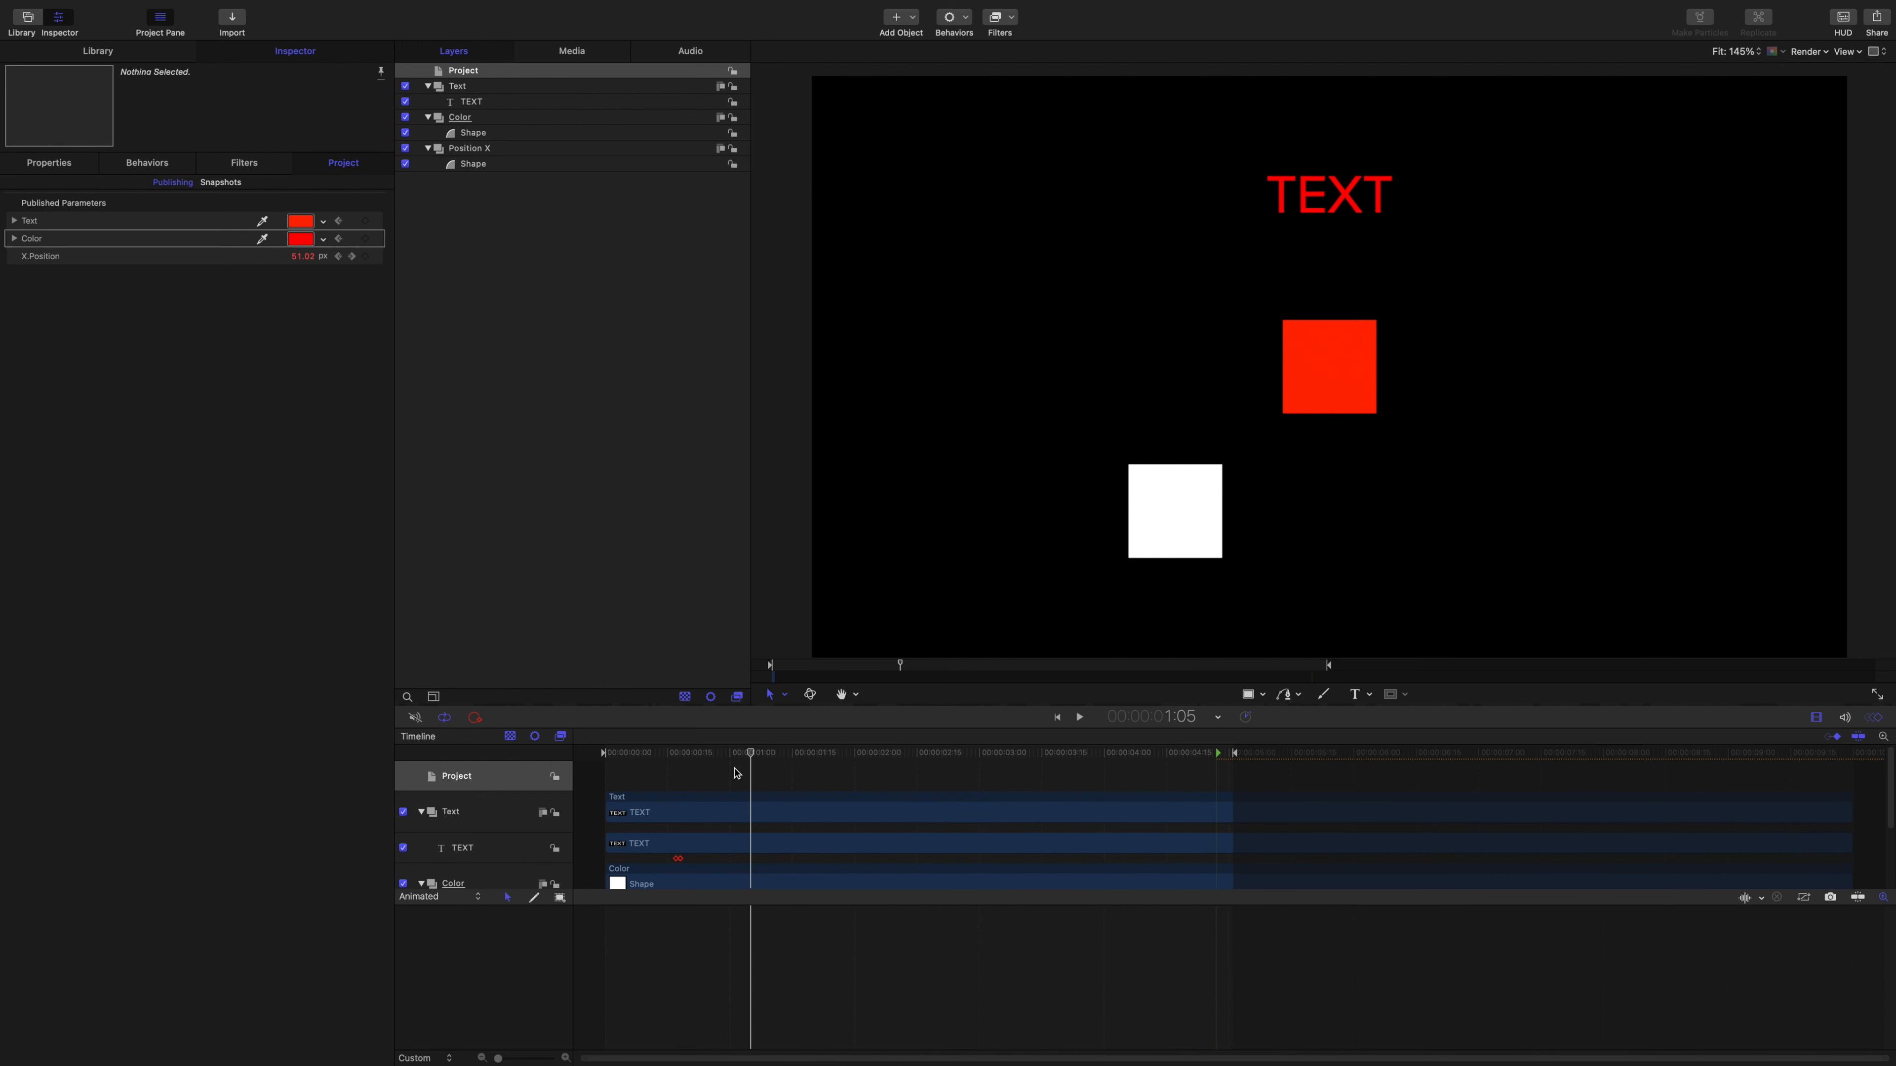
left_click_drag(750, 754, 1097, 758)
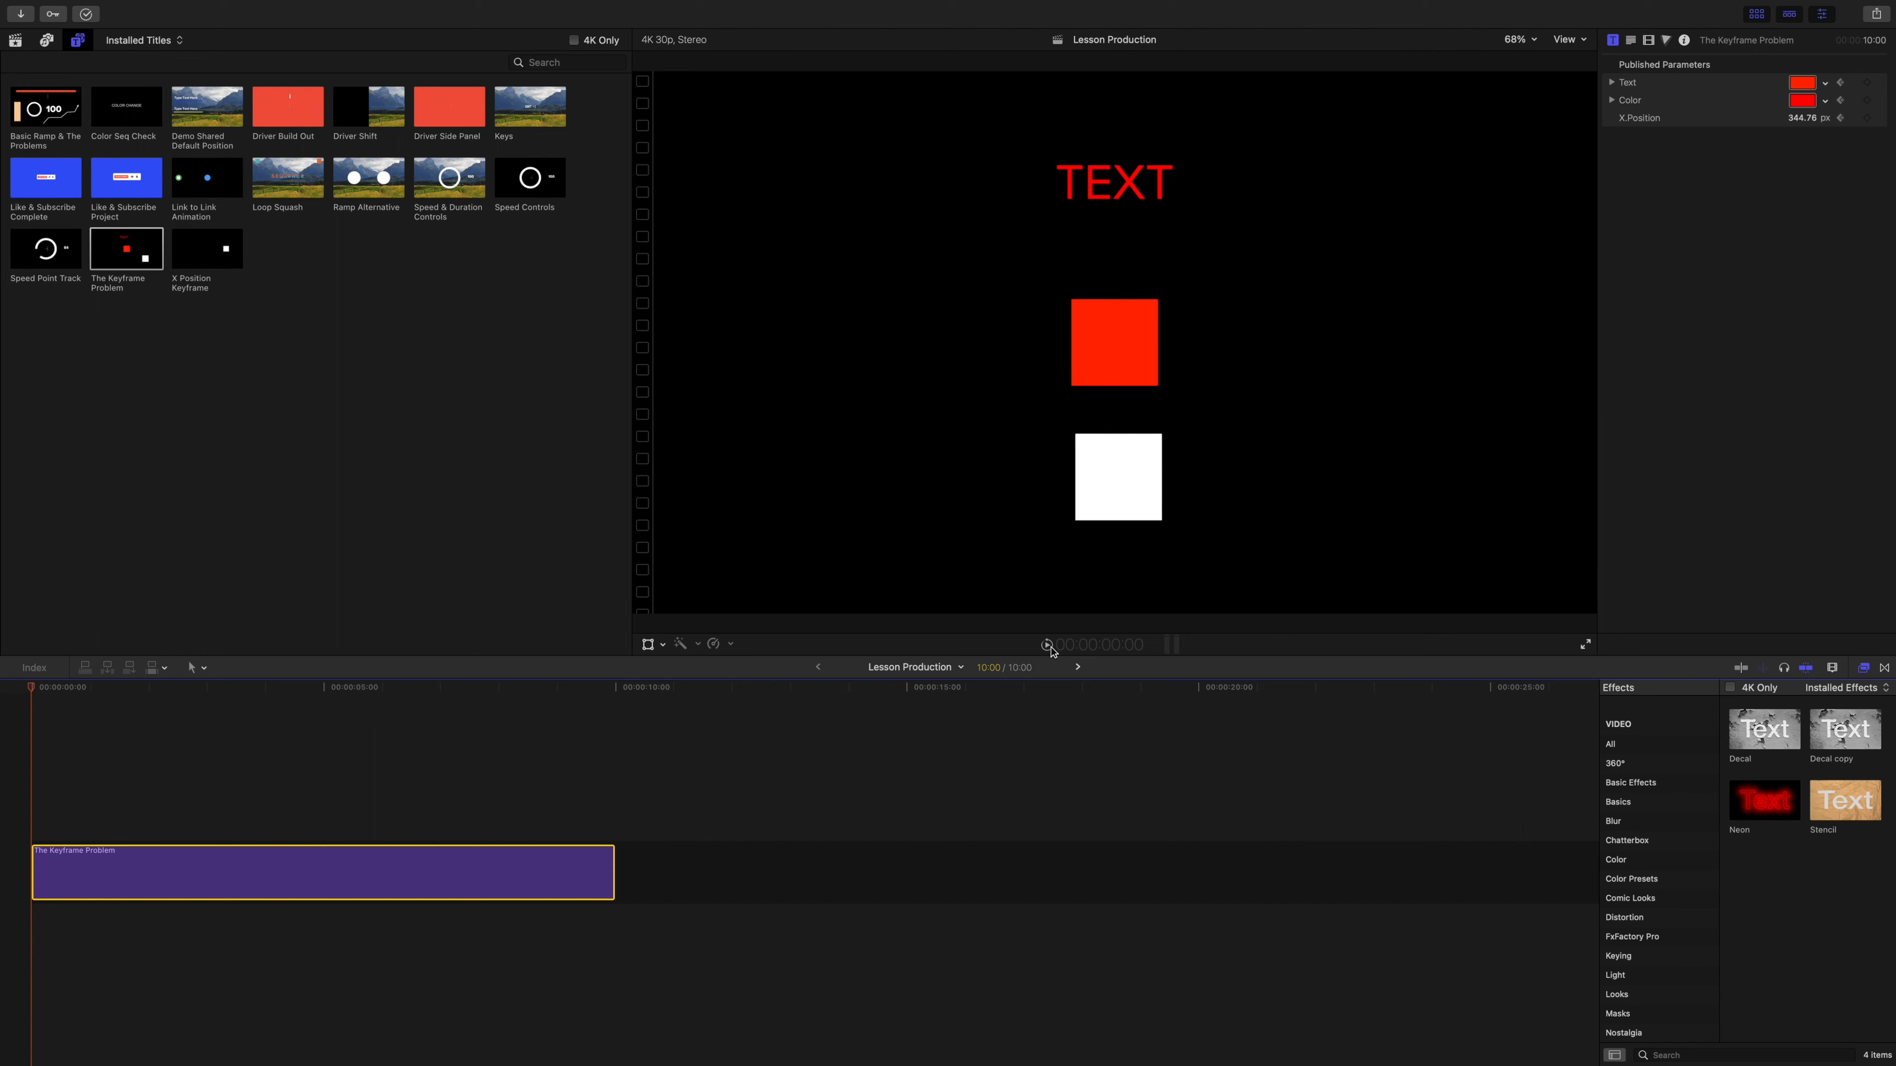
left_click(1049, 646)
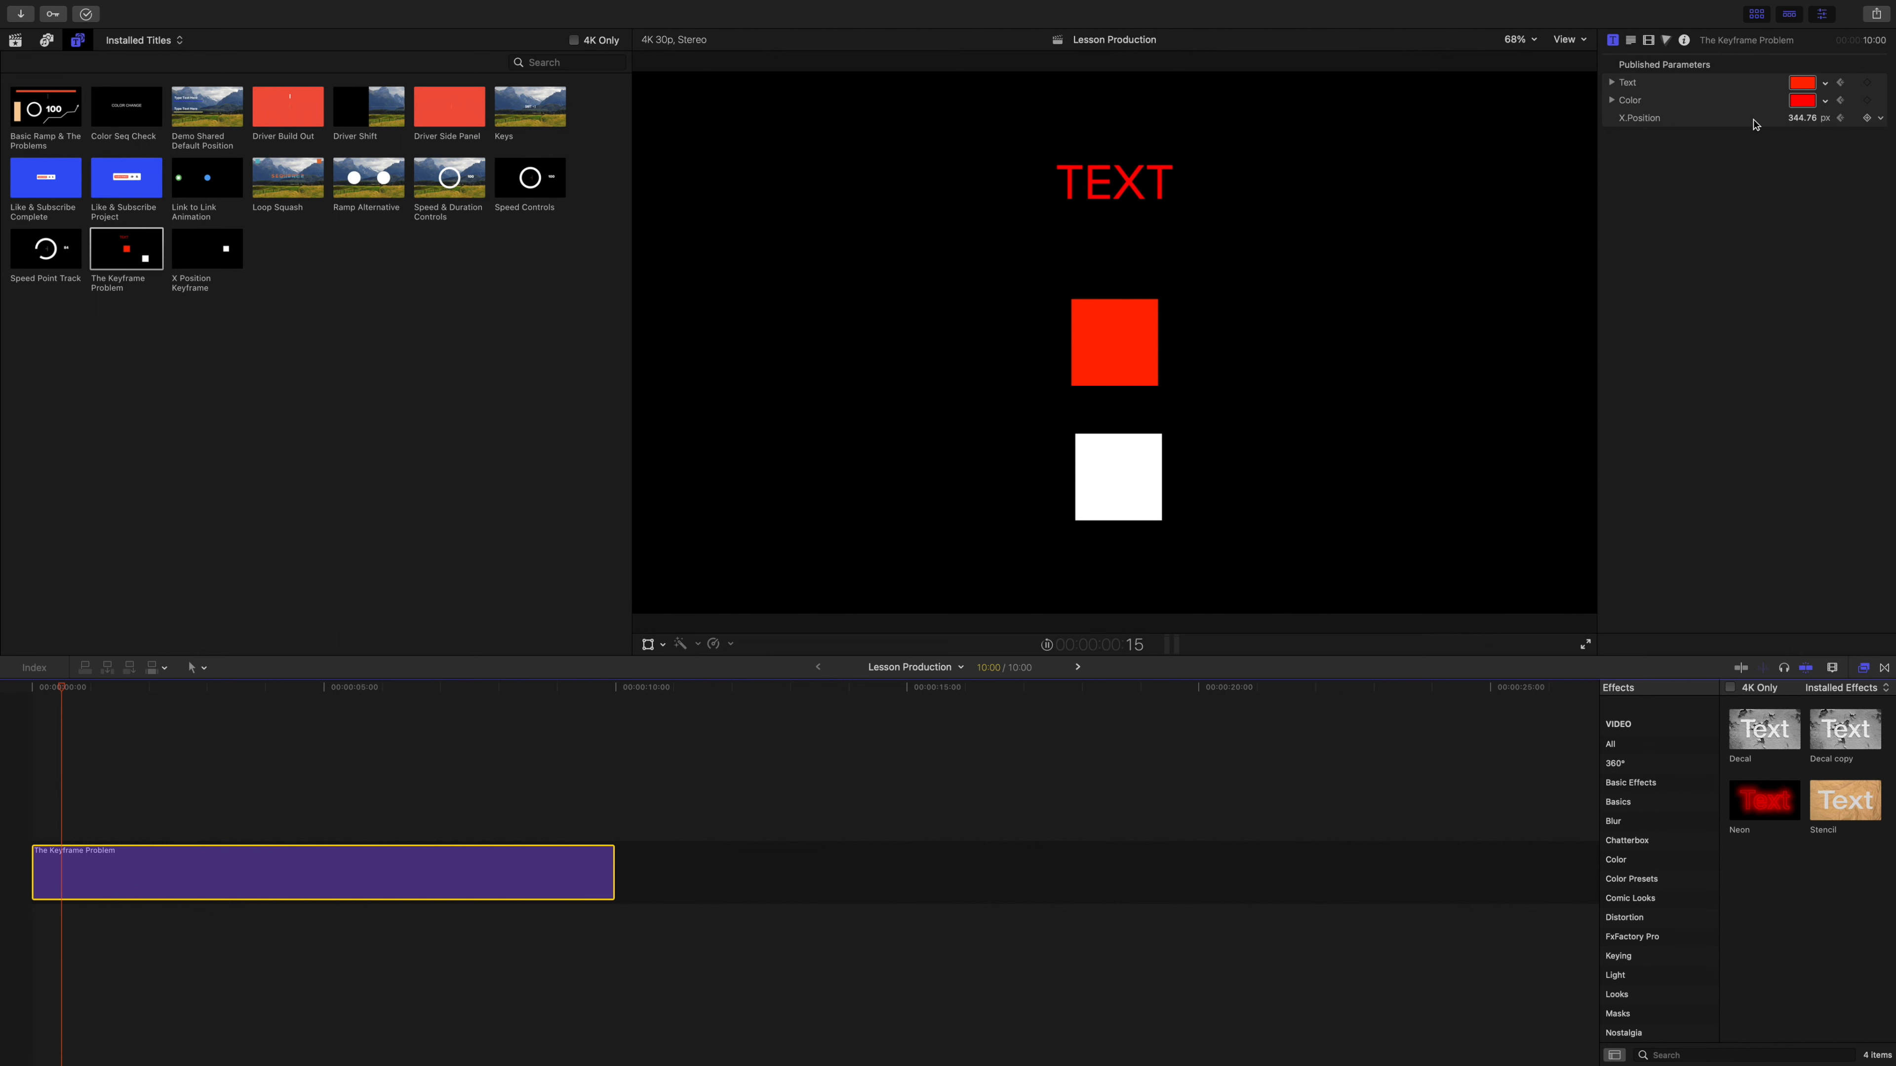
left_click(1047, 645)
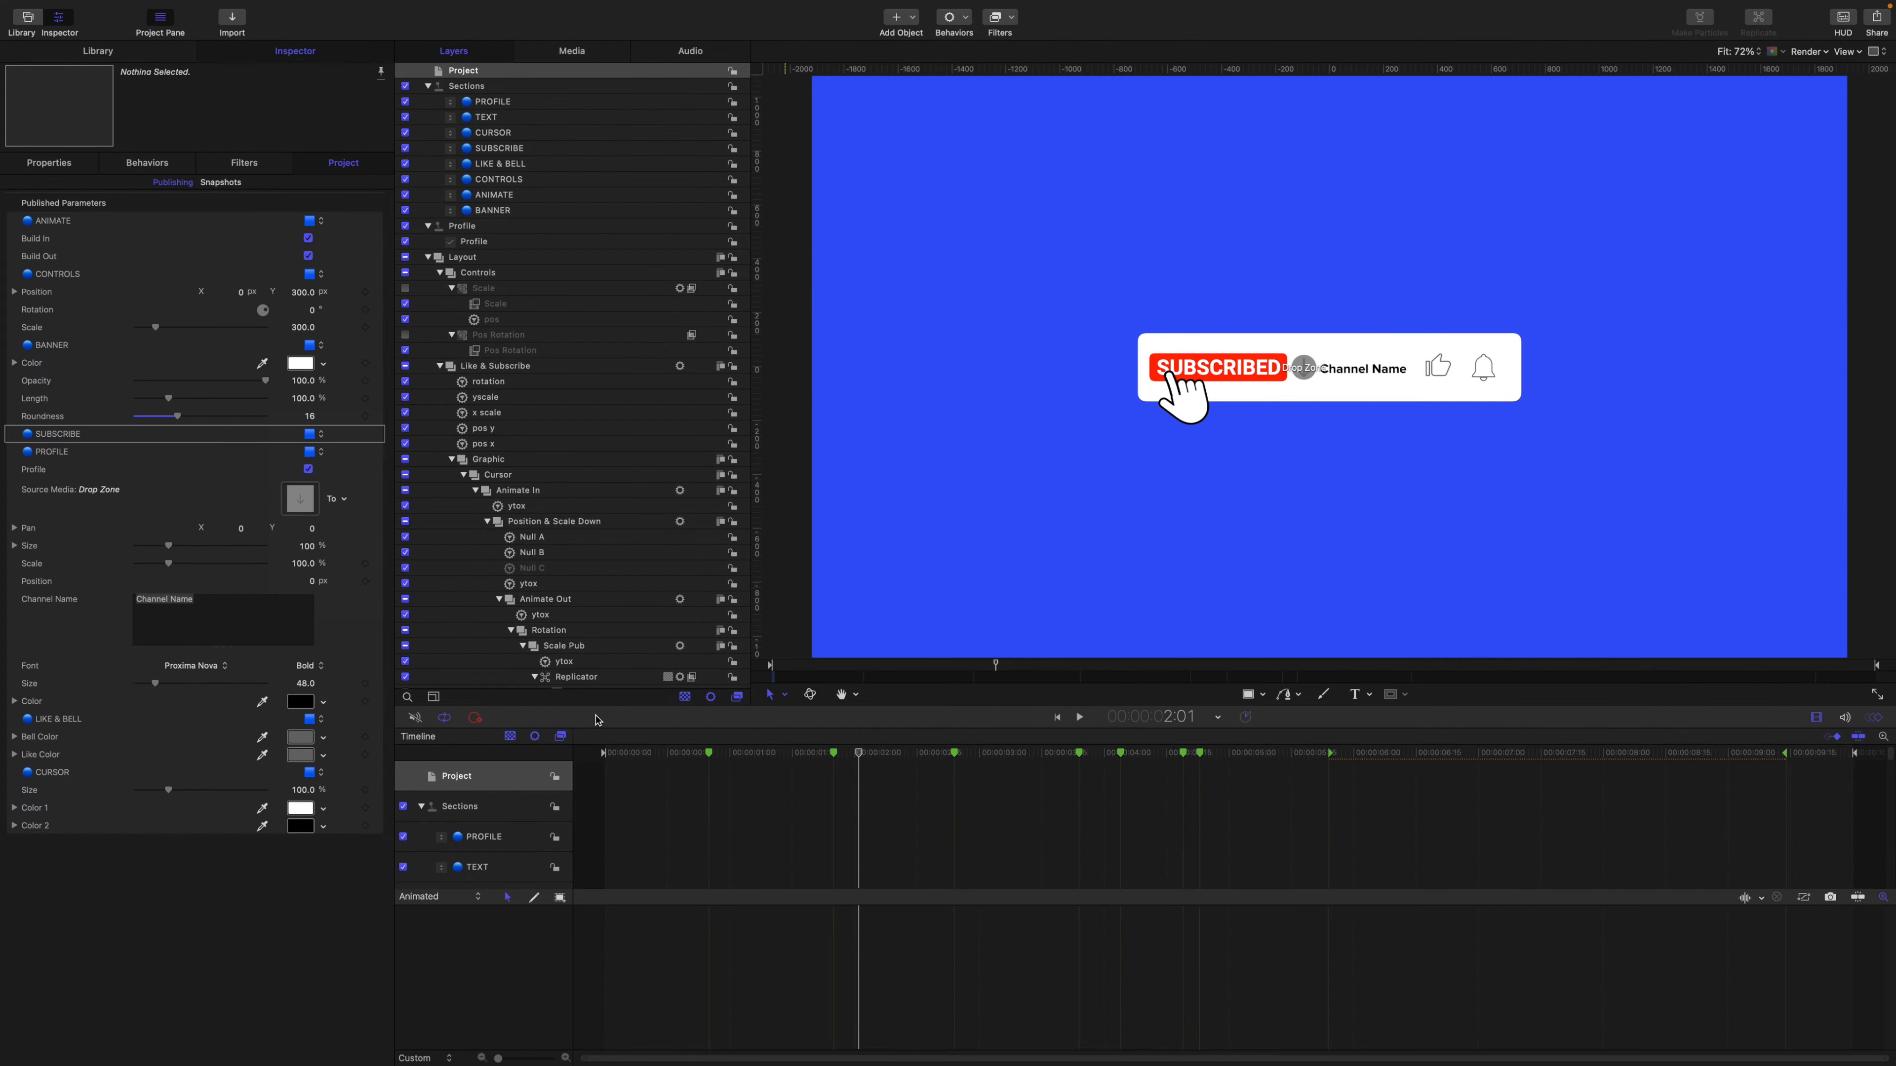
Reset the Face Color of the SUBSCRIBED text in the Subscribe Button group to clear its keyframes, and publish that color.
scroll(571, 214, "down", 2)
scroll(571, 214, "up", 2)
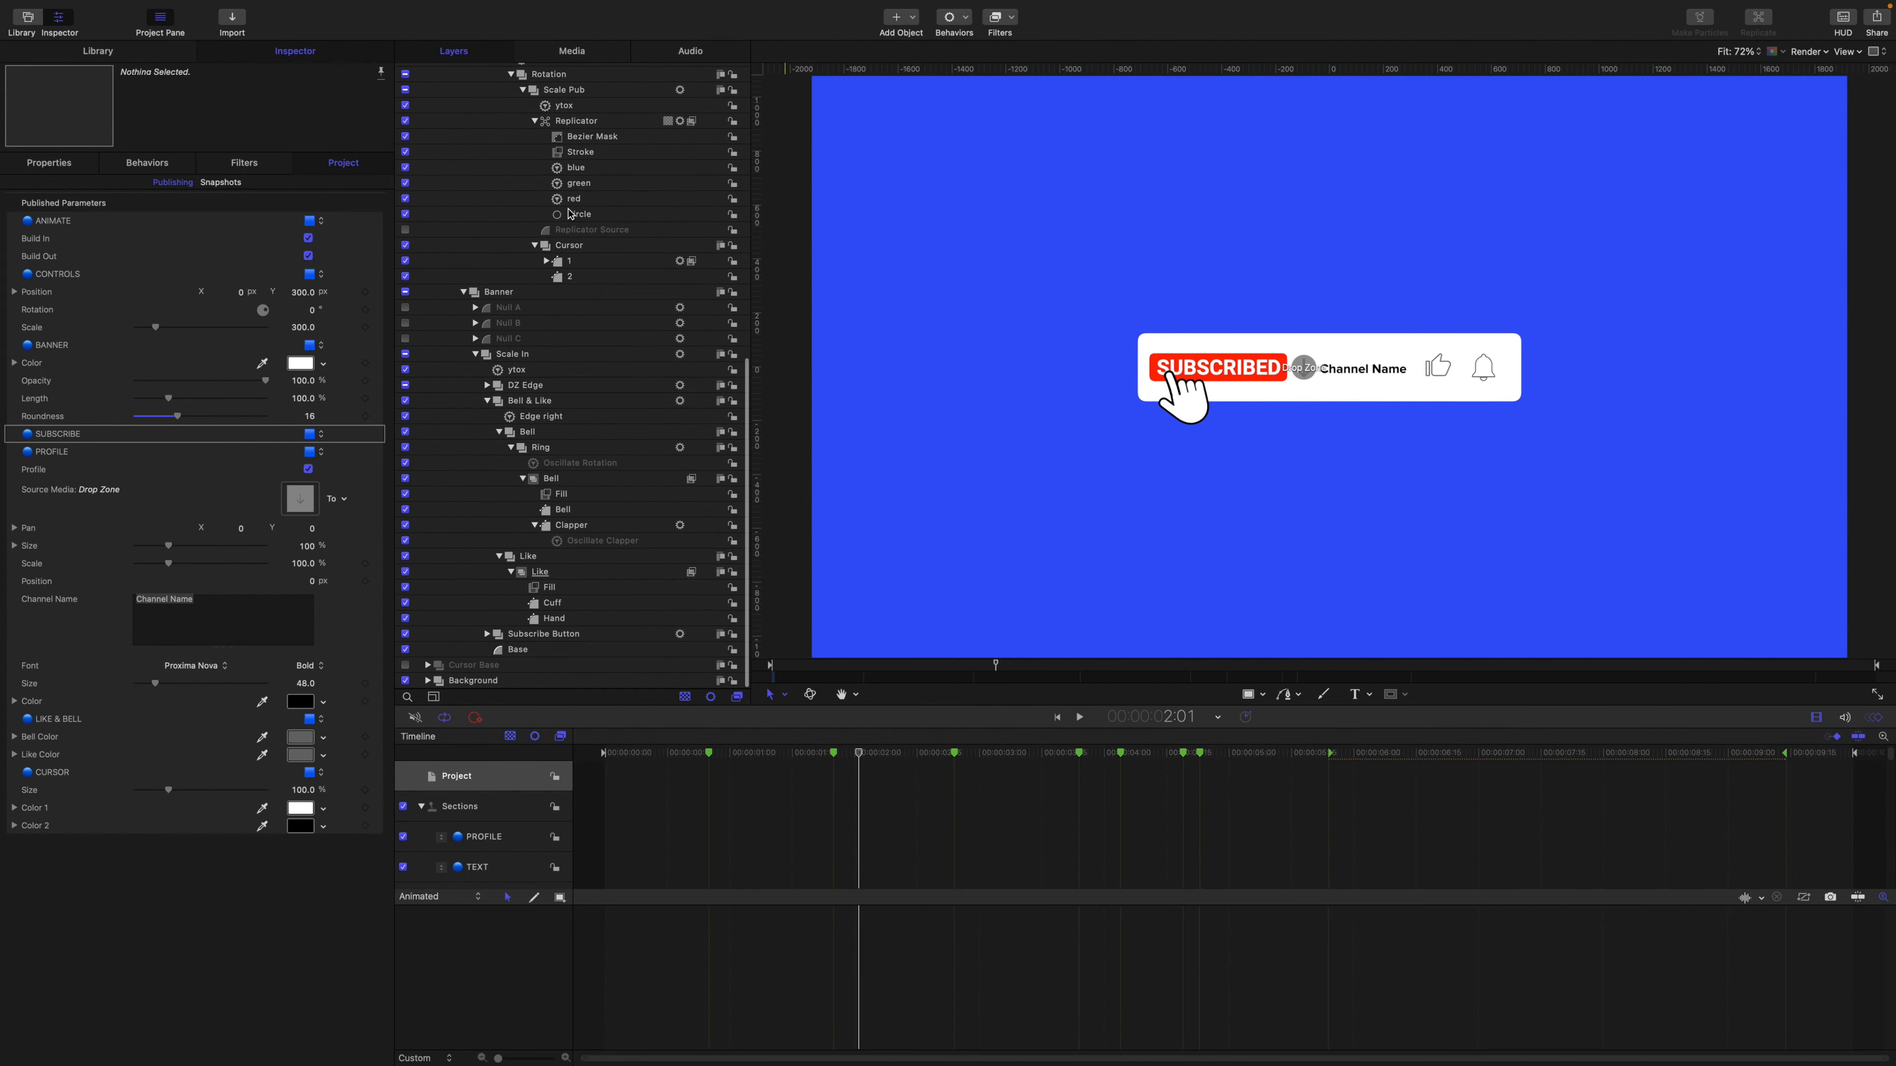
left_click(486, 635)
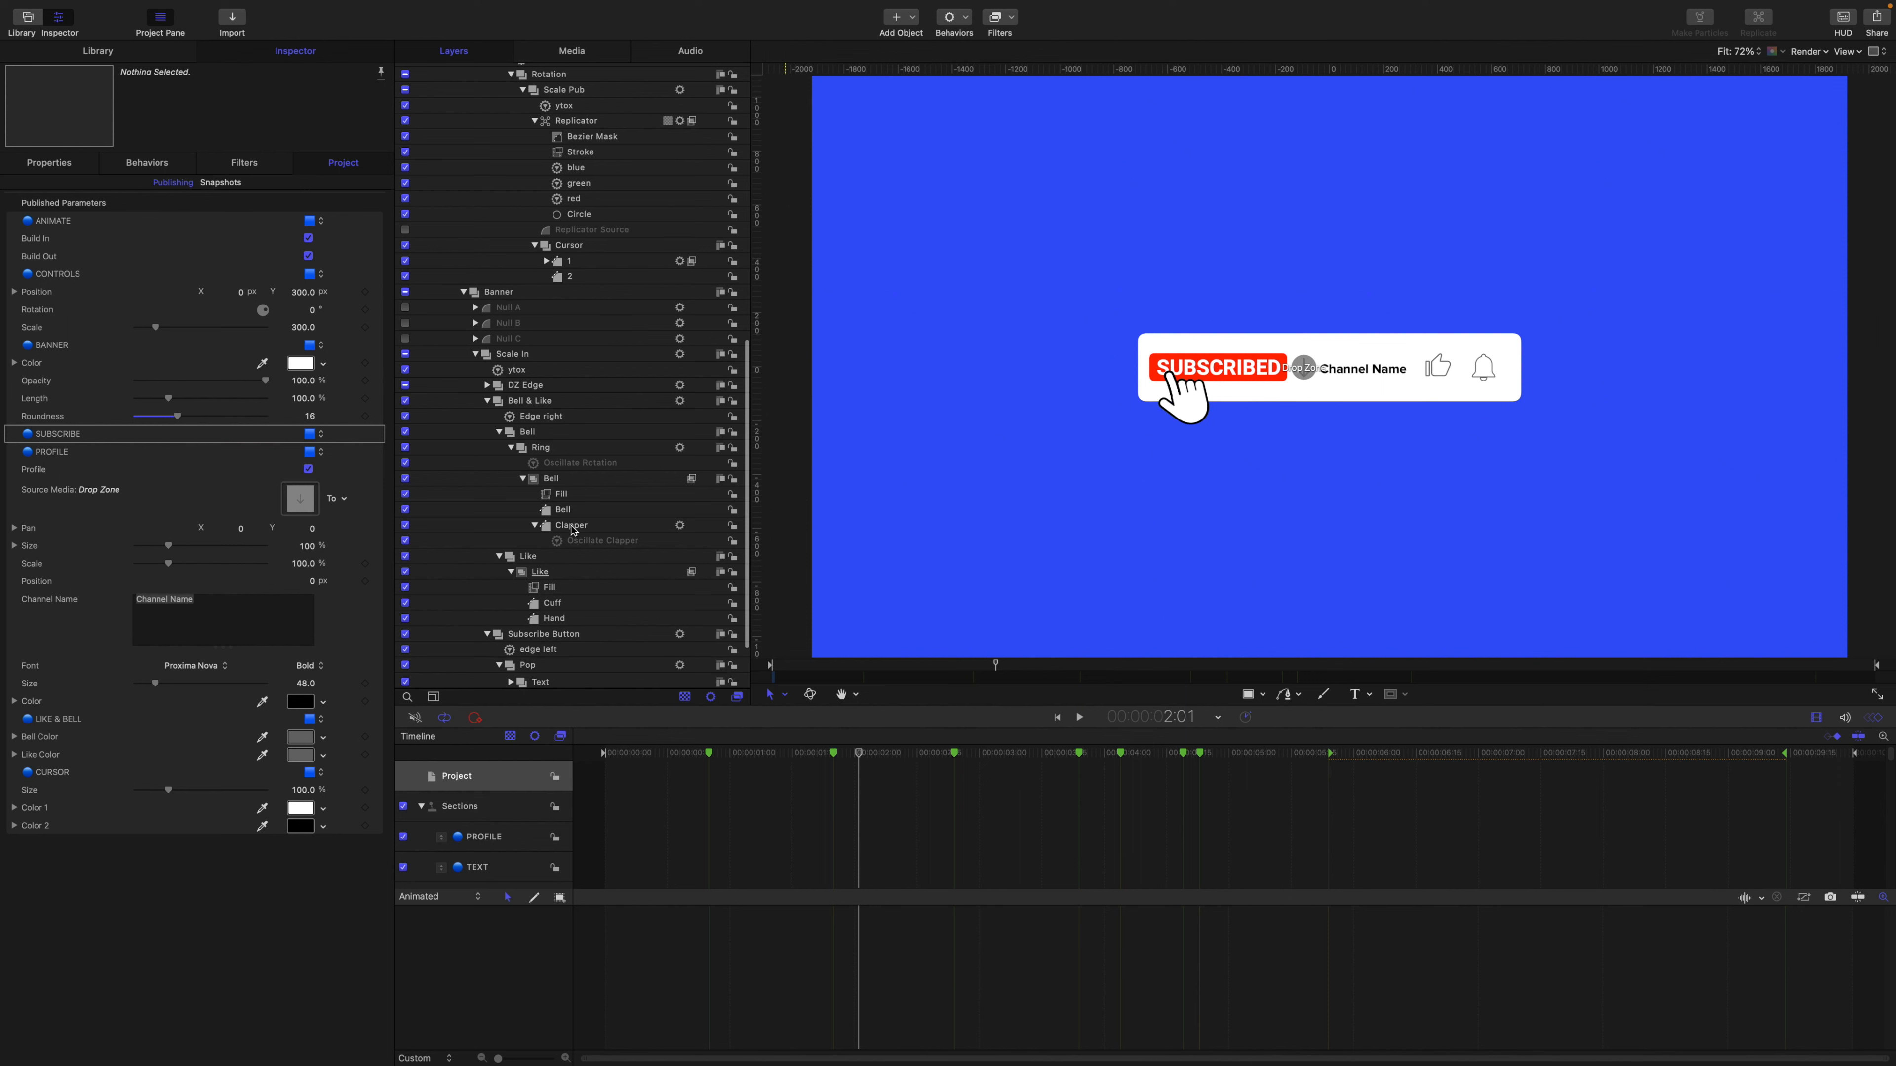
scroll(573, 572, "down", 7)
scroll(605, 504, "down", 2)
left_click(580, 619)
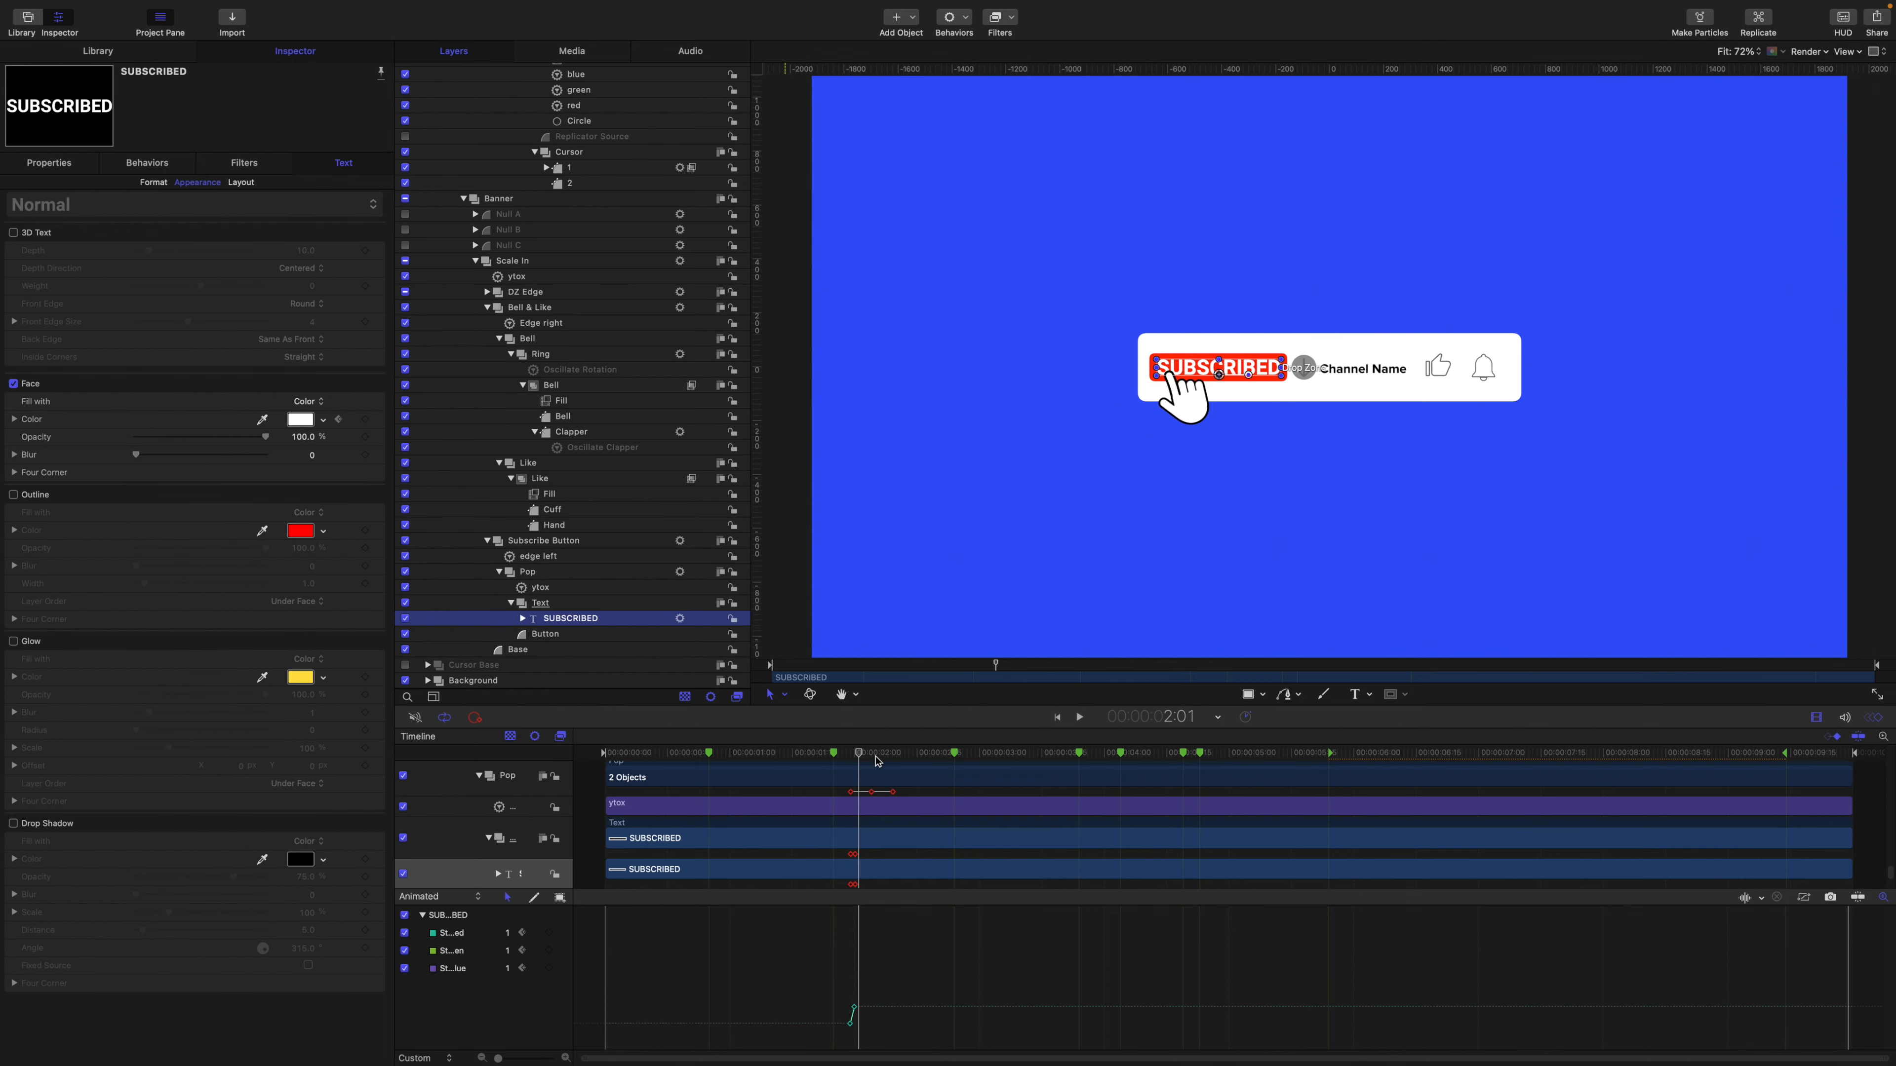
left_click_drag(860, 750, 857, 749)
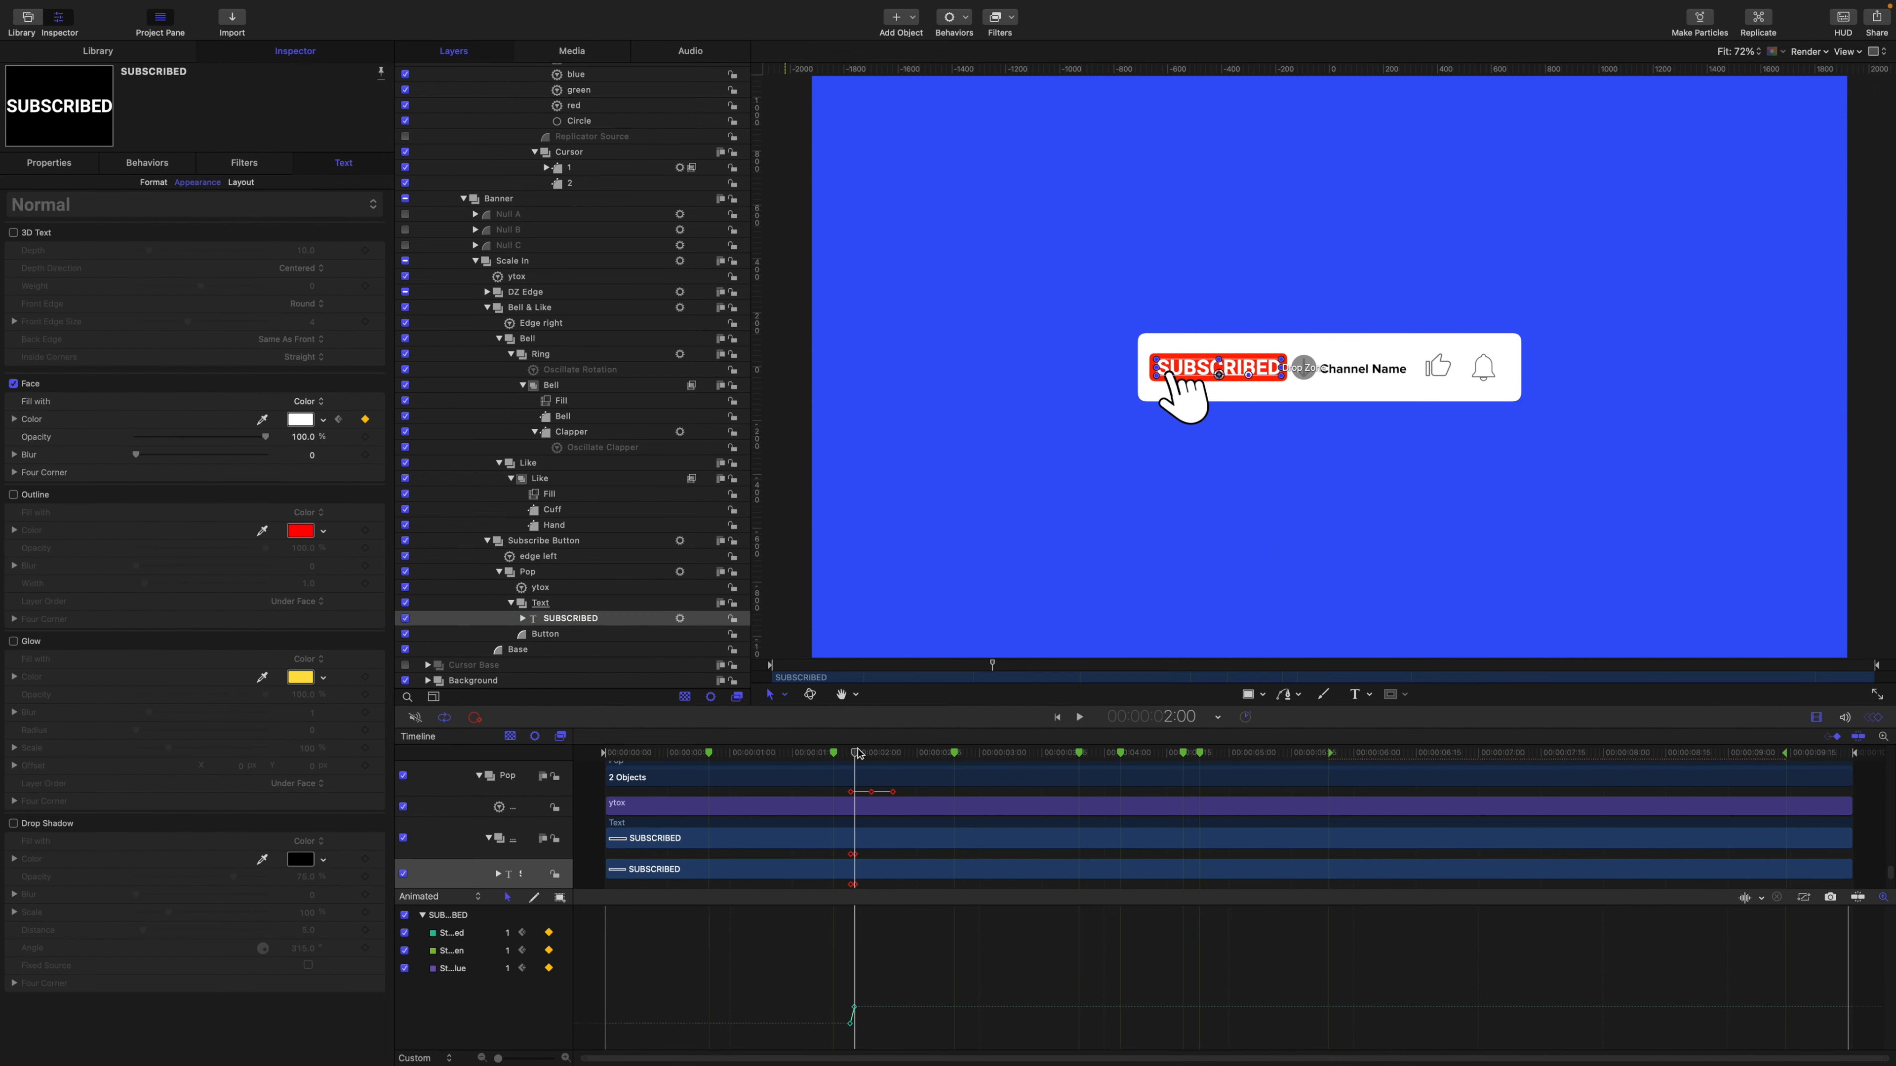
left_click(379, 421)
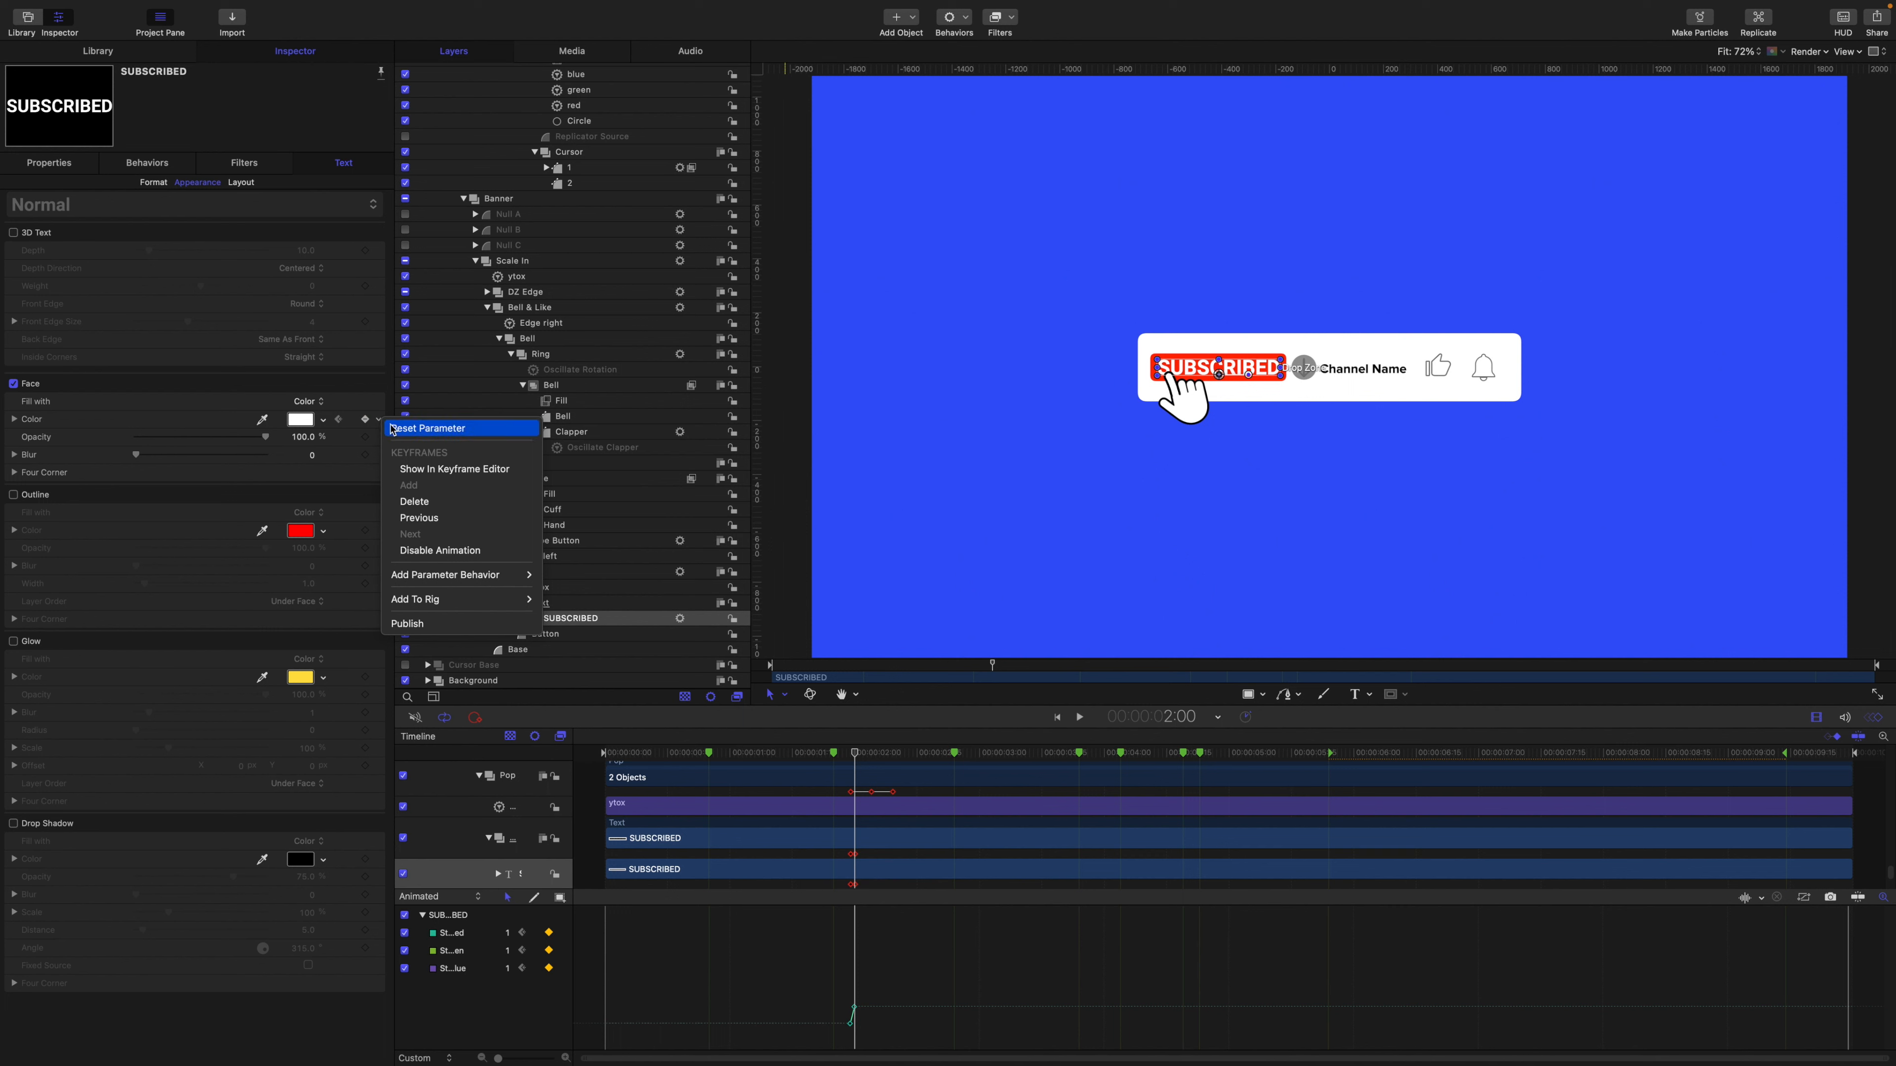
left_click(393, 429)
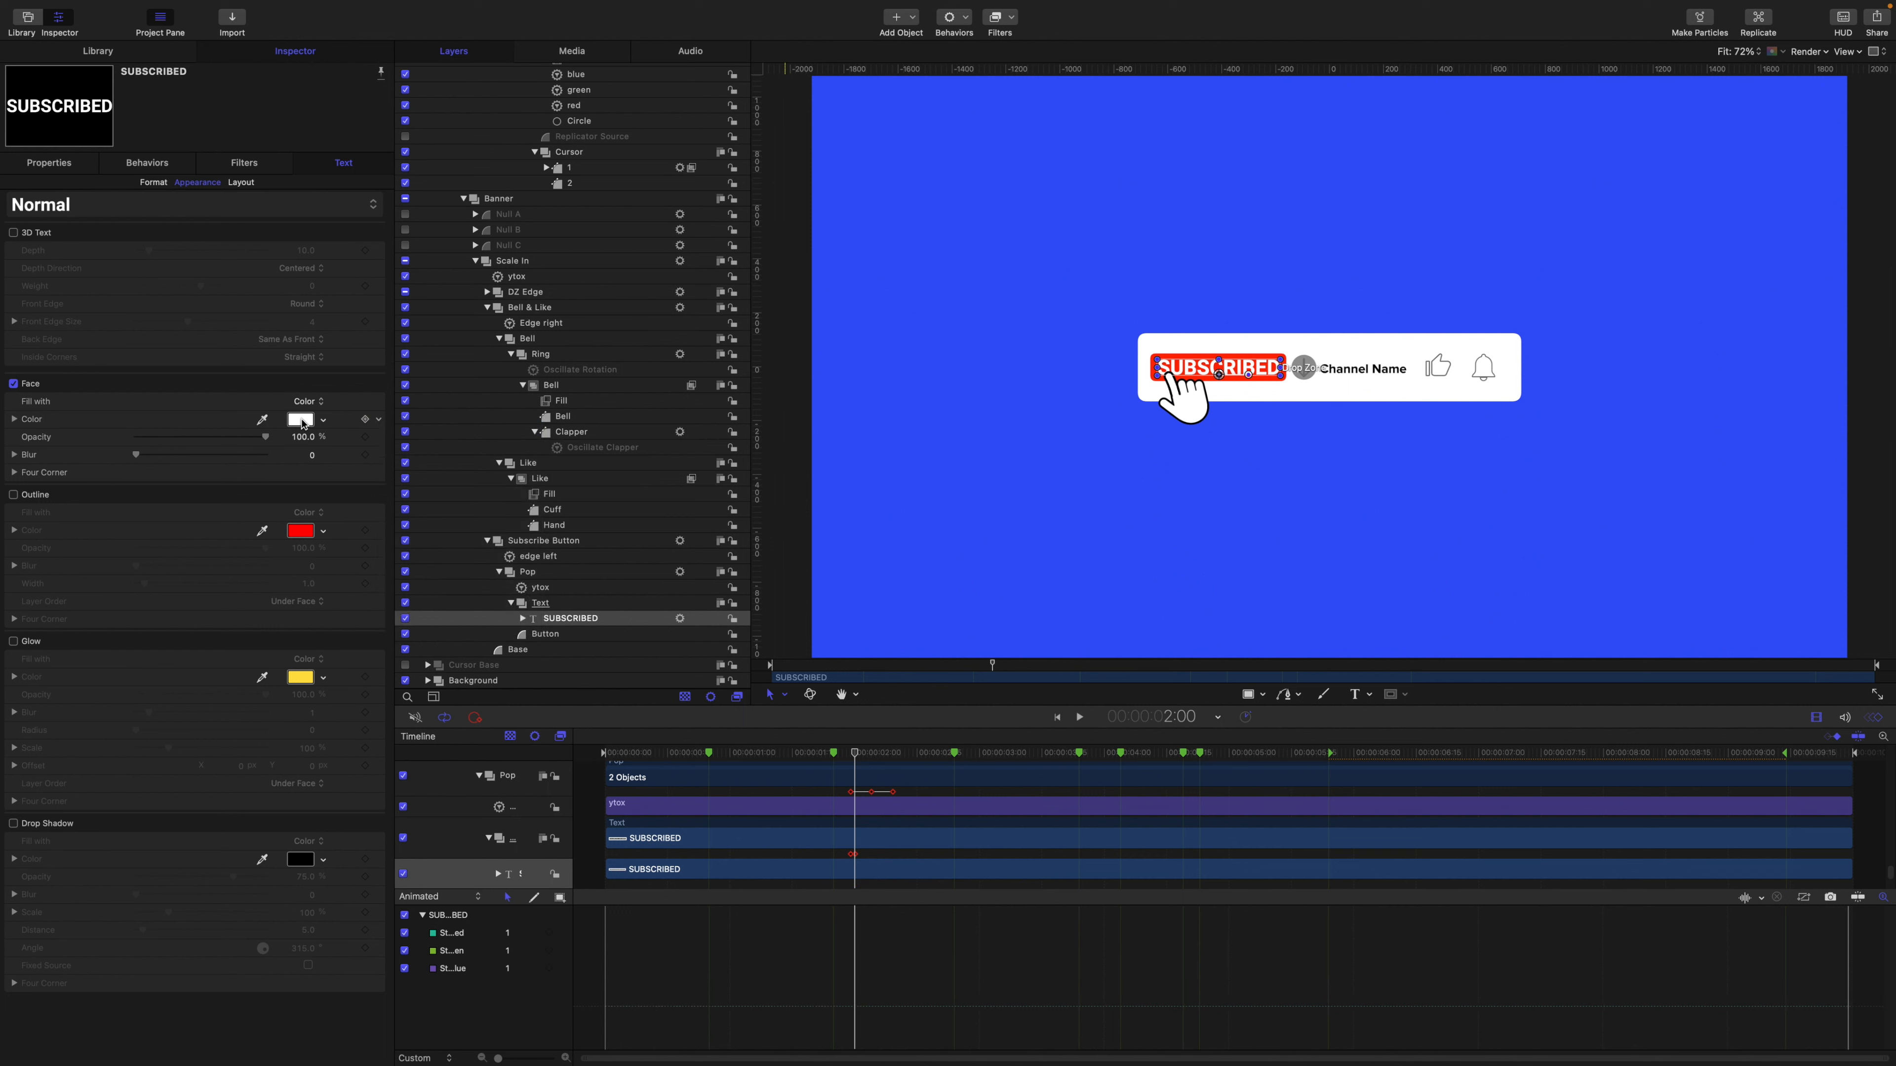
left_click(379, 421)
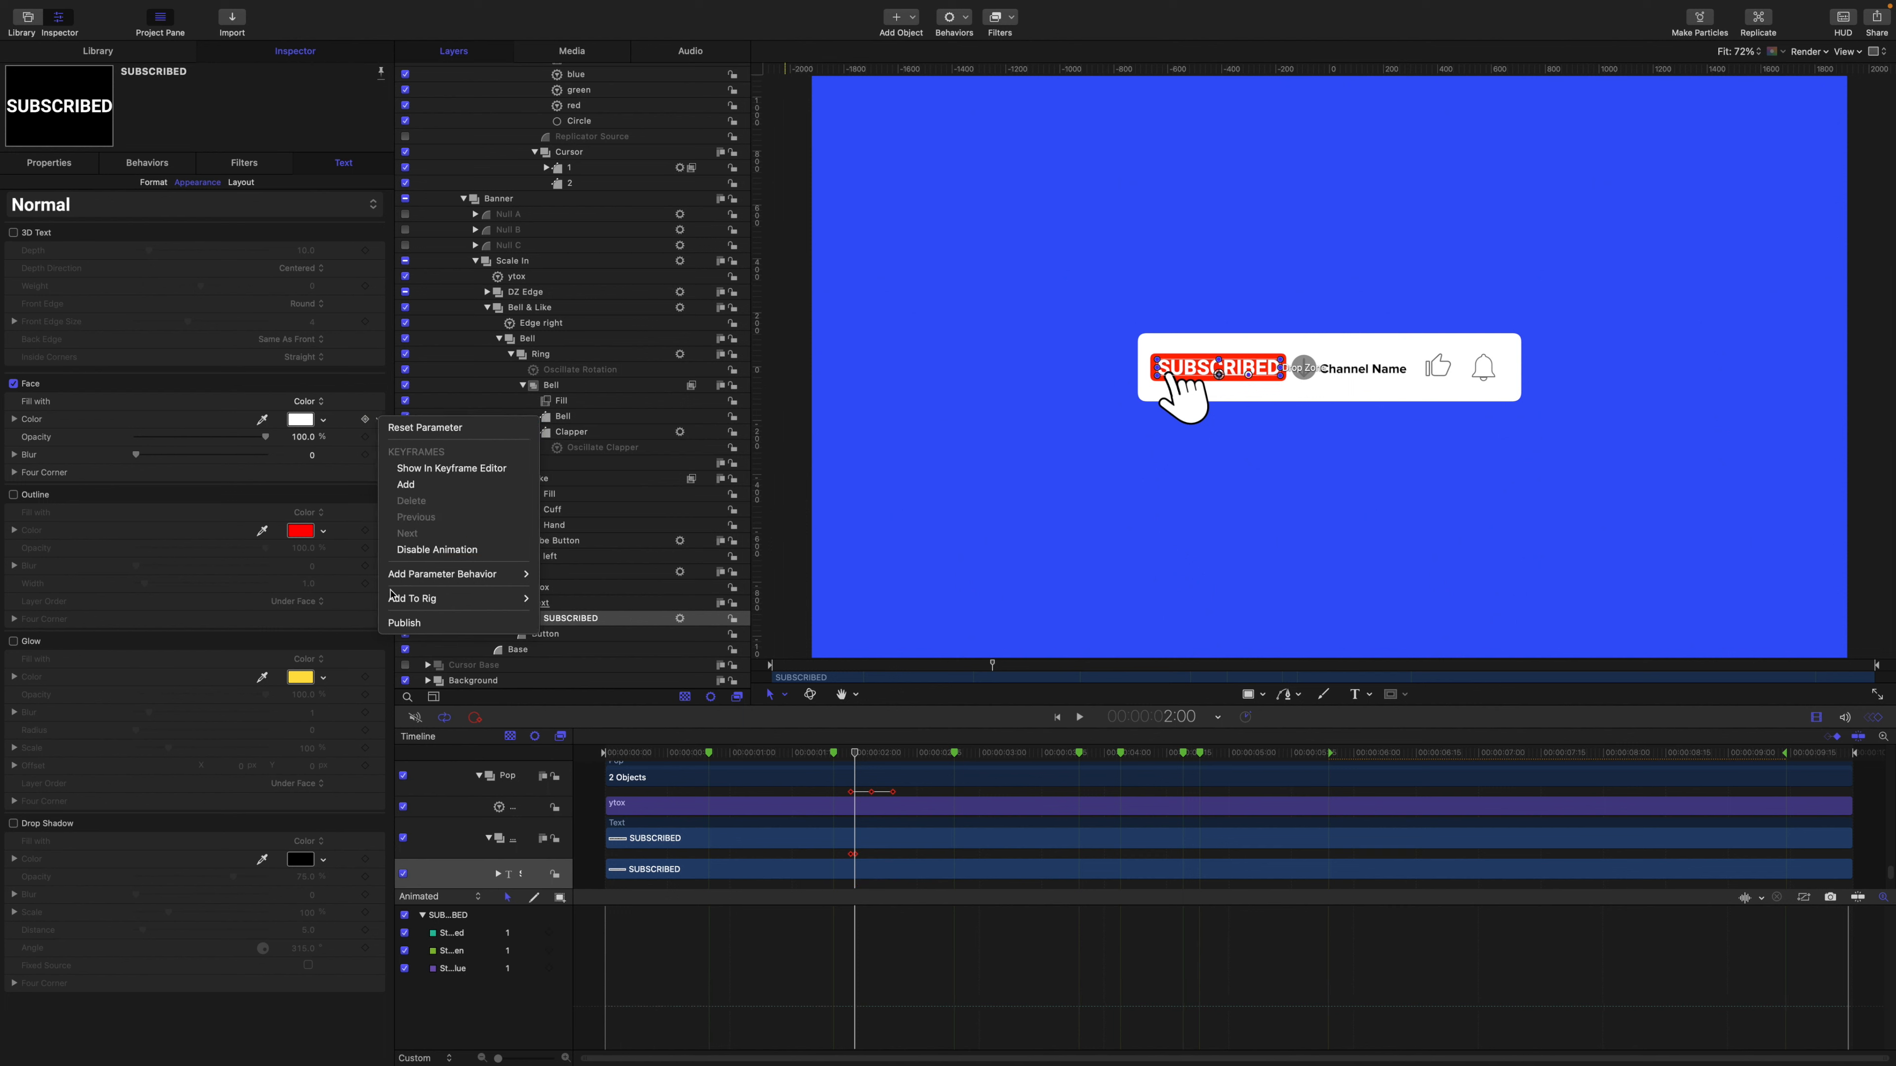
left_click(403, 624)
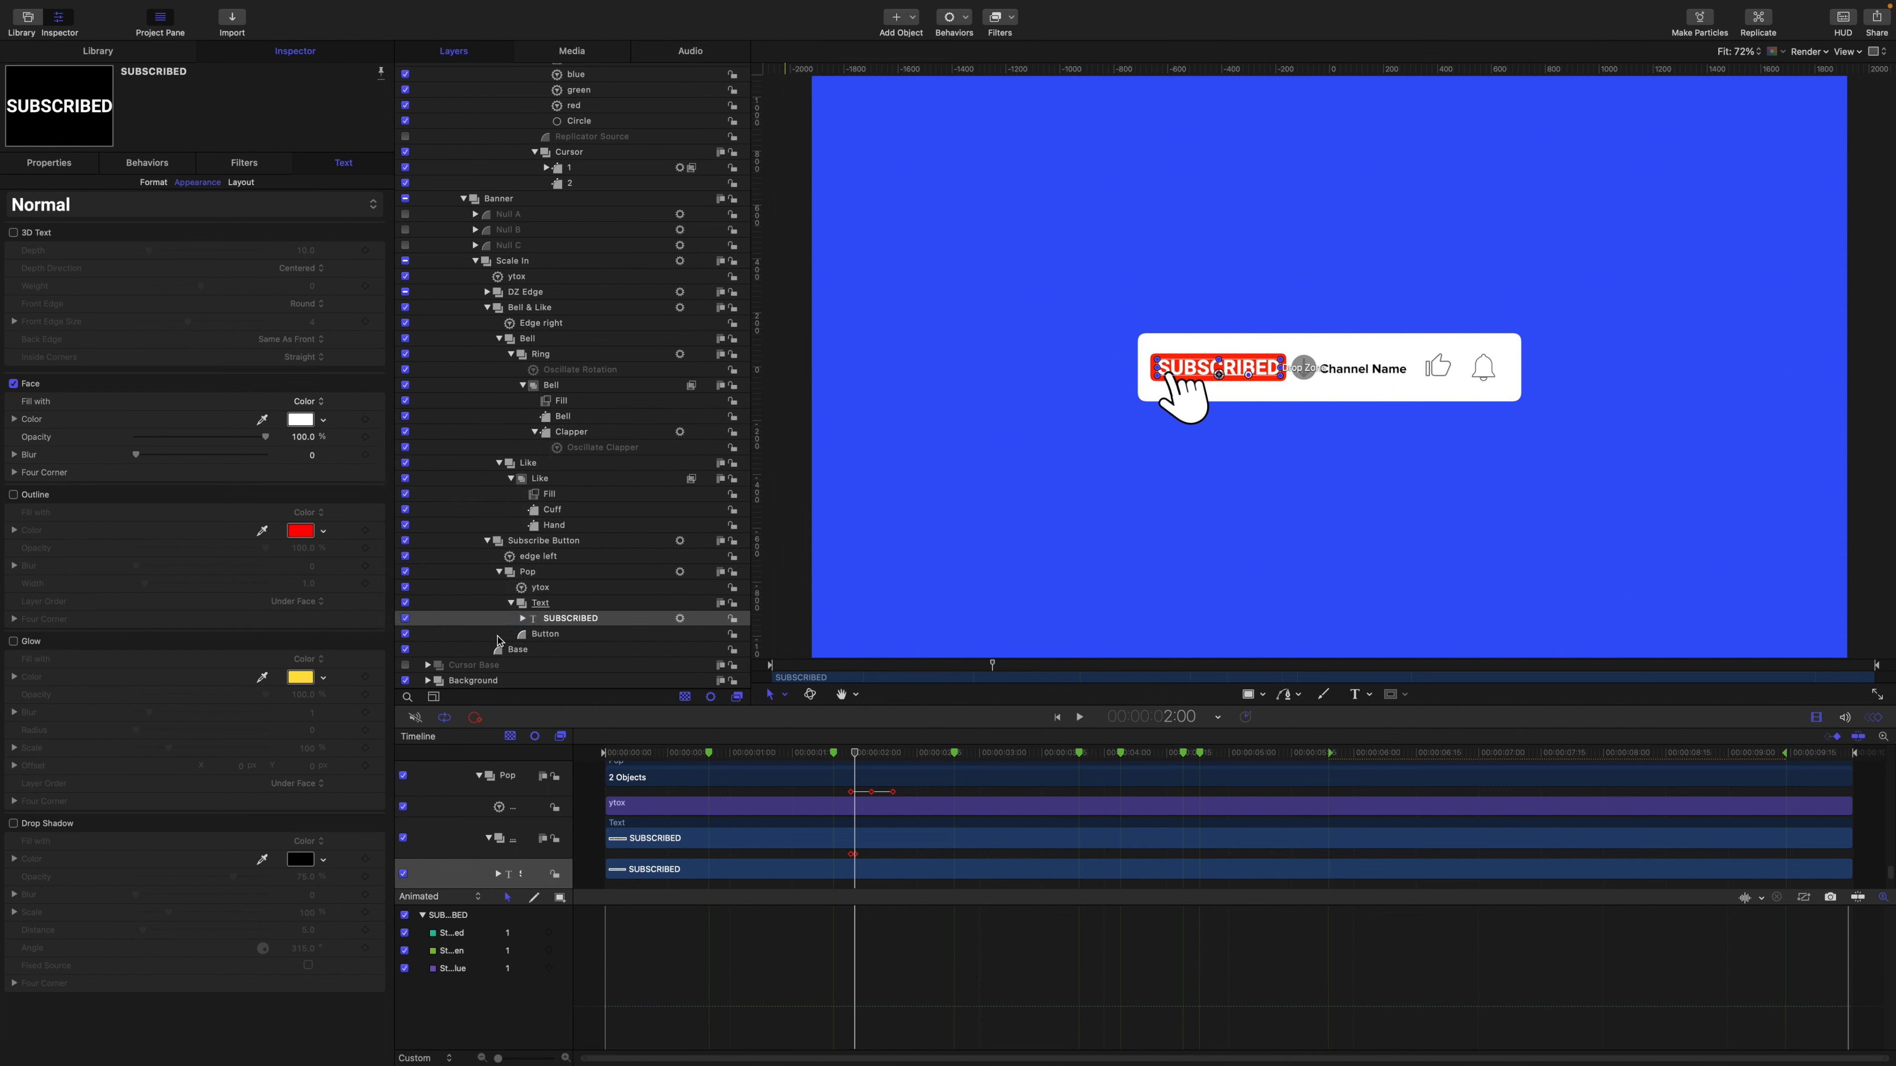
Rename the SUBSCRIBED text's Sequence Text behavior as range.
left_click(522, 618)
left_click(581, 635)
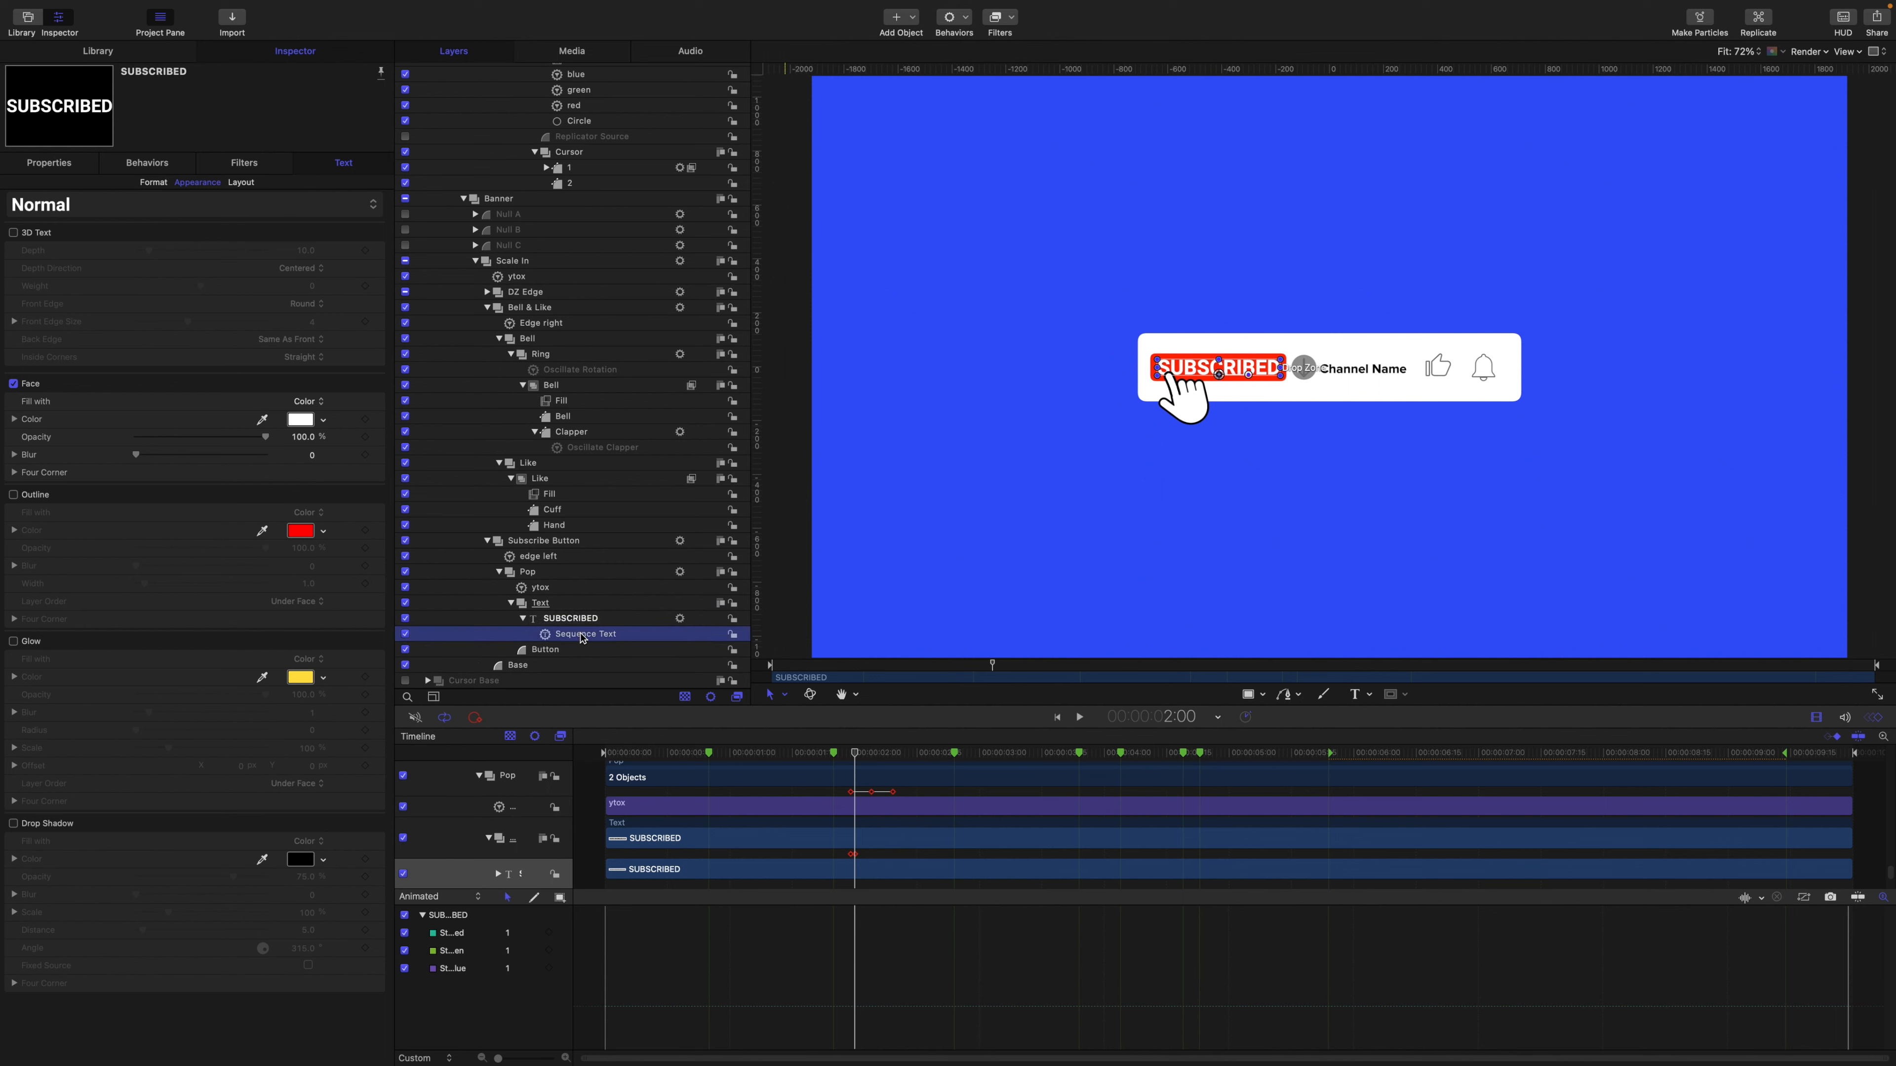
left_click(583, 635)
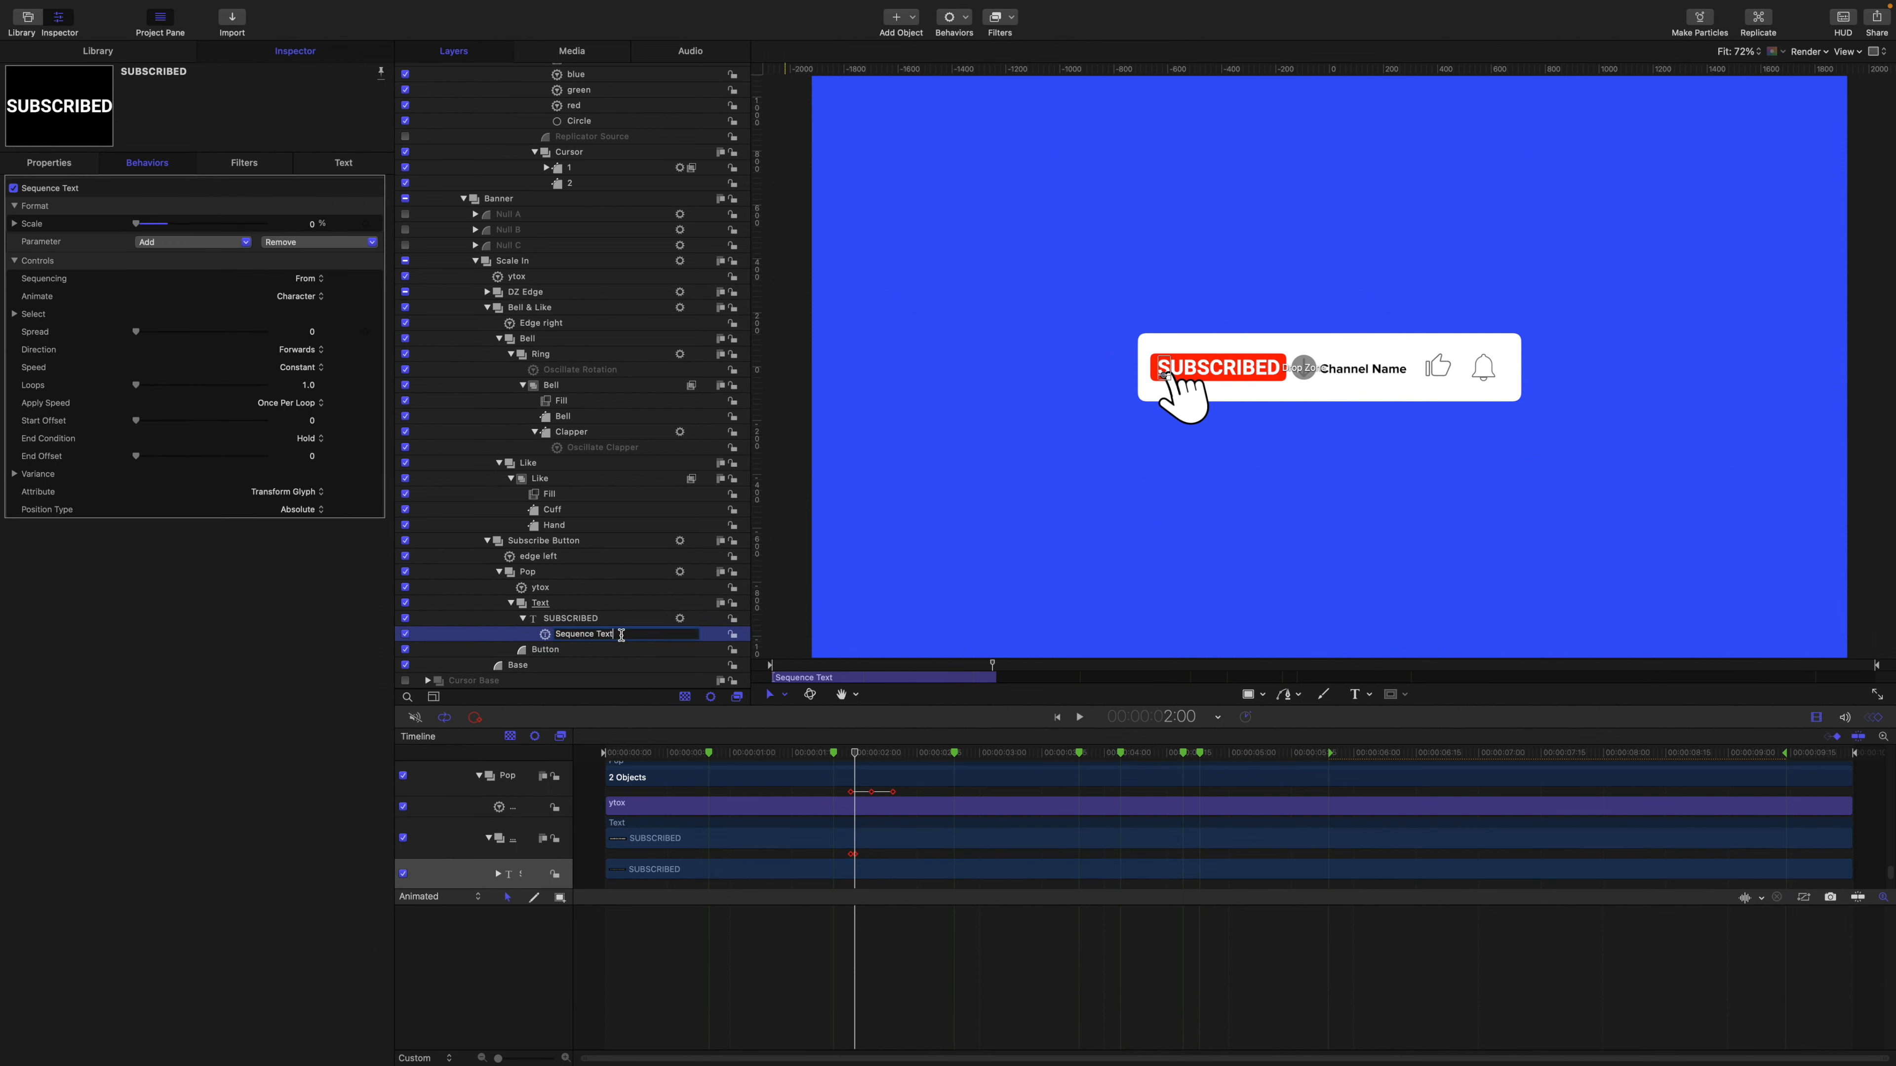
left_click_drag(622, 635, 528, 636)
type("range")
key("Return")
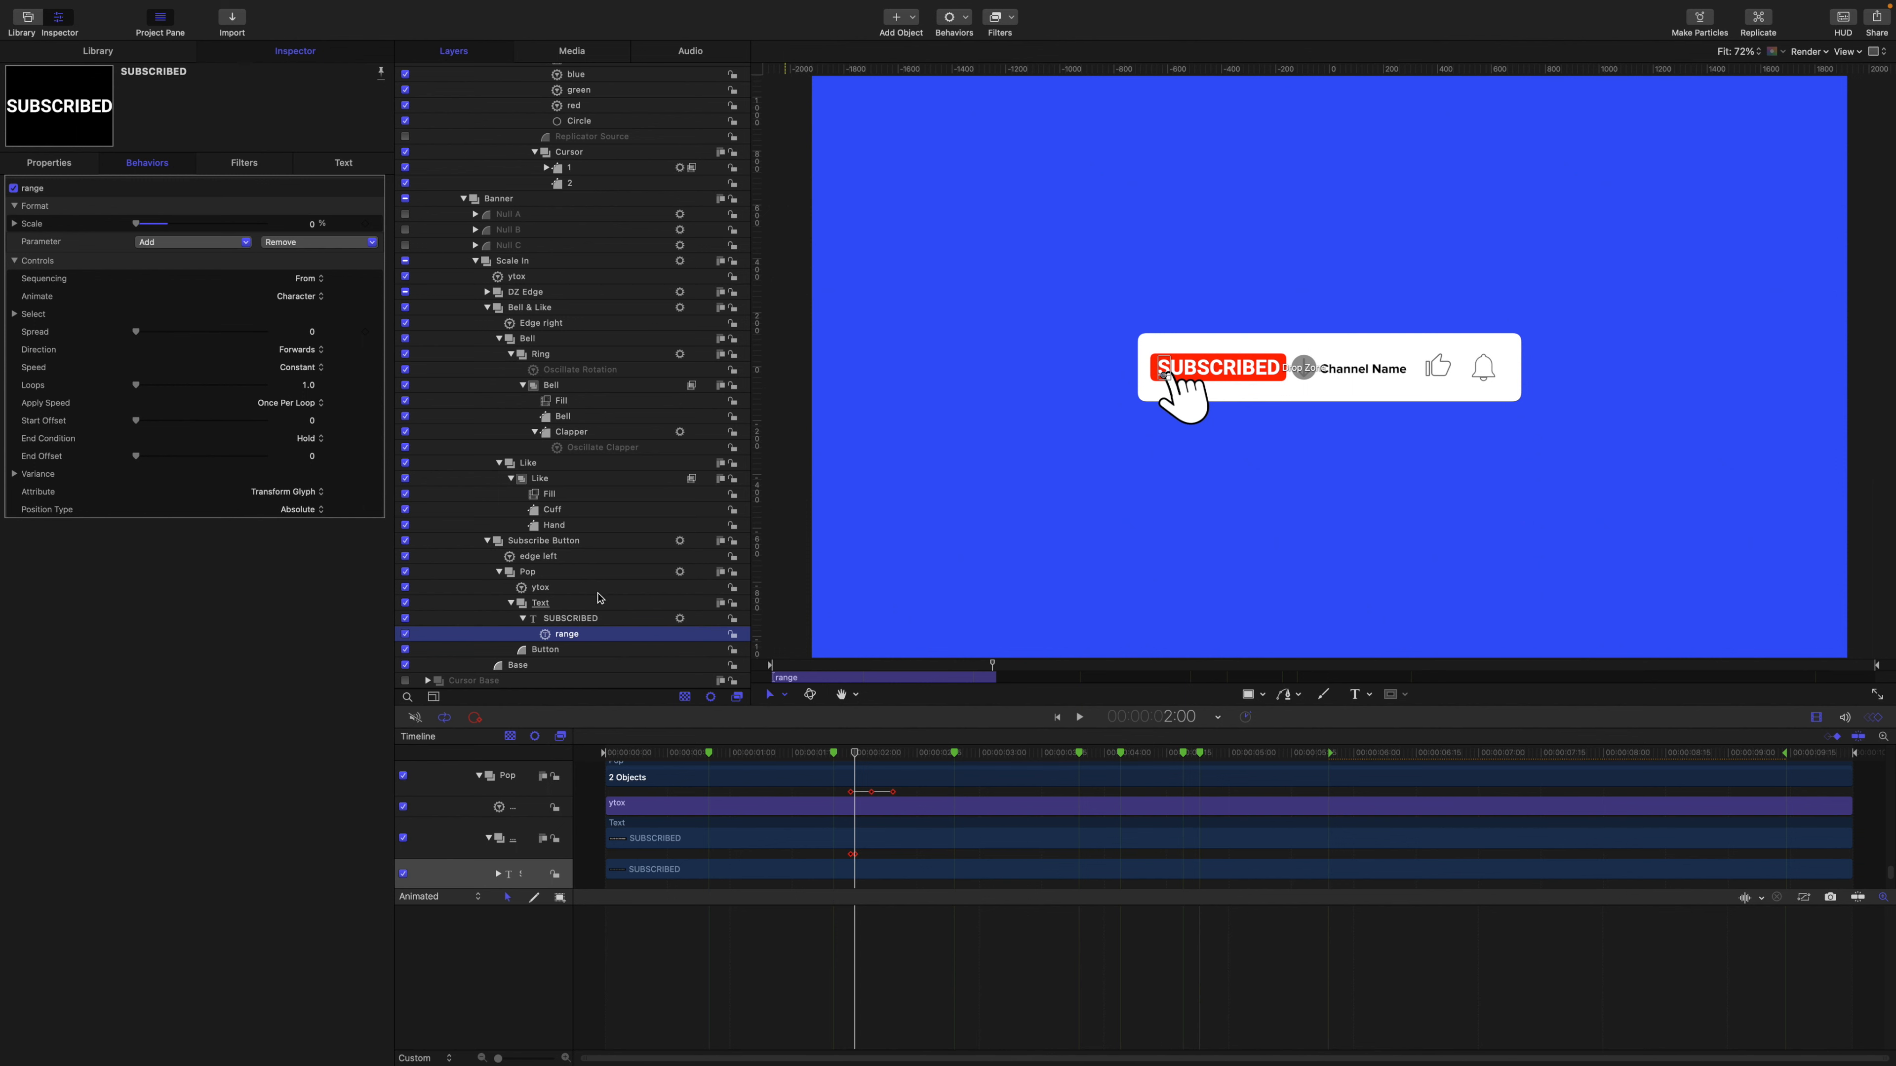
Add a Sequence Text behavior to the SUBSCRIBED text and trim its end to the playhead at 2:00.
left_click(595, 619)
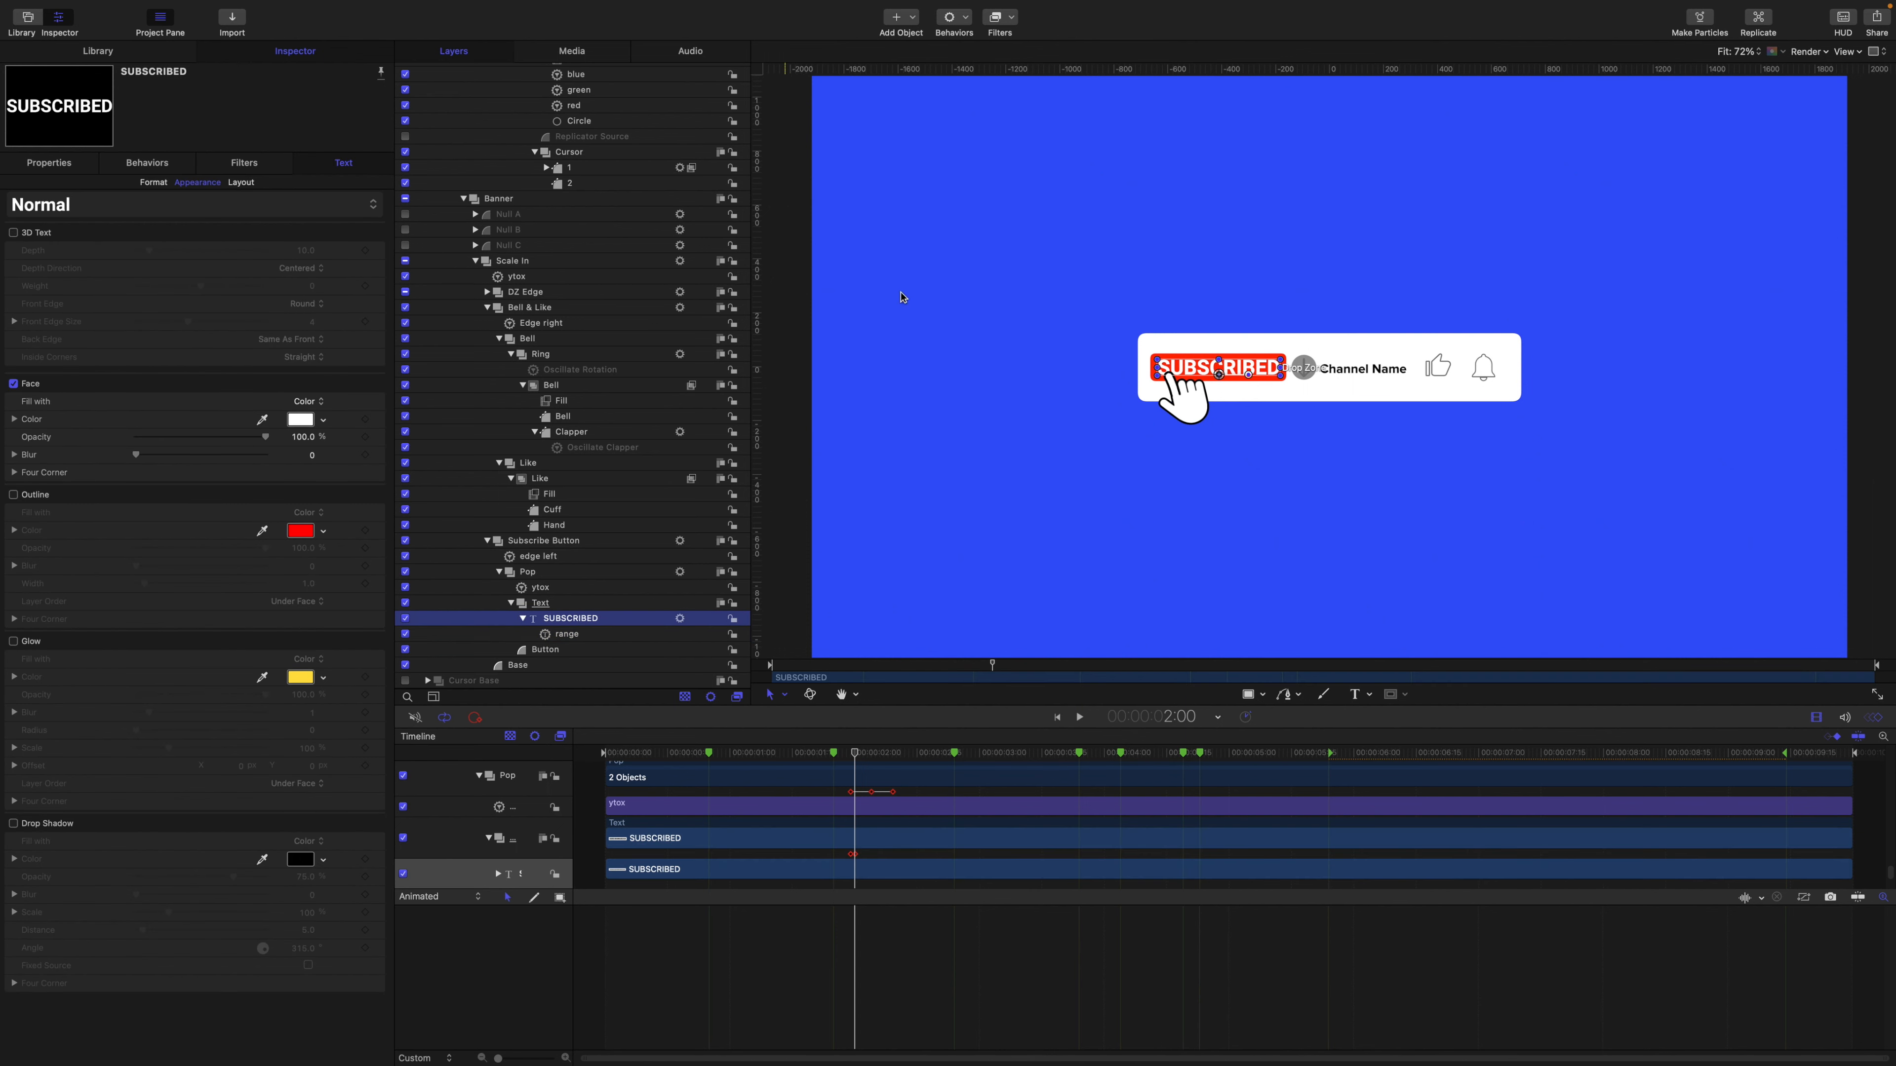
left_click(970, 23)
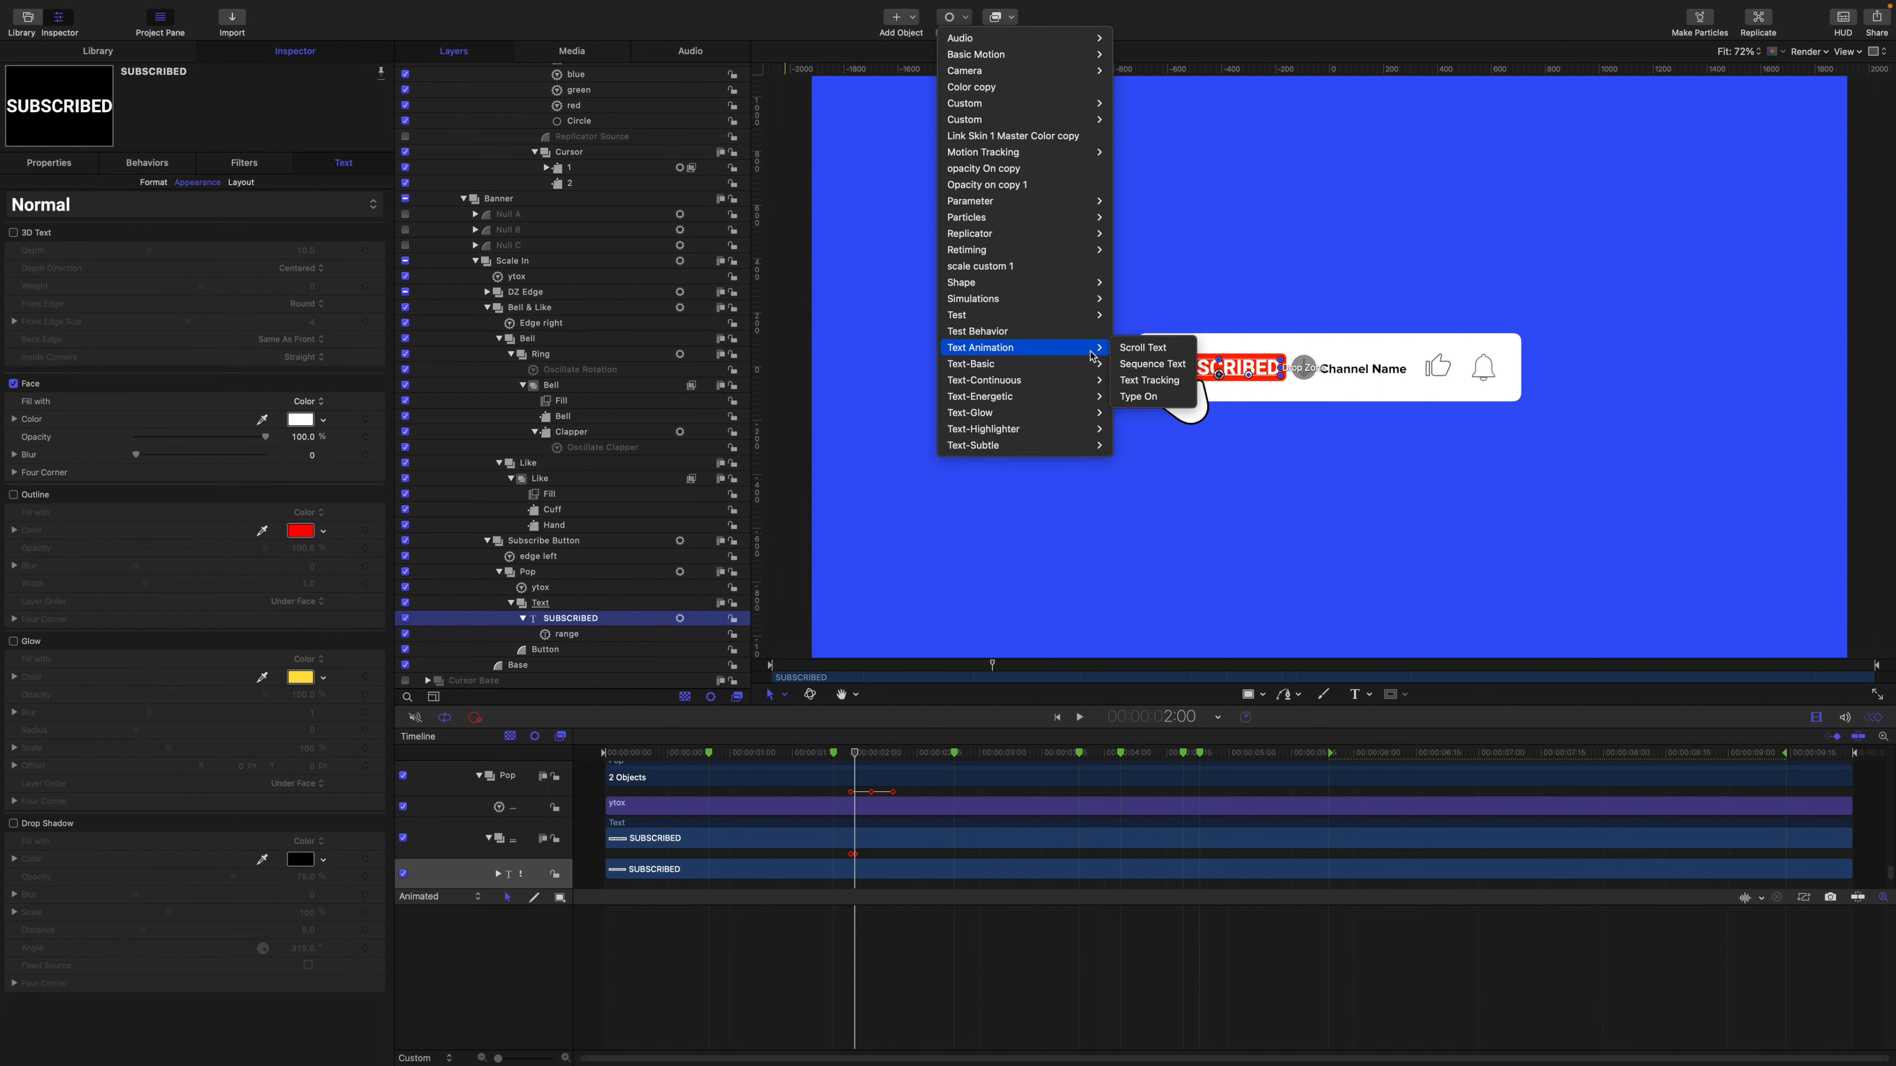
left_click(1153, 364)
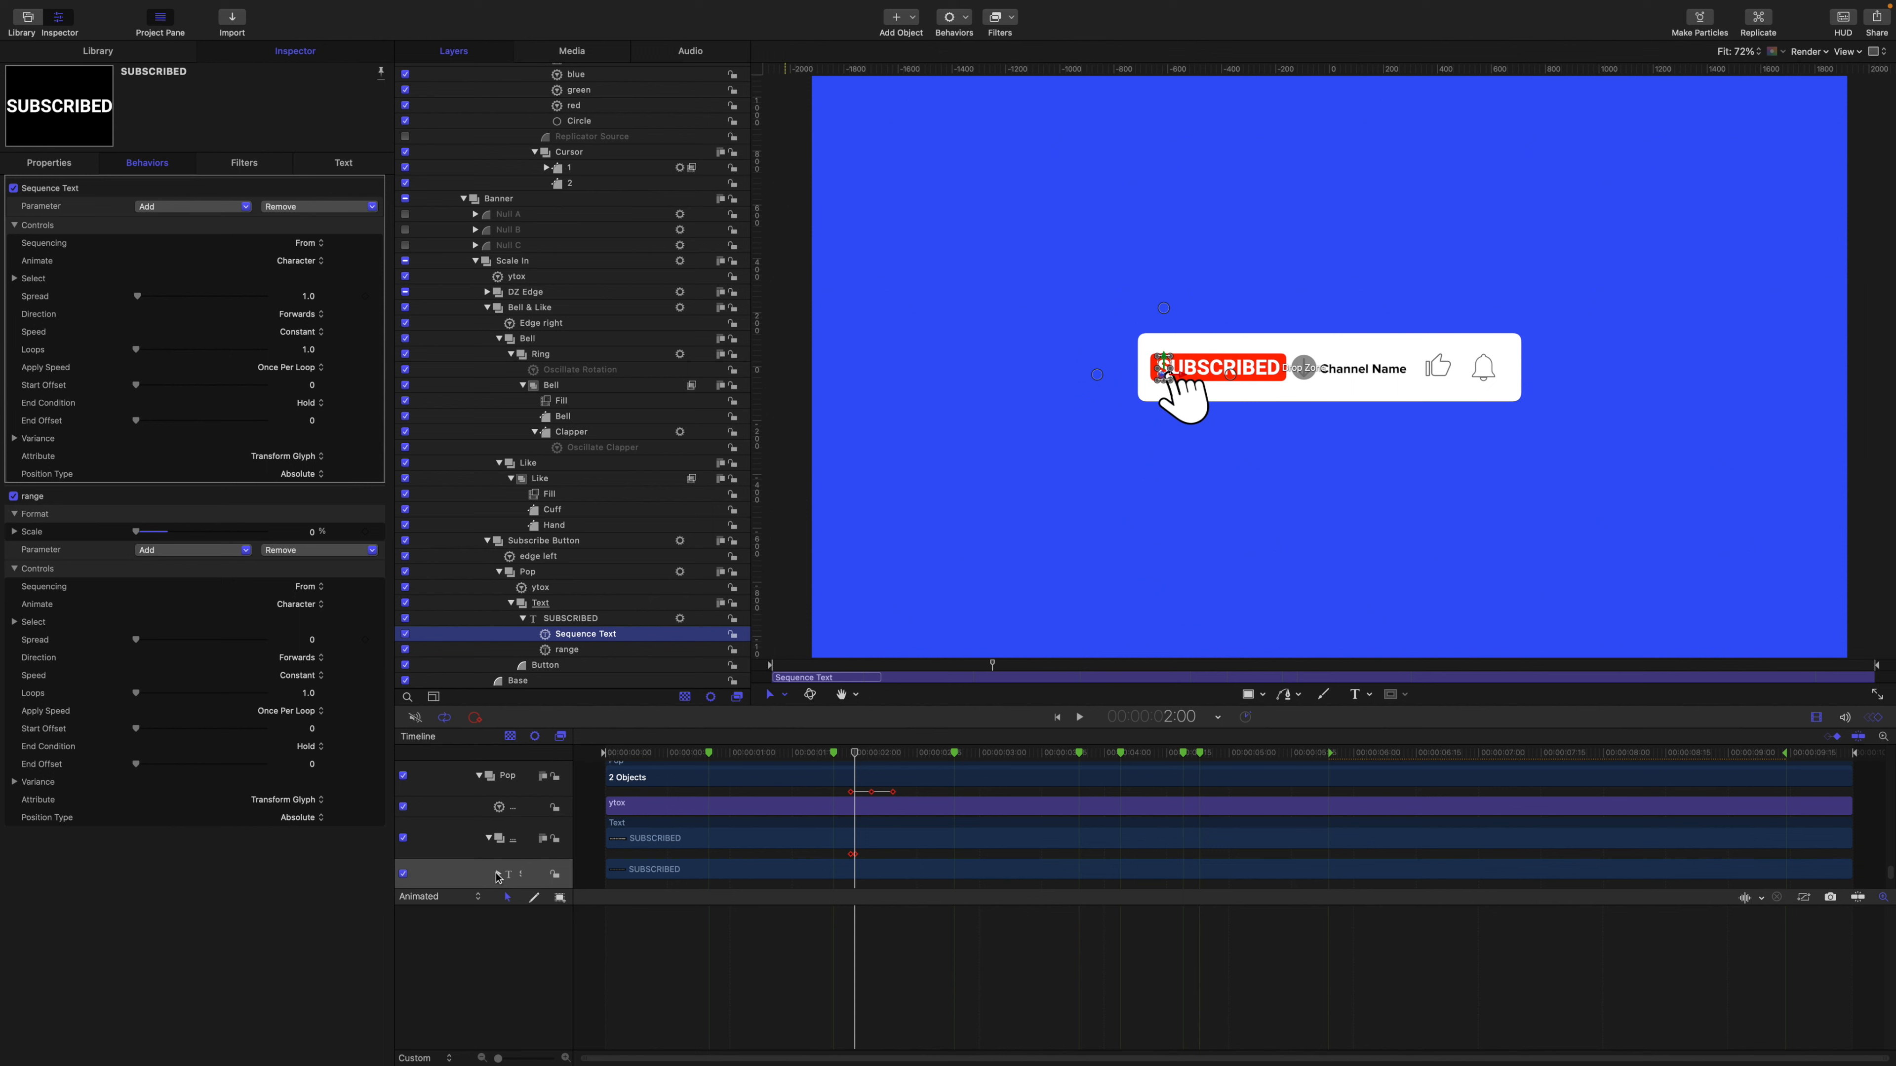
scroll(499, 878, "down", 3)
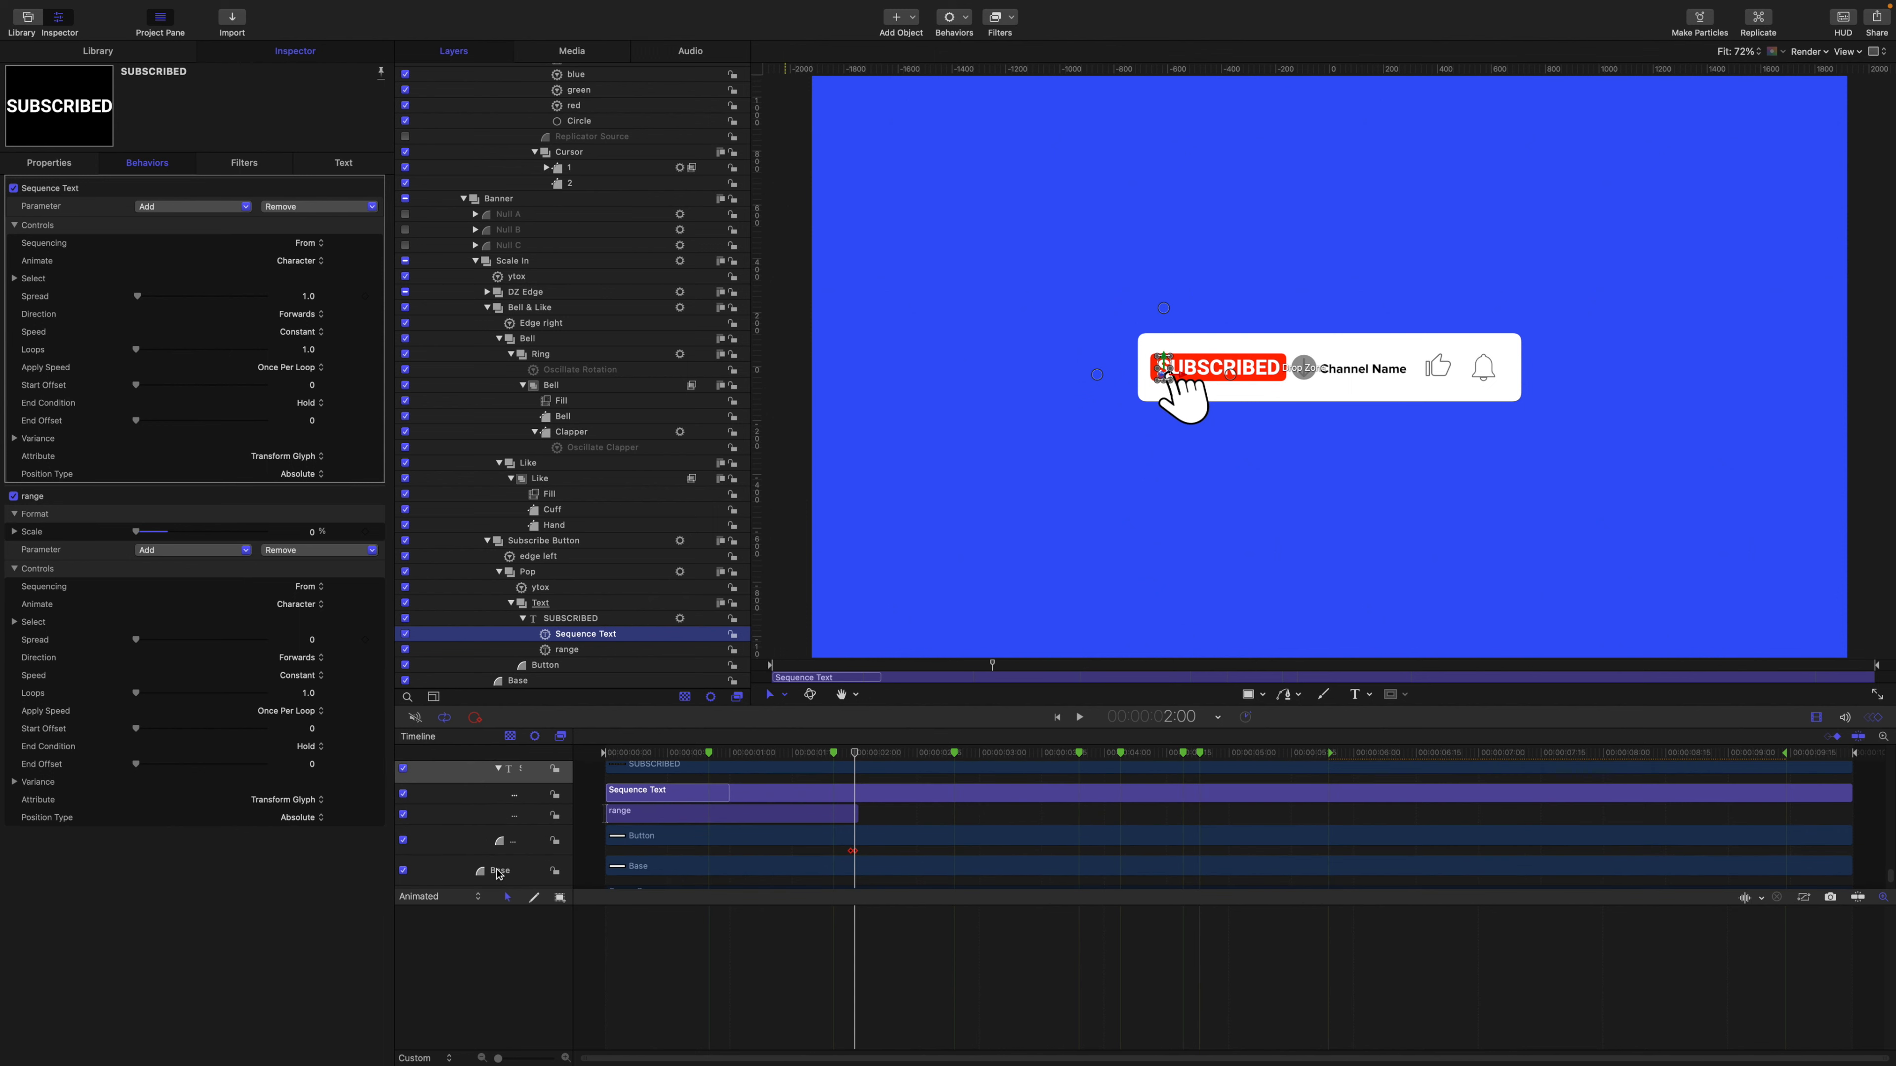
scroll(498, 876, "up", 1)
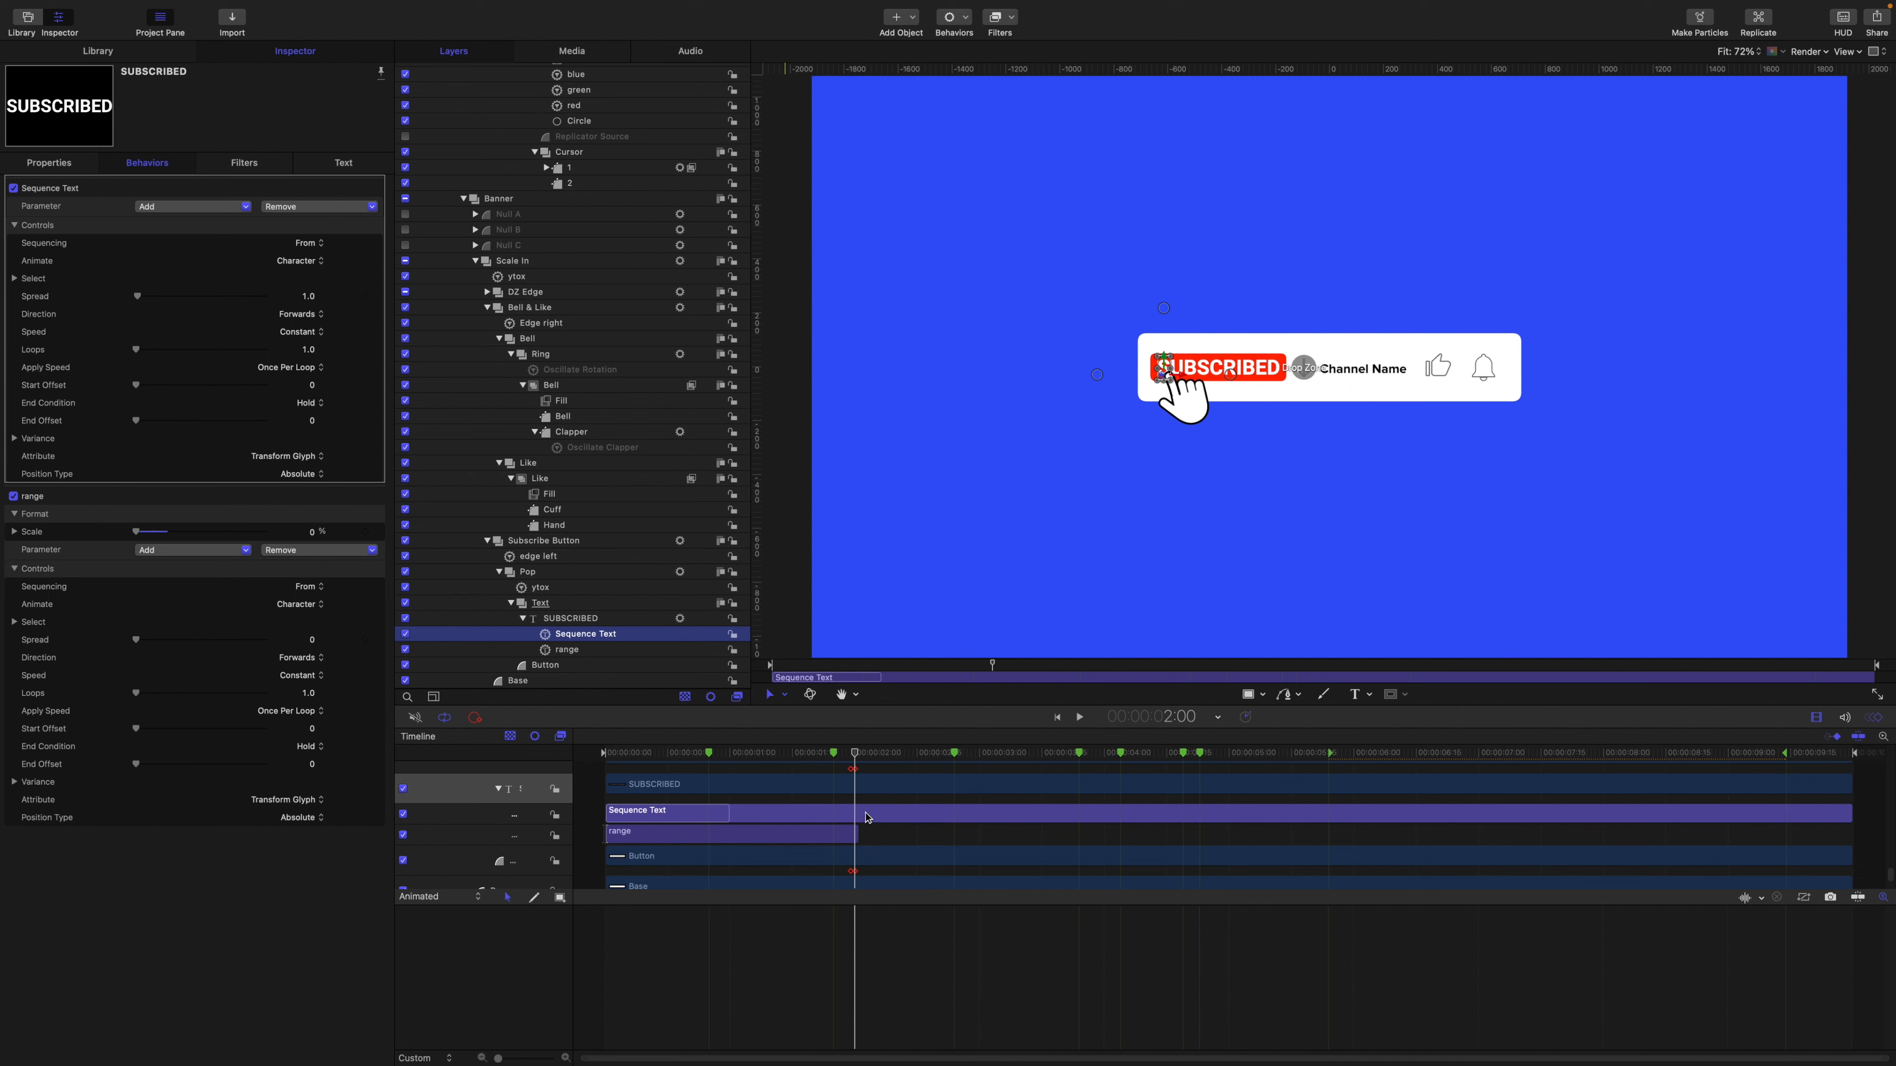
key("o")
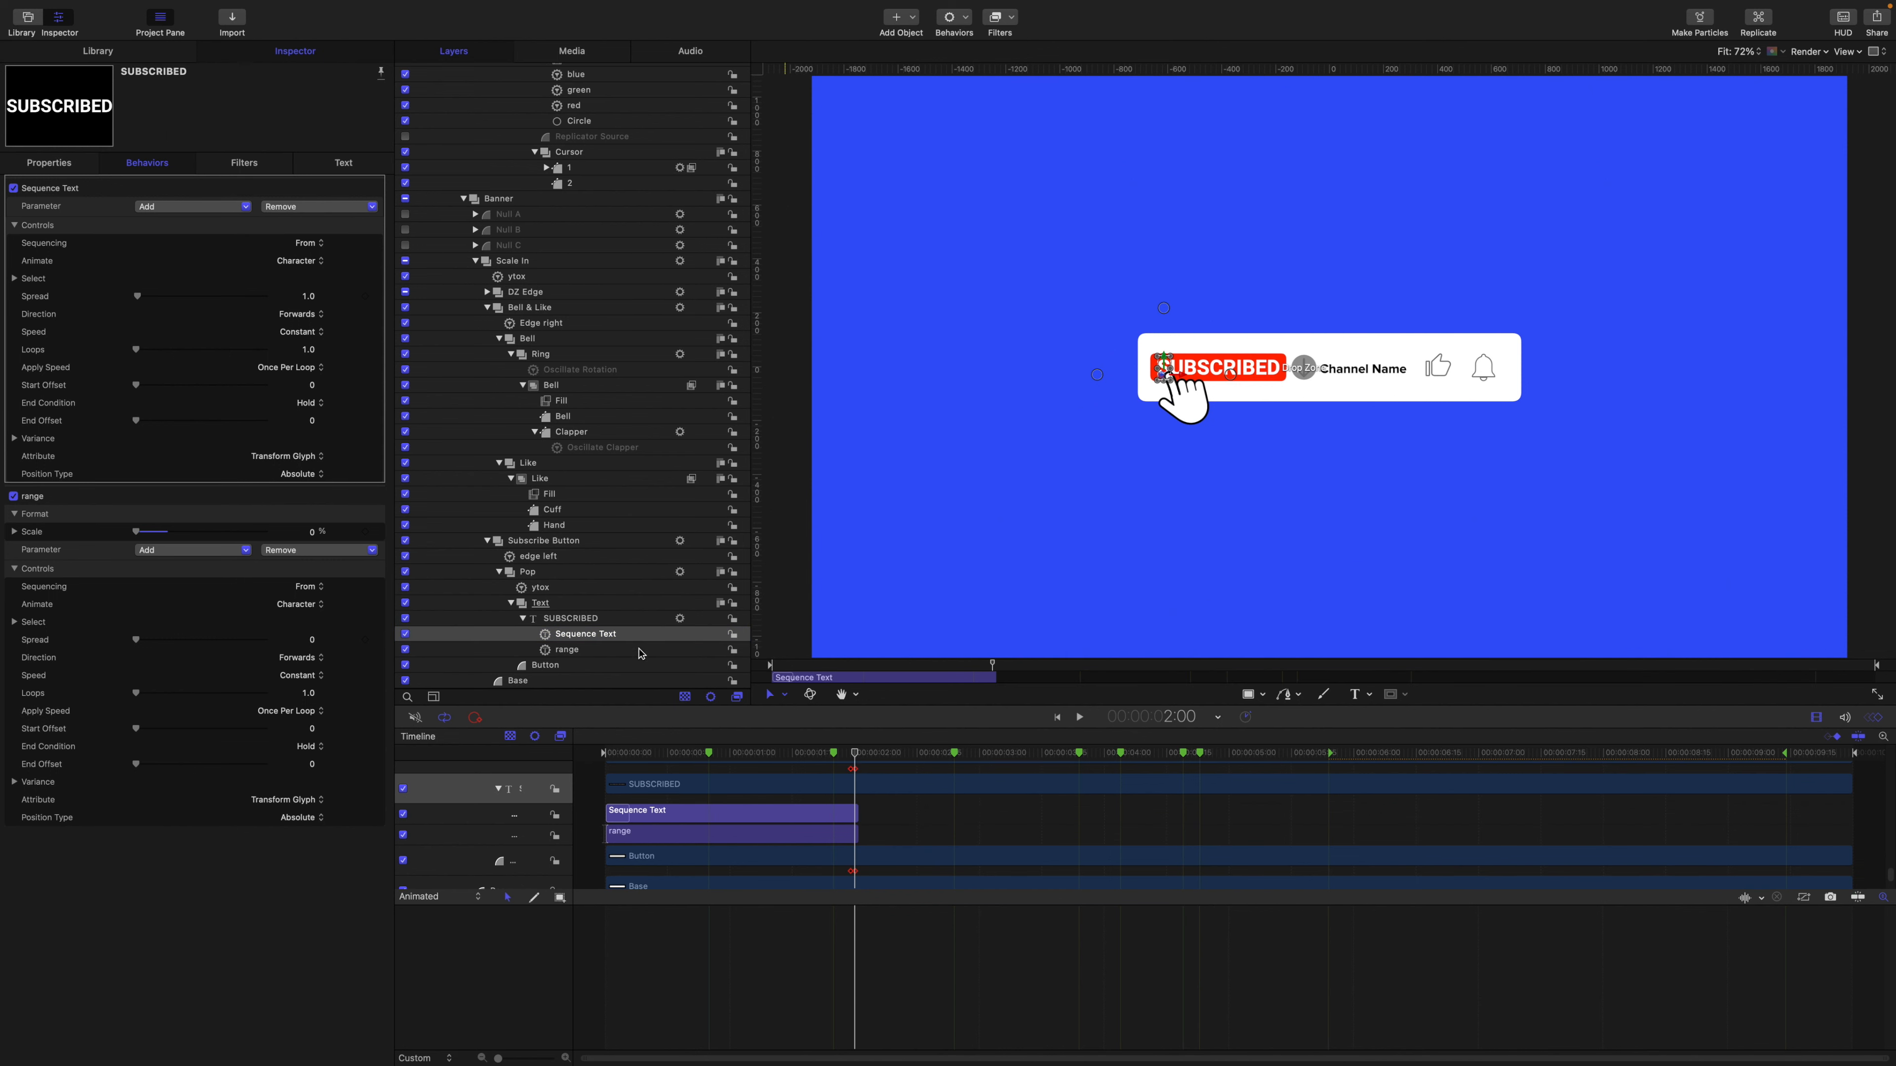
Rename the new Sequence Text behavior on the SUBSCRIBED text as color.
double_click(616, 635)
type("color")
key("Return")
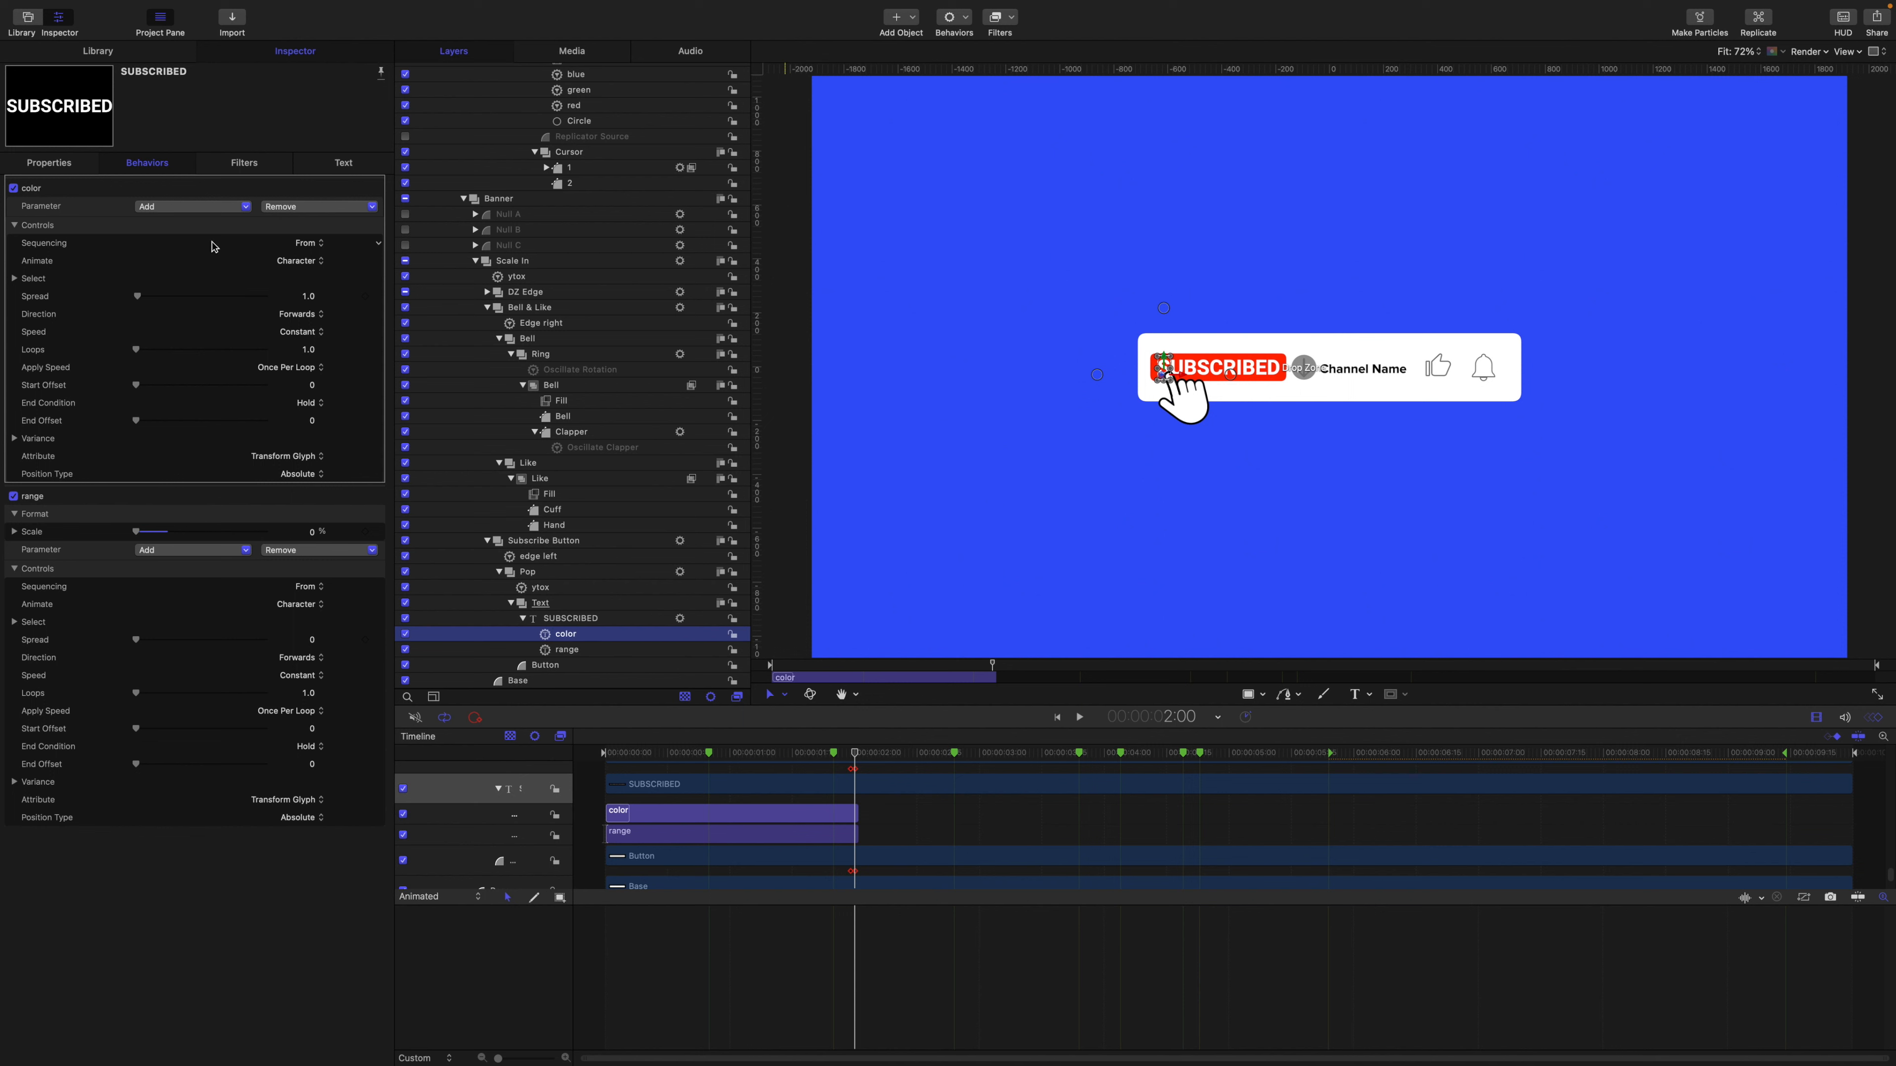
Add the Face Color parameter to the color behavior and set it to hex 6B6B6B.
left_click(205, 206)
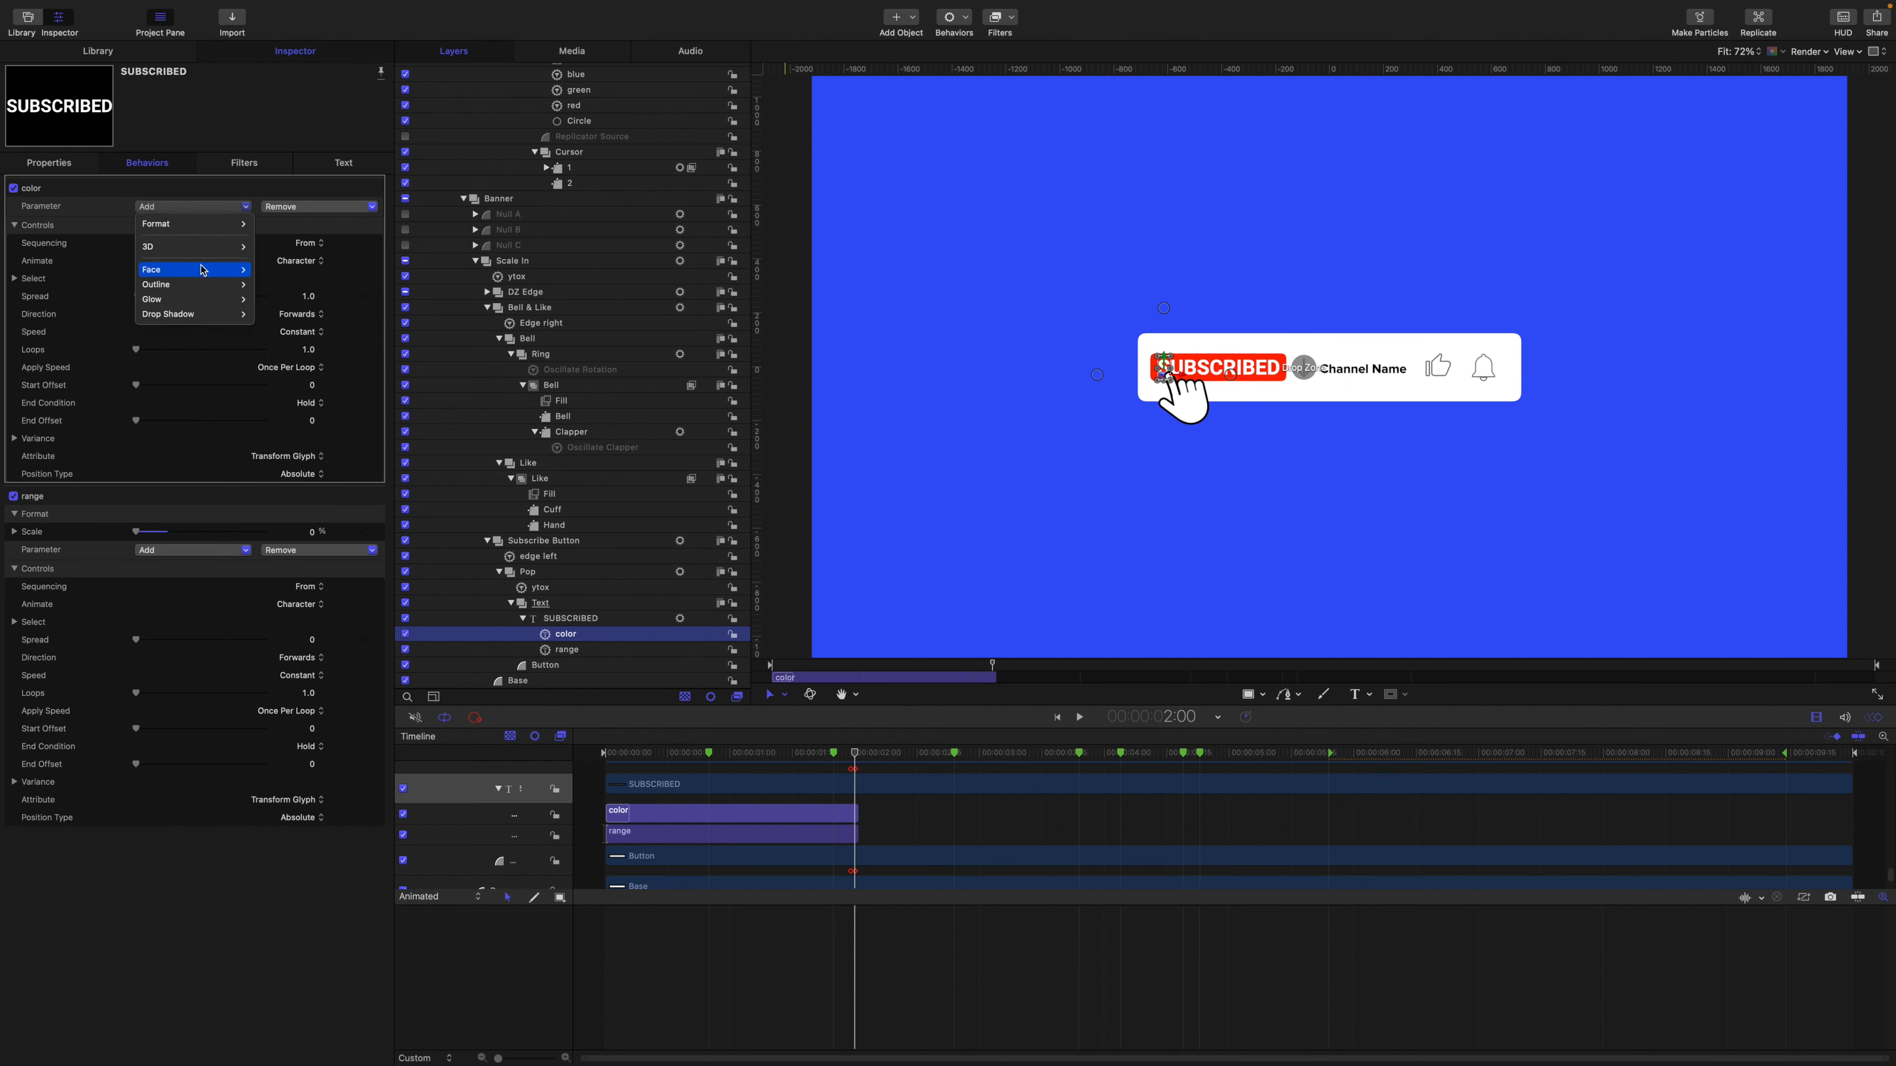
mouse_move(204, 270)
left_click(270, 271)
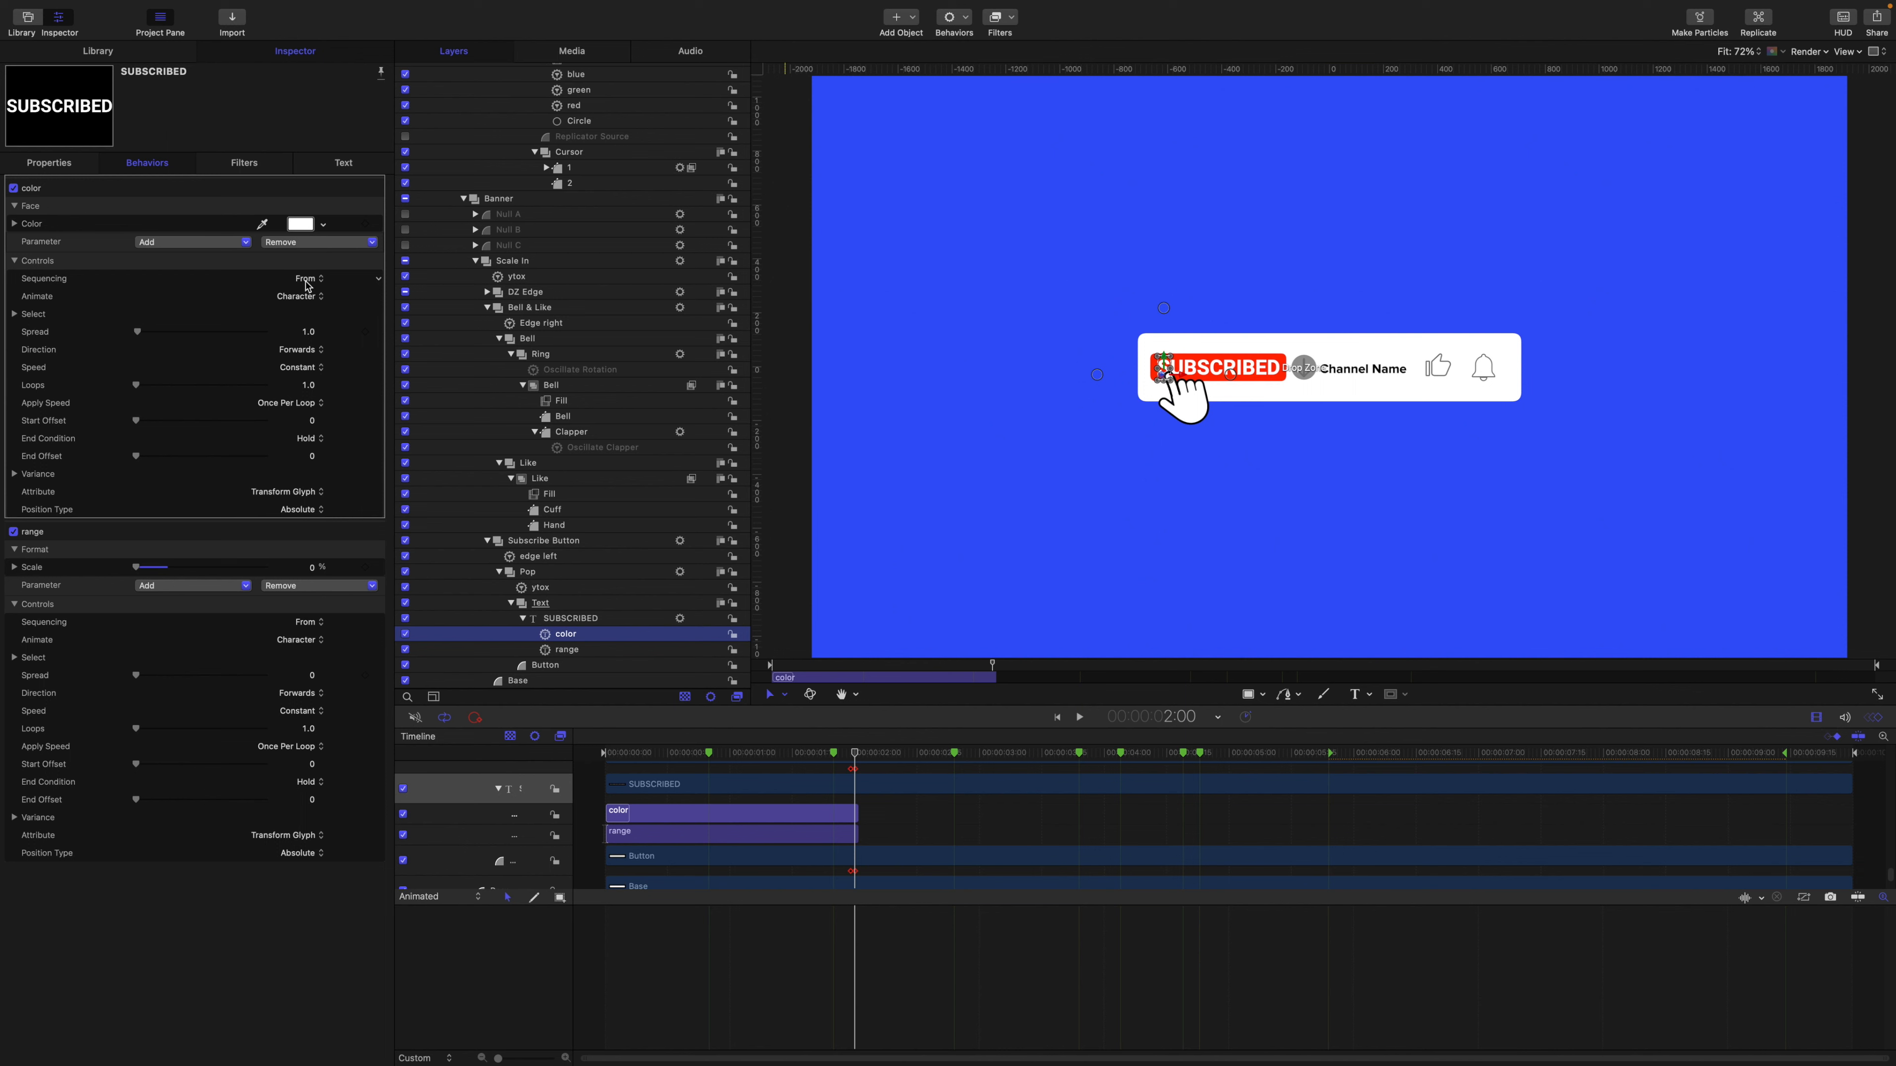
left_click(301, 225)
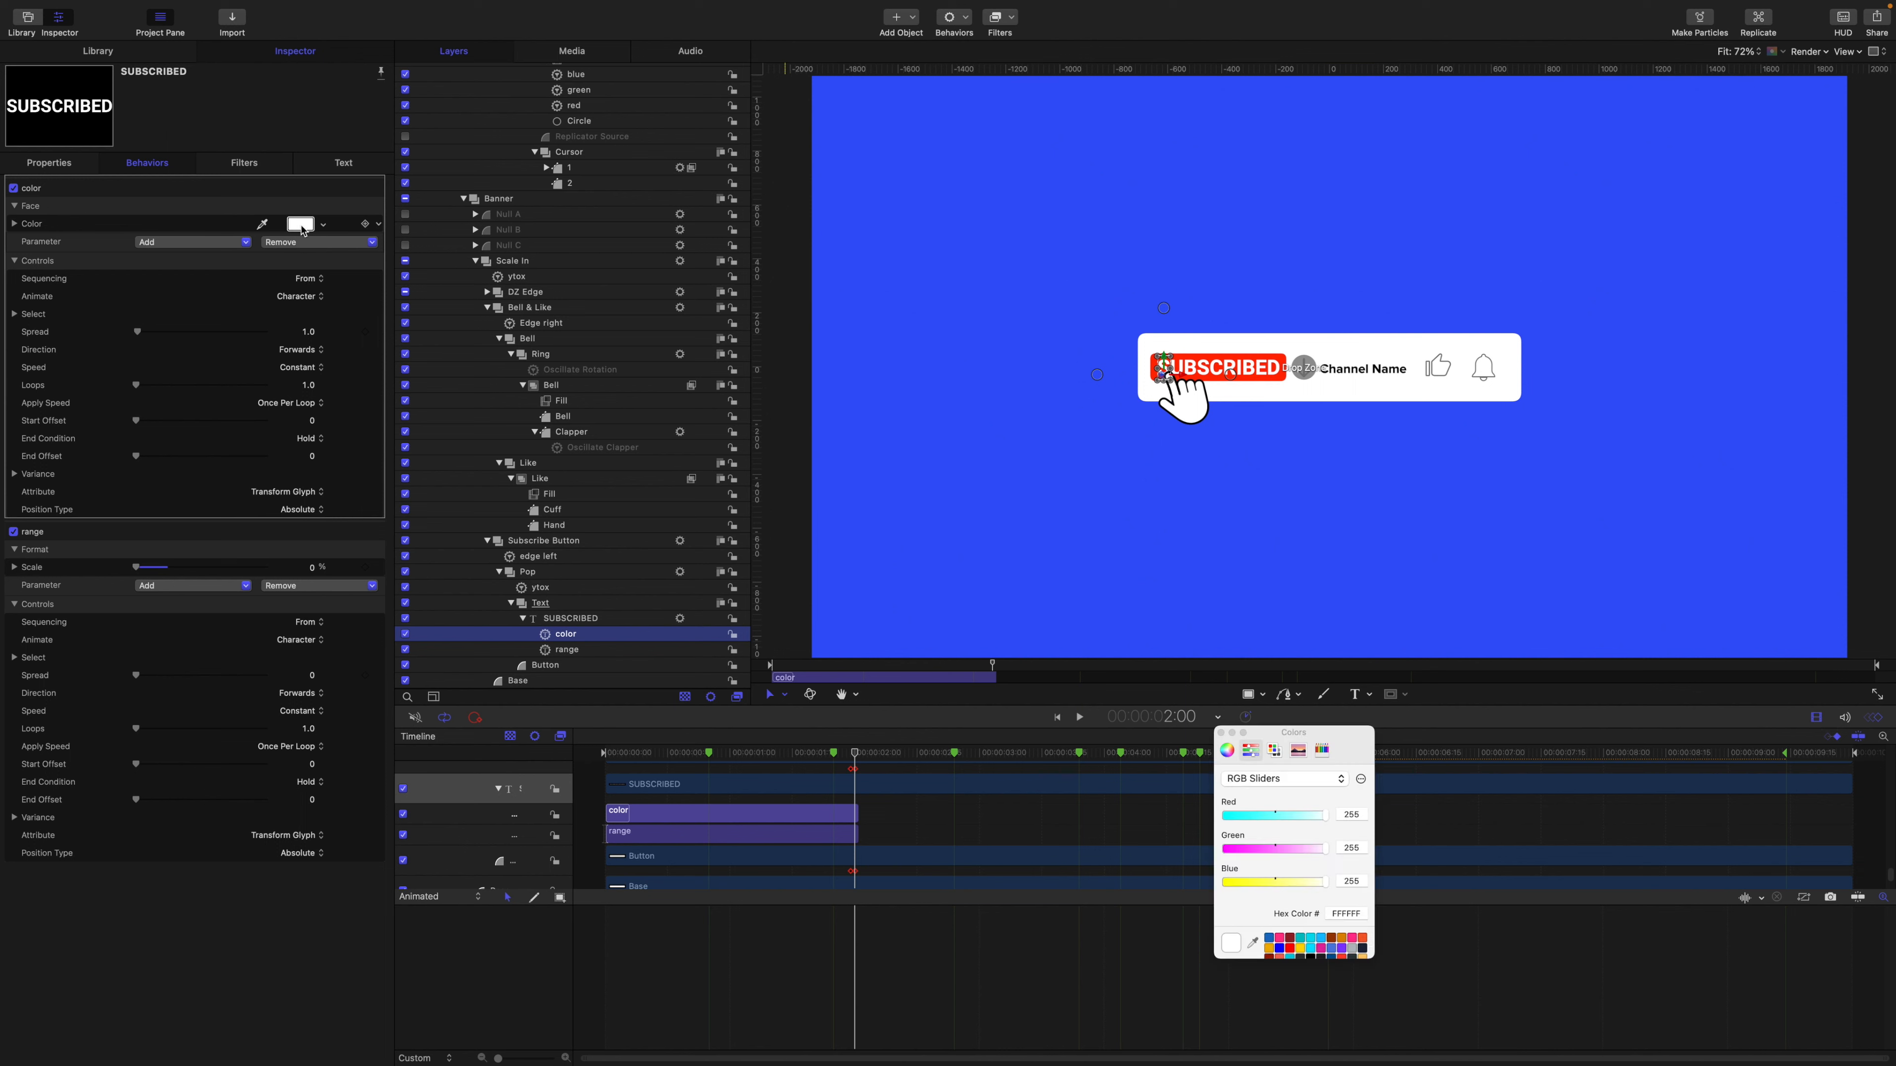
left_click(1283, 912)
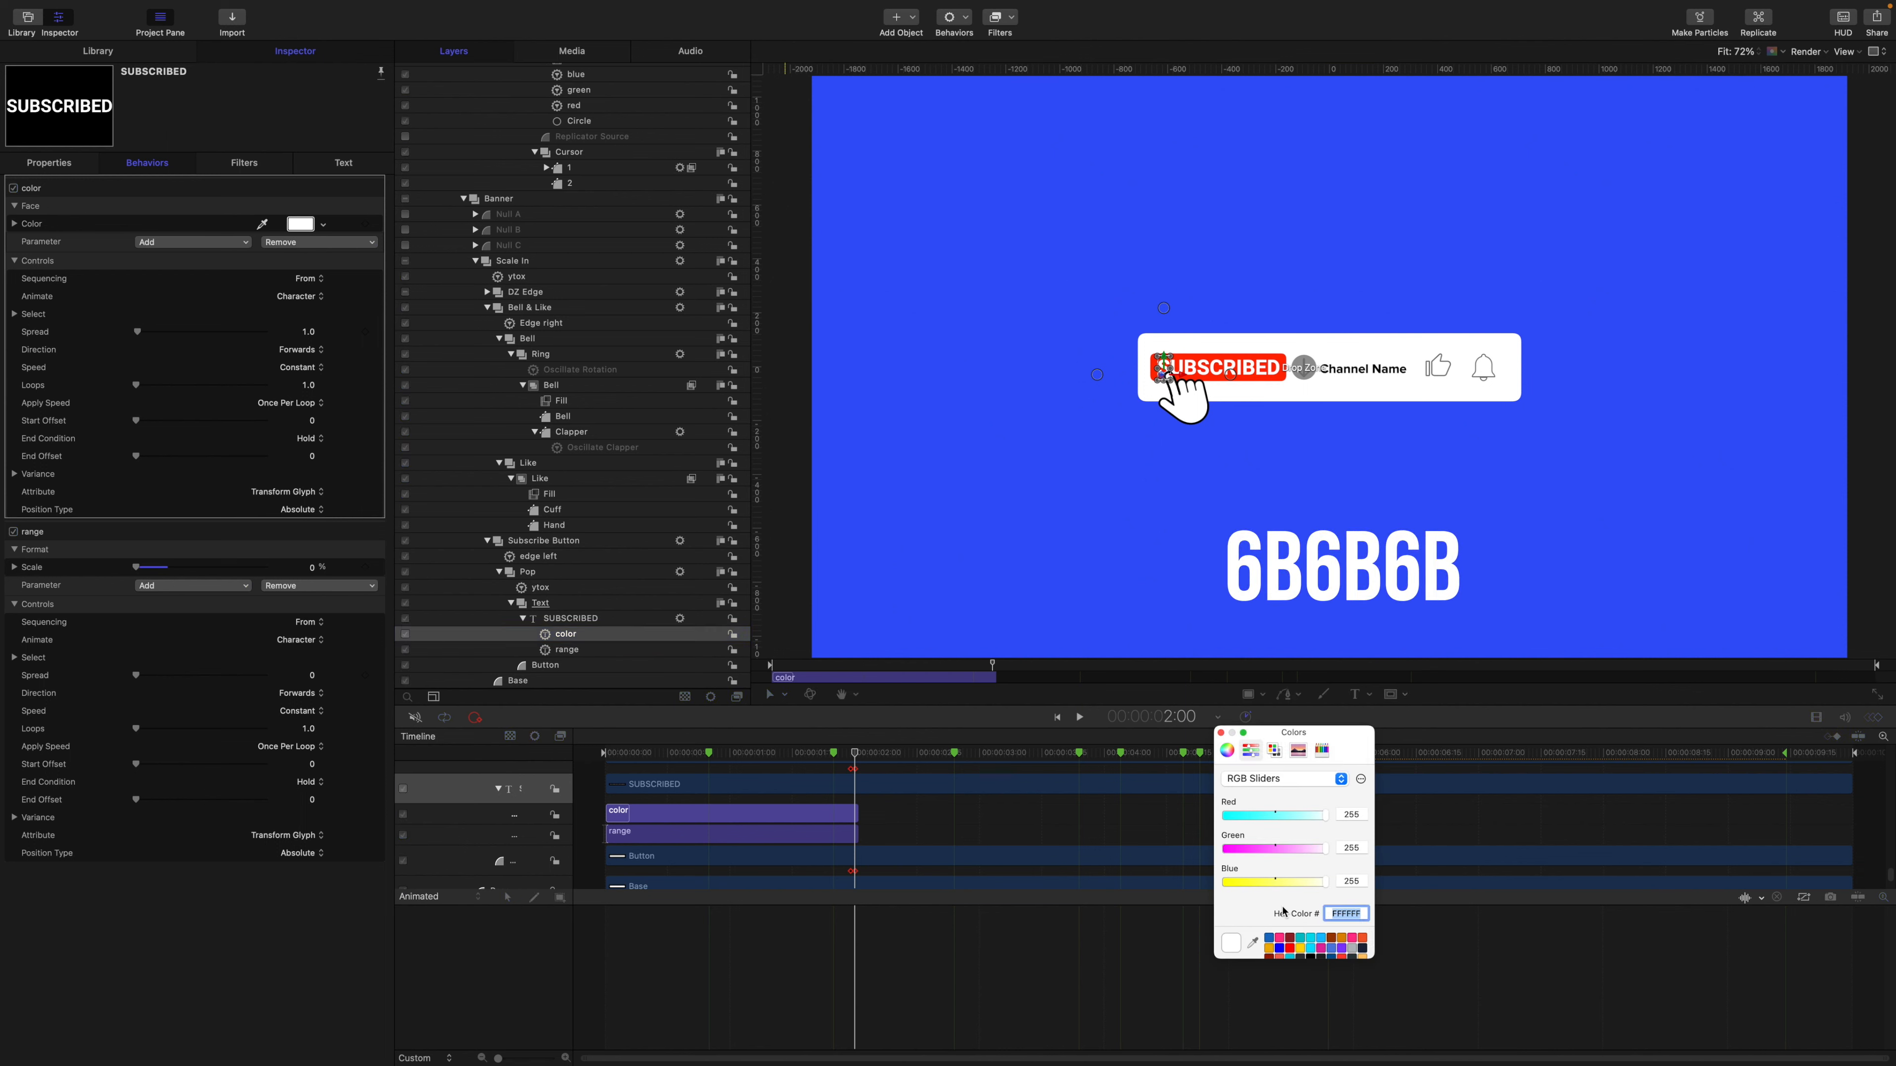
type("6b6b6b")
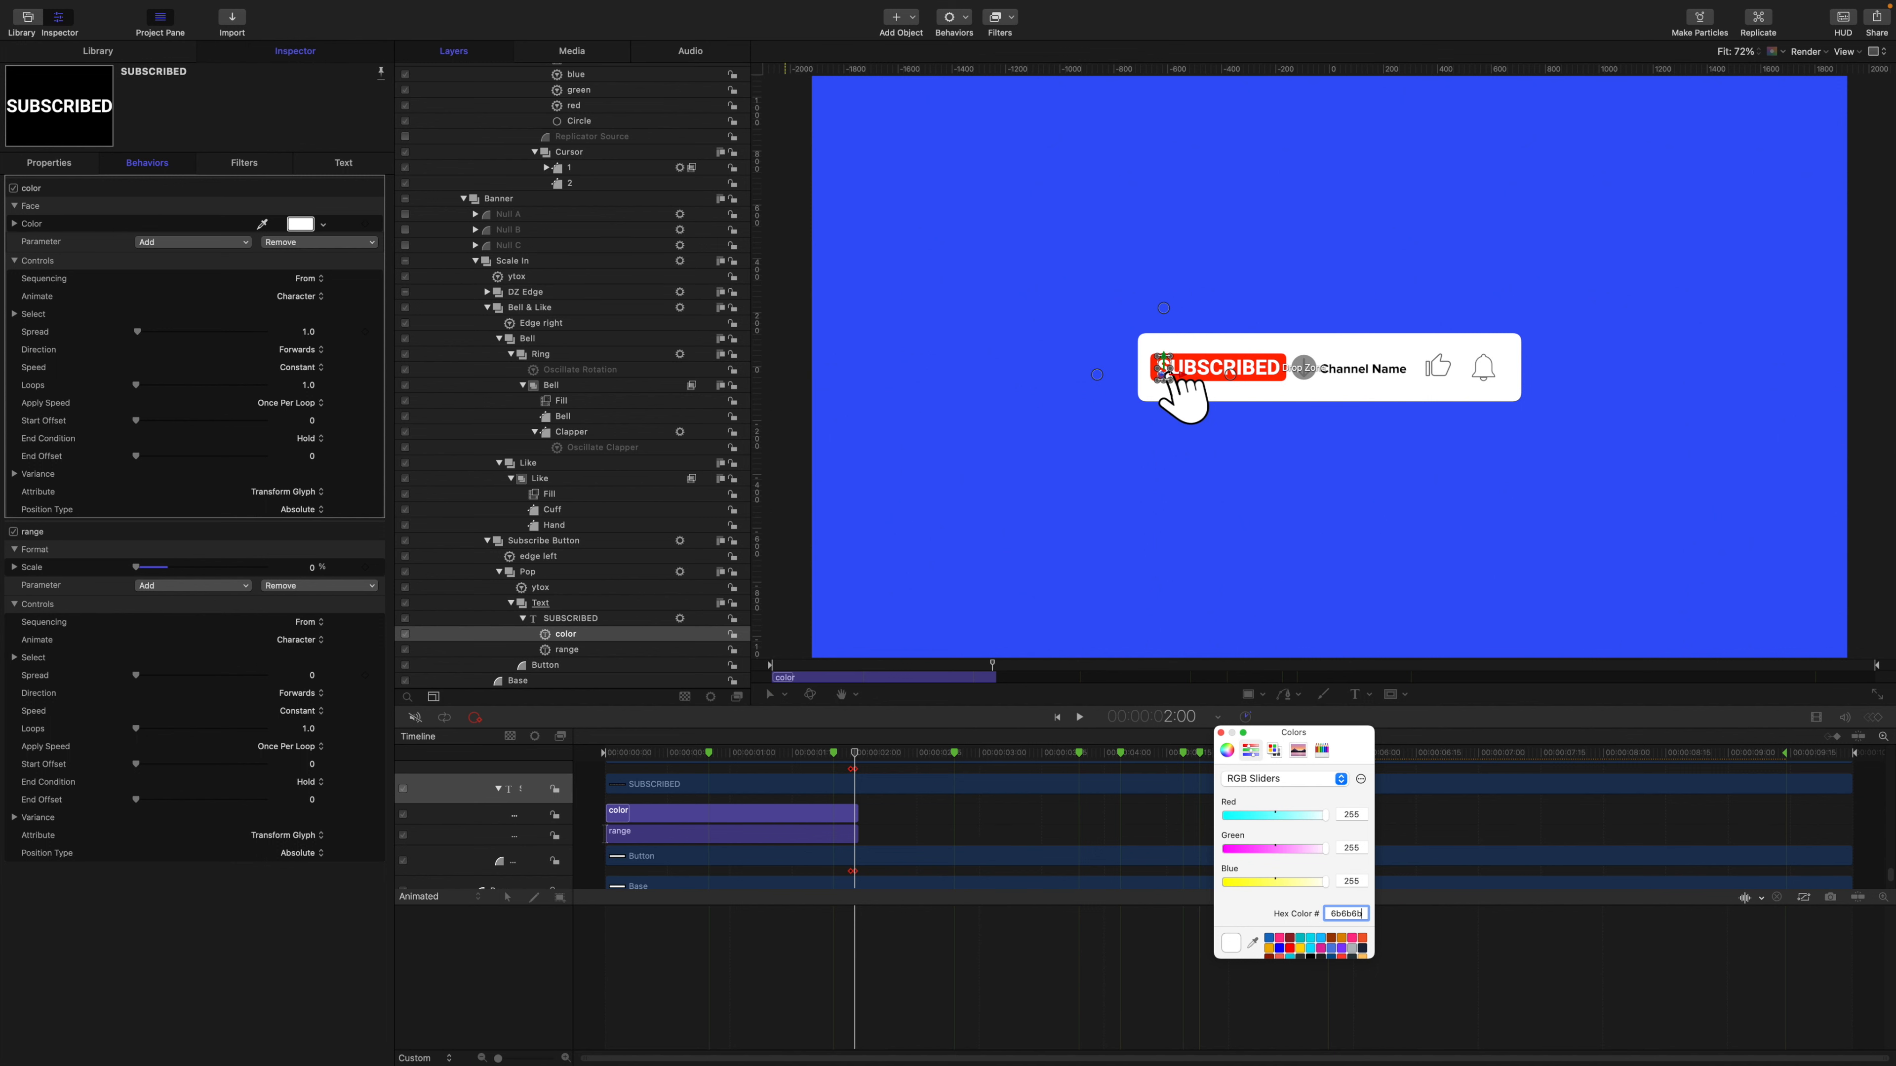
key("Return")
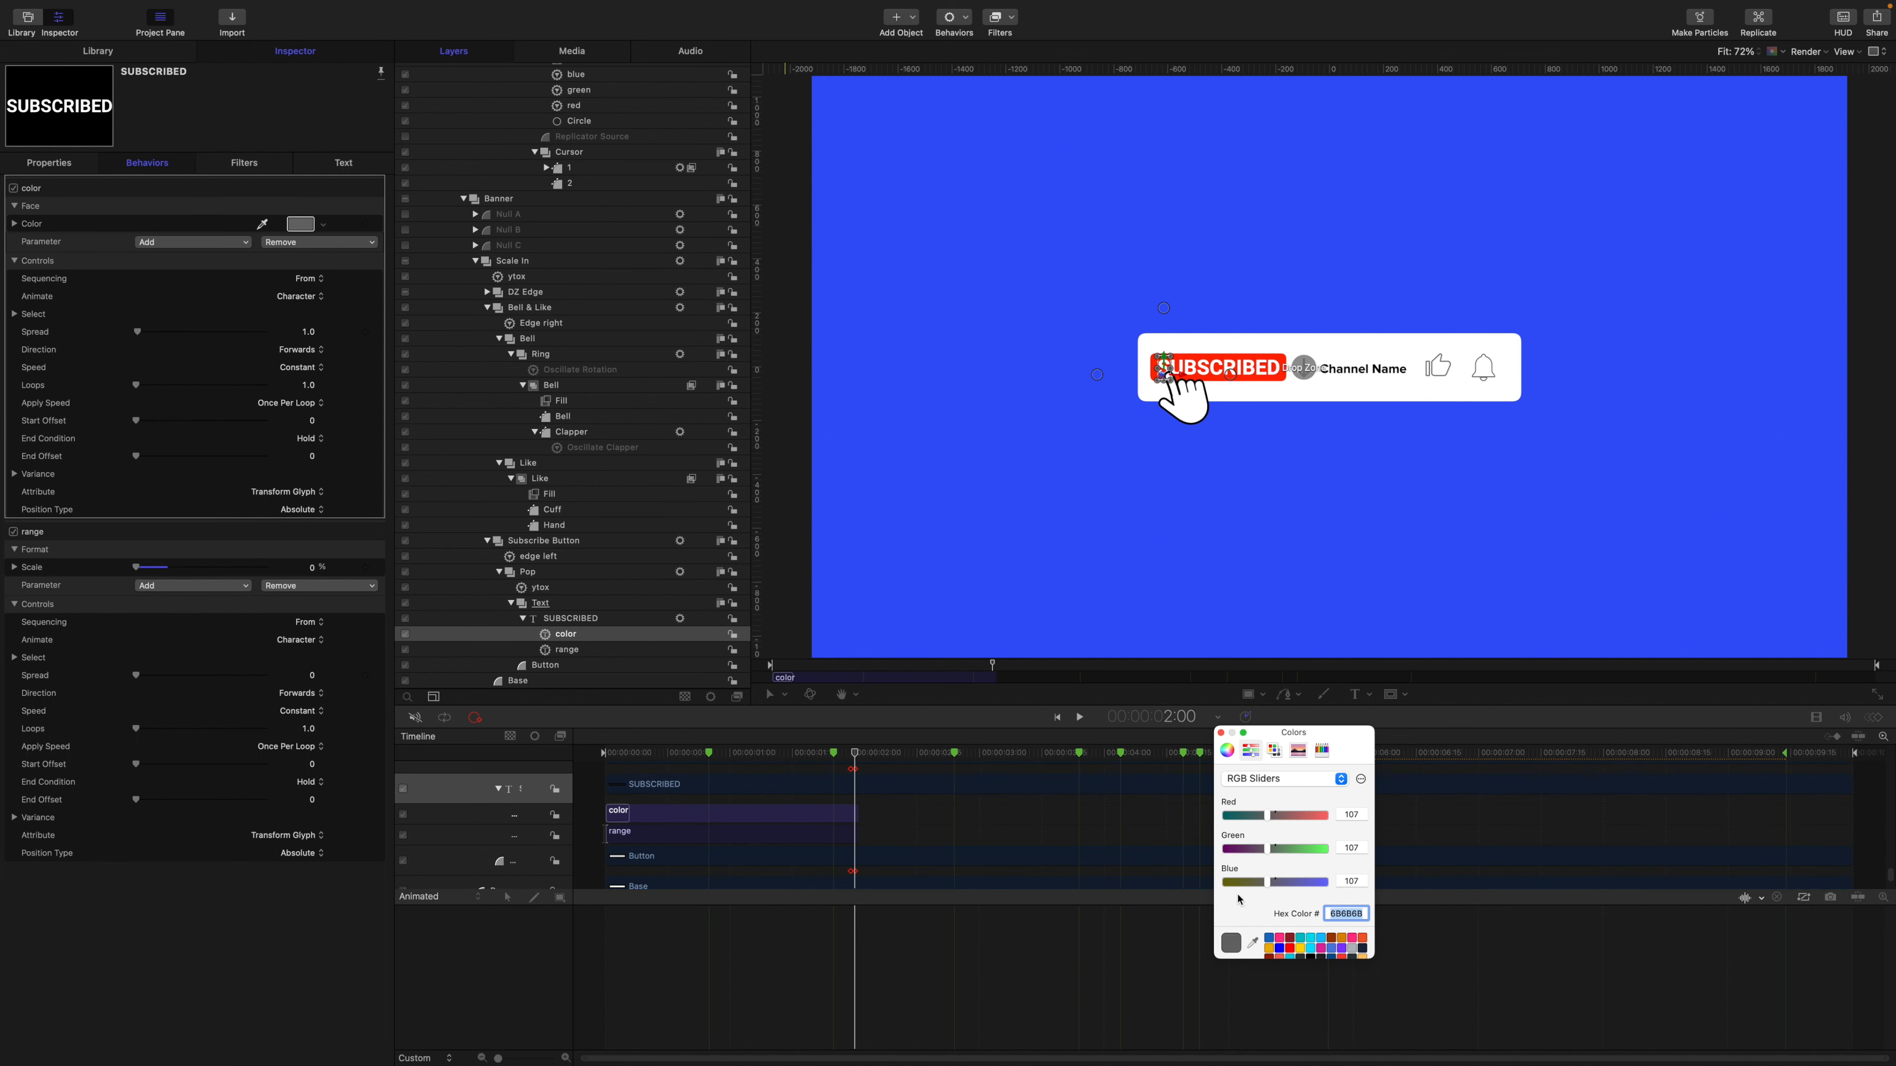
Set the color behavior's Spread to 100 and its Start Offset to 59.
left_click(1220, 733)
mouse_move(856, 758)
left_mouse_down()
mouse_move(743, 743)
mouse_move(853, 767)
left_mouse_up()
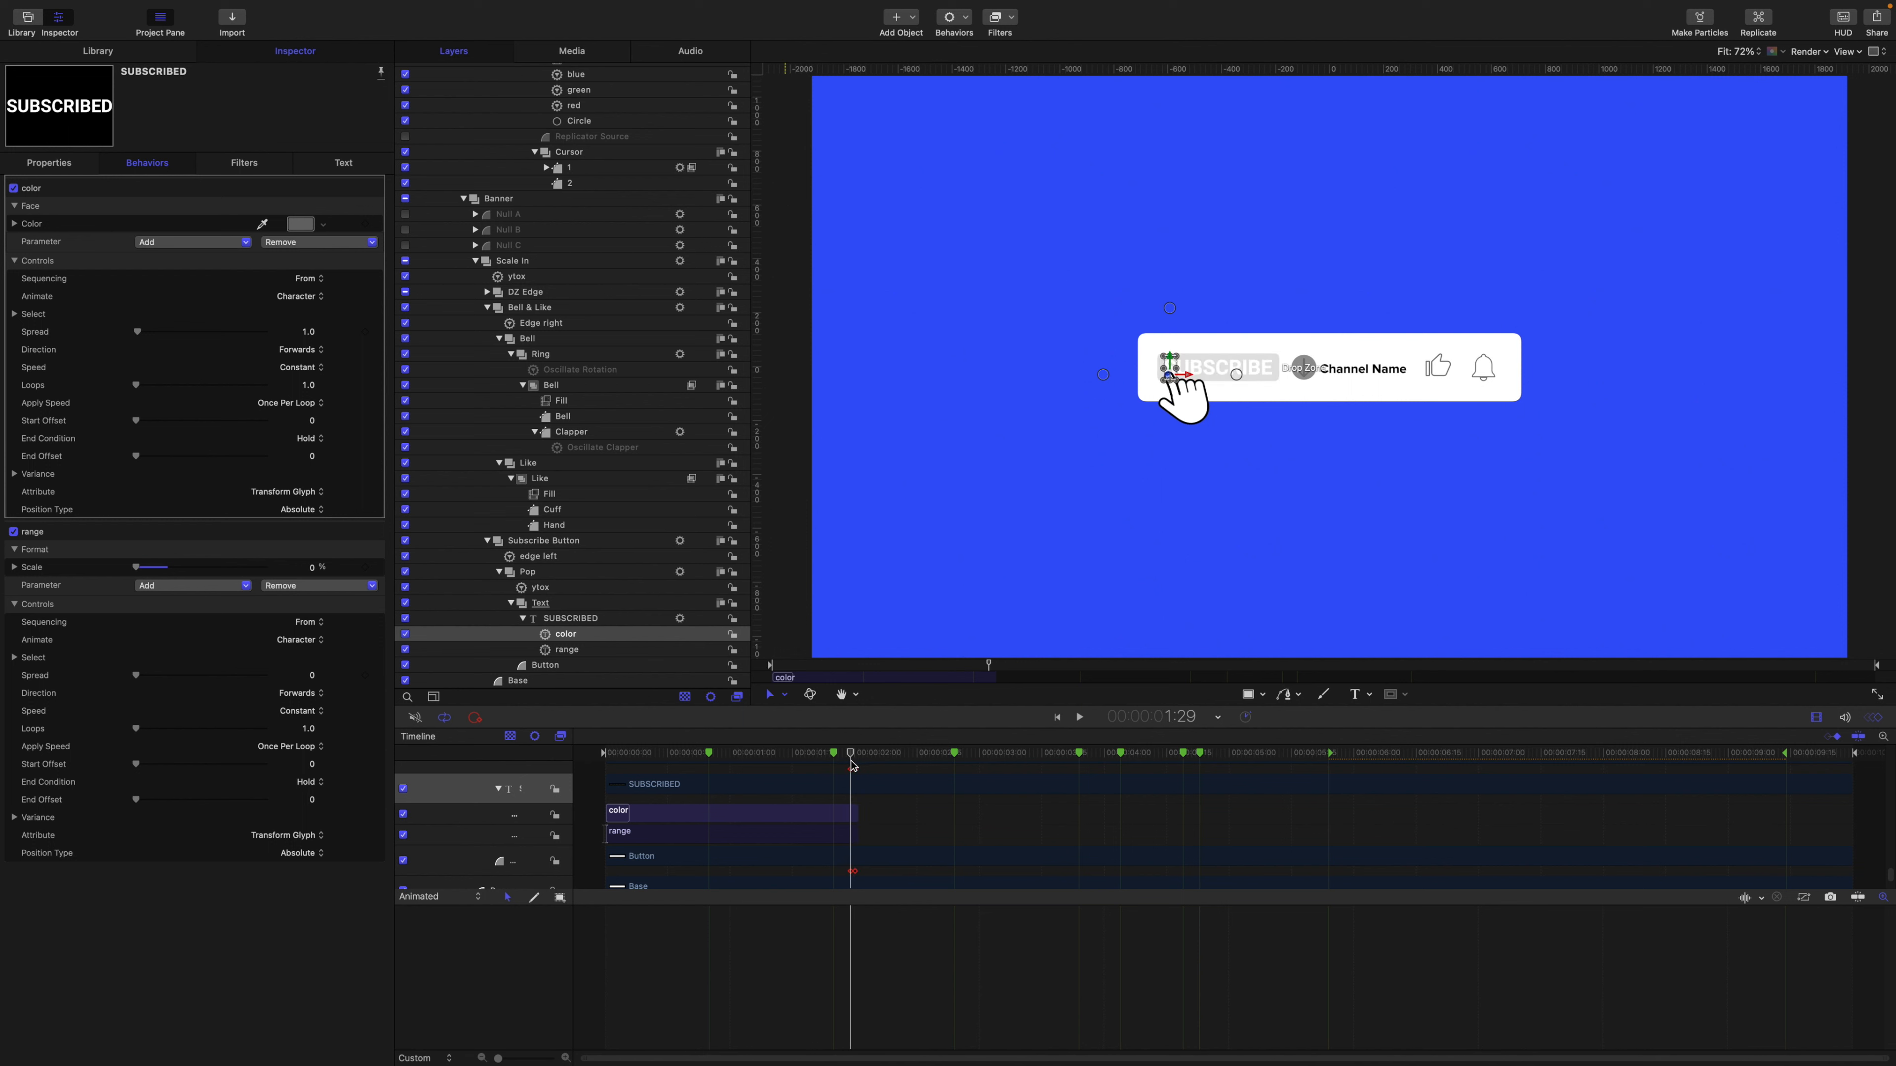
left_click_drag(853, 764, 855, 765)
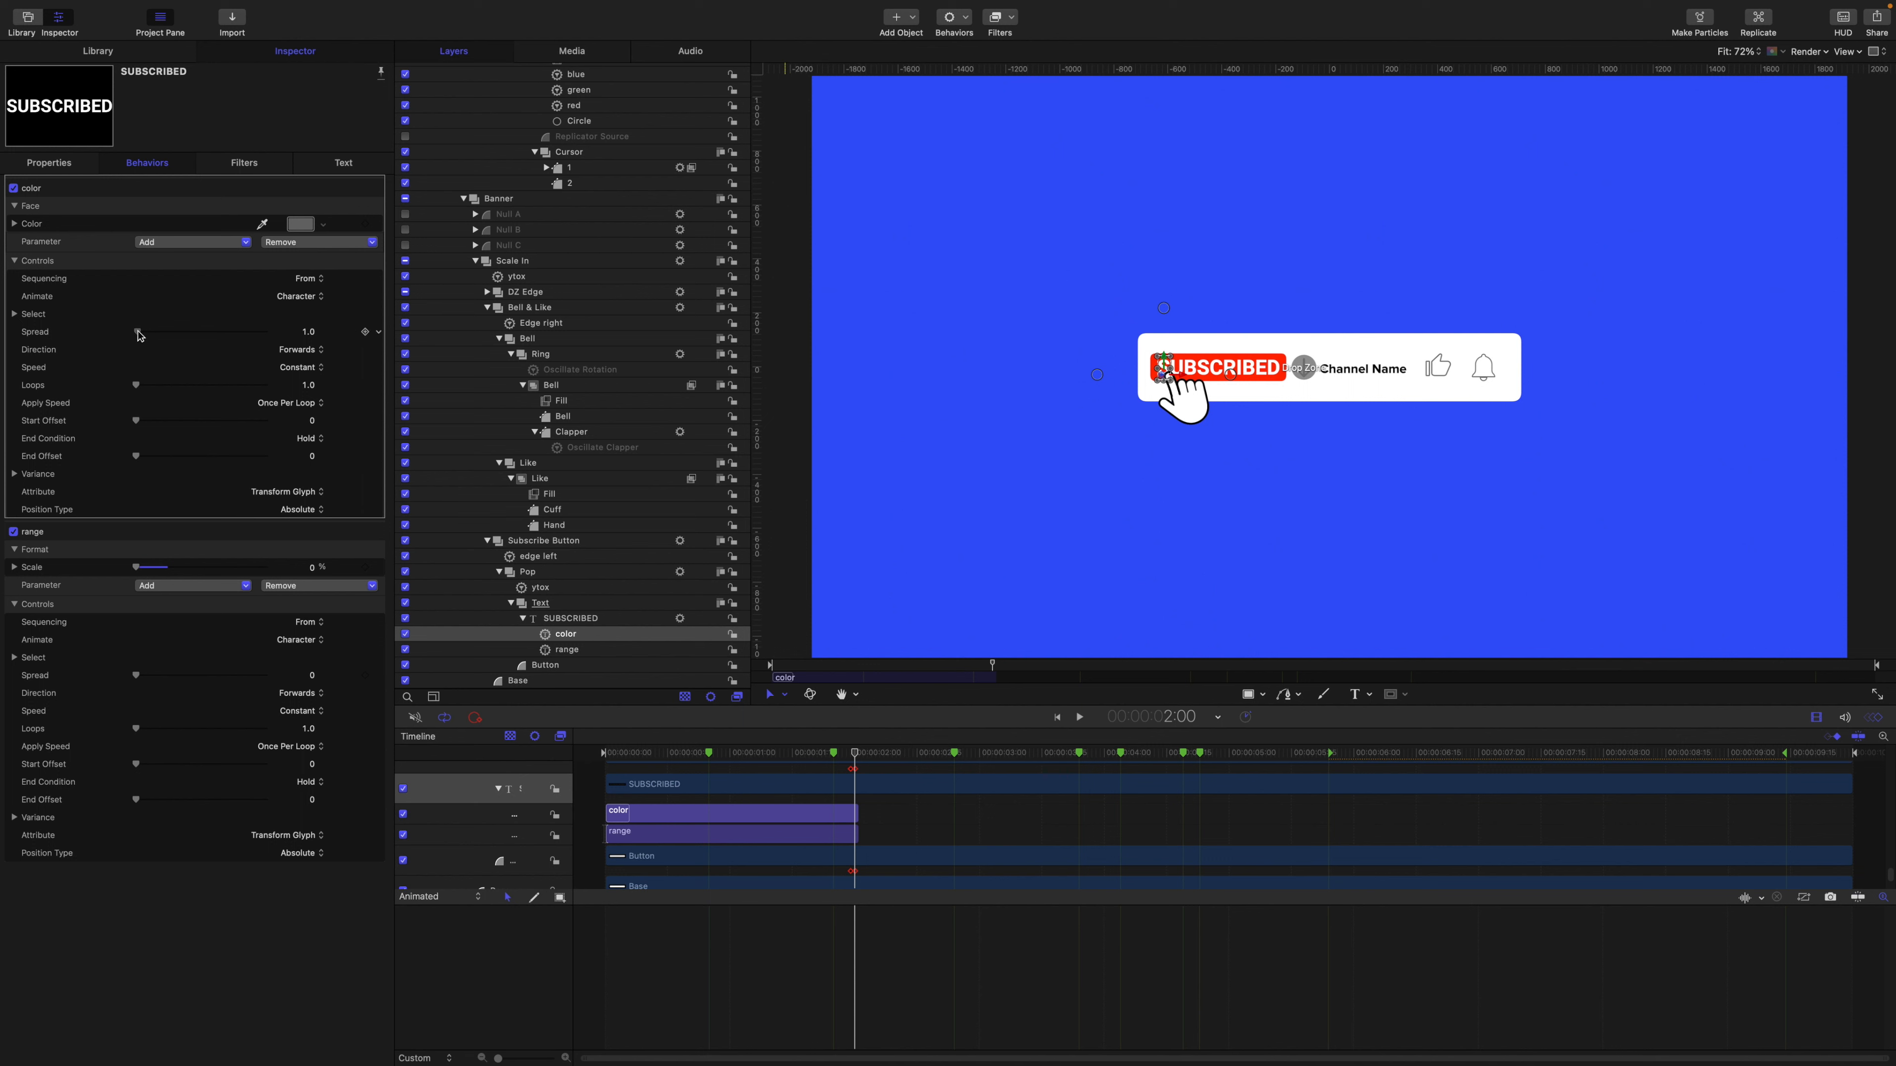
left_click_drag(140, 336, 267, 334)
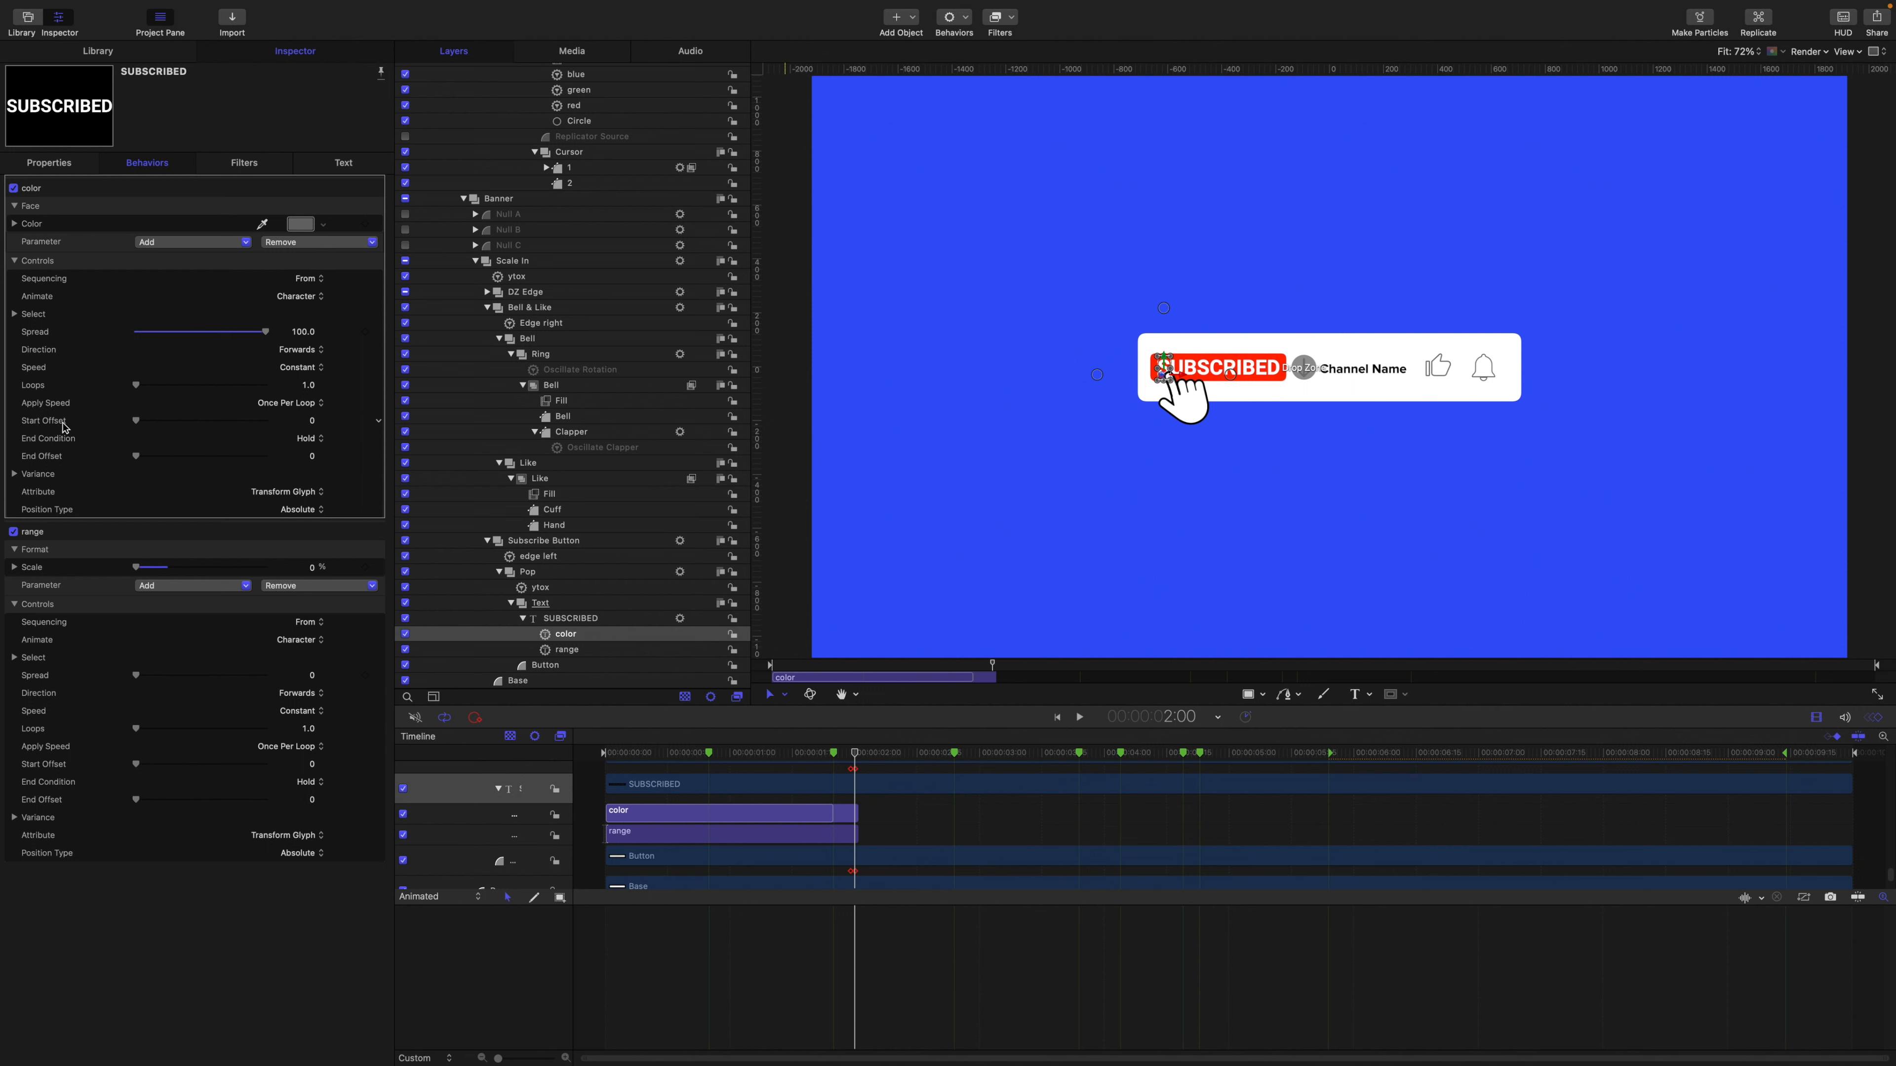
left_click(312, 422)
key("Return")
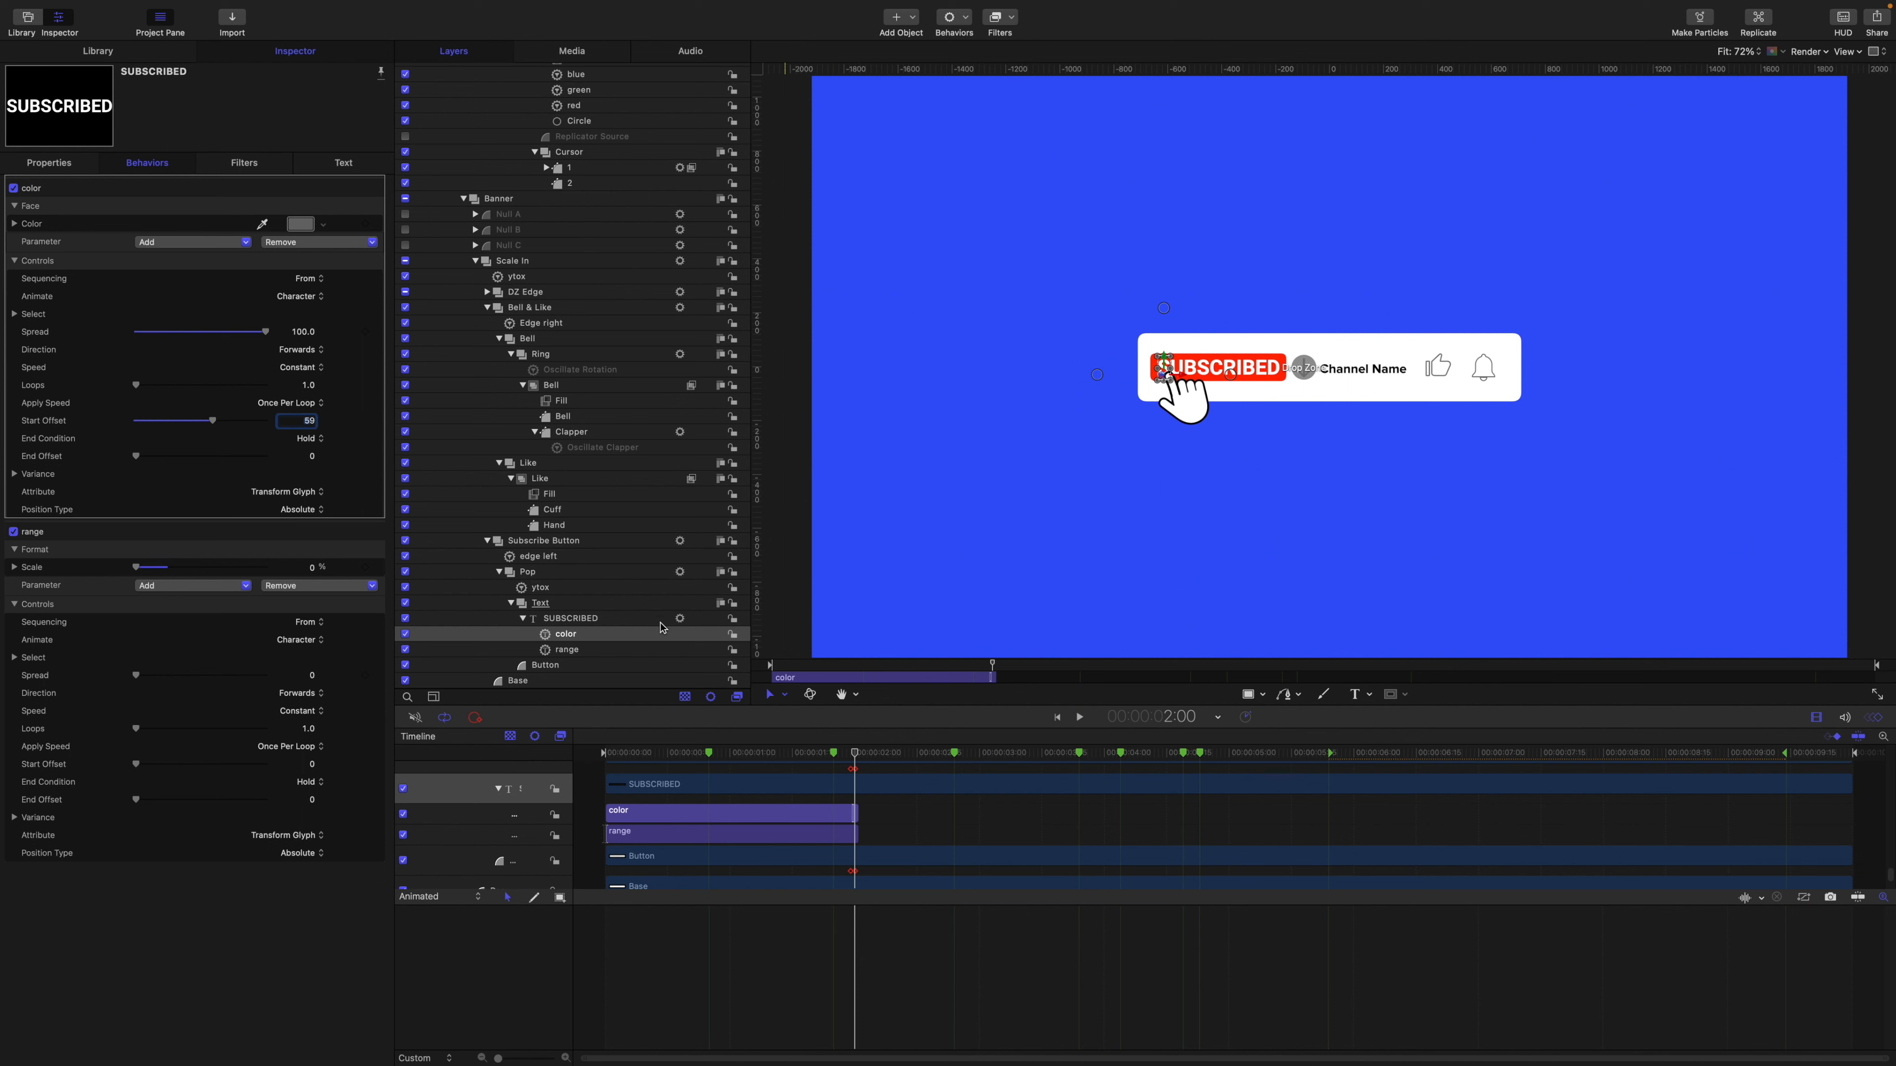
Play the animation through the button click to check the text color change, and return the playhead to 2:00.
left_click(851, 754)
key("space")
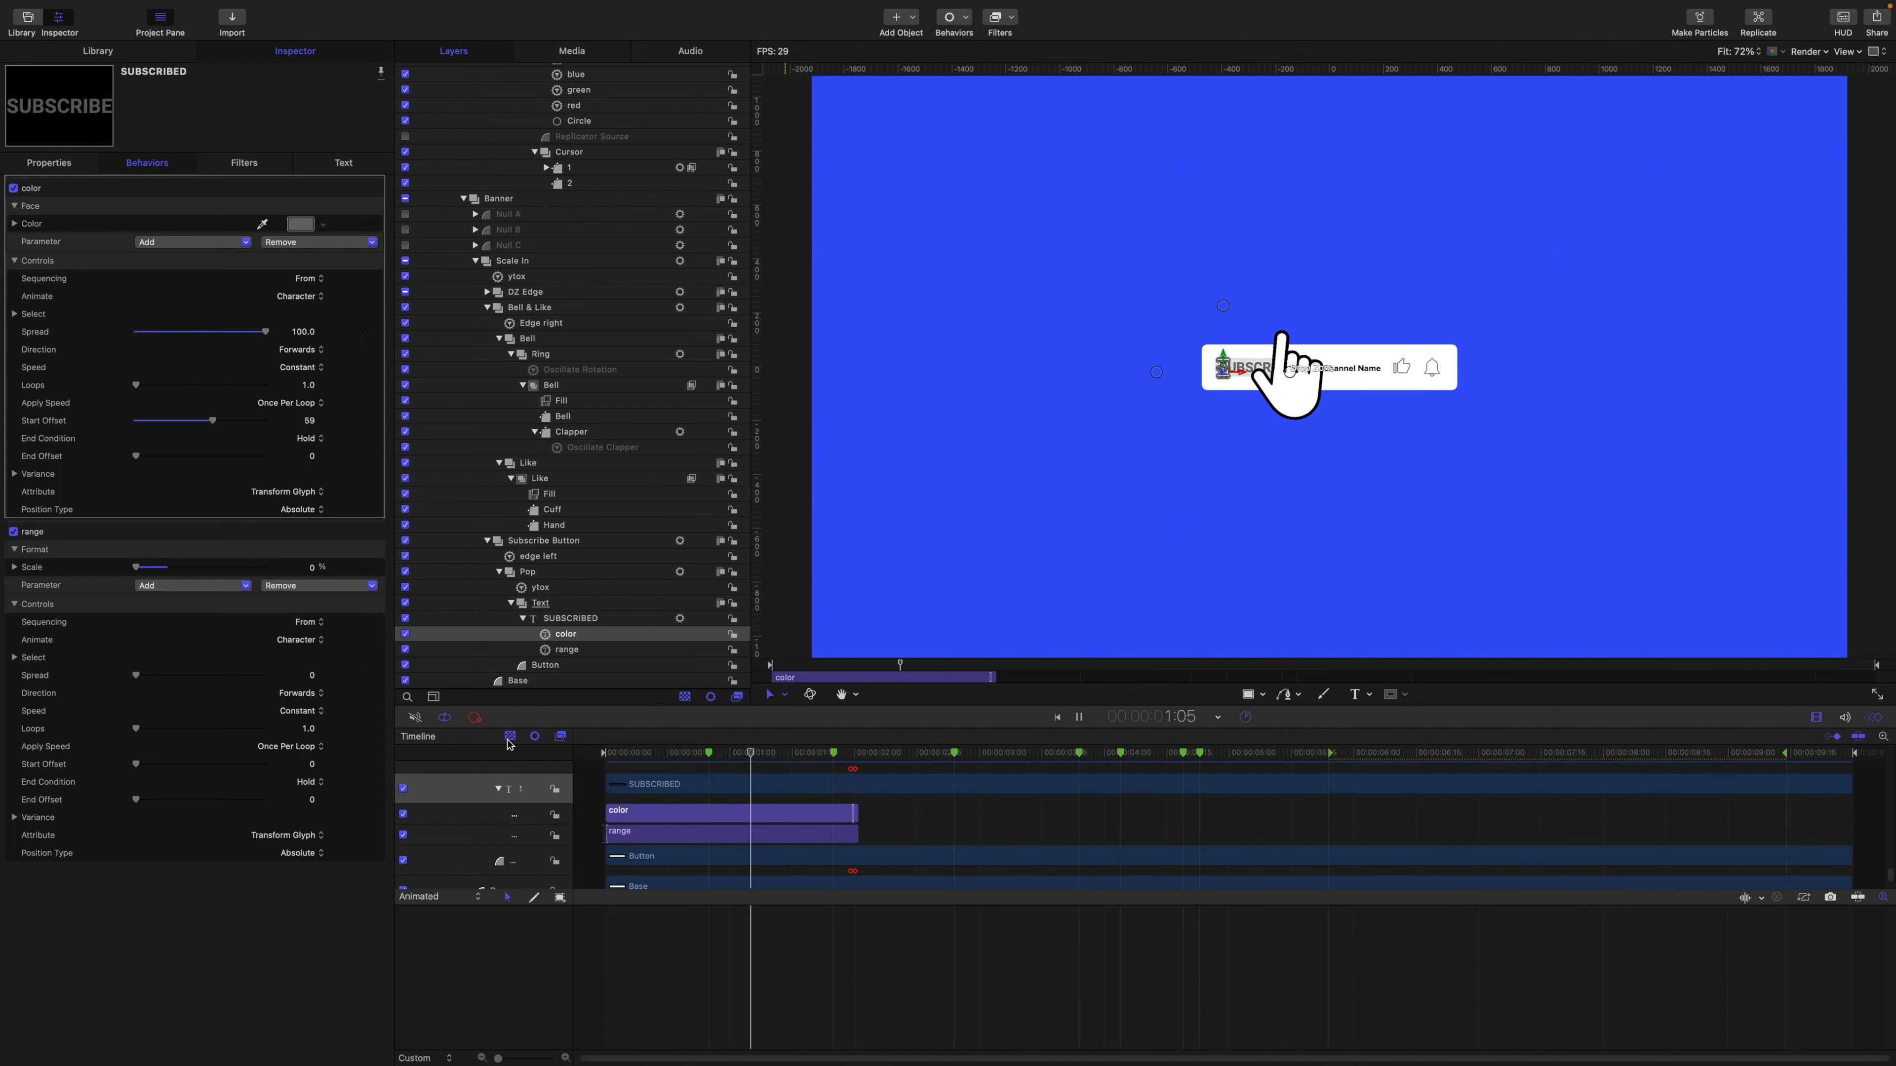
key("space")
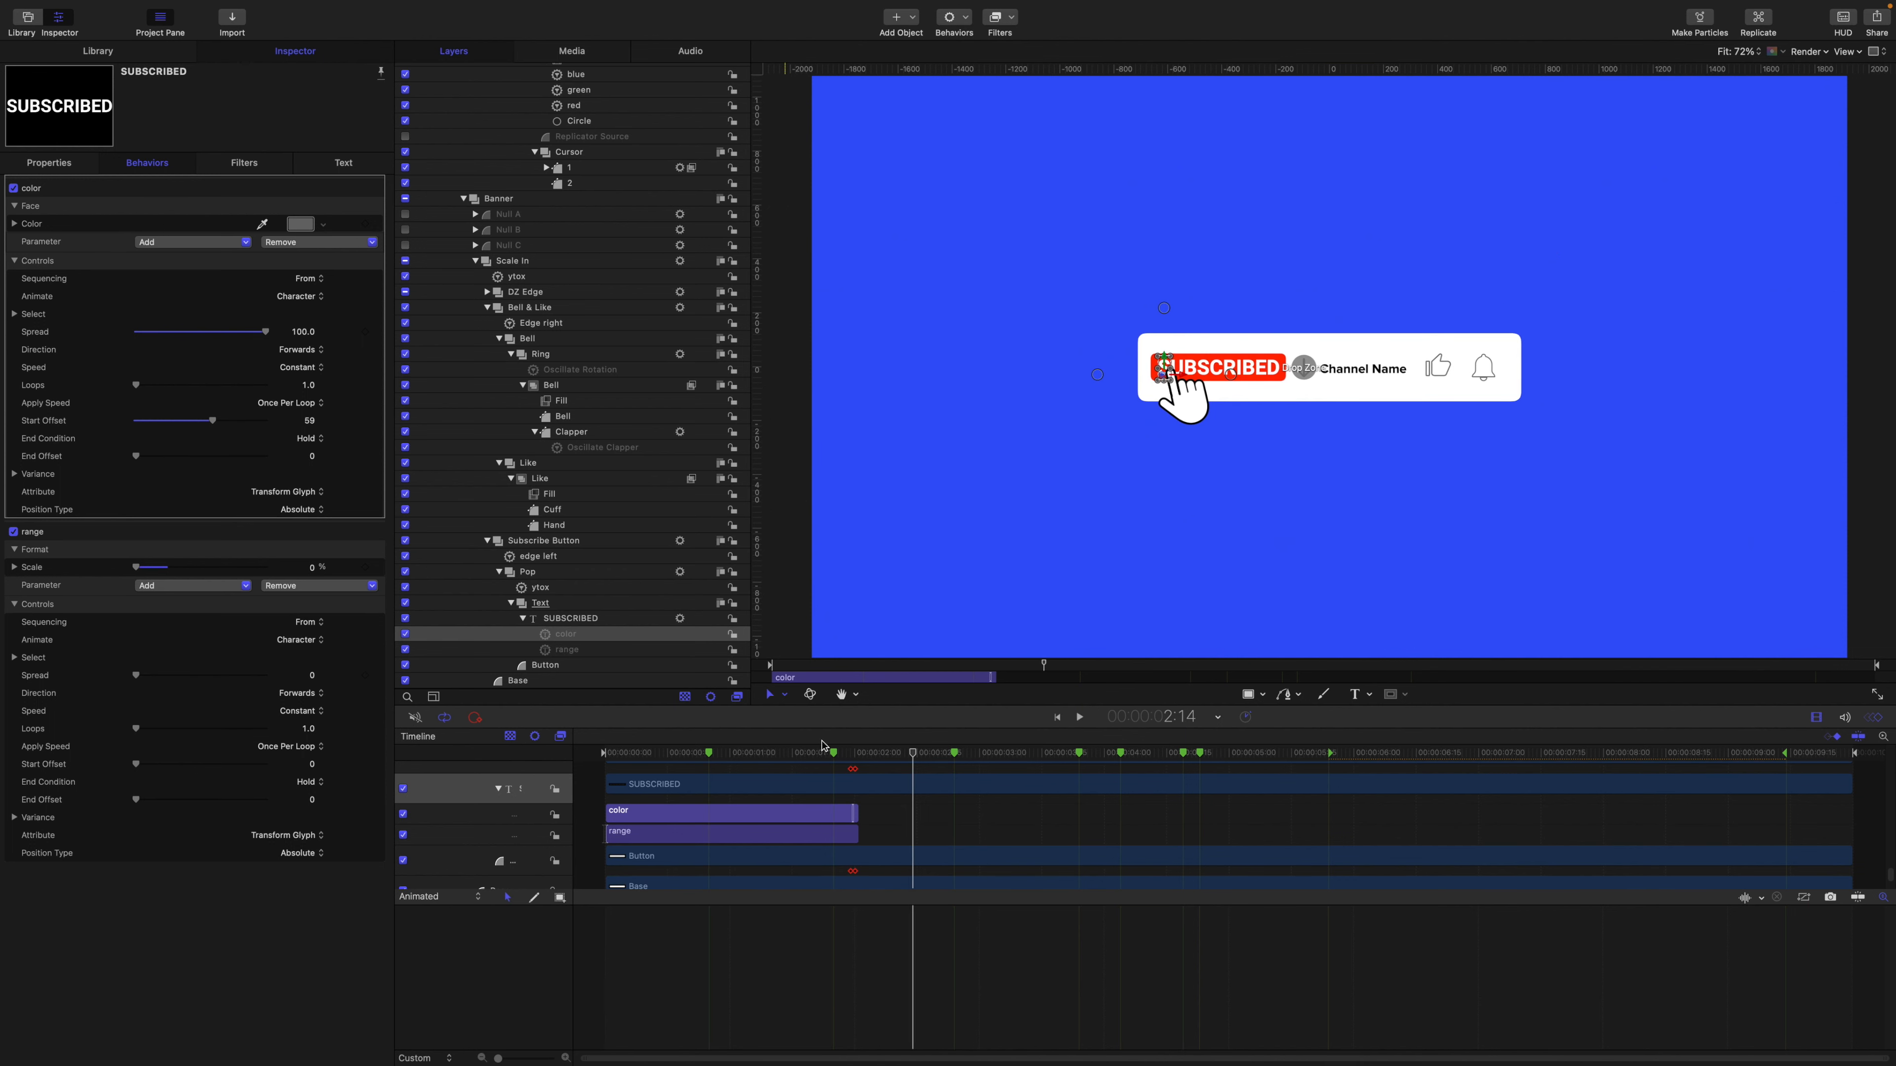
left_click(874, 756)
left_click(855, 754)
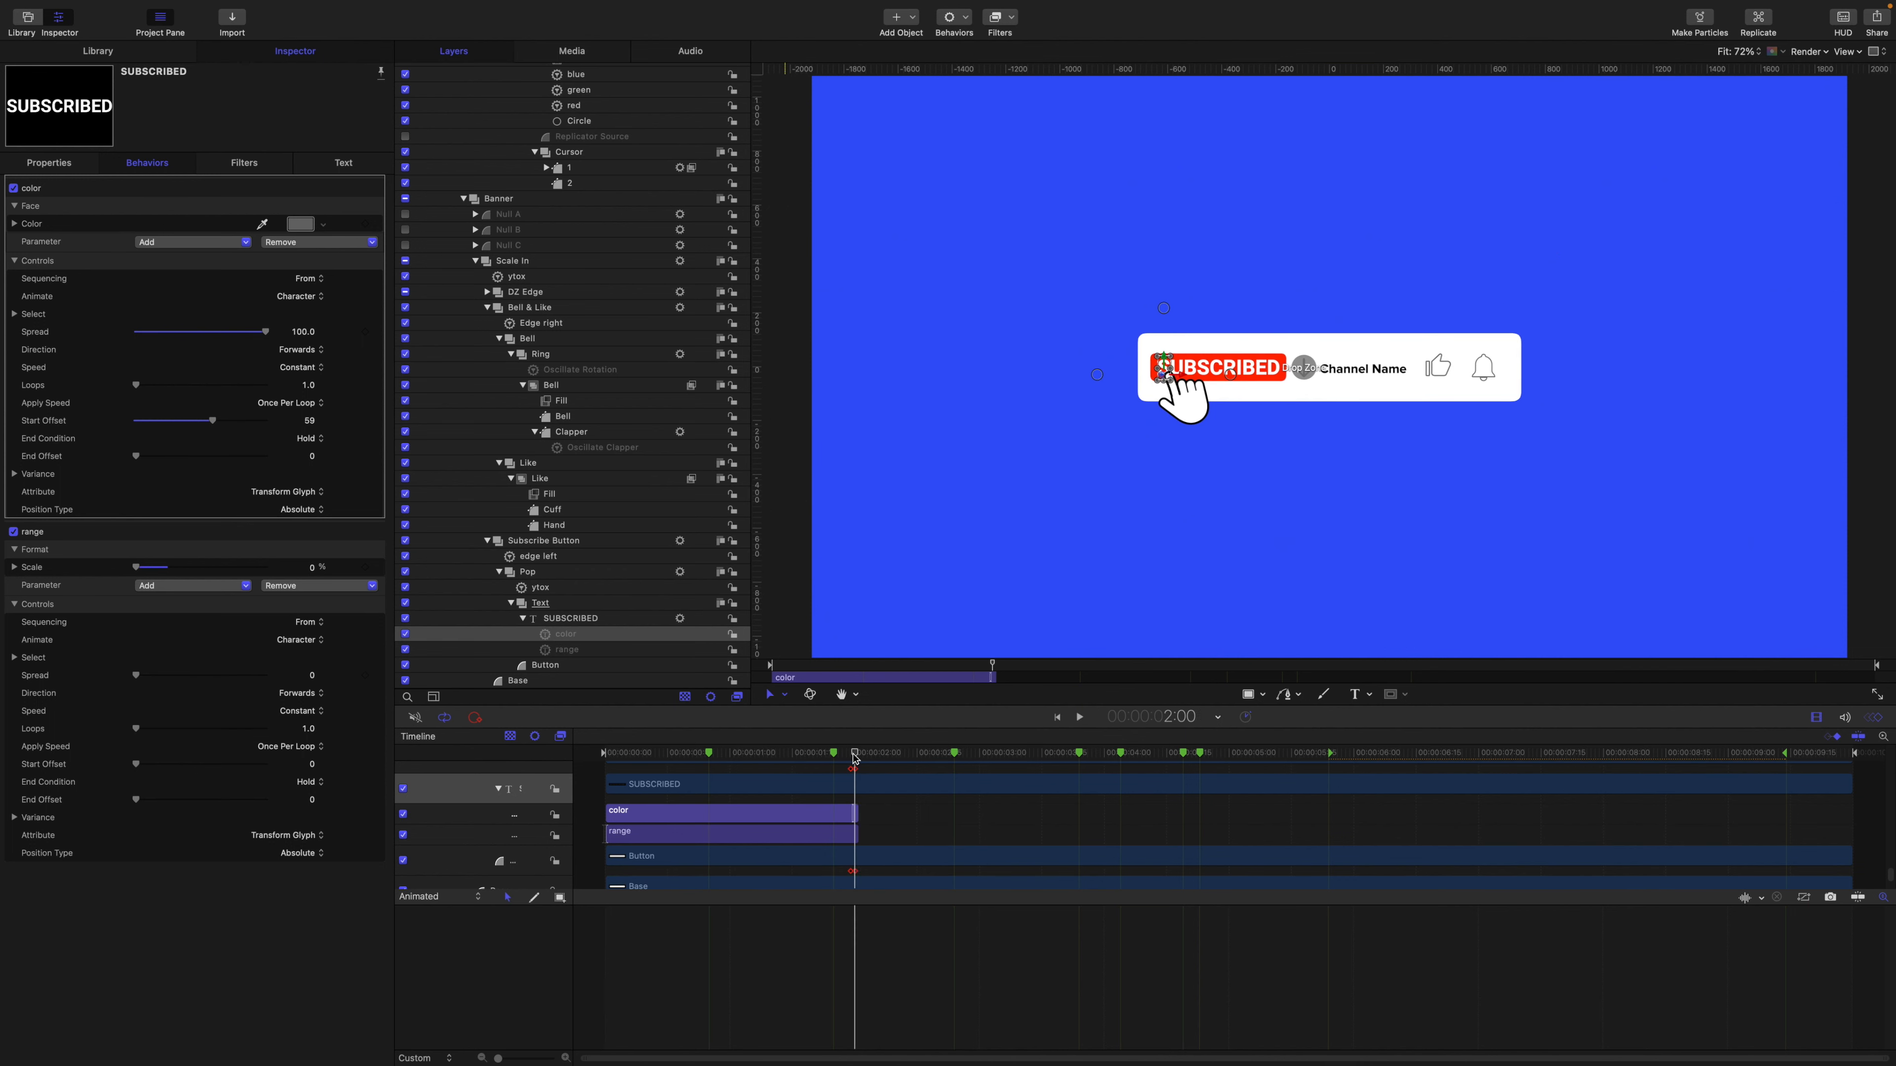
Publish the color behavior's Face Color and move the two unsorted published Color parameters under the SUBSCRIBE section.
left_click(378, 224)
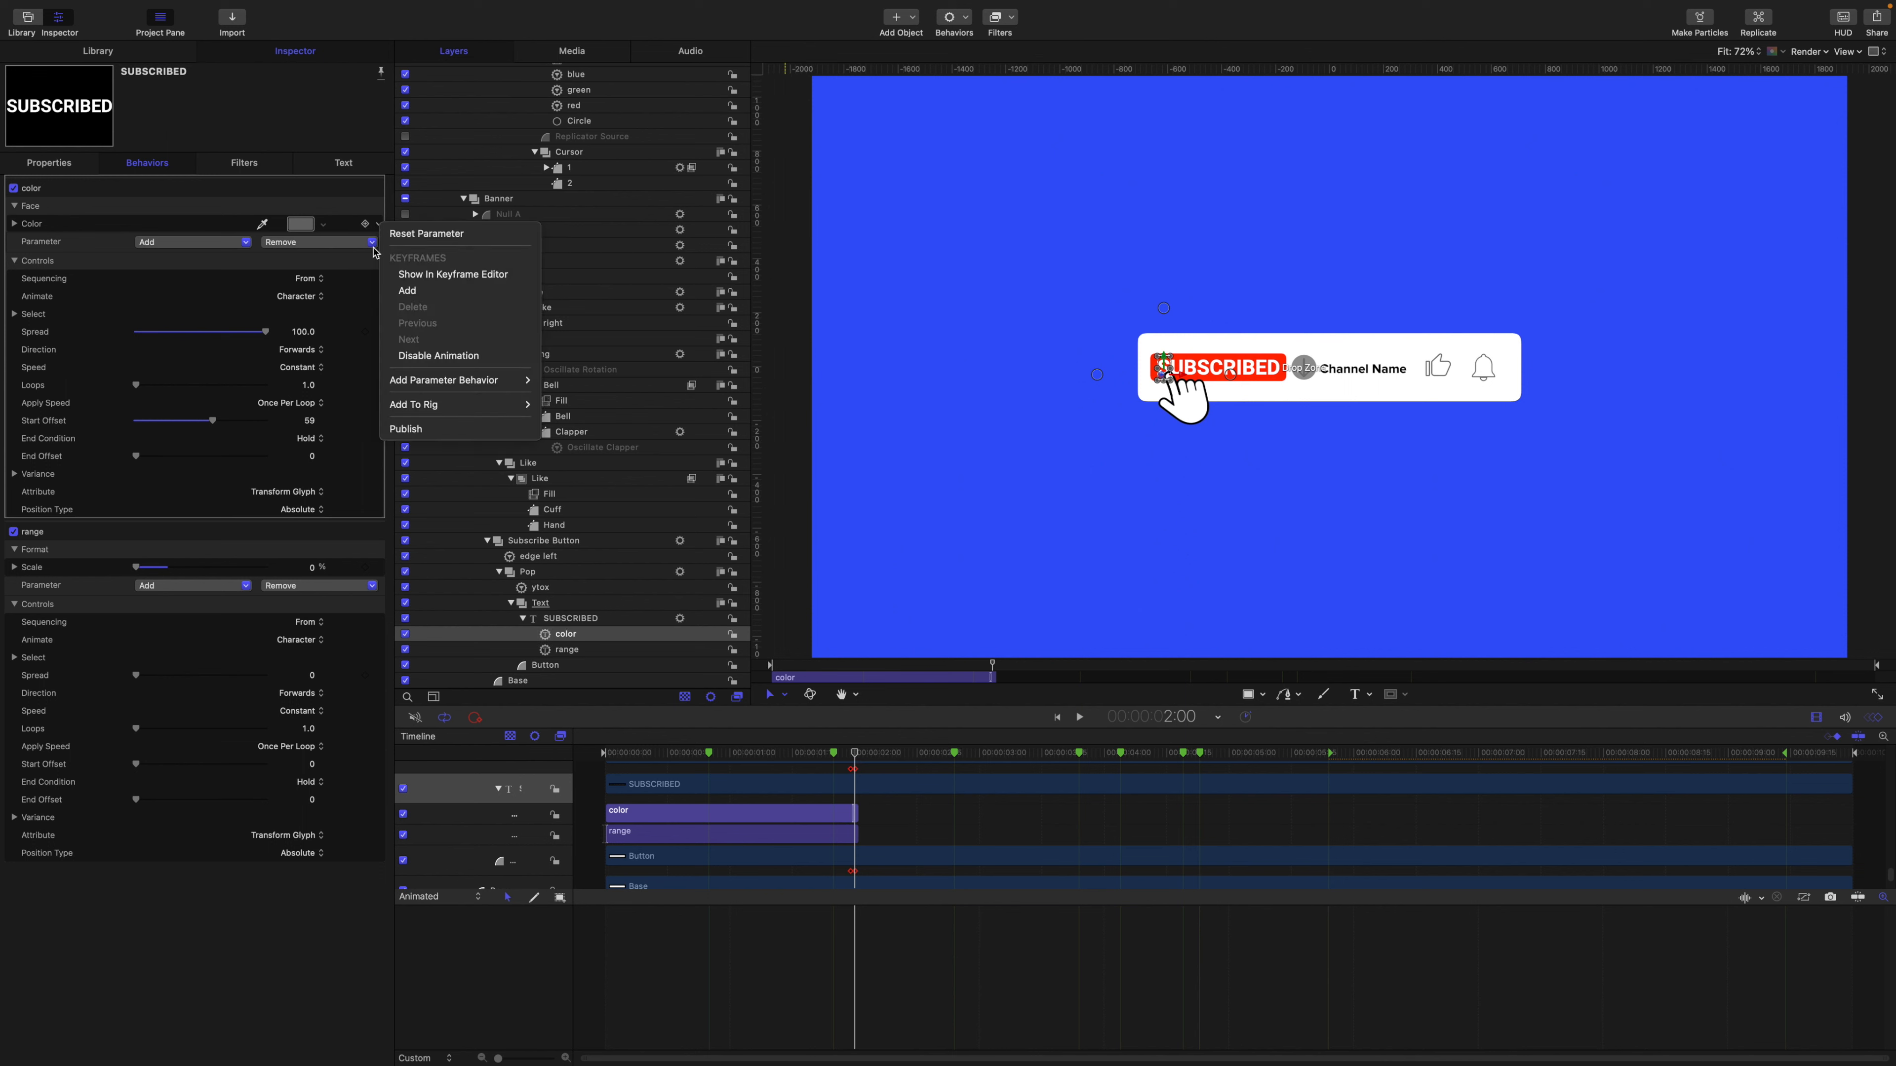
left_click(407, 430)
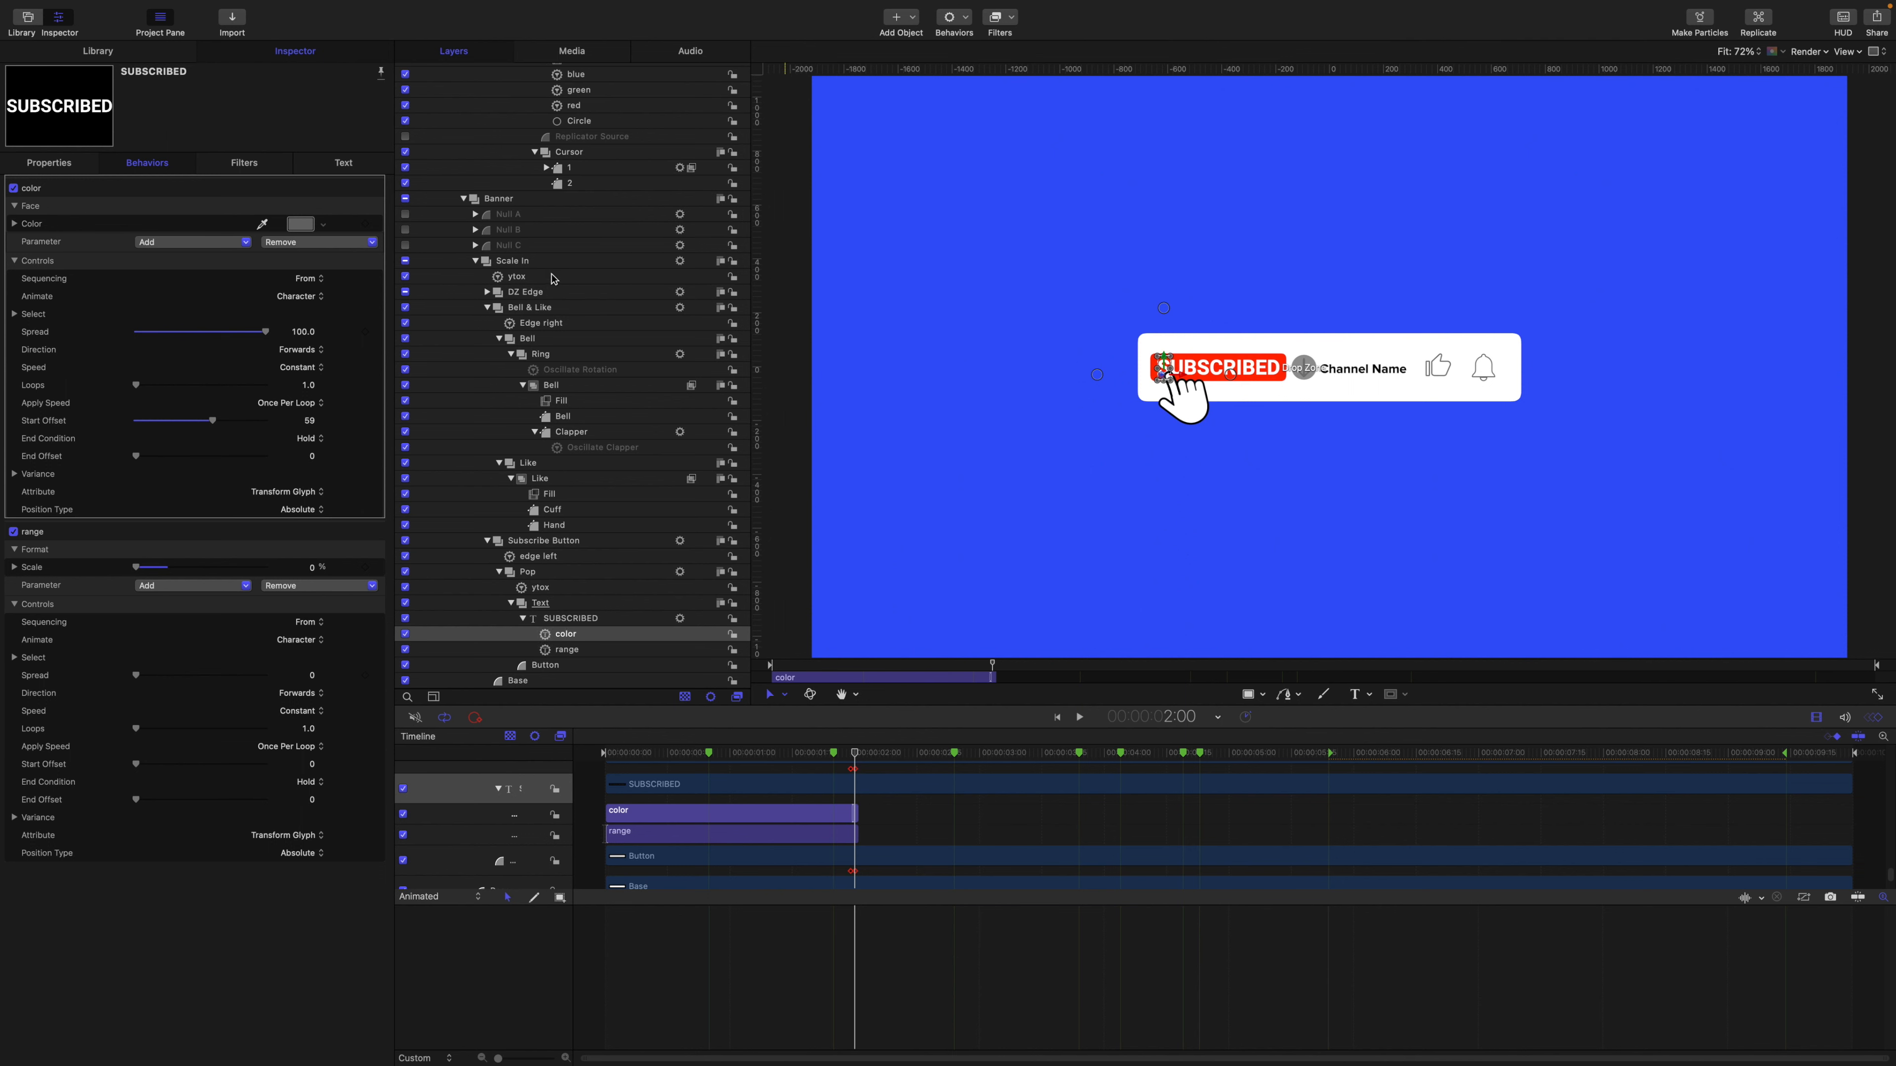
scroll(538, 224, "up", 15)
left_click(477, 73)
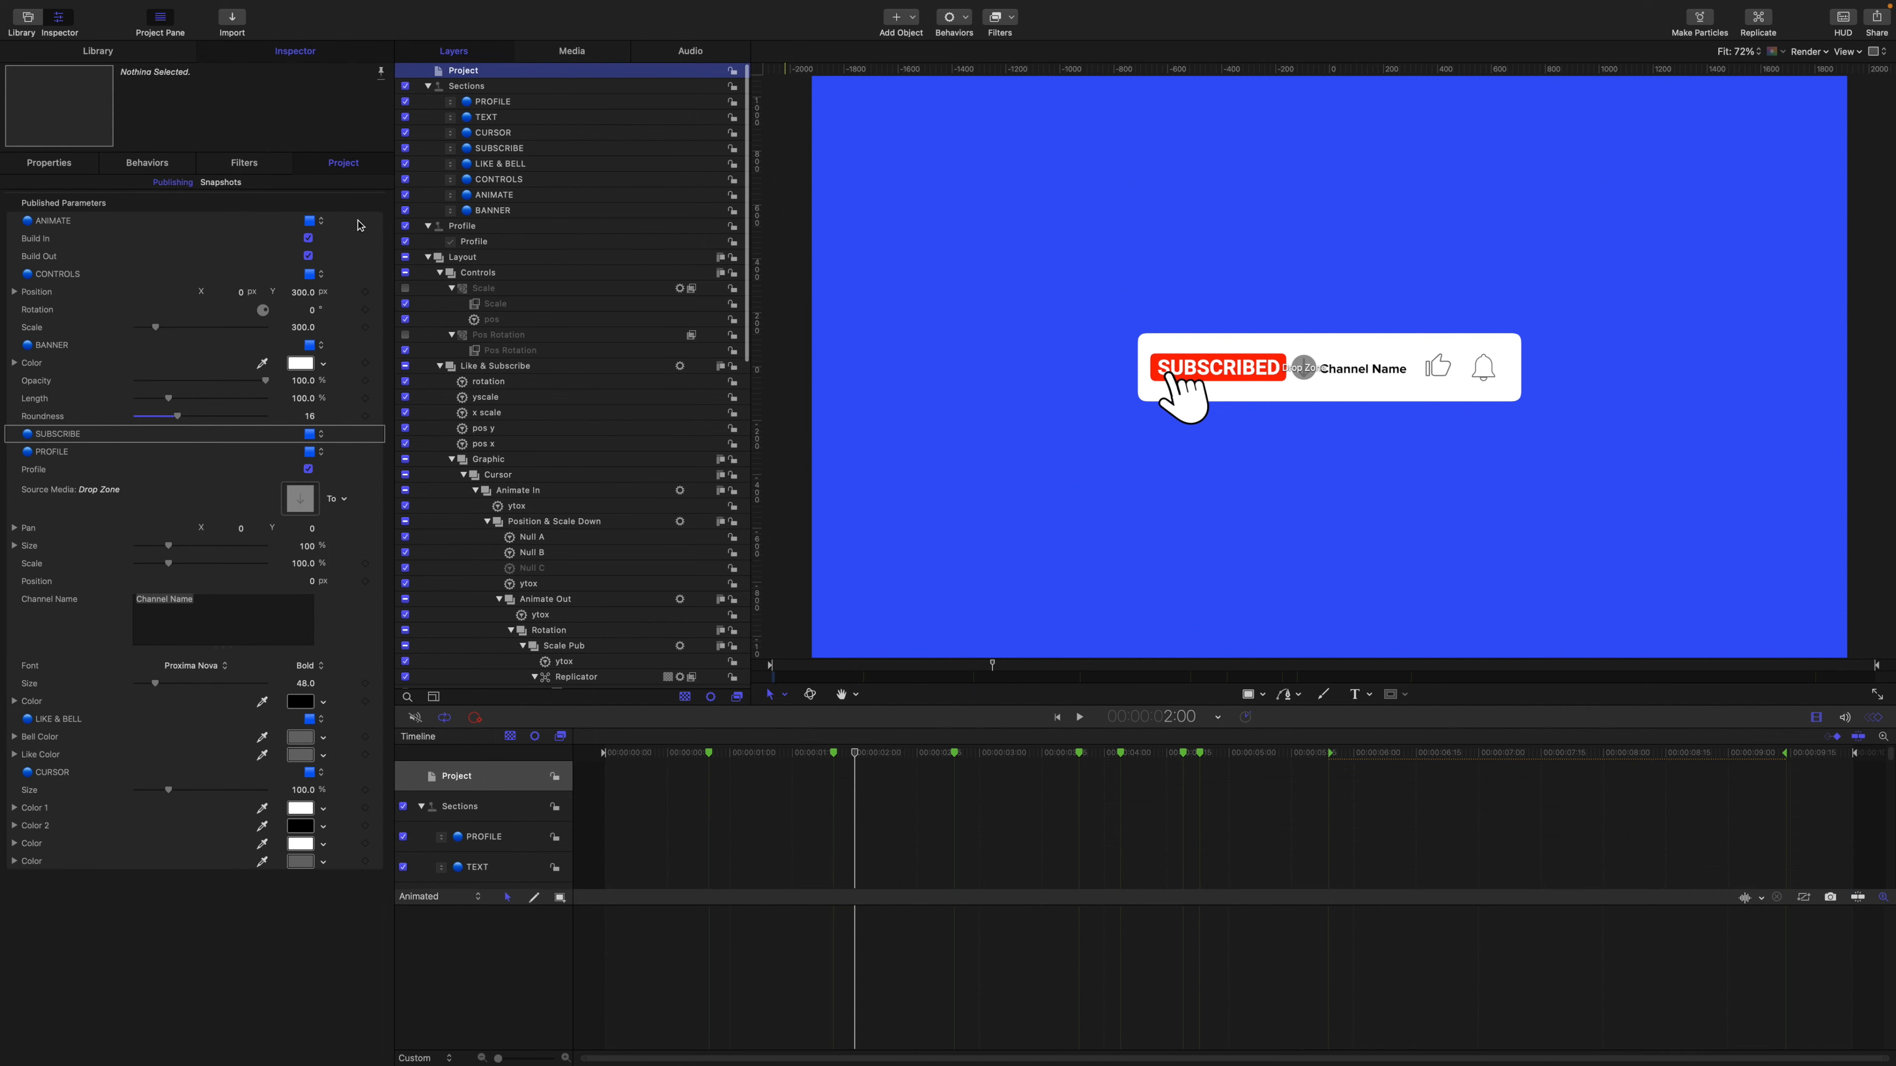
left_click(48, 843)
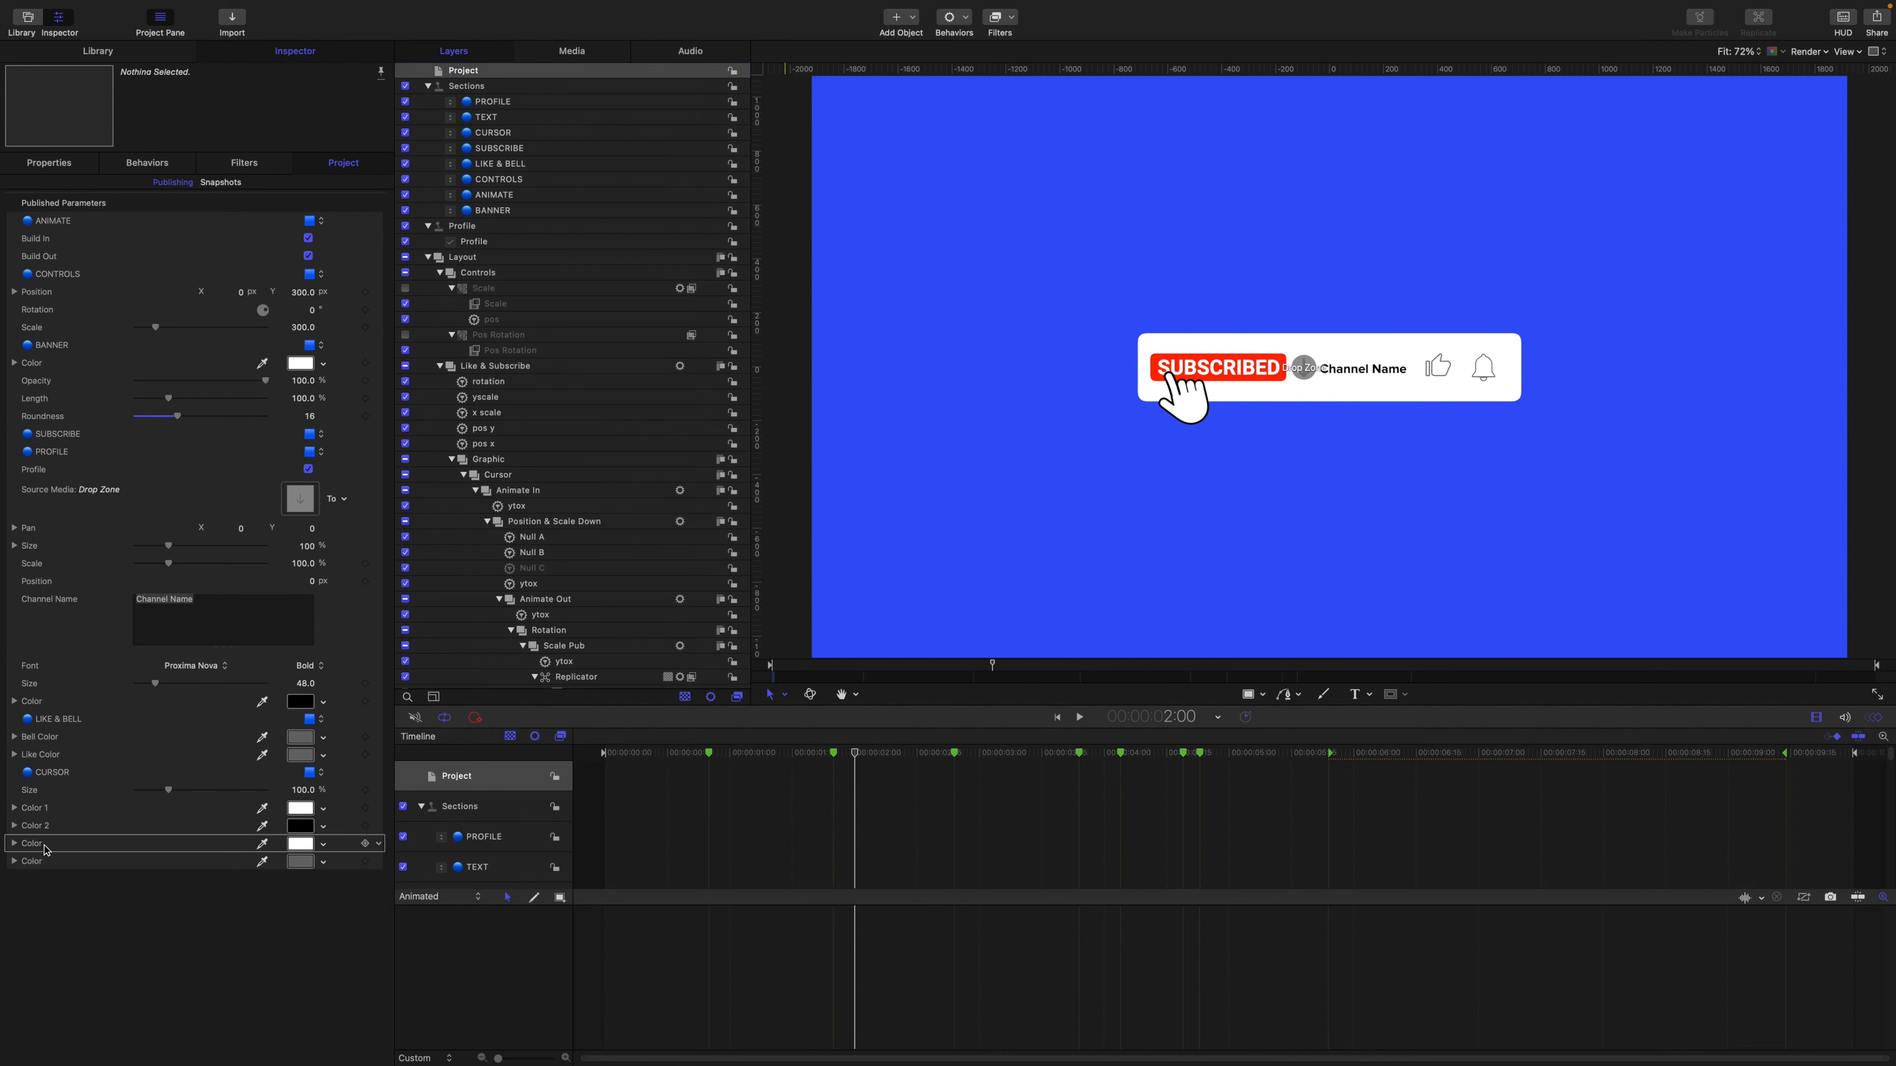
left_click(48, 860, "shift")
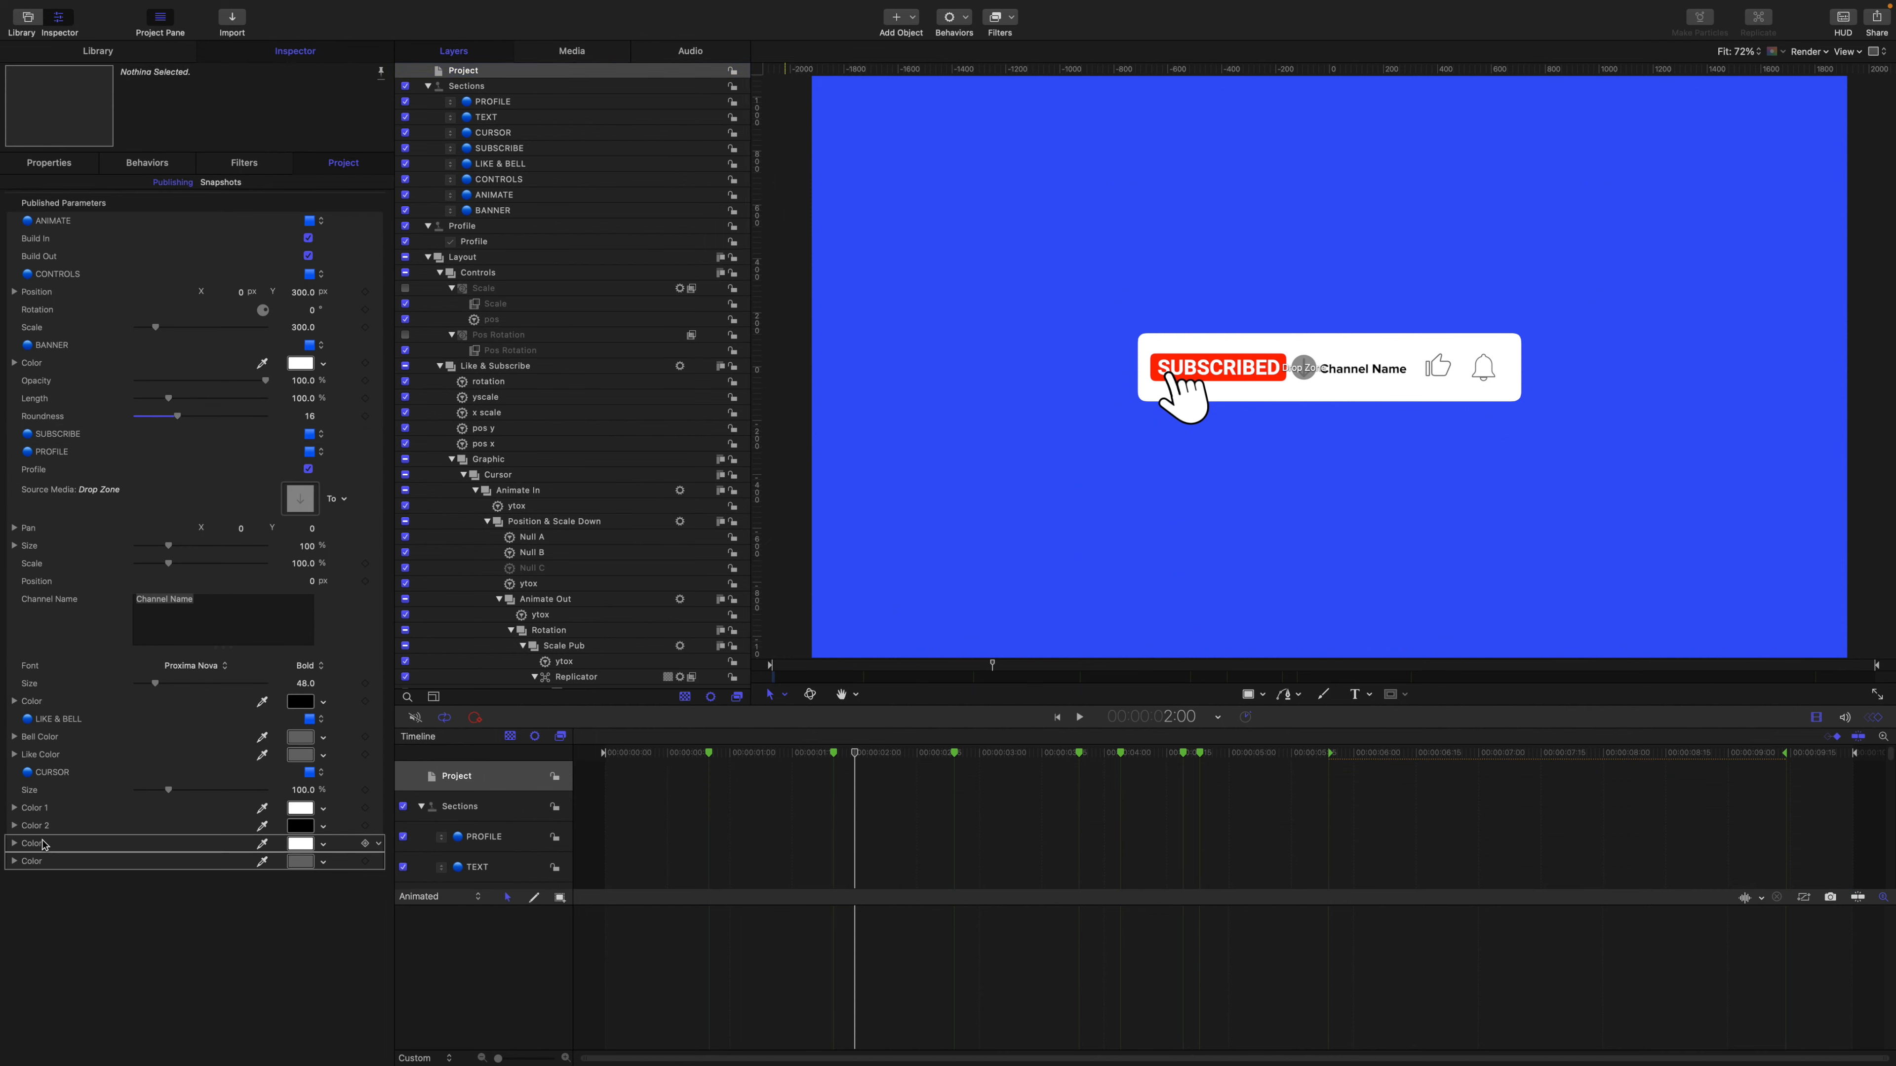
left_click_drag(45, 847, 97, 549)
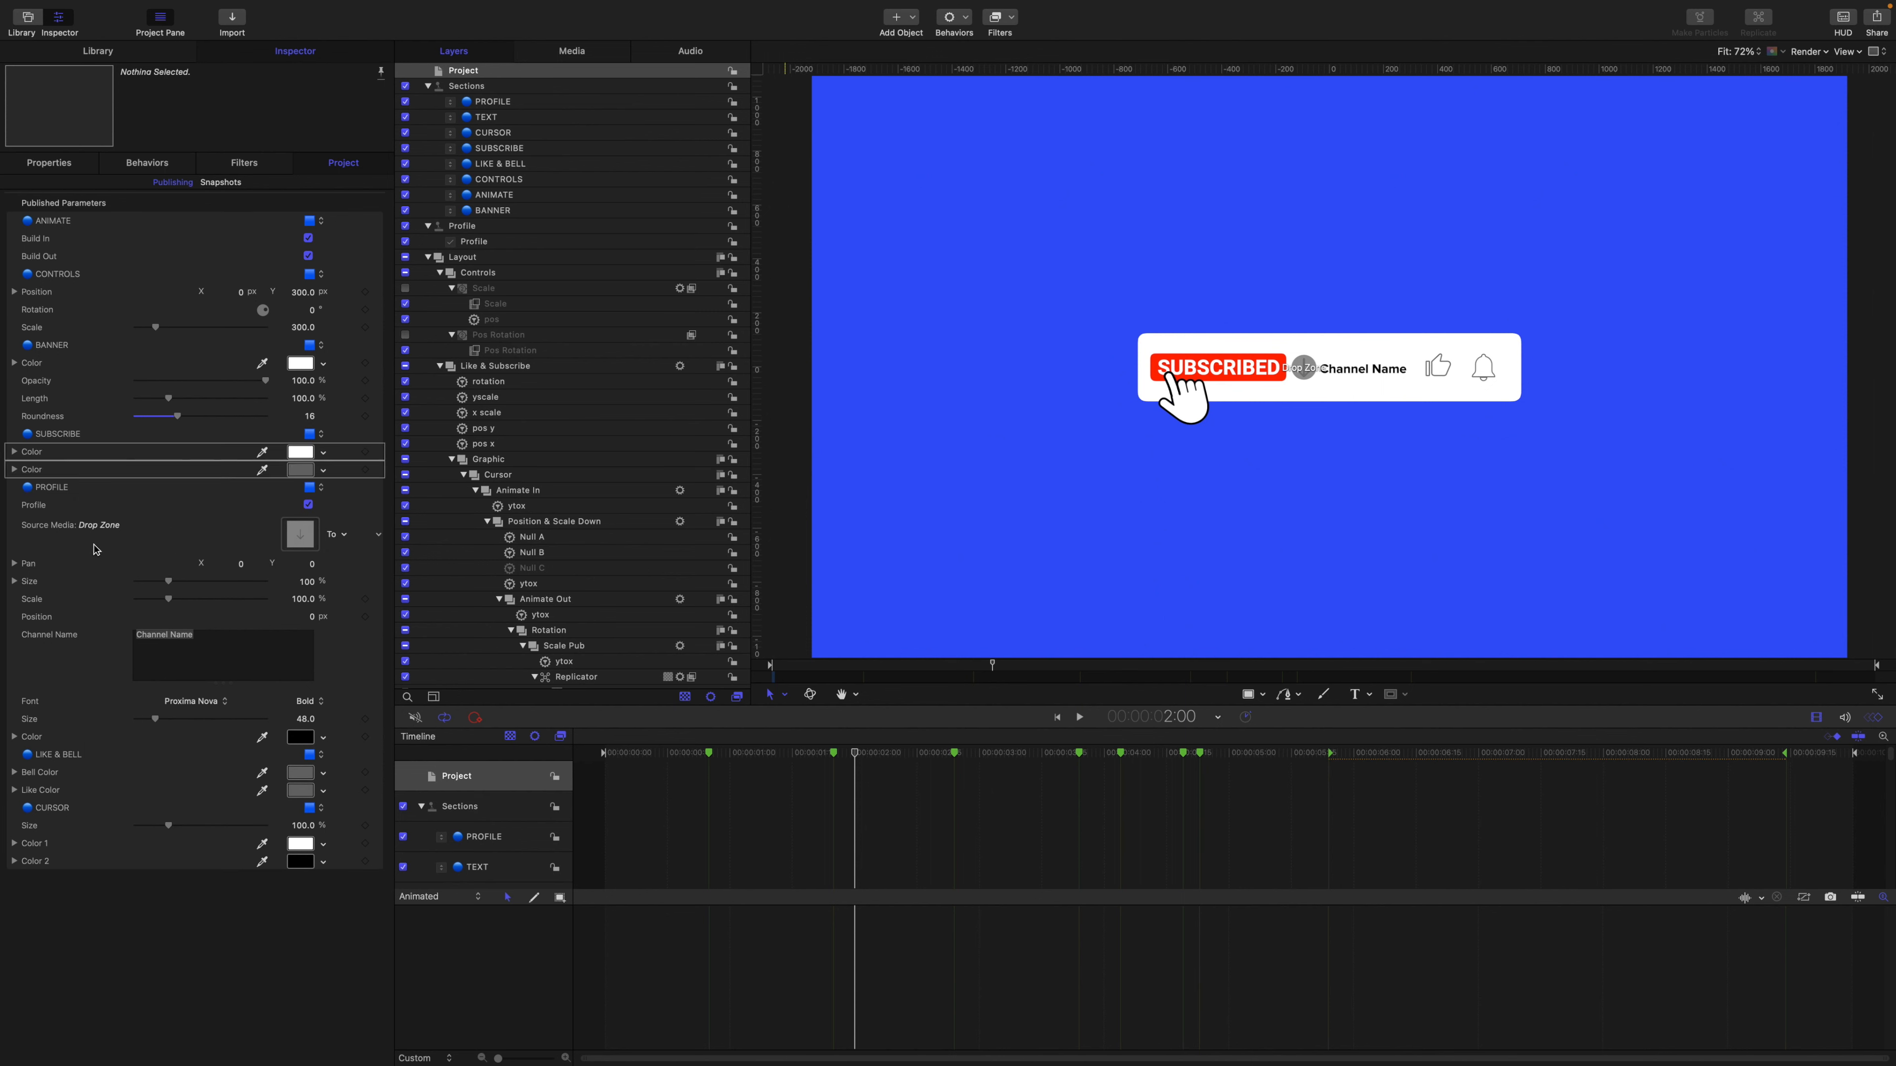
Place the gray color above the white one in the SUBSCRIBE section and rename them Text Color and Text on Click.
left_click(43, 455)
left_click_drag(45, 467, 57, 454)
double_click(37, 452)
type("Text")
double_click(36, 470)
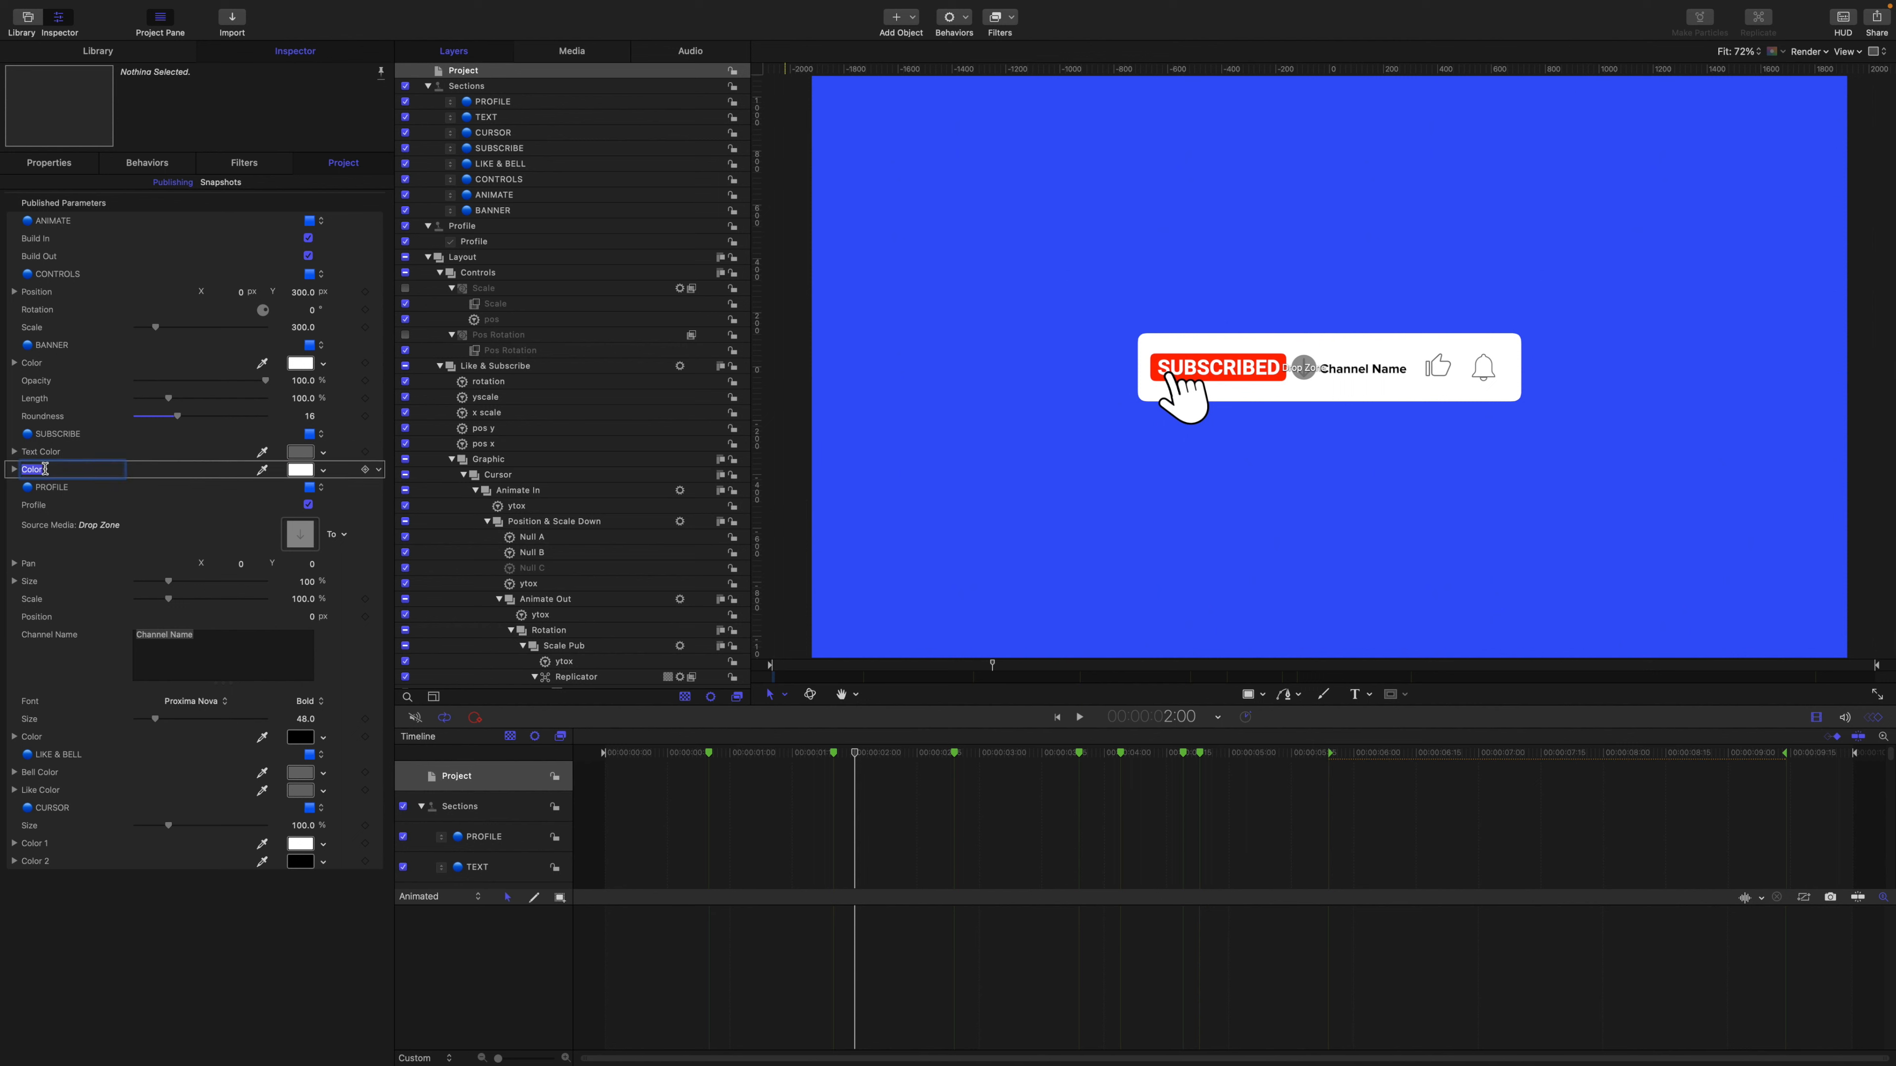
type("Text on Click")
Test the published colors by setting Text Color to light red and Text on Click to light green and playing the animation from the start.
left_click(323, 453)
left_click(341, 473)
left_click(323, 470)
left_click(338, 523)
left_click(670, 718)
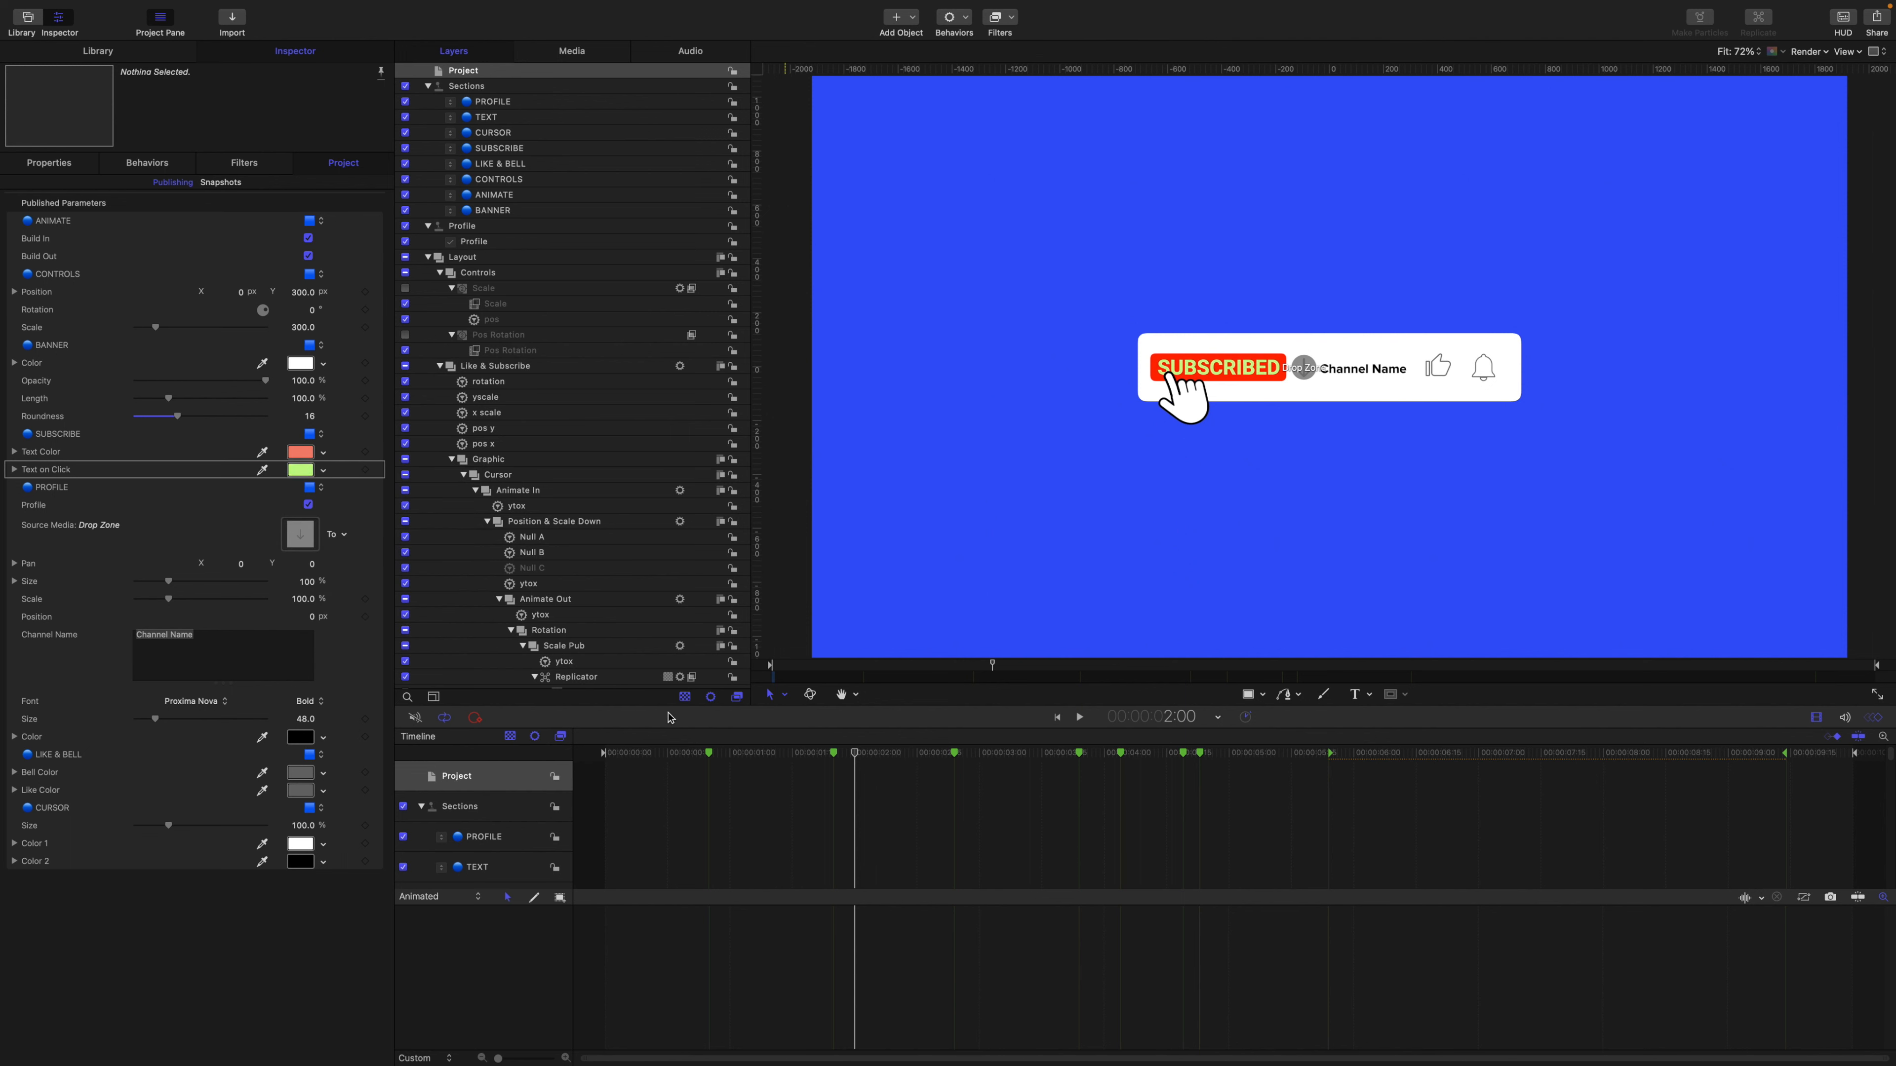
left_click_drag(854, 753, 583, 724)
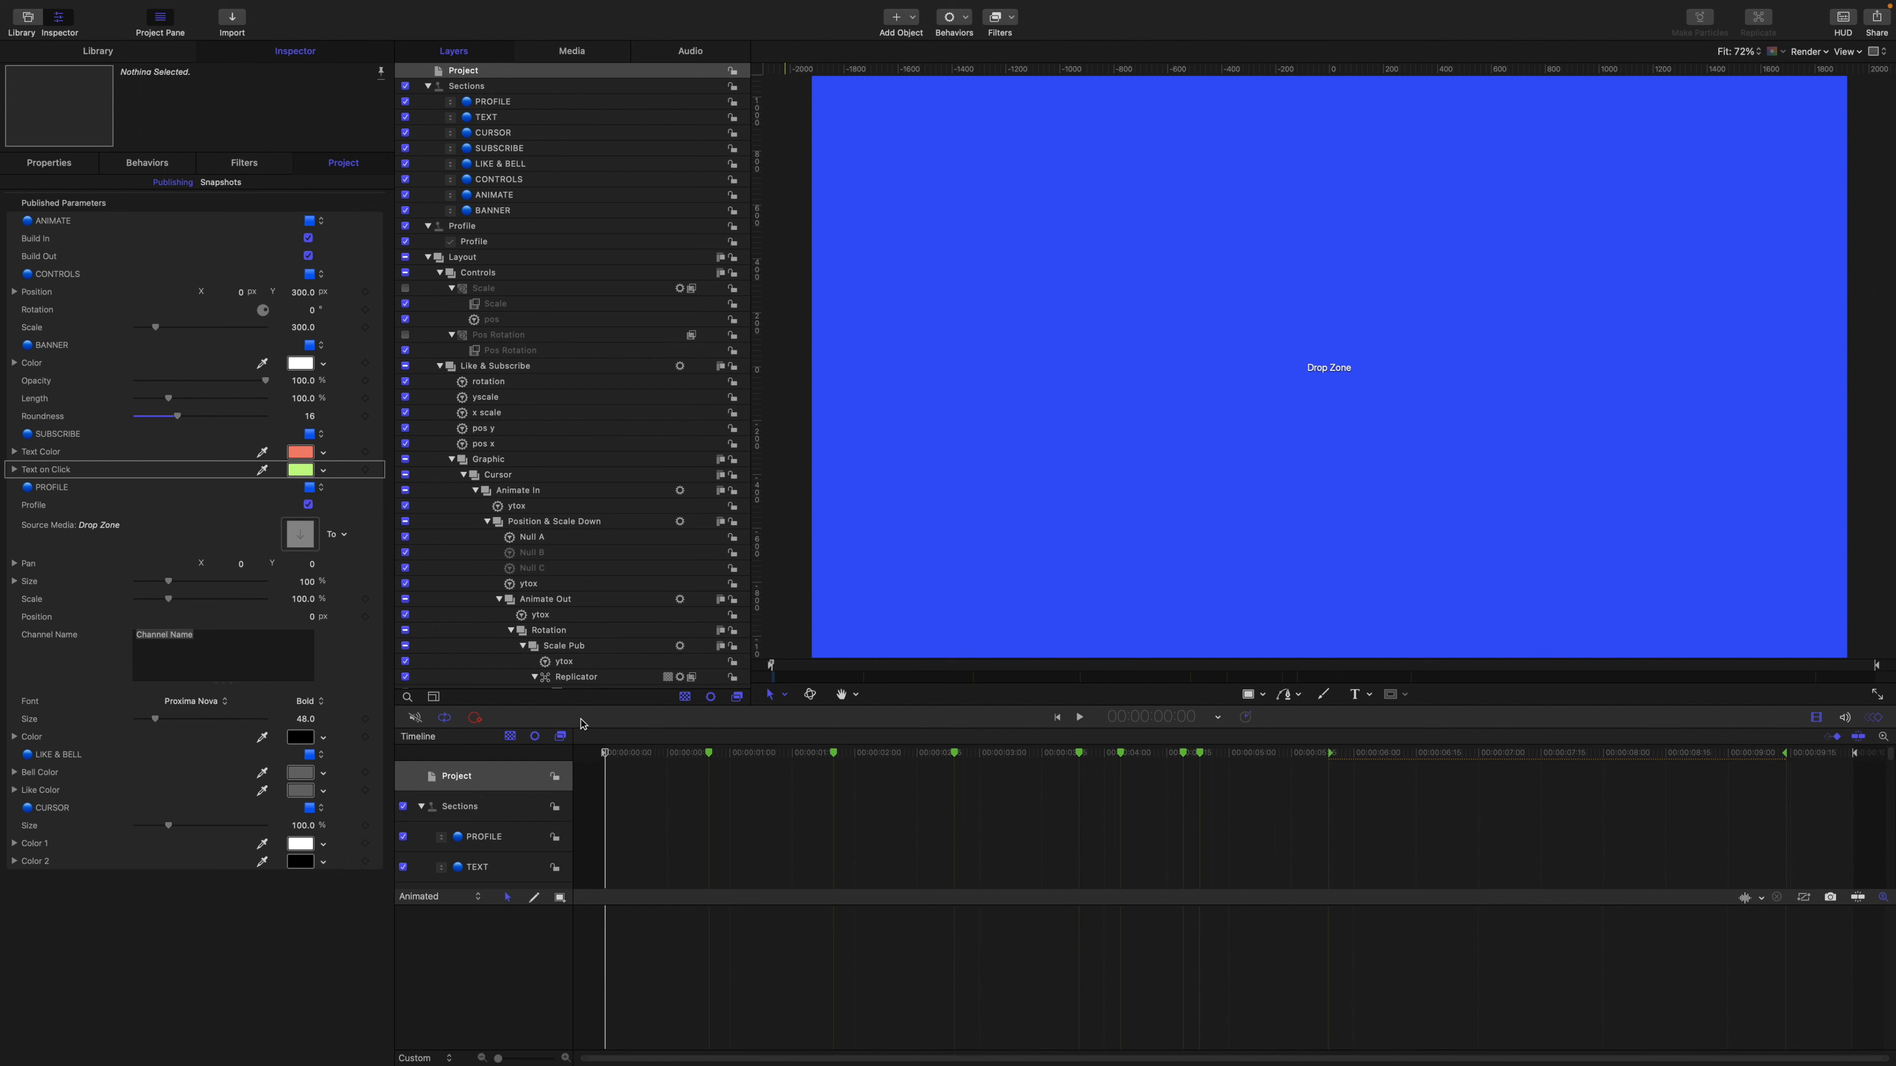
key("space")
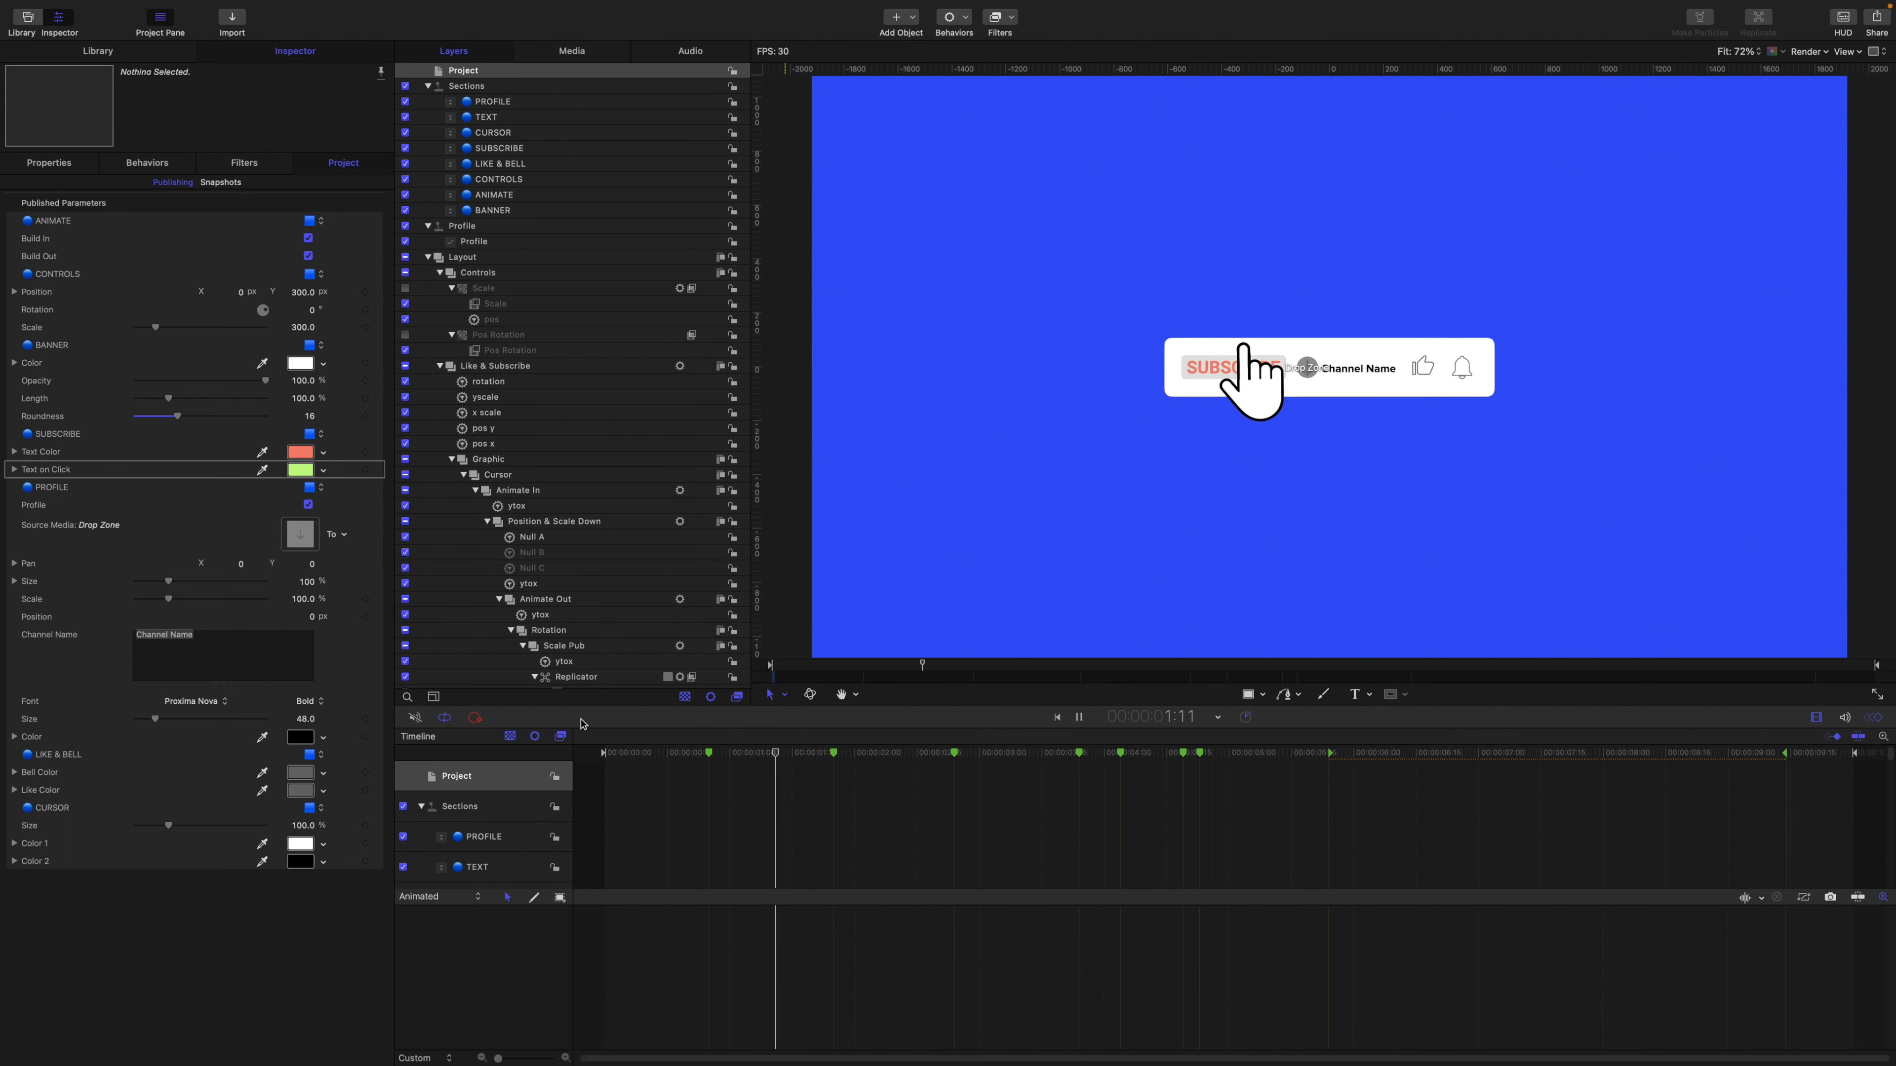
key("space")
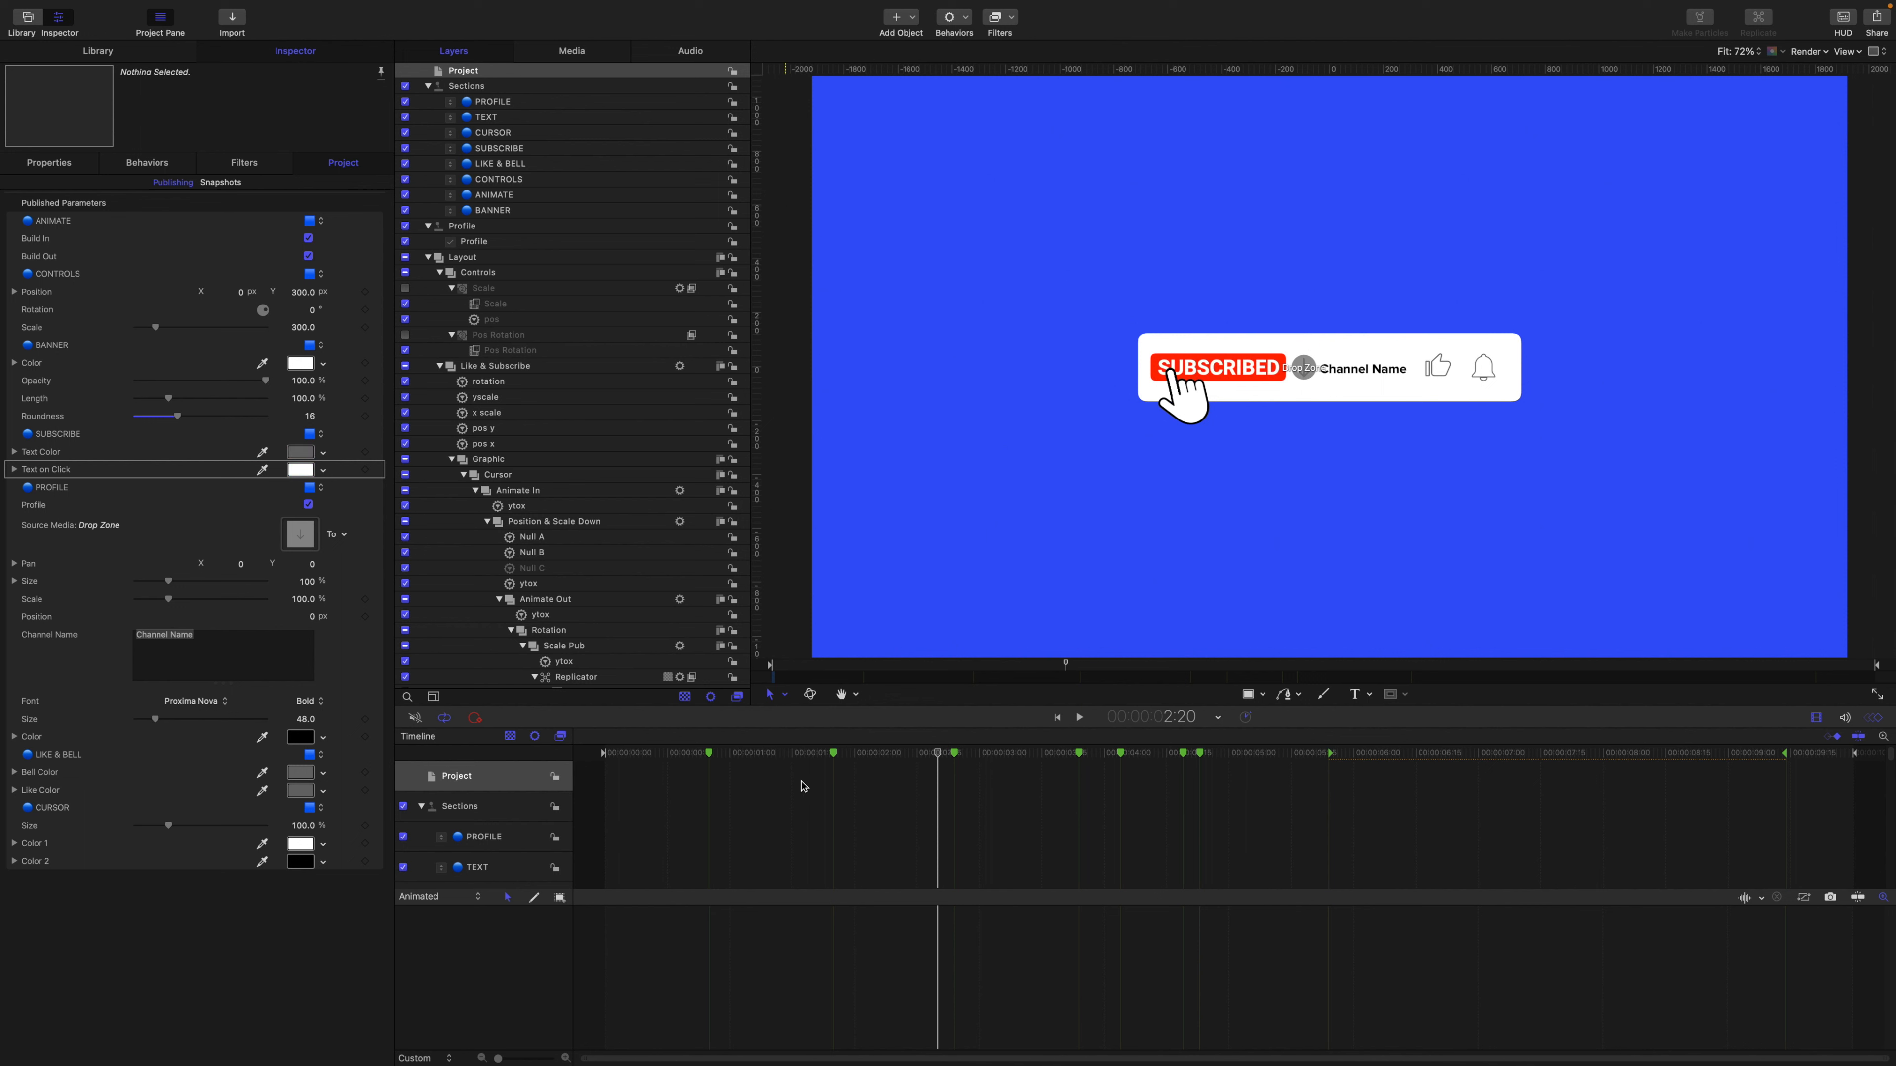
left_click_drag(936, 754, 856, 757)
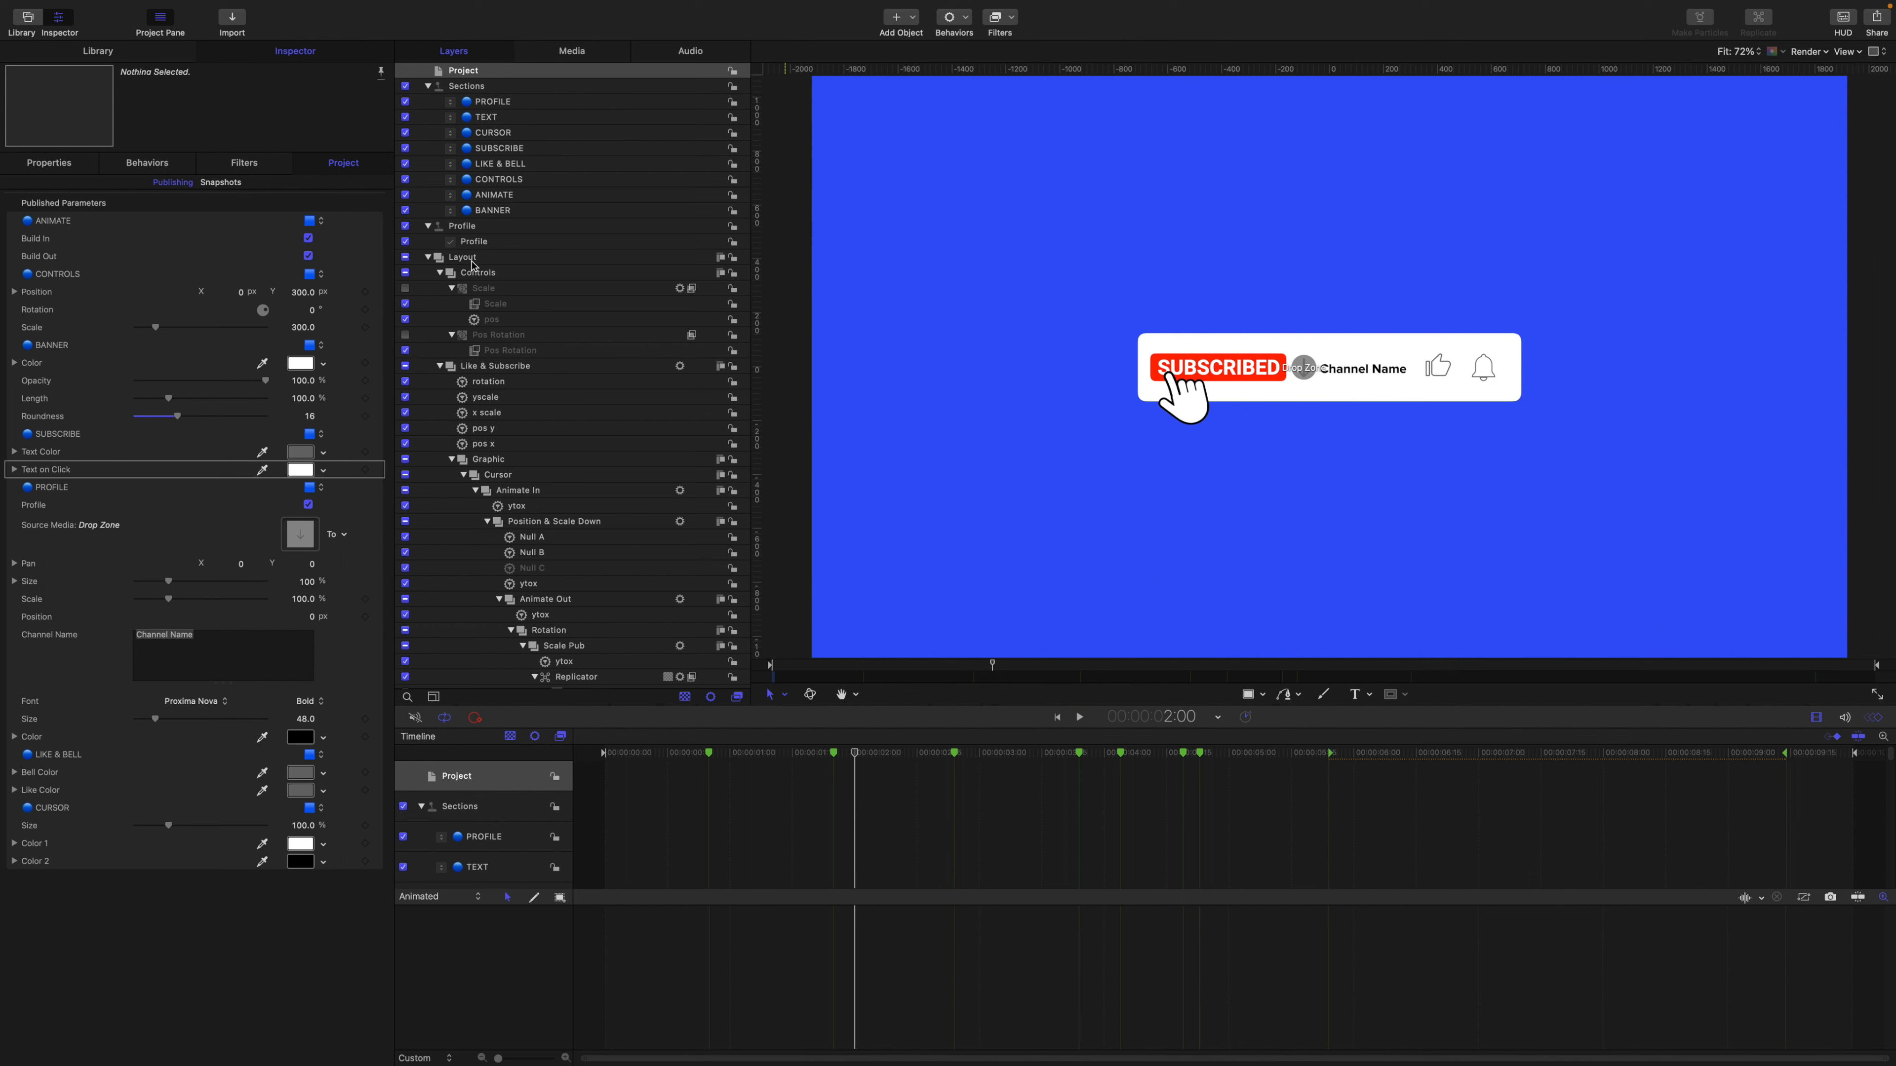
Create a new group above the Layout group and name it Colors.
left_click(473, 259)
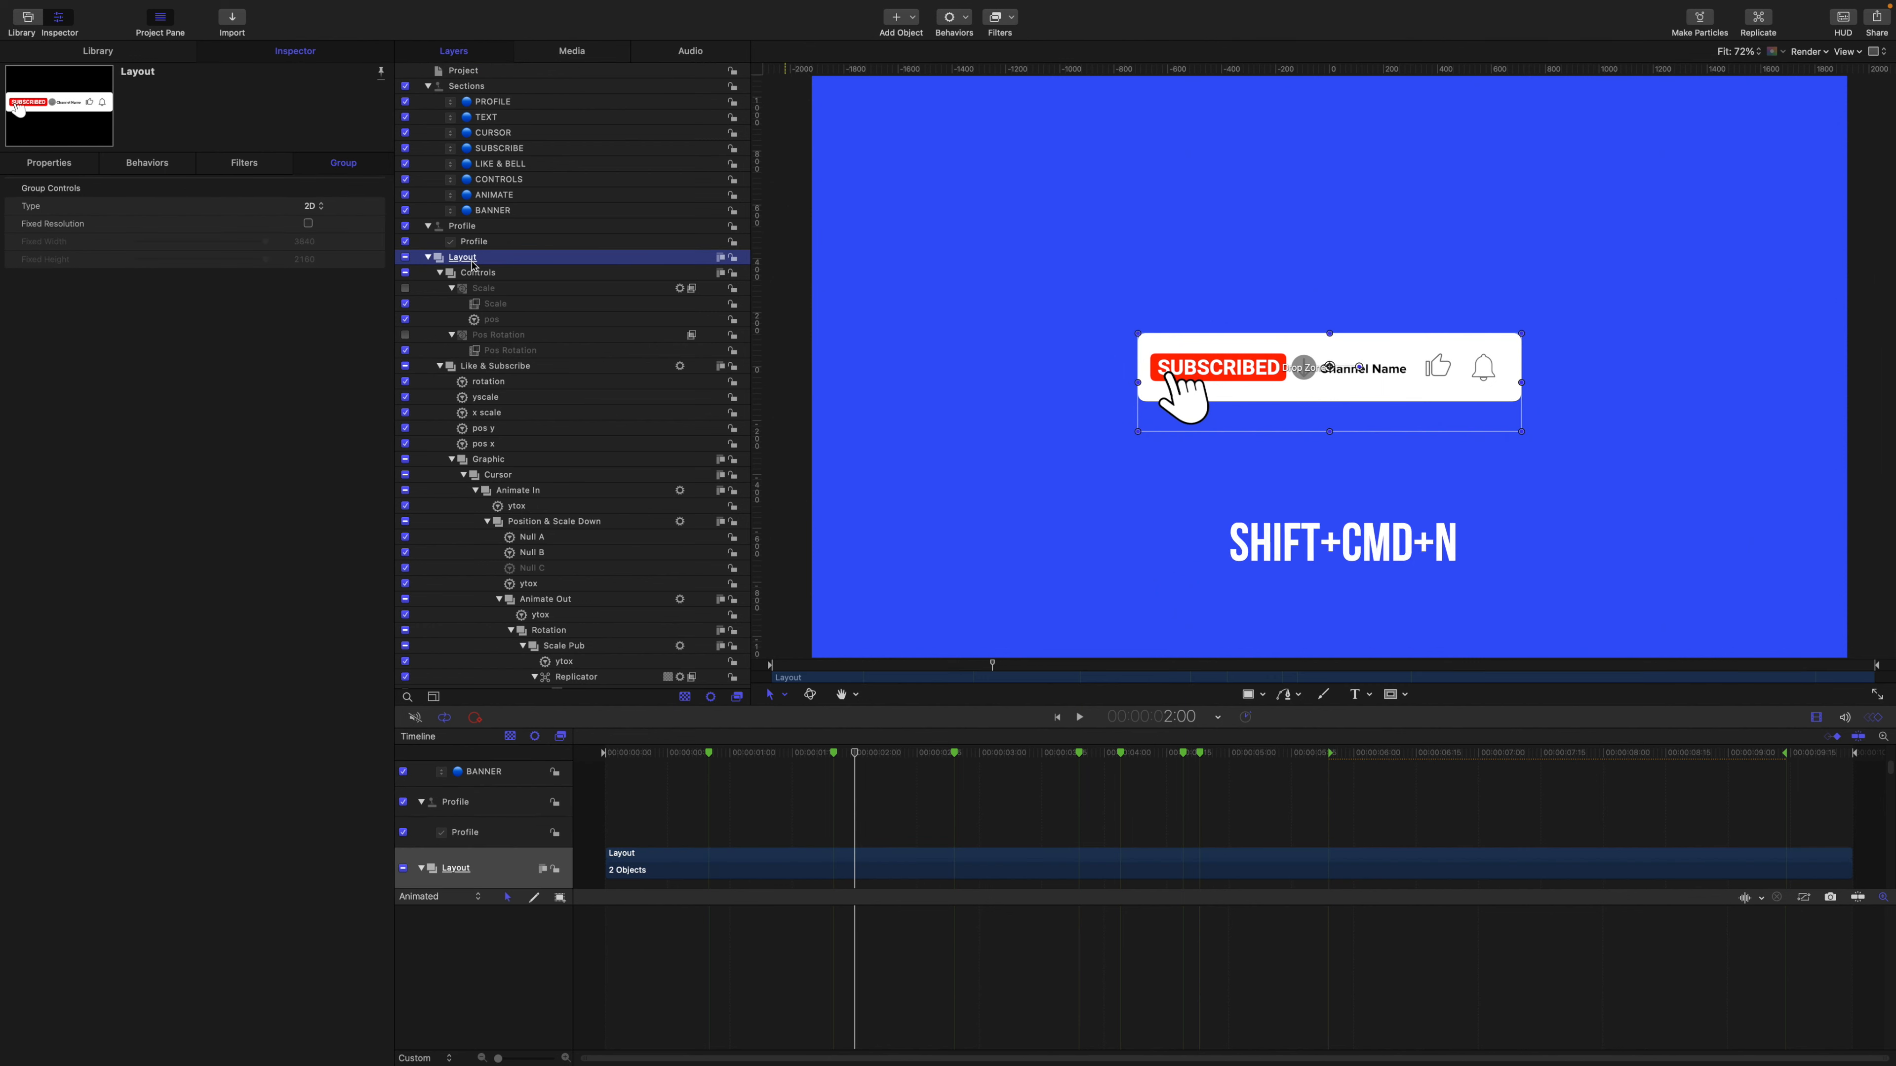
key("shift+super+n")
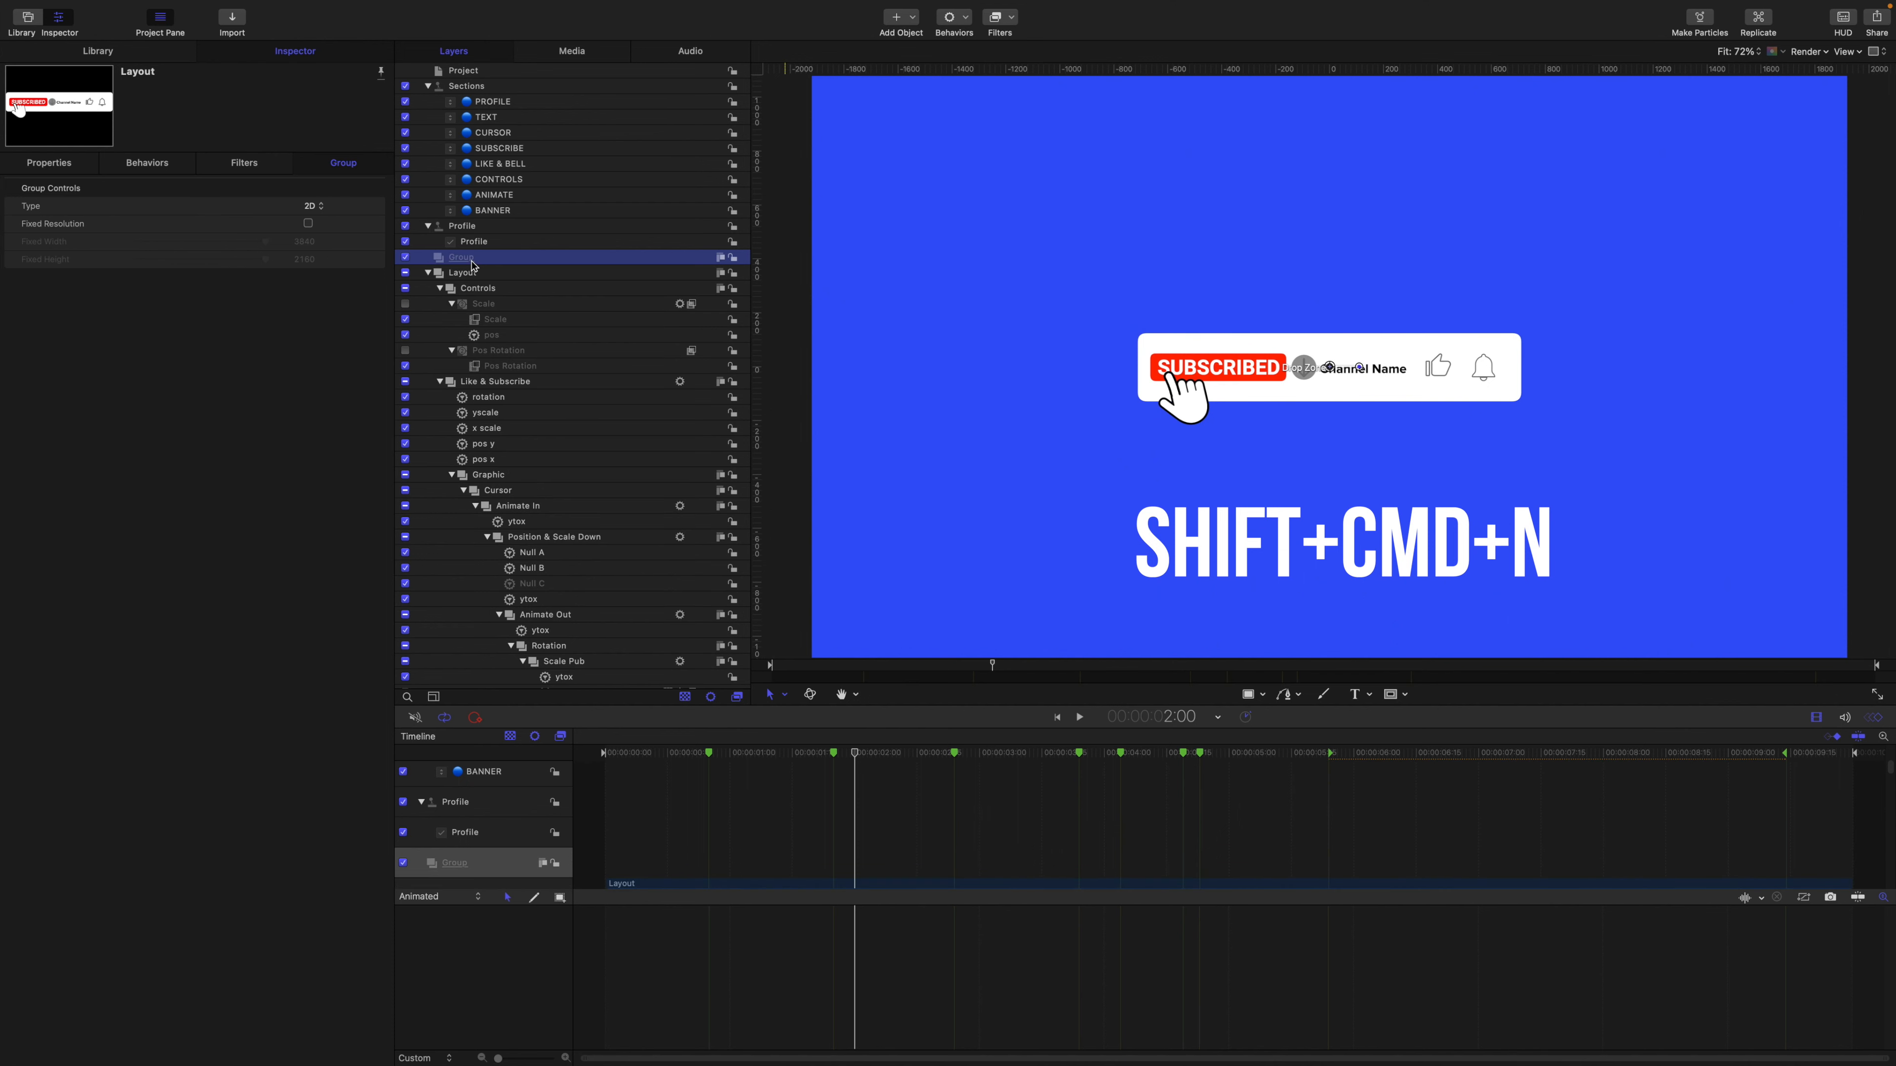
double_click(472, 260)
type("C")
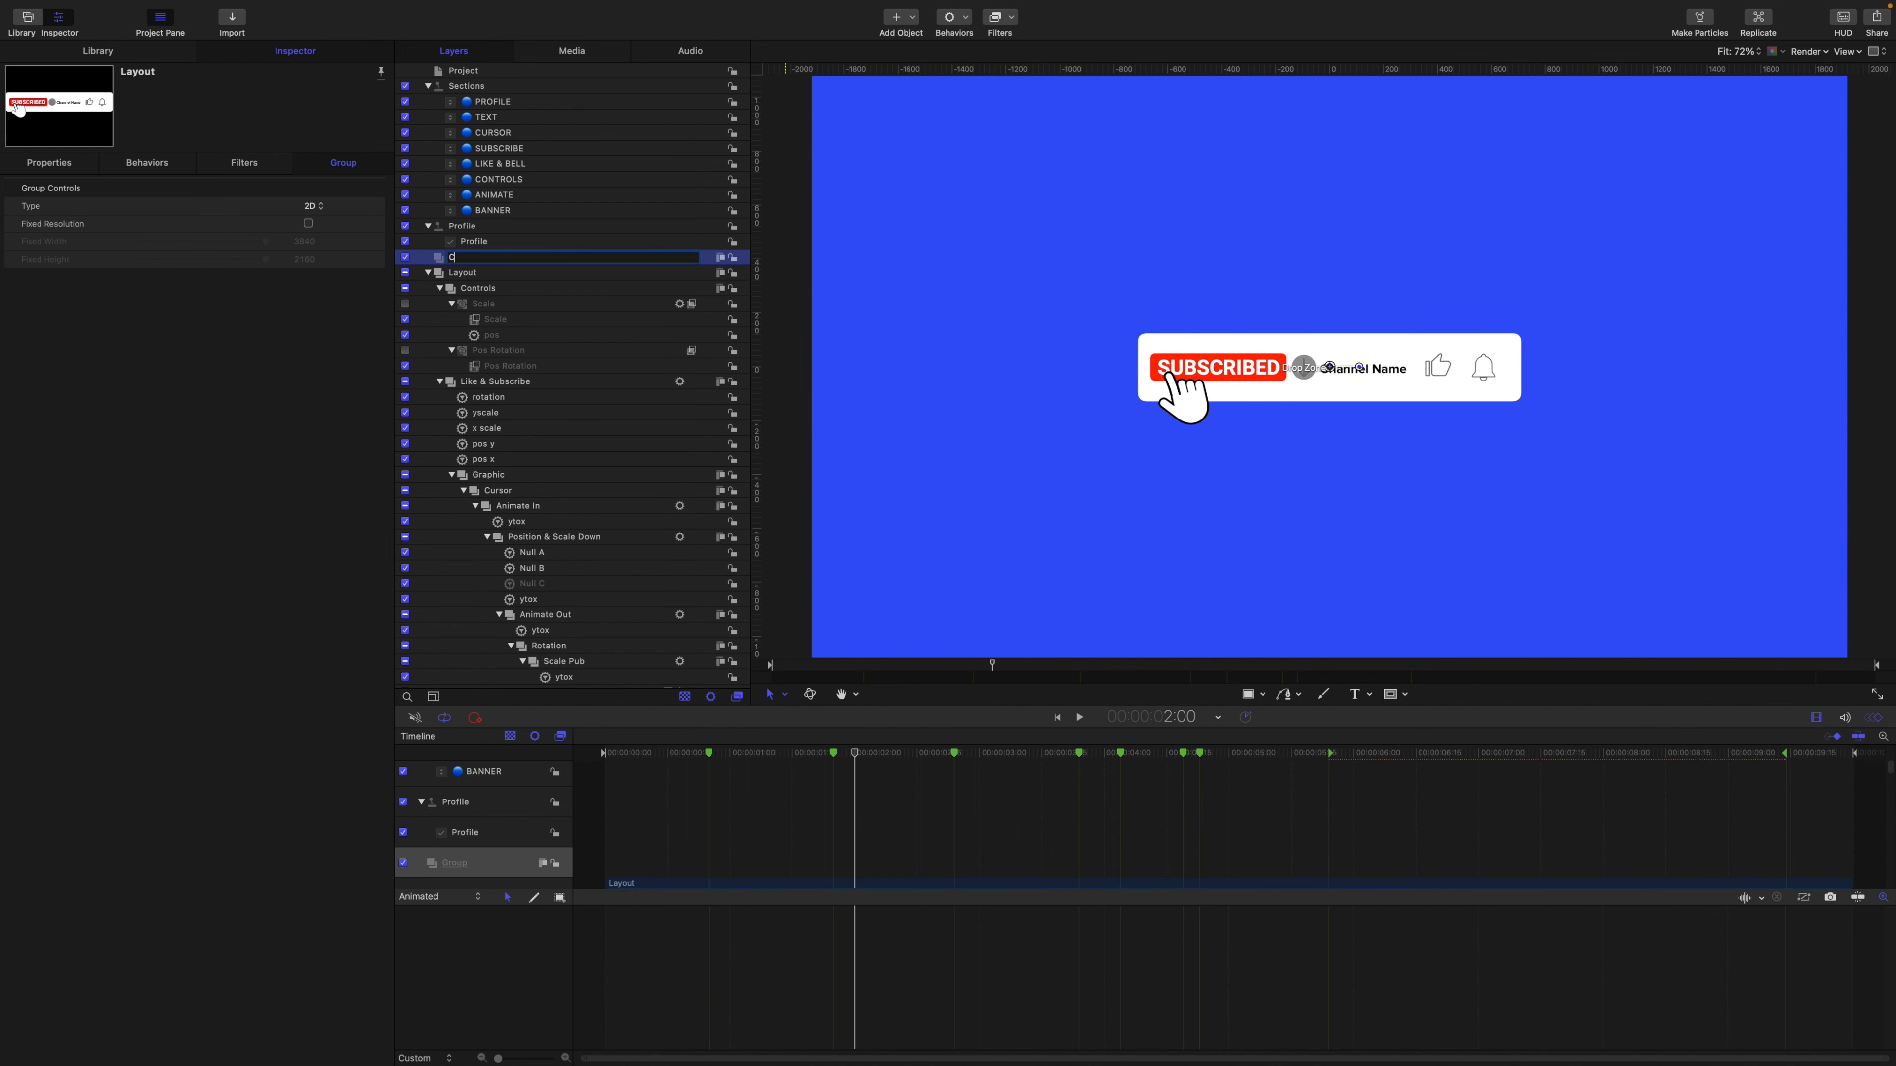
type("olors")
key("Return")
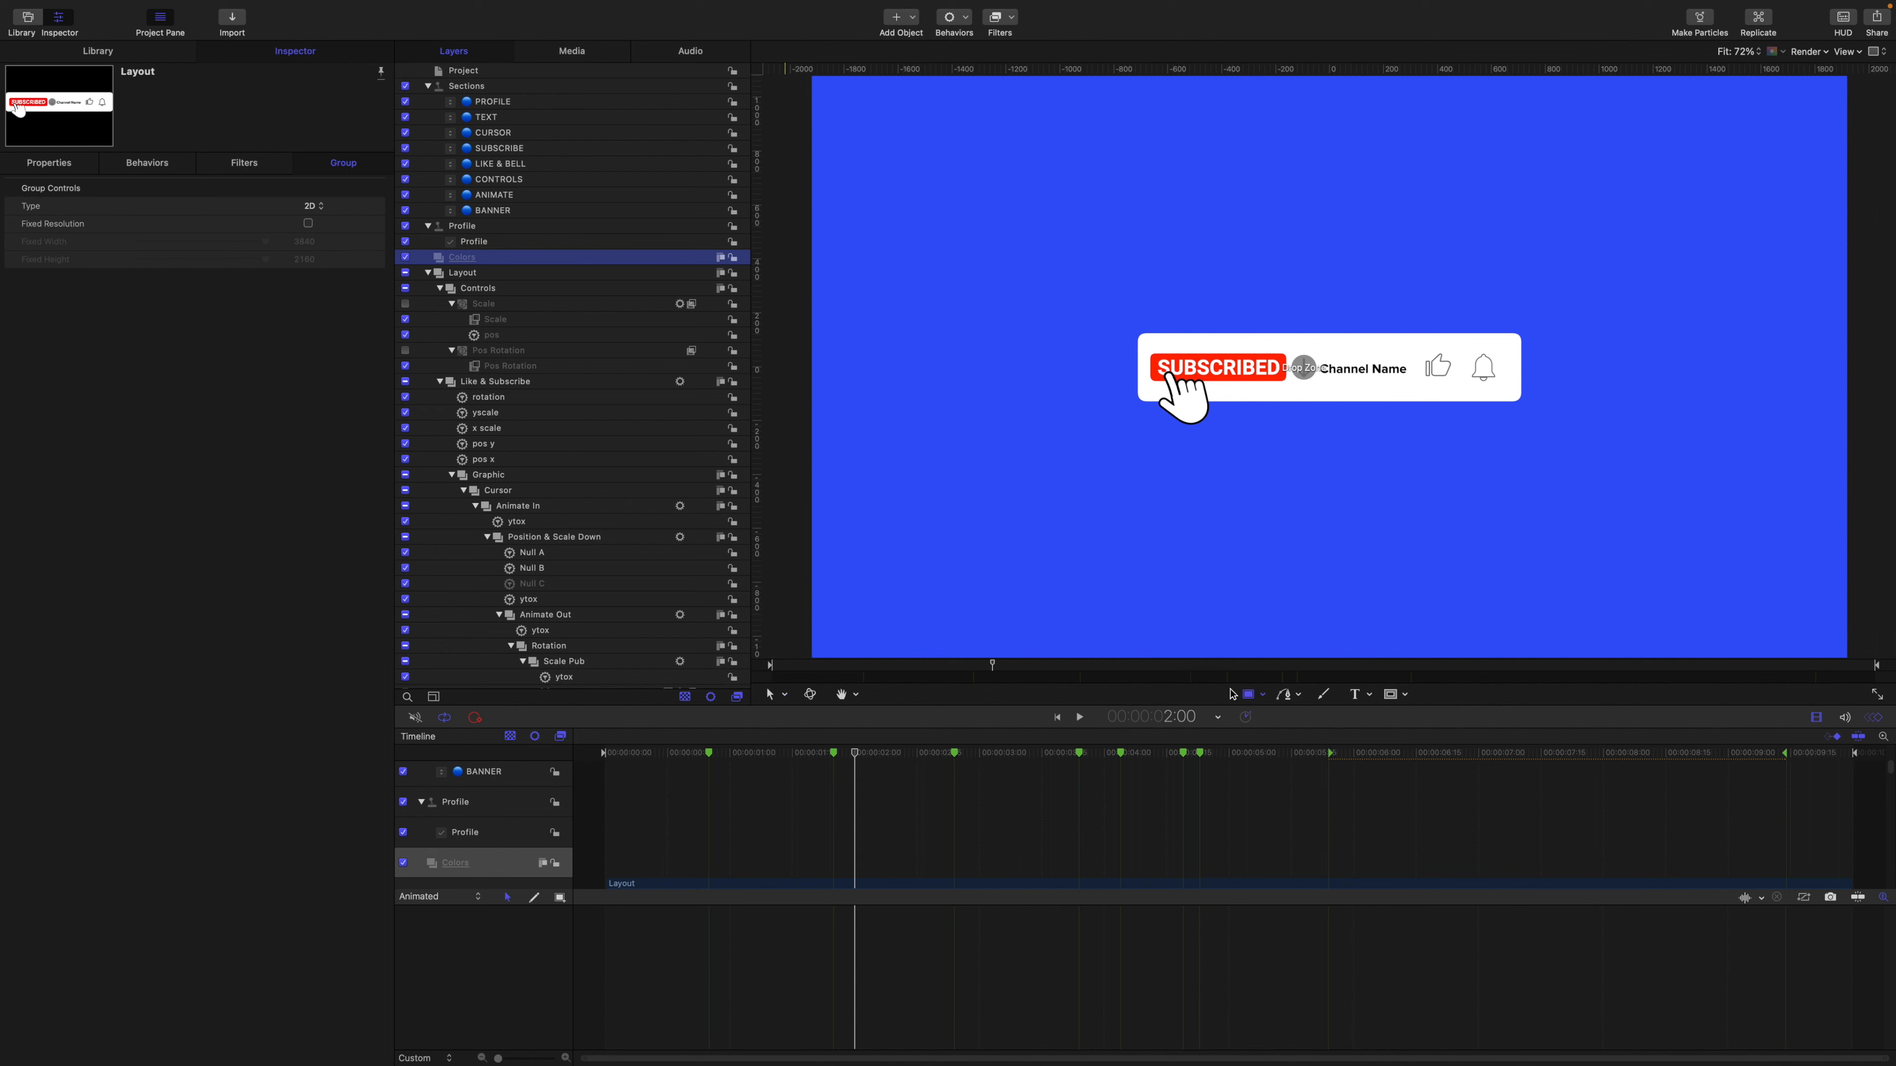
Draw a small white square in the Colors group near the canvas's upper-left corner and rename it Color 1.
left_click(874, 236)
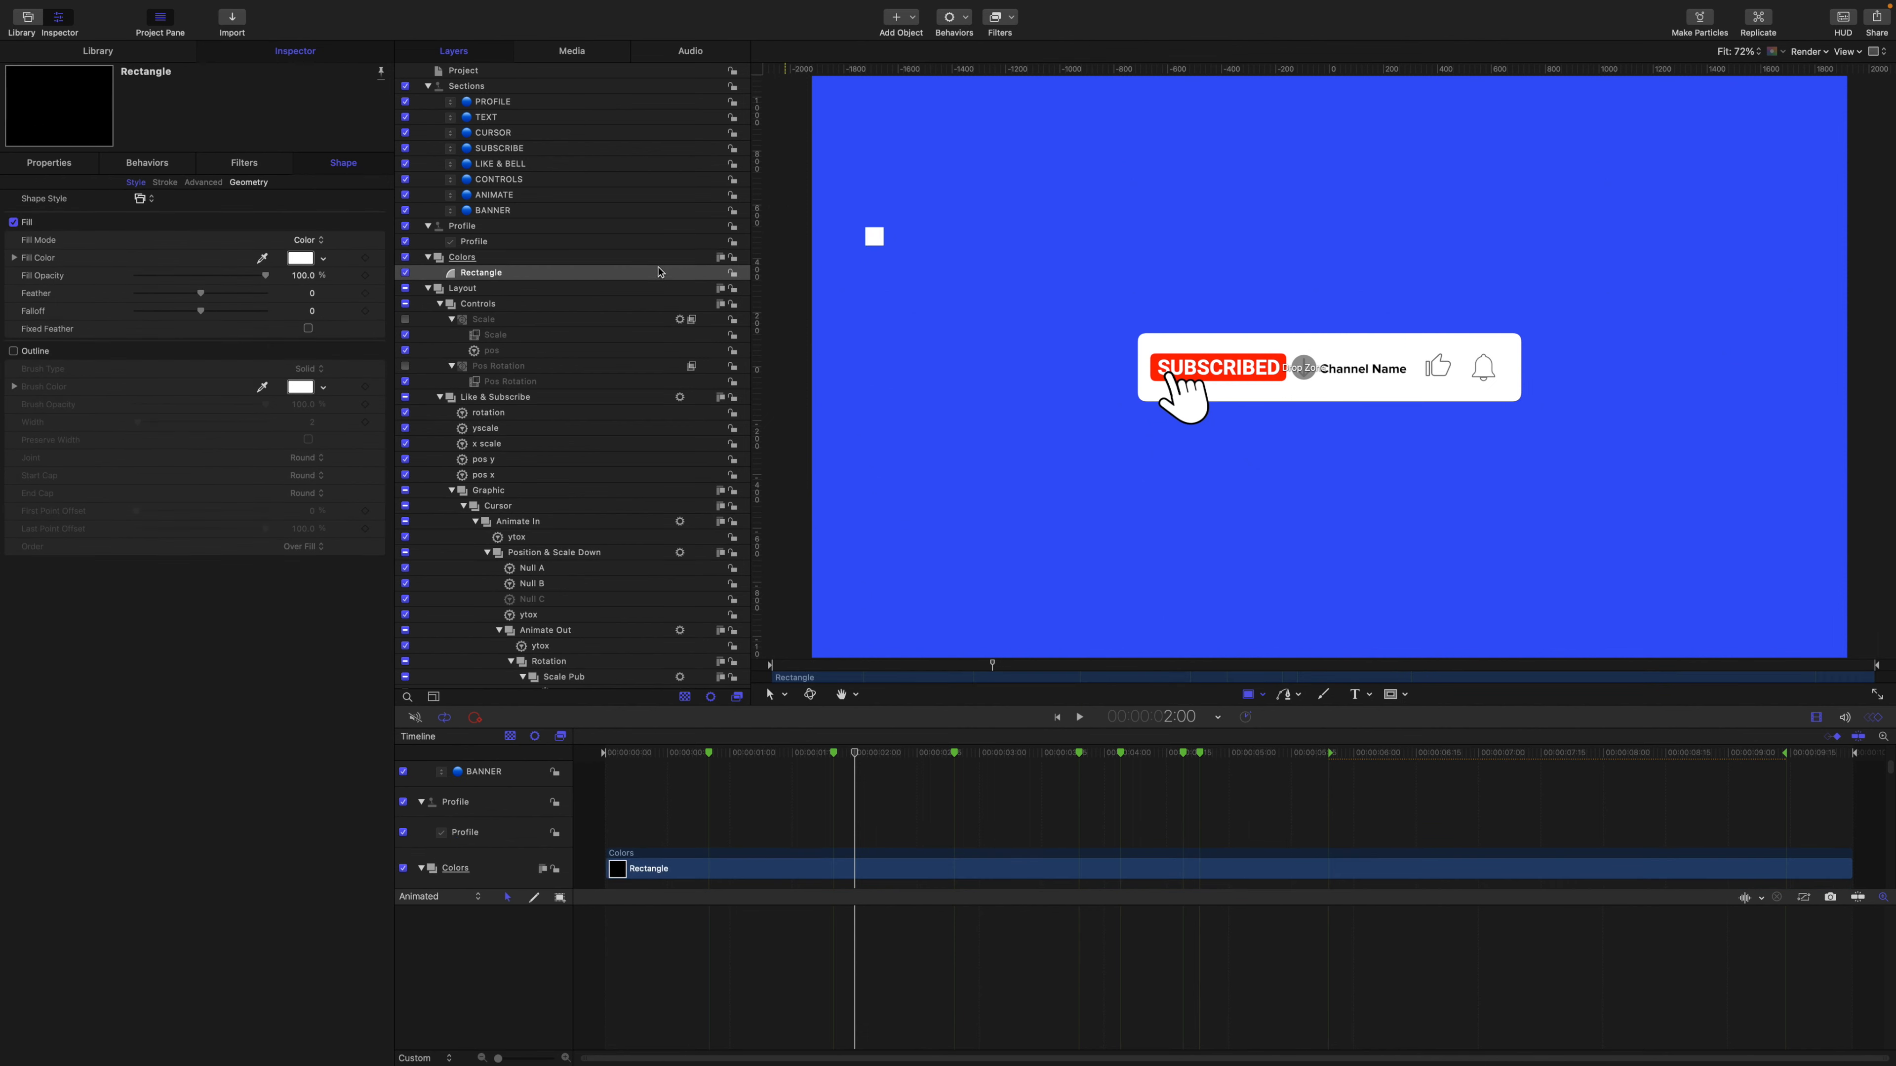
double_click(507, 274)
key("BackSpace")
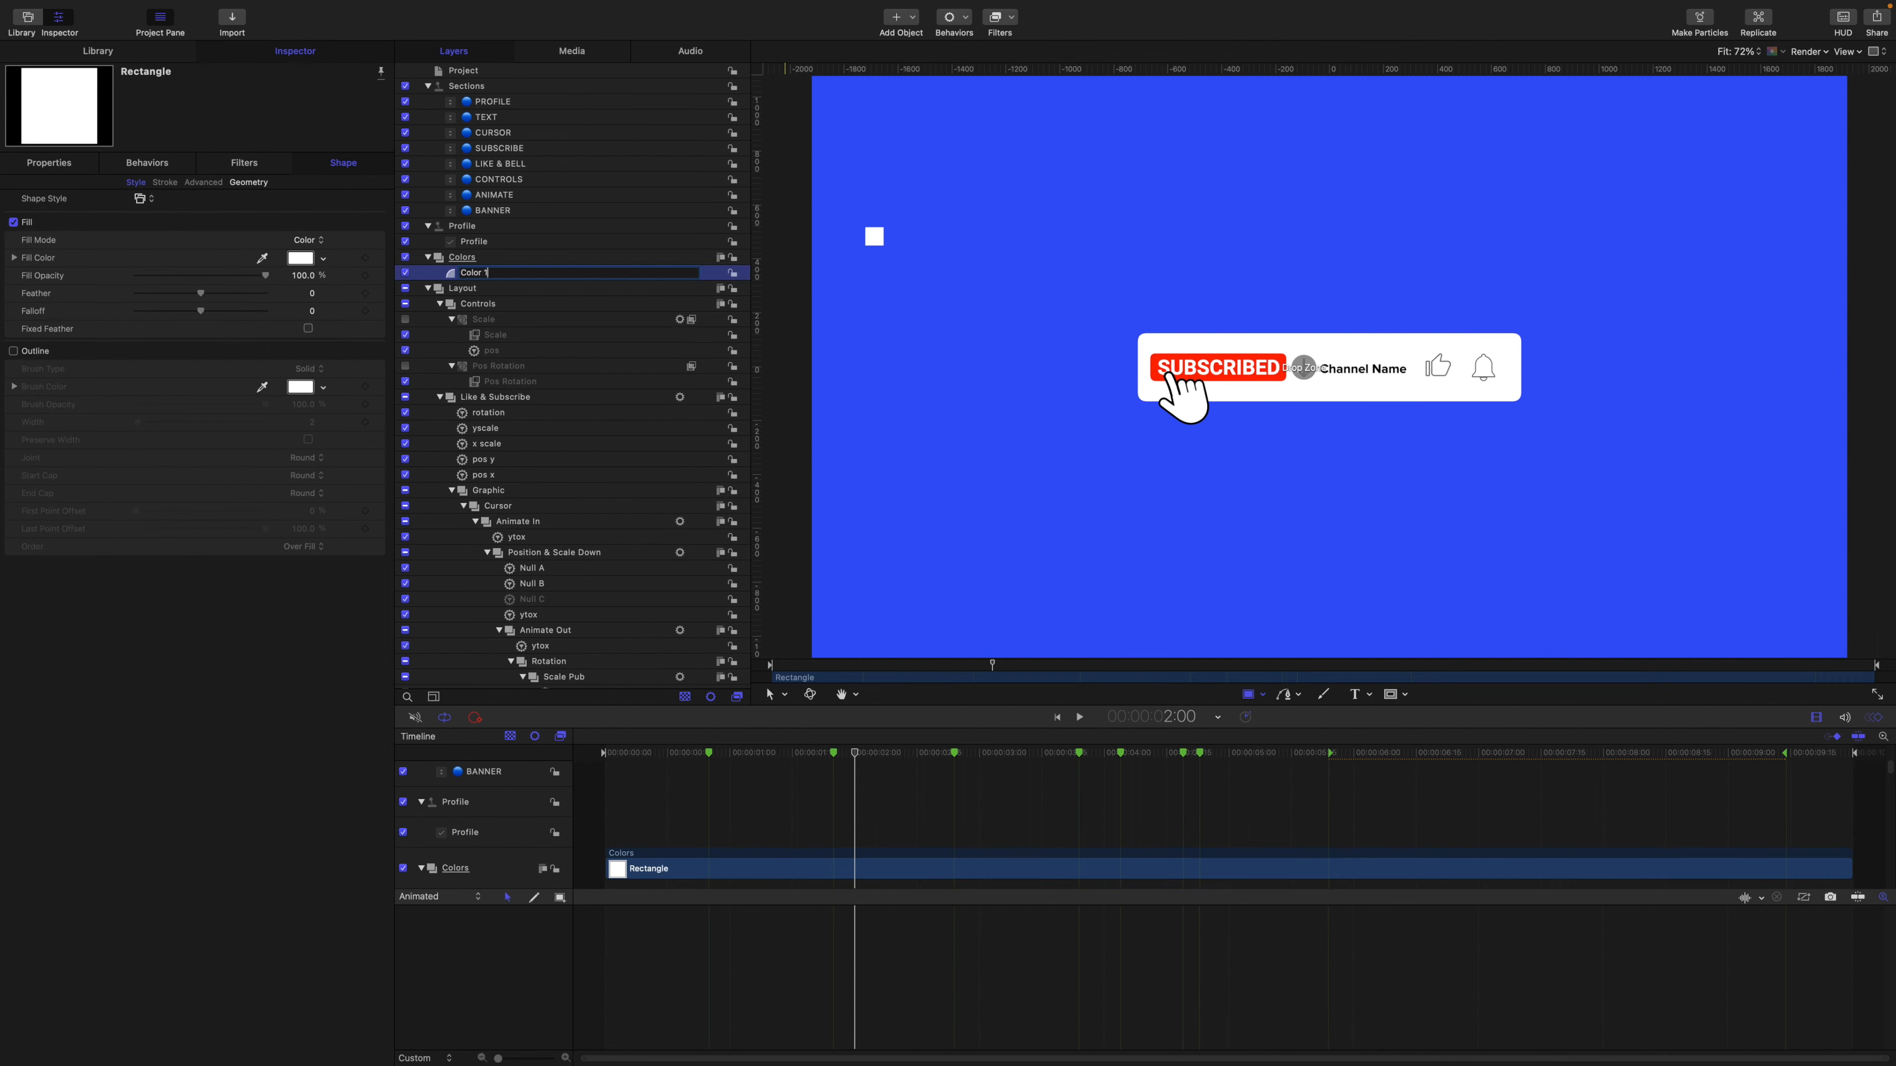
key("Return")
Duplicate Color 1 as Color 2, placing the copy behind it in the layer order and just below it on the canvas.
key("super+d")
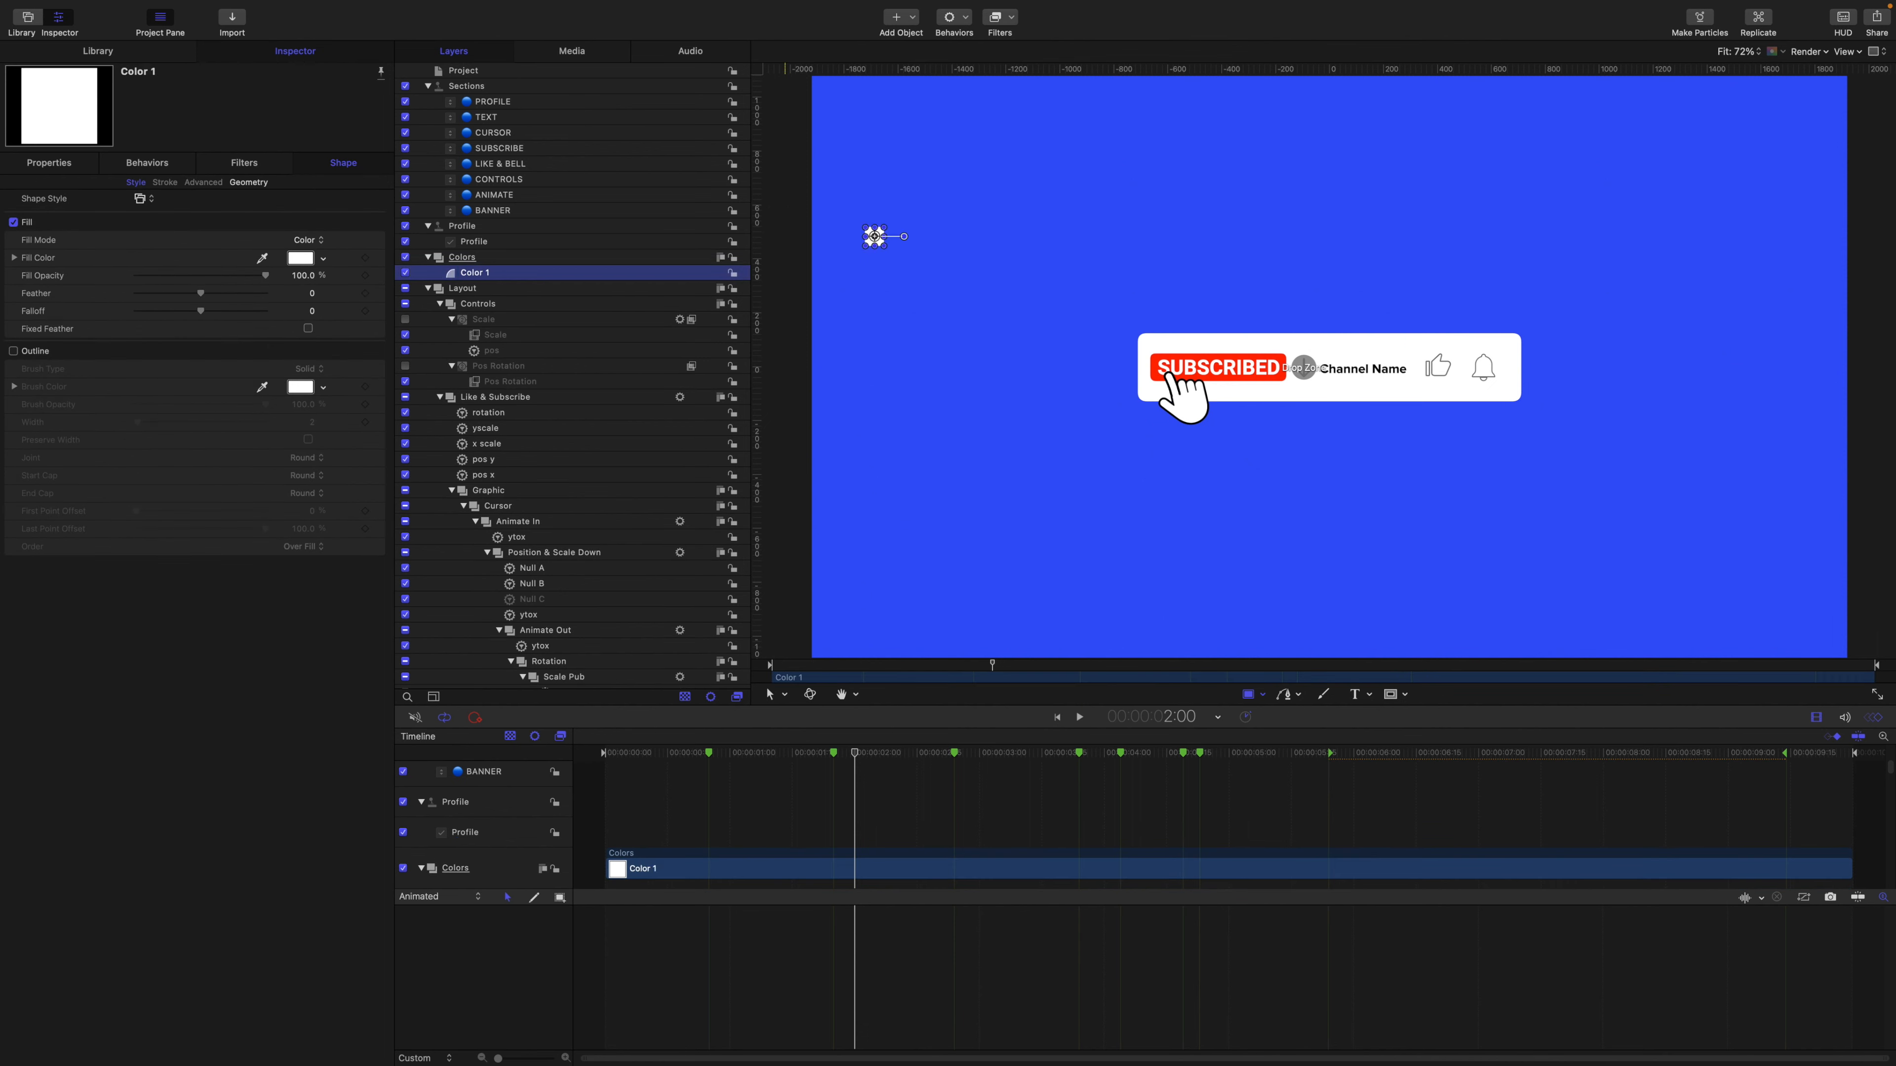
key("super+bracketleft")
double_click(505, 288)
key("BackSpace")
key("BackSpace")
key("BackSpace")
type("2")
key("Return")
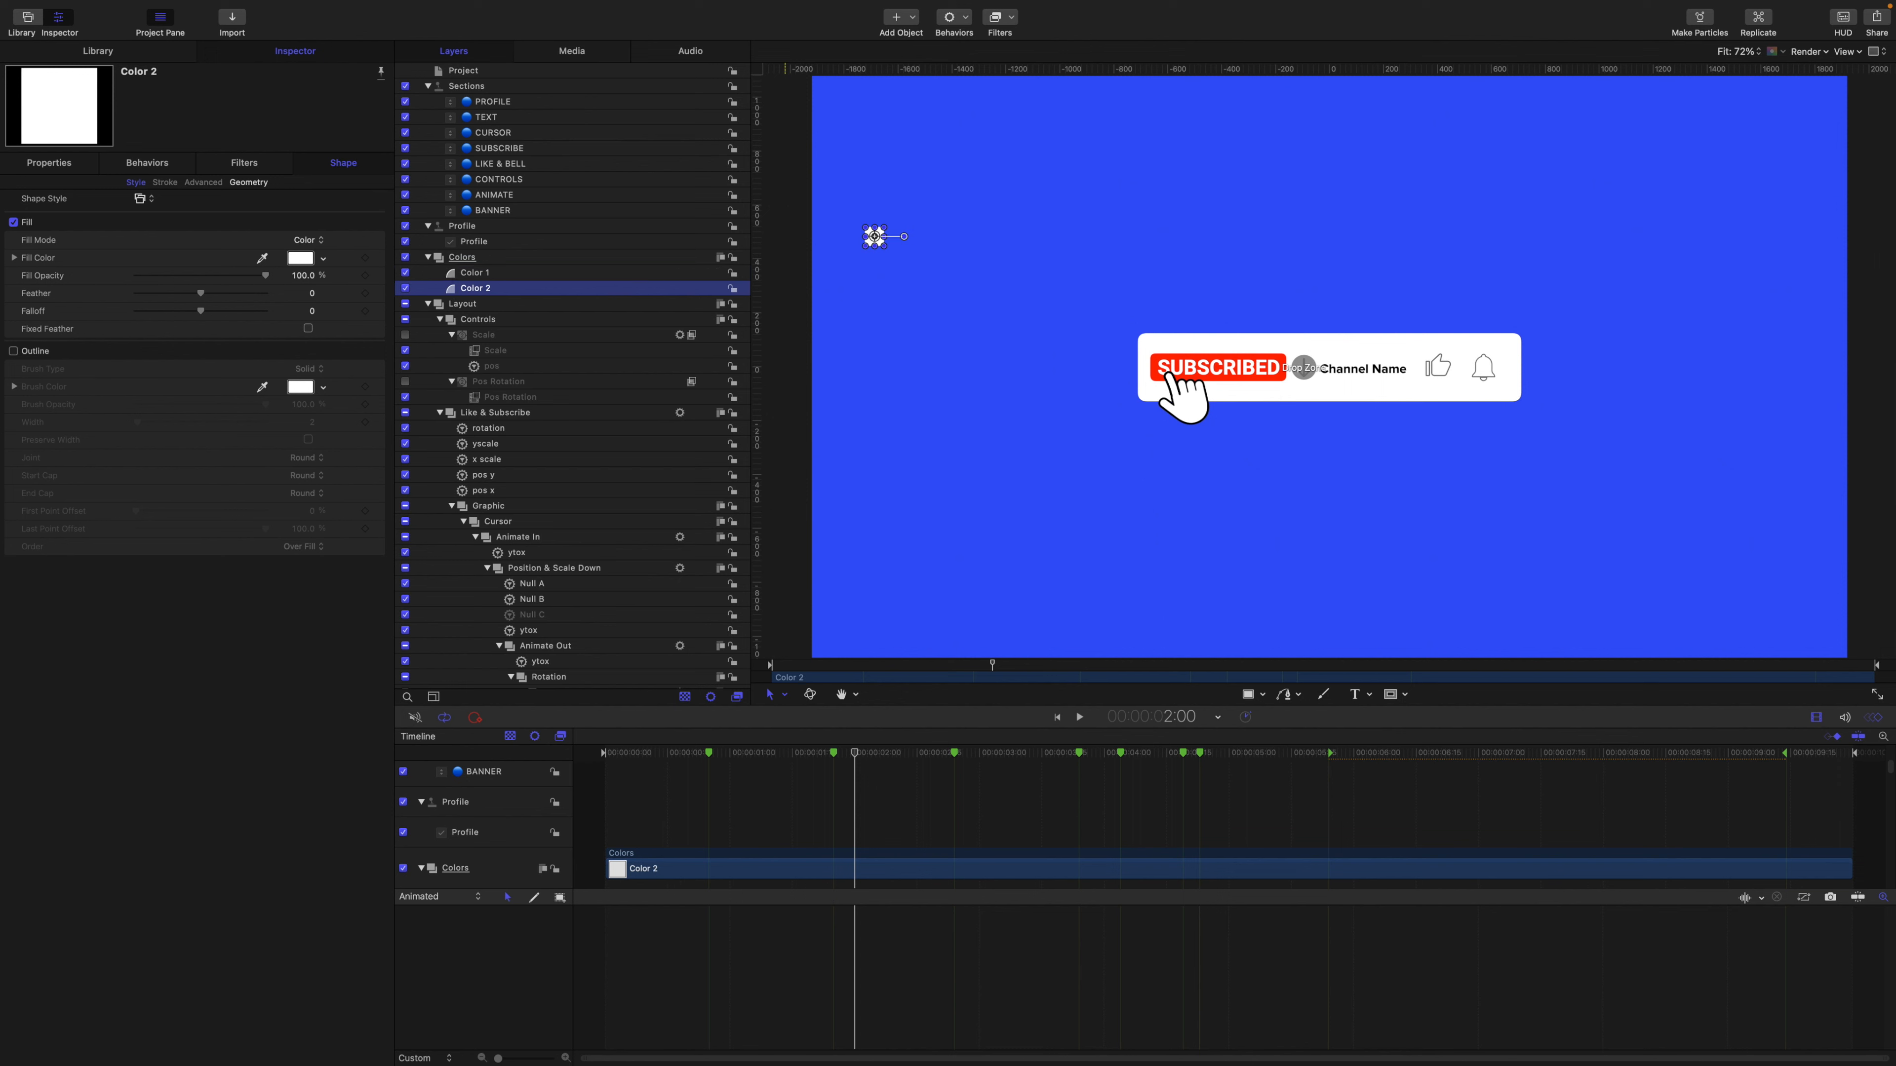
left_click(49, 172)
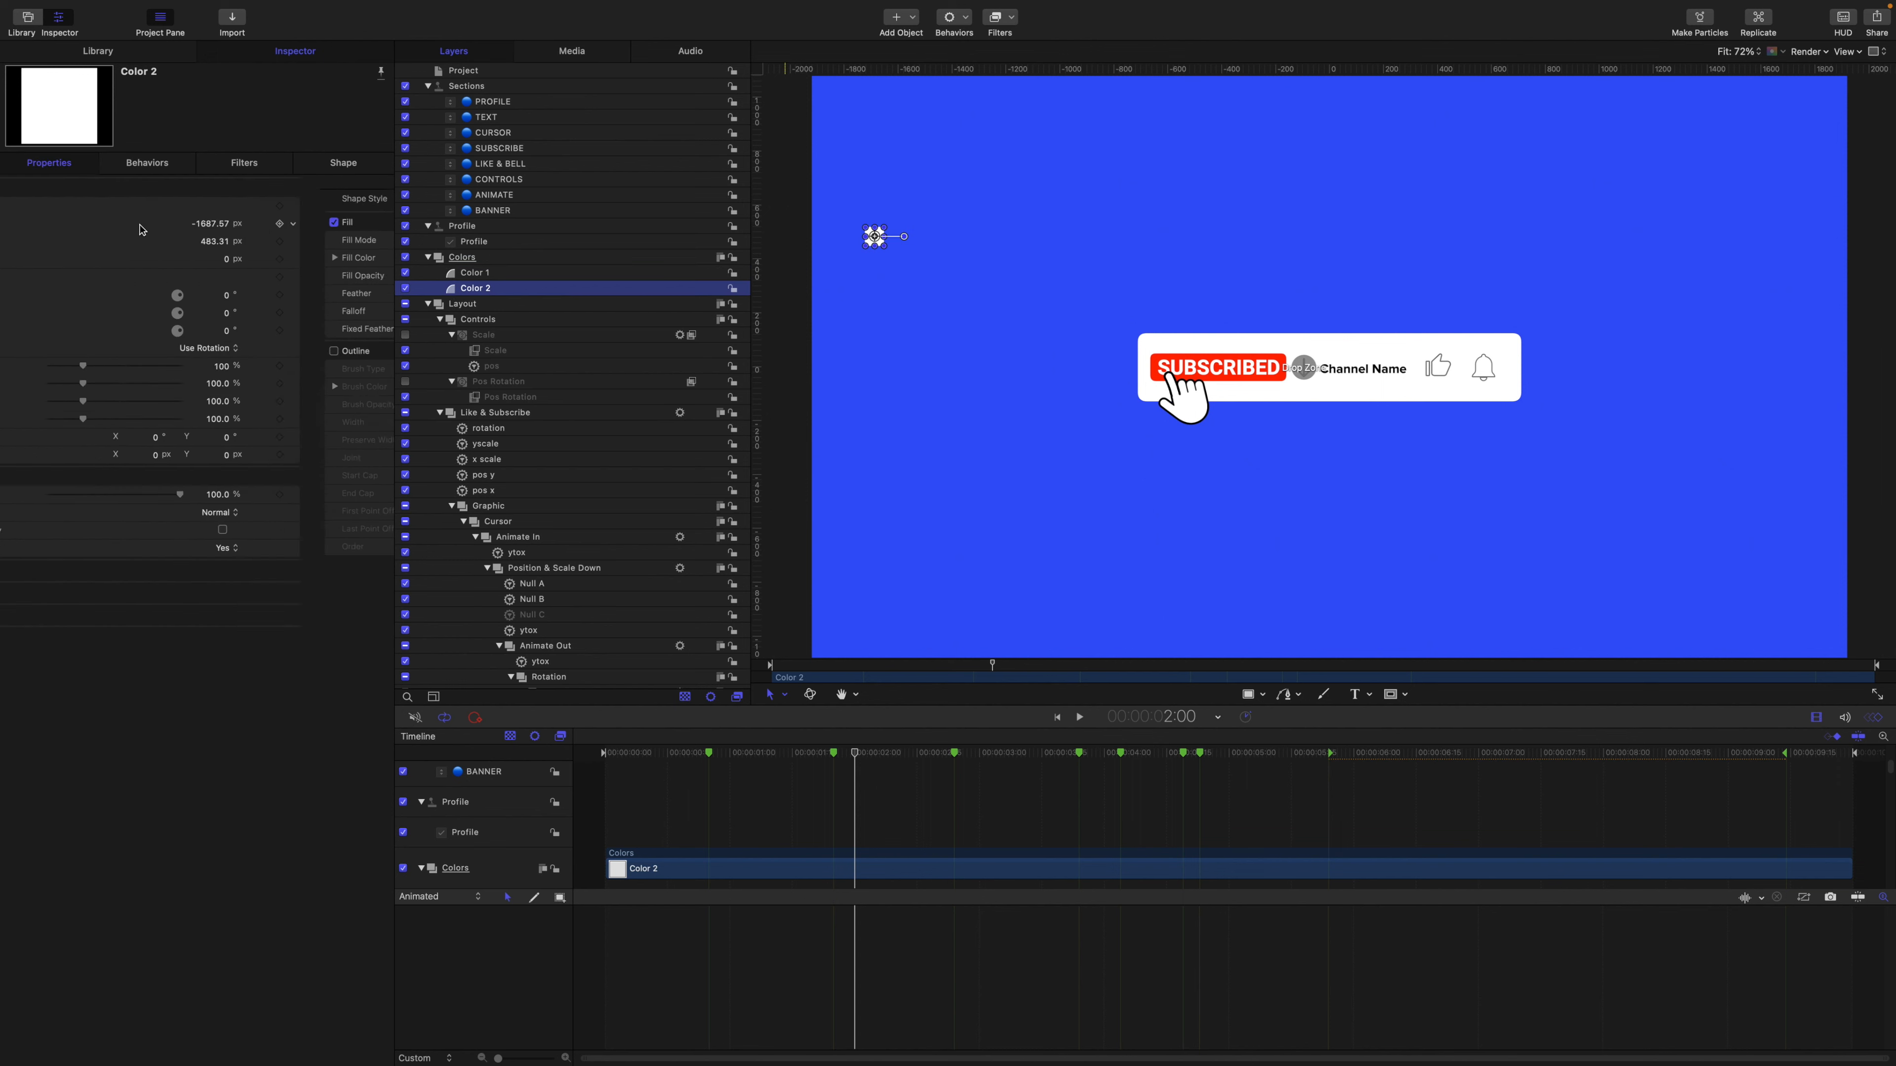
left_click_drag(304, 247, 433, 312)
Set the Color 1 square's fill color to hex E3E3E3.
left_click(478, 274)
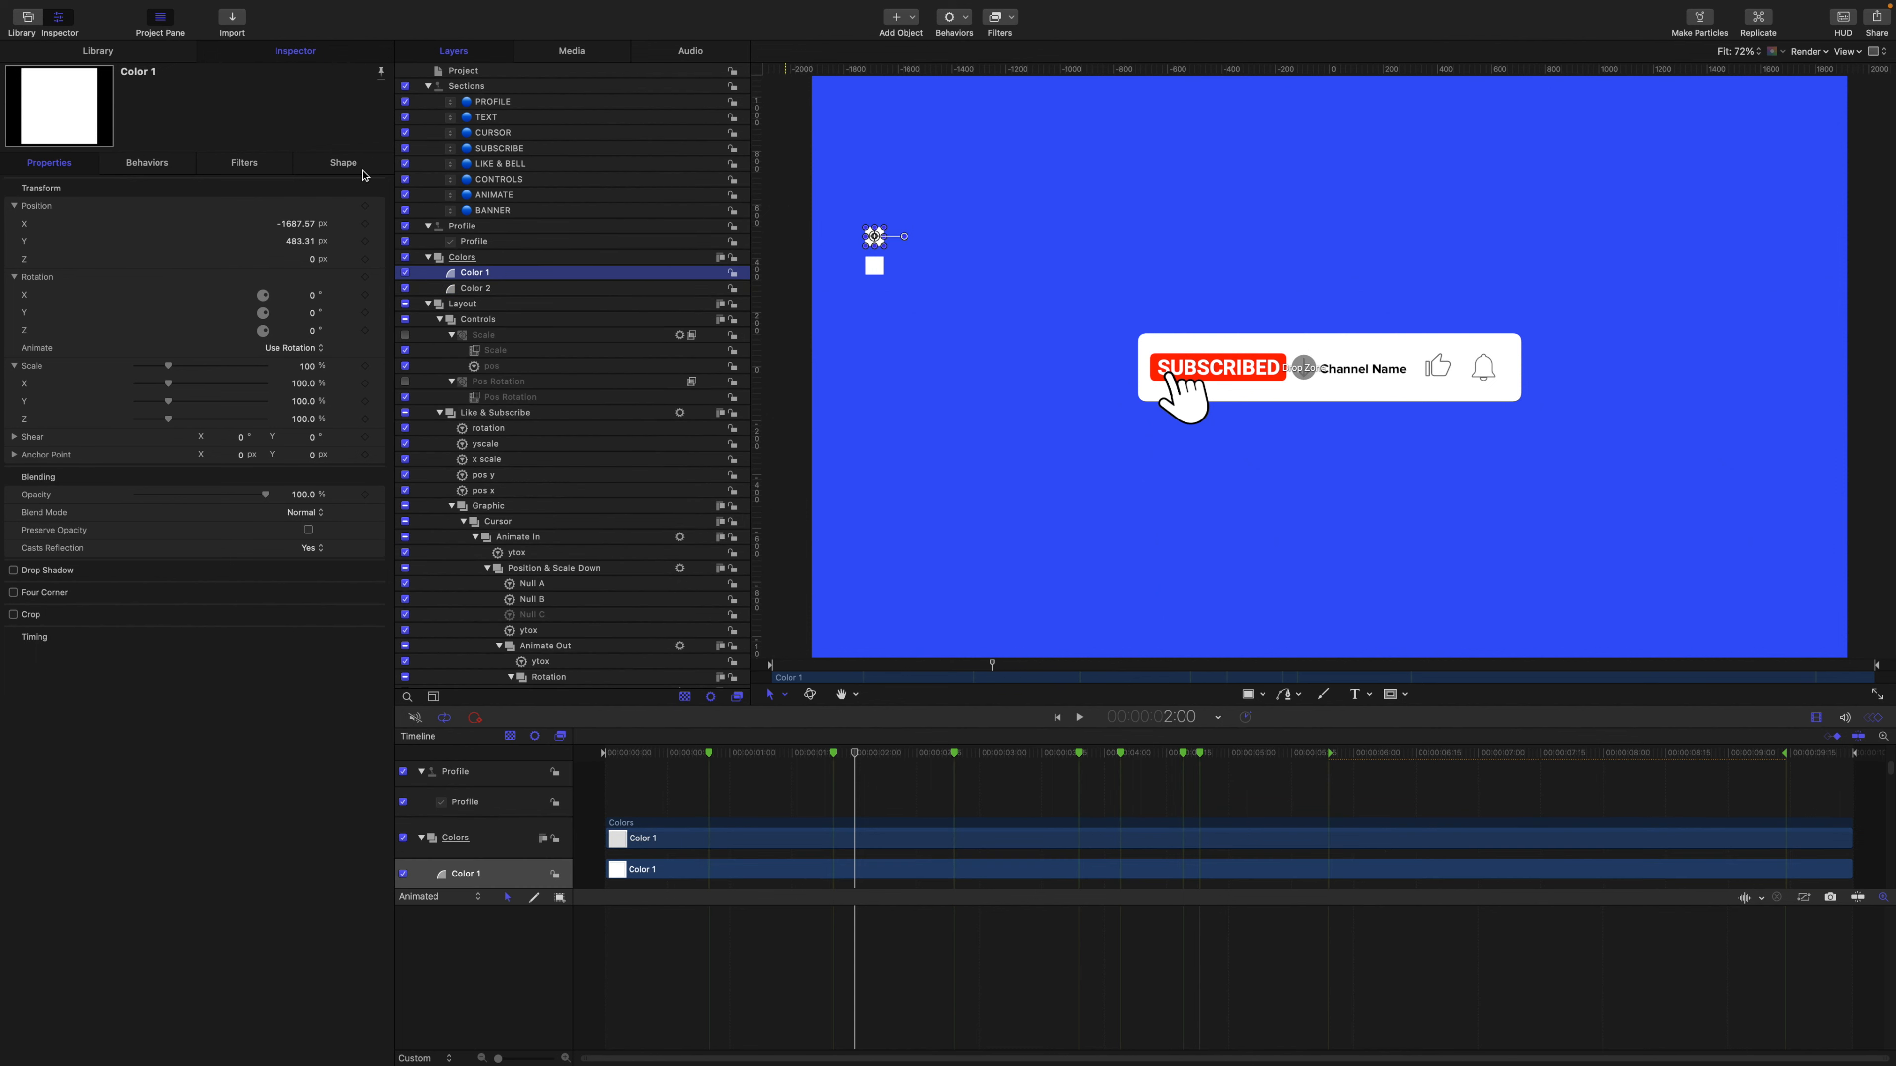
left_click(346, 171)
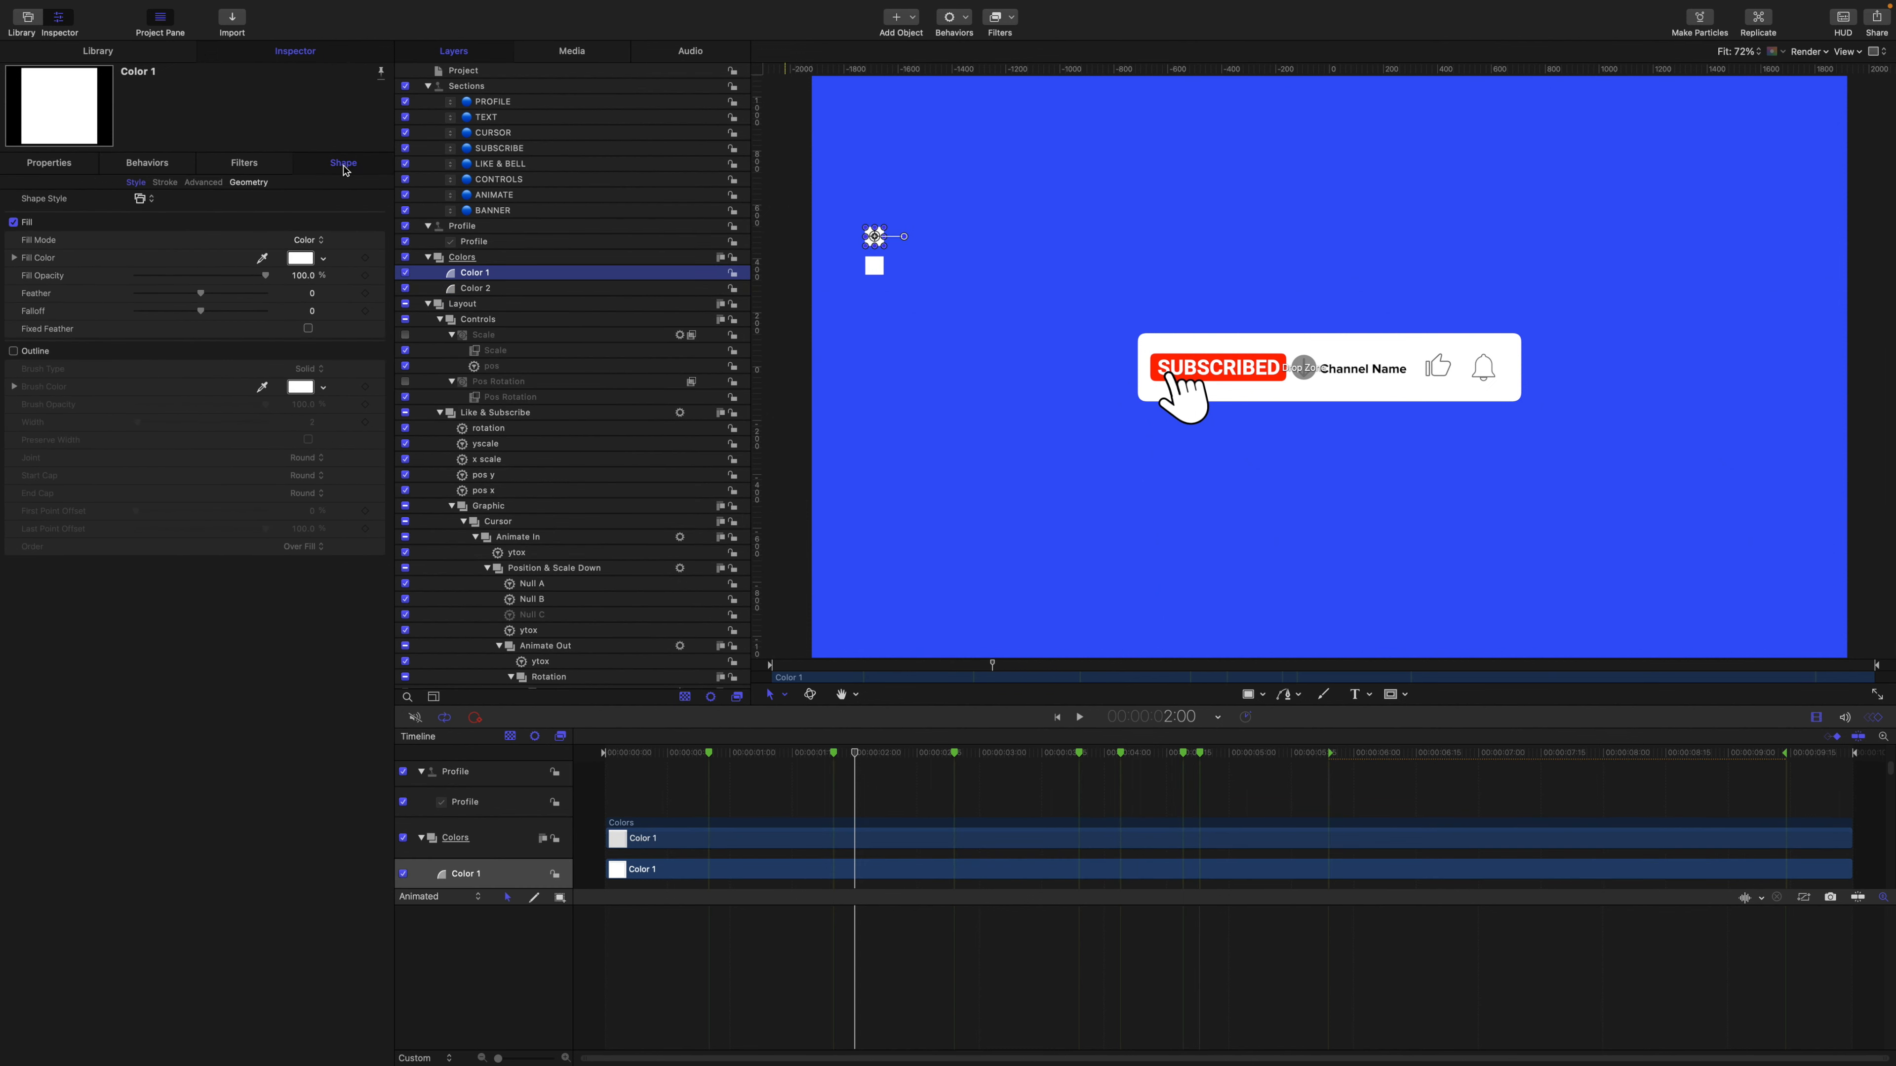
left_click(302, 258)
left_click(1323, 914)
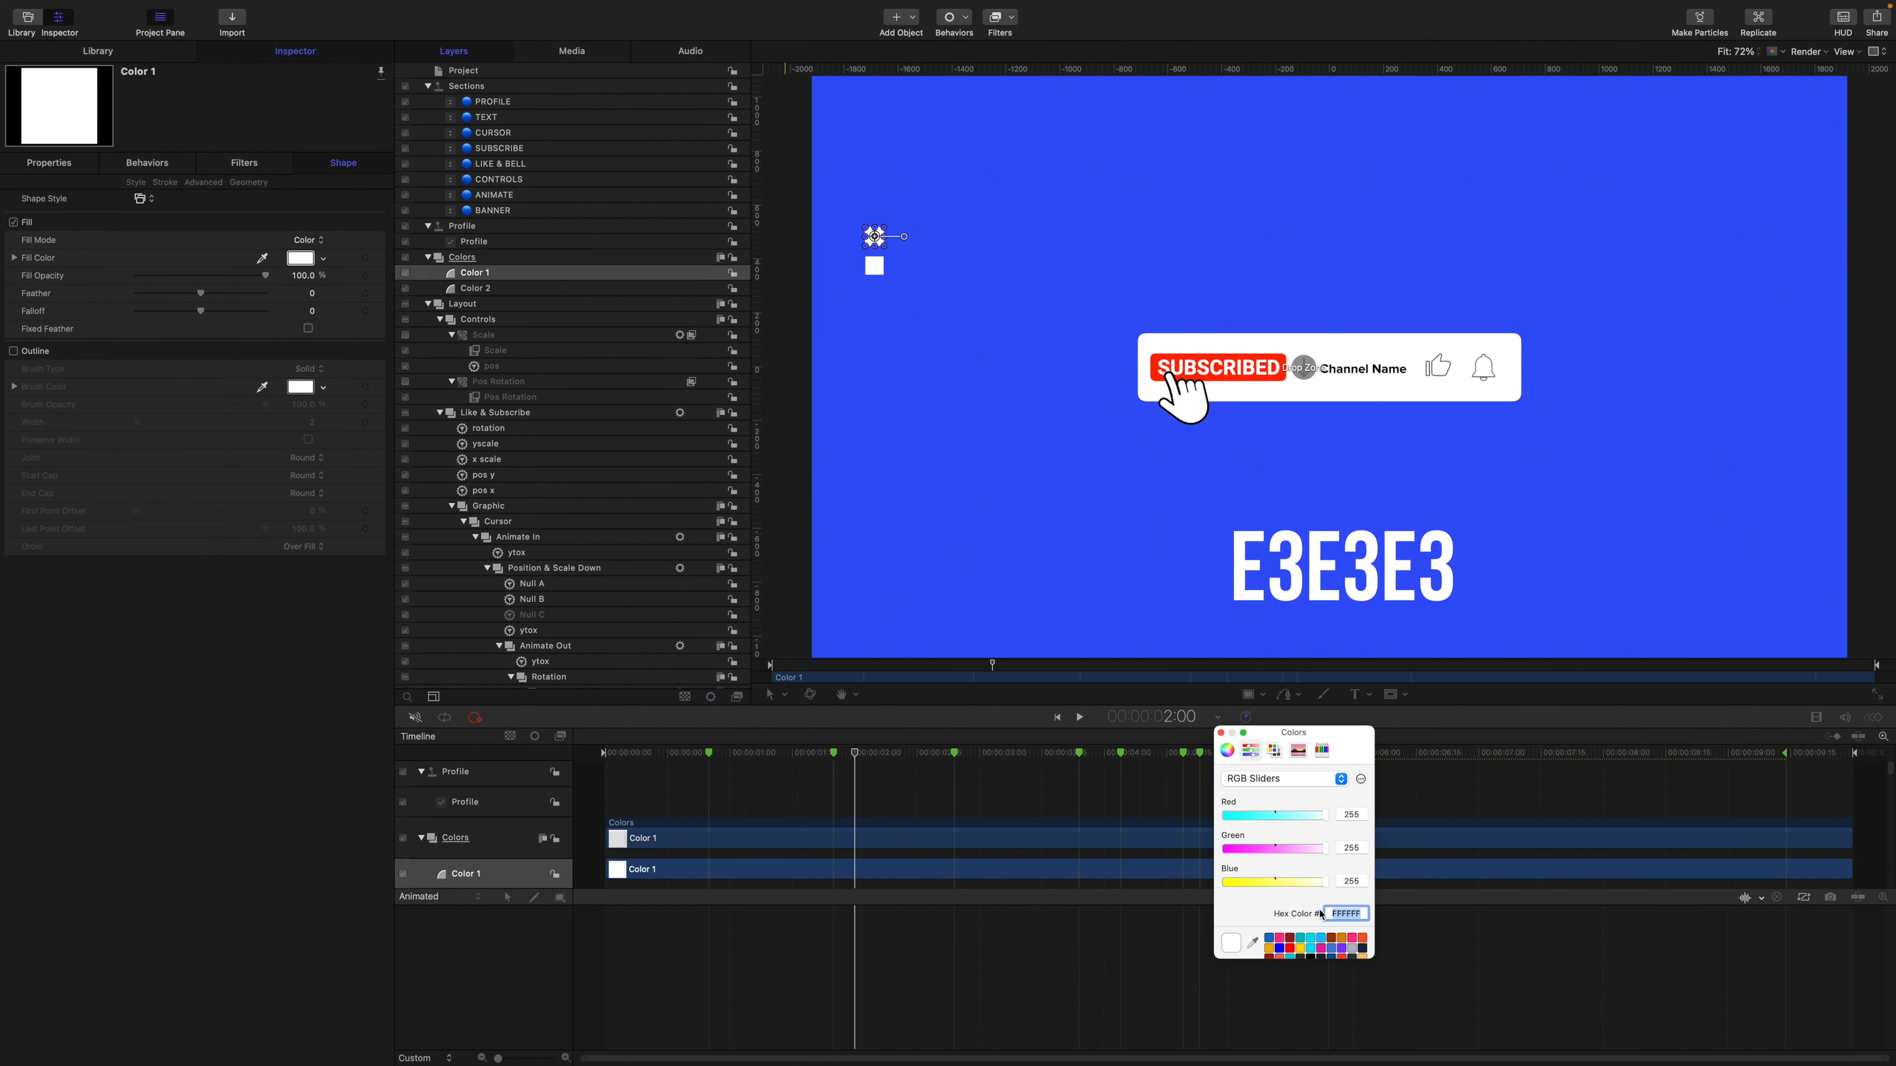
type("E3E3E3")
key("Return")
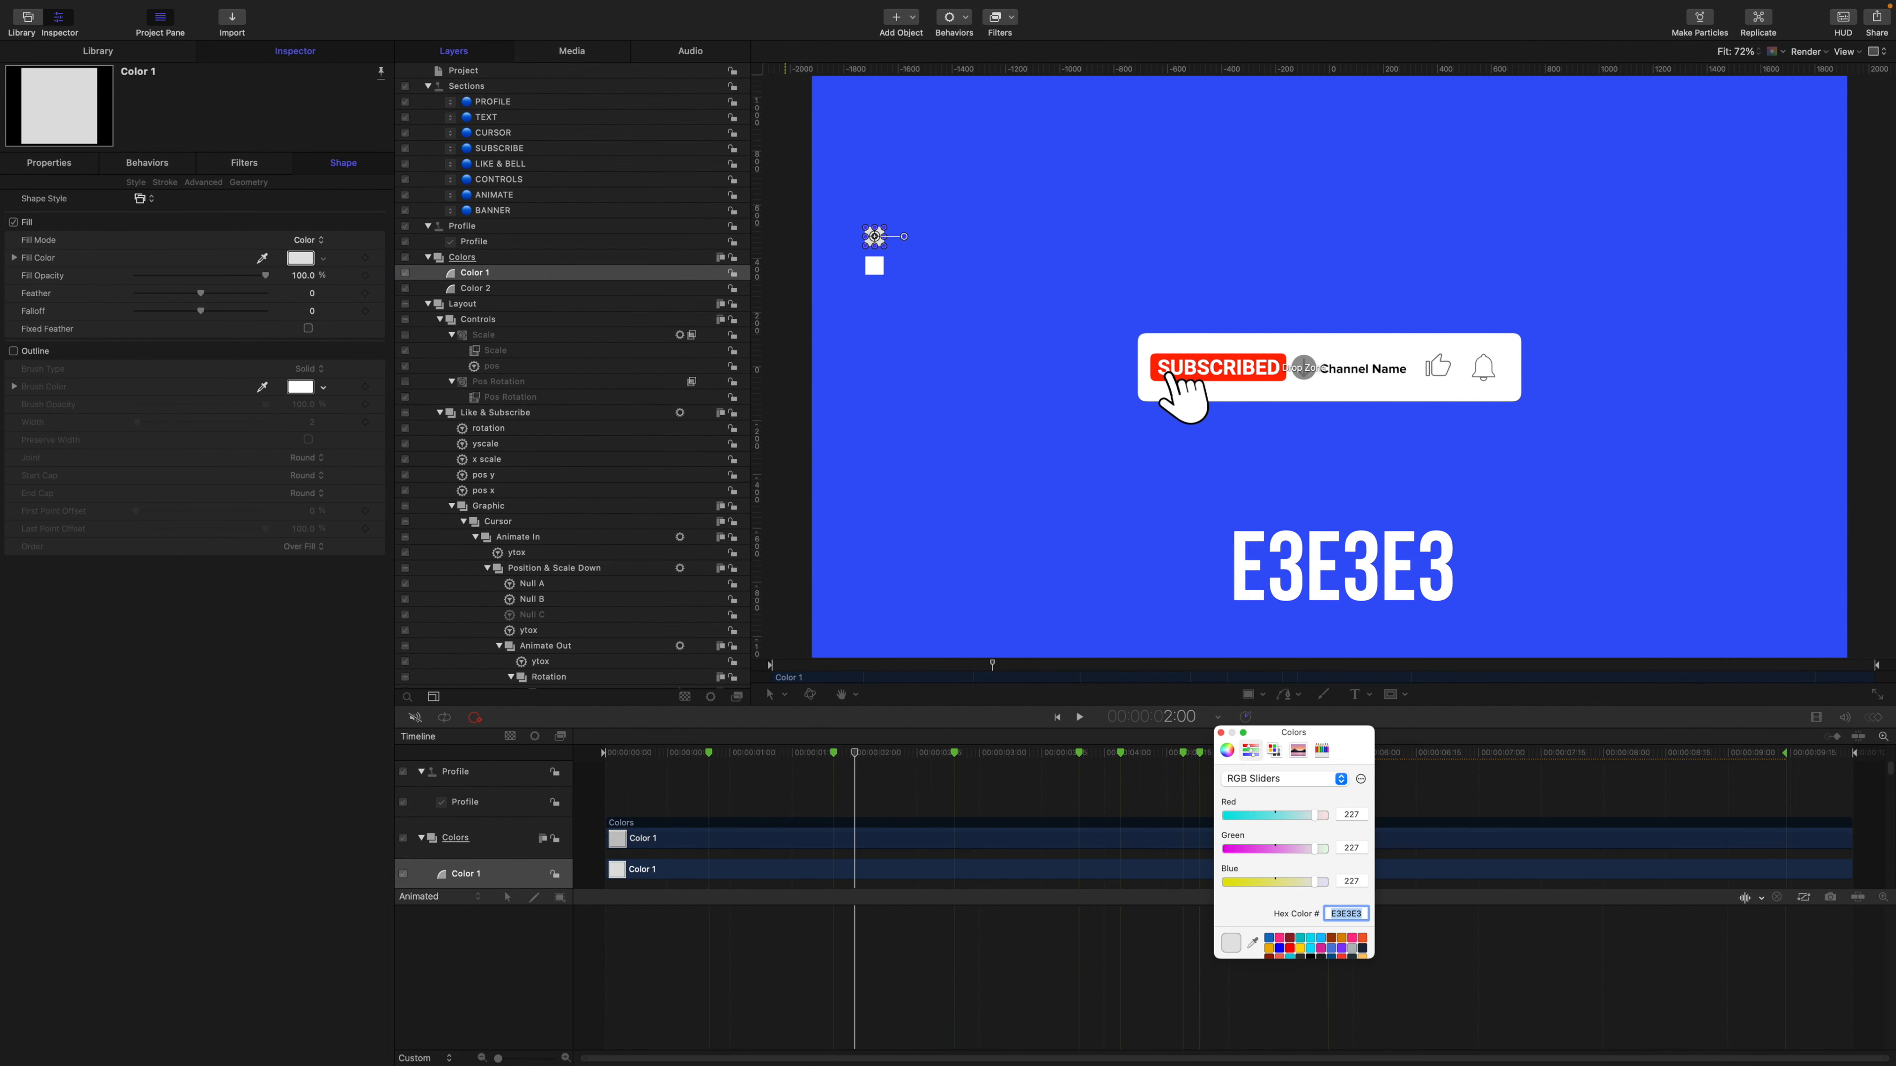
Set the Color 2 square's fill color to hex FF2600.
left_click_drag(1271, 727, 730, 436)
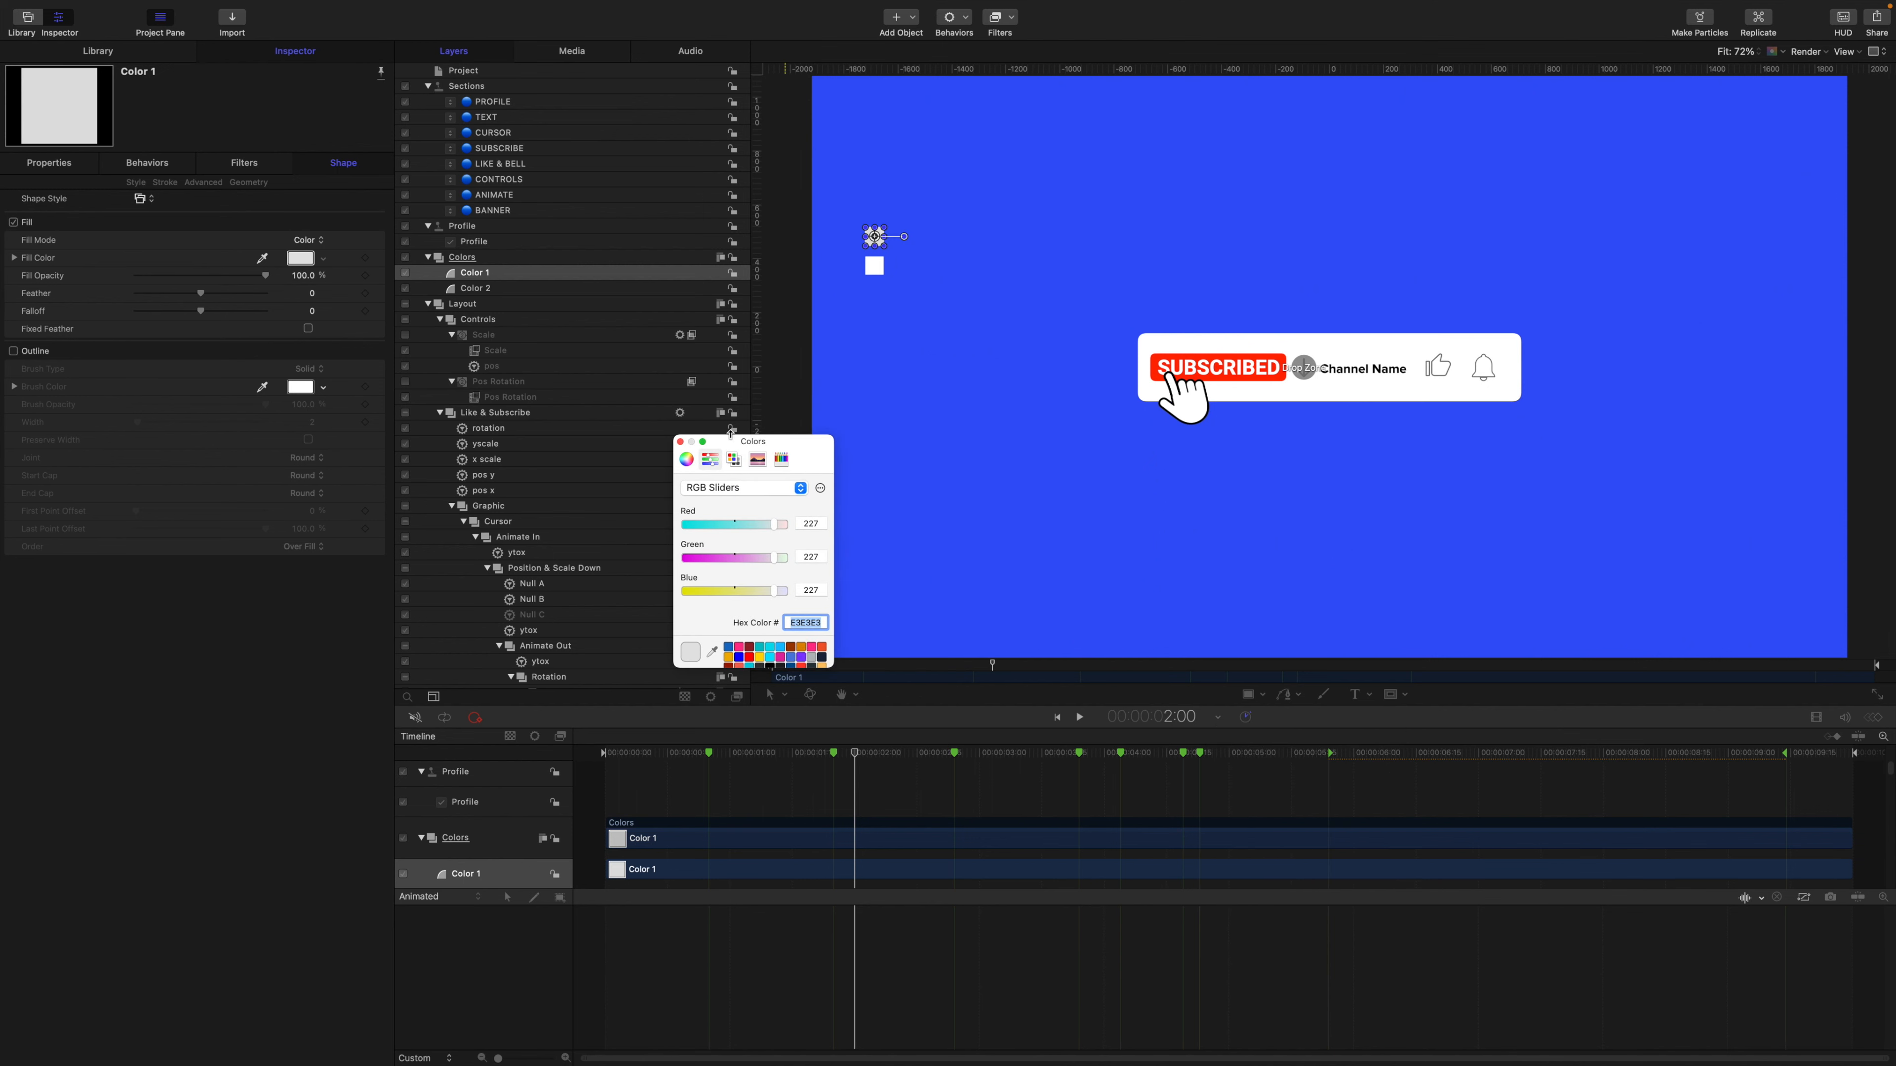
left_click(481, 290)
left_click(302, 258)
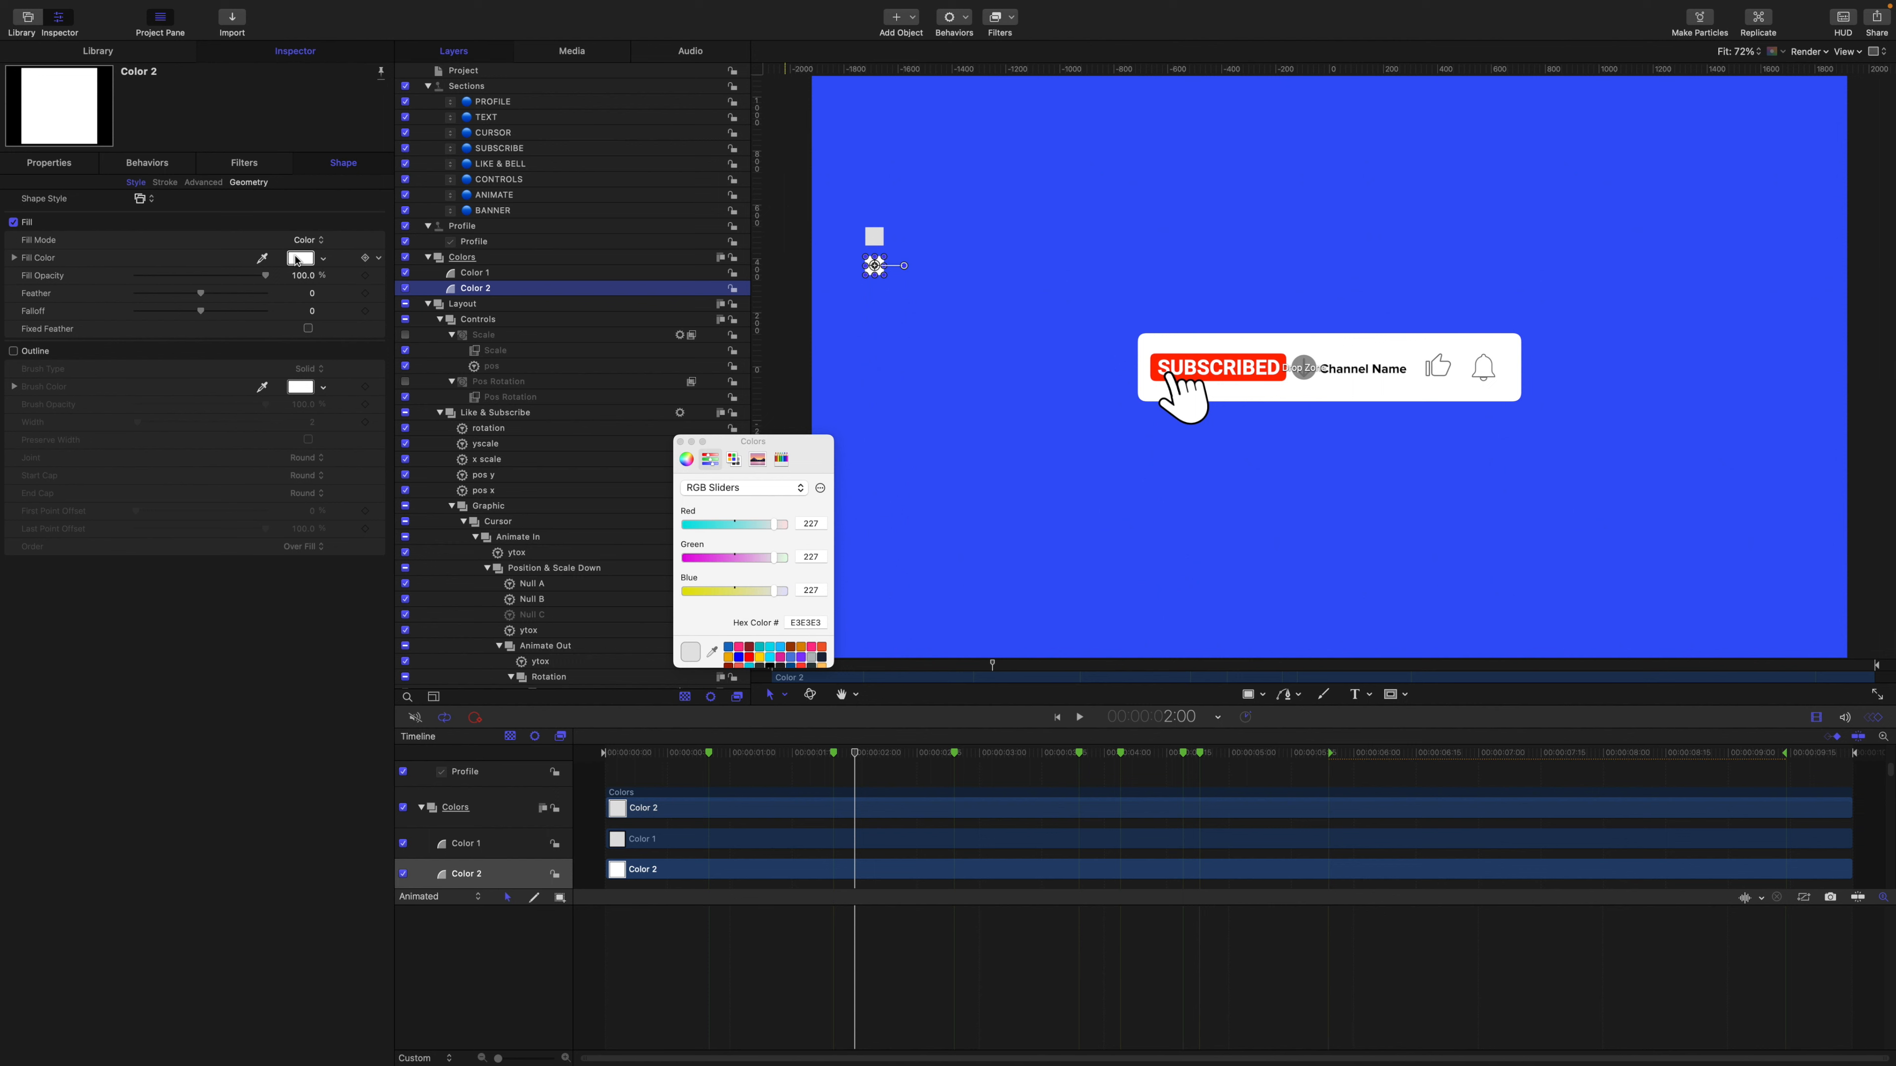
left_click(819, 622)
type("ff2")
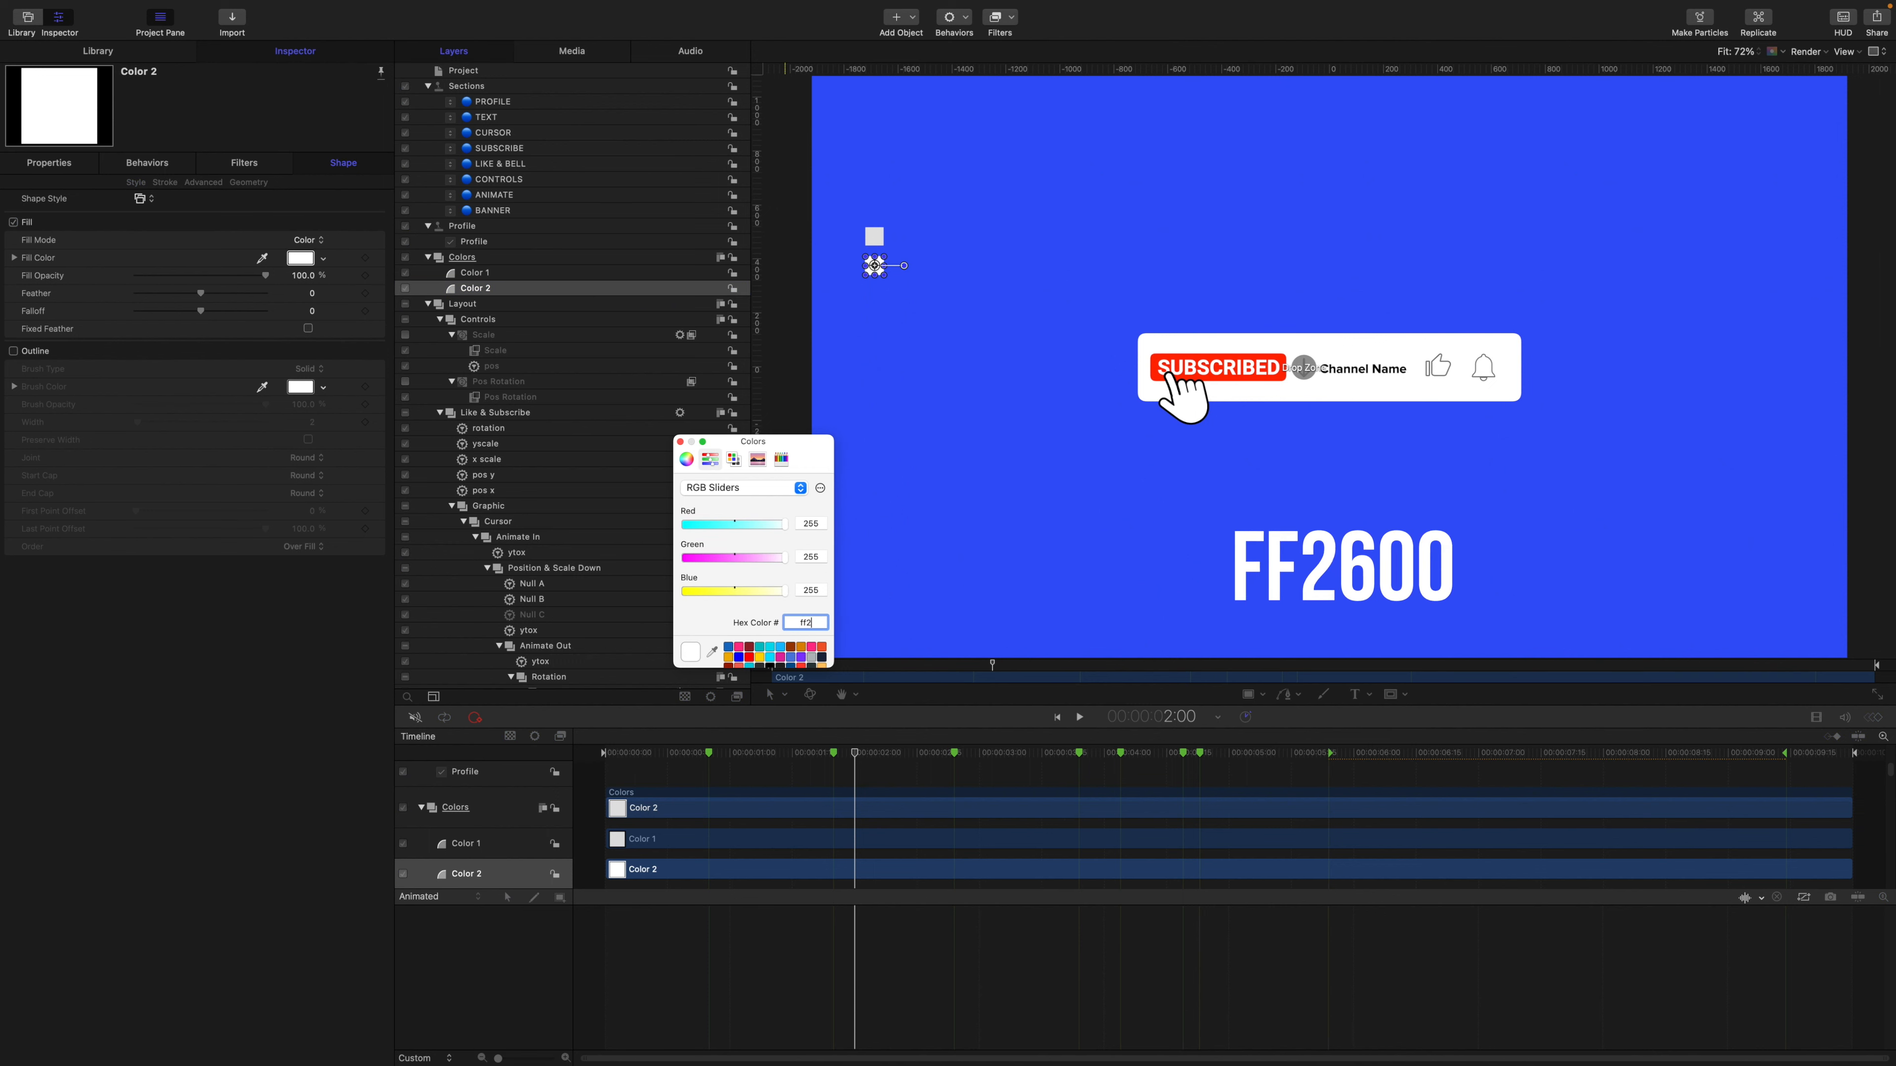
type("600")
key("Return")
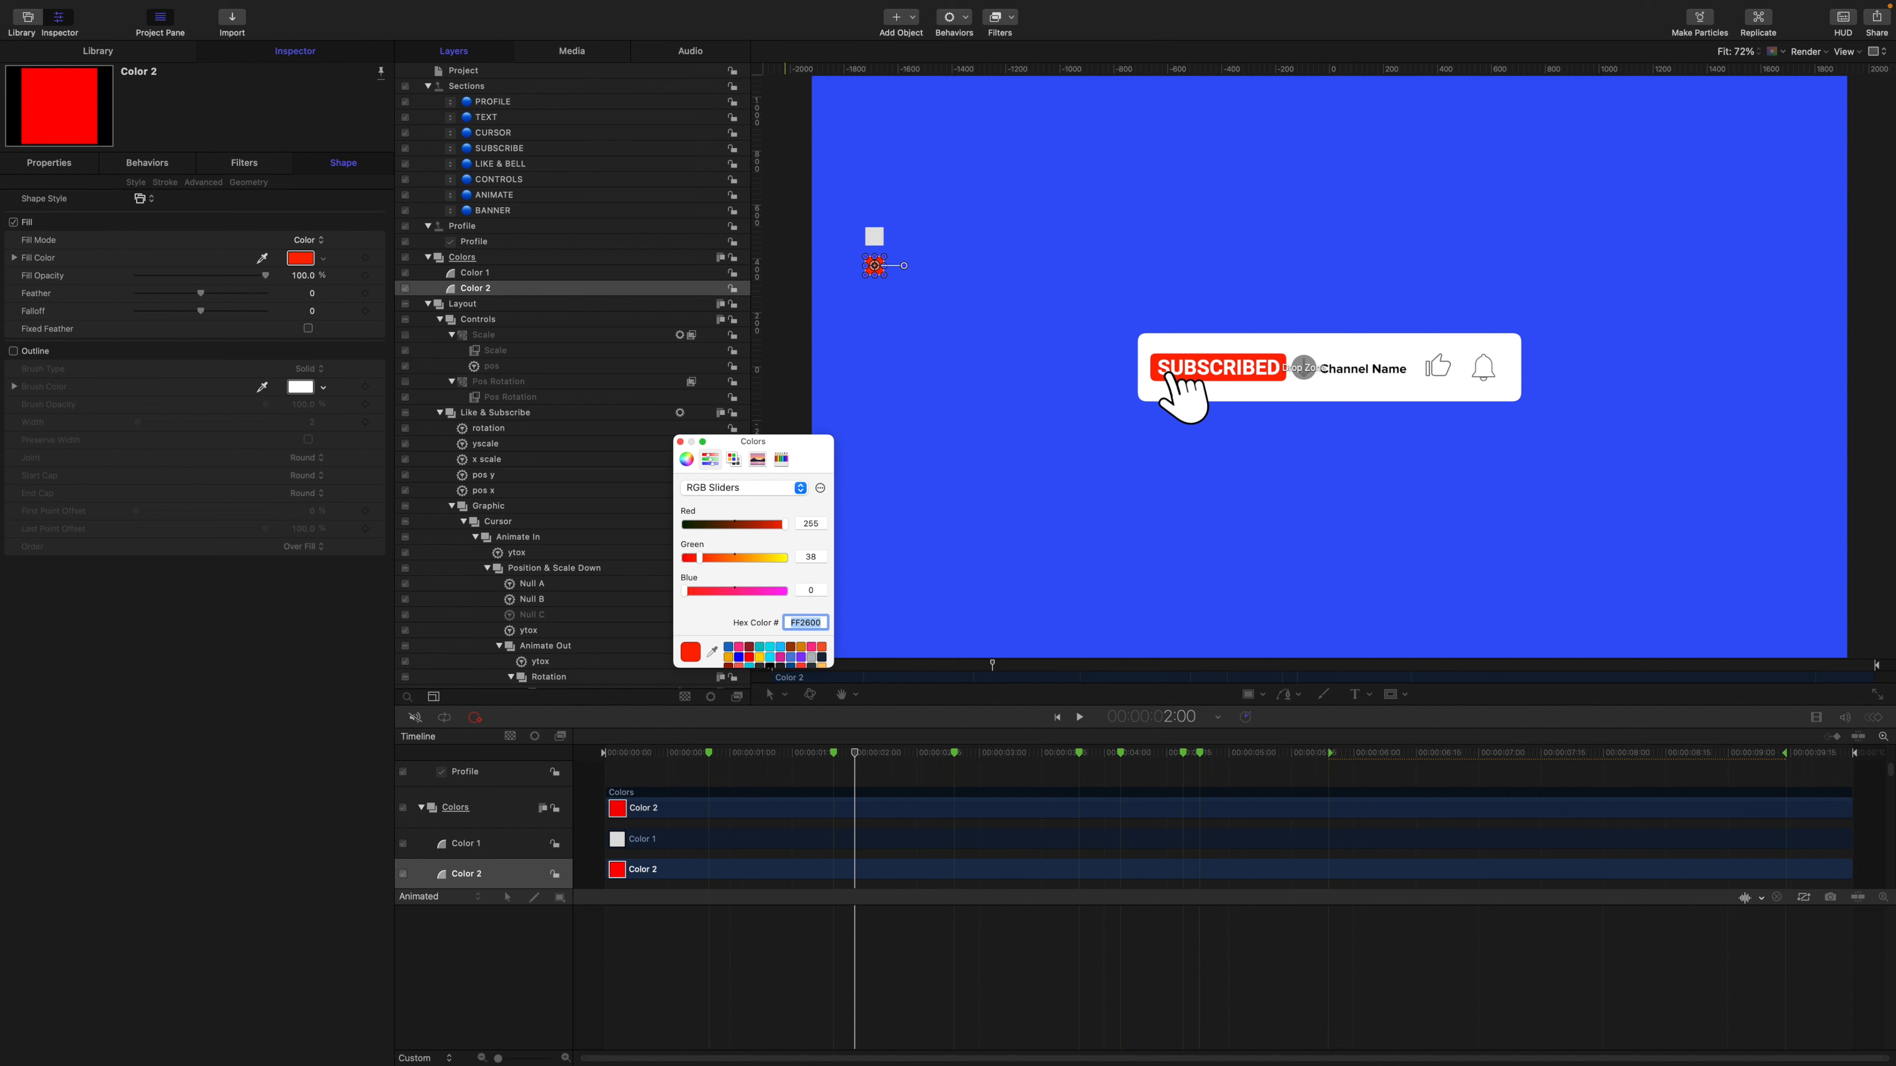
left_click(680, 443)
Reset the subscribe Button shape's Fill Color so that its color keyframes are removed.
scroll(568, 403, "down", 15)
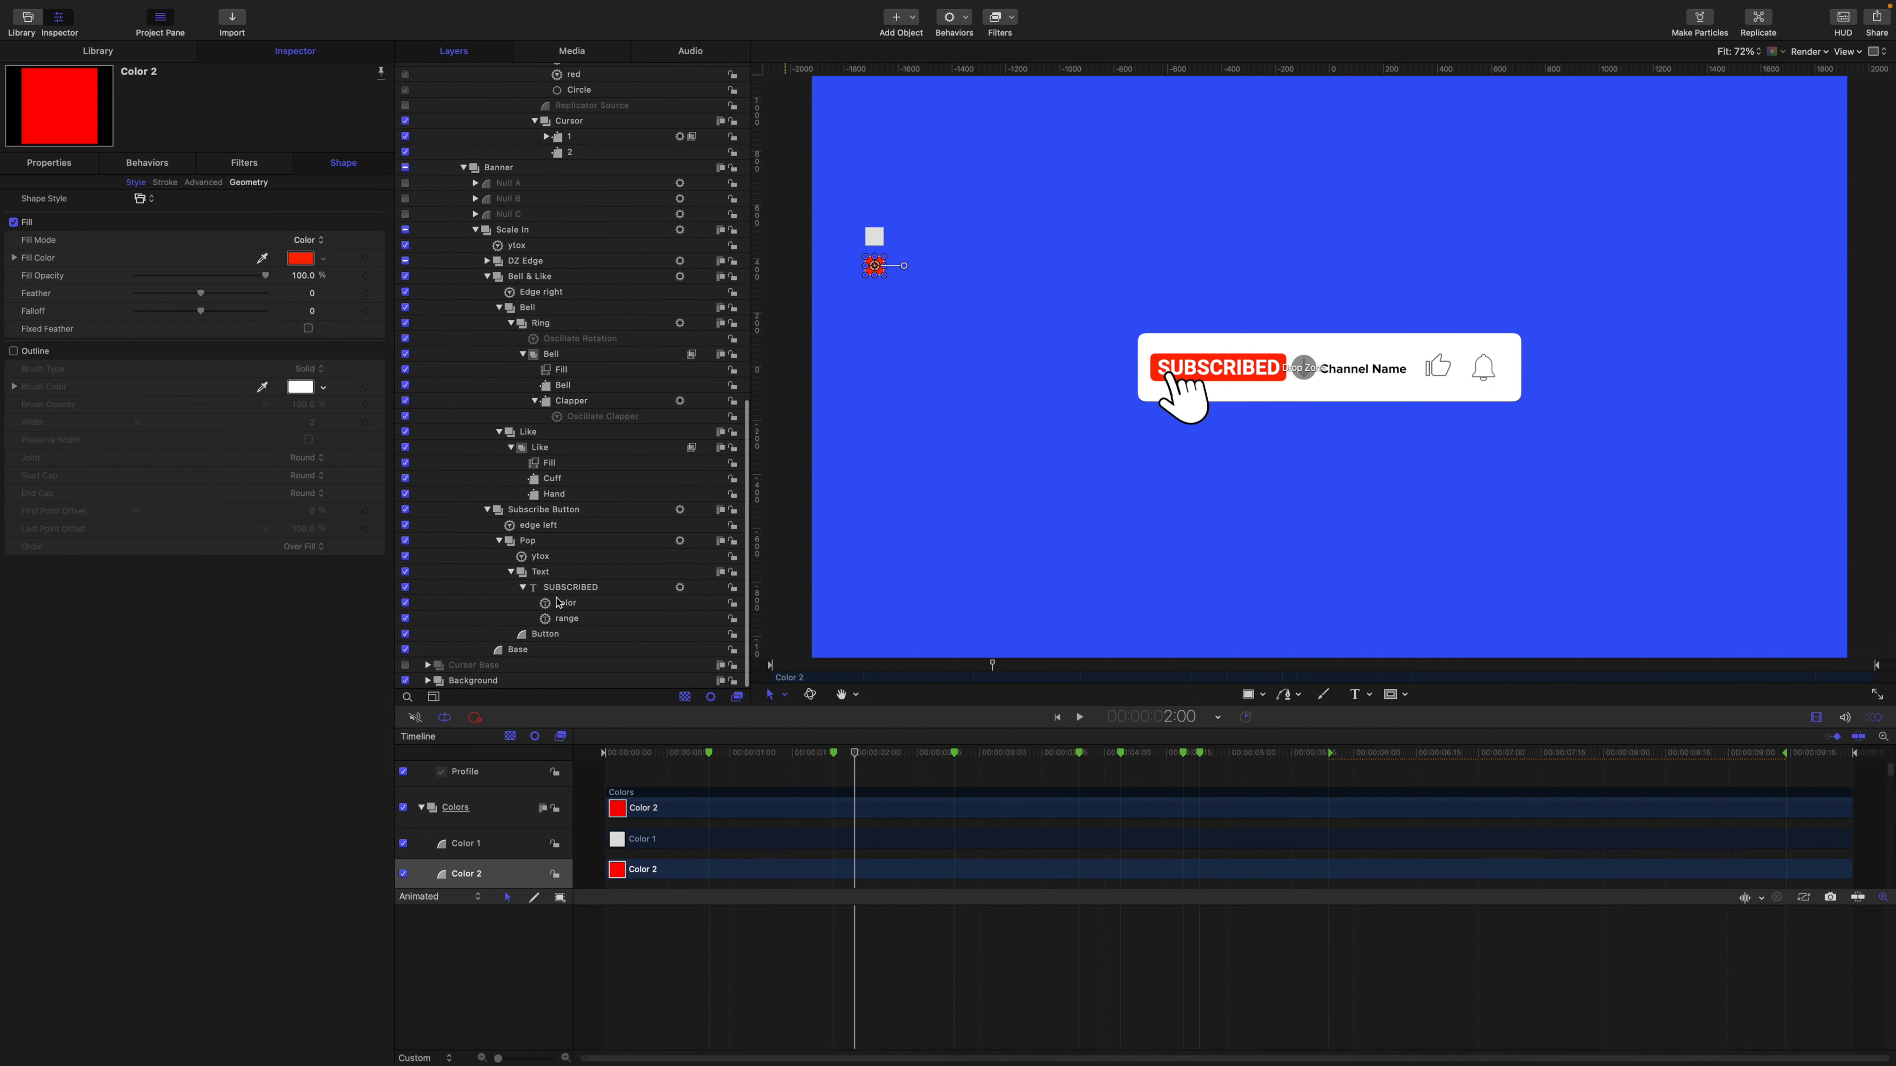
left_click(553, 633)
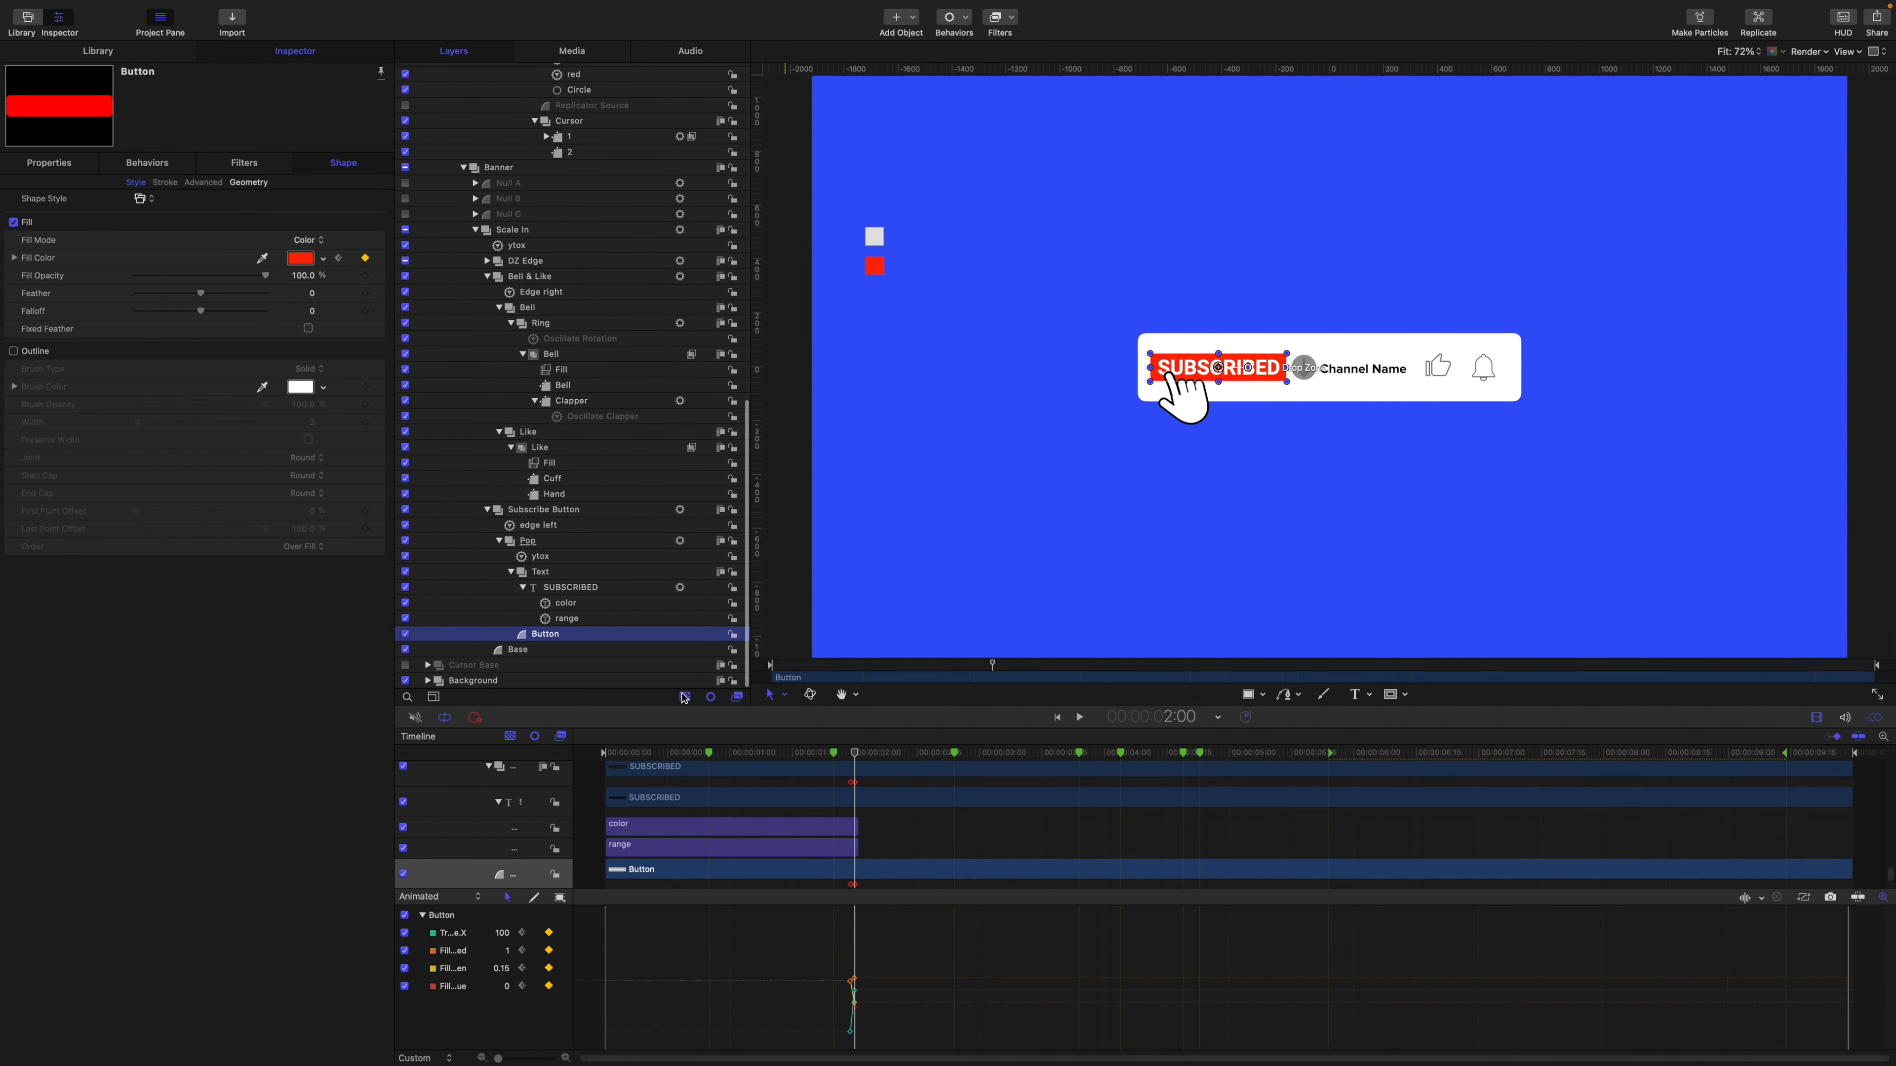
left_click(852, 755)
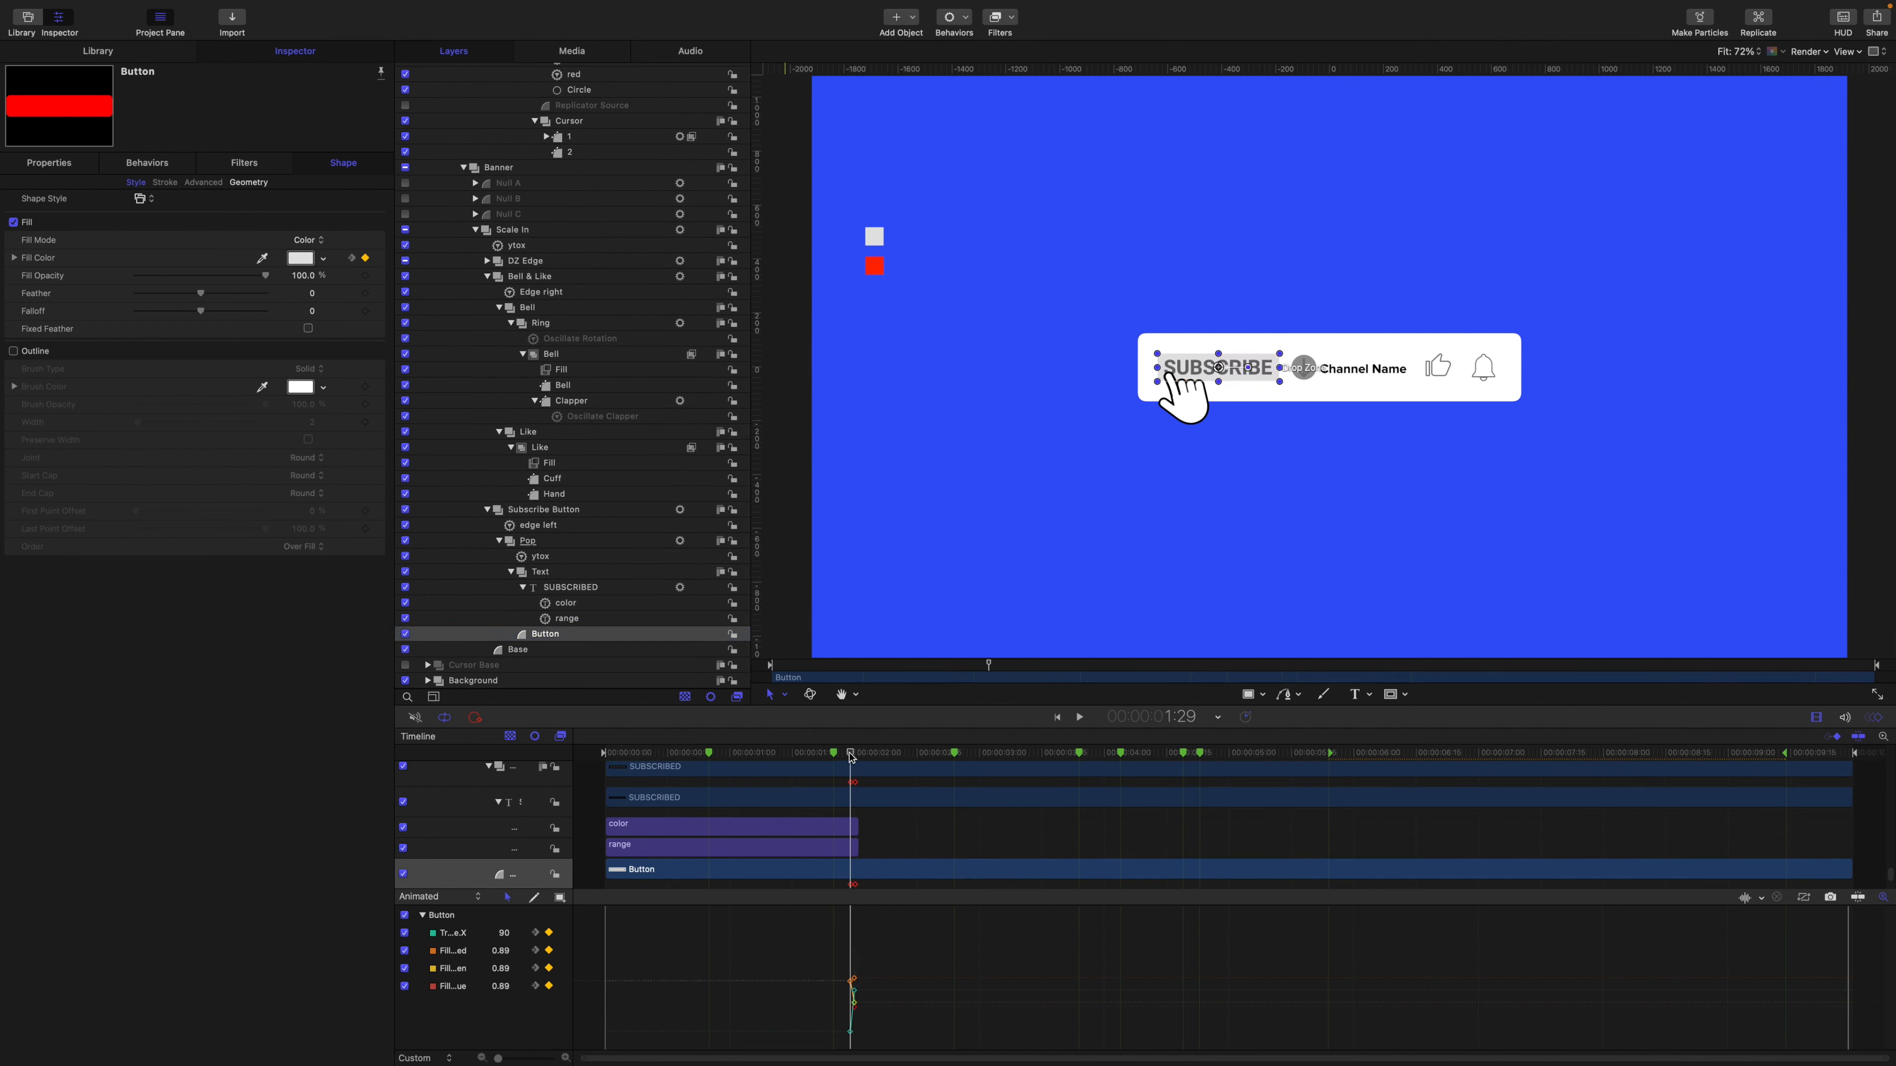
left_click(855, 755)
left_click_drag(853, 755, 856, 753)
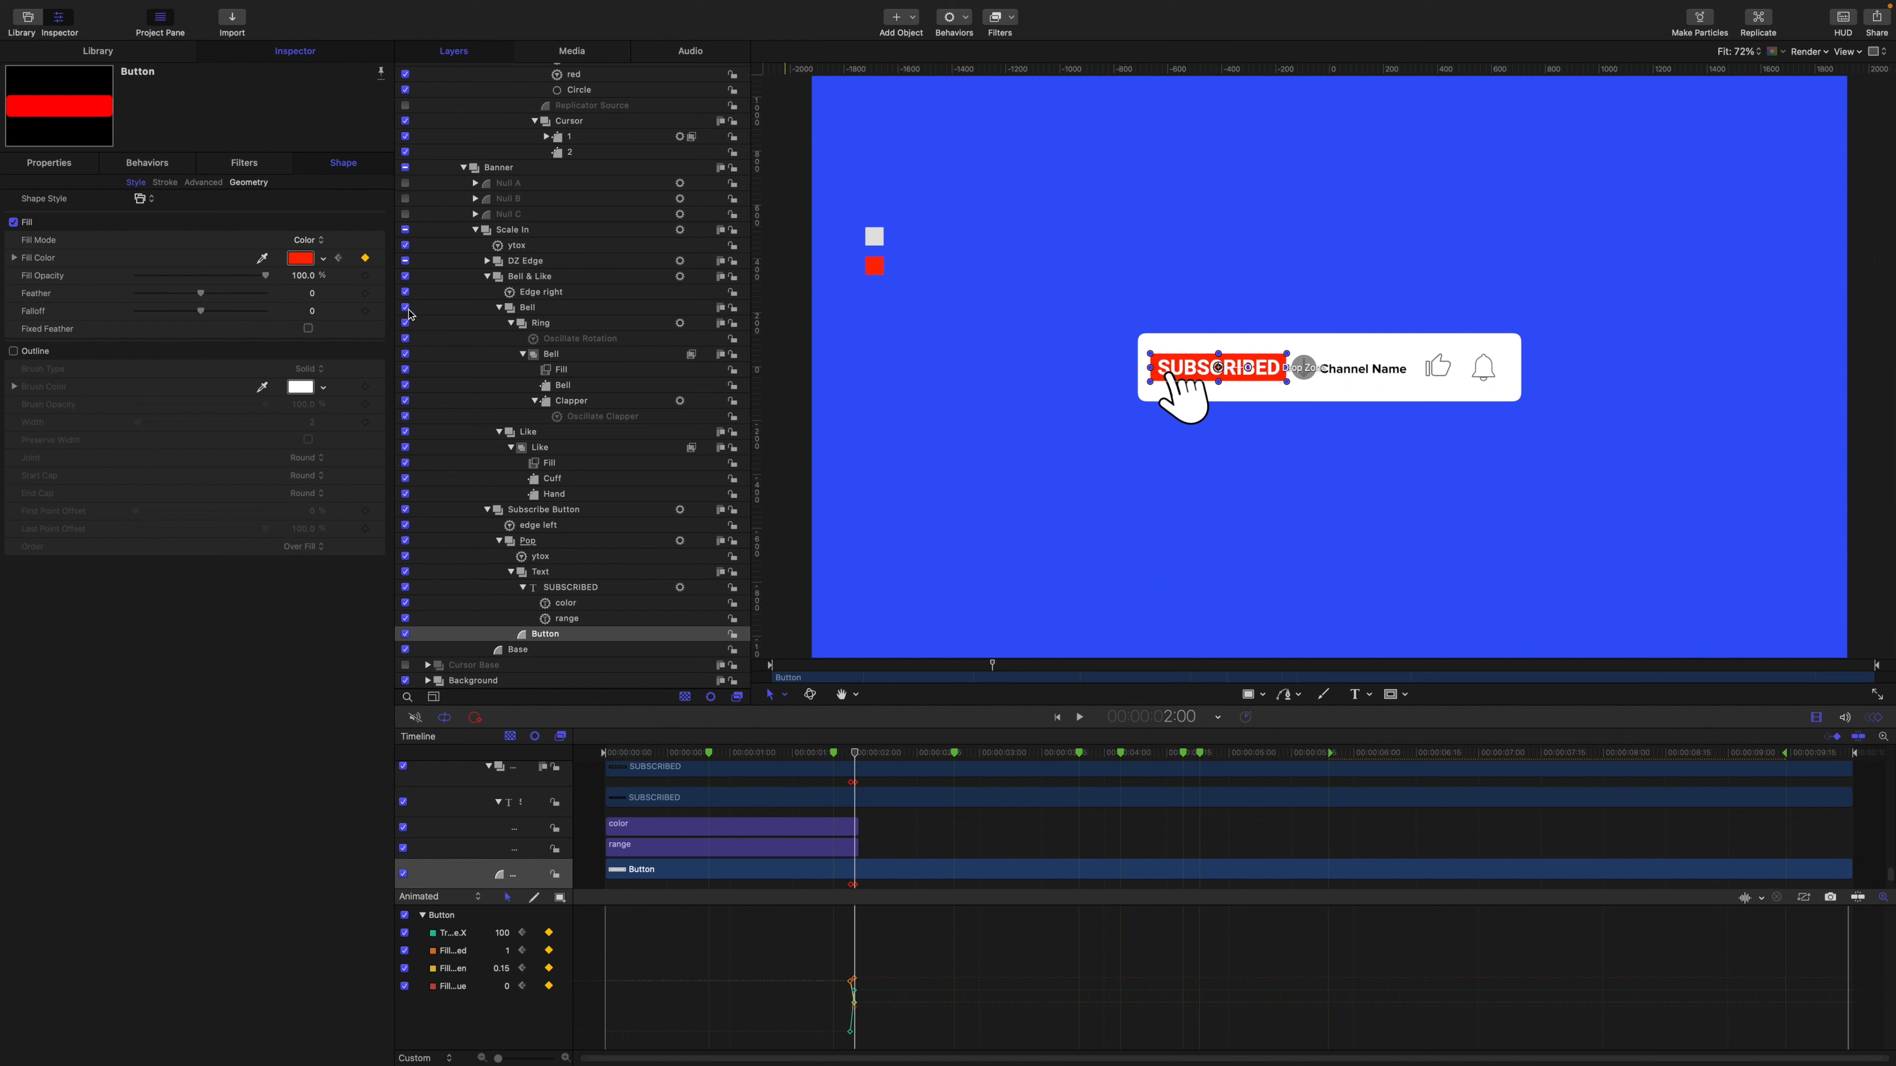
left_click(378, 261)
left_click(418, 377)
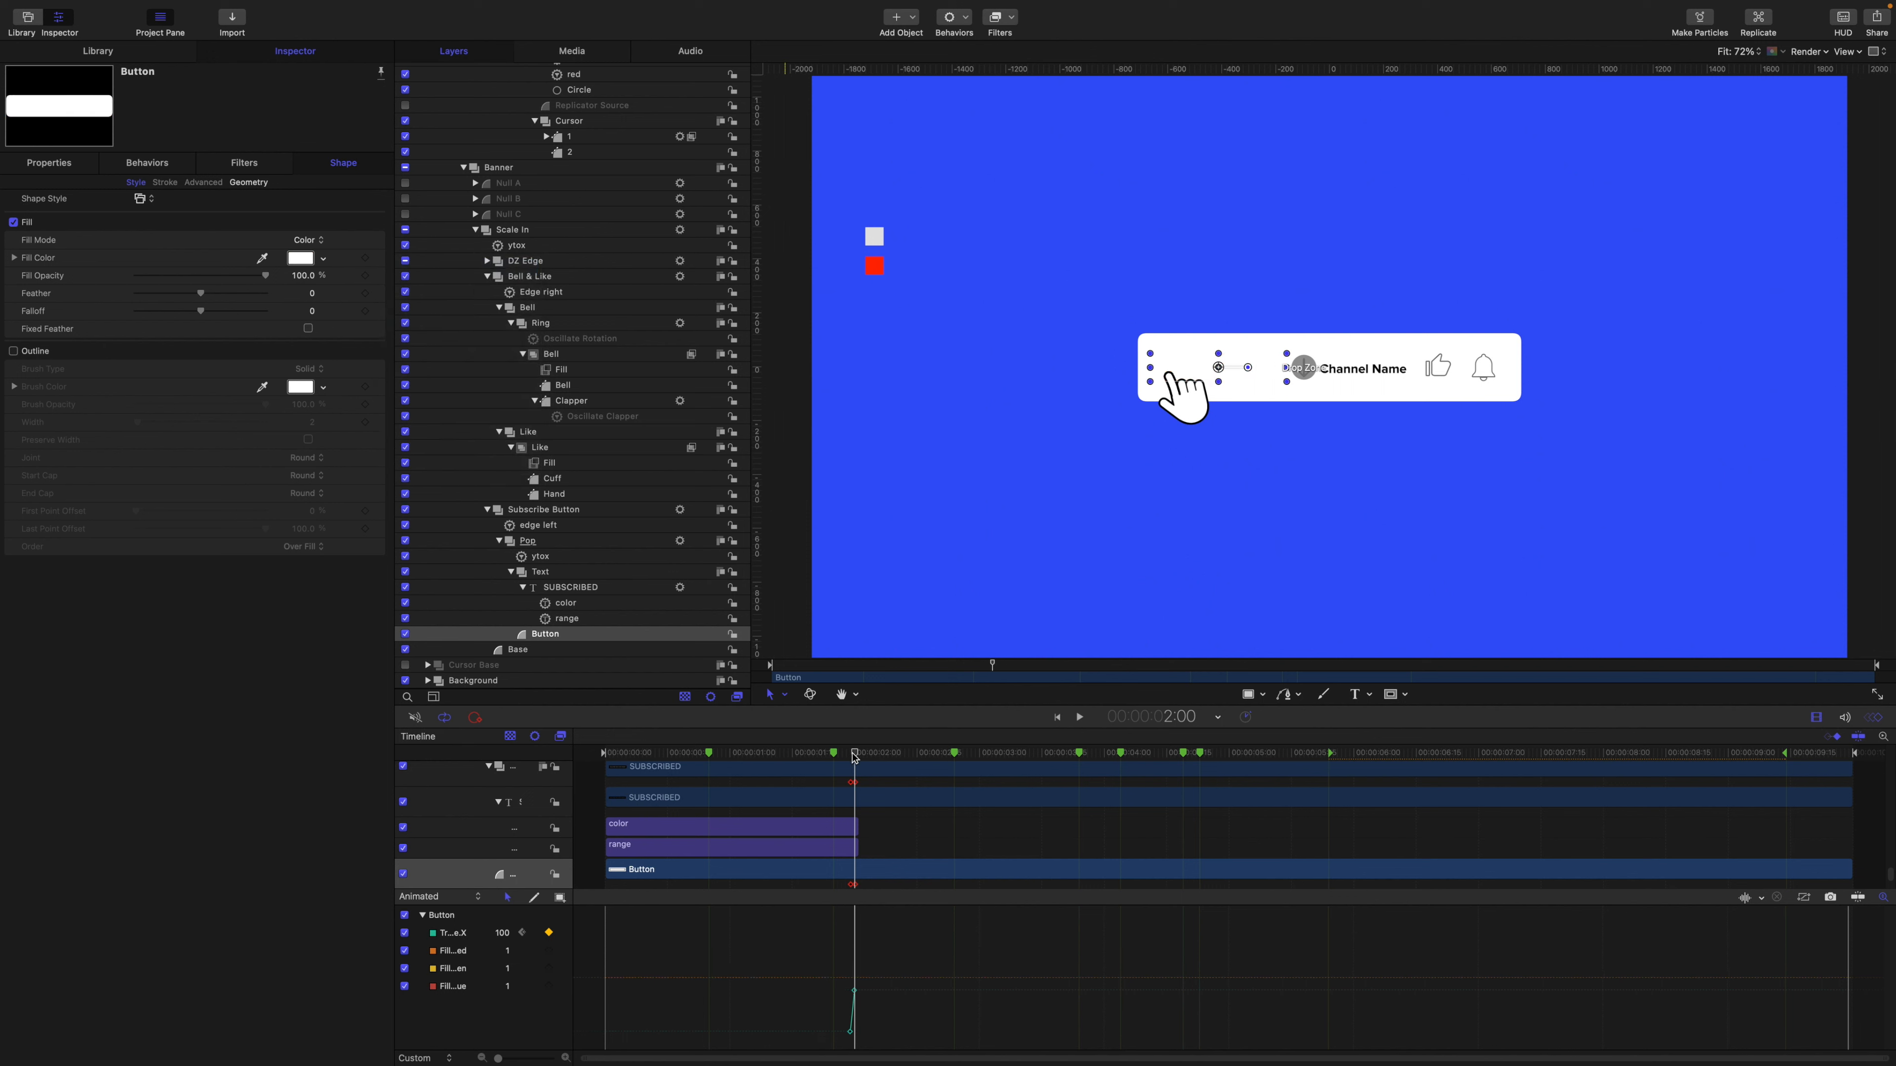
Add a Link parameter behavior to the Button's Fill Color and name it color1.
left_click_drag(855, 756, 852, 757)
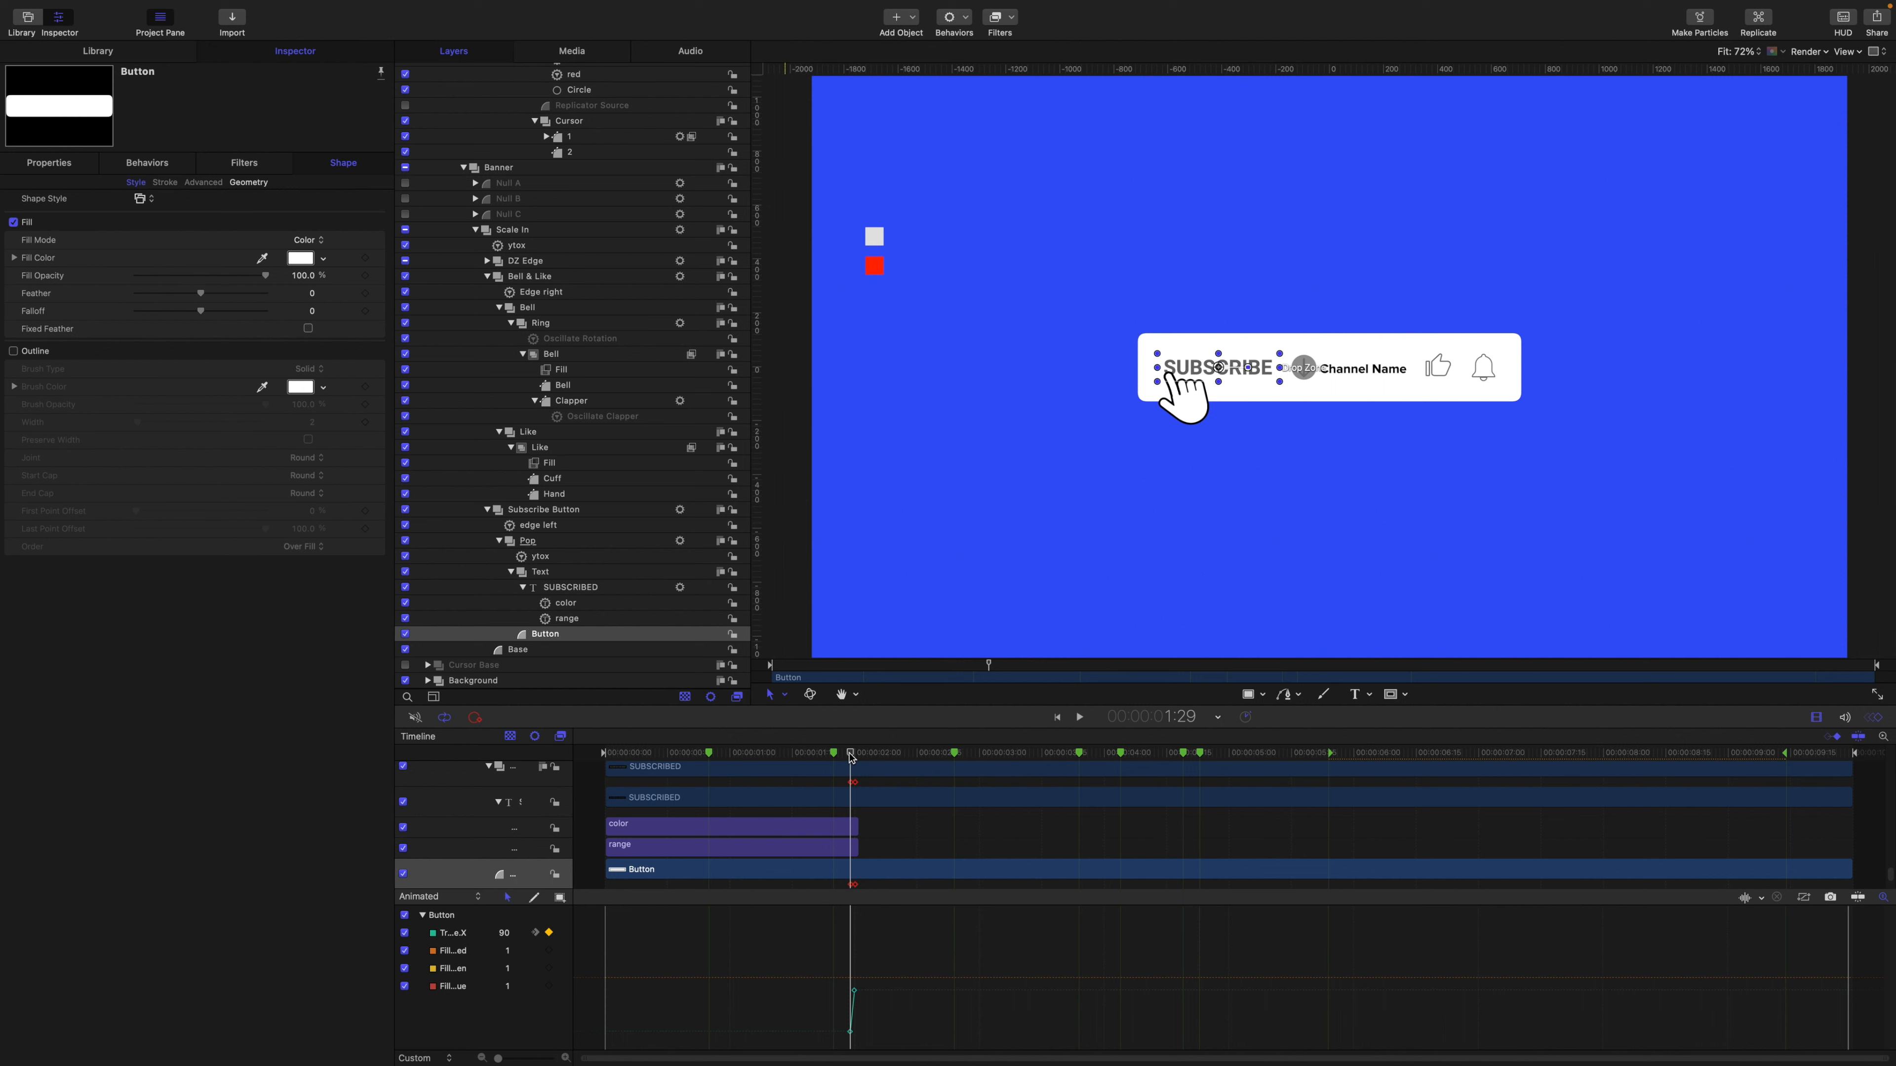
mouse_move(380, 267)
left_click(378, 259)
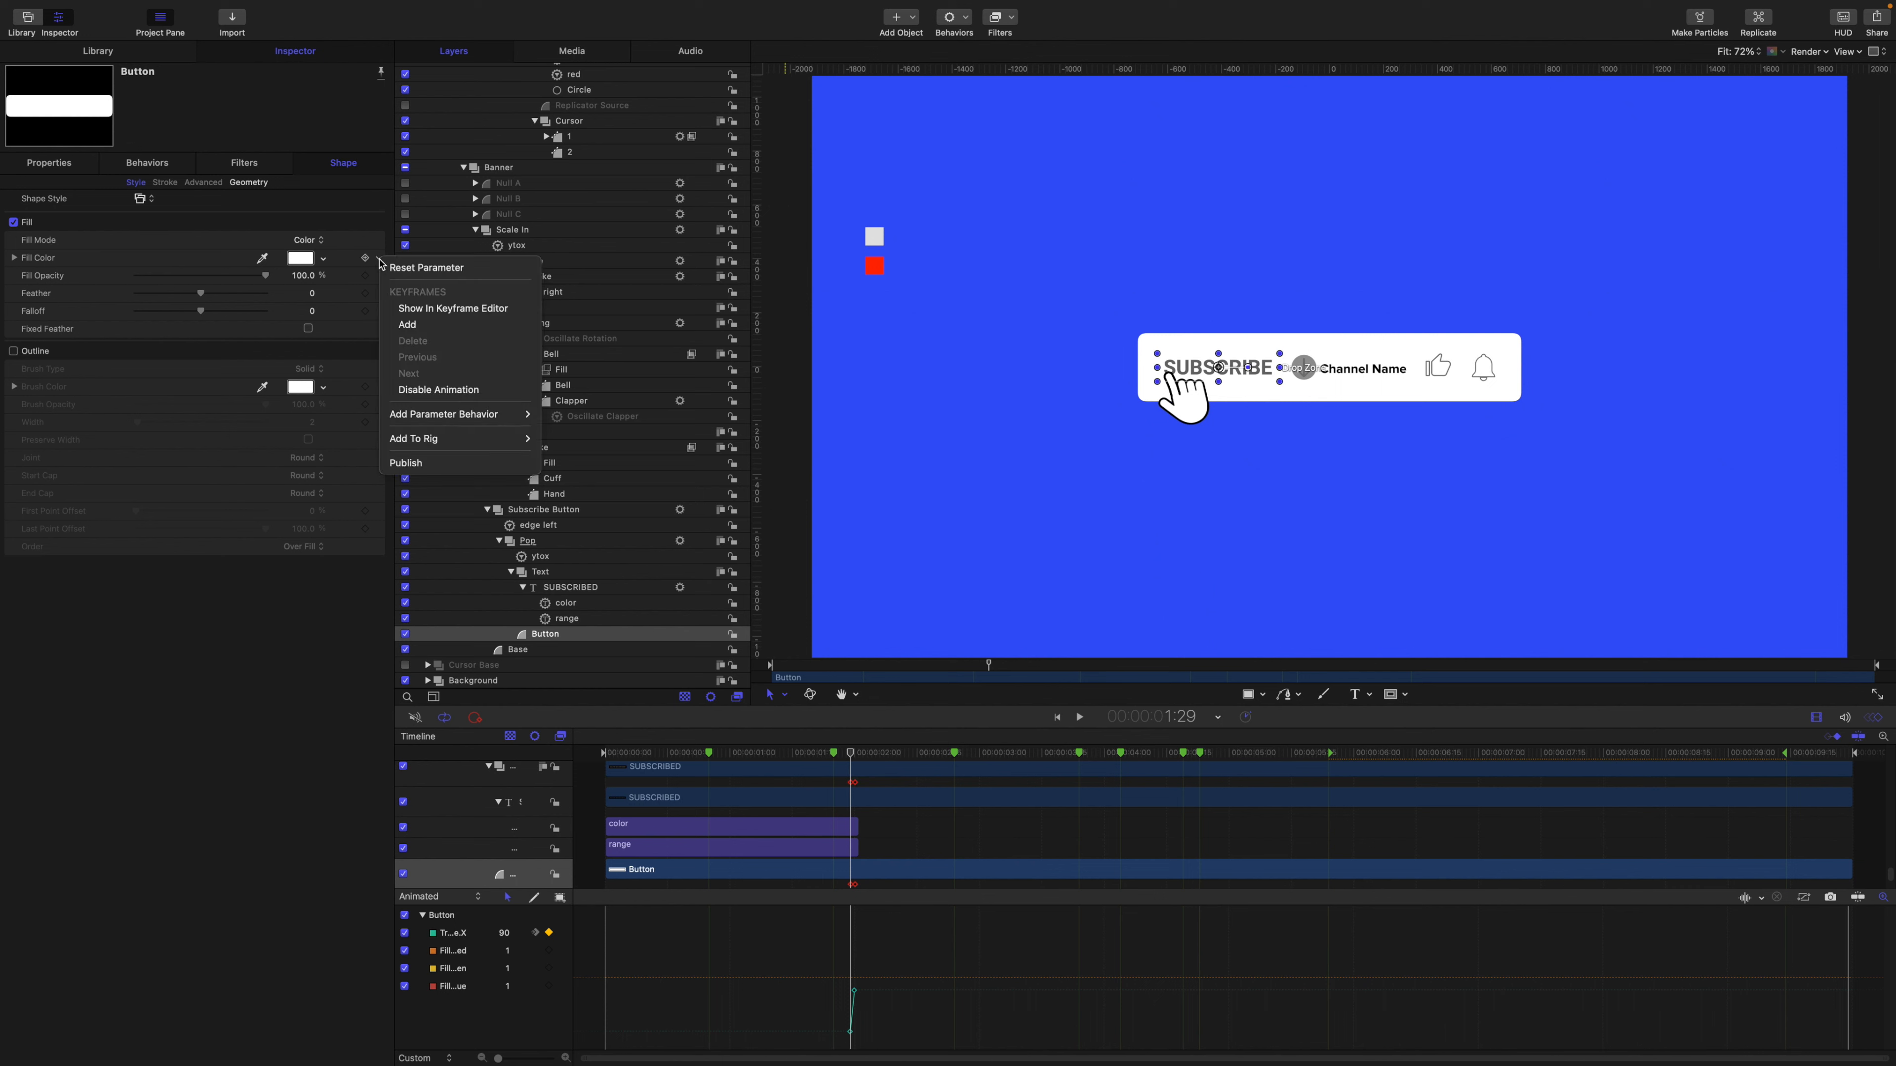
mouse_move(423, 414)
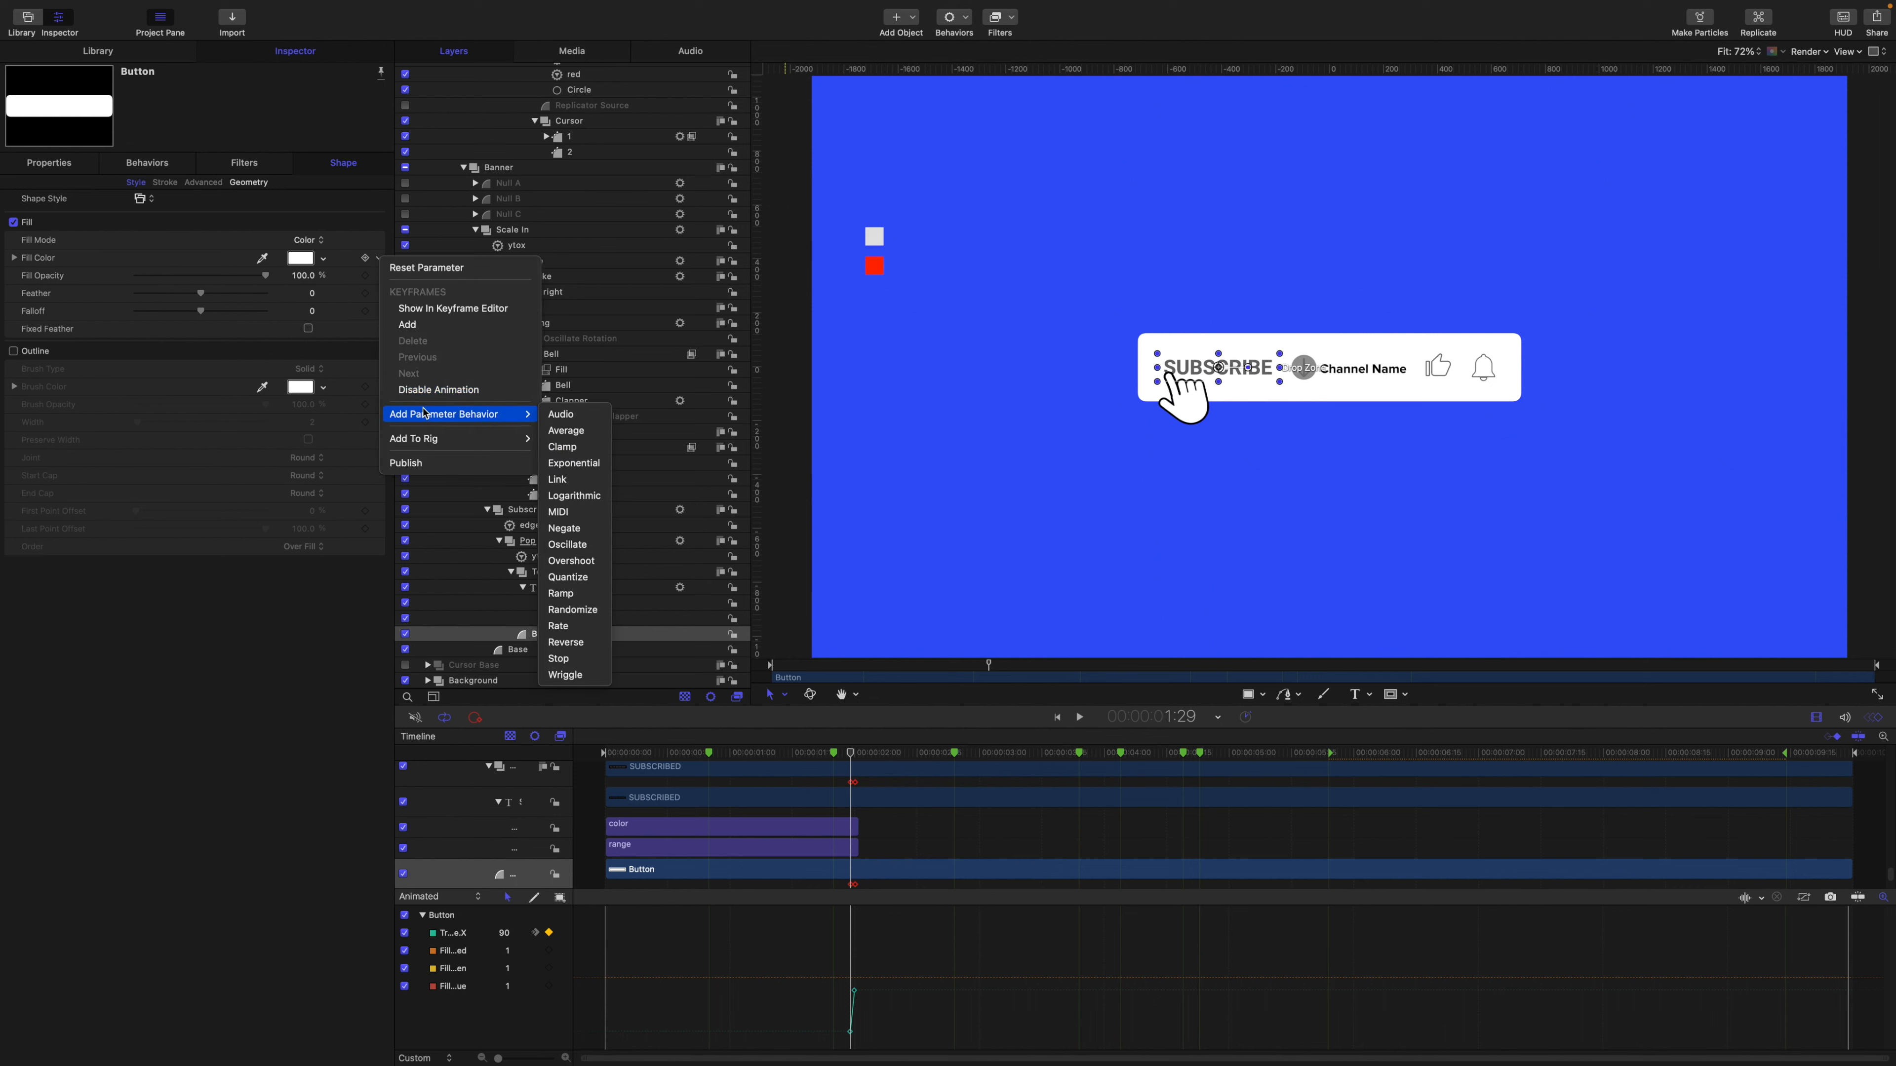
left_click(558, 479)
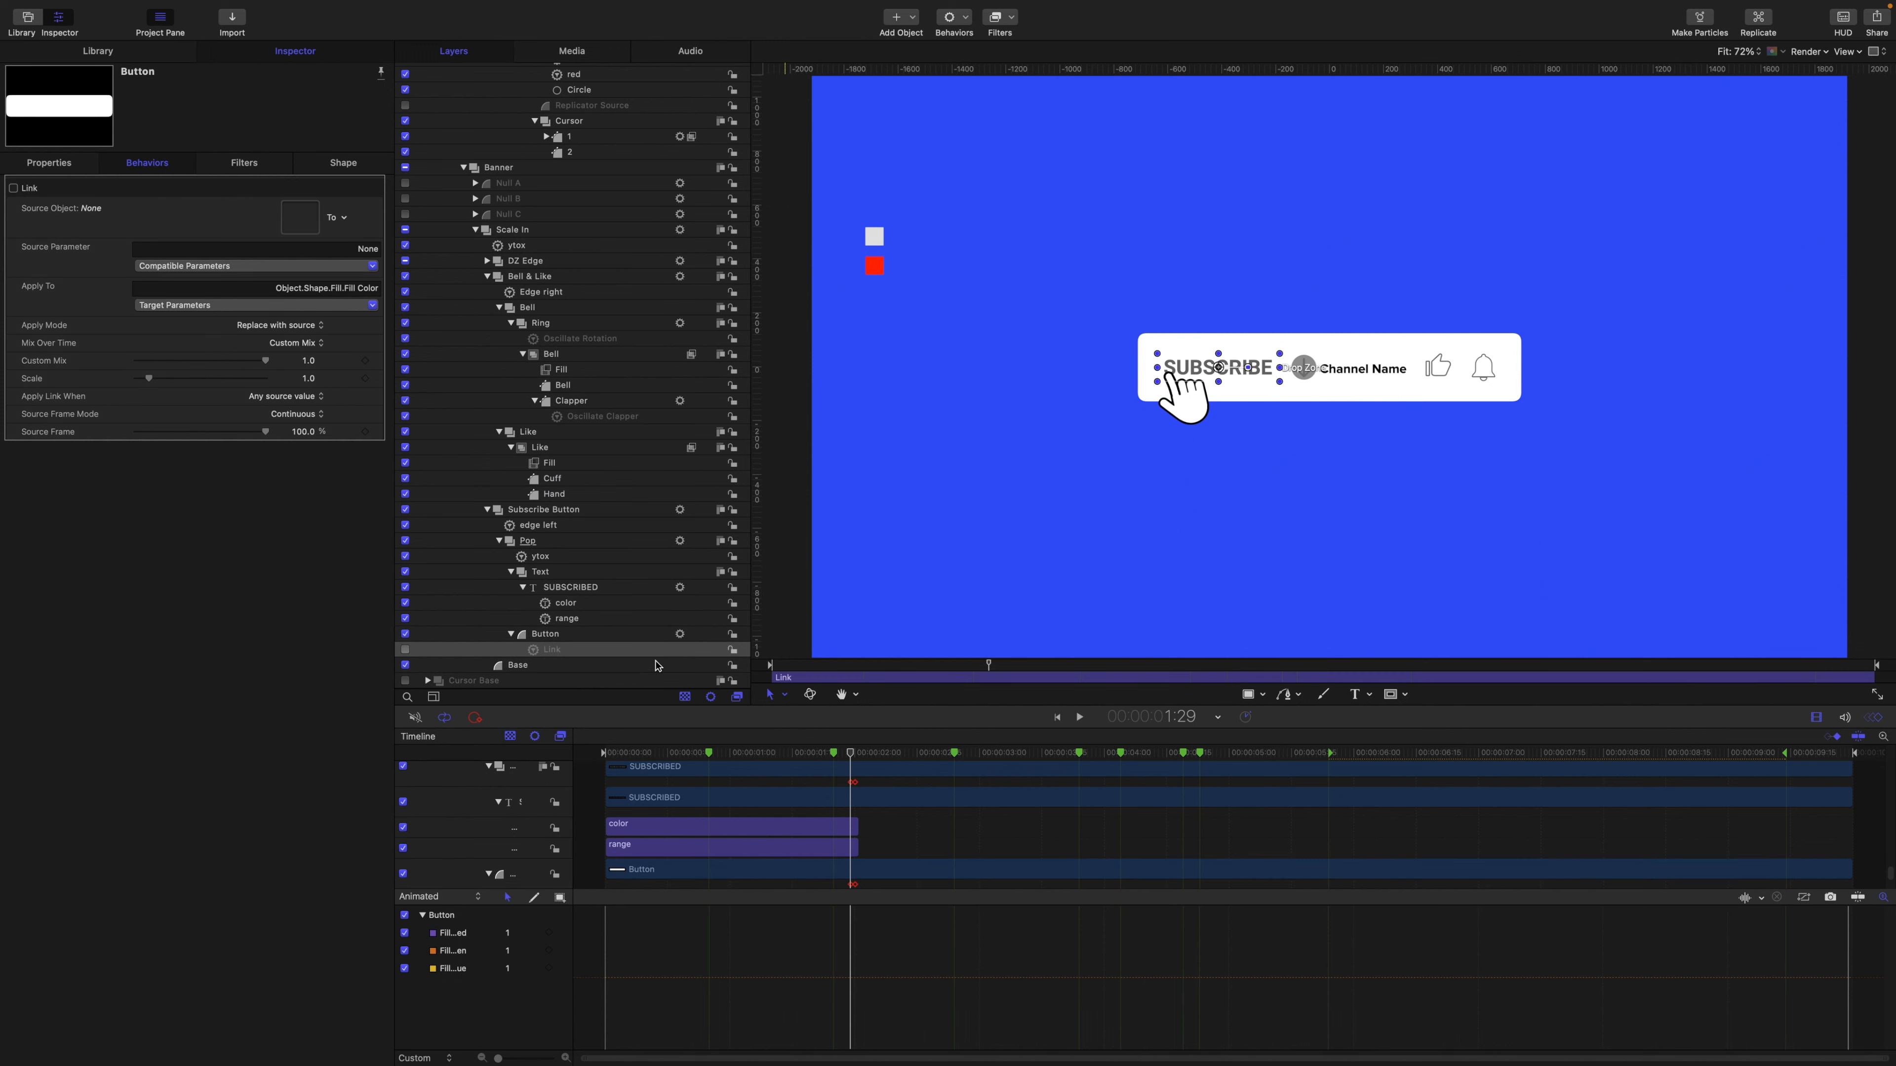
double_click(567, 650)
type("c")
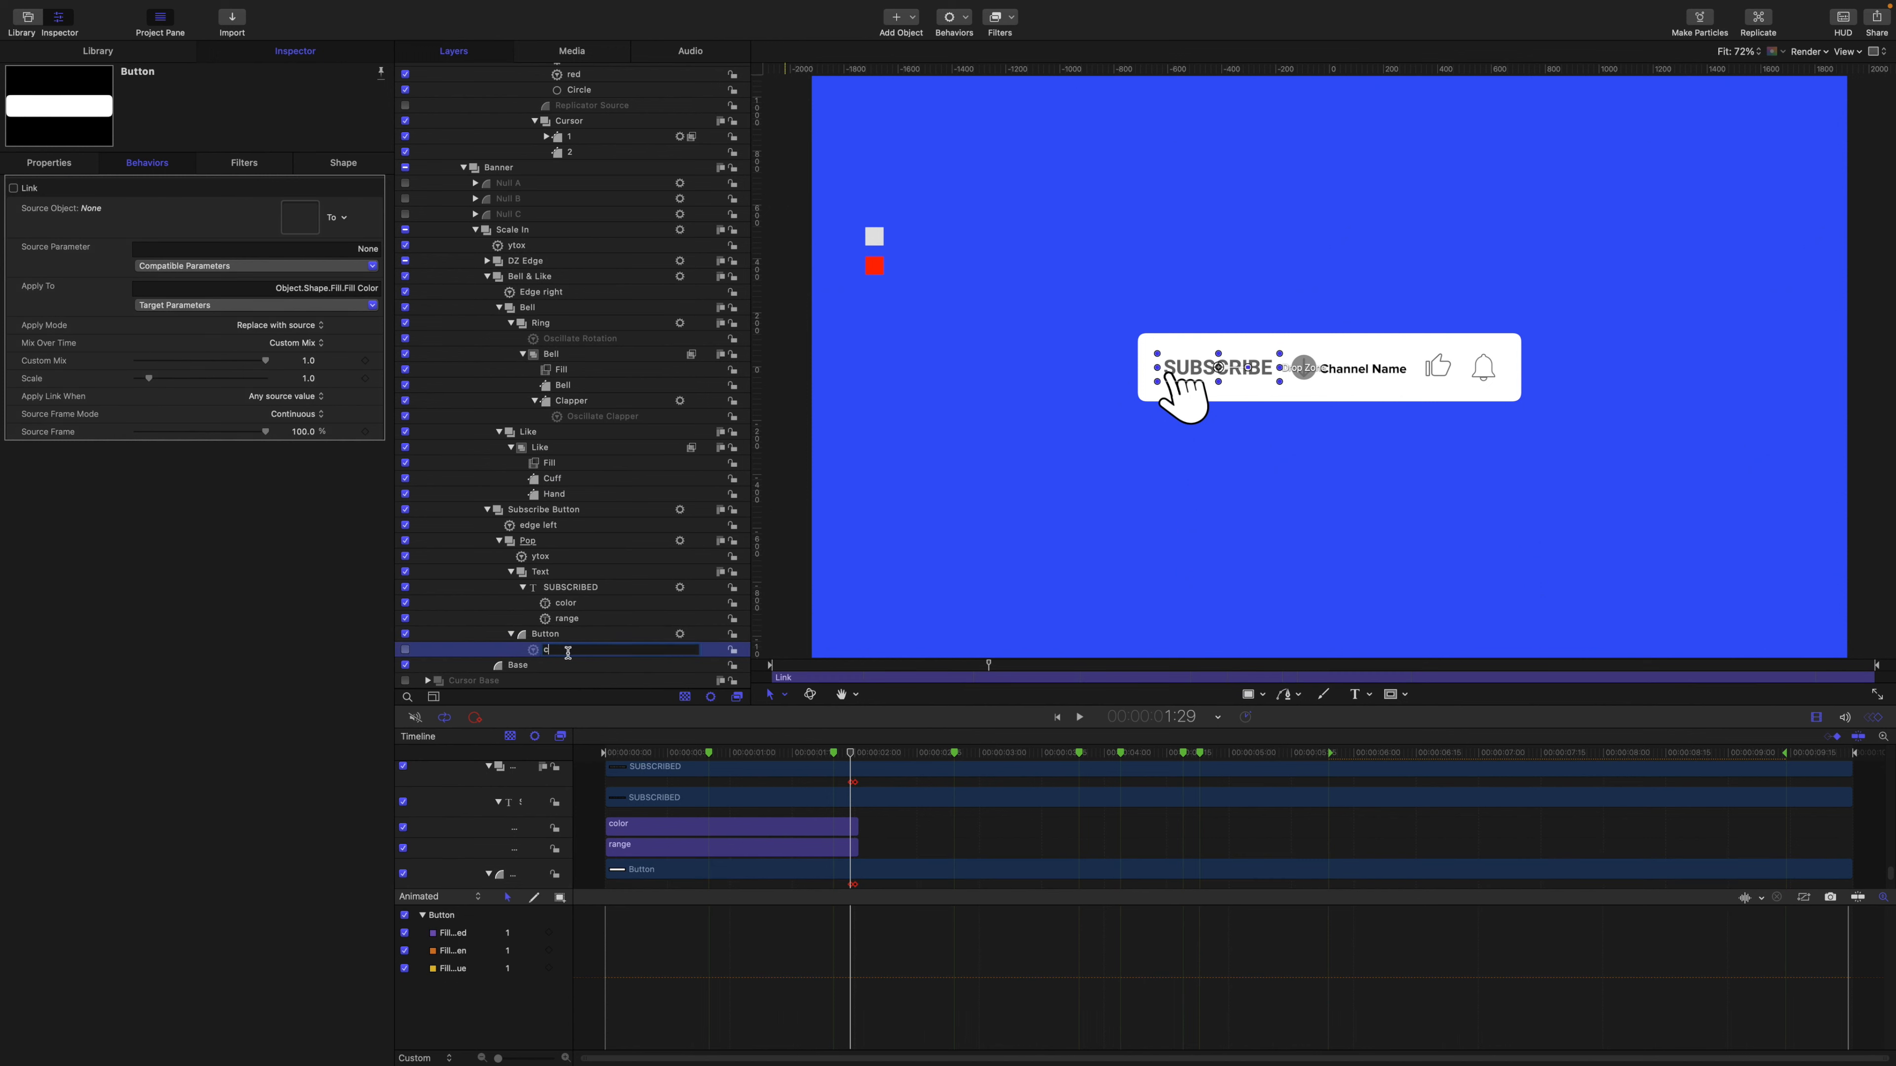
type("olor1")
key("Return")
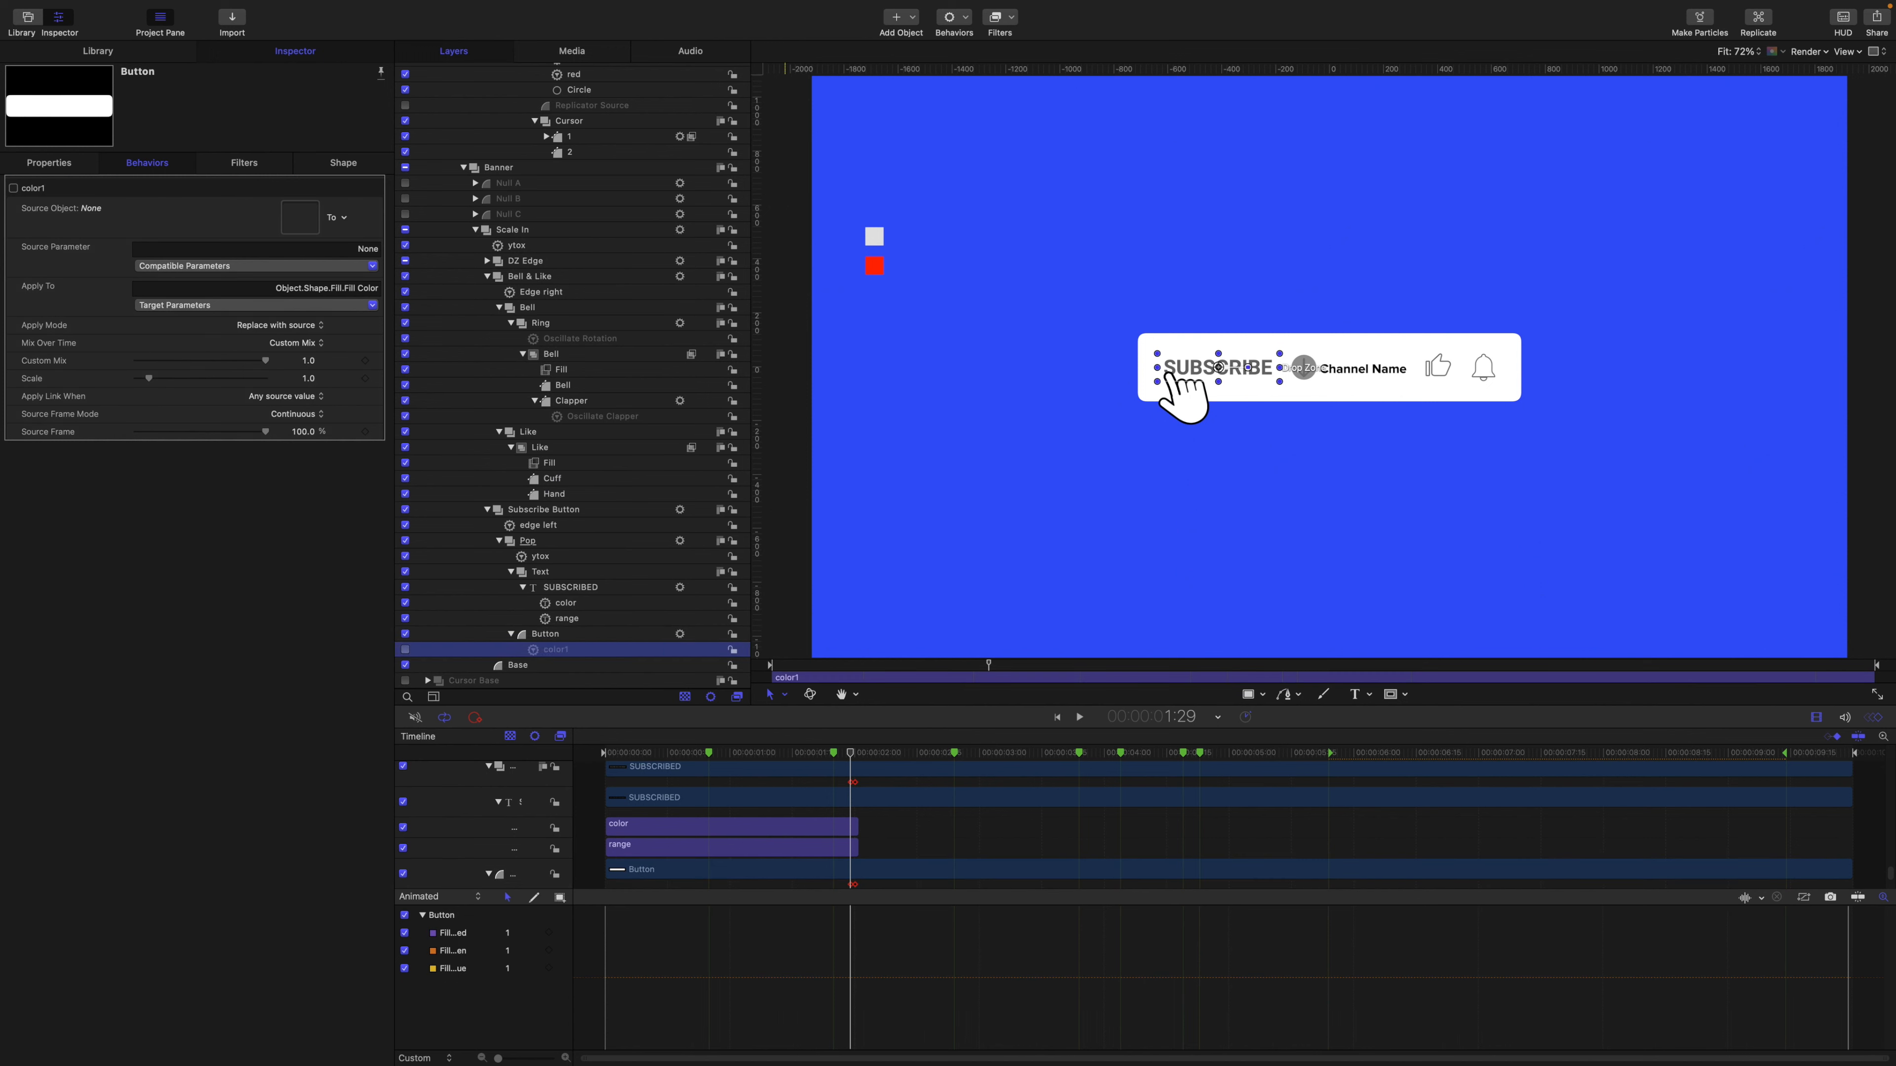
Make the Color 1 square the source object of the color1 link and trim the behavior's out point to 1:29.
scroll(482, 265, "up", 15)
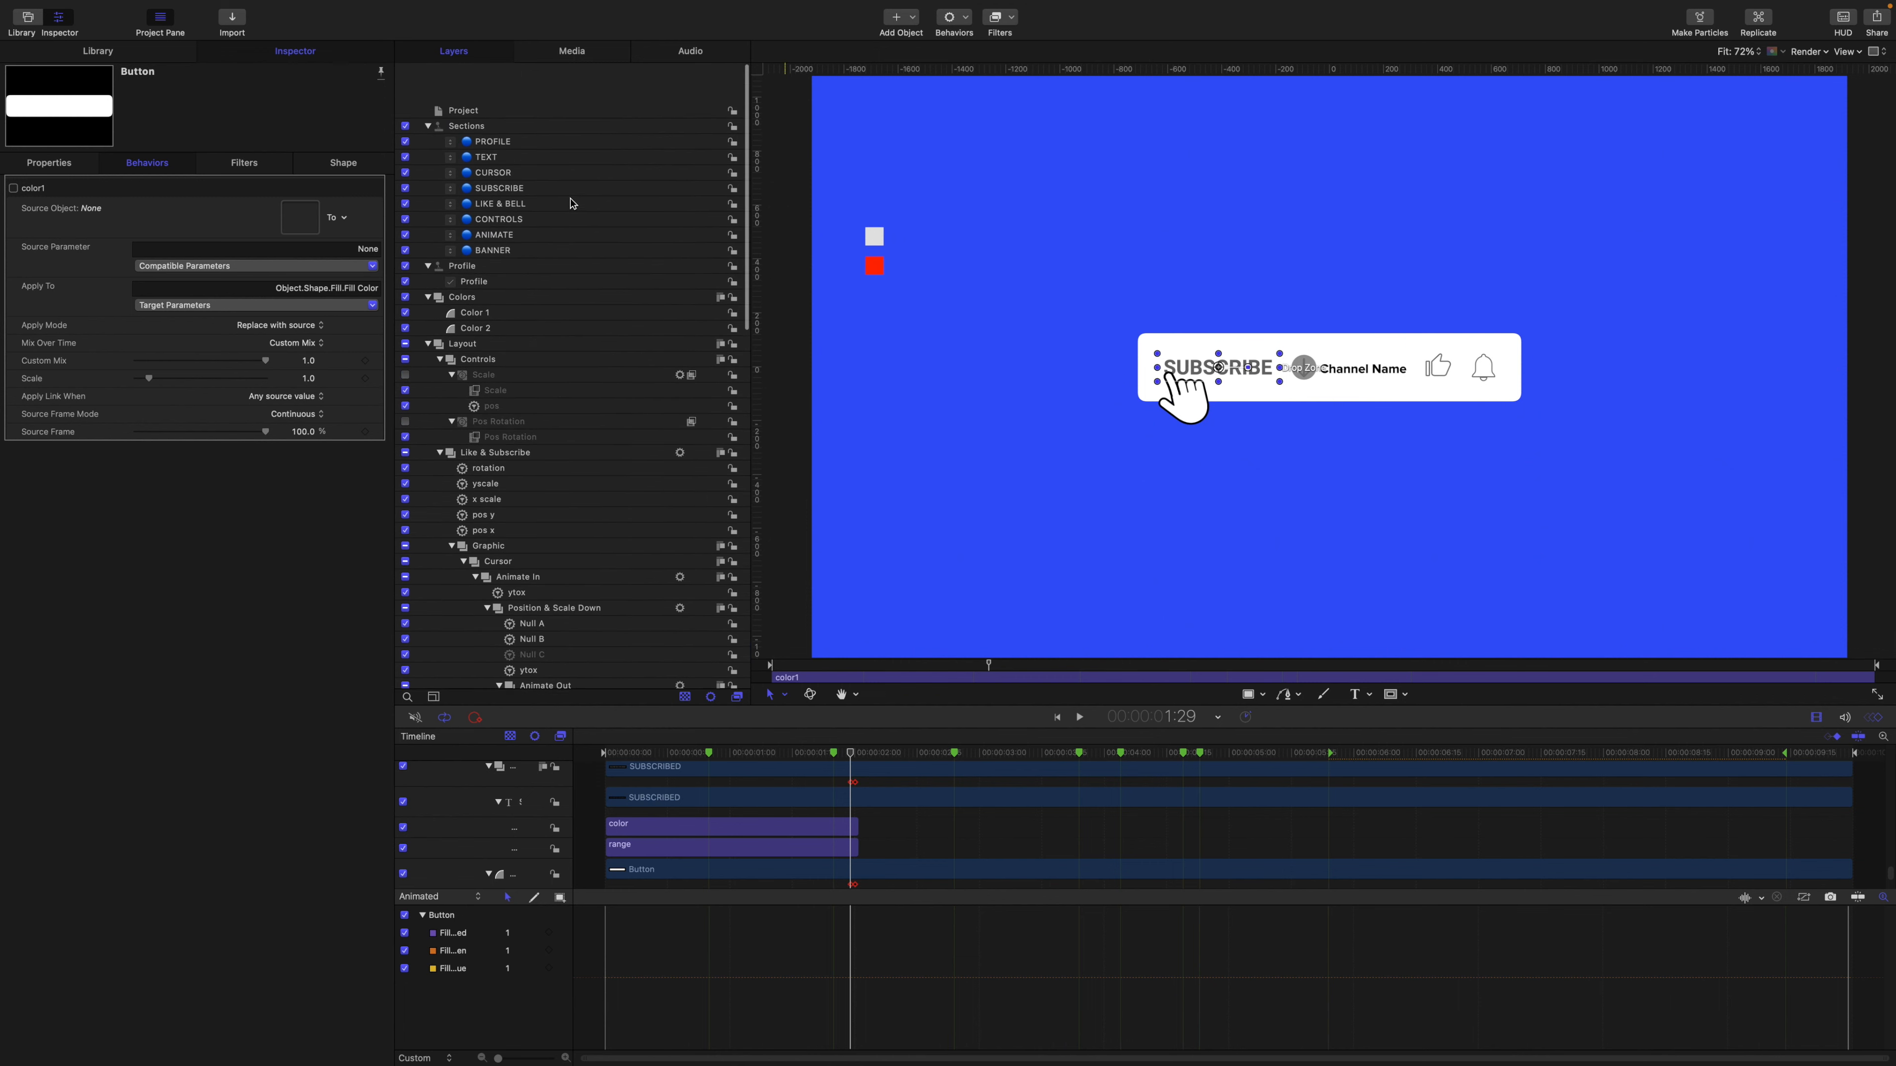
left_click_drag(483, 269, 300, 217)
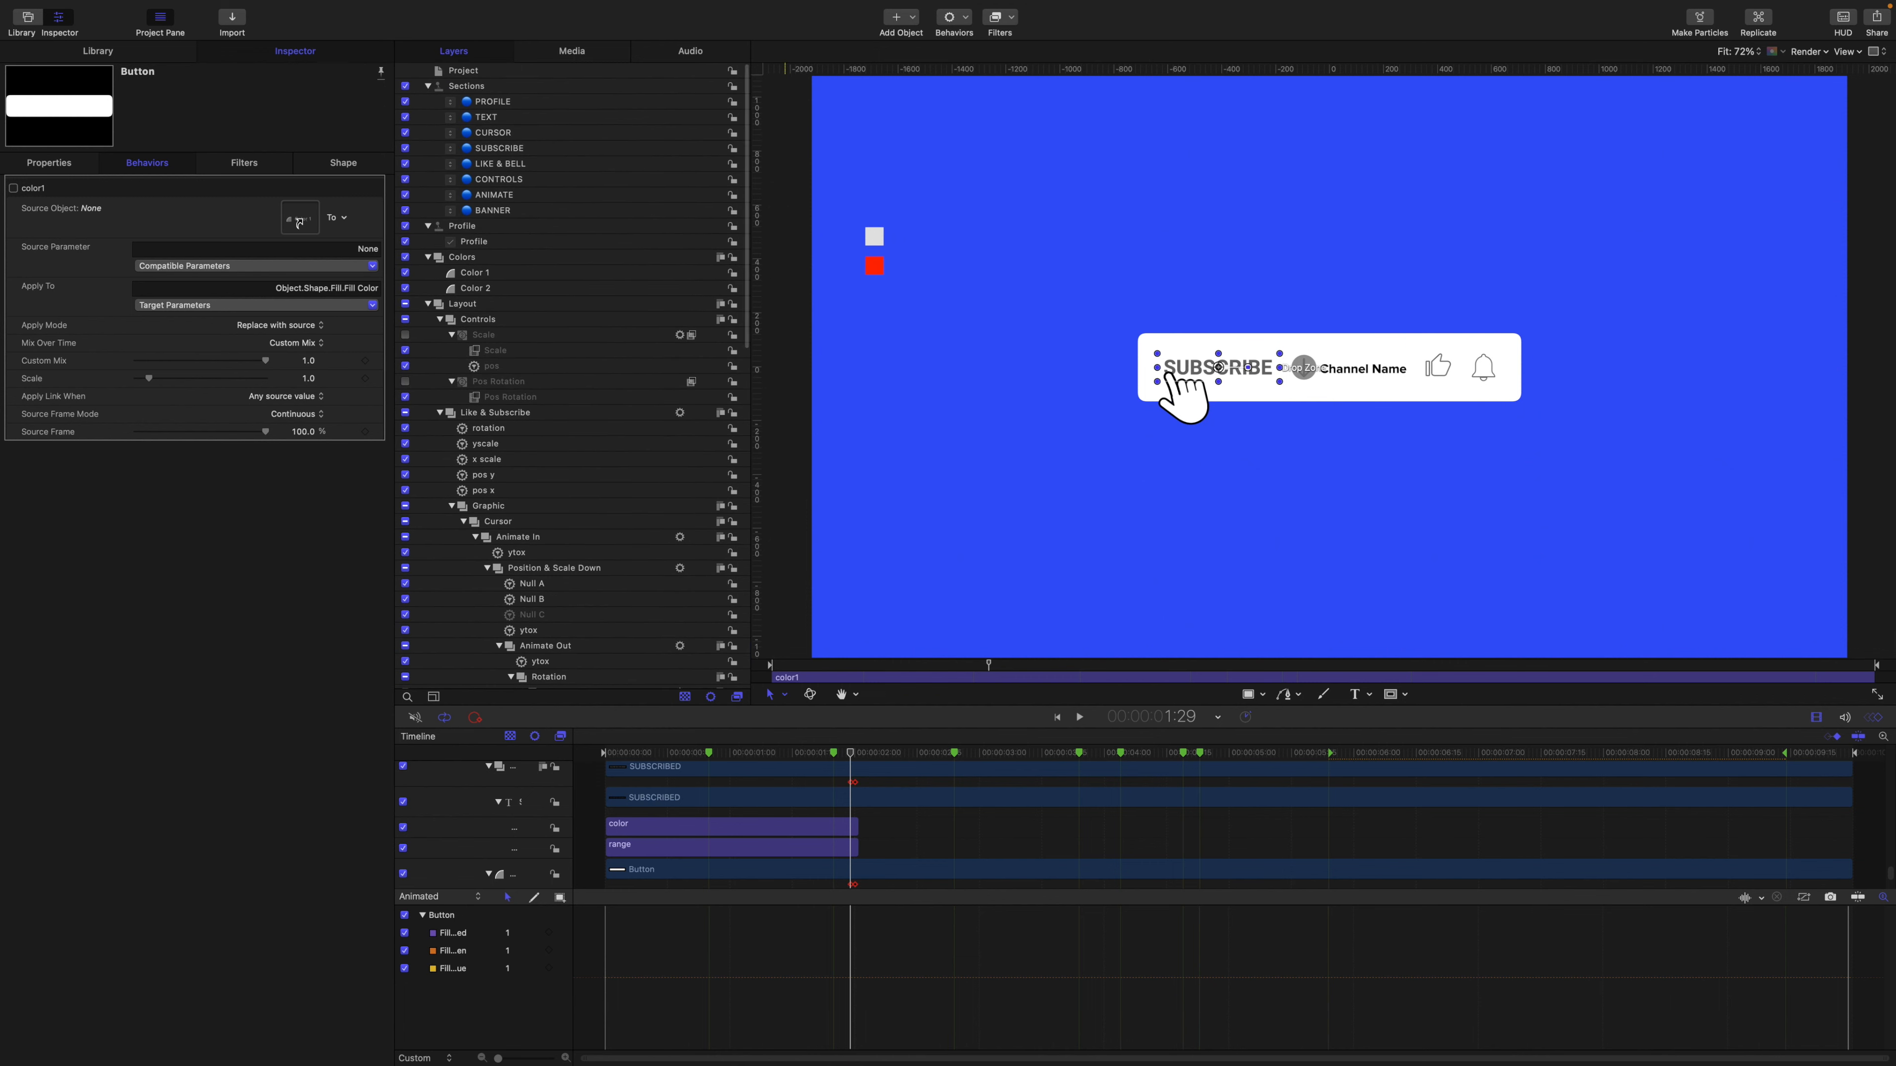
scroll(560, 329, "down", 15)
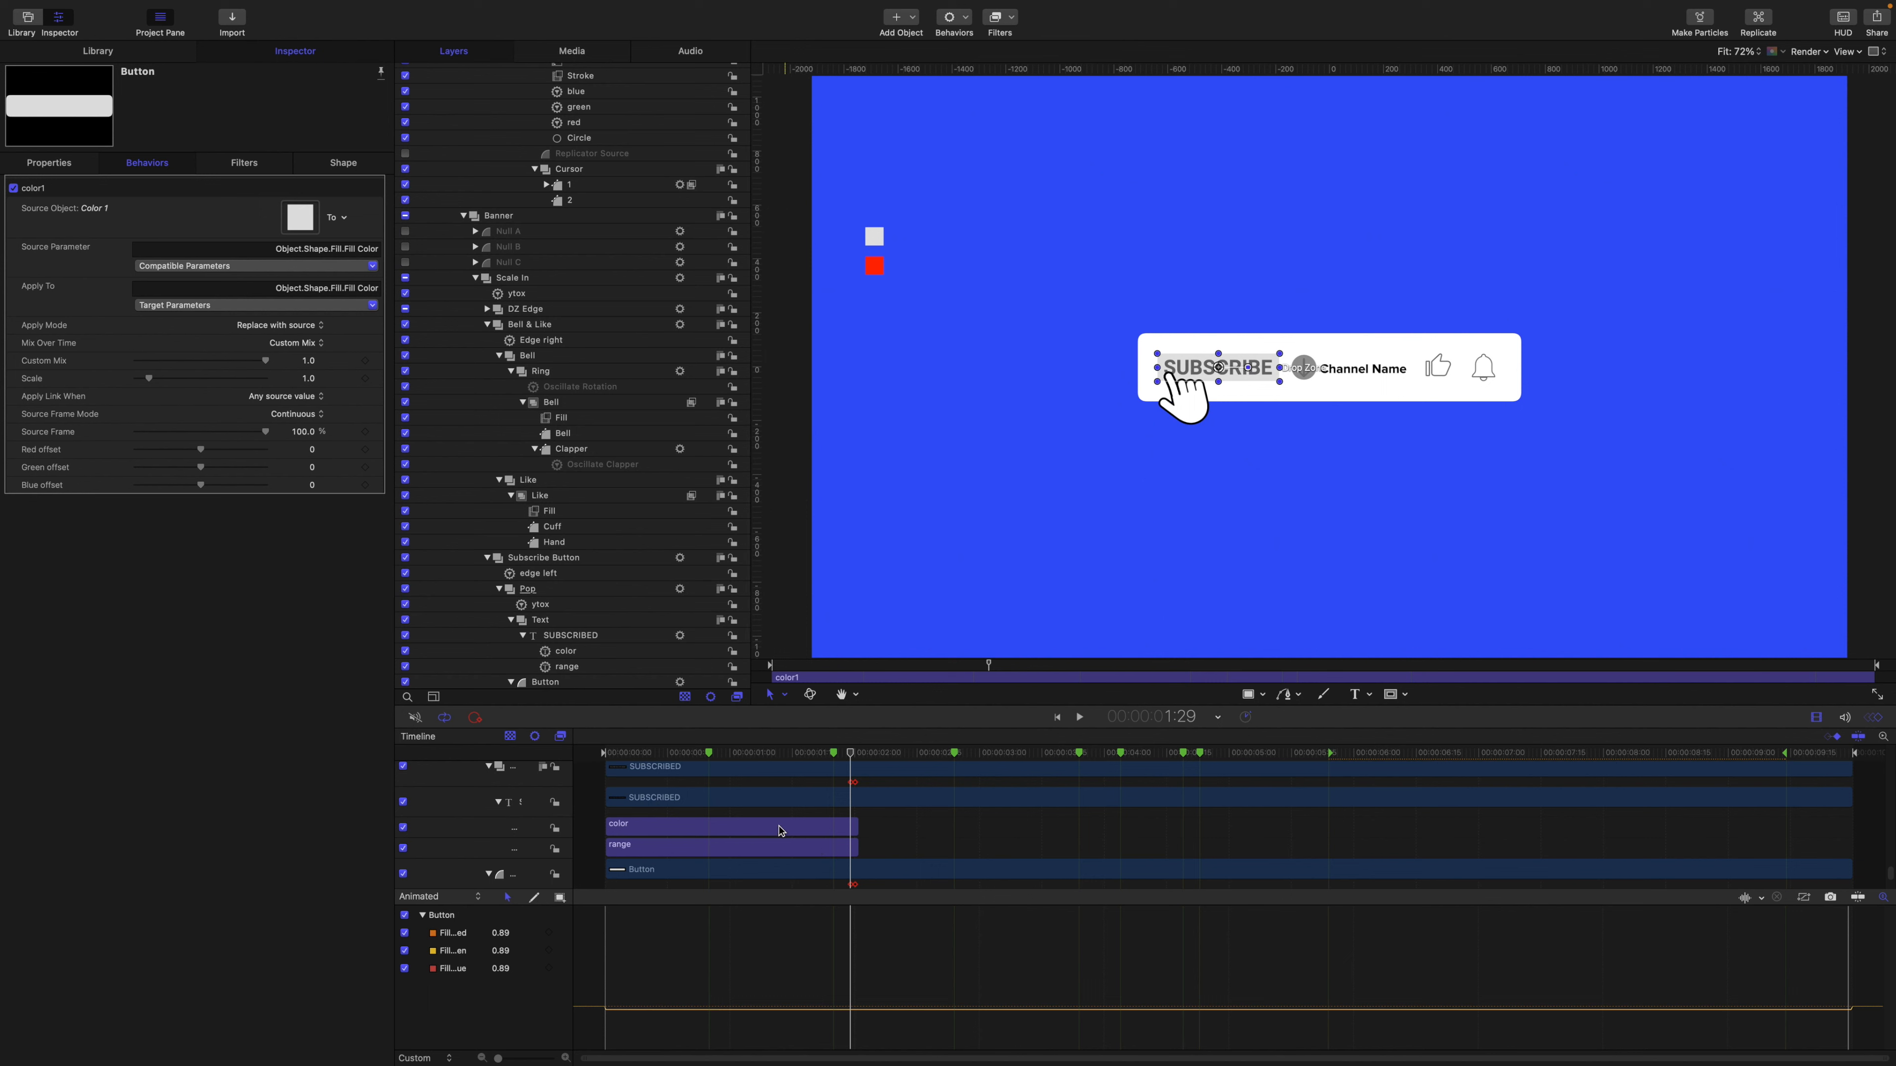
scroll(520, 840, "down", 2)
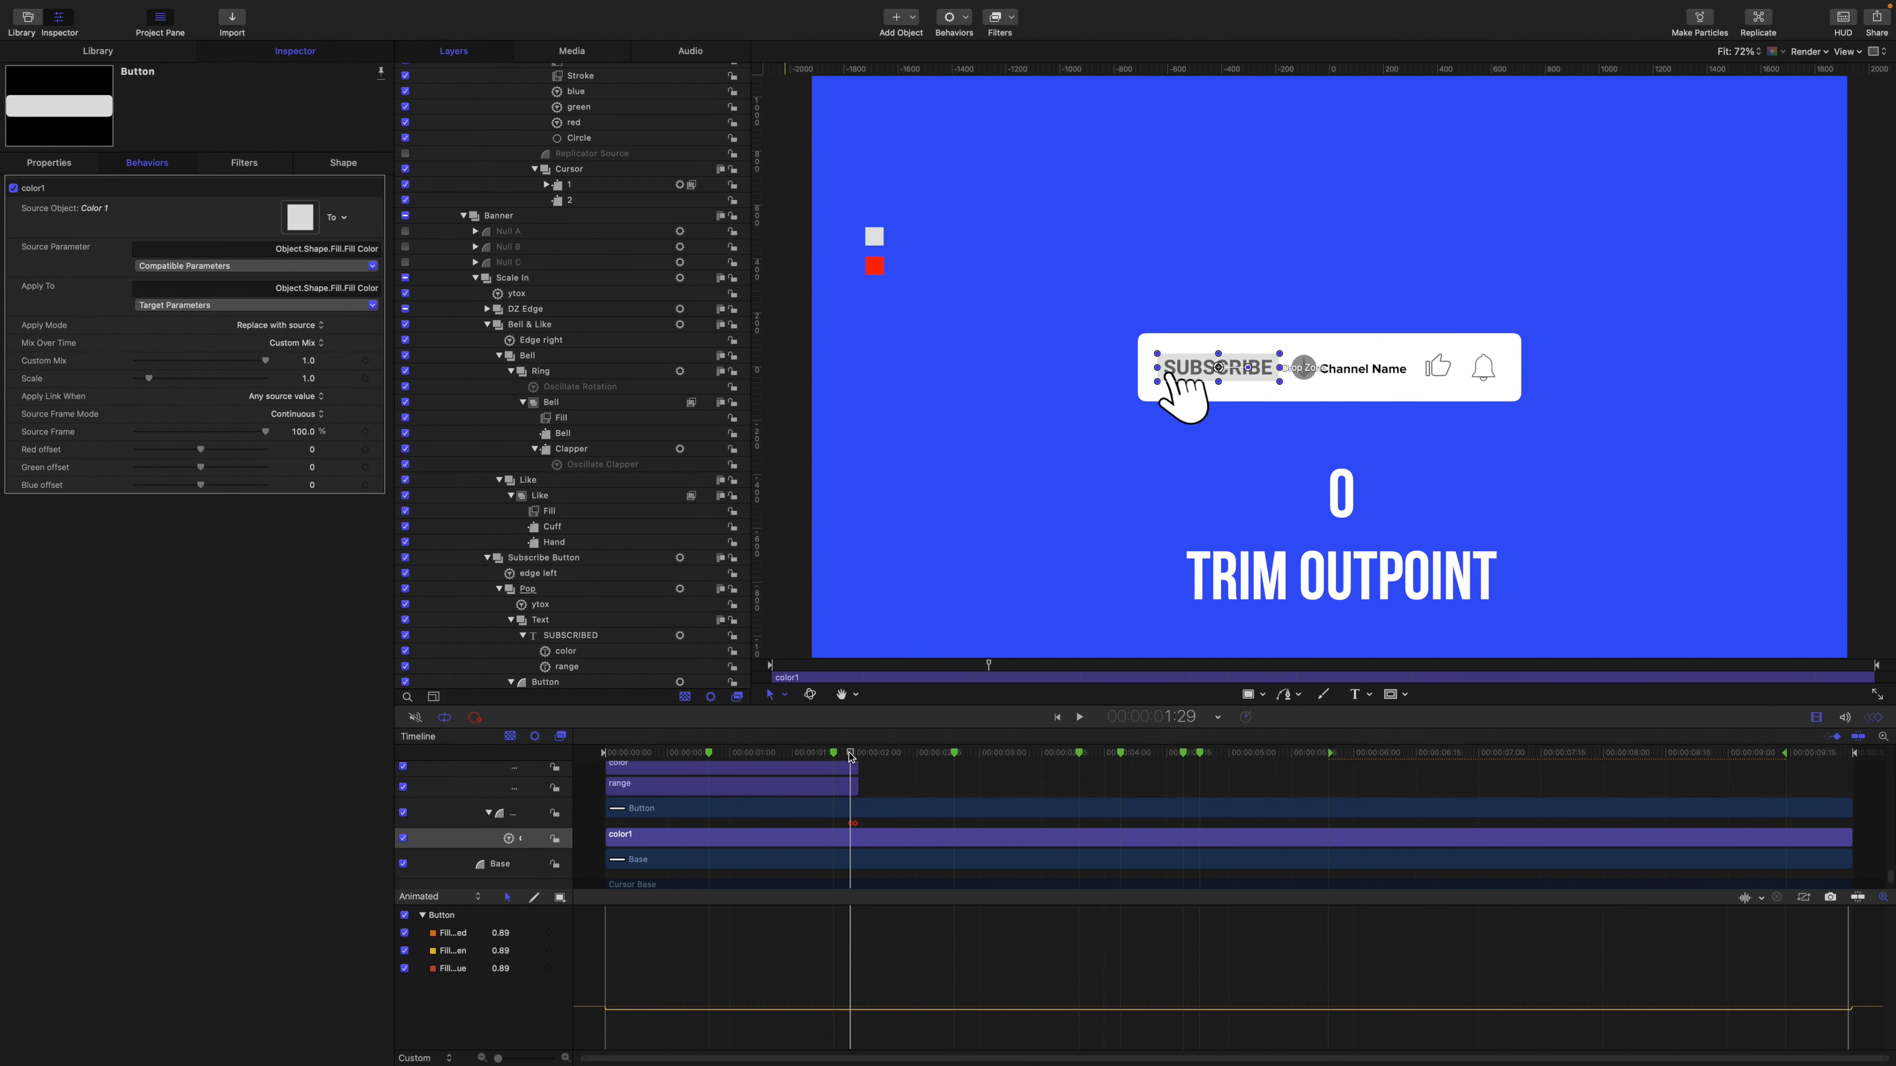
key("alt+bracketright")
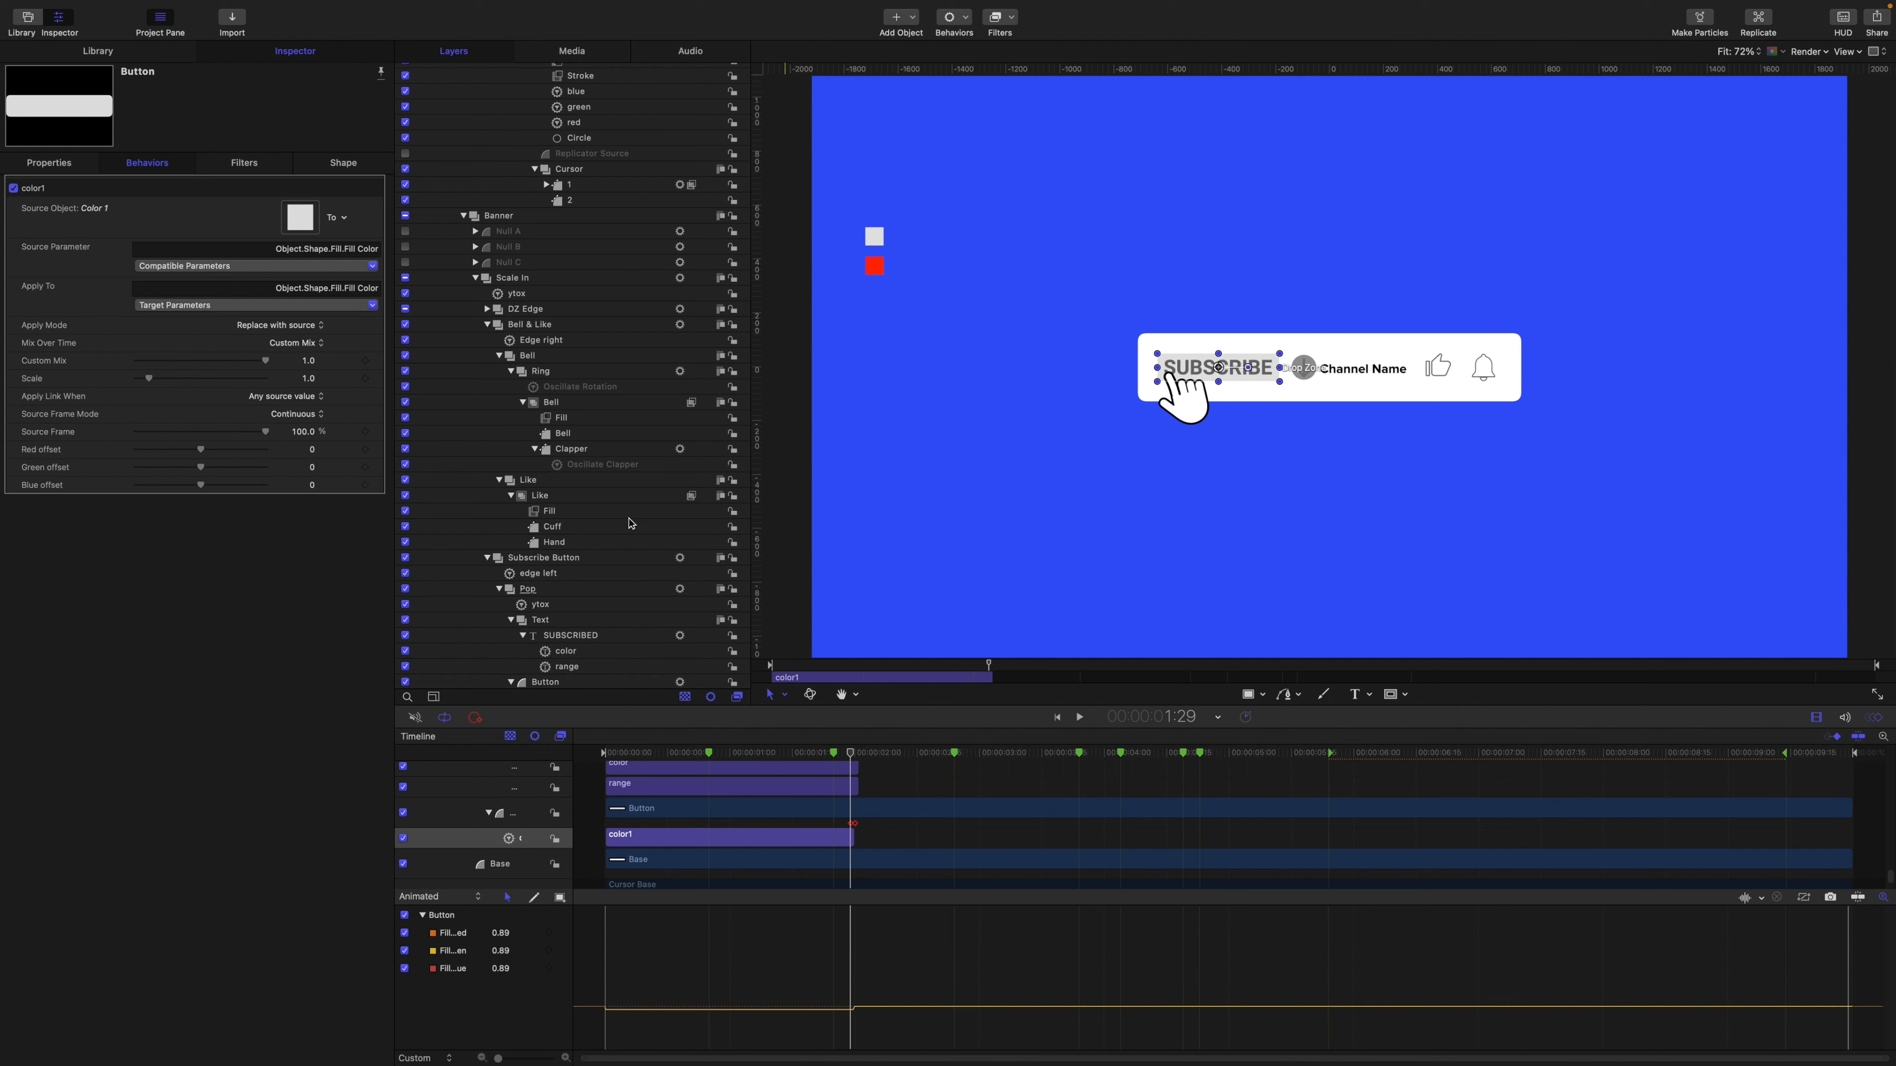
Rename the Button's color1 link behavior as color 1, with a space before the number.
scroll(631, 521, "down", 3)
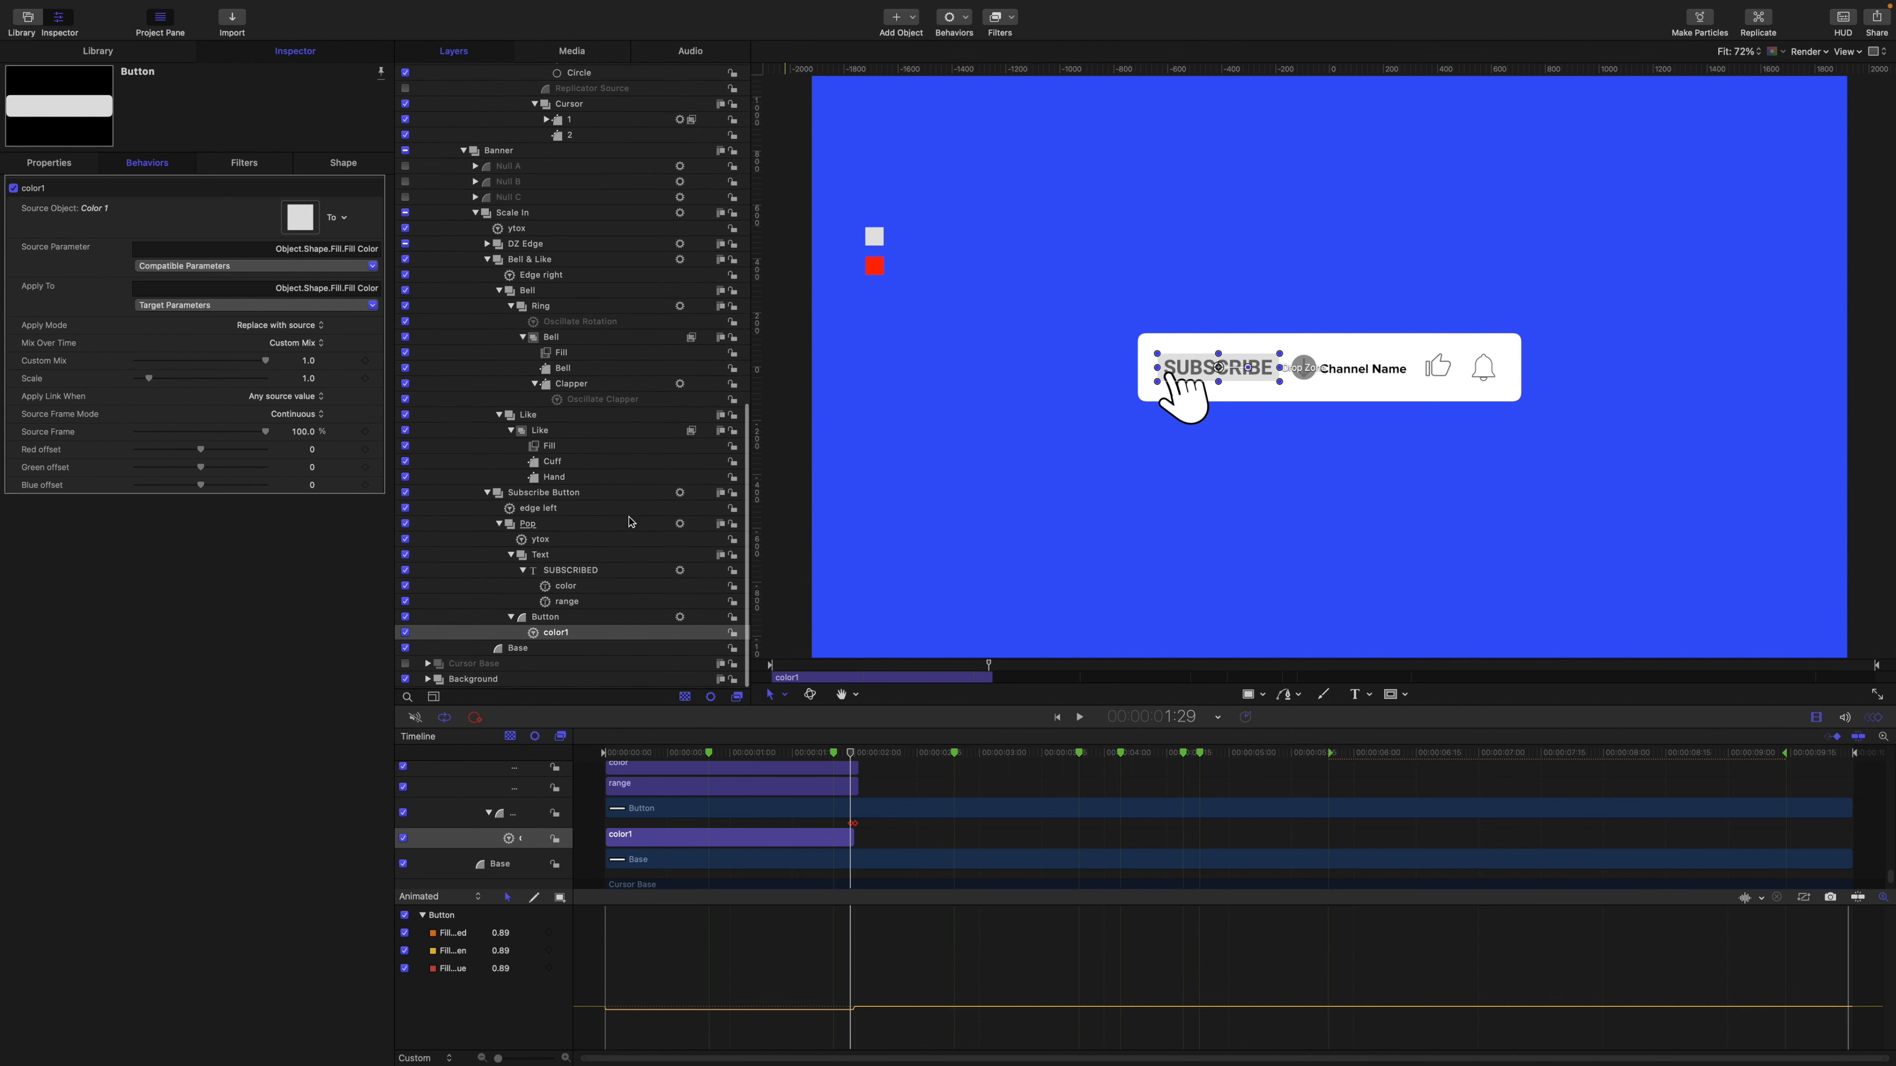
left_click(576, 635)
double_click(576, 635)
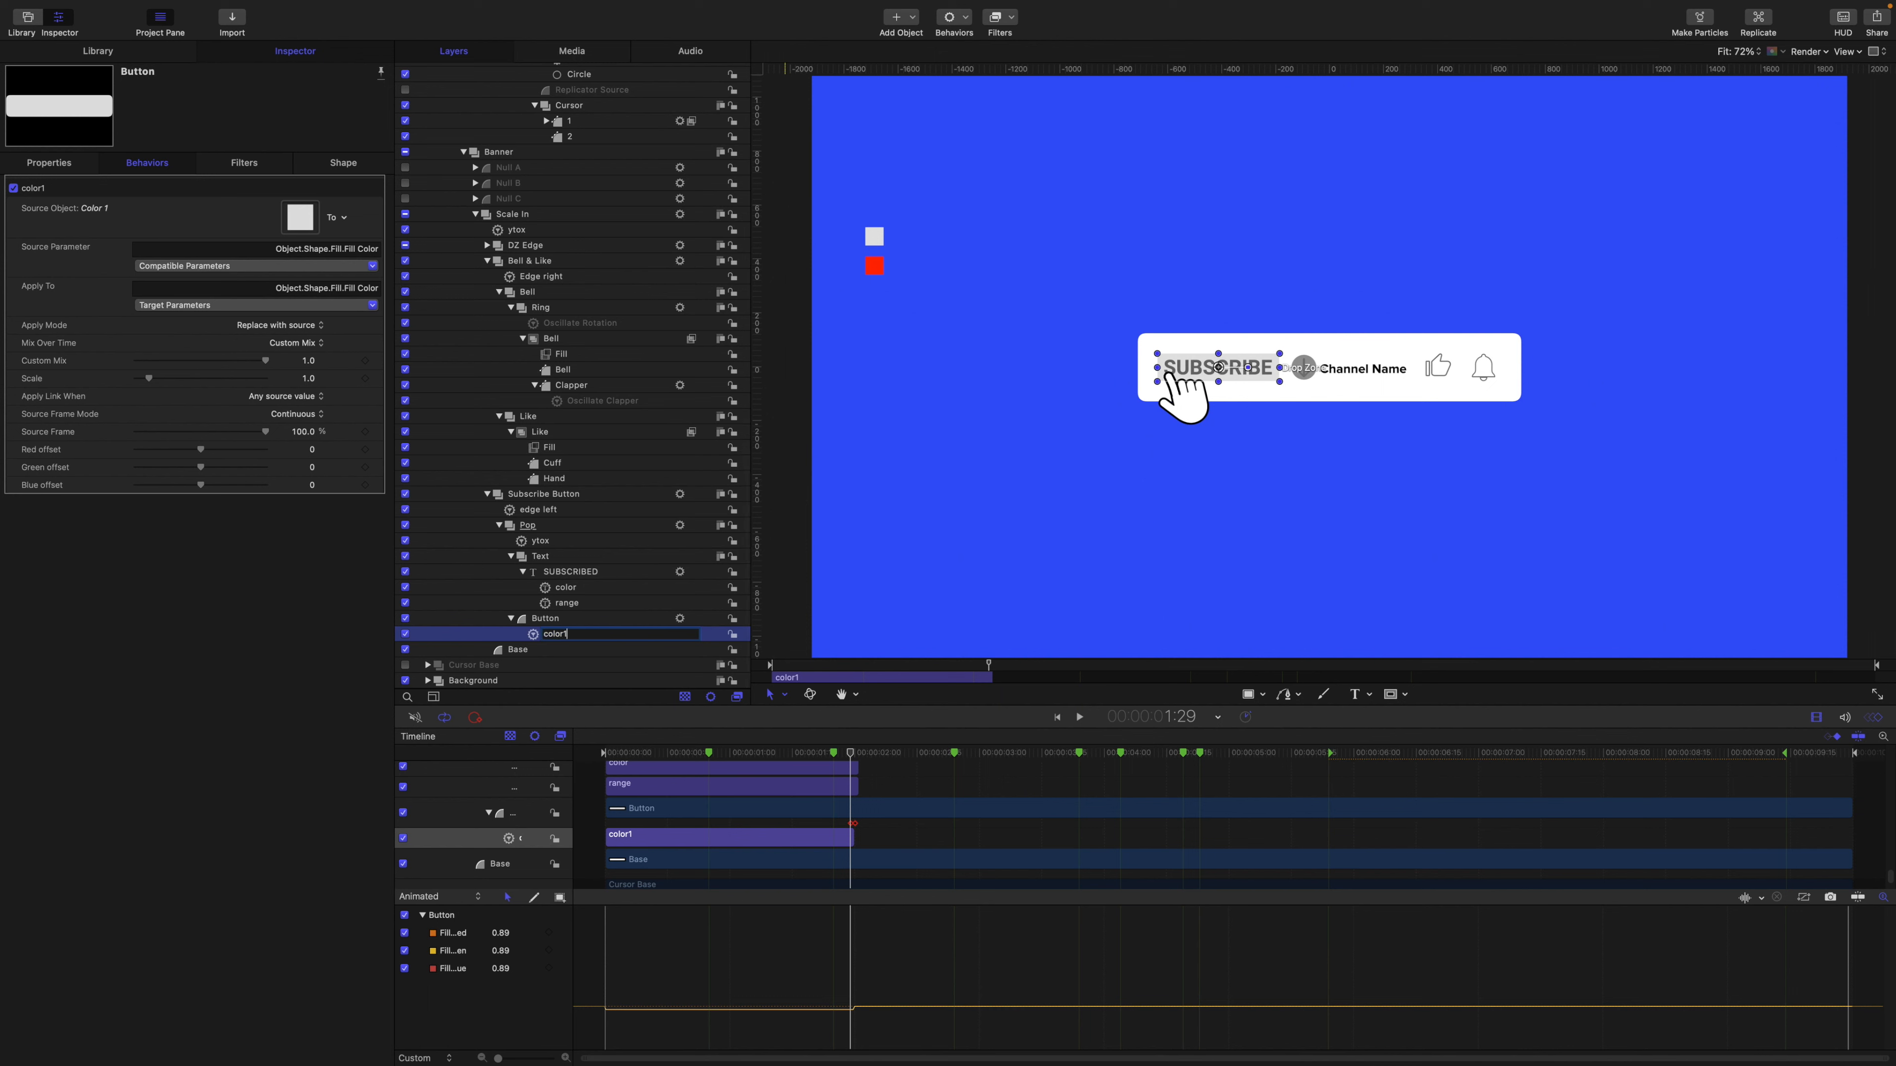
key("Return")
Duplicate the color 1 behavior, place the copy beneath it in the layer order, and rename the copy color 2.
key("super+d")
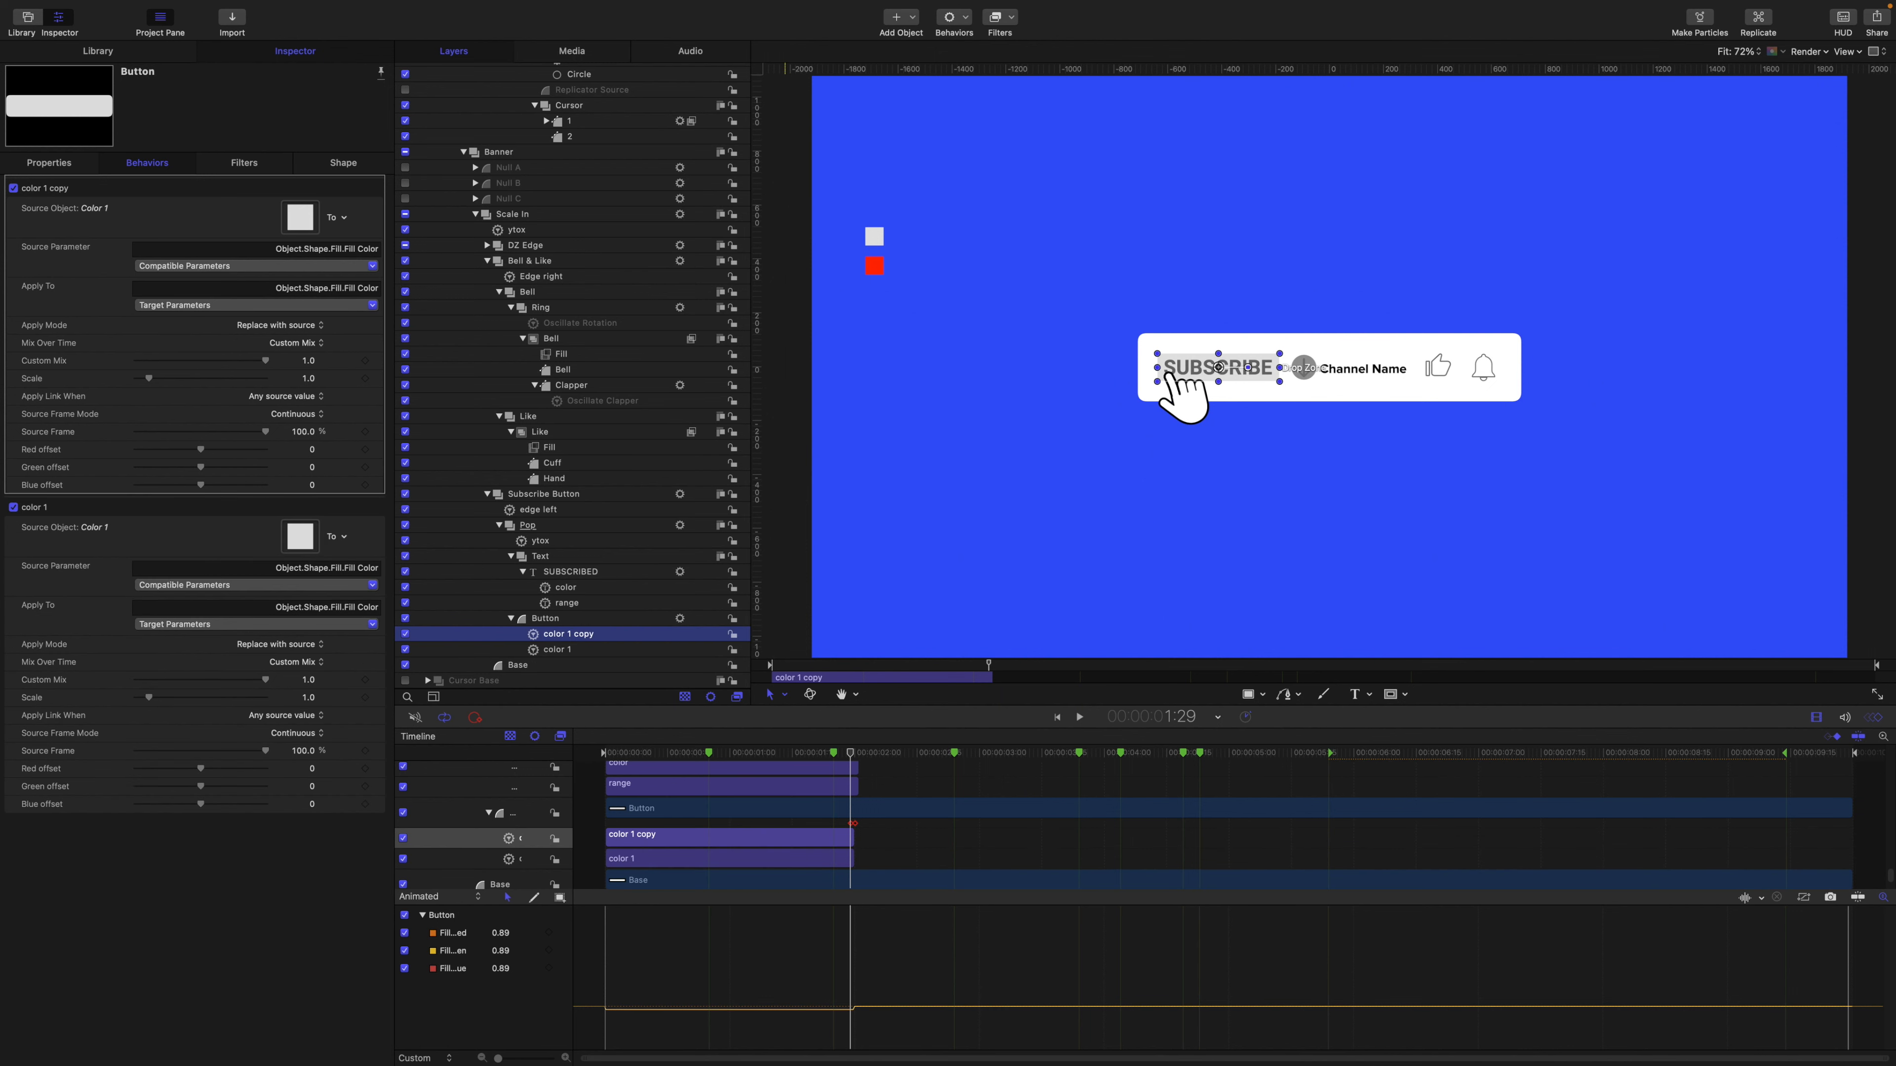
key("super+[")
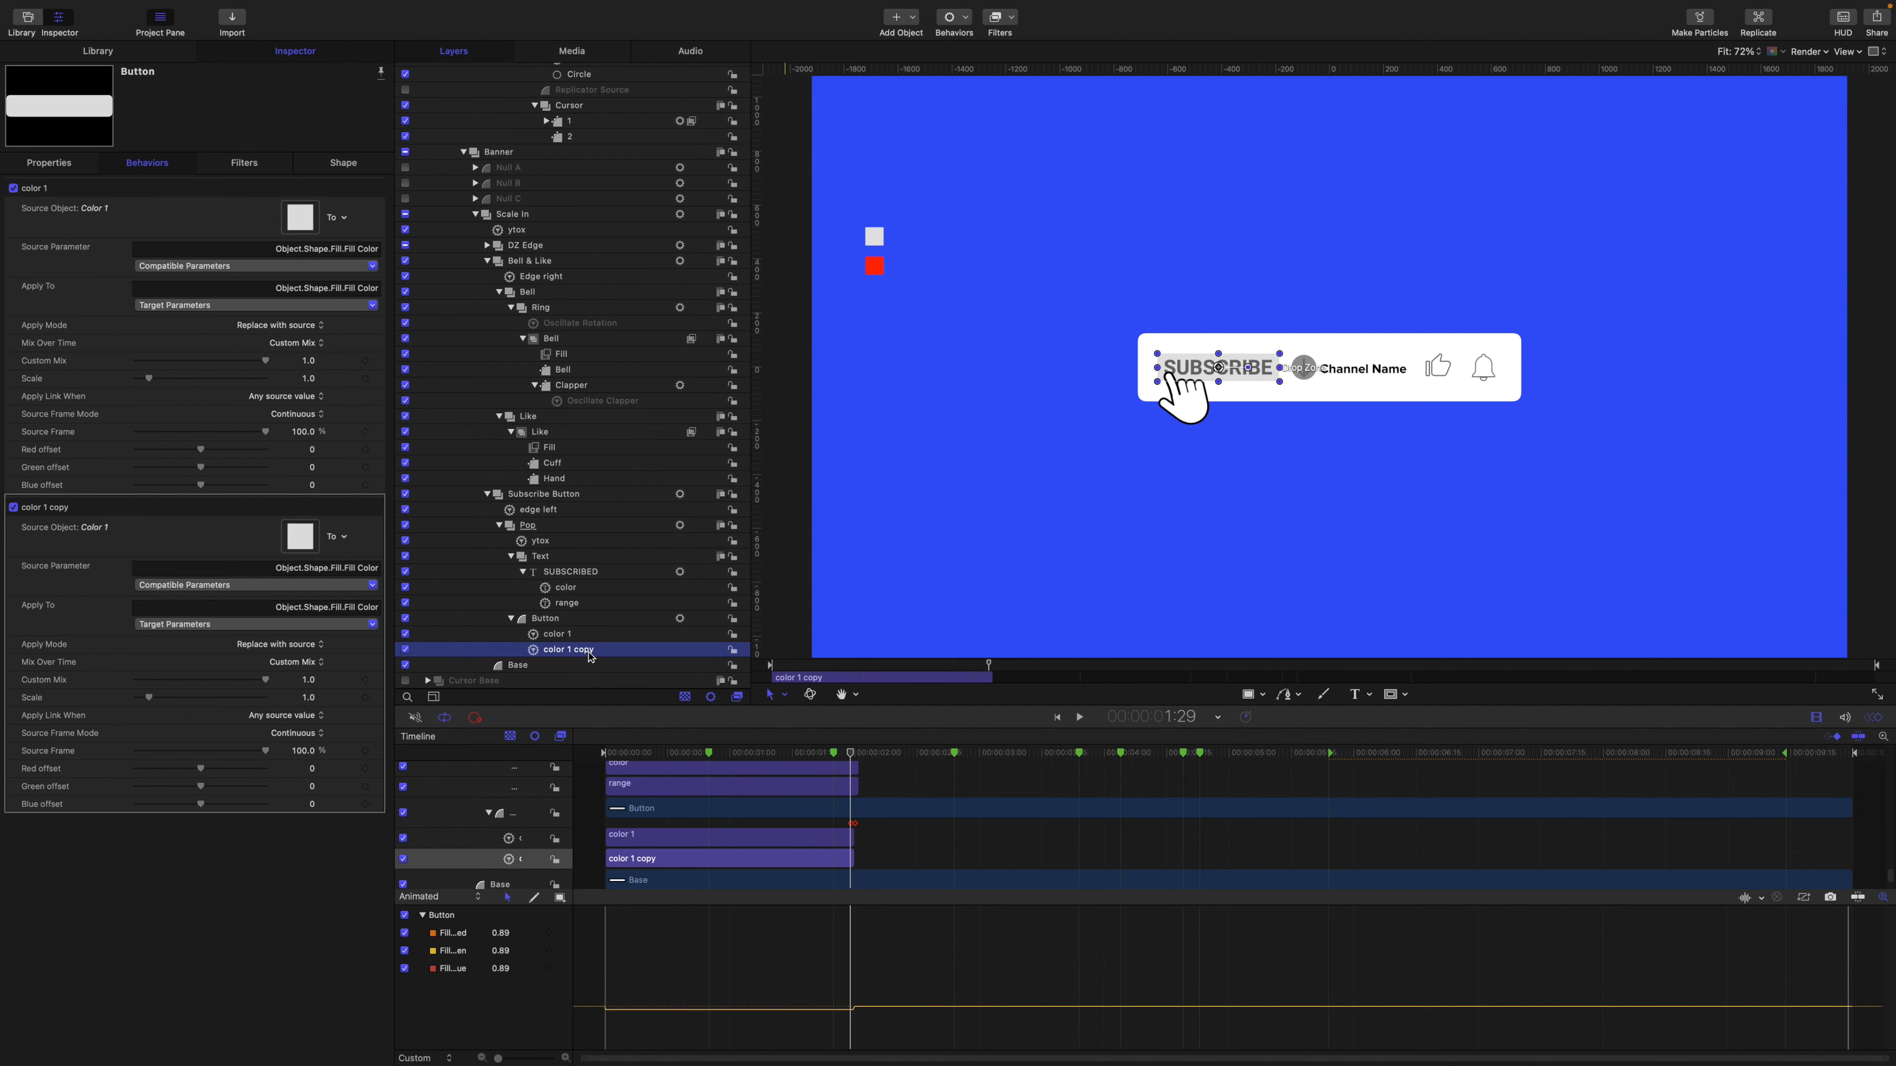
double_click(591, 655)
key("BackSpace")
key("BackSpace")
key("BackSpace")
key("BackSpace")
key("BackSpace")
type("2")
key("Return")
Trim the color 2 behavior to start at 2:00 and run to the last frame of the project at 9:29.
left_click(853, 756)
left_click_drag(853, 758, 857, 757)
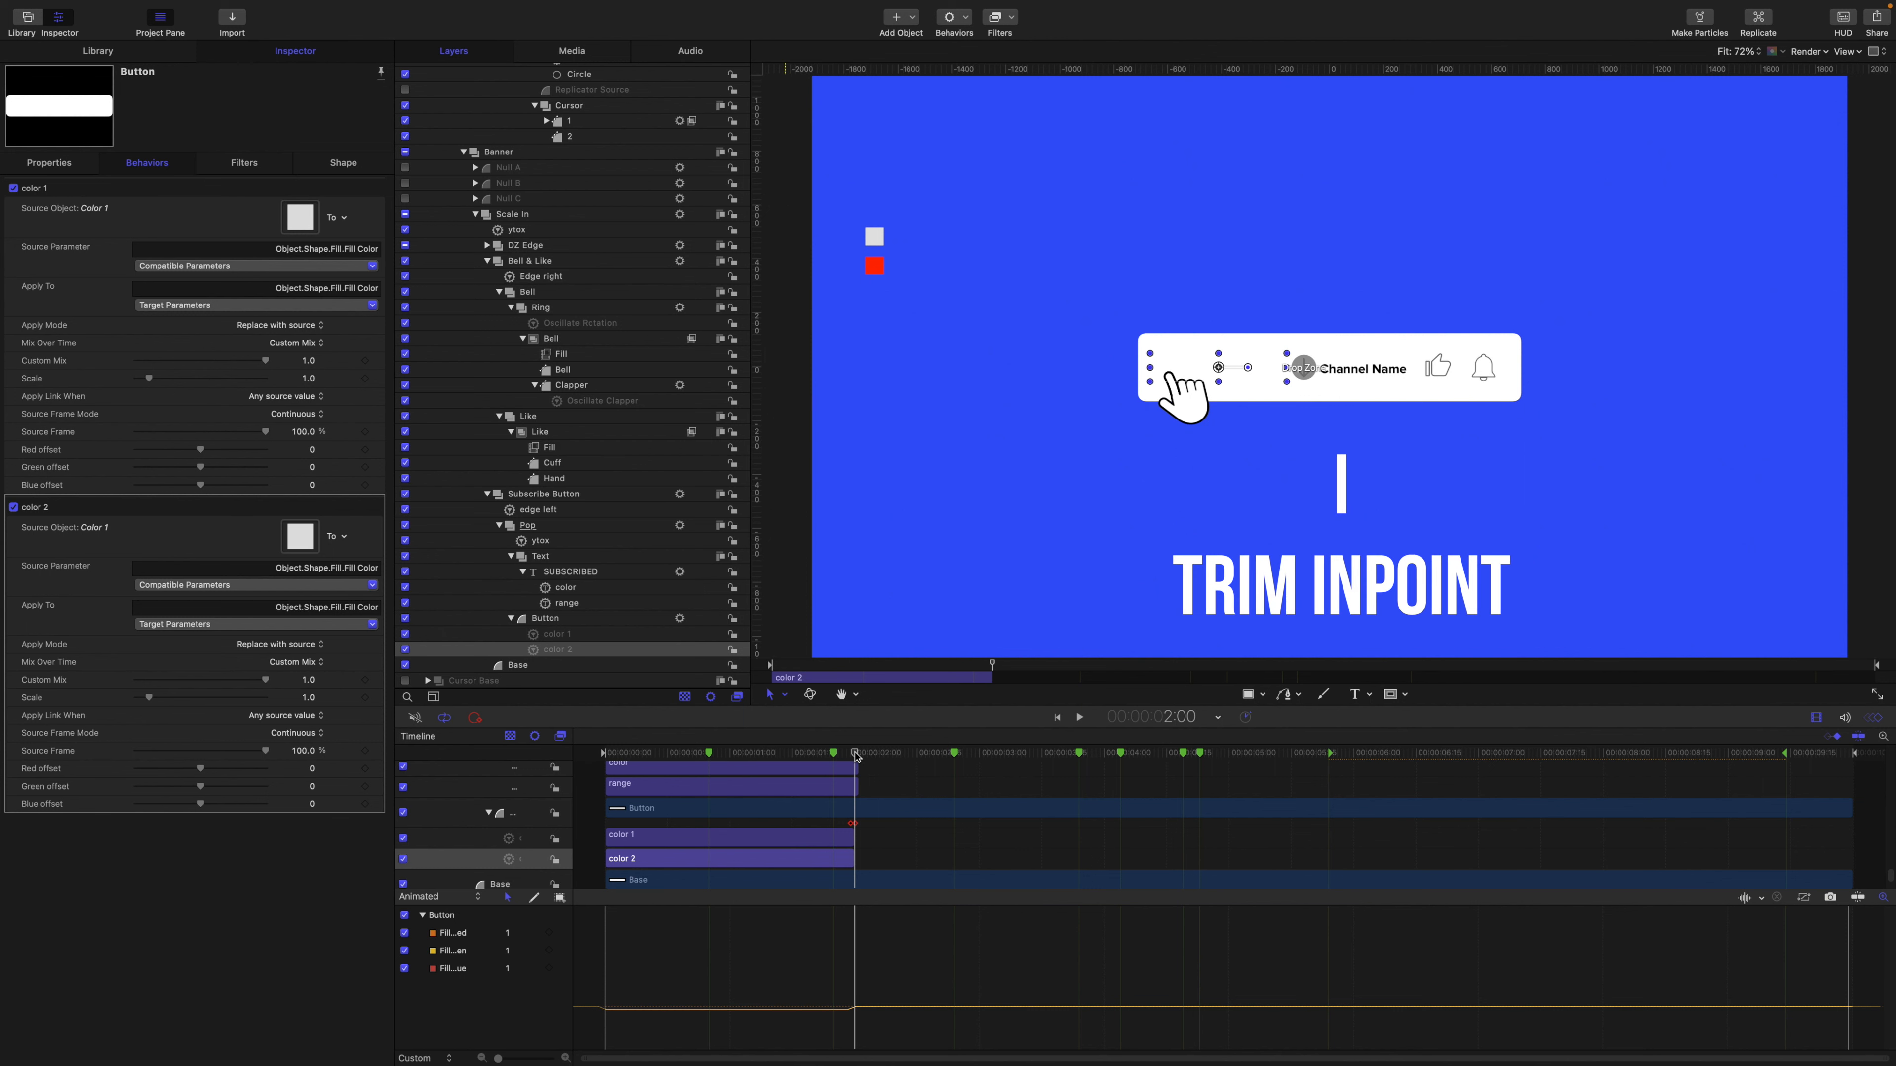
key("alt+bracketleft")
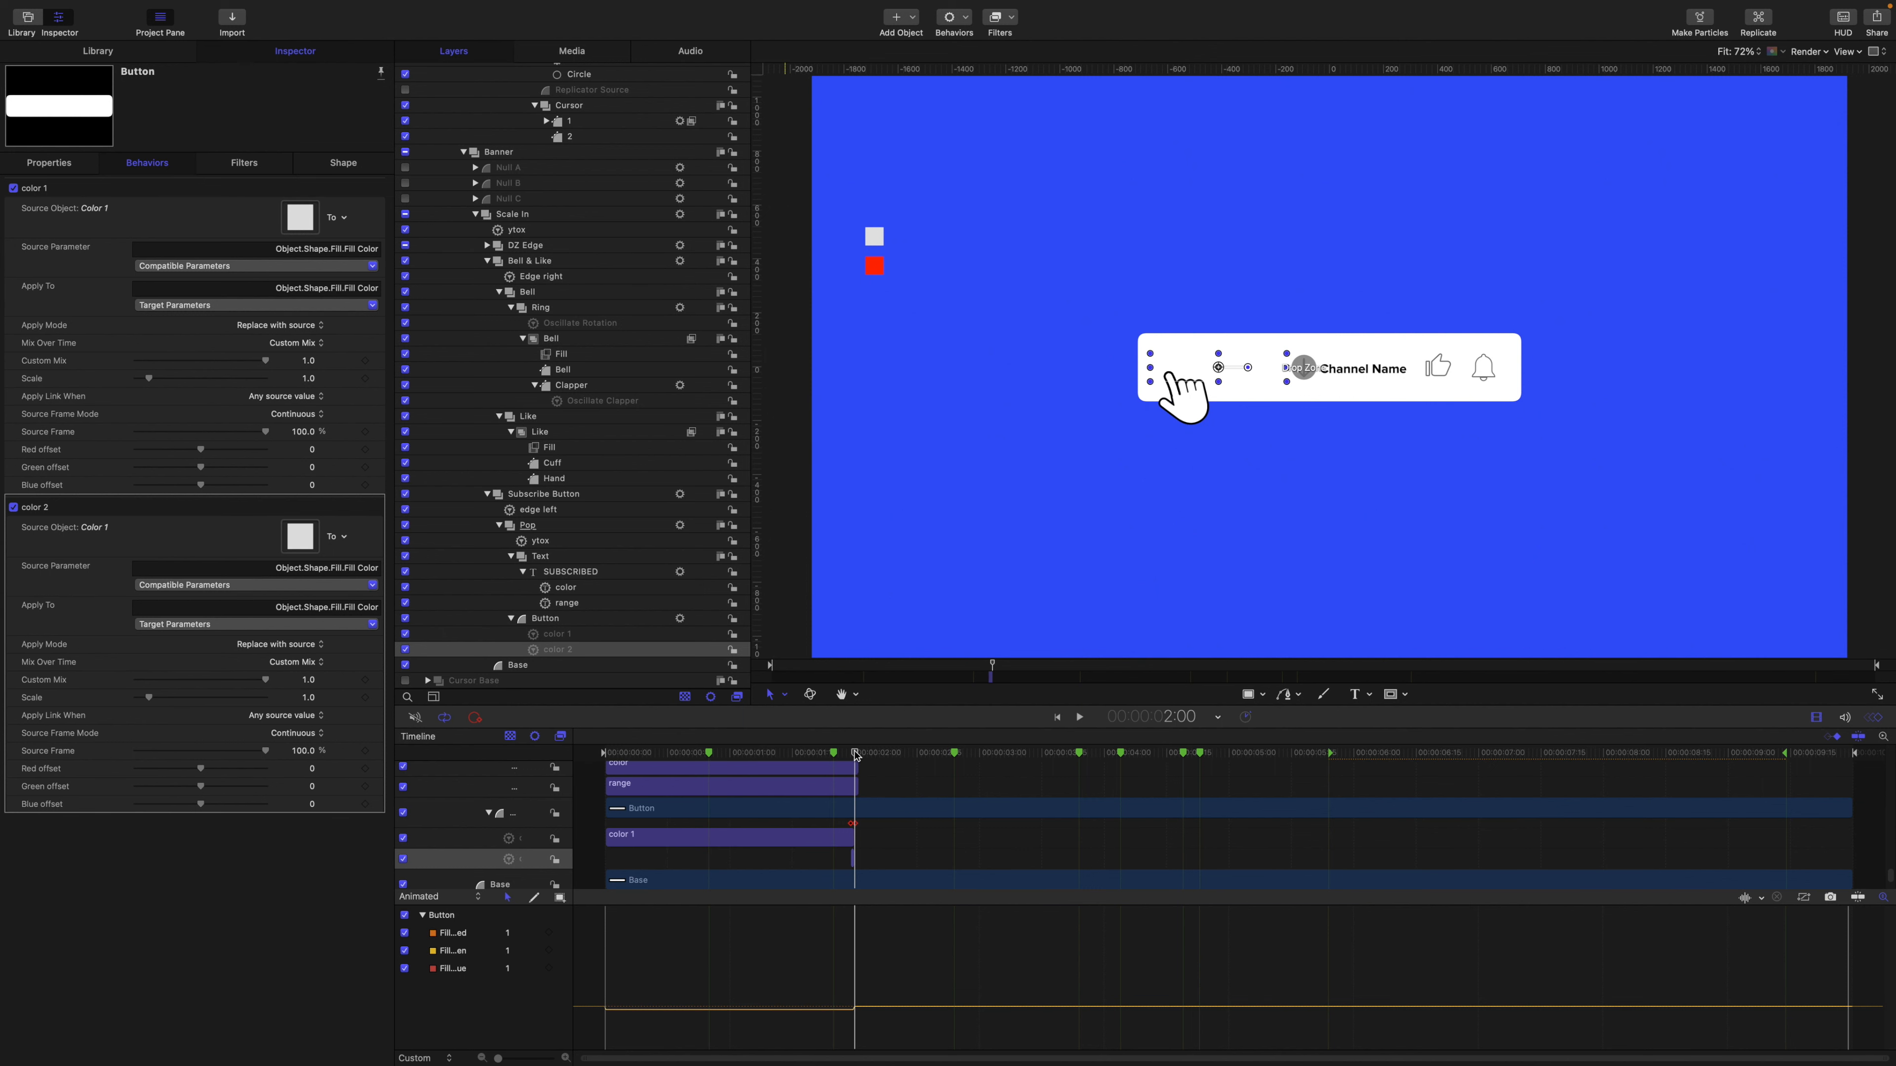
key("End")
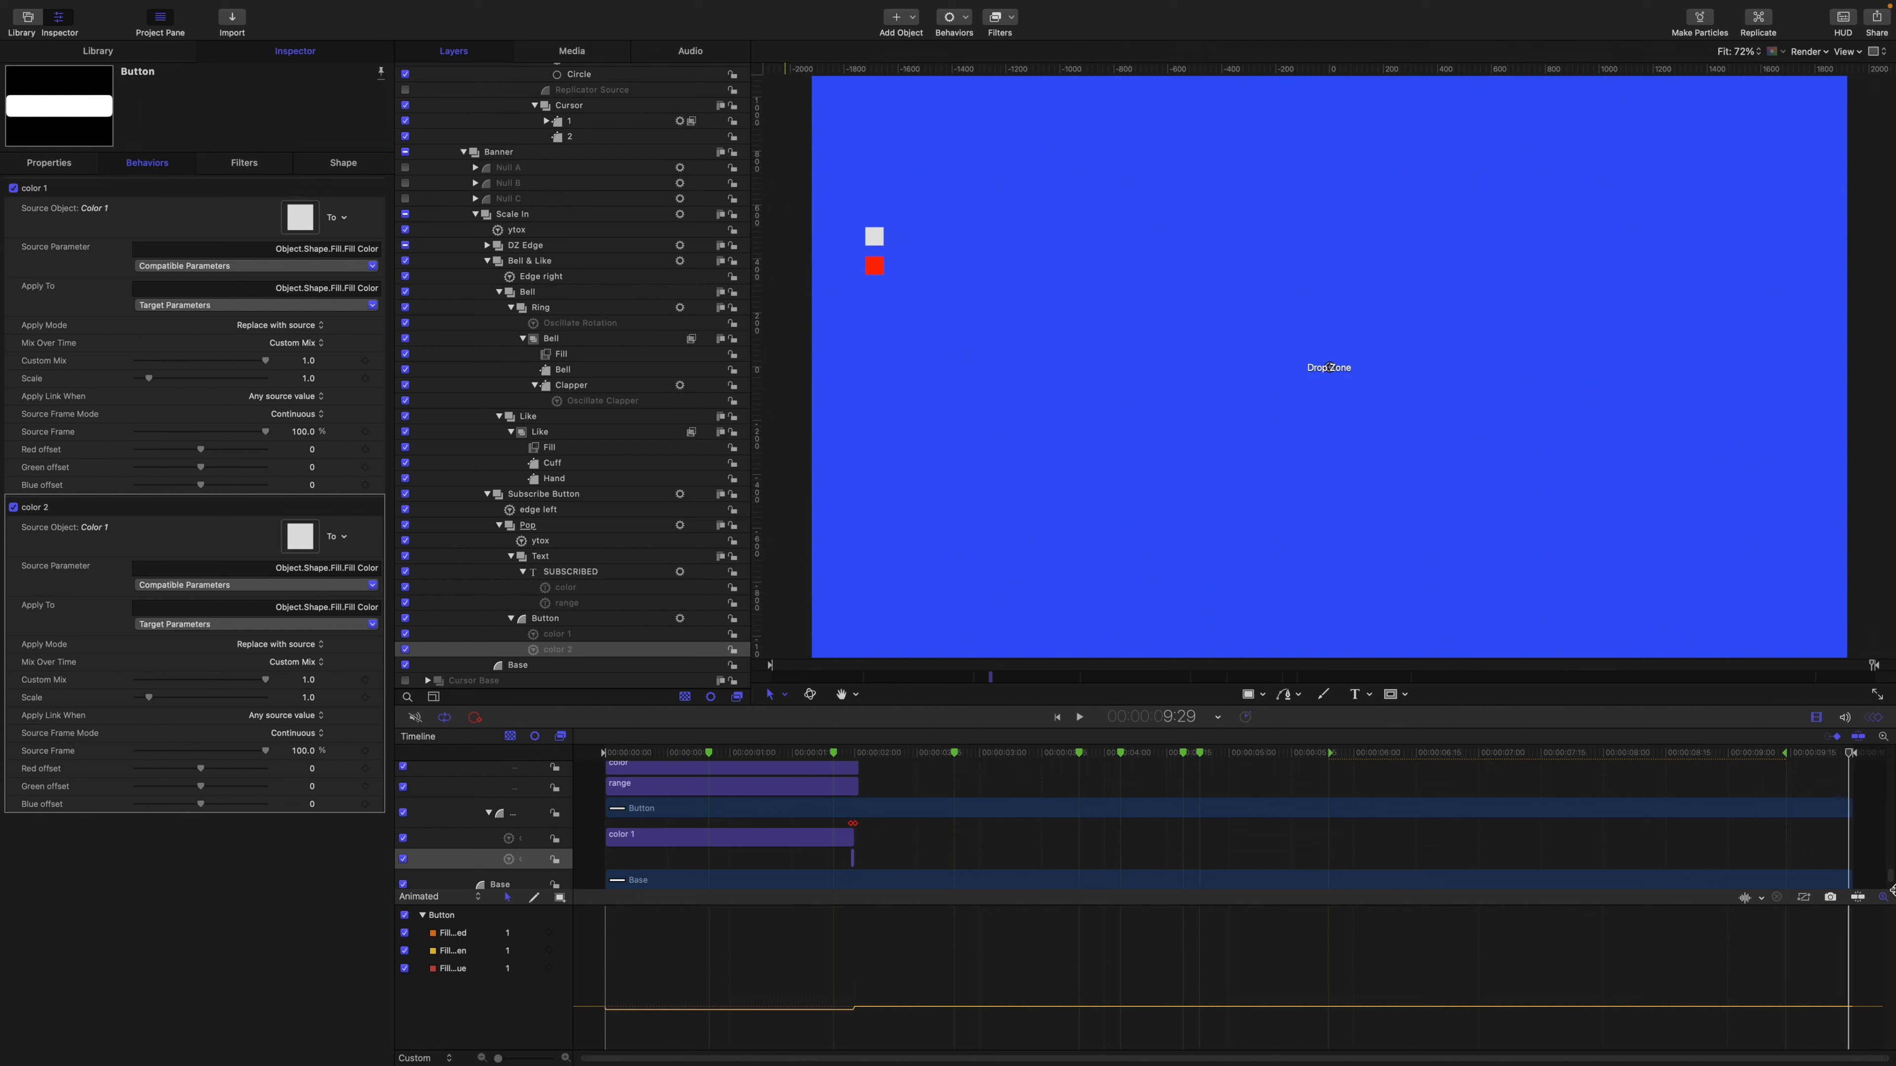
key("alt+bracketright")
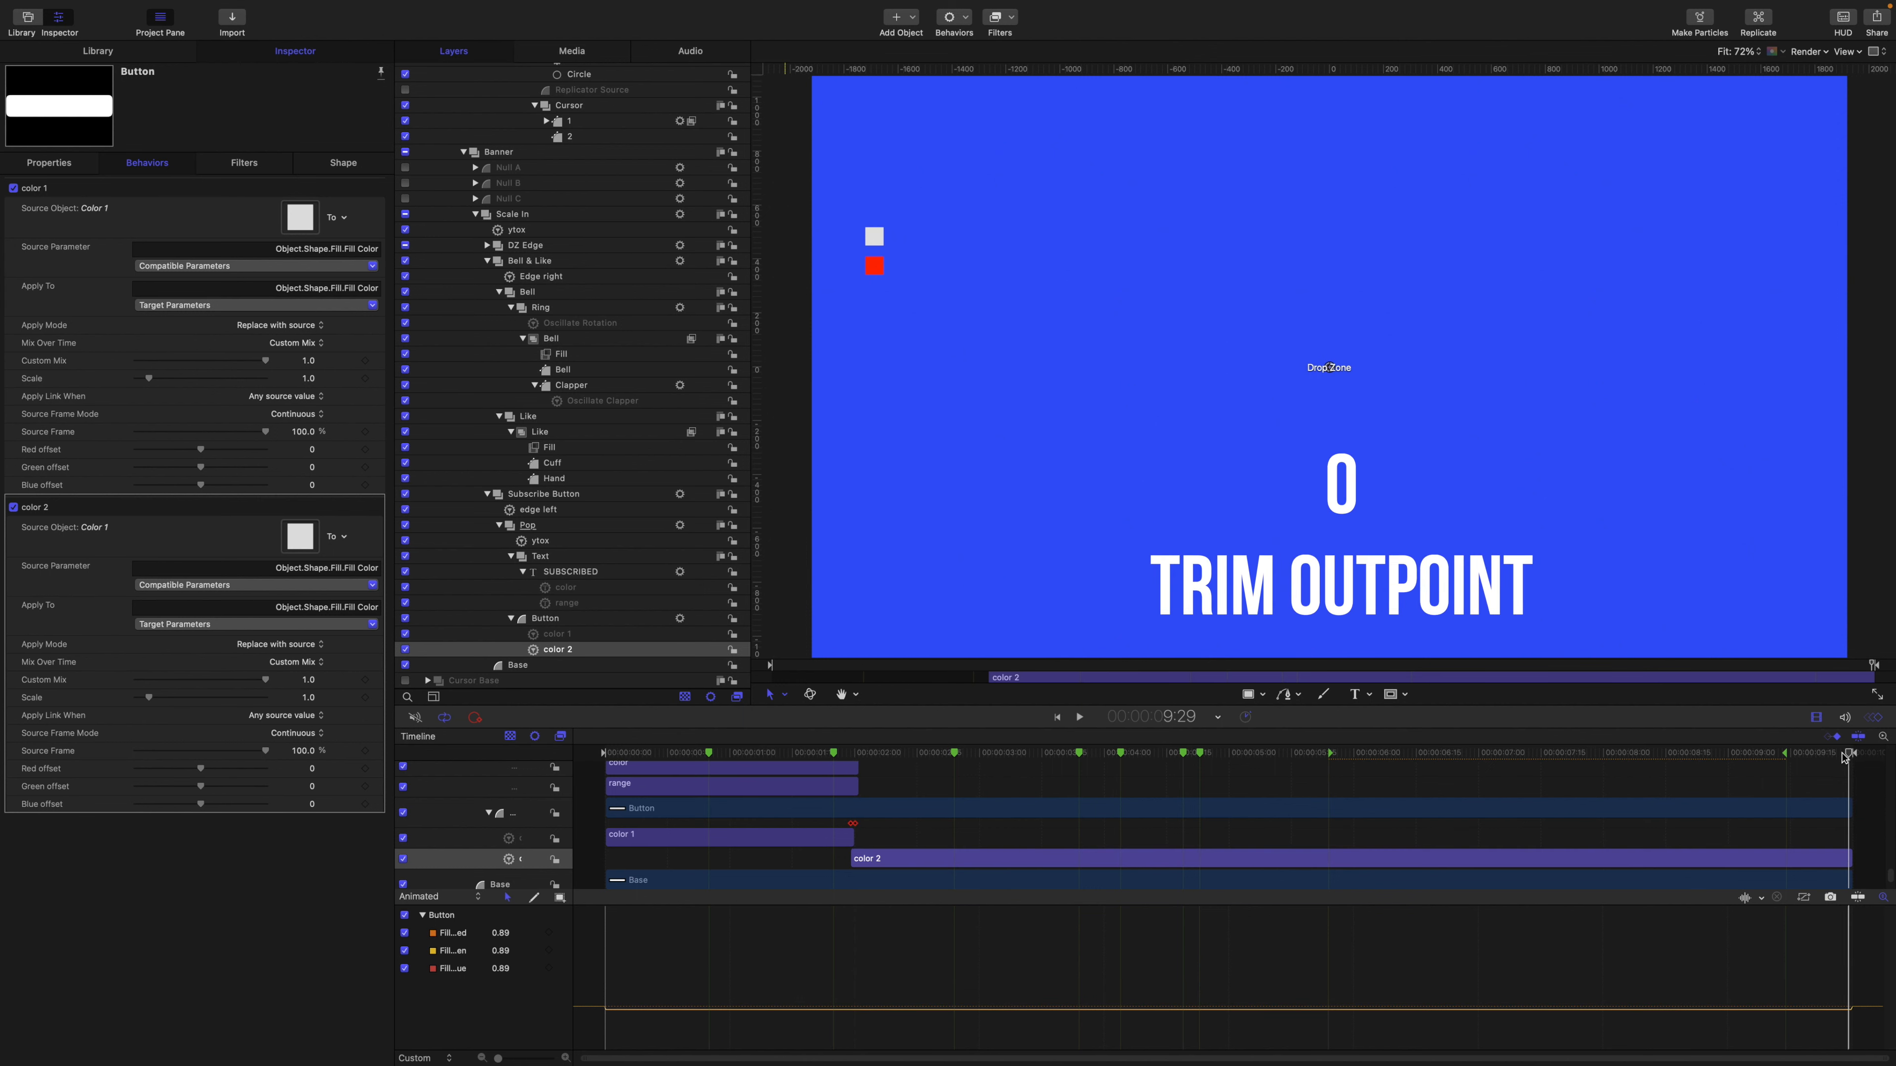
Make the Color 2 square the source object of the color 2 behavior and check the button's color around 2:00.
left_click_drag(1849, 756, 857, 707)
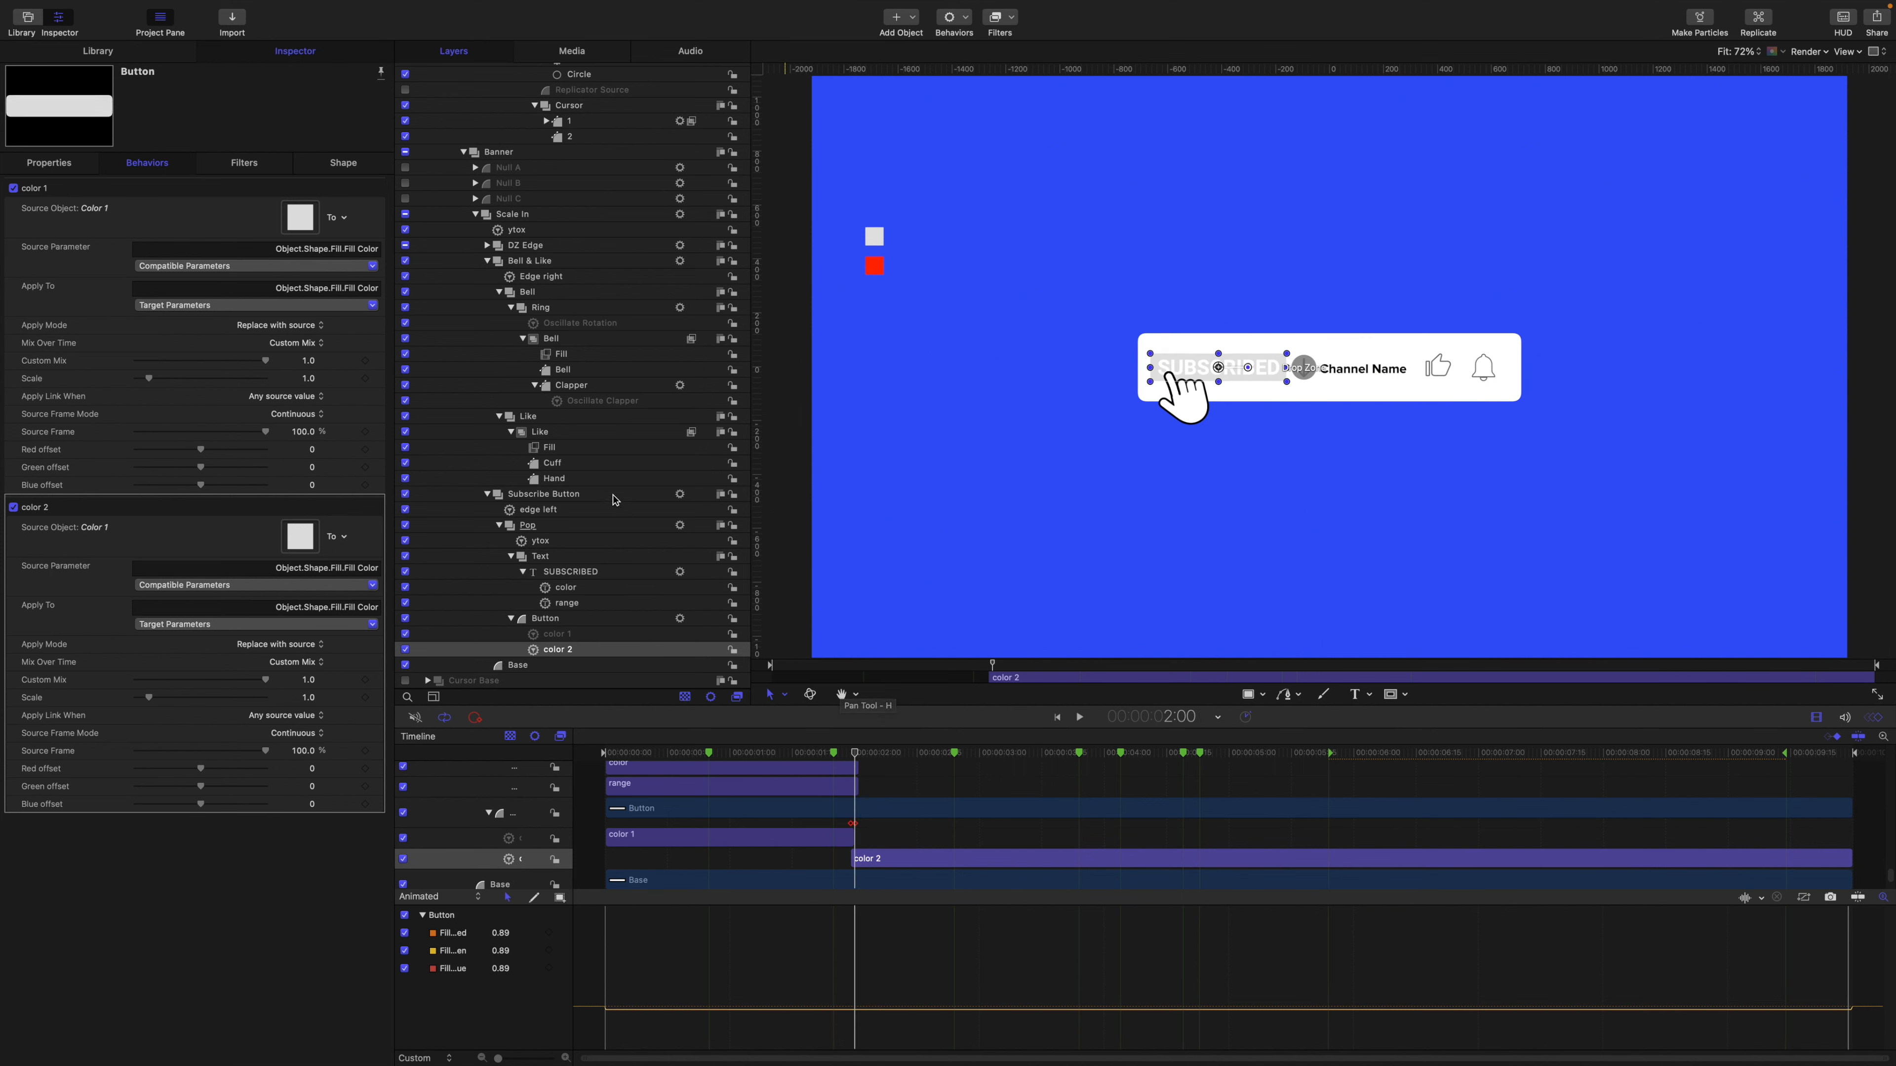
scroll(546, 437, "up", 15)
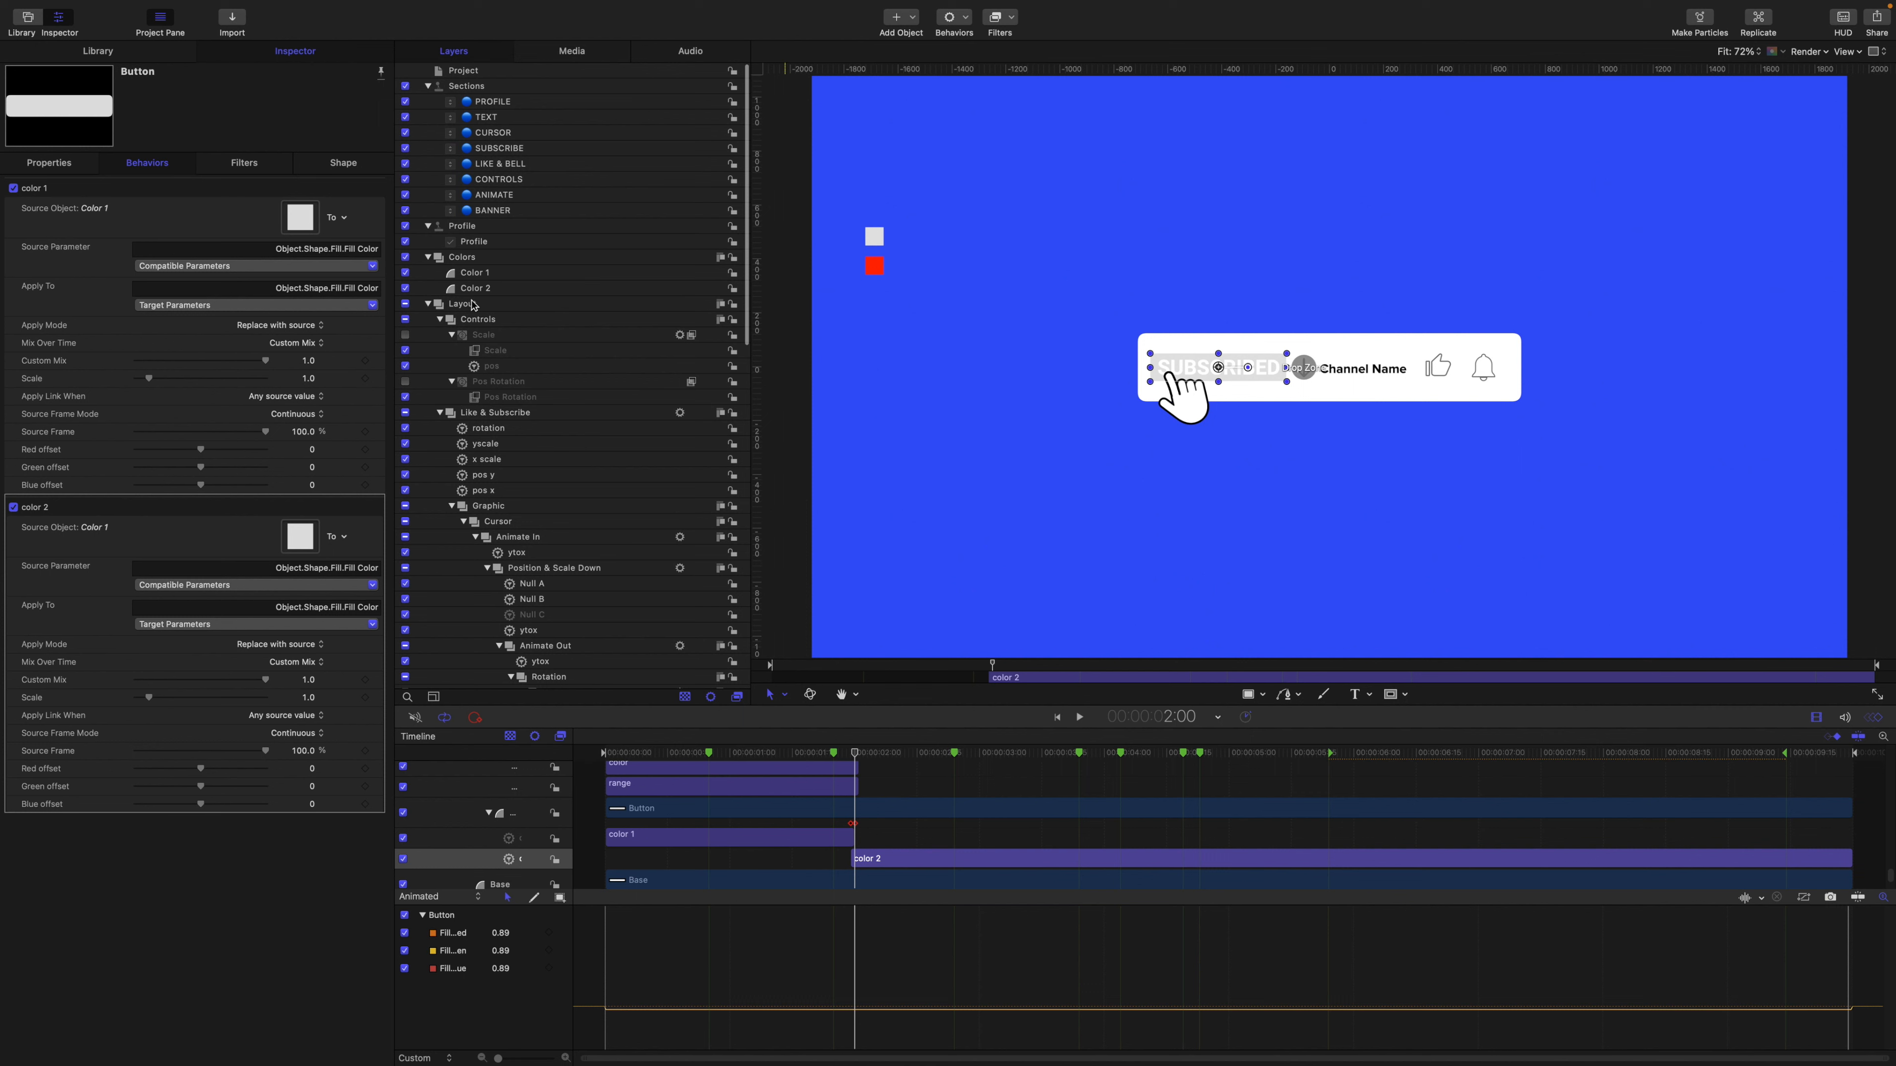
left_click_drag(475, 290, 313, 532)
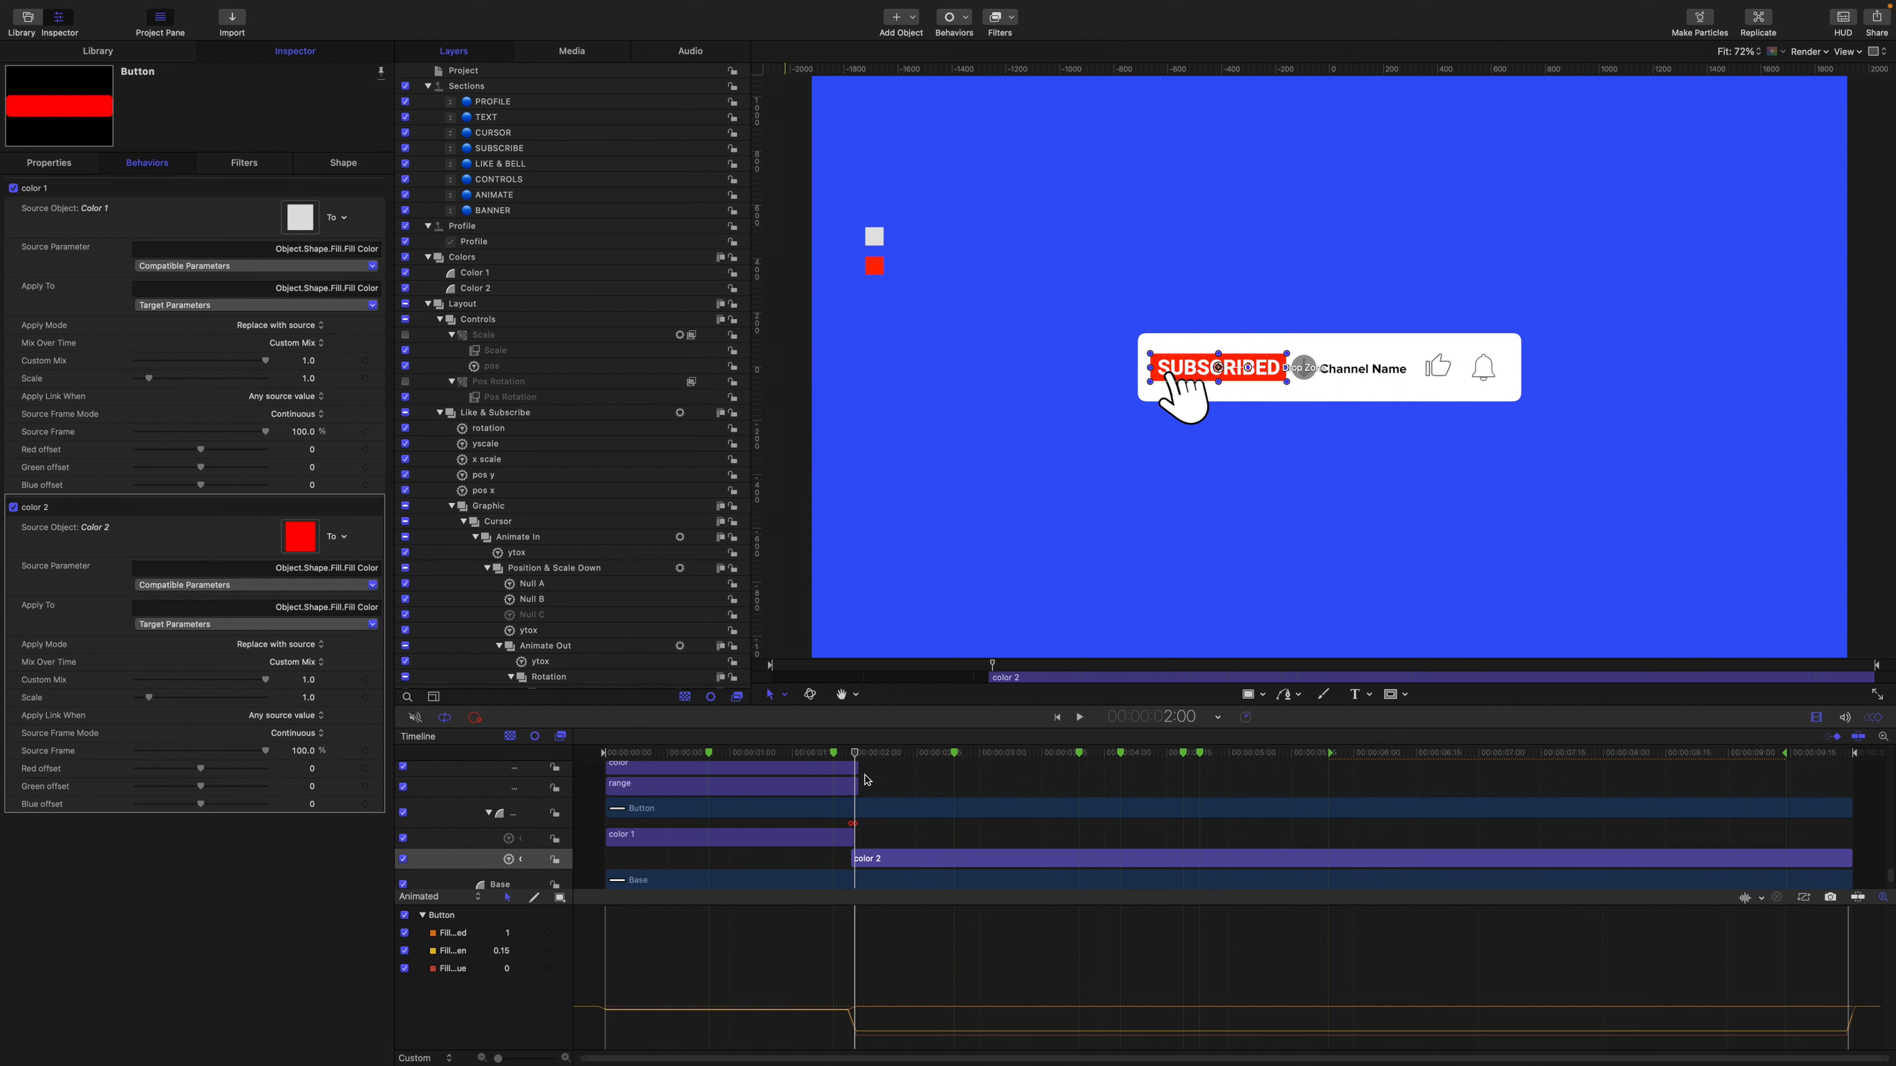
left_click_drag(856, 756, 855, 755)
Publish the Fill Color parameters of the Color 1 and Color 2 squares.
scroll(541, 466, "up", 2)
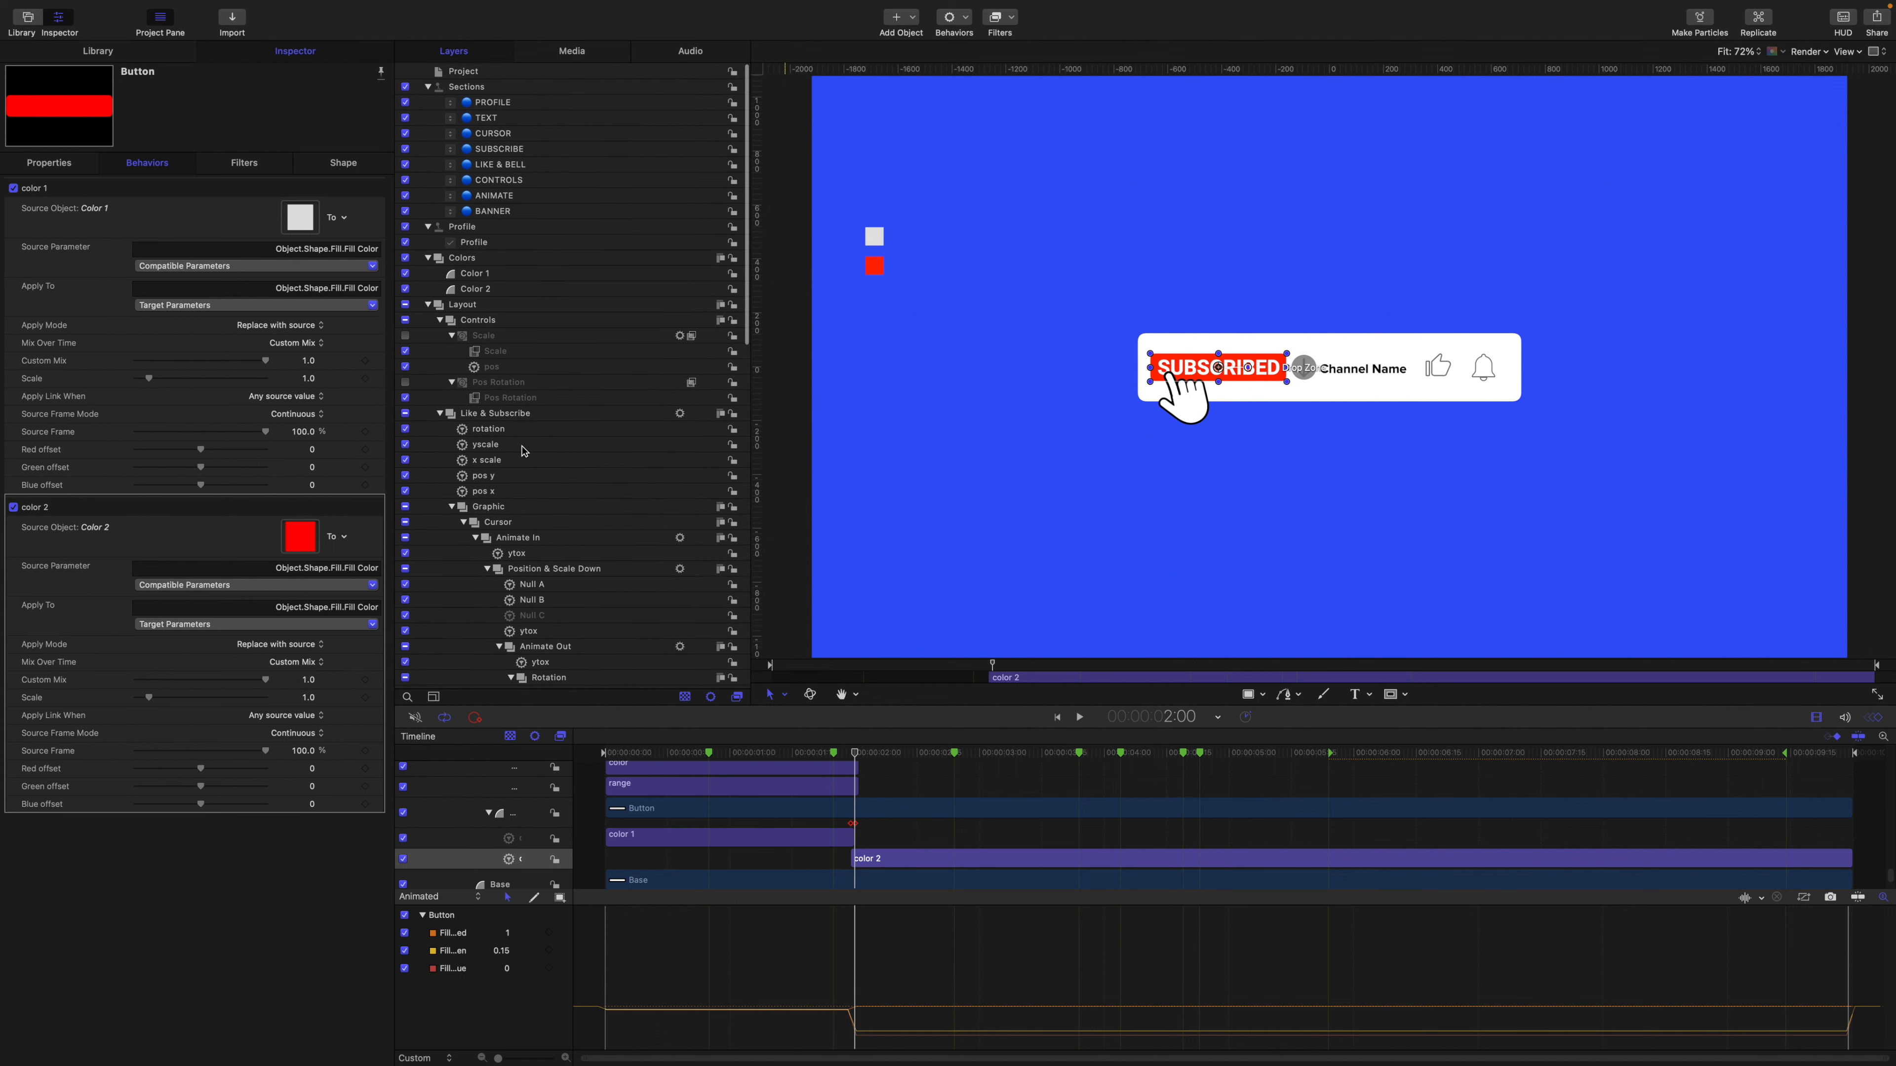
left_click(476, 275)
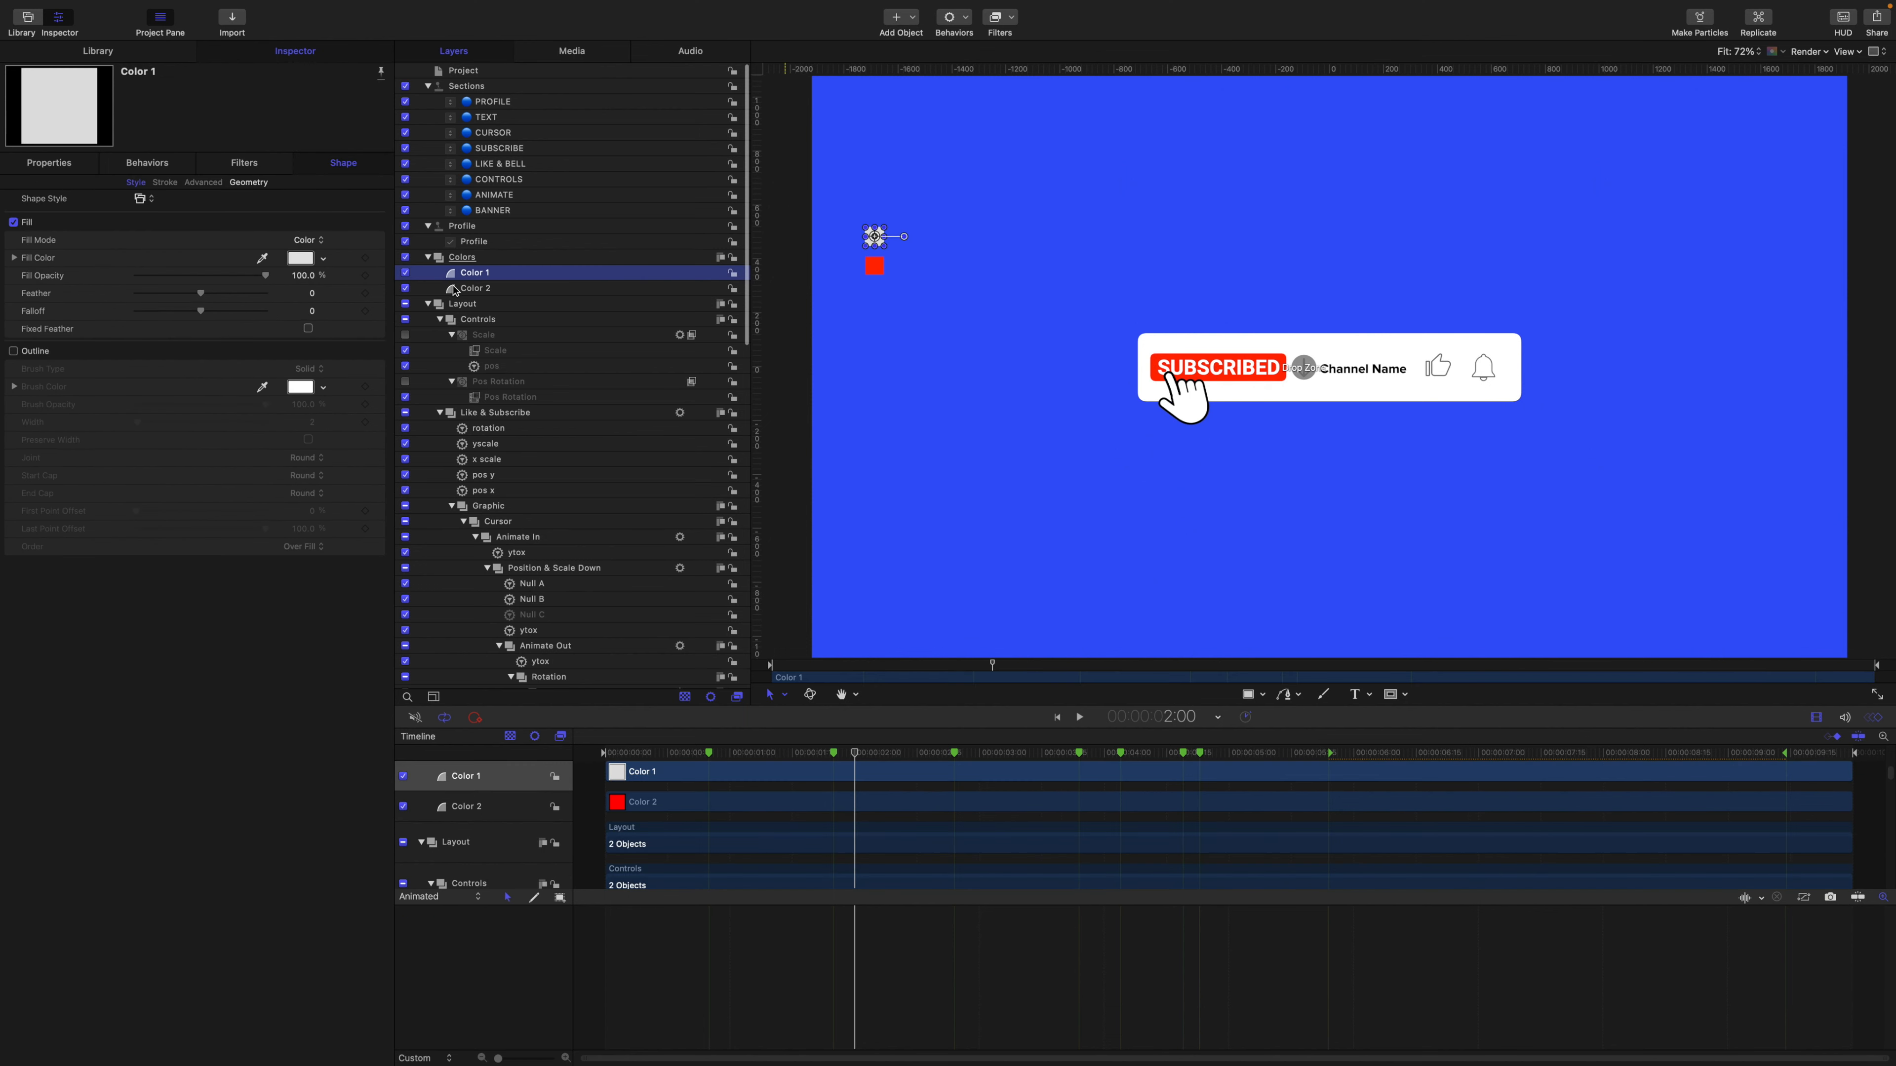
left_click(378, 258)
left_click(397, 459)
left_click(451, 289)
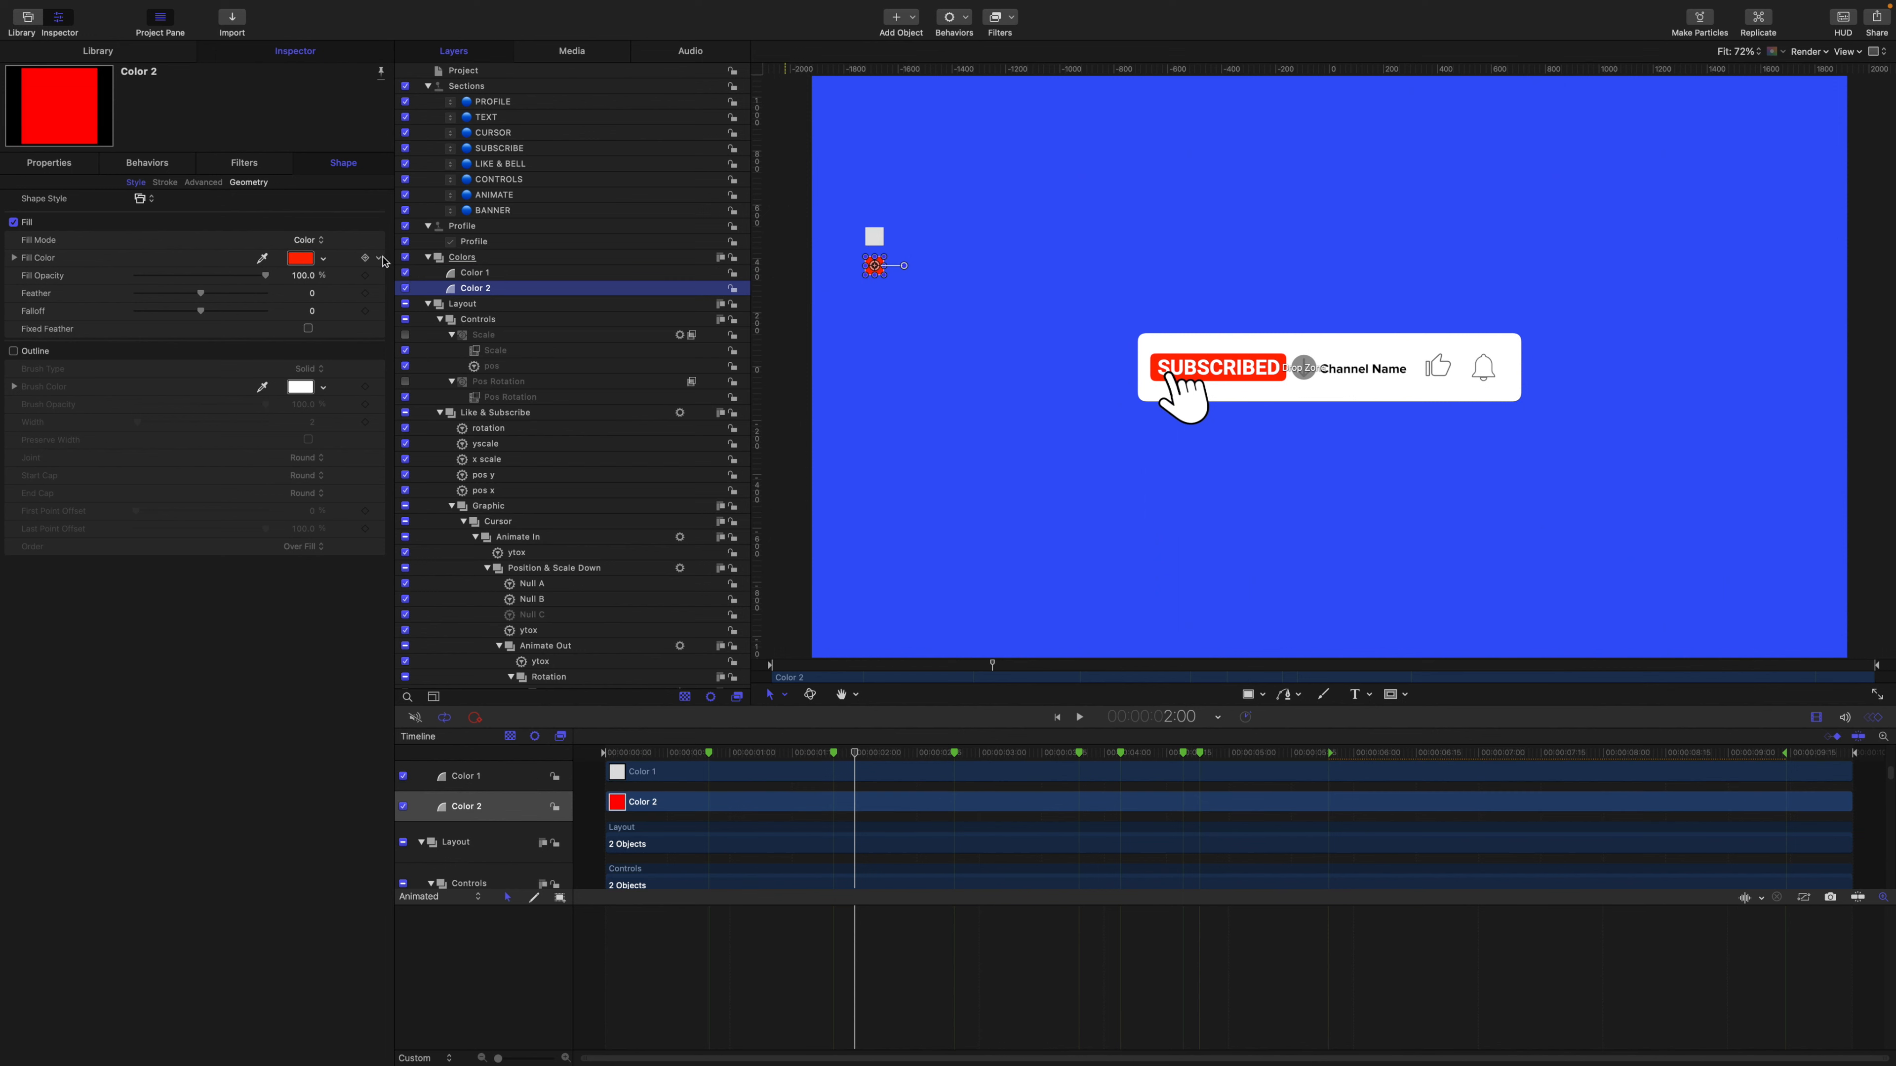
left_click(378, 258)
left_click(403, 459)
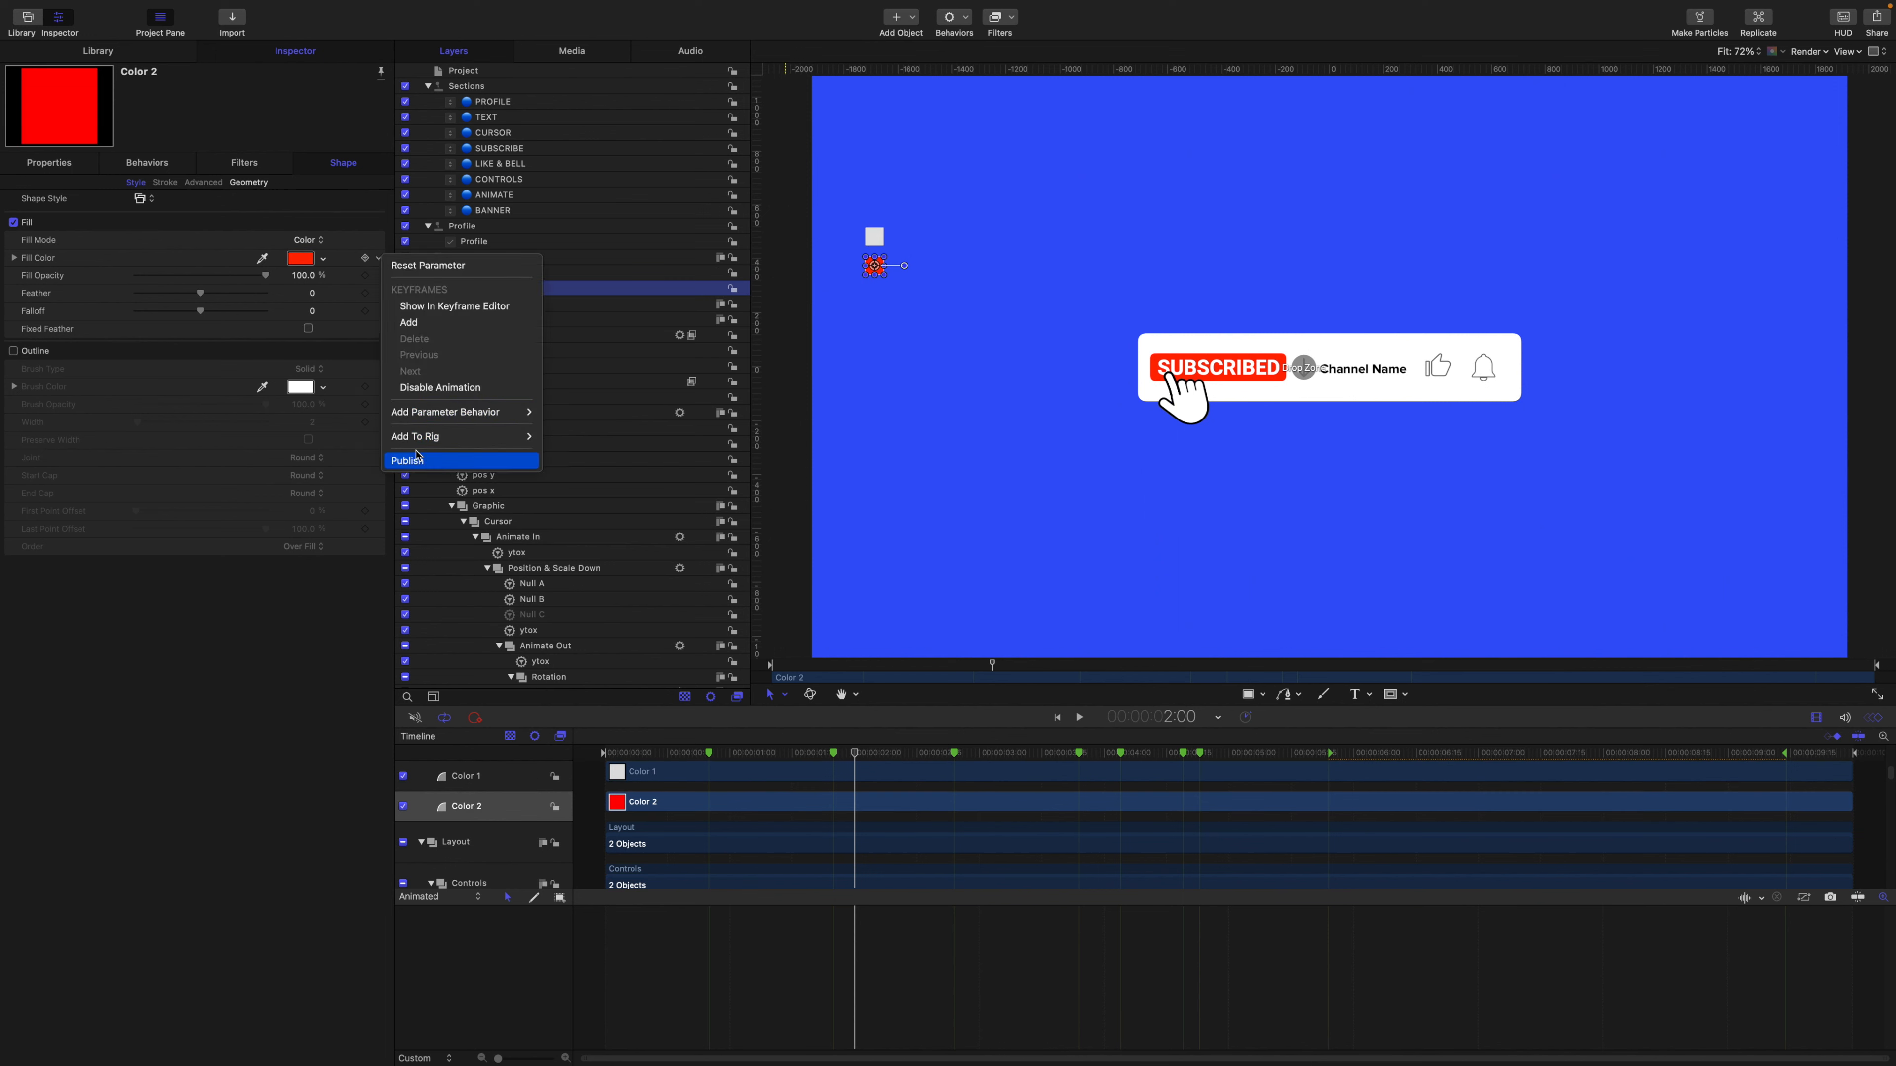
Move the two published Fill Color parameters into the SUBSCRIBE section of the project, directly beneath Text on Click.
scroll(589, 382, "down", 10)
scroll(589, 382, "up", 10)
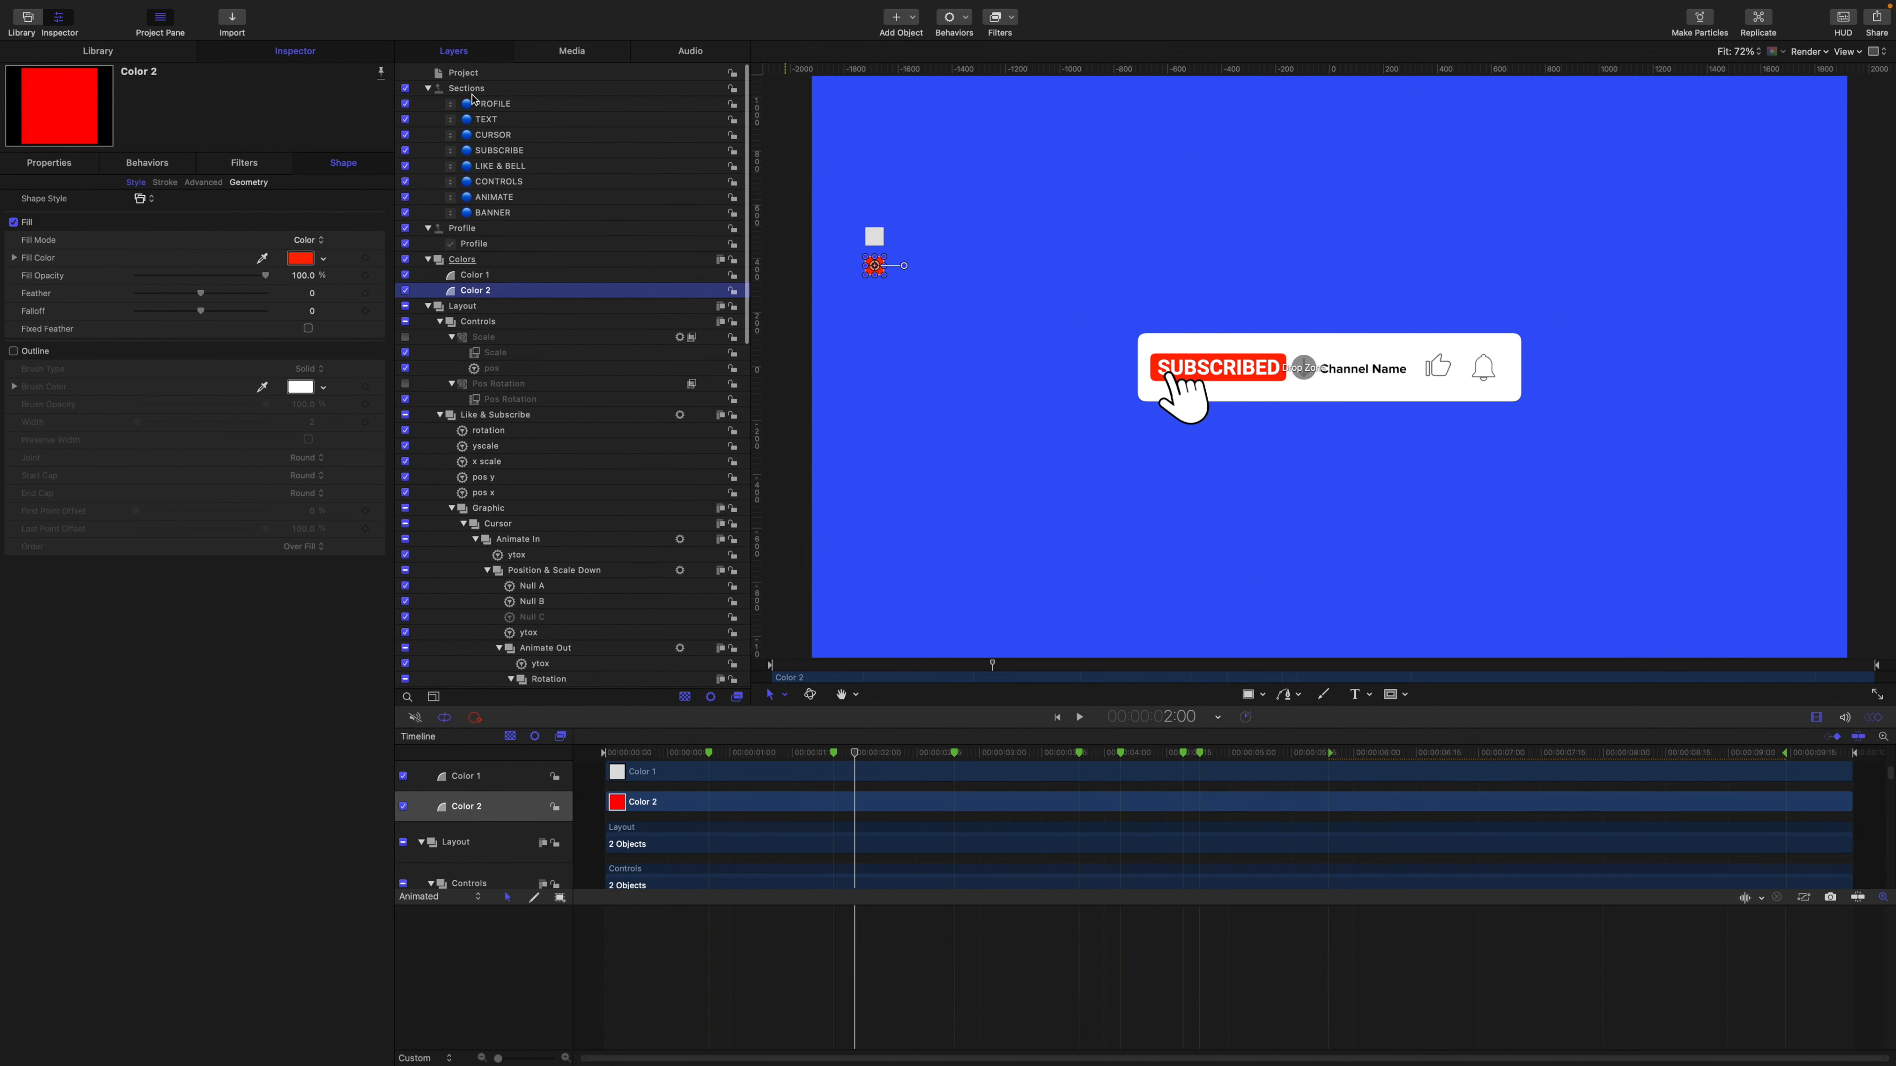
left_click(462, 70)
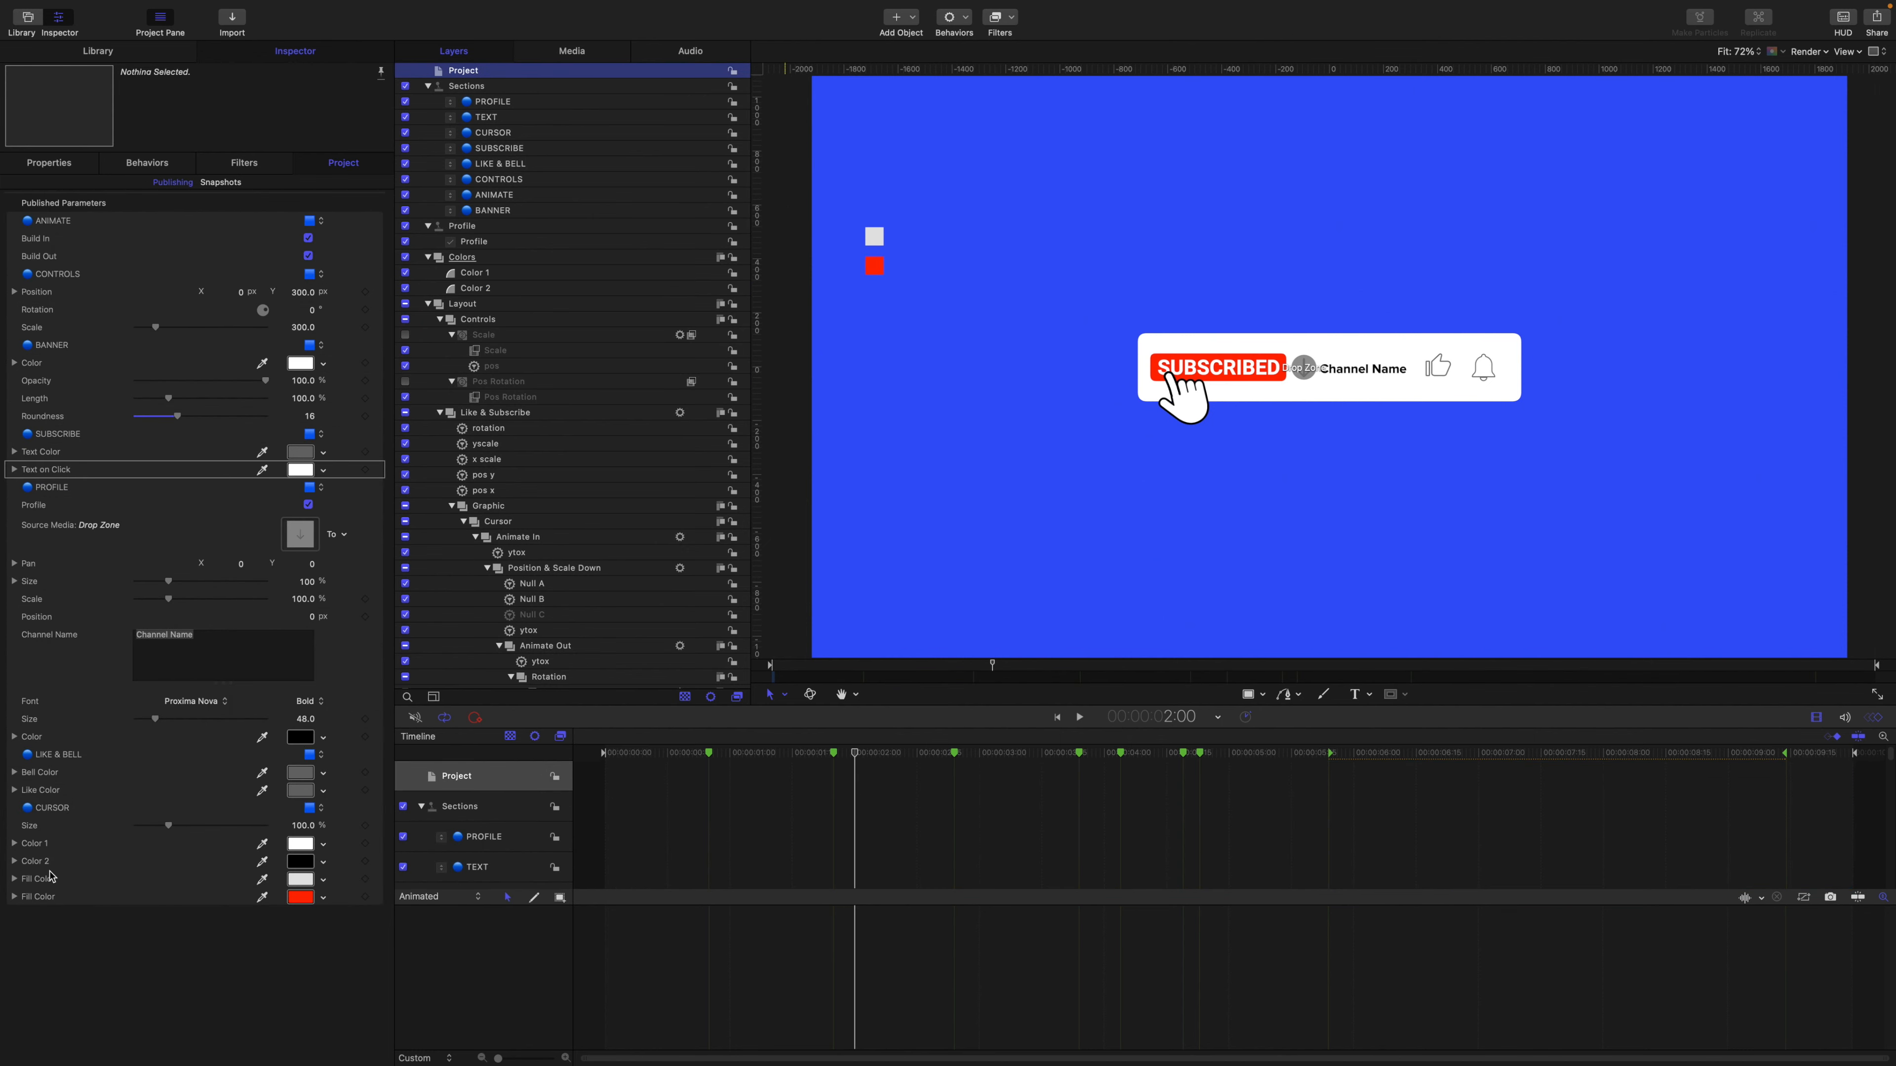
left_click(50, 879)
left_click(48, 897, "shift")
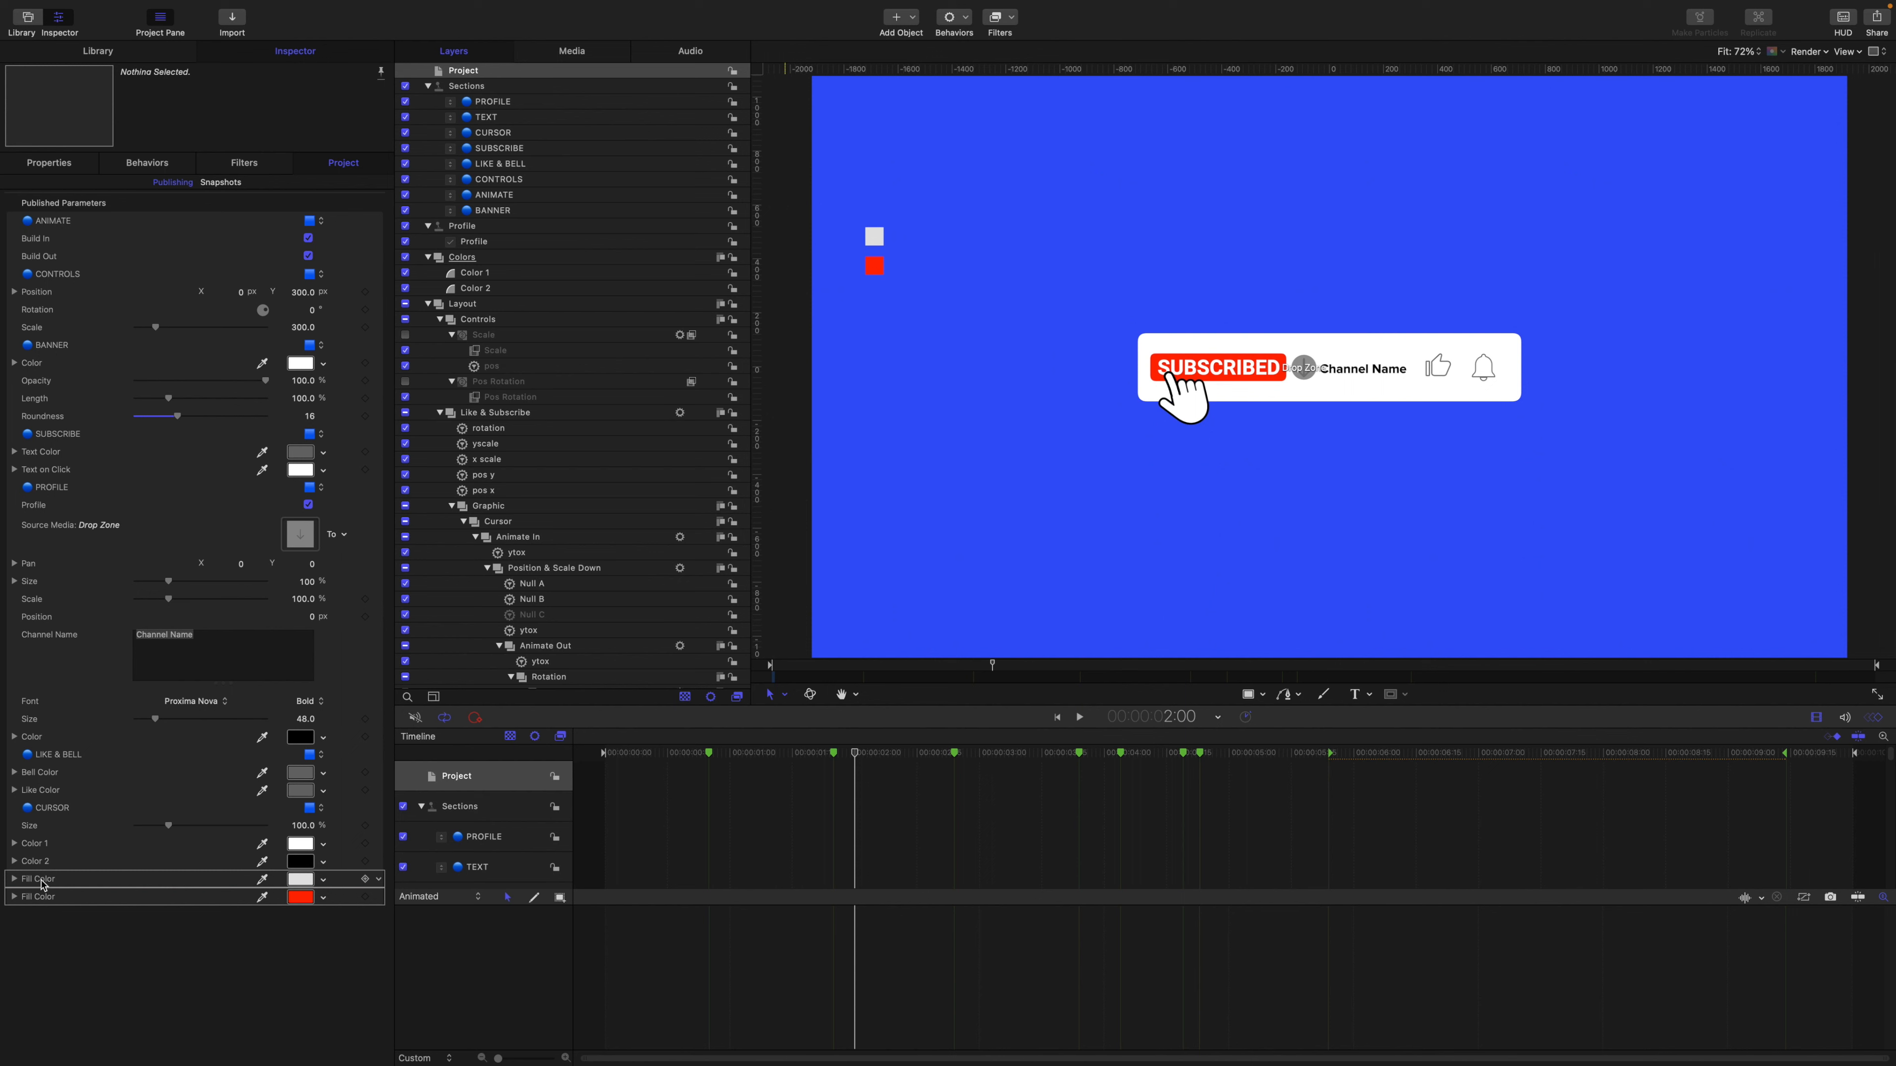
left_click_drag(45, 886, 52, 495)
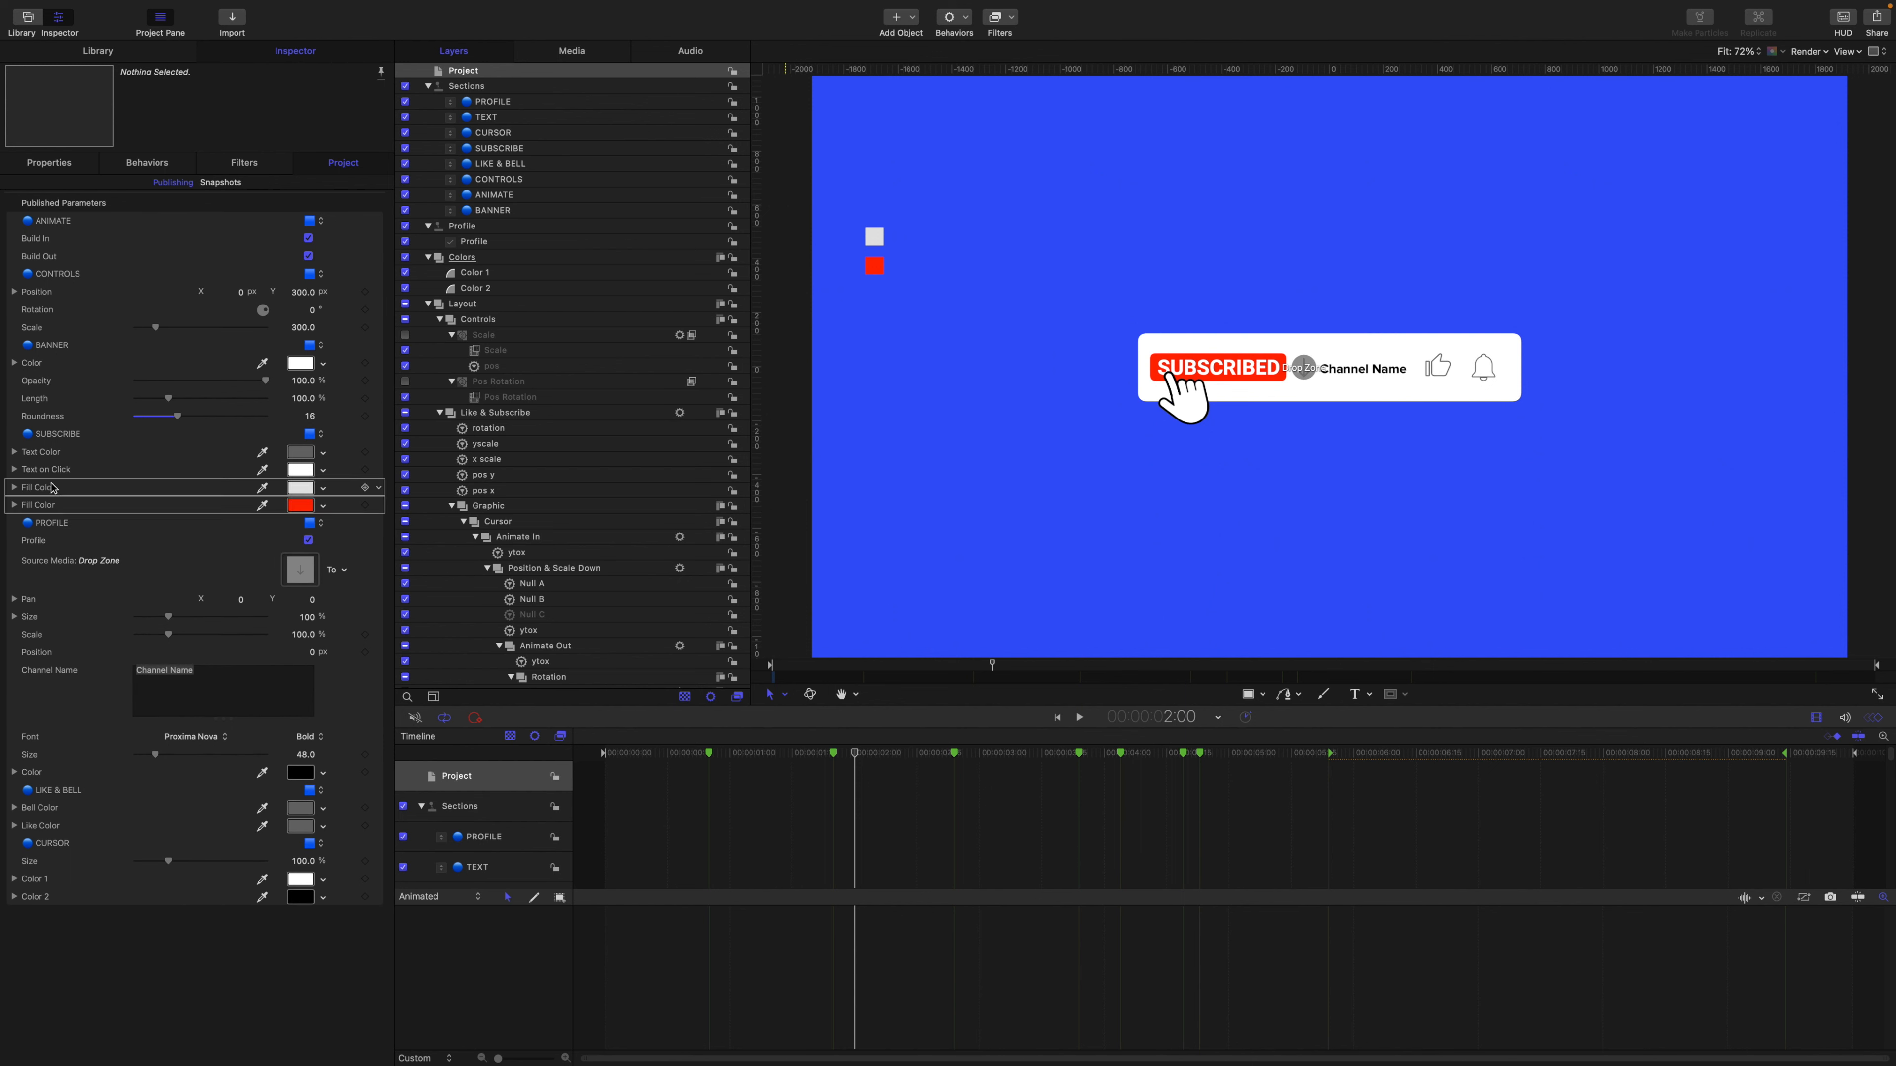
Rename the light grey published Fill Color as Button Color and the red one as Button on Click.
double_click(51, 490)
type("Button Colo")
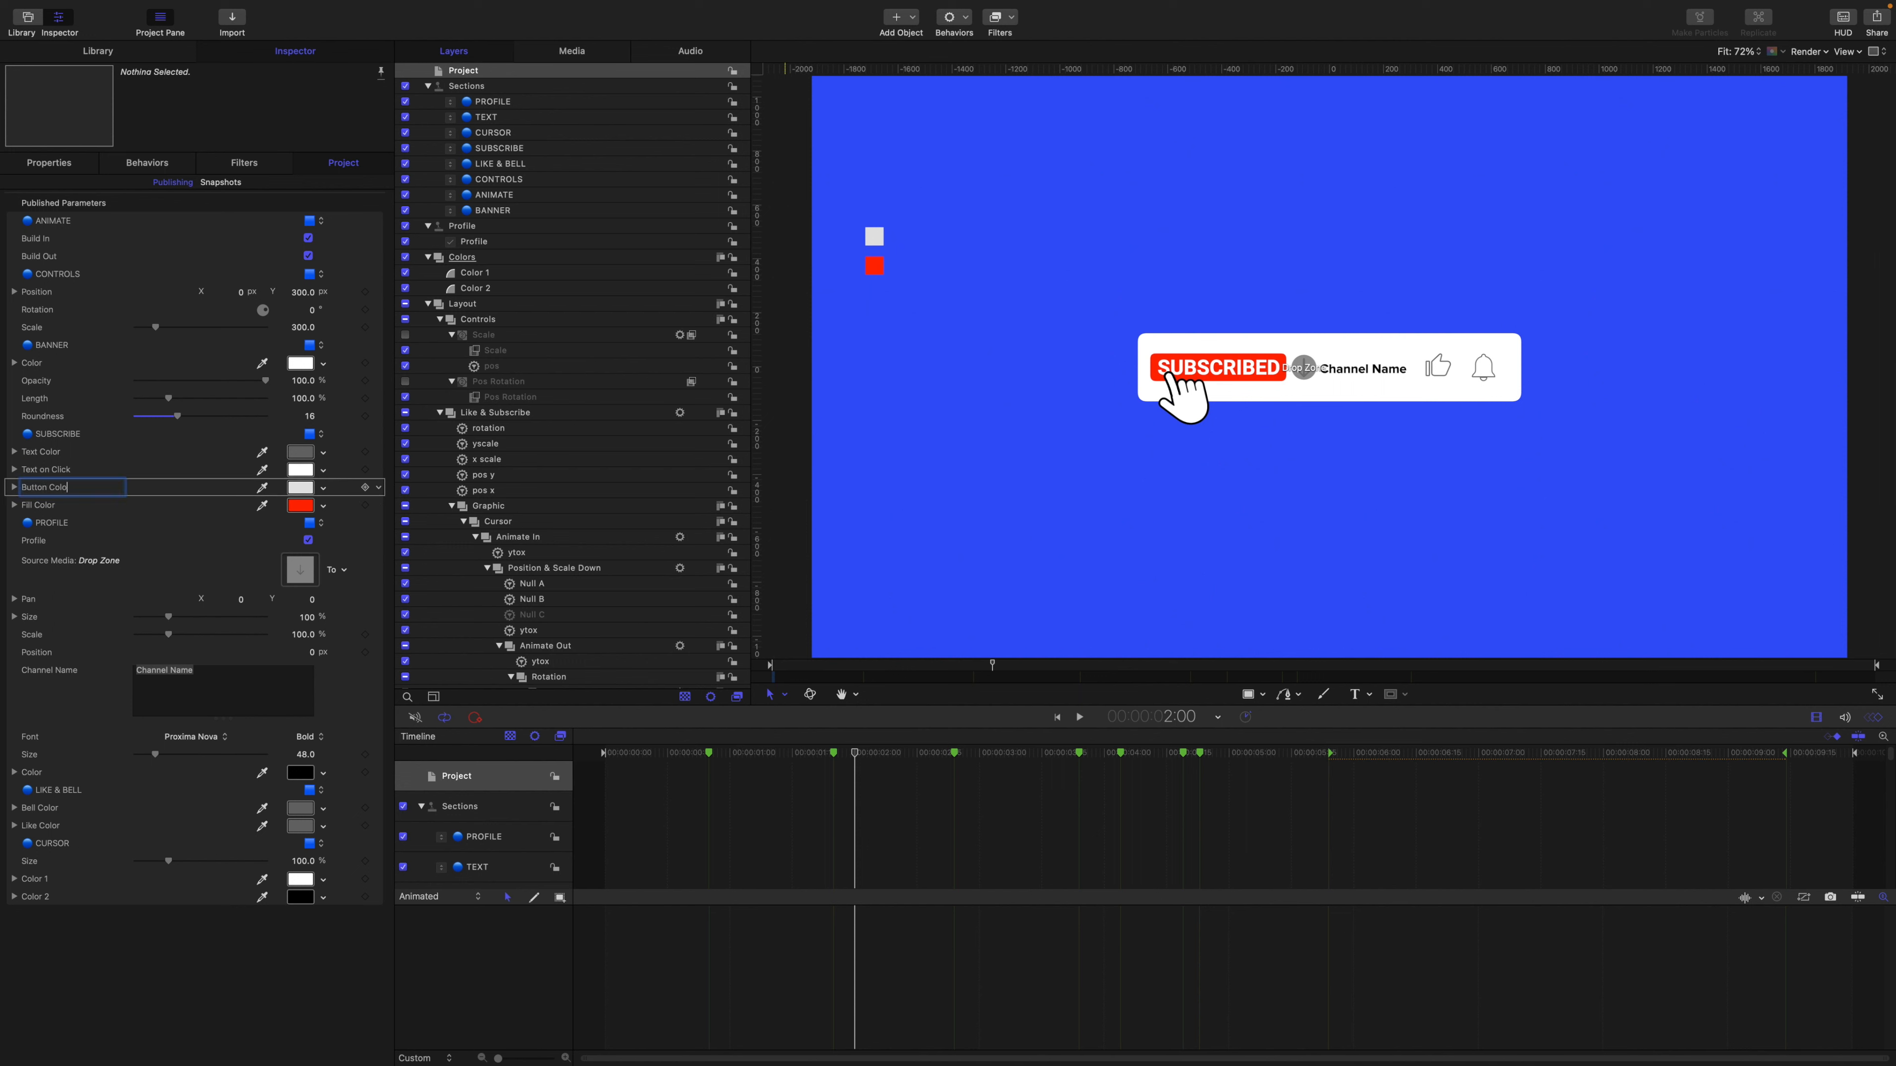
double_click(47, 506)
type("Button on Click")
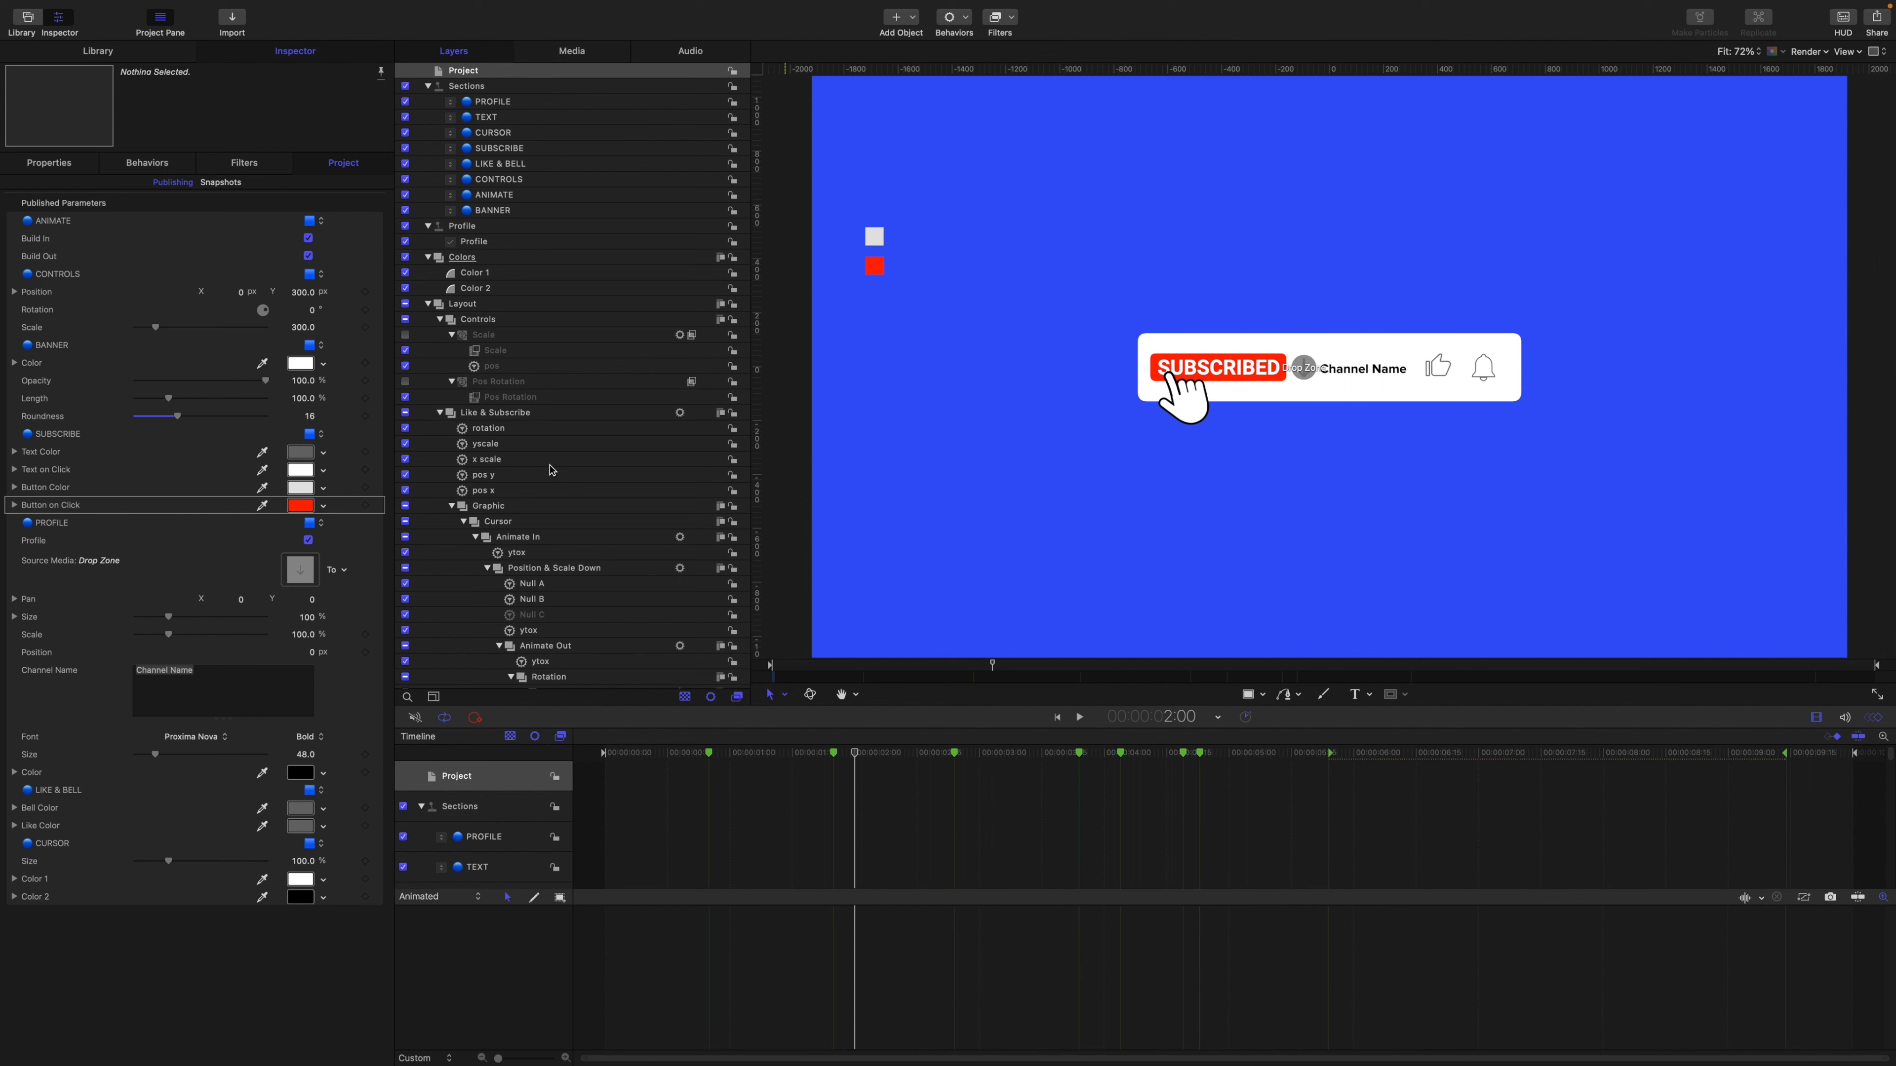
Publish the Button shape's Roundness parameter and place it beneath Button on Click in the SUBSCRIBE section.
scroll(552, 470, "down", 20)
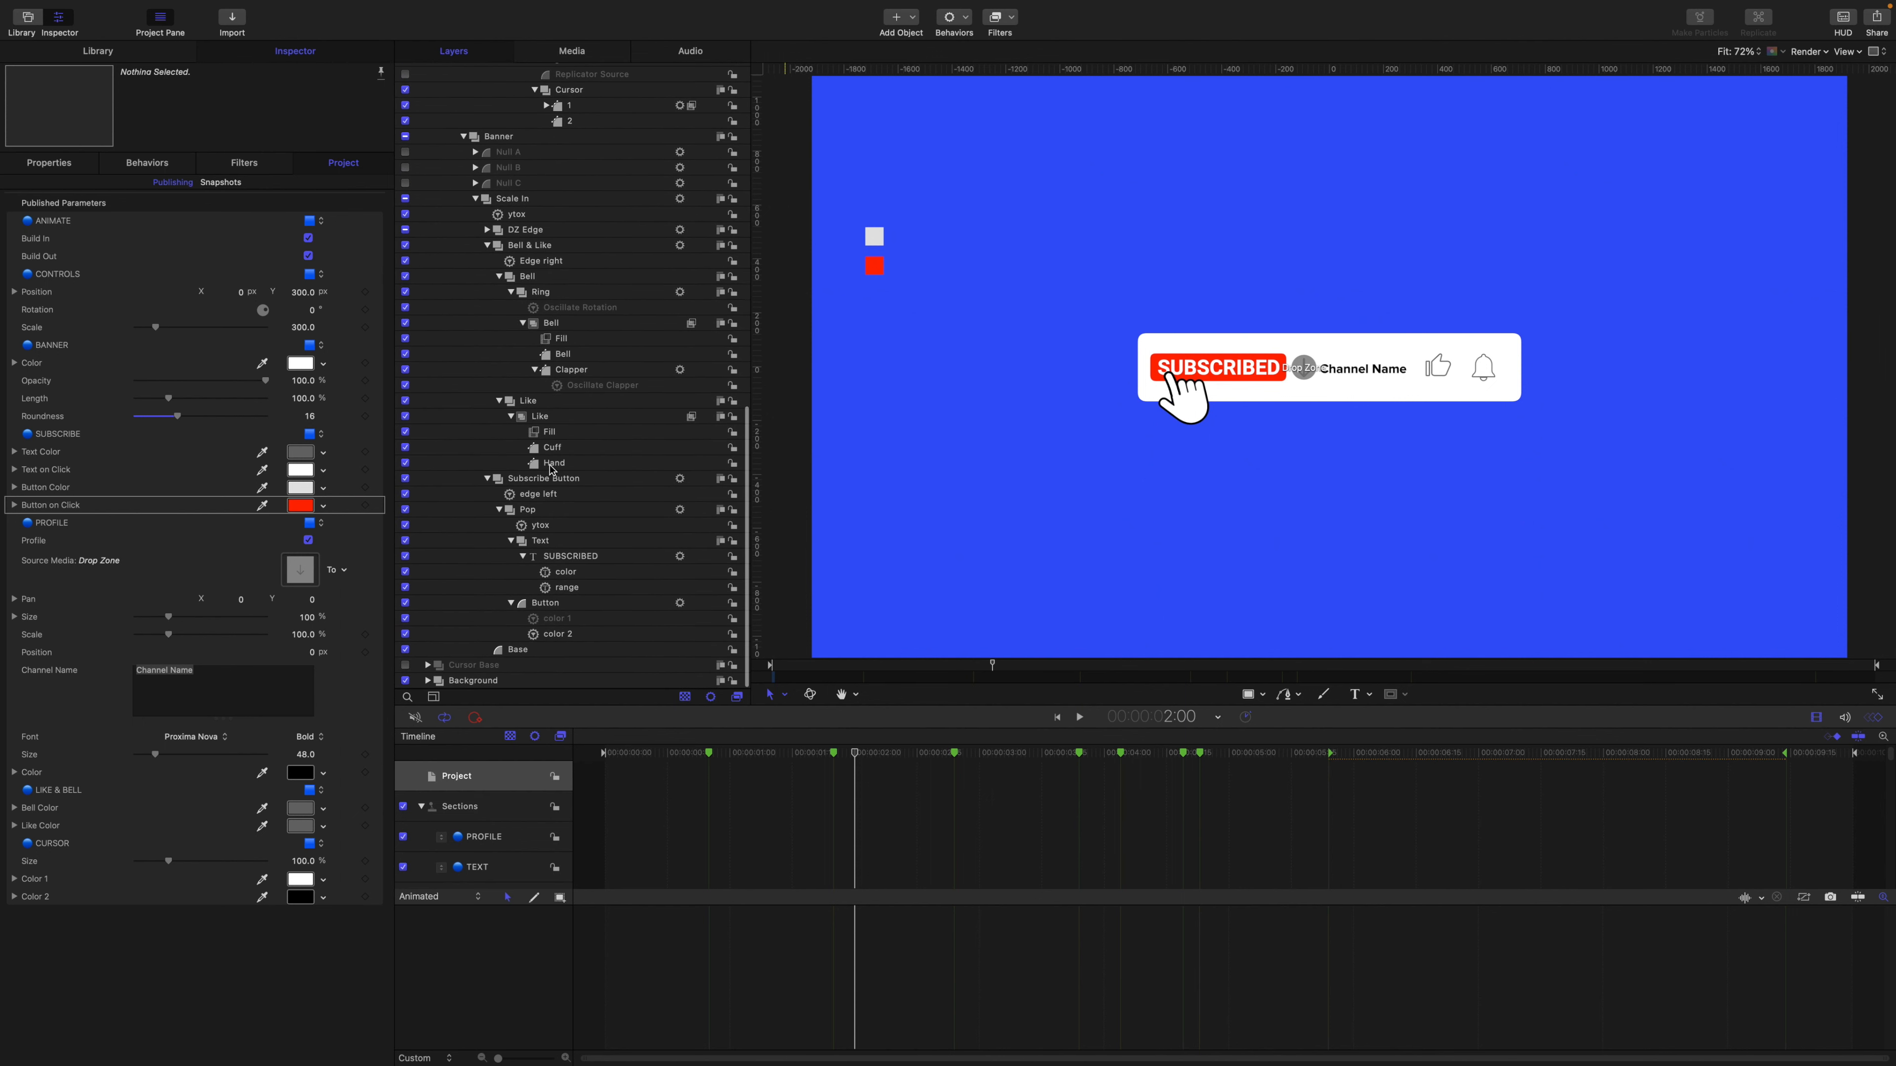
left_click(545, 603)
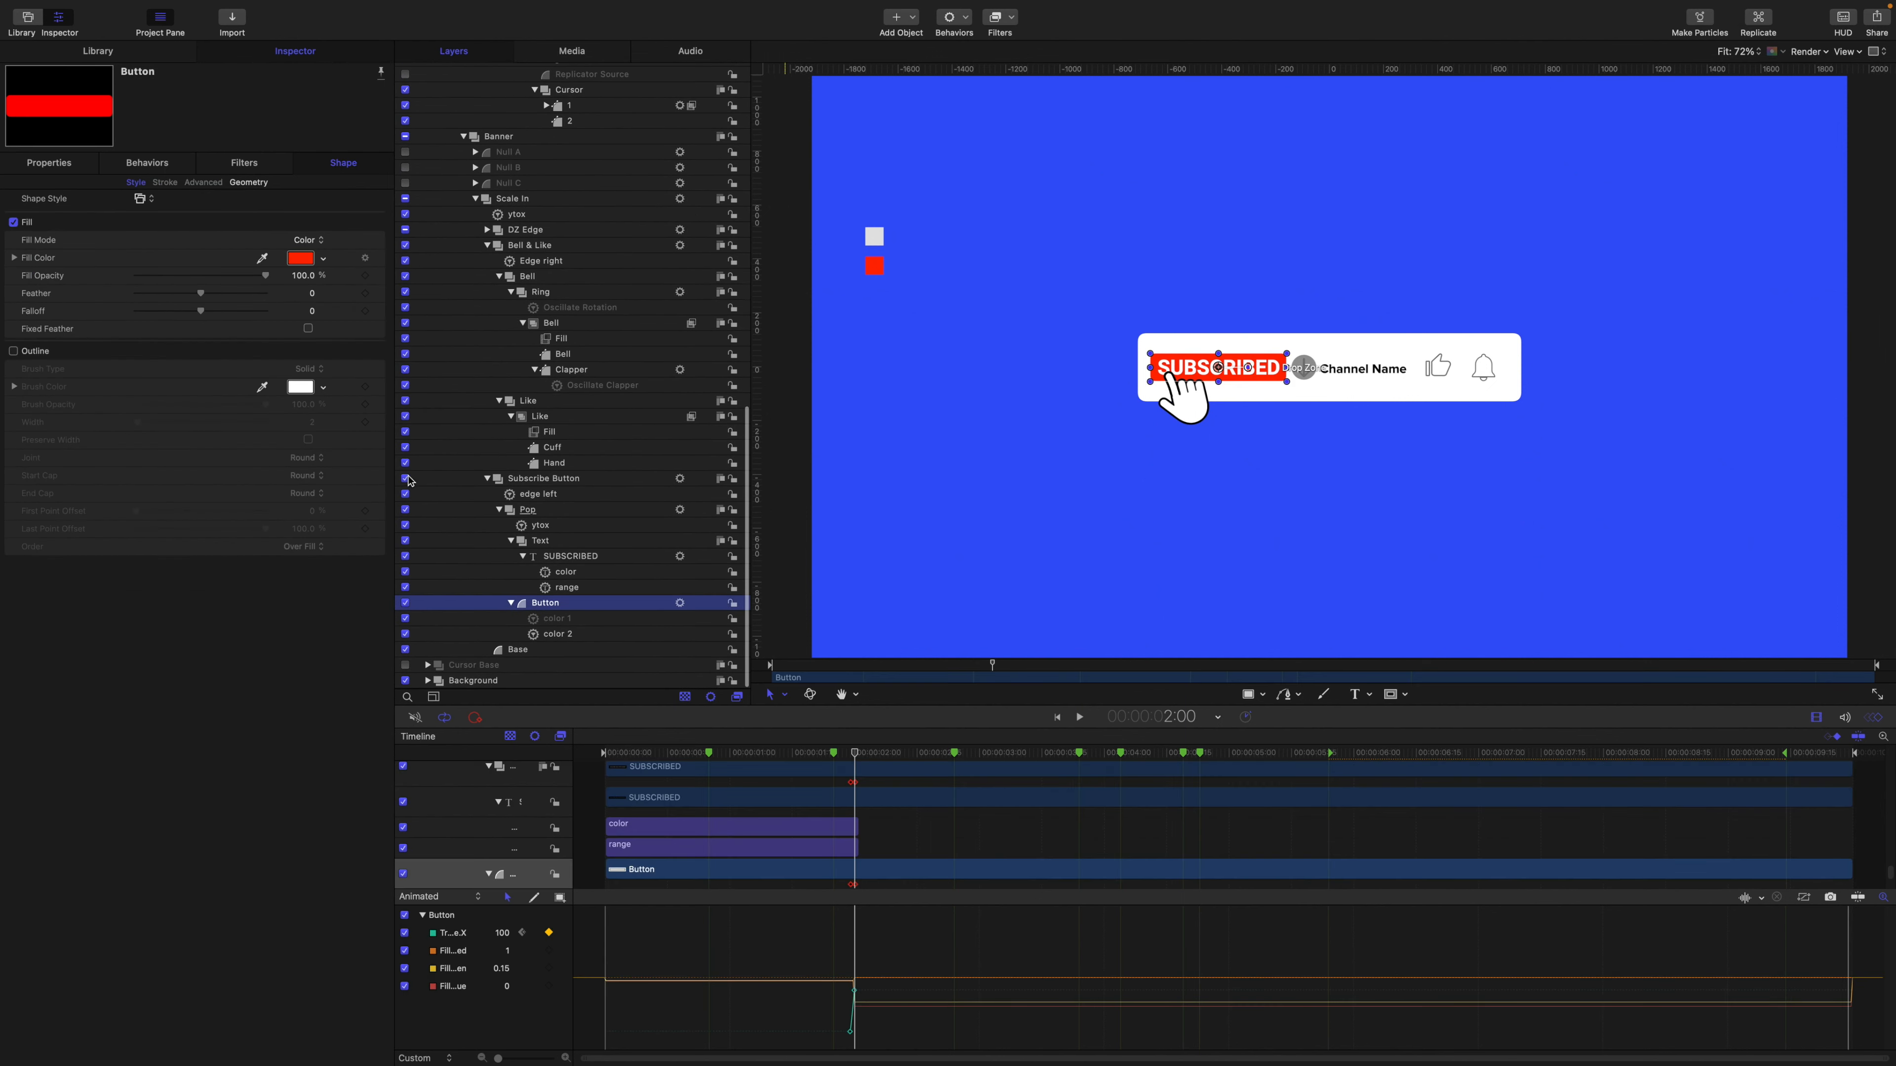
left_click(252, 183)
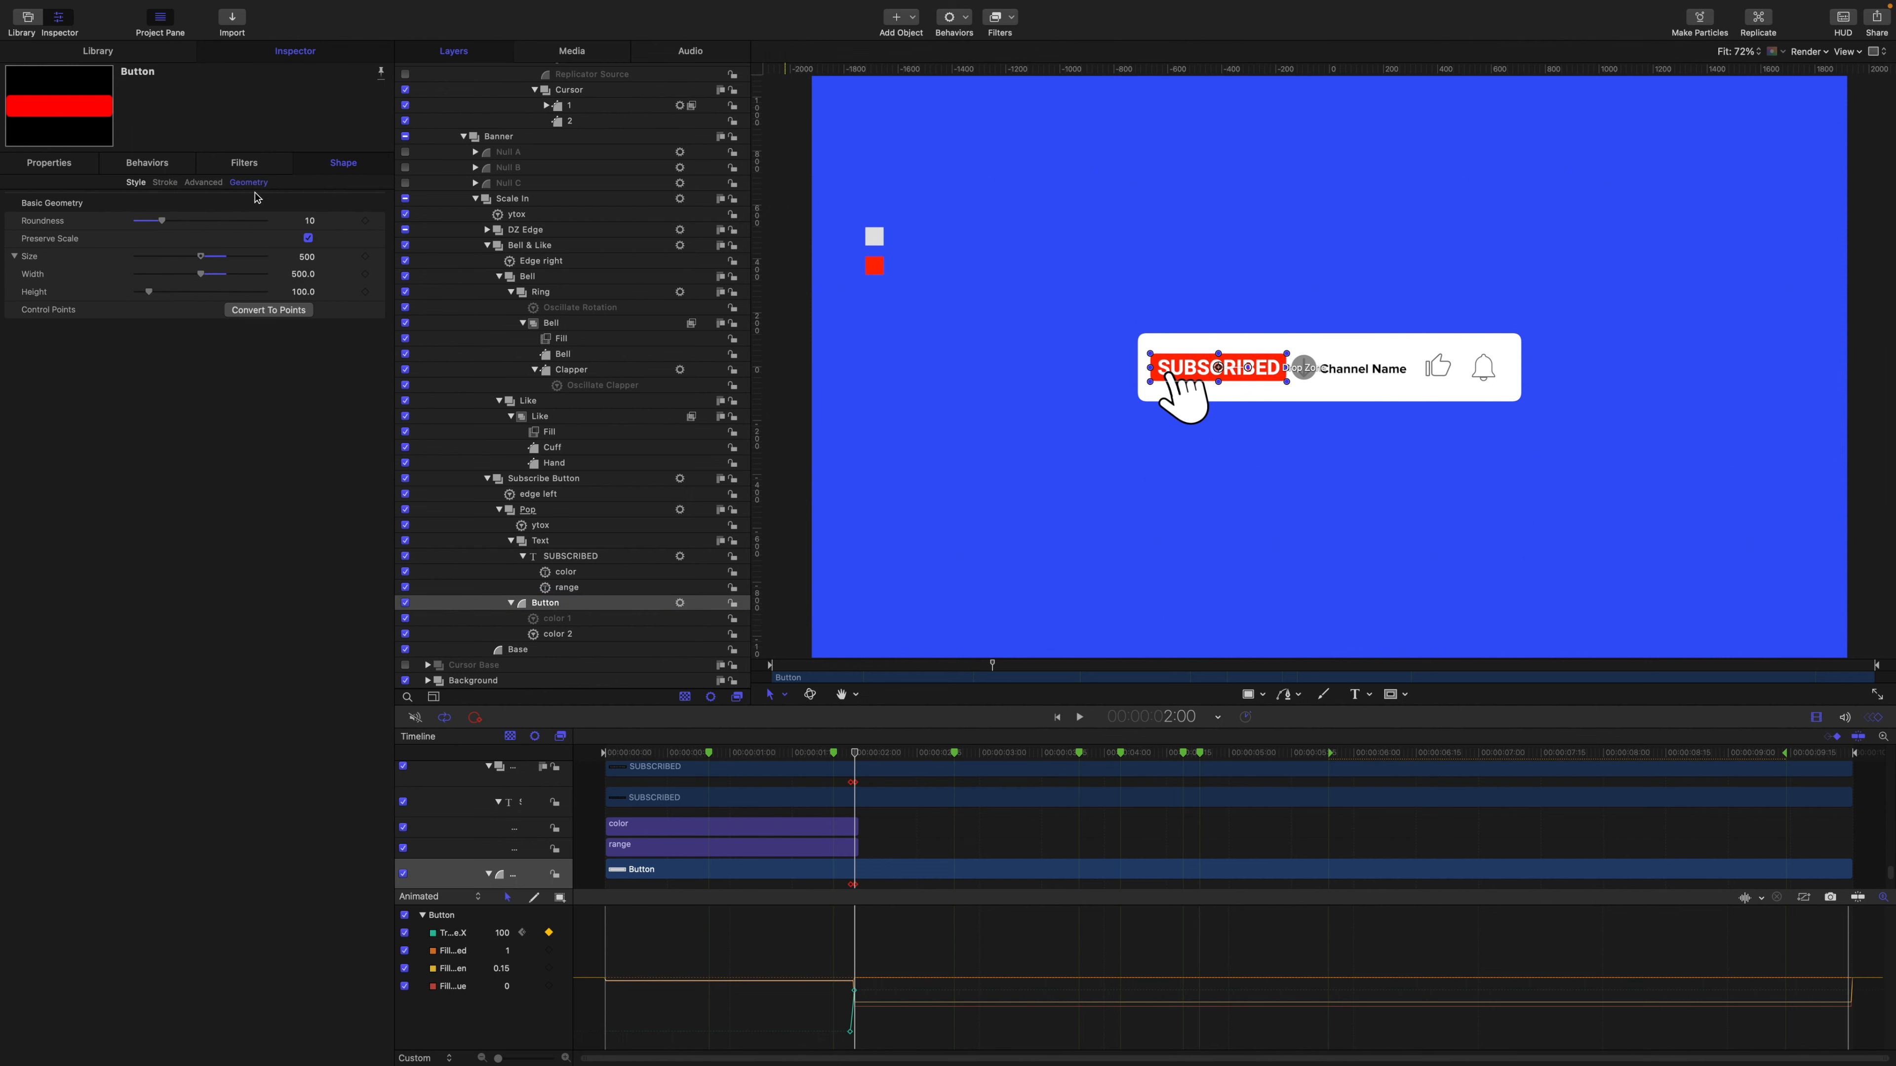
left_click(378, 222)
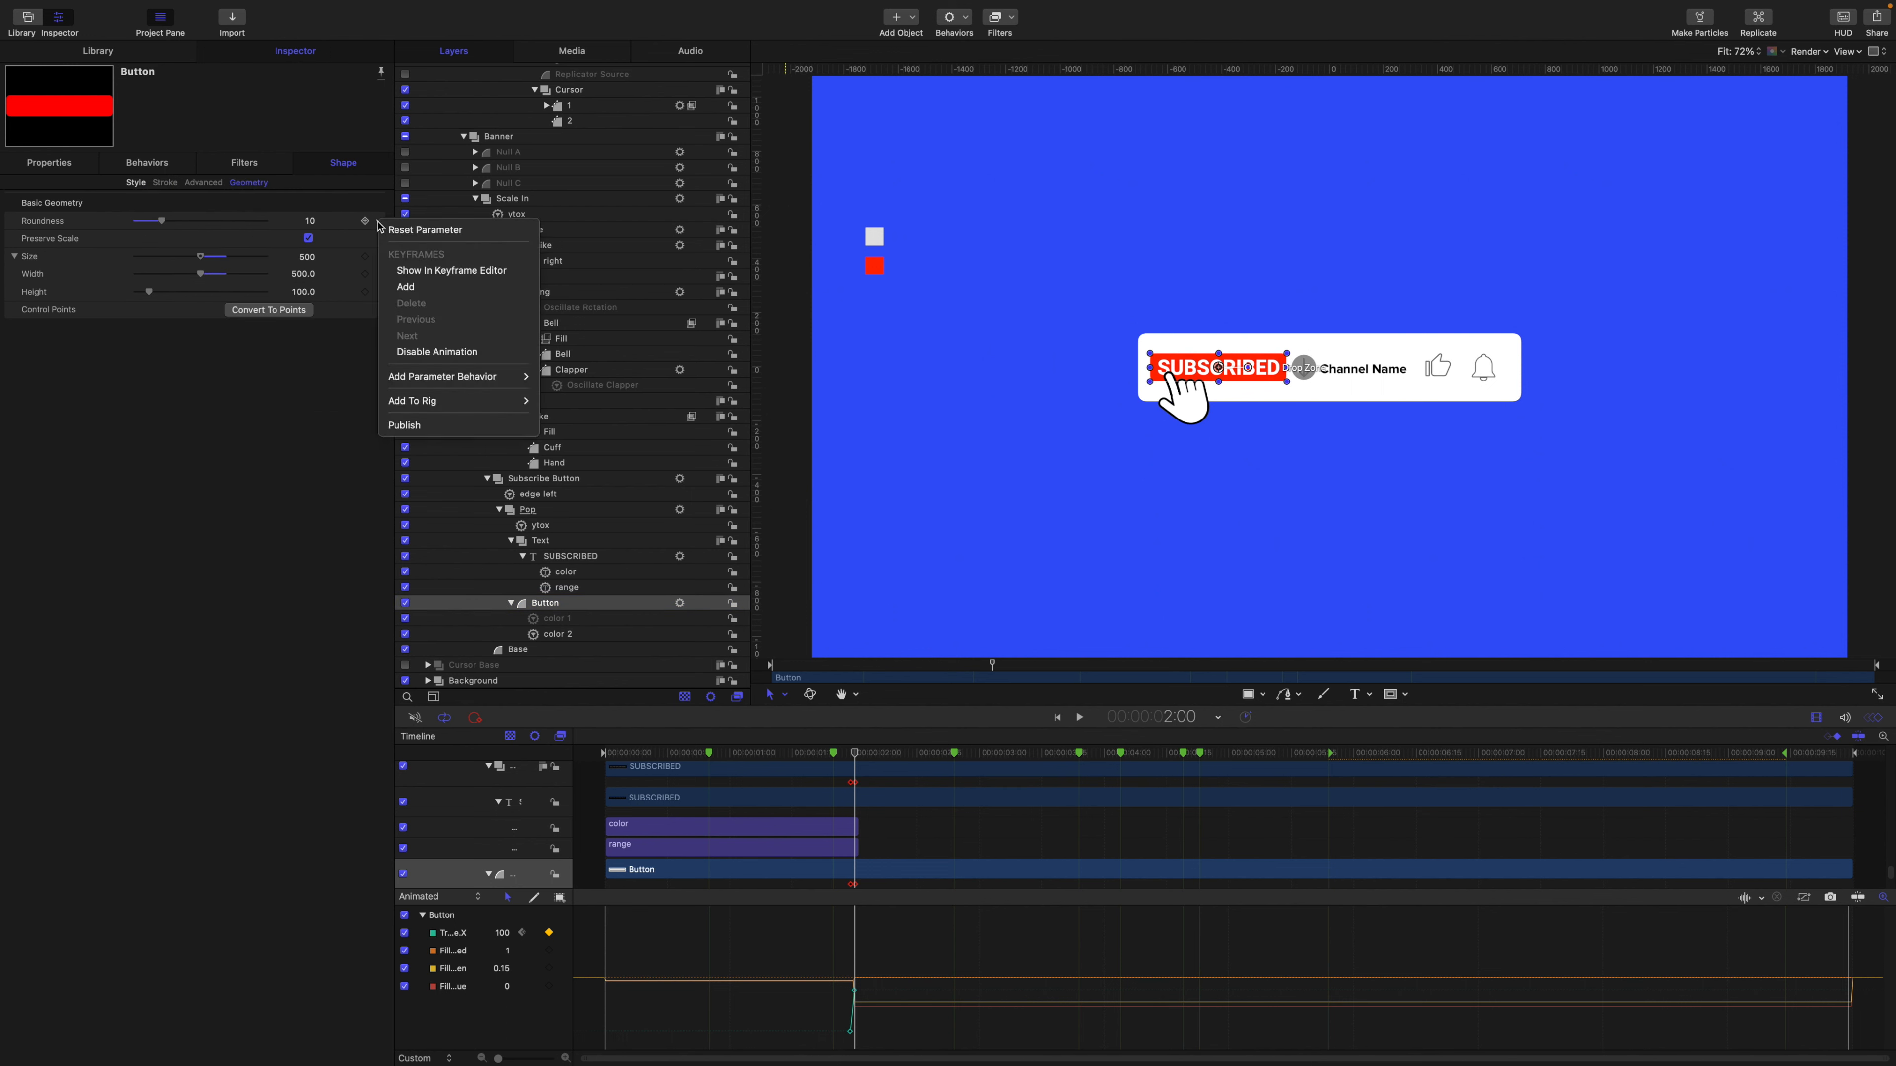
left_click(410, 426)
scroll(561, 374, "up", 15)
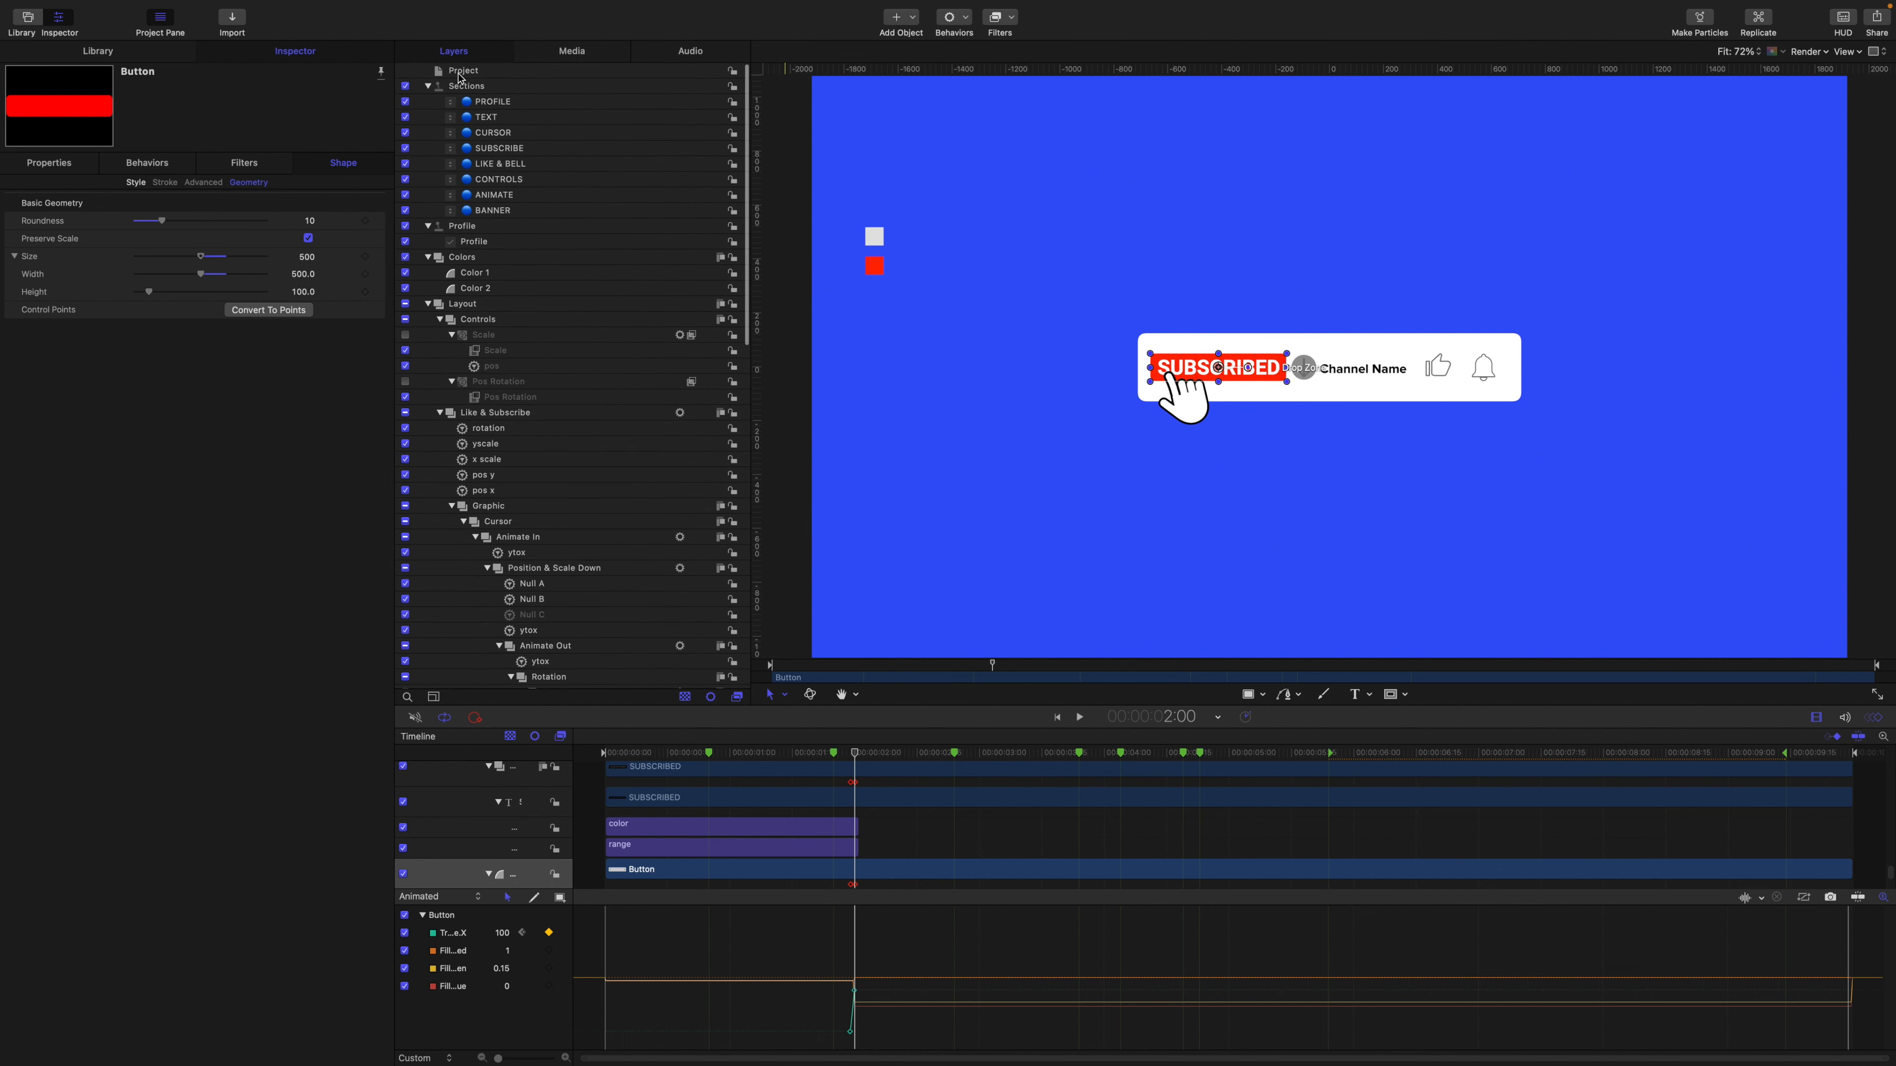
left_click(459, 73)
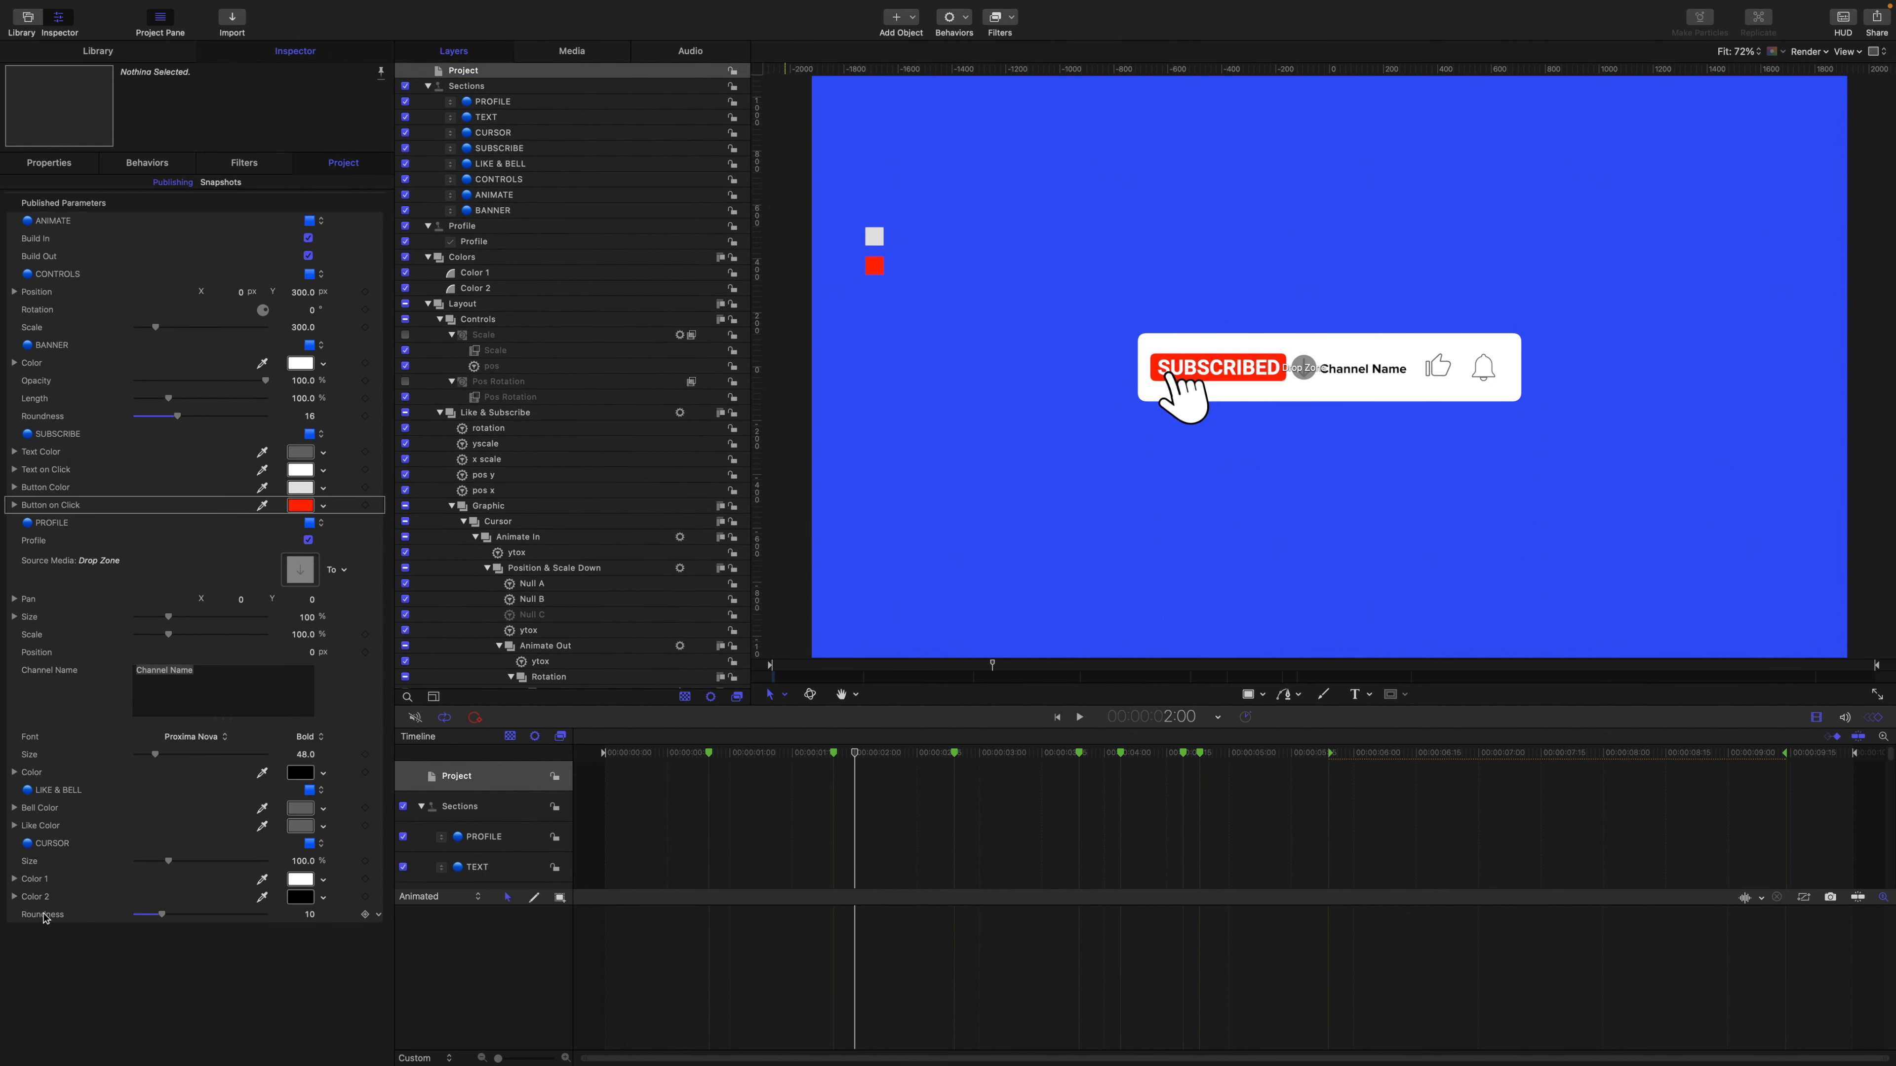
left_click_drag(45, 915, 30, 523)
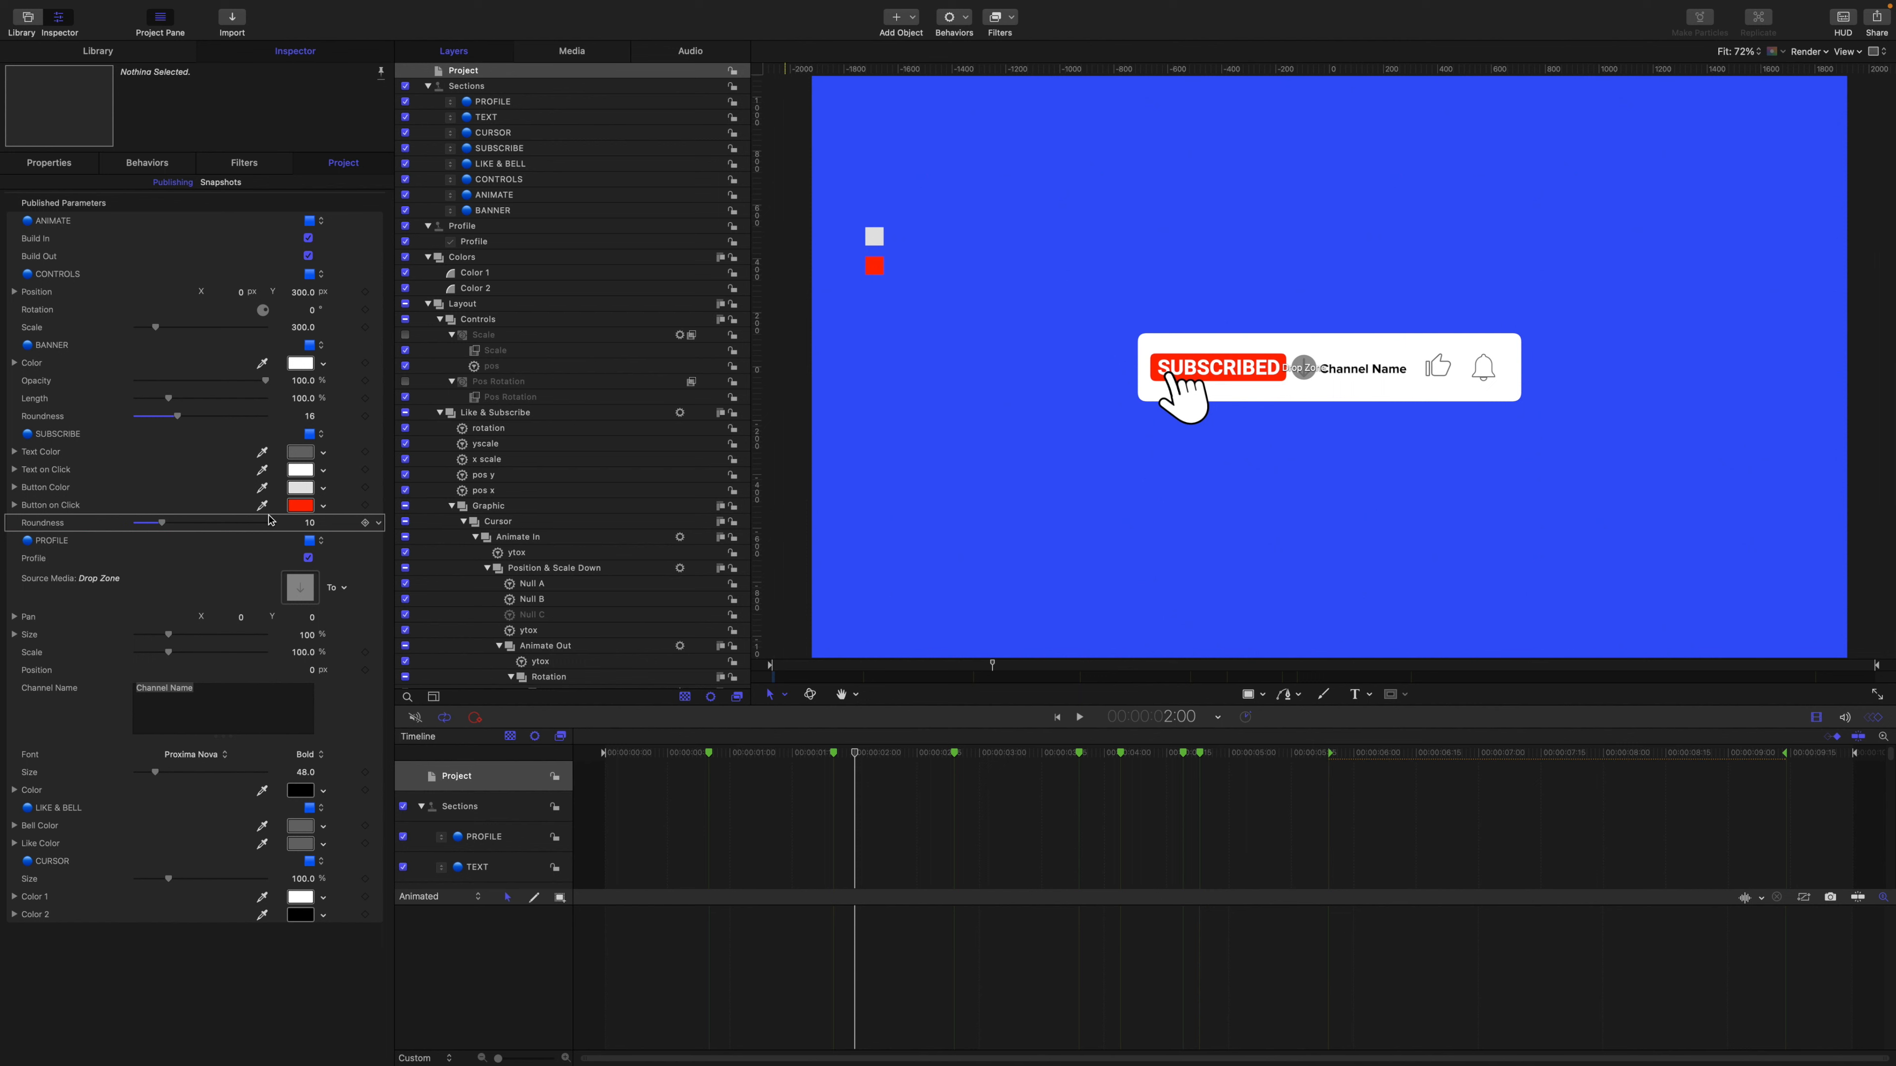
Set the button's published Roundness to 30 and unpublish that parameter.
left_click_drag(163, 524, 217, 529)
left_click_drag(216, 524, 215, 525)
left_click(378, 522)
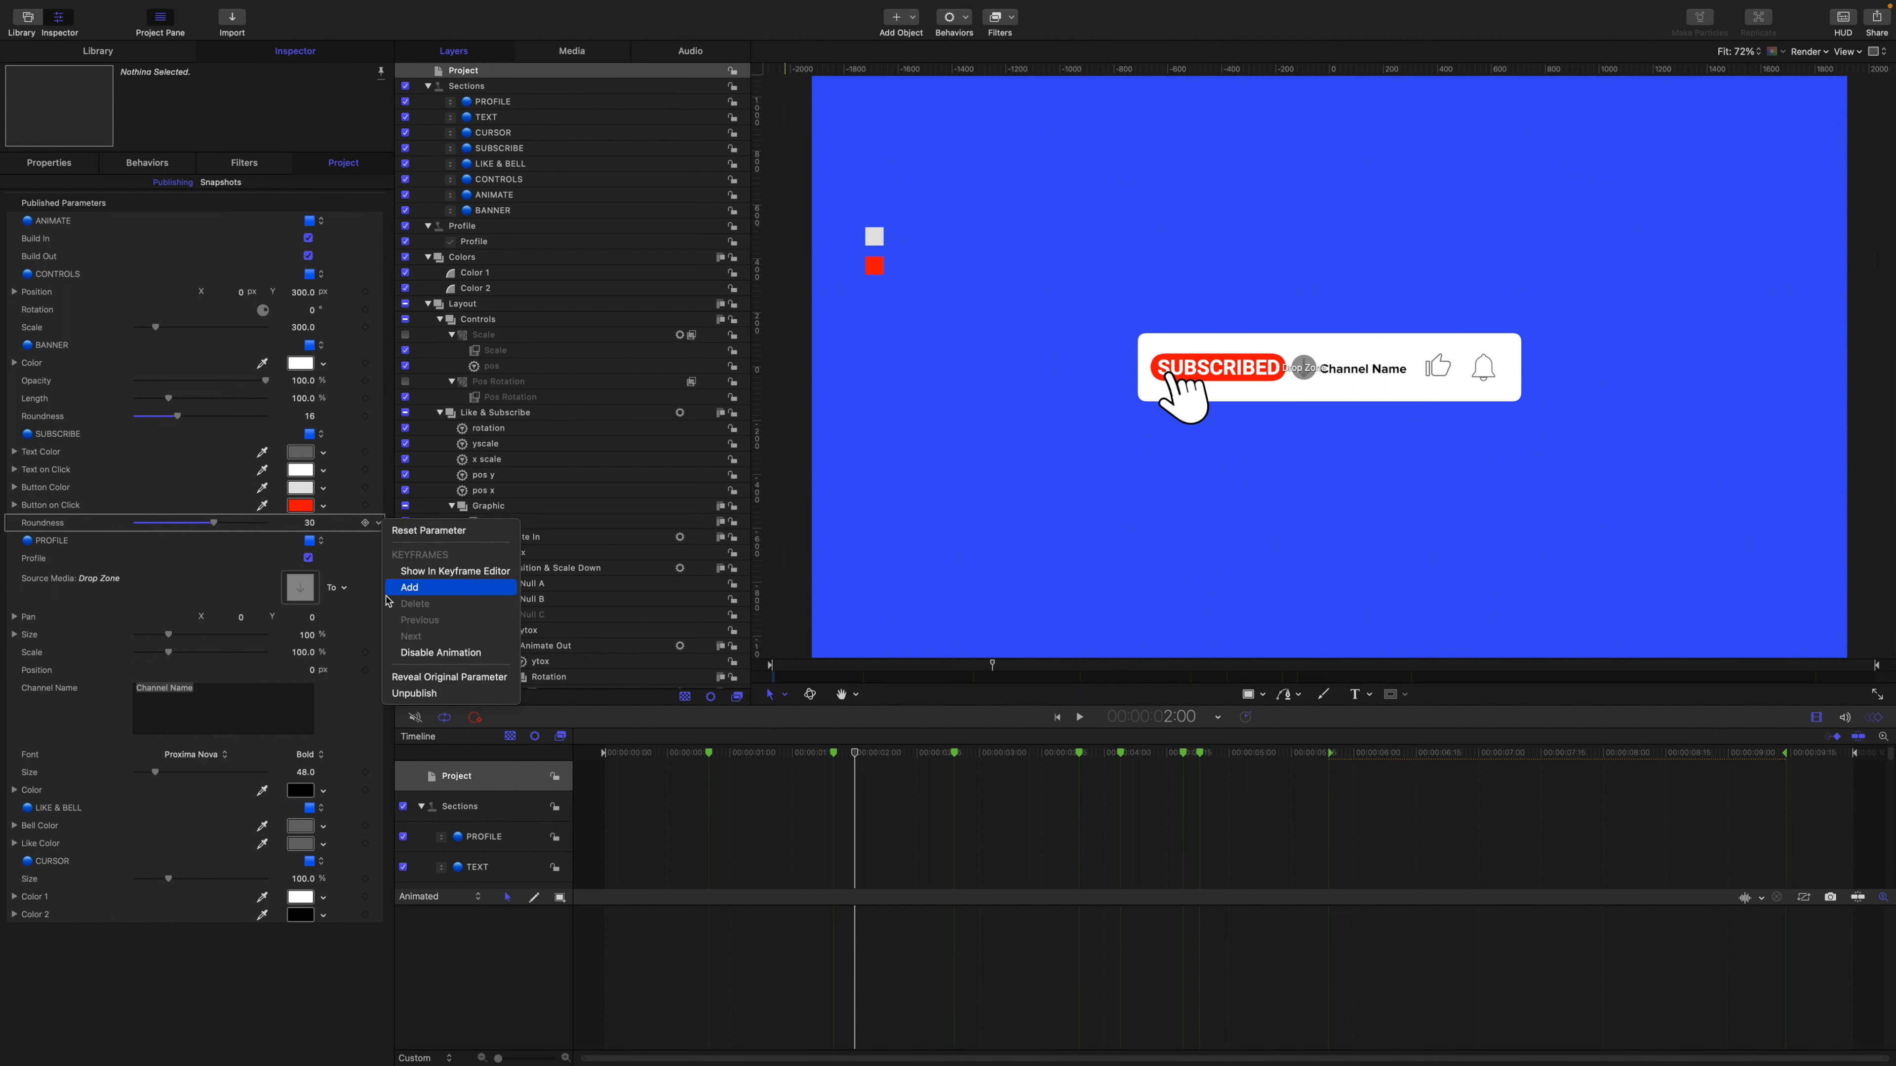
left_click(440, 693)
Add the Button shape's Roundness parameter to a new slider in a new rig.
scroll(573, 470, "down", 15)
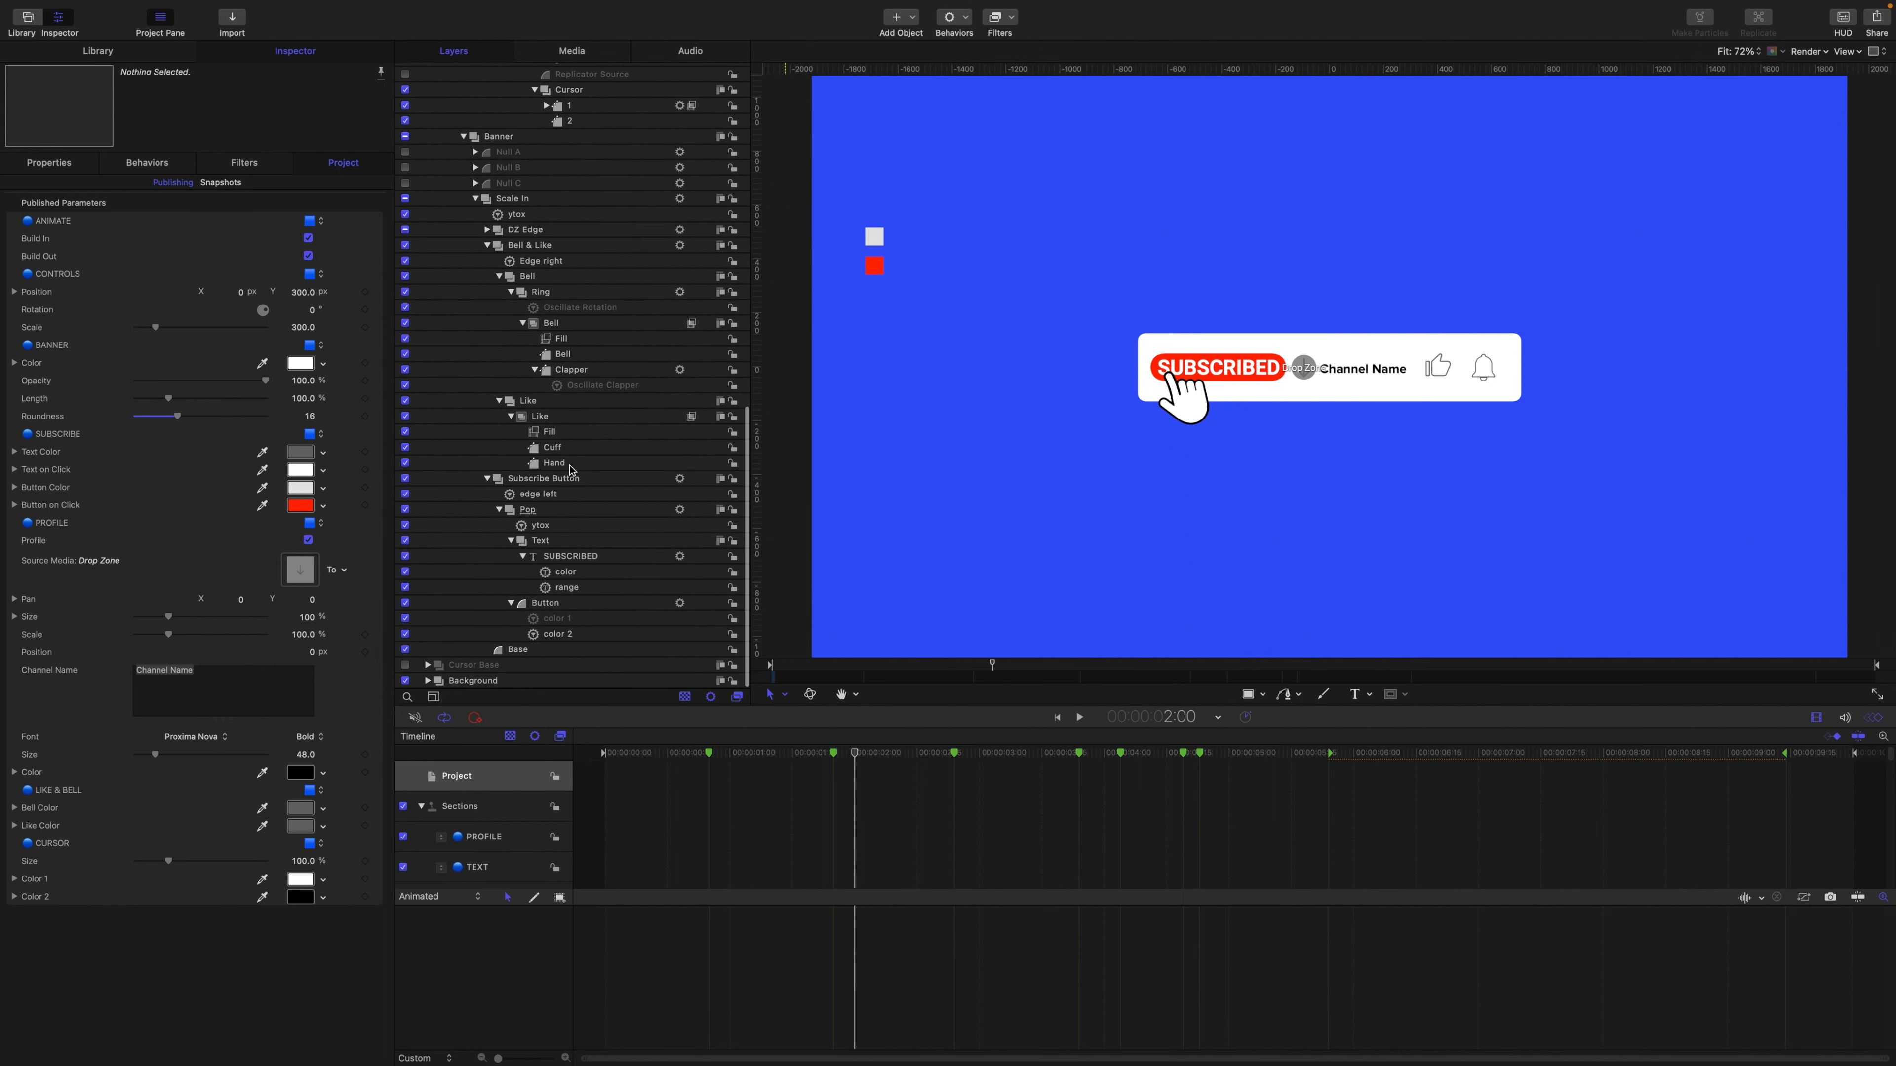
left_click(545, 603)
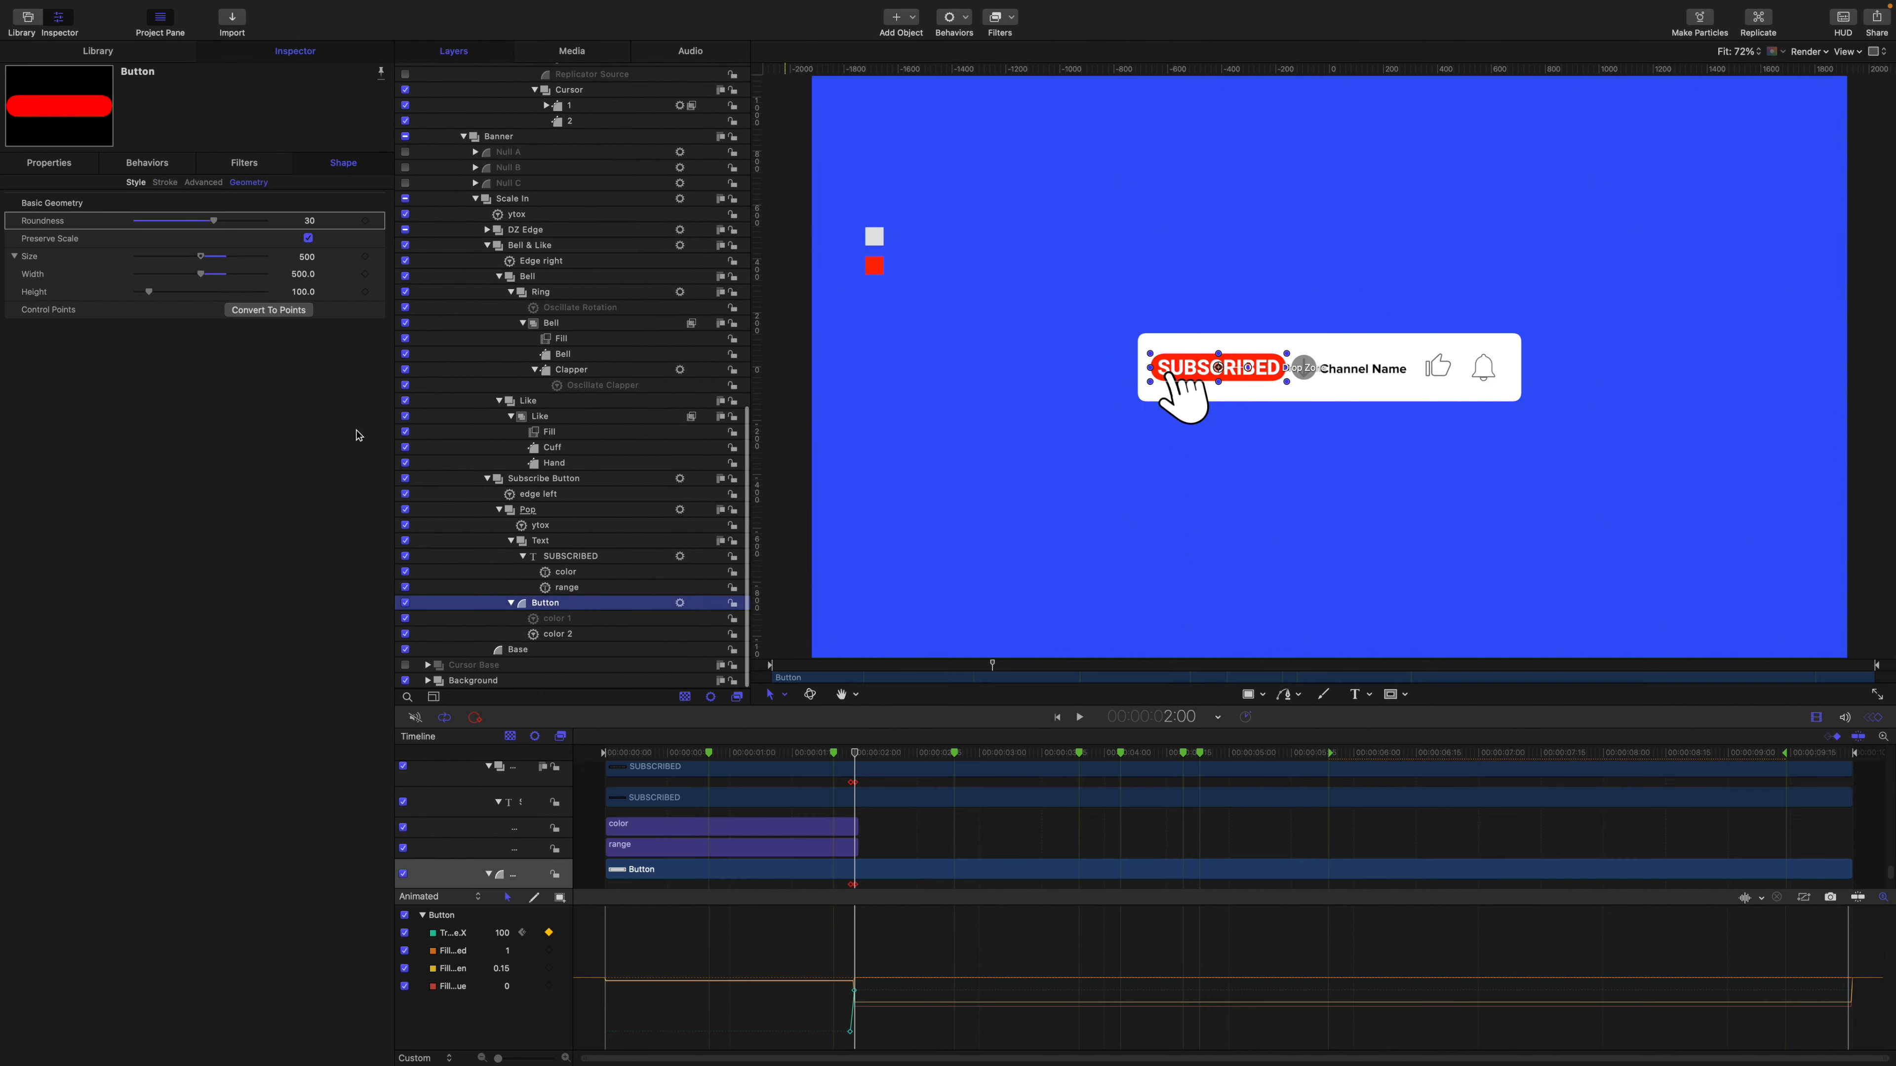
left_click(377, 221)
mouse_move(437, 401)
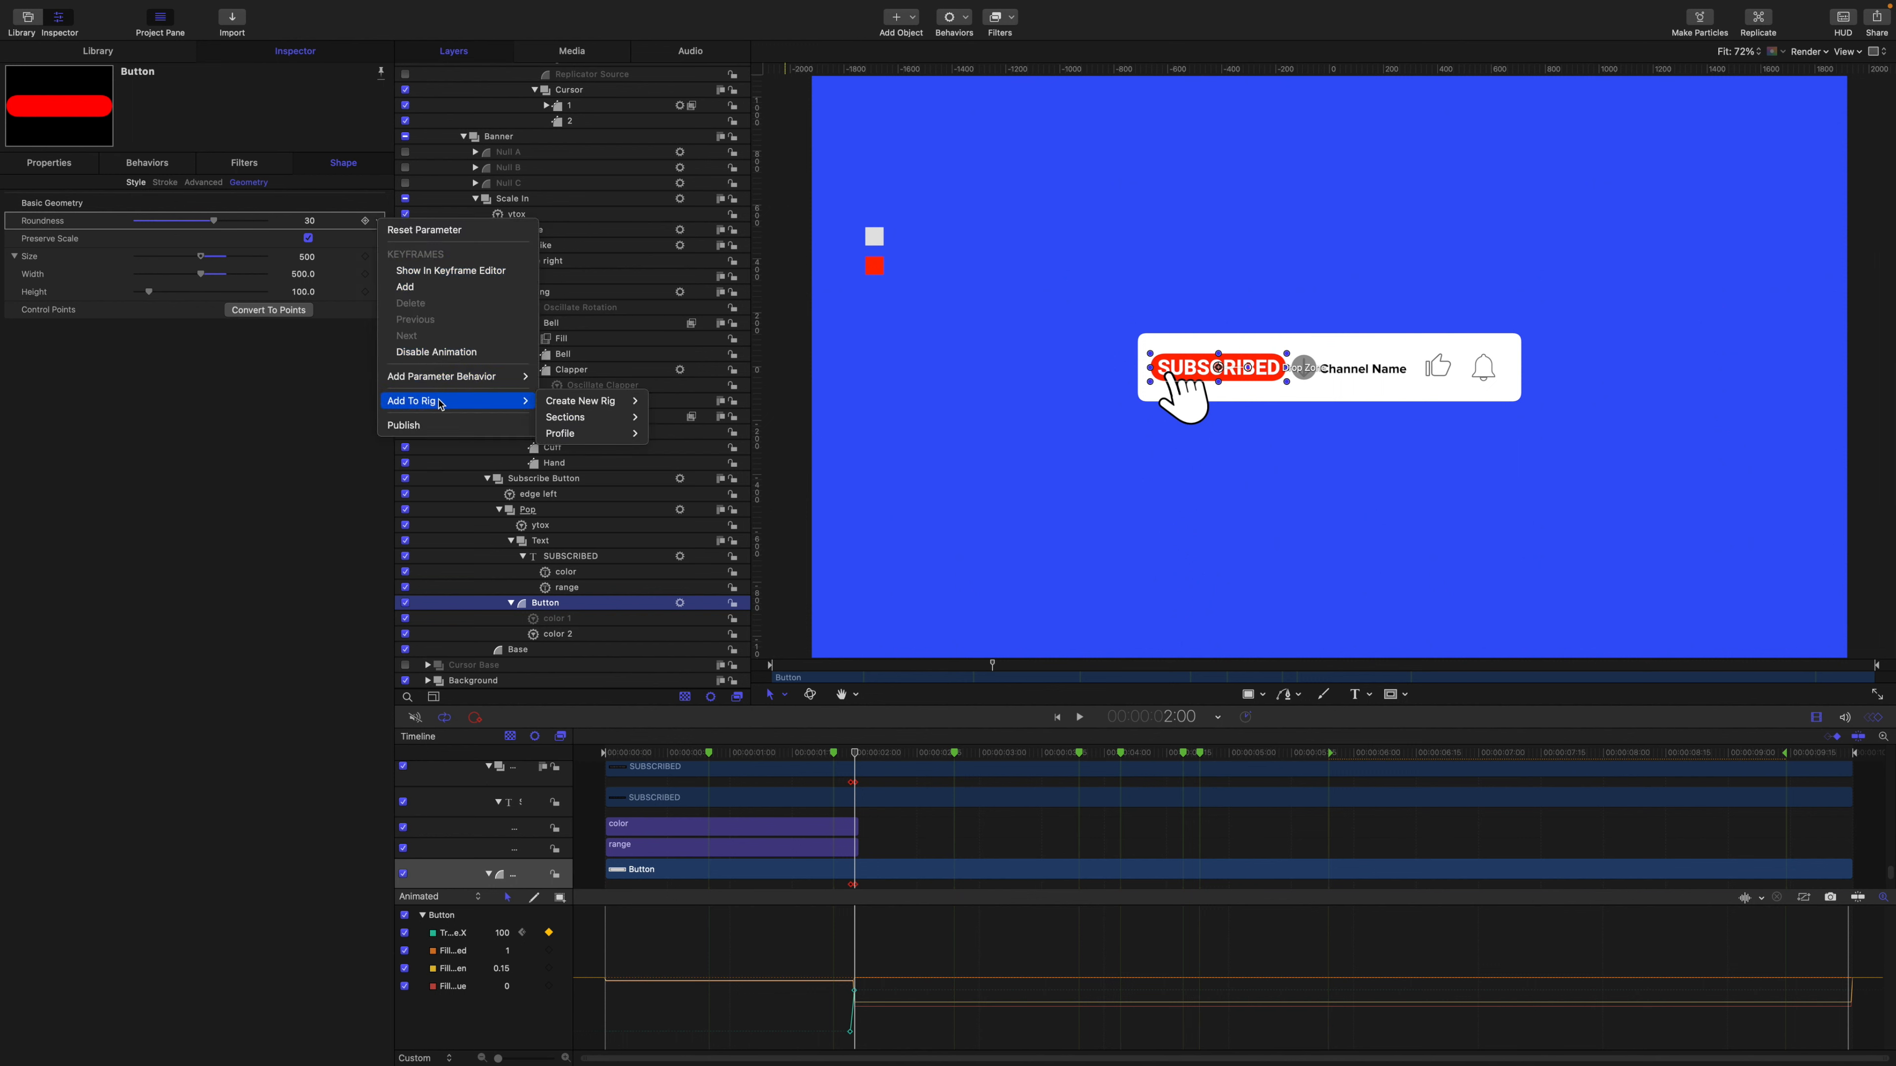
mouse_move(582, 403)
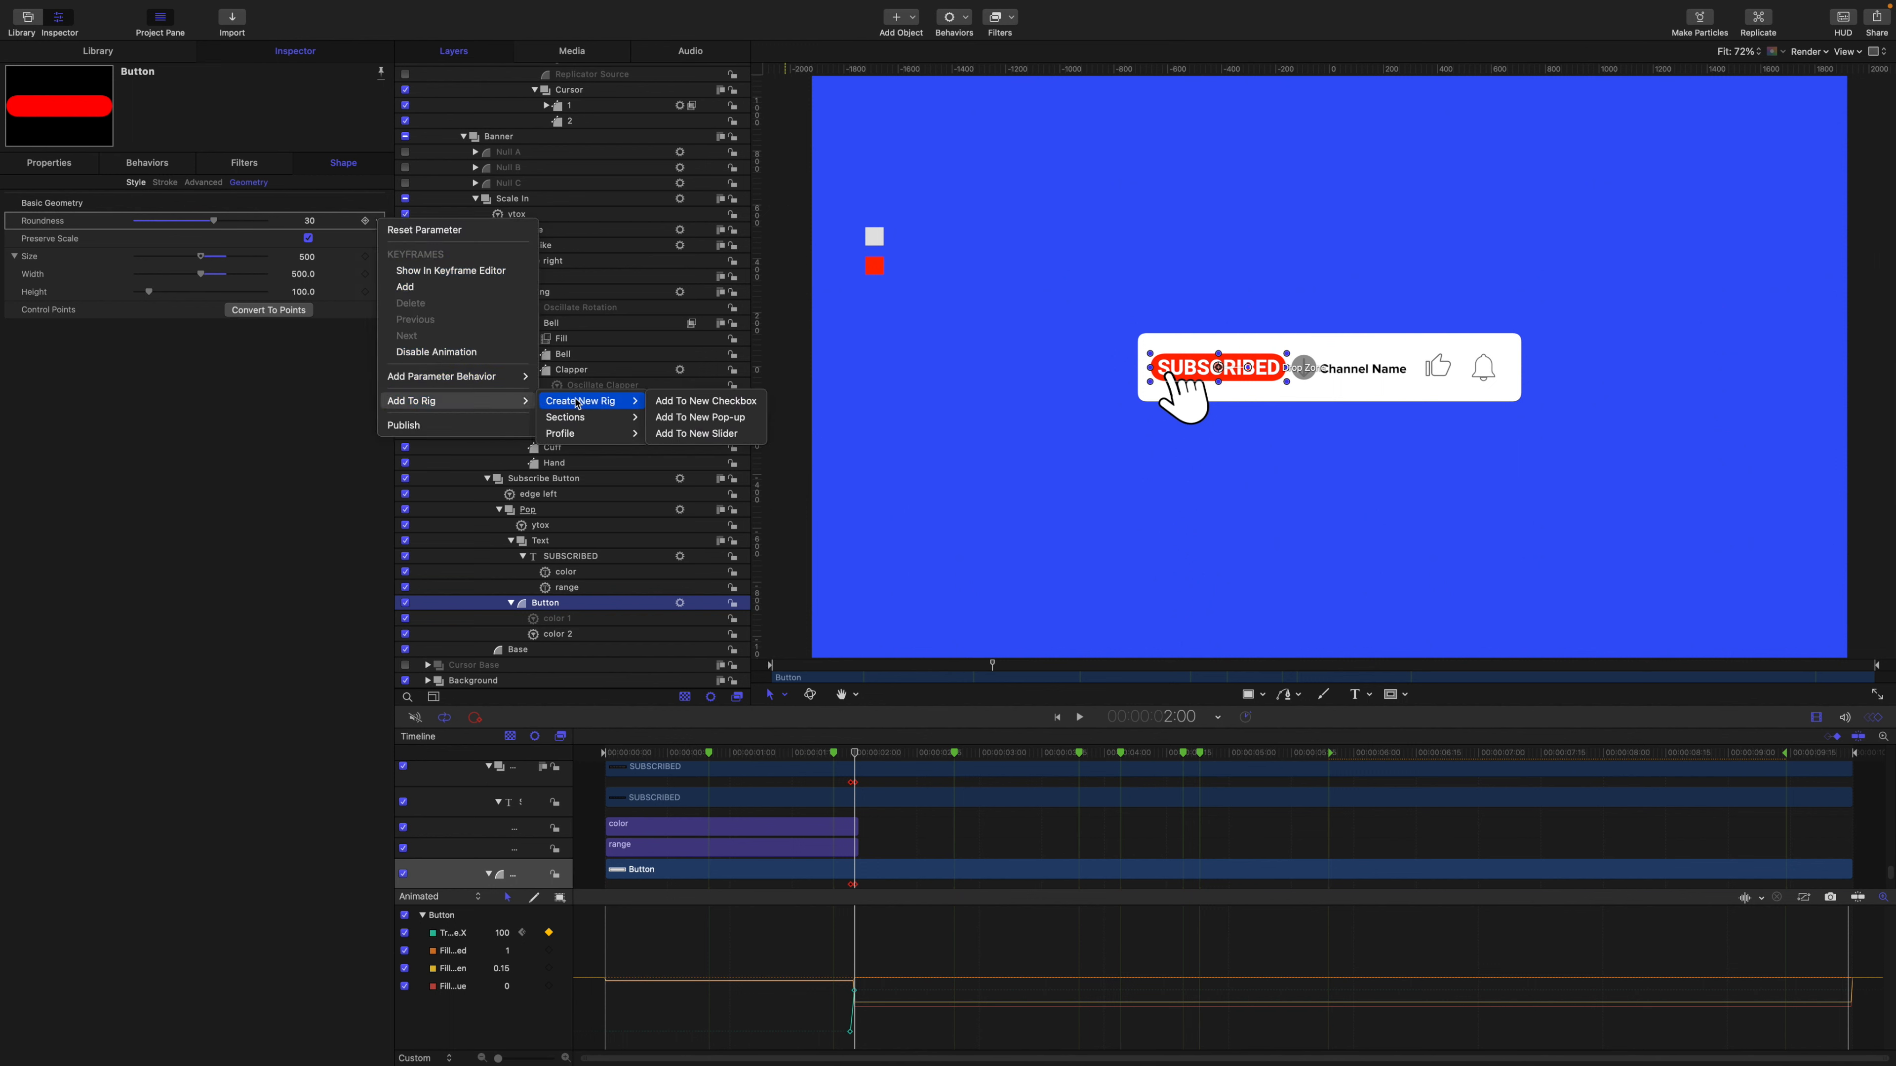
left_click(693, 434)
Rename the new rig as Button and its slider as Roundness.
scroll(602, 296, "up", 15)
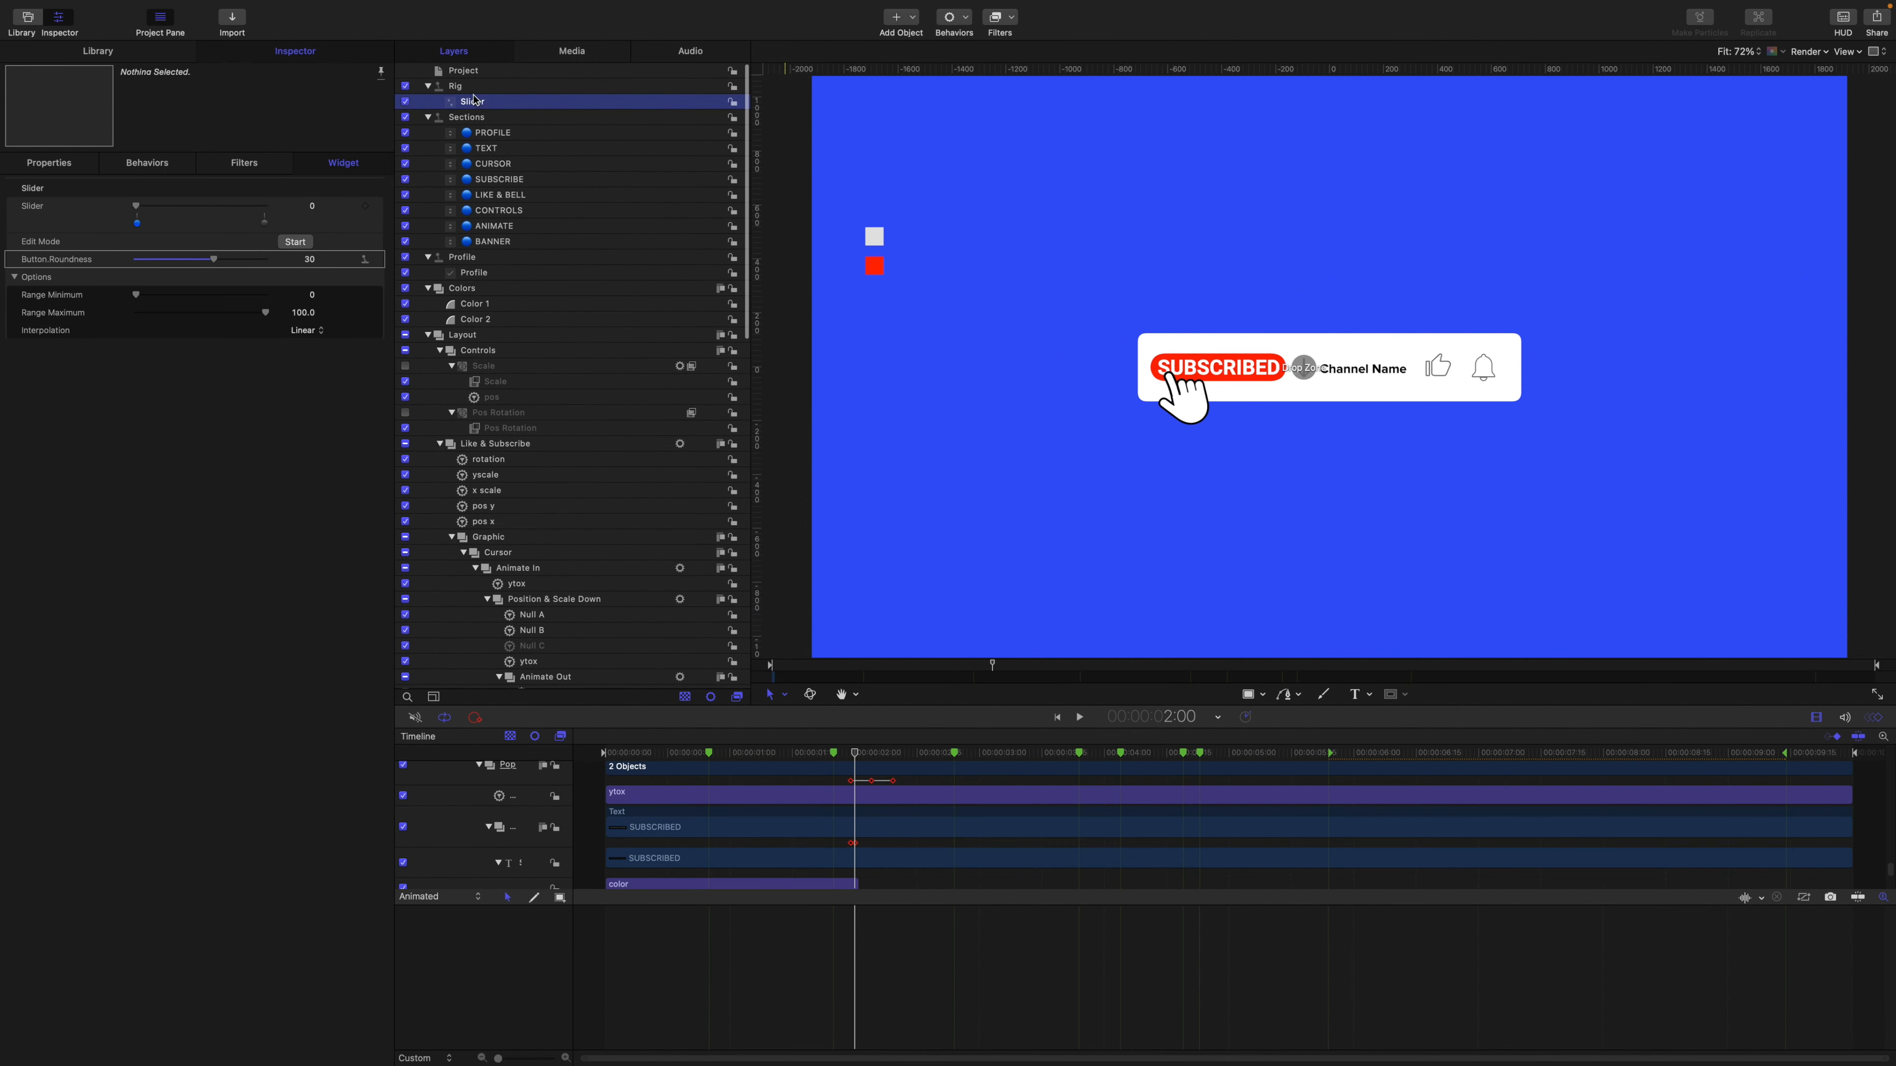
double_click(465, 86)
type("Bu")
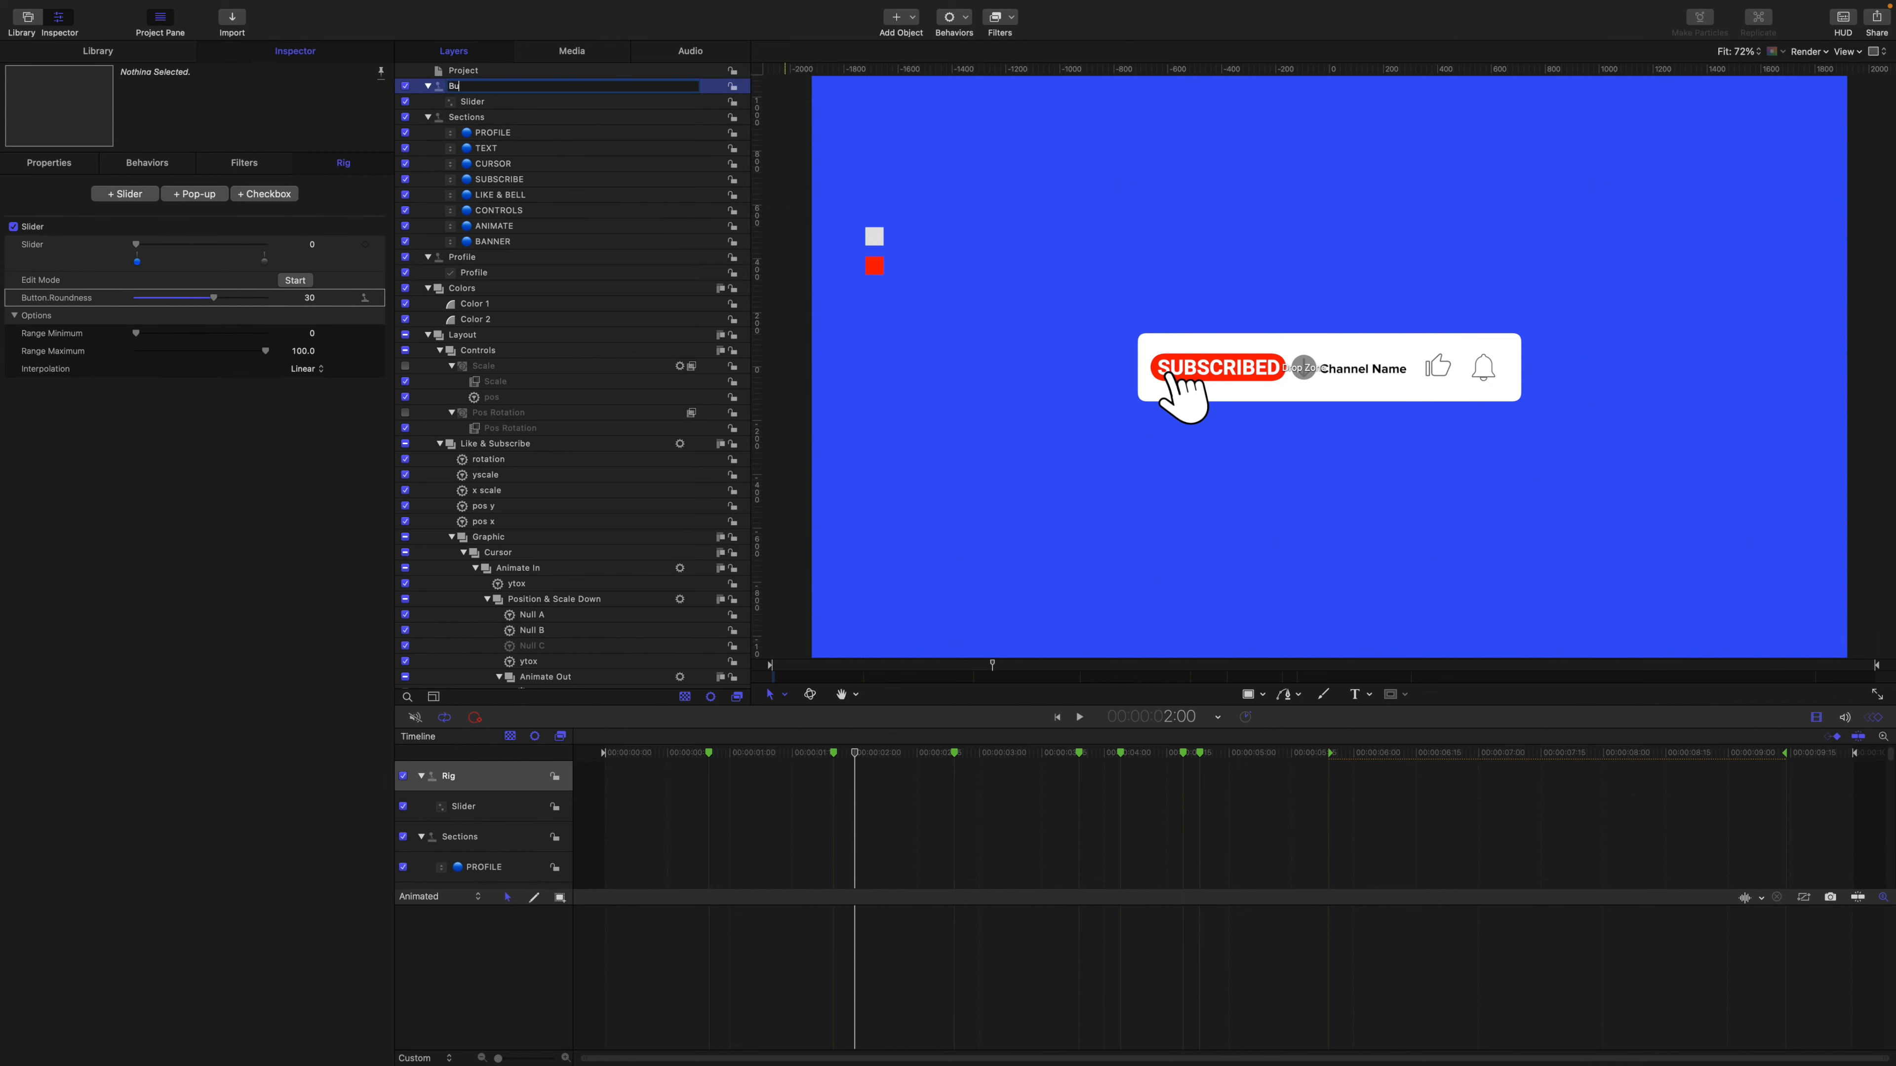
type("tton")
key("Return")
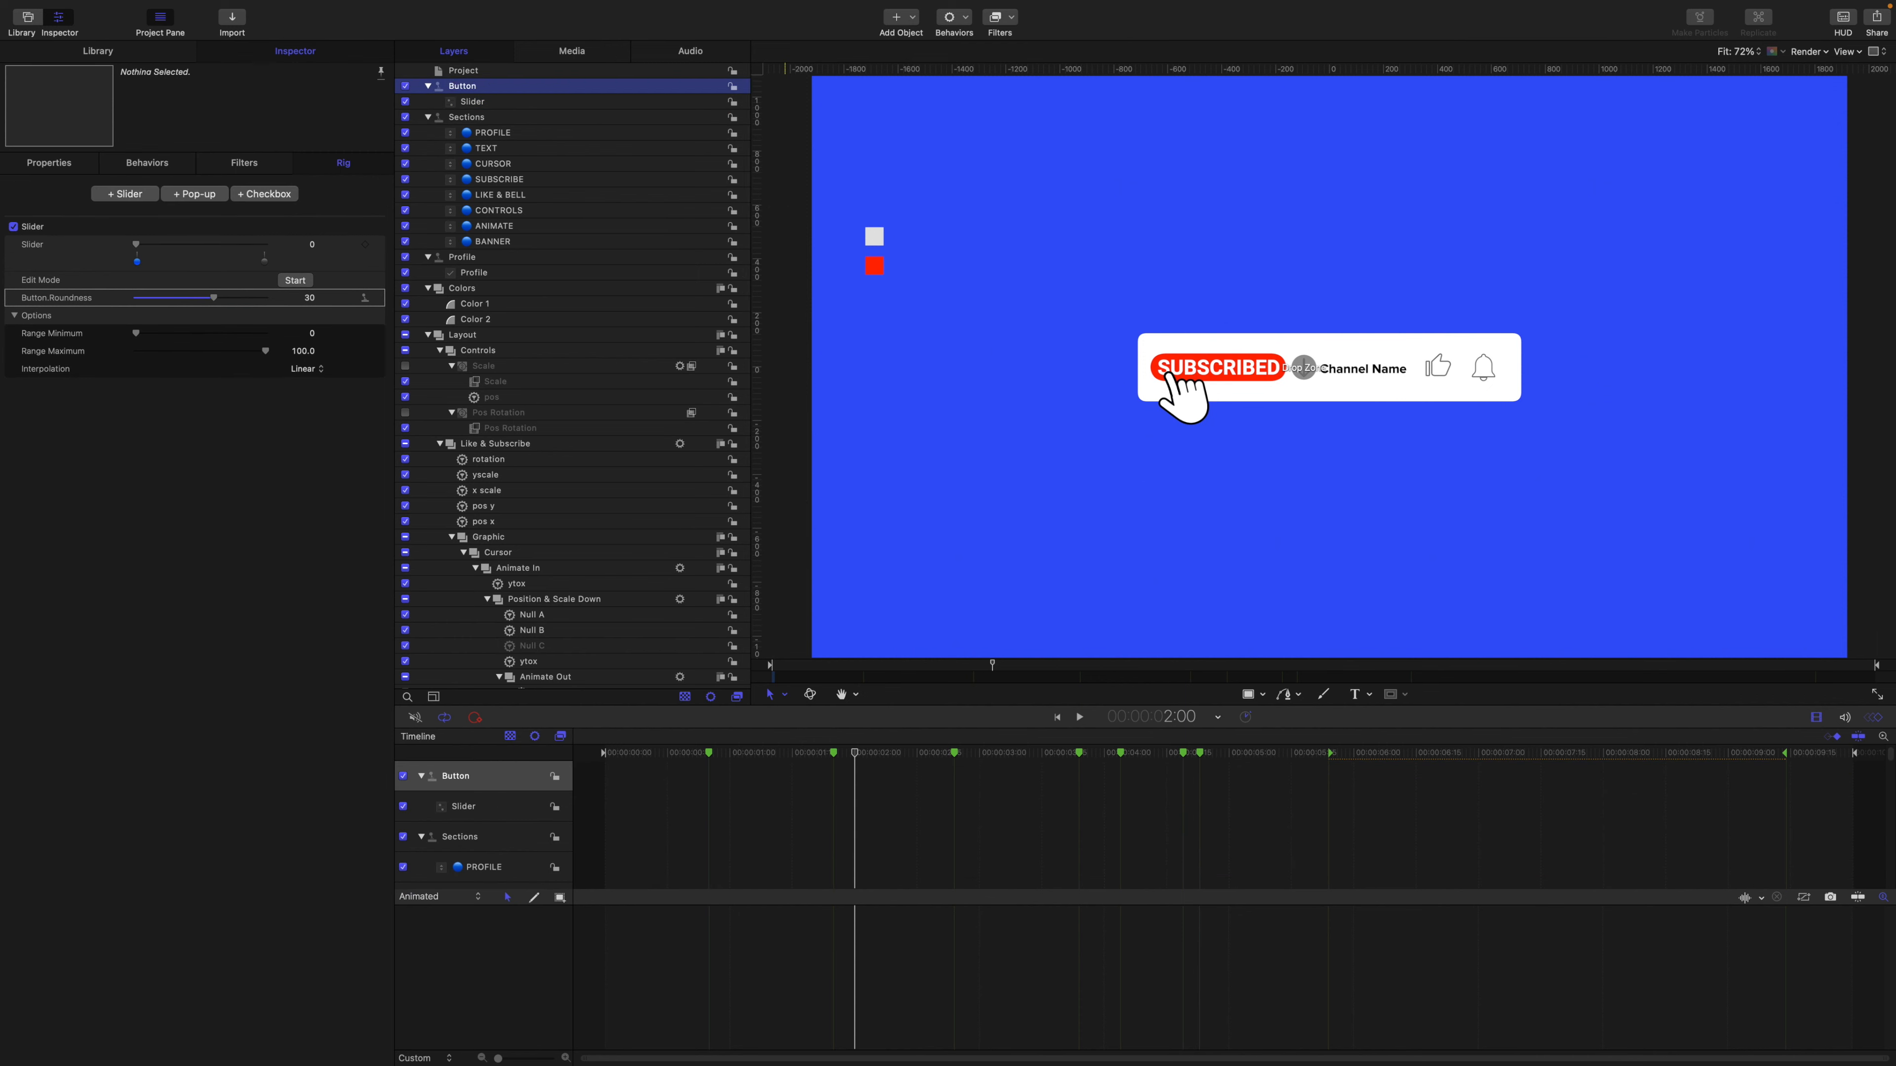
double_click(473, 102)
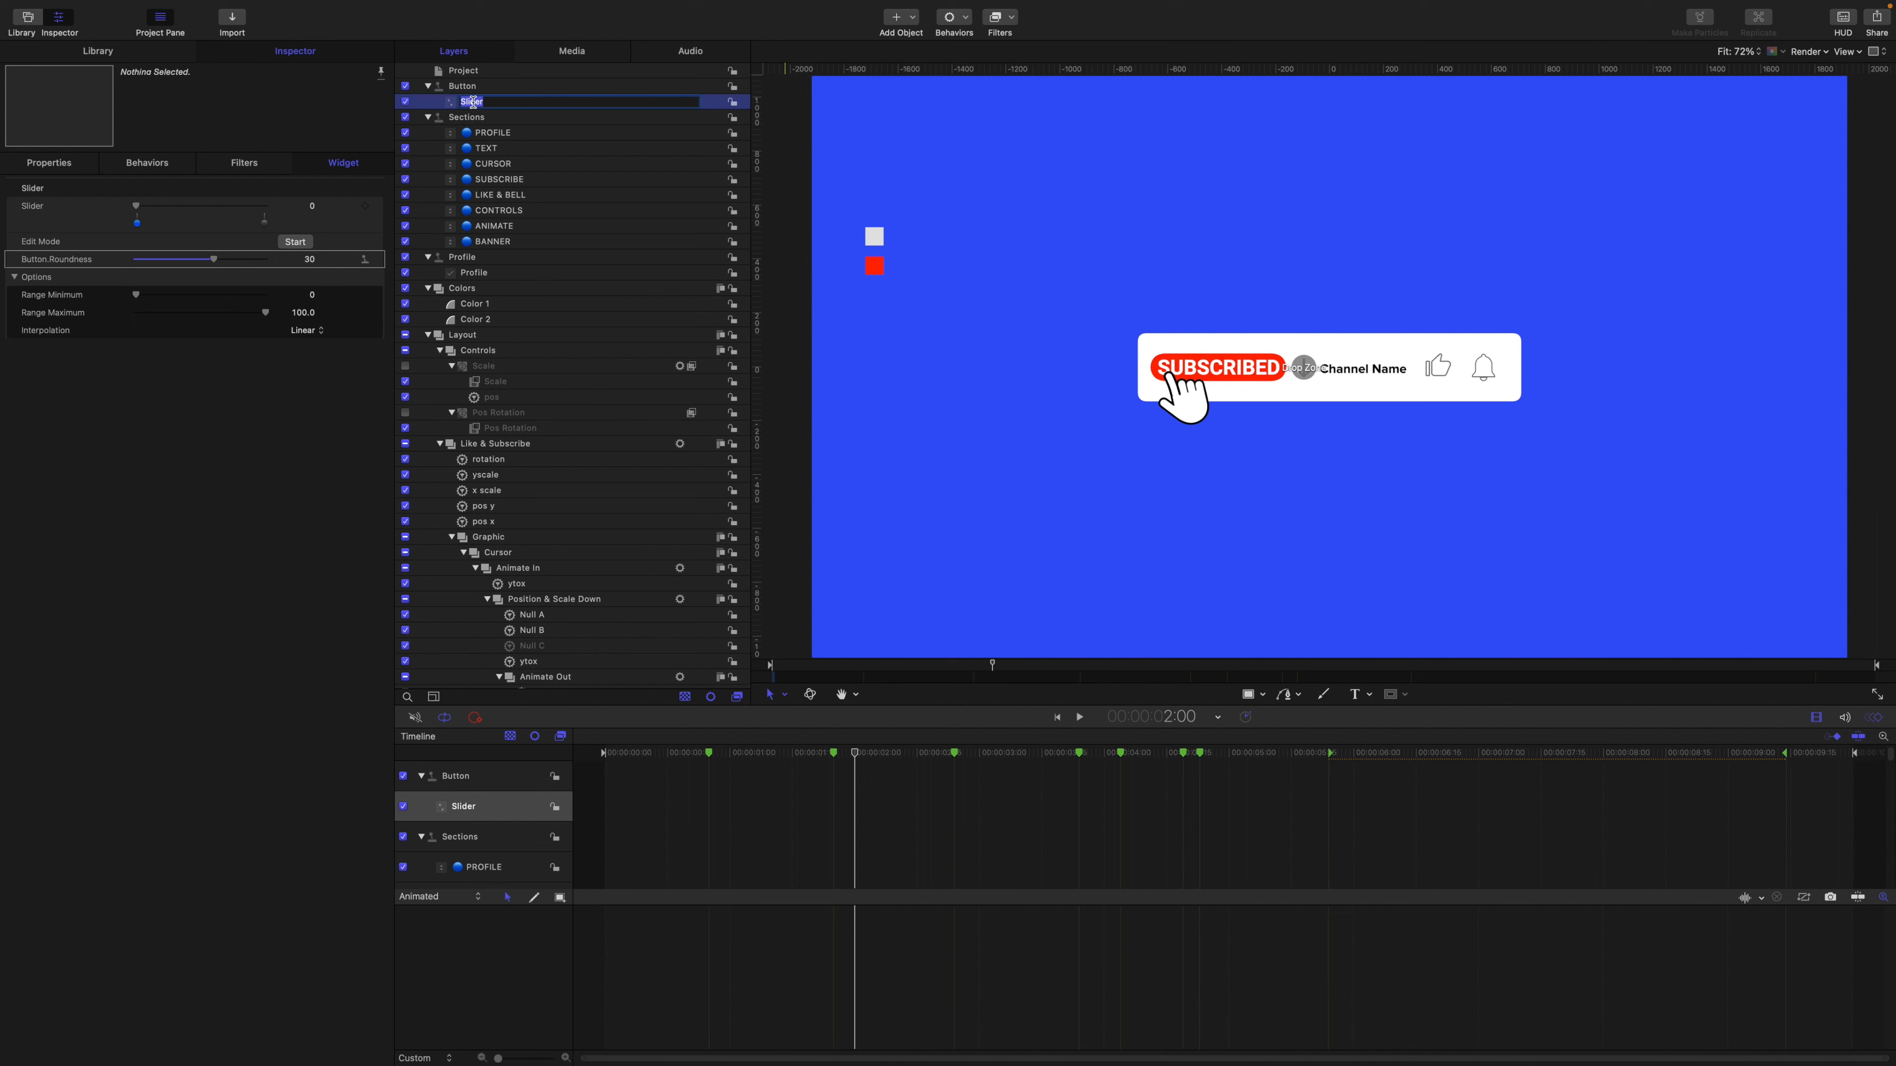
type("Roundness")
key("Return")
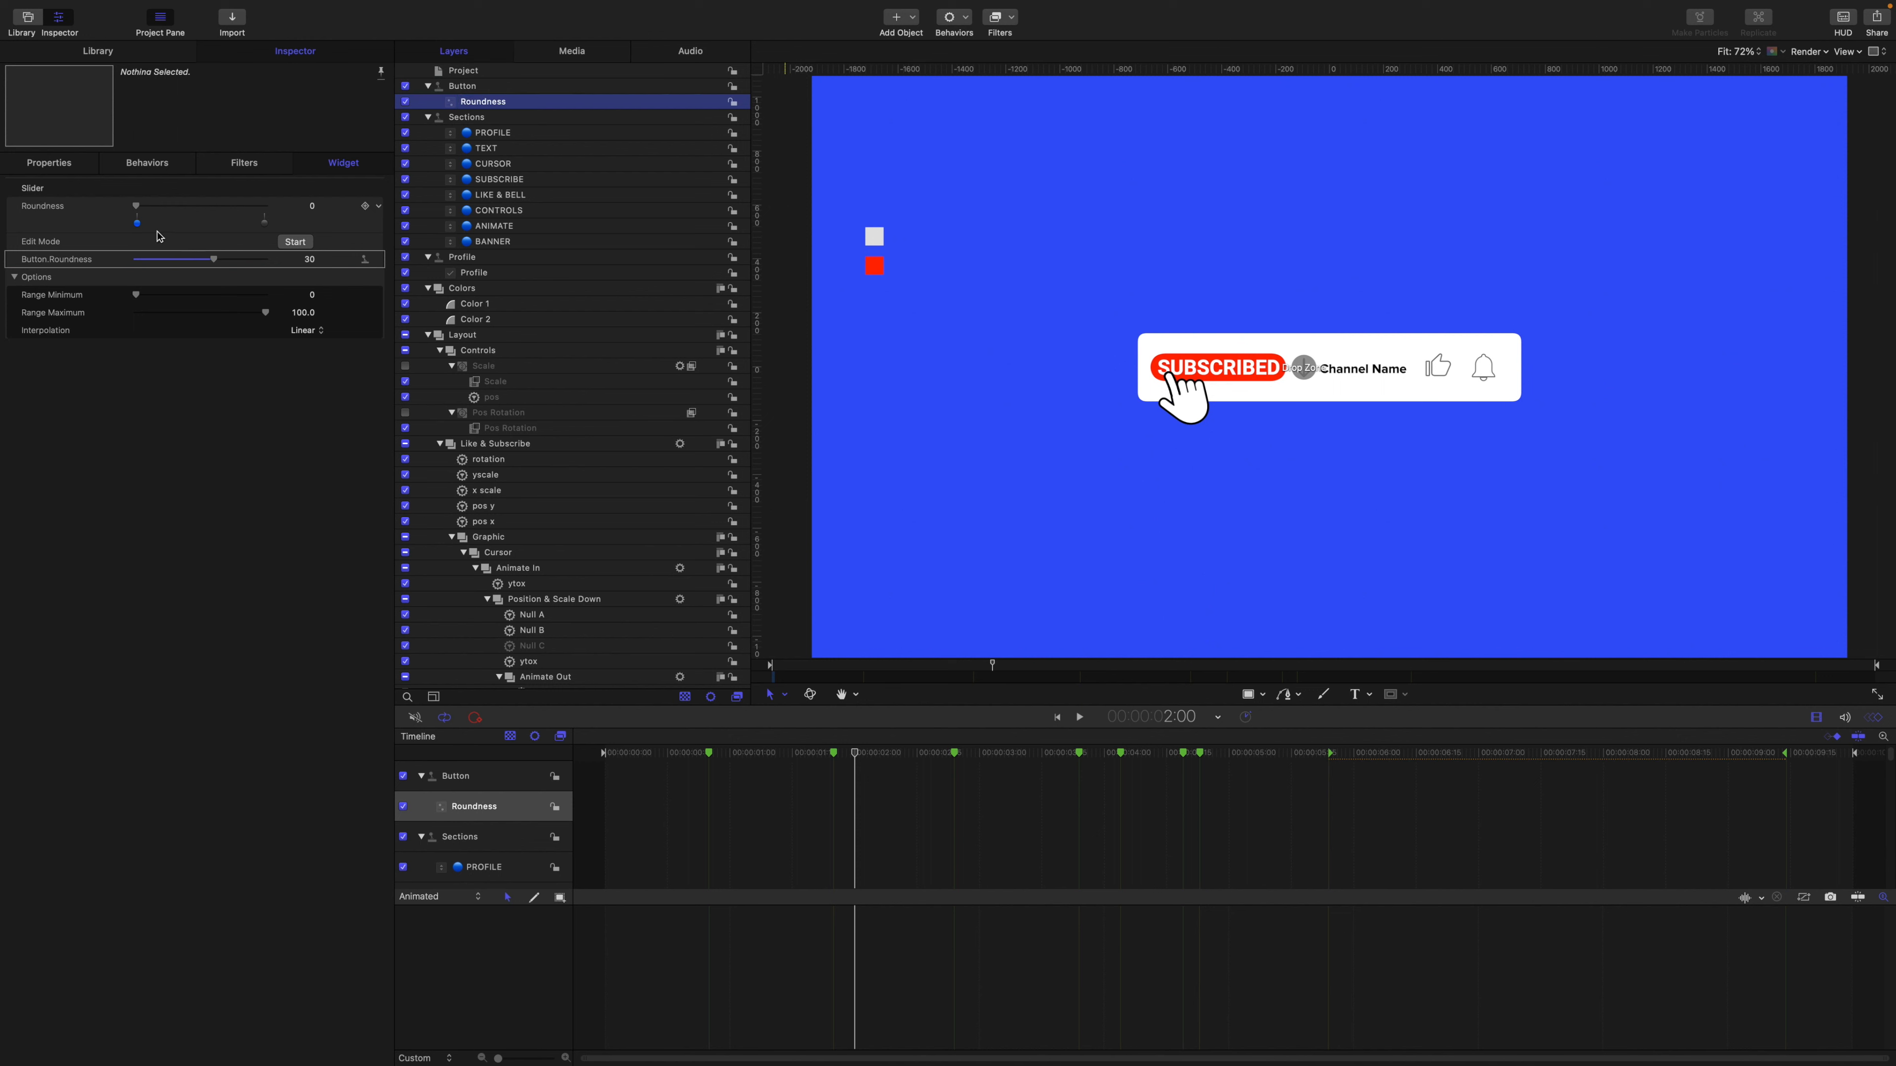
Set the Roundness slider's range maximum to 30 and the button roundness stored at its minimum snapshot to 0.
left_click(310, 313)
type("30")
key("Return")
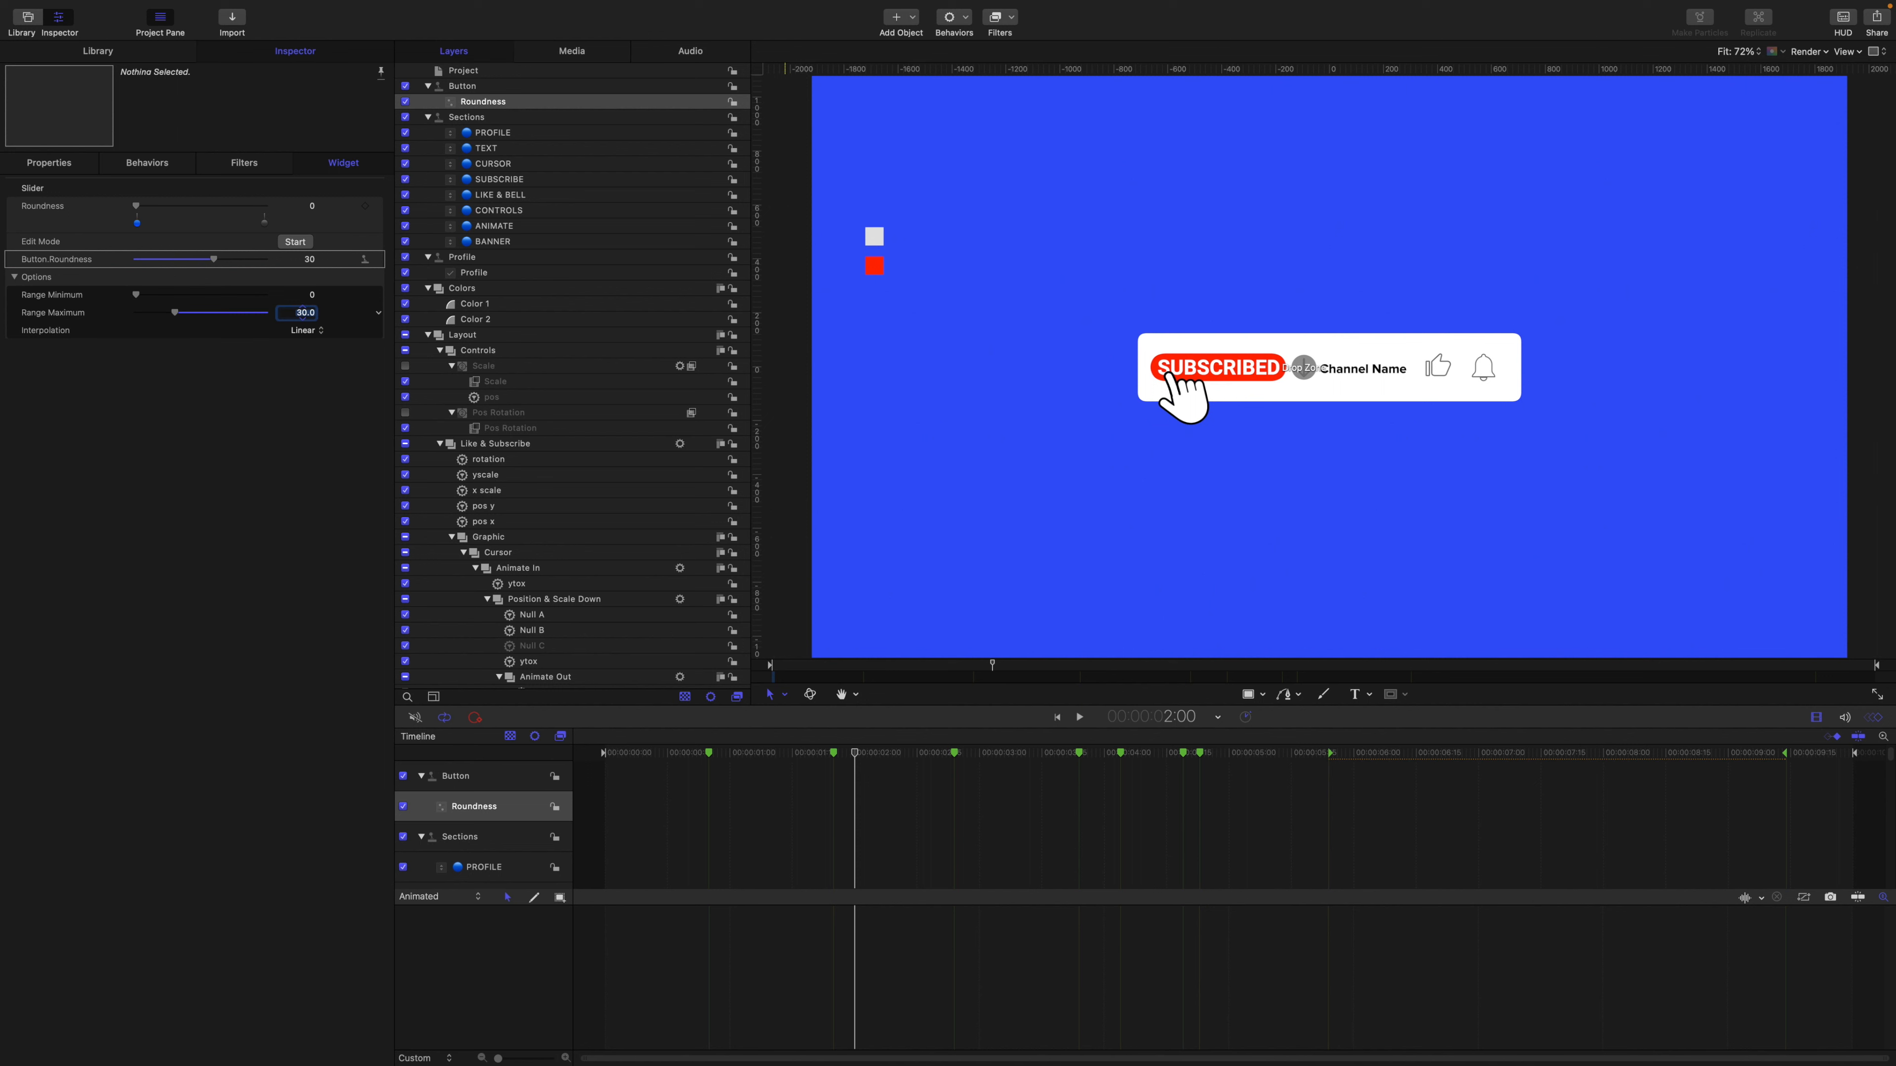
left_click(266, 222)
left_click(138, 222)
left_click(309, 260)
type("0")
key("Return")
Test the Roundness slider at its 30 maximum and set it to 10.
left_click_drag(137, 206, 272, 212)
left_click(306, 206)
type("30")
key("Return")
key("Return")
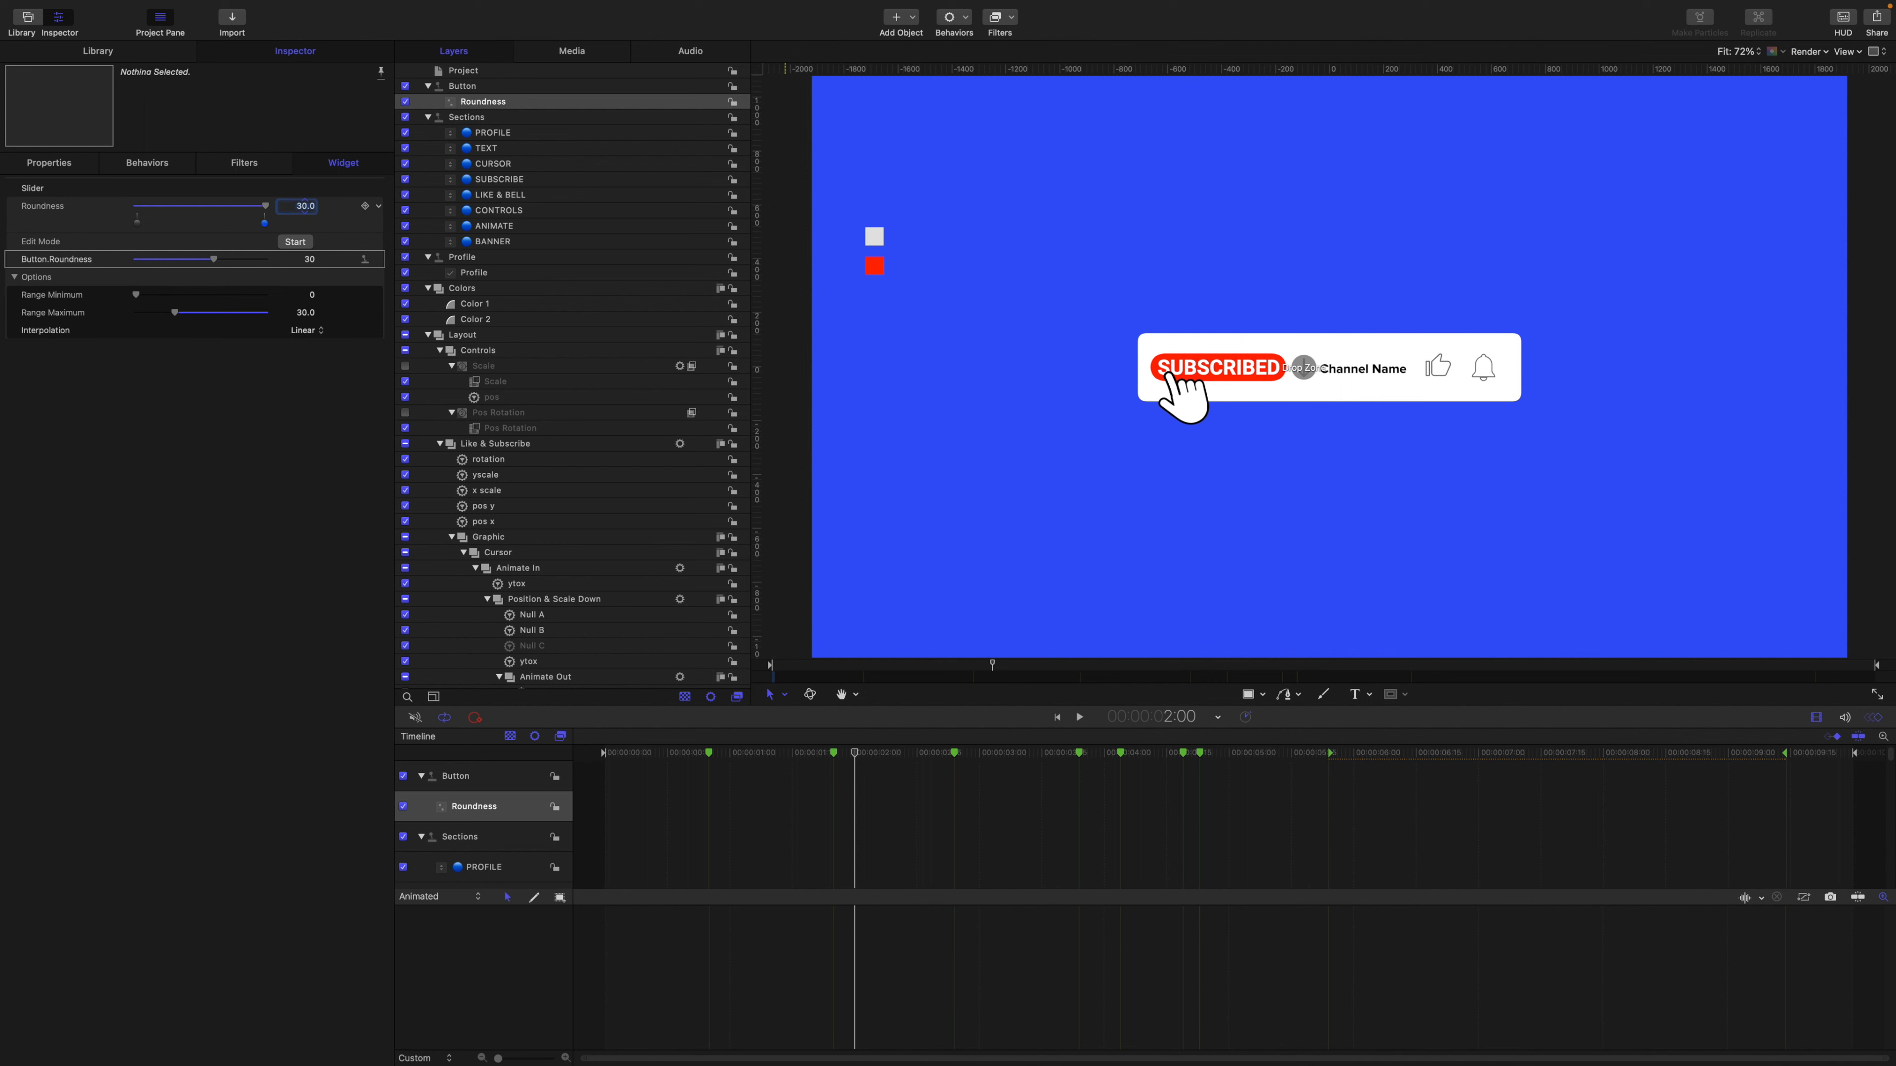
type("10")
key("Return")
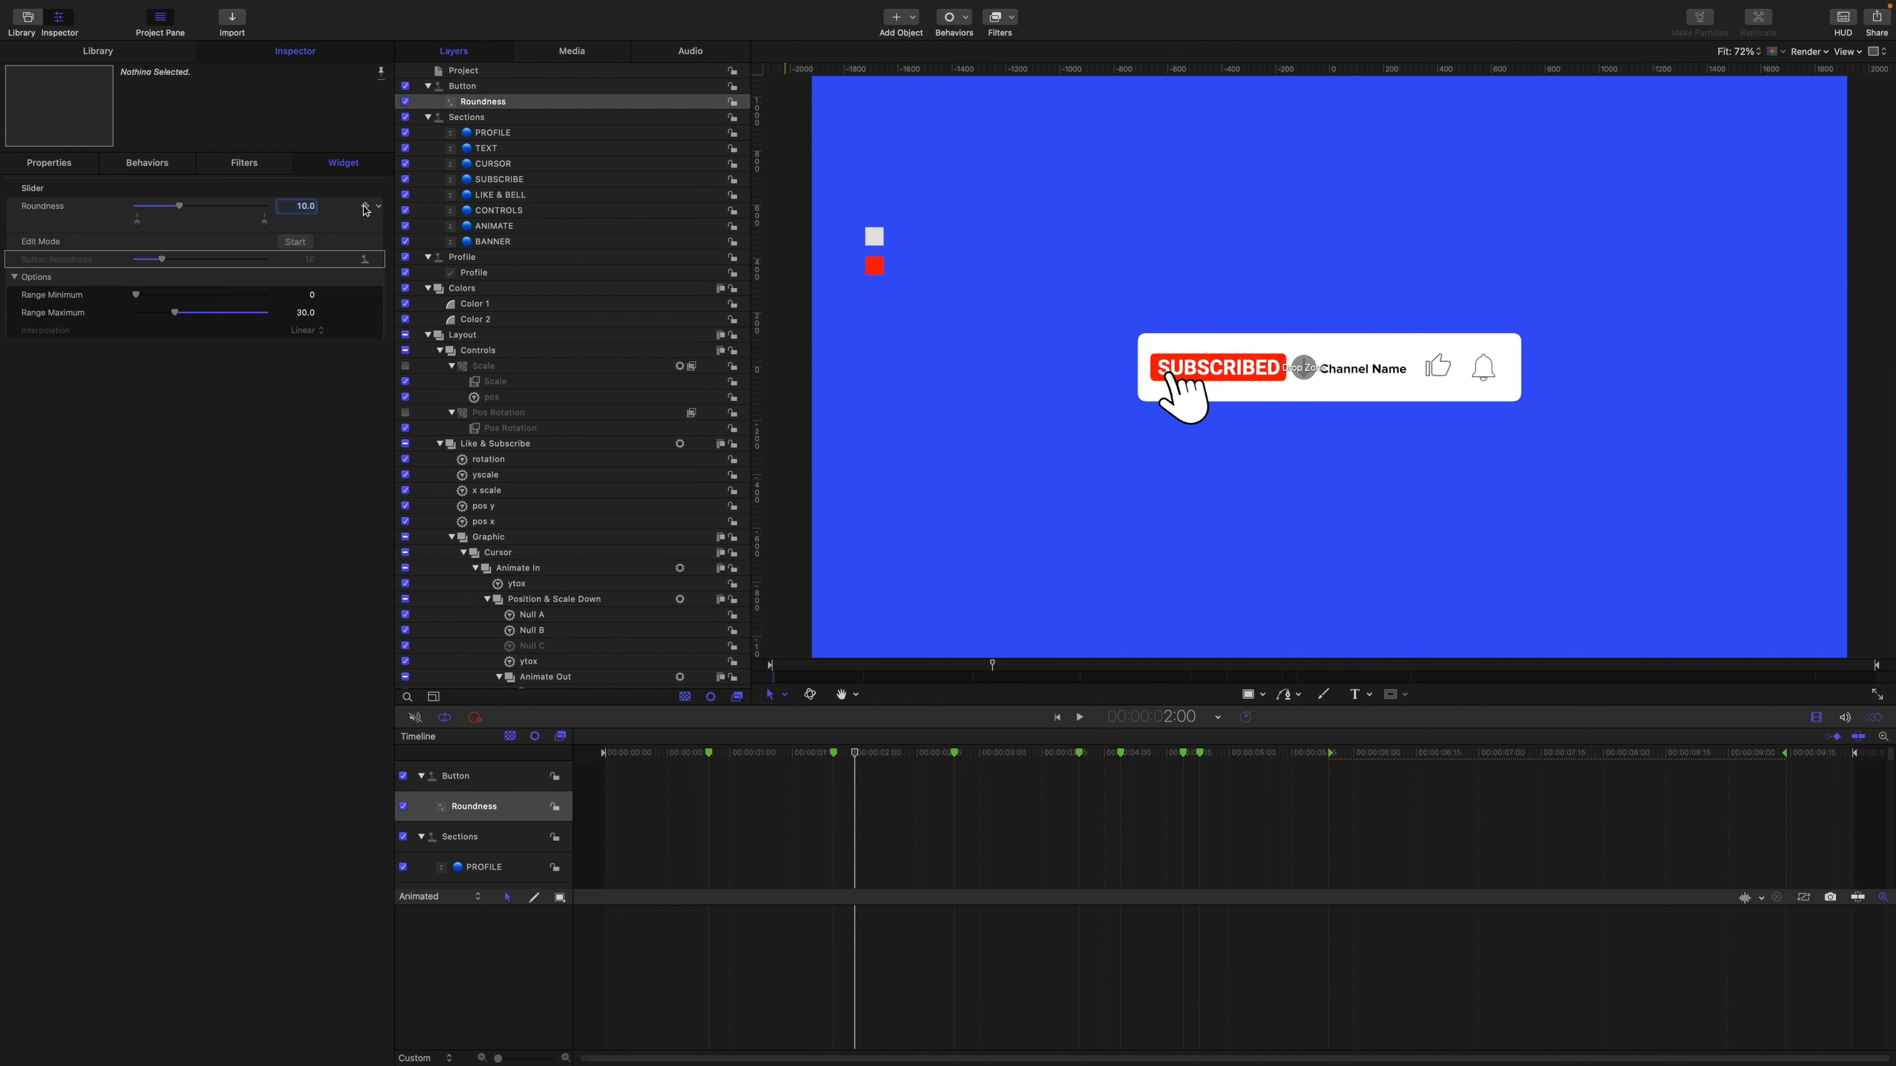
Publish the rig's Roundness slider and place it beneath Button on Click in the SUBSCRIBE section.
right_click(57, 217)
left_click(83, 399)
left_click(464, 72)
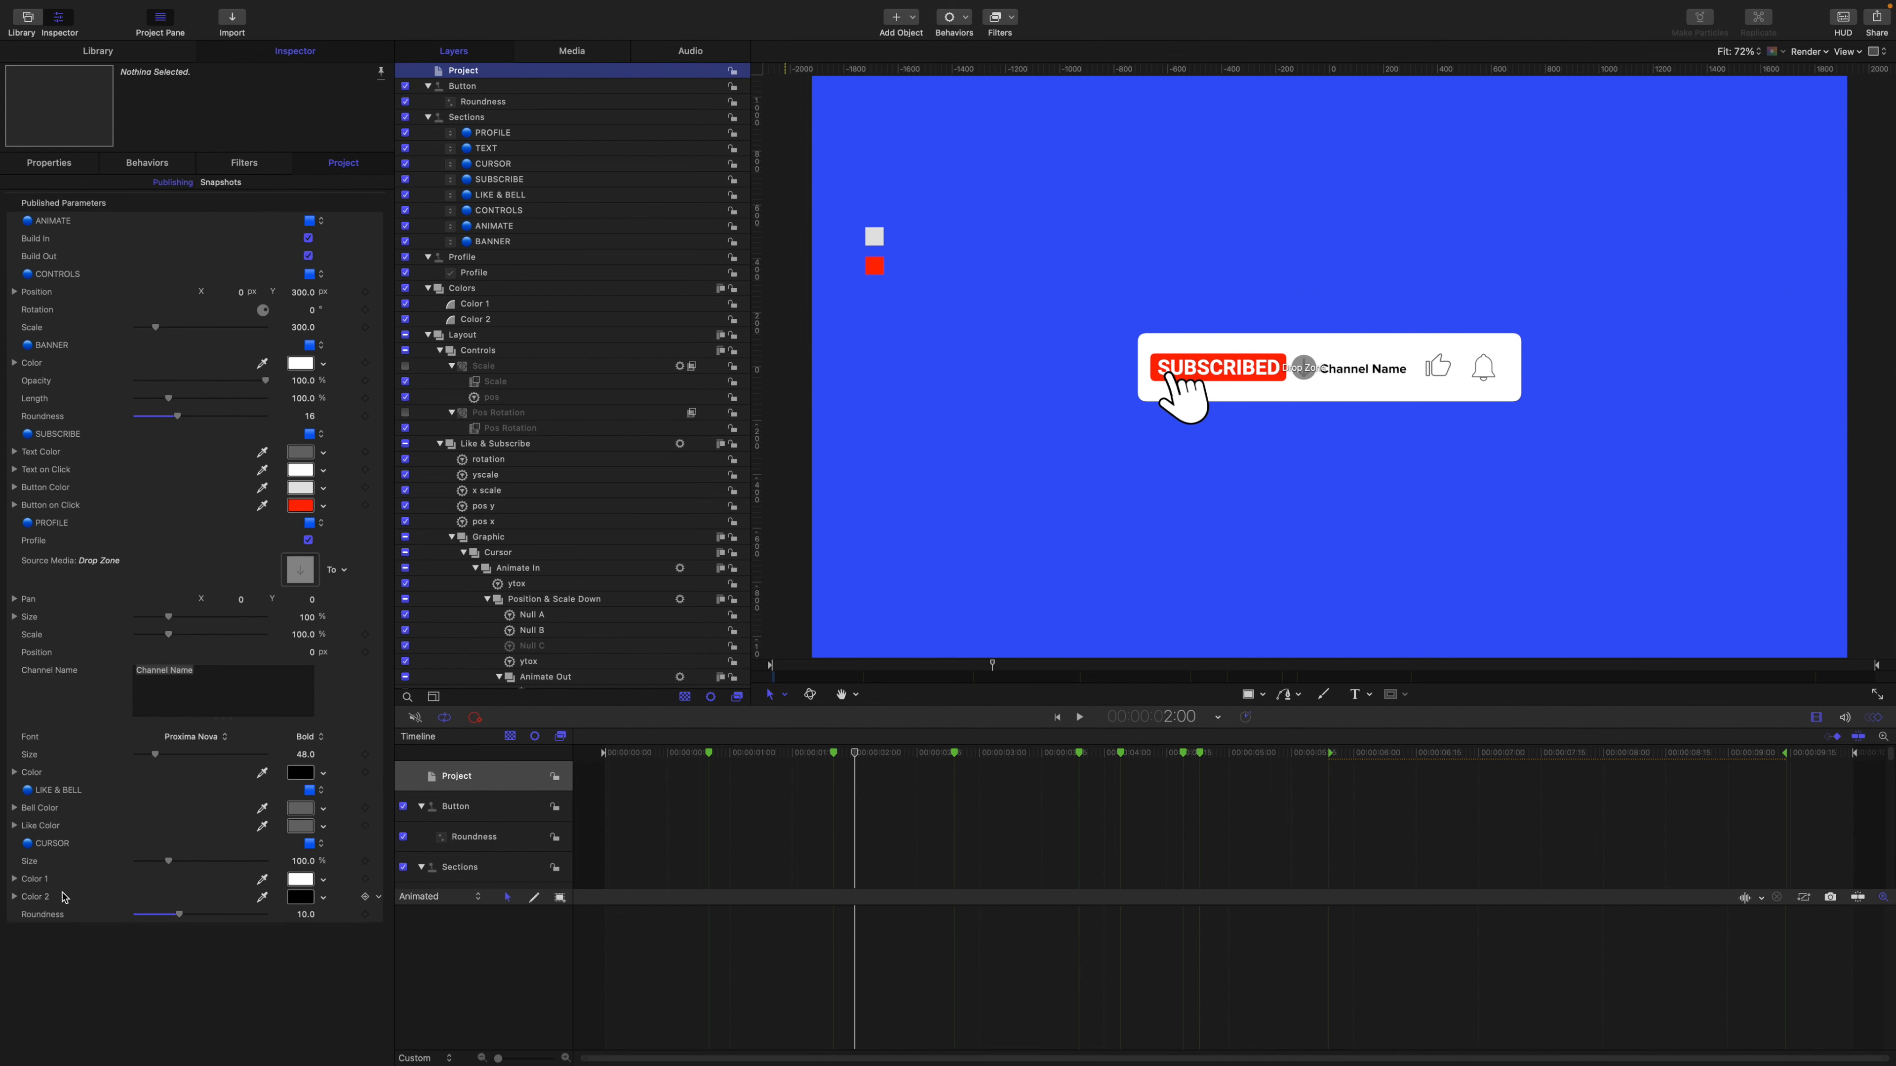
left_click(53, 916)
left_click(55, 916)
left_click_drag(53, 915, 62, 536)
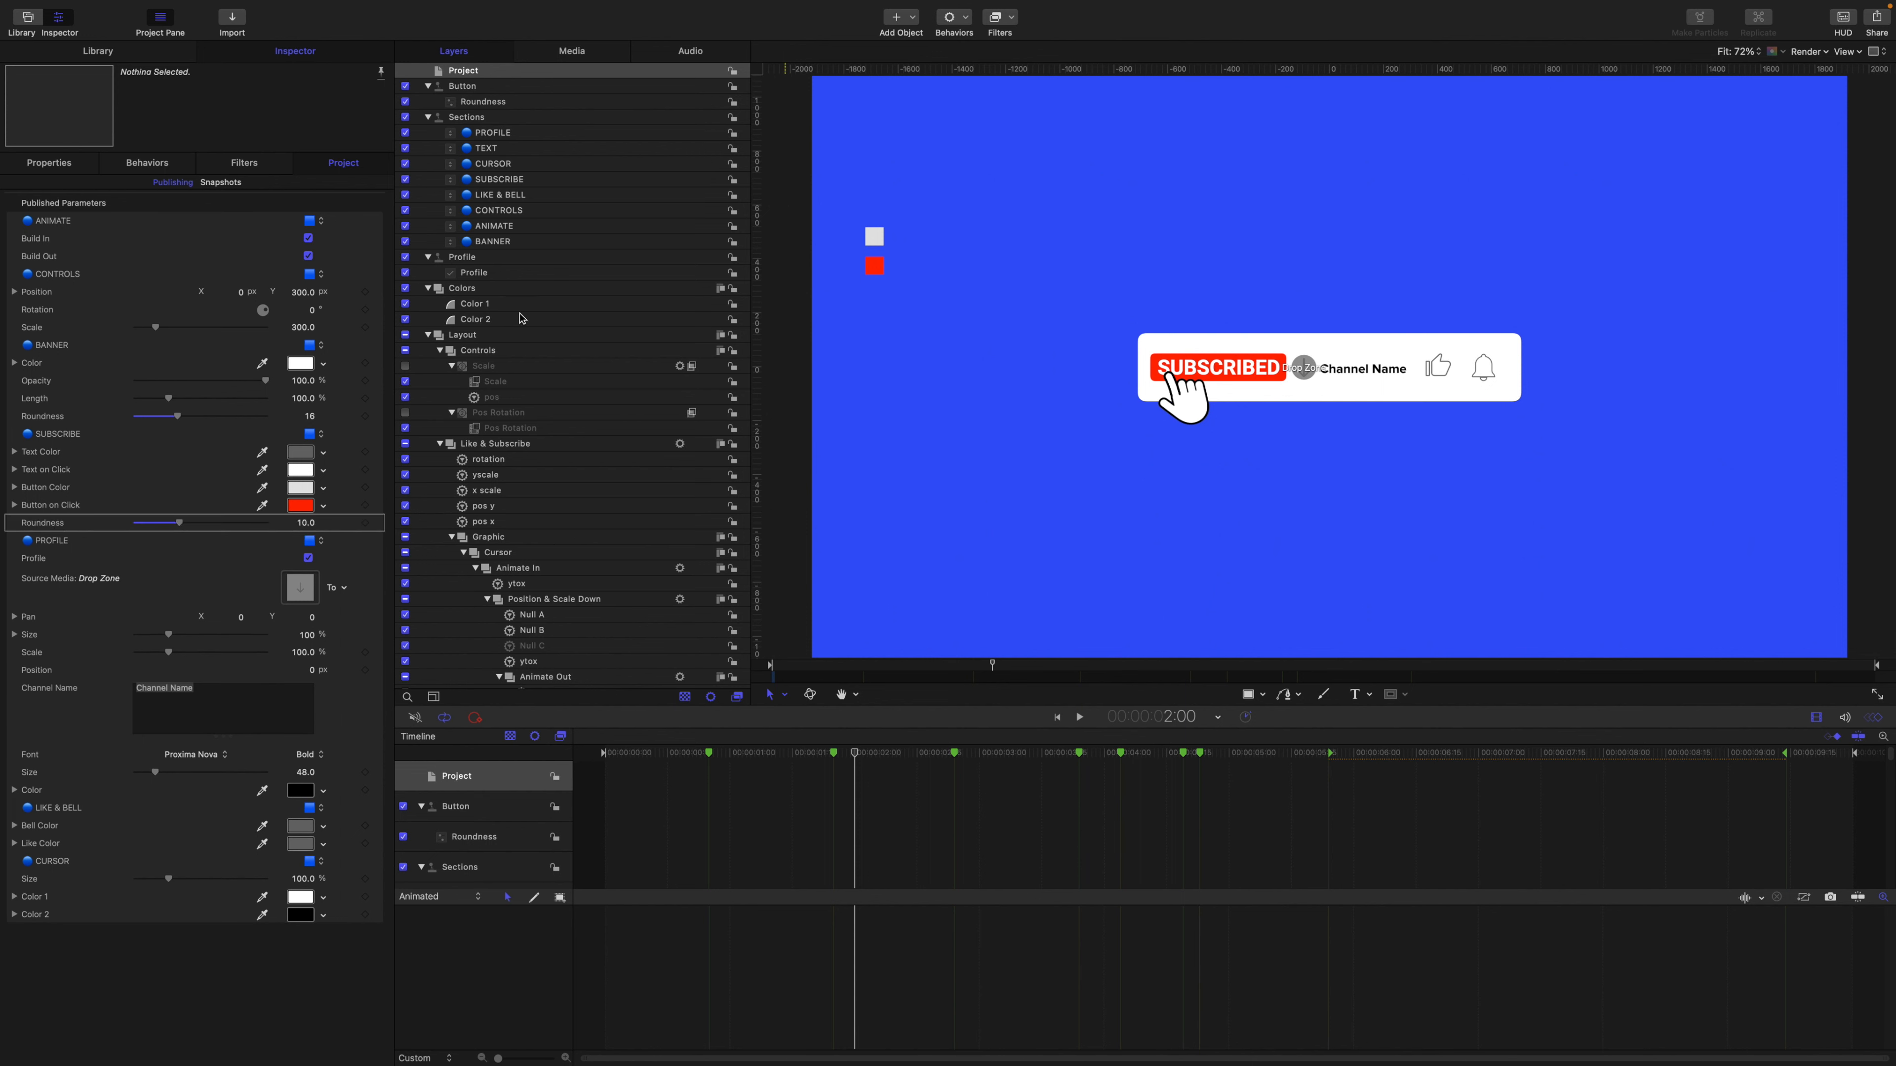
Hide the Colors group that holds the Color 1 and Color 2 squares.
left_click(405, 290)
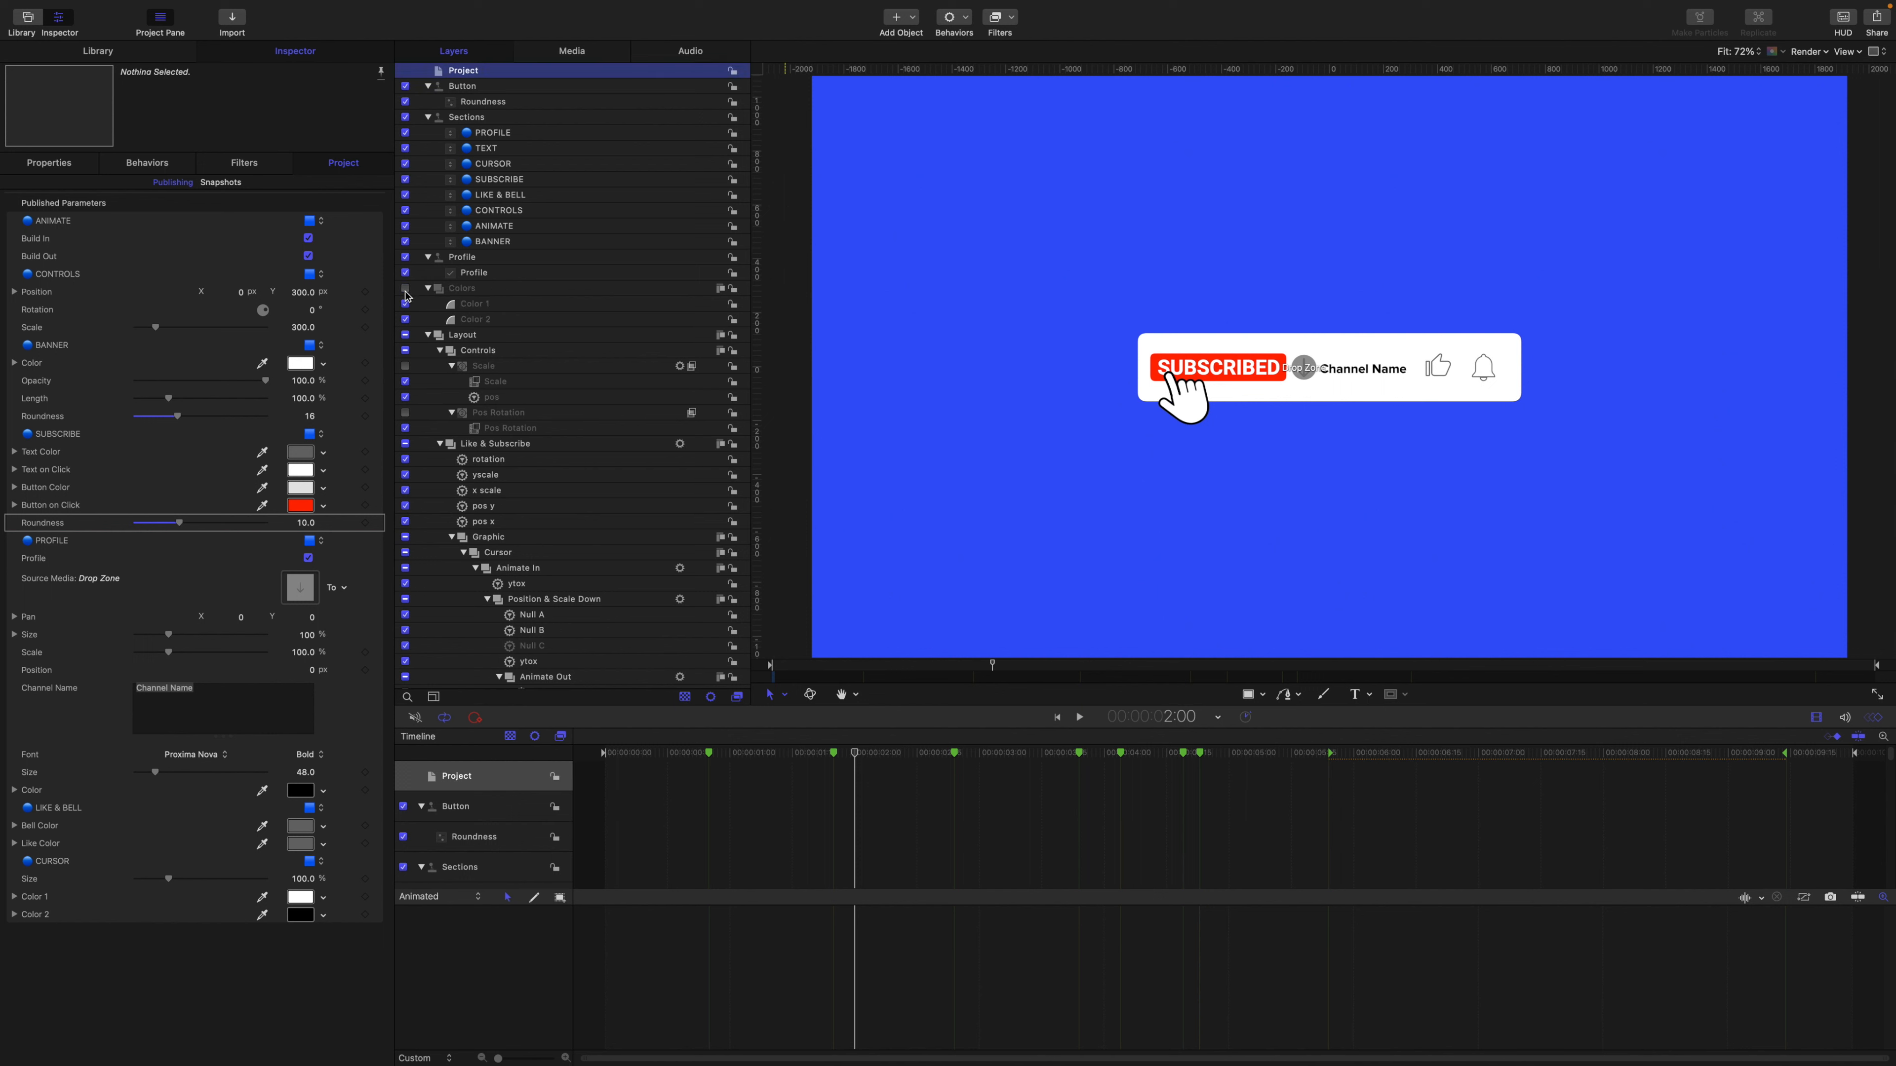